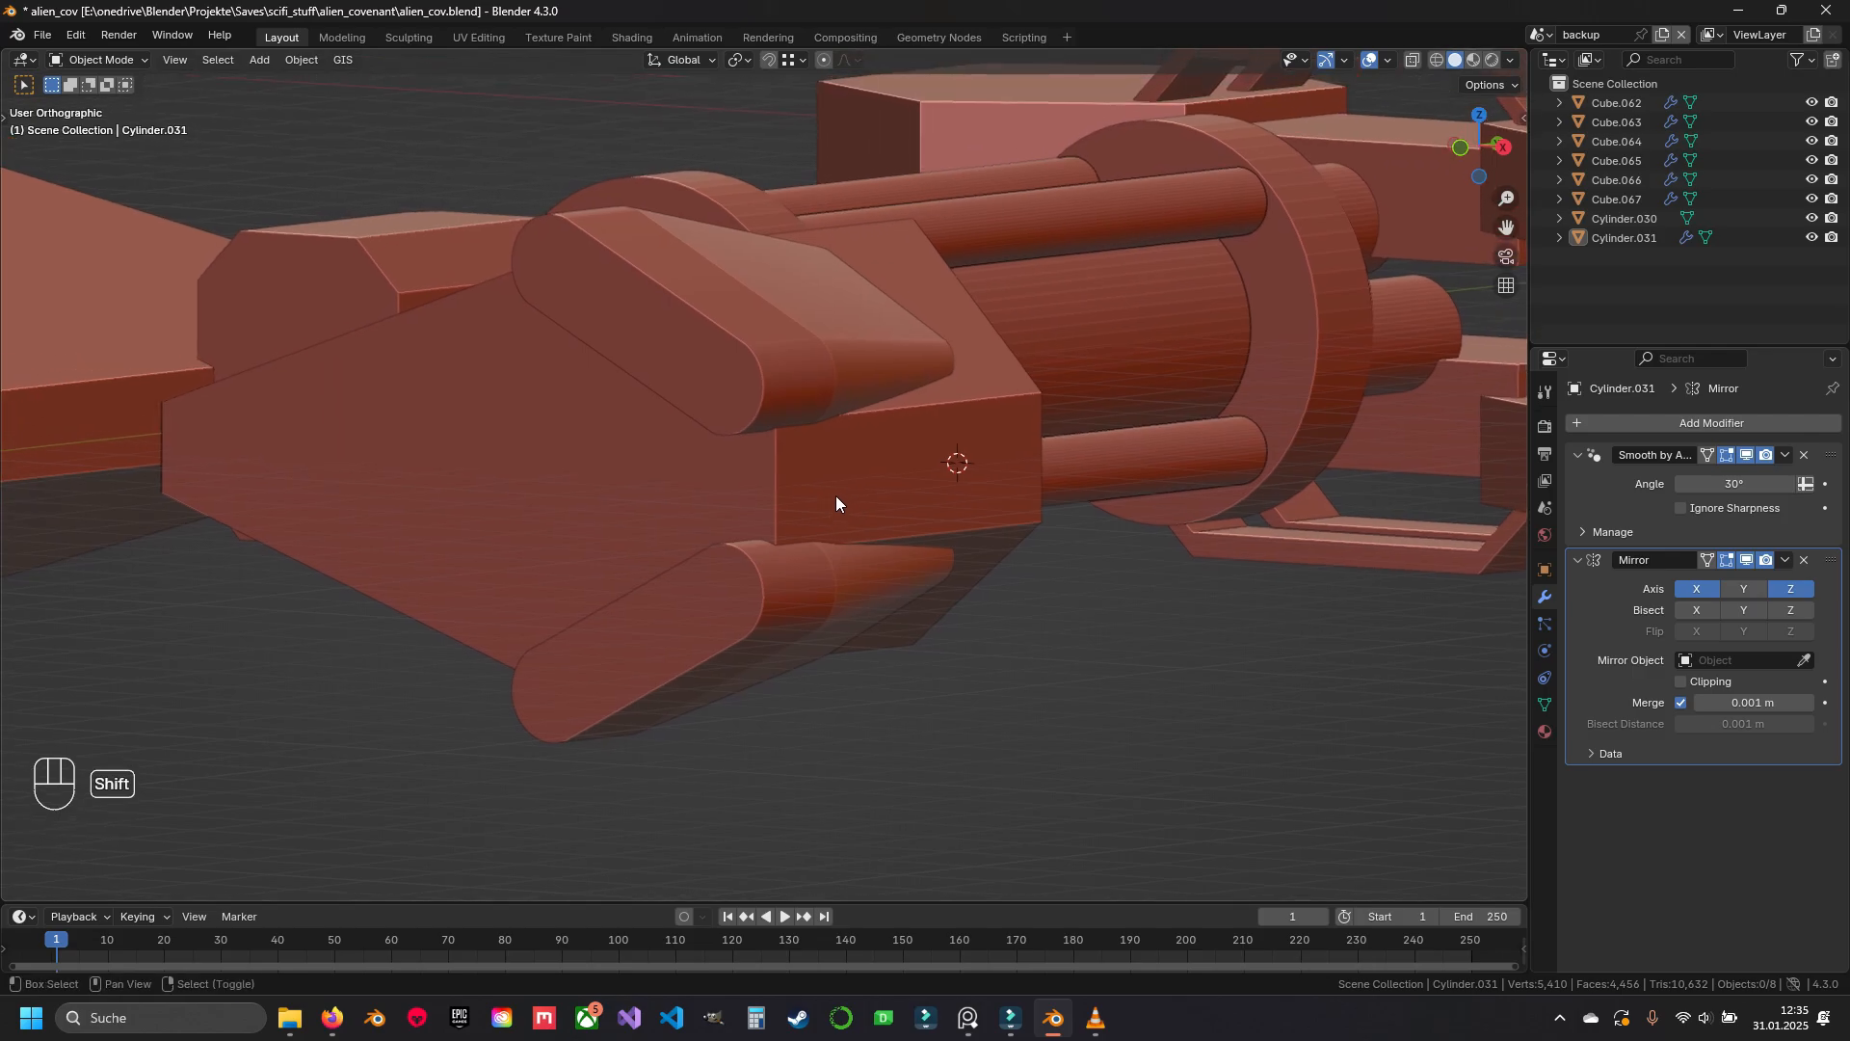
Select the side pods object Cylinder.031 and return to its mesh editing with the capsule-shaped flat end face selected
left_click(794, 364)
scroll(653, 515, "down", 4)
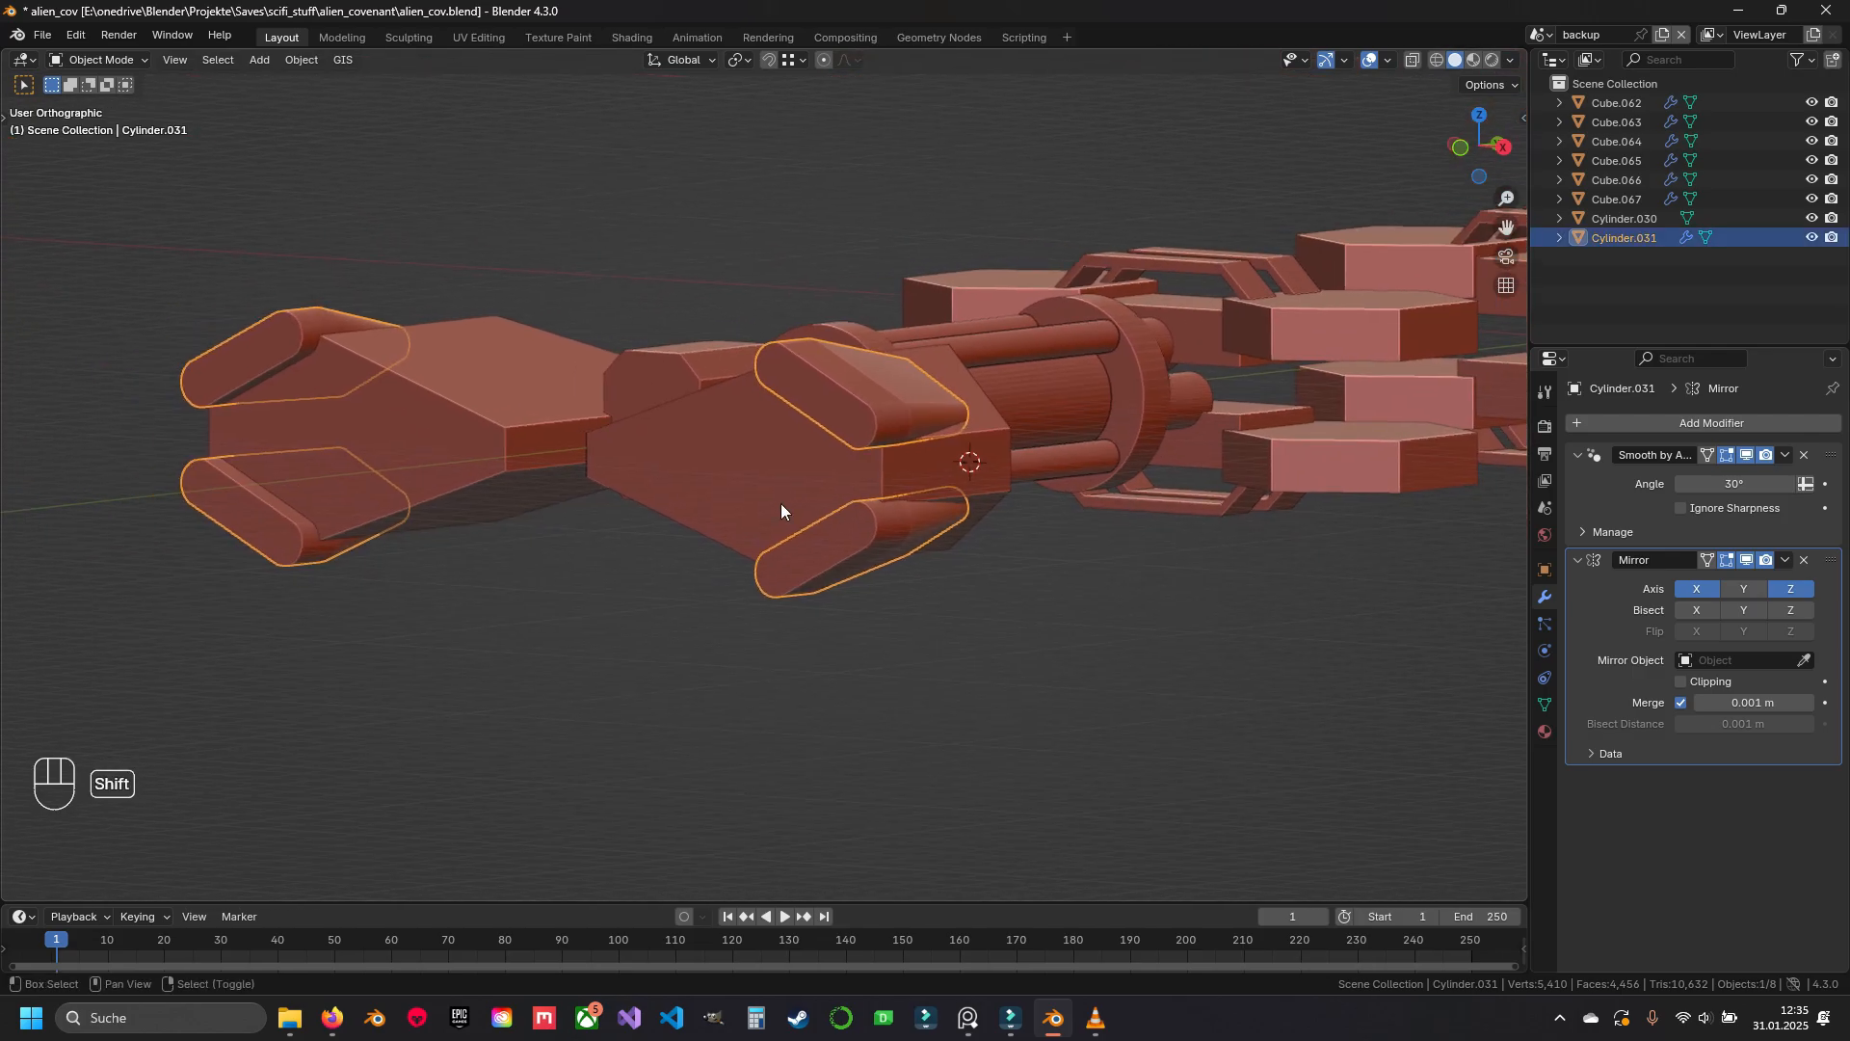
key("KP_1")
middle_click_drag(857, 464, 719, 495)
scroll(761, 453, "up", 4)
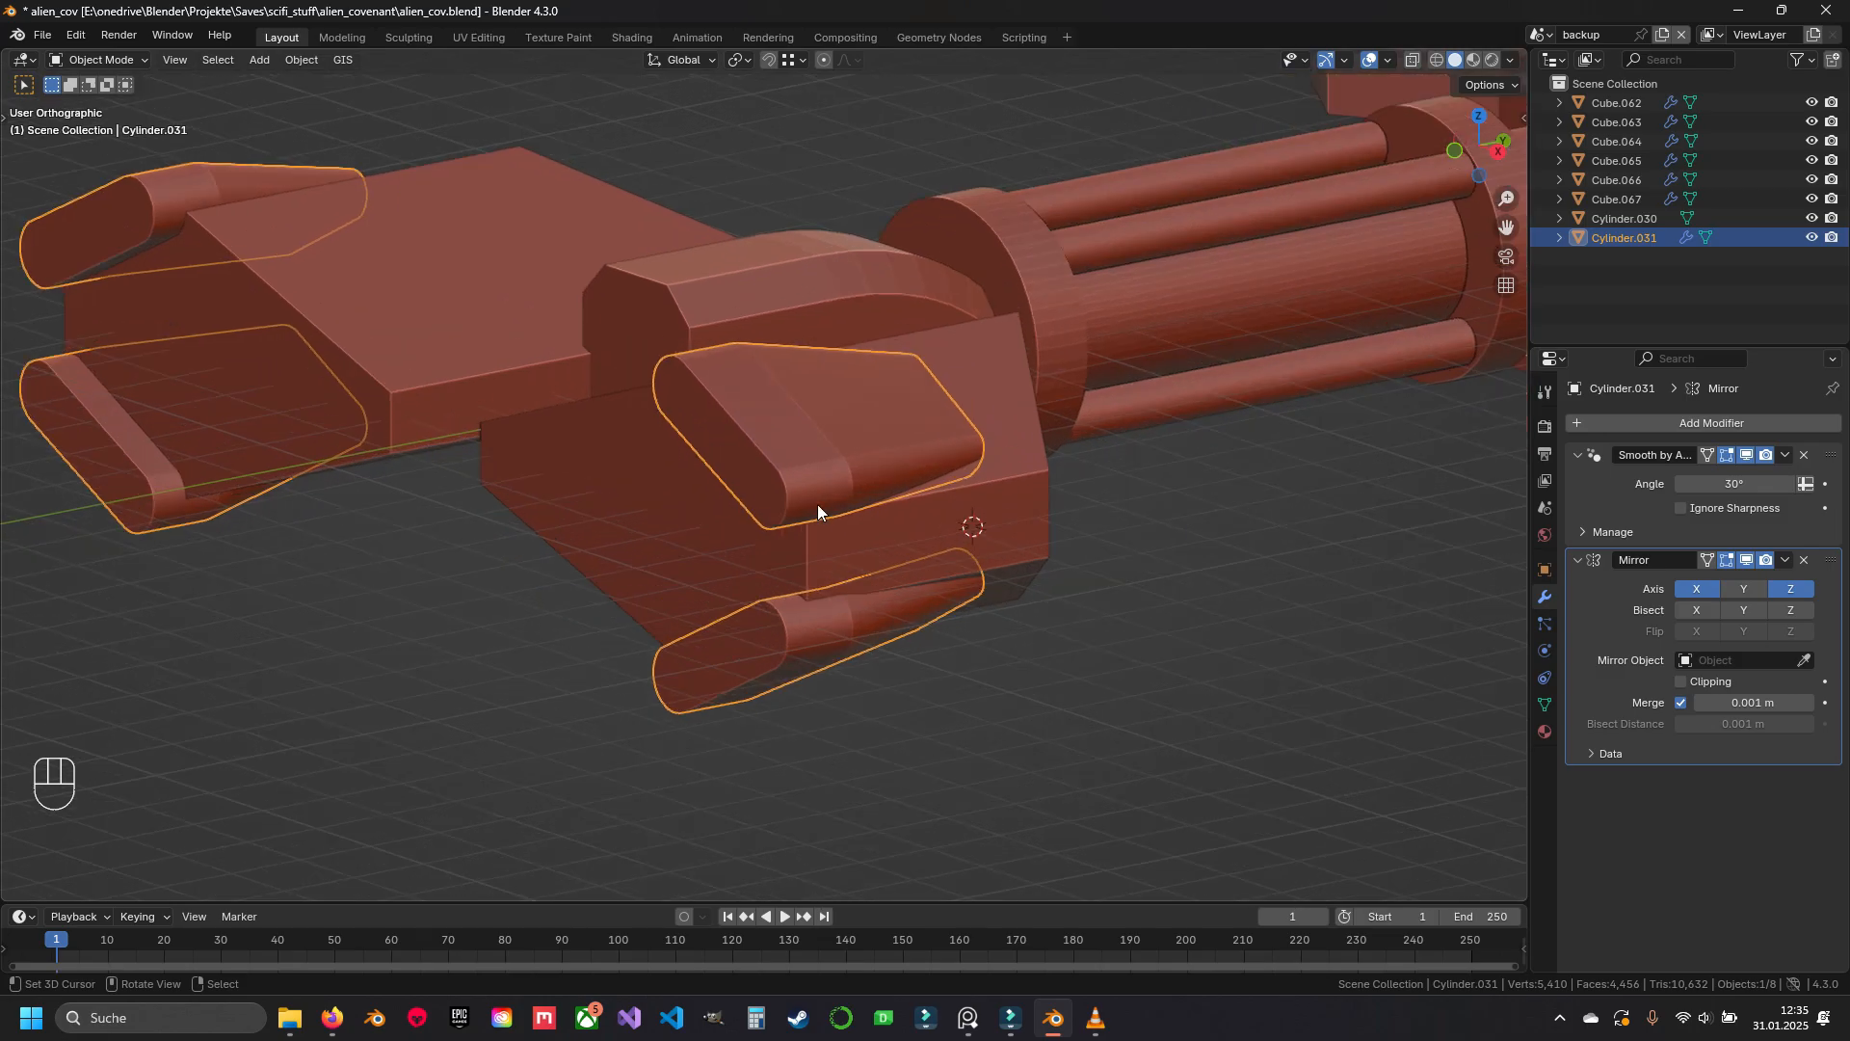
middle_click_drag(667, 482, 870, 478)
key("ctrl+z")
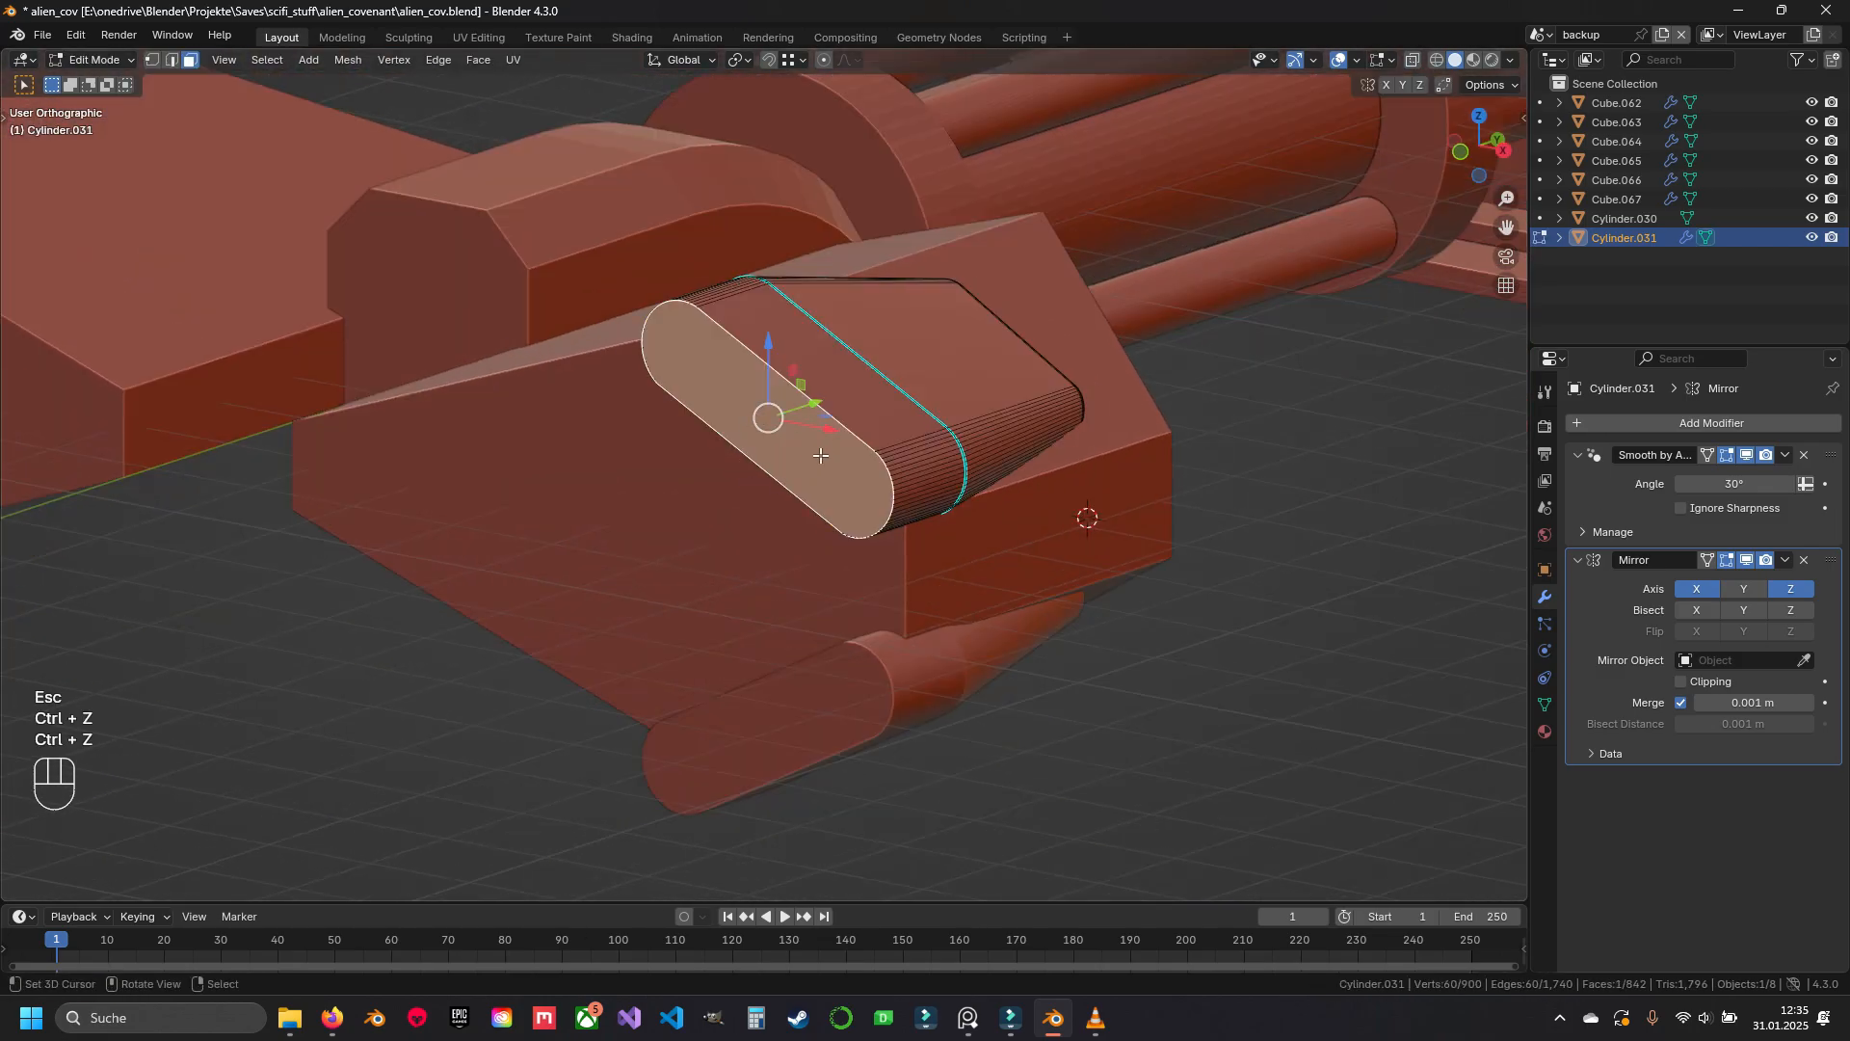
Duplicate the capsule-shaped end face in place and separate it into its own object
key("shift+d")
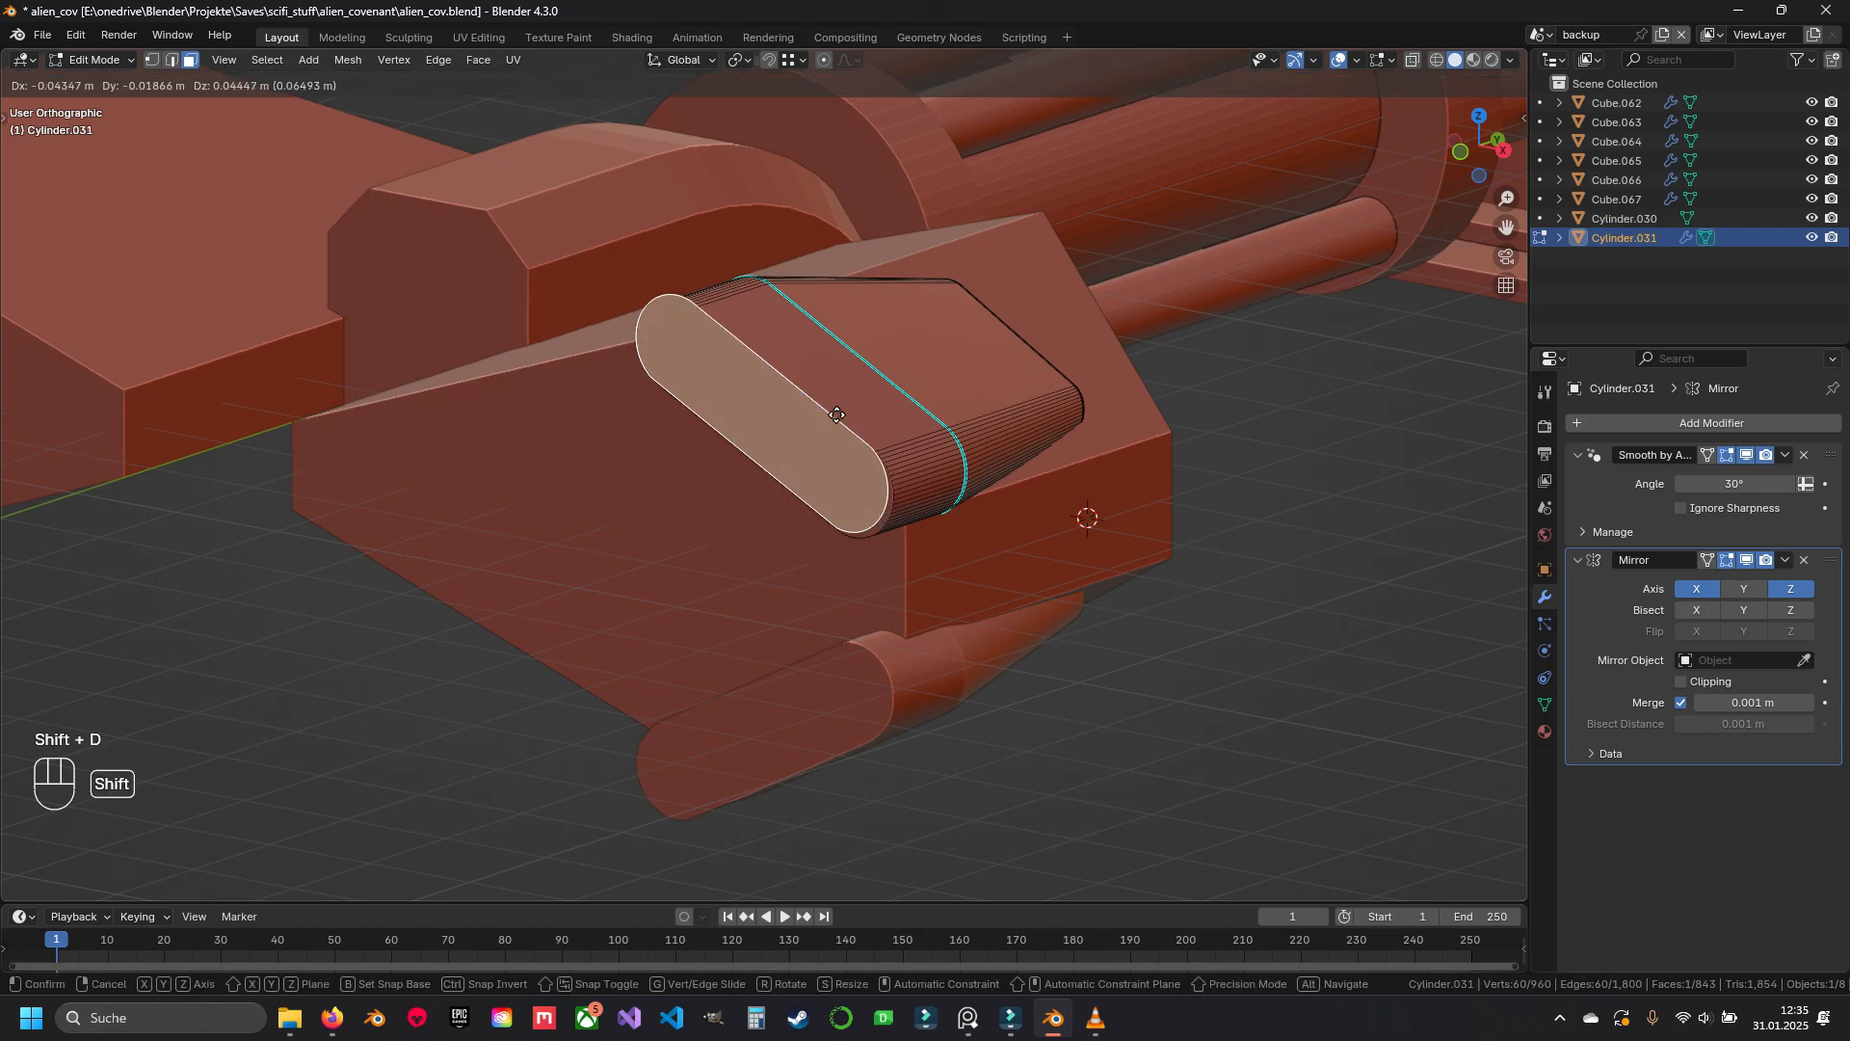
key("Escape")
key("p")
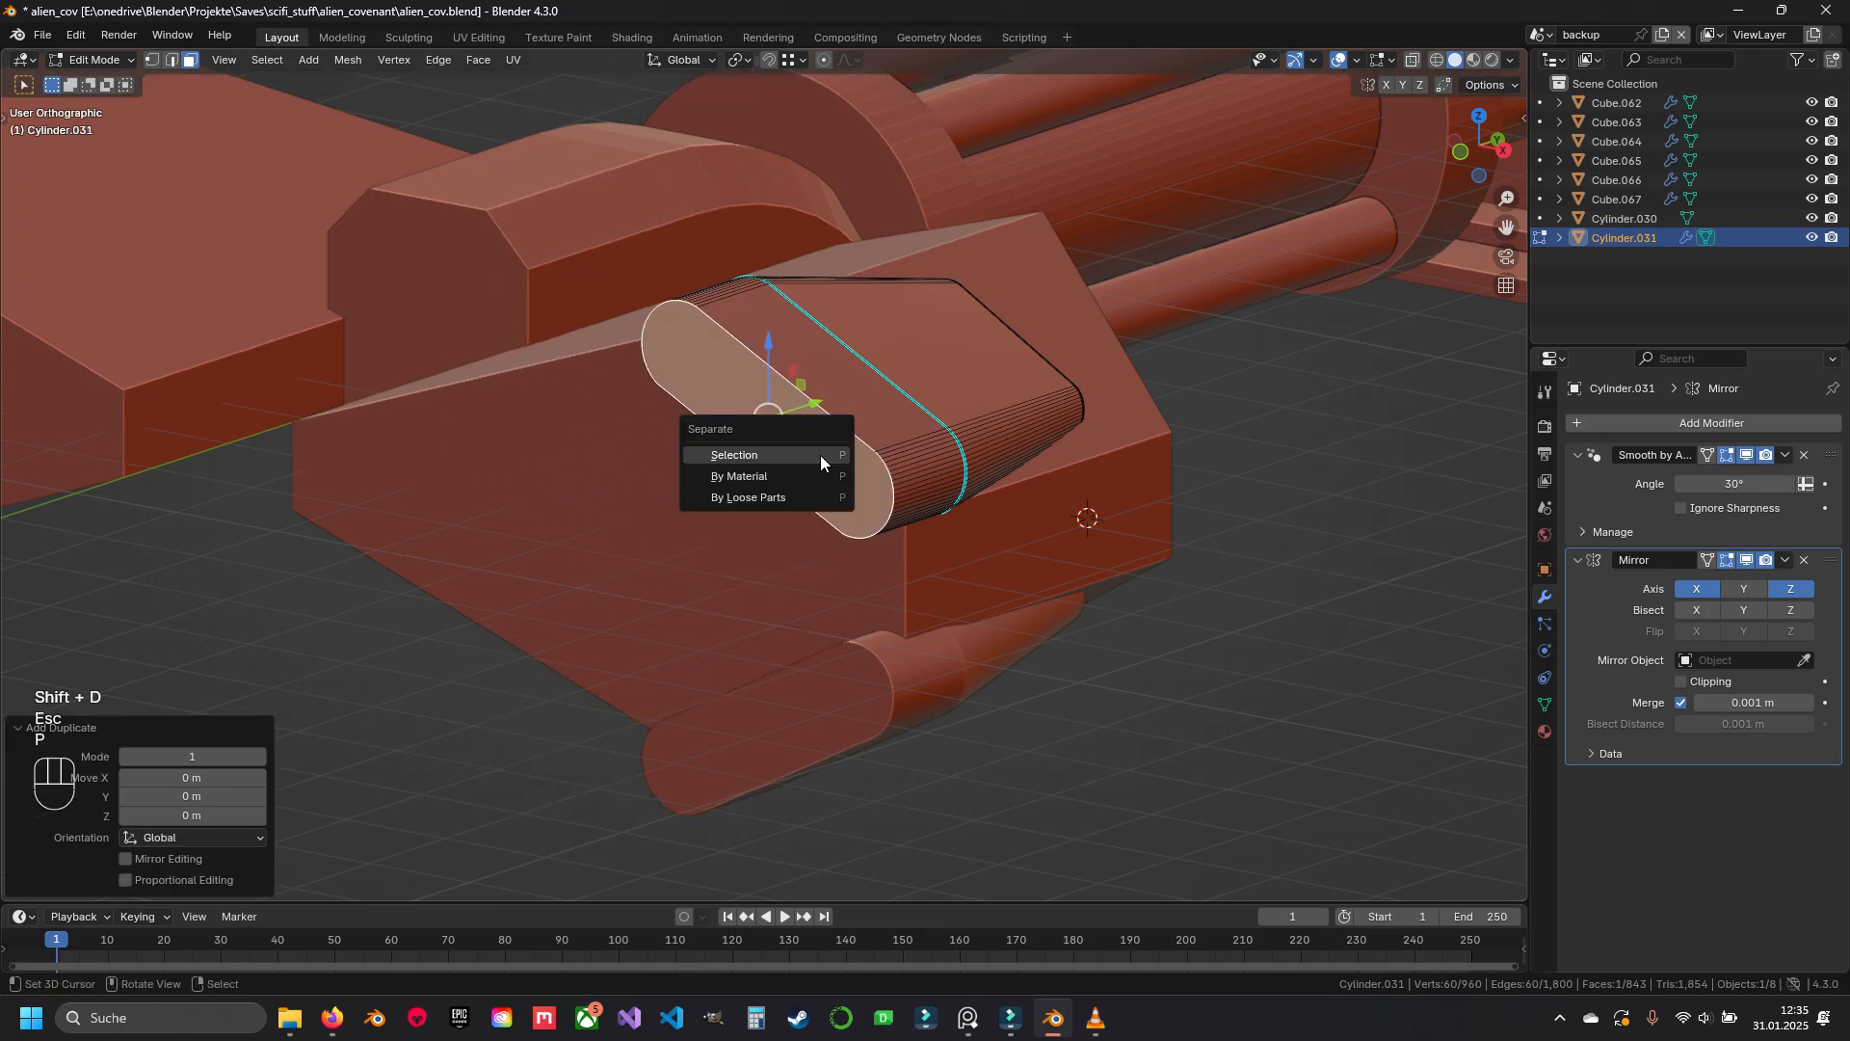
left_click(819, 455)
Open the separated capsule face for editing and move all of it -1.4309 m along Y
key("Tab")
left_click(812, 466)
middle_click_drag(812, 463, 722, 525)
key("Tab")
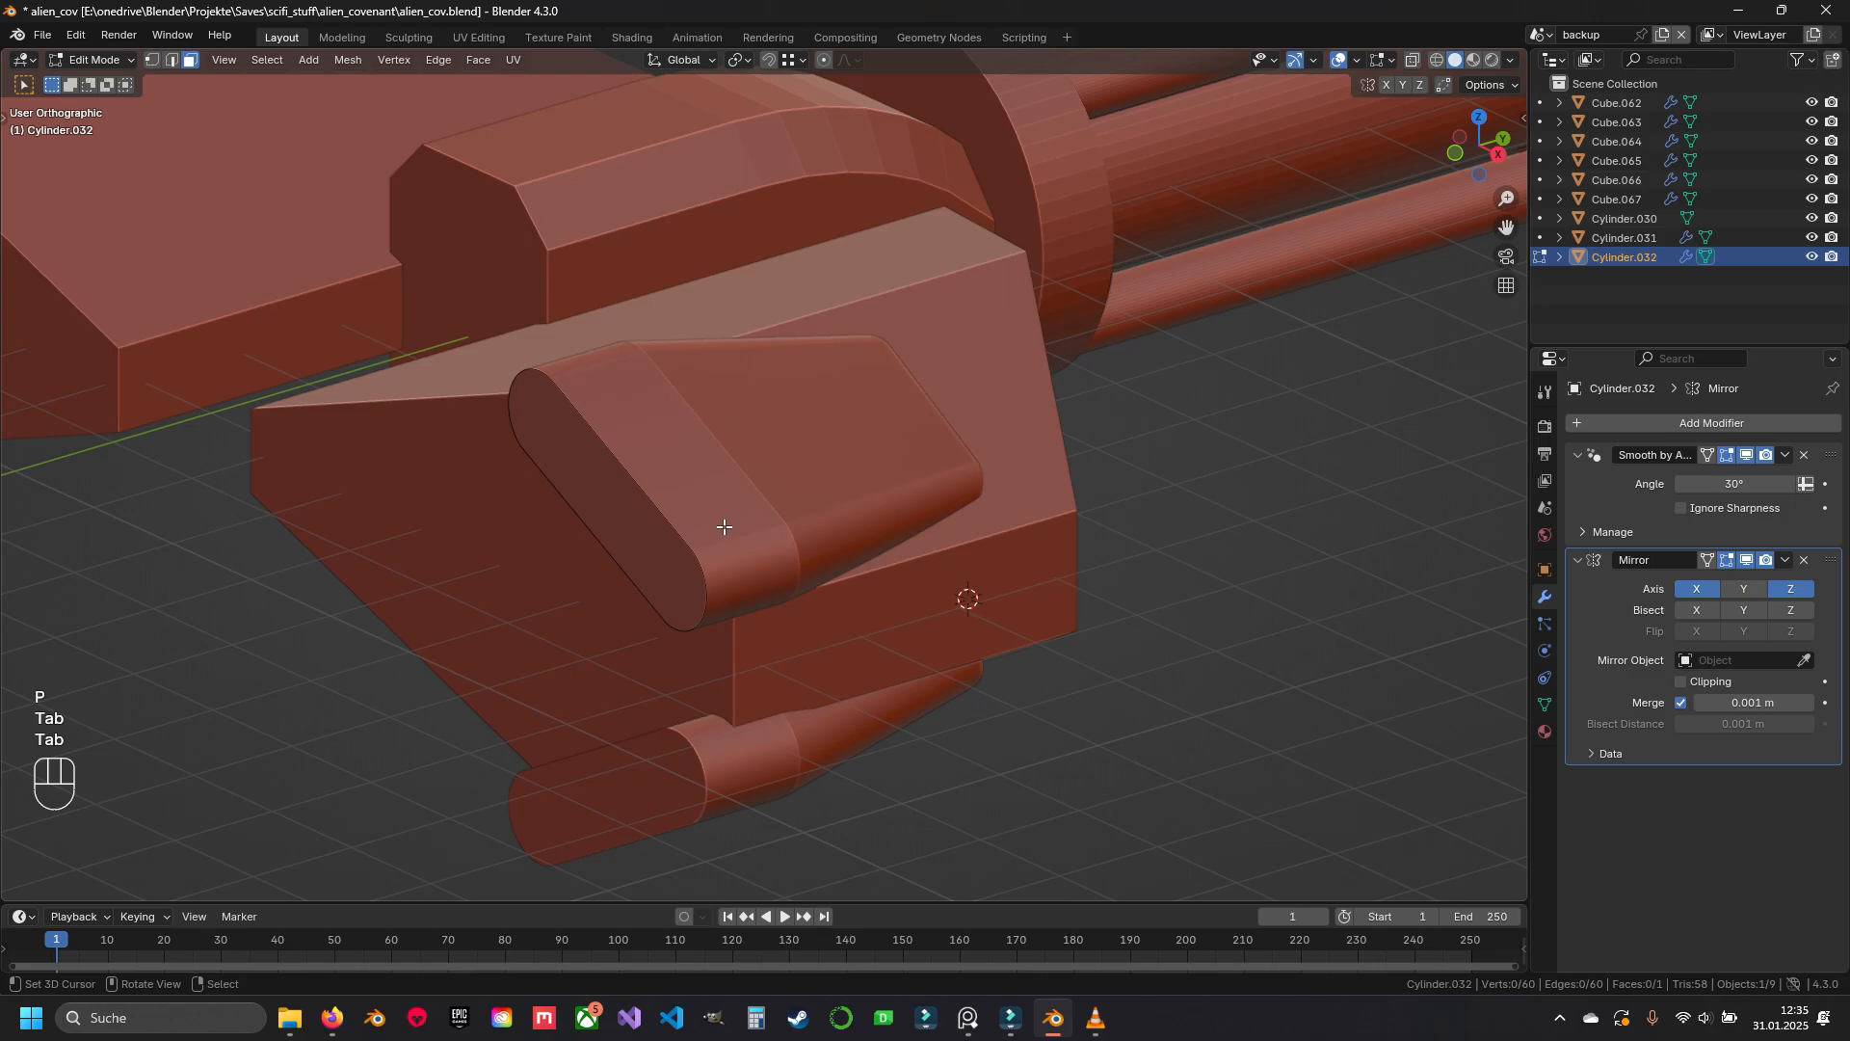
middle_click_drag(656, 575, 802, 446, "shift")
key("a")
left_click_drag(808, 358, 674, 405)
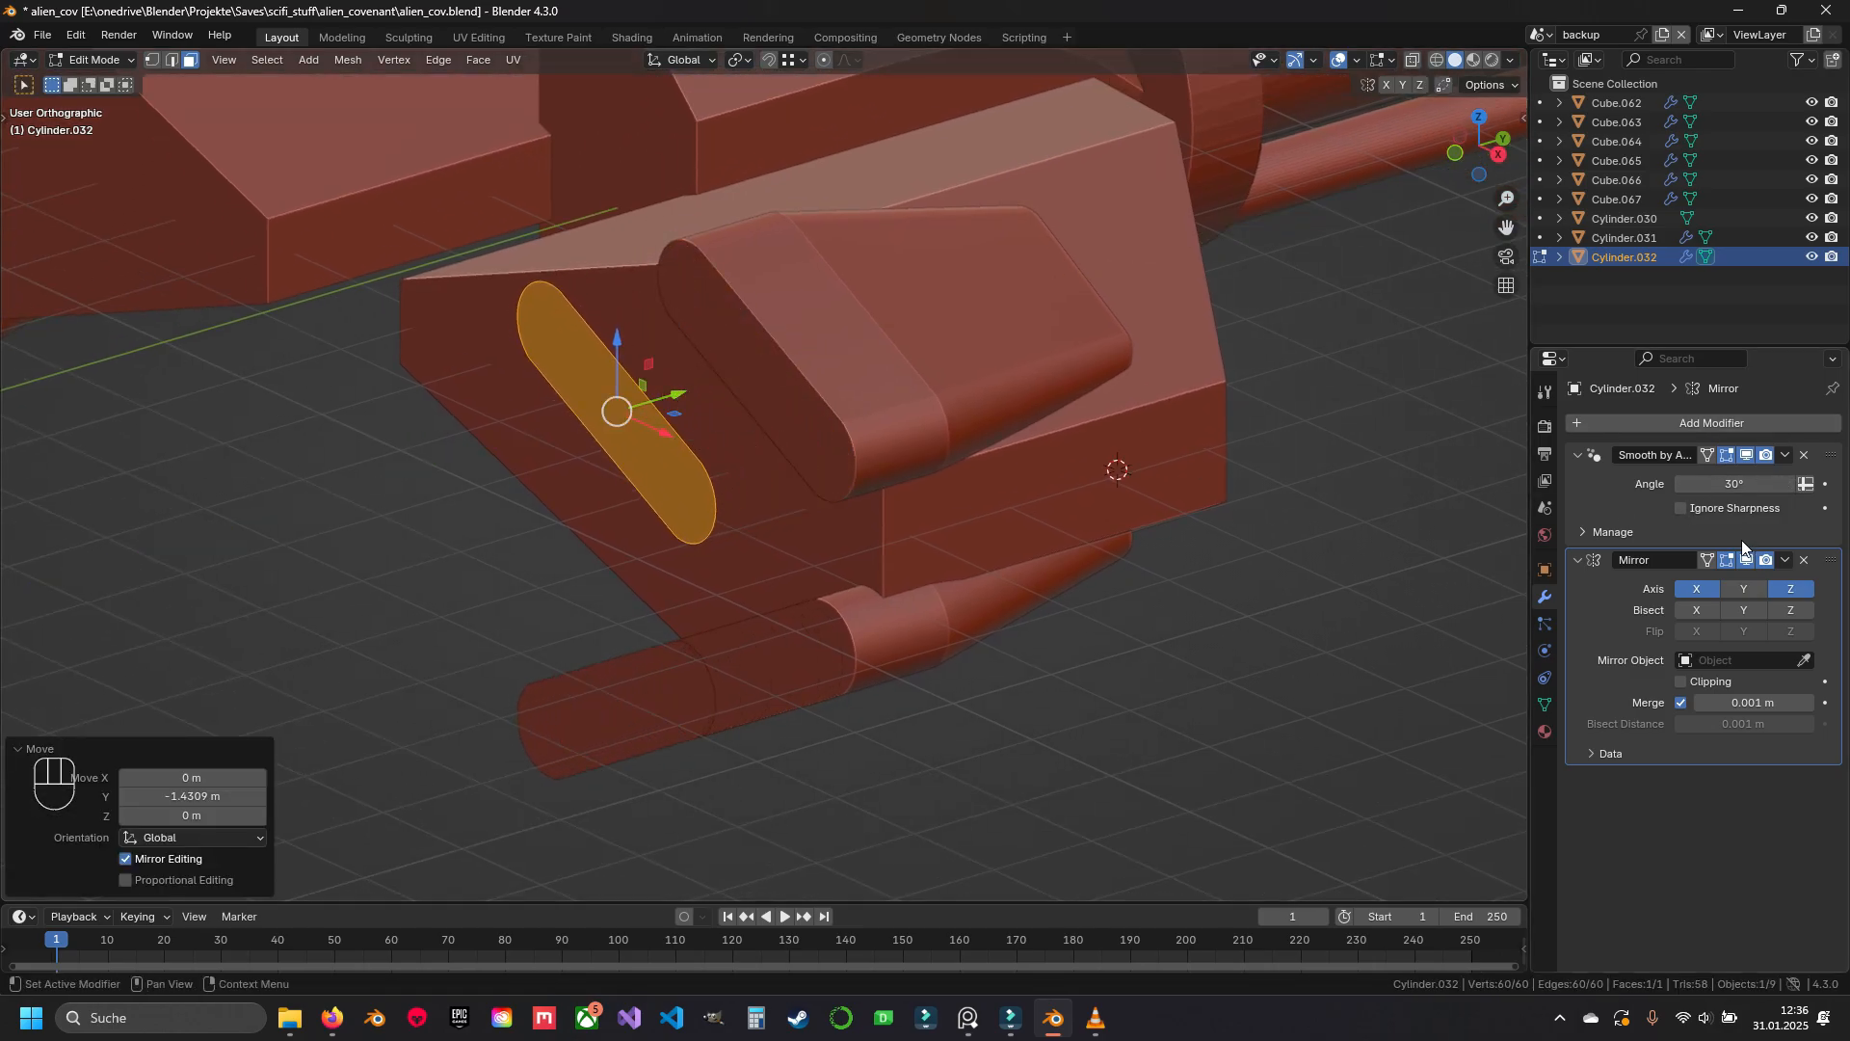
With the Mirror's viewport display off, move the capsule face 2.5557 m in X and -1.515 m in Z and rotate it -26.7° in front view
key("KP_1")
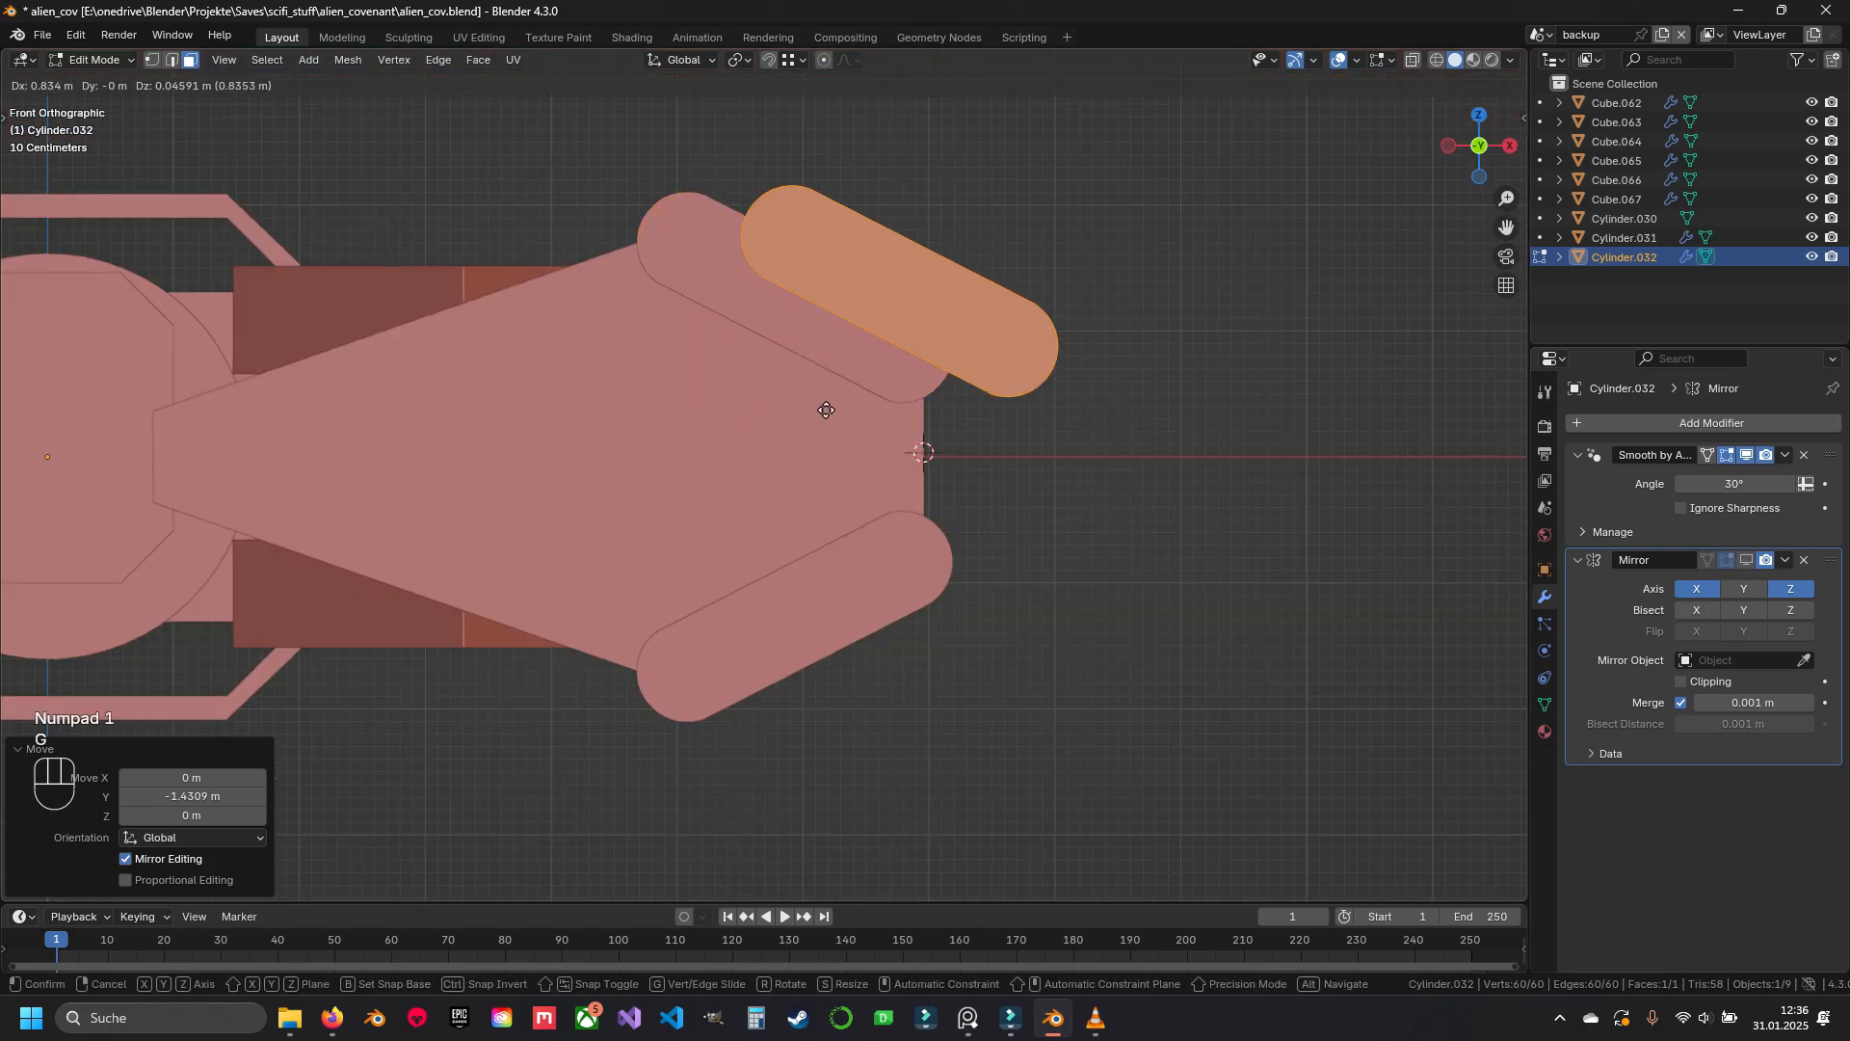
key("g")
left_click(1007, 607)
key("r")
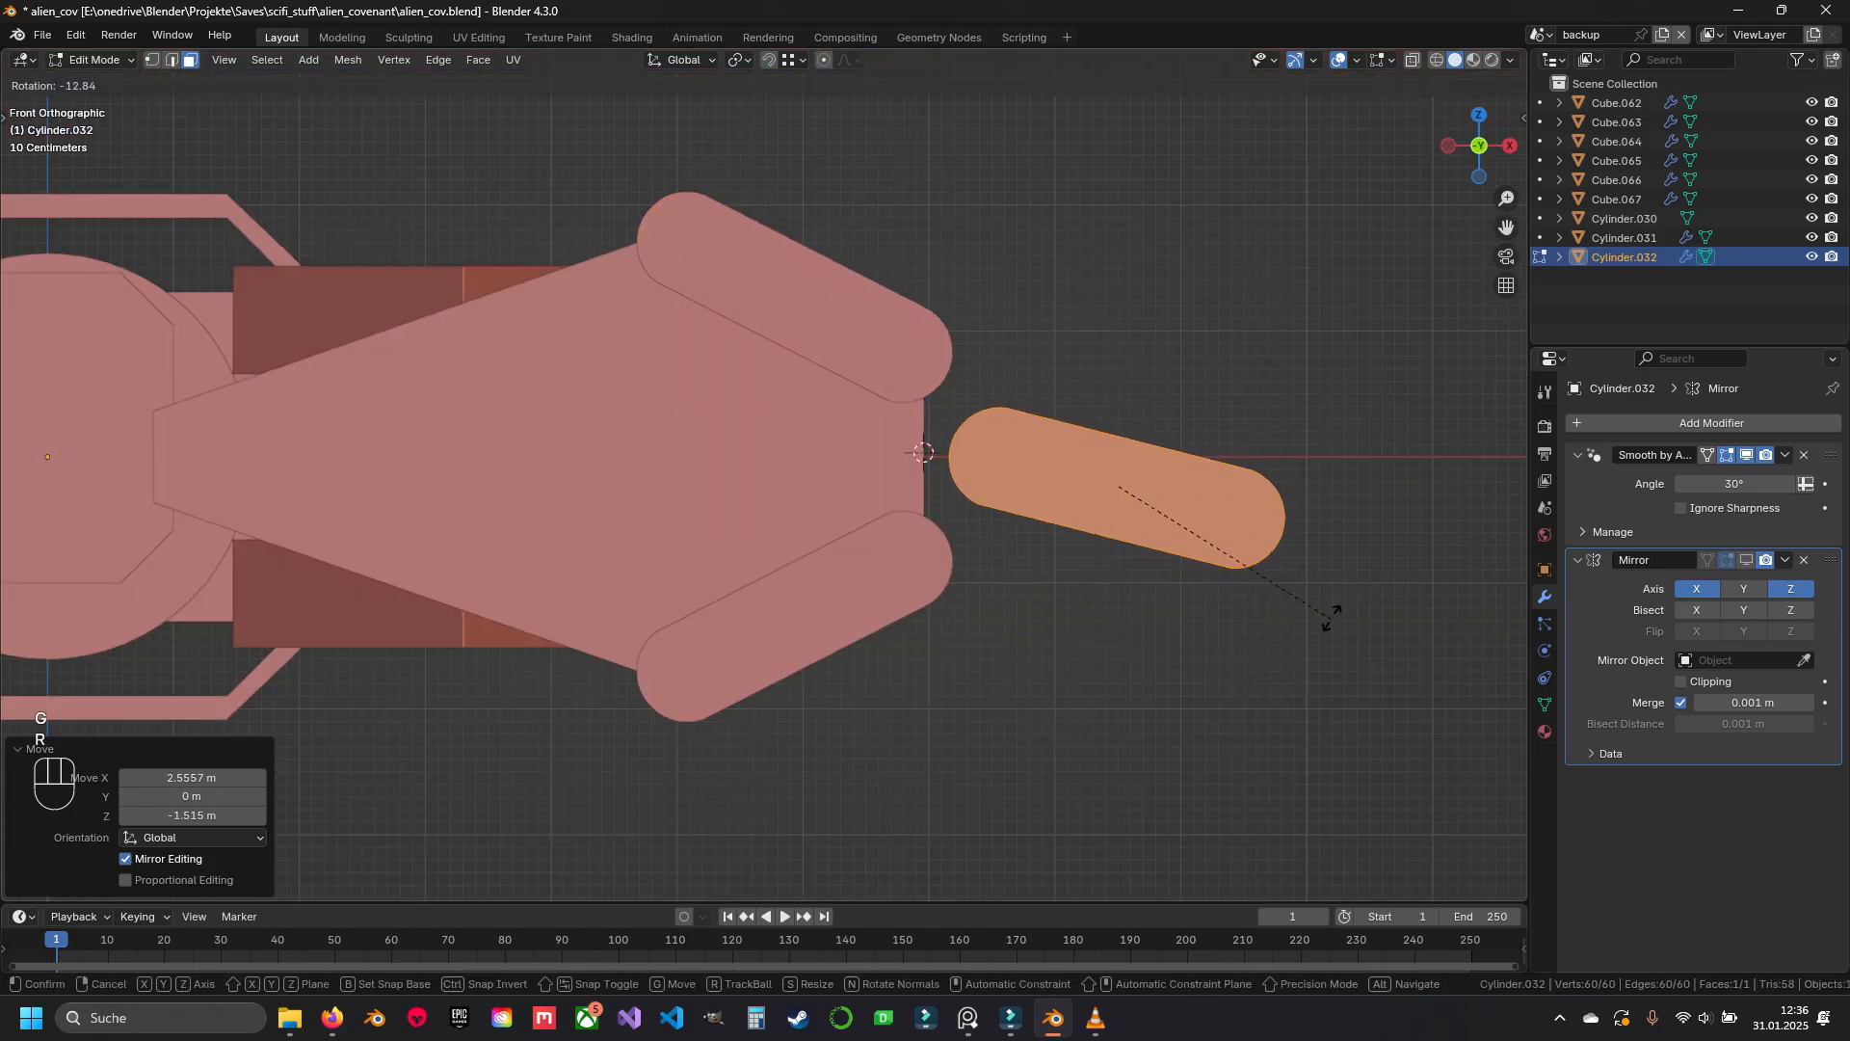
left_click(1353, 558)
Move the capsule face -0.048344 m in X and -0.15749 m in Z to bring its upper edge near the X axis line
key("KP_Decimal")
key("shift+z")
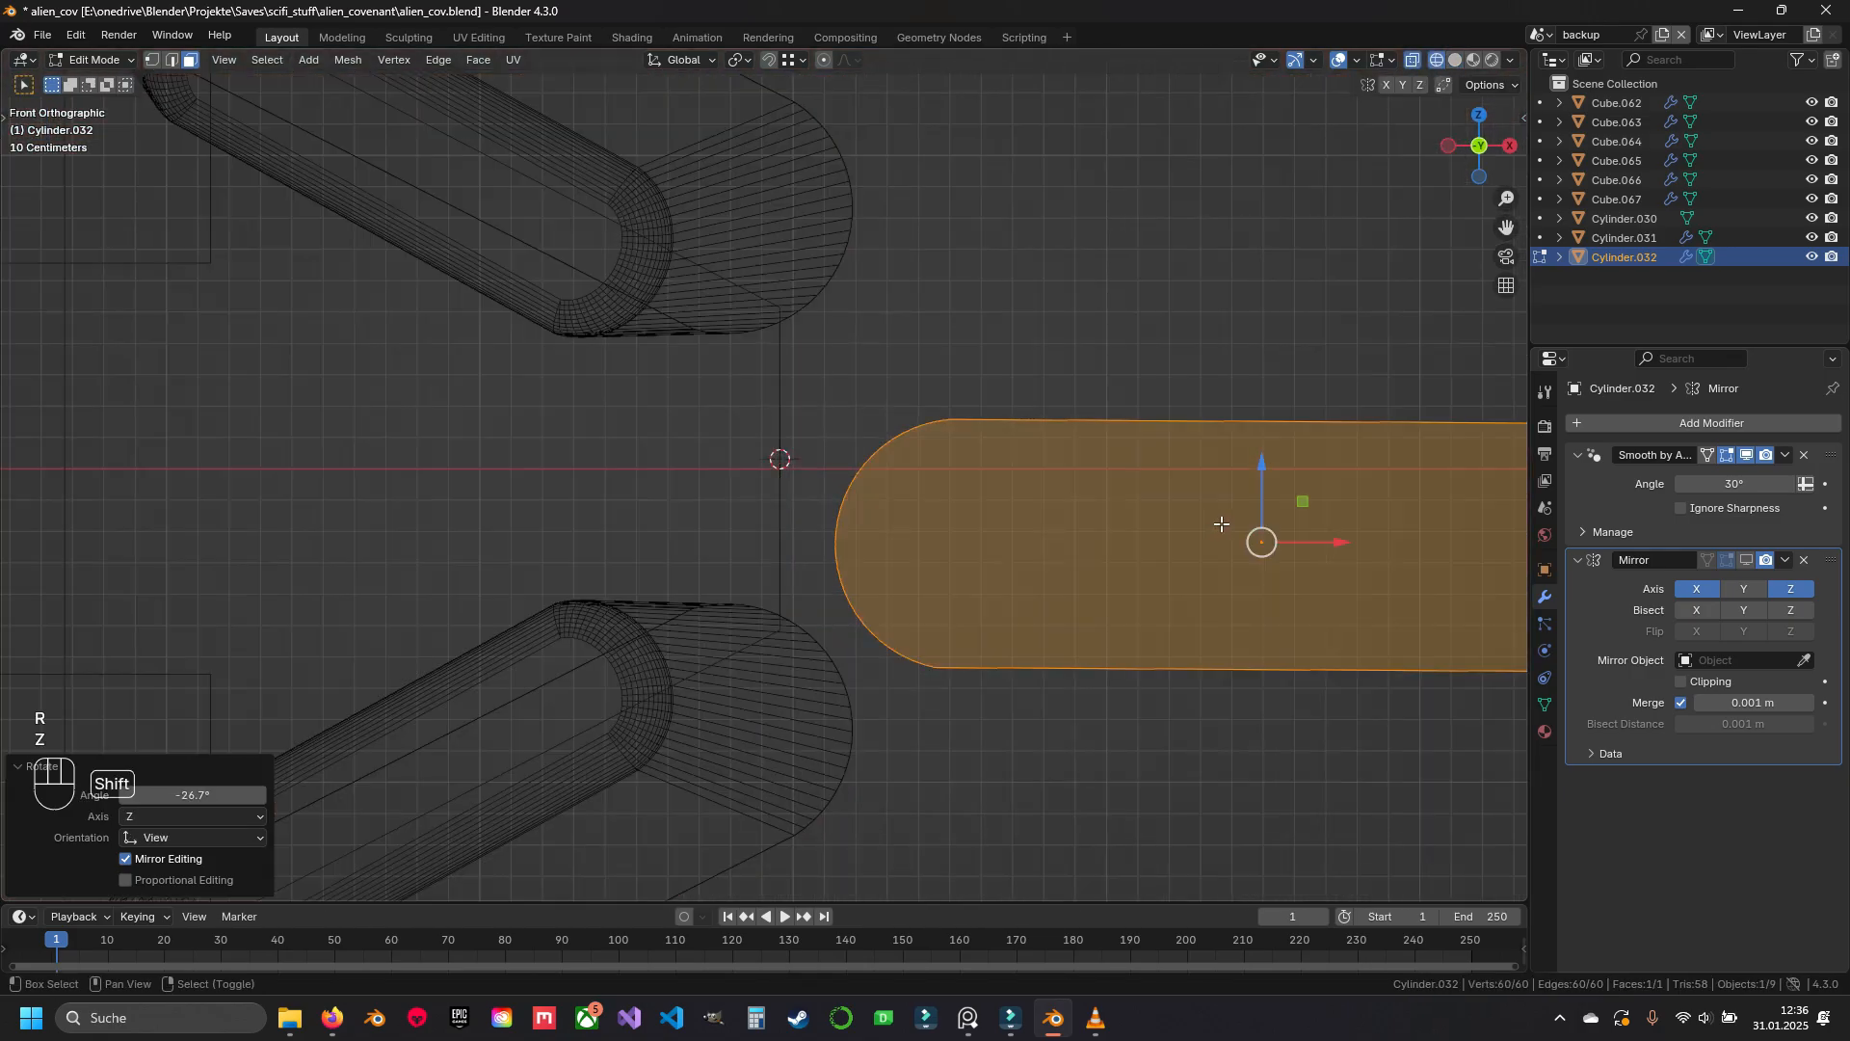
key("1")
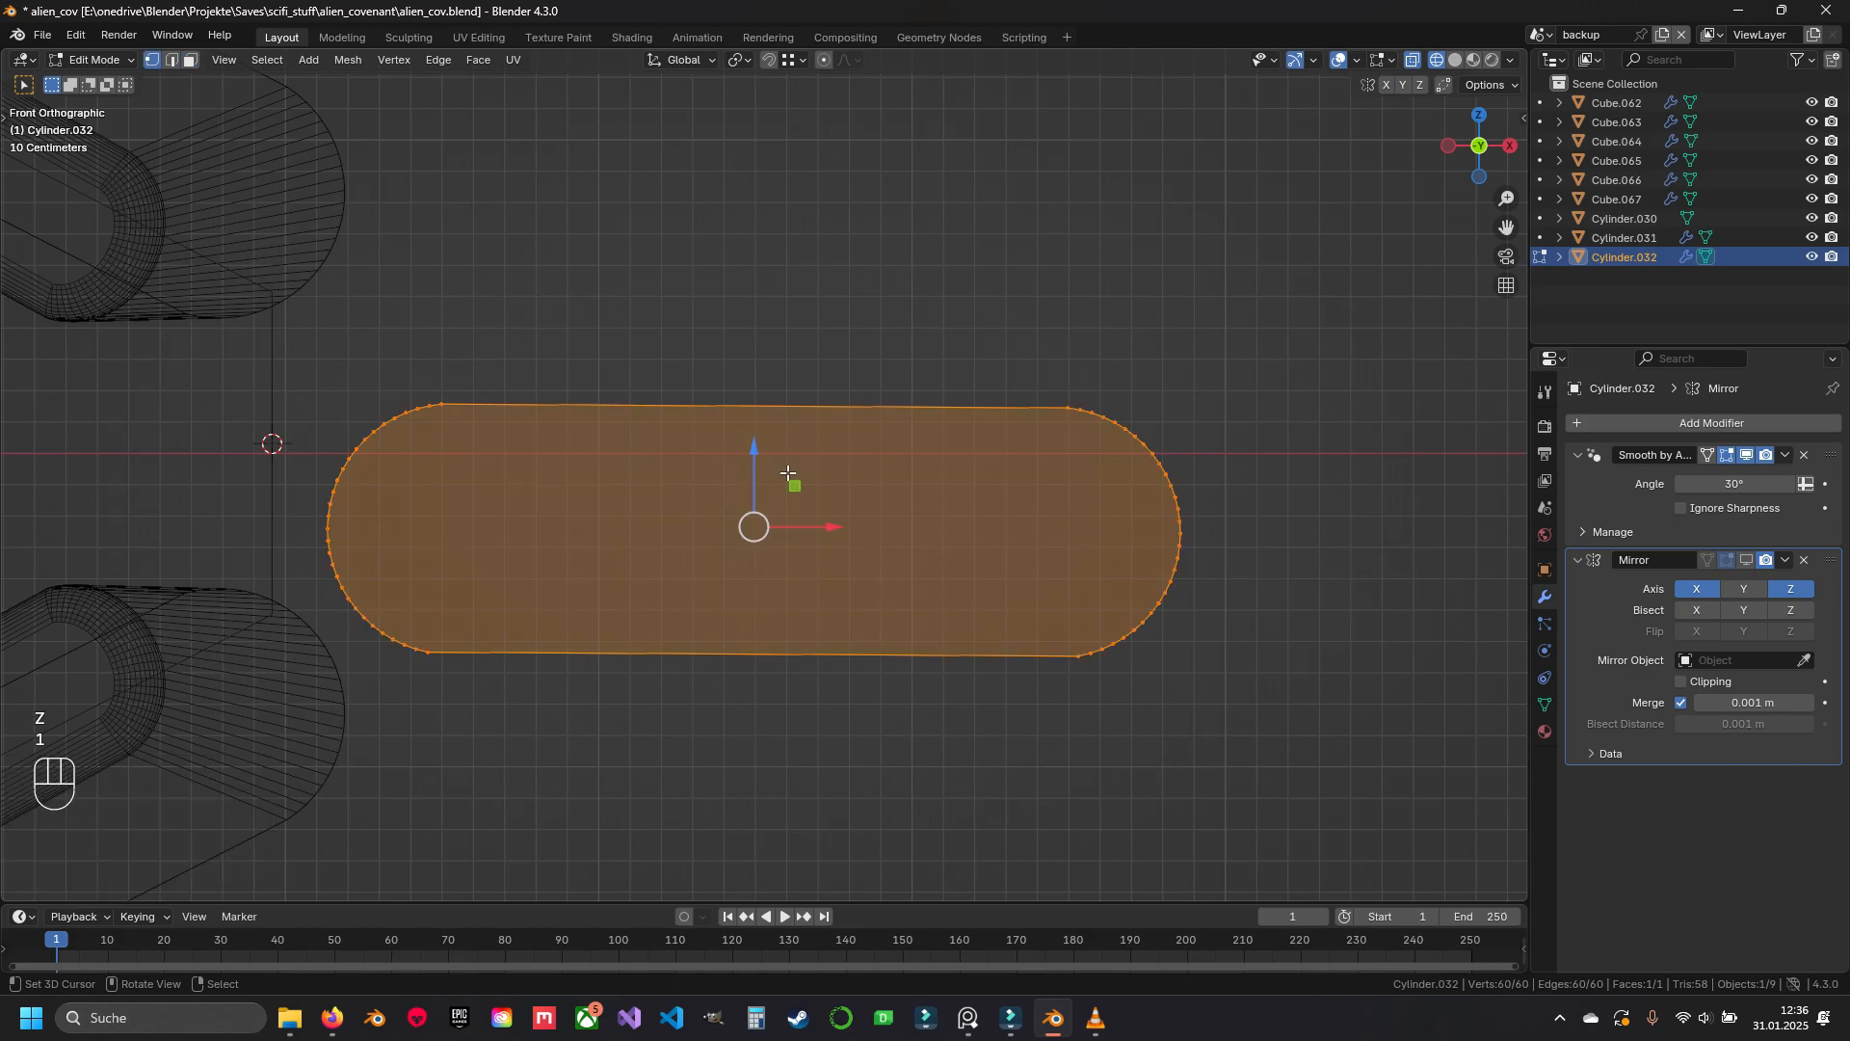
middle_click_drag(481, 421, 674, 426, "shift")
scroll(586, 401, "up", 4)
key("g")
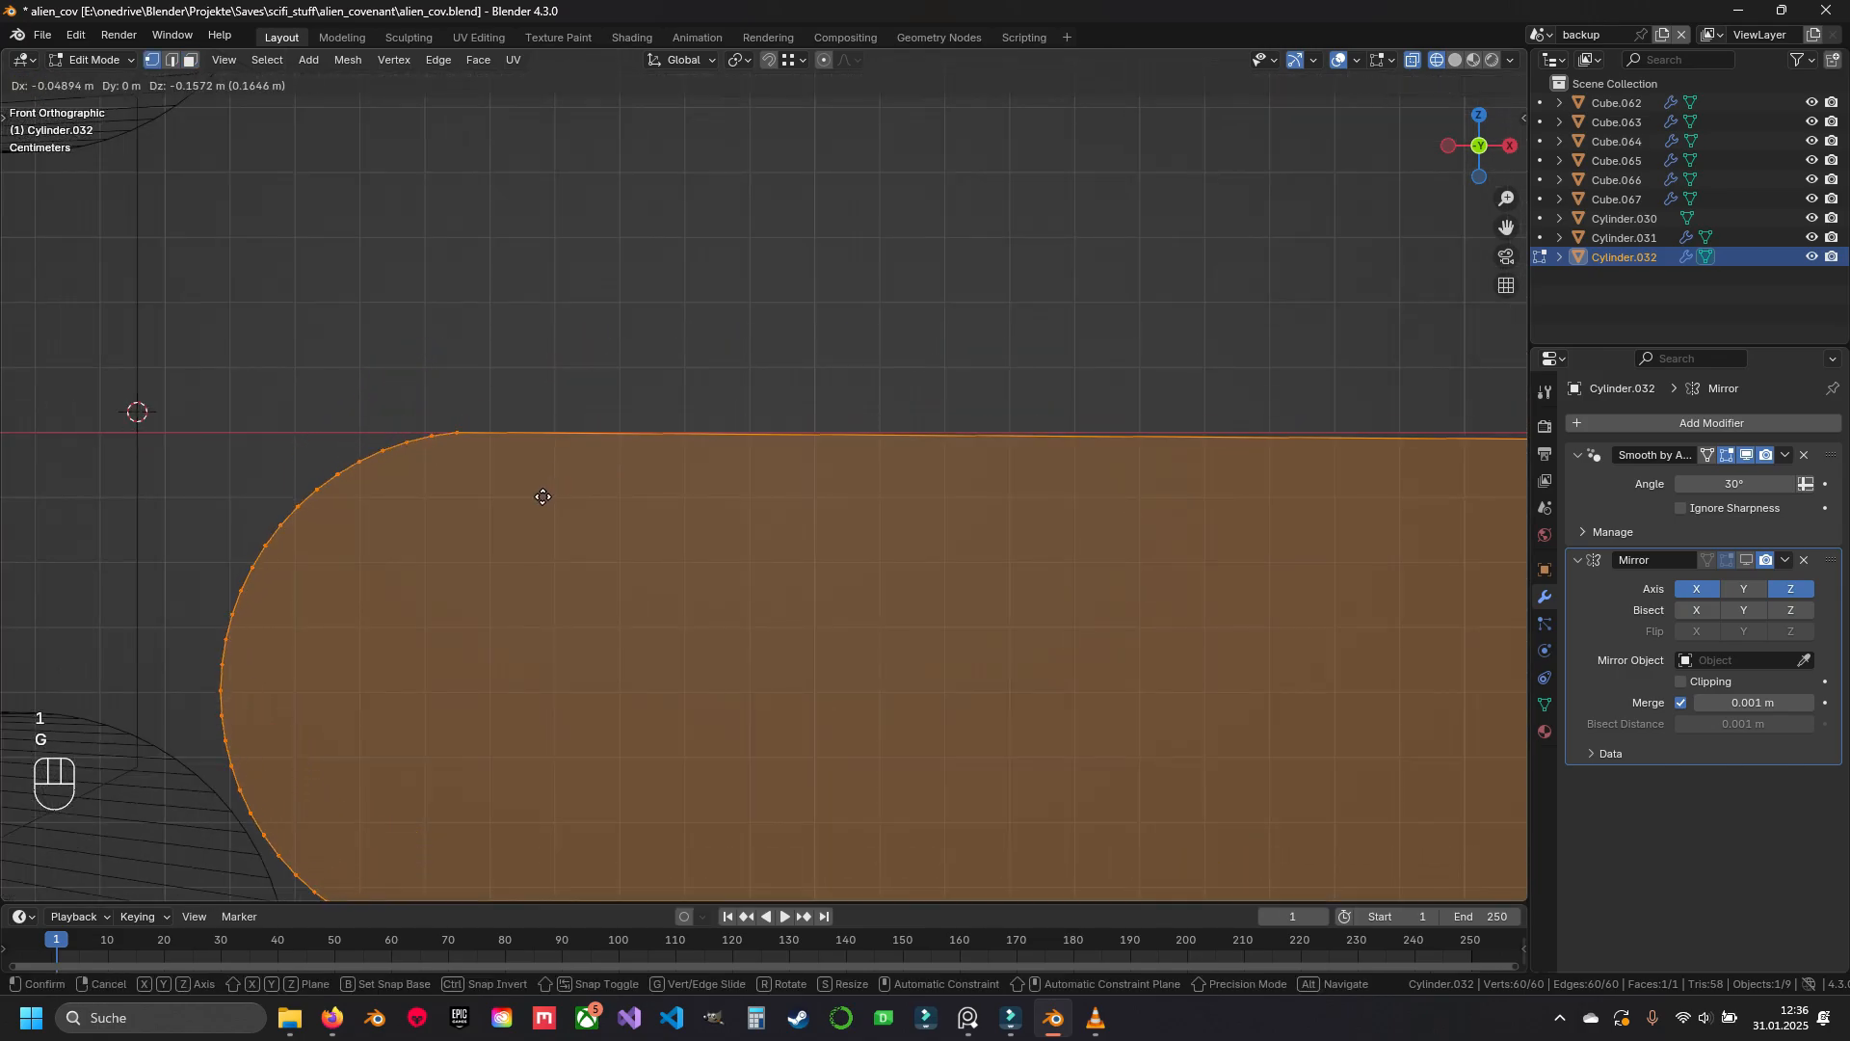
left_click(544, 500)
Nudge the capsule face so the inner vertex of its upper edge sits on the X axis line
middle_click_drag(449, 443, 648, 463, "shift")
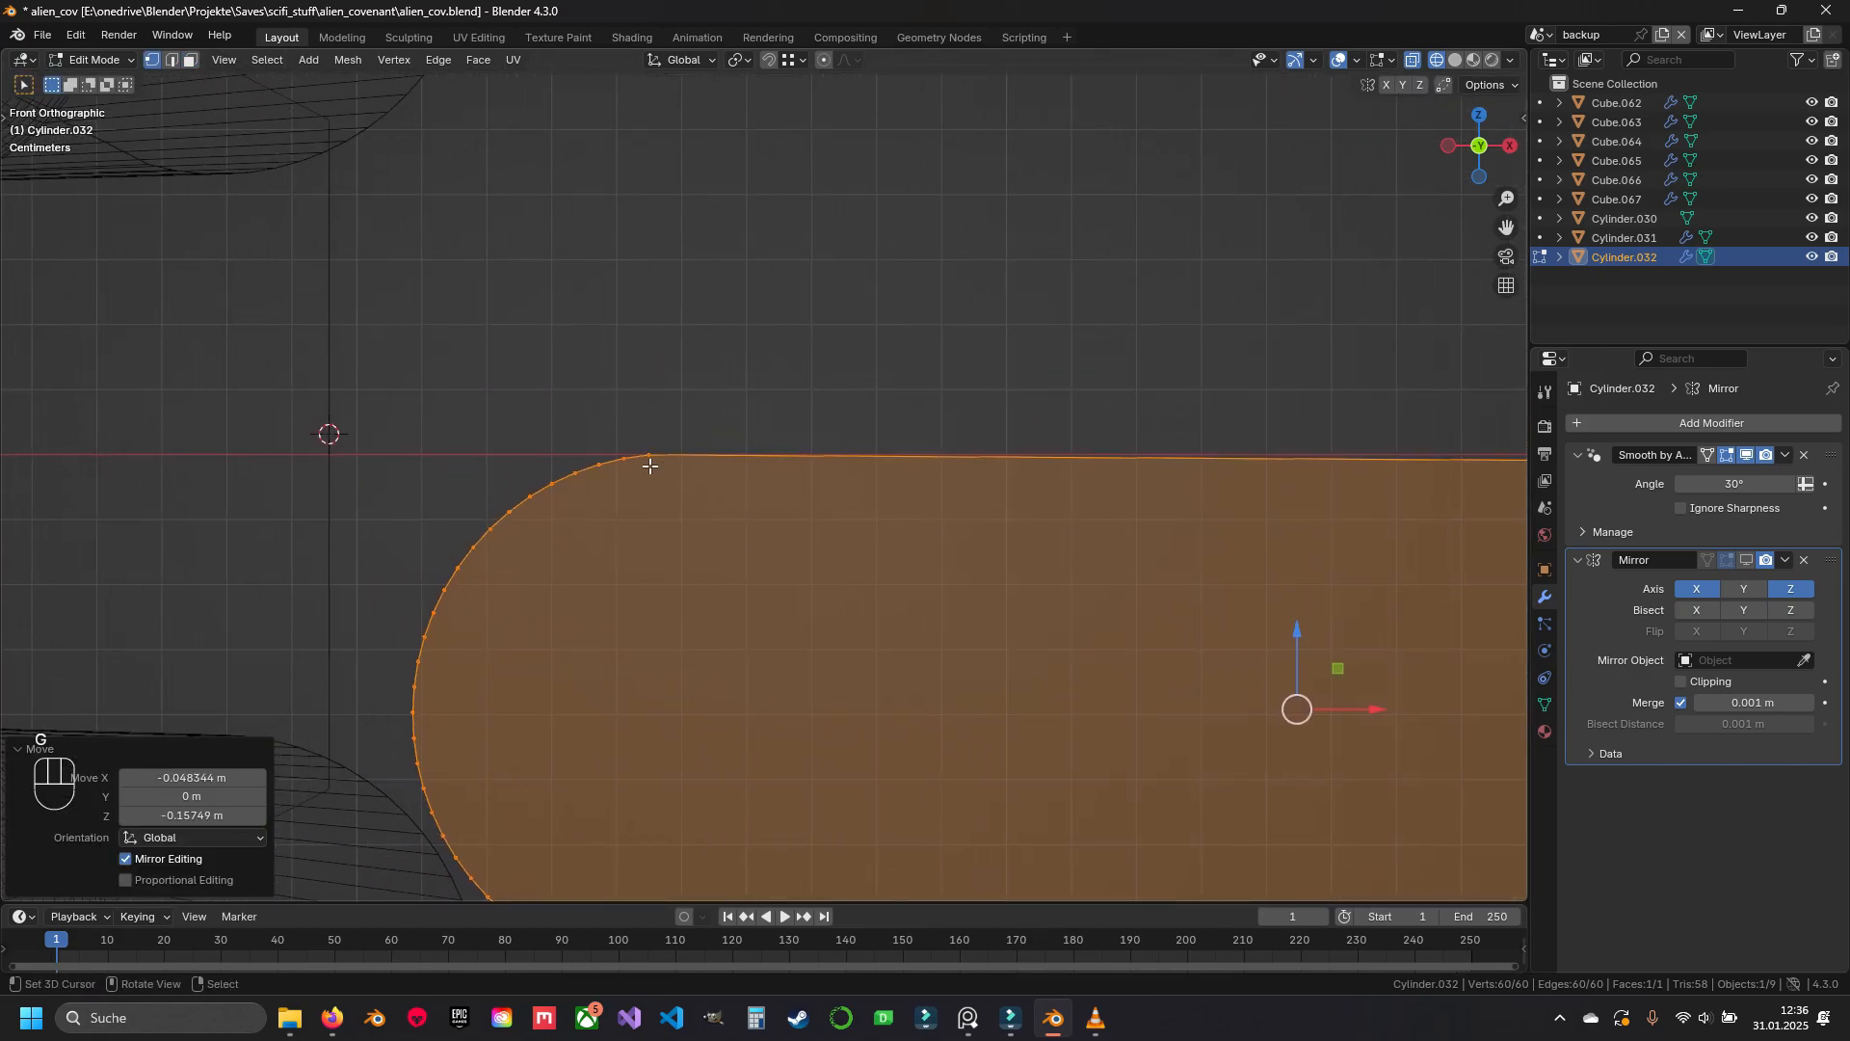
scroll(649, 463, "up", 8)
middle_click_drag(459, 417, 762, 492, "shift")
scroll(482, 472, "up", 7)
middle_click_drag(461, 462, 937, 468, "shift")
scroll(937, 468, "up", 2)
key("g")
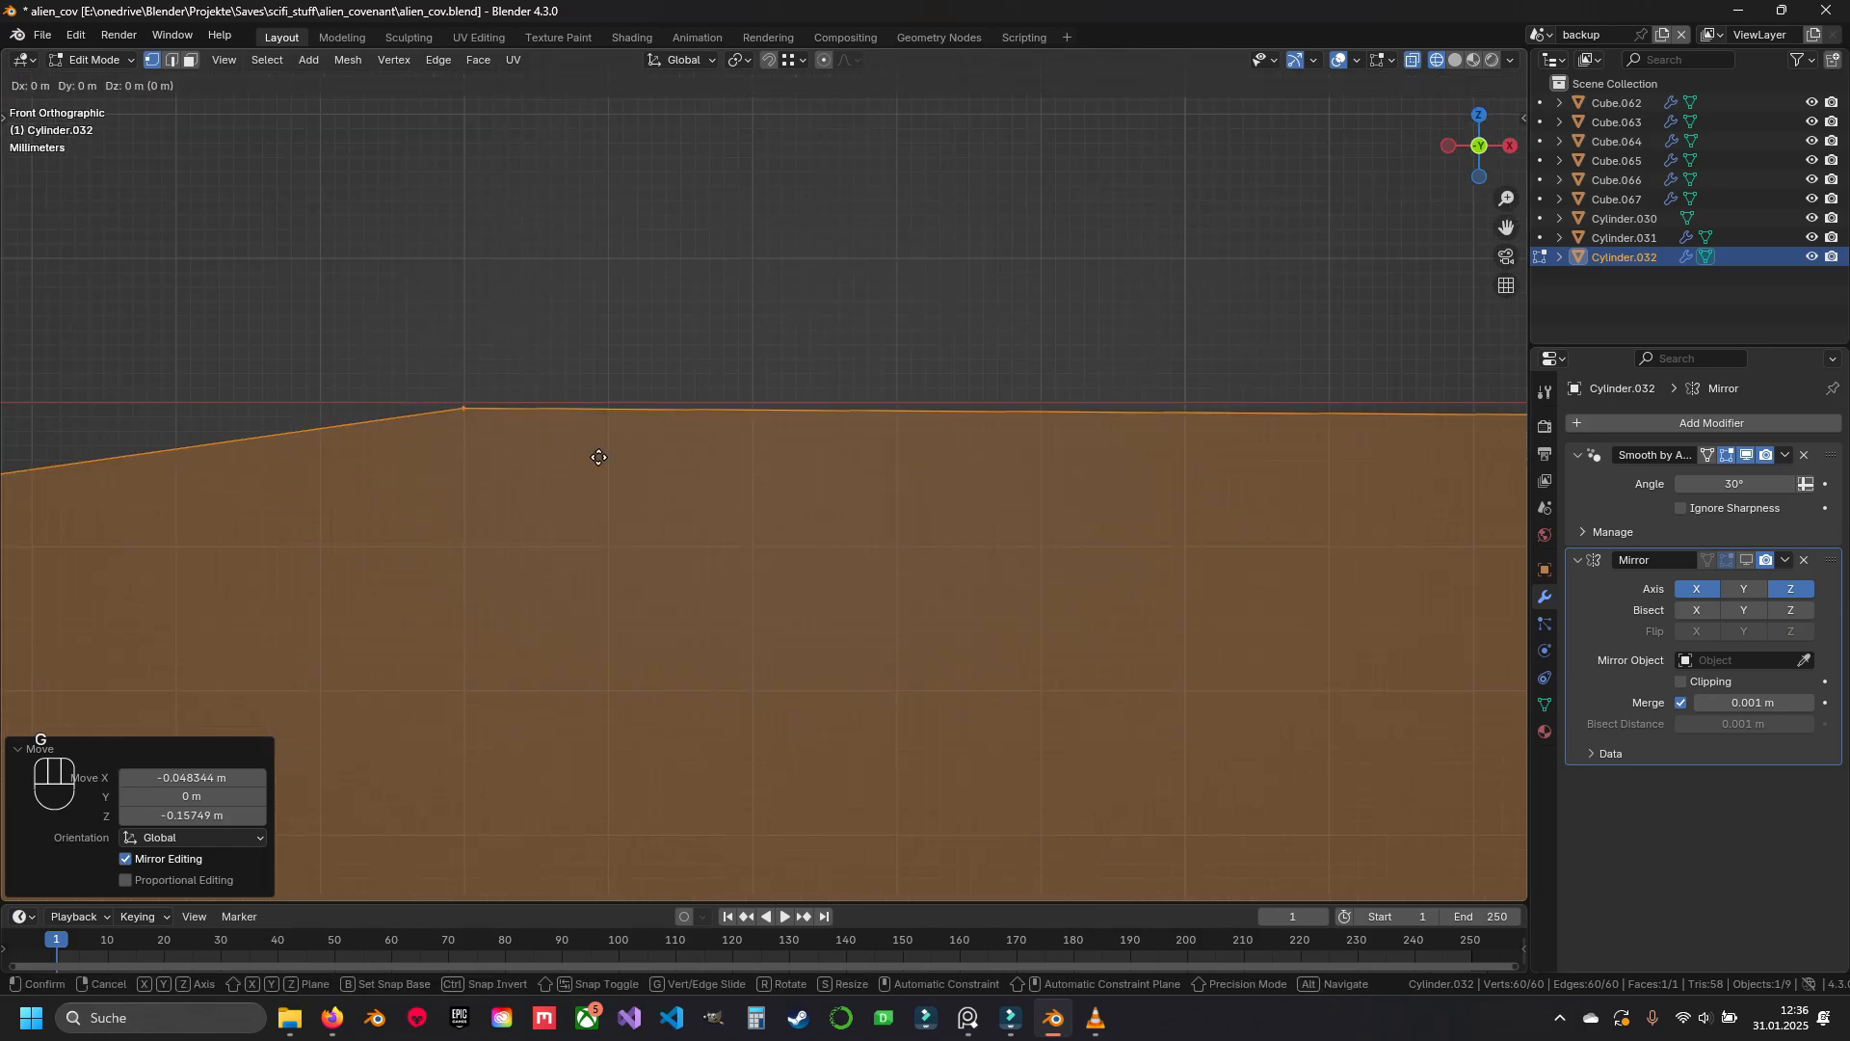
left_click(610, 406)
Set the pivot to Active Element on the upper edge's inner vertex and rotate the capsule face -0.351° to level its edge
scroll(617, 410, "down", 4)
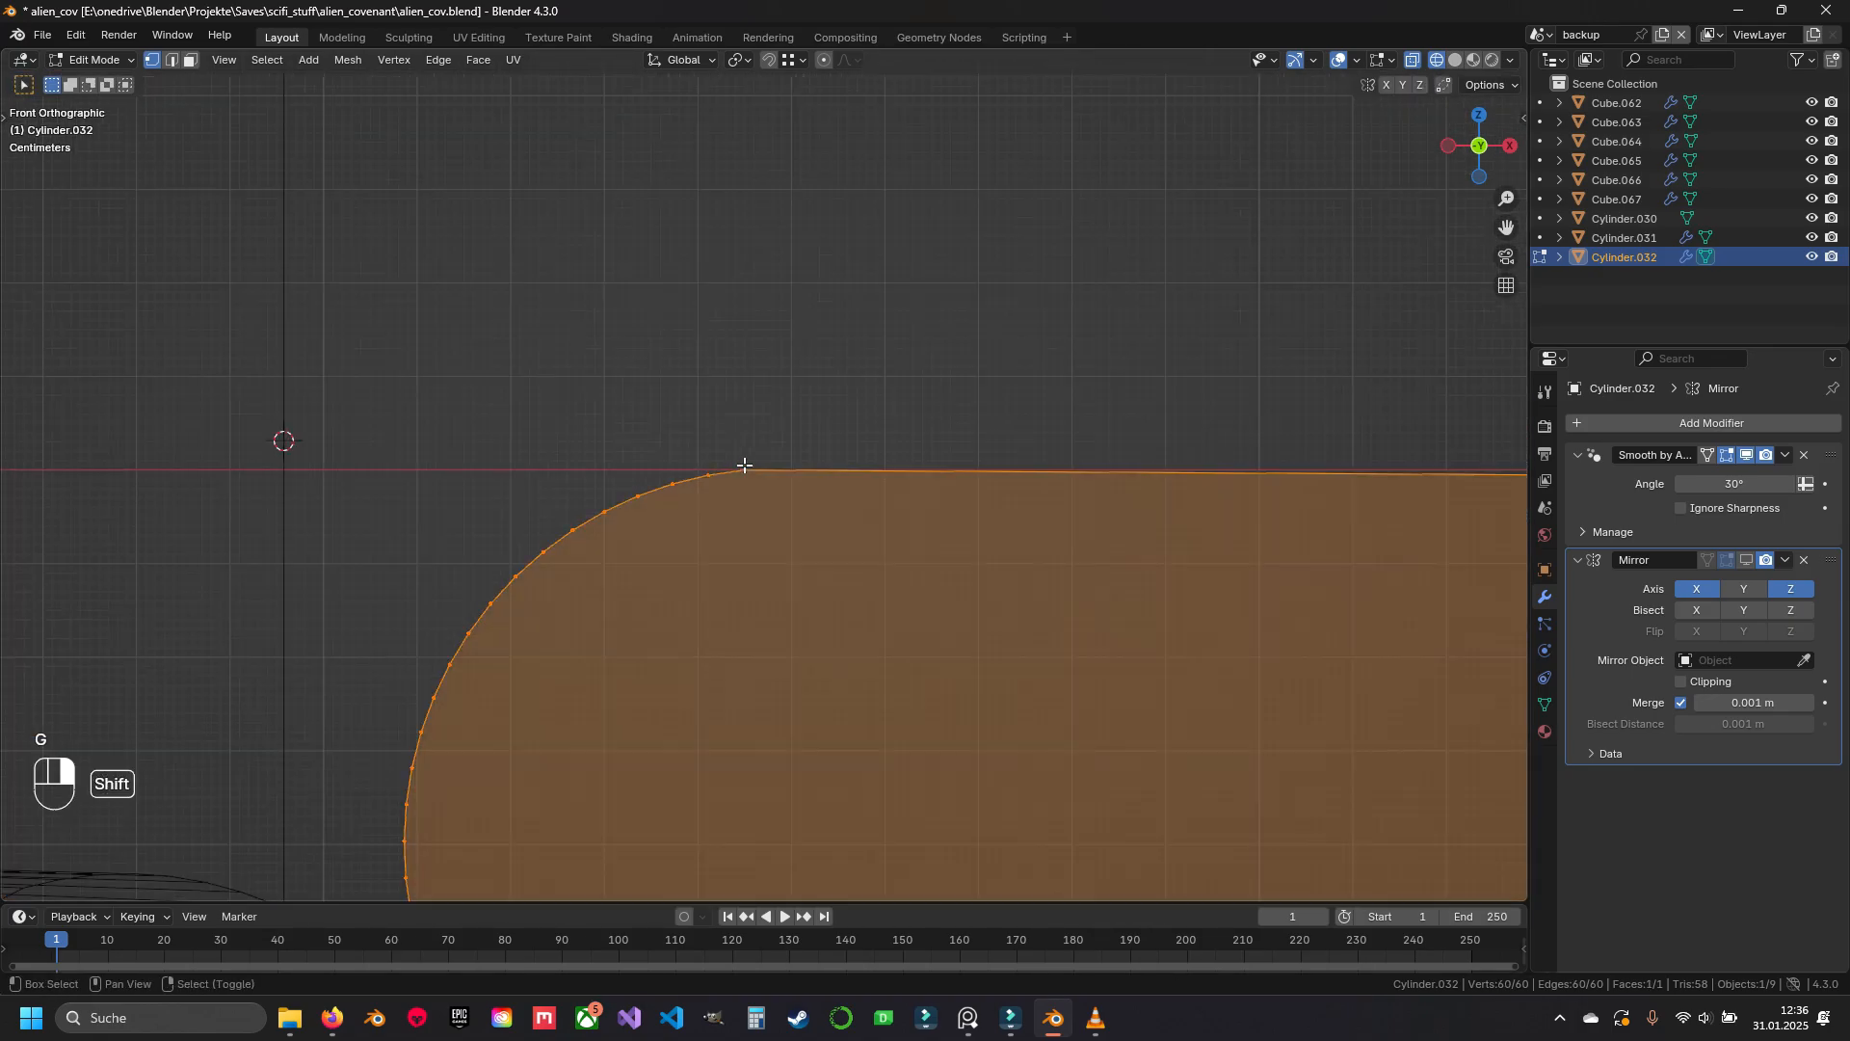
scroll(770, 466, "down", 11)
middle_click_drag(770, 465, 570, 468, "shift")
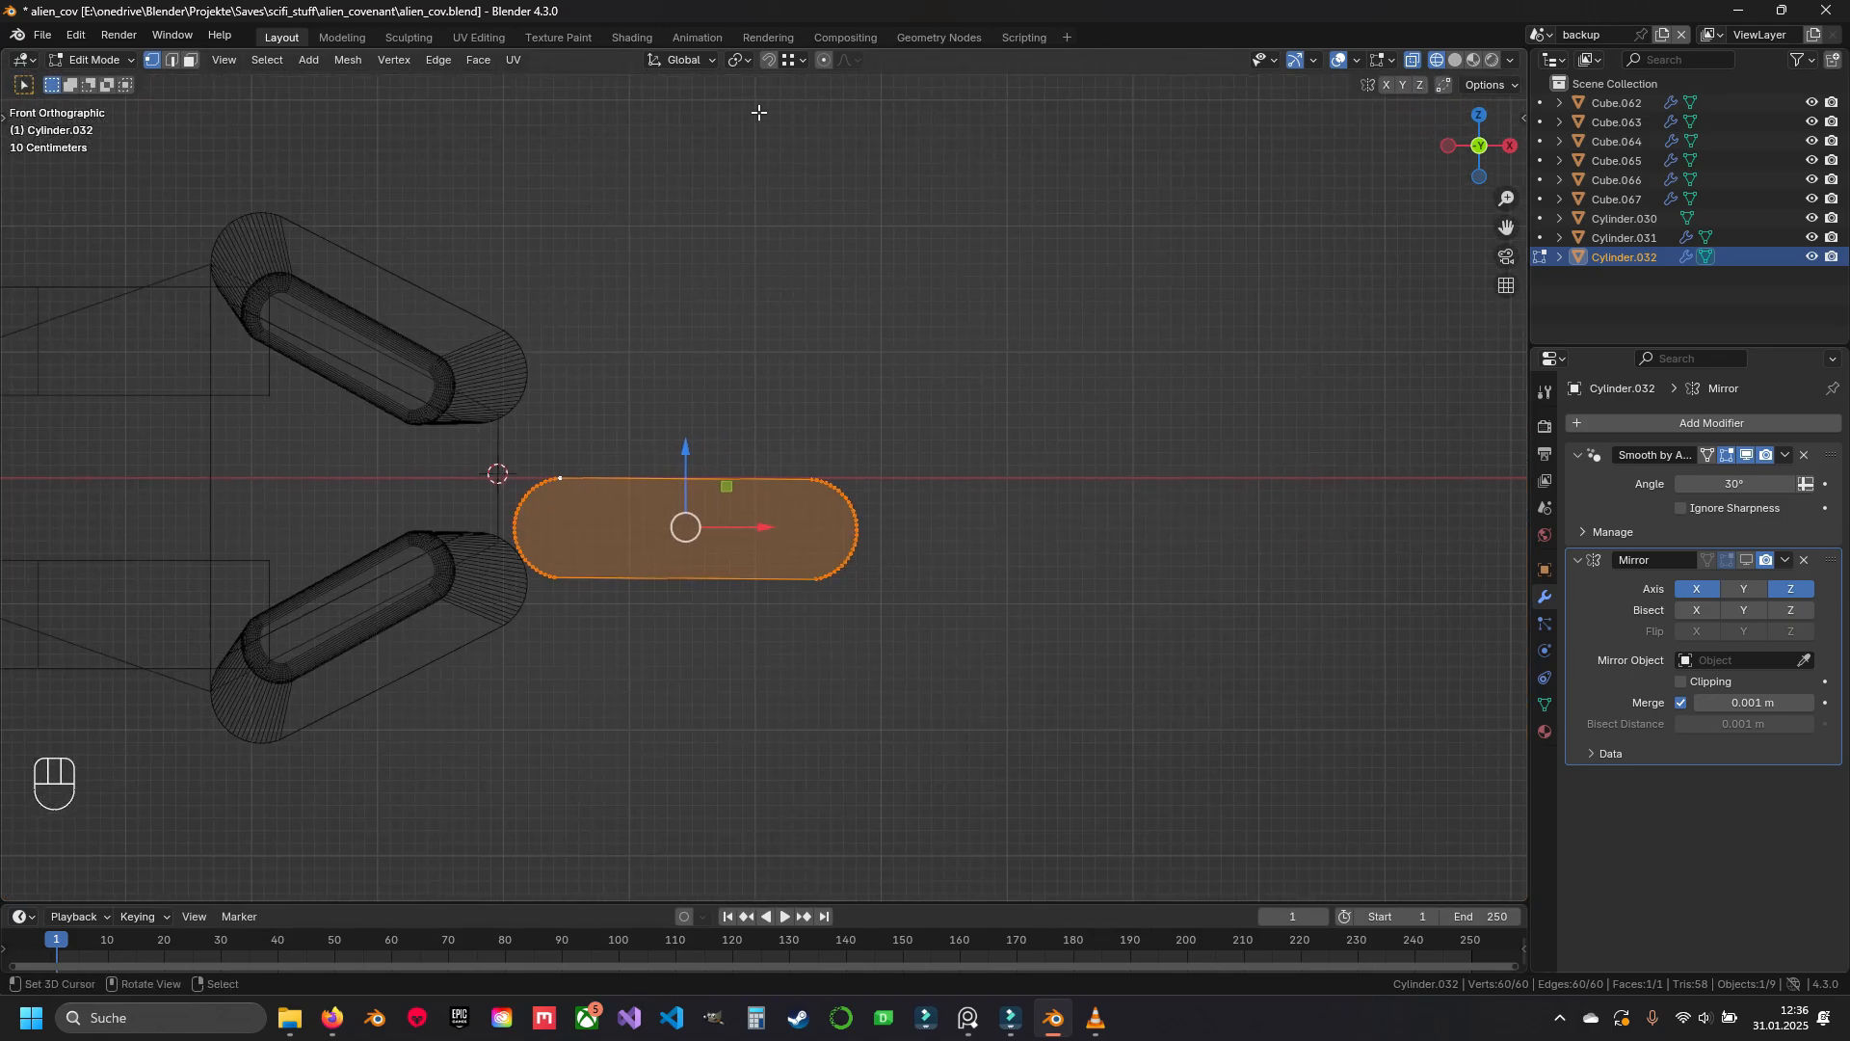
left_click(746, 63)
left_click(759, 193)
scroll(1096, 547, "up", 9)
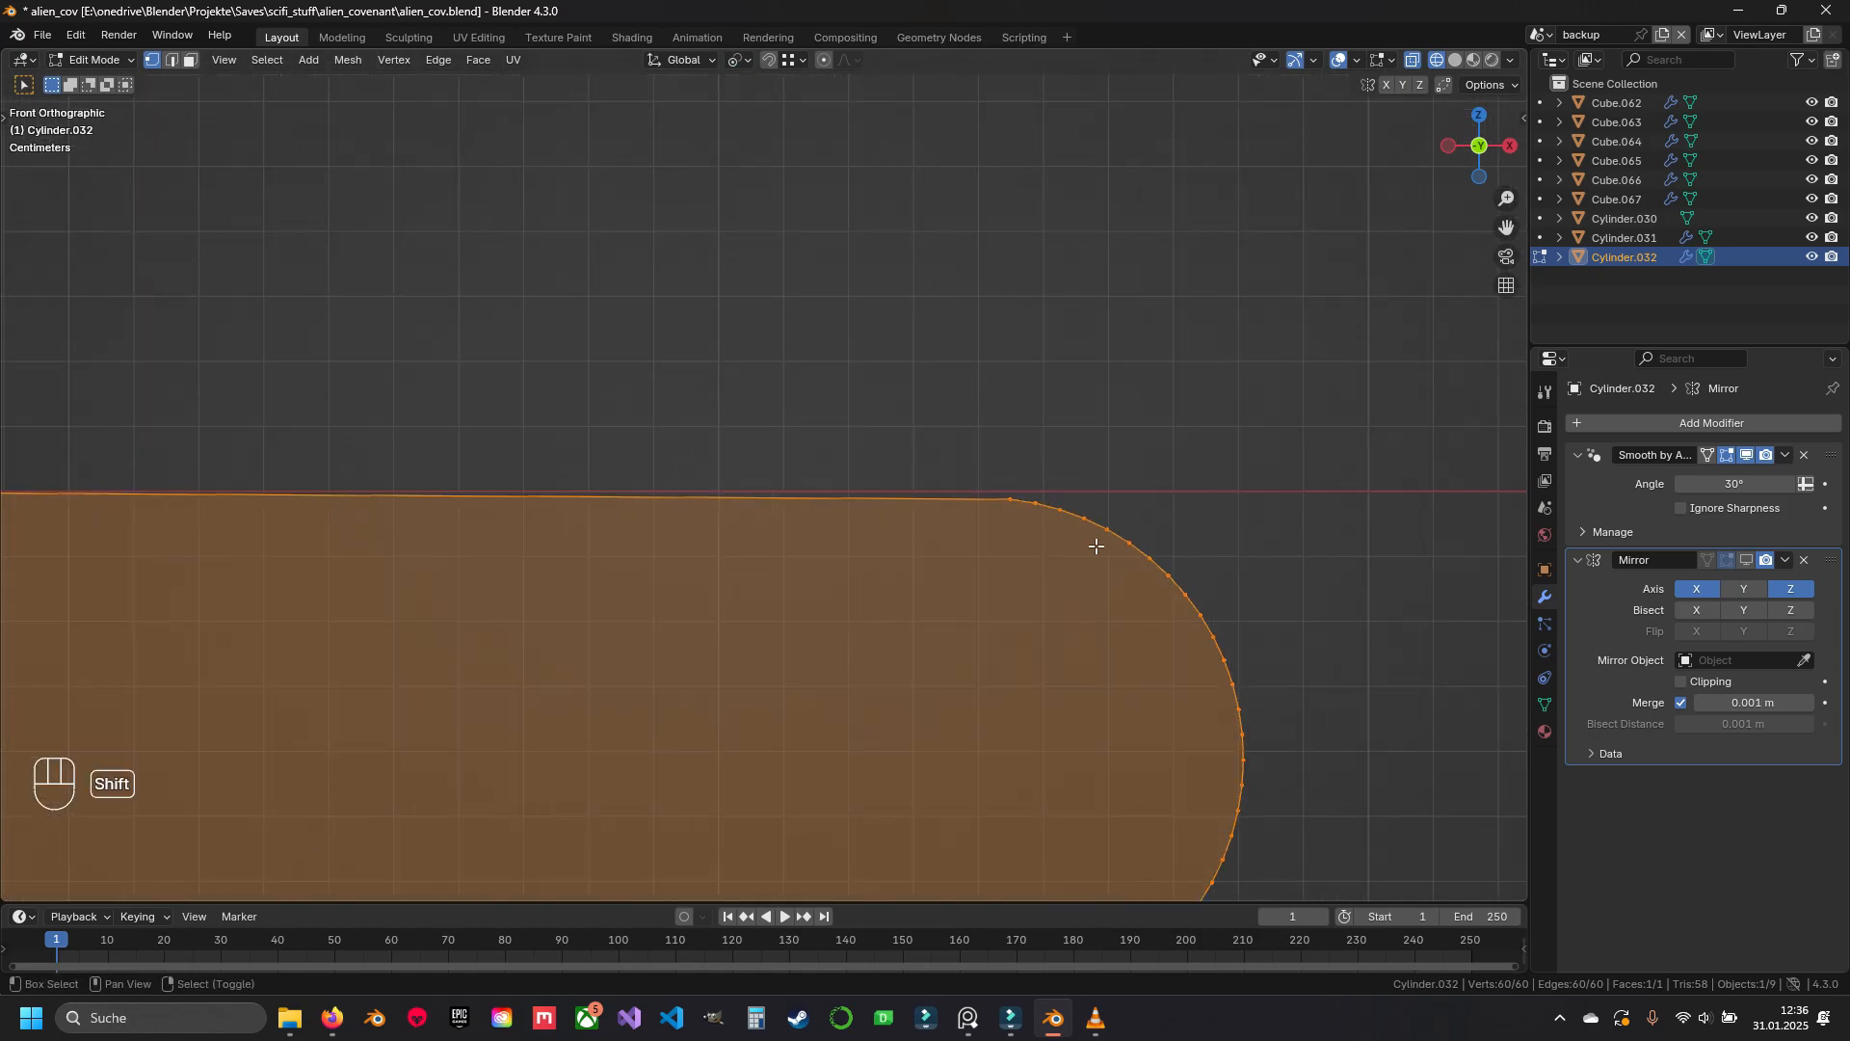
scroll(839, 508, "up", 14)
key("r")
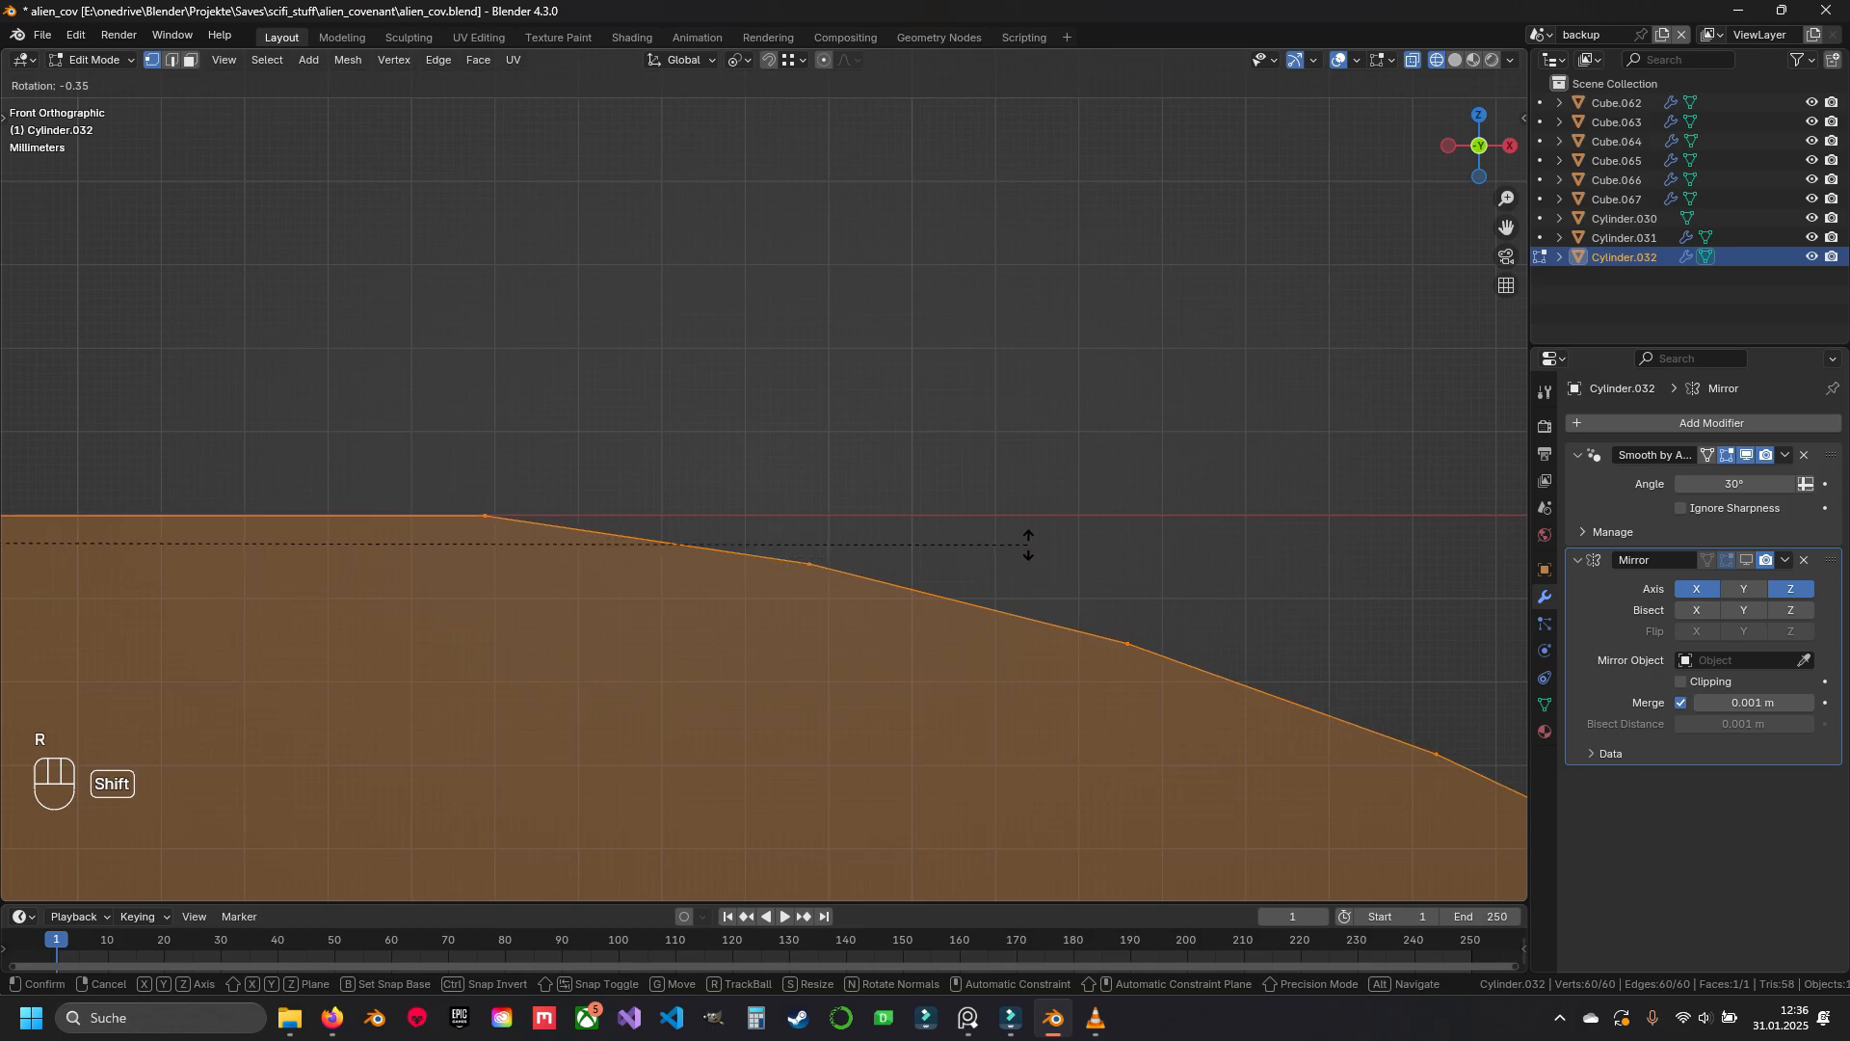
left_click(1028, 545)
scroll(979, 545, "down", 12)
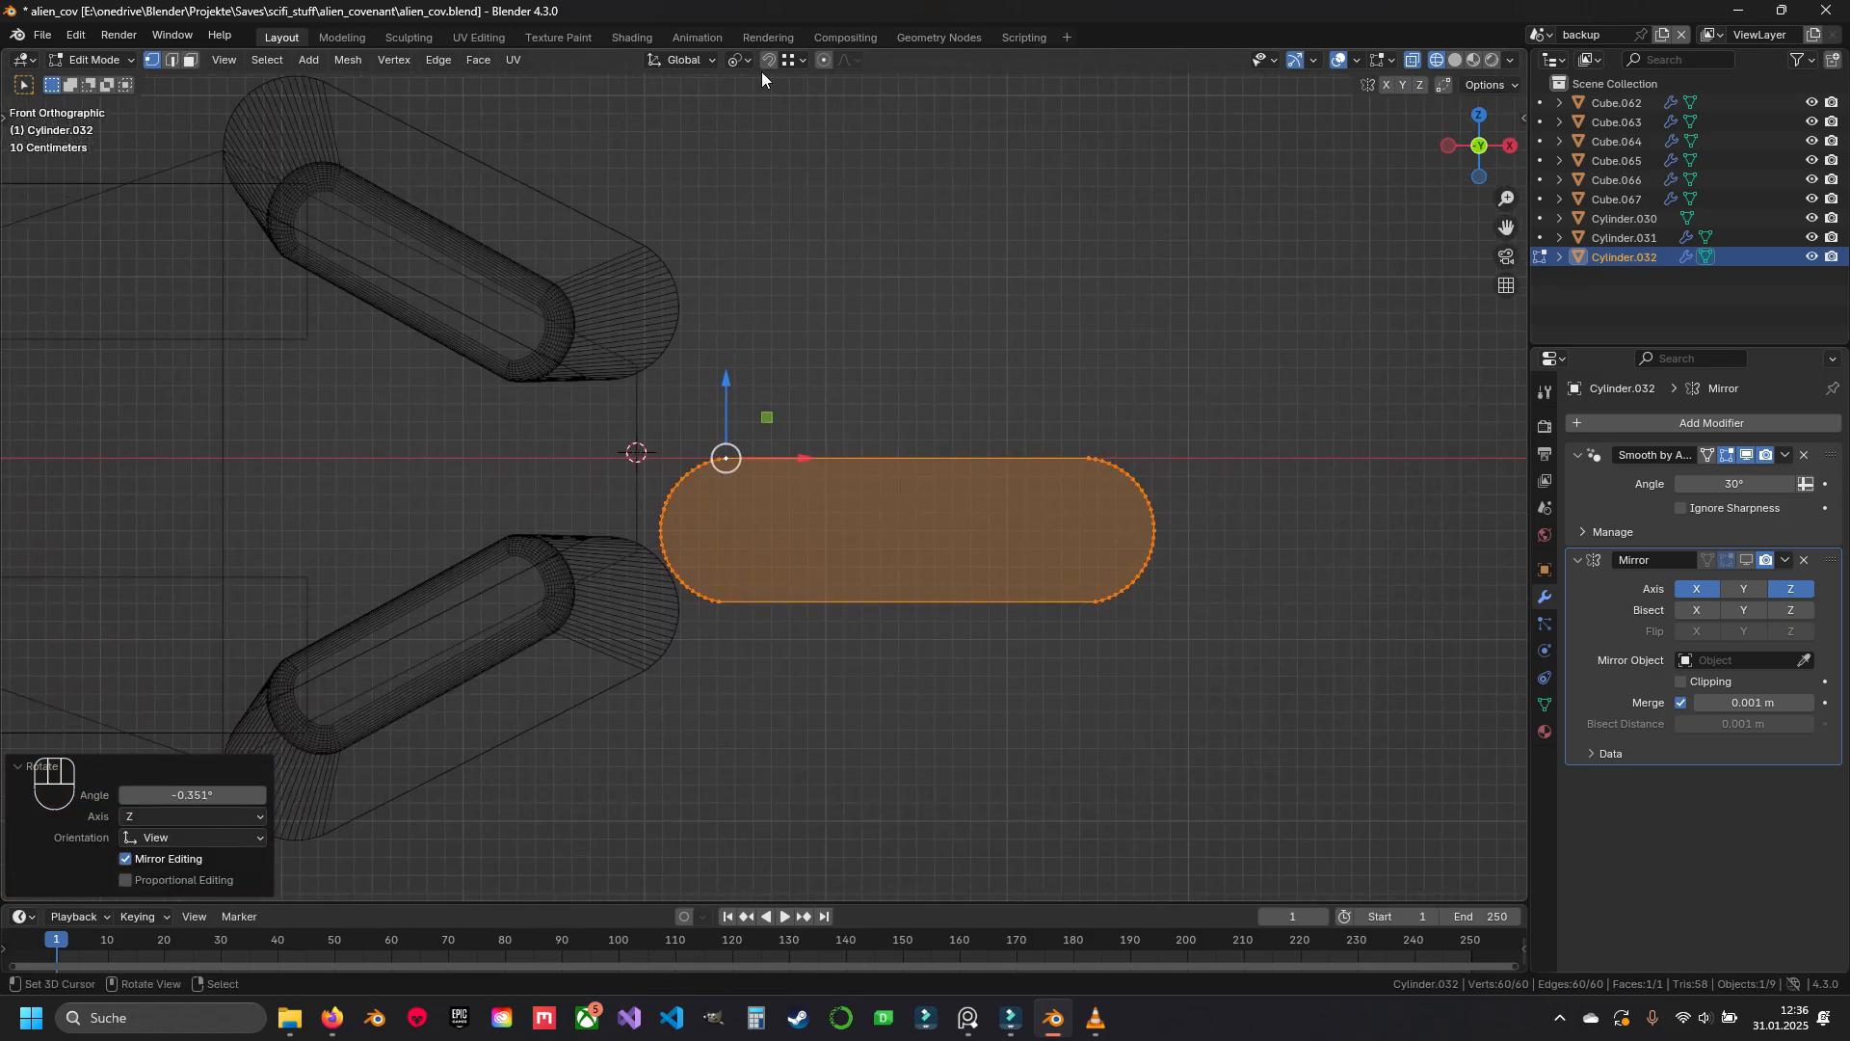
Set the transform pivot to Median Point and move the capsule face about 4.2 m along Y, beside the hull
left_click(740, 63)
left_click(801, 171)
mouse_move(797, 455)
middle_mouse_down("shift")
mouse_move(818, 491)
mouse_move(504, 652)
mouse_move(661, 620)
mouse_move(484, 607)
mouse_move(725, 605)
mouse_move(621, 618)
middle_mouse_up("shift")
key("z")
key("g")
key("y")
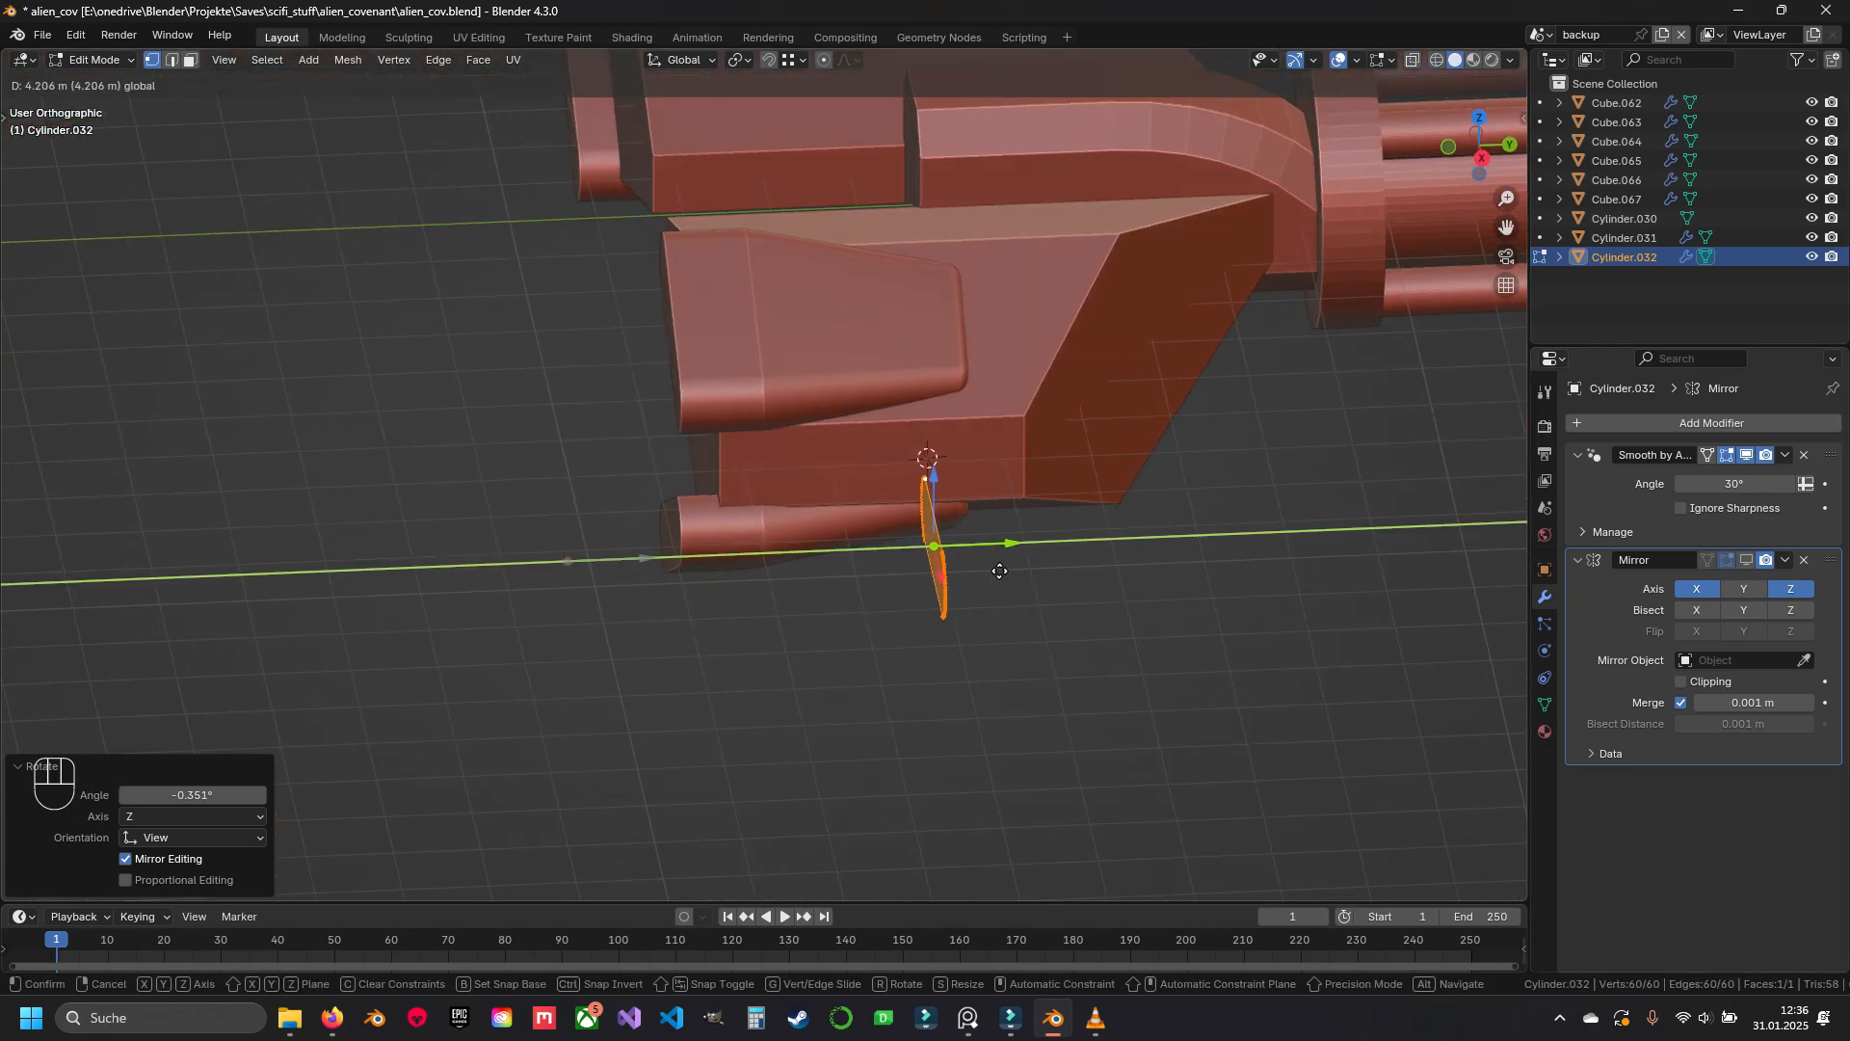
key("Escape")
Extrude the capsule face -1.5538 m along Y into a solid block
middle_click_drag(1003, 690, 913, 649)
key("e")
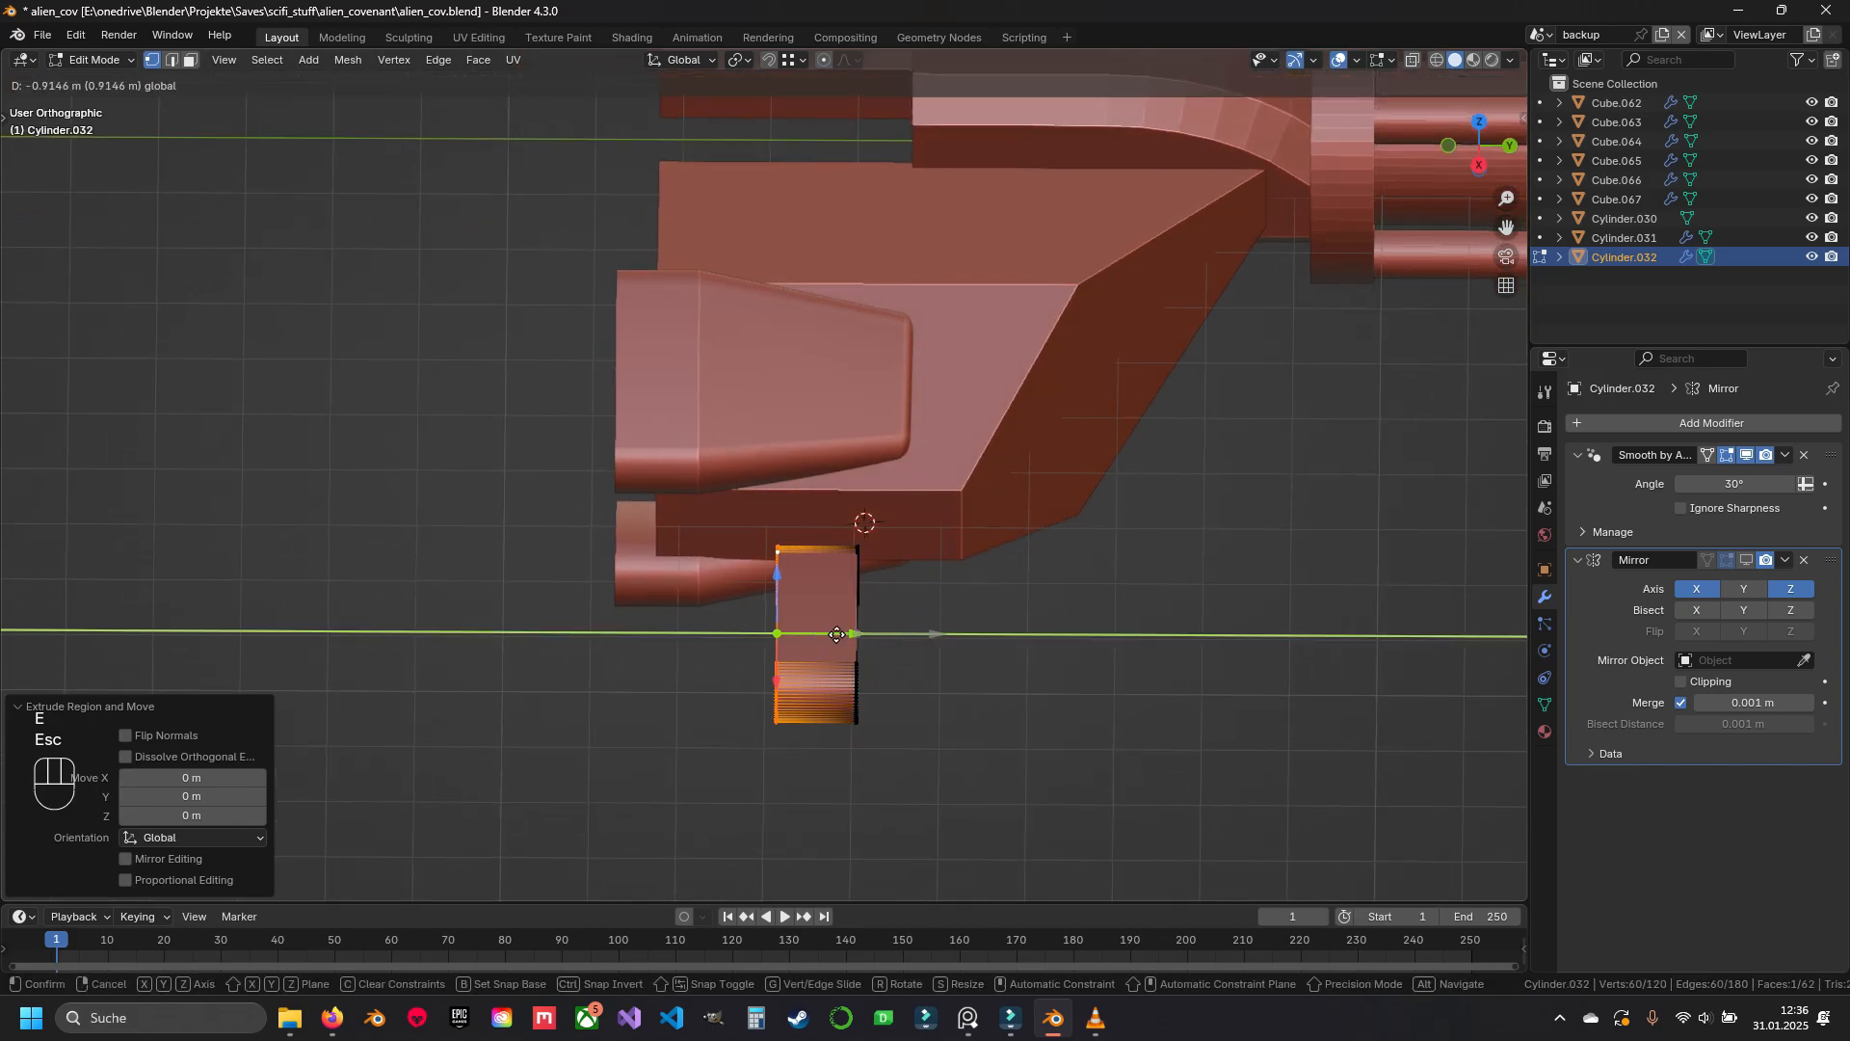
left_click(788, 633)
Select the entire linked block and raise it along Z in side view to center it between the upper and lower pods
key("z")
middle_click_drag(789, 633, 712, 565, "shift")
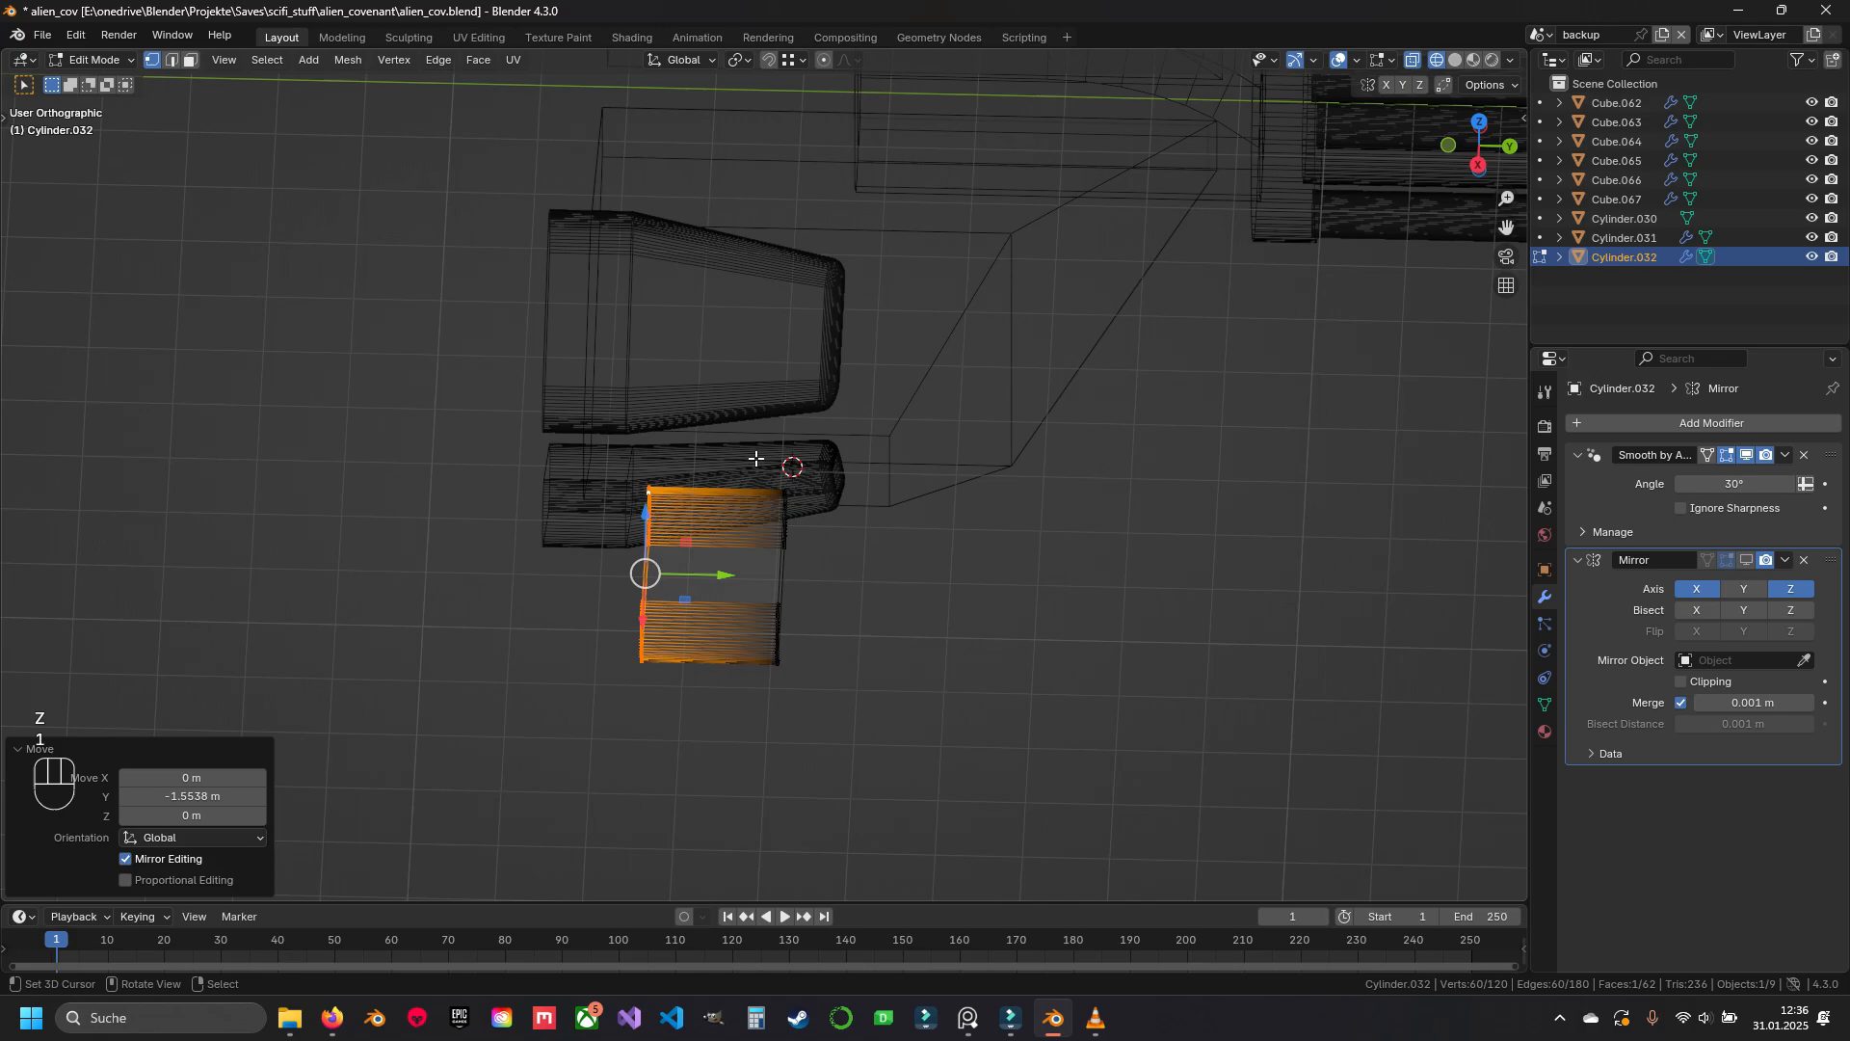
left_click(782, 526, "alt")
key("KP_3")
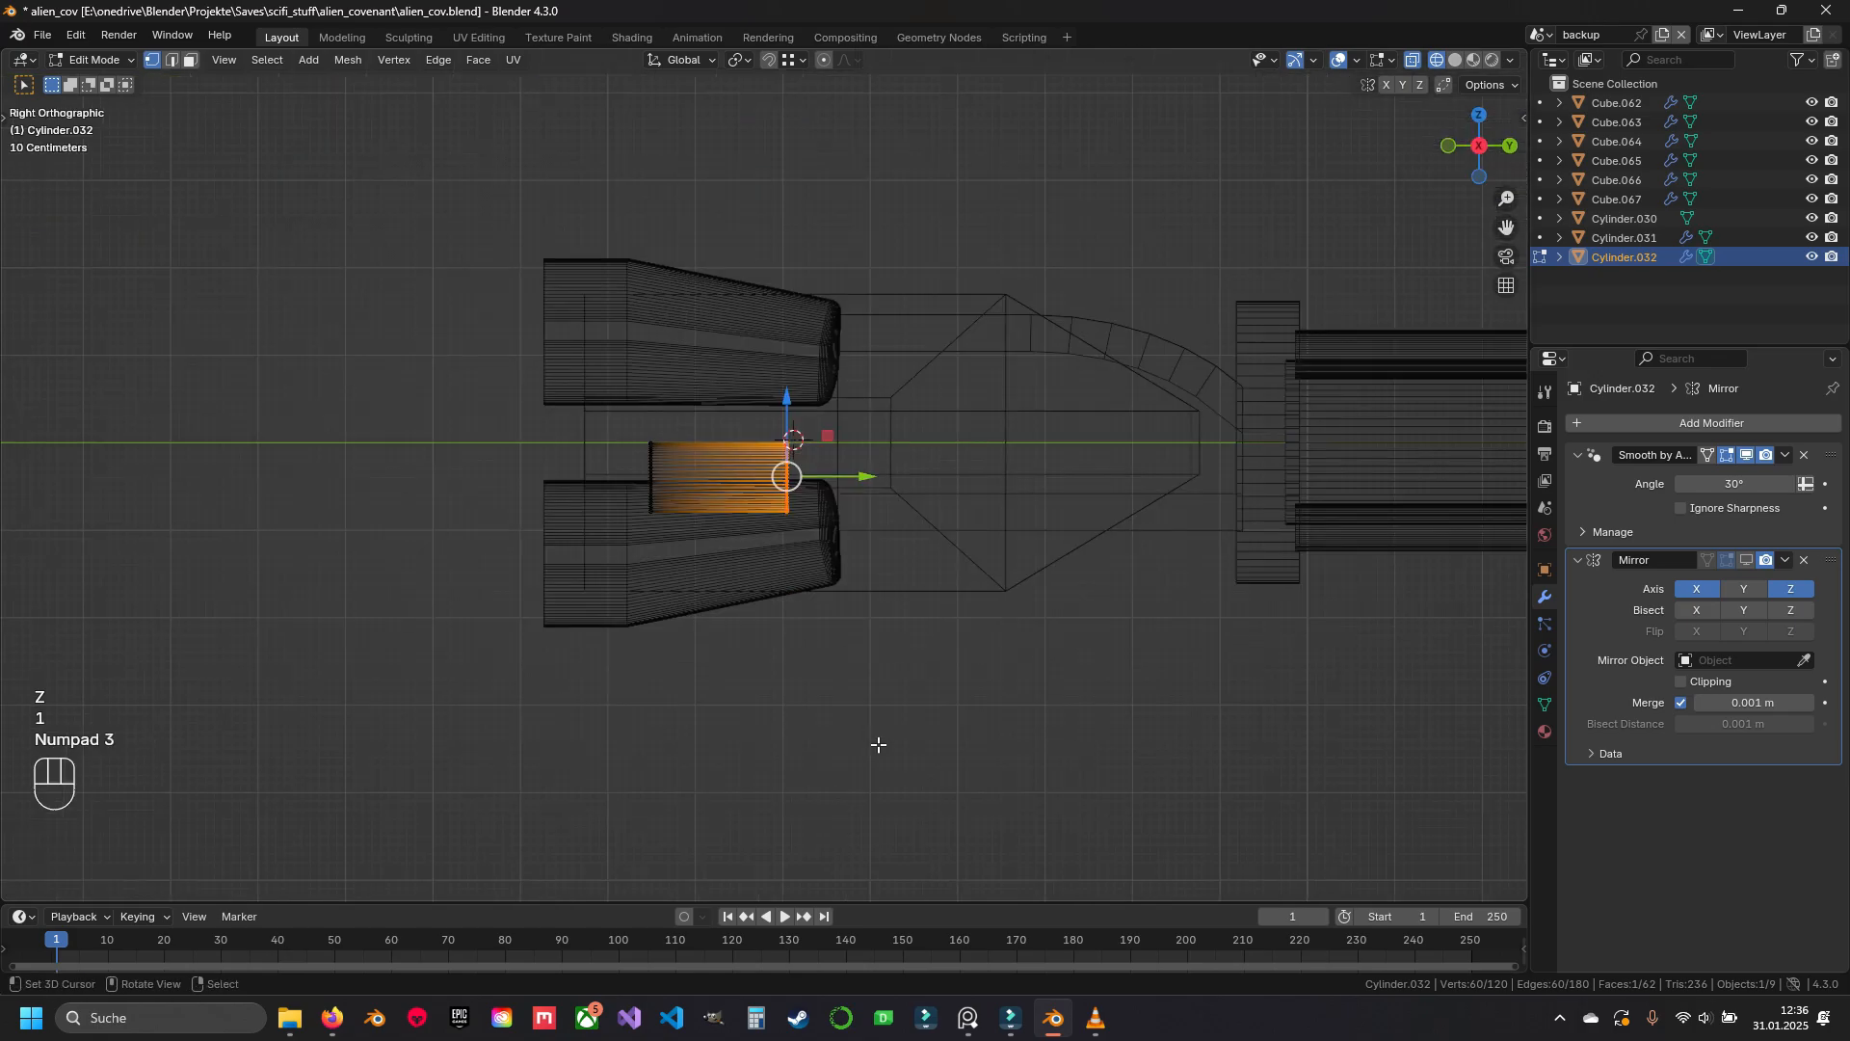
key("z")
middle_click_drag(743, 499, 739, 559, "shift")
key("ctrl+l")
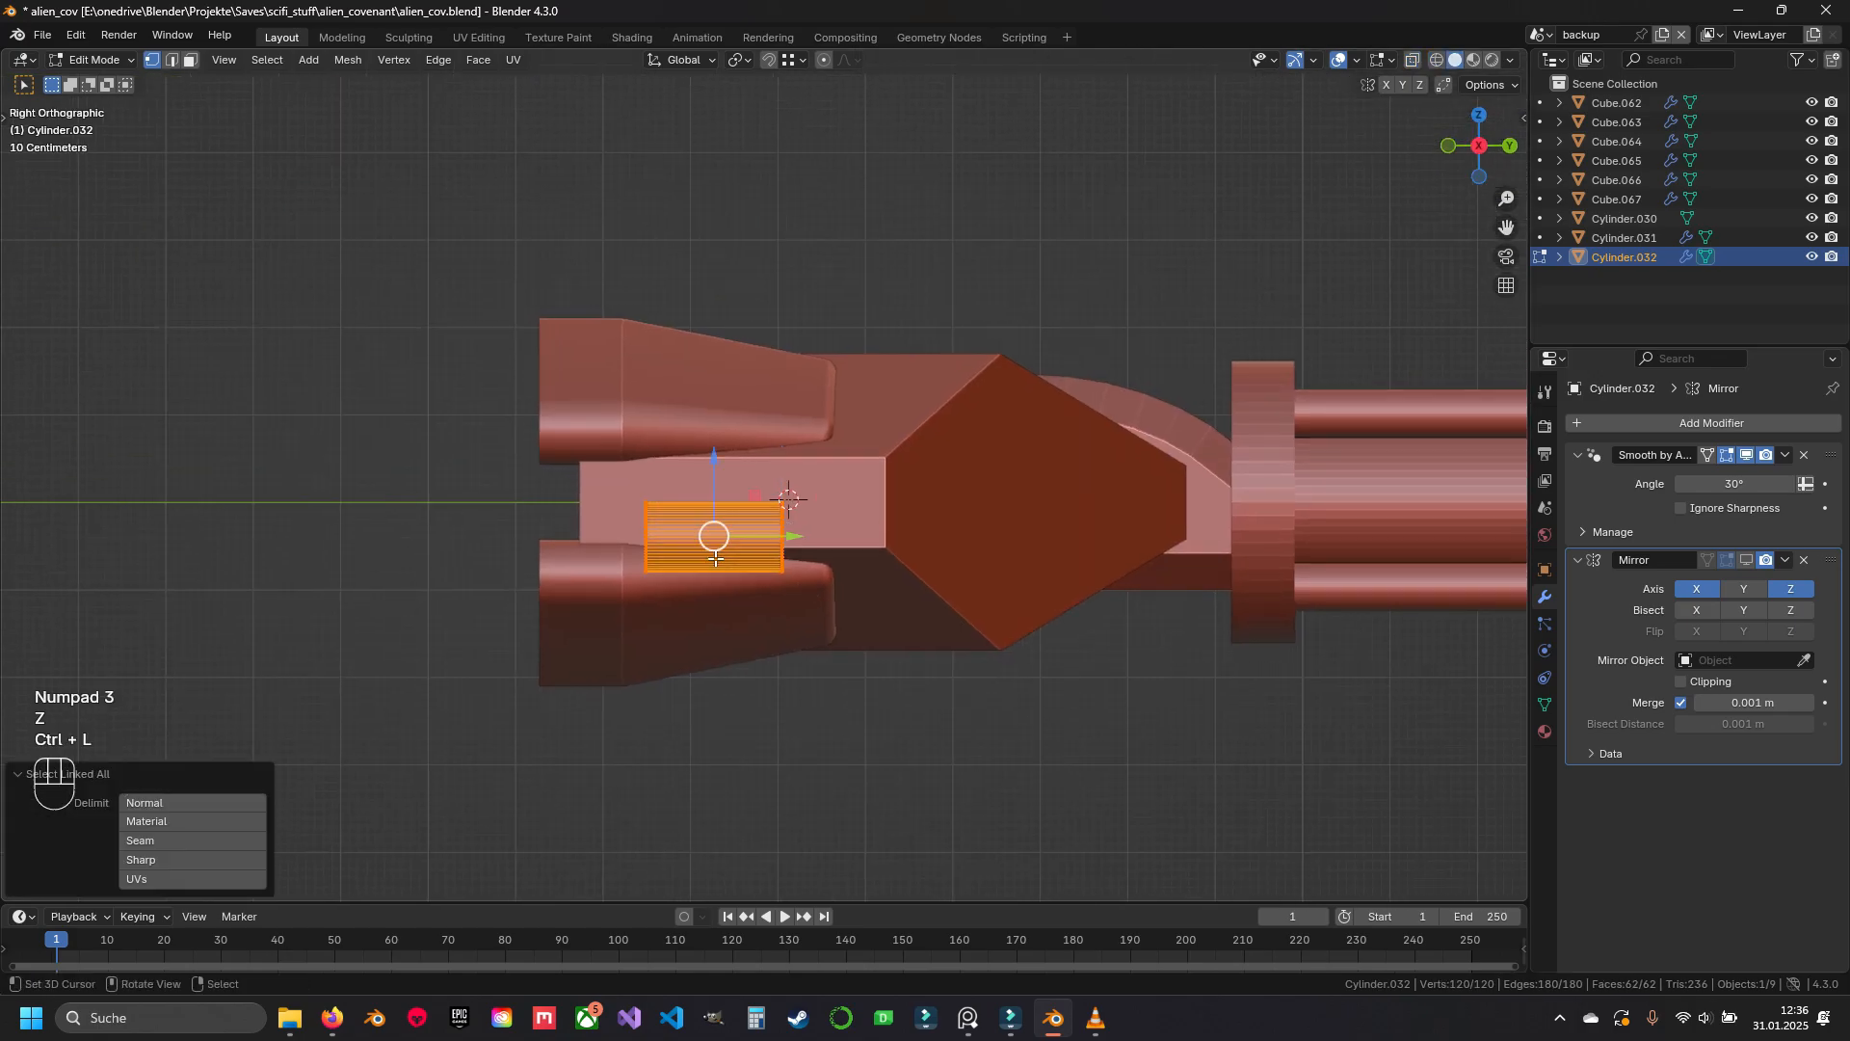
scroll(721, 558, "up", 3)
left_click_drag(690, 505, 694, 446)
Select the entire linked block and move it about -2 m along X so it sinks into the hull's side
key("z")
key("z")
left_click(636, 616)
mouse_move(748, 477)
middle_mouse_down()
mouse_move(636, 617)
mouse_move(782, 648)
mouse_move(621, 665)
mouse_move(676, 666)
middle_mouse_up()
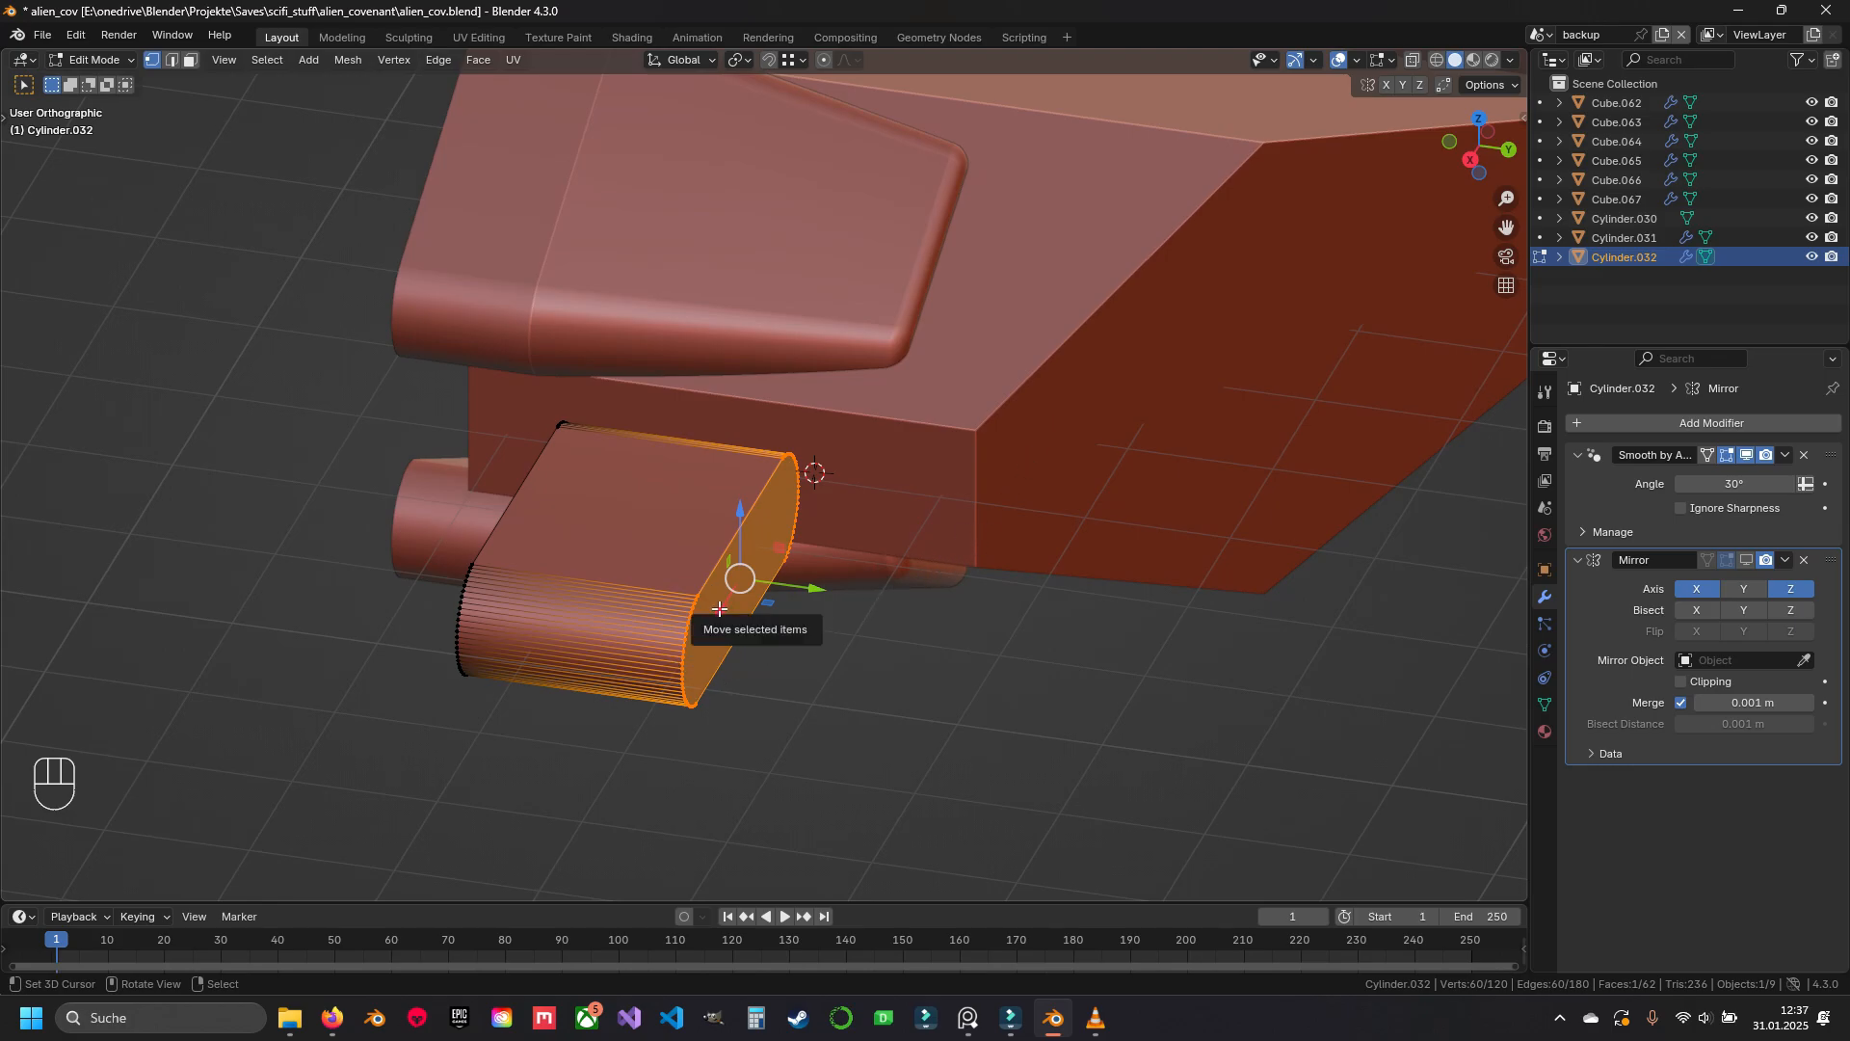
key("ctrl+l")
key("g")
key("x")
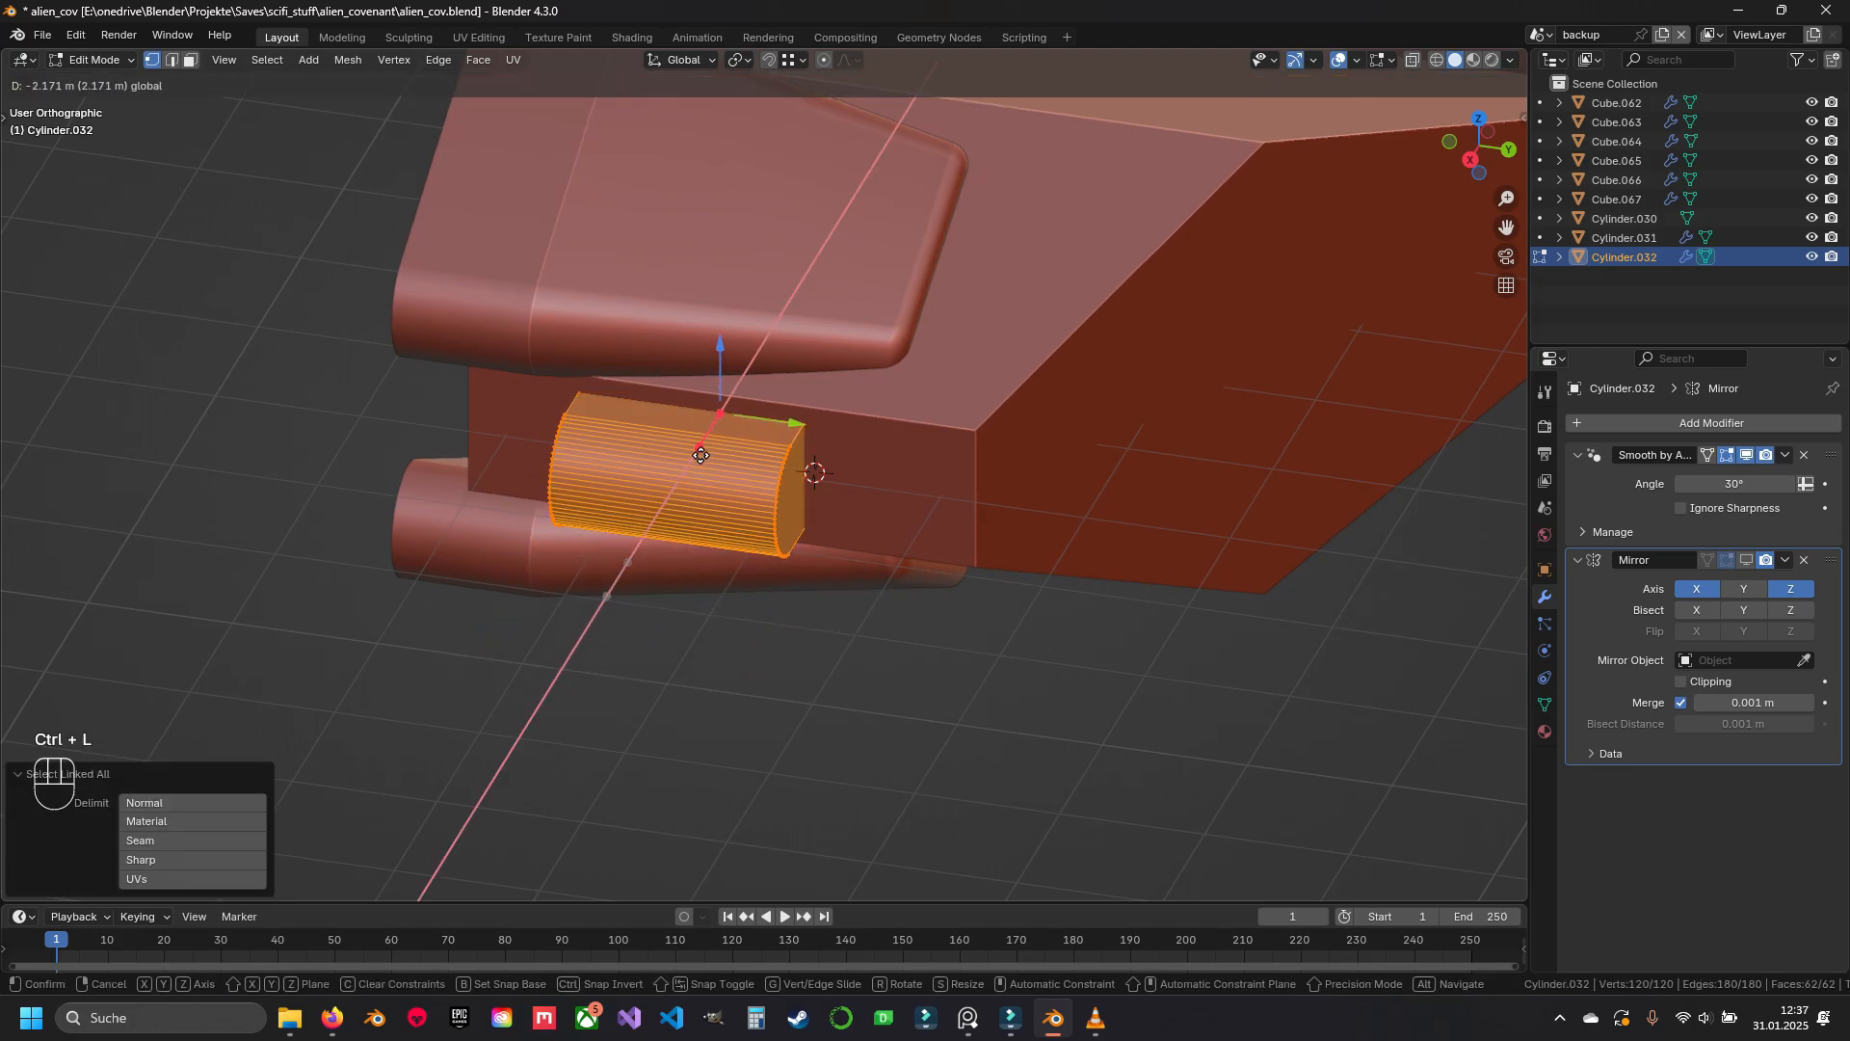
left_click(682, 473)
Select the block's +Y end face with a curved-edge vertex active and set the transform pivot to Active Element
left_click(800, 448, "alt")
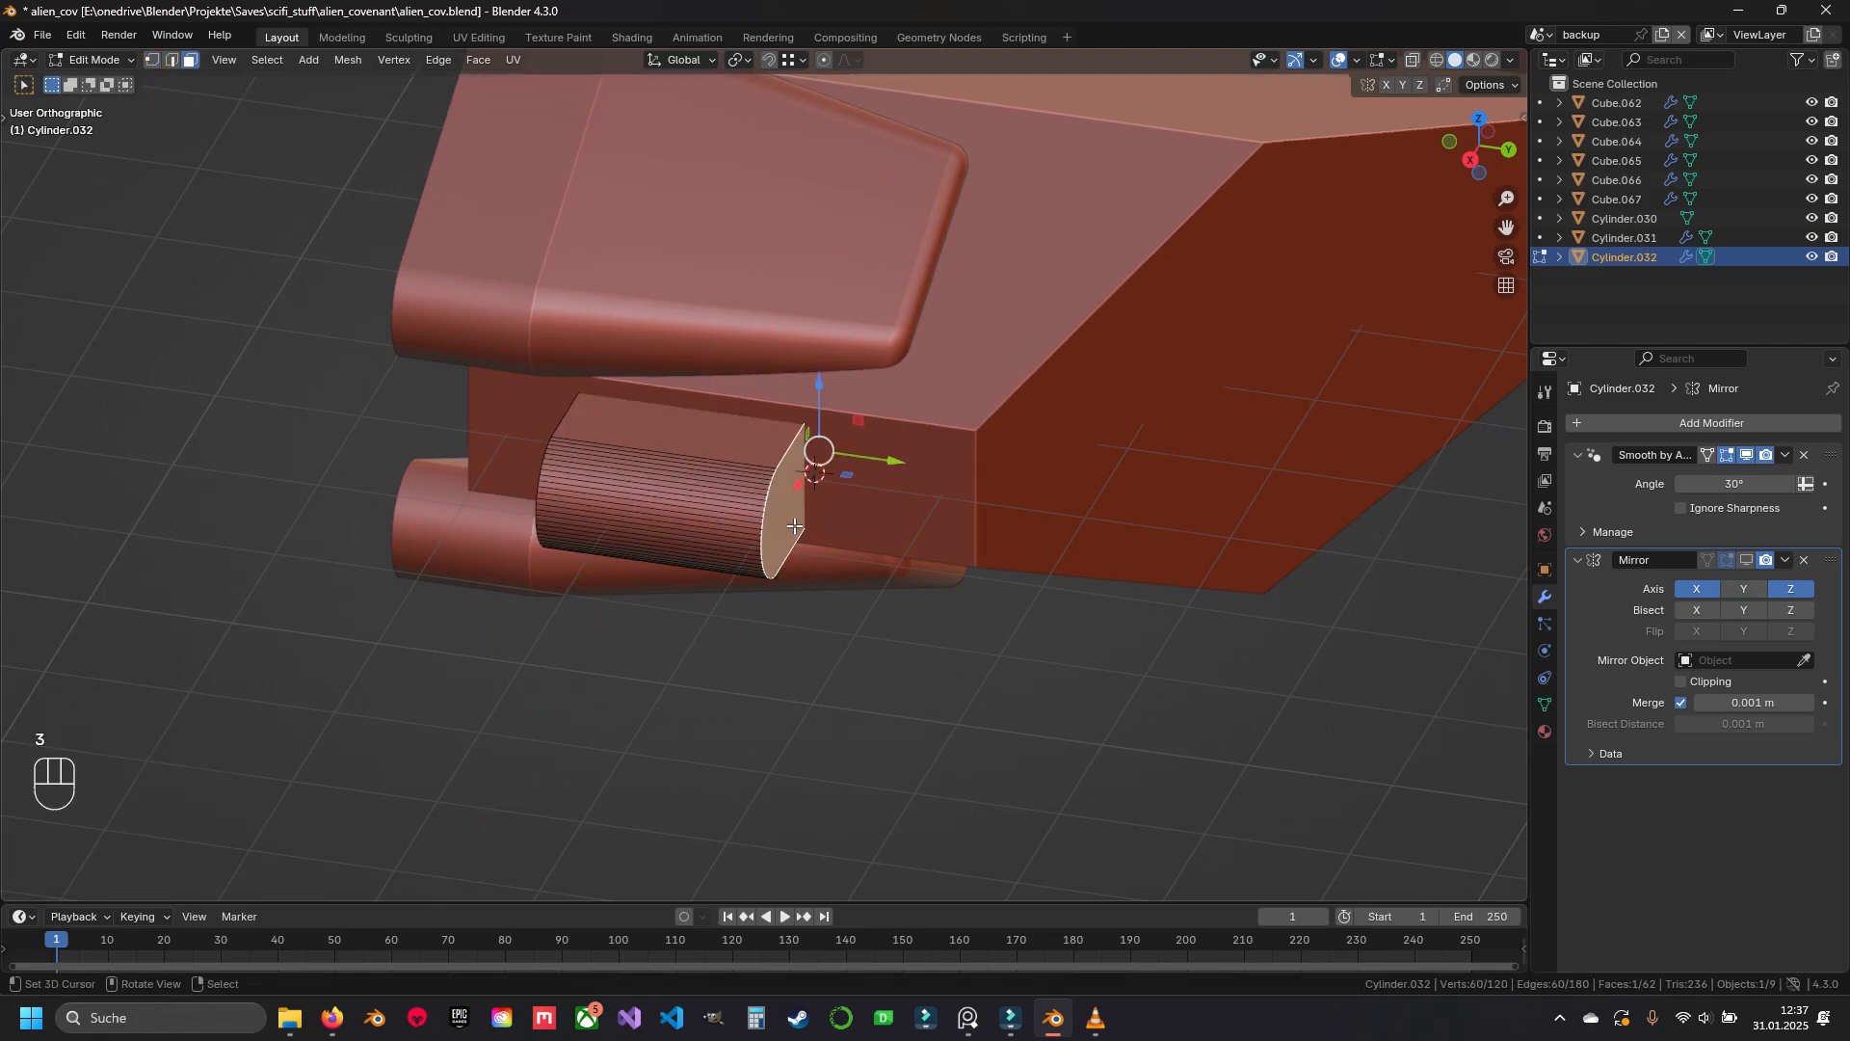
mouse_move(800, 448)
middle_mouse_down()
mouse_move(689, 596)
mouse_move(566, 622)
mouse_move(537, 653)
mouse_move(826, 558)
mouse_move(713, 623)
middle_mouse_up()
key("3")
key("z")
key("1")
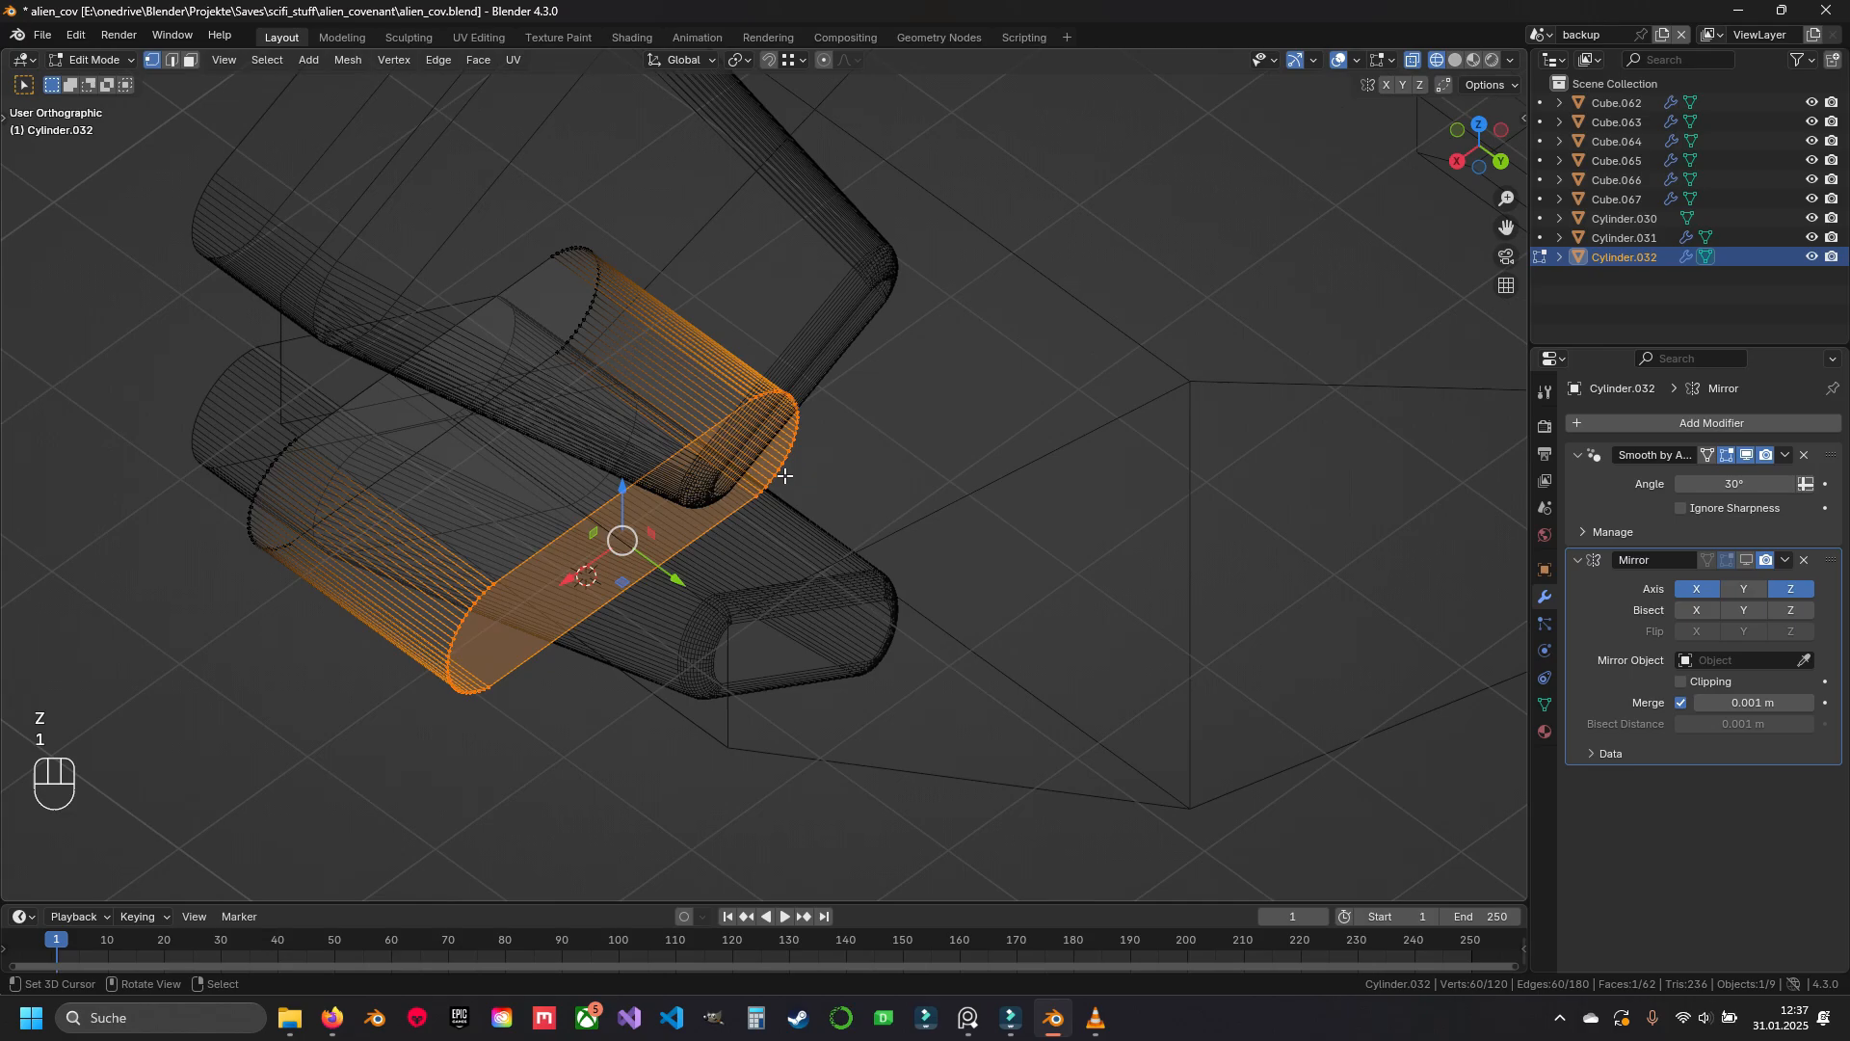
scroll(776, 475, "up", 4)
middle_click_drag(847, 360, 574, 310, "shift")
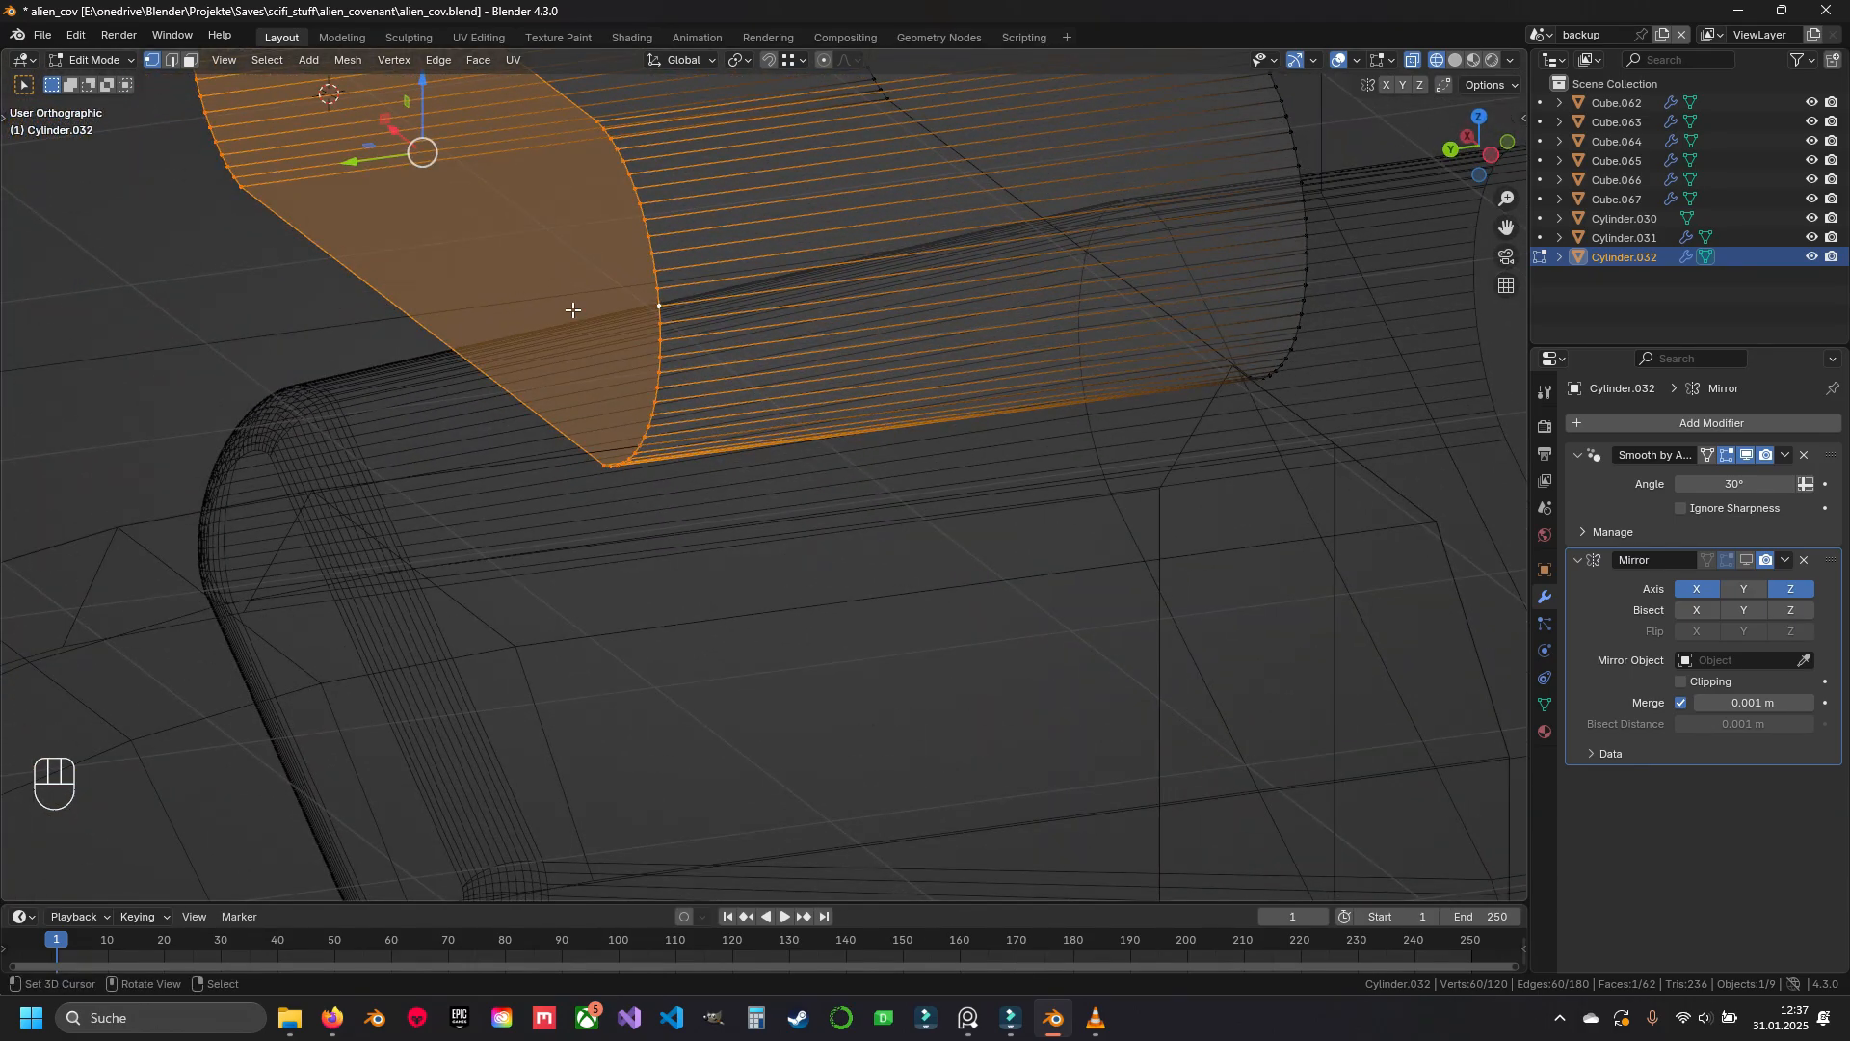
mouse_move(1224, 437)
middle_mouse_down("shift")
mouse_move(1002, 433)
mouse_move(881, 455)
mouse_move(713, 419)
mouse_move(665, 467)
mouse_move(739, 502)
mouse_move(724, 475)
mouse_move(792, 289)
middle_mouse_up("shift")
scroll(881, 435, "down", 5)
key("z")
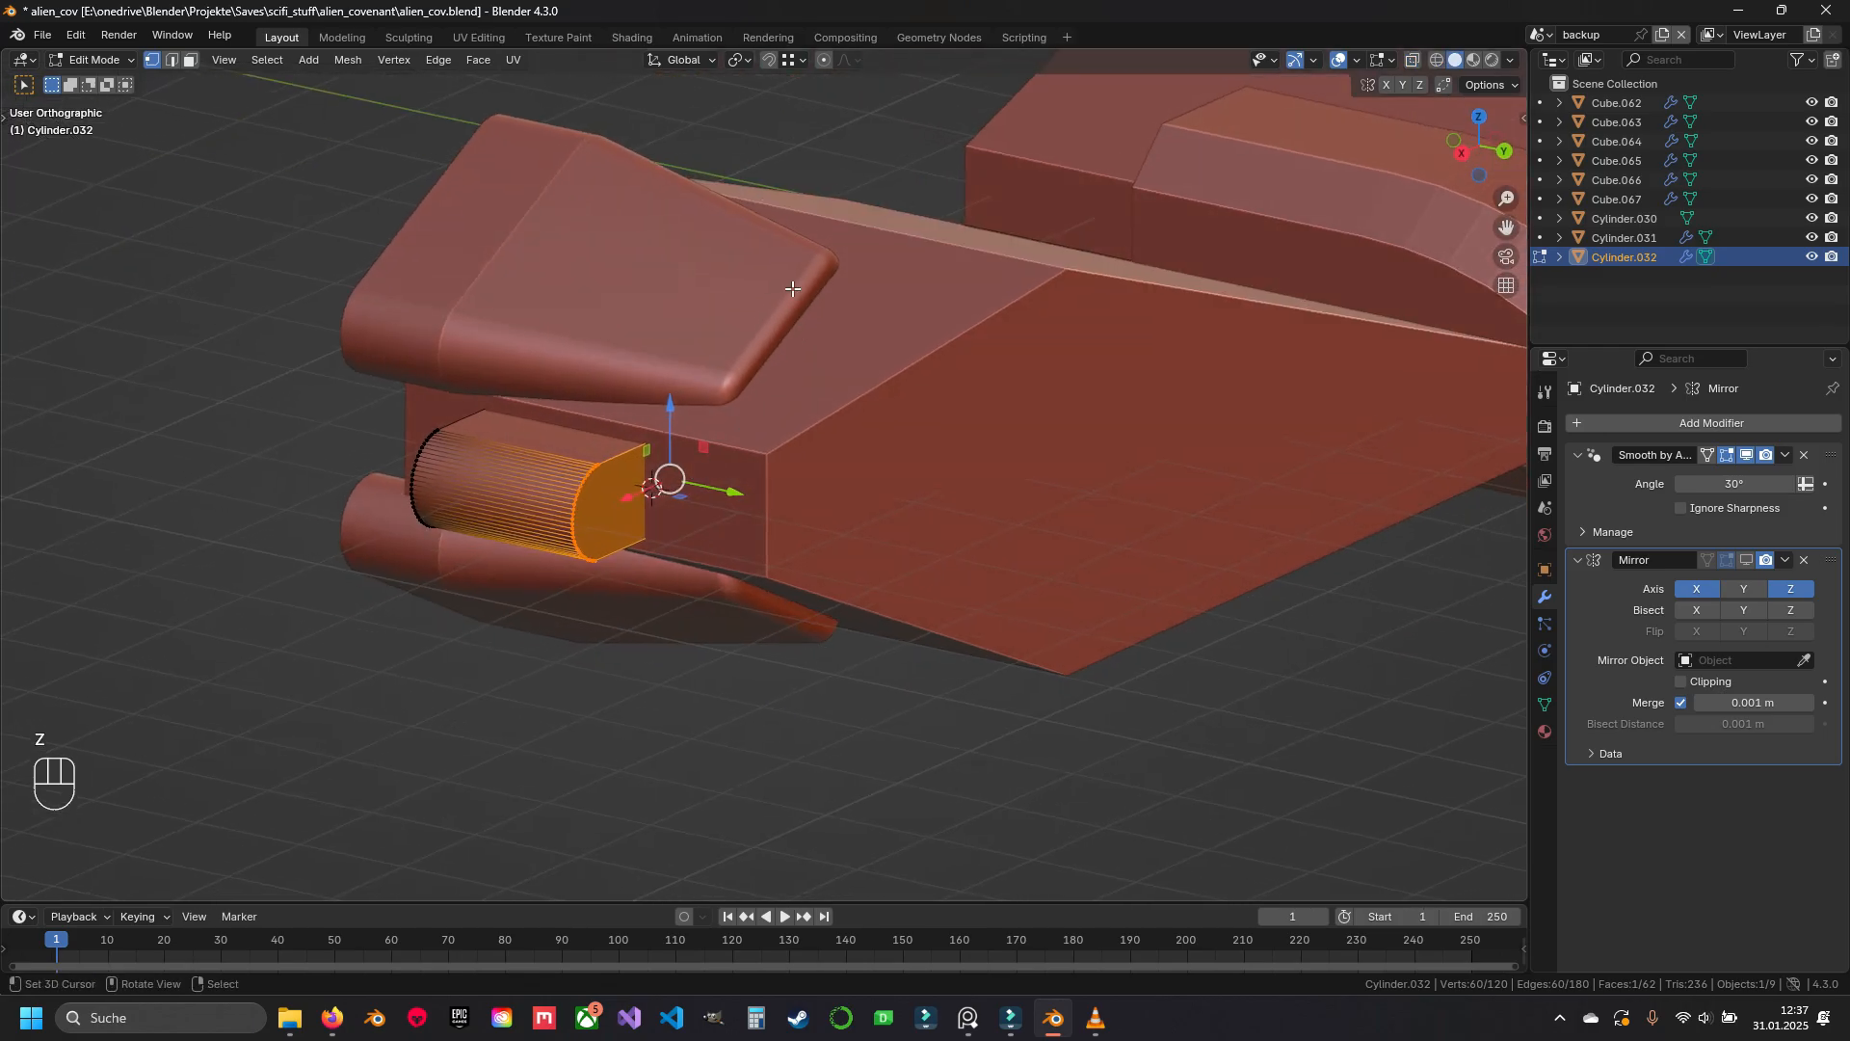
left_click(738, 65)
left_click(762, 193)
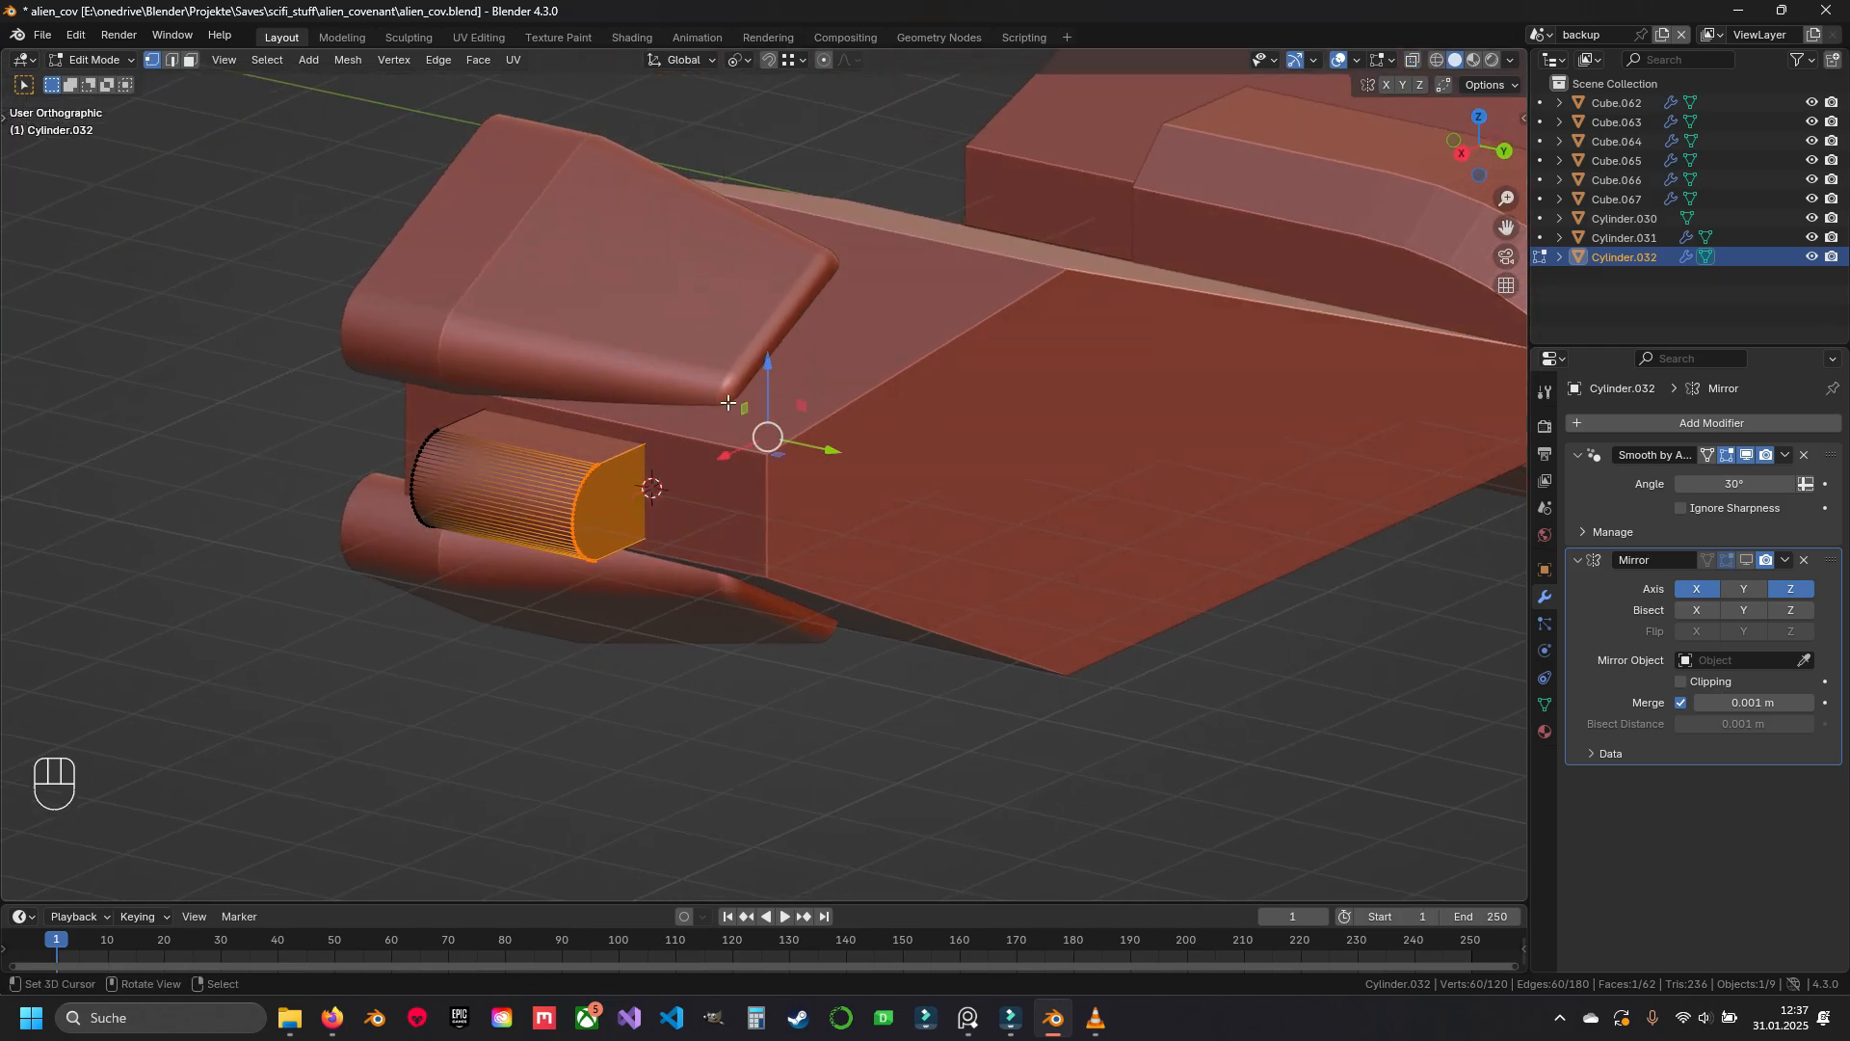
Extrude the block's +Y end face in place without offset
middle_click_drag(724, 432, 806, 549)
key("e")
key("Escape")
key("r")
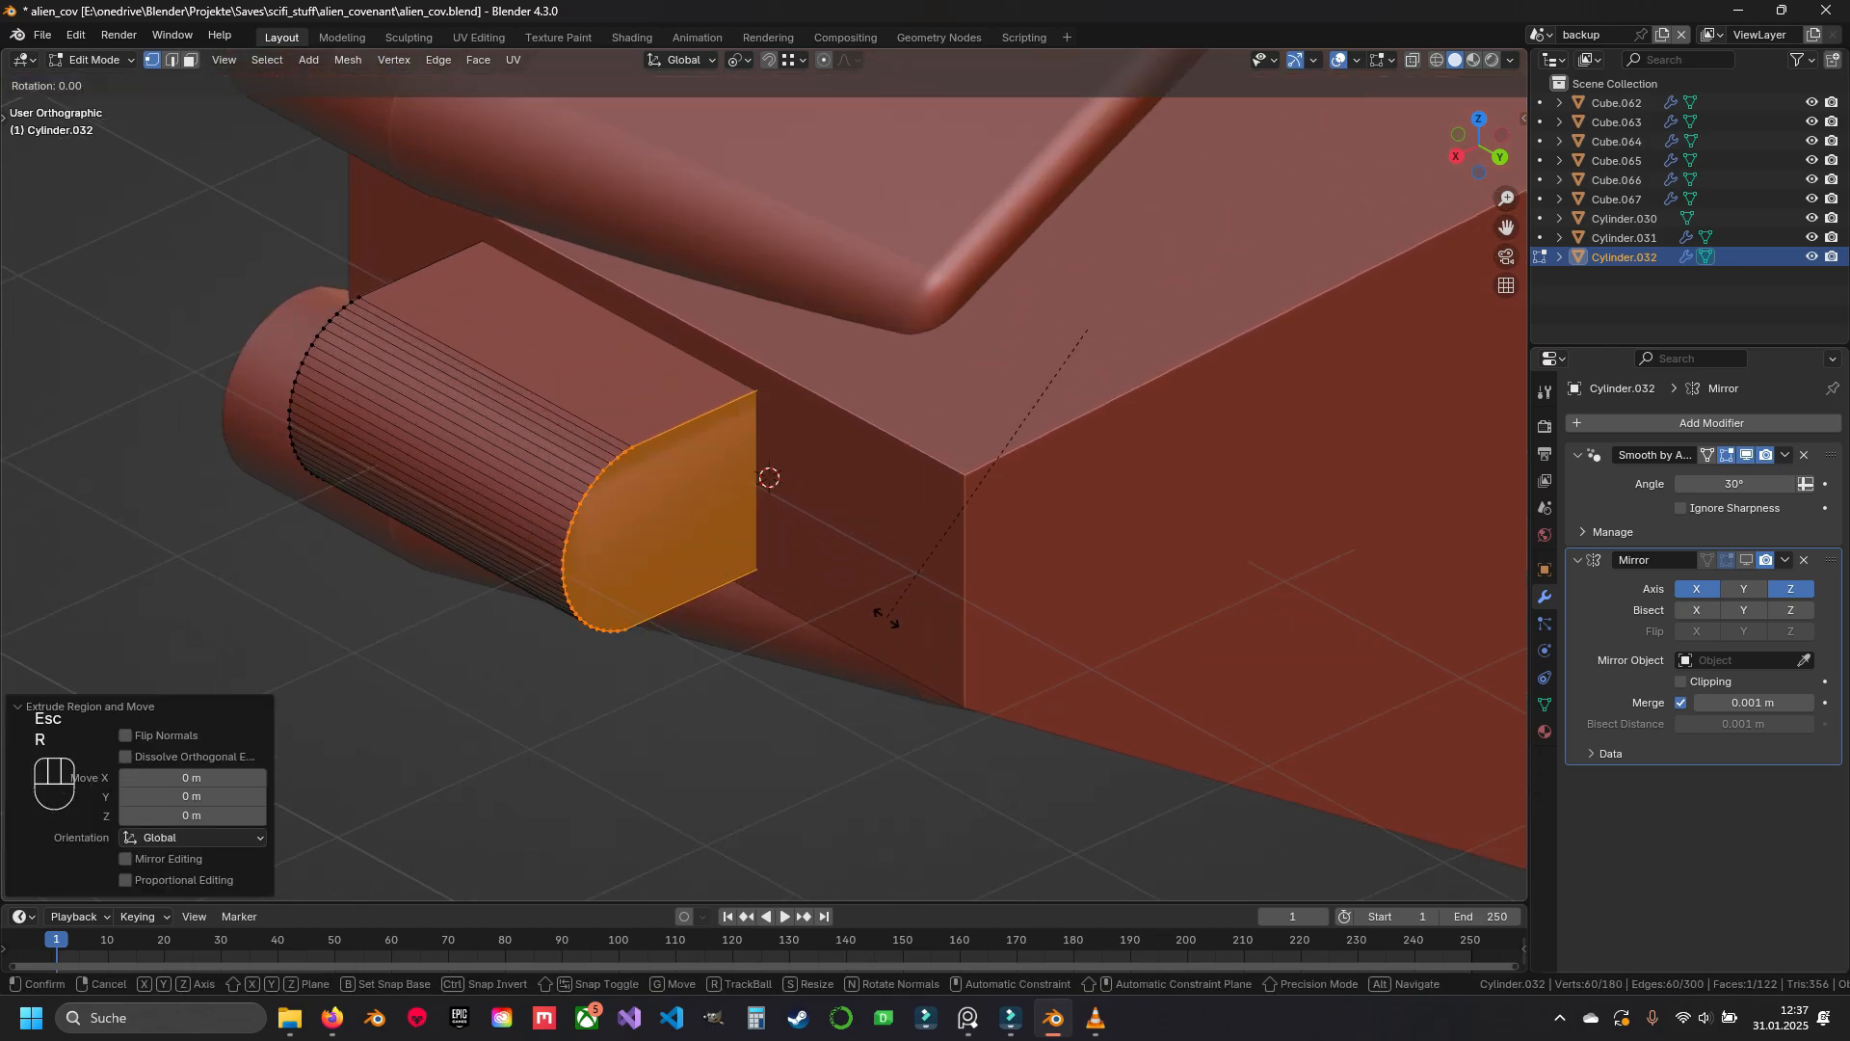
key("z")
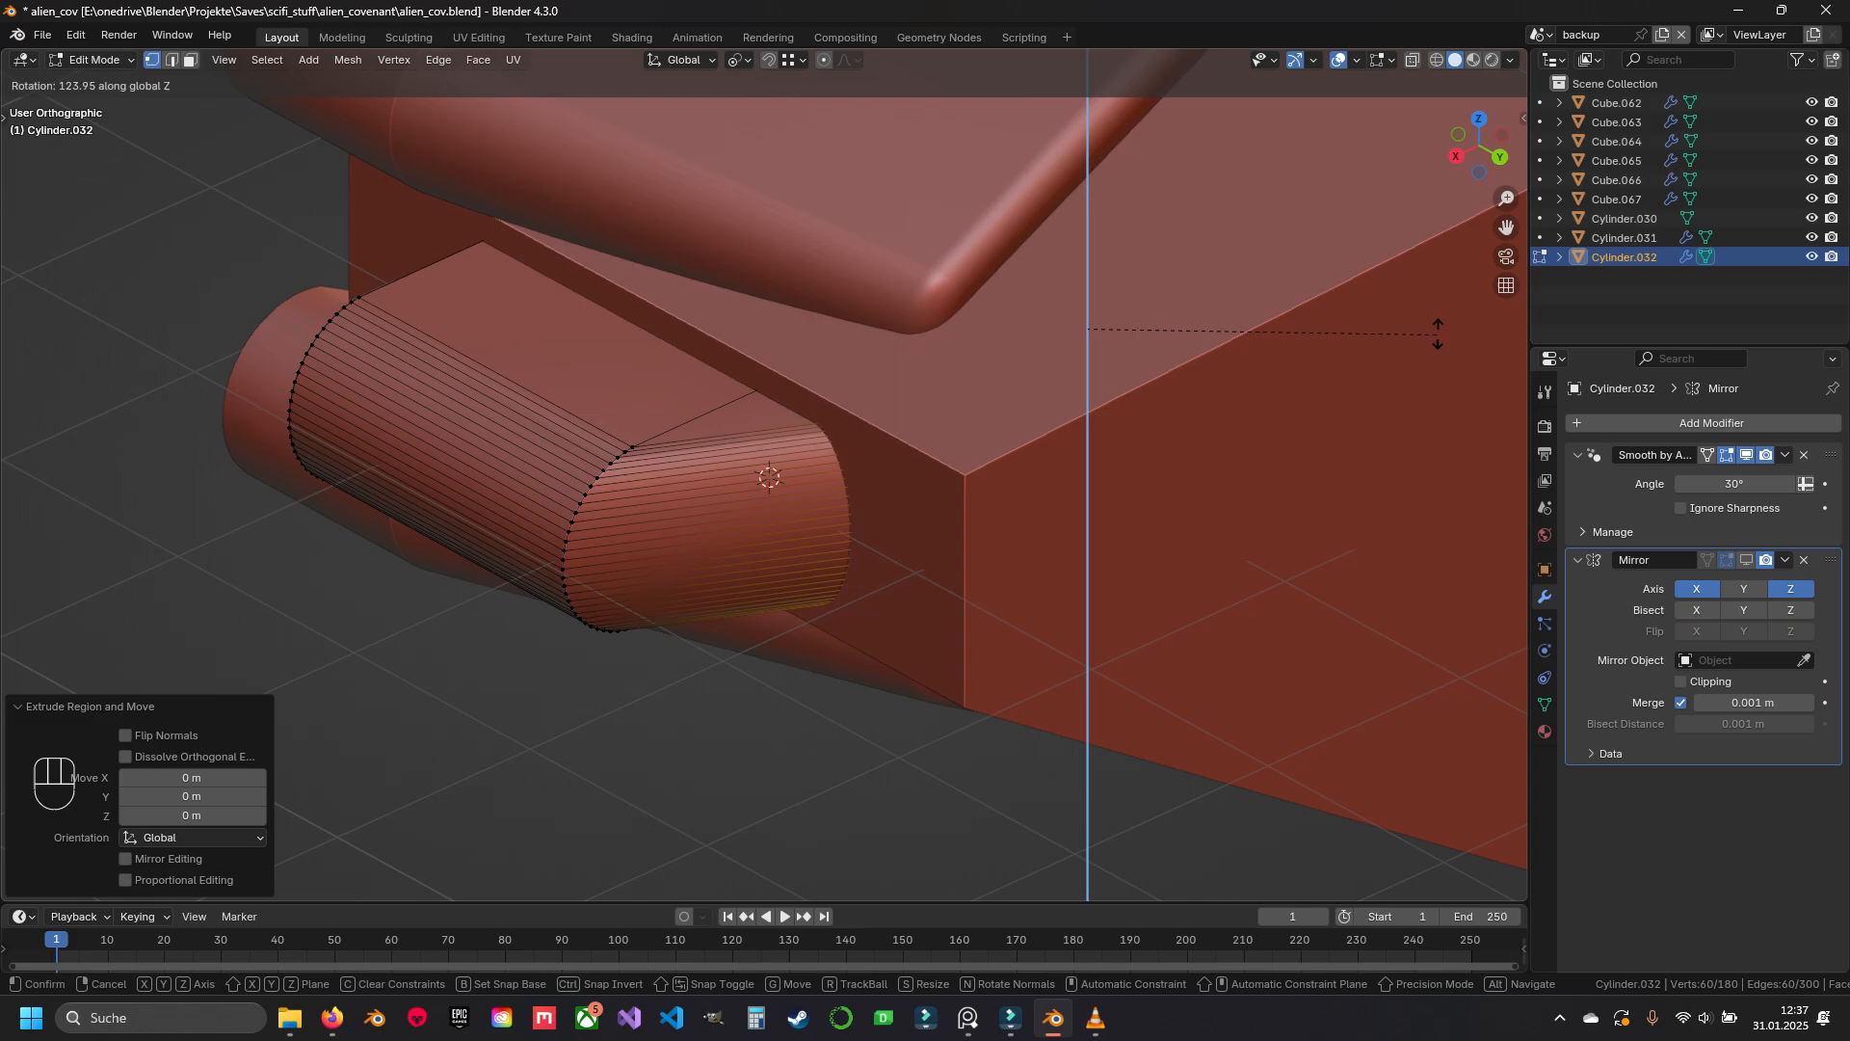
key("Escape")
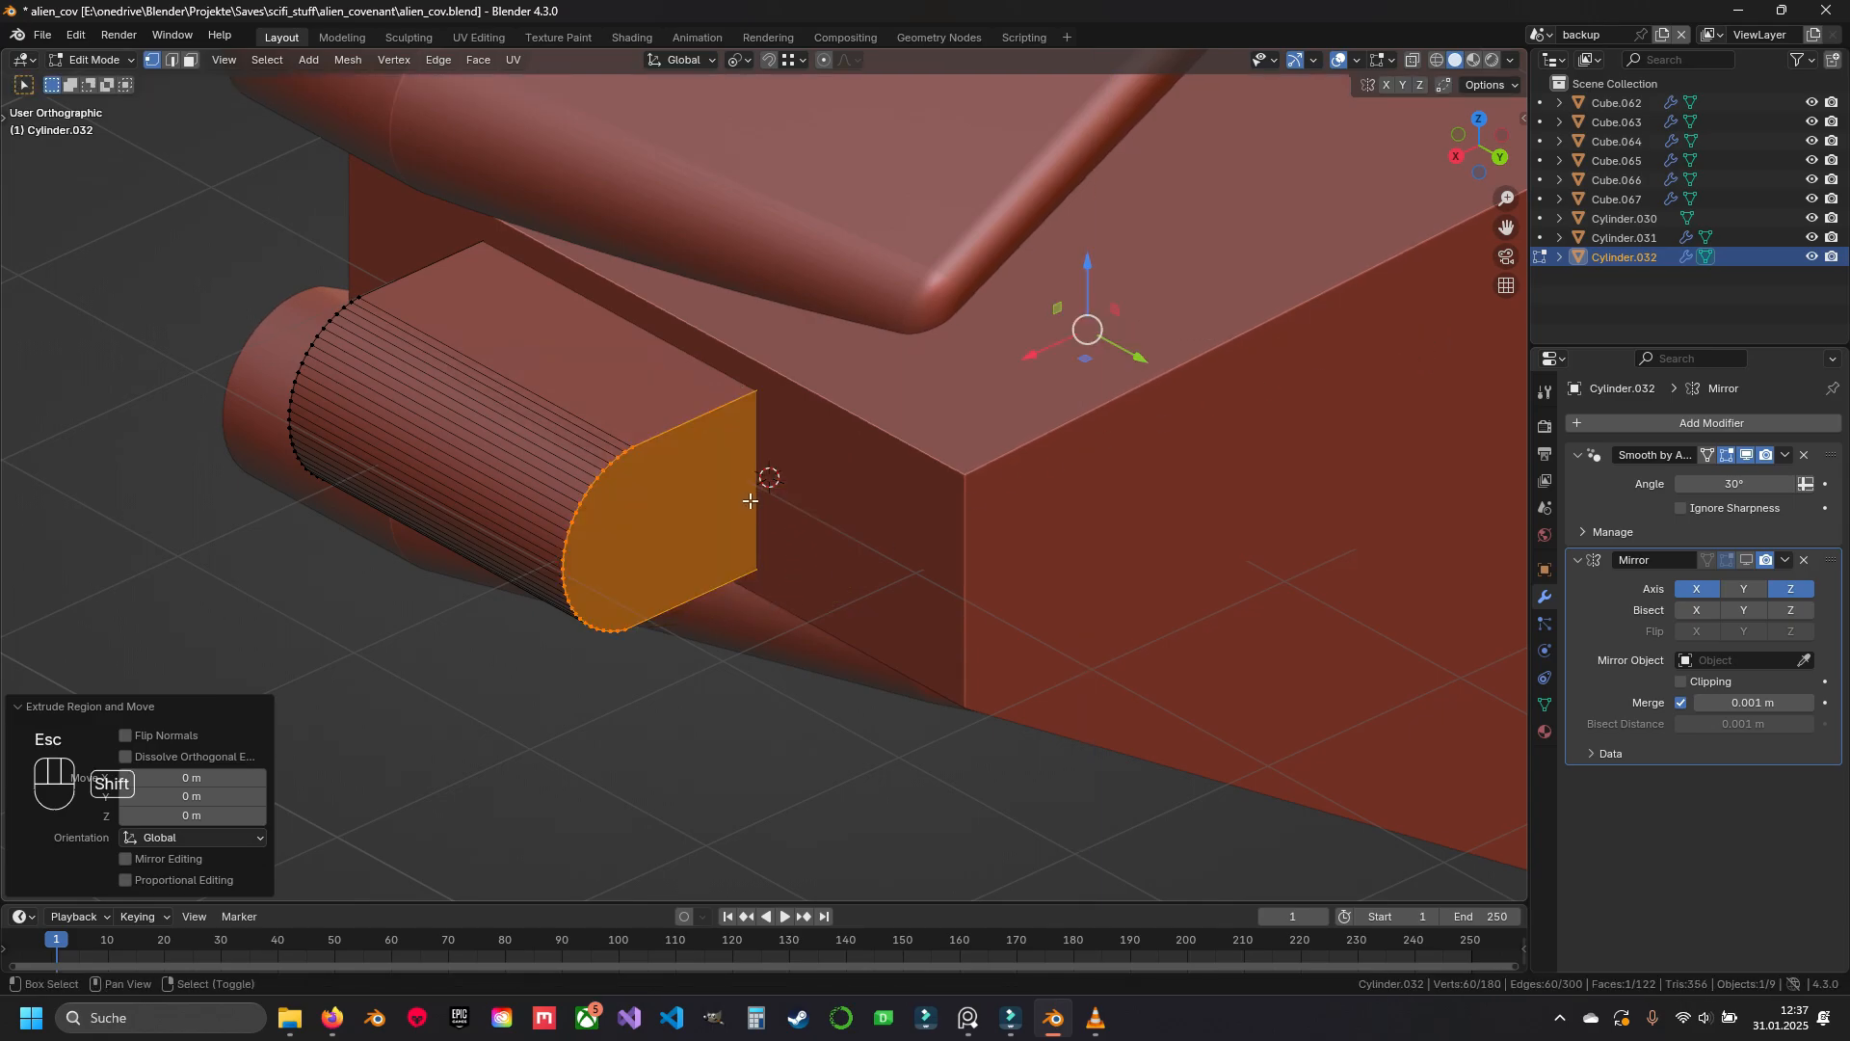
Move the extruded +Y end face about 0.82 m along Y and about -1.12 m along X to slant it into the hull
middle_click_drag(751, 500, 714, 495, "shift")
key("g")
key("y")
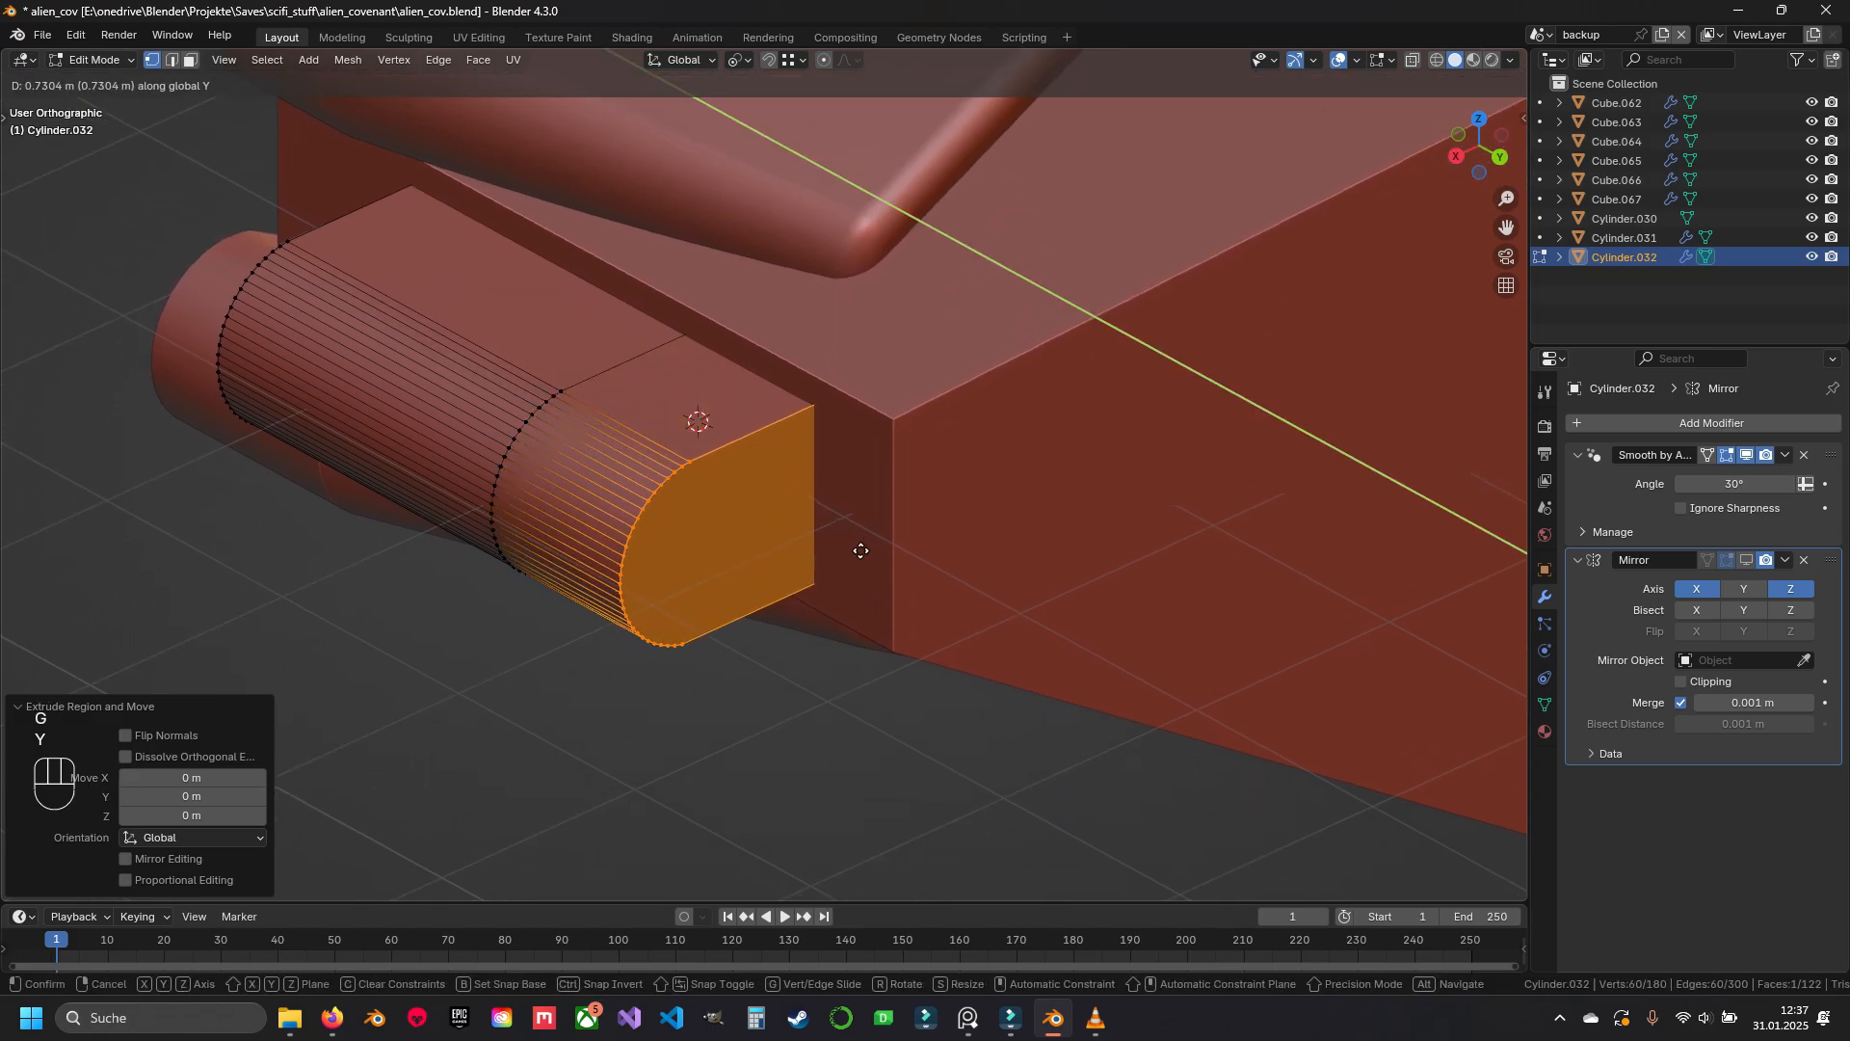
left_click(868, 559)
left_click_drag(1114, 378, 1178, 344)
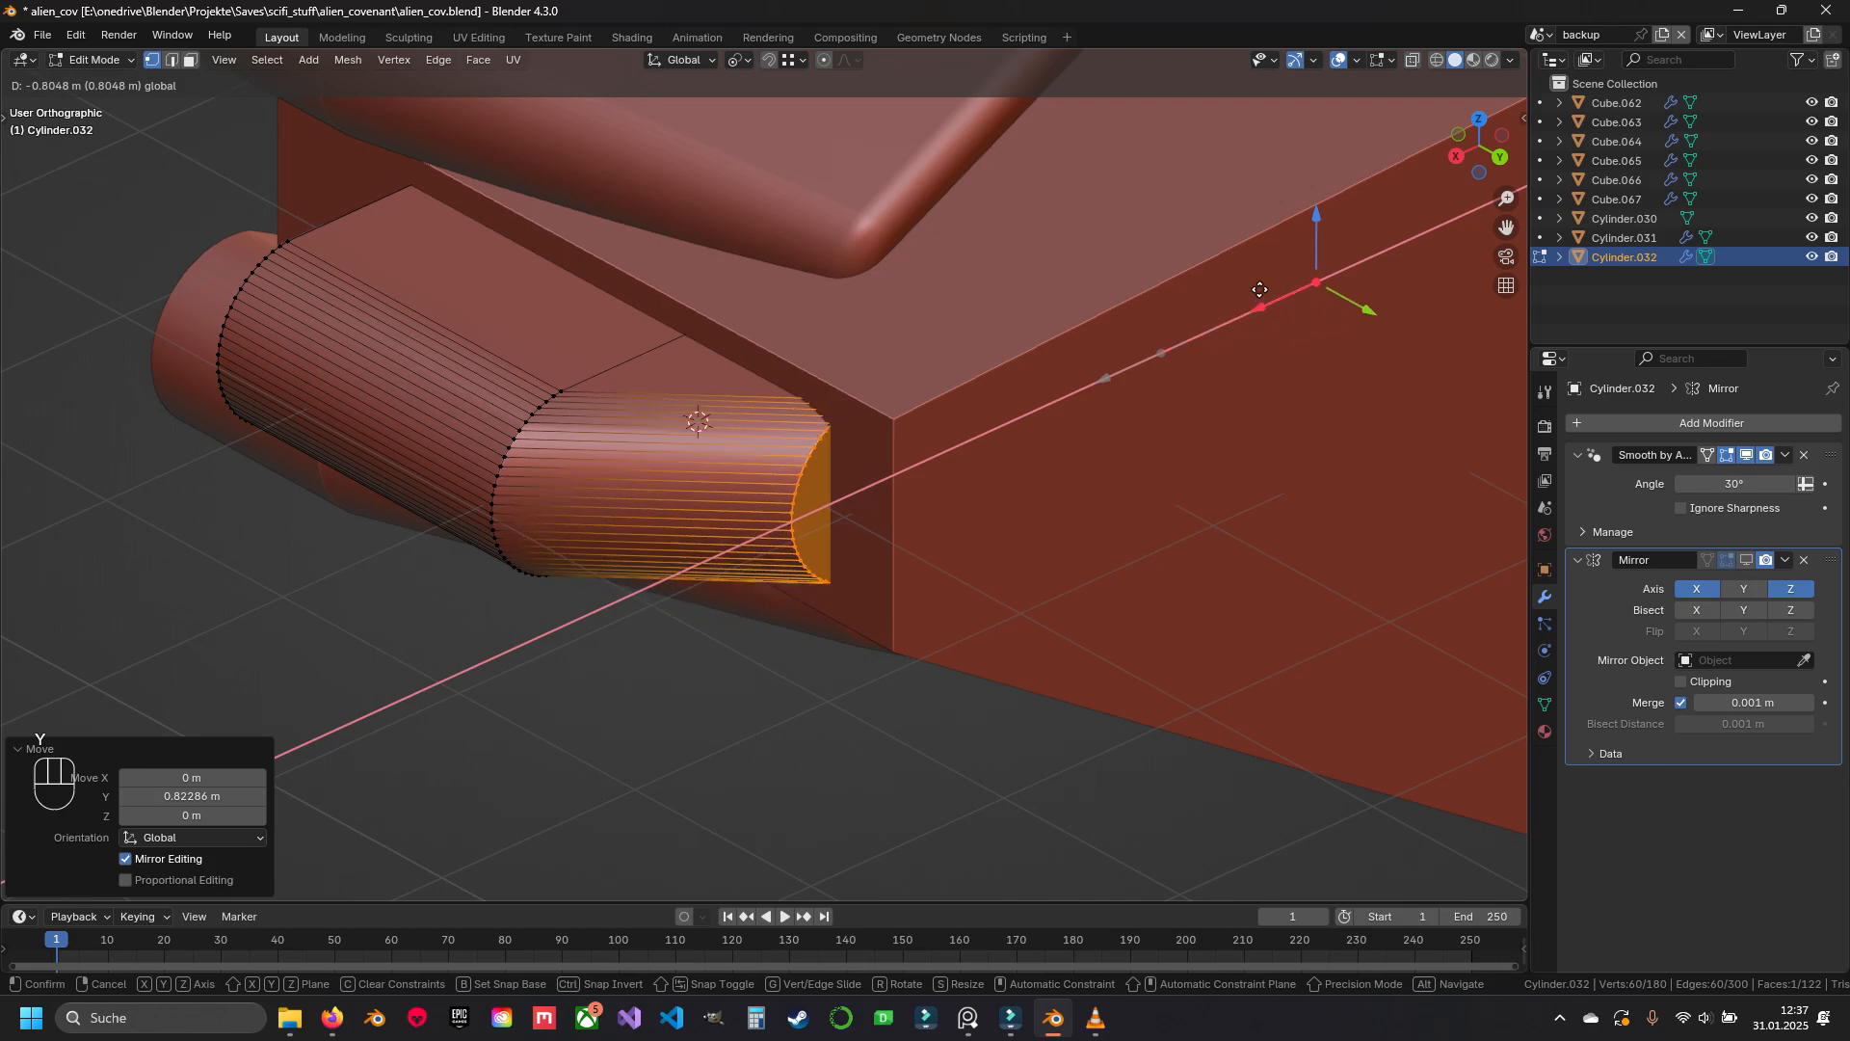
left_click_drag(1313, 253, 1312, 253)
Move the slanted +Y end face about 0.34 m further along Y to lengthen the slope
key("z")
scroll(743, 446, "down", 4)
middle_click_drag(819, 477, 774, 475)
key("z")
scroll(743, 438, "up", 5)
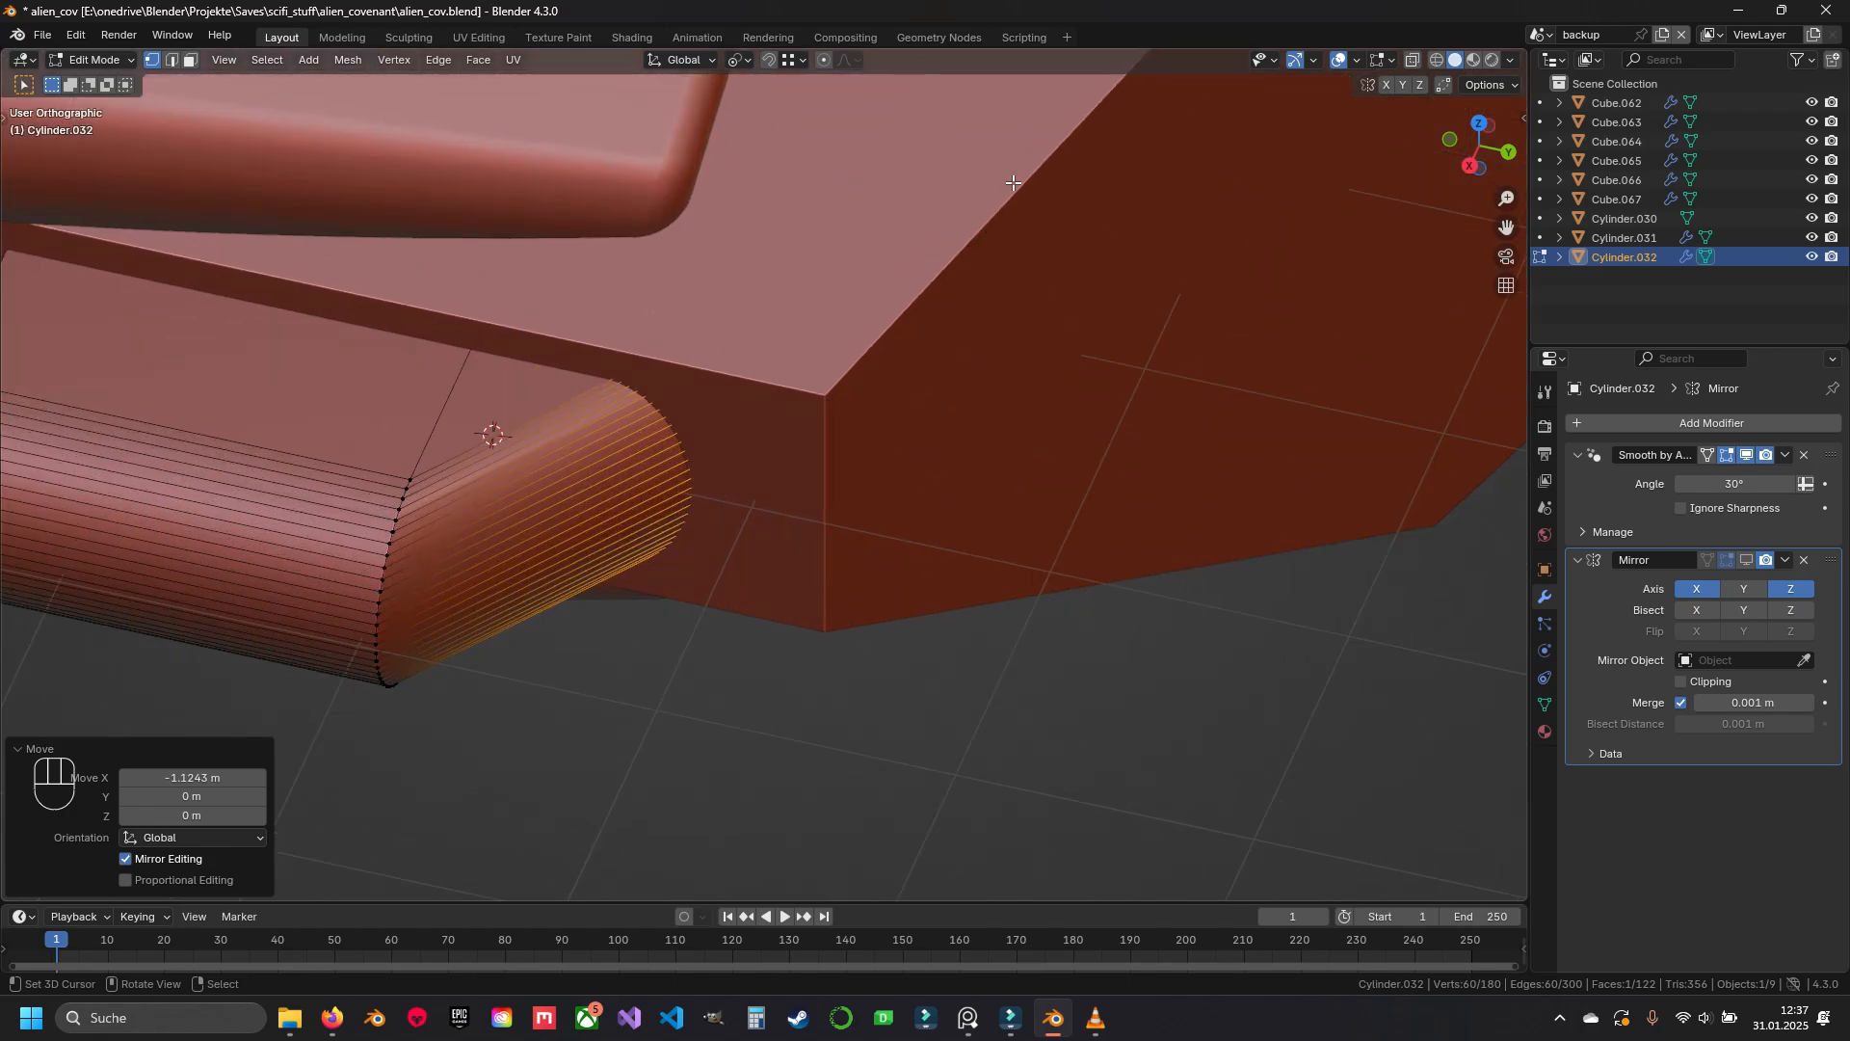
middle_click_drag(1015, 183, 958, 622, "shift")
left_click_drag(1010, 375, 1100, 444)
middle_click_drag(740, 707, 871, 277, "shift")
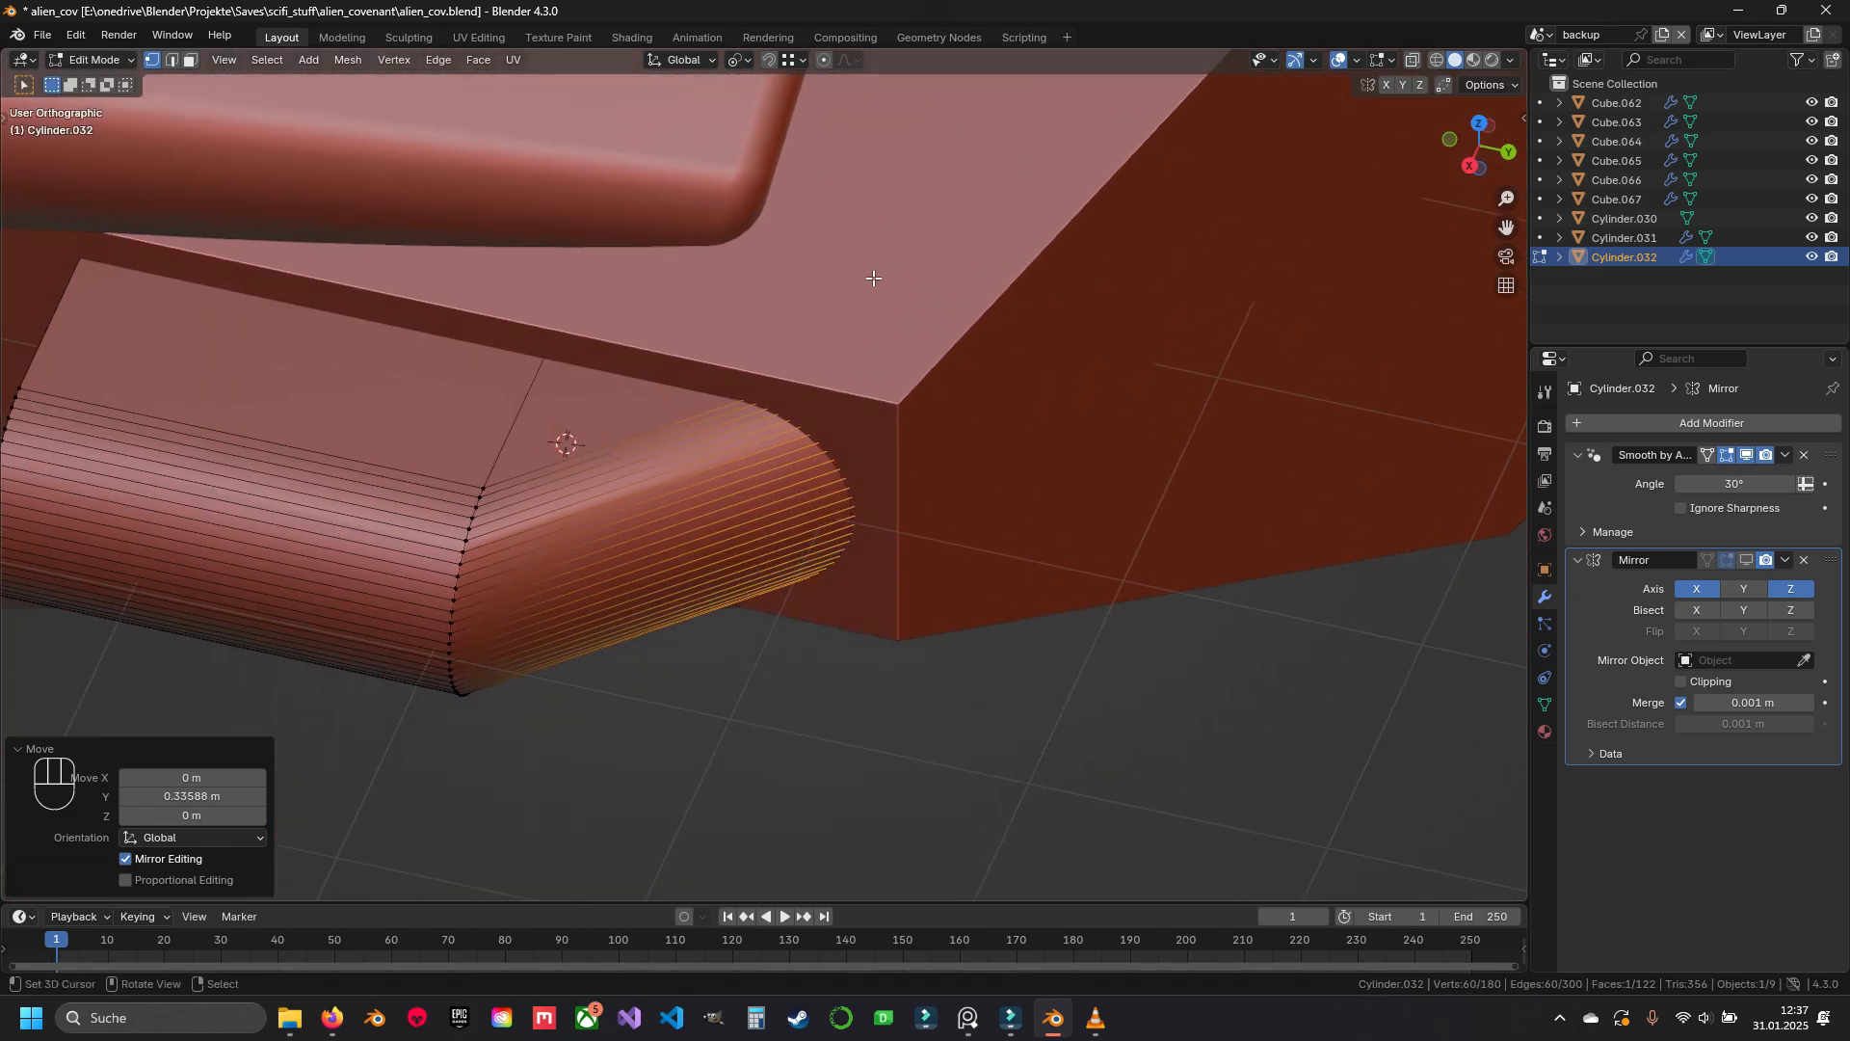
Narrow the block by box-selecting its inner-side vertices in wireframe top view and moving them outward along +X
scroll(871, 276, "down", 3)
key("z")
key("z")
mouse_move(904, 370)
middle_mouse_down()
mouse_move(725, 347)
mouse_move(866, 327)
middle_mouse_up()
key("z")
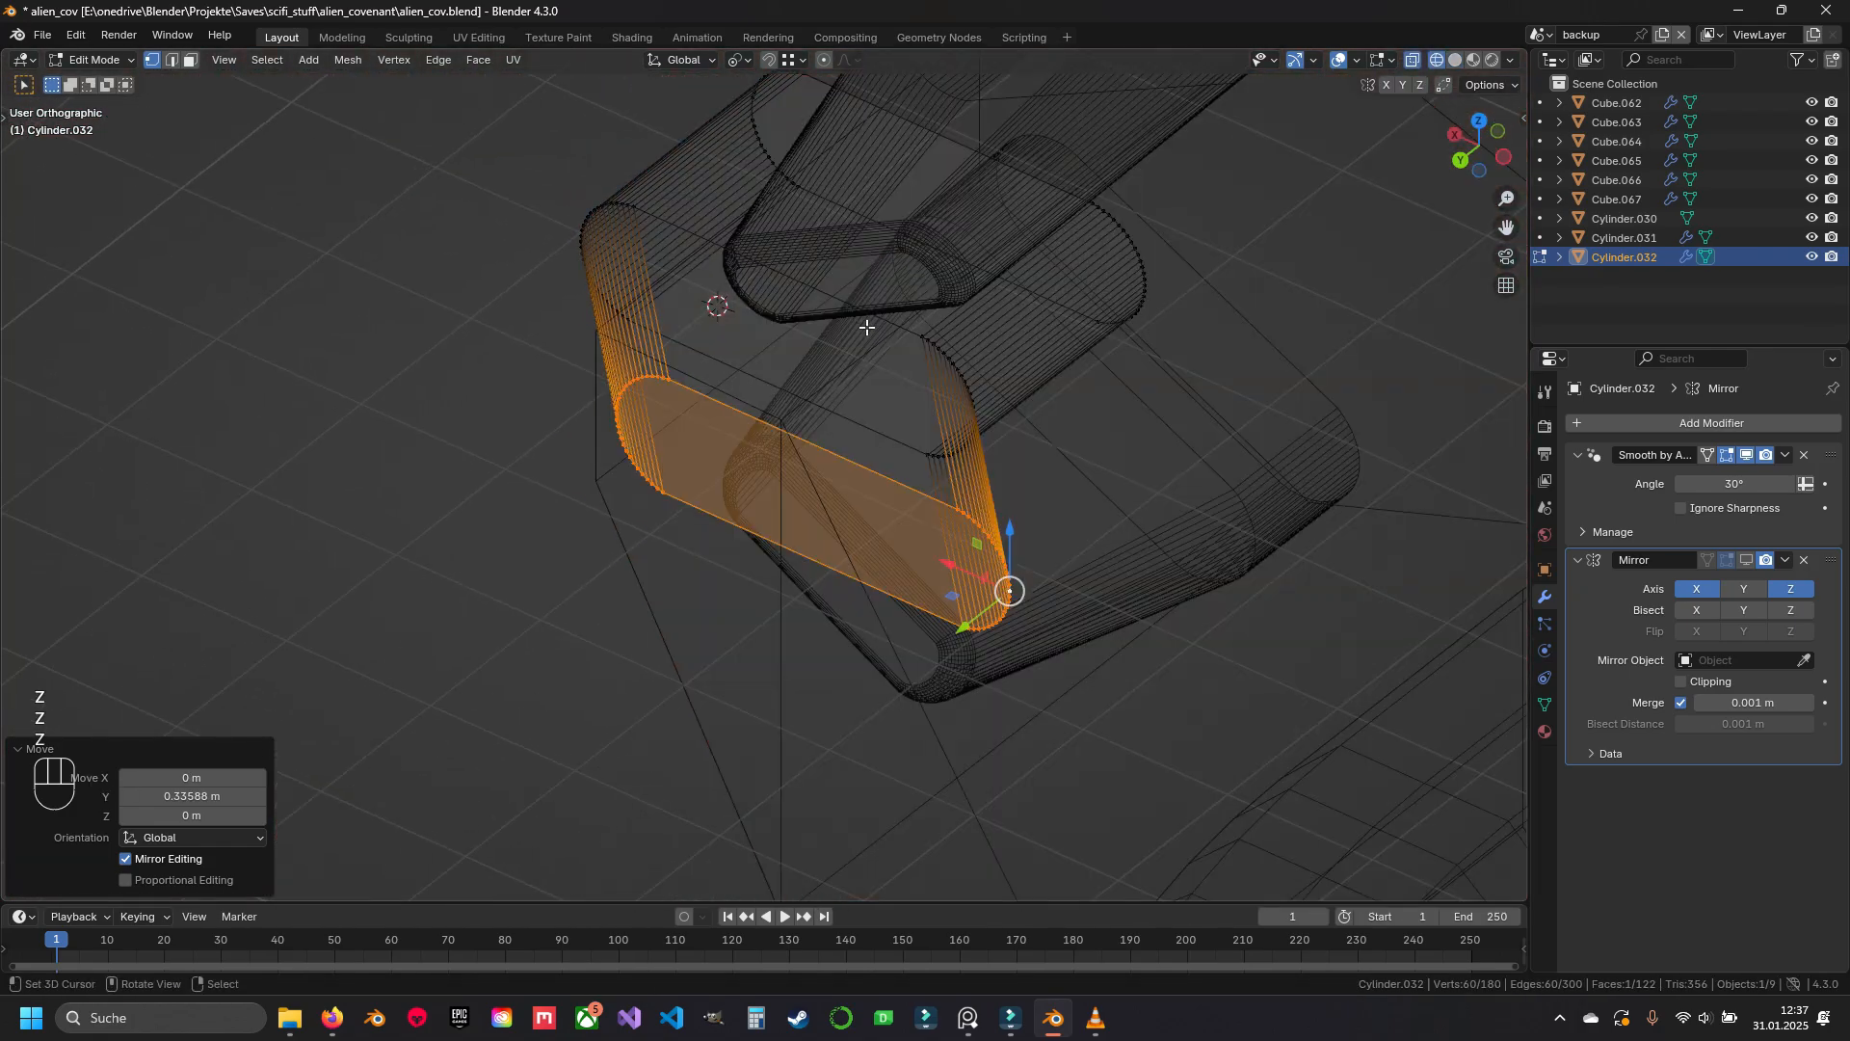
middle_click_drag(928, 430, 856, 439)
key("z")
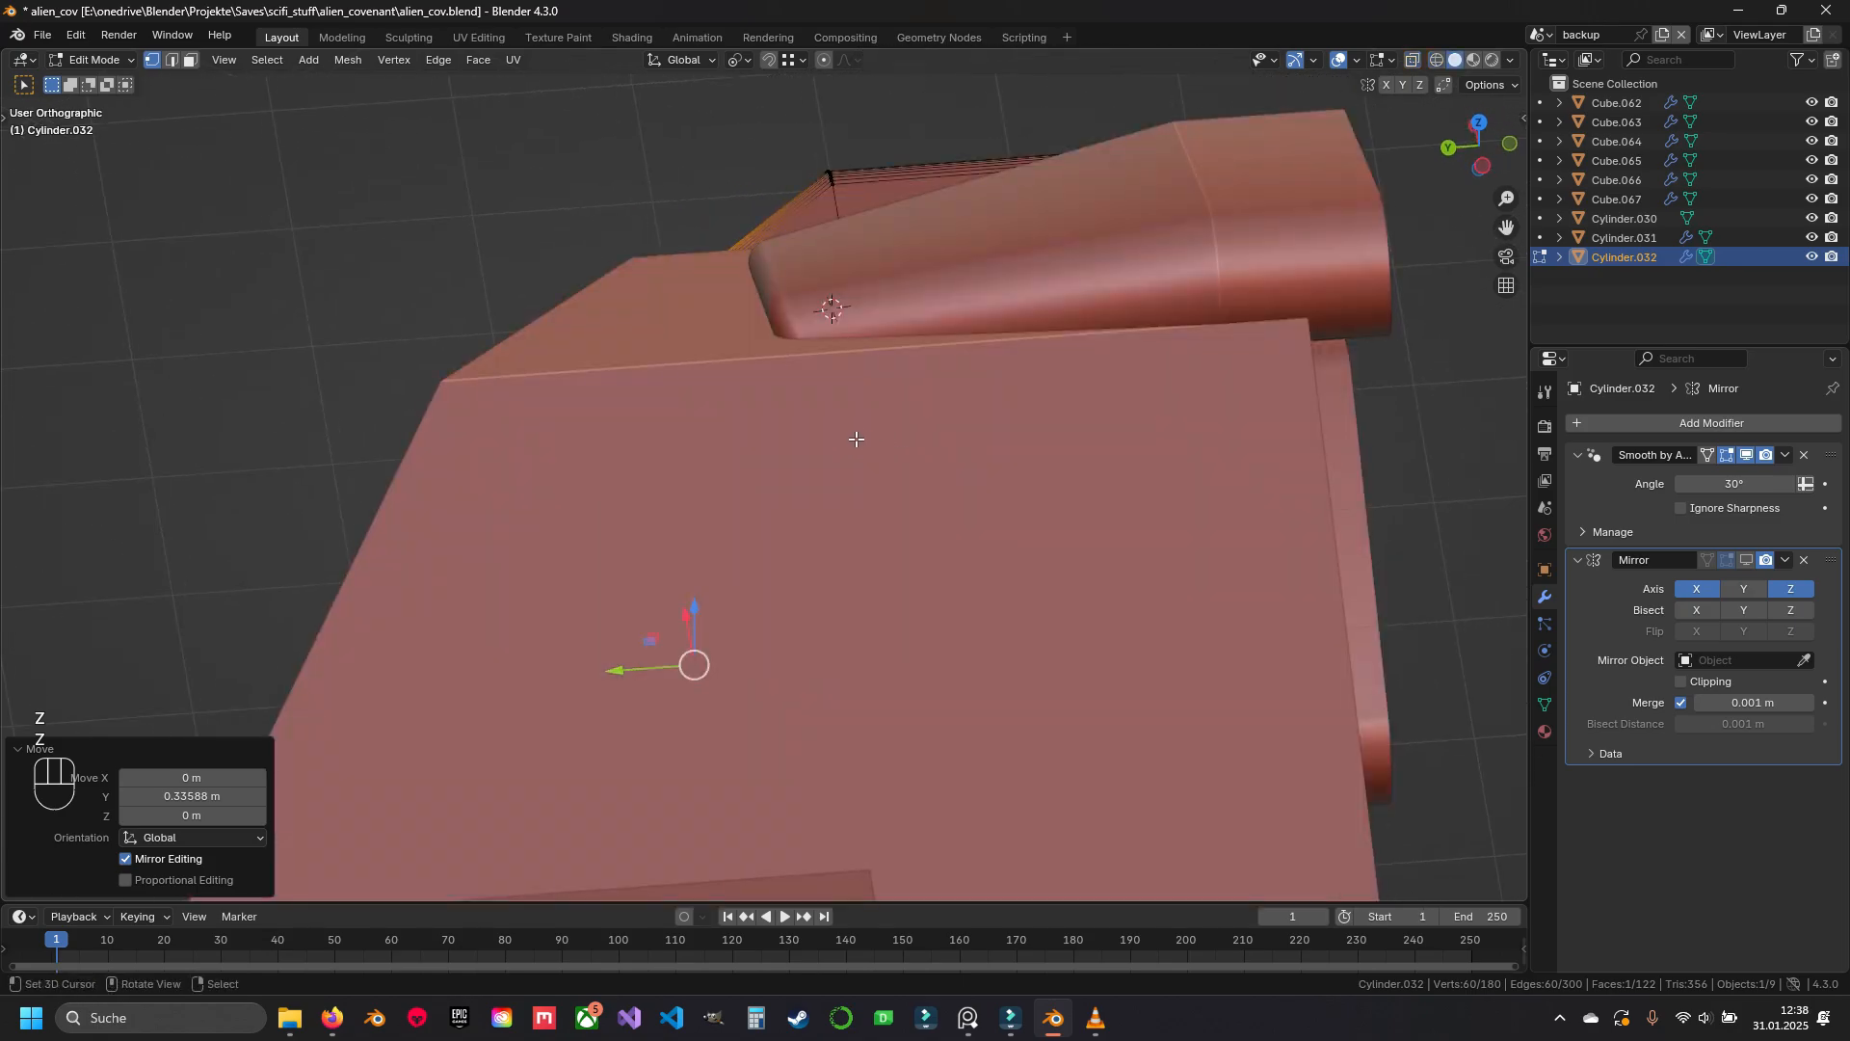
key("KP_7")
key("z")
left_click(272, 264)
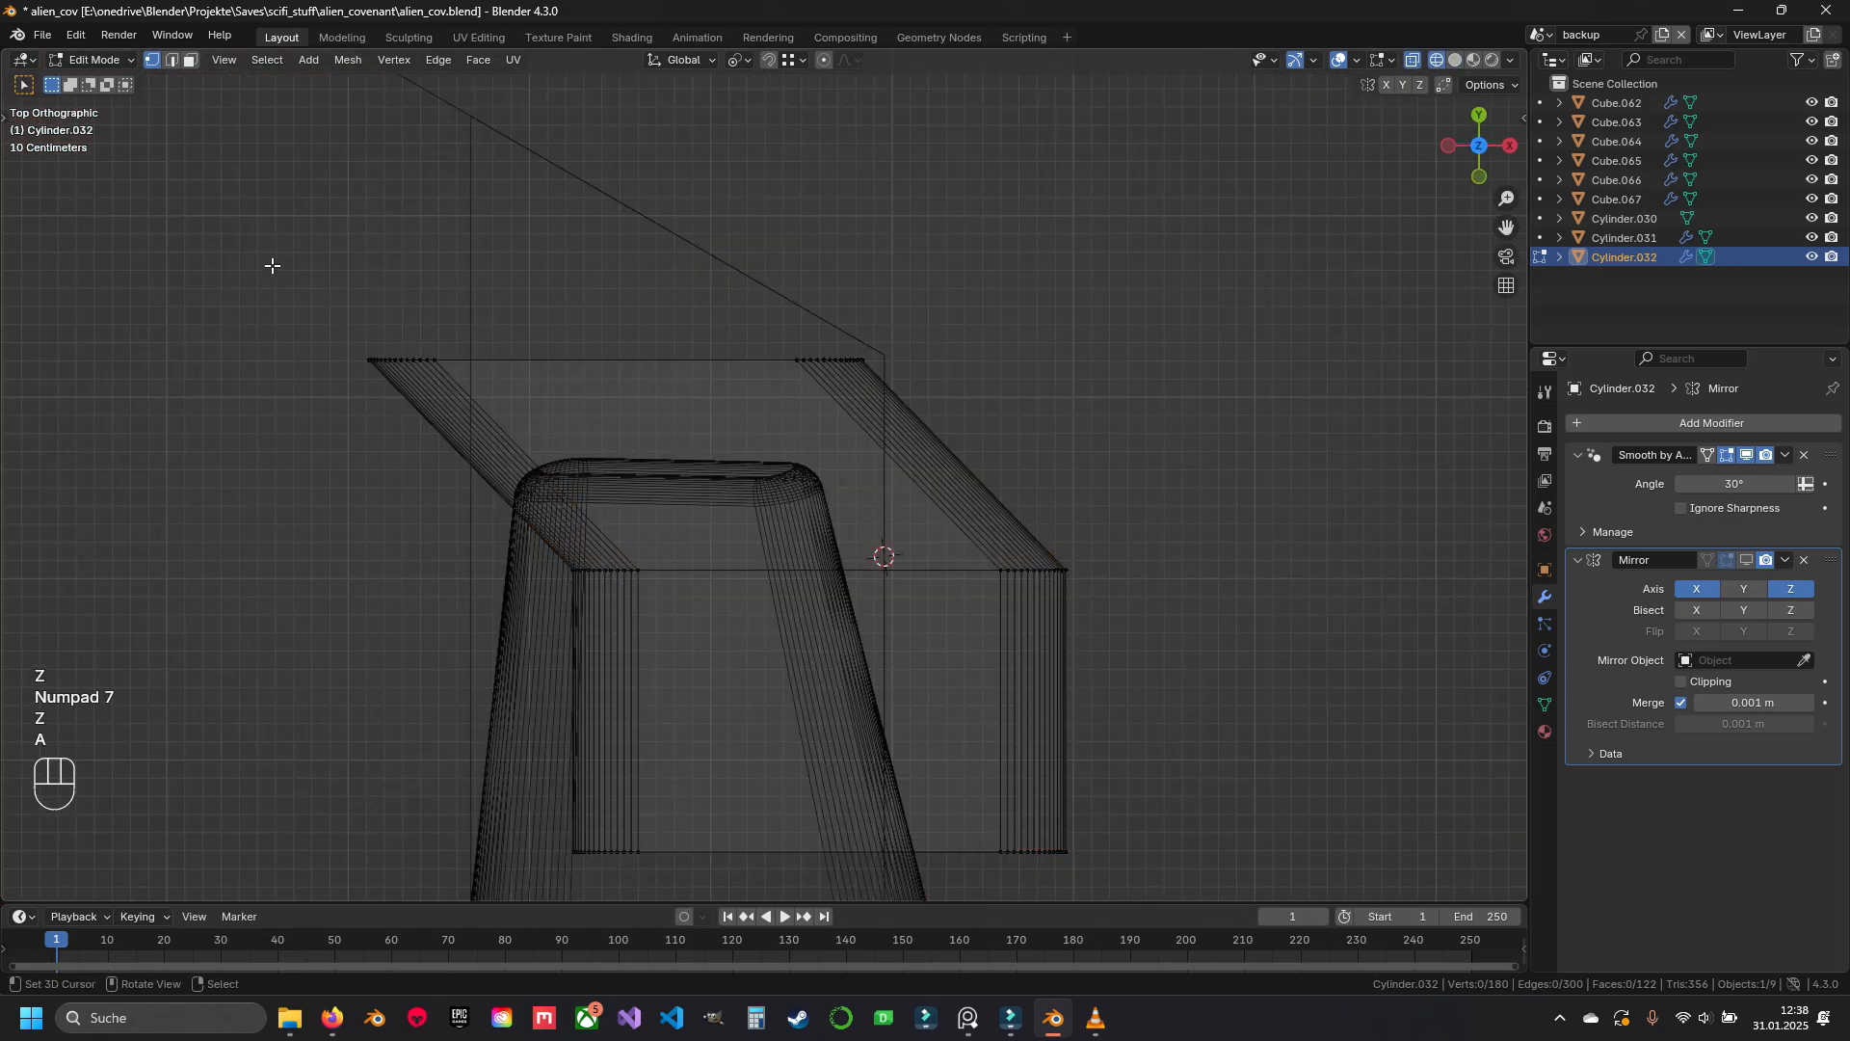
key("a")
right_click(628, 383)
key("a")
left_click_drag(326, 267, 774, 896)
left_click_drag(574, 609, 785, 612)
Return to solid shading, deselect everything and save the Blender file
key("z")
mouse_move(1002, 589)
middle_mouse_down()
mouse_move(856, 492)
mouse_move(852, 452)
mouse_move(942, 395)
middle_mouse_up()
key("ctrl+s")
key("a")
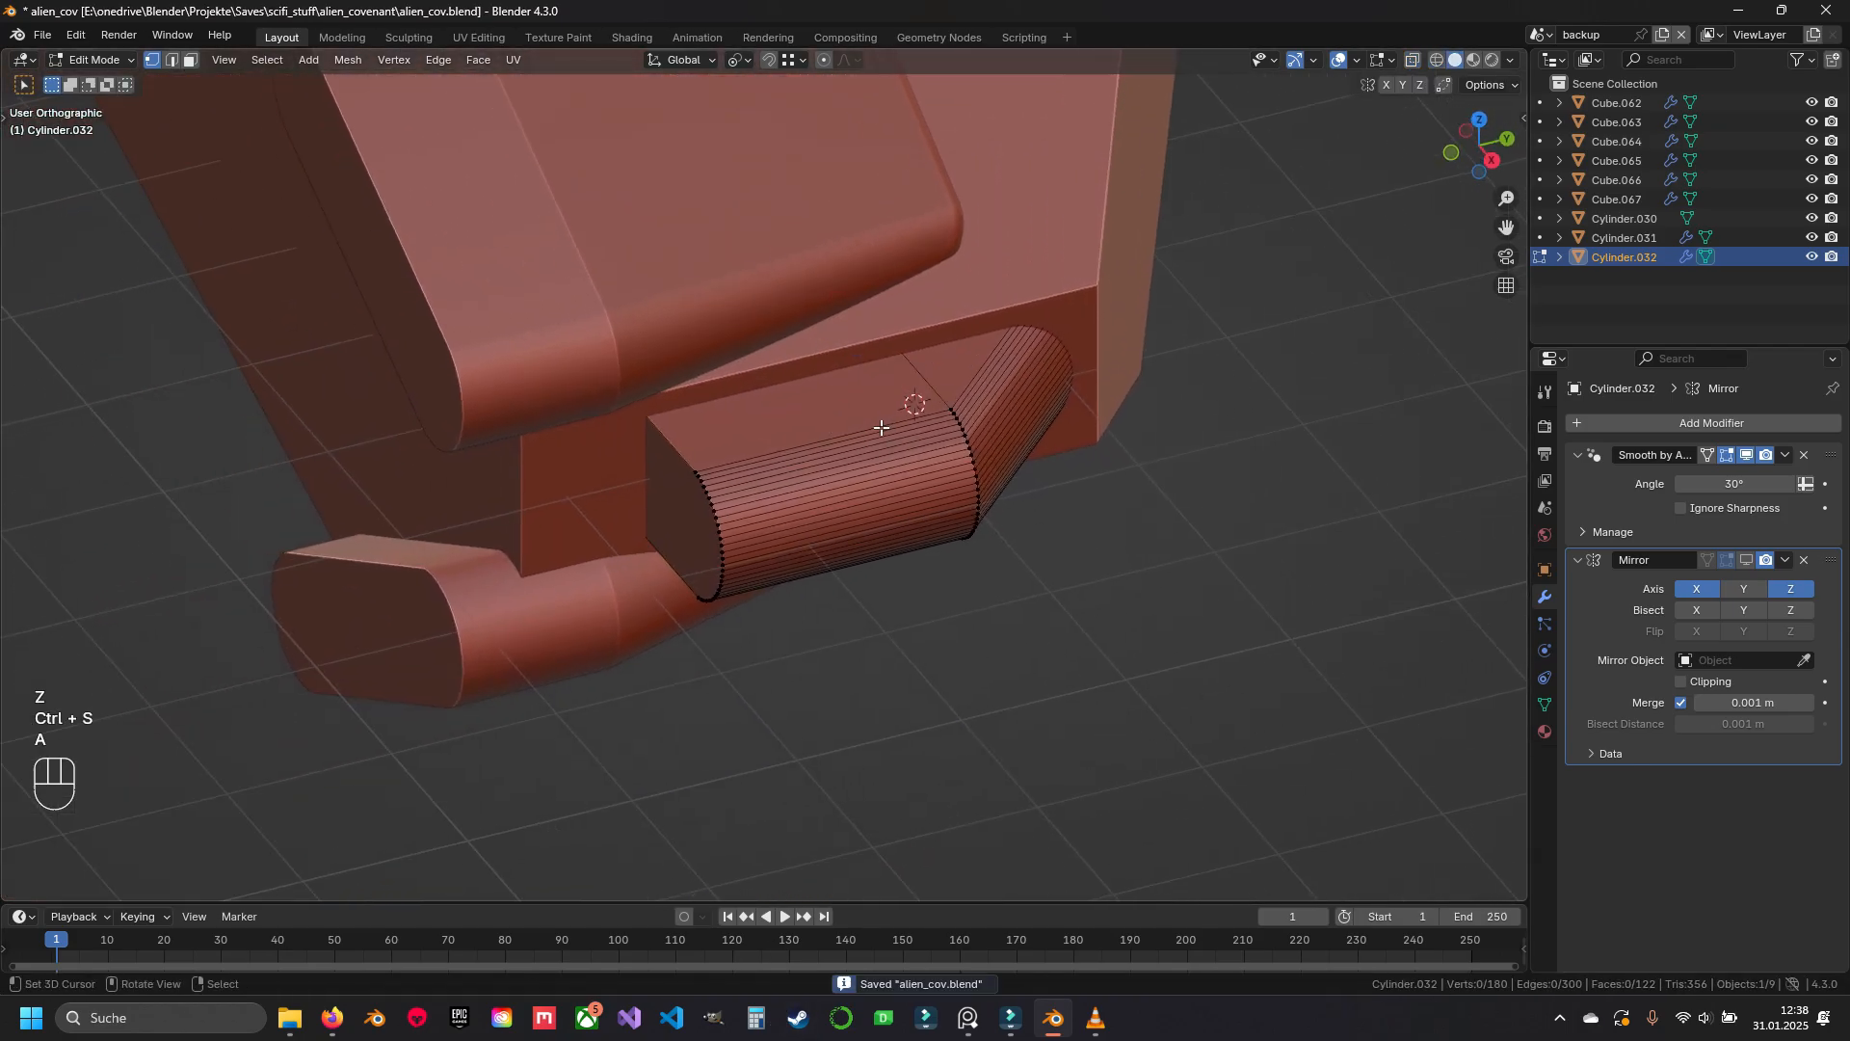
key("ctrl+s")
Select the edge loop at the bend before the slanted +Y section and mark it sharp
middle_click_drag(952, 508, 864, 565, "shift")
key("Tab")
key("Tab")
scroll(797, 409, "up", 5)
key("a")
key("2")
left_click(734, 336, "alt")
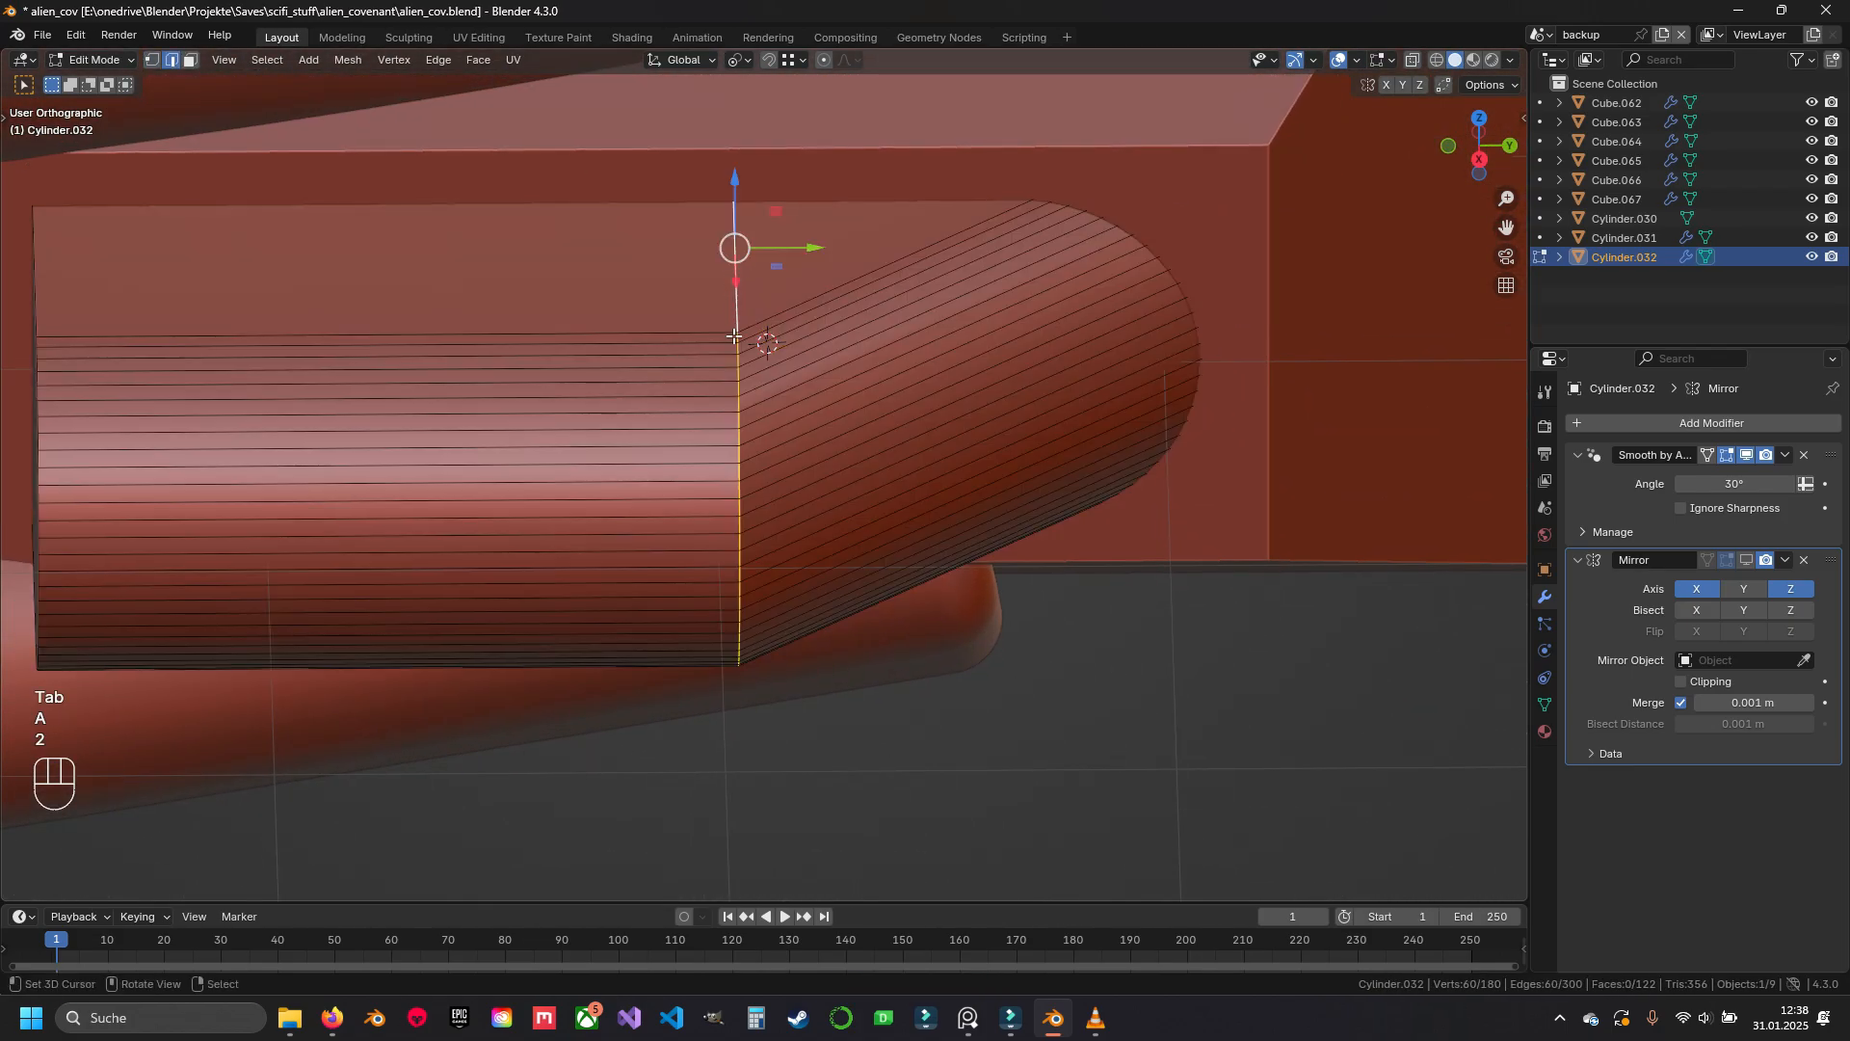
scroll(771, 385, "down", 6)
mouse_move(793, 508)
middle_mouse_down()
mouse_move(748, 330)
mouse_move(815, 478)
middle_mouse_up()
scroll(816, 479, "up", 5)
key("ctrl+e")
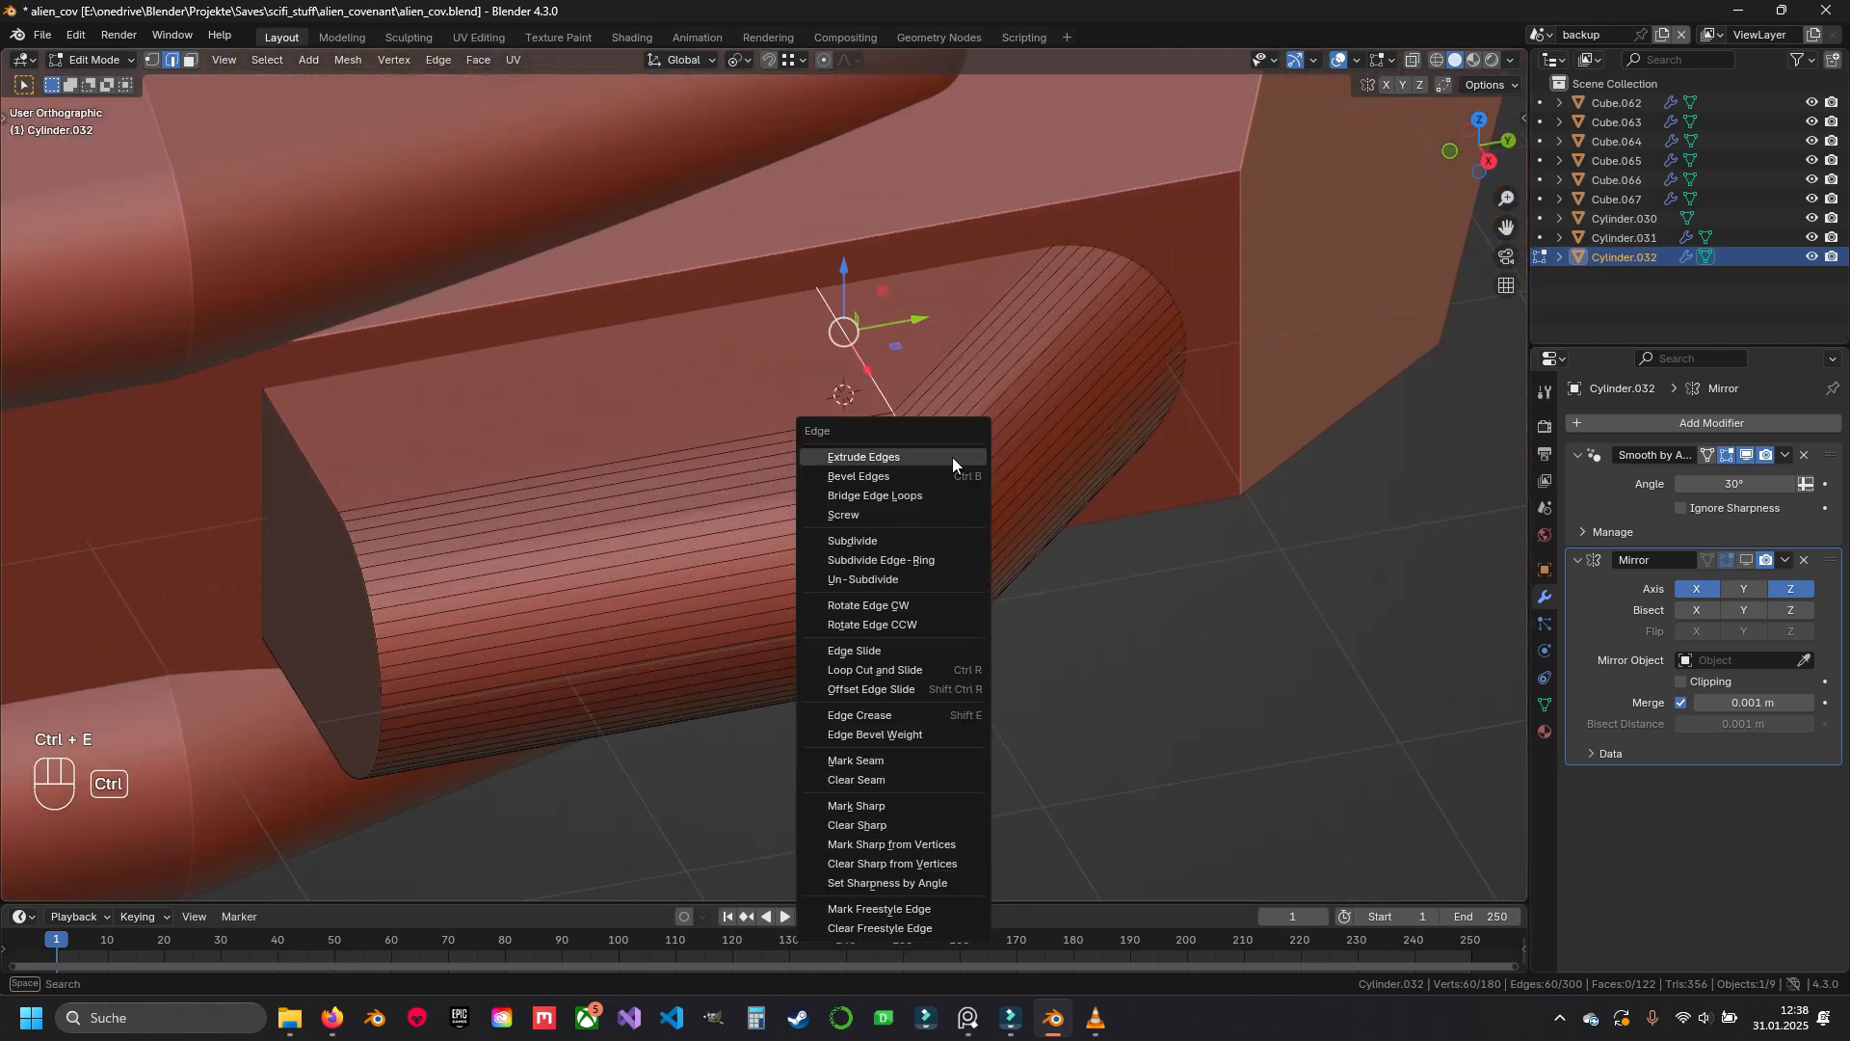
left_click(898, 808)
key("Tab")
Clear the sharp mark from the two flat edges of the bend loop so only the curved edges keep it
middle_click_drag(984, 493, 906, 515)
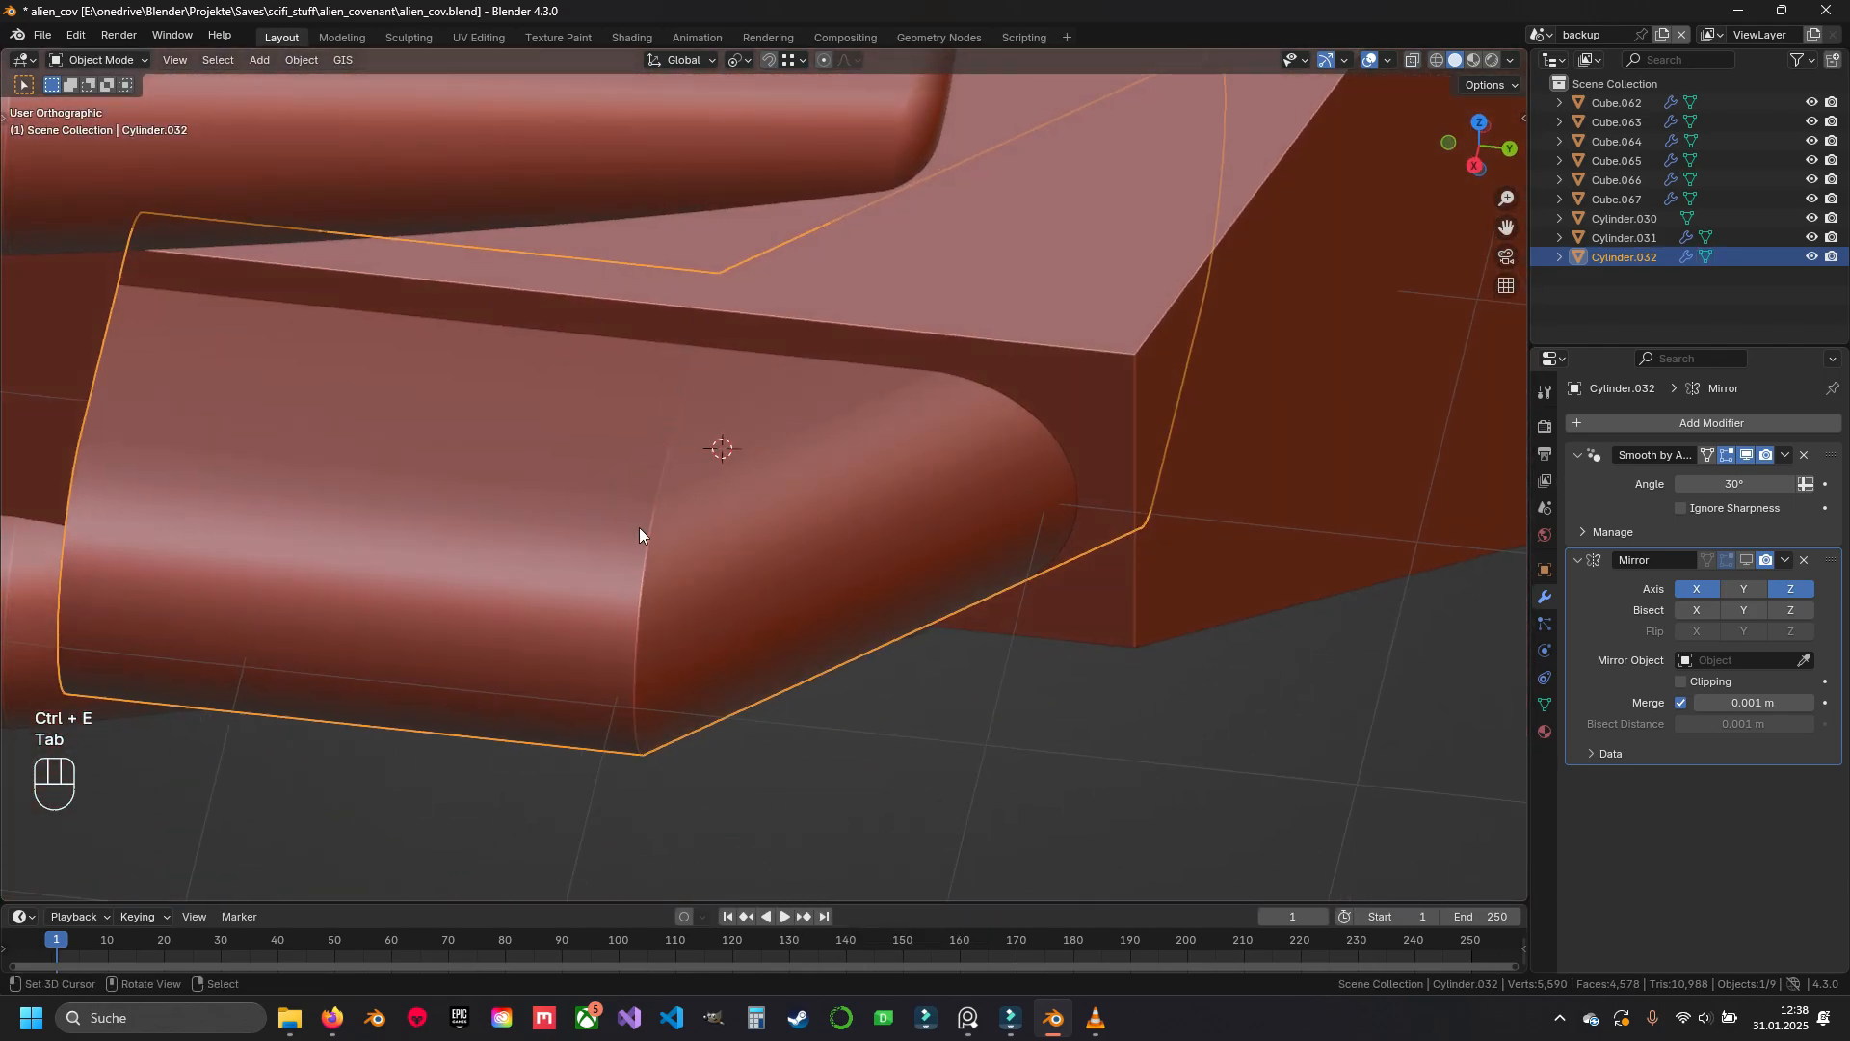
key("Tab")
middle_click_drag(727, 401, 755, 272)
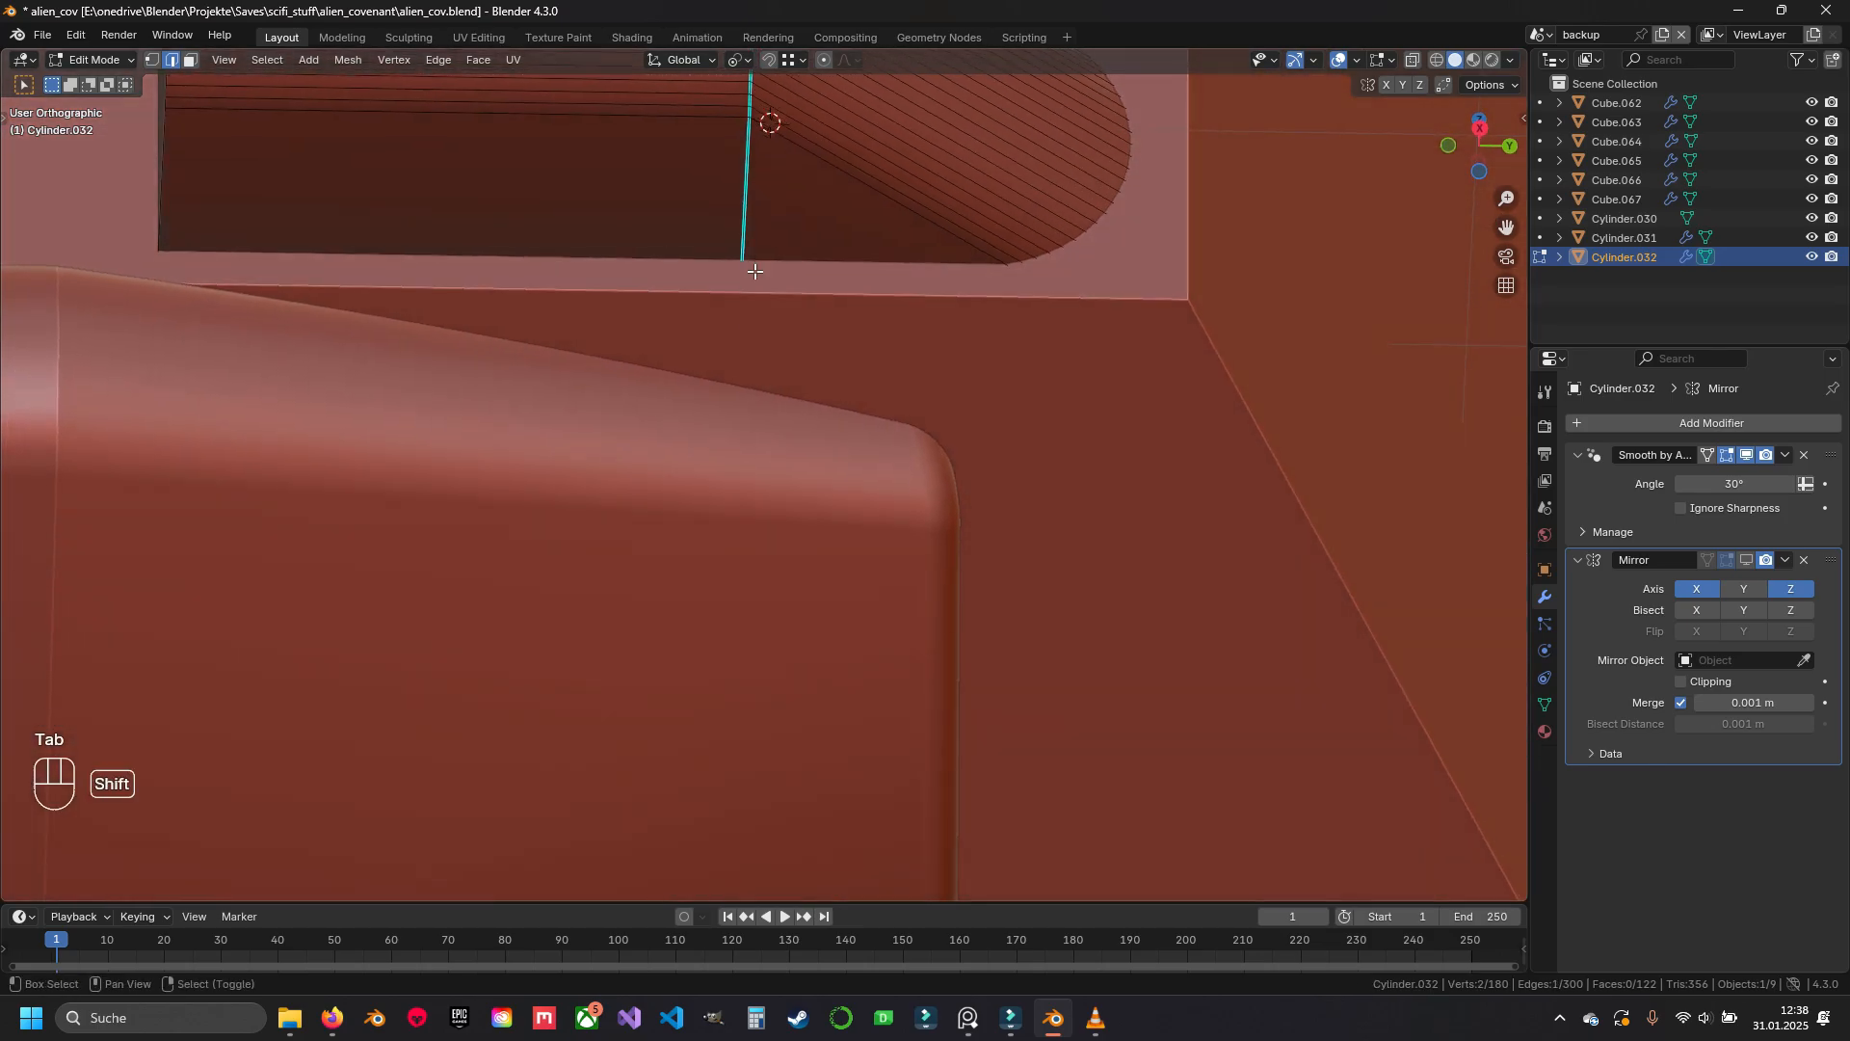
key("ctrl+e")
left_click(910, 460)
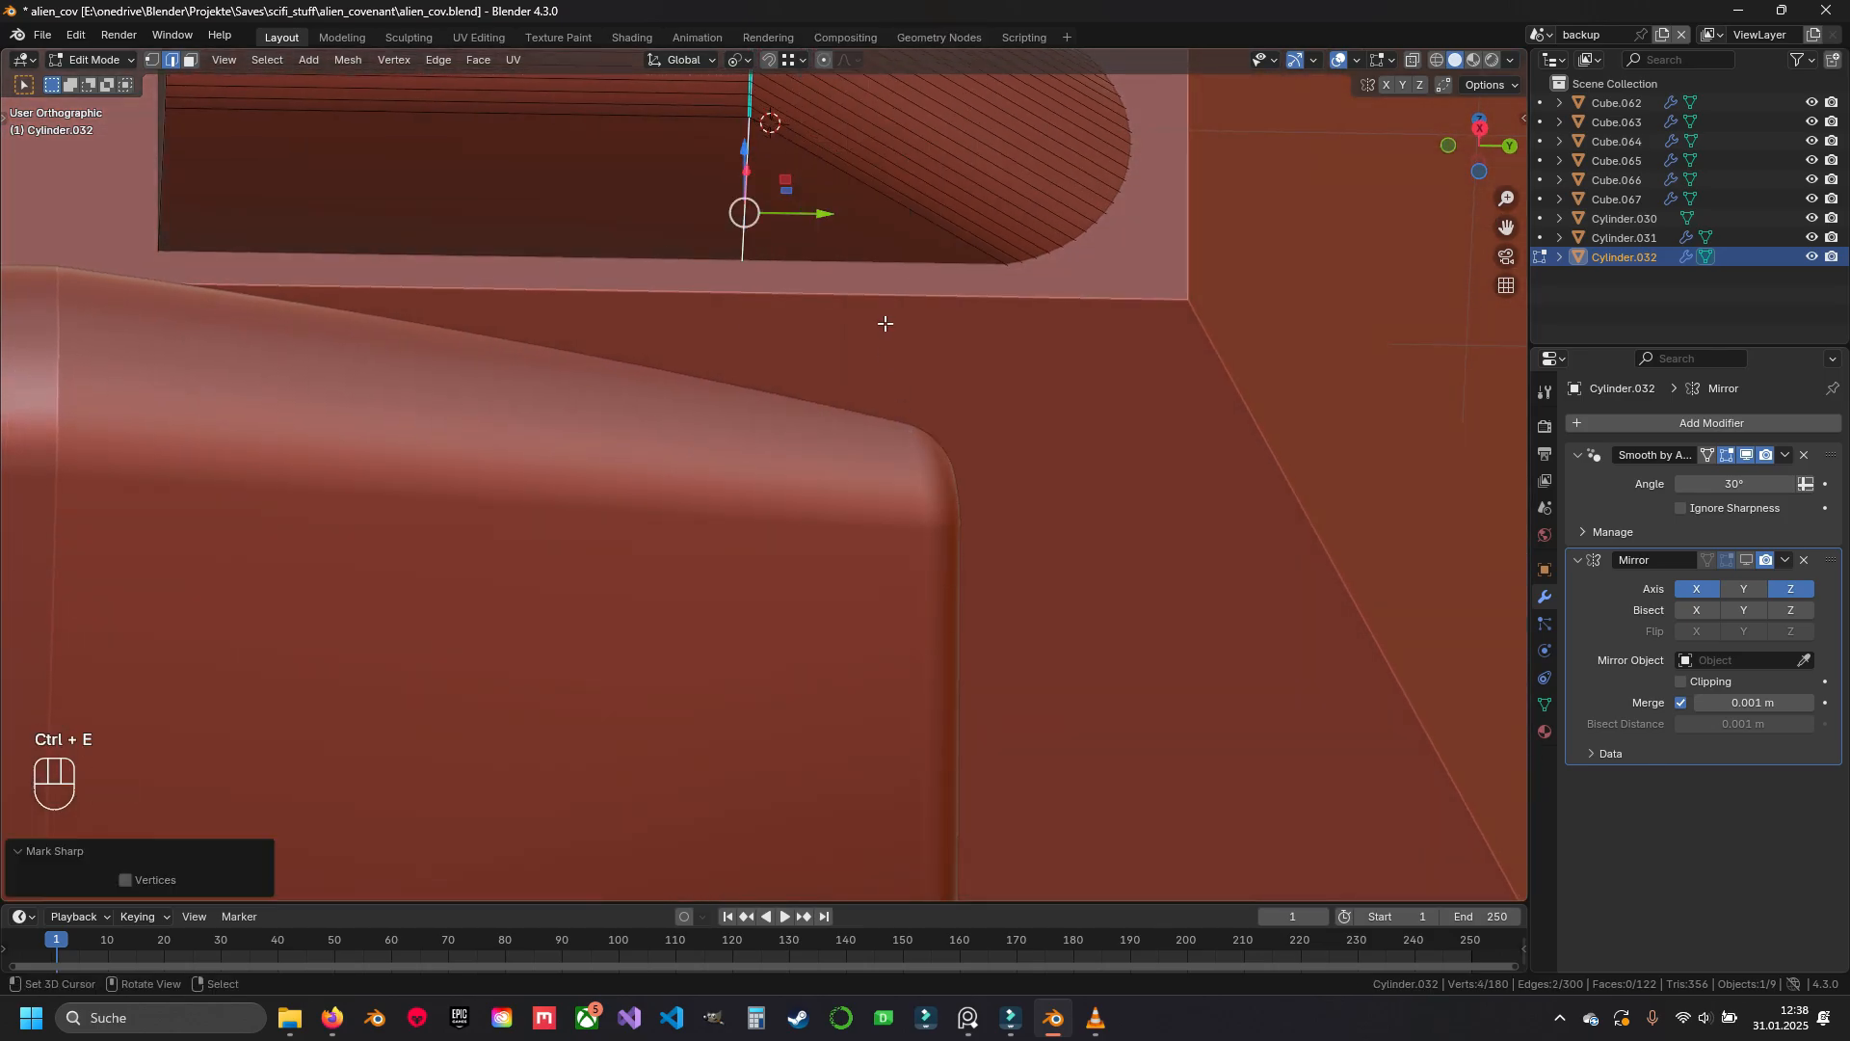
key("Tab")
middle_click_drag(880, 318, 605, 450)
scroll(558, 731, "up", 3)
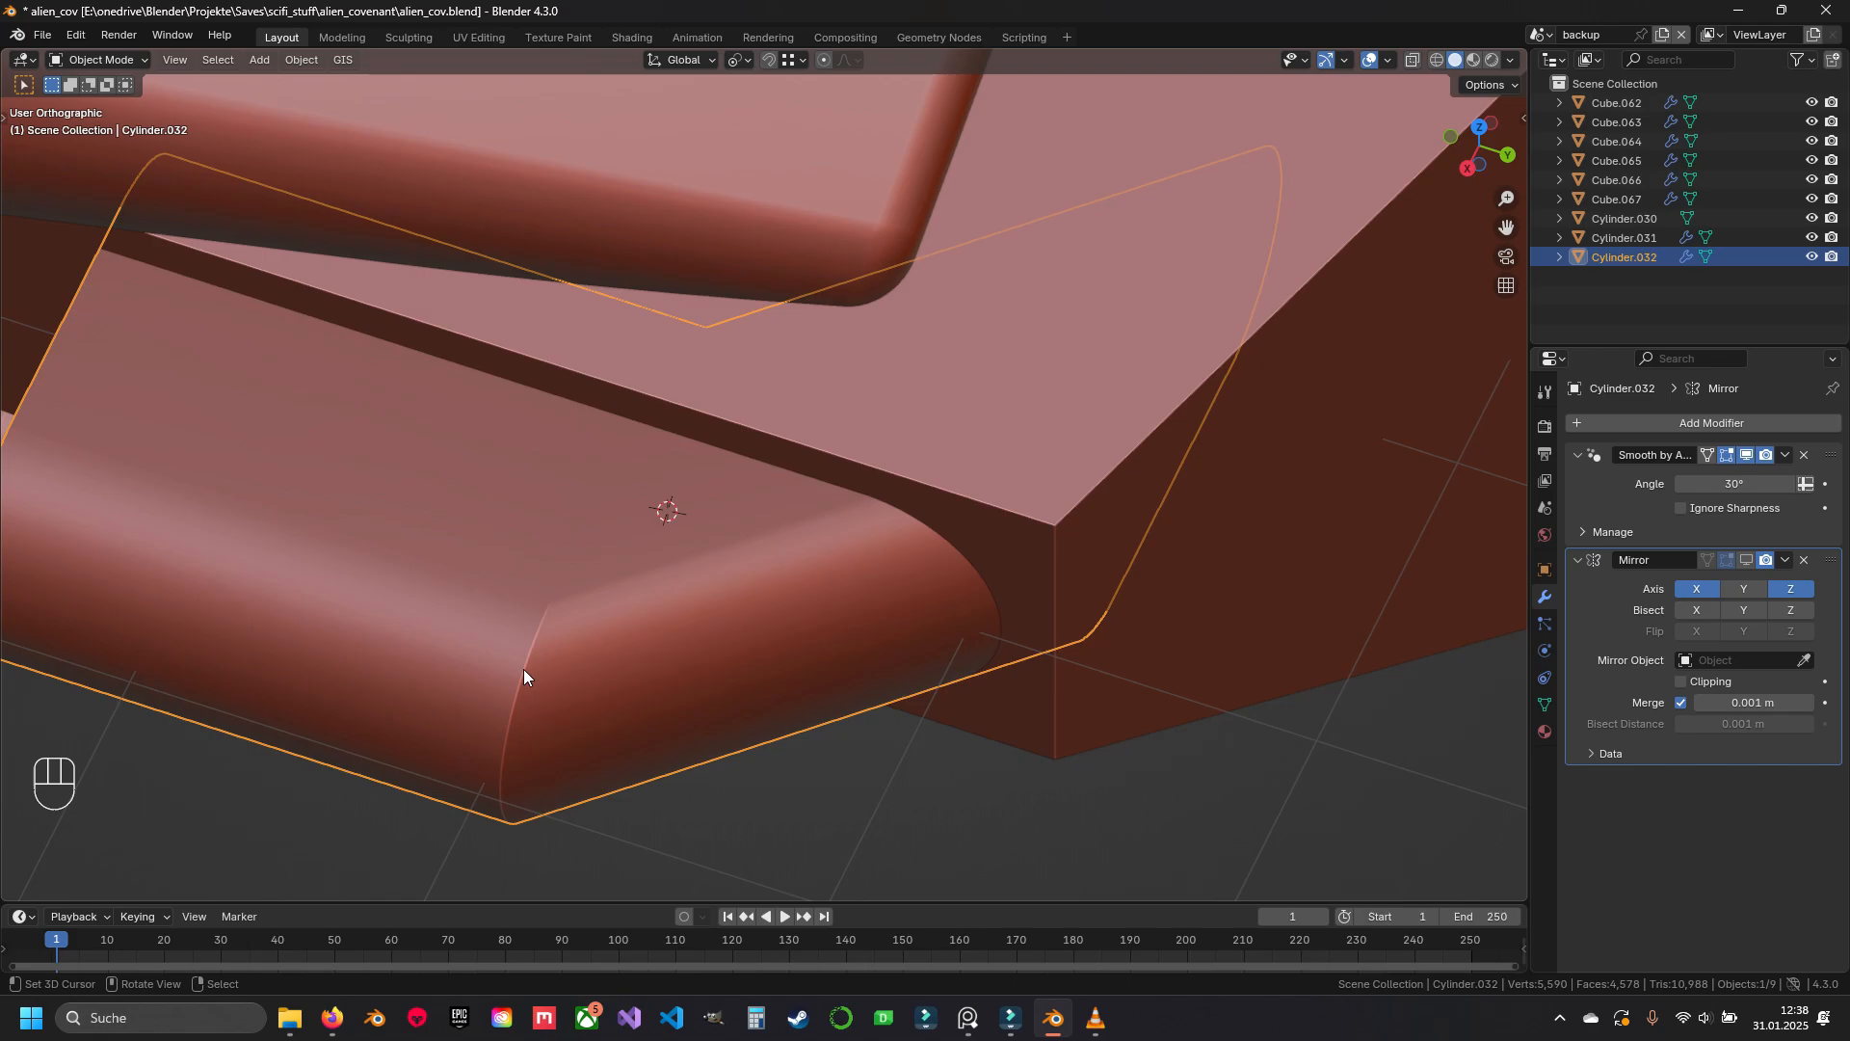
Extrude the block's -Y end face and move the new face about -1.1 m along Y
middle_click_drag(596, 617, 694, 632)
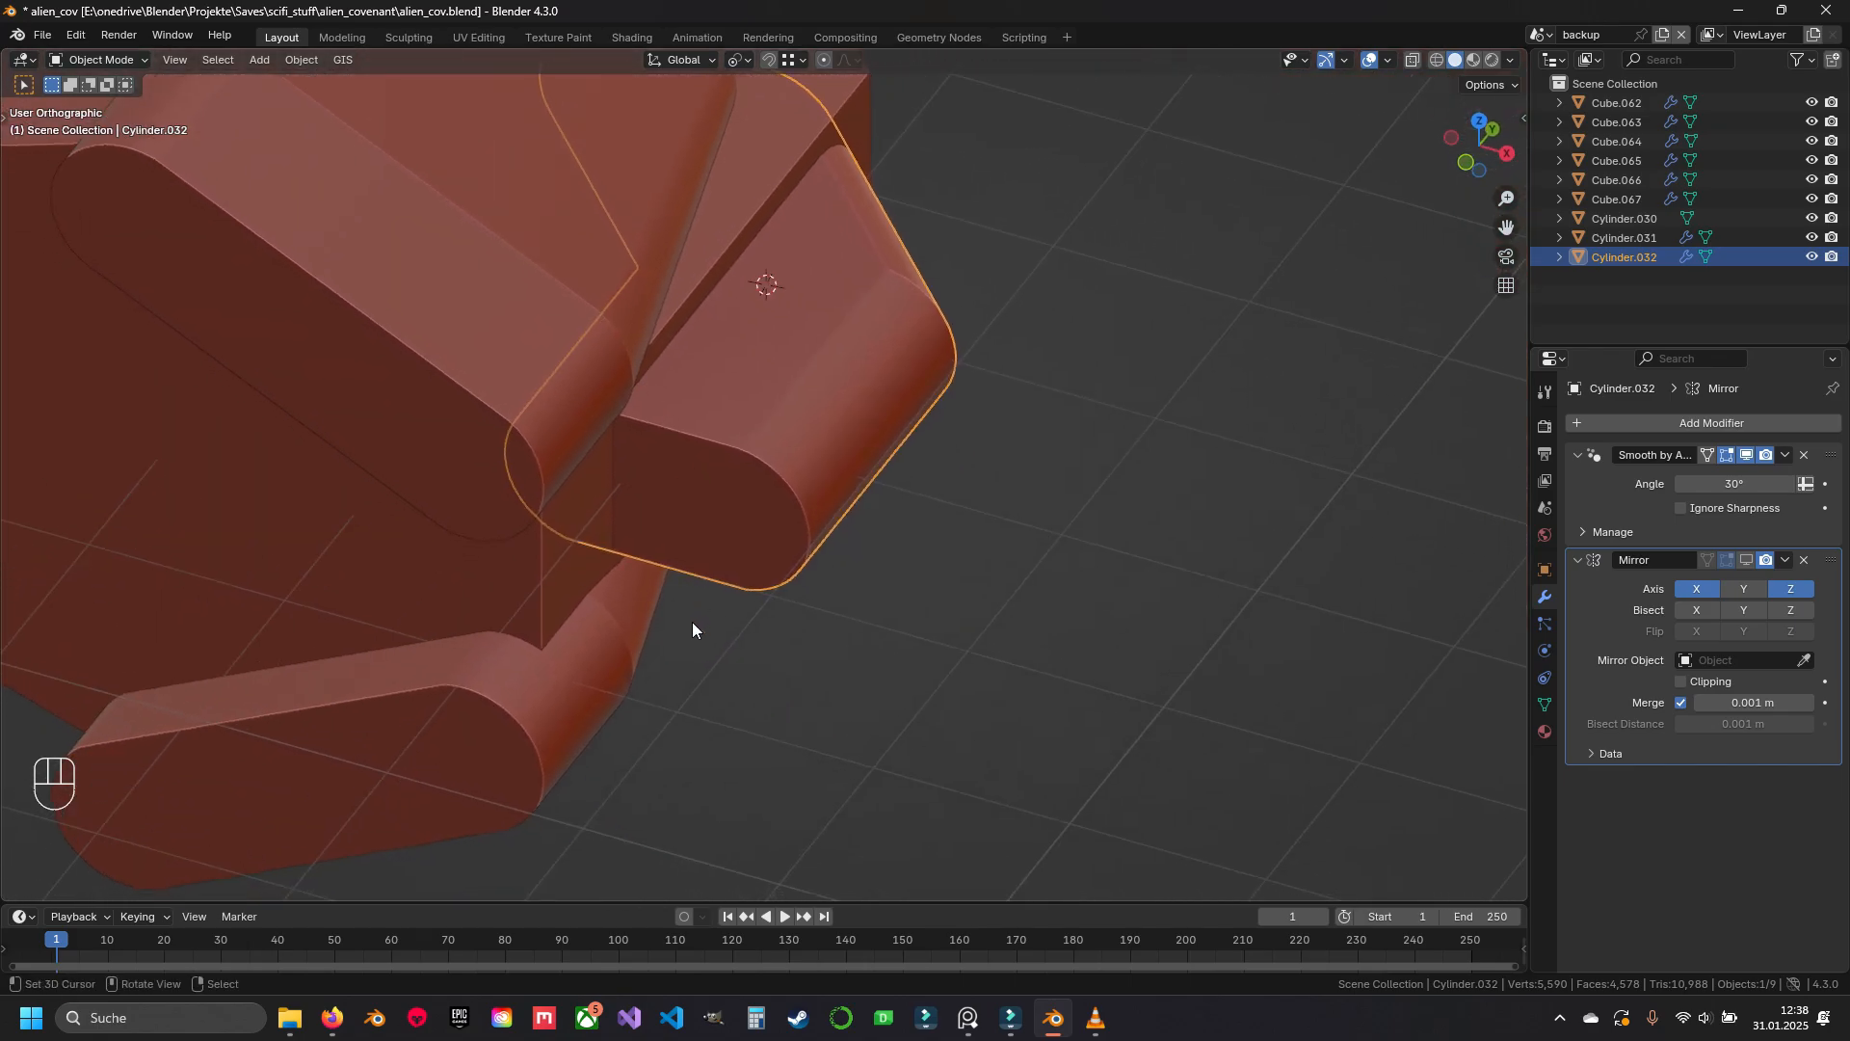
key("Tab")
key("3")
left_click(710, 486)
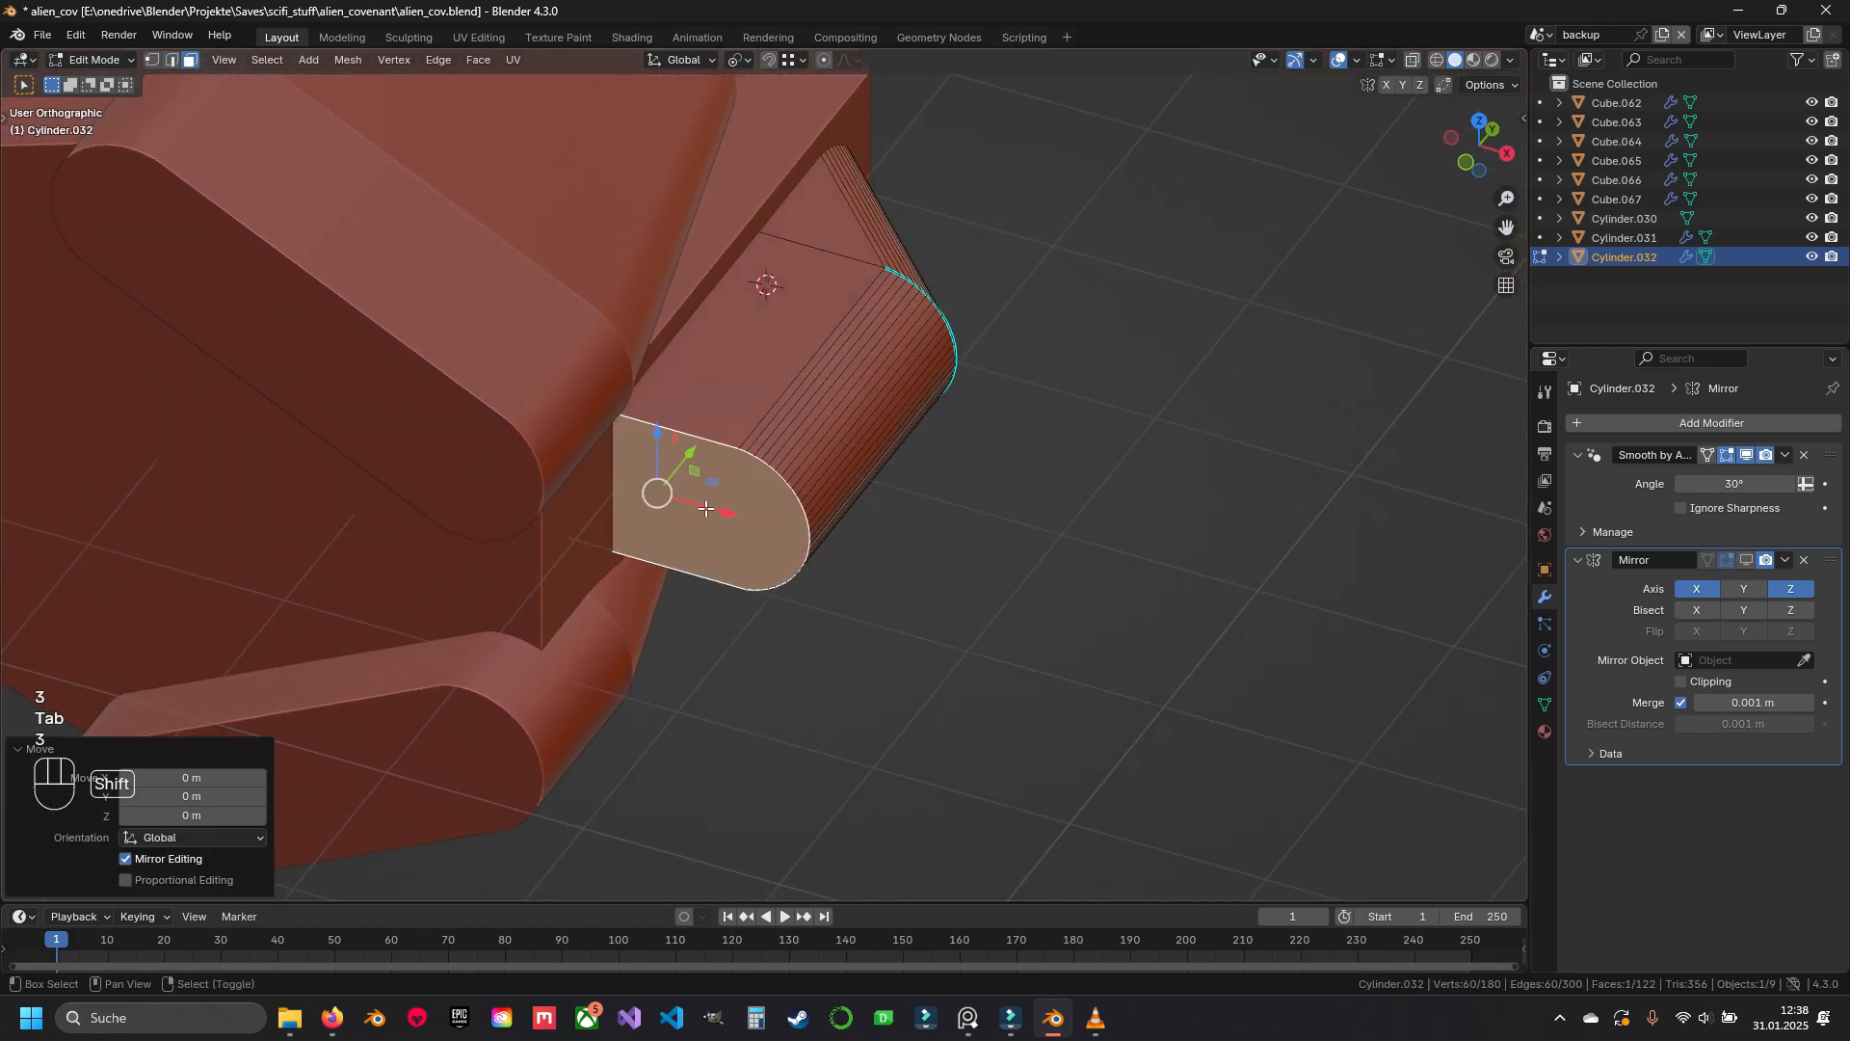
middle_click_drag(665, 482, 827, 417, "shift")
middle_click_drag(696, 465, 578, 453)
key("e")
key("Escape")
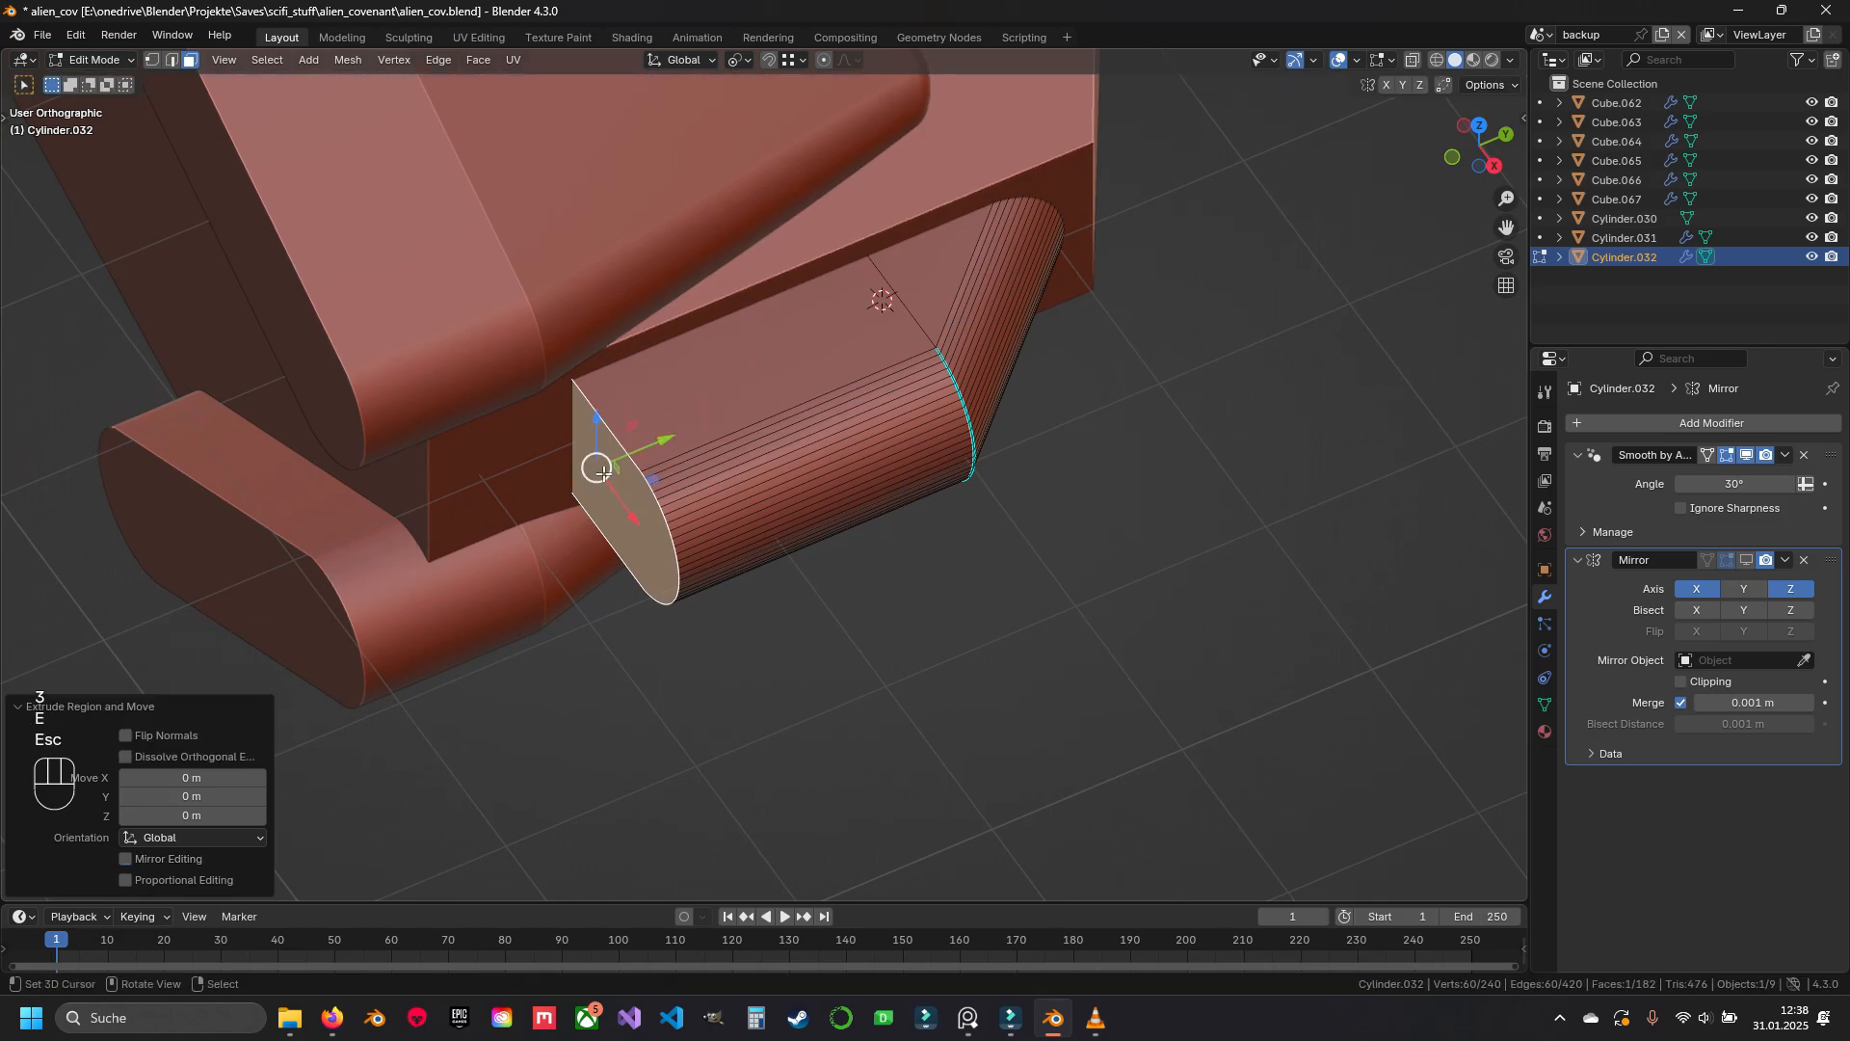
left_click_drag(593, 405, 454, 514)
middle_click_drag(456, 515, 619, 414, "shift")
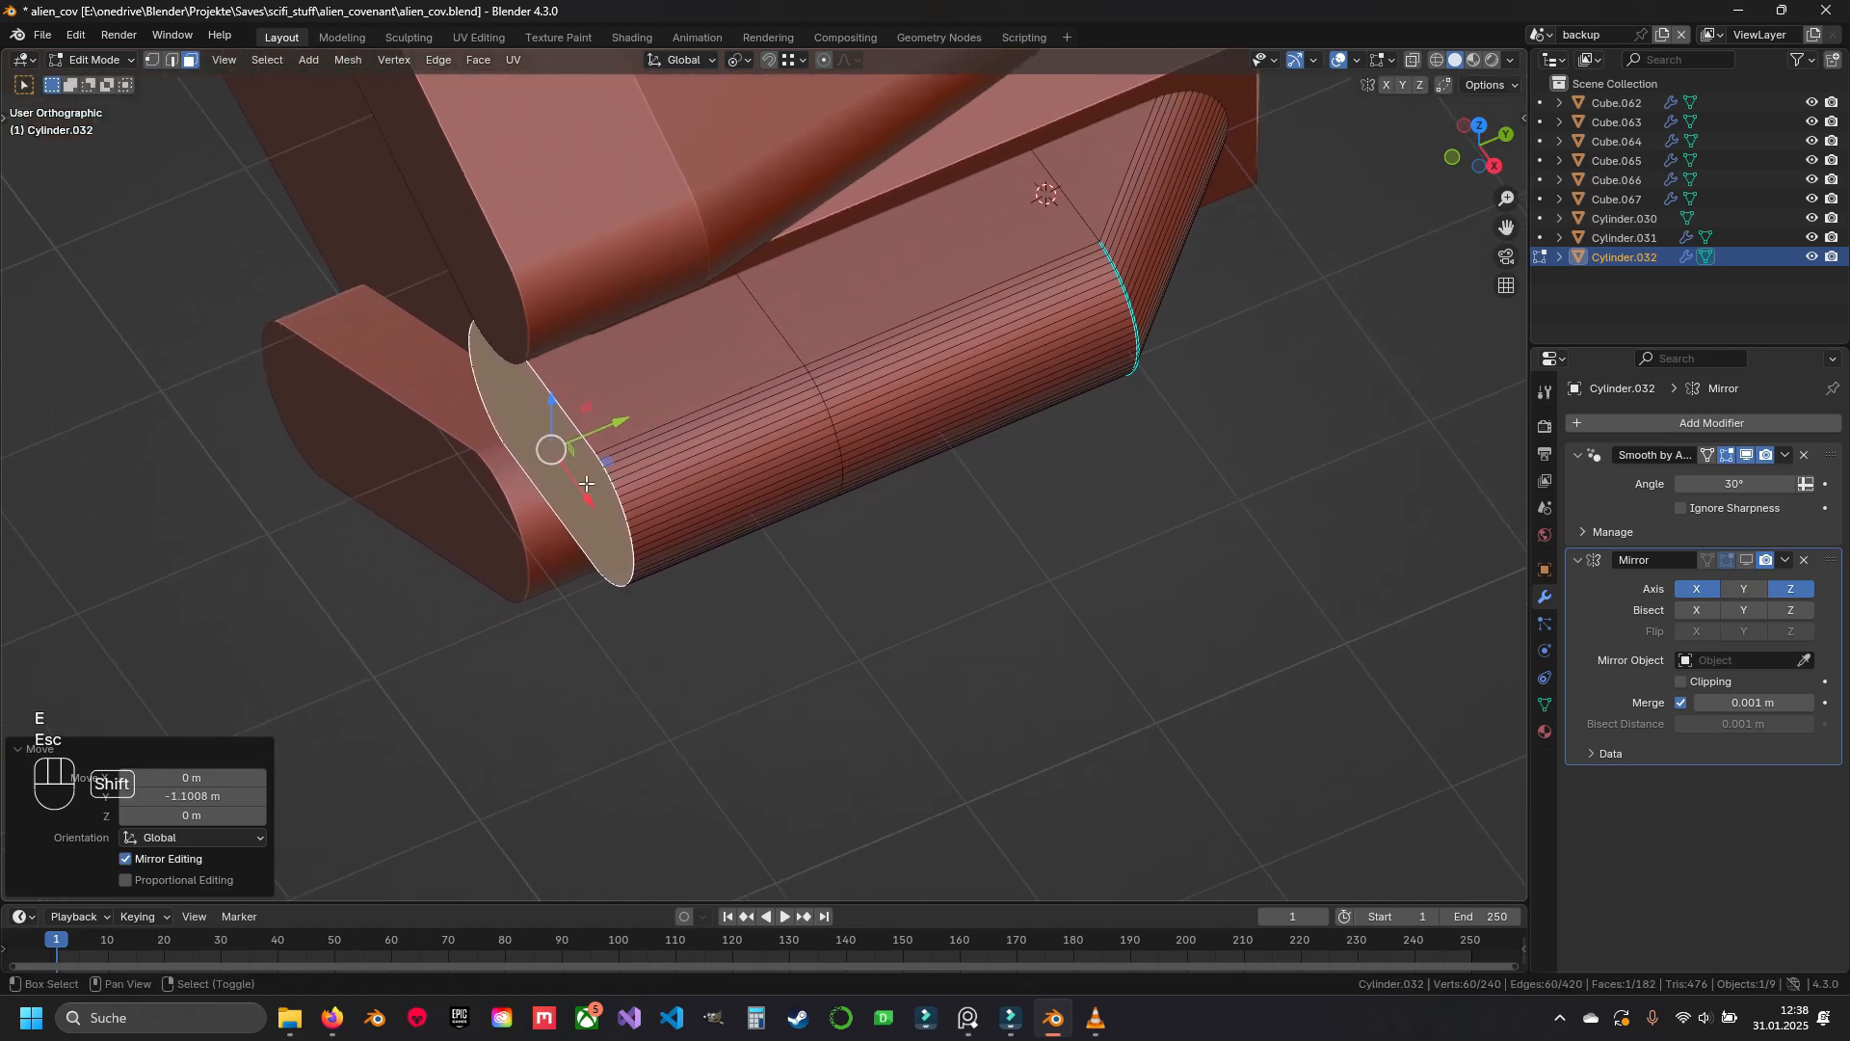
Scale the extruded -Y end face to 0.504 in X and Z while locking Y
middle_click_drag(540, 472, 723, 517)
middle_click_drag(836, 503, 801, 582)
scroll(815, 546, "up", 2)
middle_click_drag(914, 606, 864, 585)
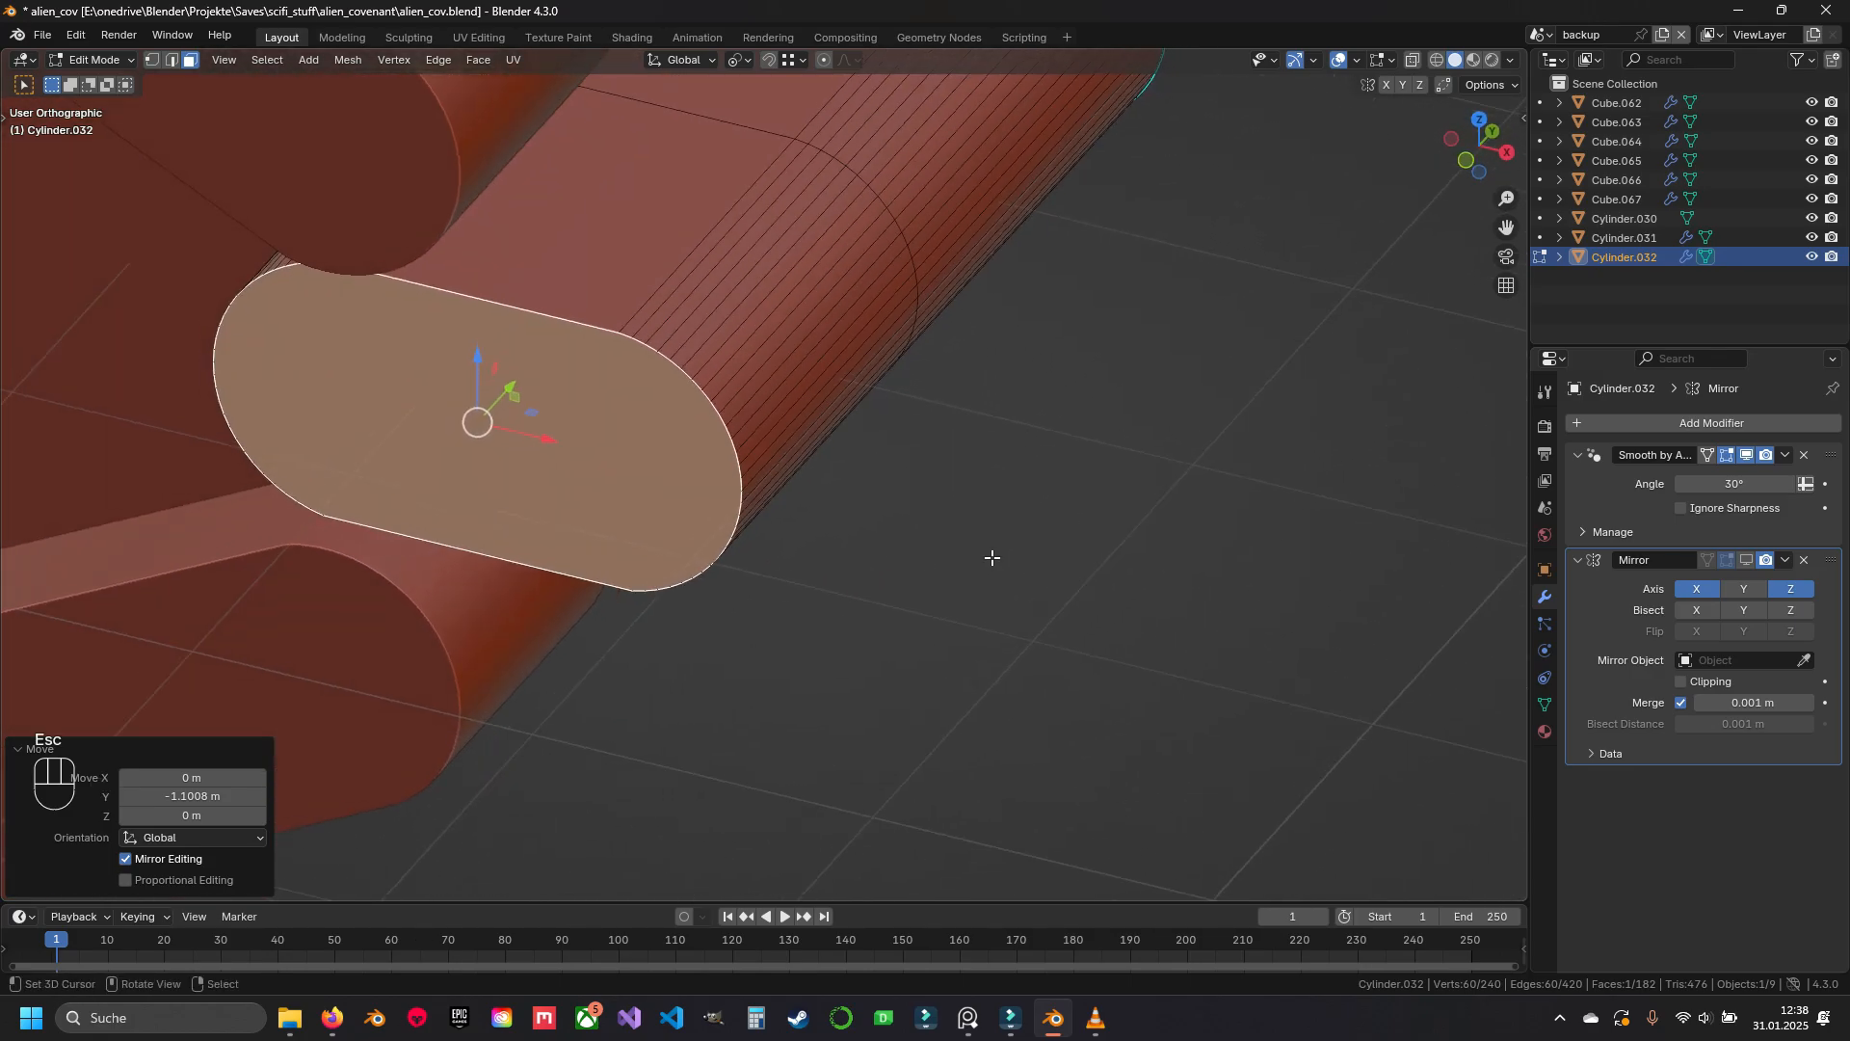
key("s")
key("shift+y")
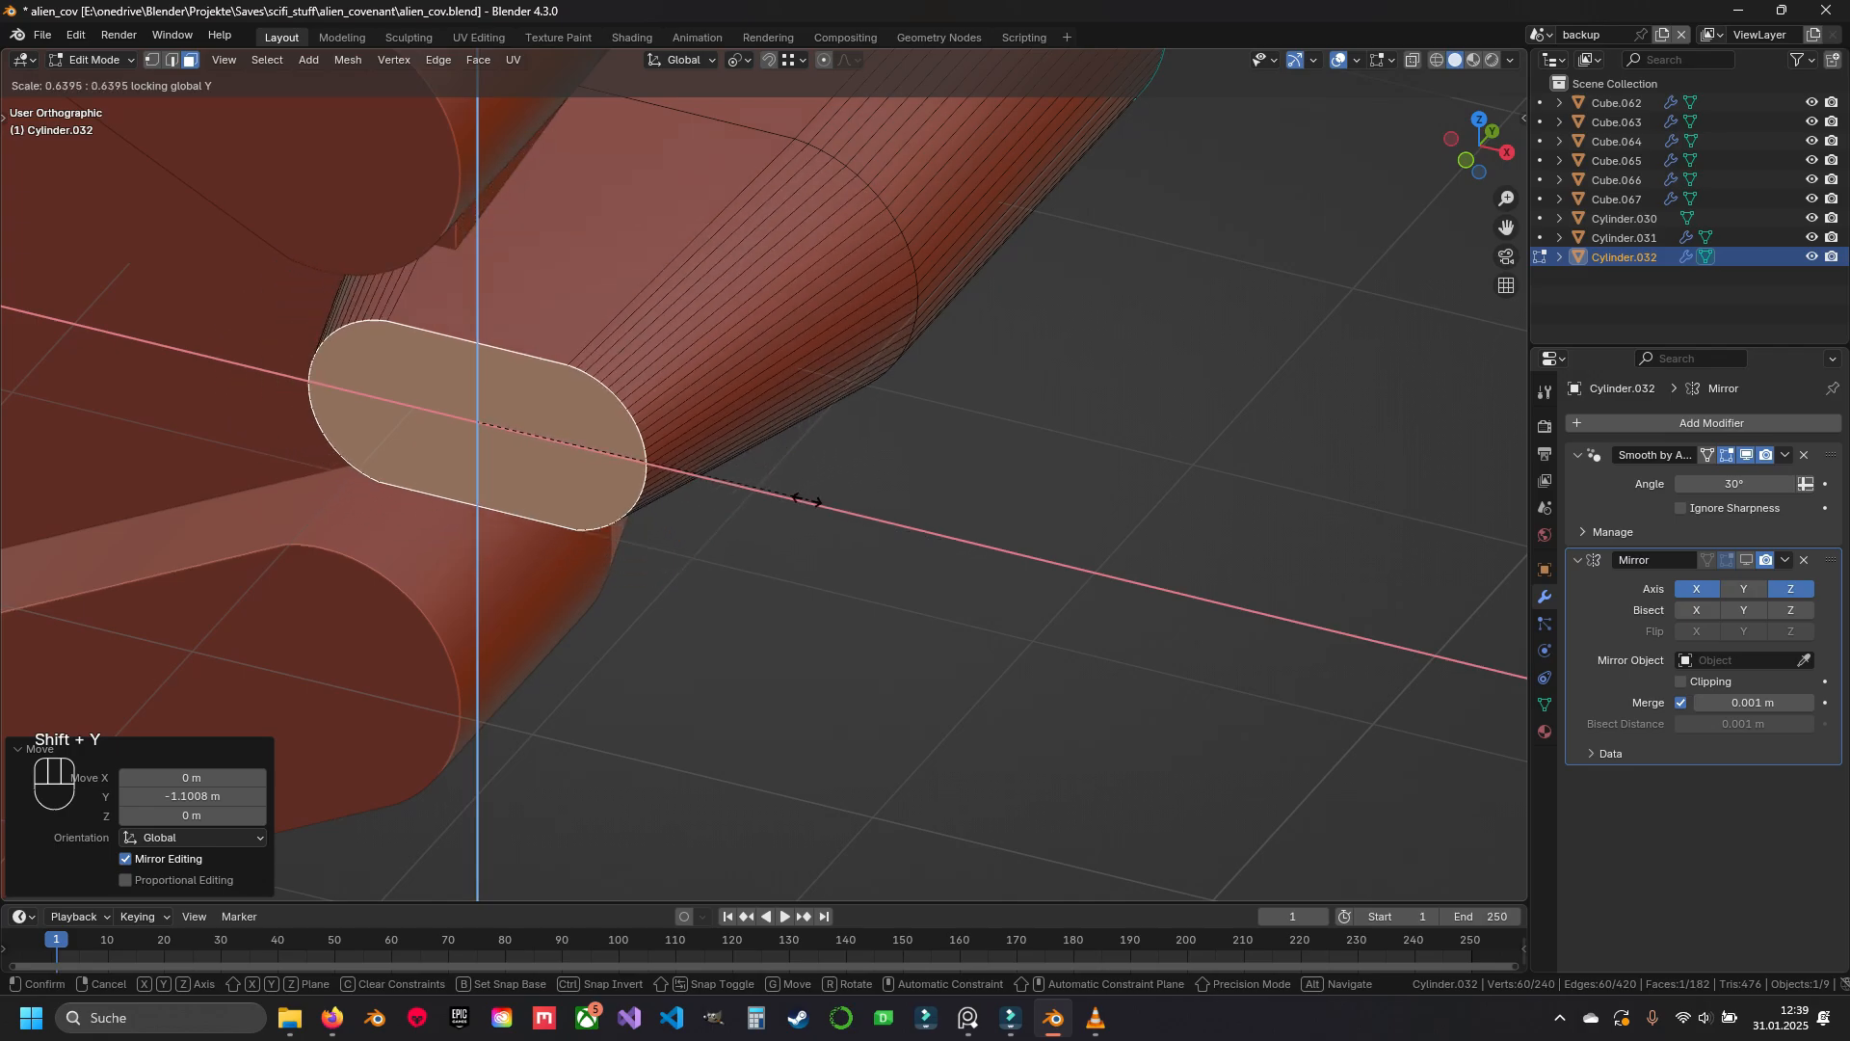
left_click(723, 523)
Move the scaled-down -Y end face in the +Y direction to shorten the tapered section
middle_click_drag(723, 523, 573, 563)
key("g")
key("y")
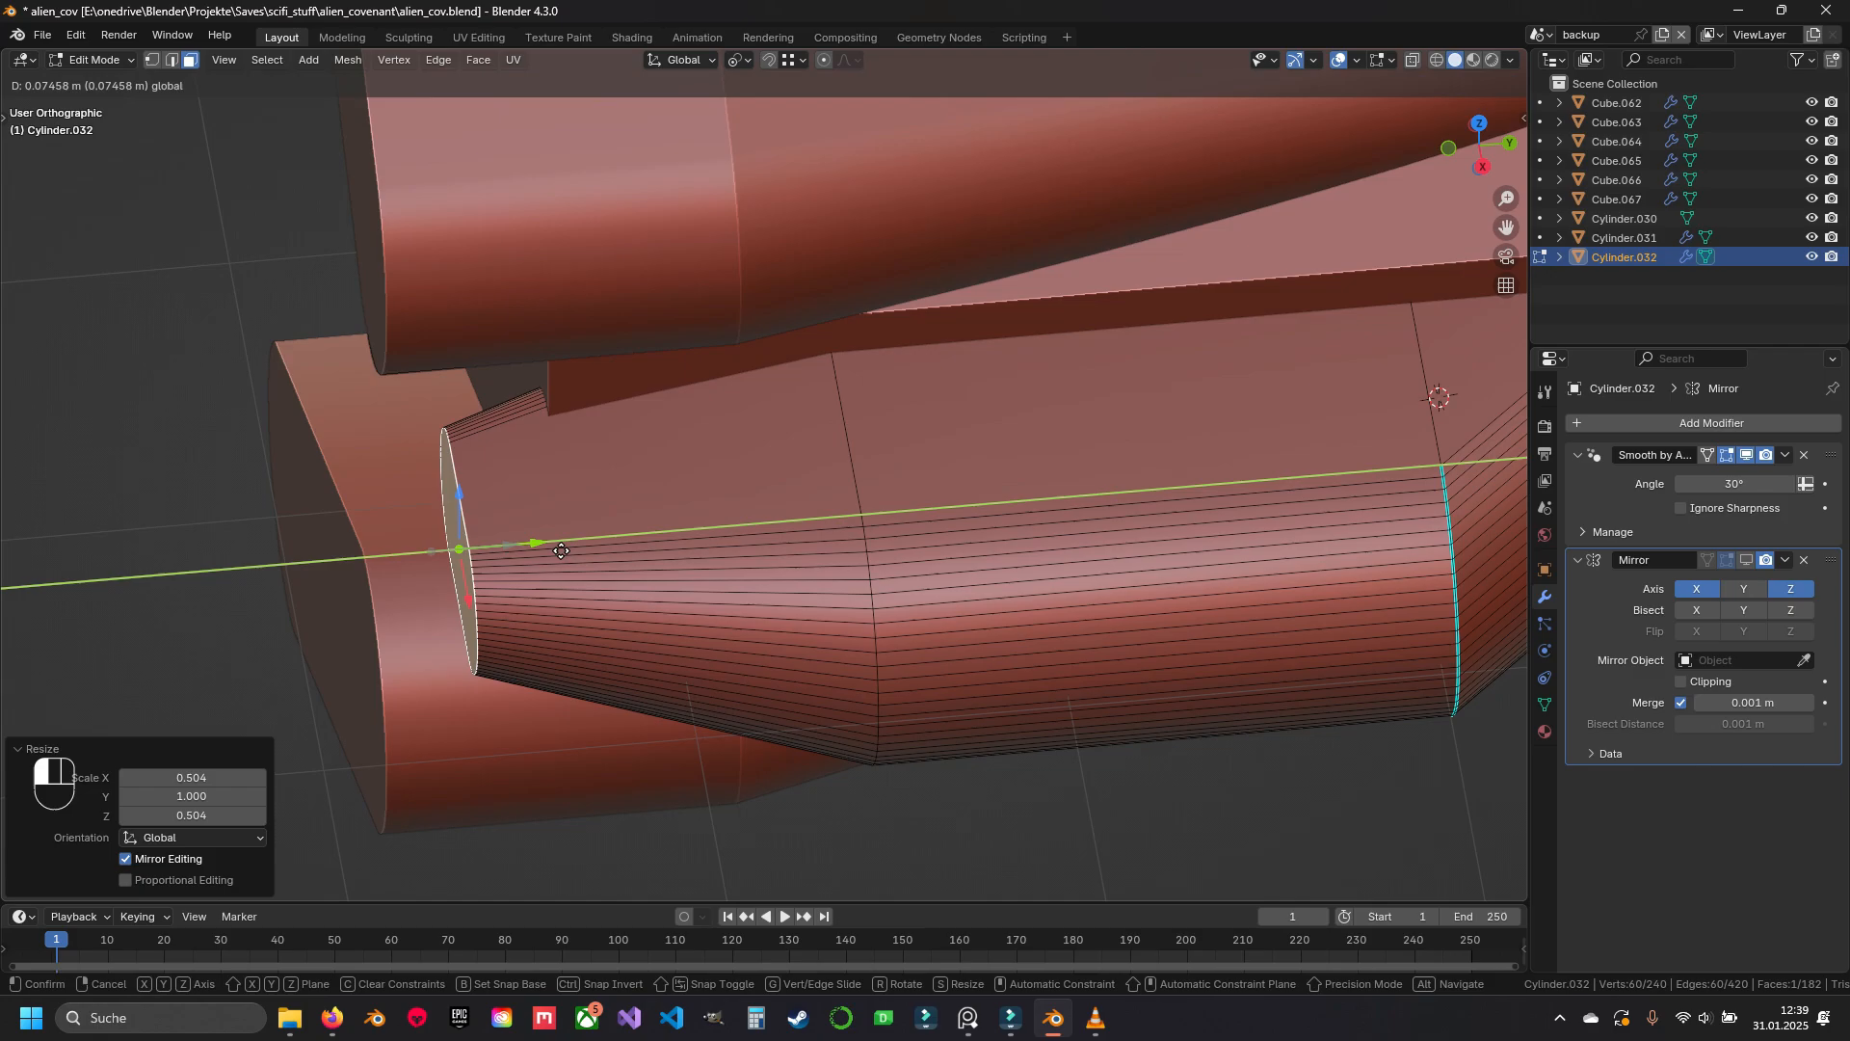
left_click(823, 582)
key("Tab")
middle_click_drag(823, 581, 980, 497)
In wireframe front view, scale the -Y end face to 0.663 along Z only
key("KP_1")
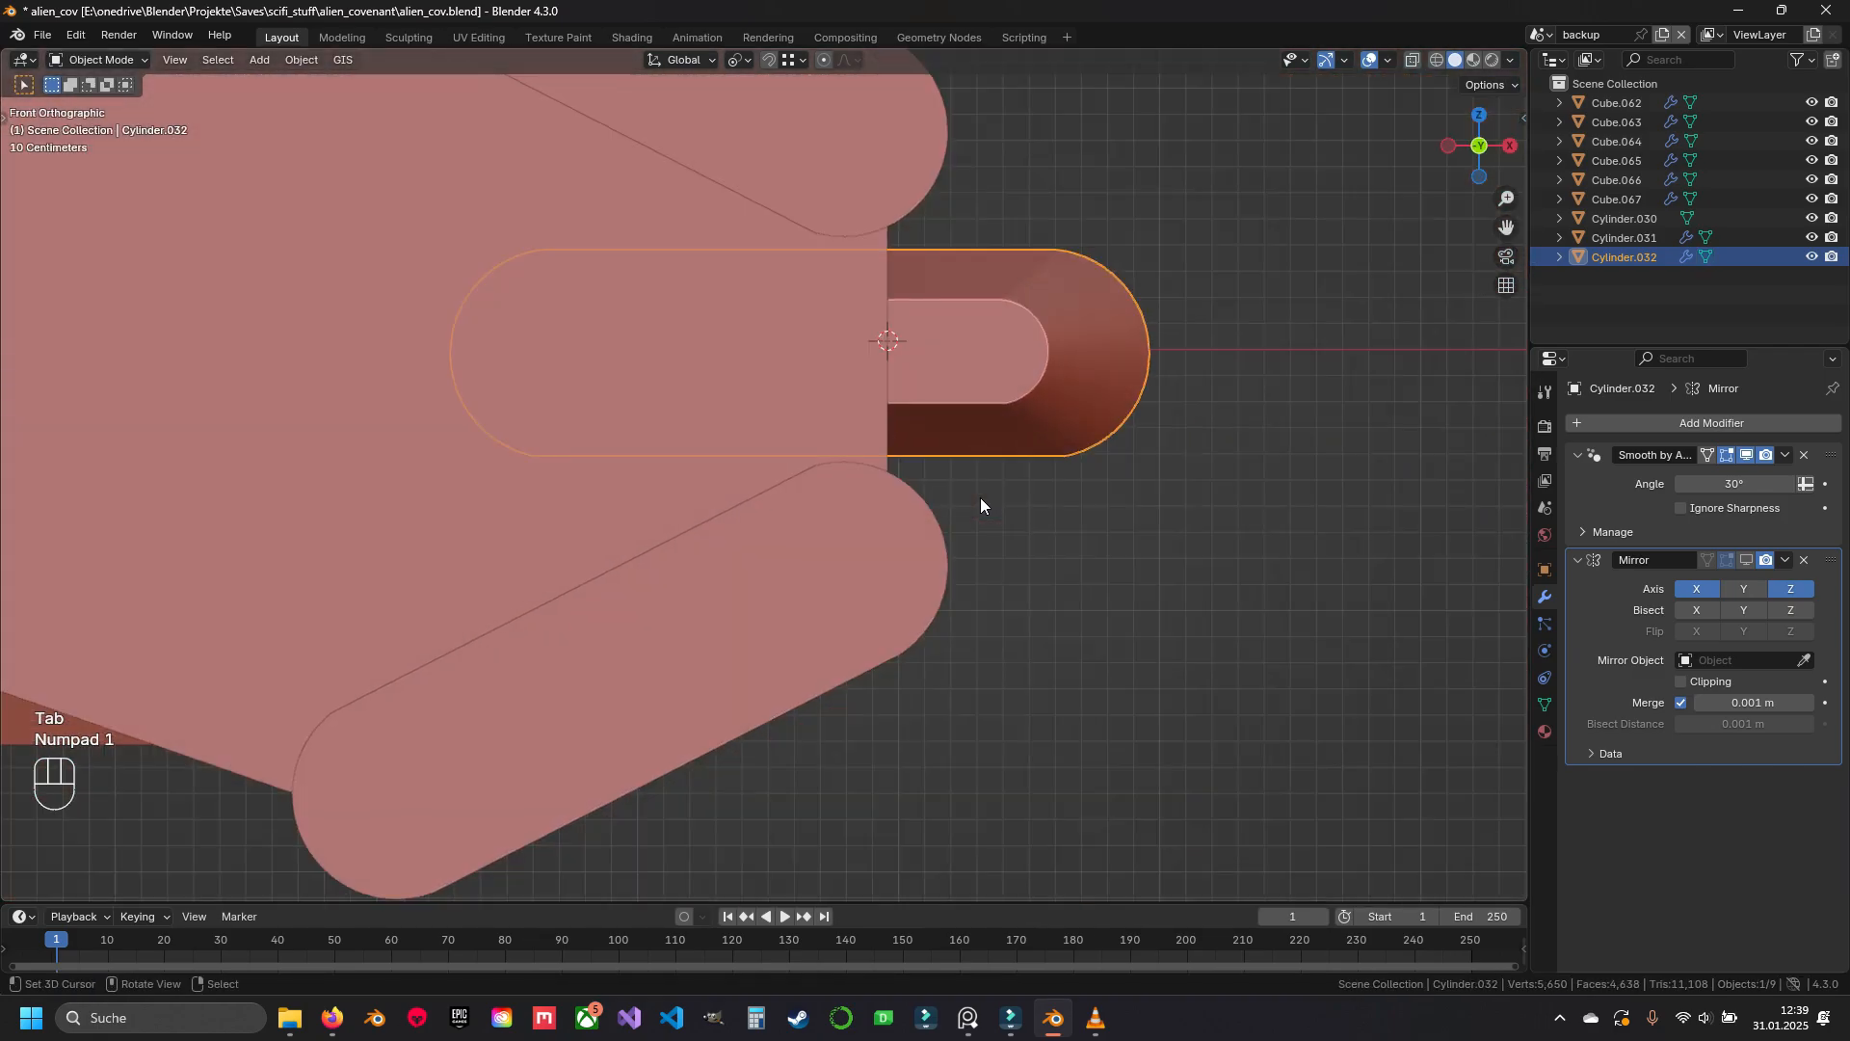
key("Tab")
key("z")
key("z")
mouse_move(981, 497)
middle_mouse_down("shift")
mouse_move(736, 481)
mouse_move(916, 486)
mouse_move(963, 453)
mouse_move(794, 562)
mouse_move(925, 617)
middle_mouse_up("shift")
key("KP_1")
key("z")
scroll(797, 566, "up", 3)
key("s")
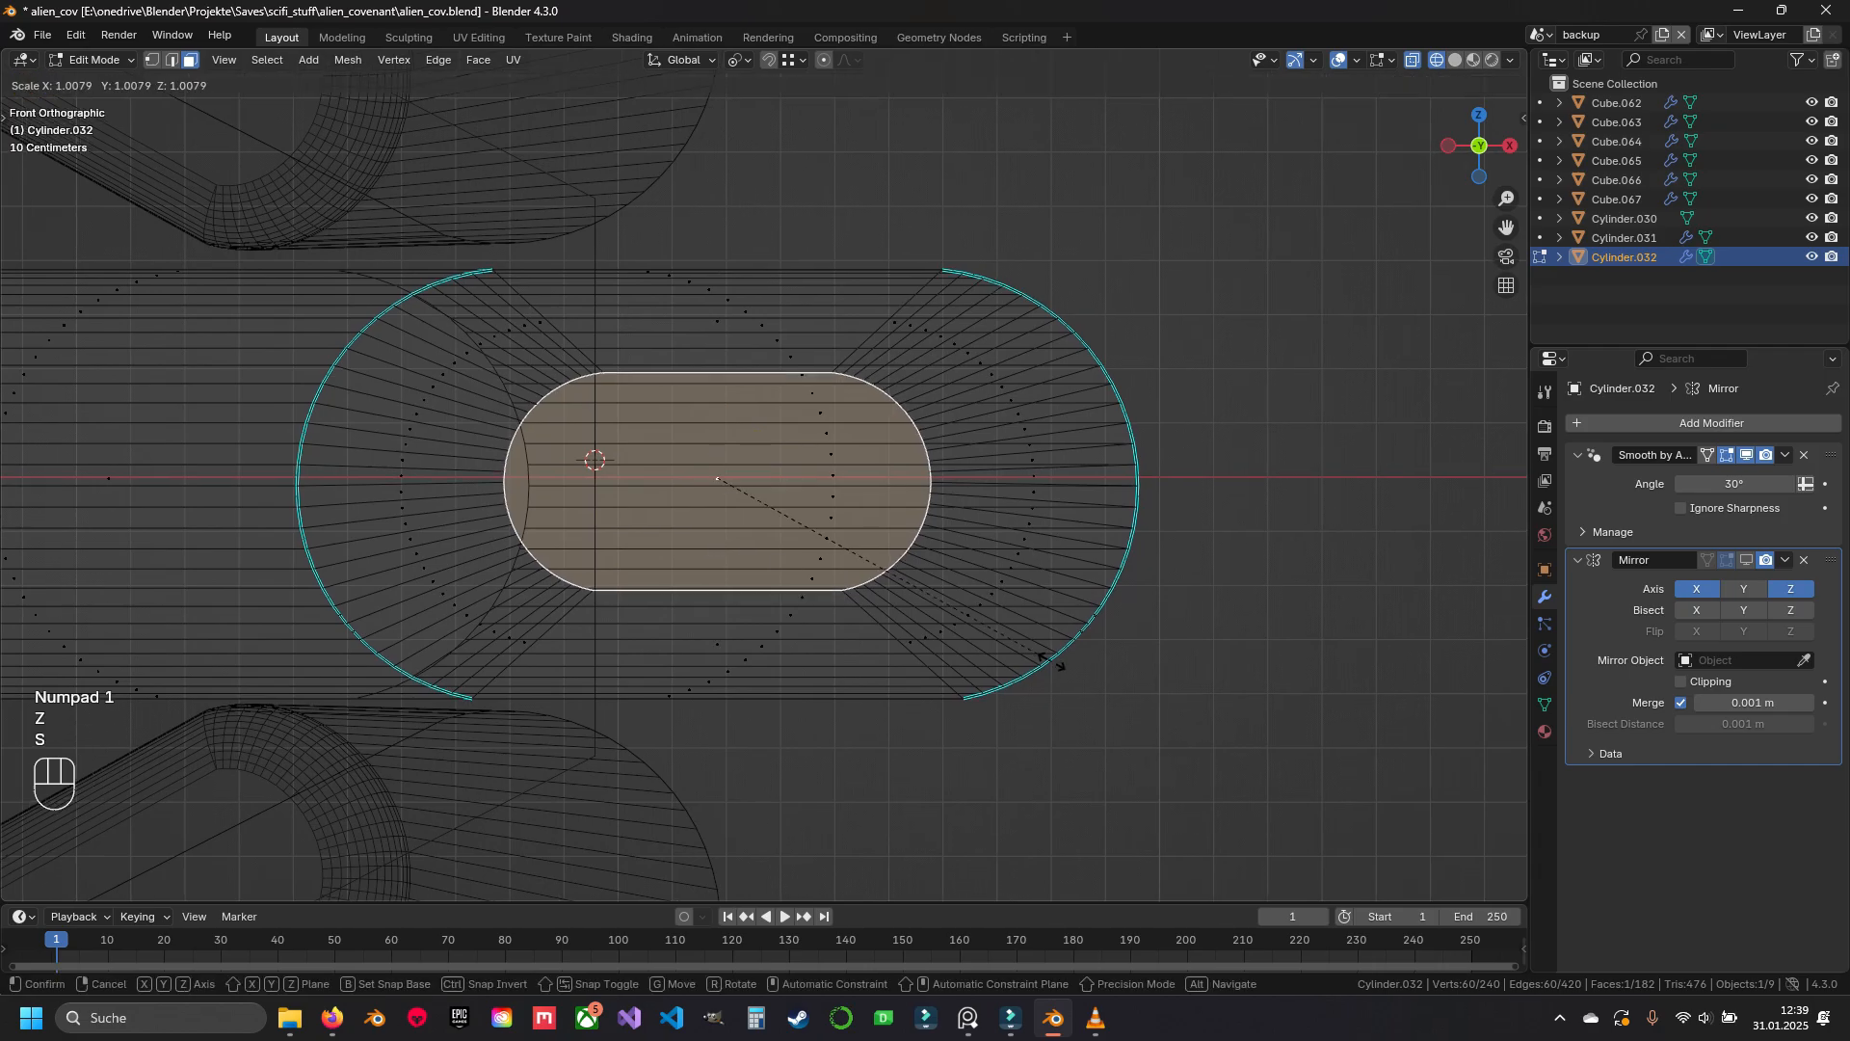
key("x")
key("y")
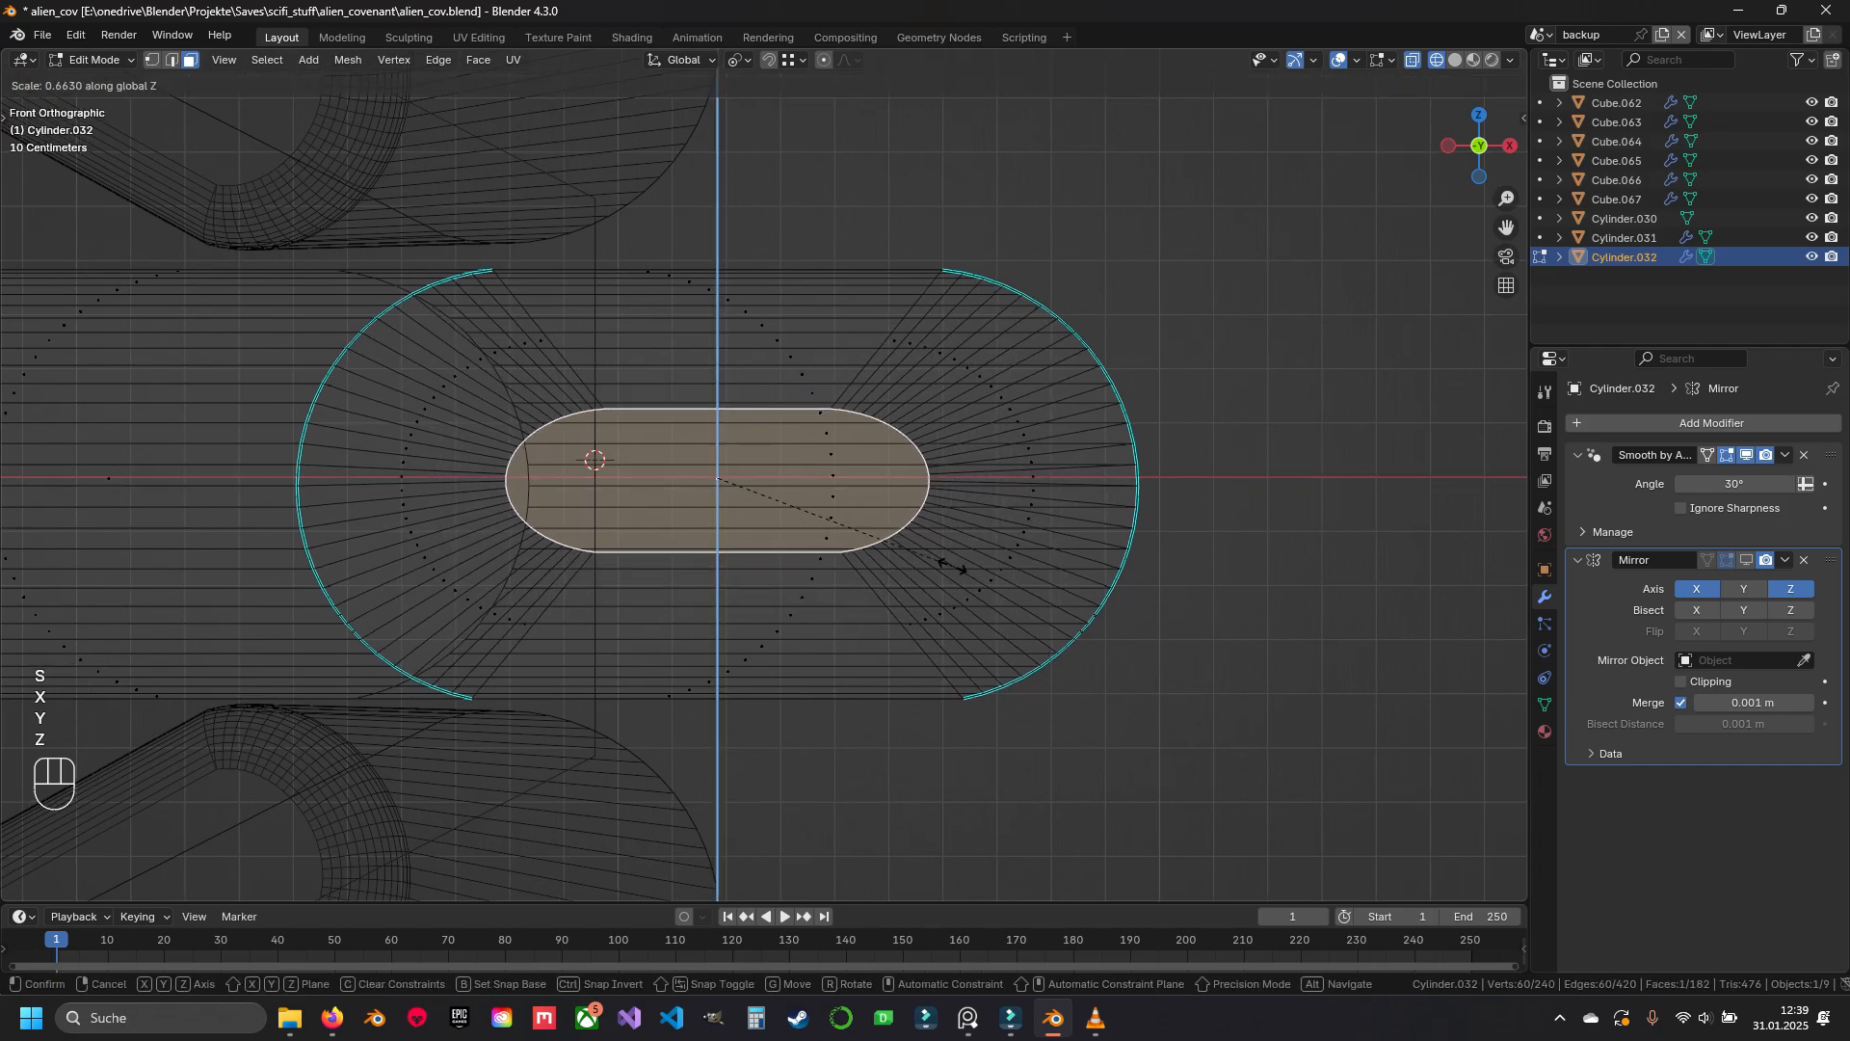
left_click(942, 562)
key("z")
Move the flattened -Y end face in the -Y direction to lengthen the taper slightly
mouse_move(941, 562)
middle_mouse_down()
mouse_move(781, 609)
mouse_move(711, 682)
mouse_move(743, 675)
middle_mouse_up()
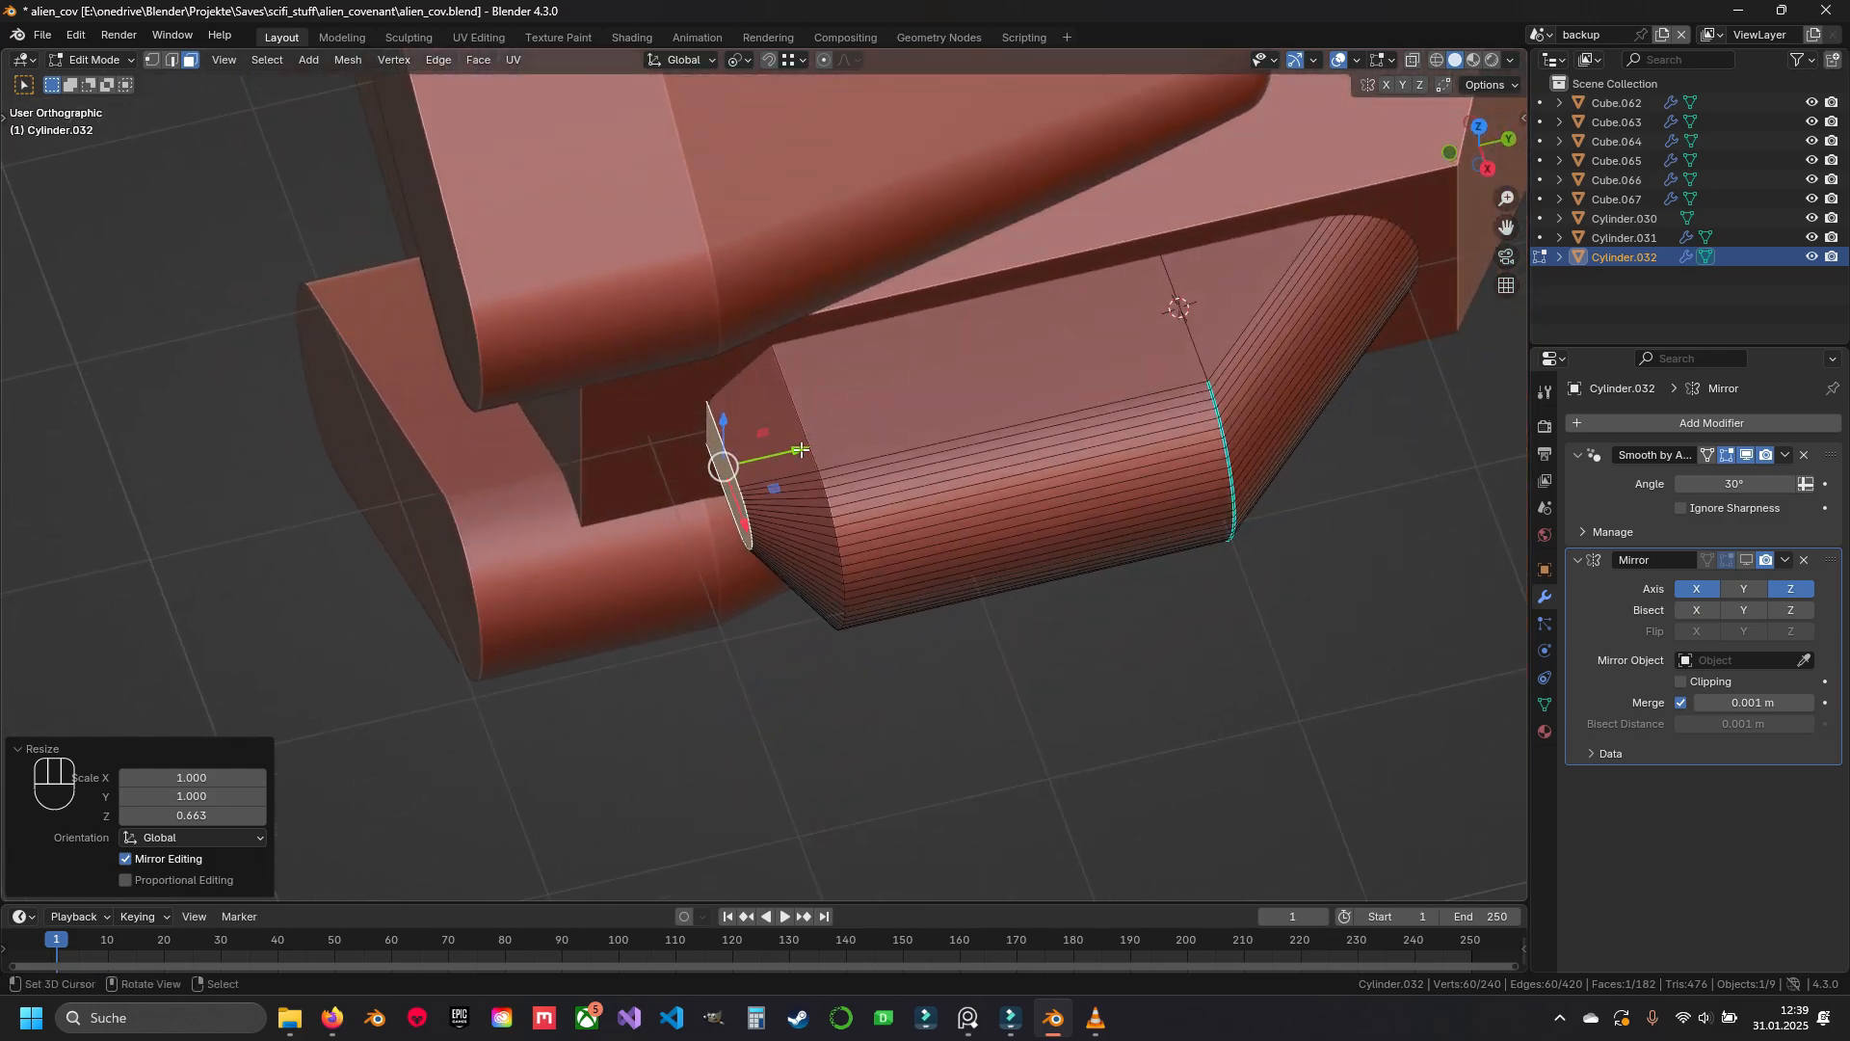
key("g")
key("y")
left_click(735, 469)
Select the edge loop at the -Y bend without its two flat edges and mark the curved edges sharp
left_click(816, 422, "alt")
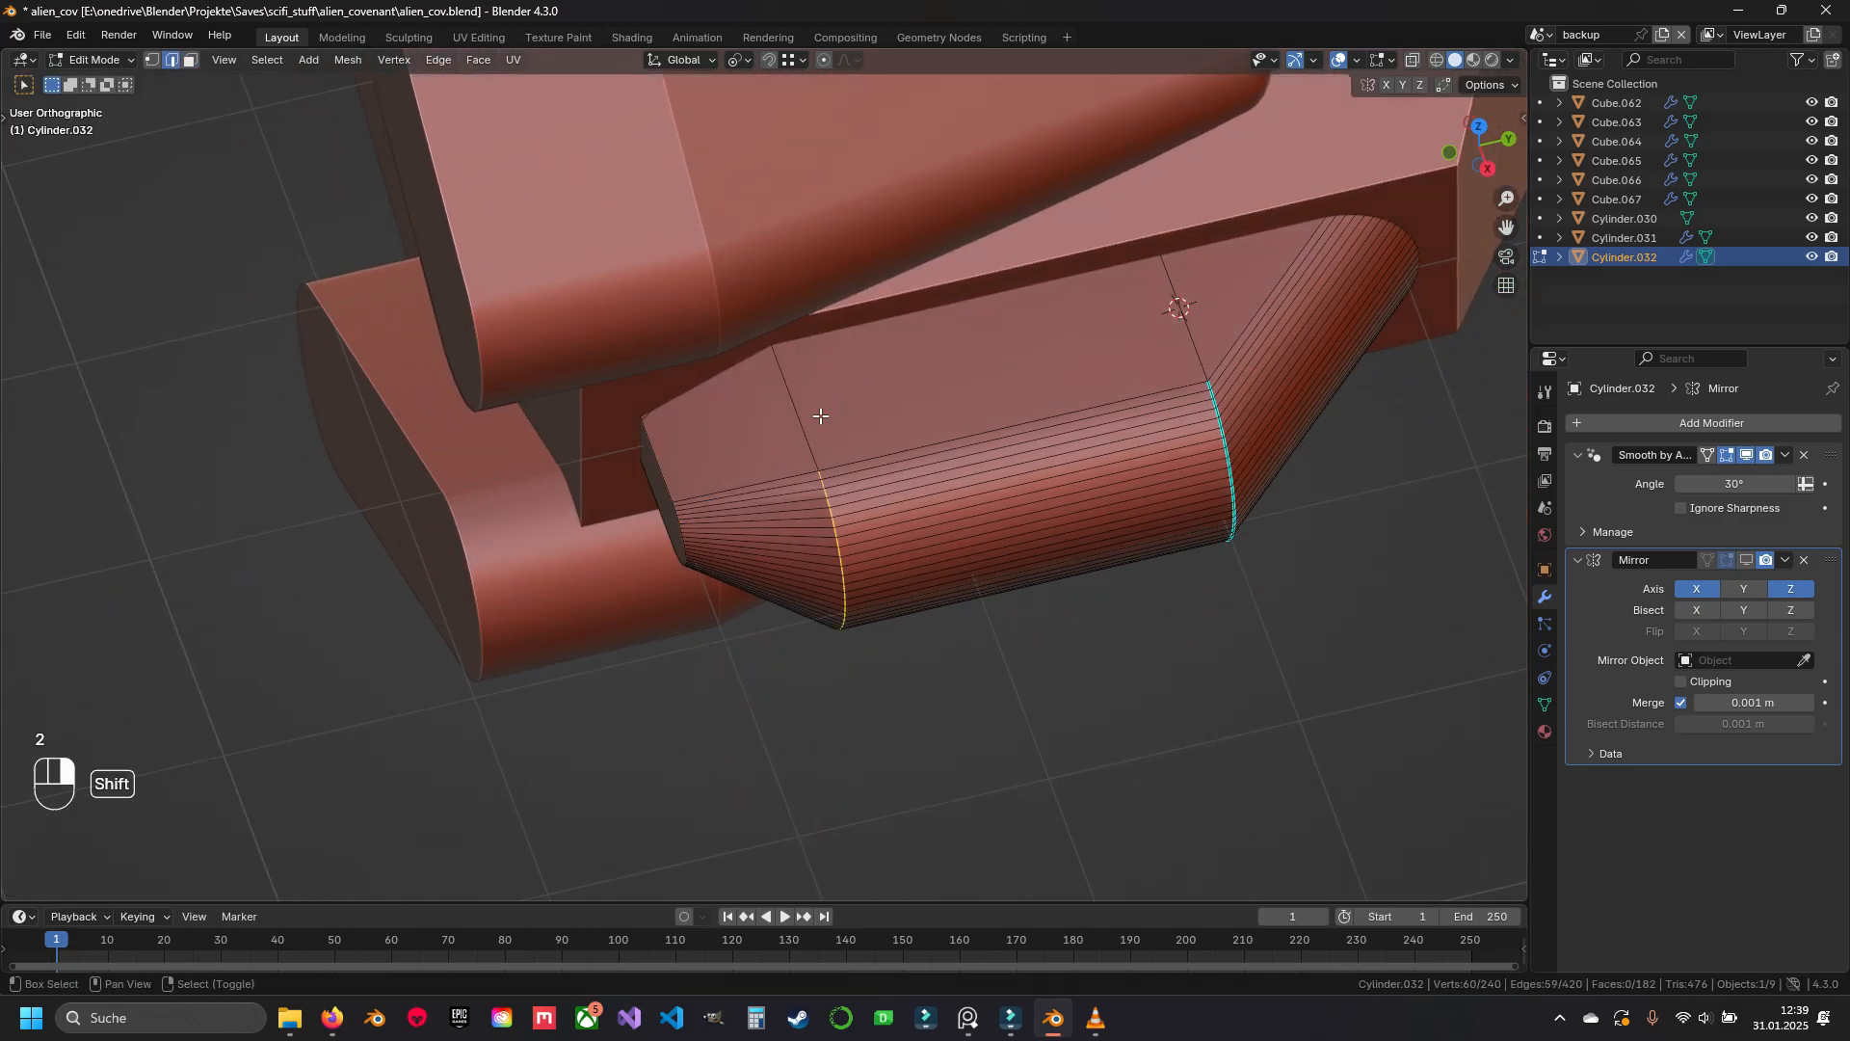
middle_click_drag(820, 415, 789, 549)
key("ctrl+e")
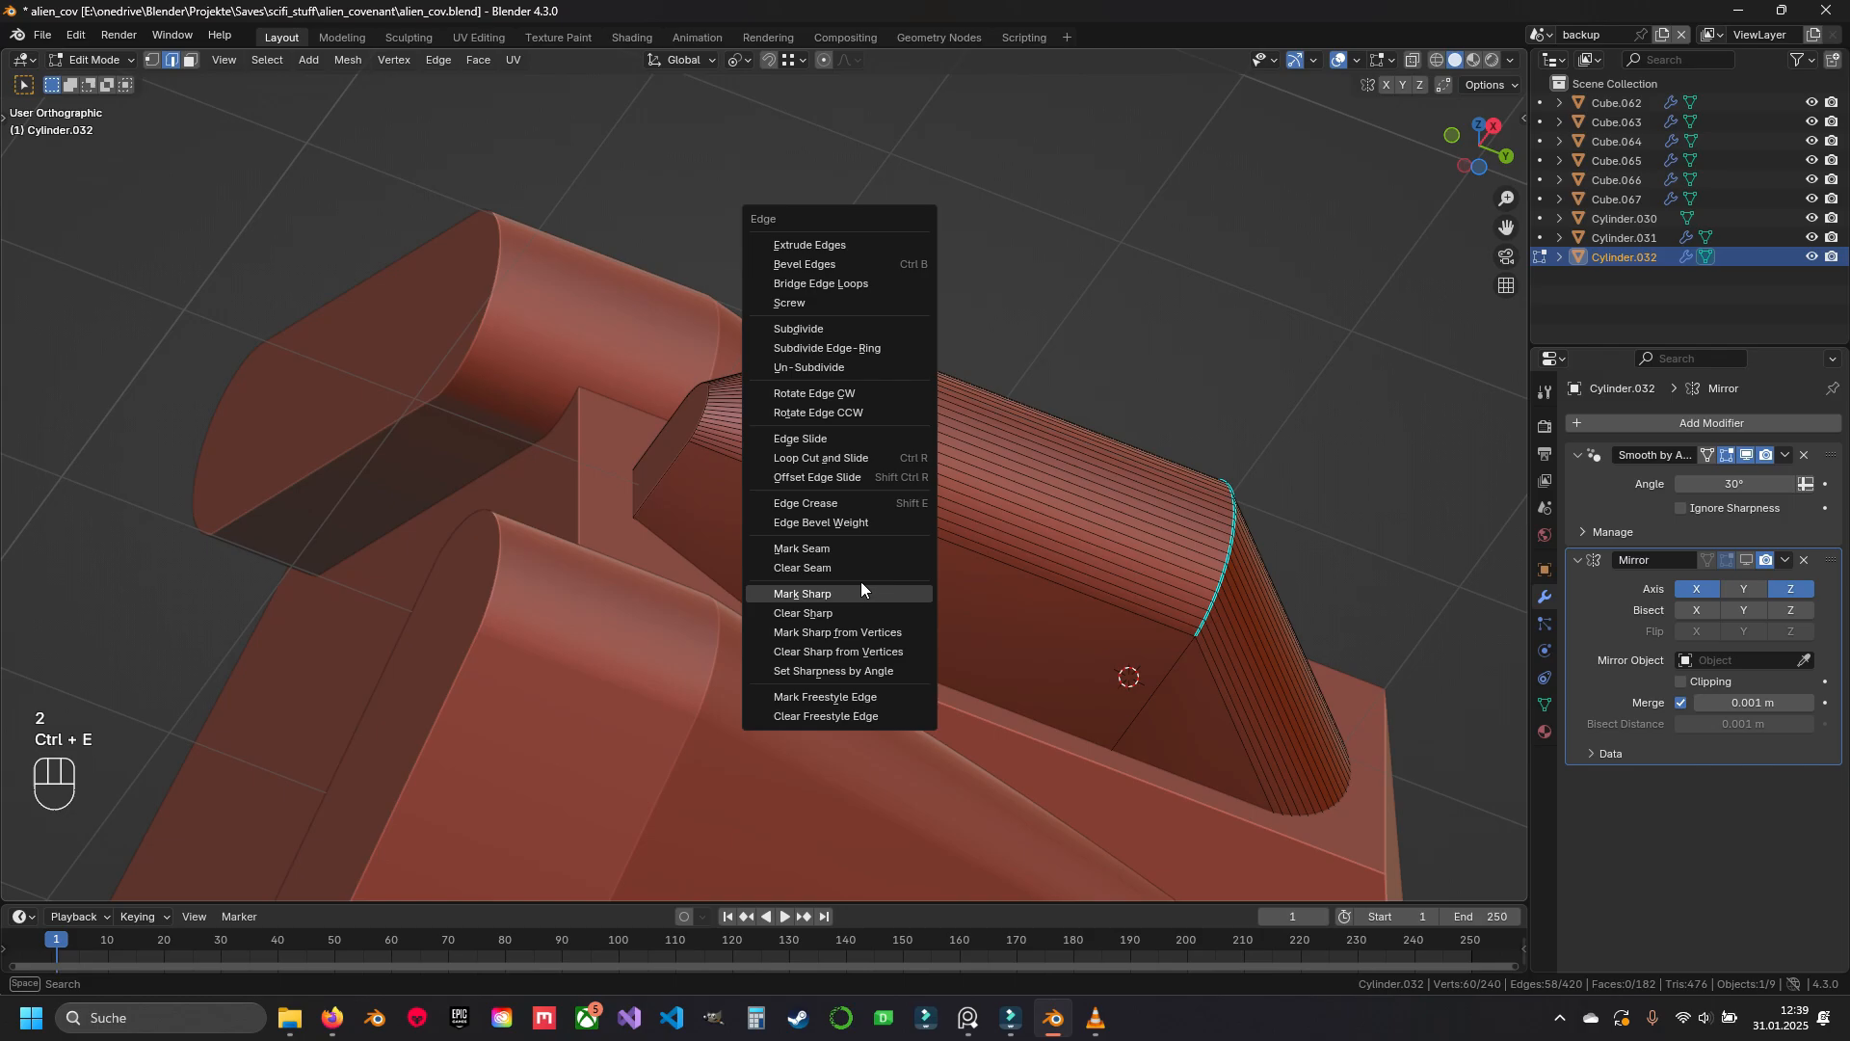
left_click(860, 593)
Select the entire linked block and move it along the hull in the -Y direction, then leave editing and deselect everything
left_click(864, 497)
key("ctrl+l")
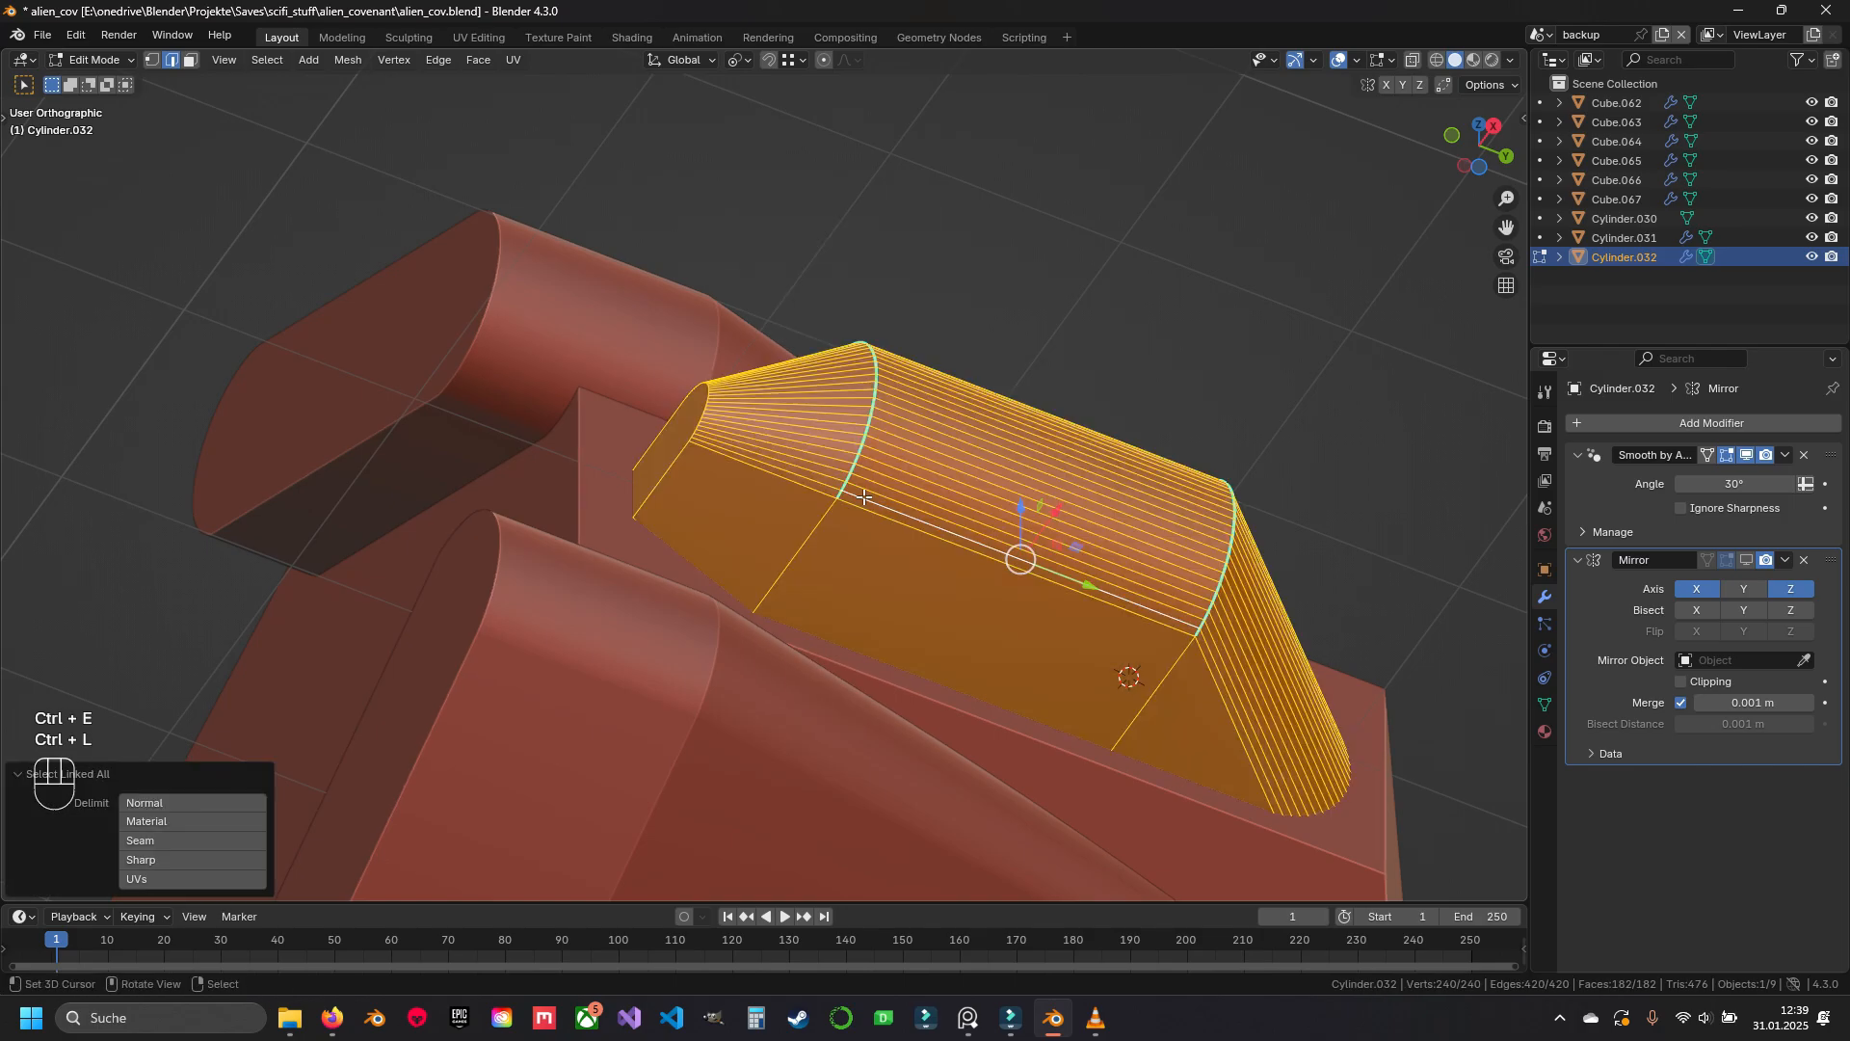
left_click_drag(1082, 581, 884, 530)
middle_click_drag(885, 530, 938, 648)
key("Tab")
scroll(830, 663, "down", 8)
key("a")
middle_click_drag(982, 661, 662, 766)
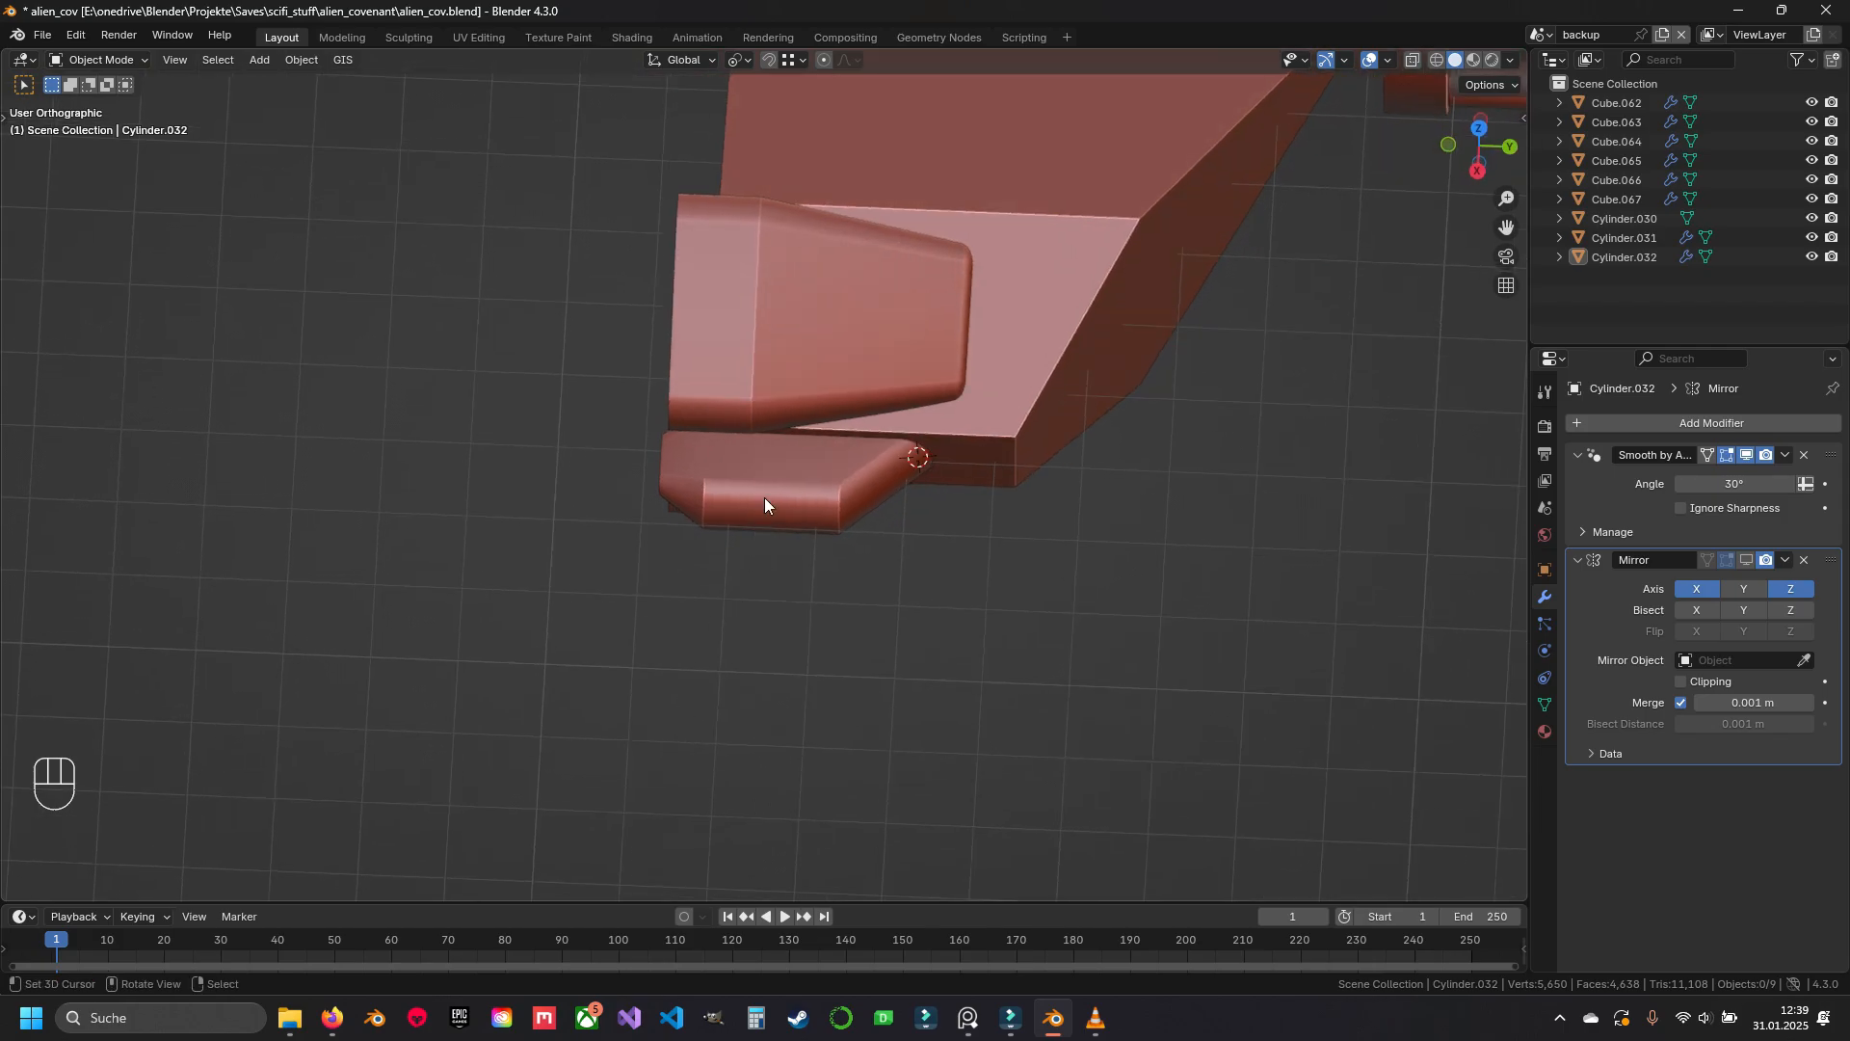
Box-select the block's -Y bend edge loop in wireframe top view and move it in the +Y direction to lengthen the taper
left_click(765, 497)
key("Tab")
key("KP_7")
key("z")
left_click_drag(467, 600, 1012, 644)
key("z")
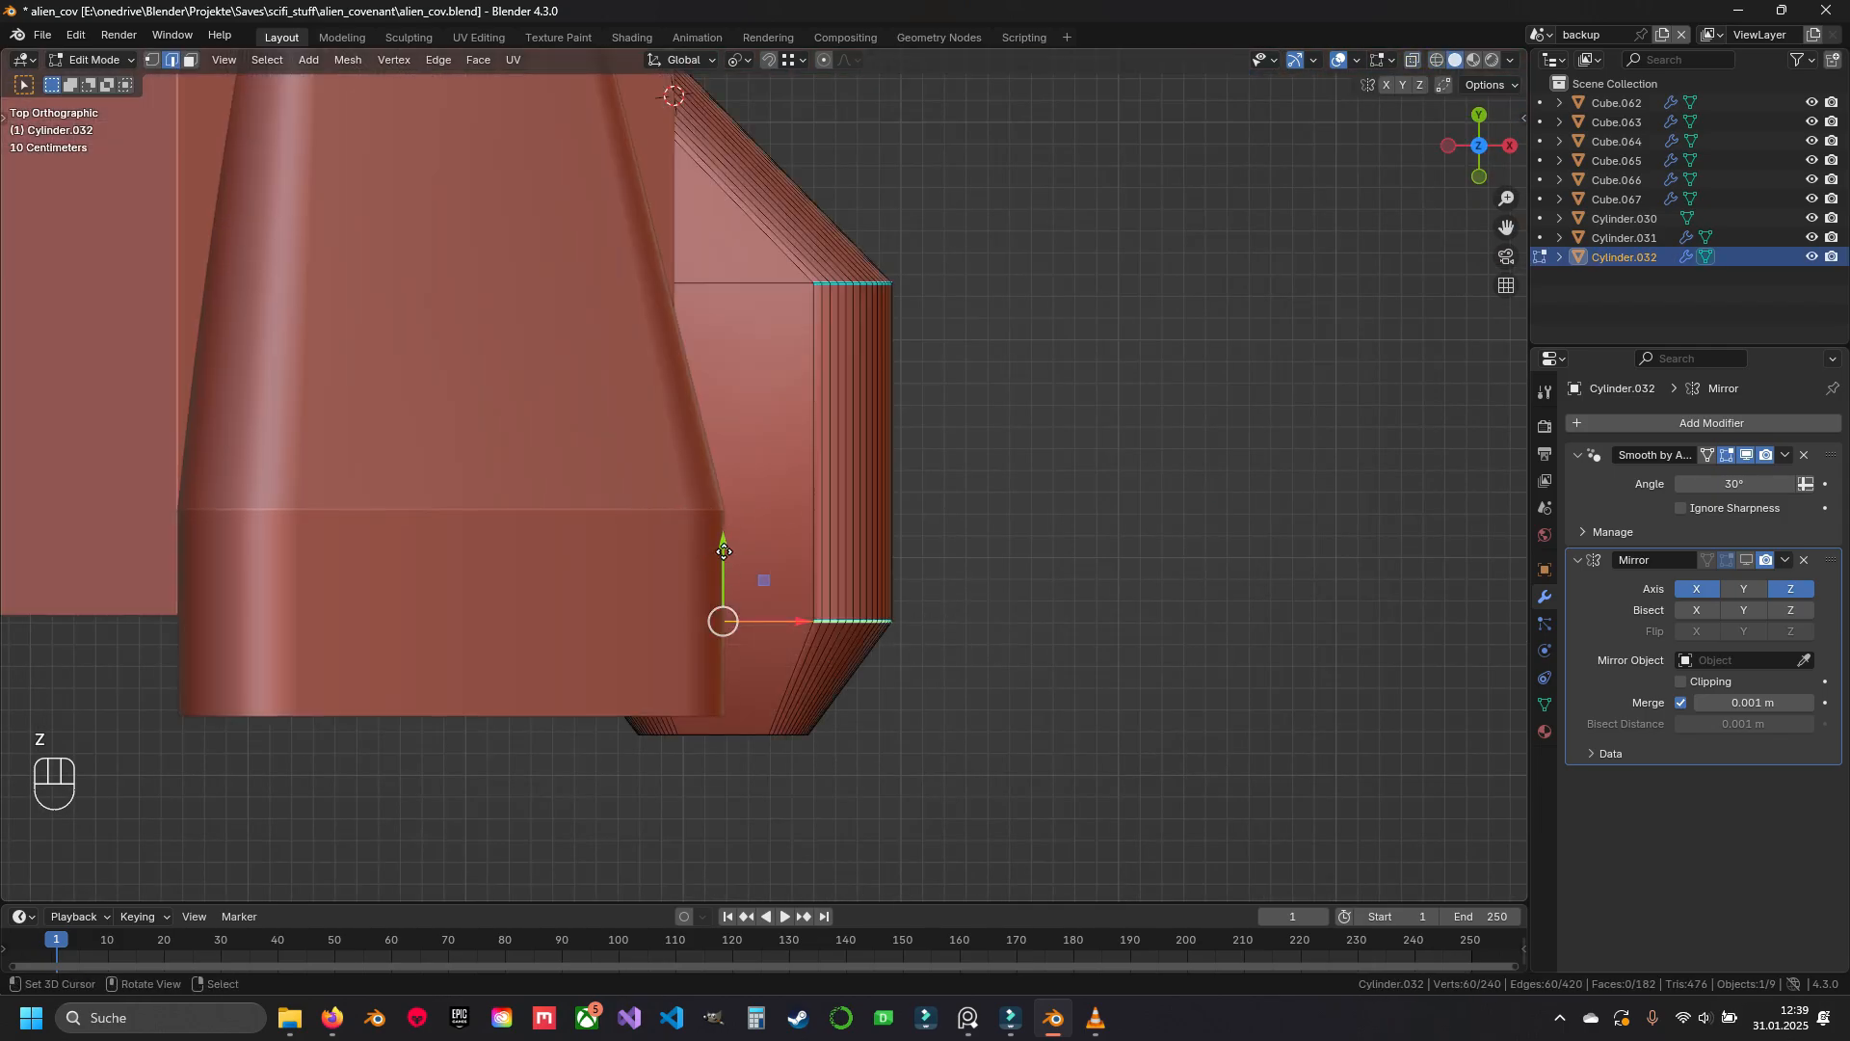
left_click_drag(723, 551, 745, 472)
scroll(735, 495, "down", 3)
middle_click_drag(735, 495, 768, 536)
key("Tab")
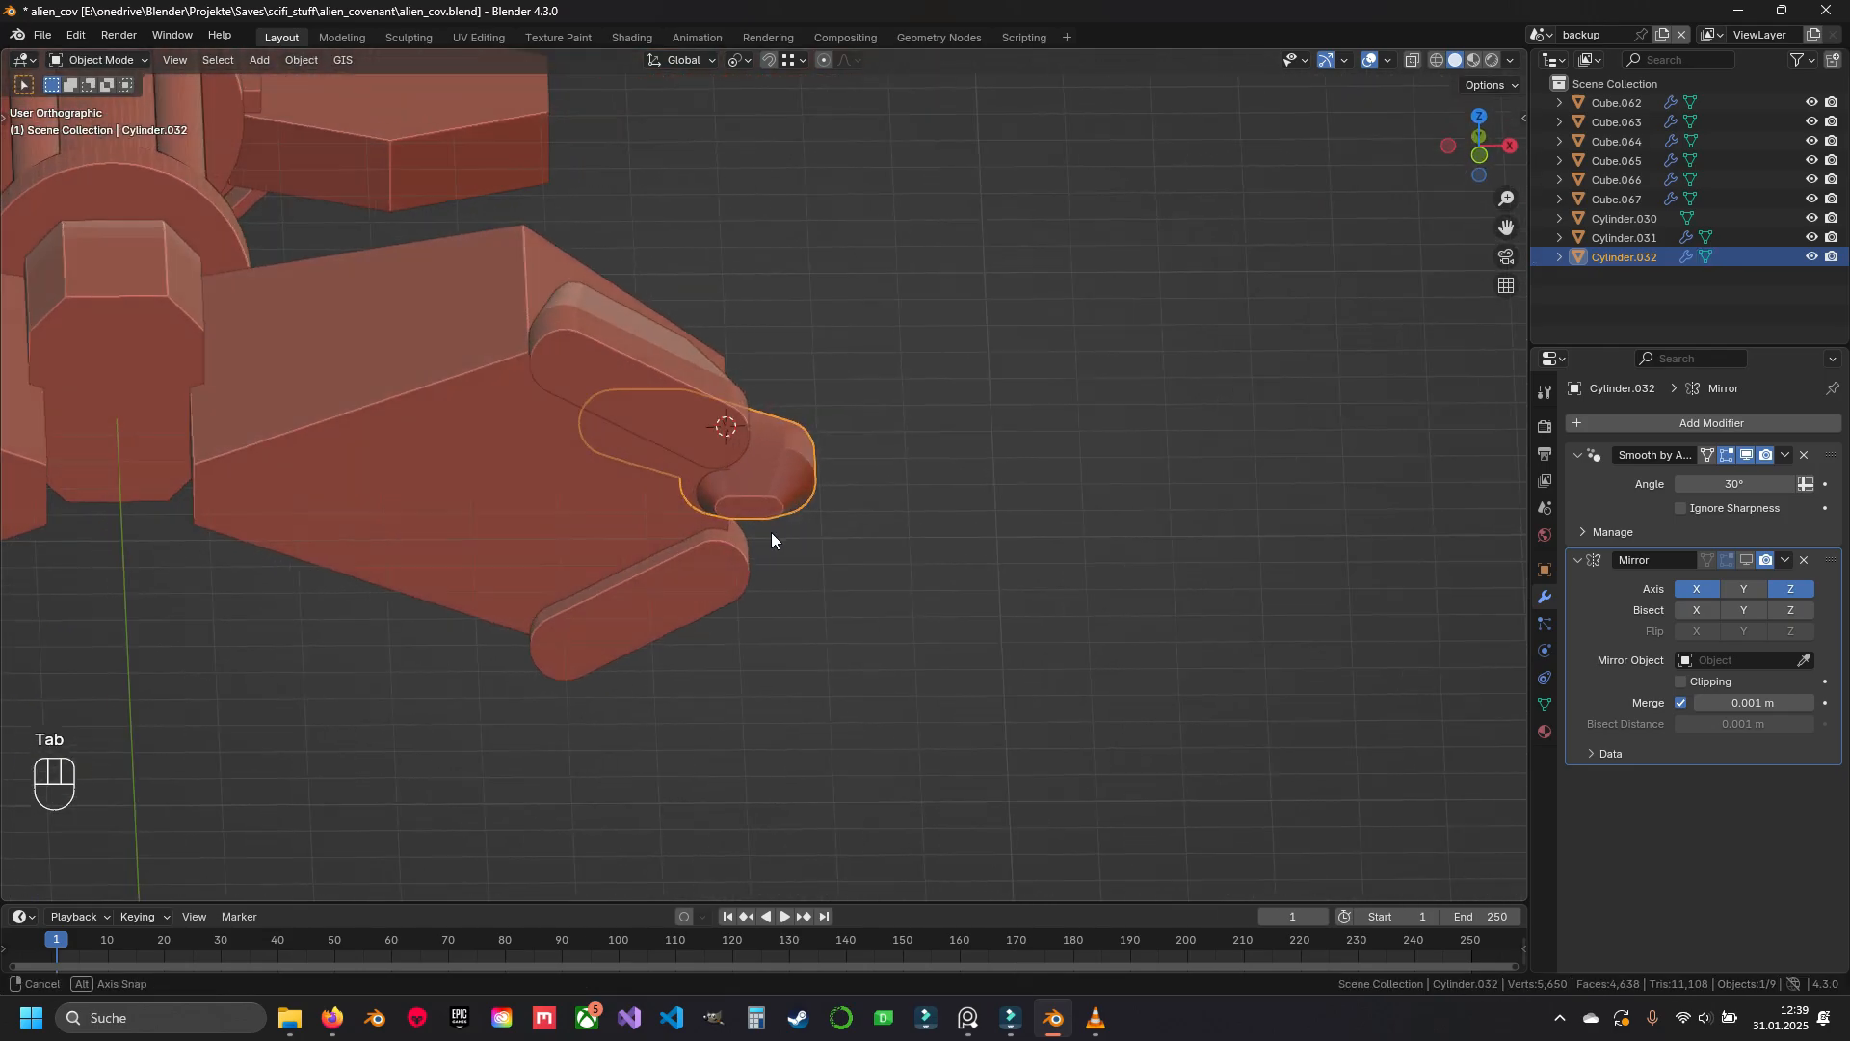
Select the small end face of the block's -Y taper in face mode
scroll(773, 540, "up", 6)
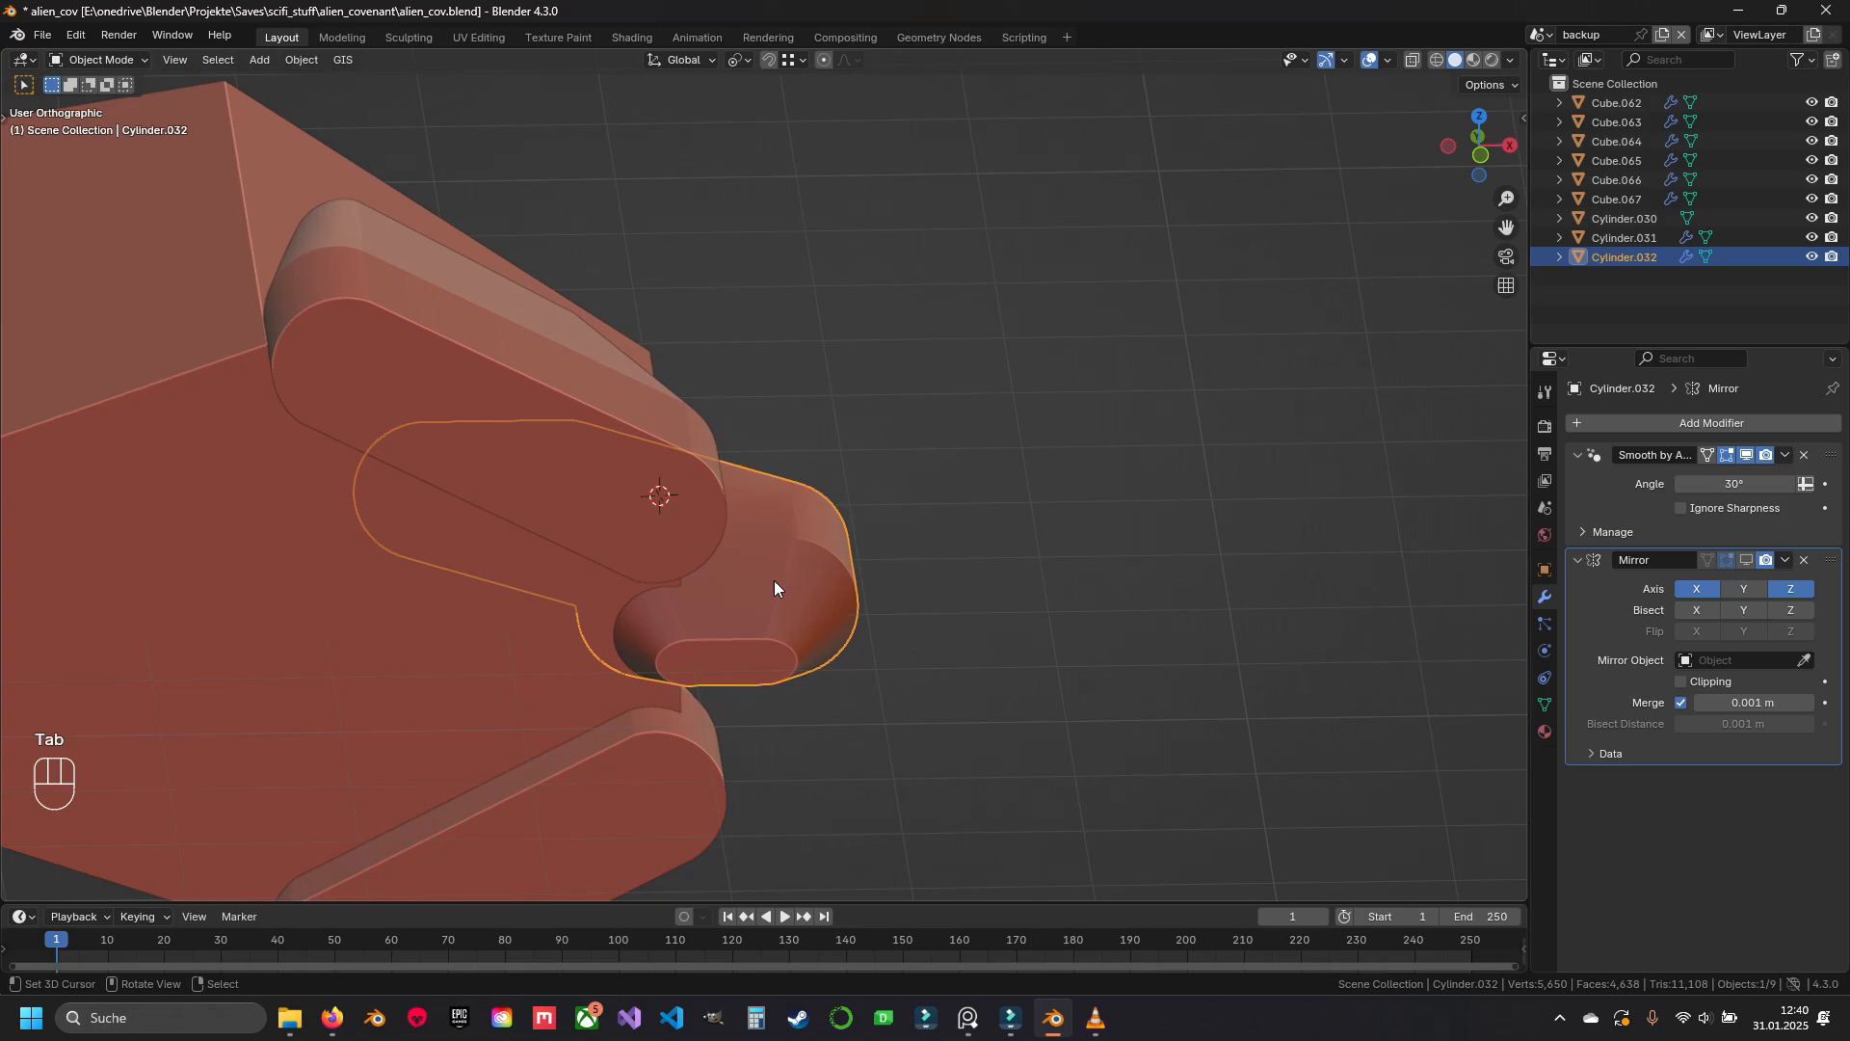
key("Tab")
key("3")
left_click(582, 558)
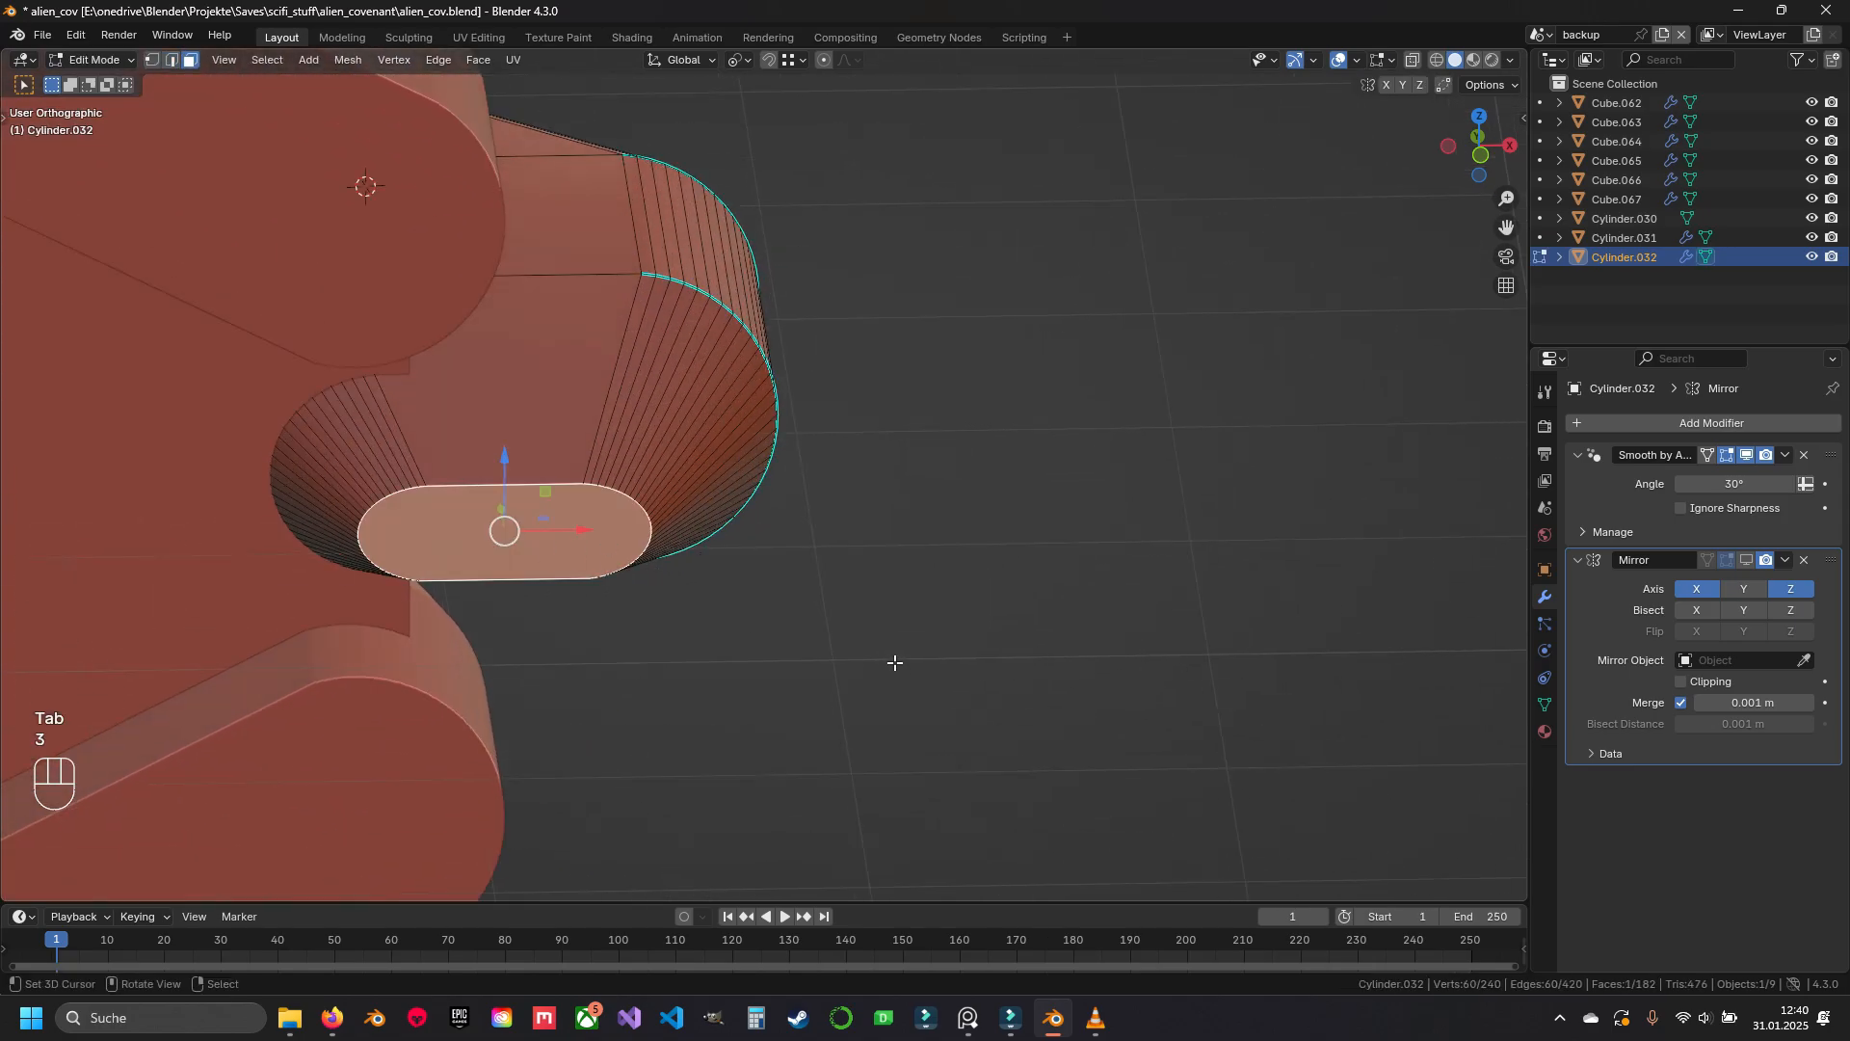
key("s")
key("shift+x")
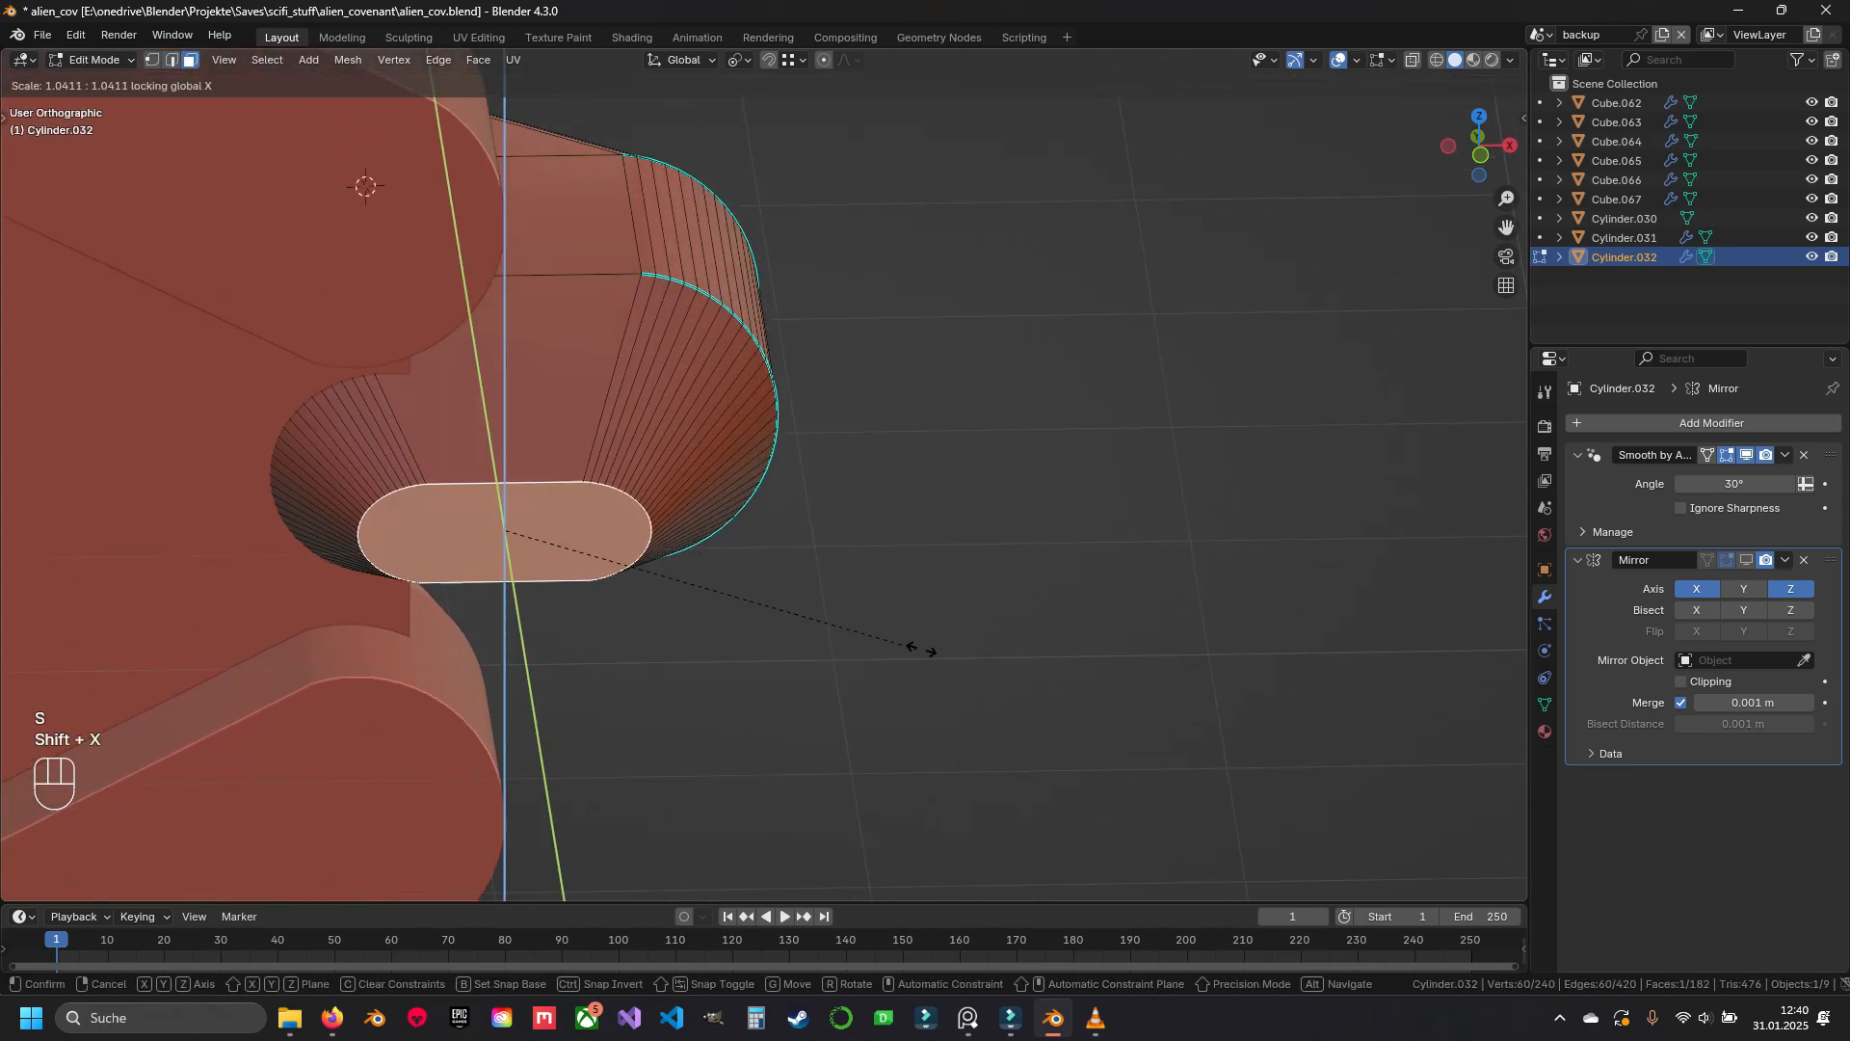
key("Escape")
Scale the block's -Y end face up by about 1.28 in X and Z only, leave editing, save the file and deselect everything
key("s")
key("shift+y")
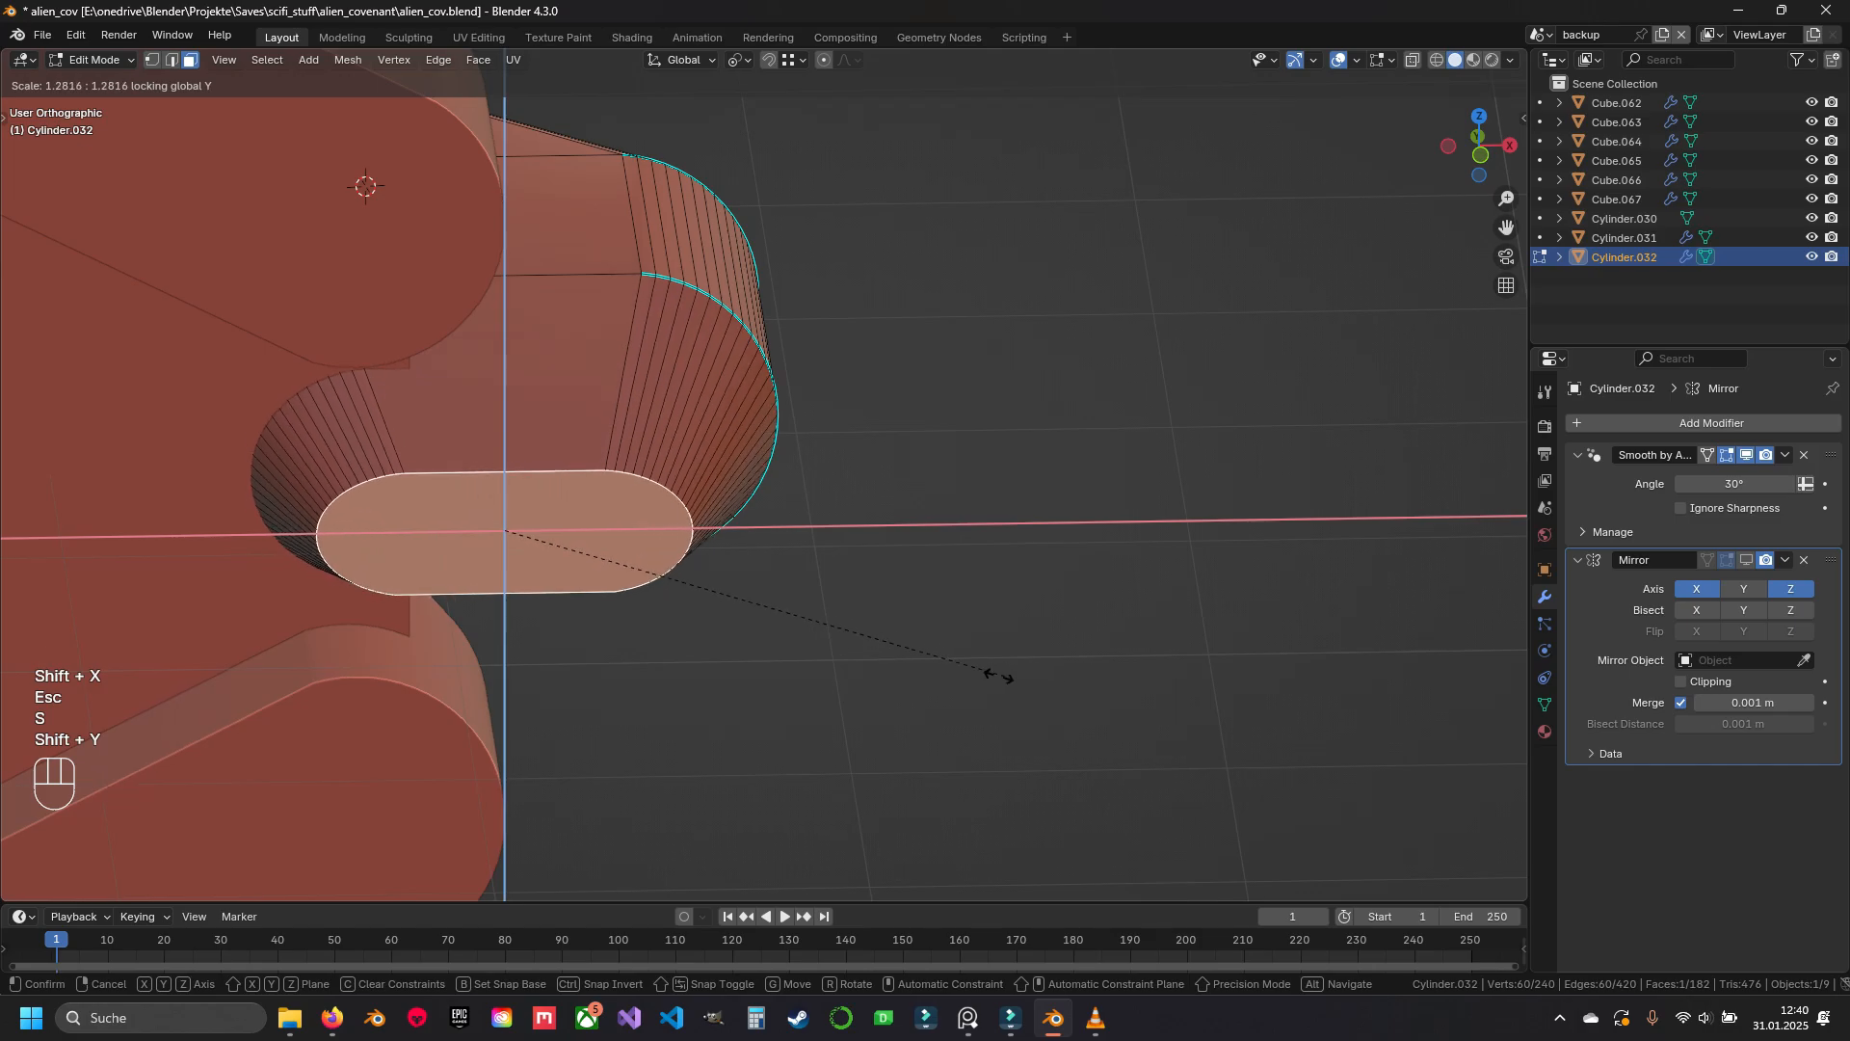
left_click(1003, 671)
middle_click_drag(1008, 669, 822, 640)
key("Tab")
key("ctrl+s")
key("a")
scroll(830, 575, "up", 5)
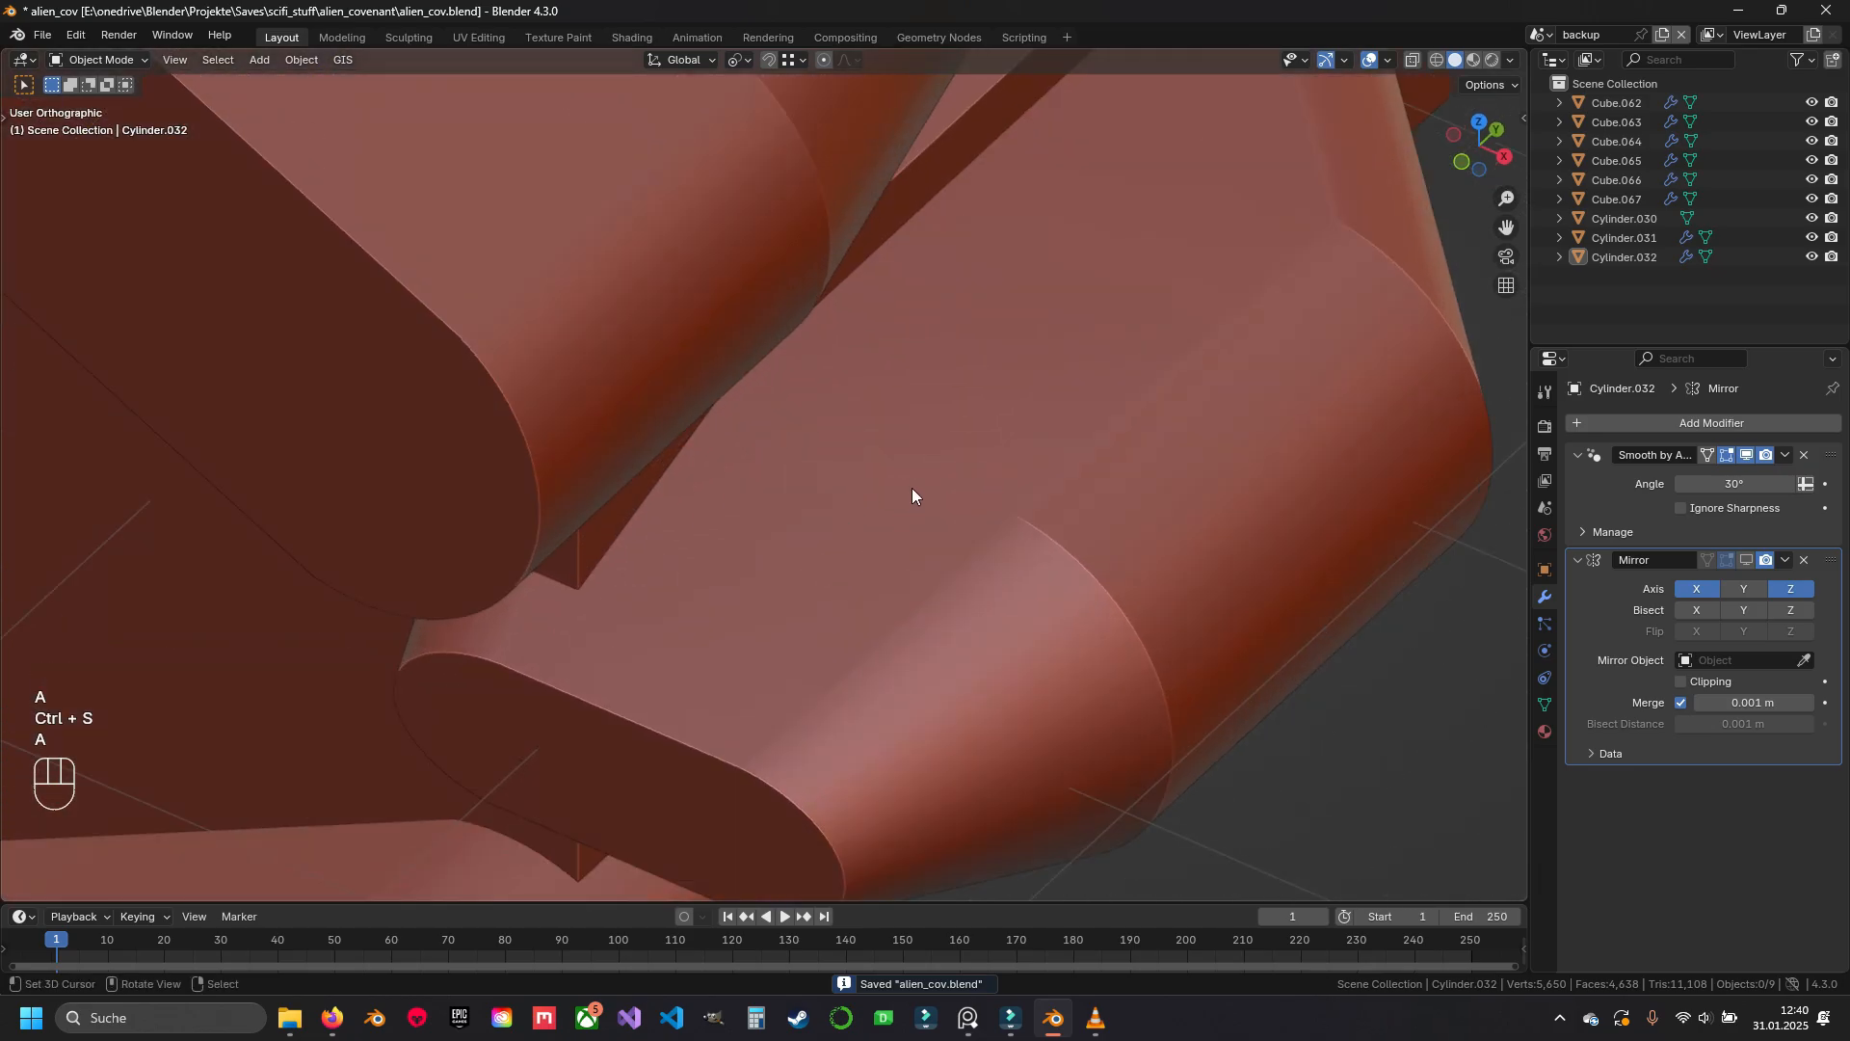
Mark the flat edges of the side block's -Y bend sharp as well, leave editing and save the file
key("Tab")
key("2")
middle_click_drag(938, 488, 901, 831)
left_click(901, 831, "shift")
key("ctrl+e")
left_click(1003, 714)
key("Tab")
middle_click_drag(1003, 714, 759, 467)
scroll(940, 686, "down", 5)
key("ctrl+s")
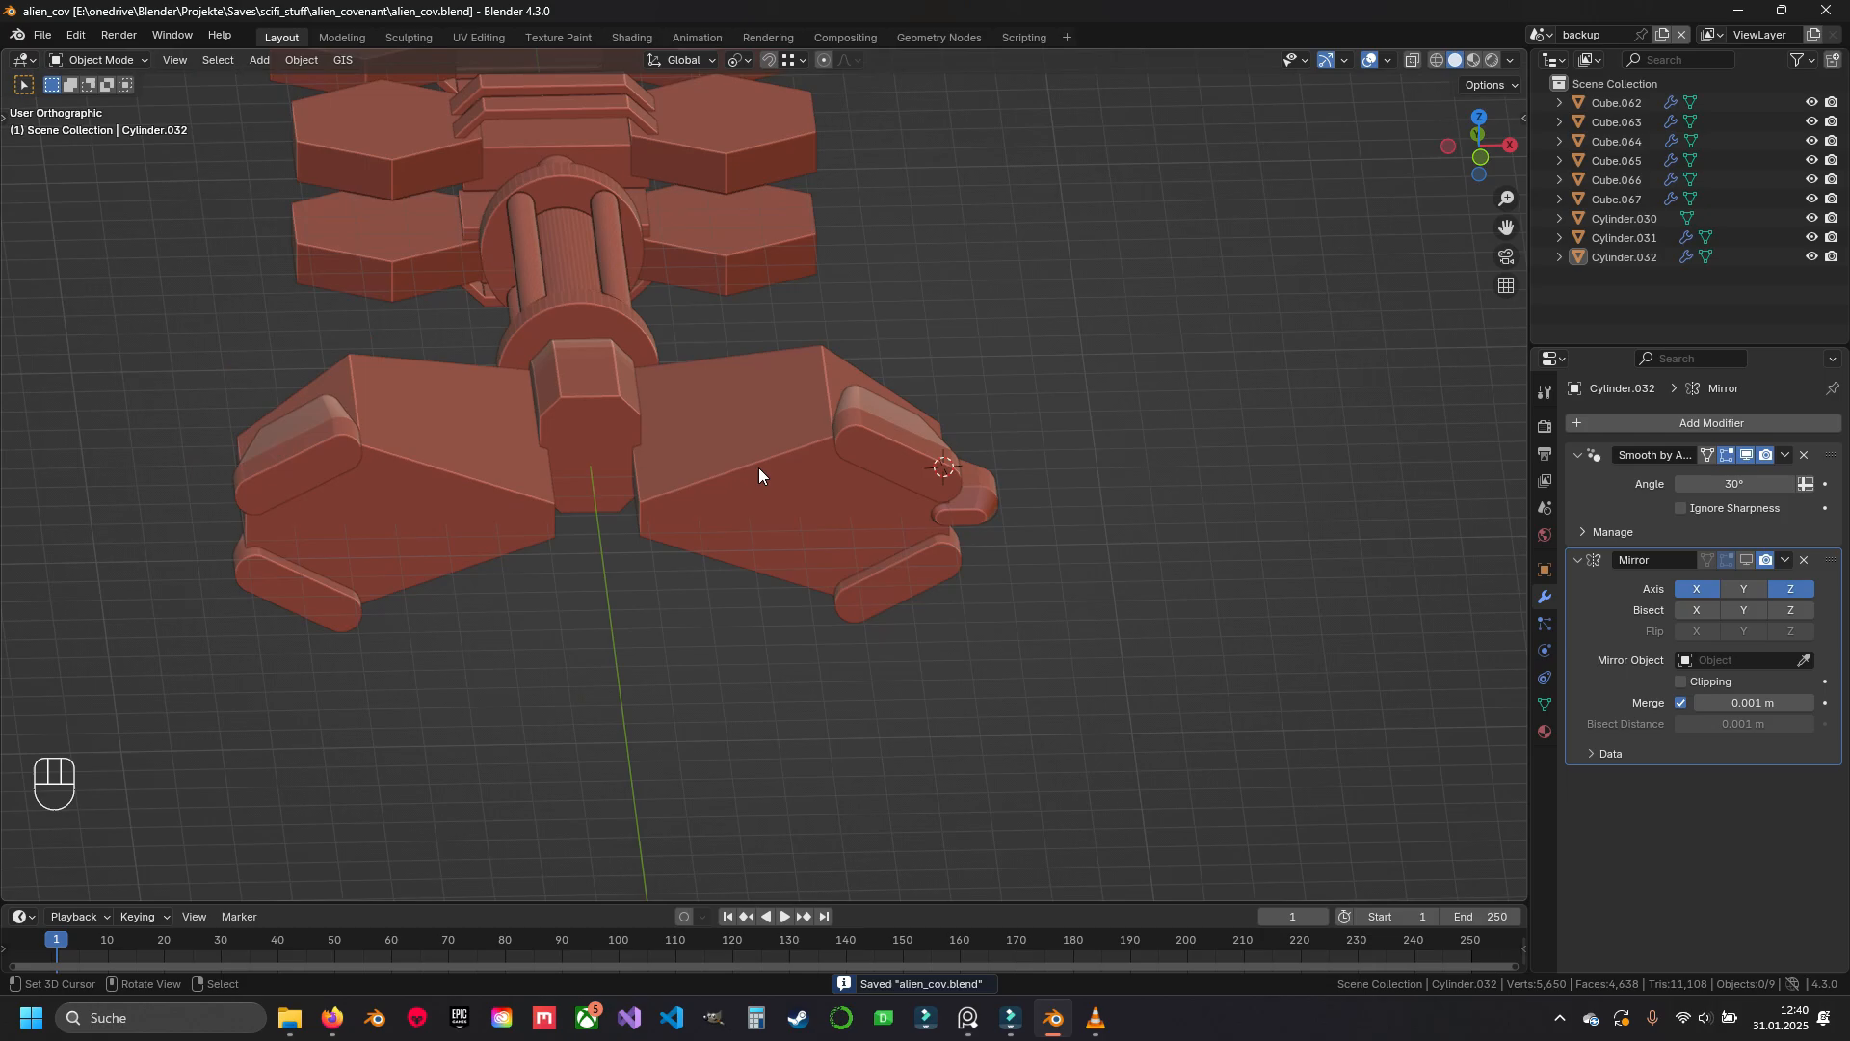
Box-select the outer vertices of the mirrored hull plate in wireframe front view, move them about -1.07 m along X and leave editing
left_click(751, 451)
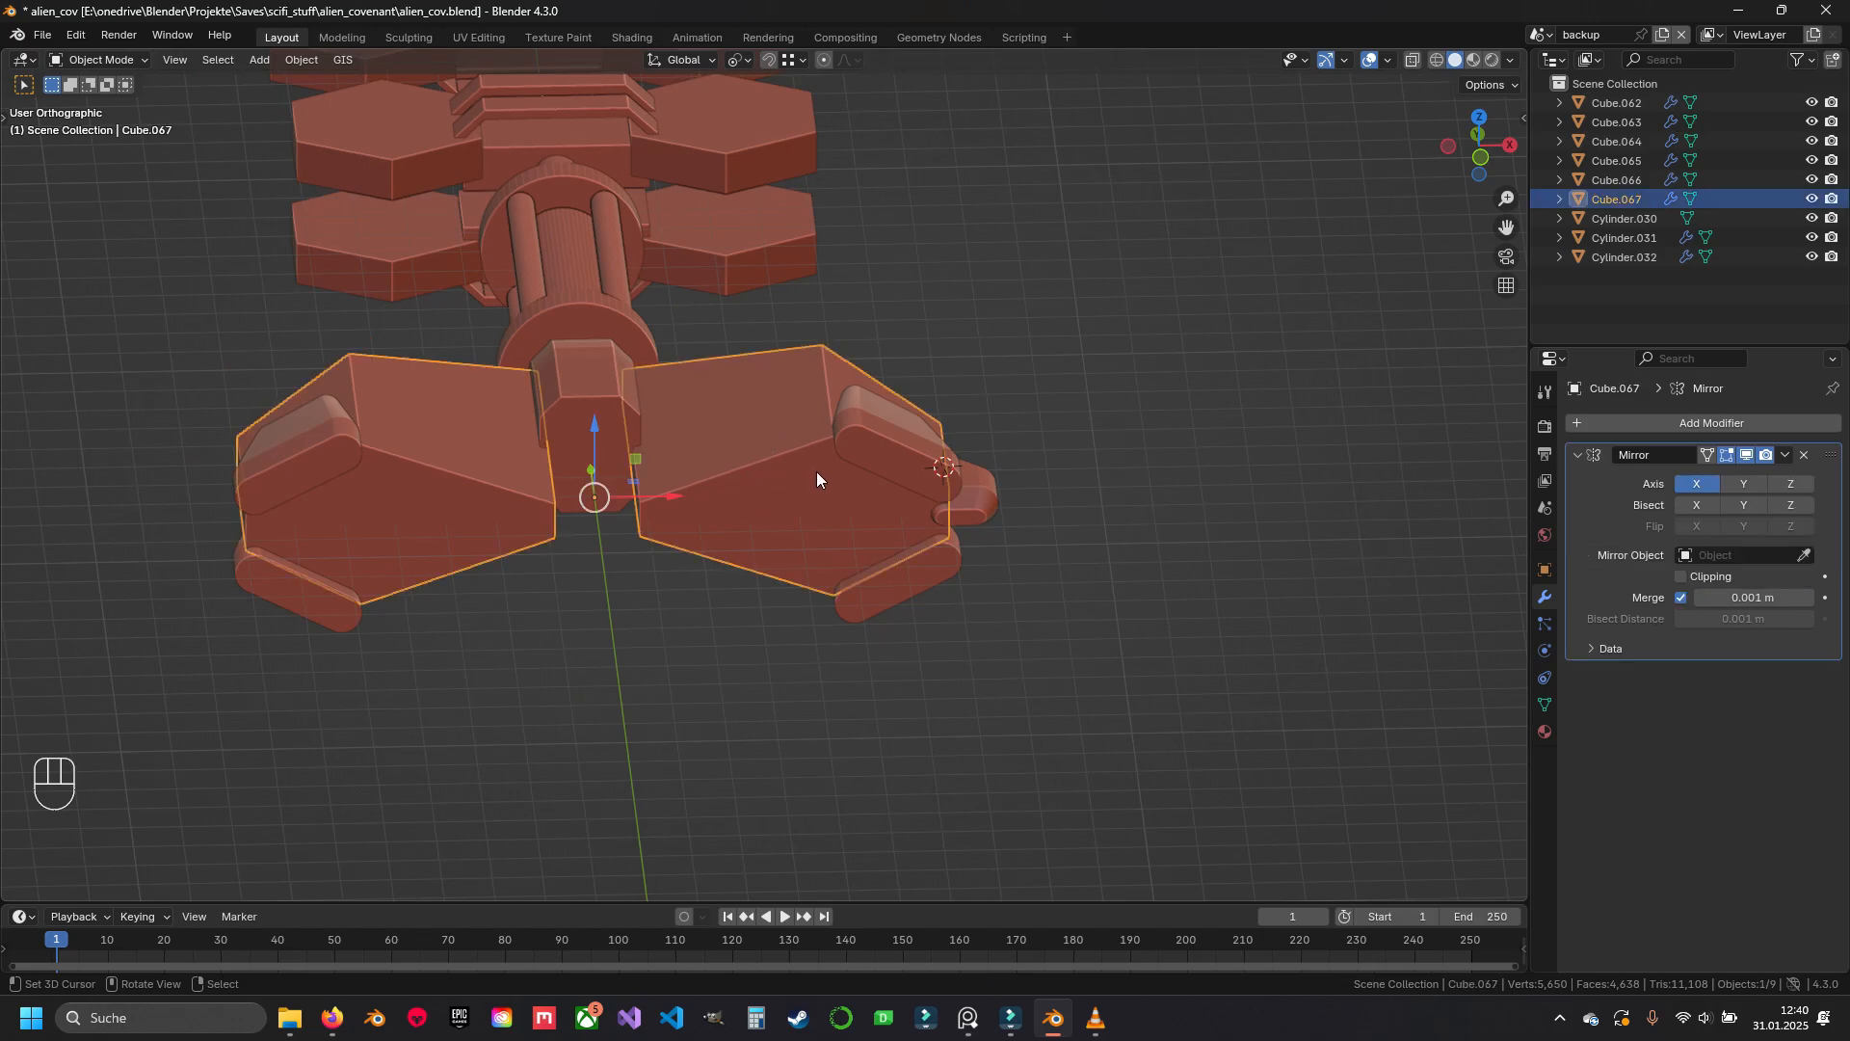
key("KP_1")
key("Tab")
key("z")
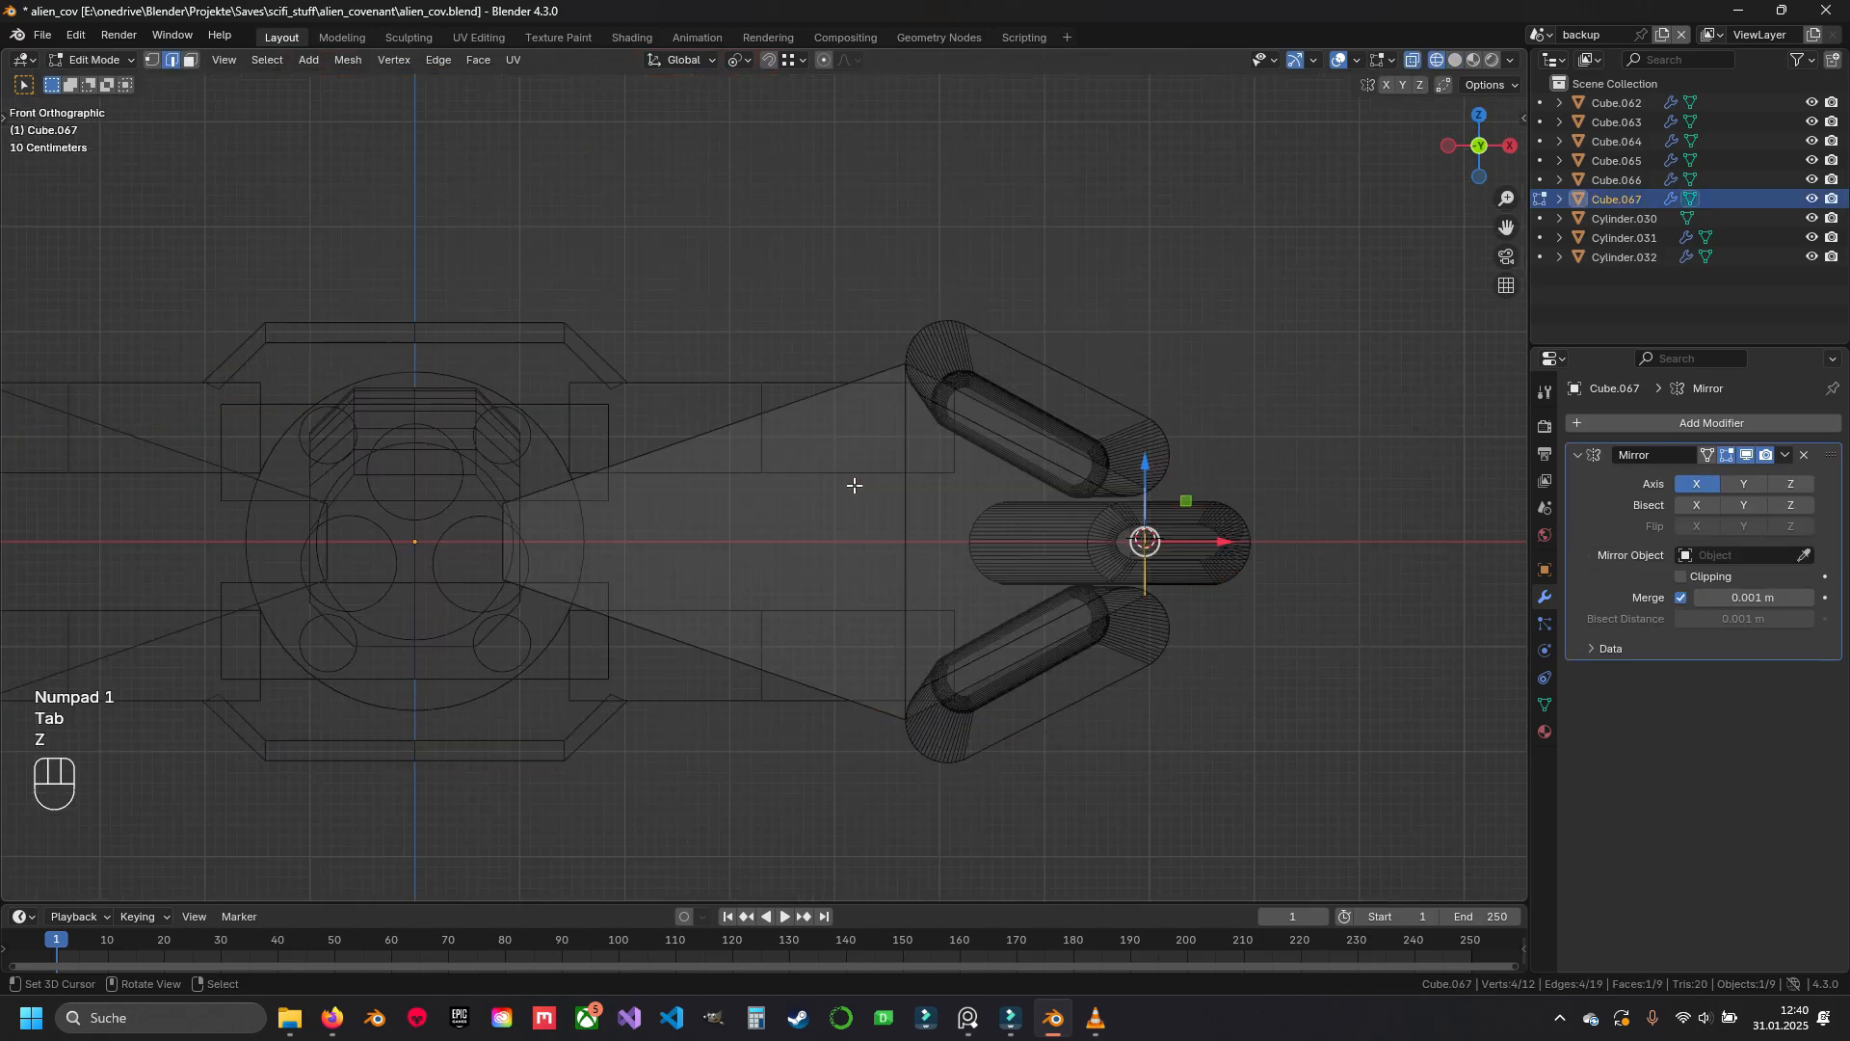
key("1")
left_click_drag(805, 258, 1191, 790)
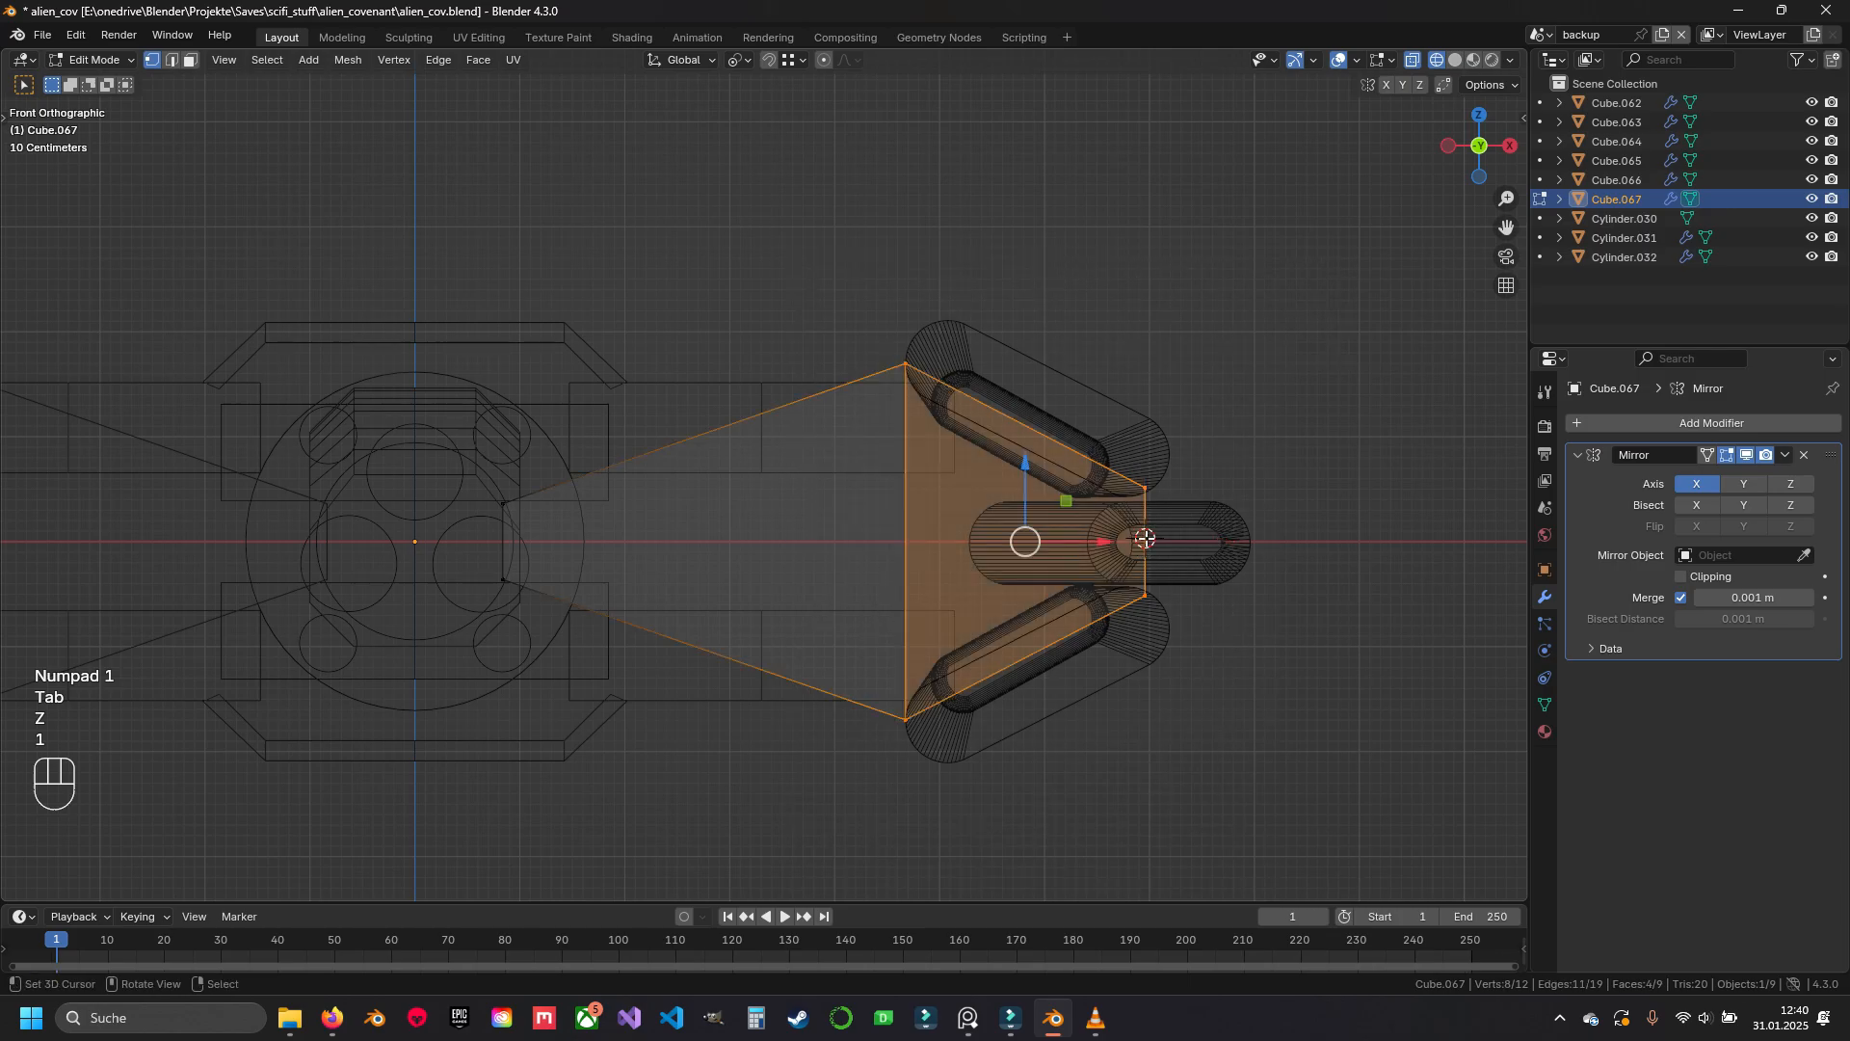
left_click_drag(1108, 540, 995, 541)
key("z")
key("Tab")
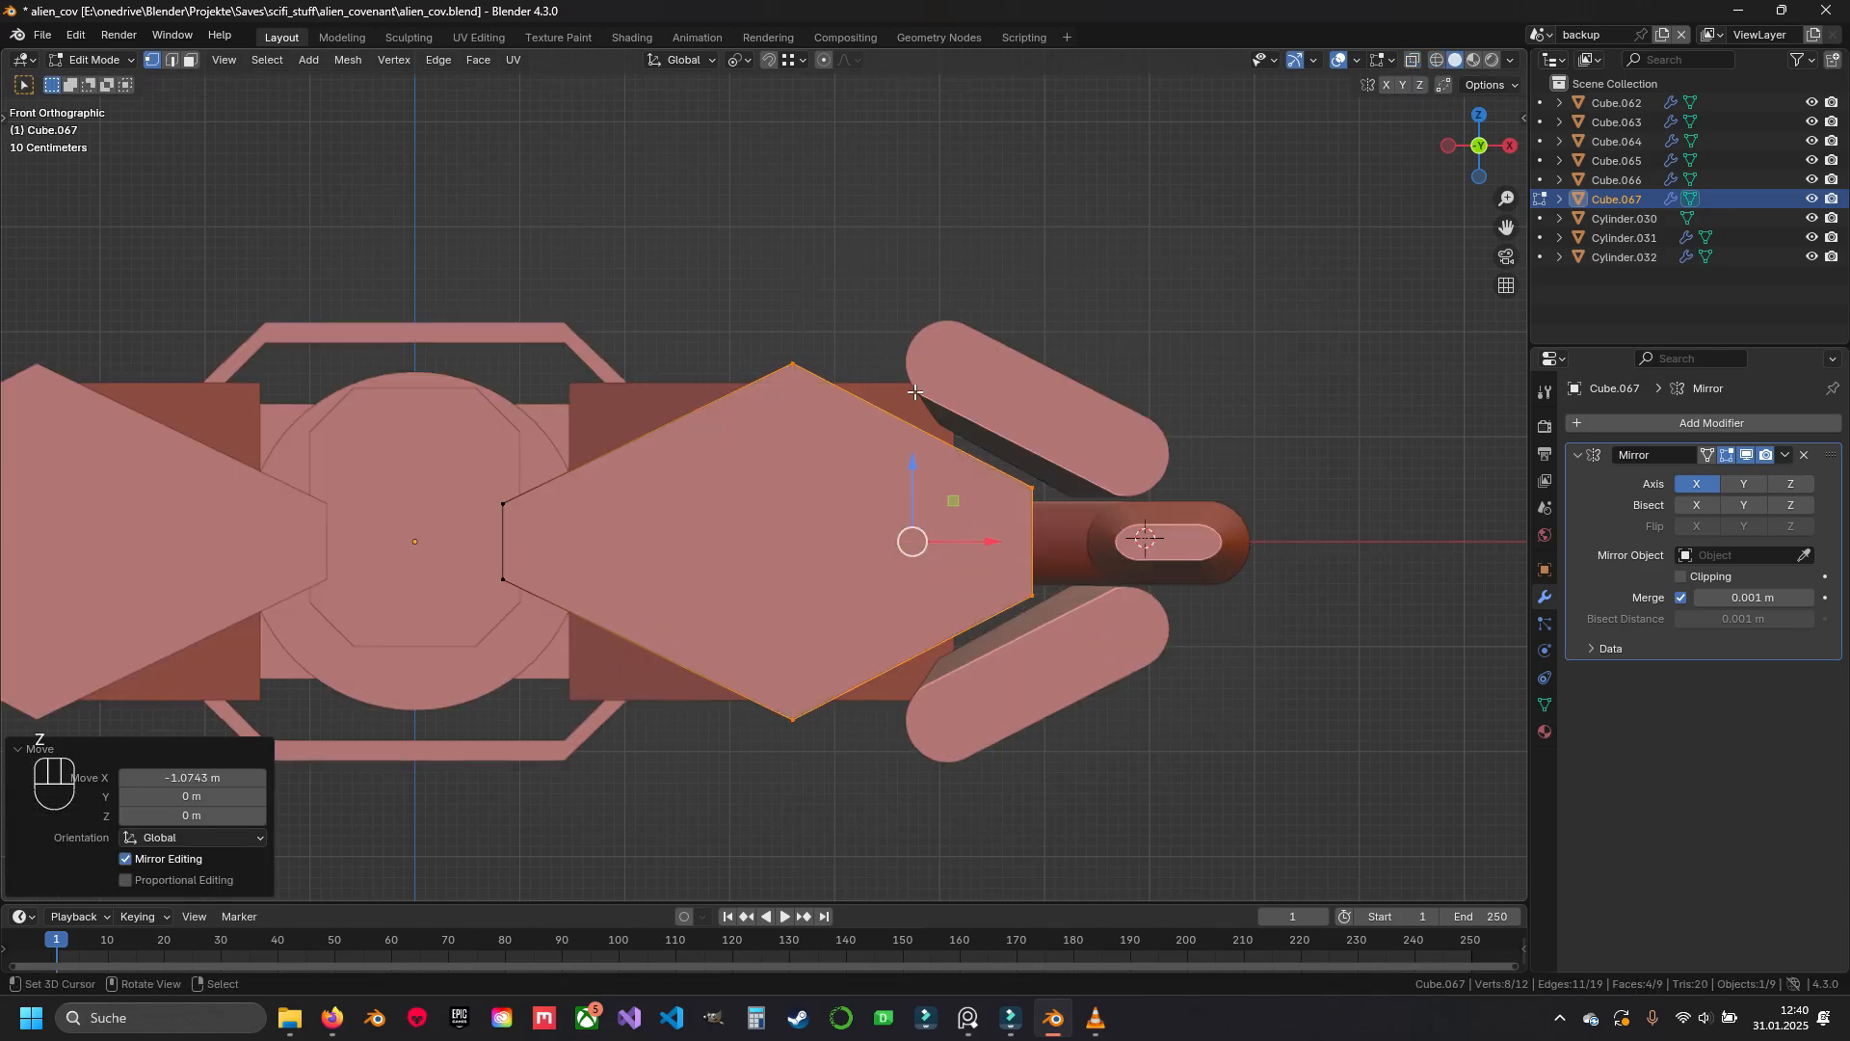
Edit the engine pod and the side block together, move all their geometry about -0.92 m along X and leave editing
left_click(1031, 428)
left_click(1147, 564, "shift")
key("Tab")
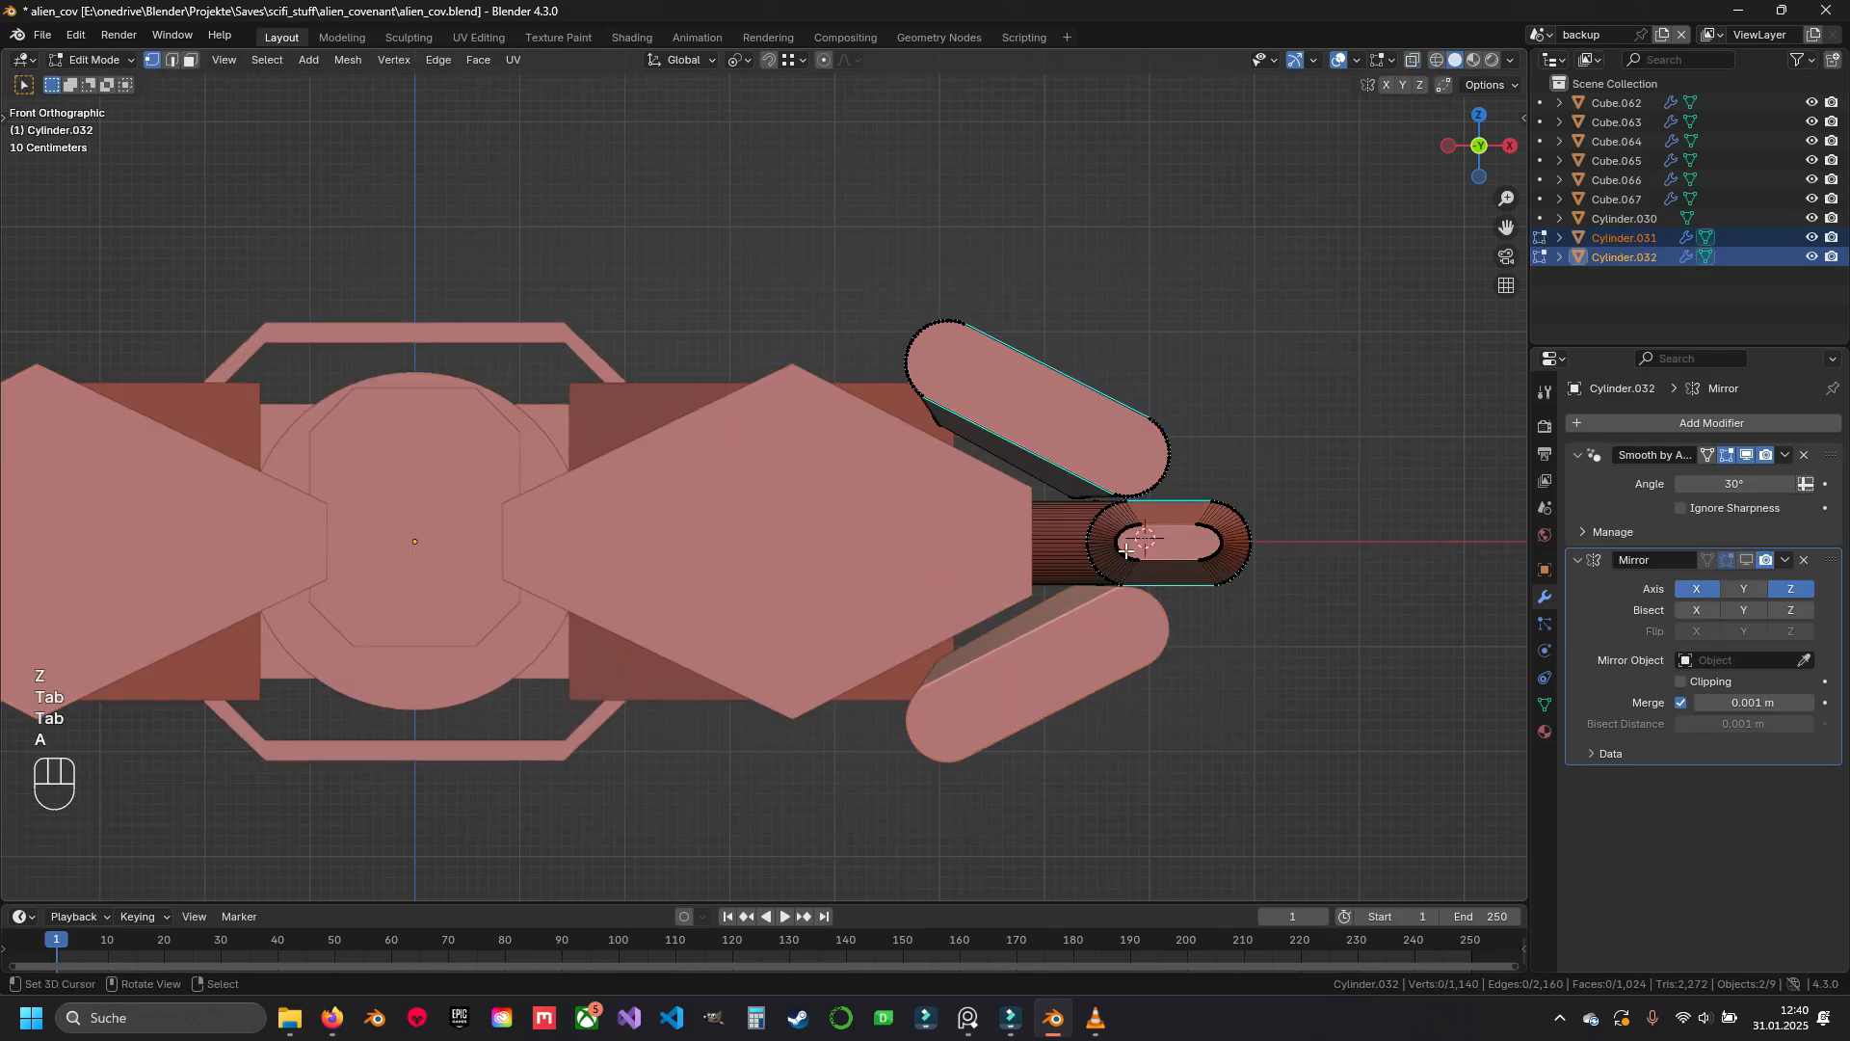
key("a")
key("z")
left_click_drag(1233, 542, 1138, 541)
key("z")
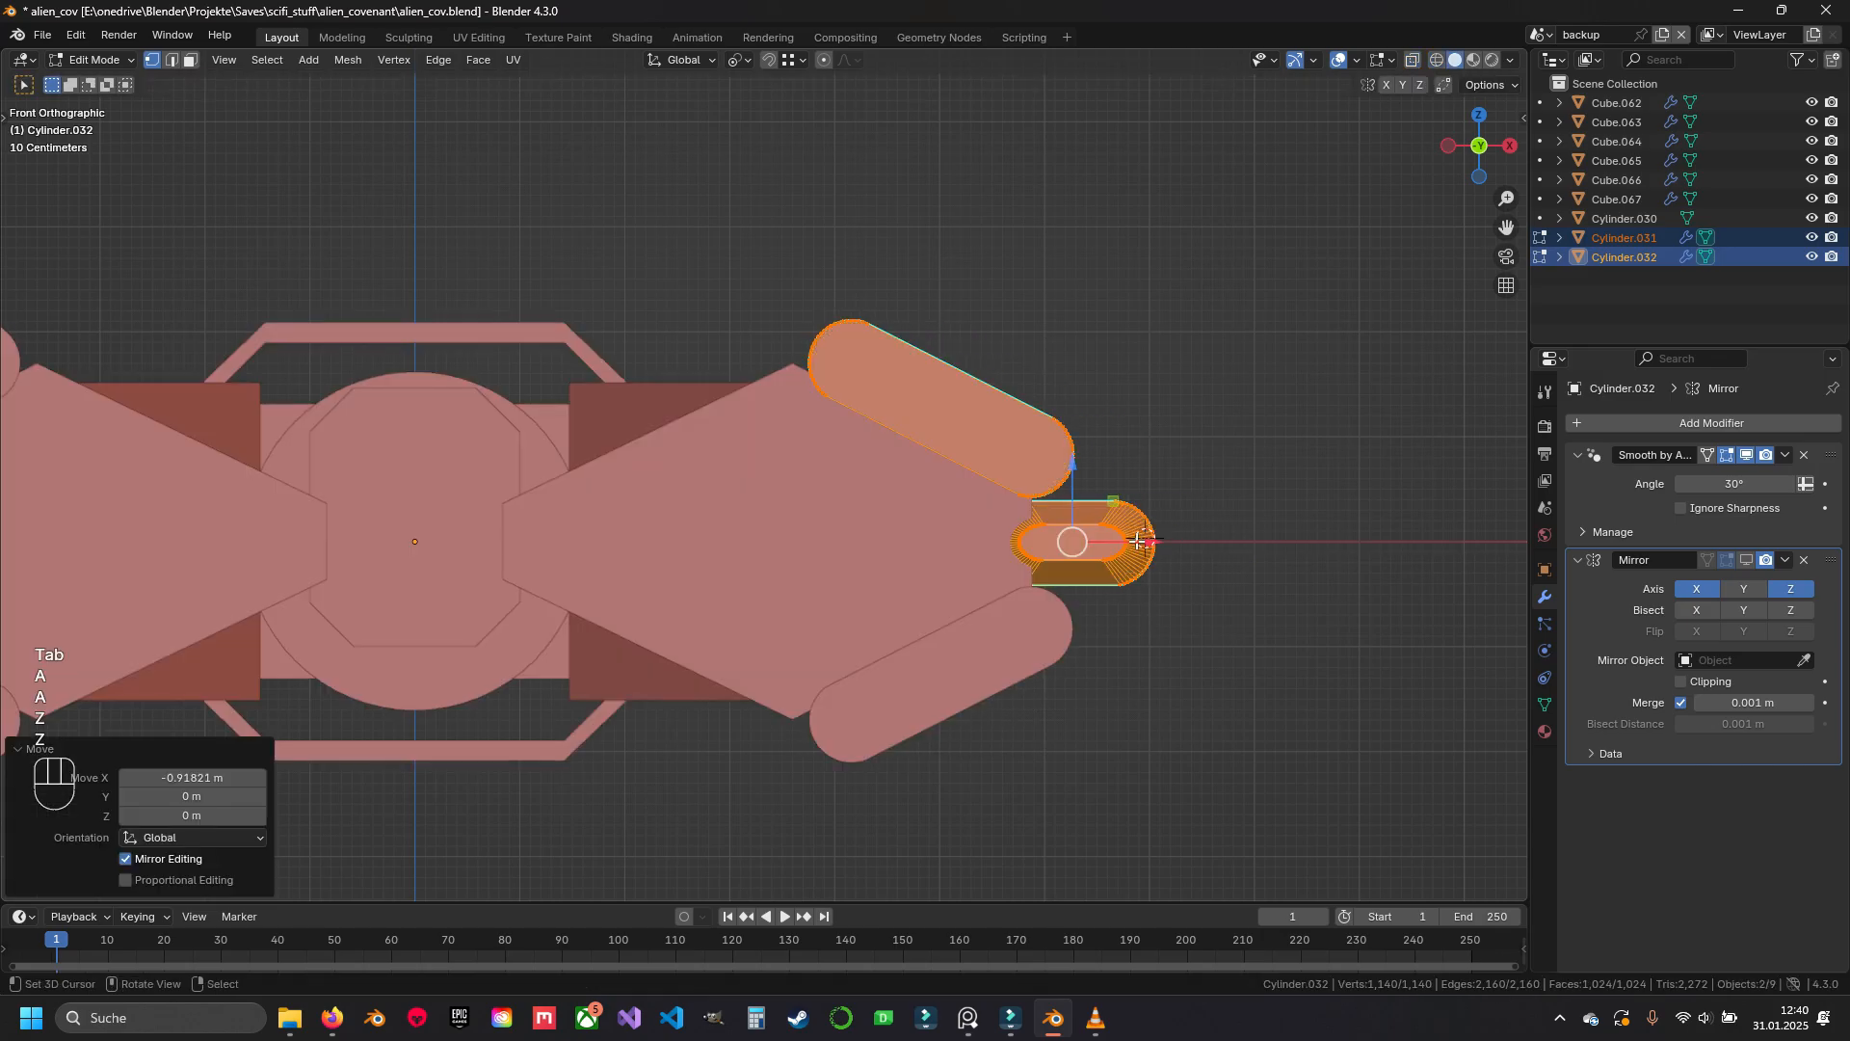
middle_click_drag(1129, 546, 929, 681)
key("Tab")
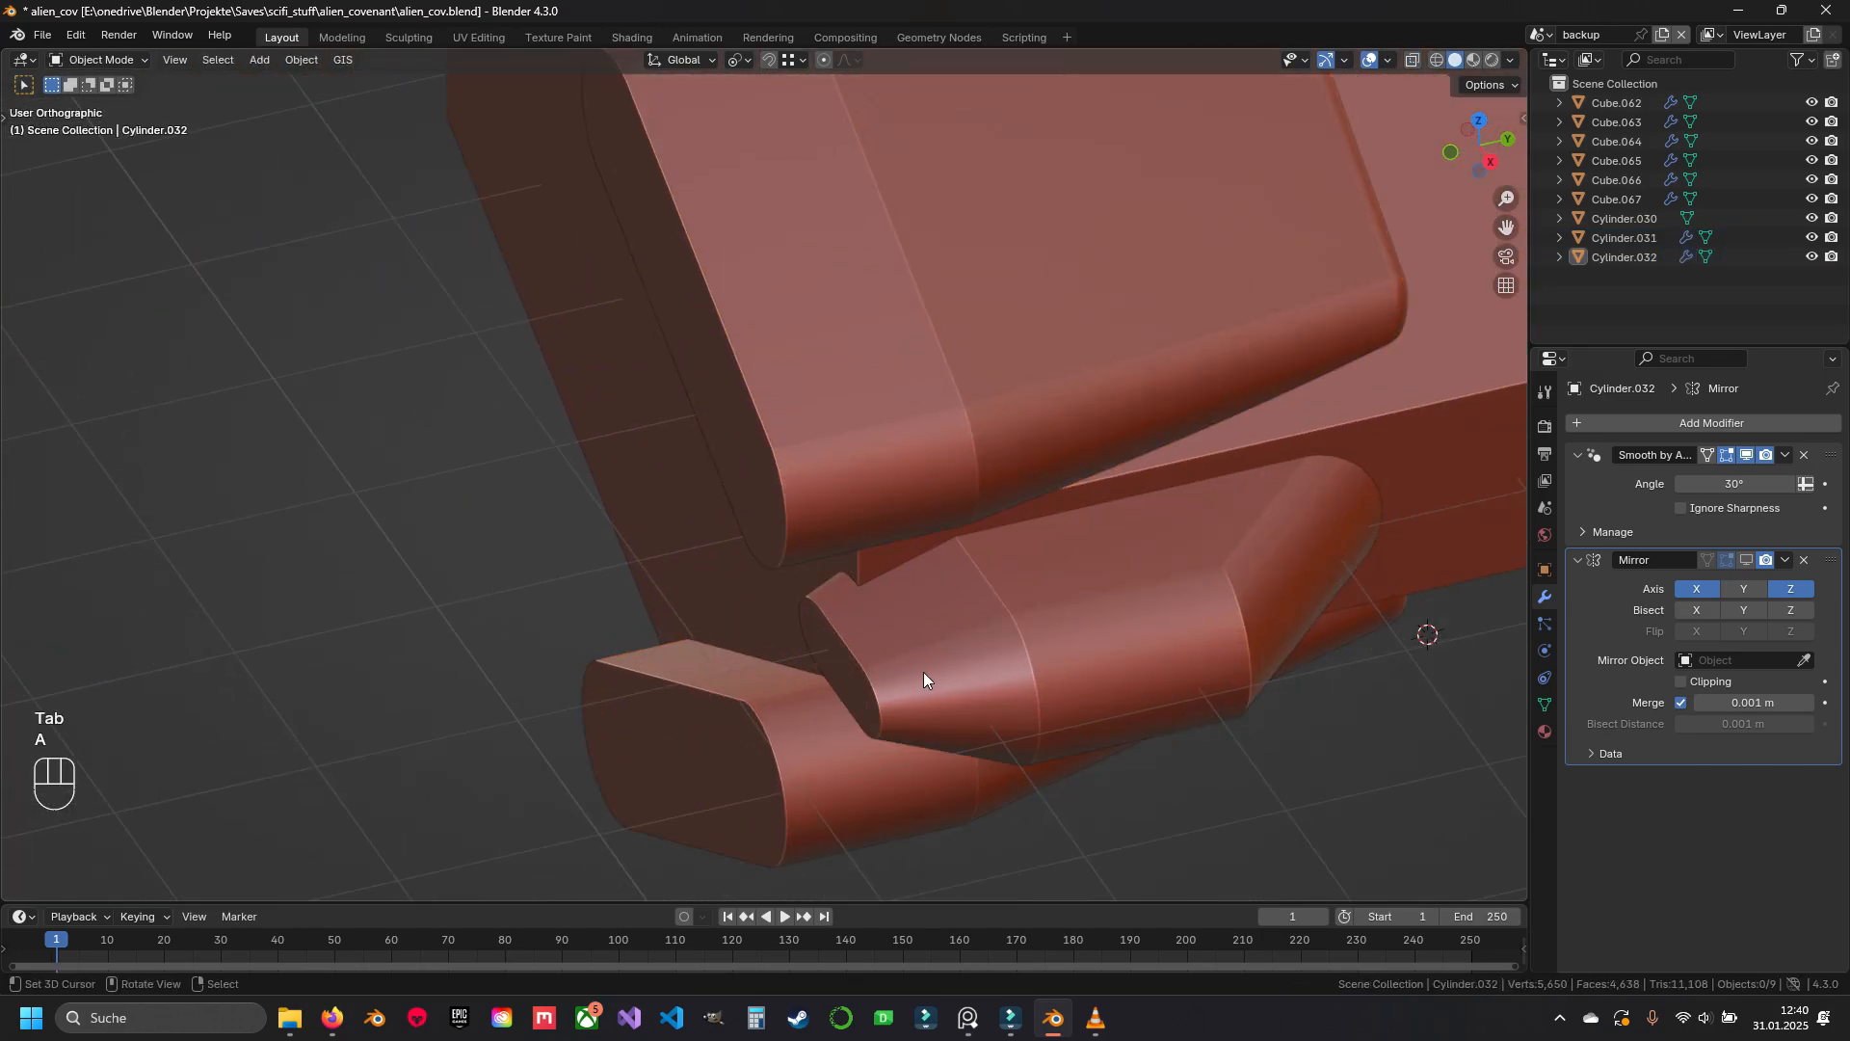
Move the side block's -Y end face about -0.30 m along Y and fine-tune it in top view flush with the engine pod's end
left_click(992, 564)
key("Tab")
key("a")
key("ctrl+KP_3")
middle_click_drag(934, 495, 949, 608)
key("3")
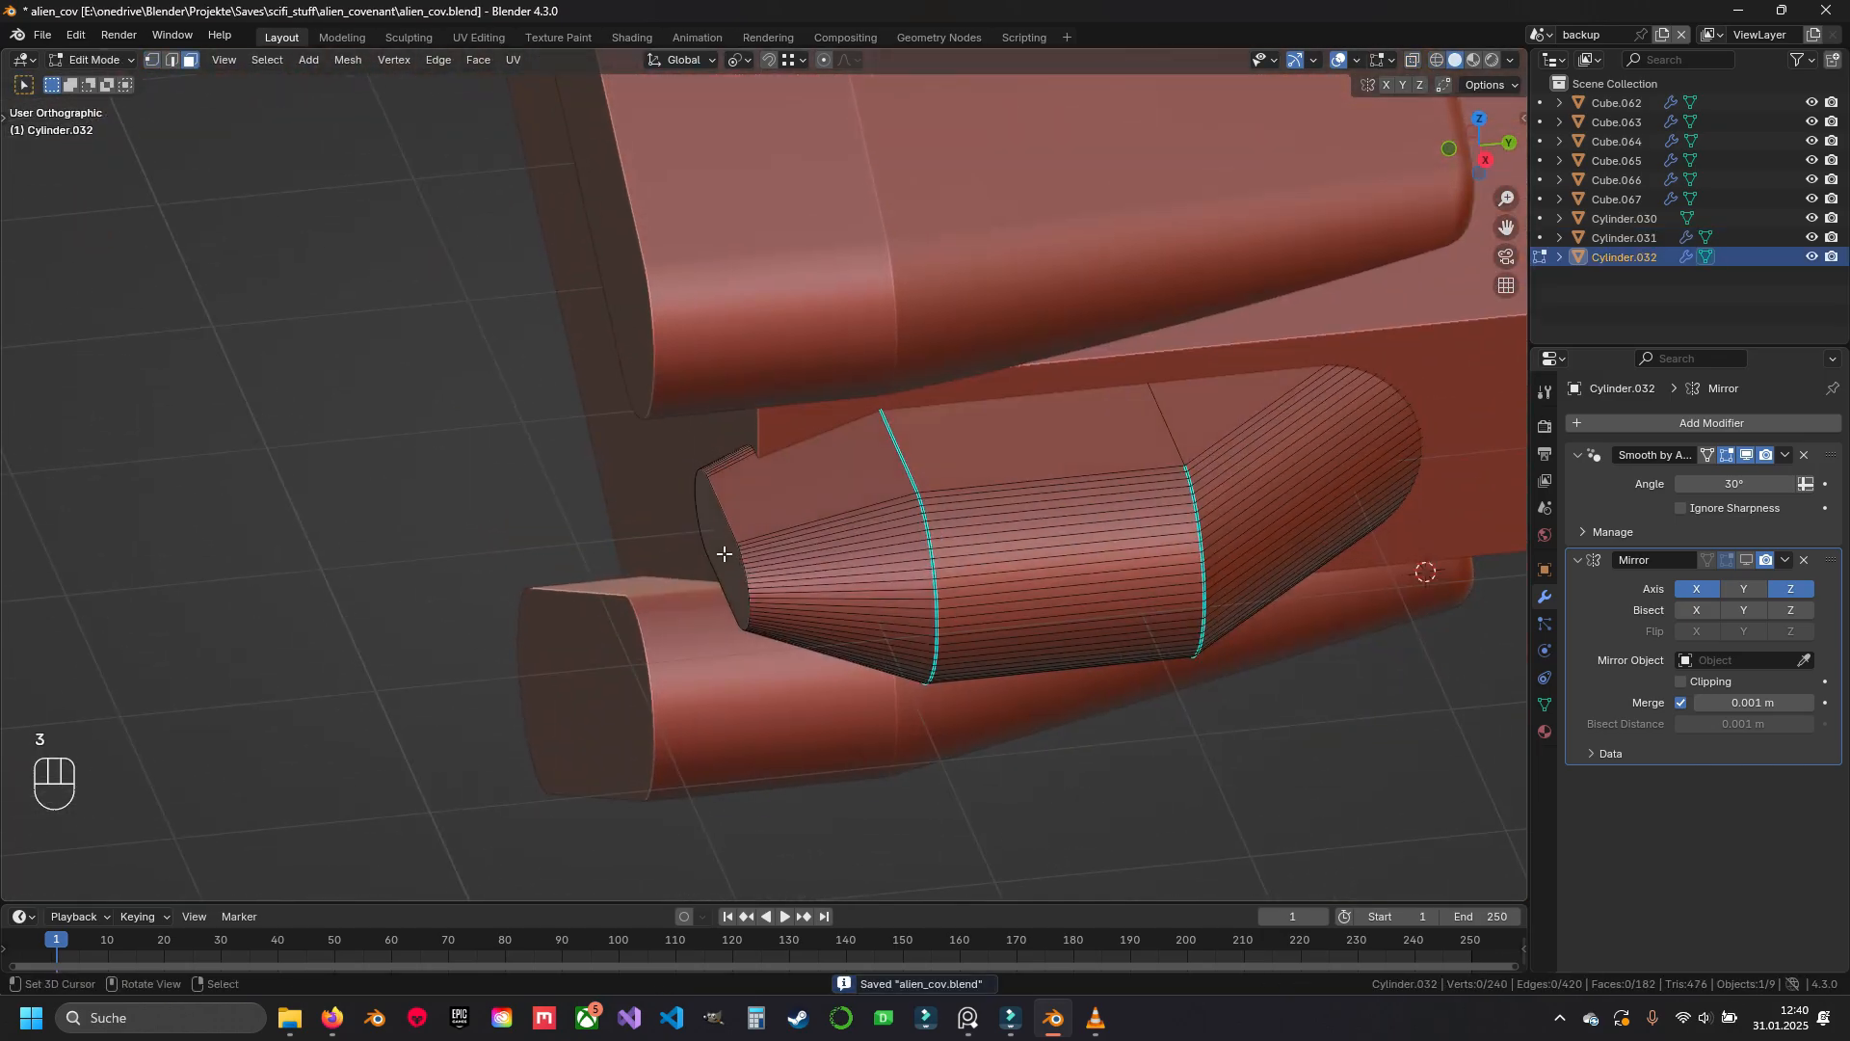
left_click(722, 549)
left_click_drag(789, 542, 701, 547)
key("KP_7")
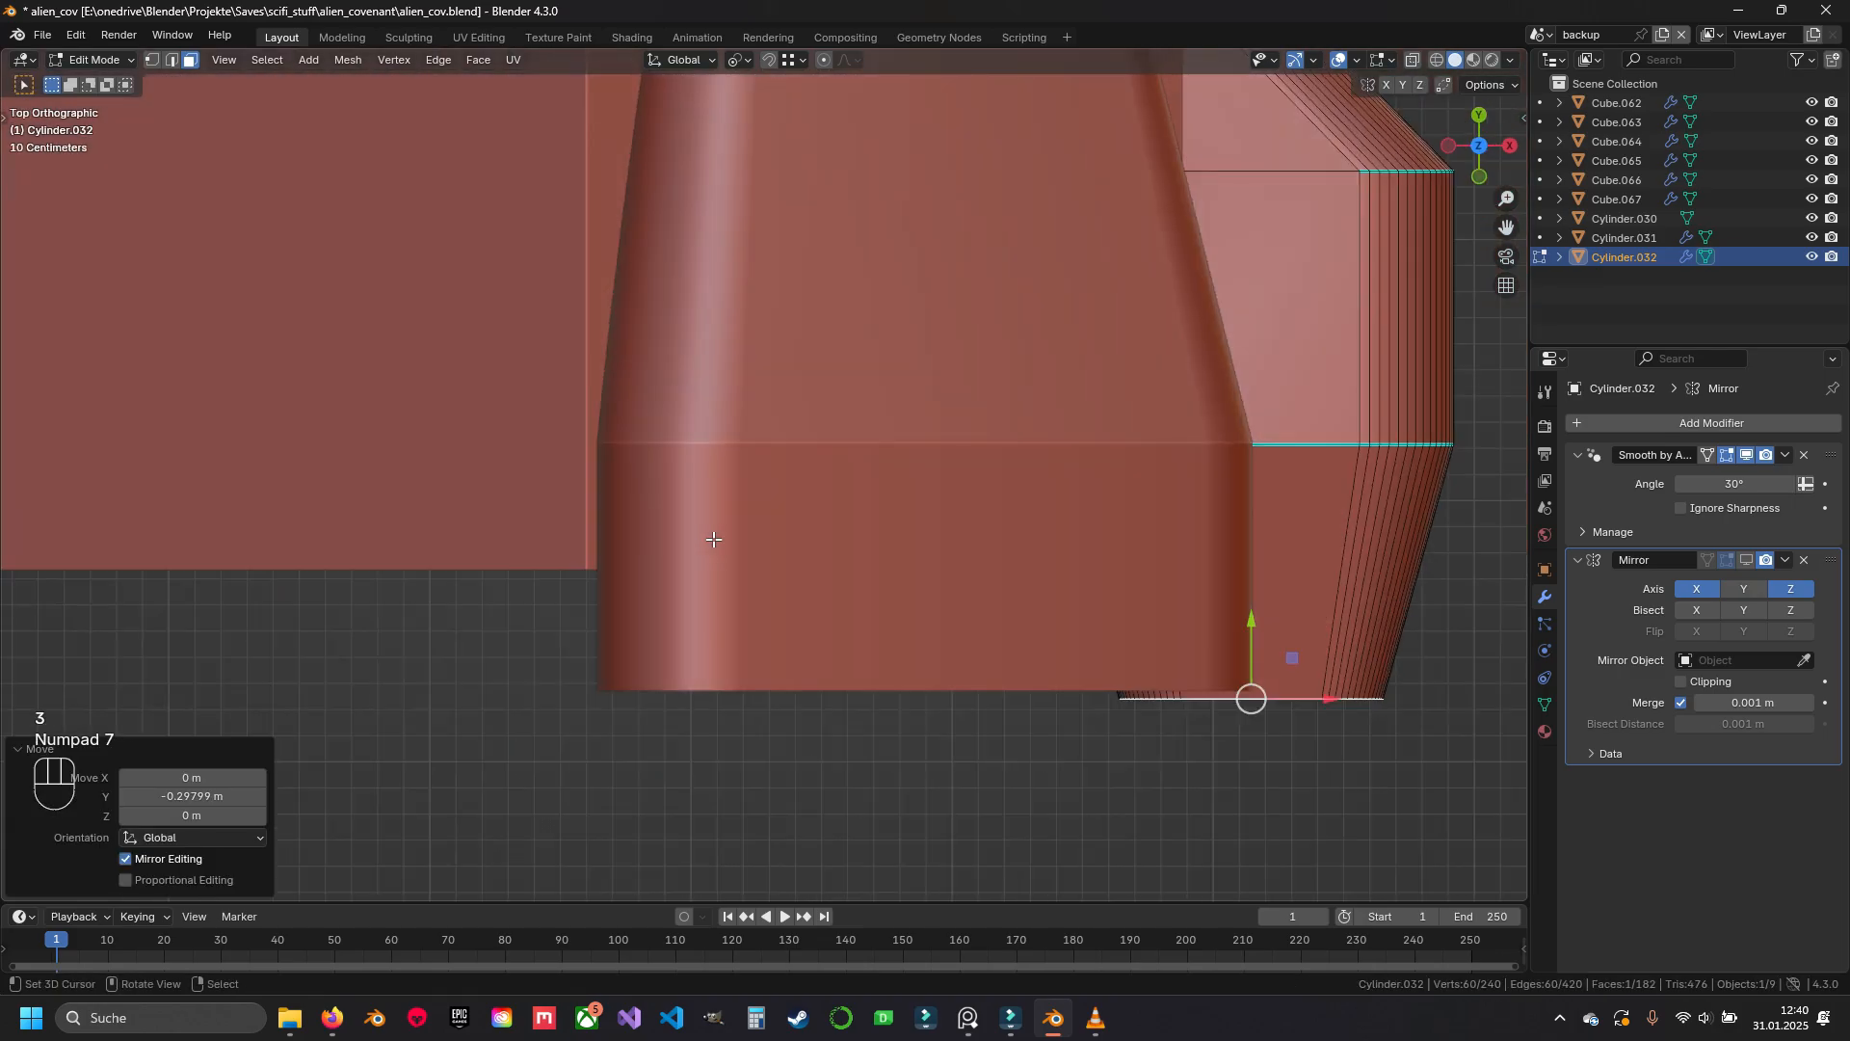
middle_click_drag(723, 517, 664, 442, "shift")
key("shift+z")
left_click_drag(1148, 540, 1148, 532)
Box-select the side block's -Y bend loop in wireframe top view, move it in the -Y direction, leave editing and save the file
key("1")
left_click_drag(893, 282, 1434, 342)
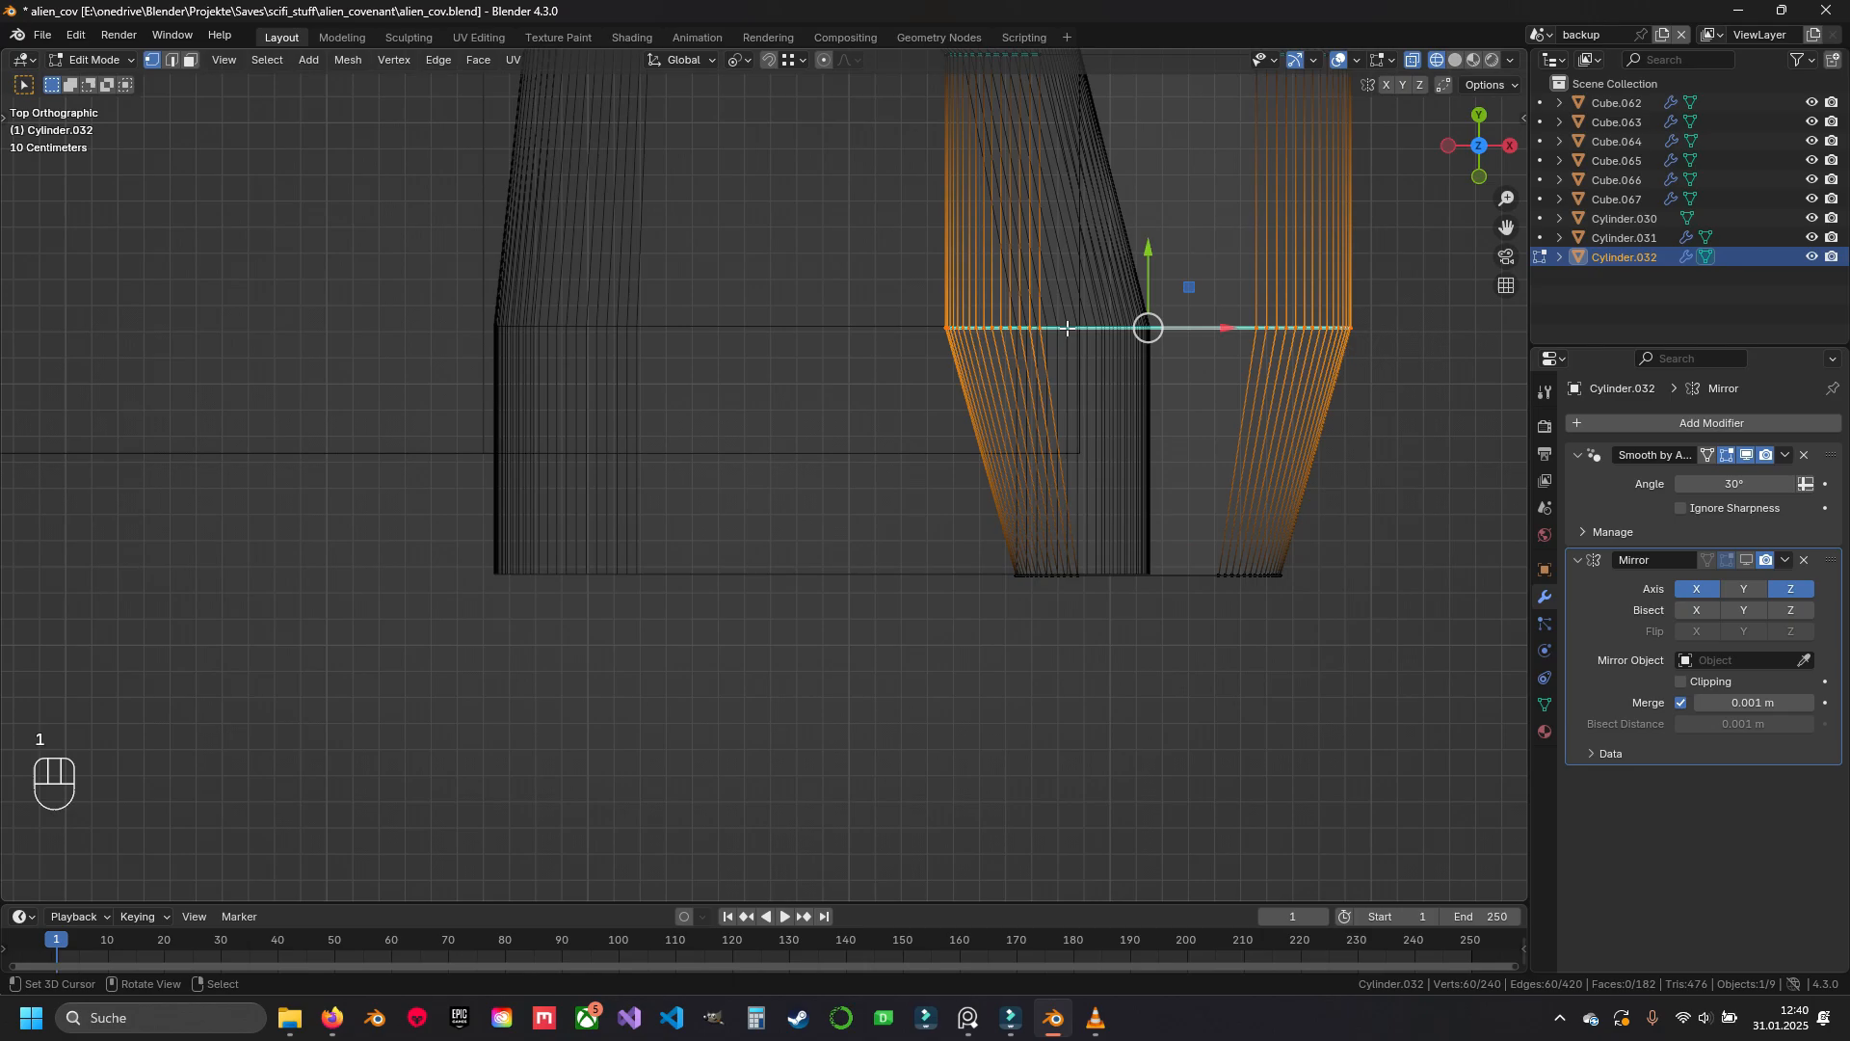
key("shift+z")
key("shift+z")
left_click_drag(1150, 271, 1141, 403)
key("shift+z")
mouse_move(1141, 404)
middle_mouse_down()
mouse_move(1065, 446)
mouse_move(751, 441)
mouse_move(792, 401)
mouse_move(979, 403)
mouse_move(1049, 472)
middle_mouse_up()
key("Tab")
scroll(979, 402, "down", 2)
scroll(1071, 442, "up", 3)
key("ctrl+s")
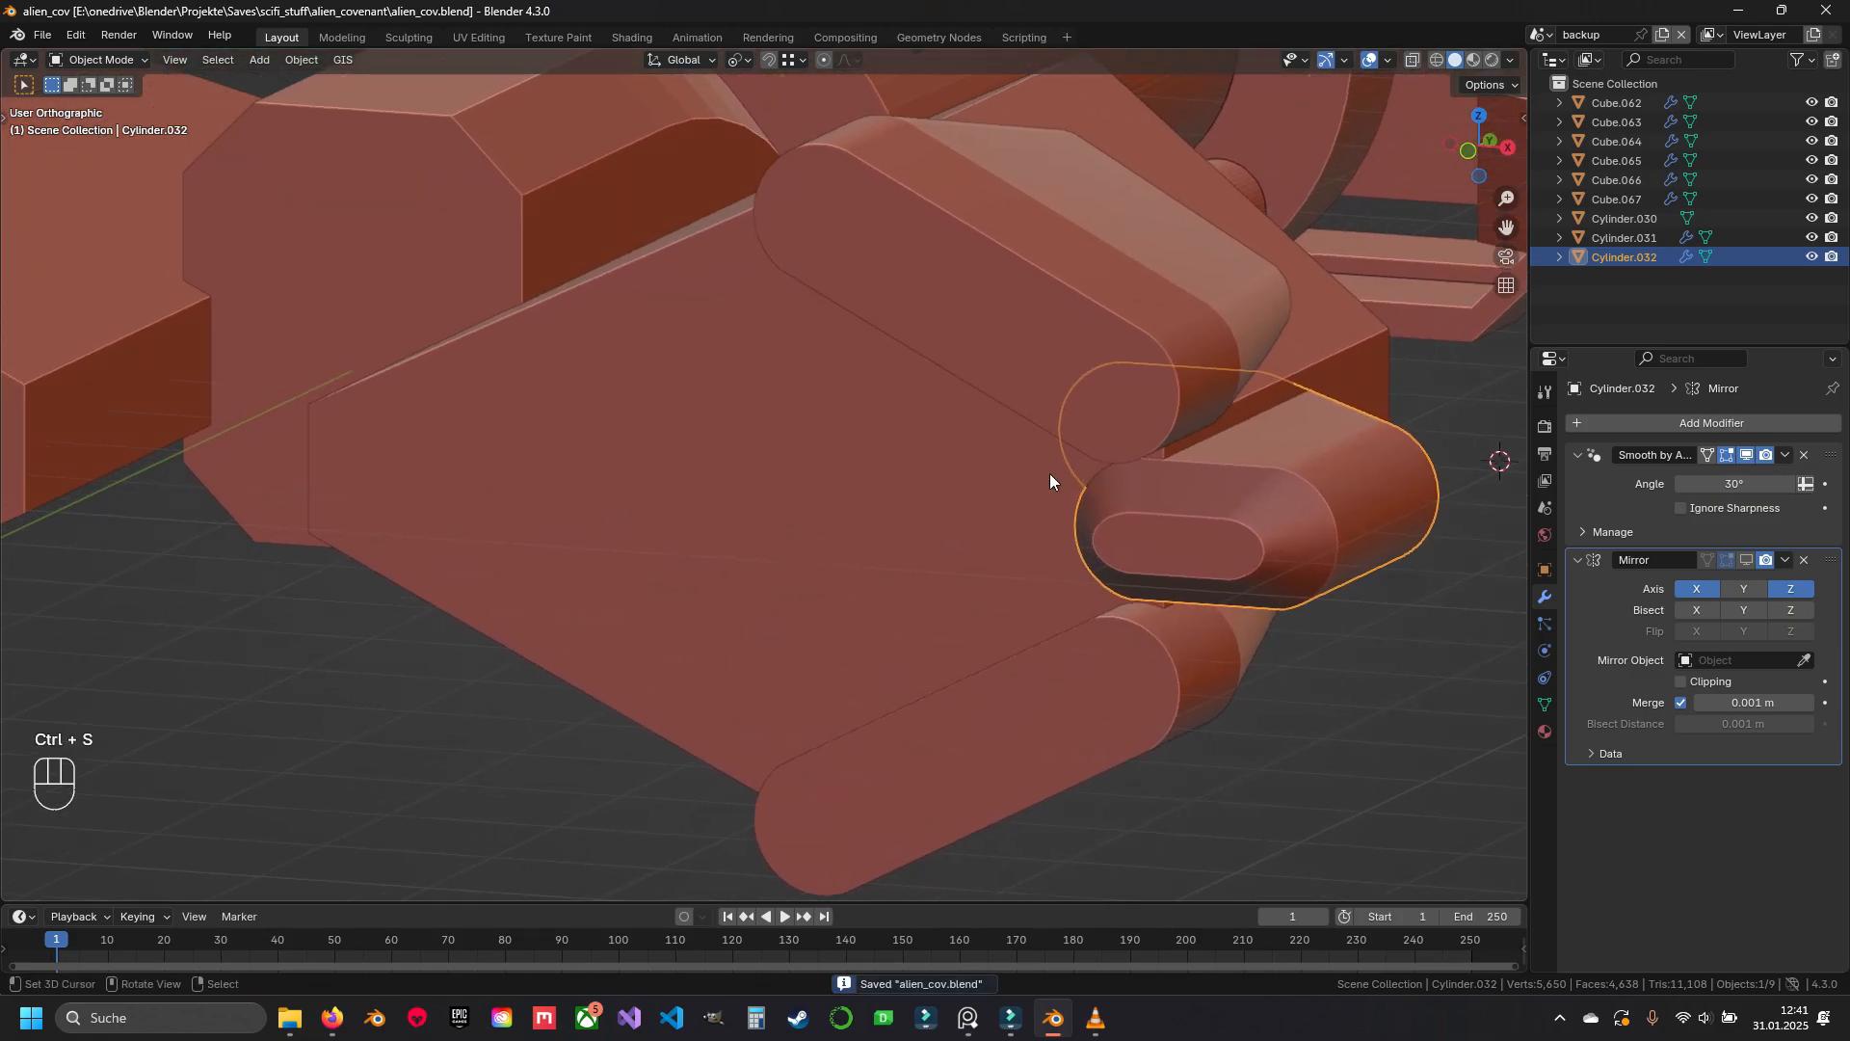
scroll(1050, 472, "down", 4)
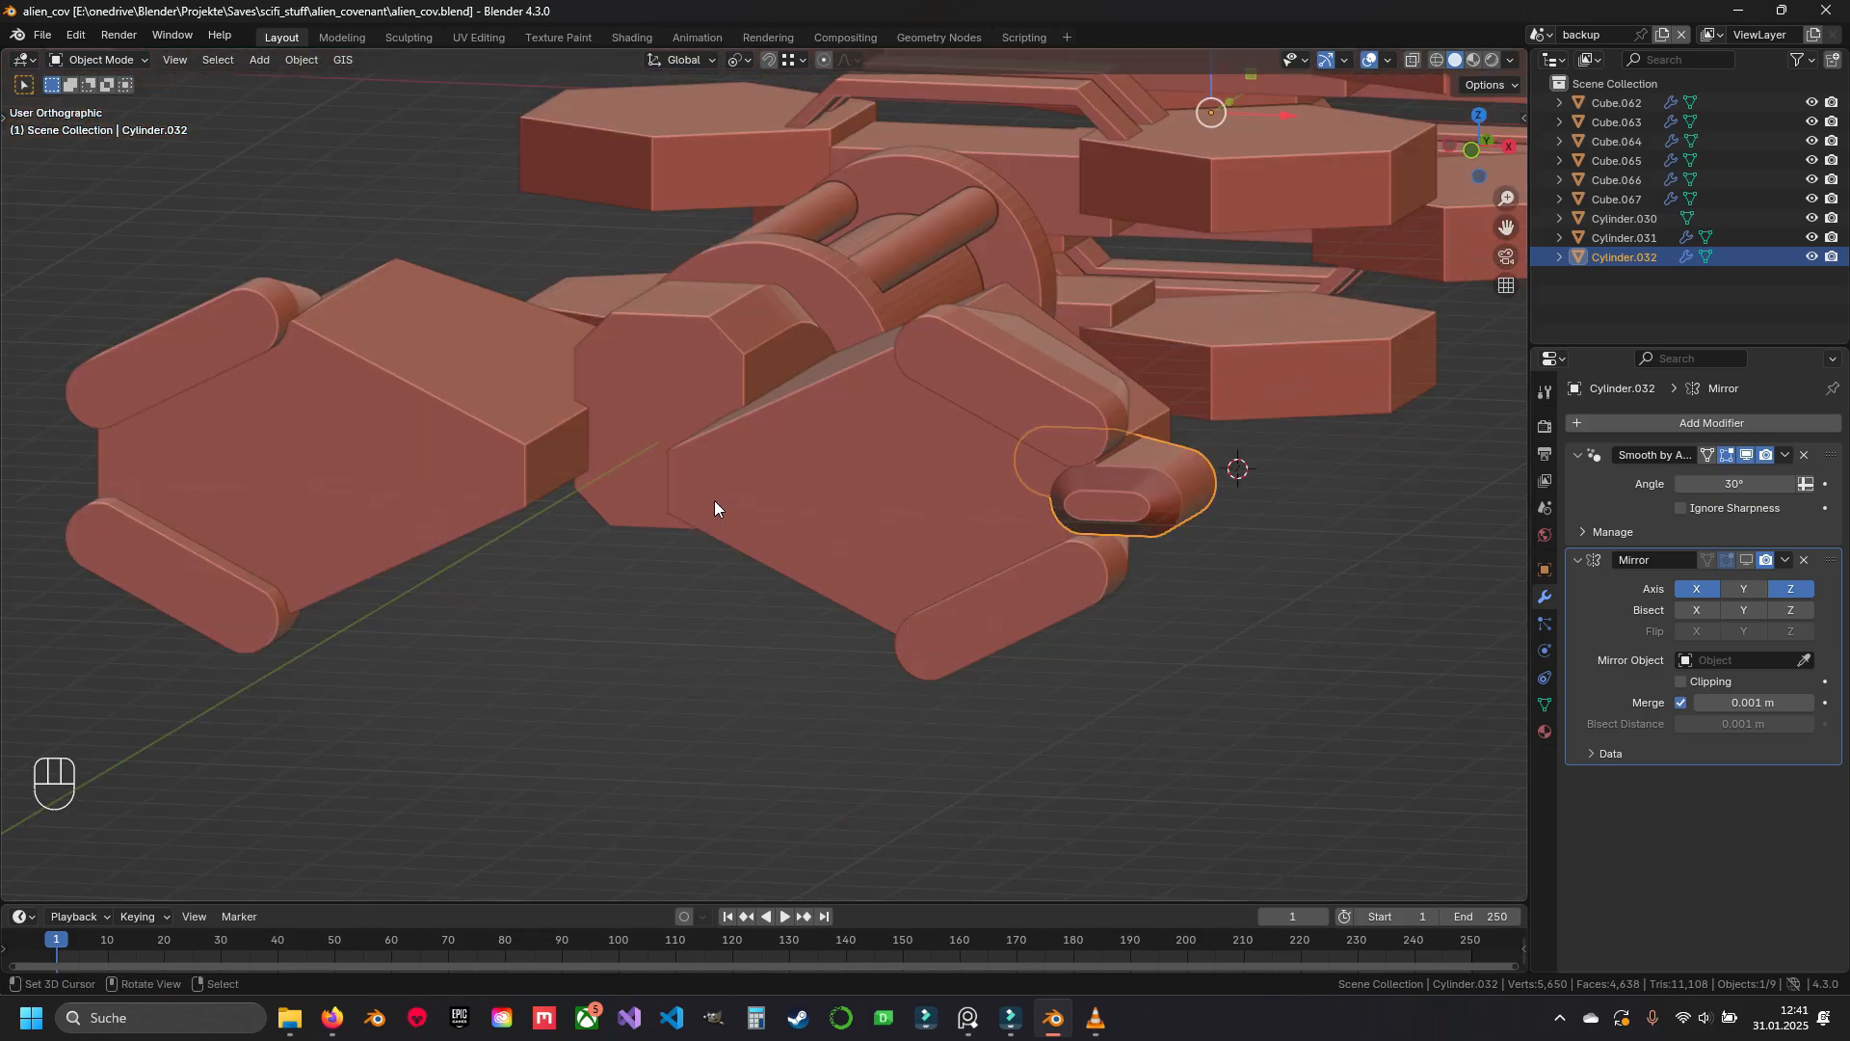
middle_click_drag(730, 555, 778, 461, "shift")
key("KP_7")
key("shift+a")
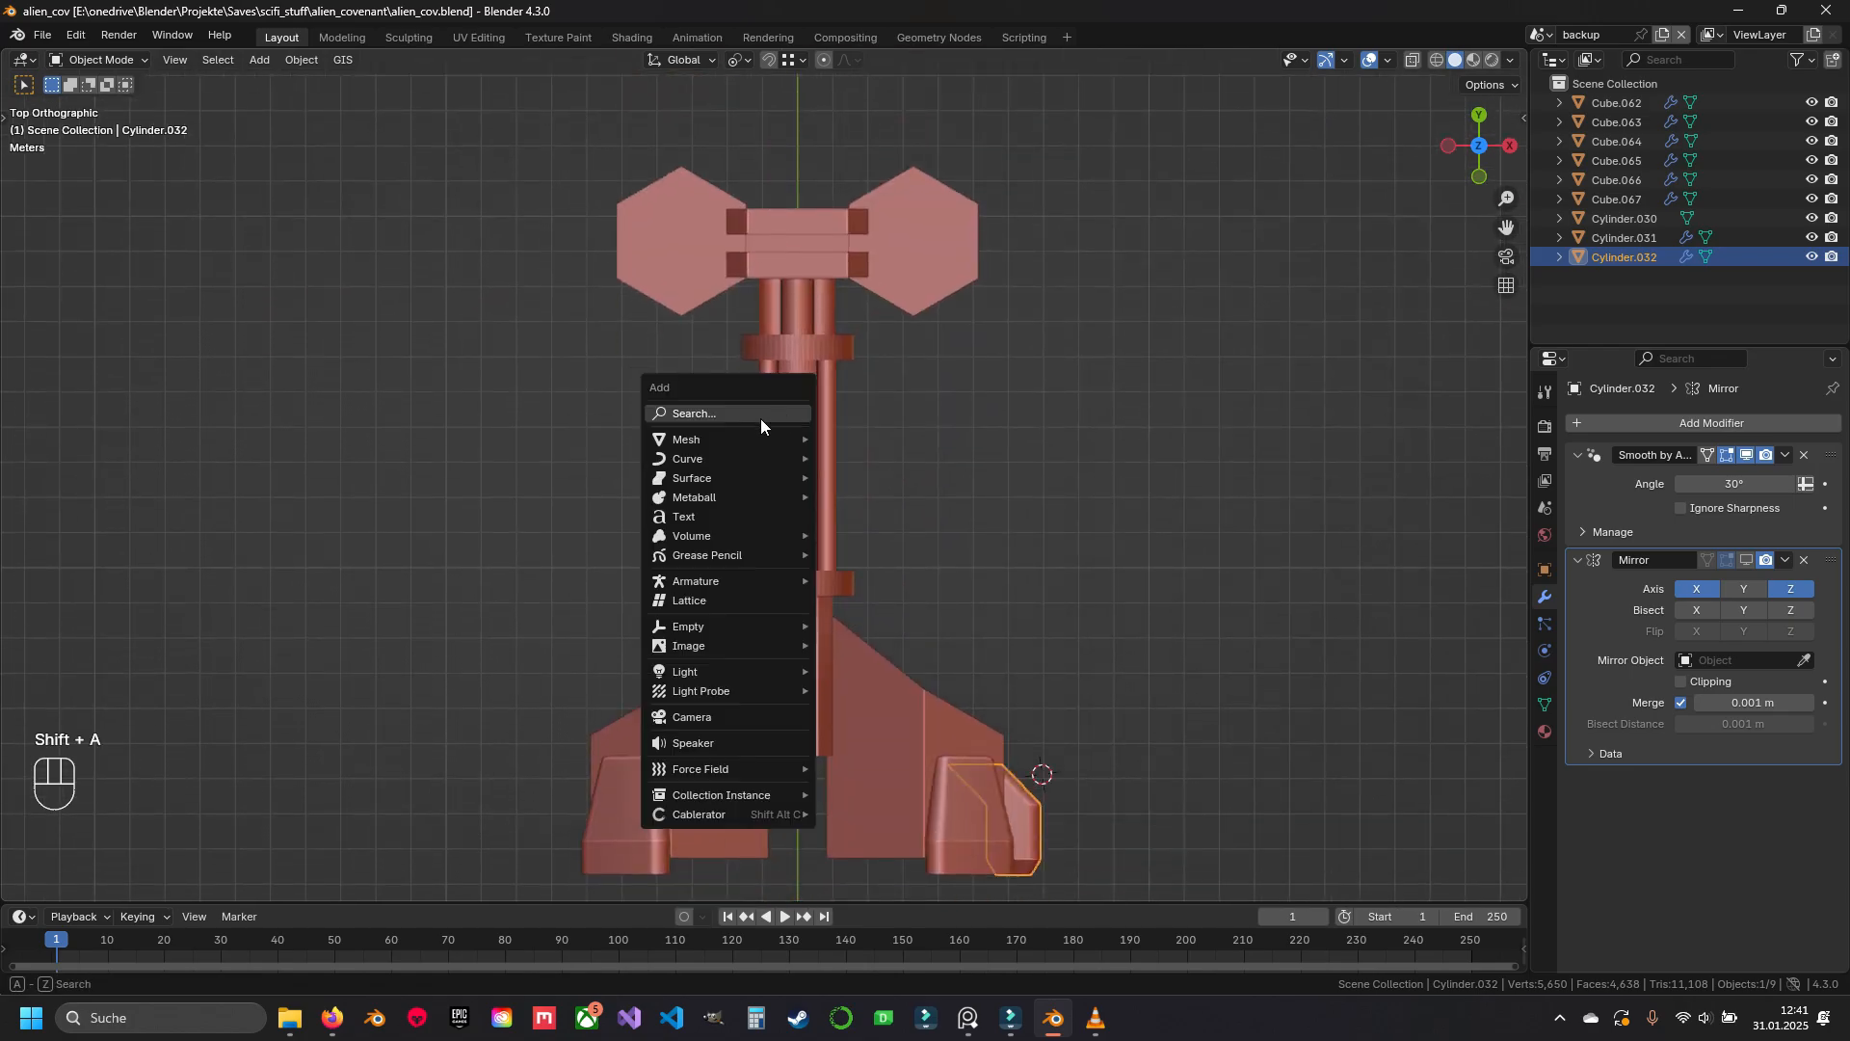
mouse_move(767, 438)
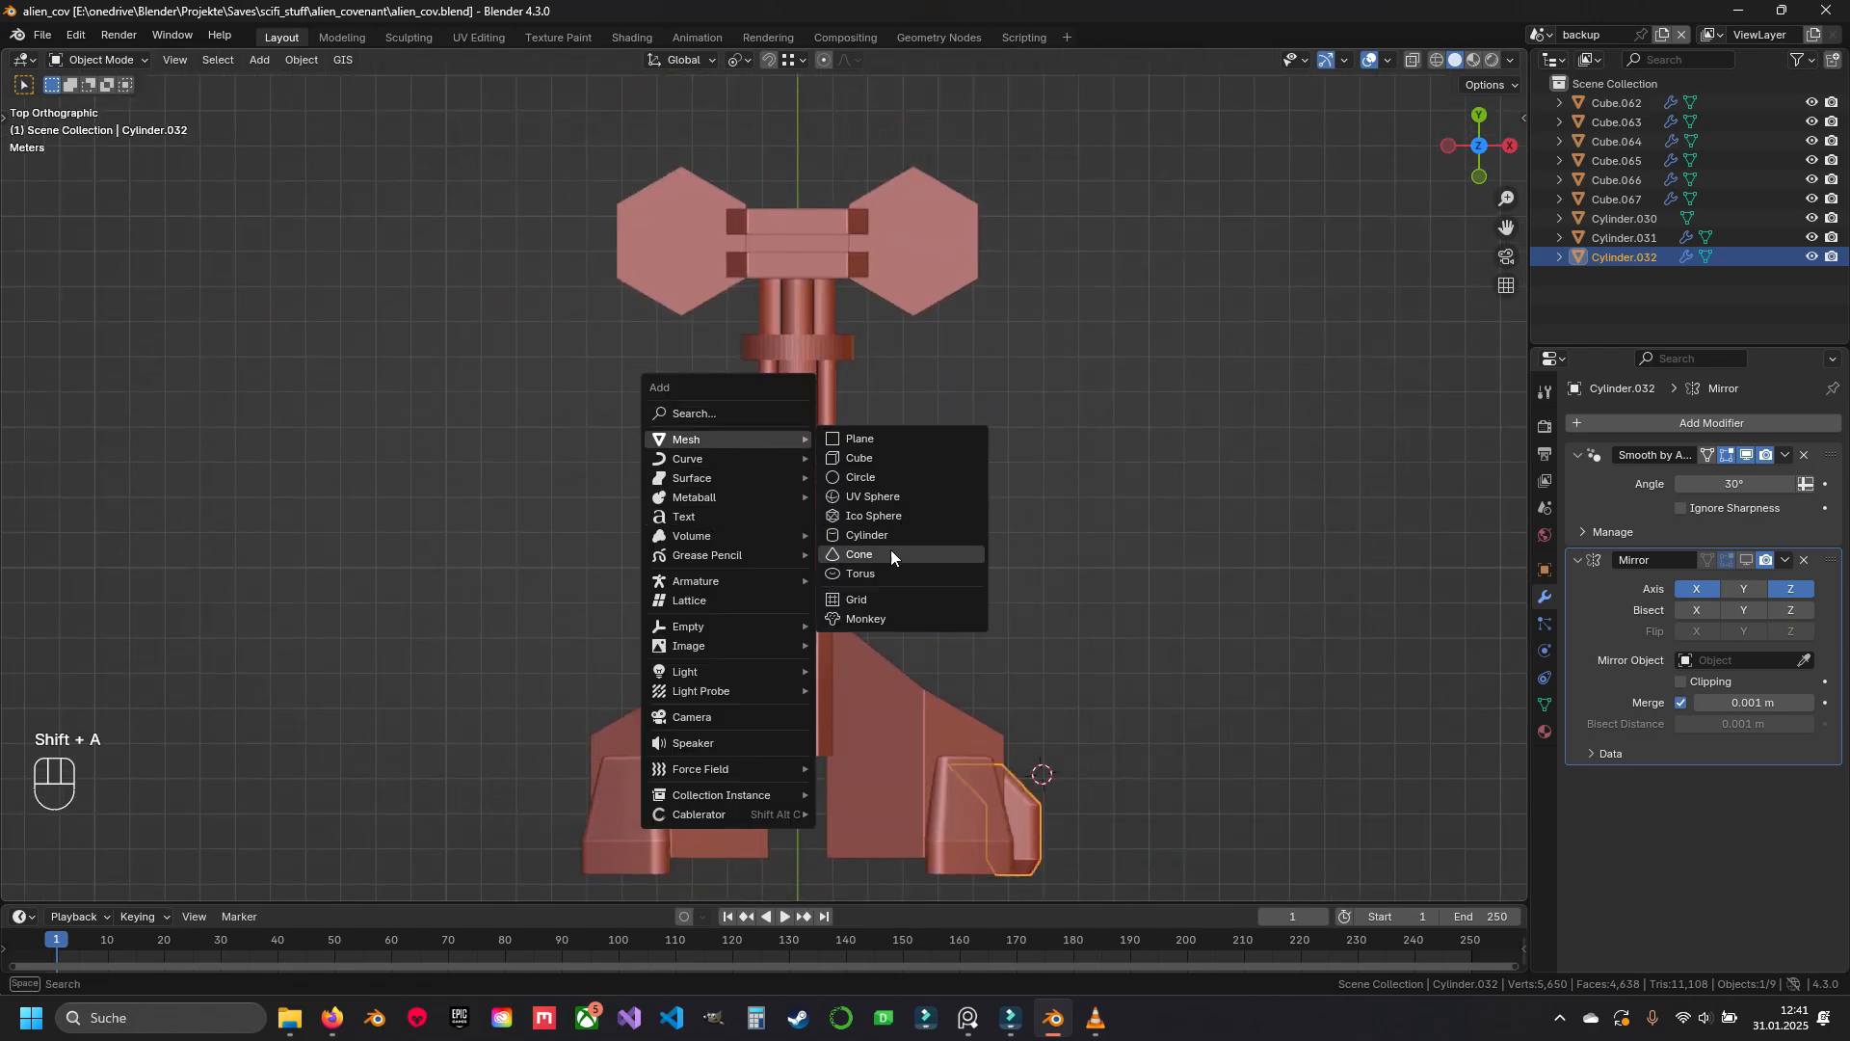
left_click(868, 535)
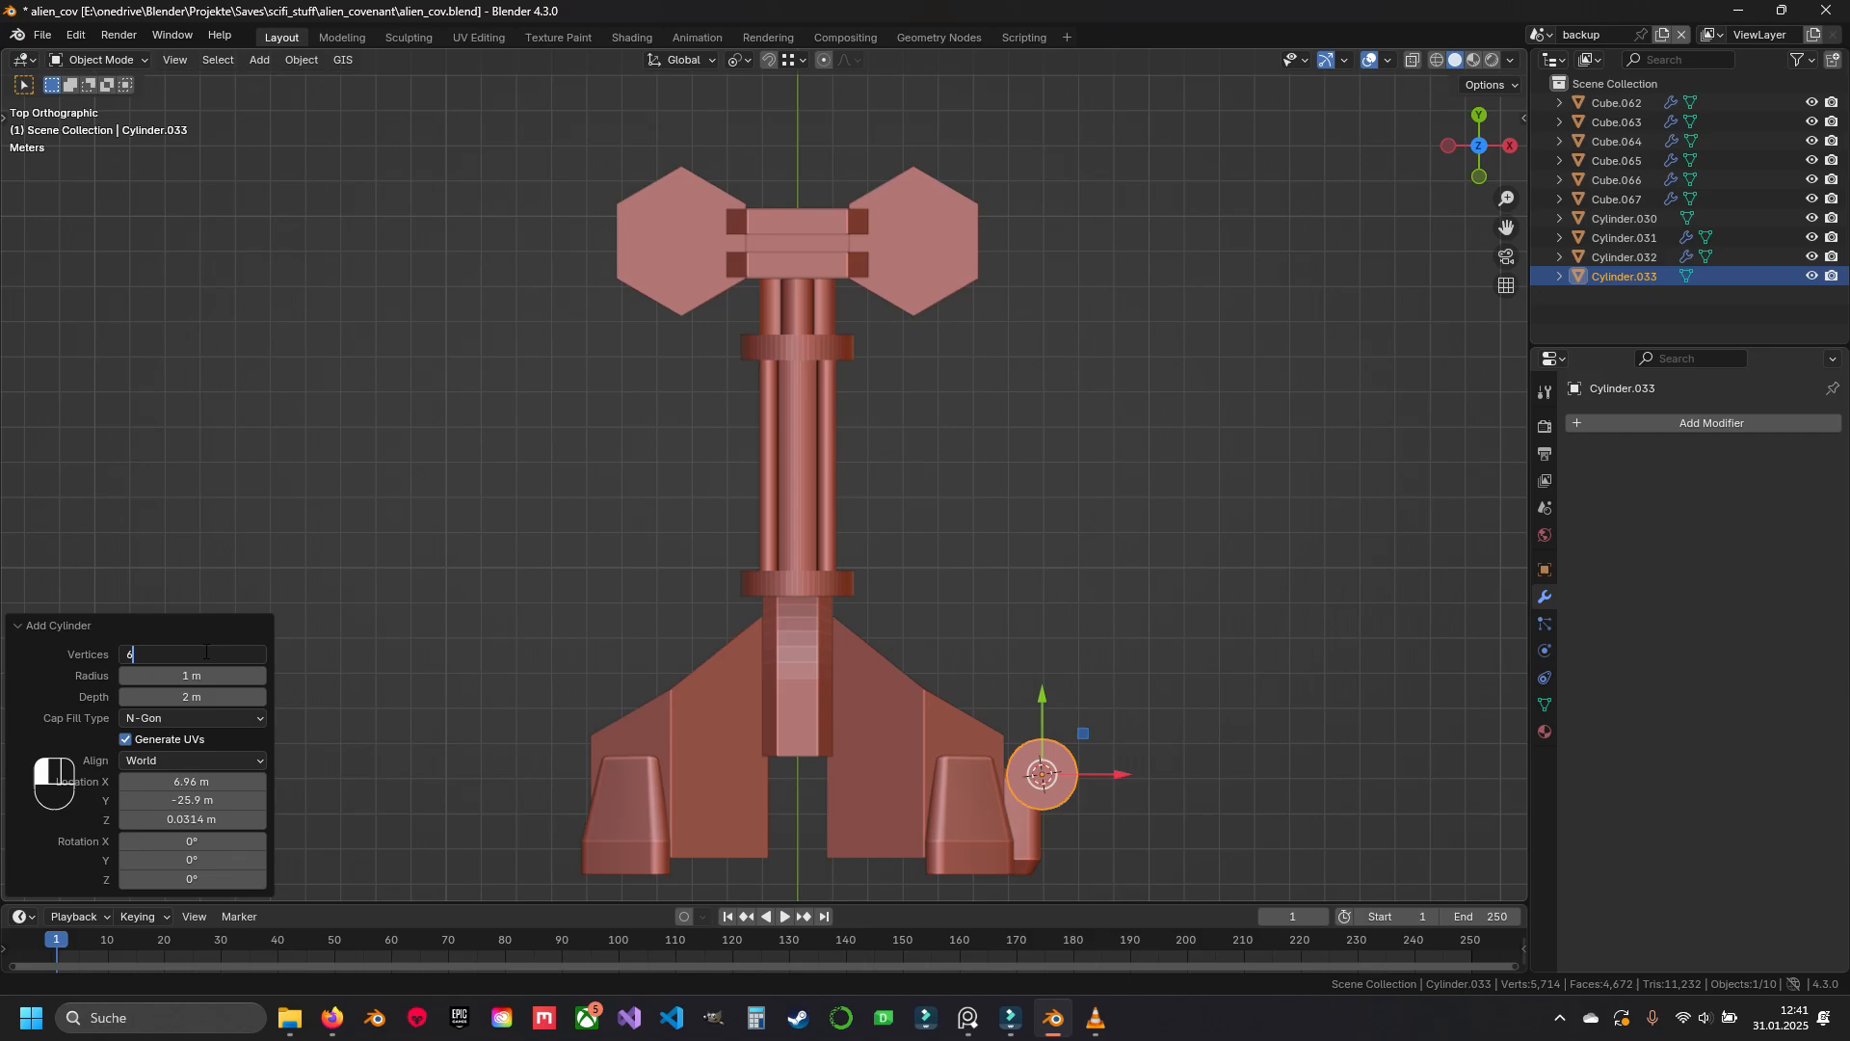
scroll(825, 661, "up", 4)
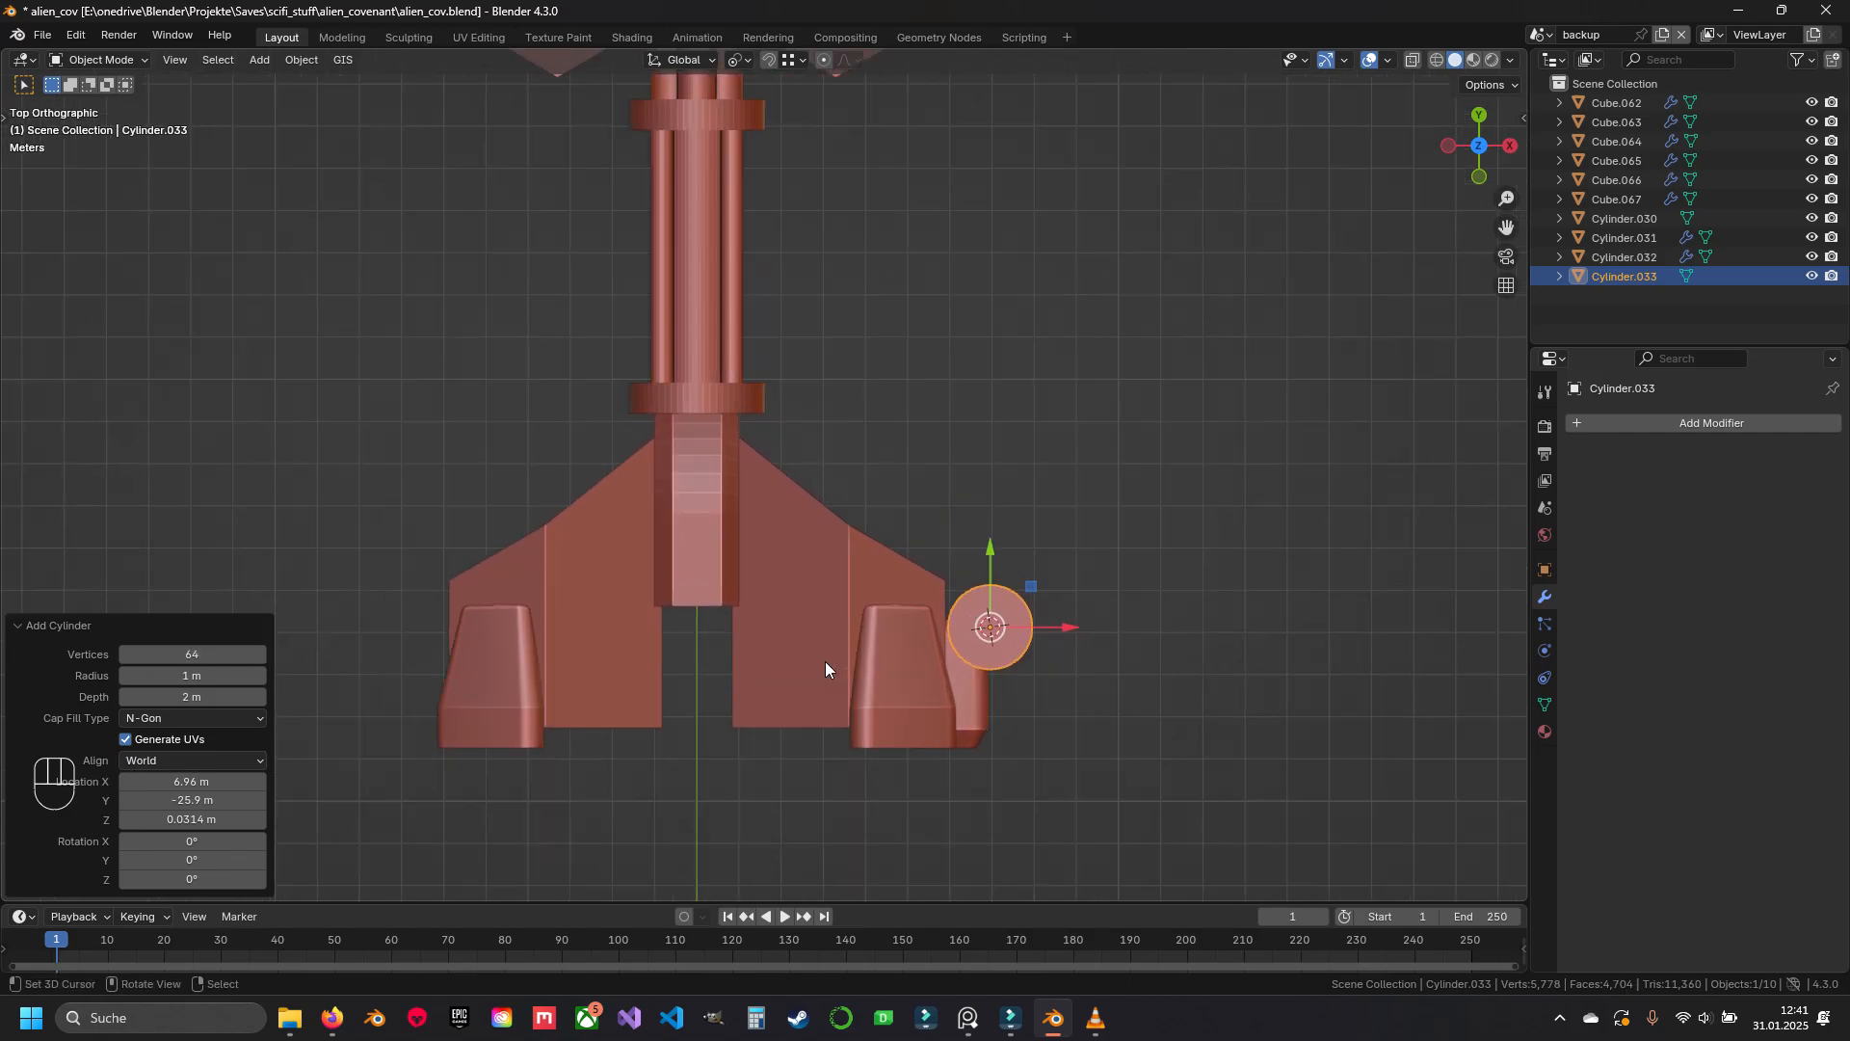
key("x")
left_click(1054, 623)
key("shift+a")
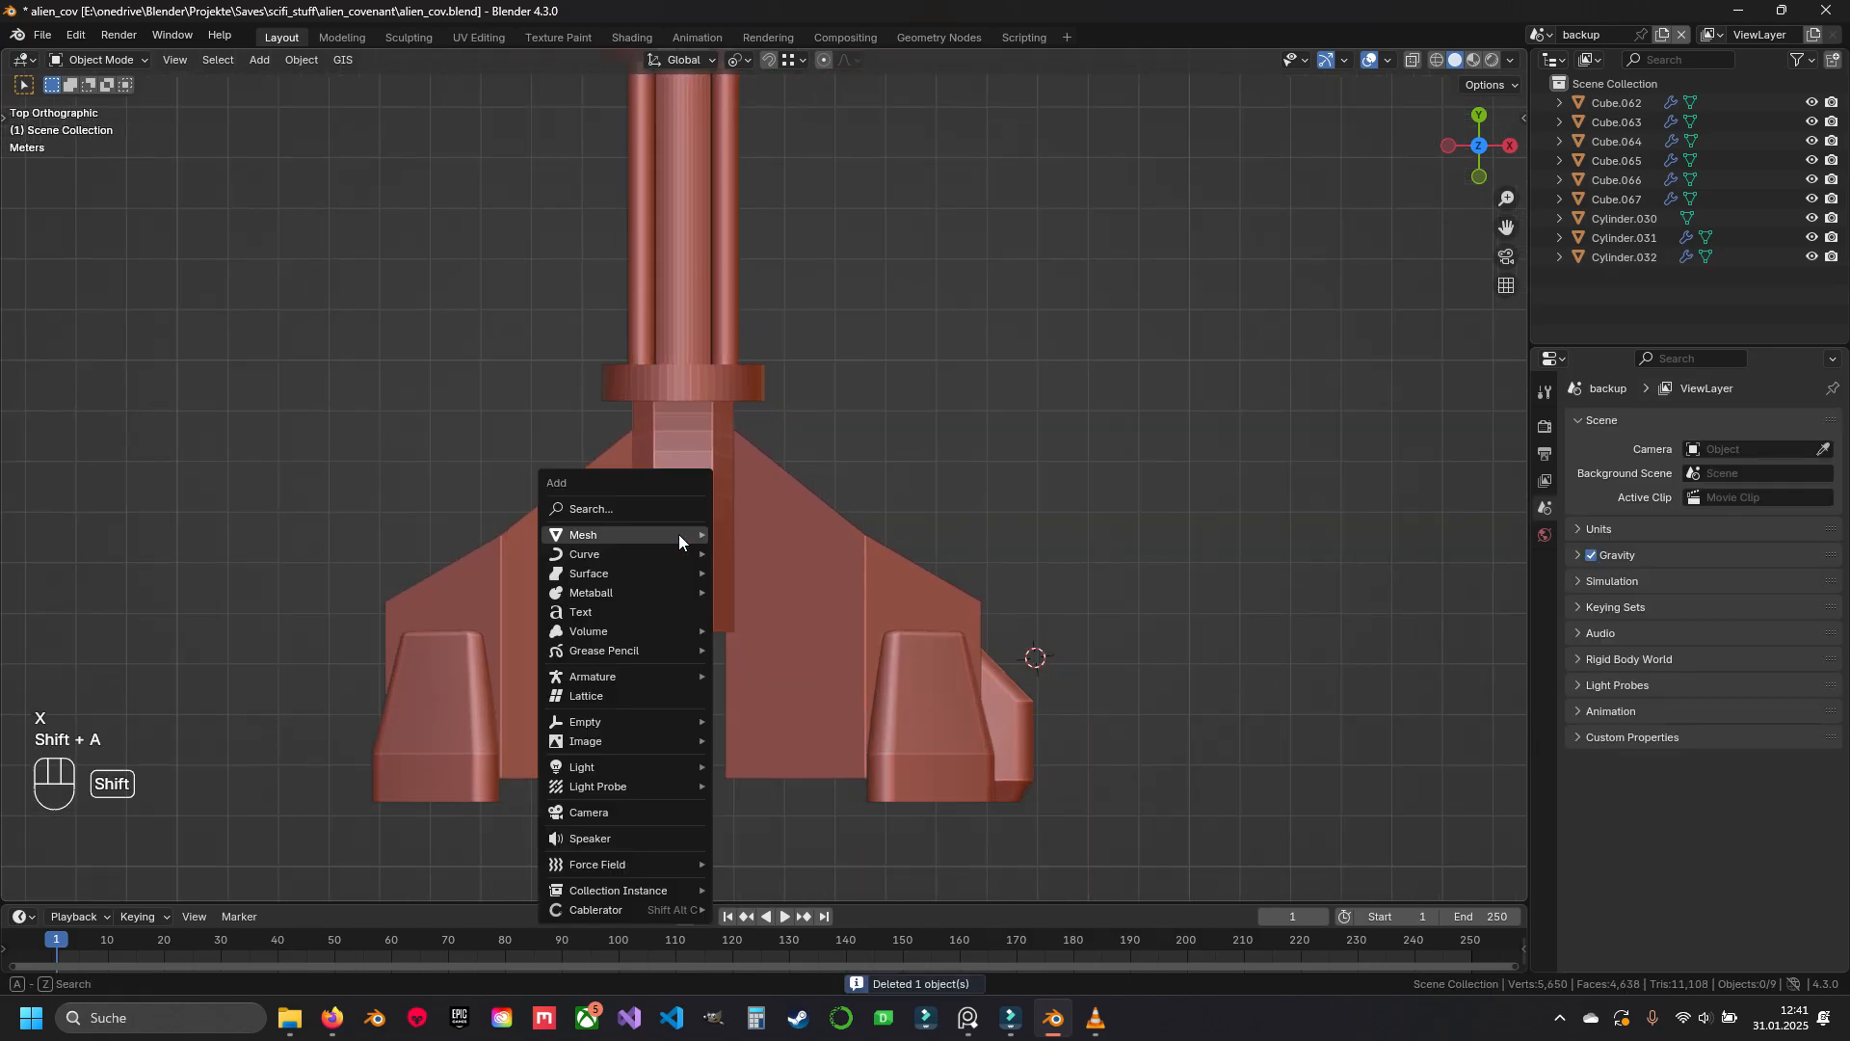
middle_click_drag(1141, 528, 1073, 468)
key("KP_7")
Reset the 3D cursor to the world origin and add a 64-vertex cylinder there with 1 m radius and 2 m depth
key("shift+s")
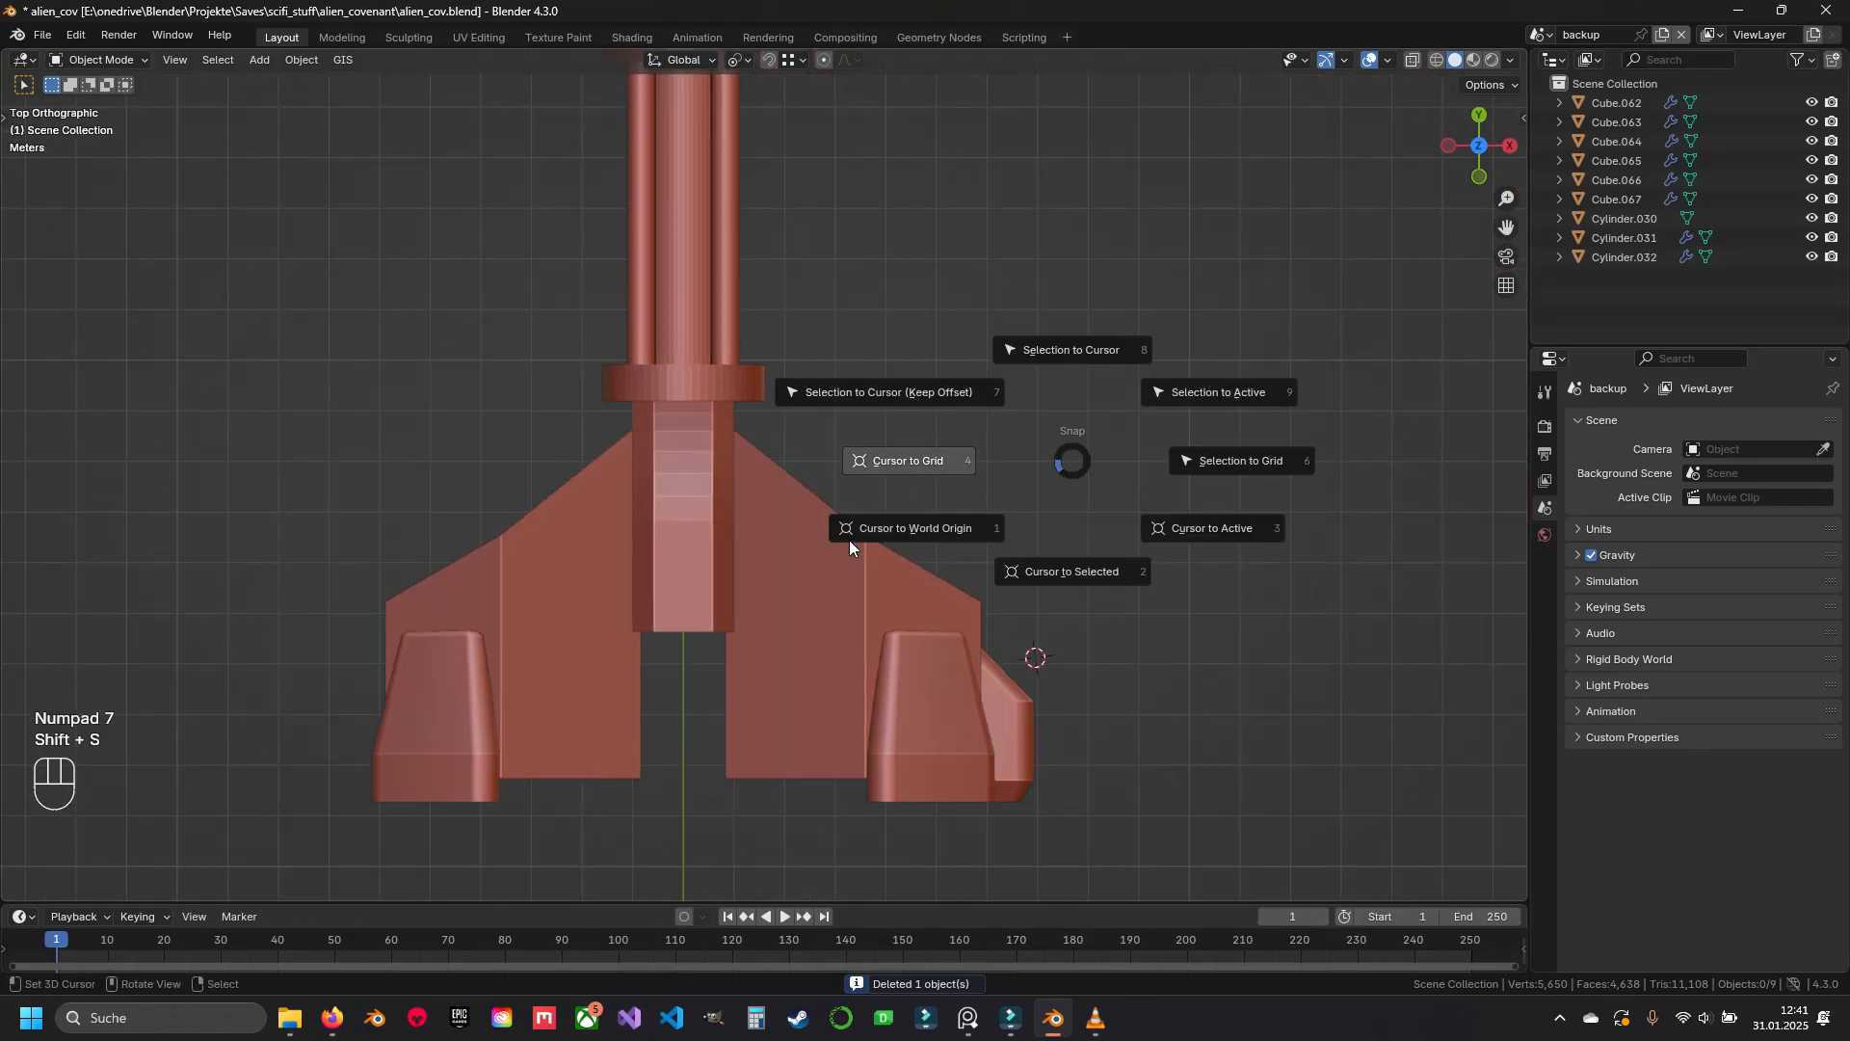
left_click(915, 528)
scroll(927, 530, "down", 3)
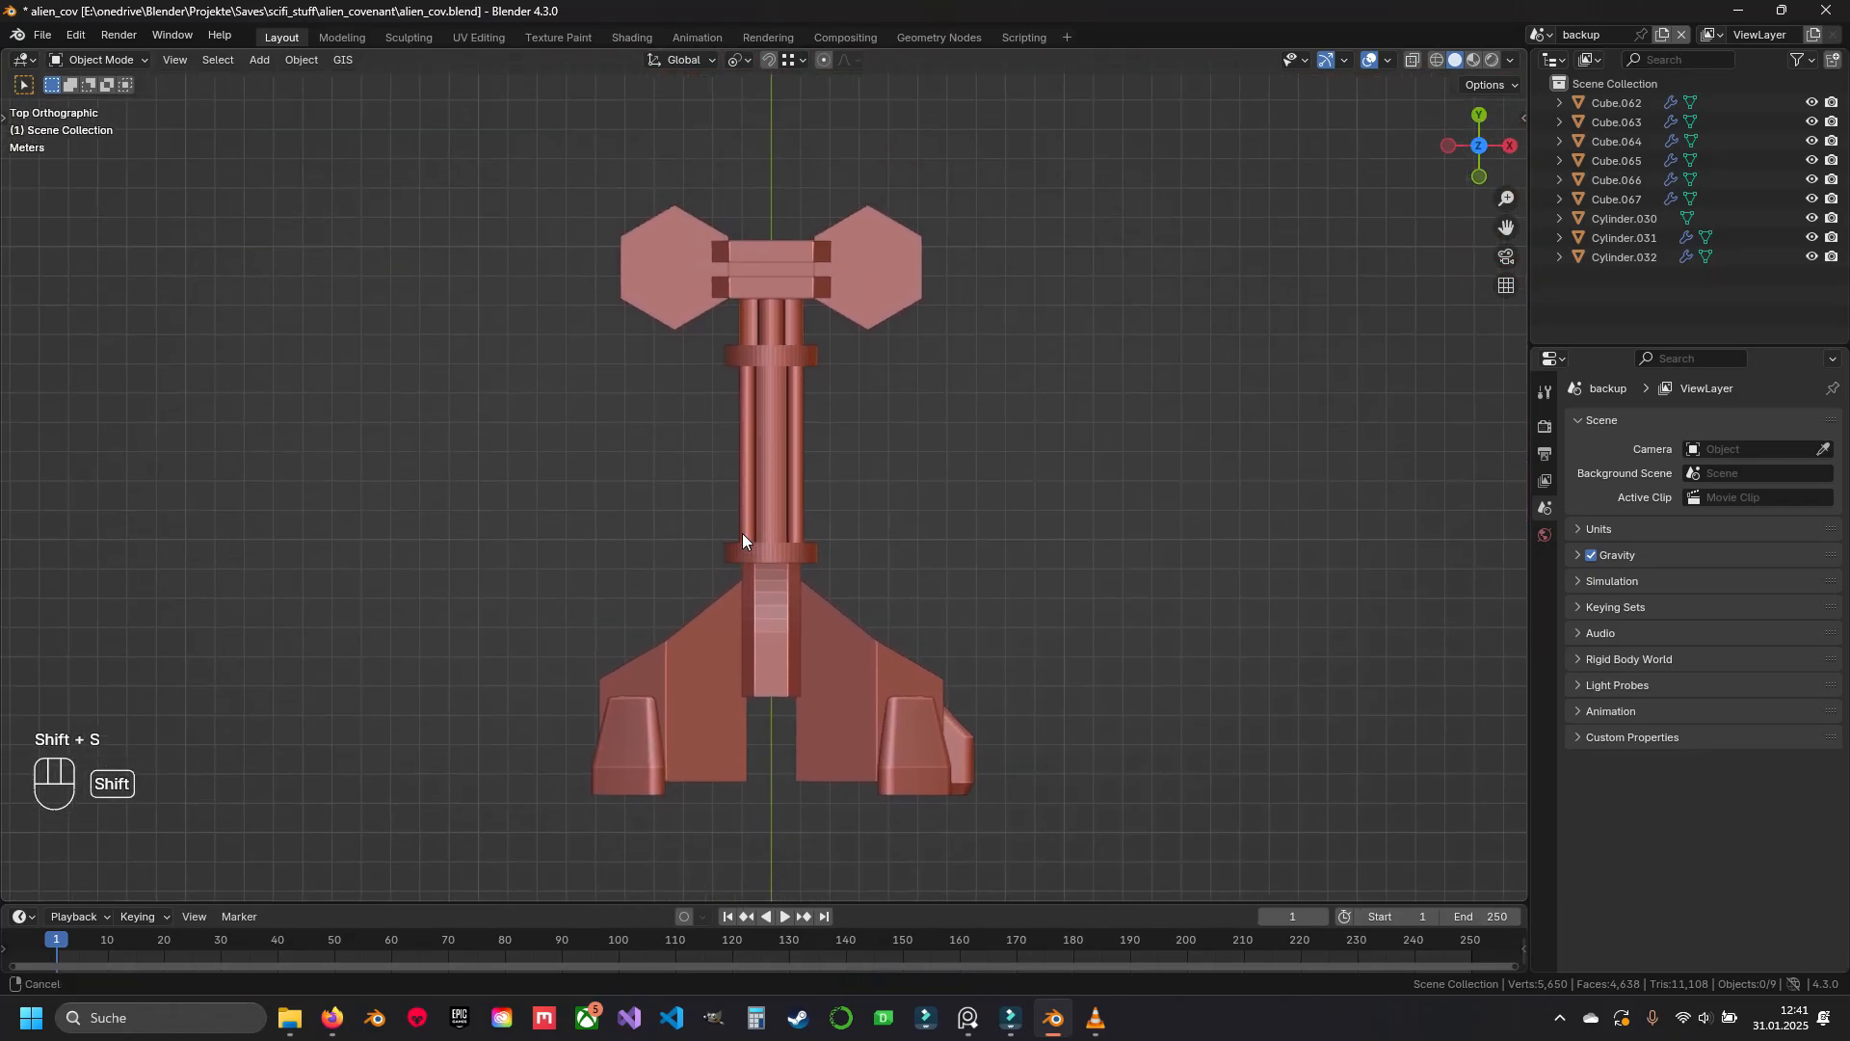
key("shift+a")
mouse_move(744, 532)
left_click(832, 628)
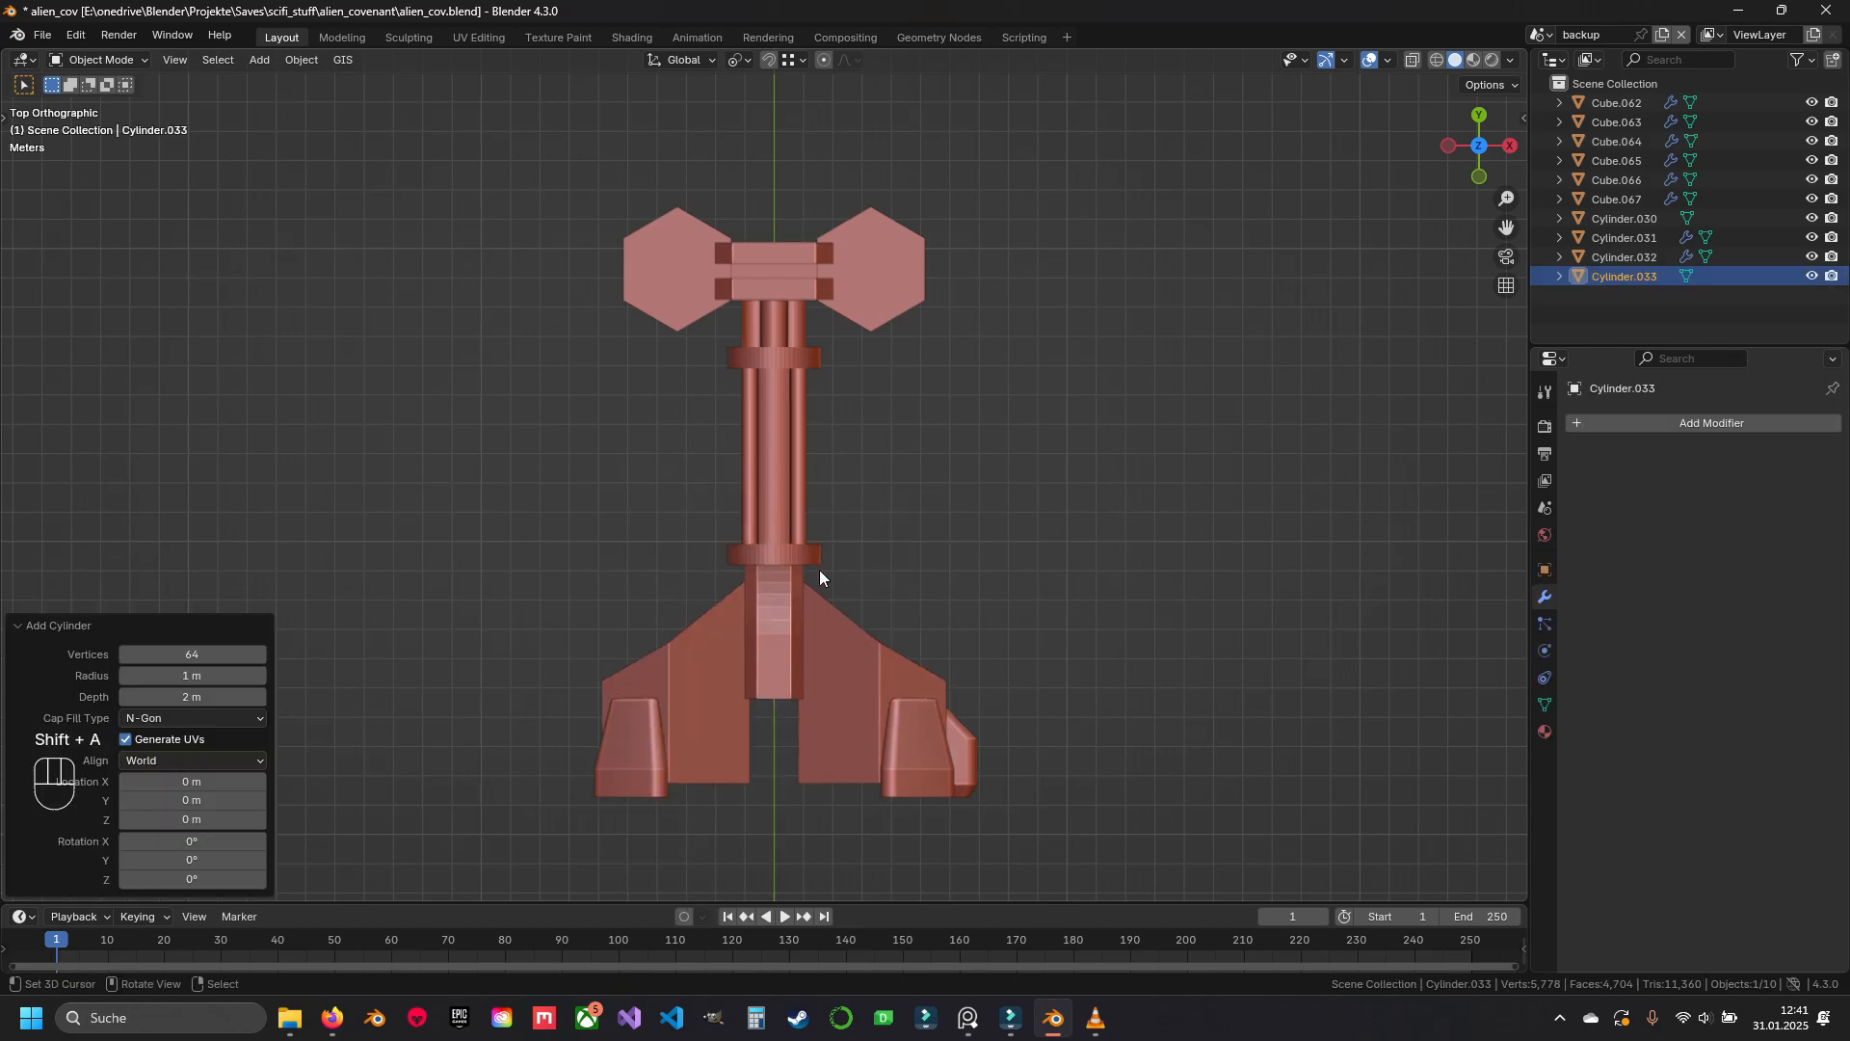
In edit mode, move the cylinder about -25.96 m along Y between the two rear hull plates and scale it uniformly by about 1.76
key("KP_Decimal")
scroll(1127, 511, "up", 4)
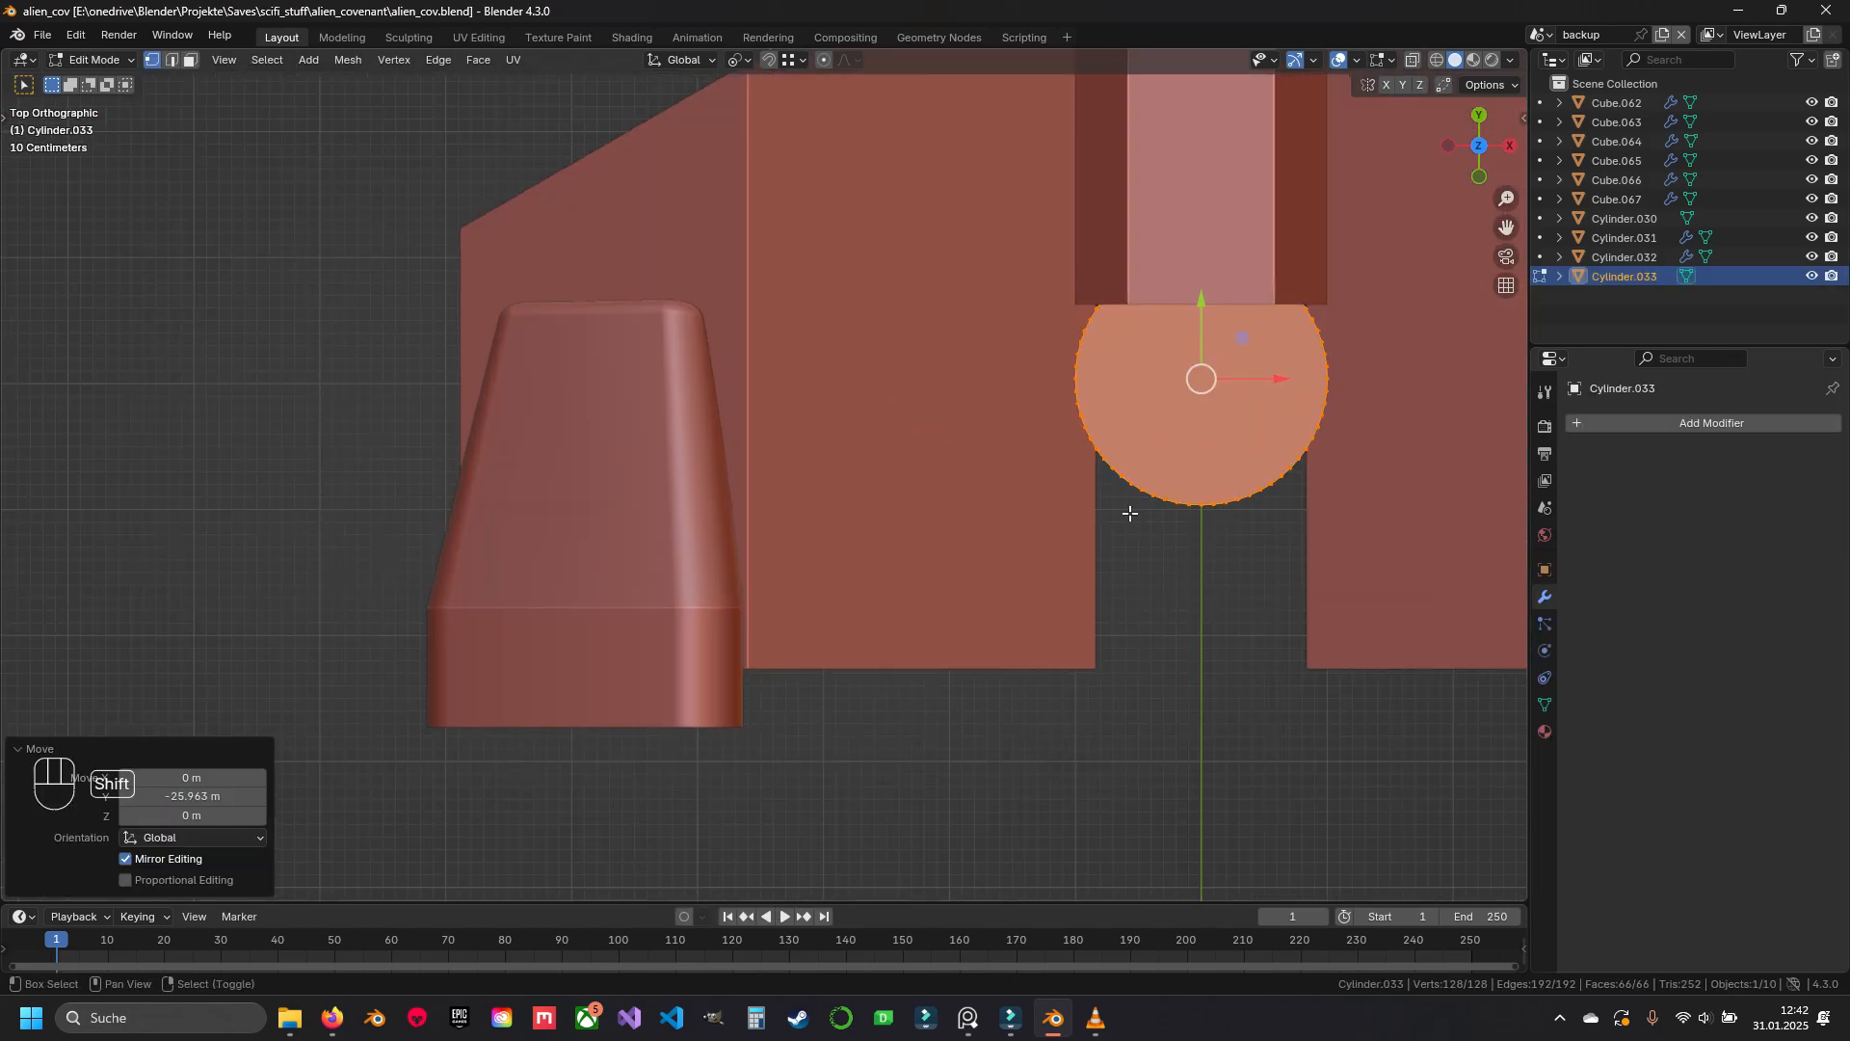
middle_click_drag(1242, 483, 859, 562, "shift")
key("z")
scroll(859, 562, "down", 2)
key("s")
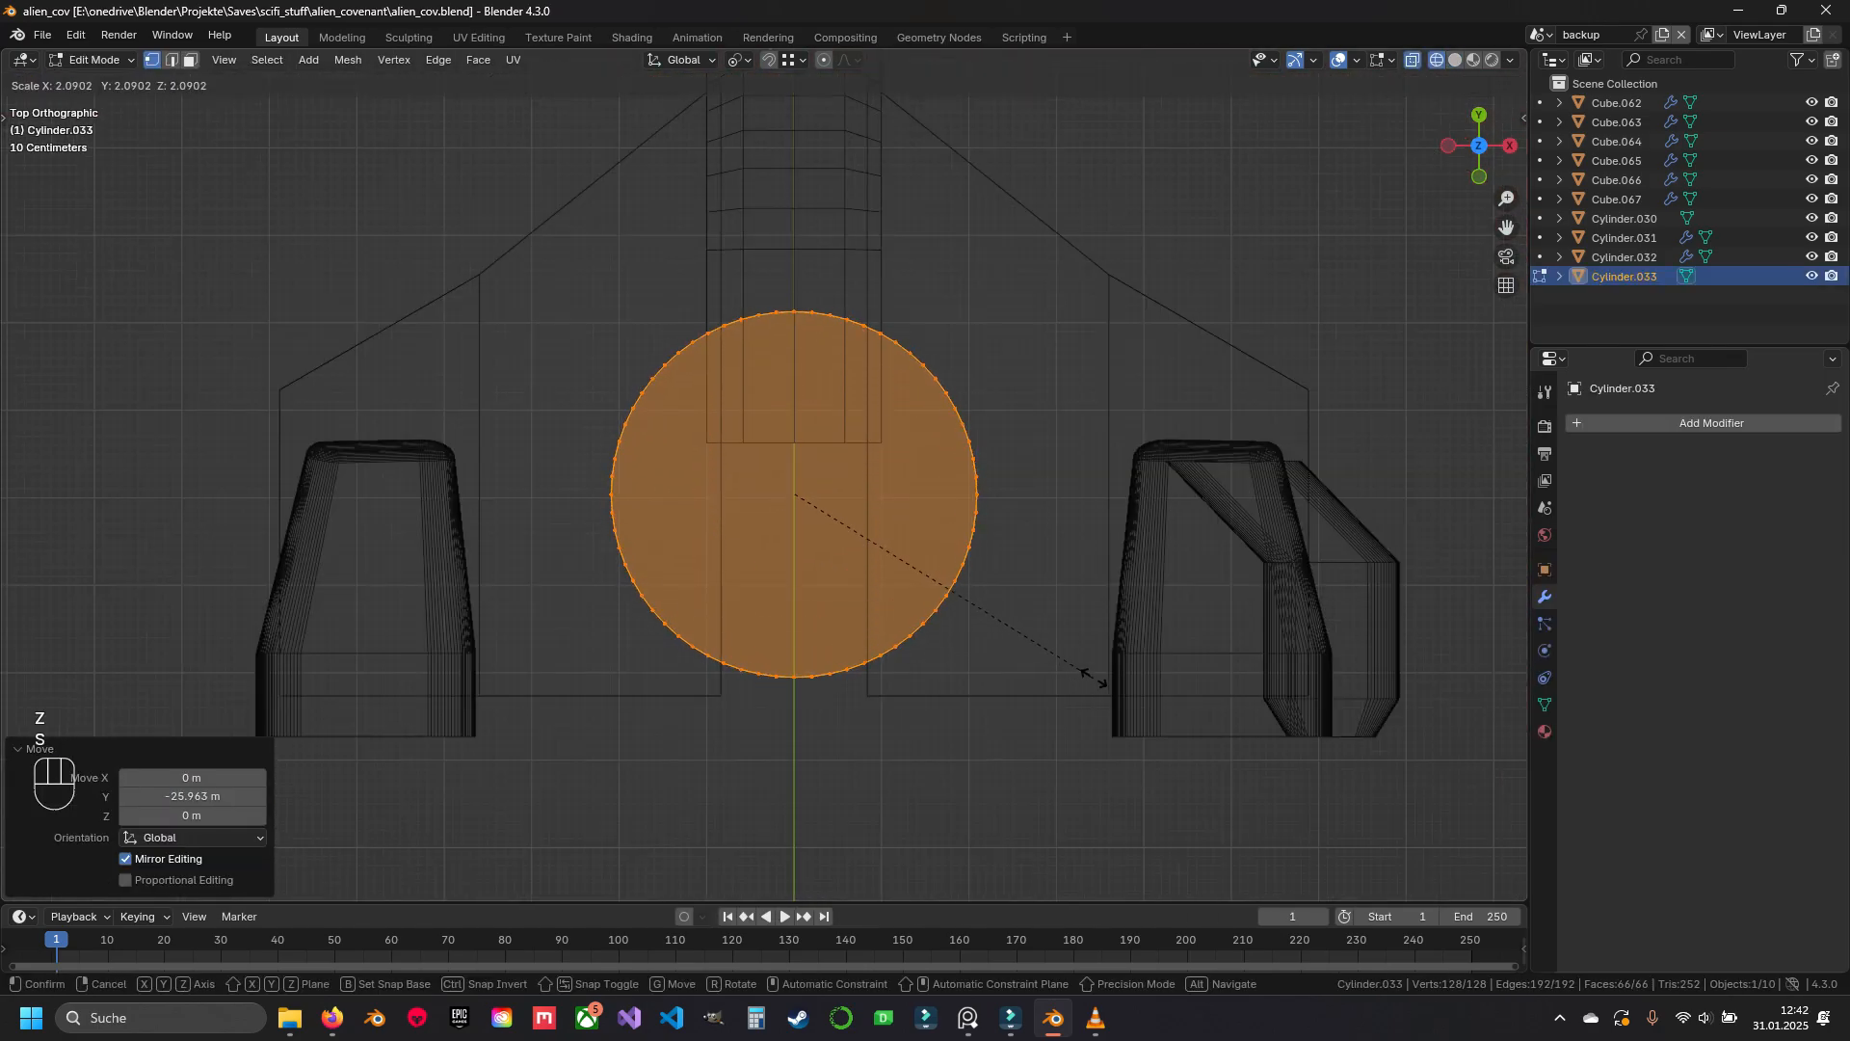
left_click(1036, 666)
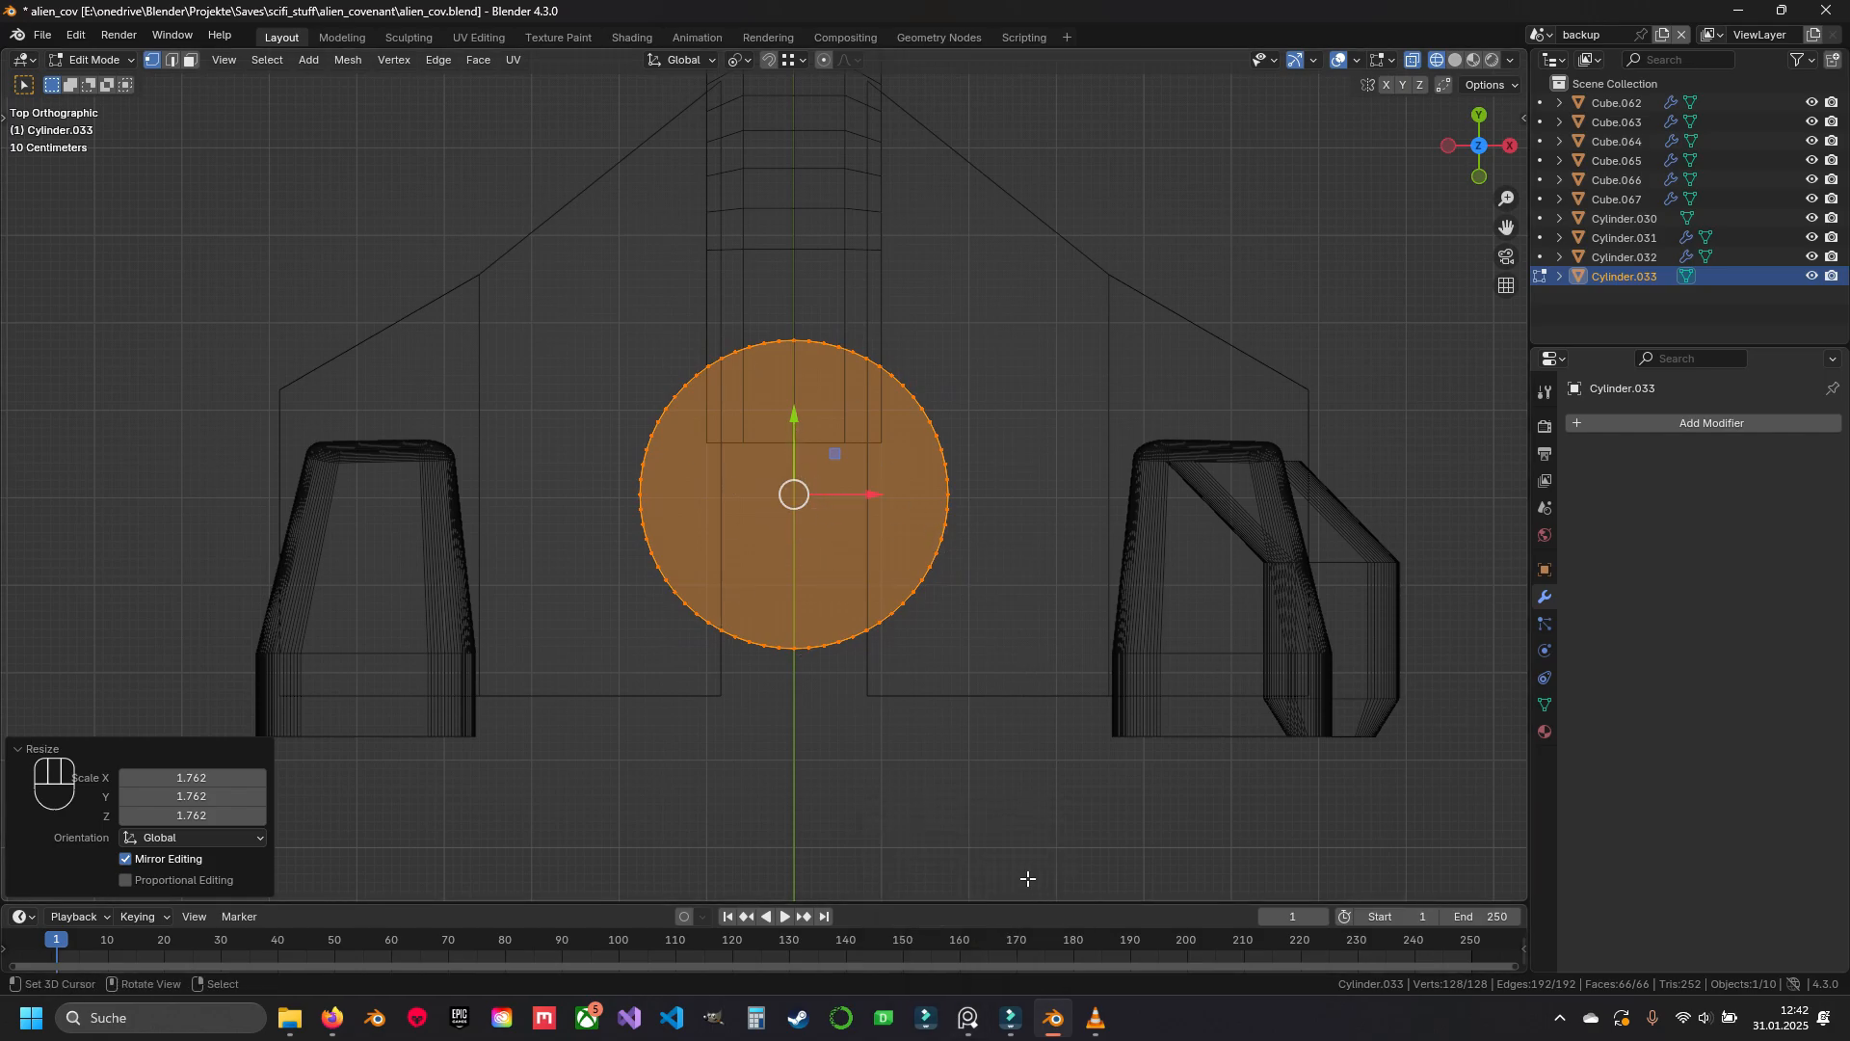
Switch to the PureRef reference board, maximize it and examine the ship's engine clusters and their pods in the rear-view image
left_click(956, 1031)
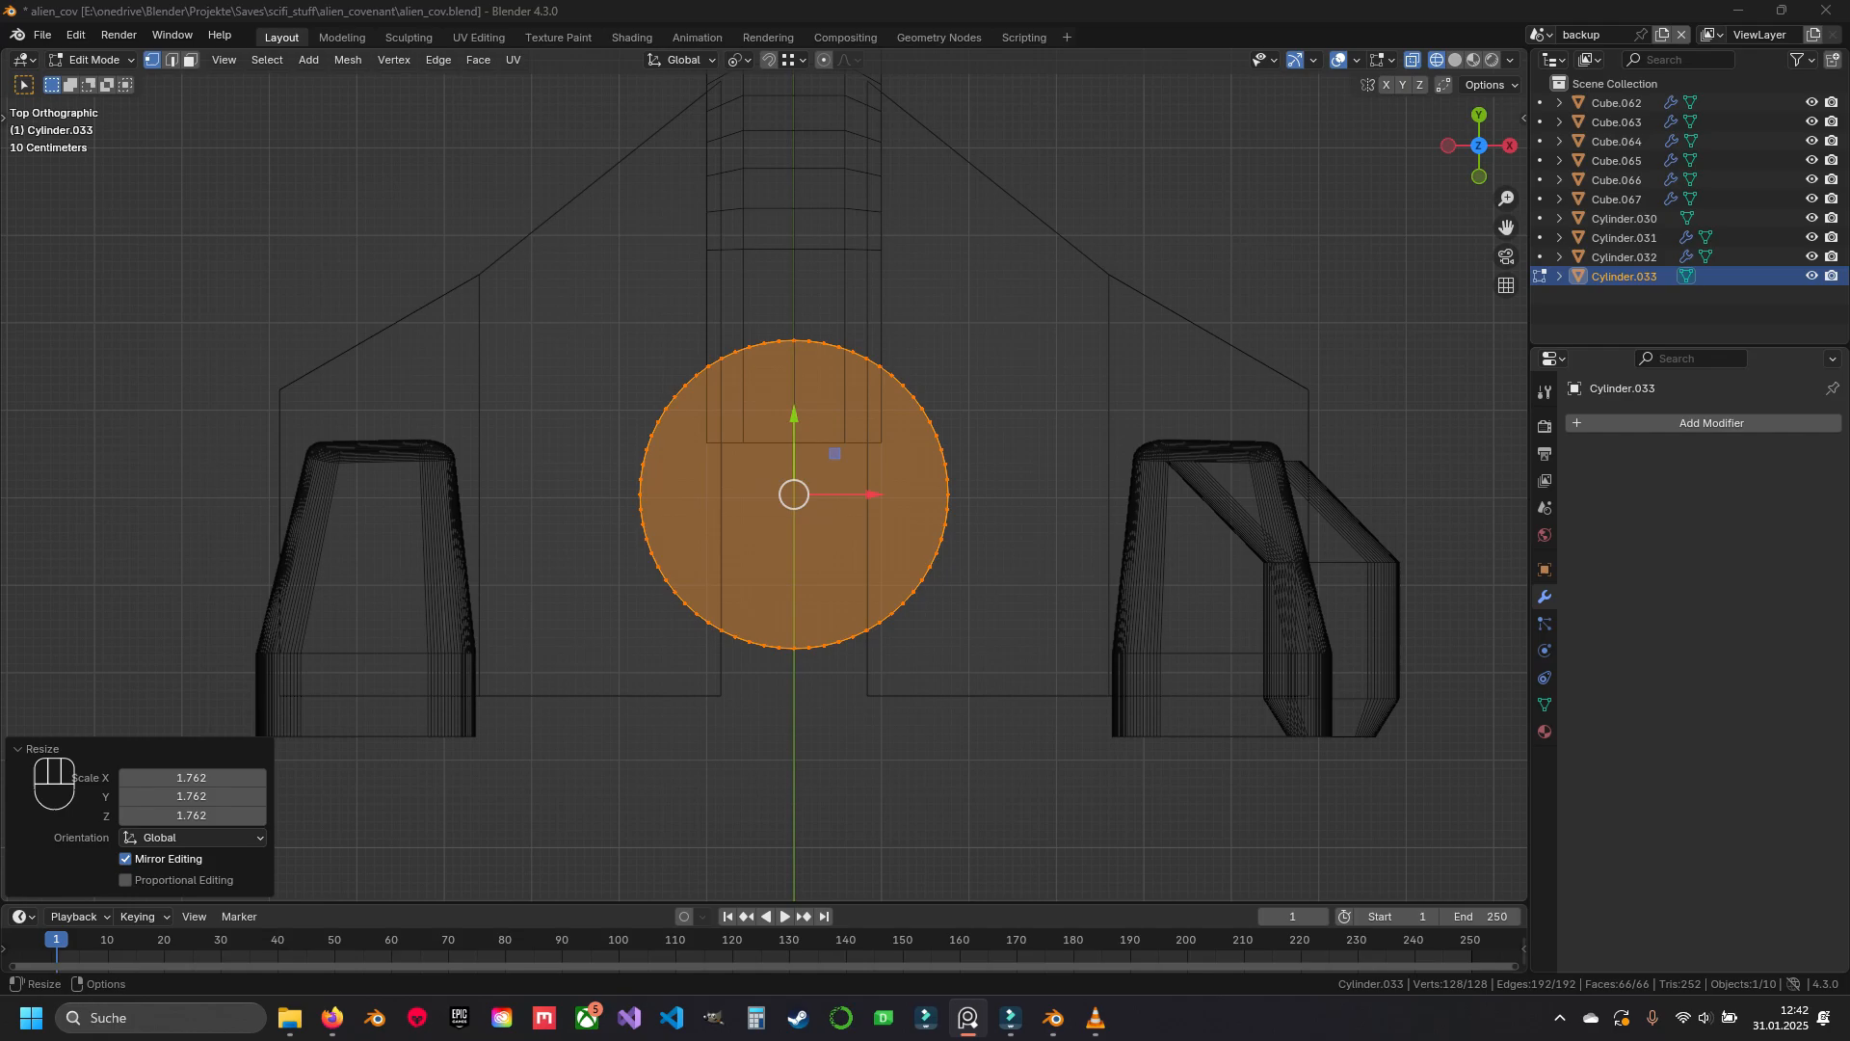
key("ctrl+f")
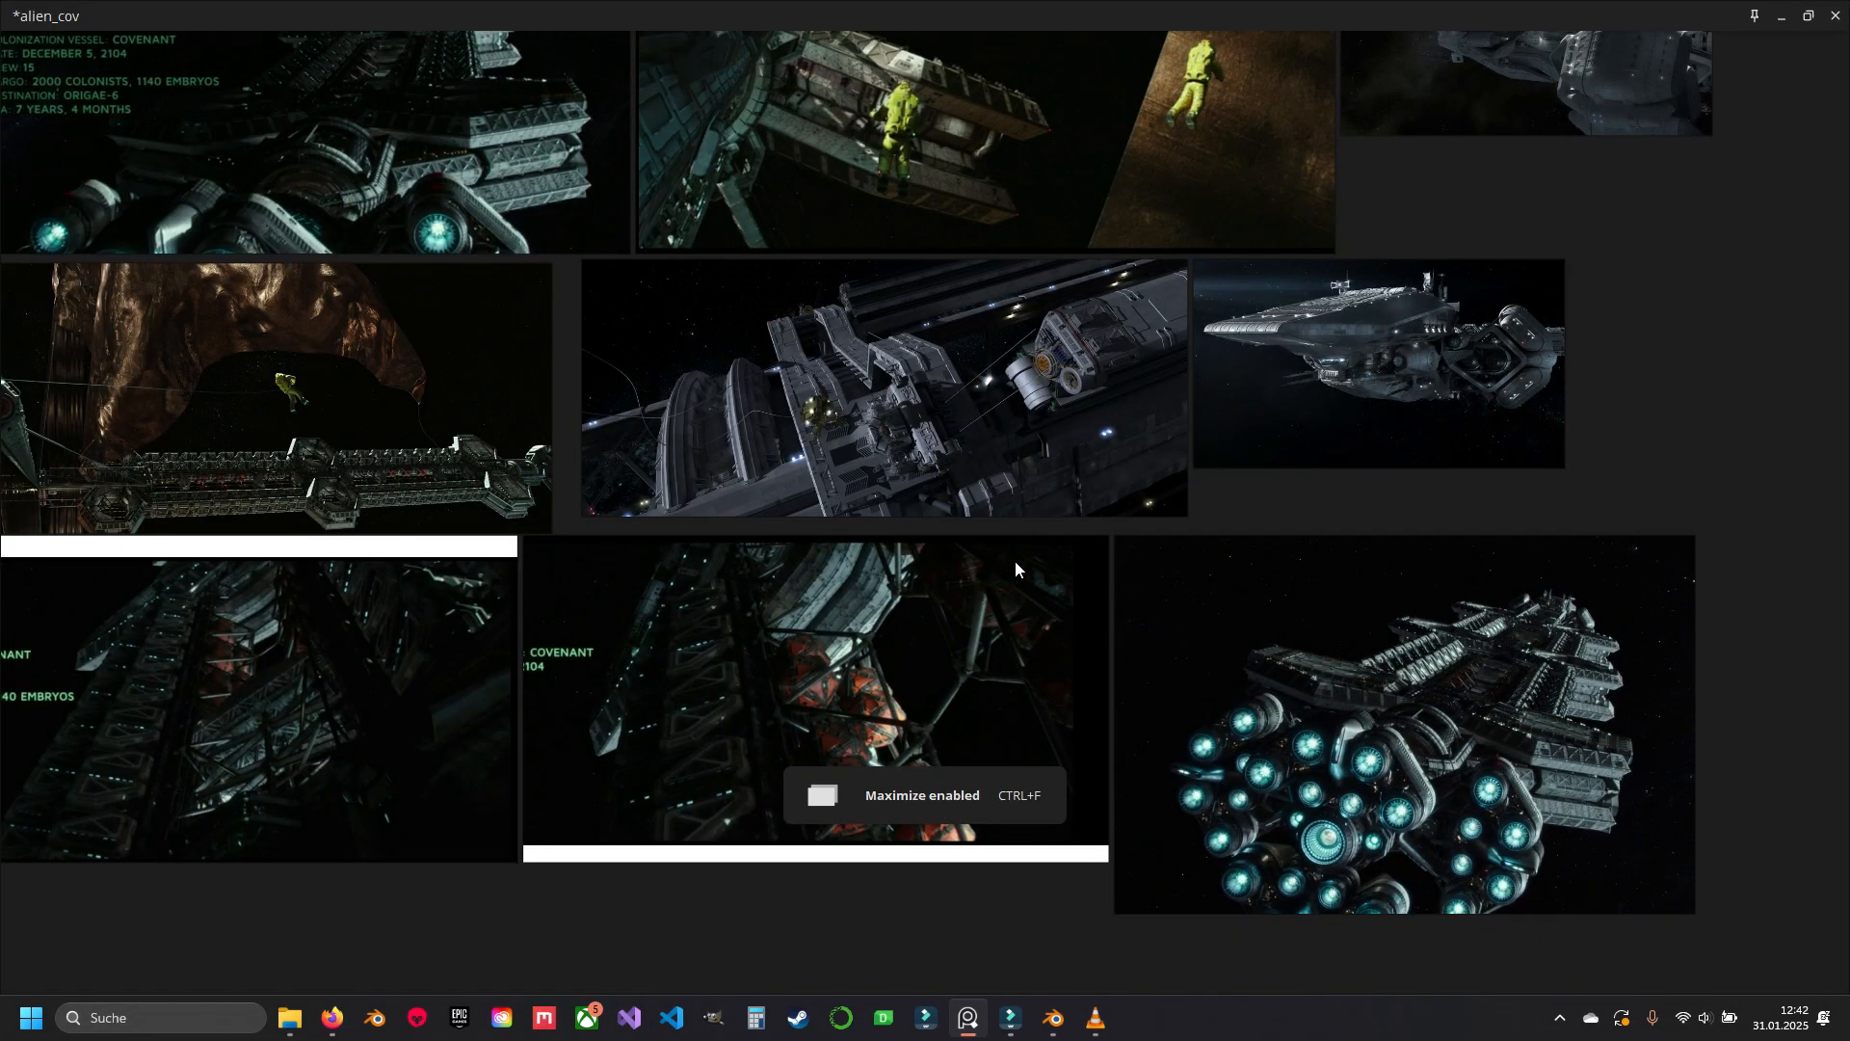
middle_click_drag(1255, 629, 885, 341)
scroll(1078, 578, "up", 6)
middle_click_drag(782, 495, 840, 522)
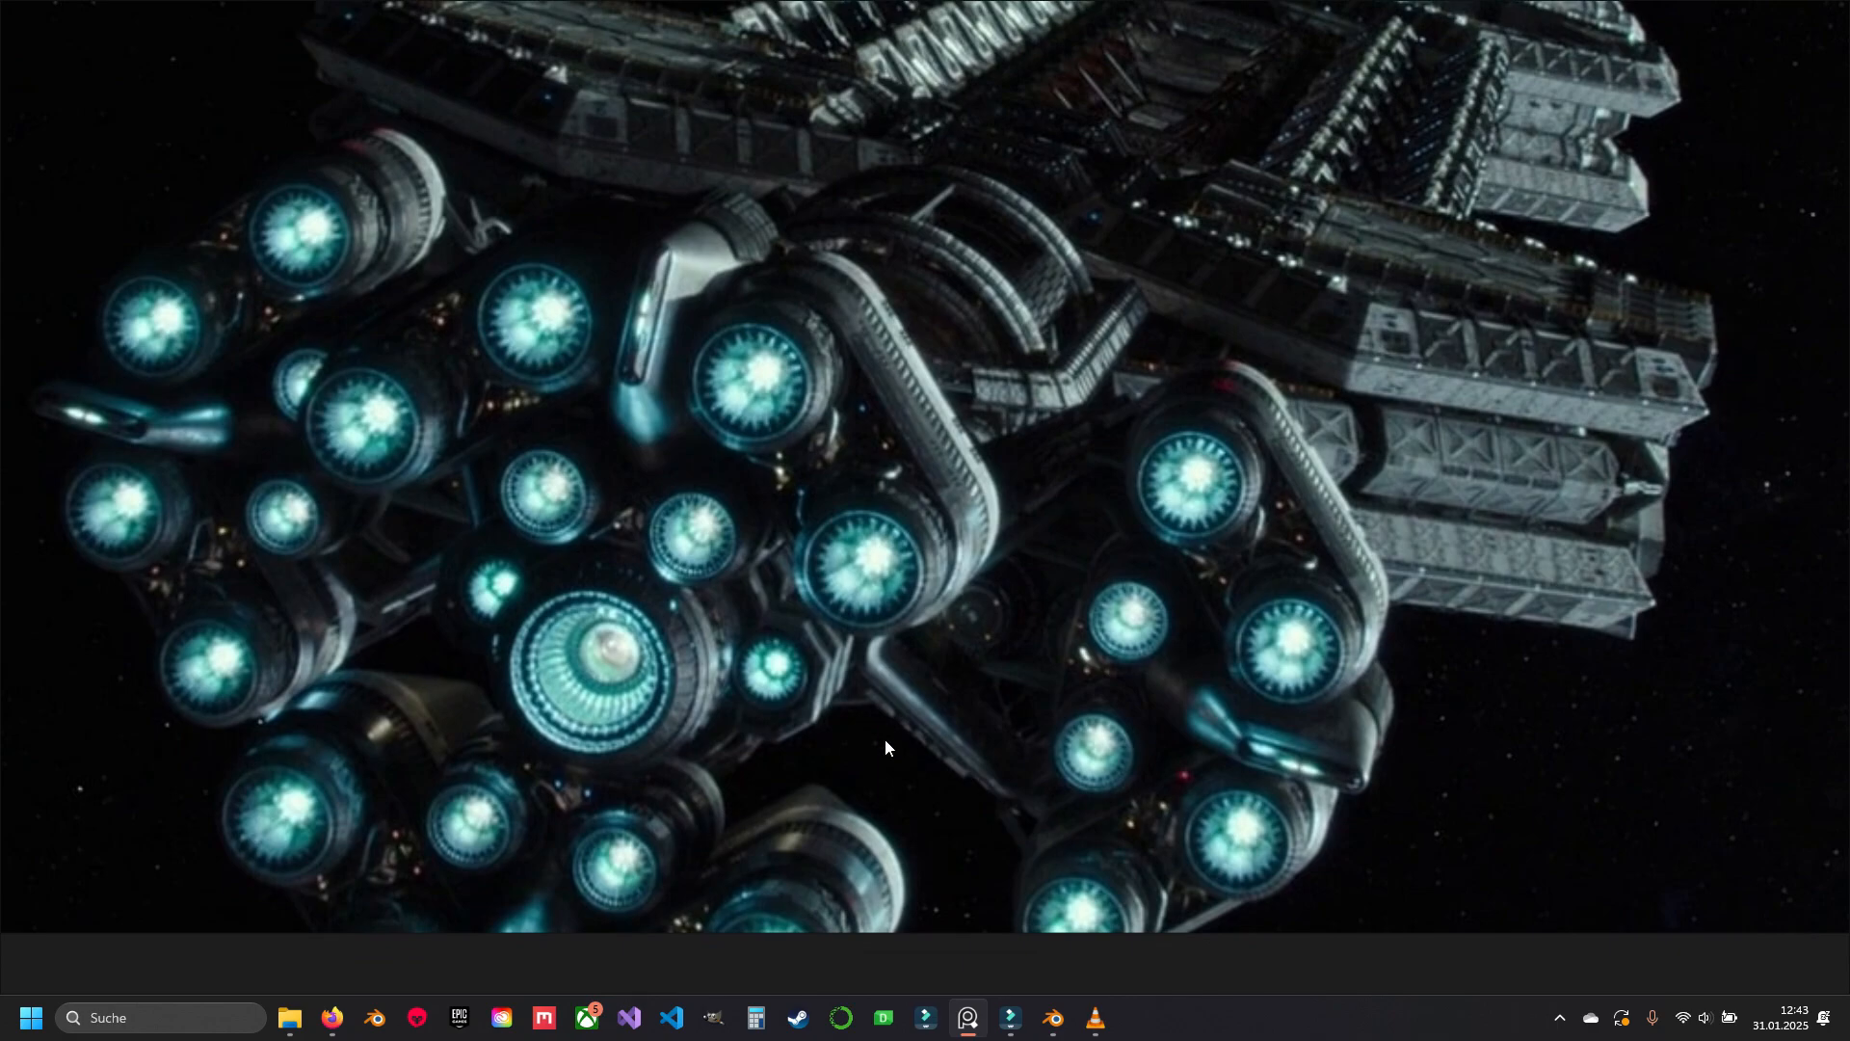
middle_click_drag(1276, 723, 1264, 645)
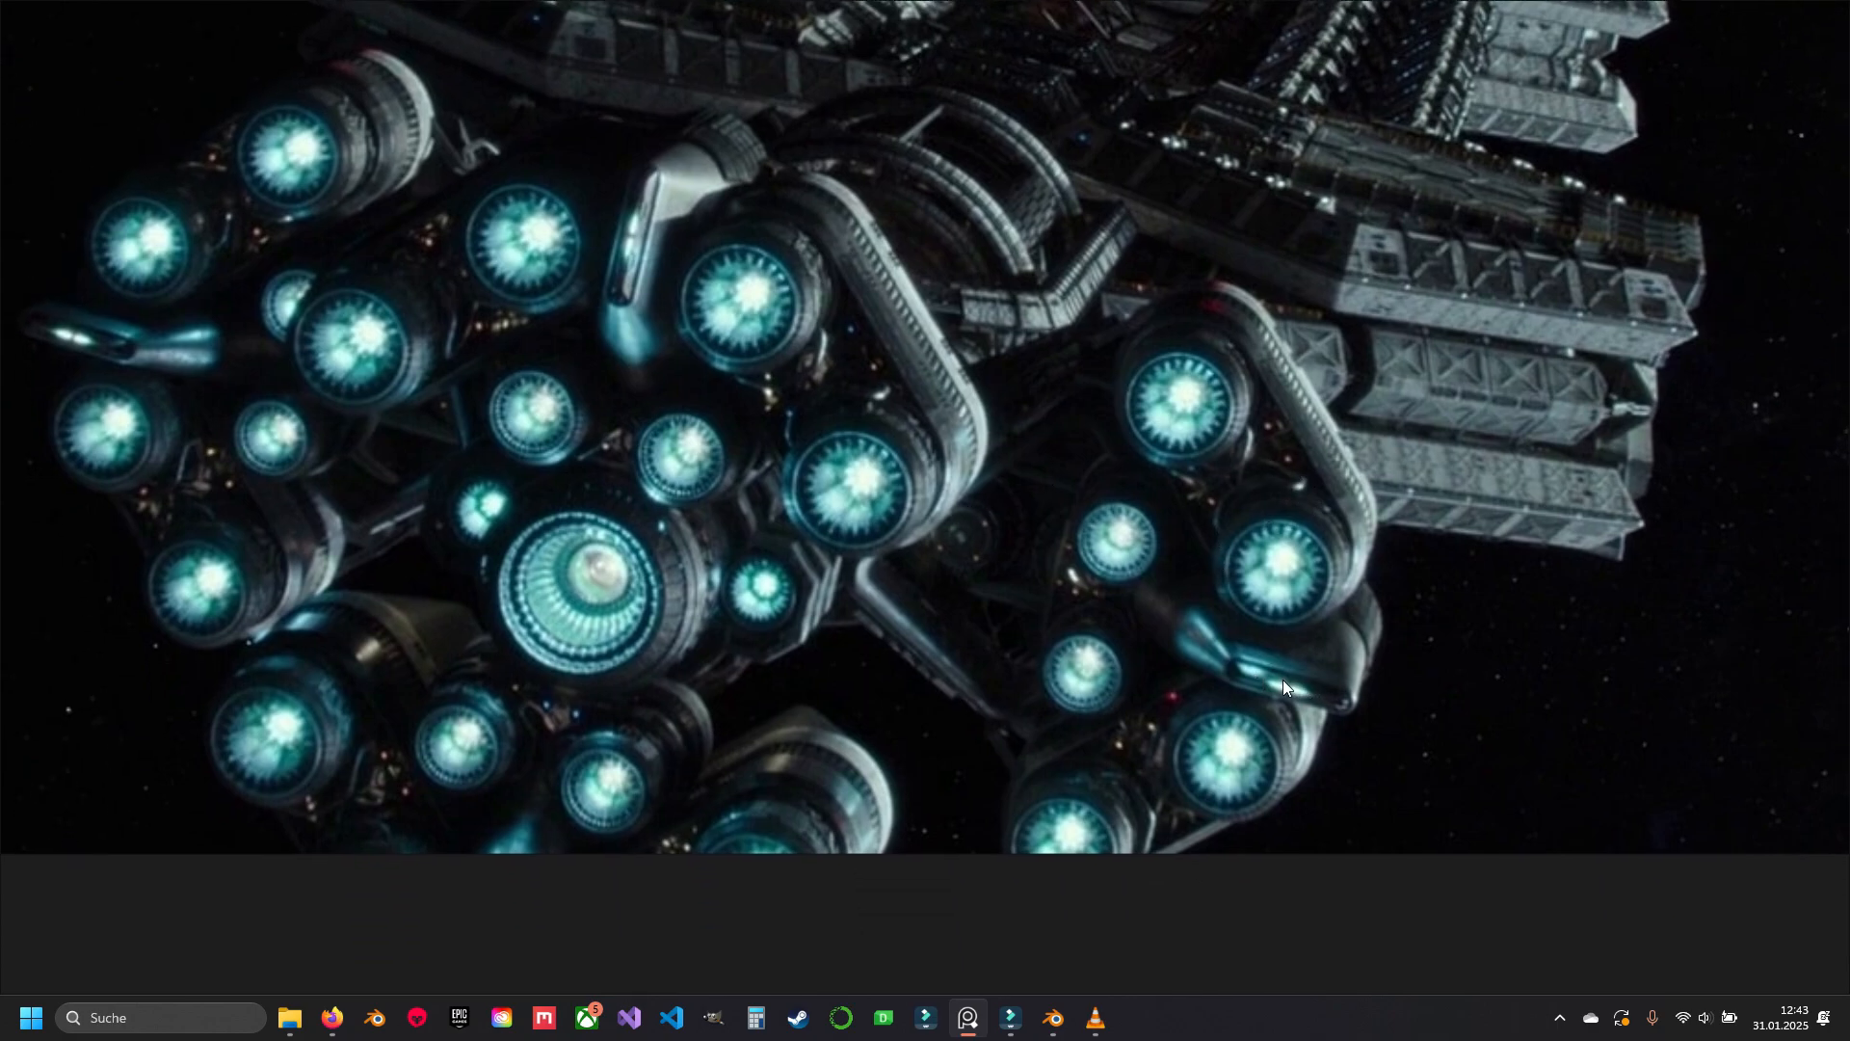
middle_click_drag(1197, 425, 1280, 448)
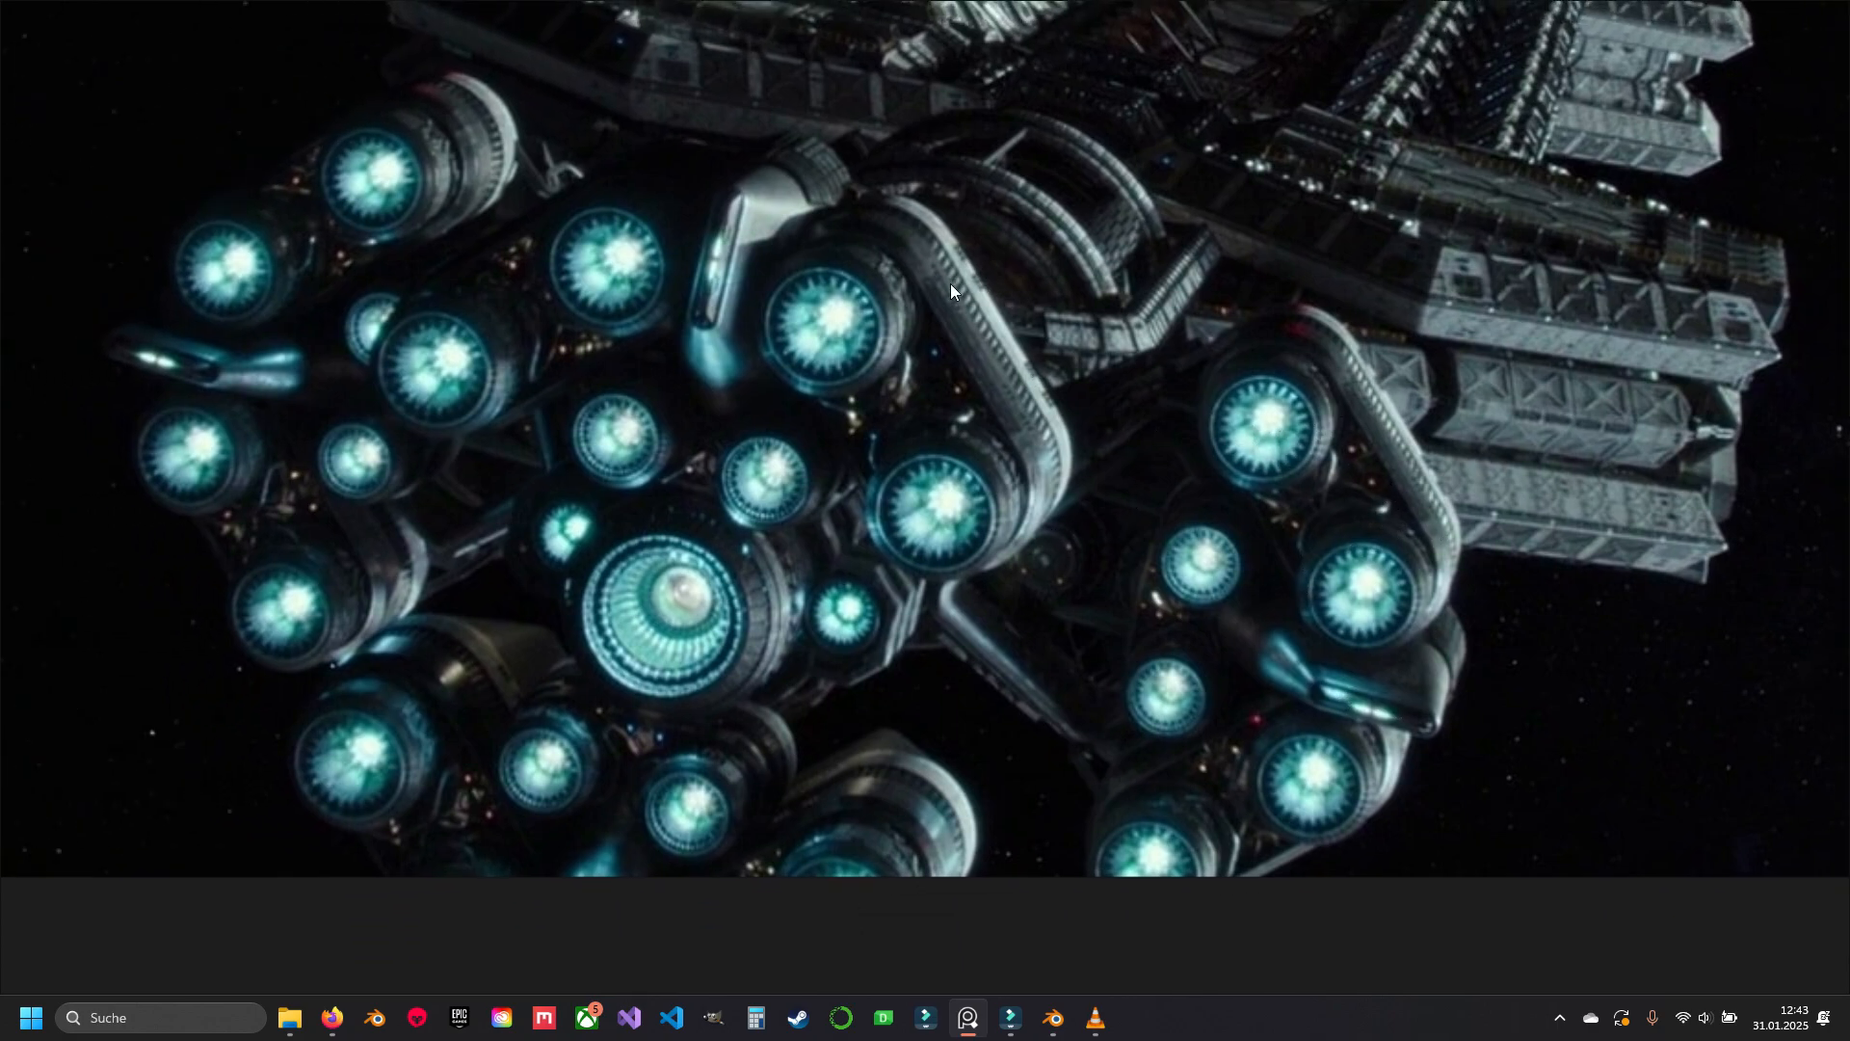
middle_click_drag(1002, 462, 1089, 503)
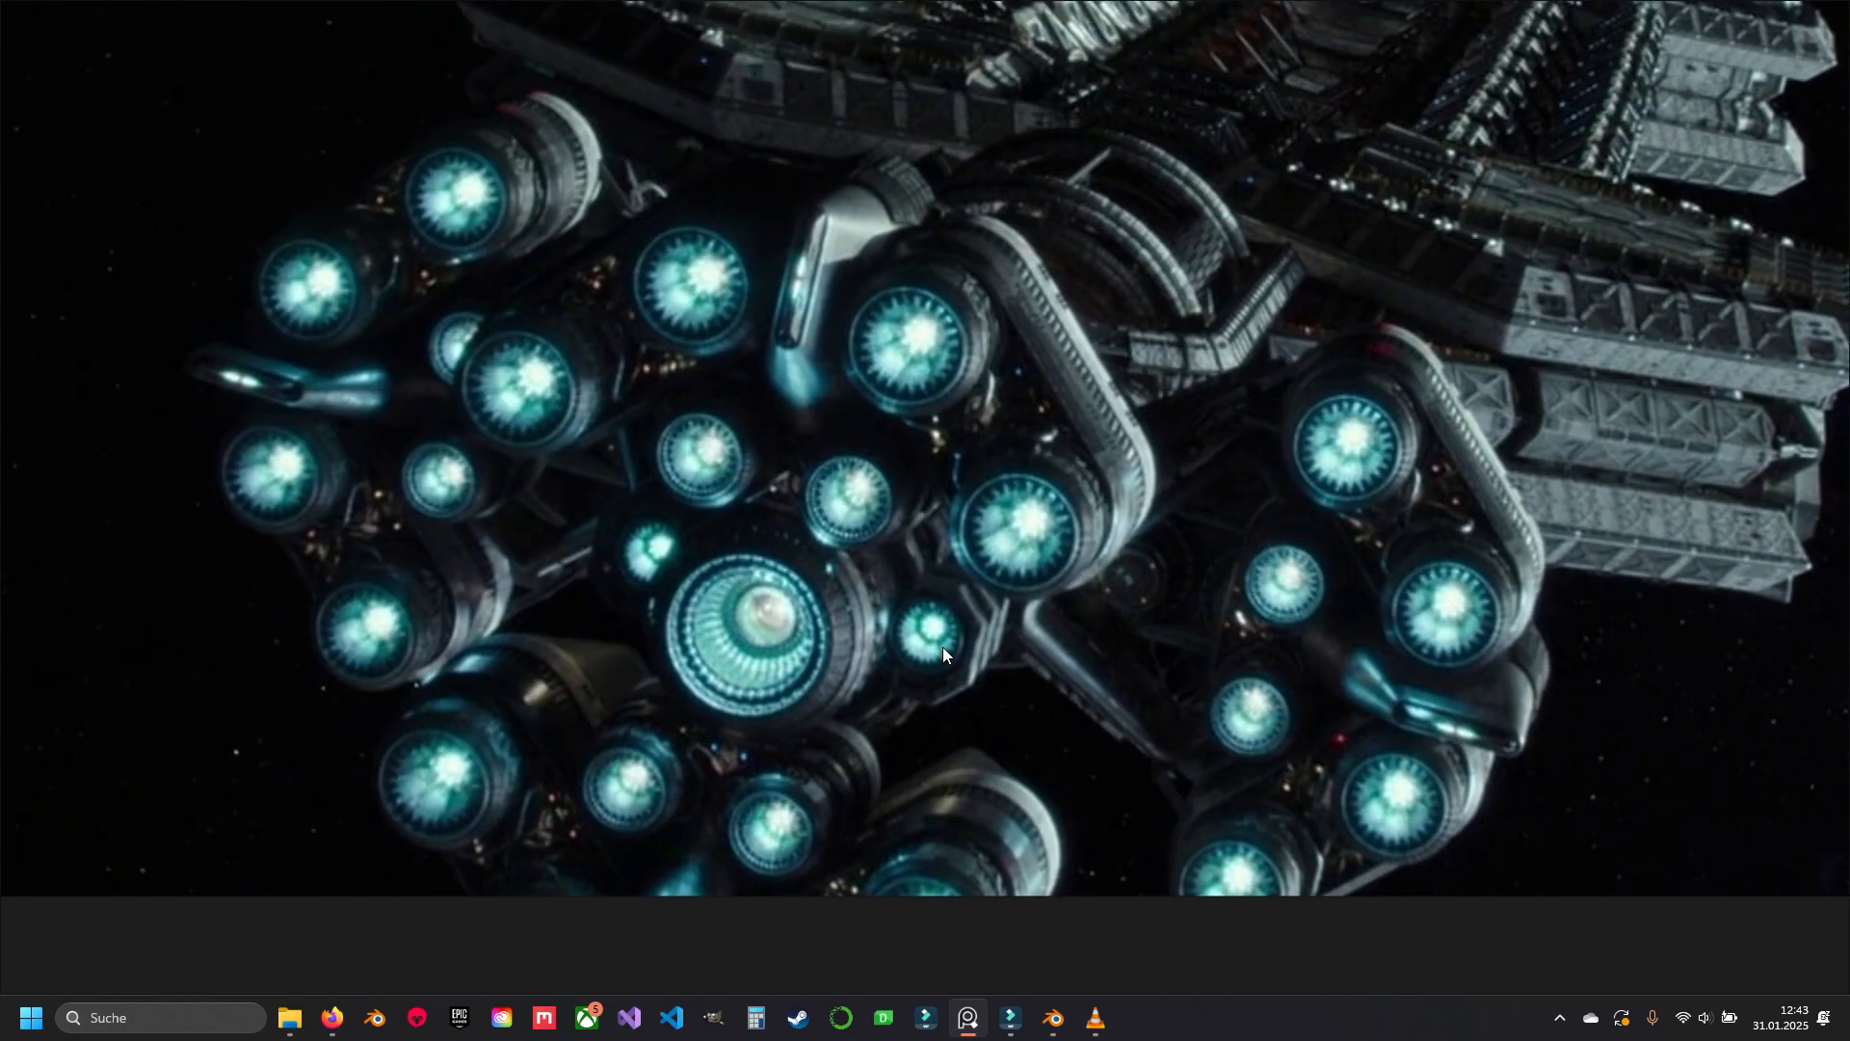
middle_click_drag(962, 478, 743, 580)
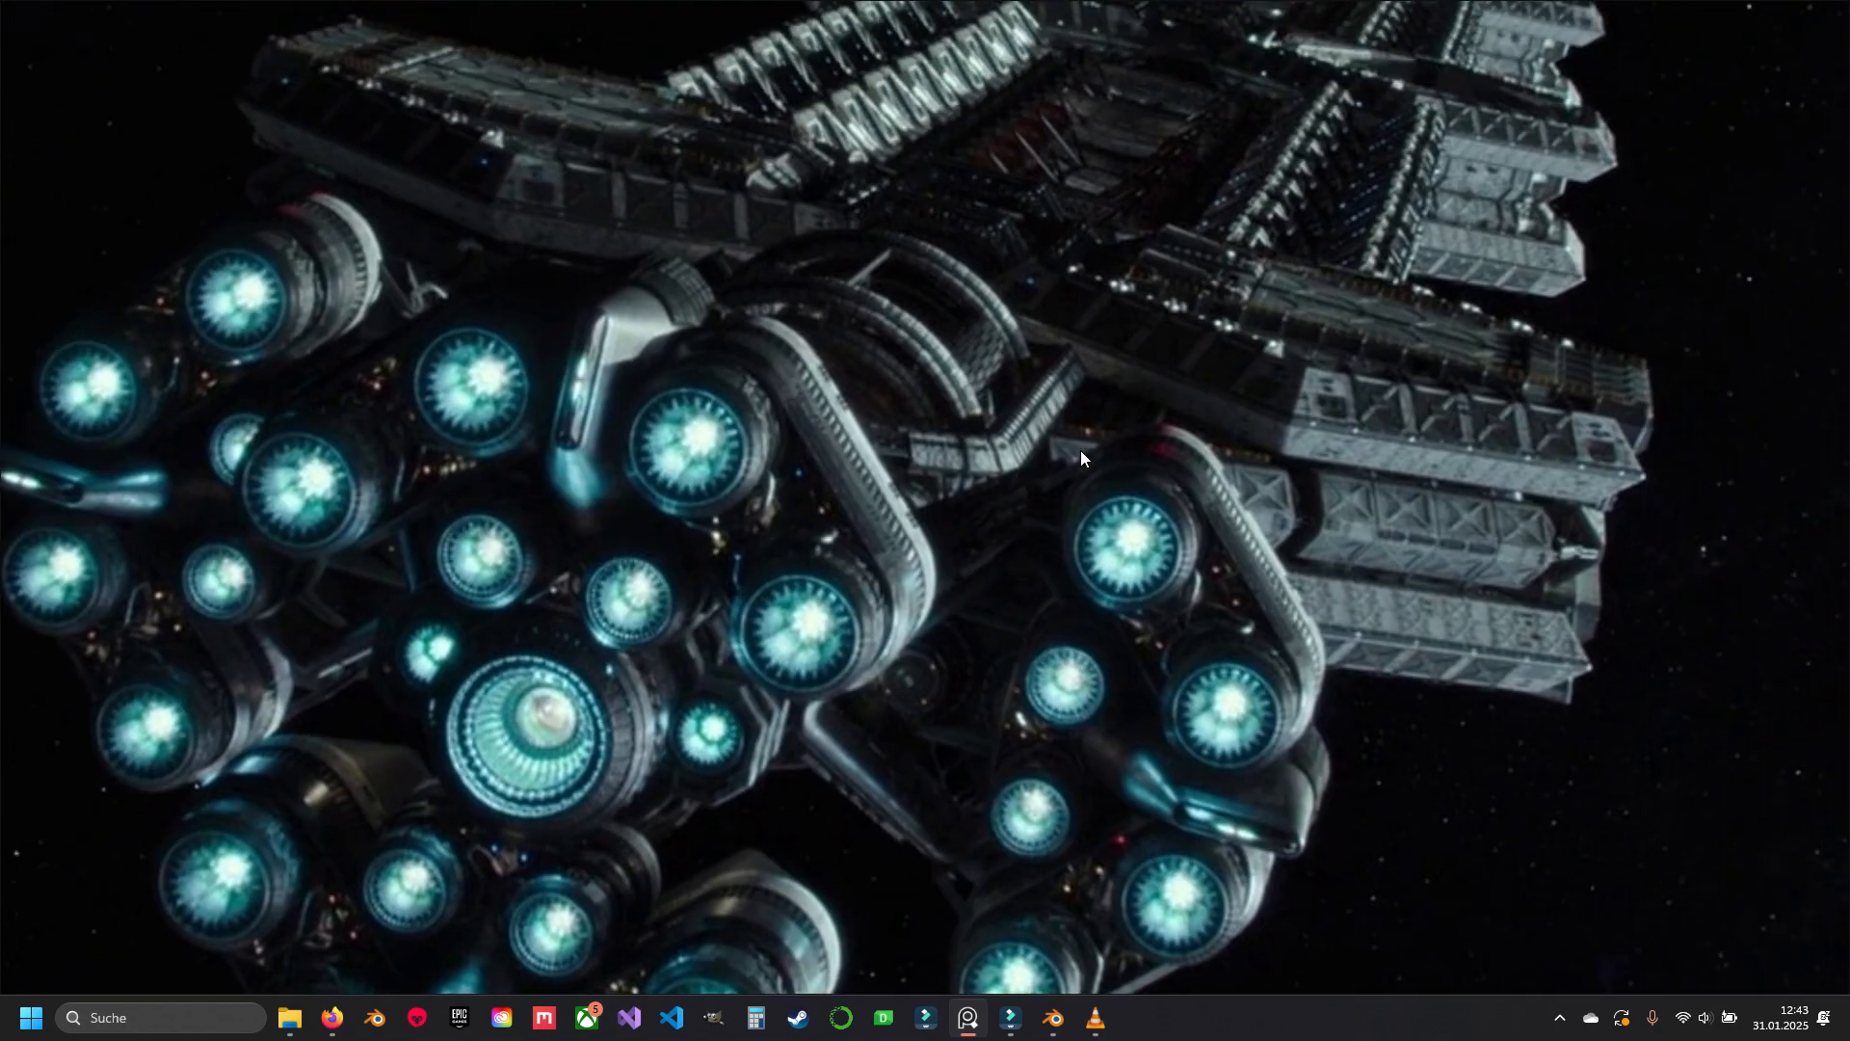
left_click_drag(1110, 7, 1000, 4)
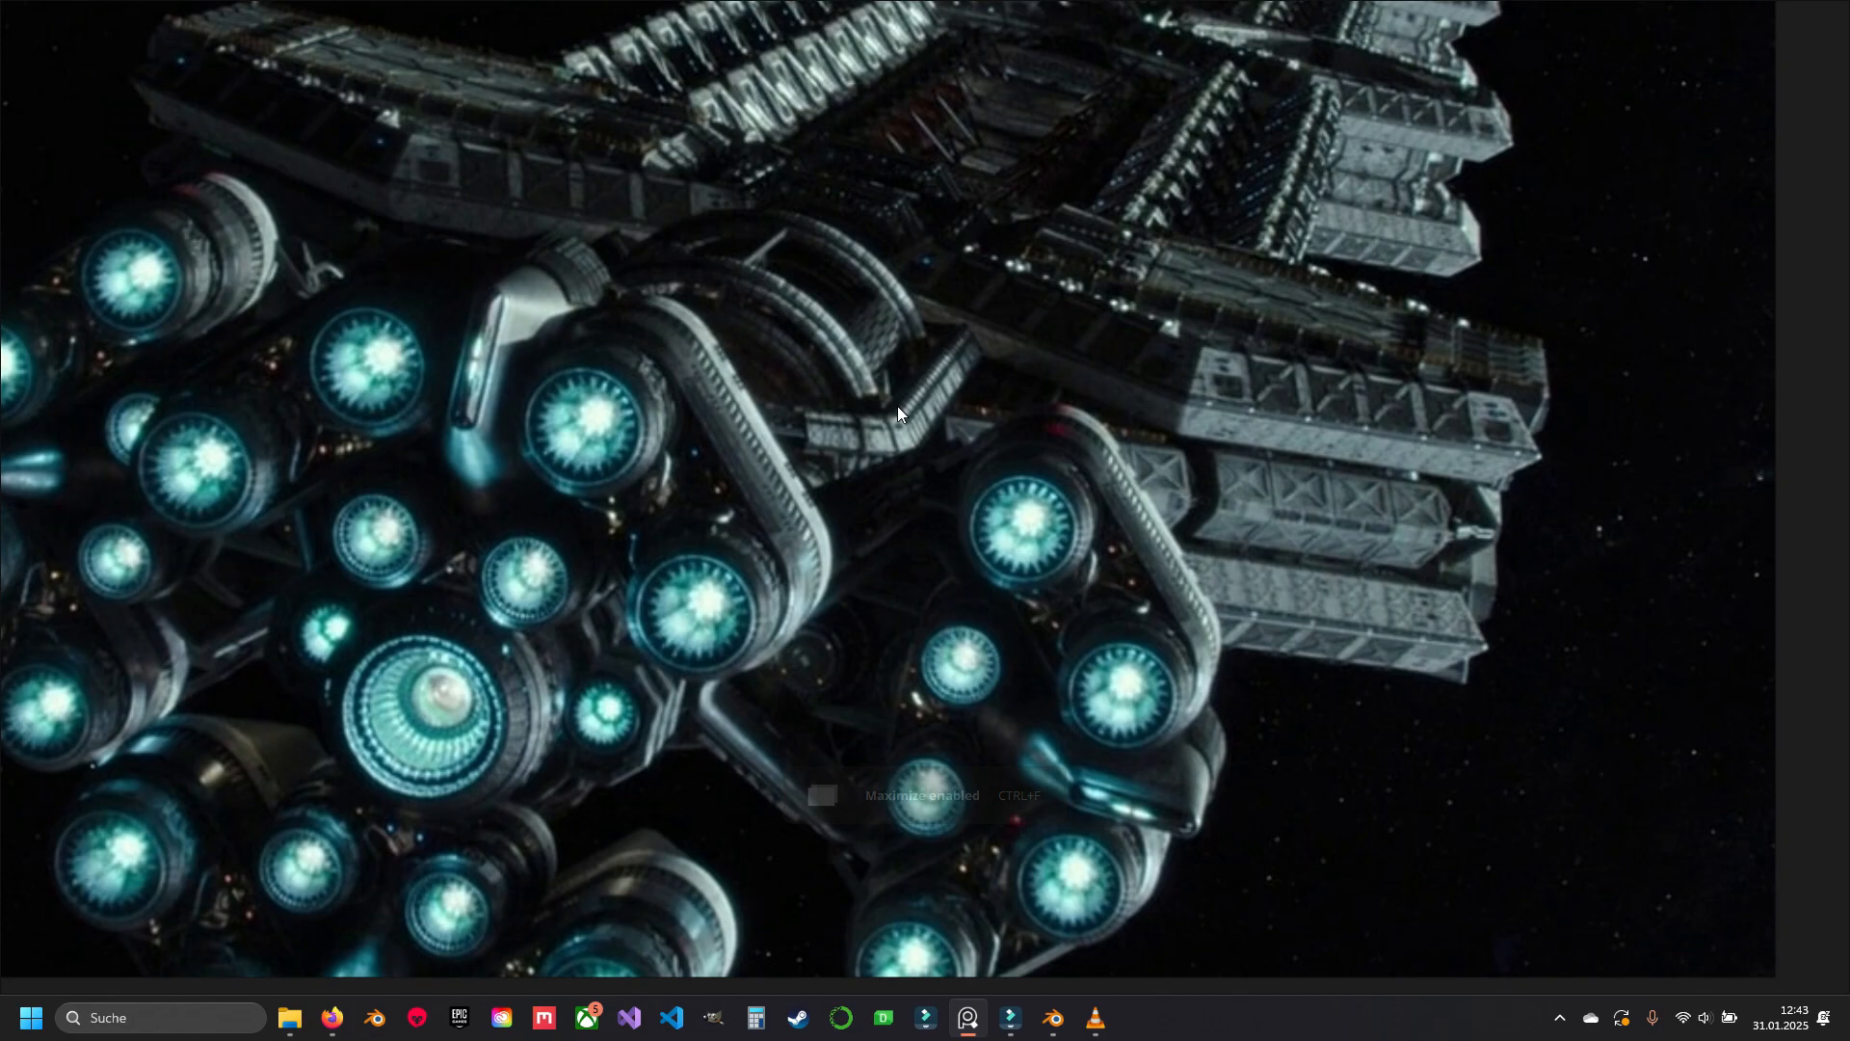
Examine the close-up reference of the round ribbed disc and curved arches between the engine pods
scroll(898, 406, "down", 6)
middle_click_drag(530, 221, 1018, 391)
scroll(756, 448, "up", 5)
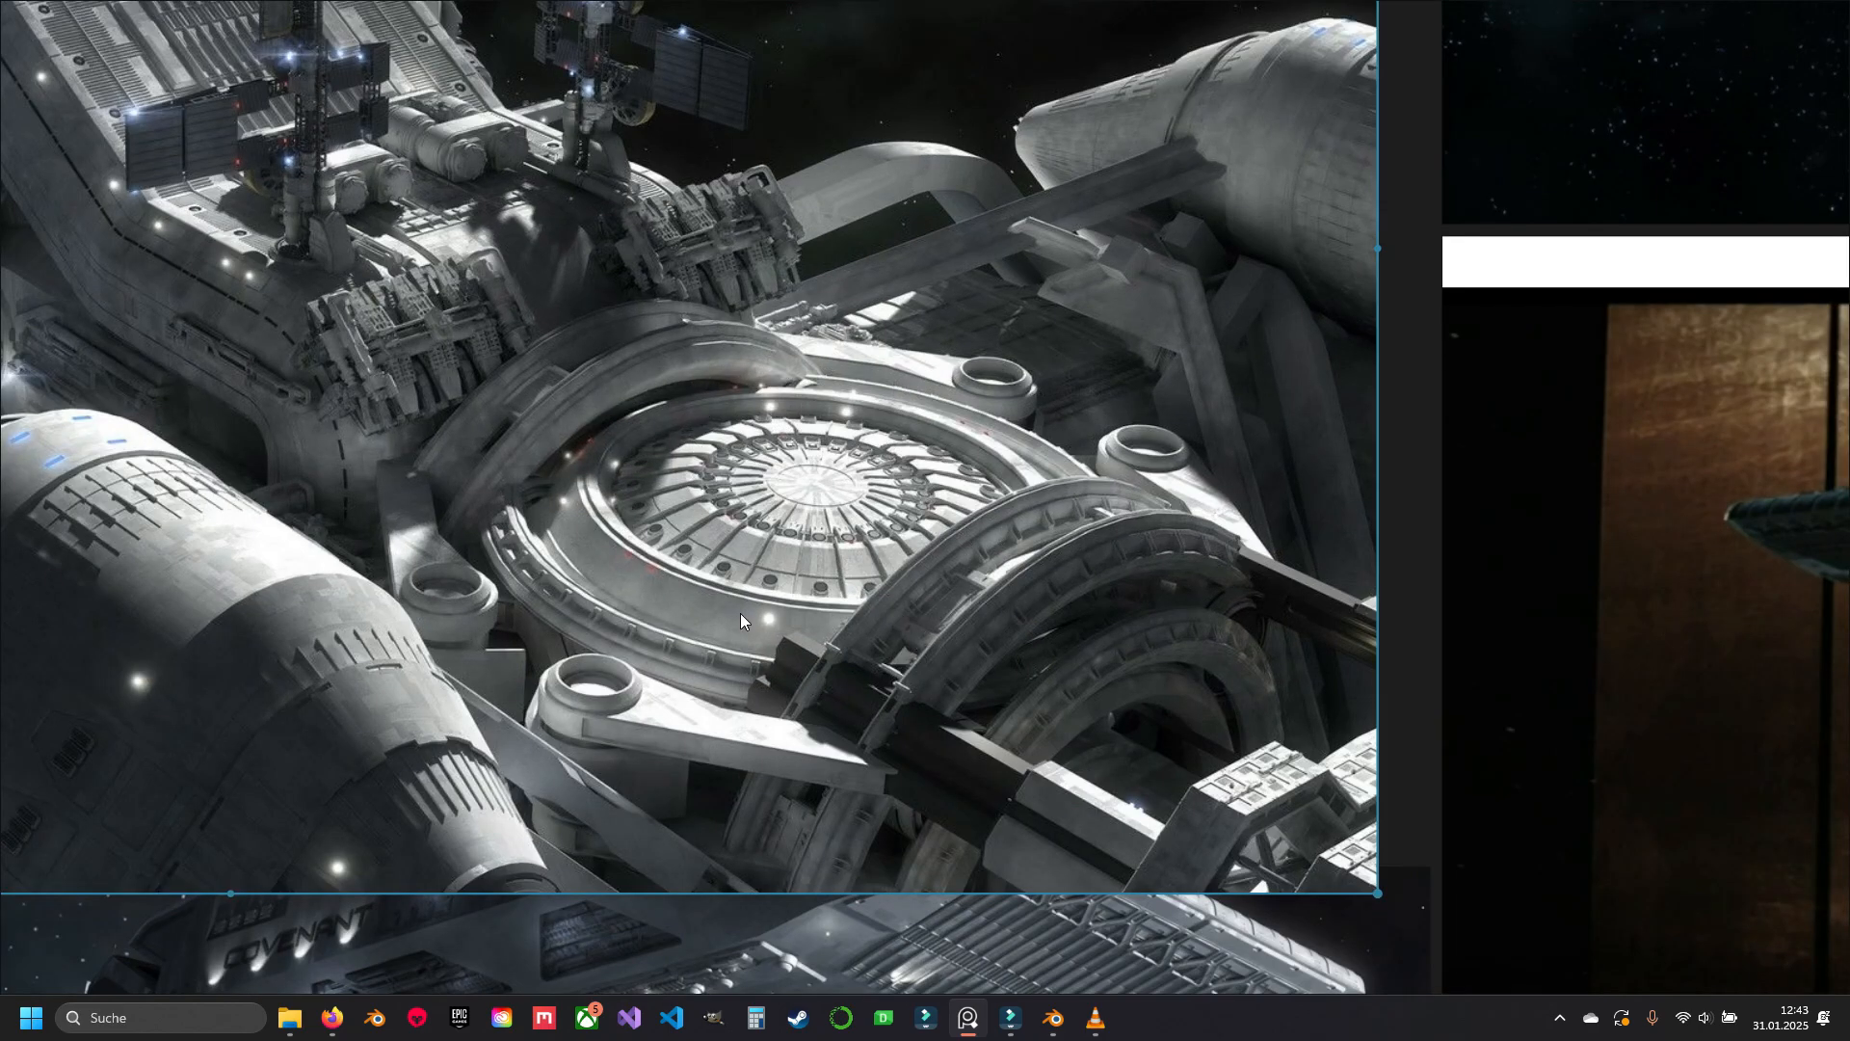
Examine the engine clusters and hull structure between the pods in the ship's rear-view reference image
scroll(775, 453, "down", 6)
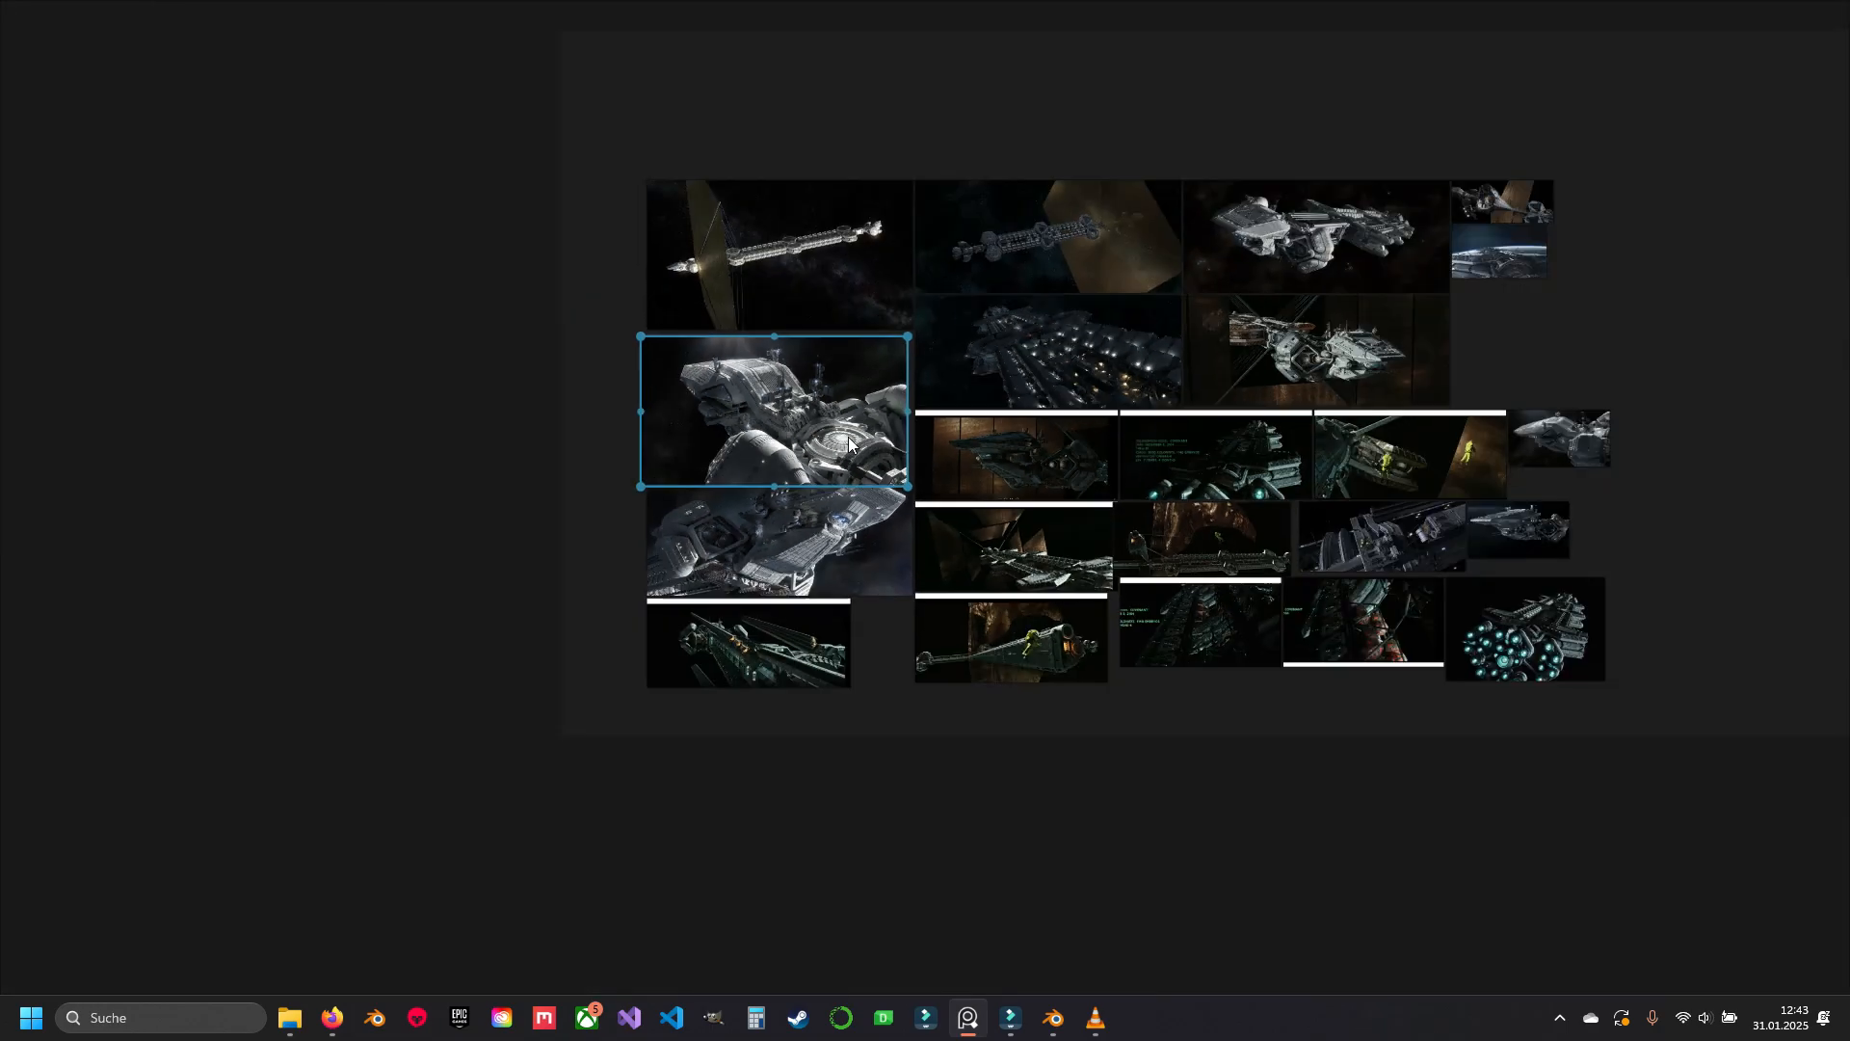
middle_click_drag(1494, 453, 1040, 469)
middle_click_drag(330, 418, 574, 440)
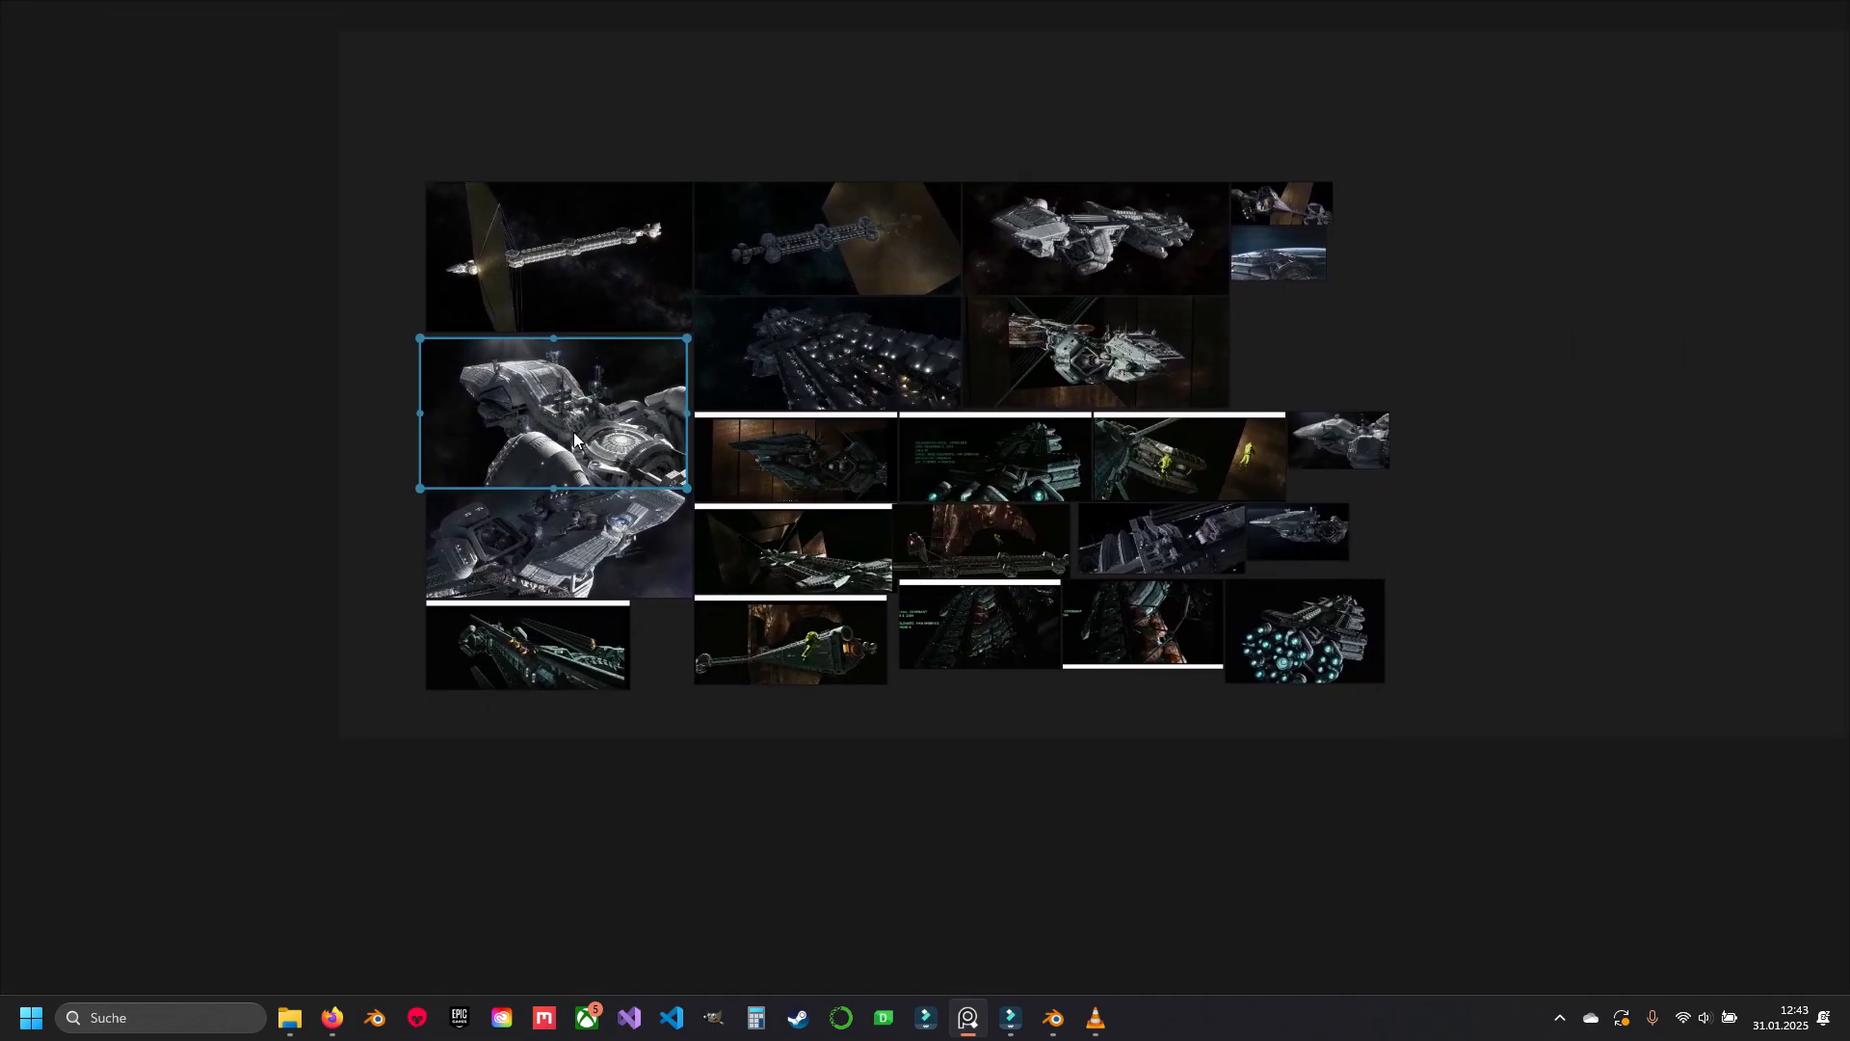
middle_click_drag(806, 465, 665, 441)
scroll(916, 443, "up", 8)
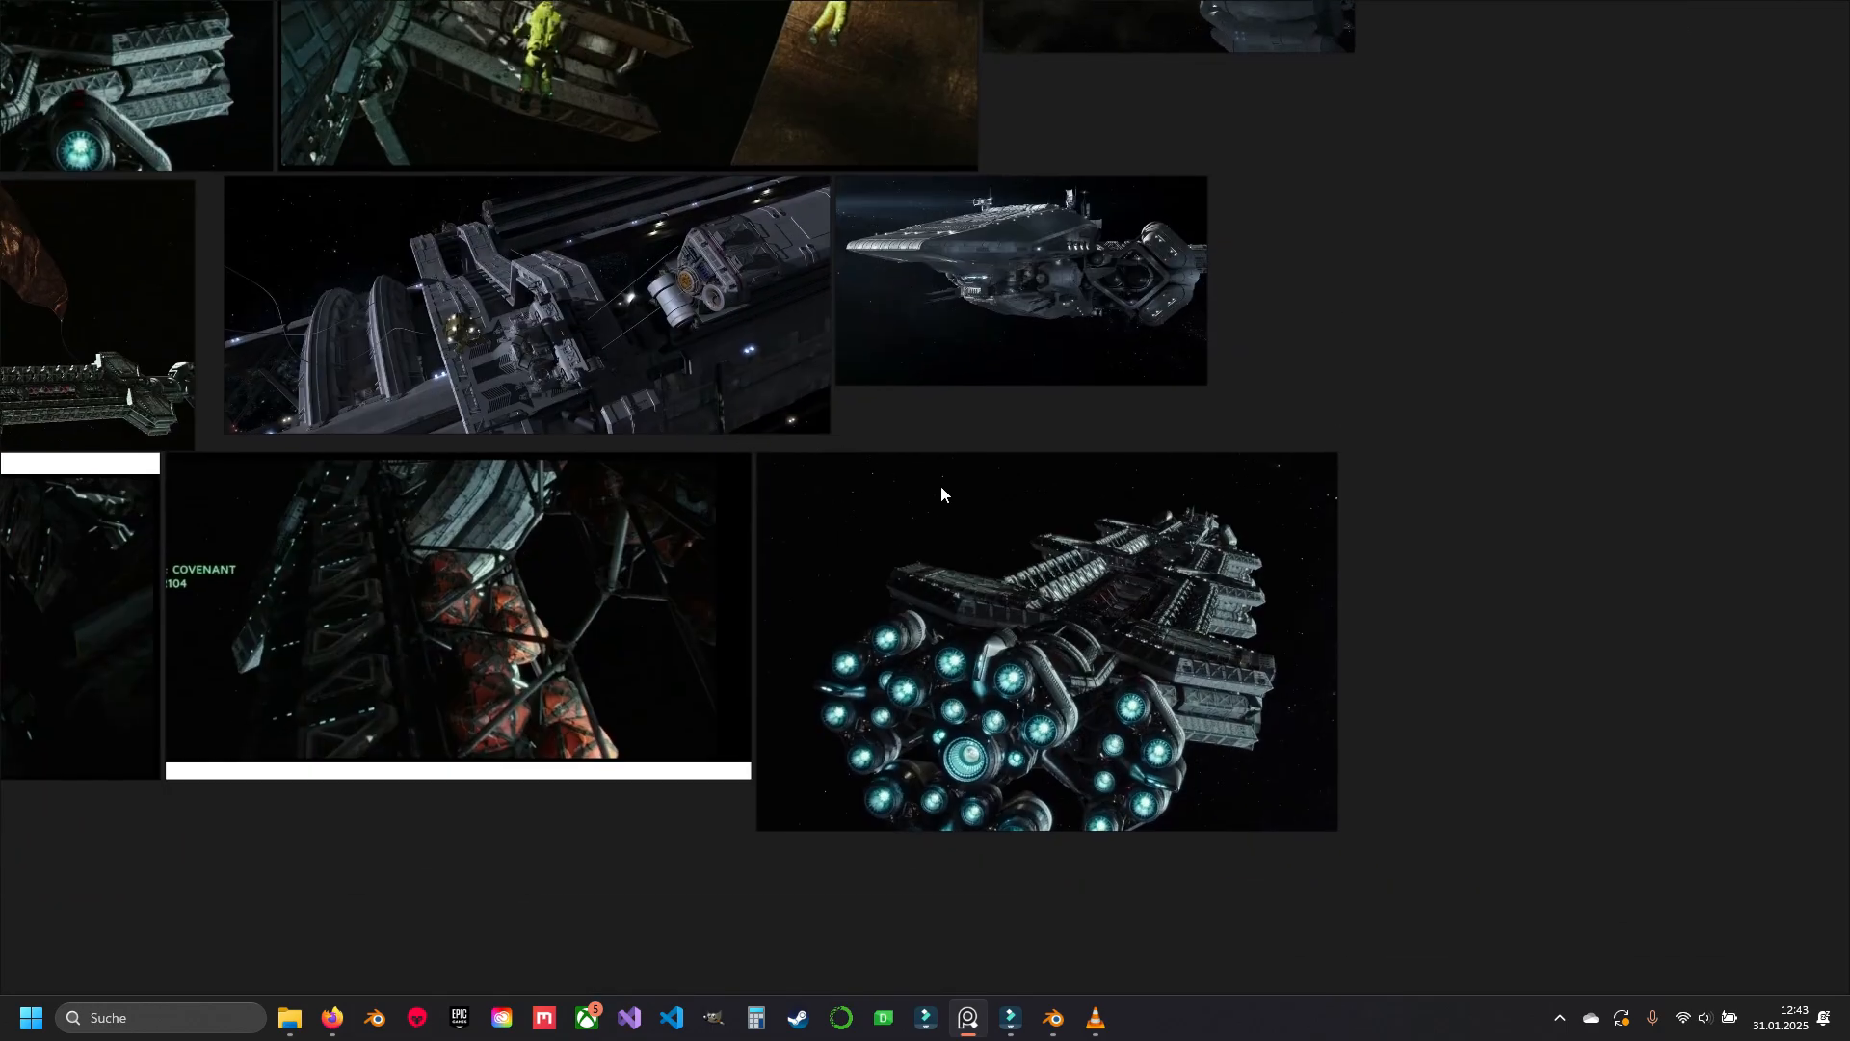
scroll(916, 453, "up", 4)
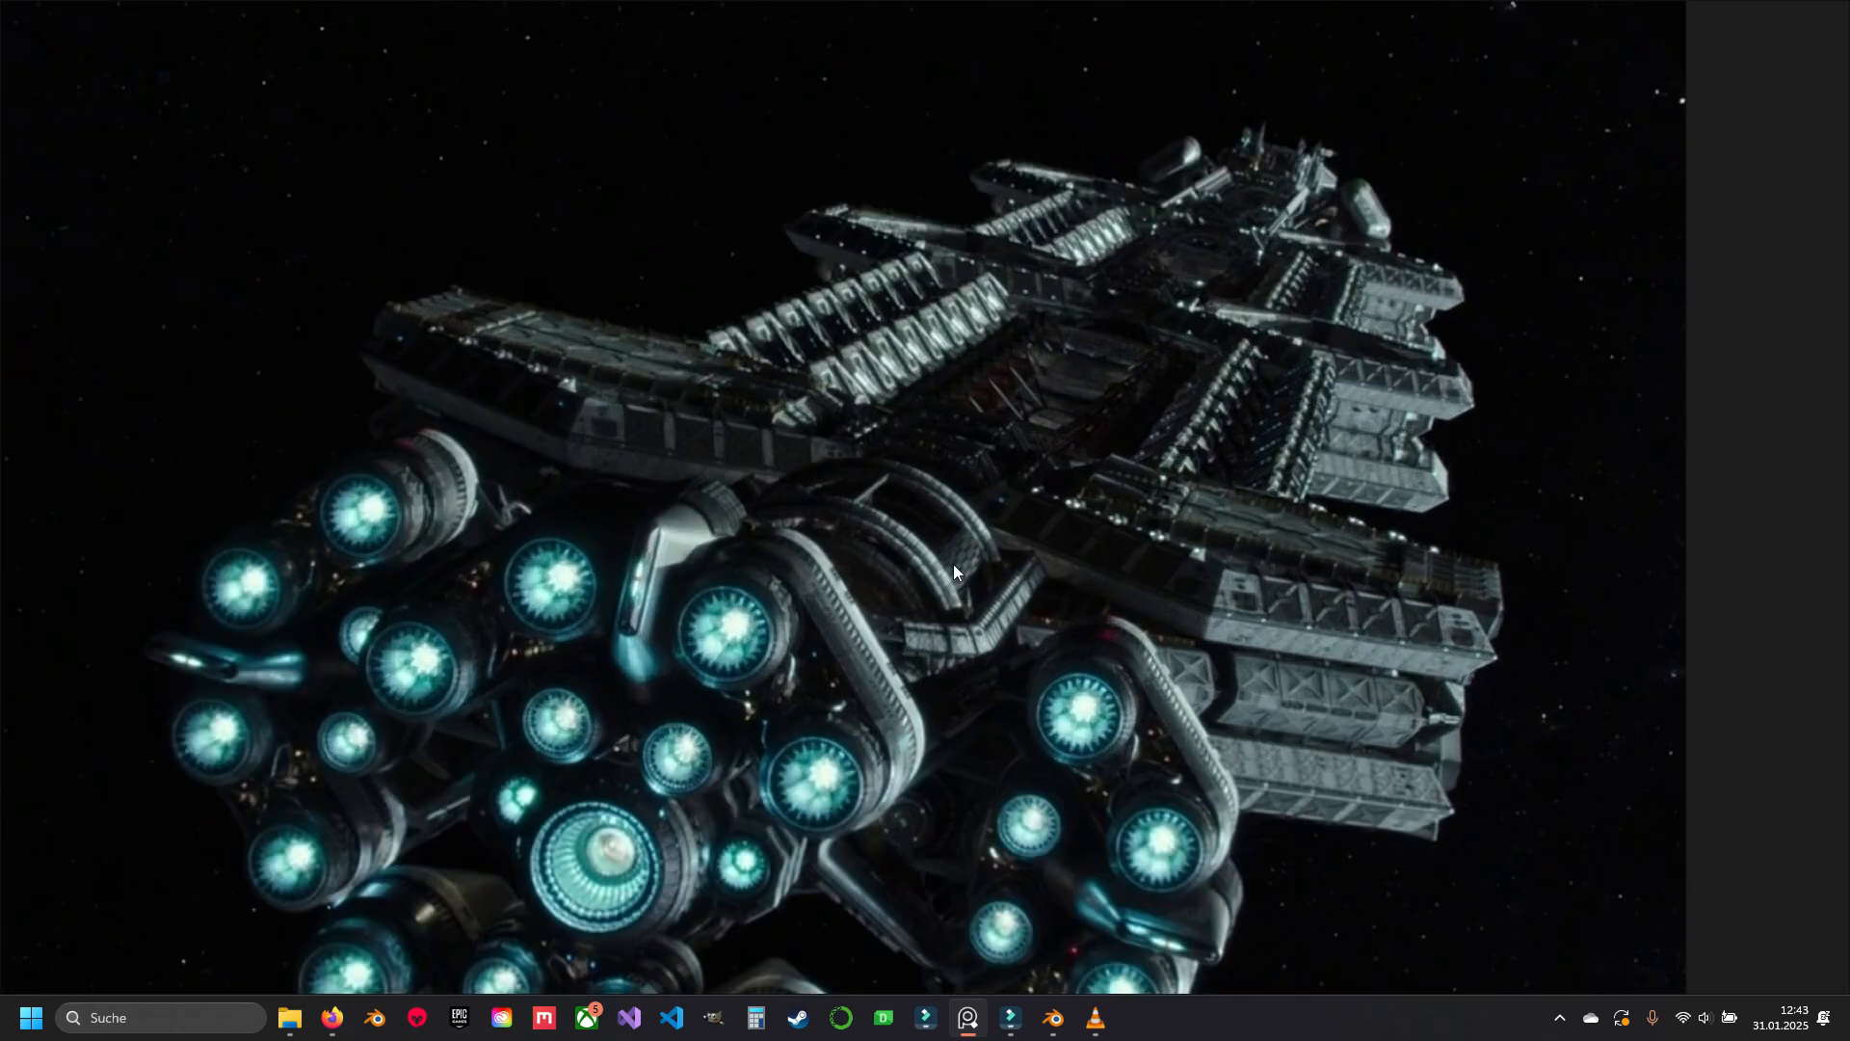
middle_click_drag(837, 752, 865, 484)
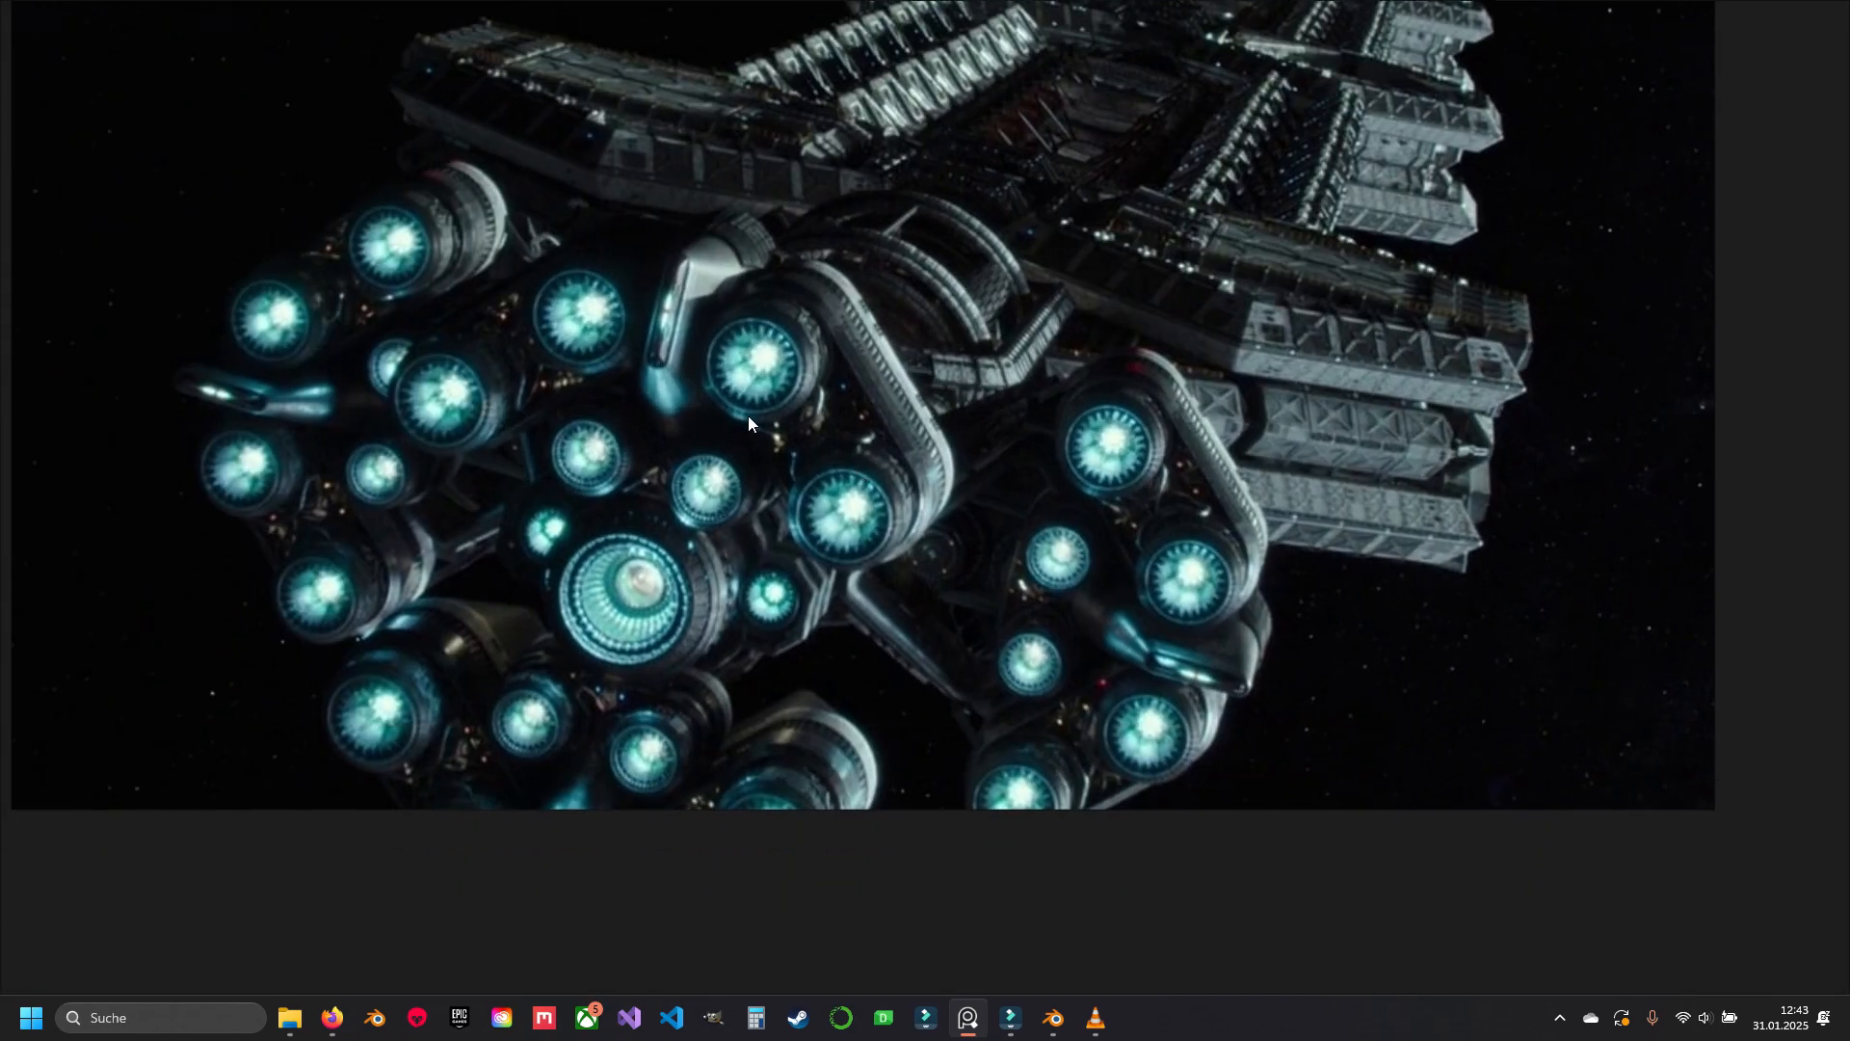
Switch back to Blender and scale the central cylinder uniformly by about 1.27
key("alt+Tab")
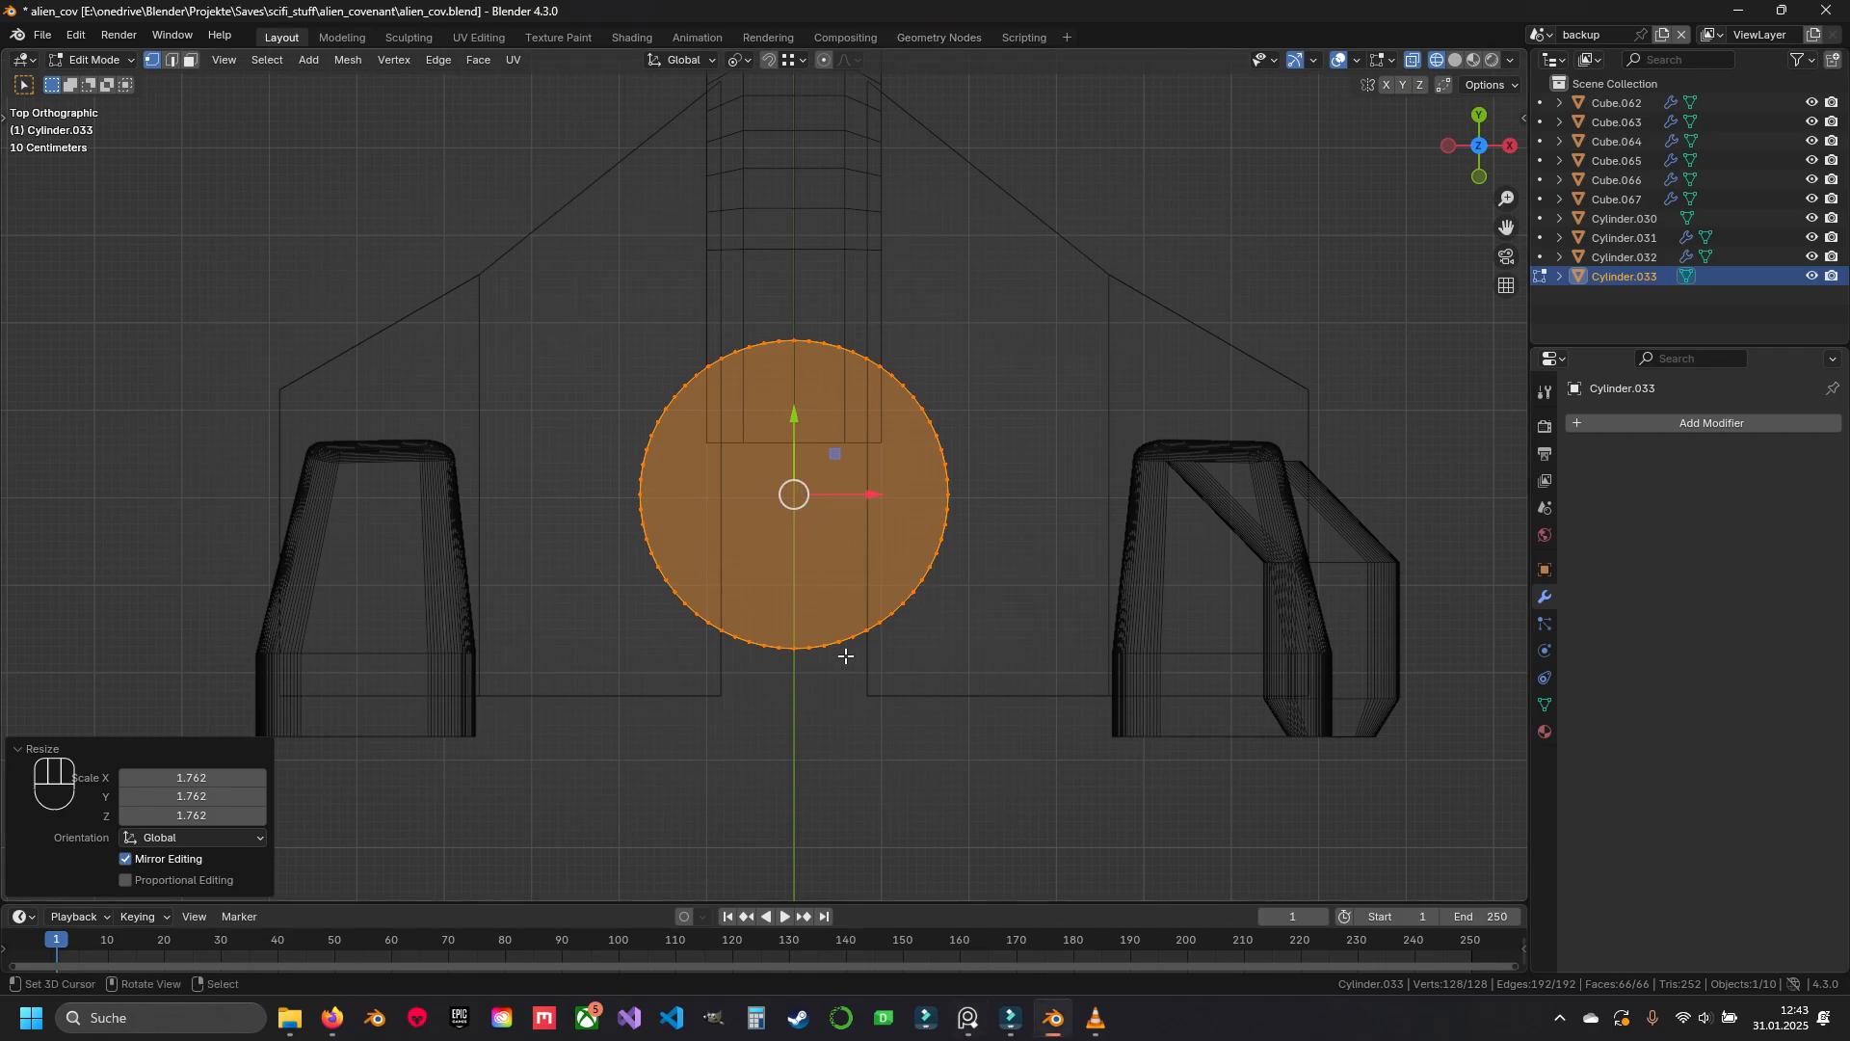
key("s")
left_click(915, 660)
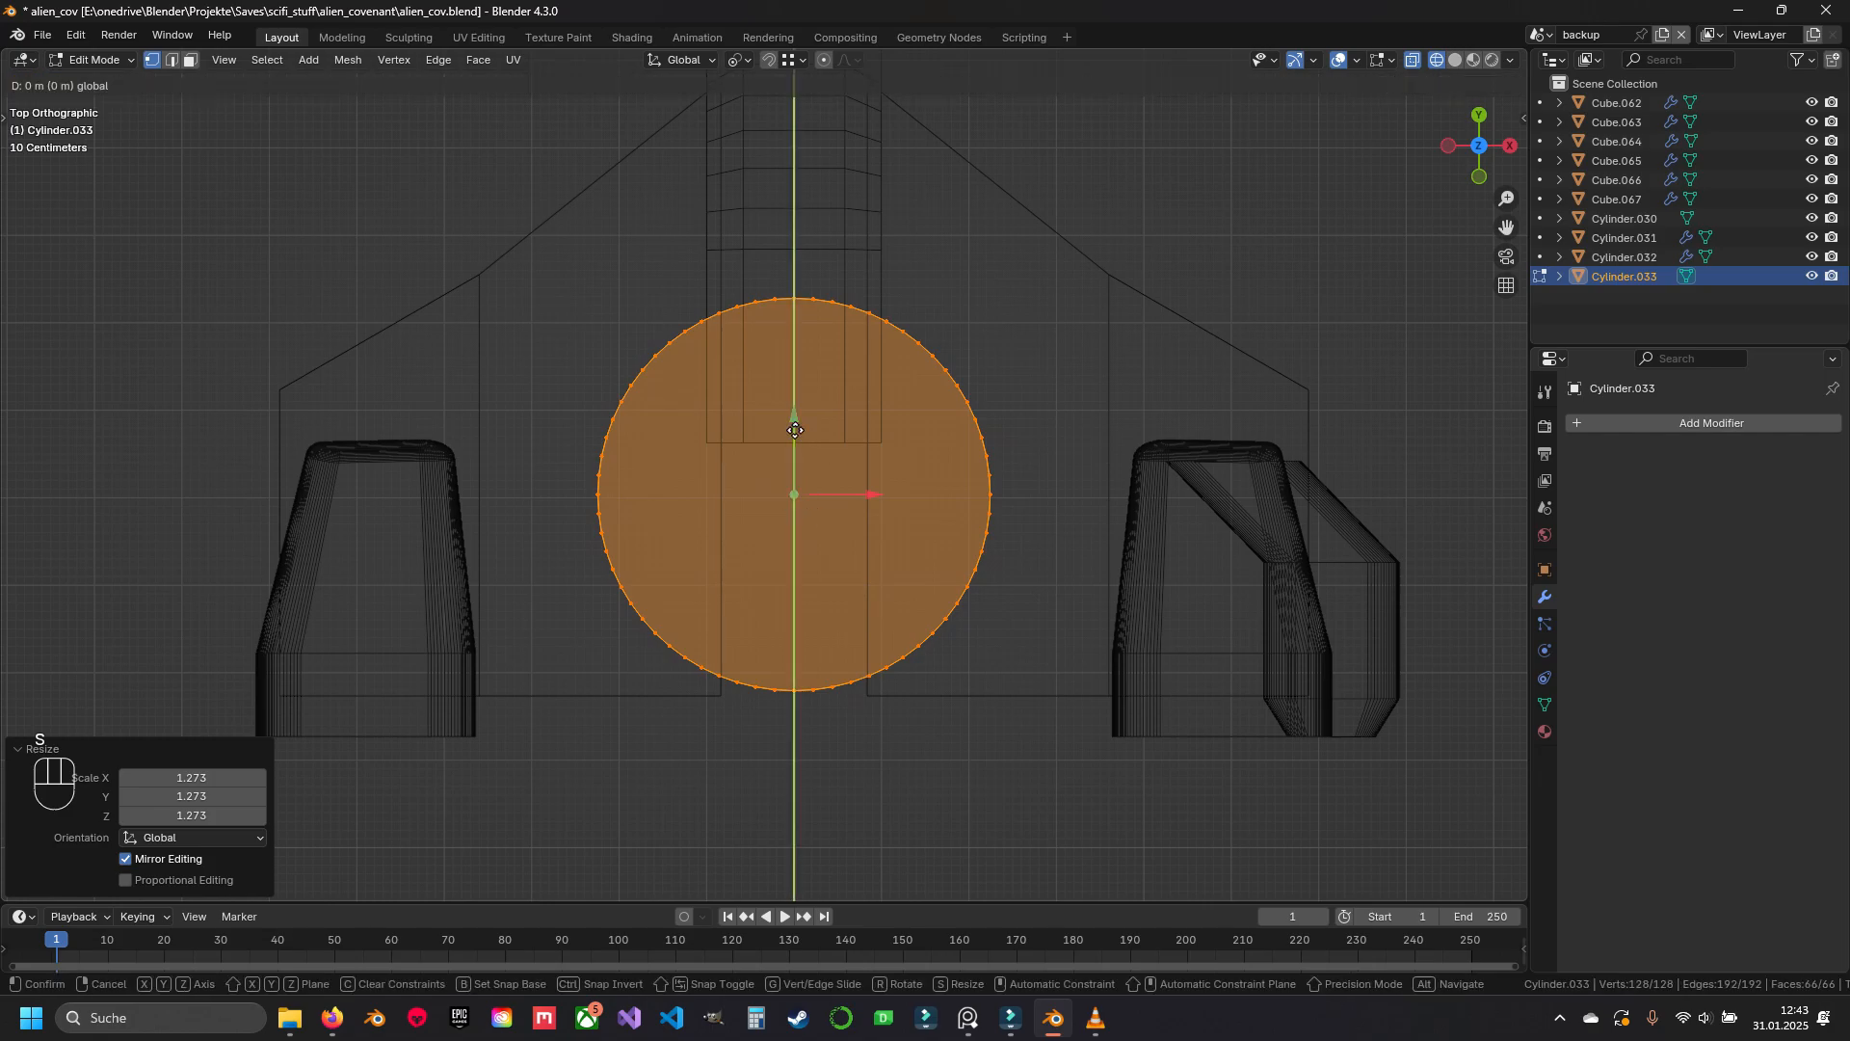
key("z")
key("Tab")
scroll(821, 564, "down", 4)
Show the model in solid shading, scale the whole central cylinder along Z by about 1.54, and save the file
key("a")
middle_click_drag(821, 563, 757, 464)
left_click(757, 464)
key("Tab")
key("a")
key("a")
key("z")
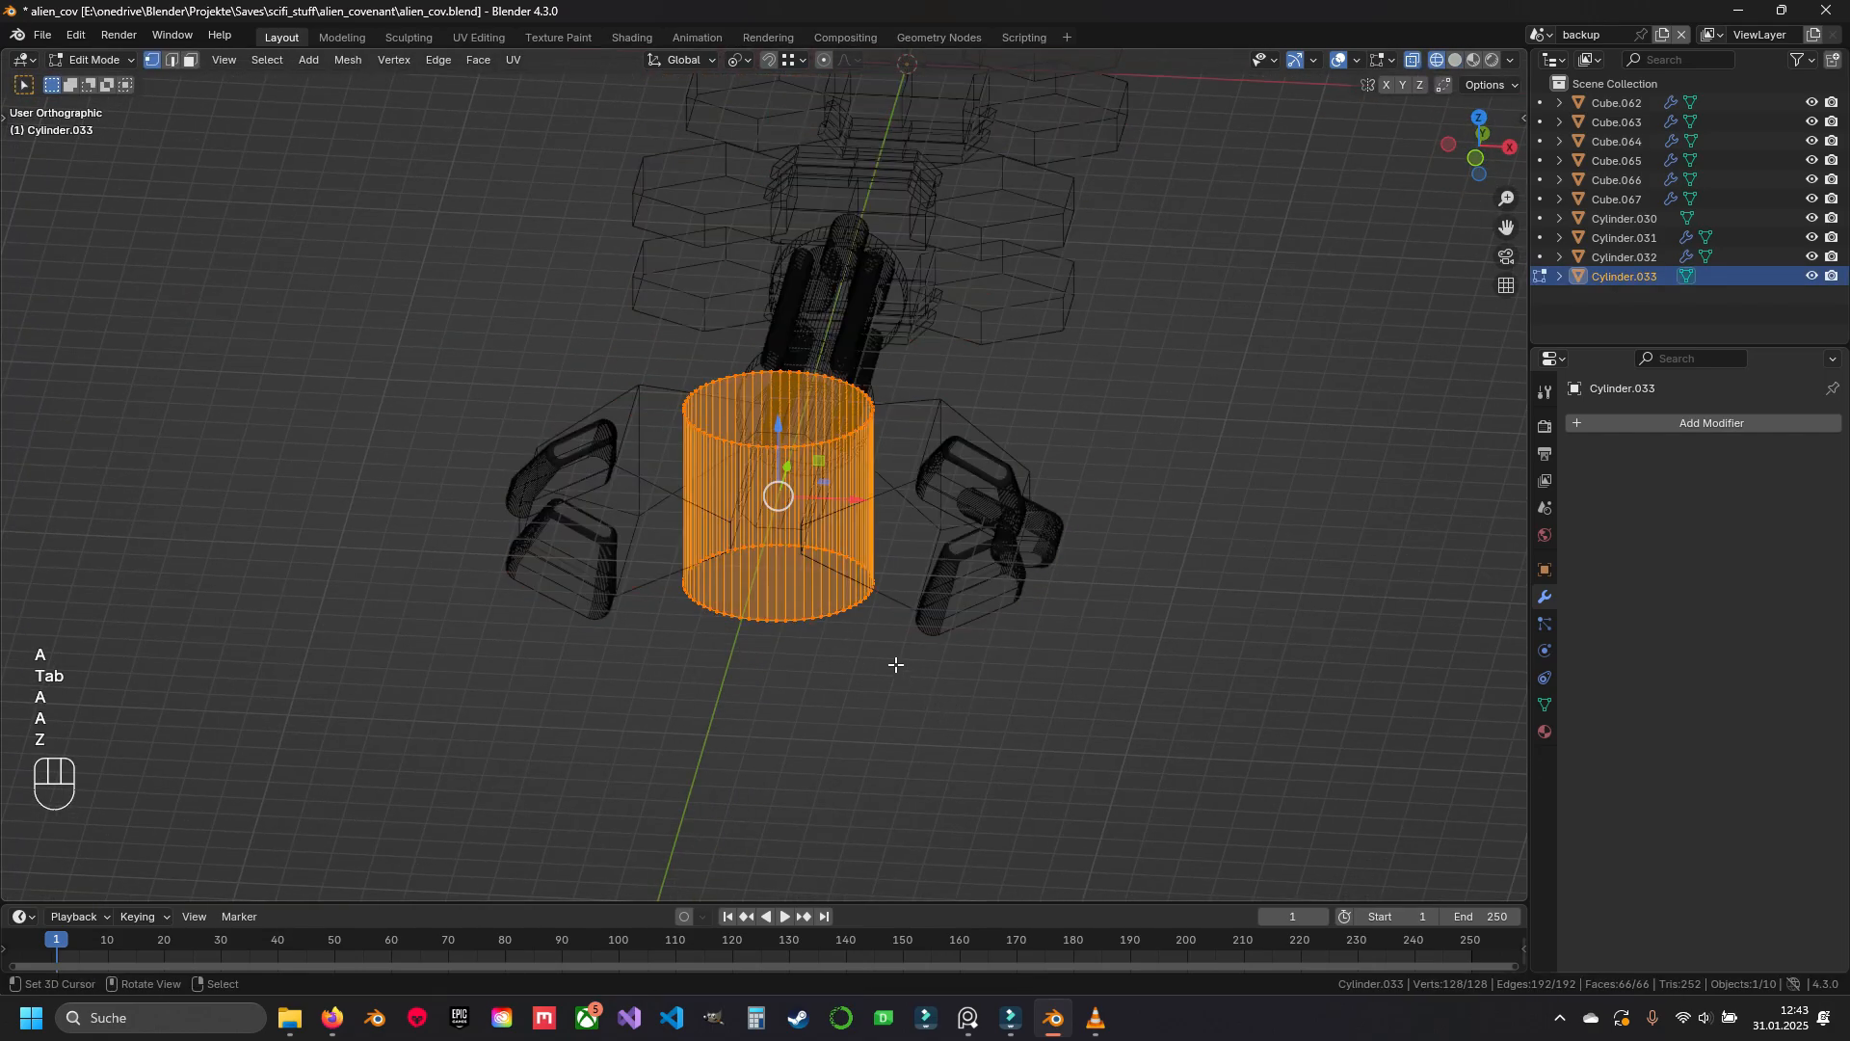
key("z")
key("s")
key("z")
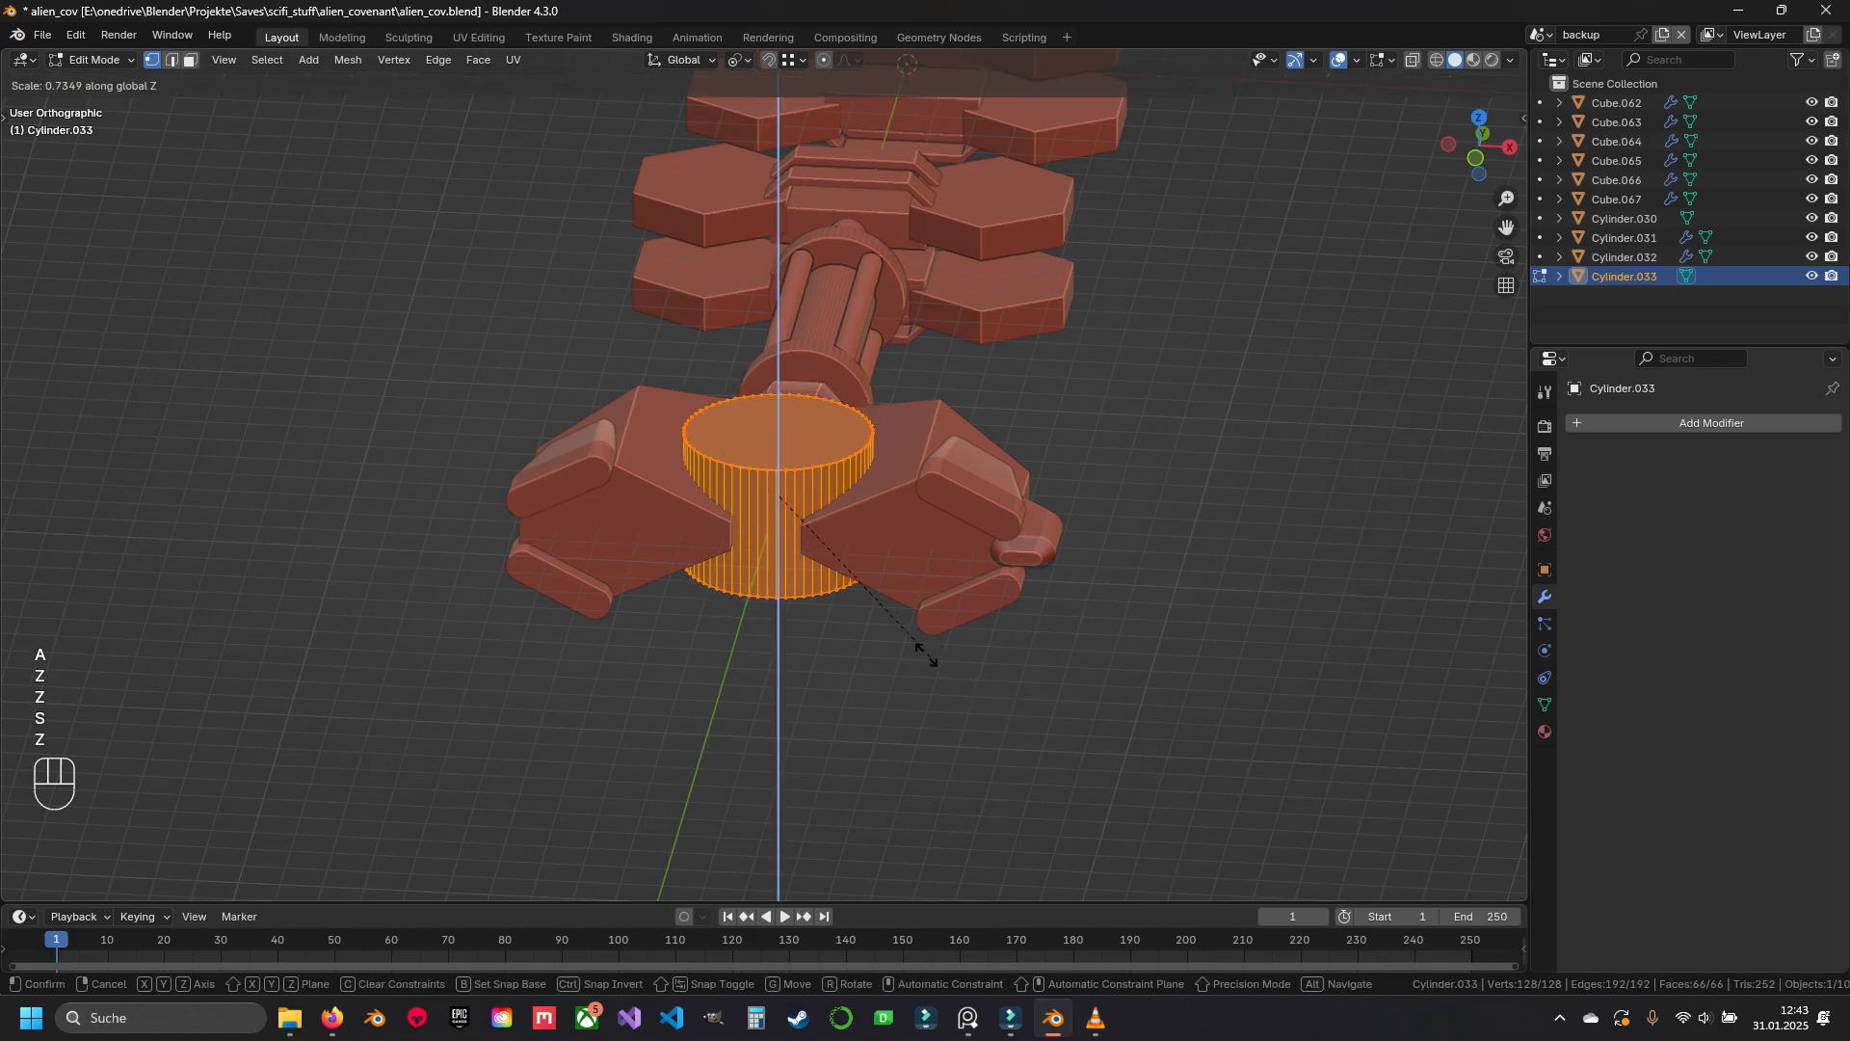
left_click(856, 600)
scroll(855, 599, "up", 2)
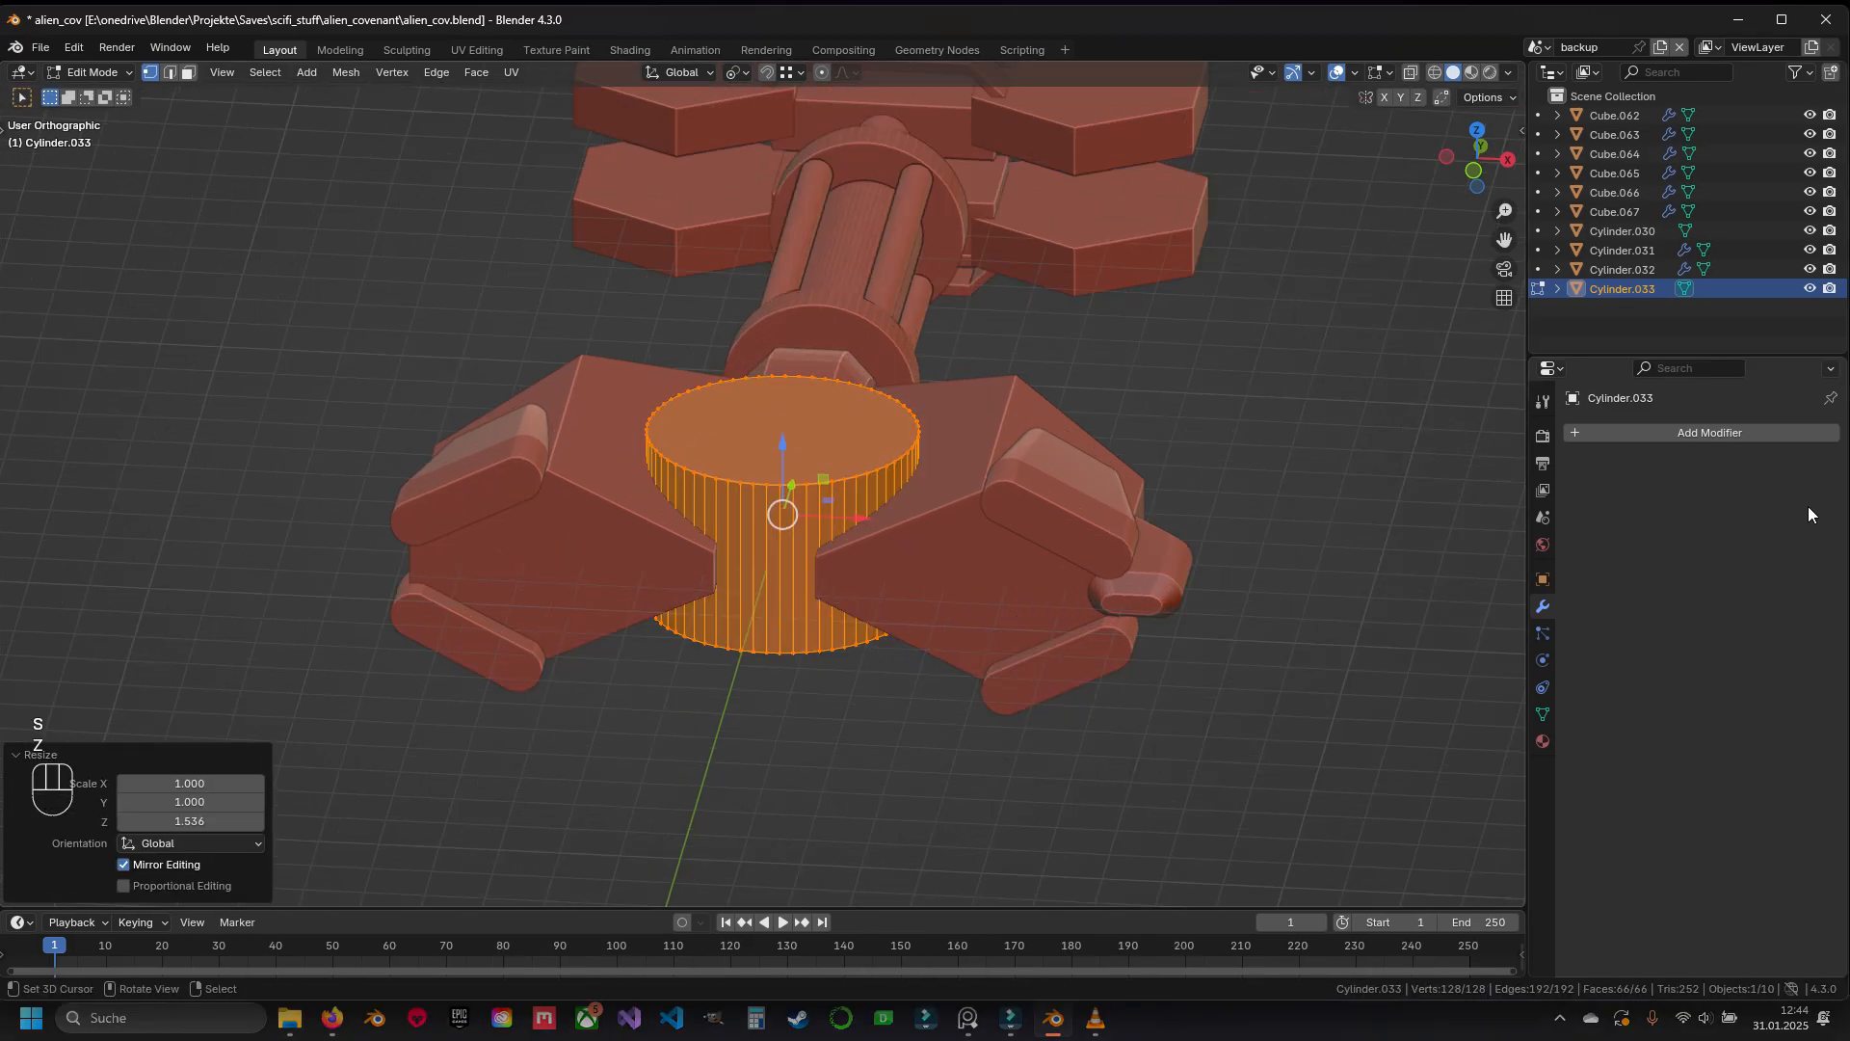
key("ctrl+s")
middle_click_drag(871, 619, 674, 535)
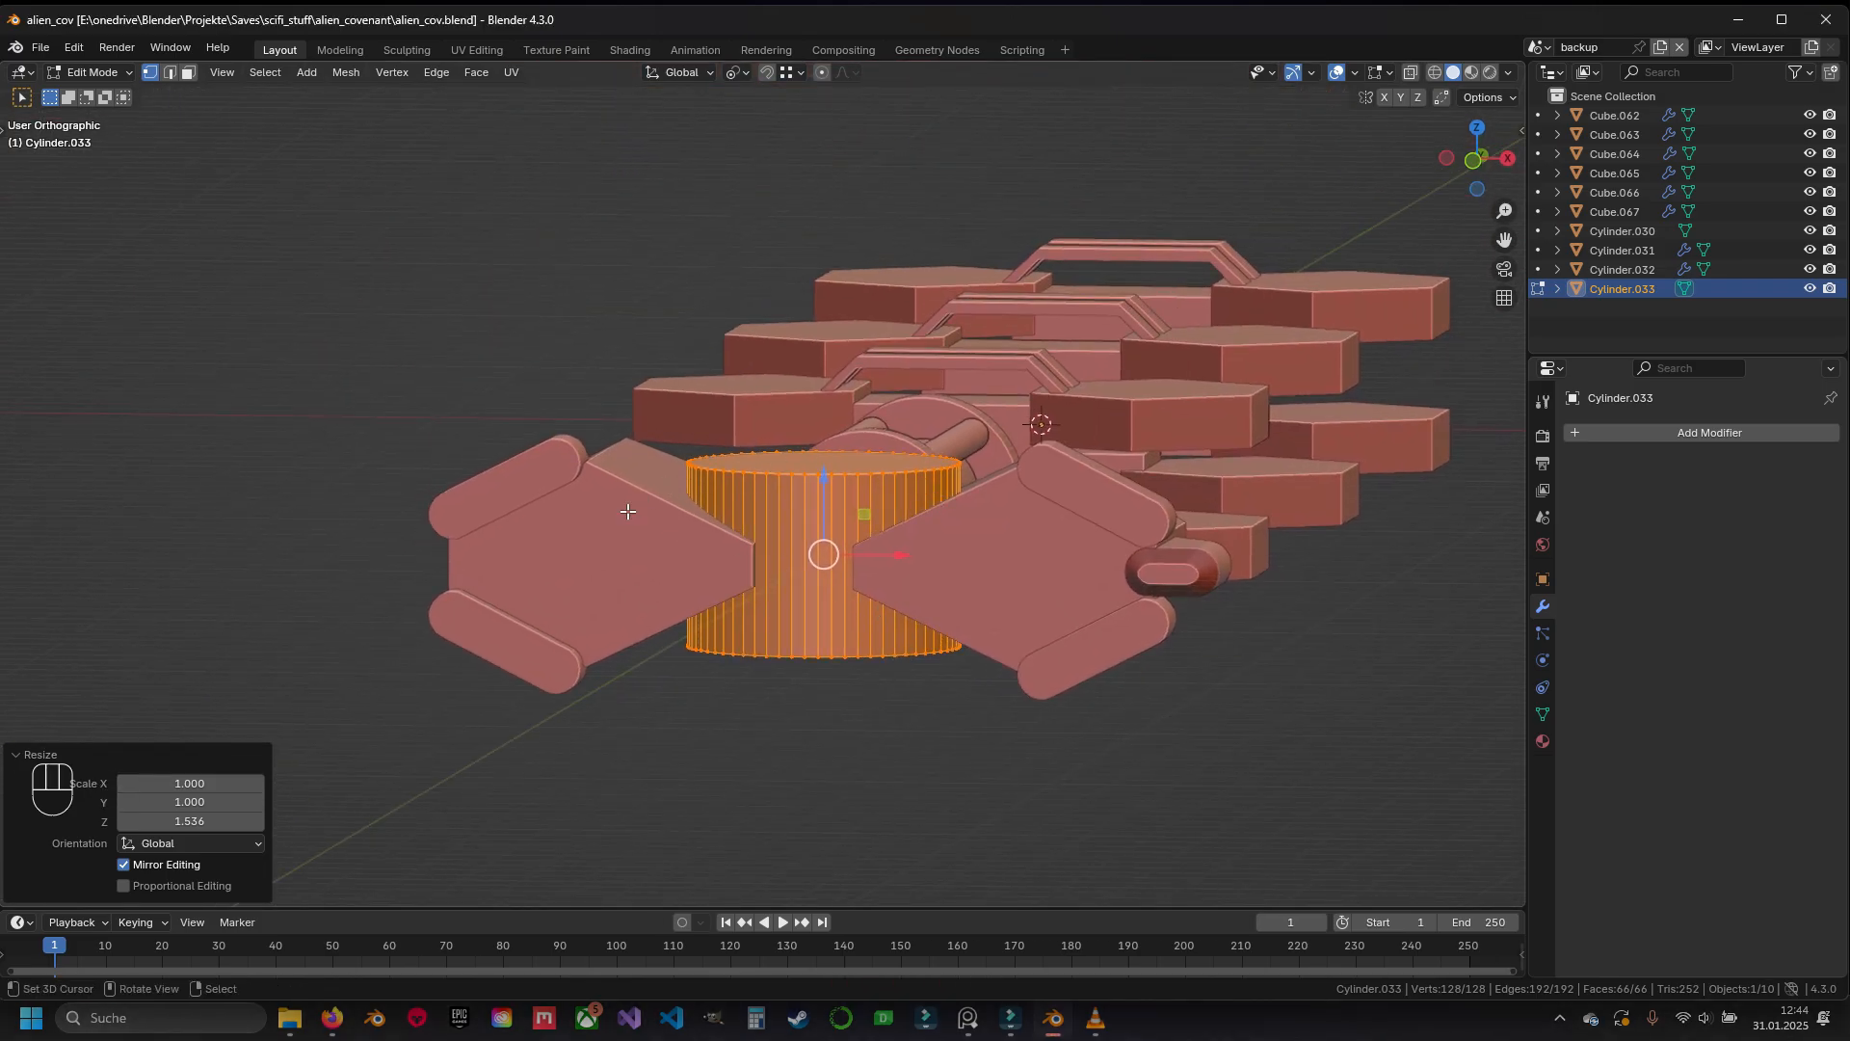
middle_click_drag(869, 552, 934, 587)
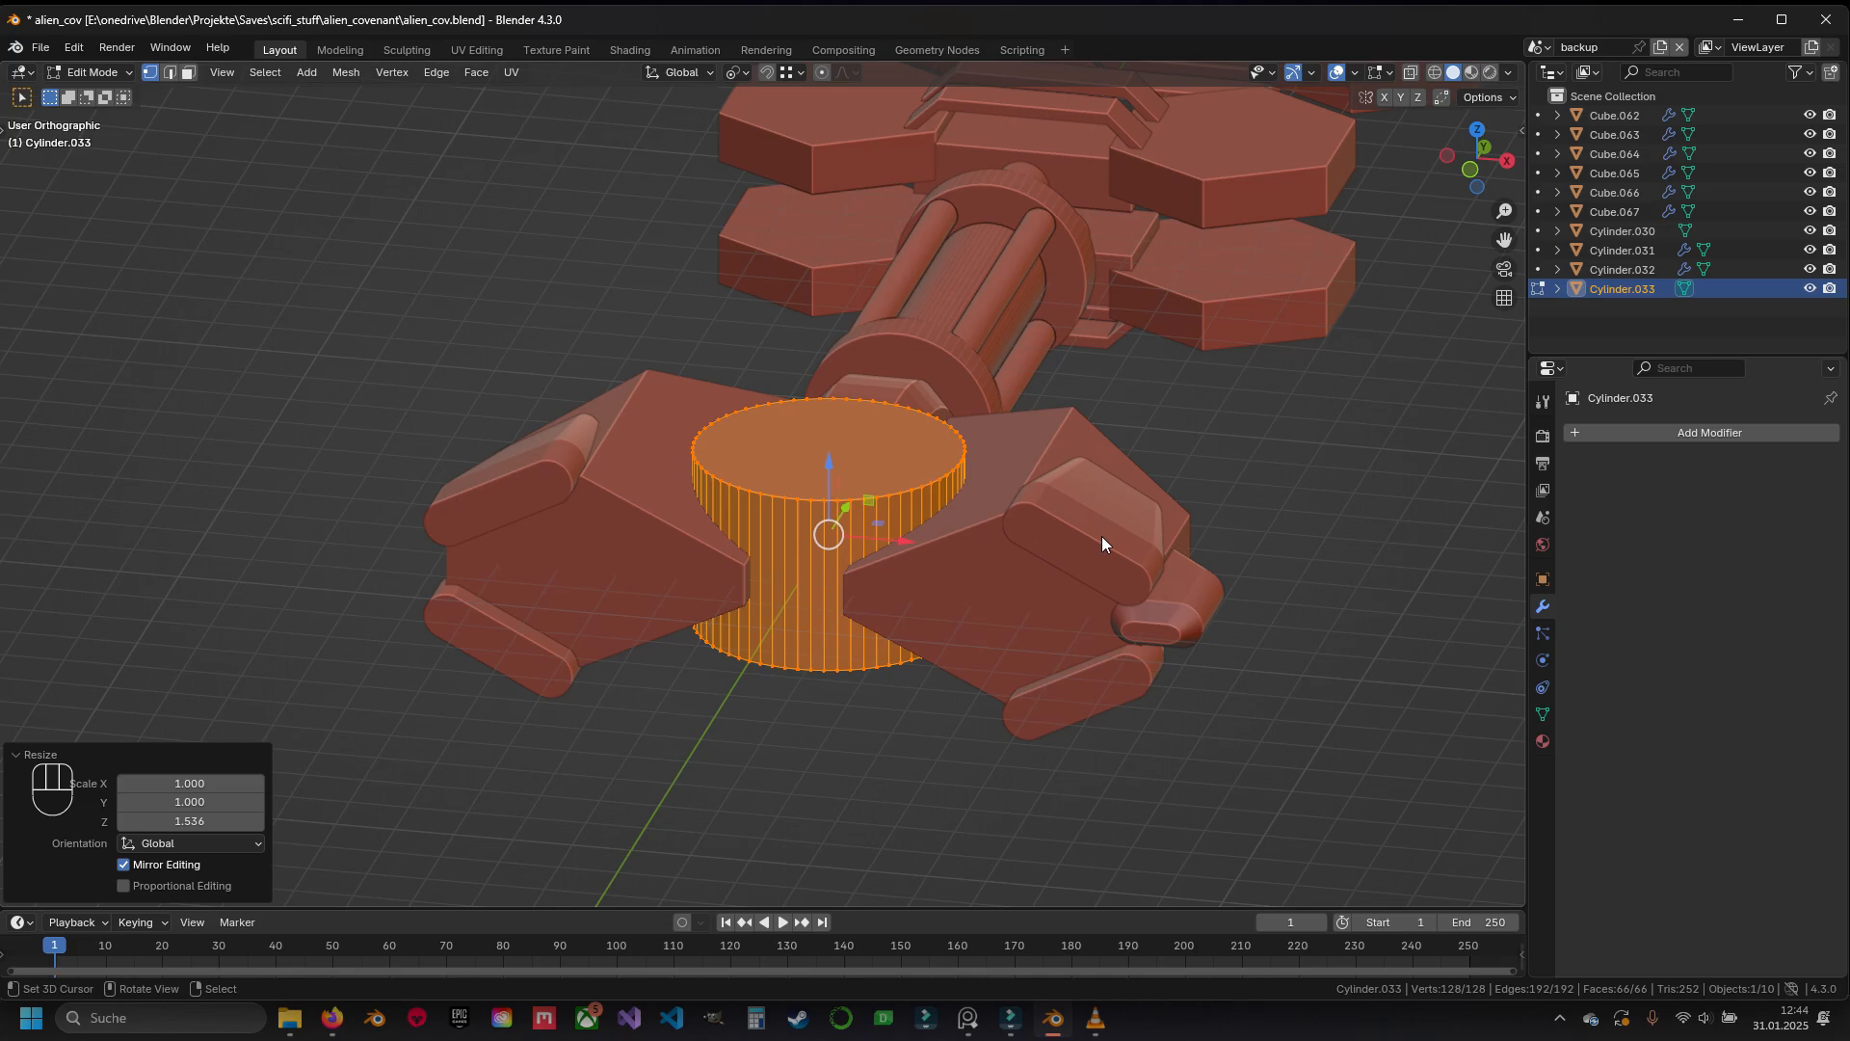
In front view, duplicate the entire mesh of the upper outer rounded block in place
key("Tab")
left_click(1009, 521)
key("KP_1")
key("Tab")
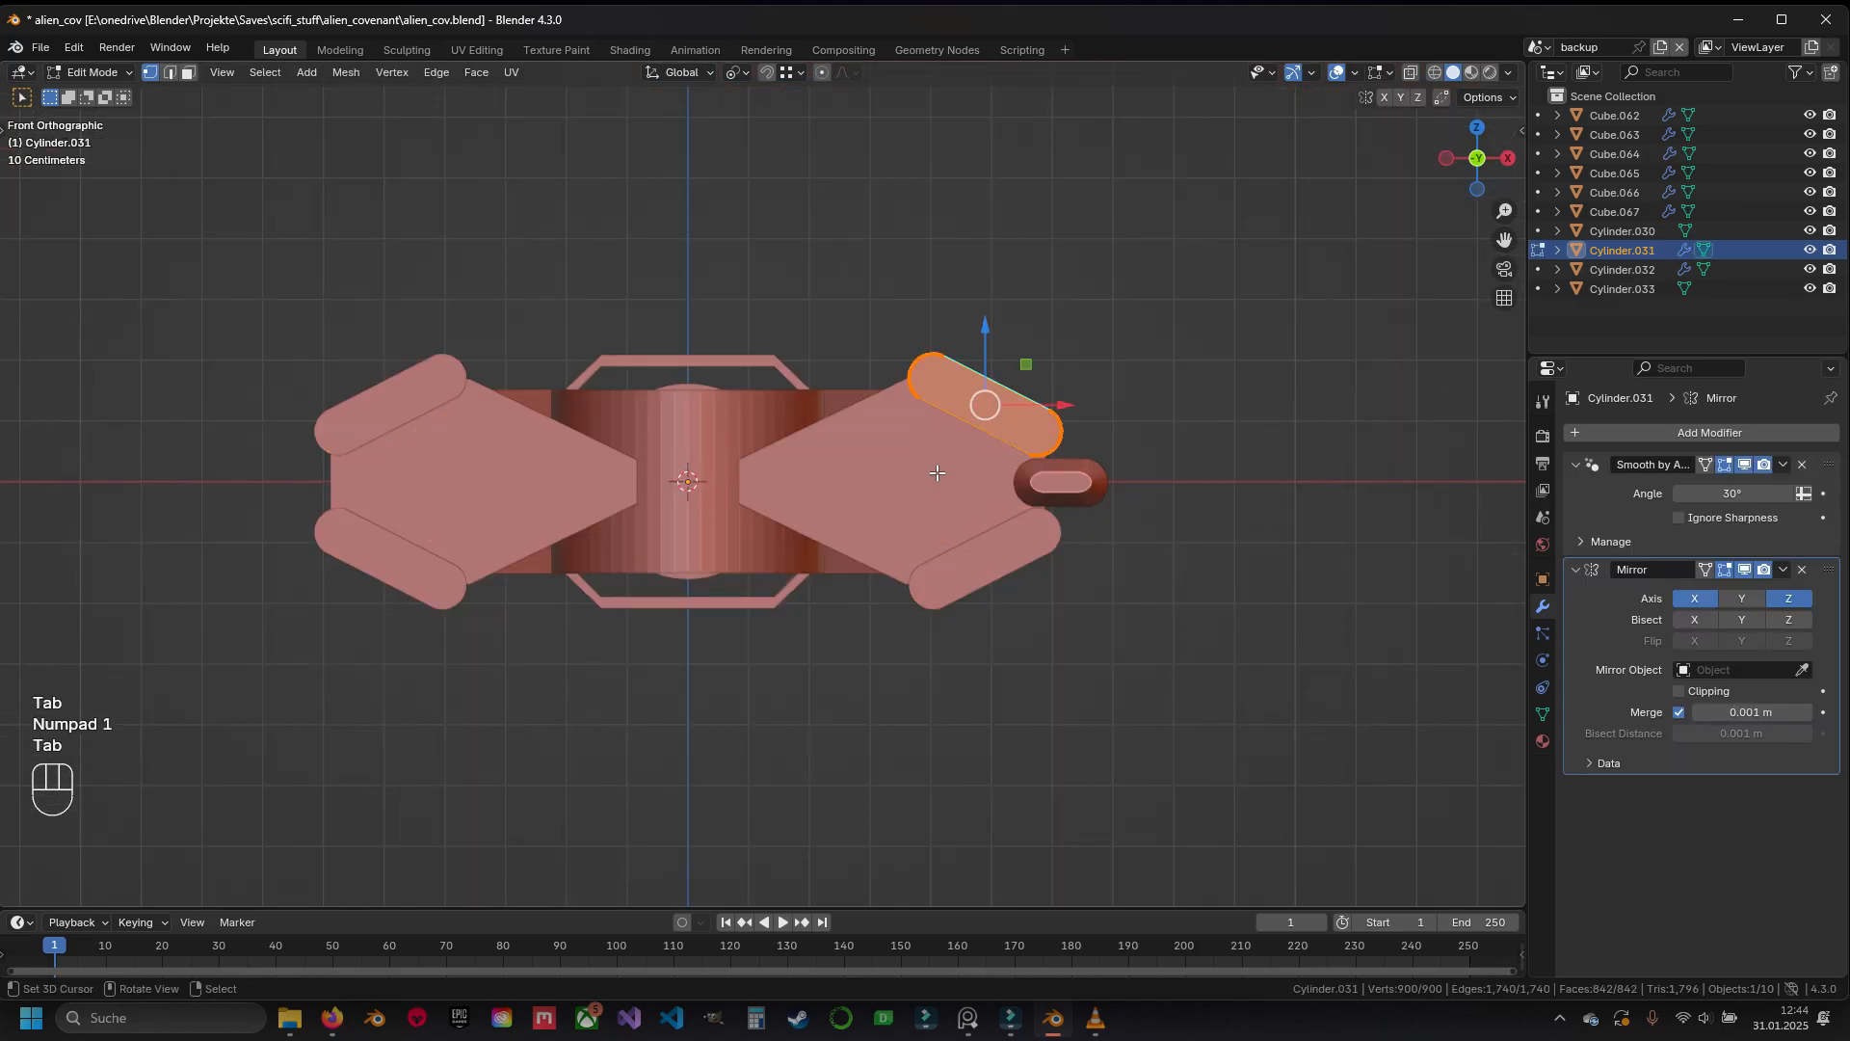
key("a")
key("a")
key("shift+d")
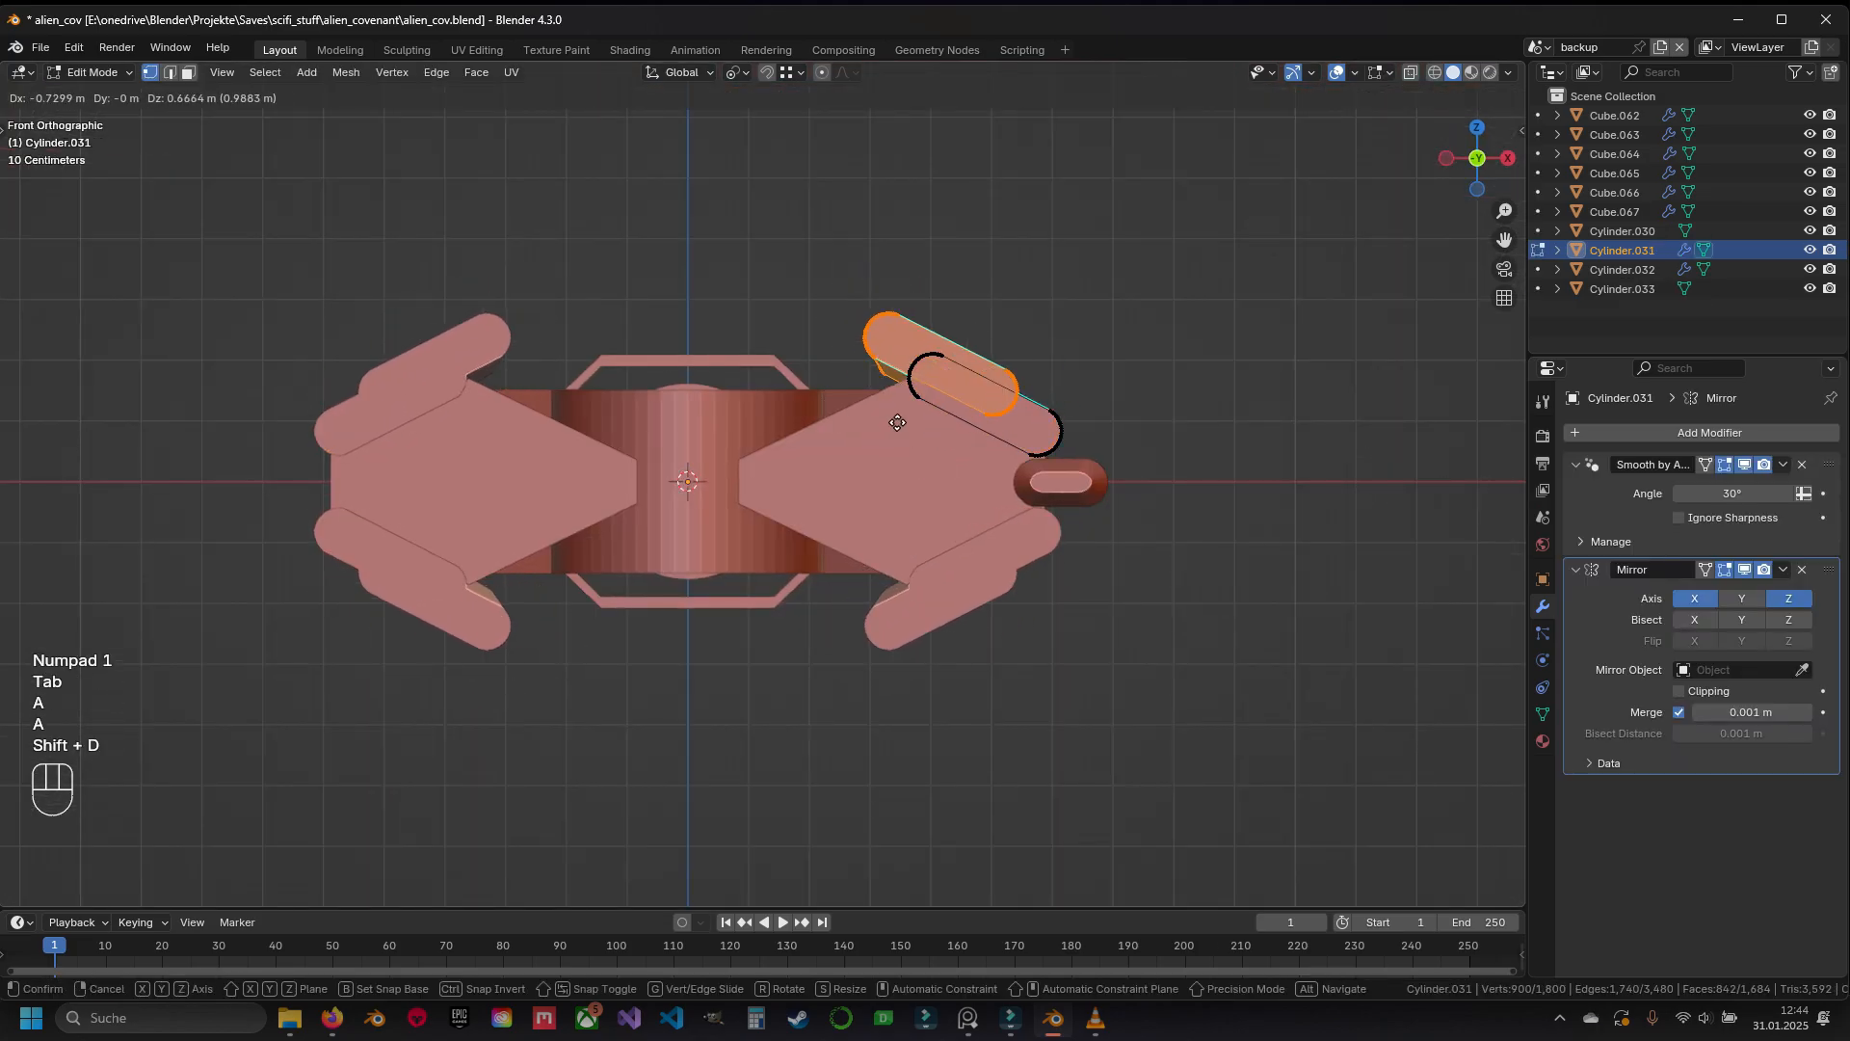
key("Escape")
Move the duplicated block about -2.7 m in X and 1.56 m in Z, and separate it into its own object
key("g")
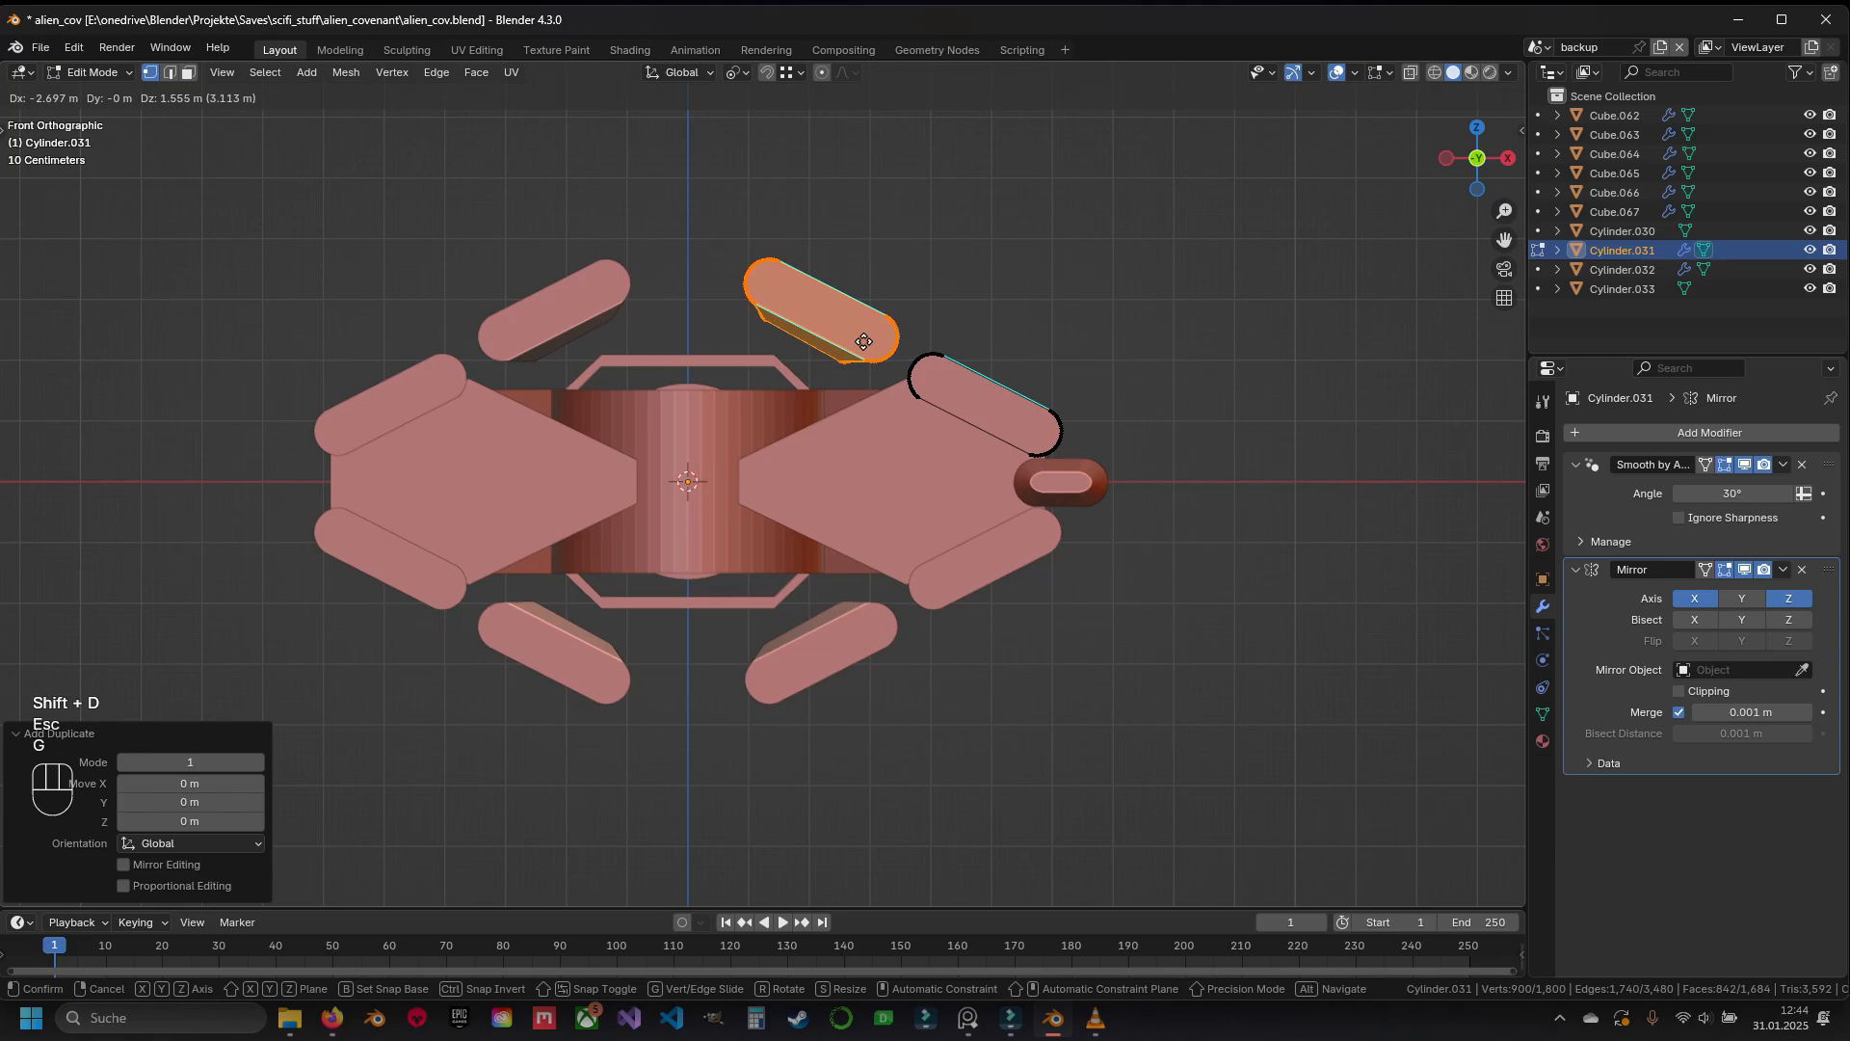
left_click(864, 341)
key("p")
left_click(863, 342)
Edit the separated block and move its whole mesh about -0.41 m in X and -1.32 m in Z
key("Tab")
left_click(863, 341, "shift")
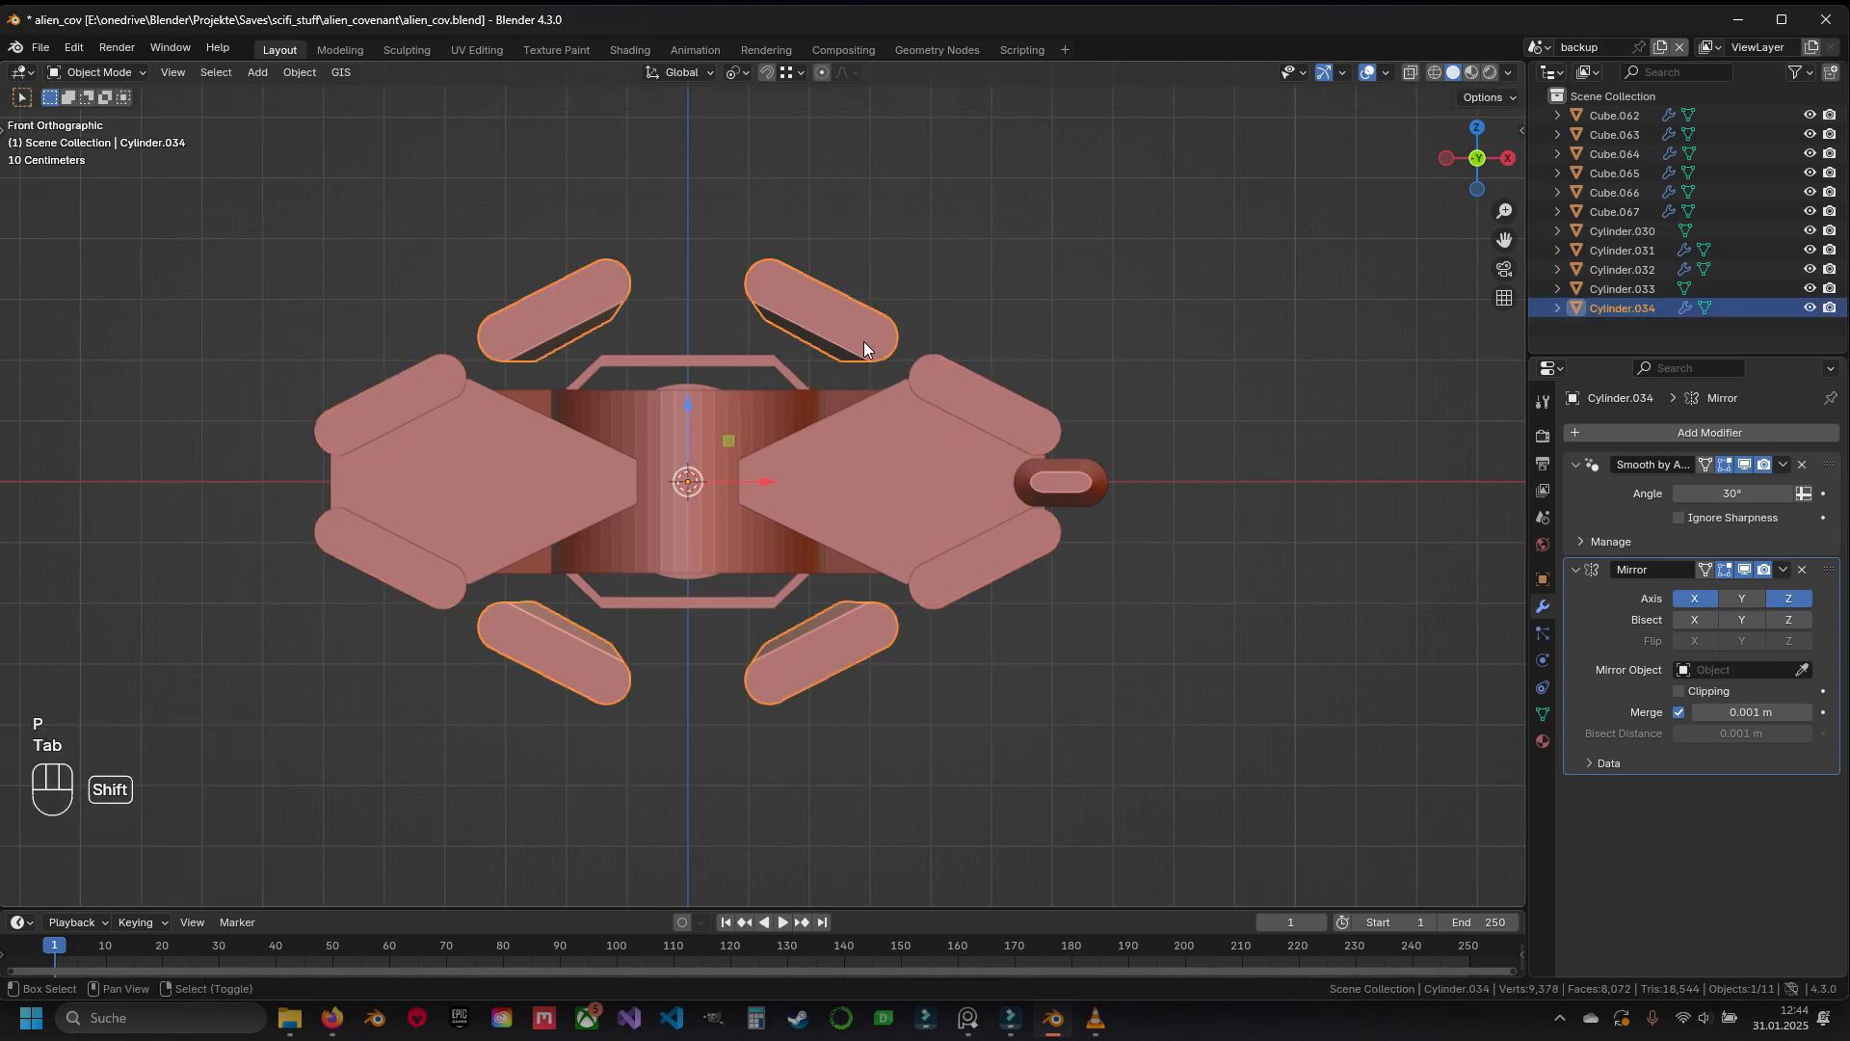
key("Tab")
scroll(963, 405, "up", 2)
key("a")
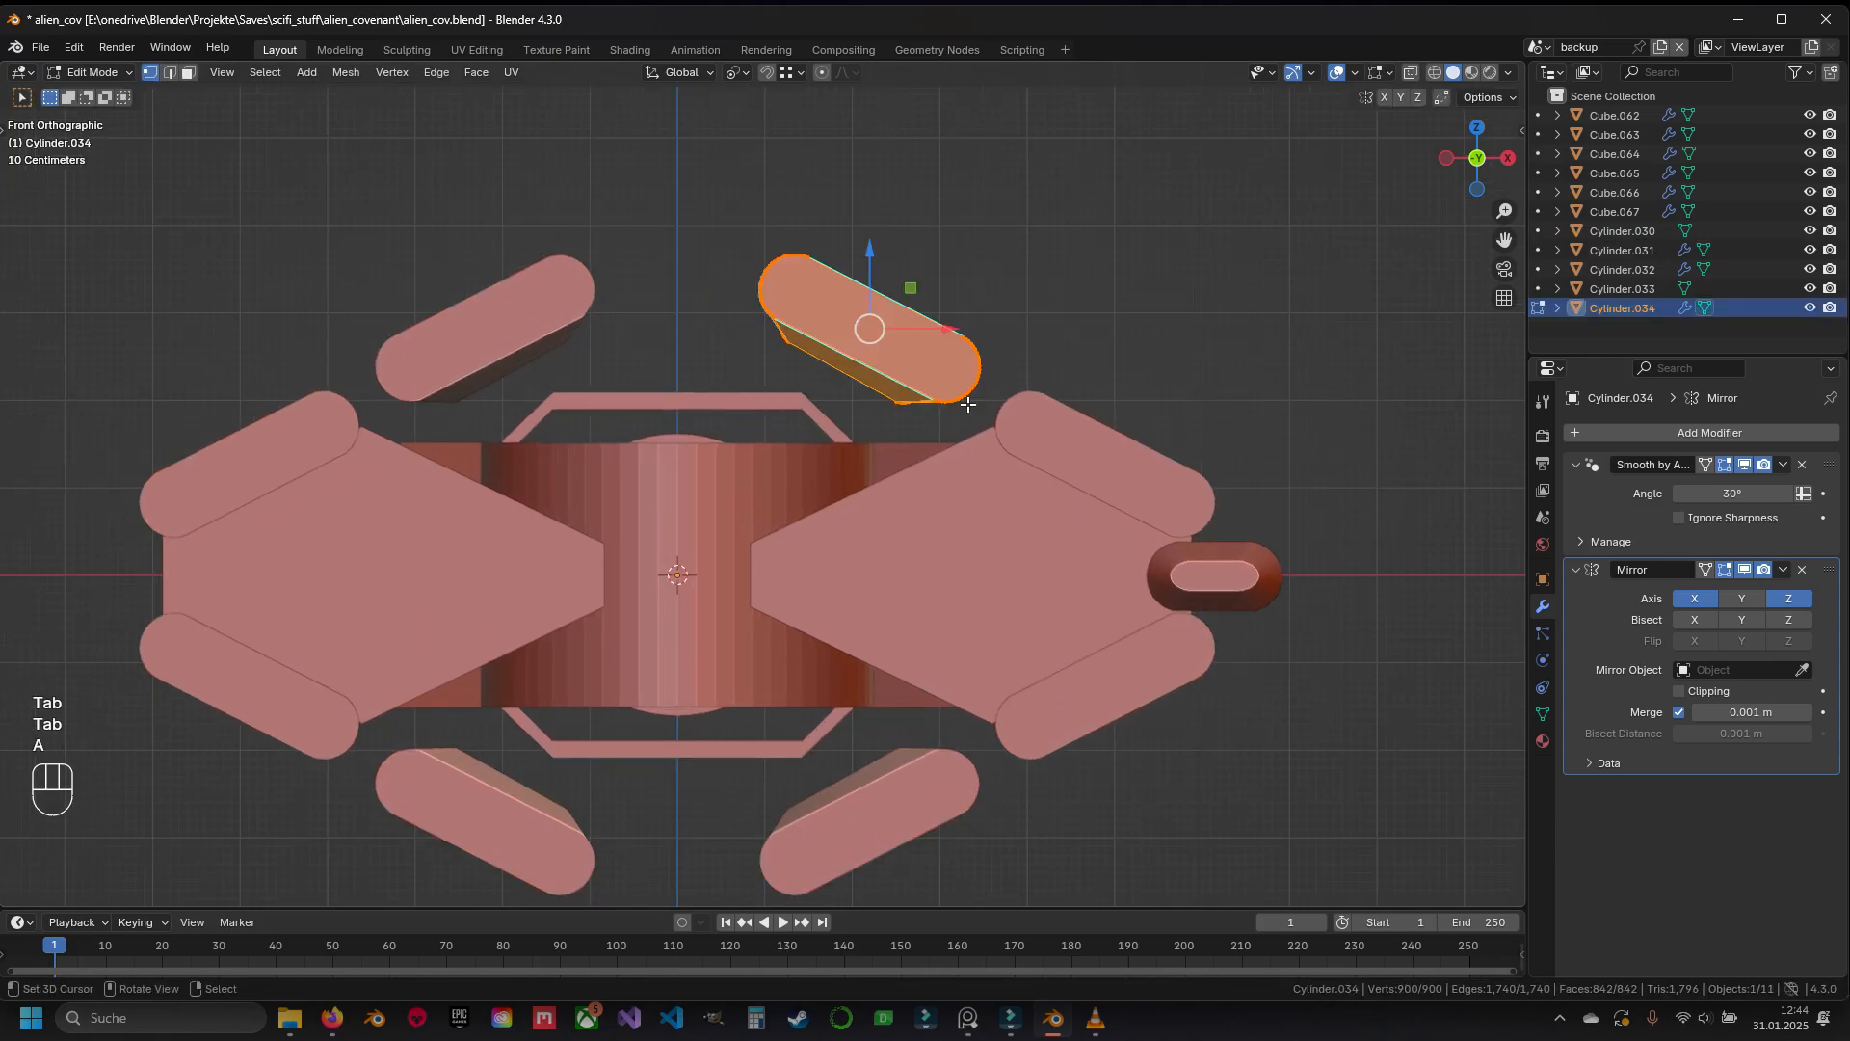
key("g")
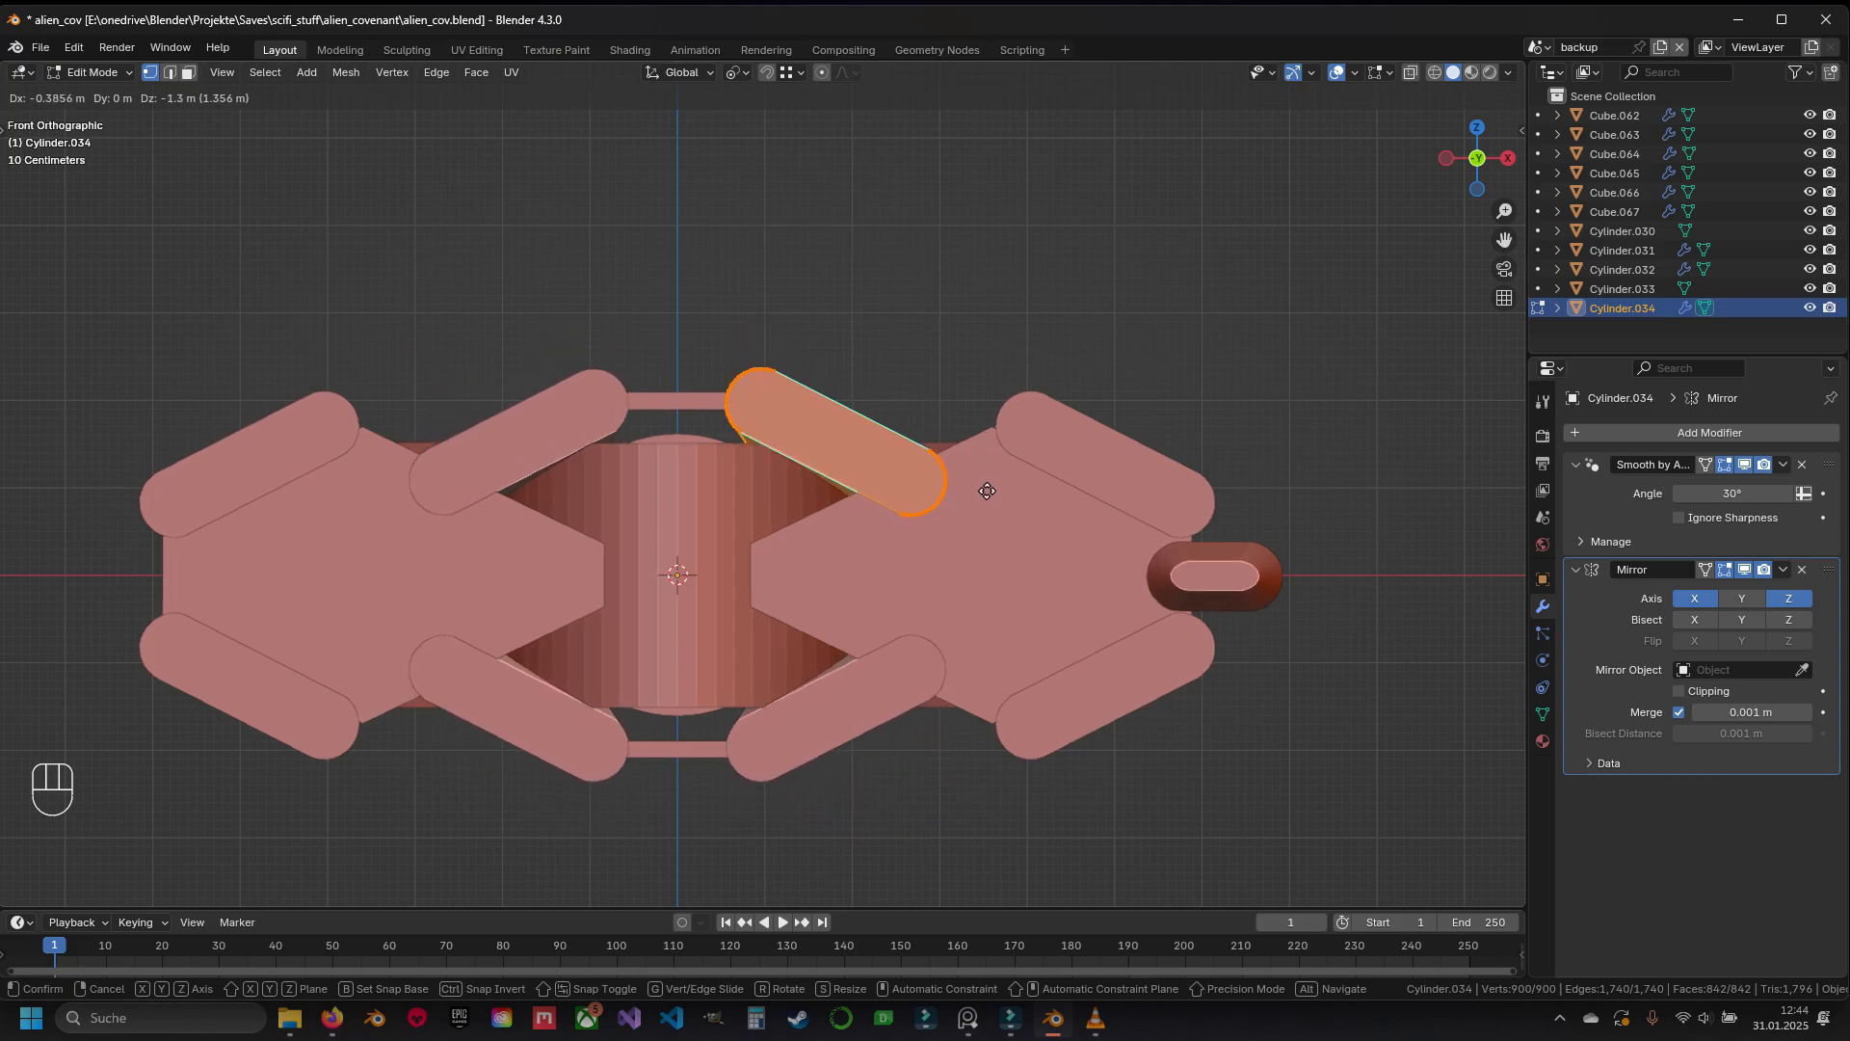
left_click(986, 487)
Move the inner rounded block about -1.51 m along Y so it extends behind the hull plates
middle_click_drag(975, 472, 752, 574)
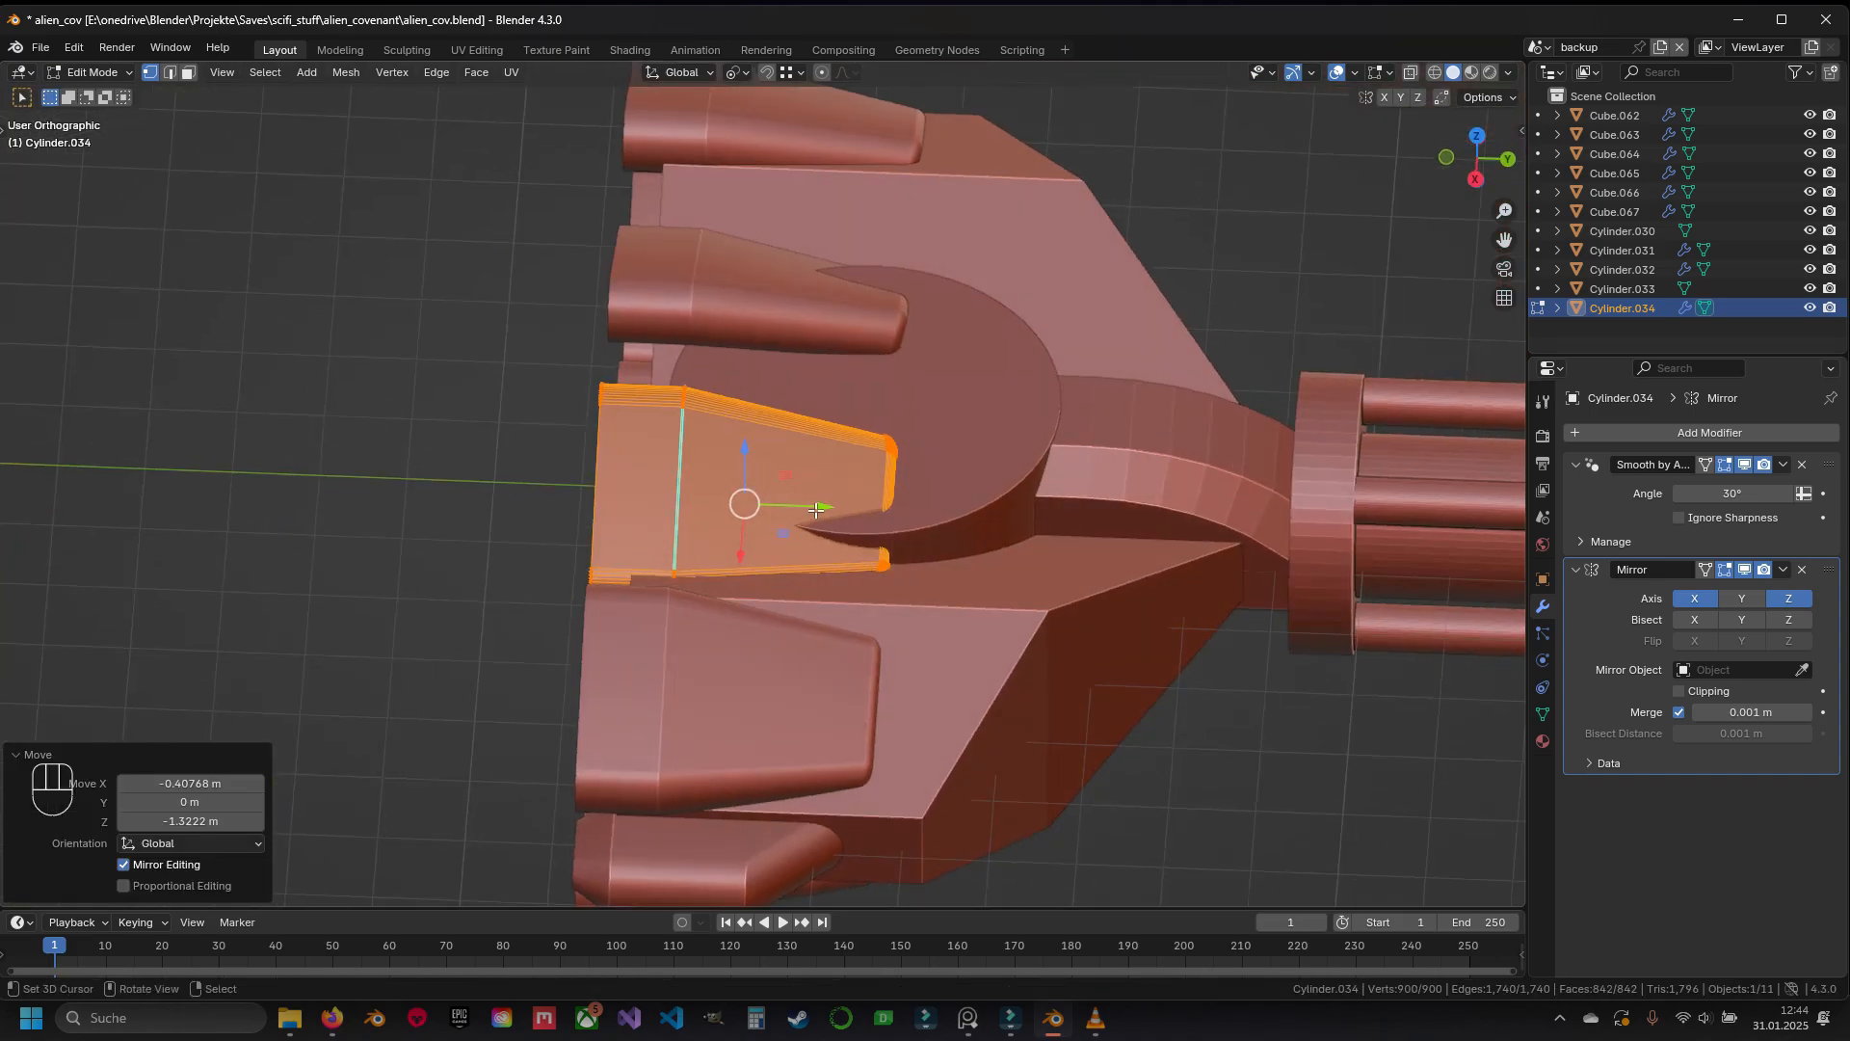
key("g")
key("y")
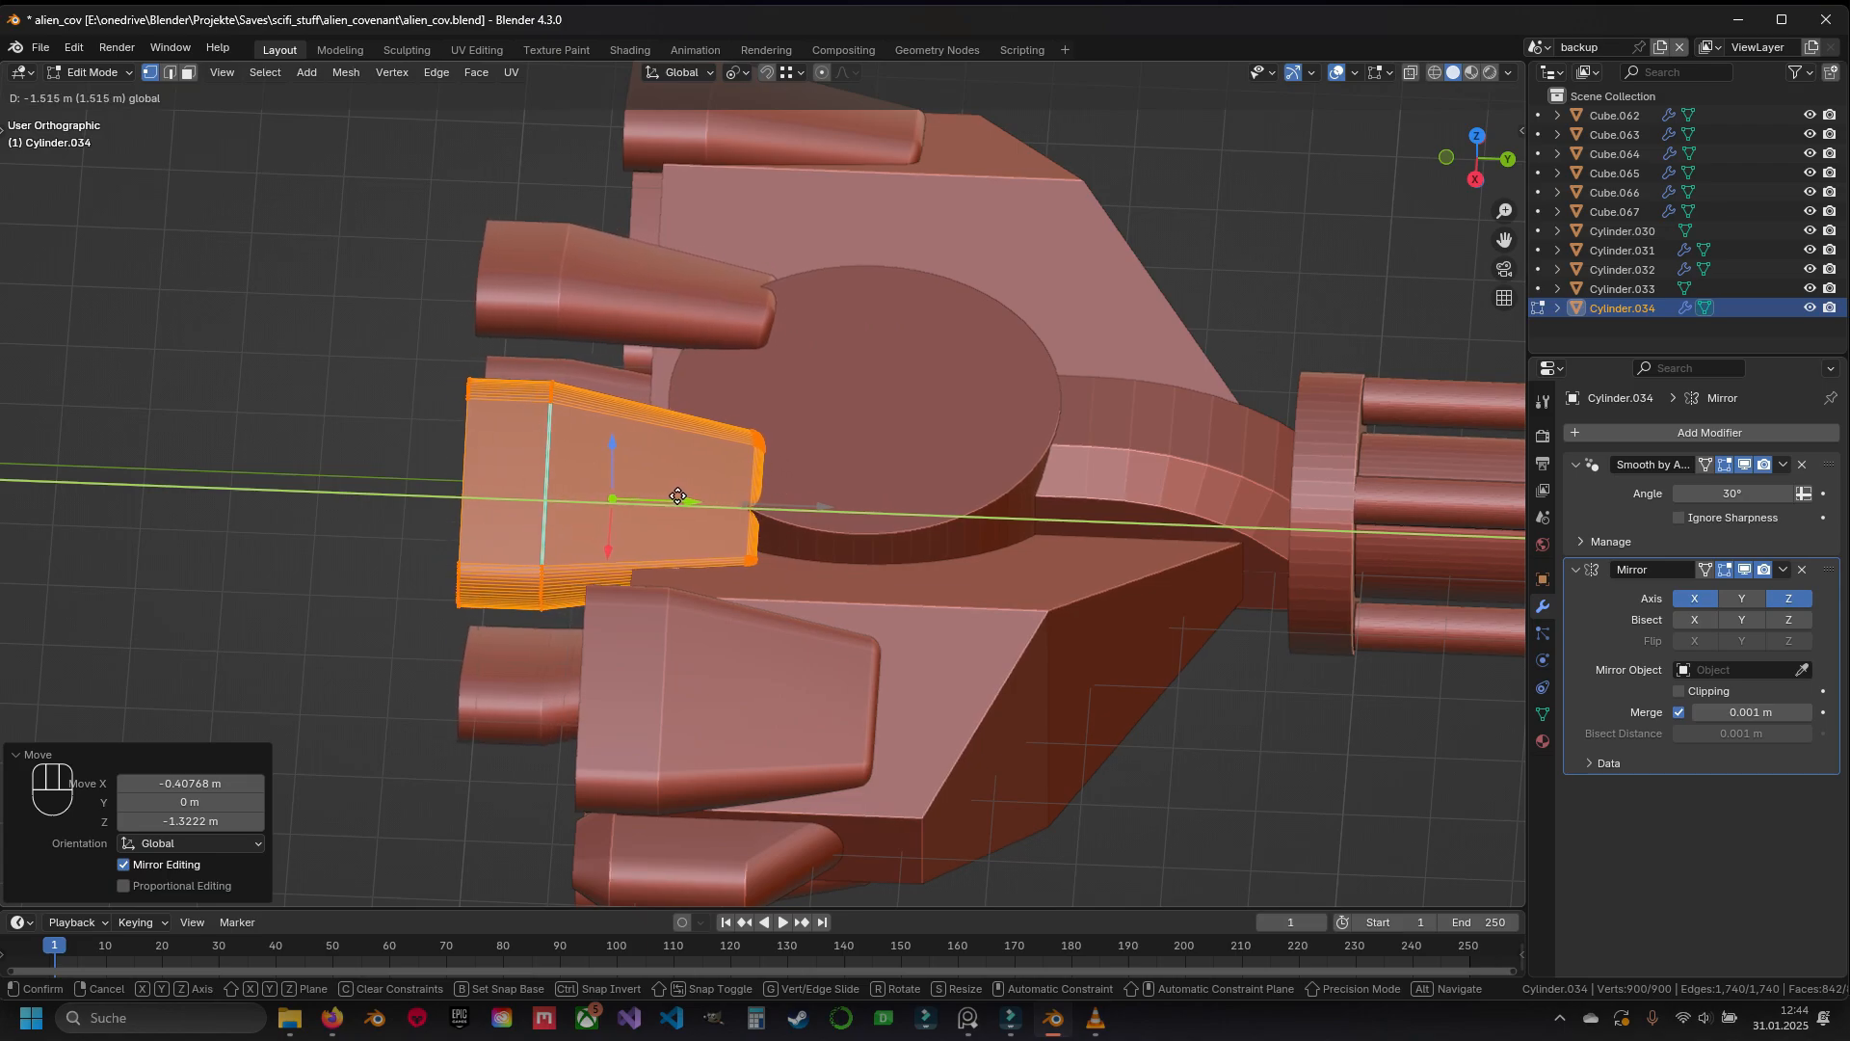
left_click(677, 497)
middle_click_drag(677, 496, 501, 469)
middle_click_drag(800, 555, 721, 539)
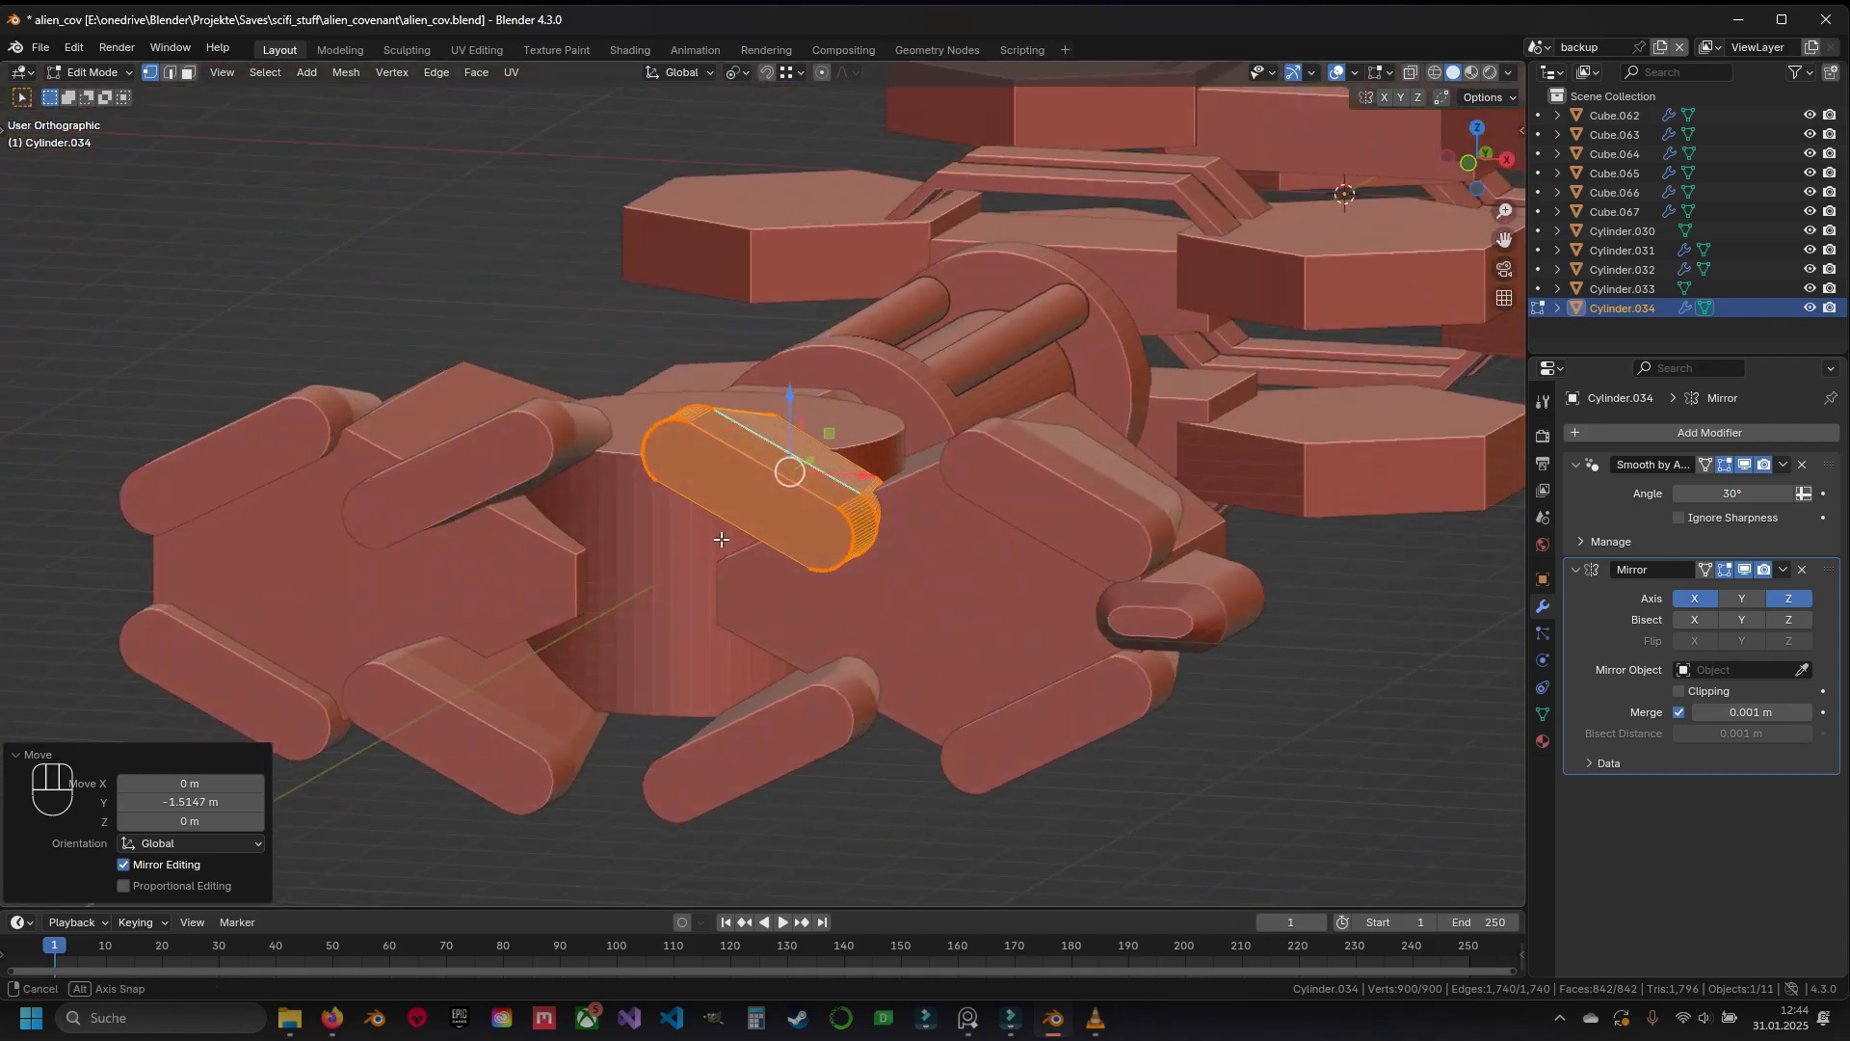
Scale the end face of the horizontal rounded side block by about 1.27 and save the file
key("KP_1")
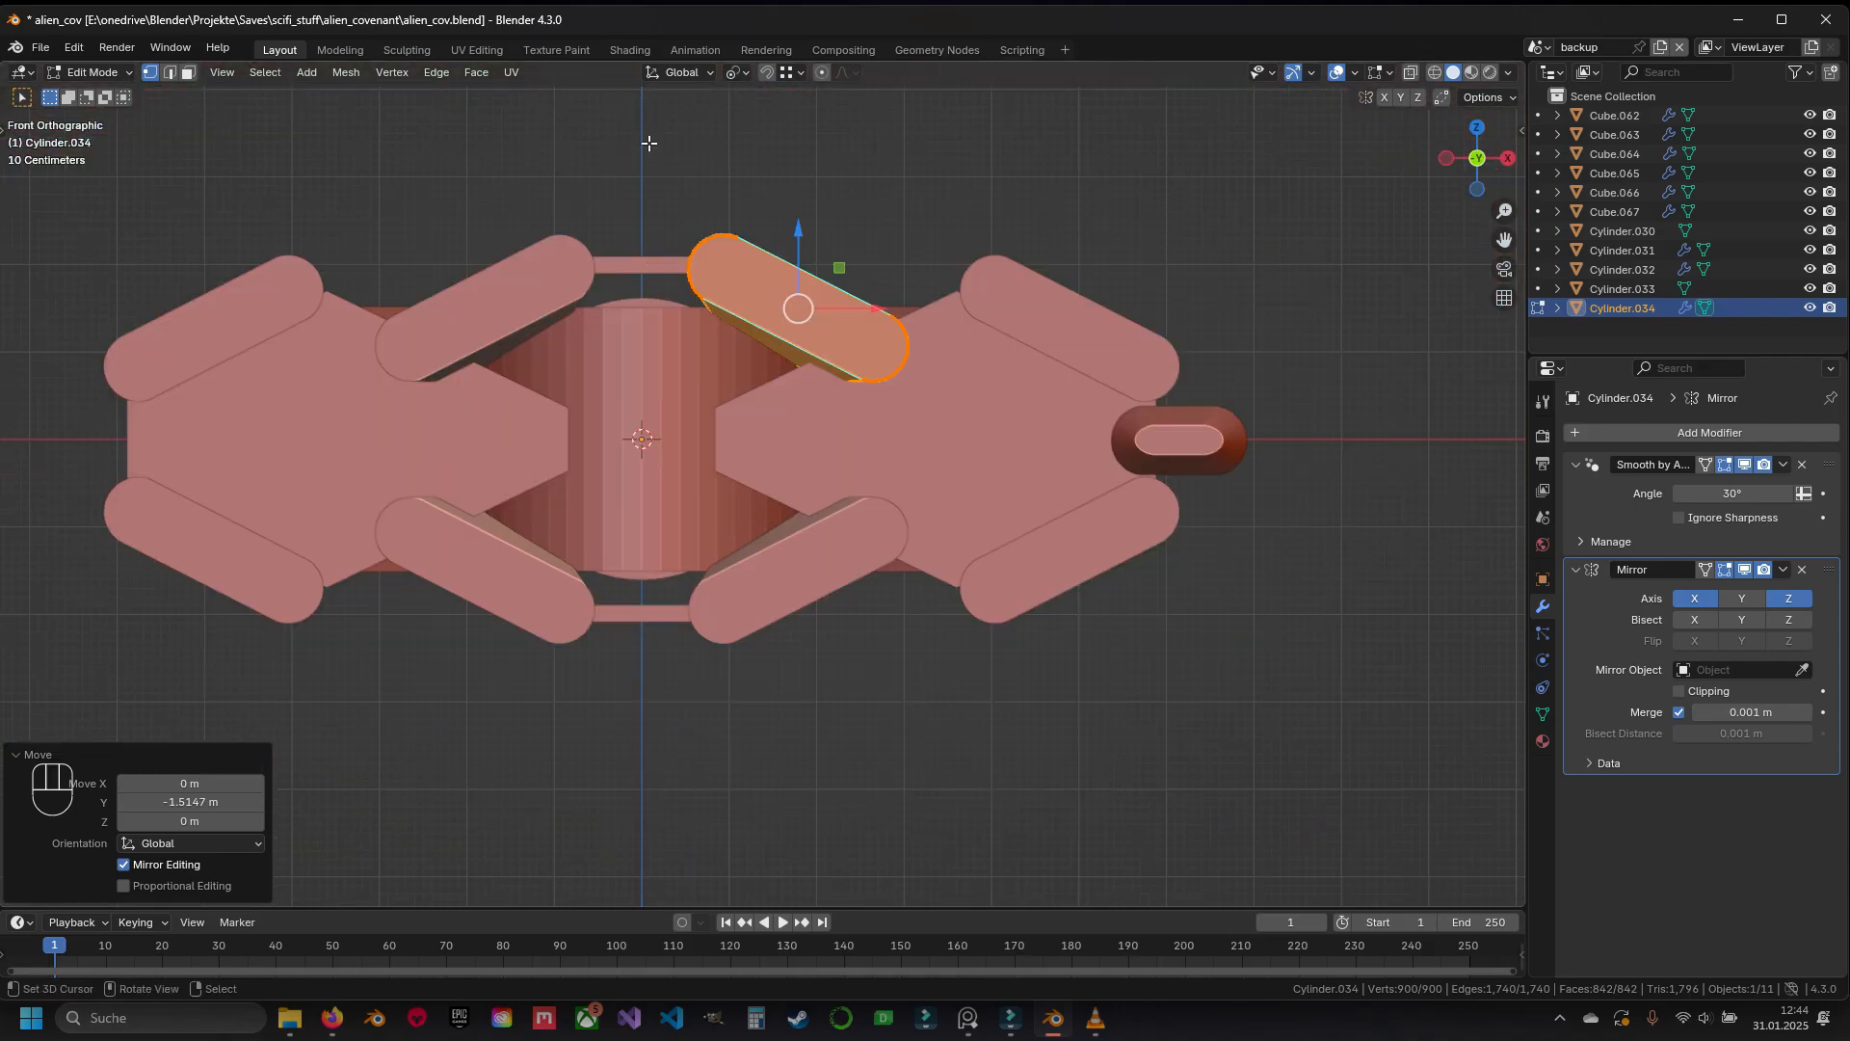
key("Tab")
left_click(1176, 434)
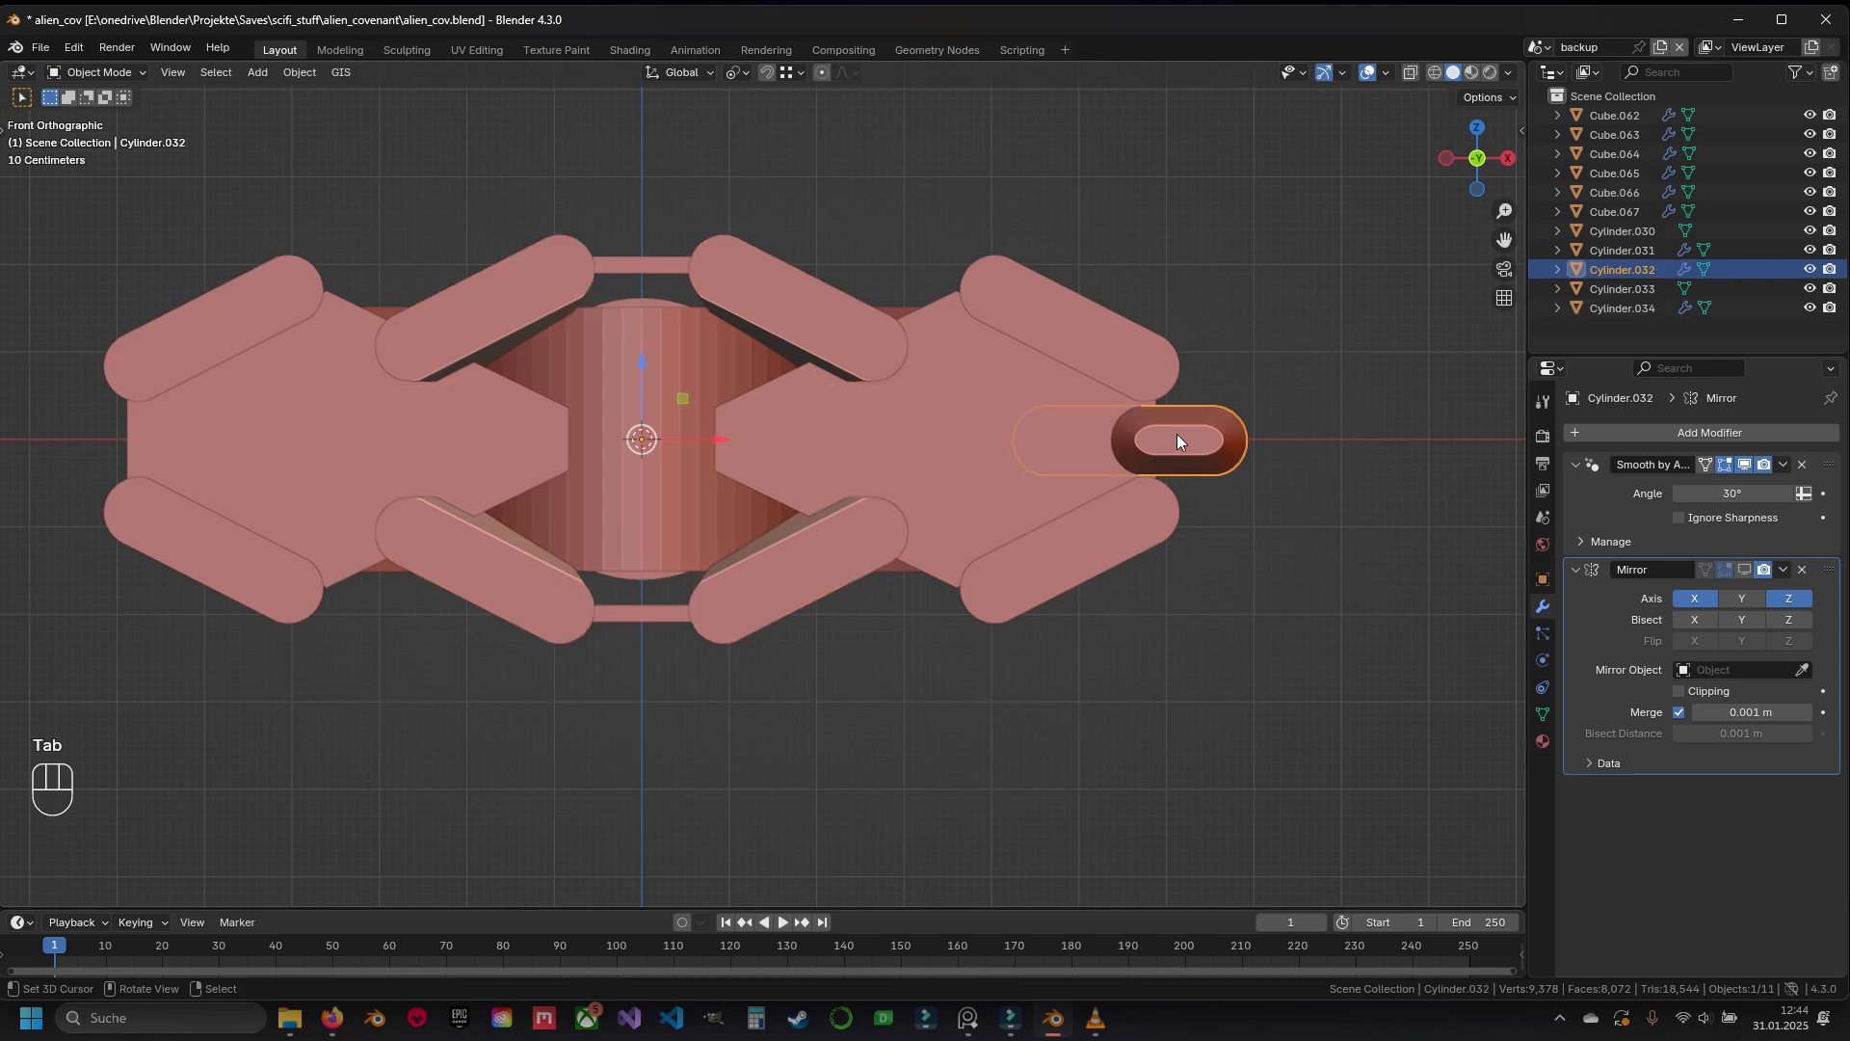
middle_click_drag(1177, 433, 834, 466, "shift")
key("ctrl+s")
scroll(848, 466, "up", 5)
key("3")
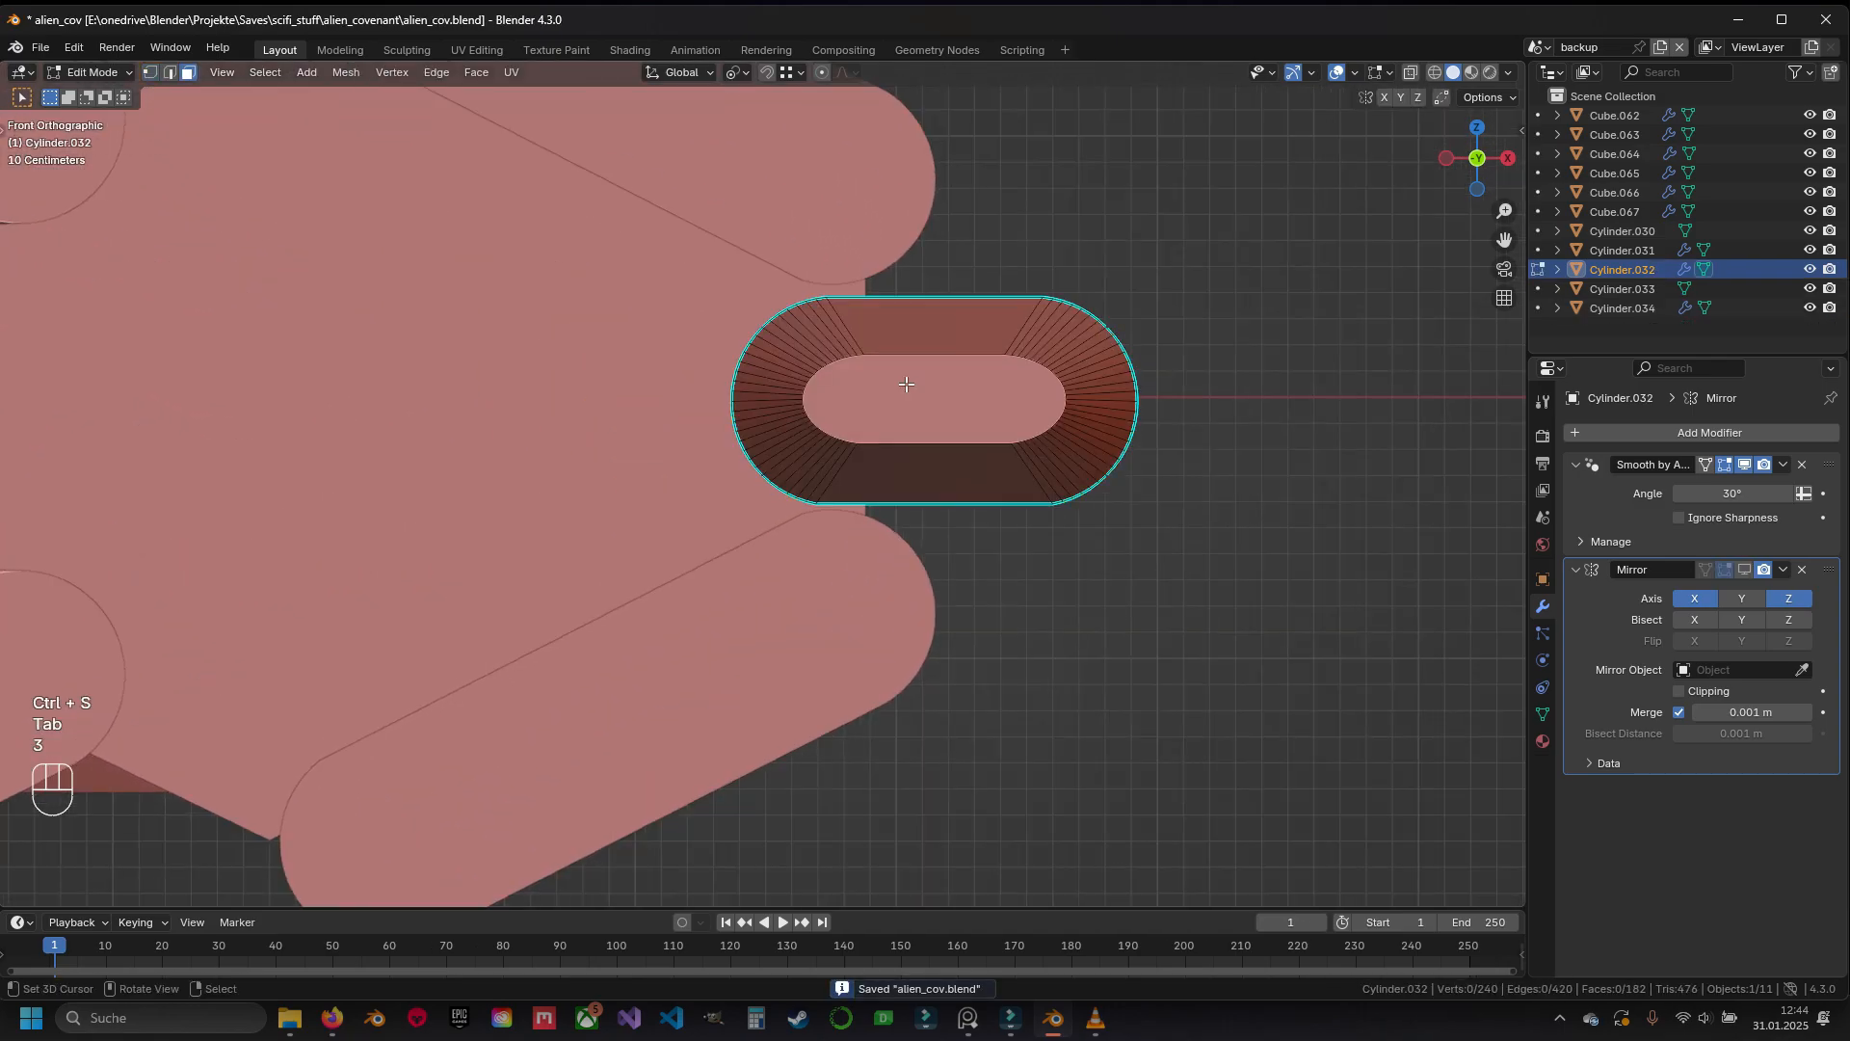
scroll(1044, 591, "up", 1)
key("s")
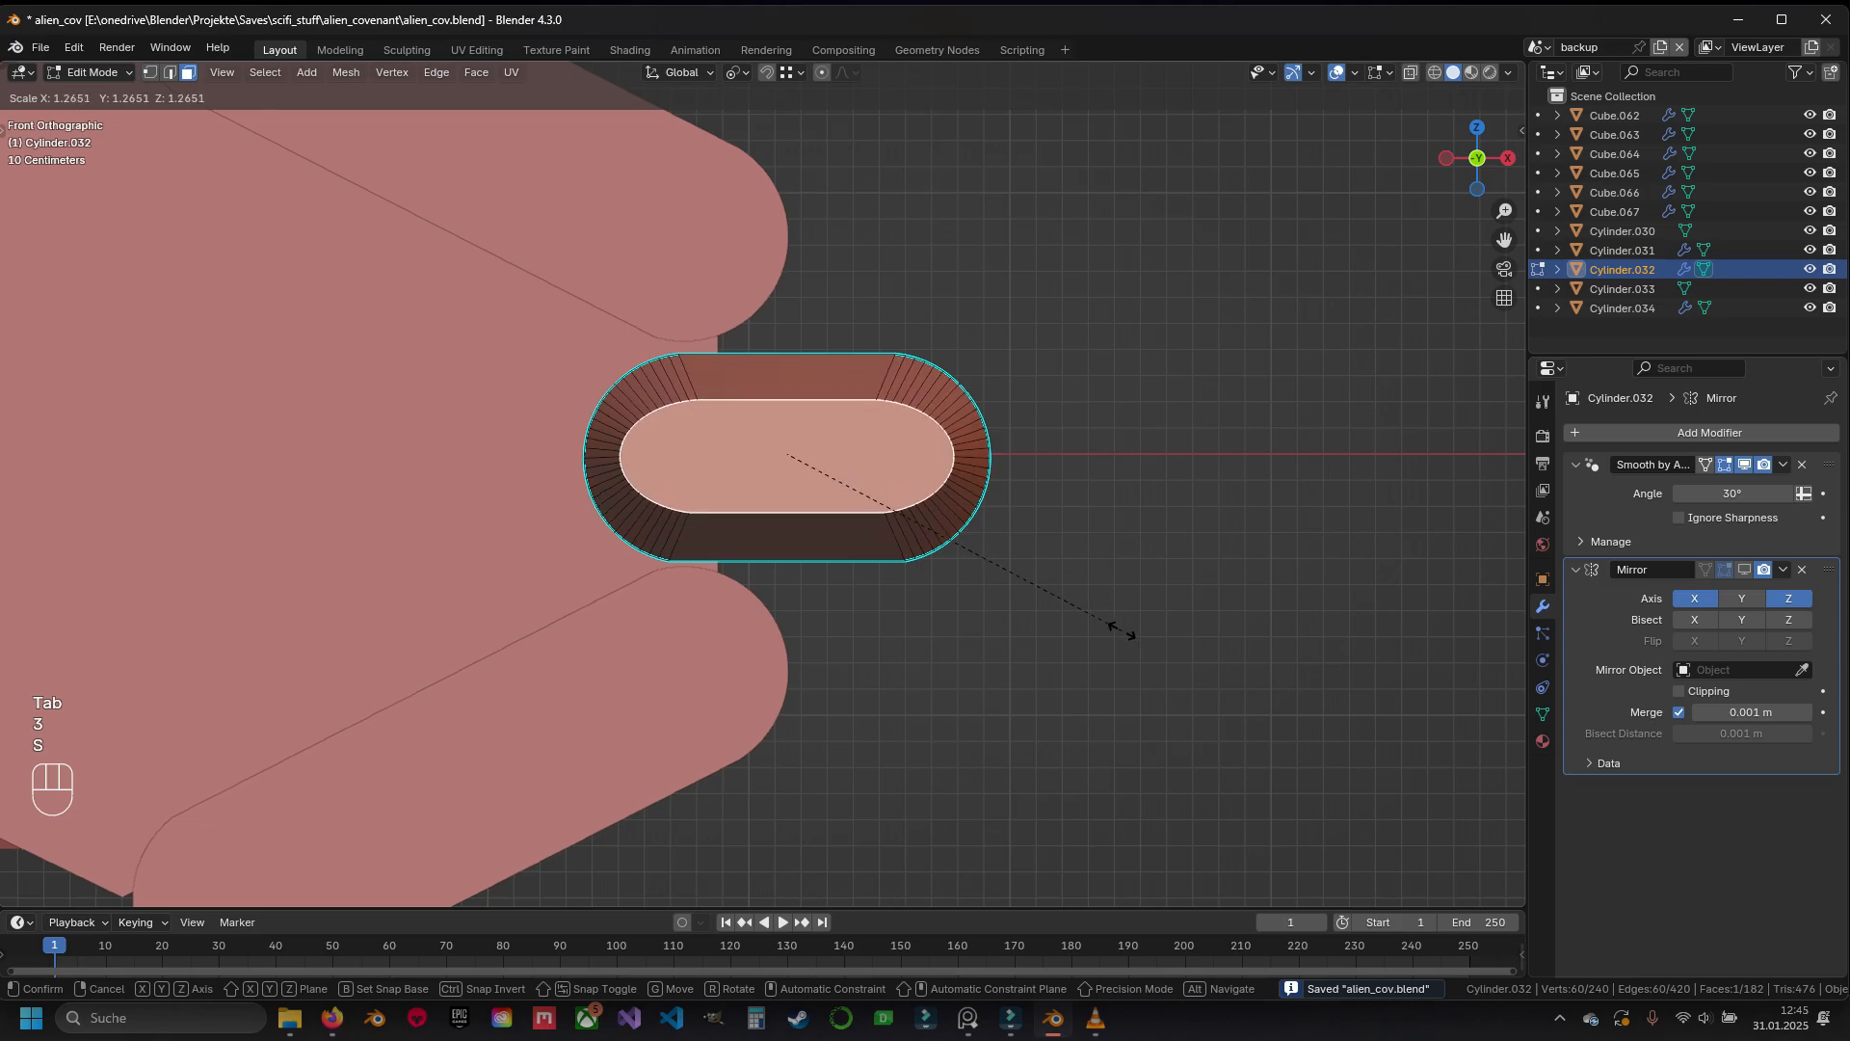
left_click(1115, 627)
key("Tab")
middle_click_drag(1115, 626, 834, 506)
scroll(673, 592, "up", 2)
key("ctrl+s")
Turn on the horizontal side block's Mirror modifier in the viewport and restrict mirroring to the X axis
key("KP_1")
key("Tab")
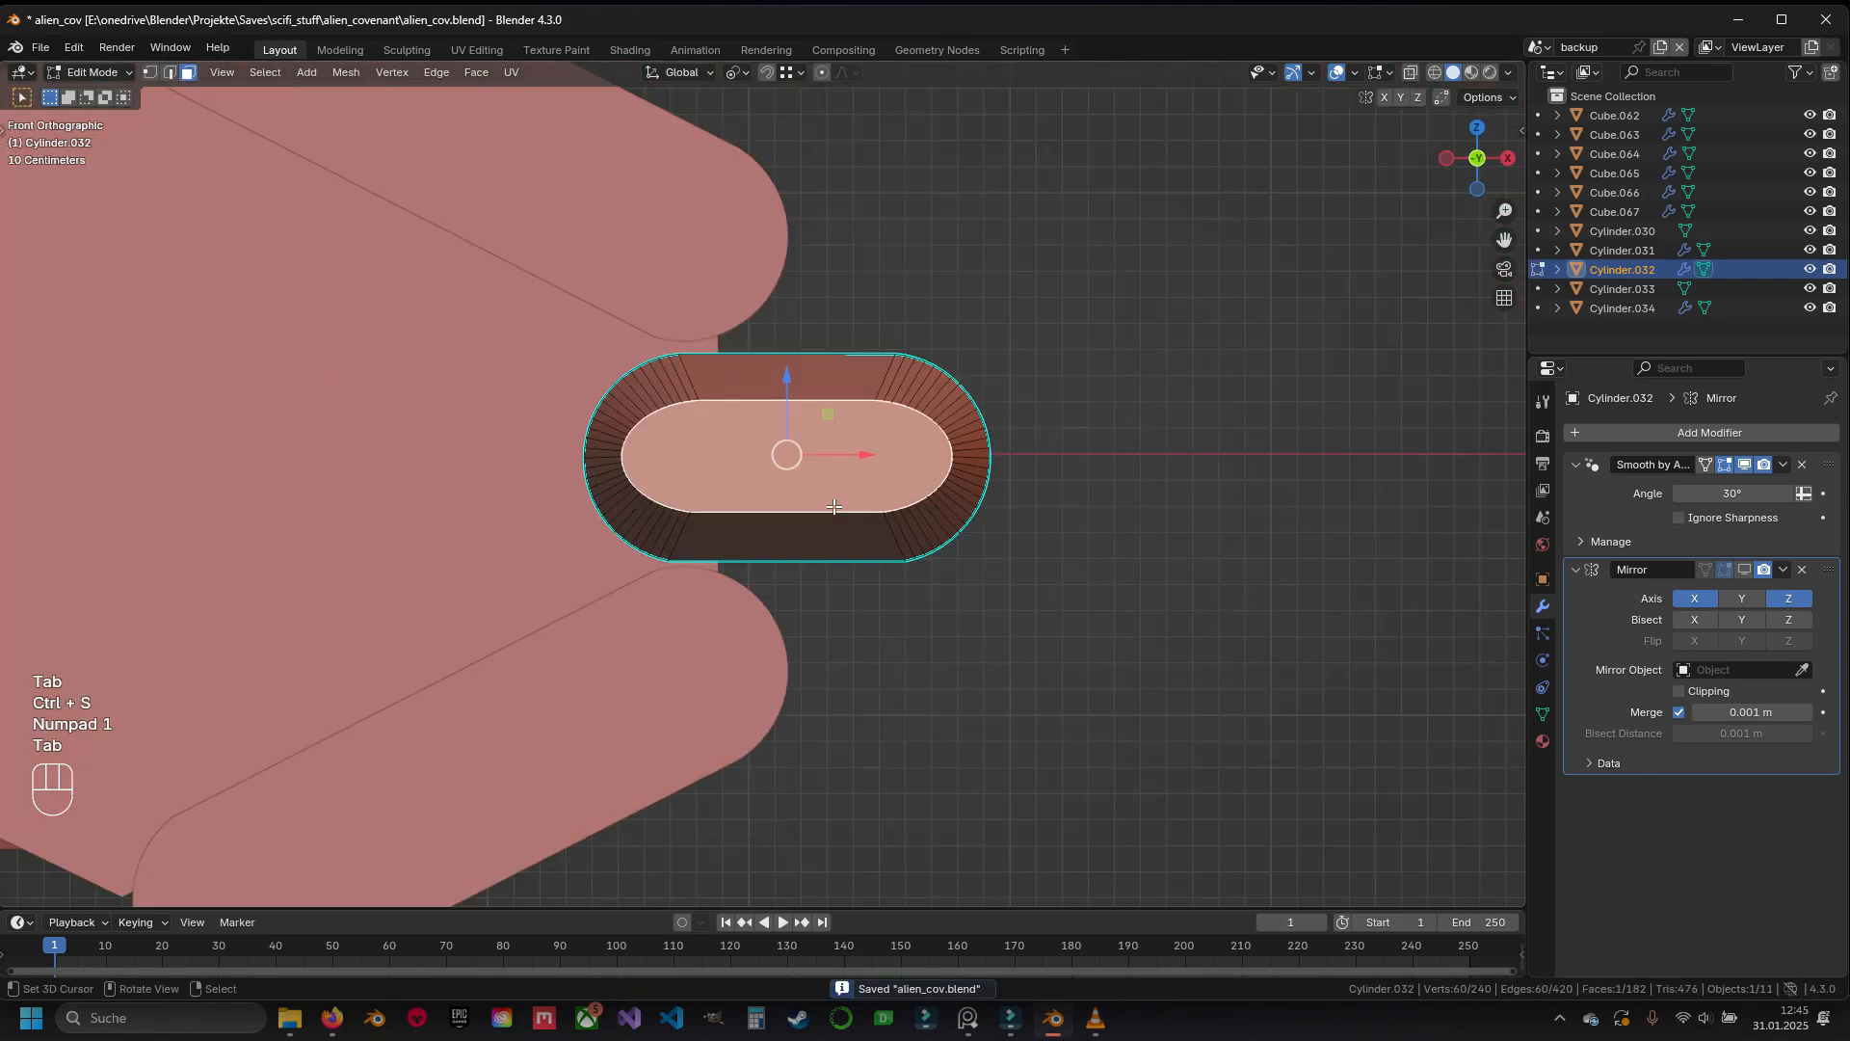
key("a")
scroll(1133, 510, "down", 3)
left_click(1746, 570)
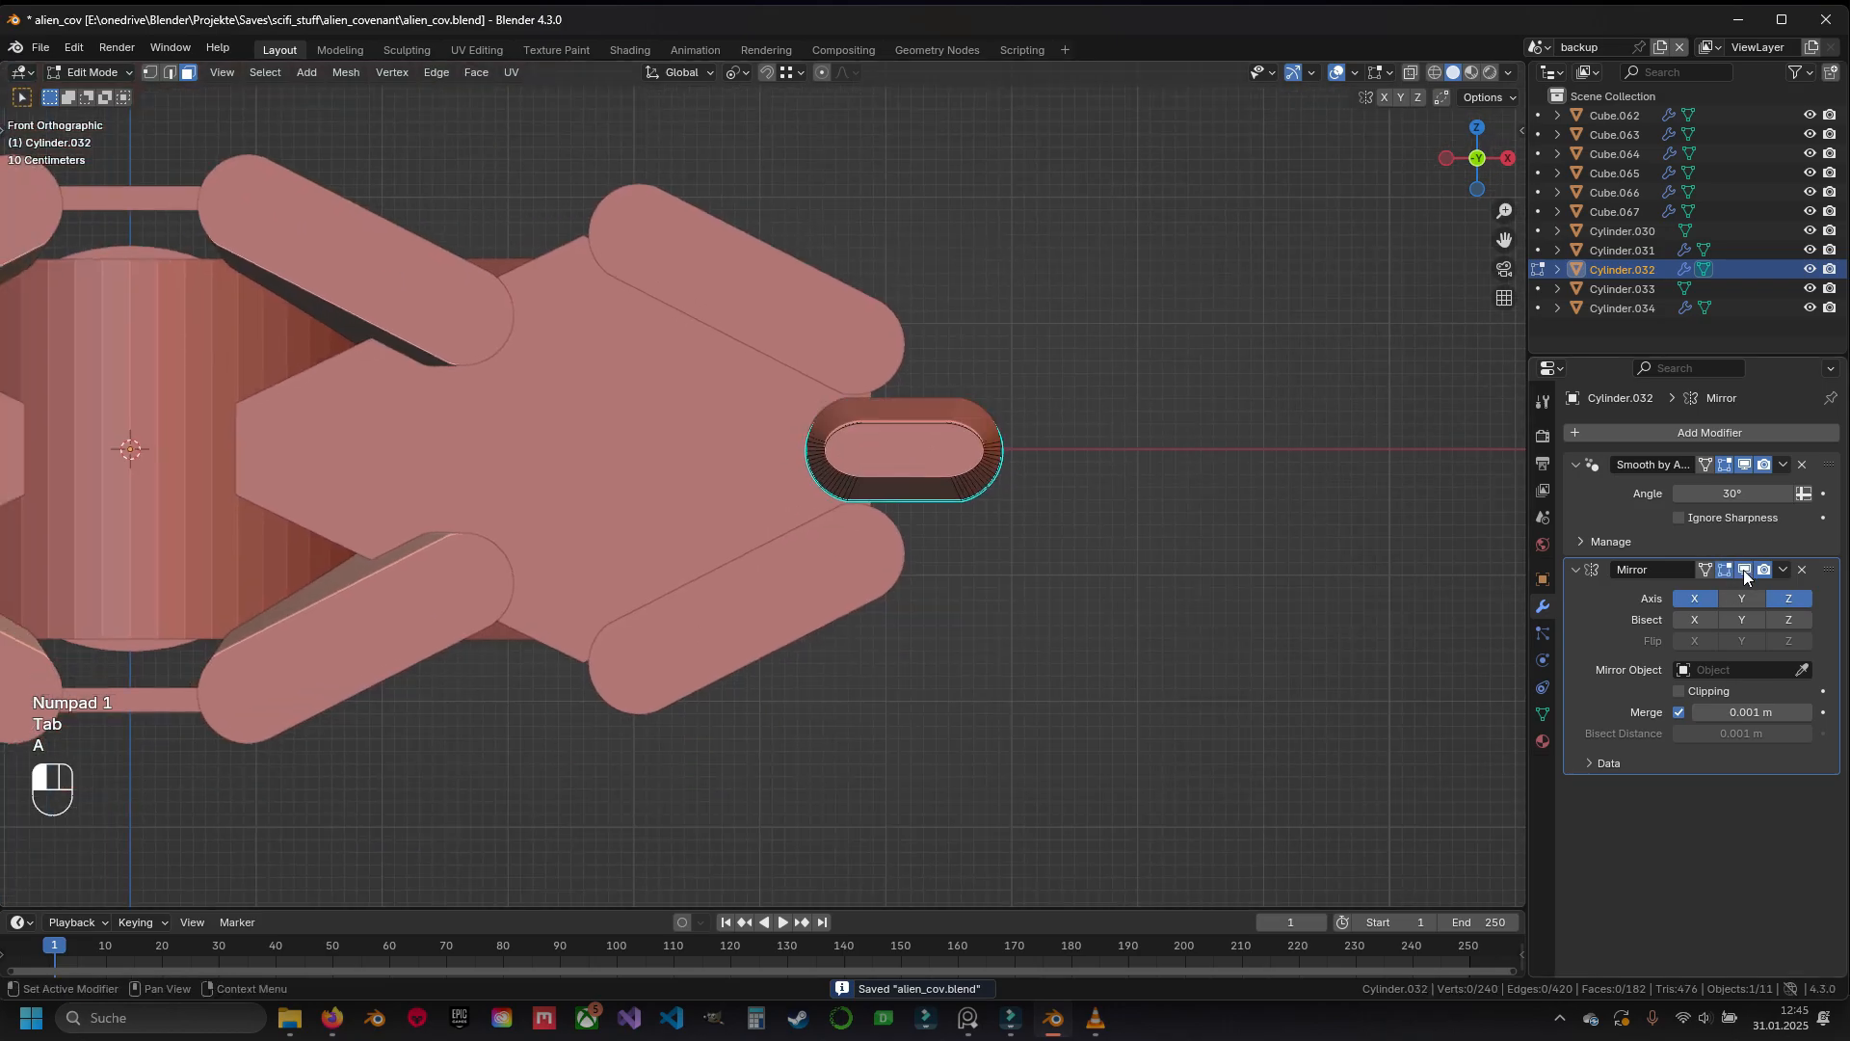
middle_click_drag(578, 443, 1058, 442, "shift")
scroll(942, 455, "down", 3)
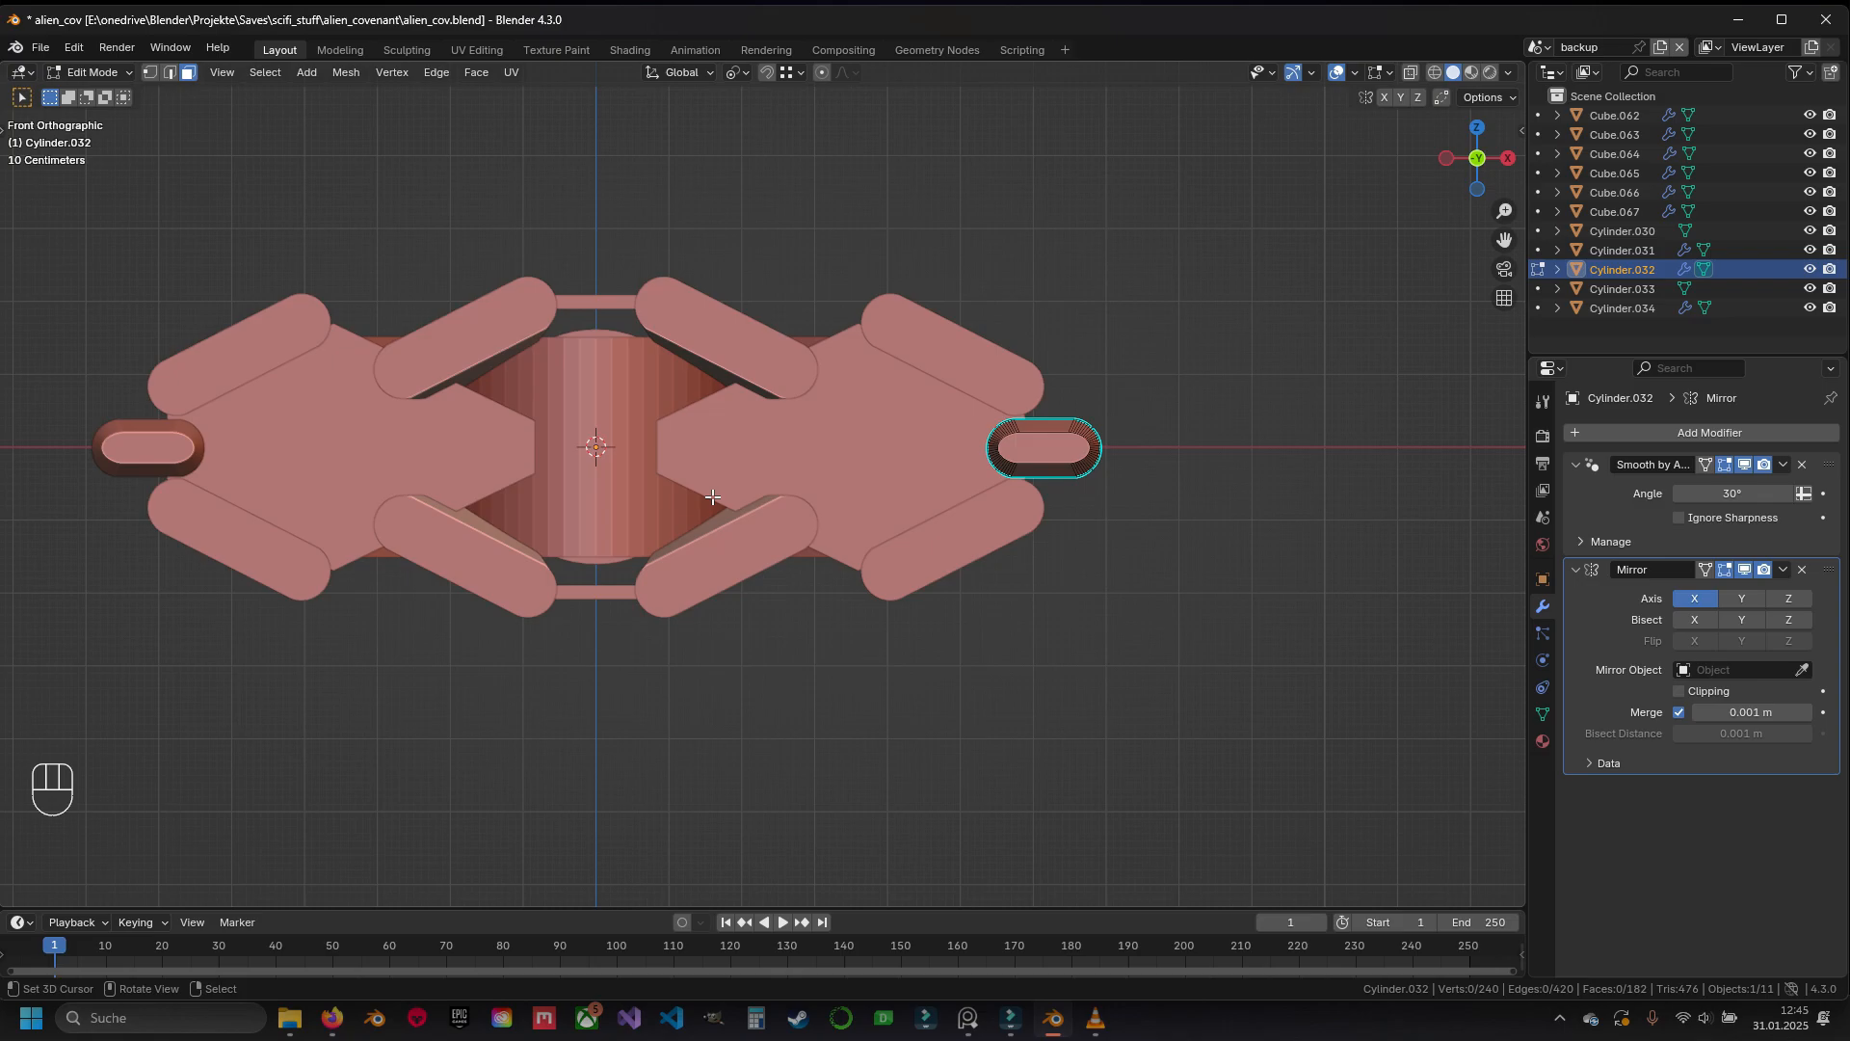
Duplicate the horizontal side block's mesh, place the copy about 3.1 m higher and nearer the centre, and separate it into its own object
key("a")
key("shift+d")
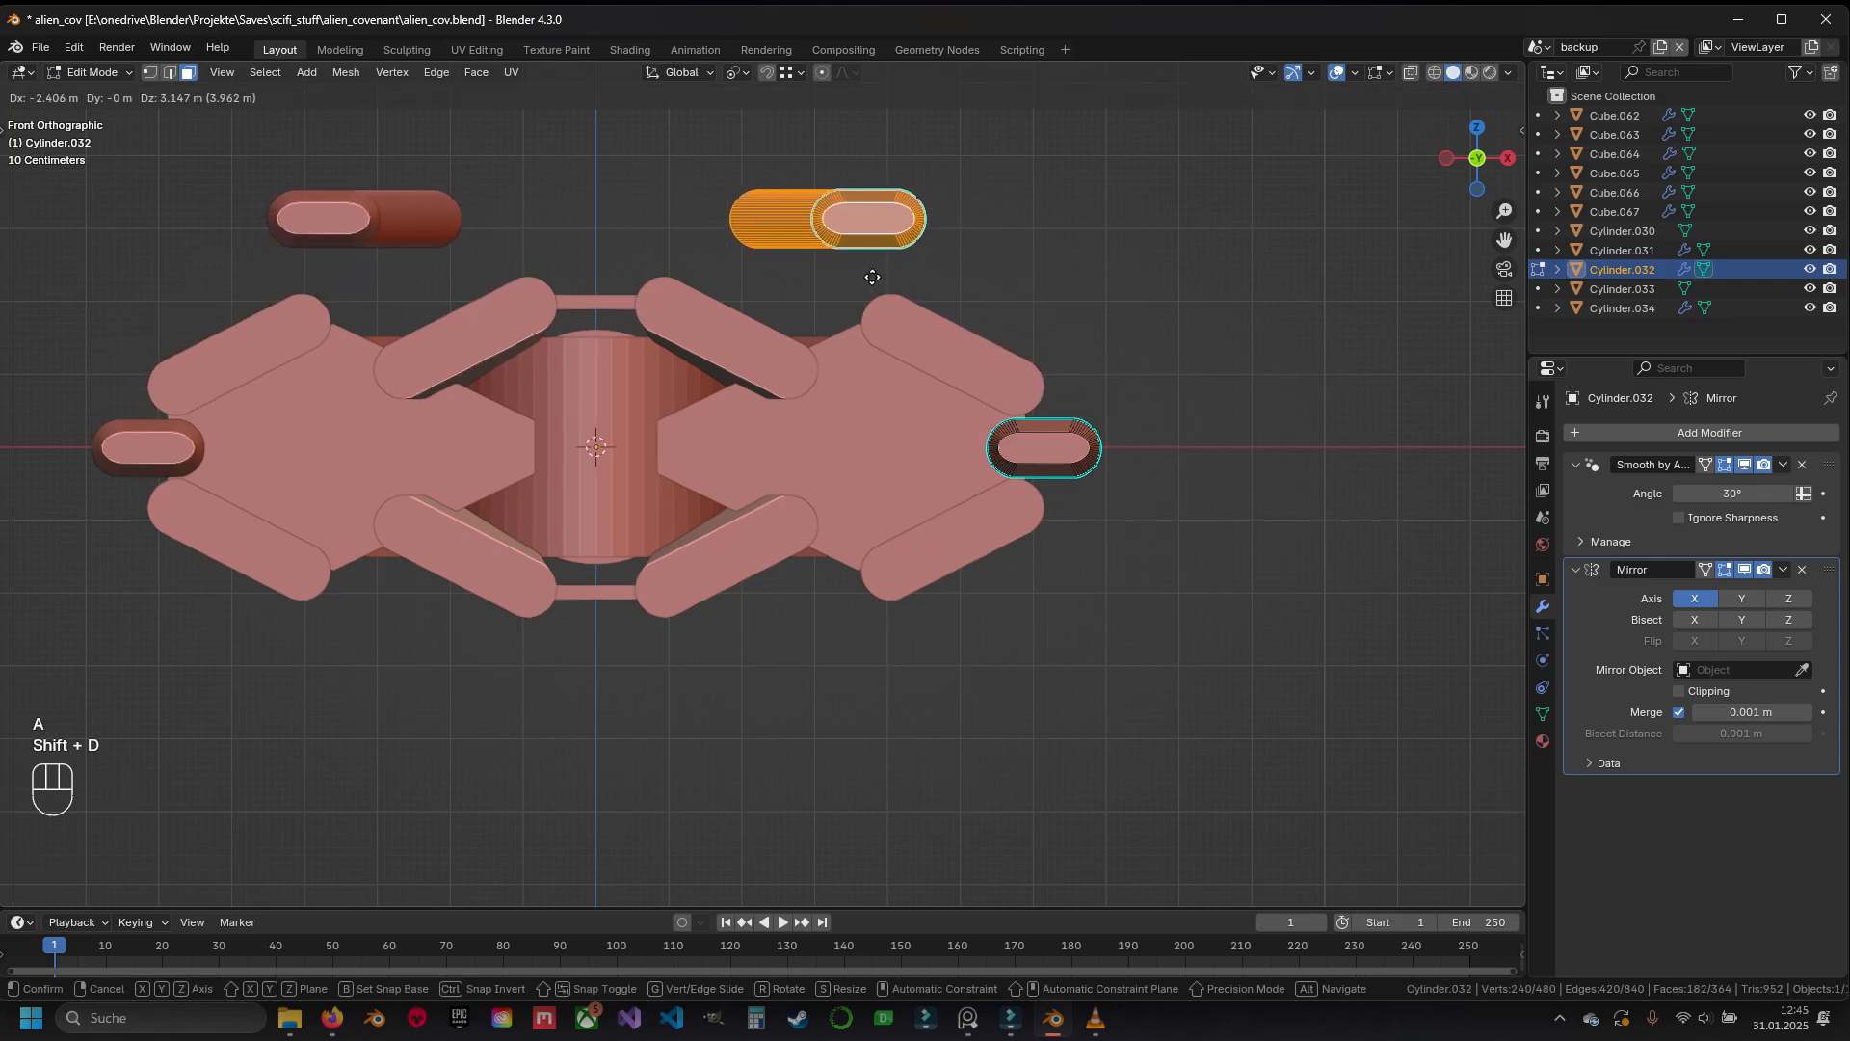
left_click(846, 279)
key("p")
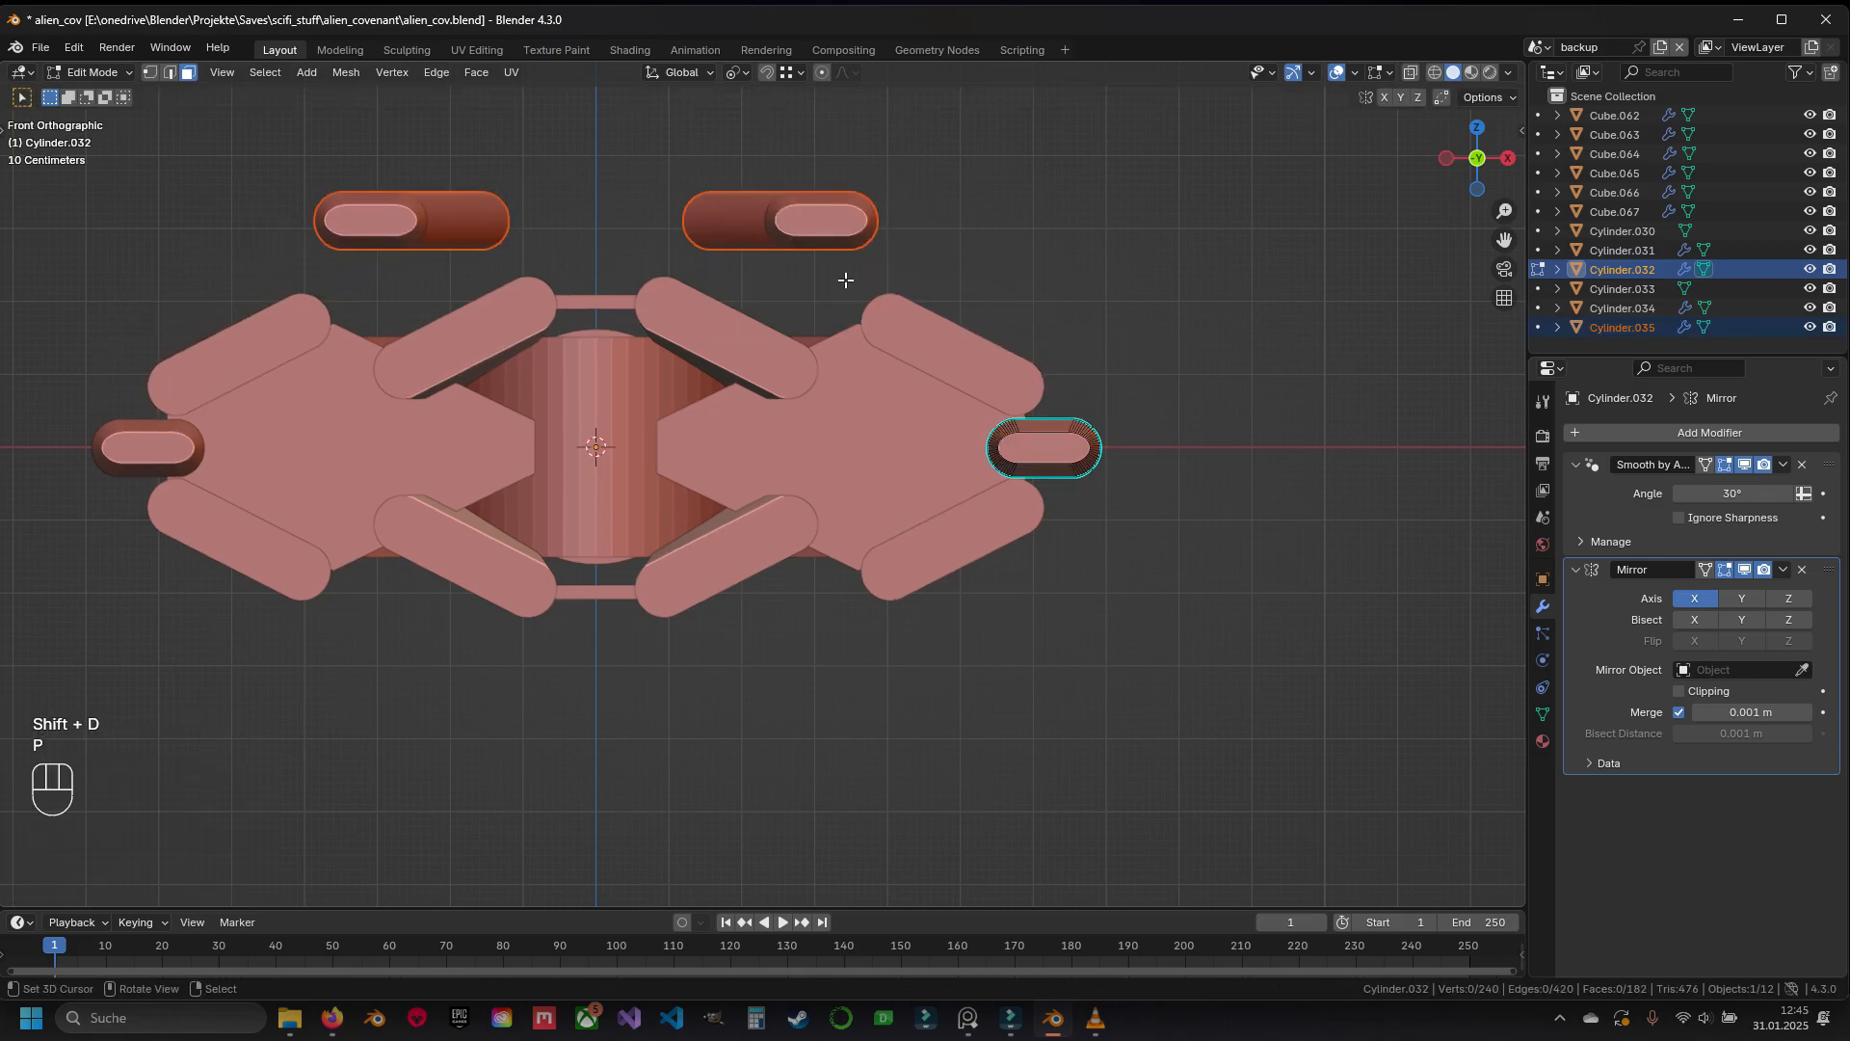
Edit the separated horizontal block, select its whole mesh, and turn off X mirroring in its Mirror modifier
key("Tab")
left_click(825, 241)
middle_click_drag(825, 241, 963, 301, "shift")
key("Tab")
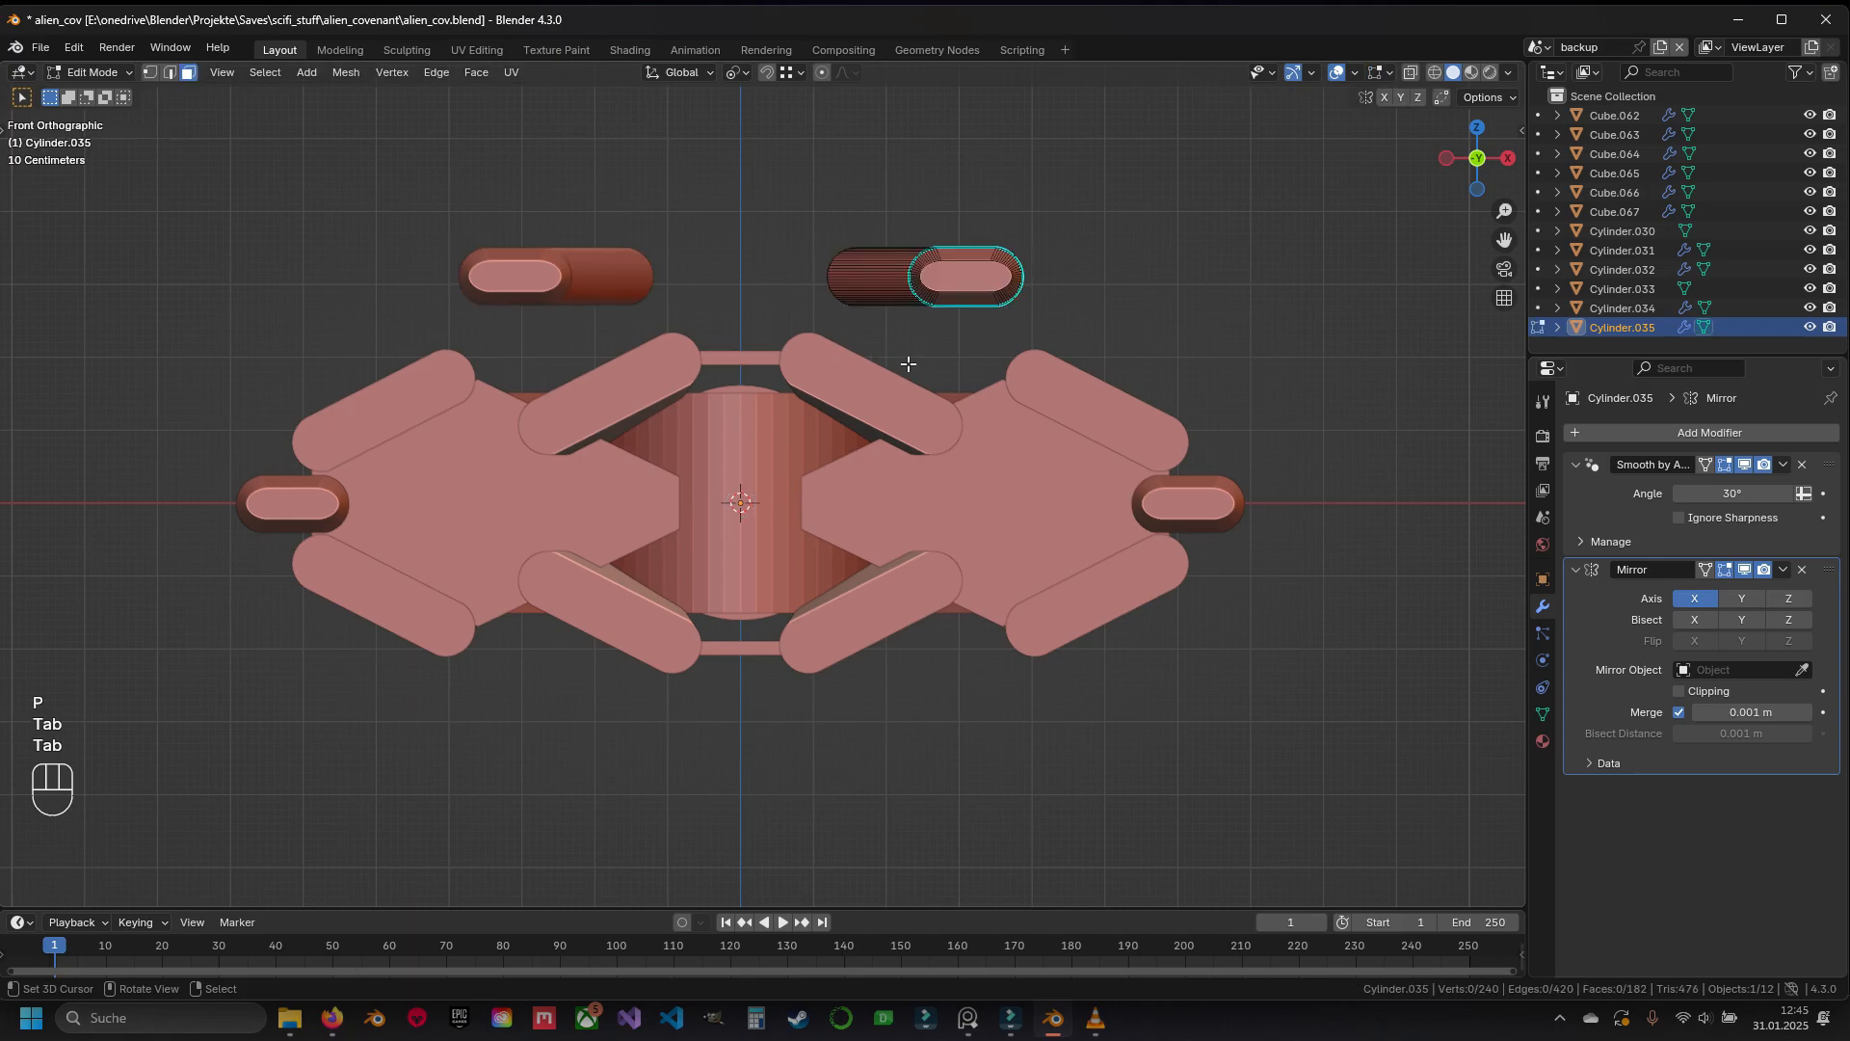
key("a")
left_click(1701, 600)
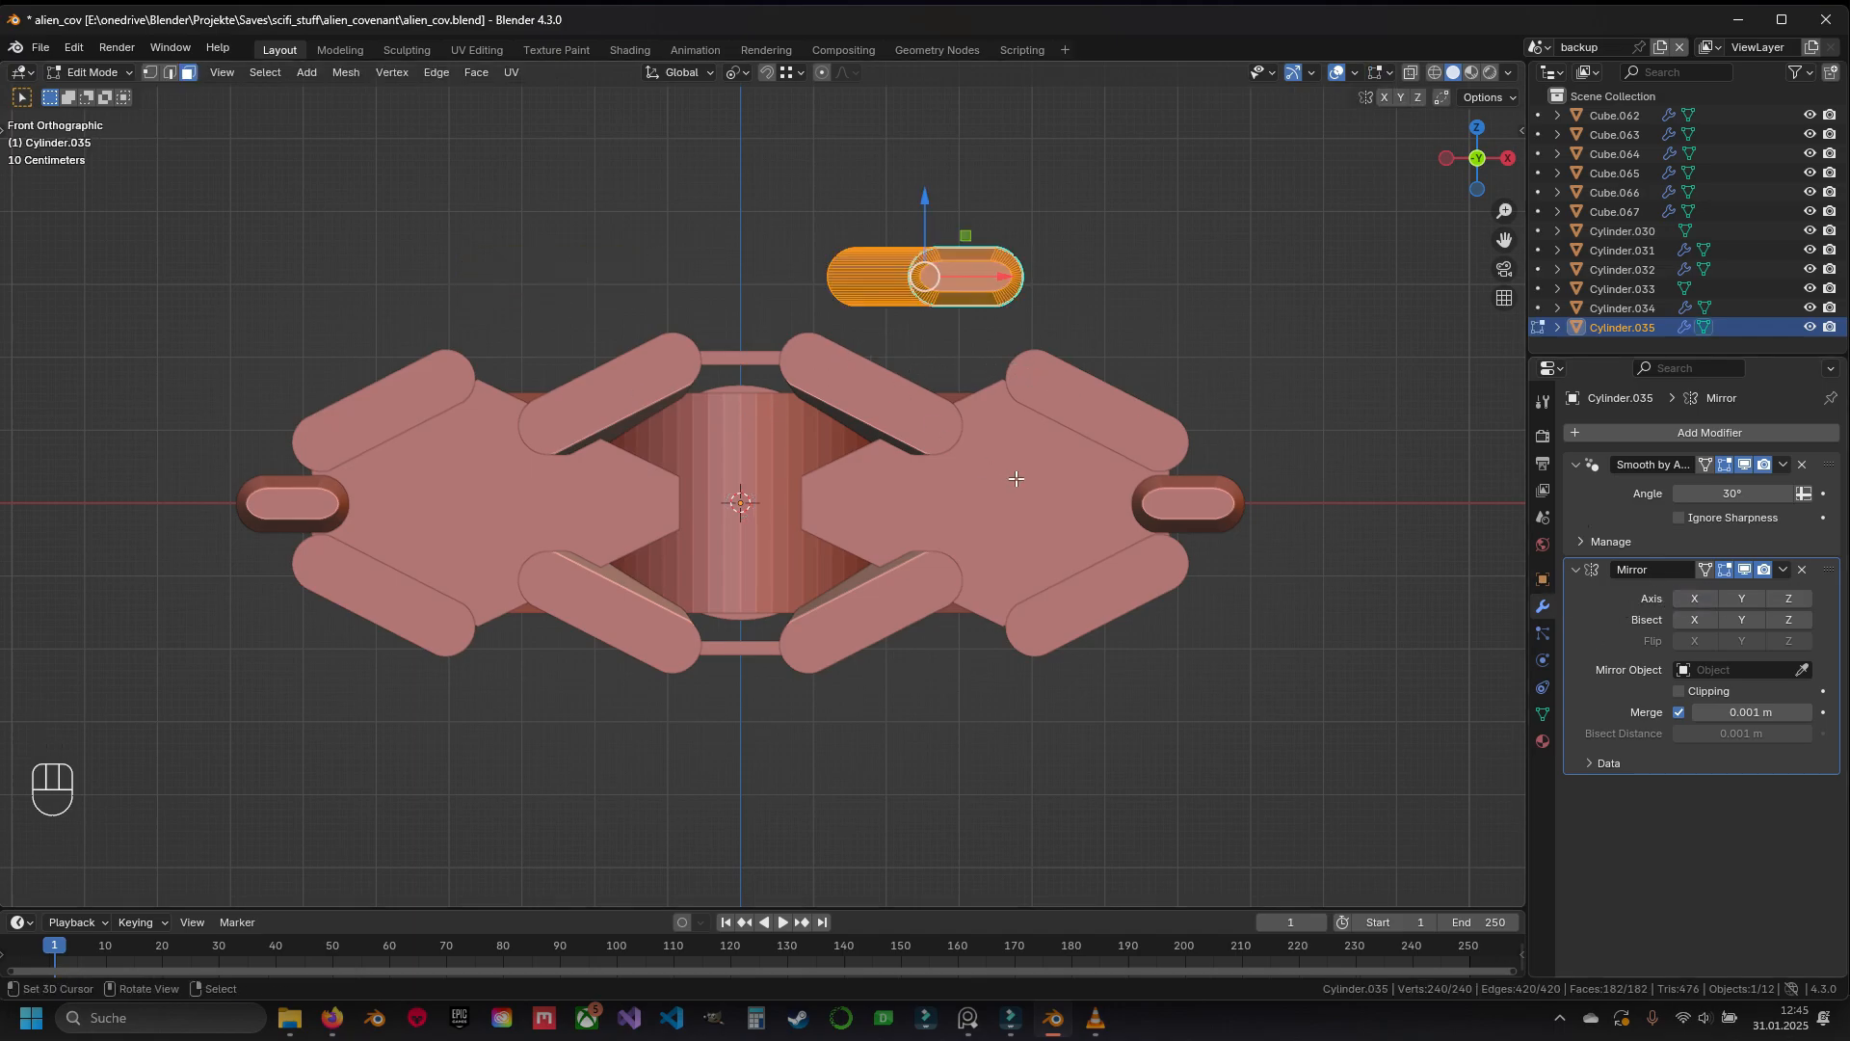
Rotate the copied block -90° in front view and move it about -2.83 m in X and -1.34 m in Z onto the ship's centre line
key("r")
key("KP_9")
key("KP_0")
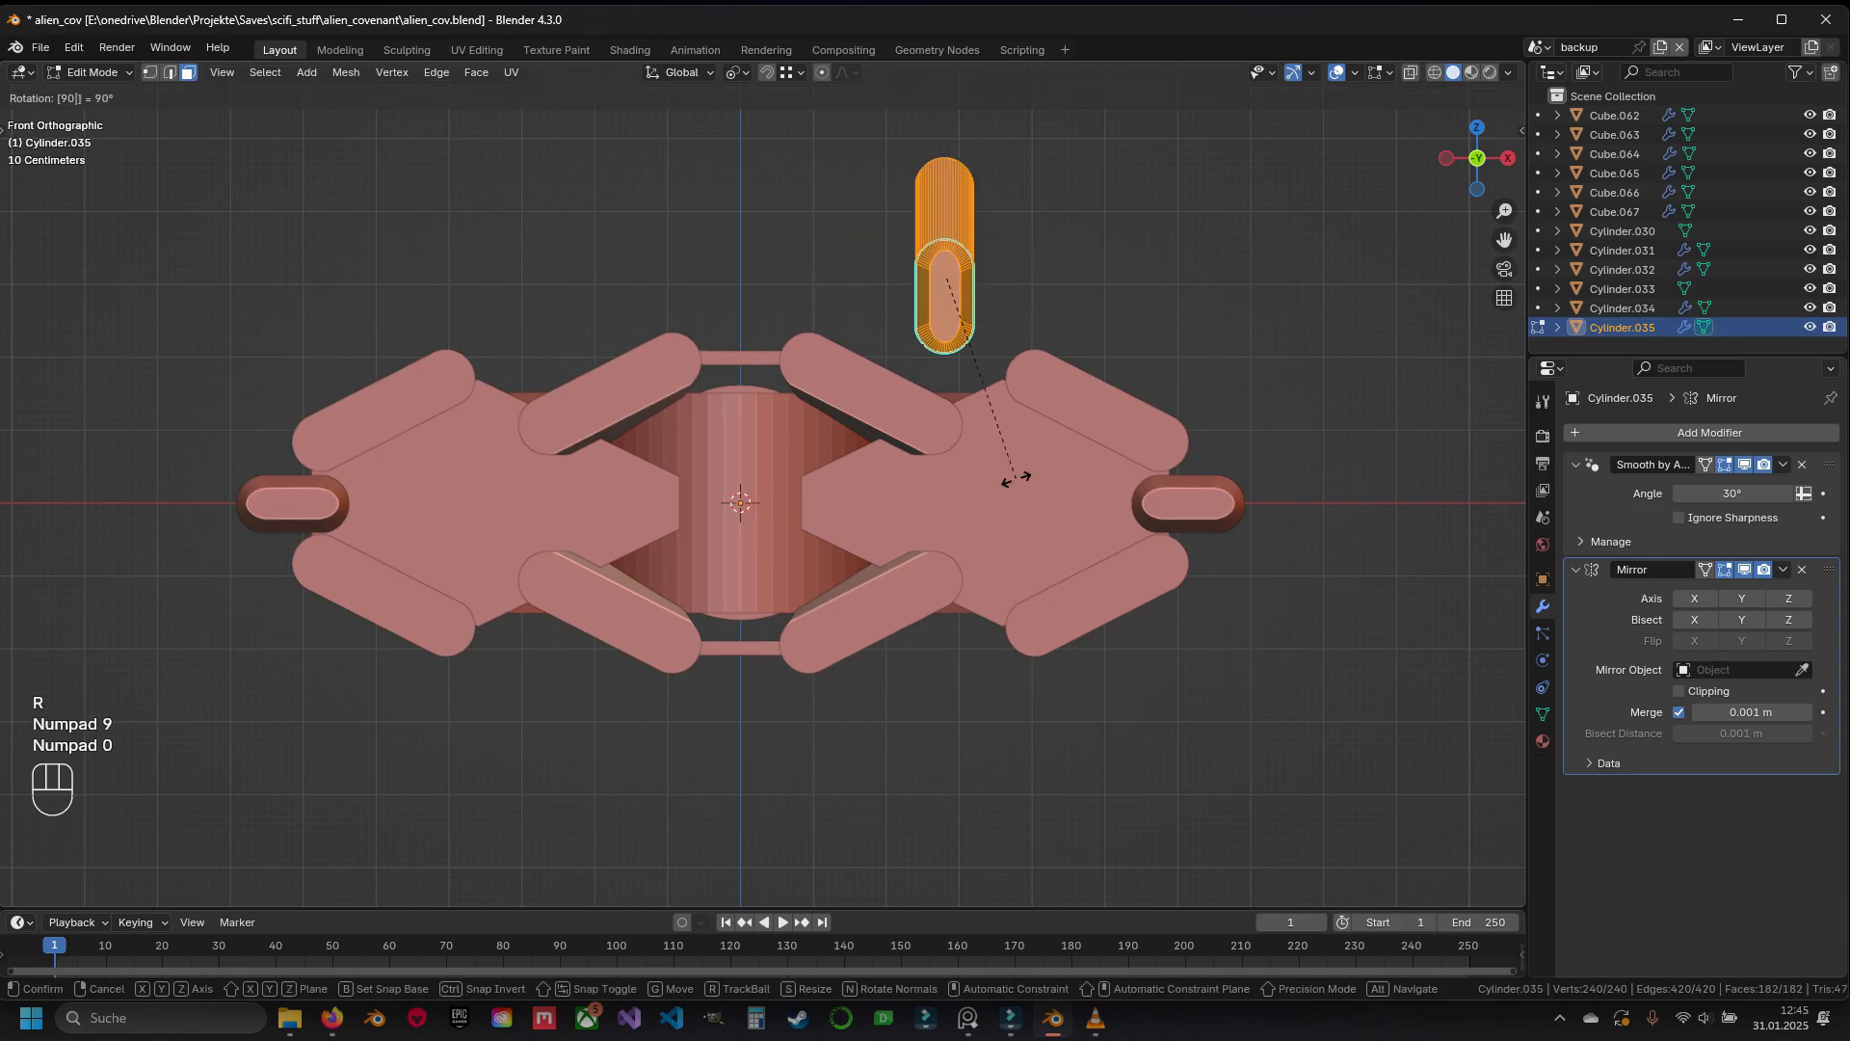
key("KP_Subtract")
key("Return")
key("g")
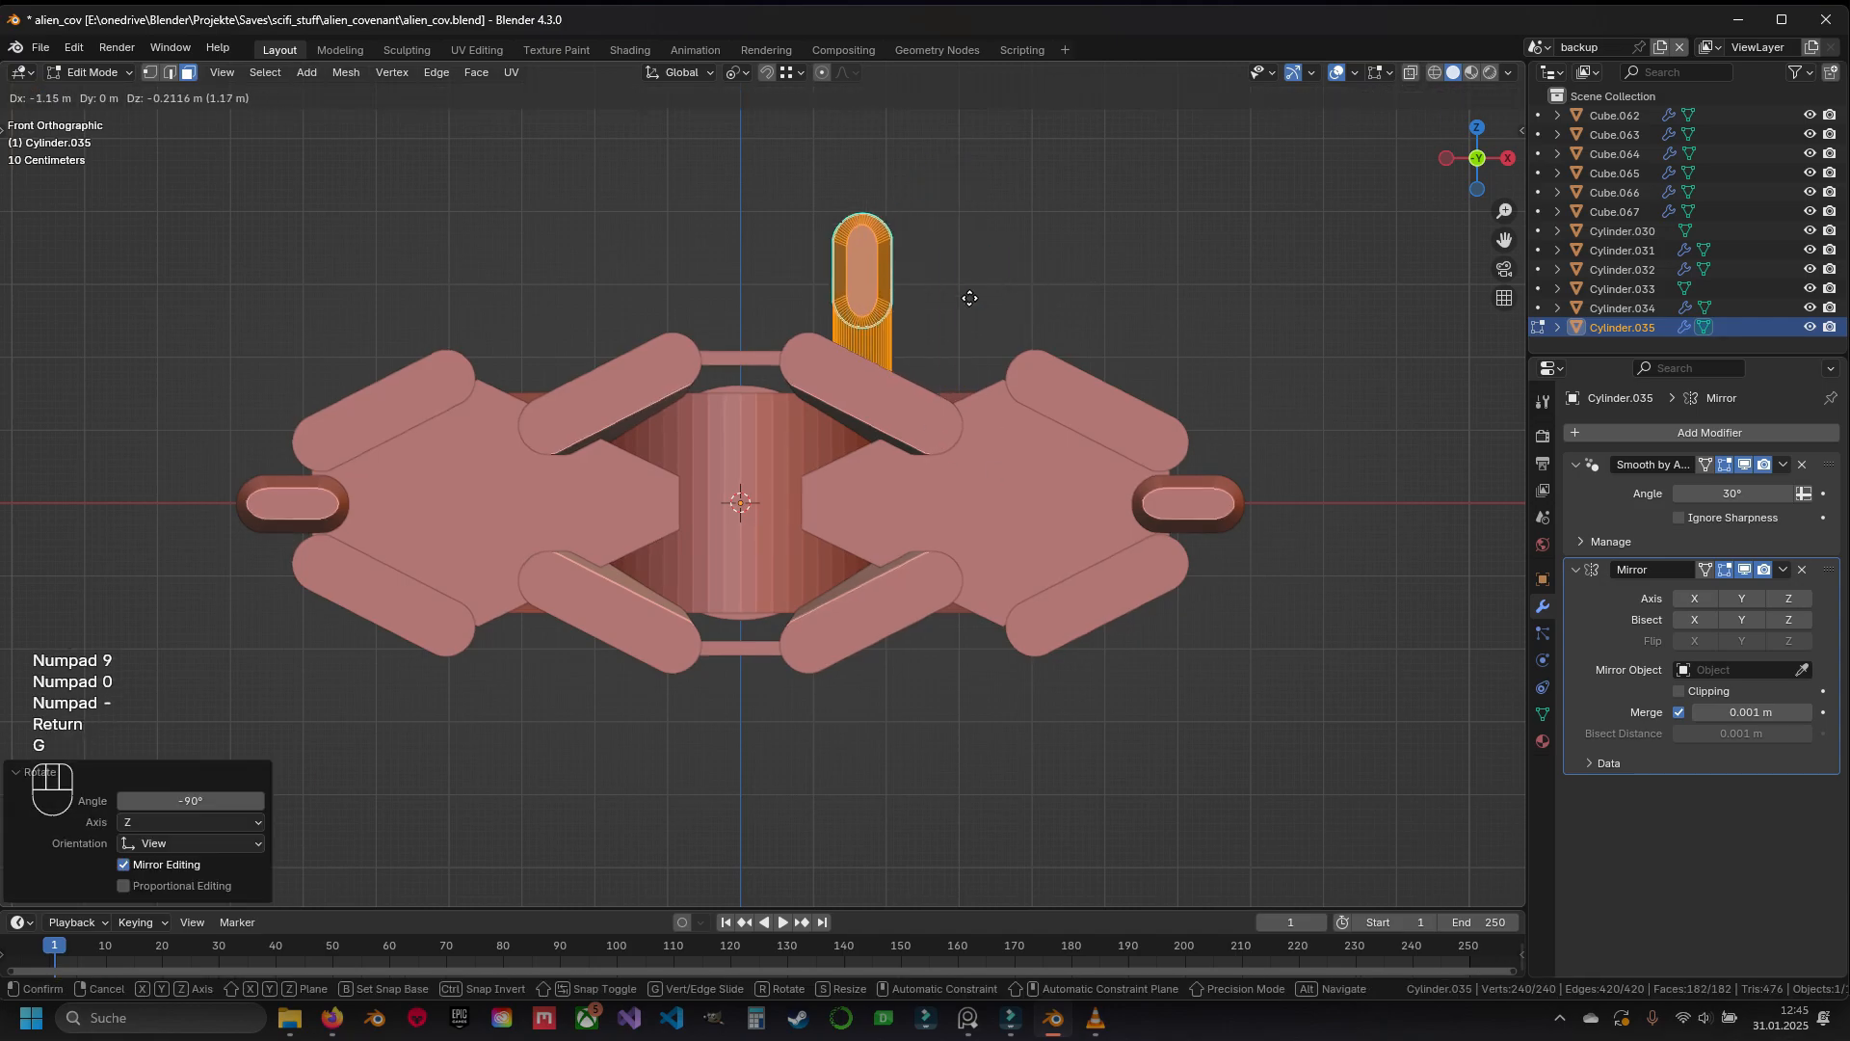
left_click(883, 369)
middle_click_drag(884, 369, 937, 416, "shift")
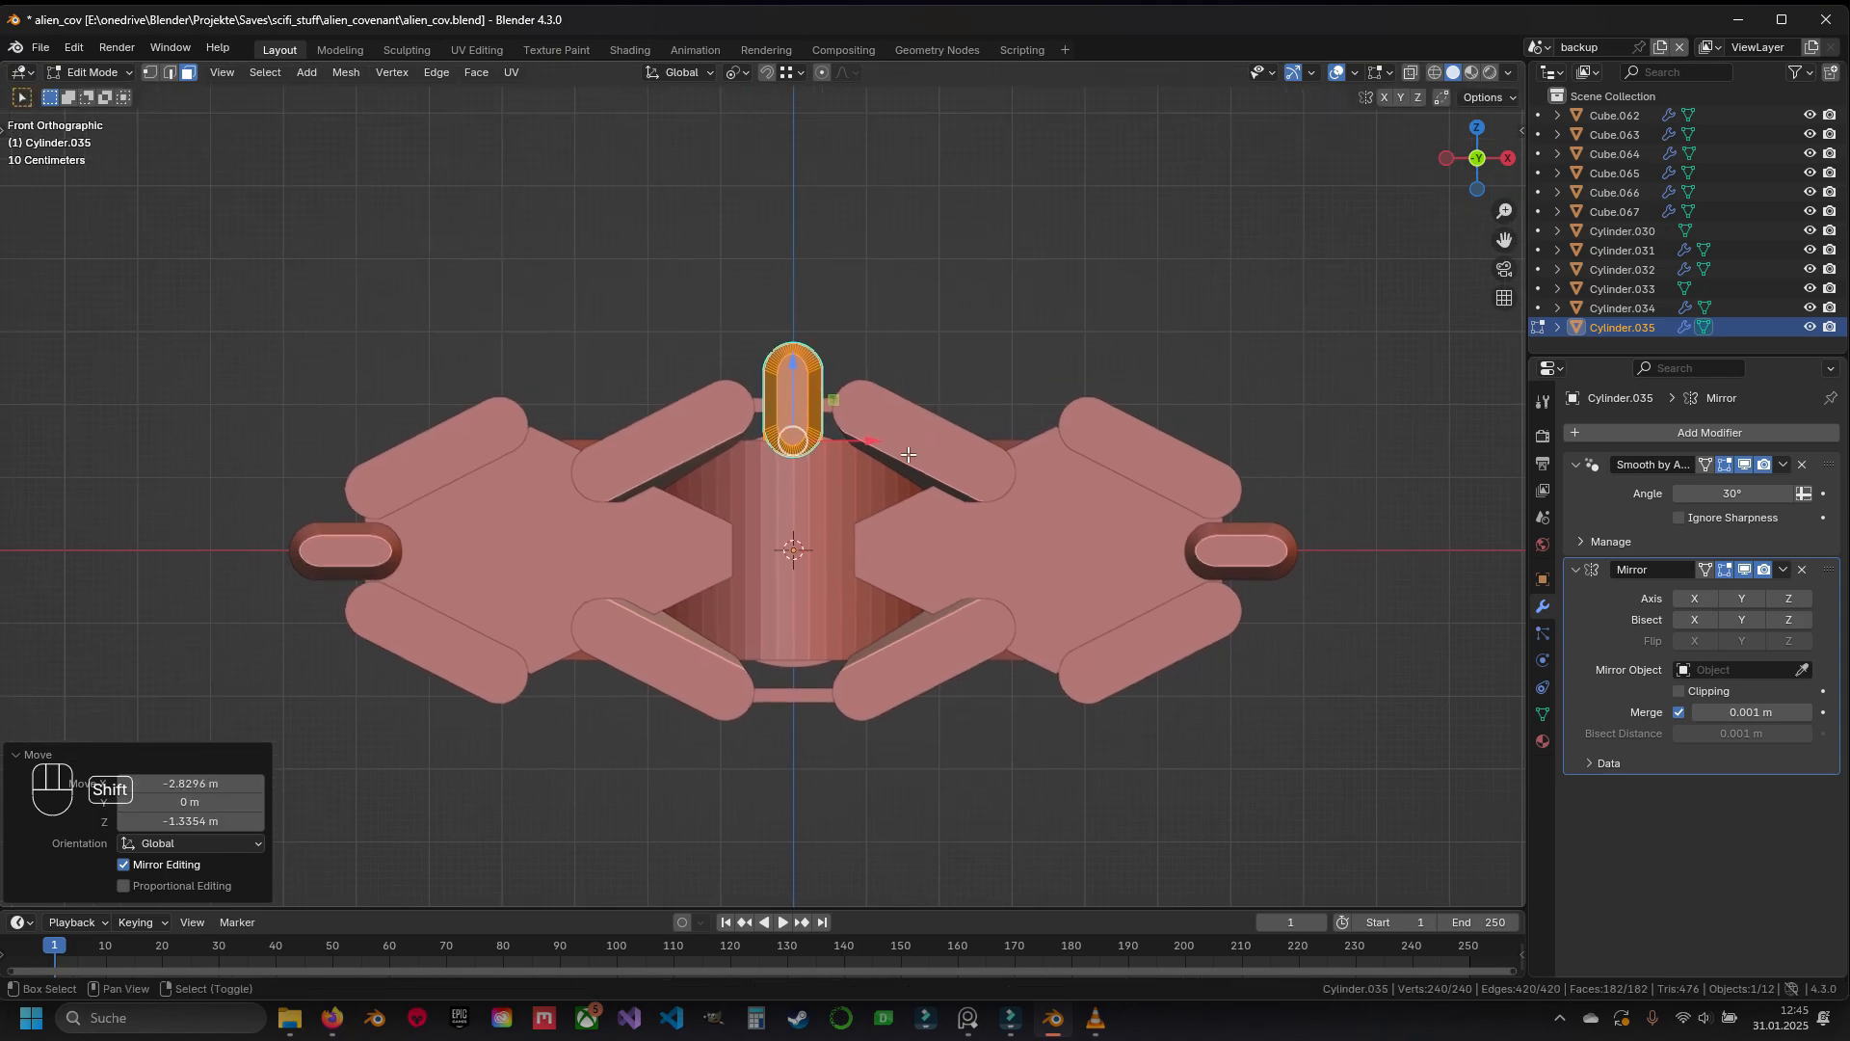
Try mirroring the centre-line block across the Y axis in its Mirror modifier
left_click(1738, 600)
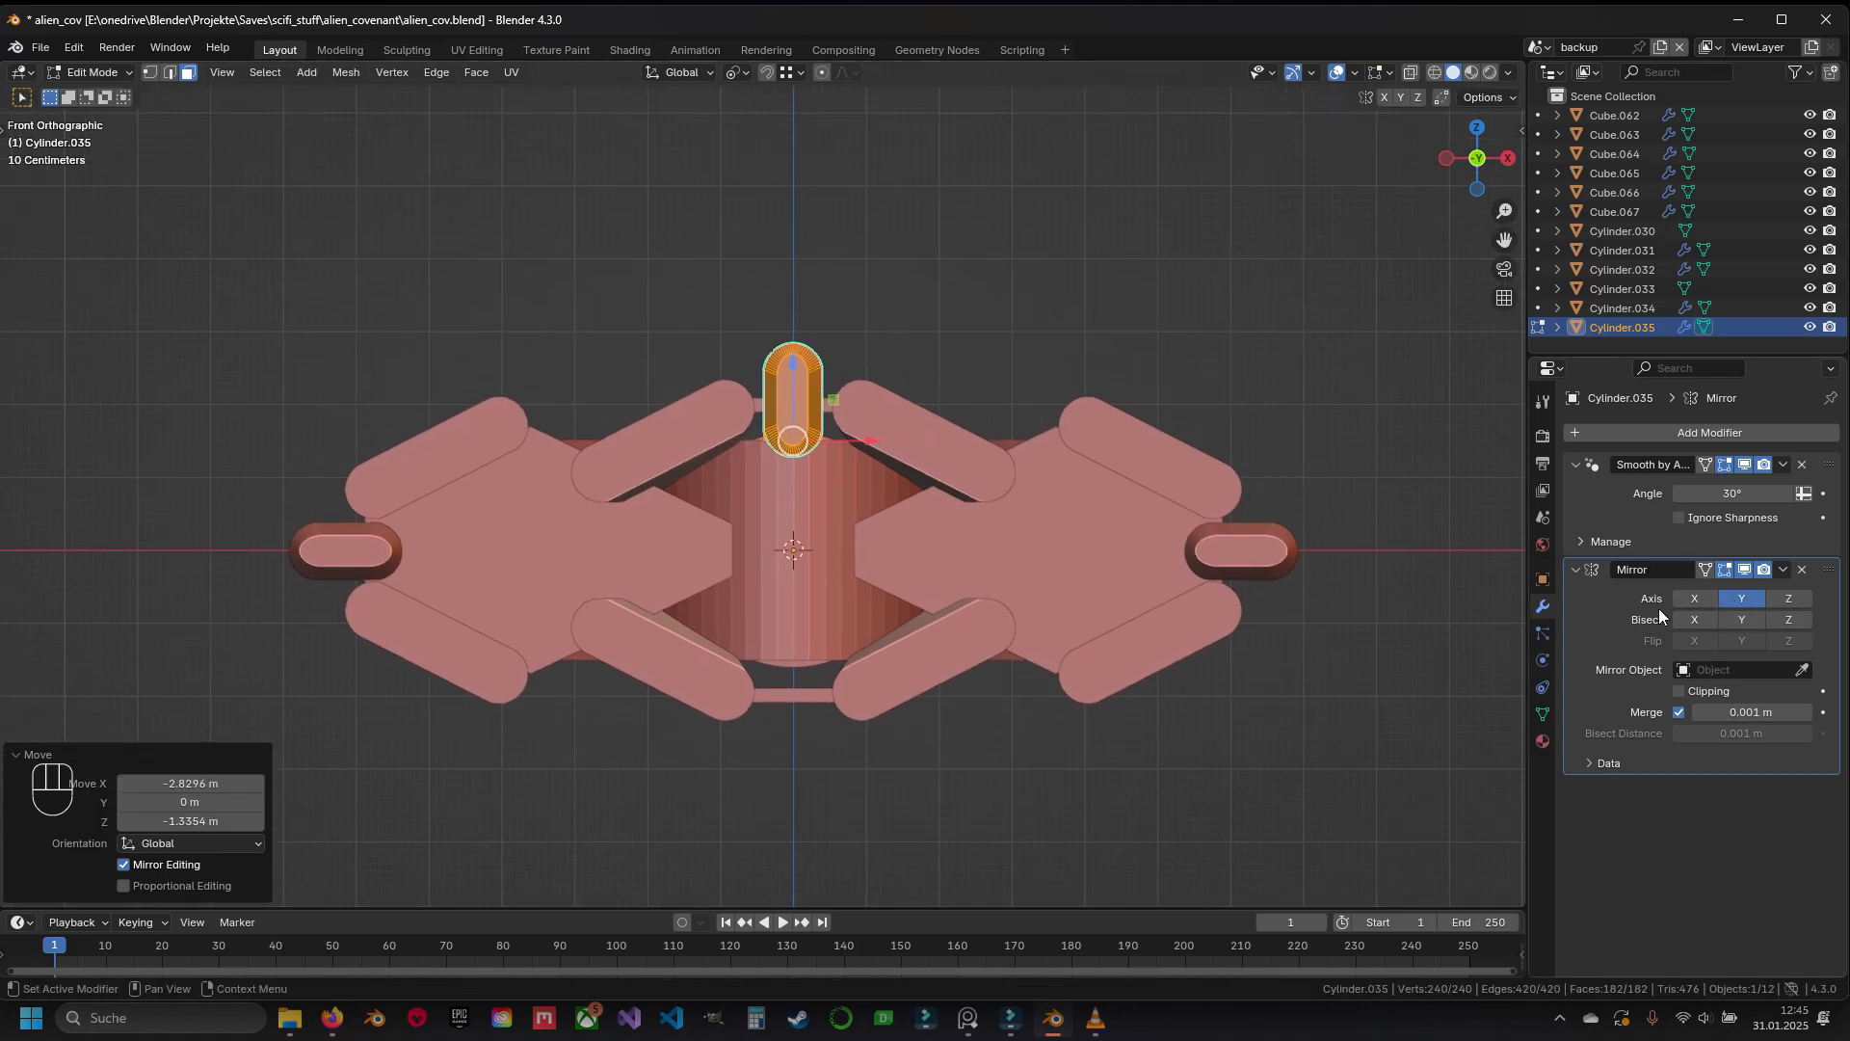
middle_click_drag(1028, 595, 981, 488, "shift")
scroll(854, 514, "down", 6)
scroll(853, 514, "up", 6)
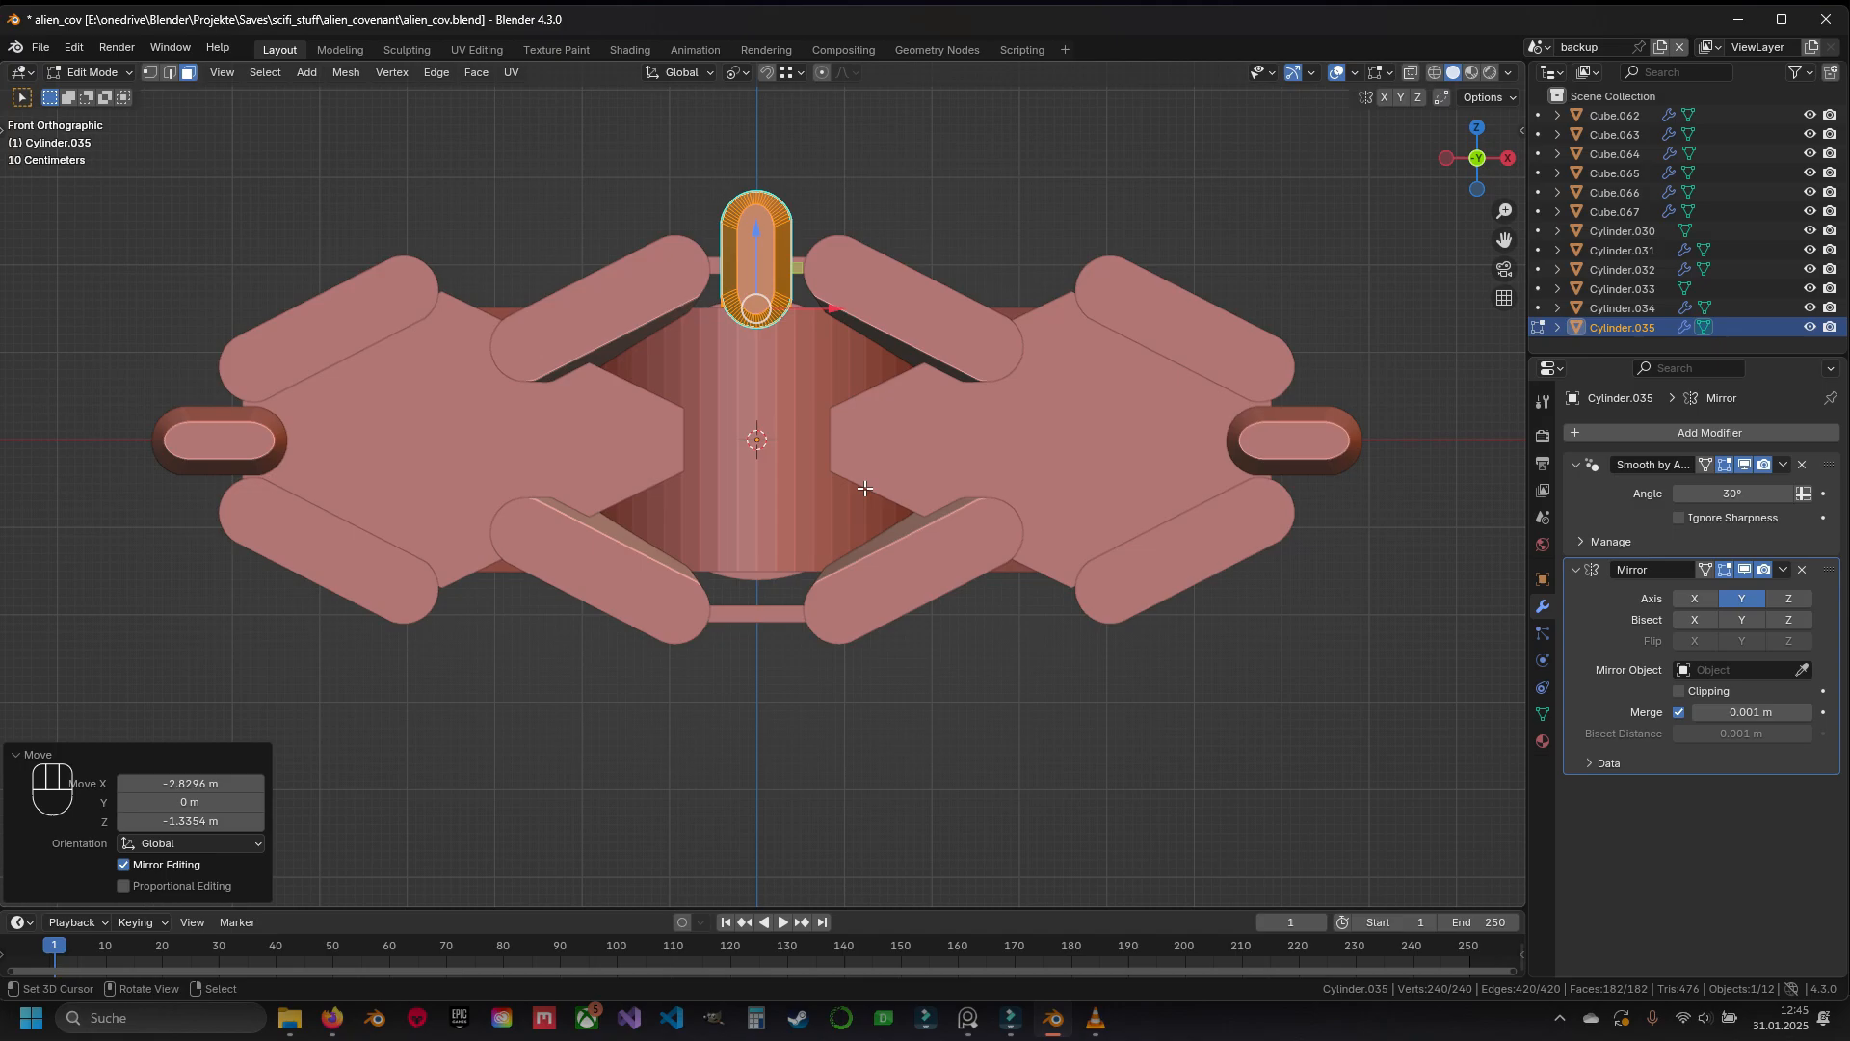
key("g")
key("Escape")
scroll(848, 356, "down", 6)
scroll(837, 434, "up", 6)
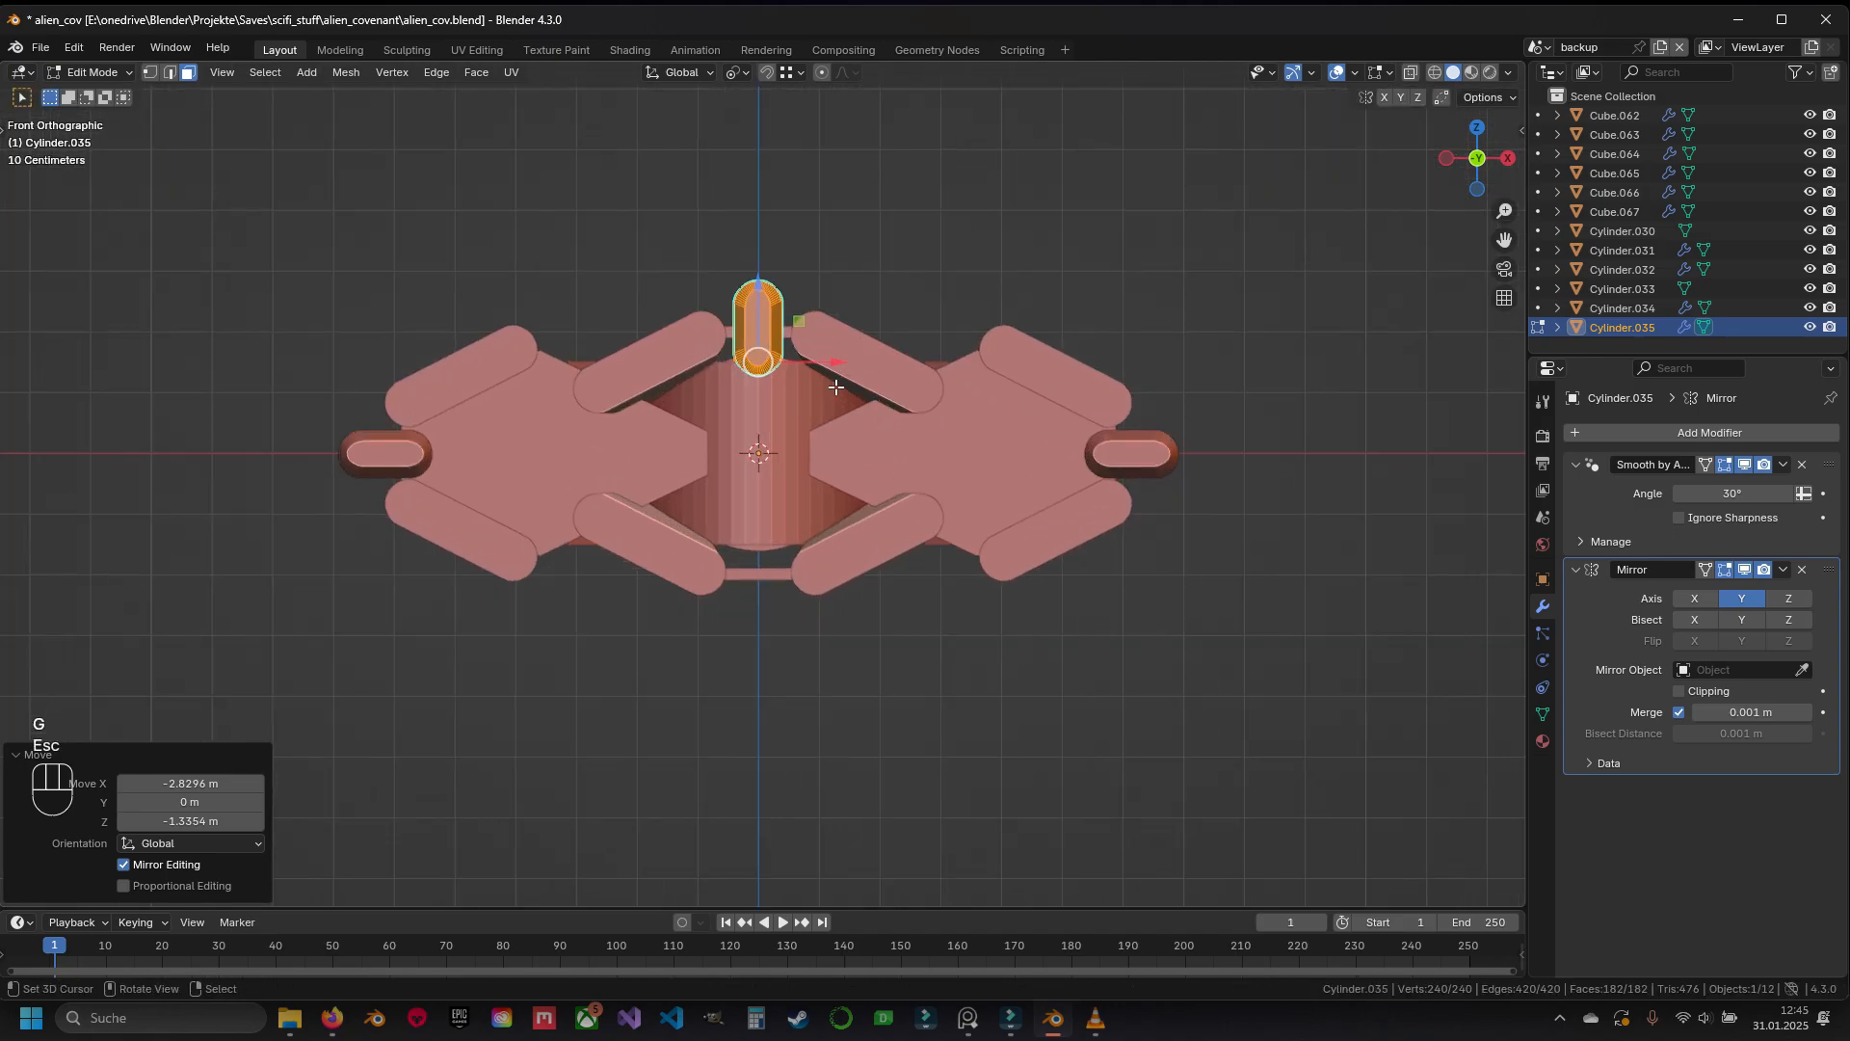
Save the file and apply all transforms to the centre-line block in Object Mode
key("ctrl+s")
middle_click_drag(825, 524, 823, 391, "shift")
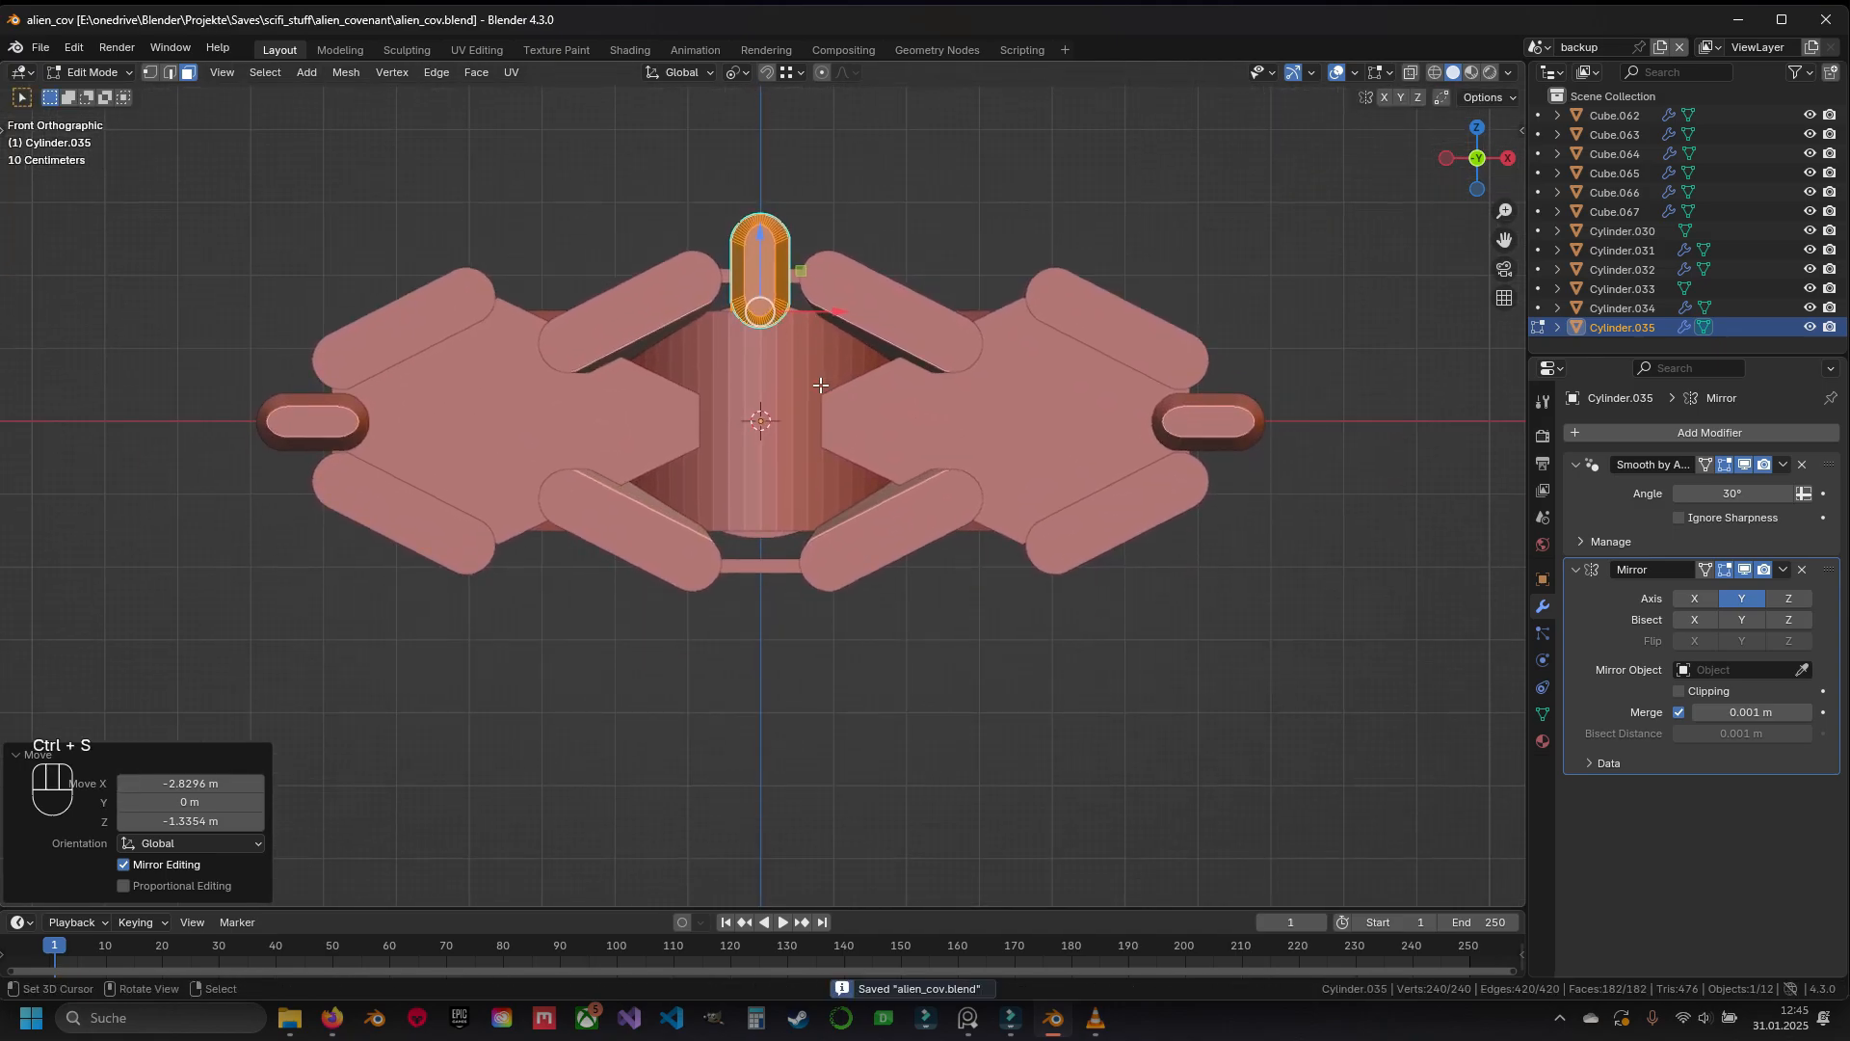
key("Tab")
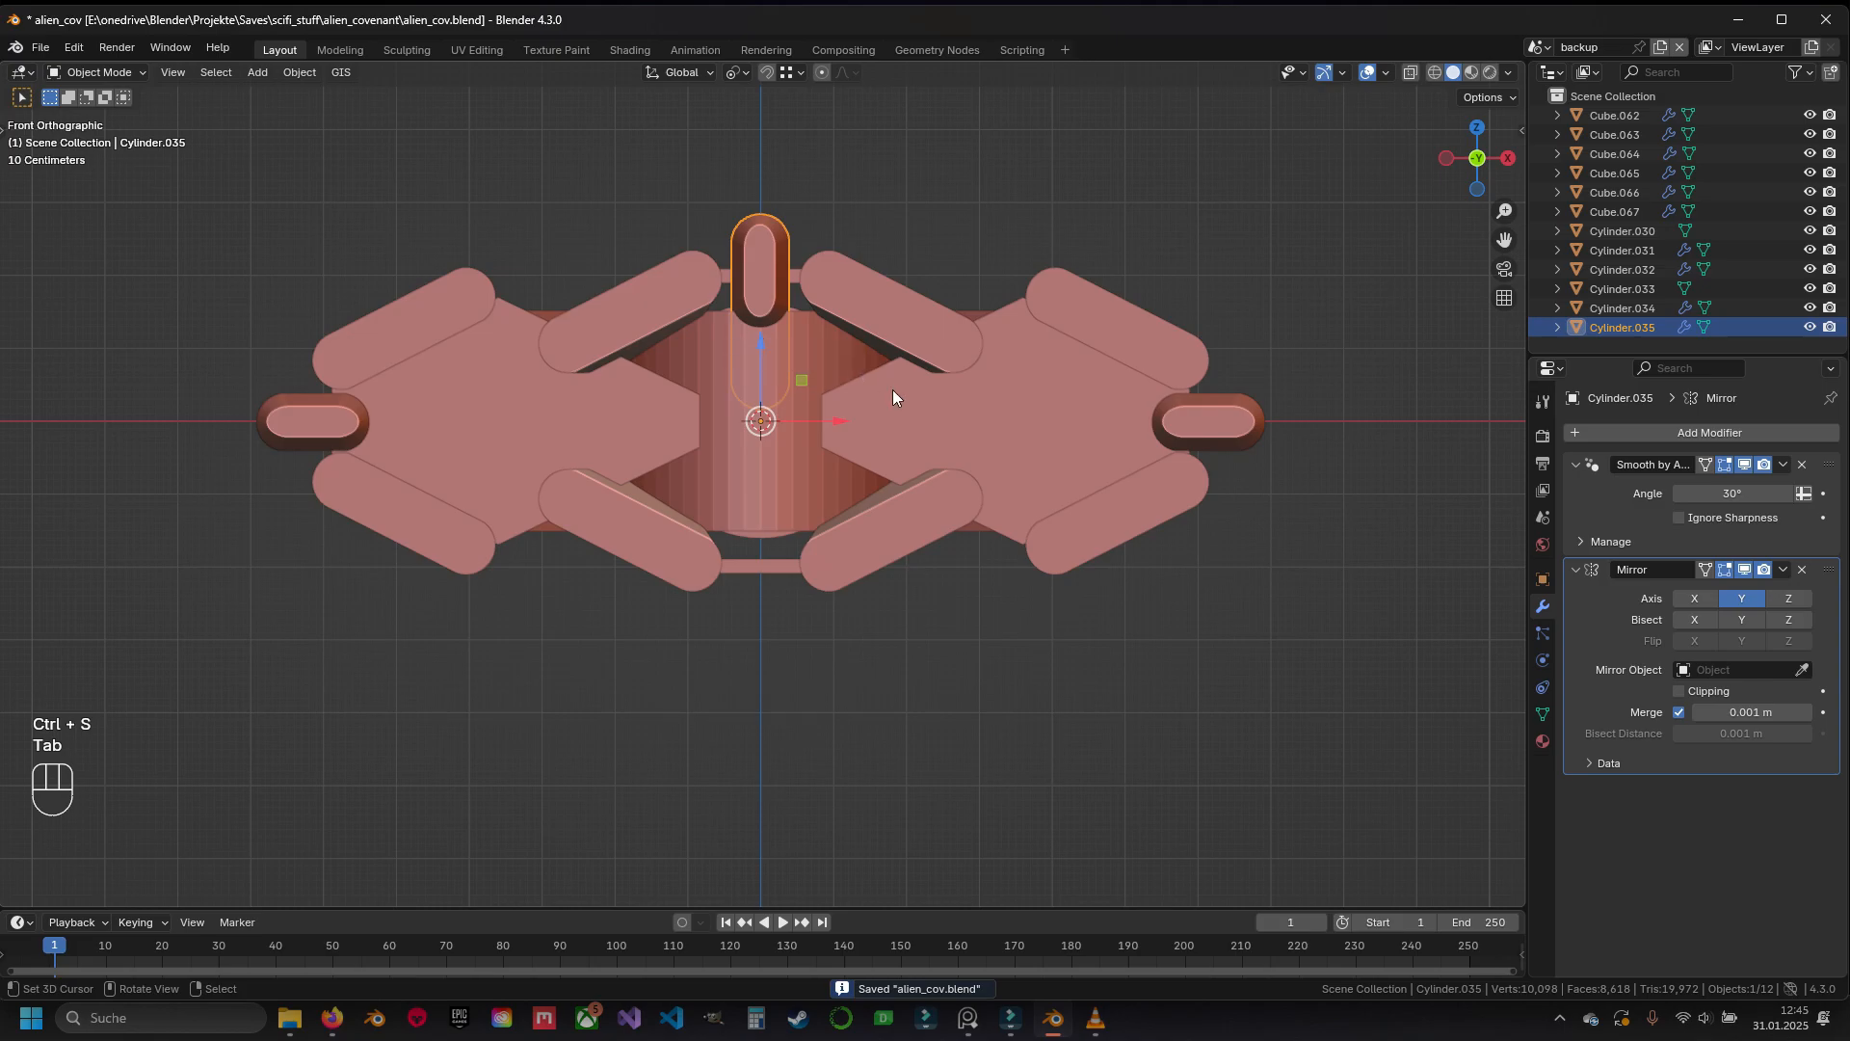
key("Tab")
key("Tab")
key("q")
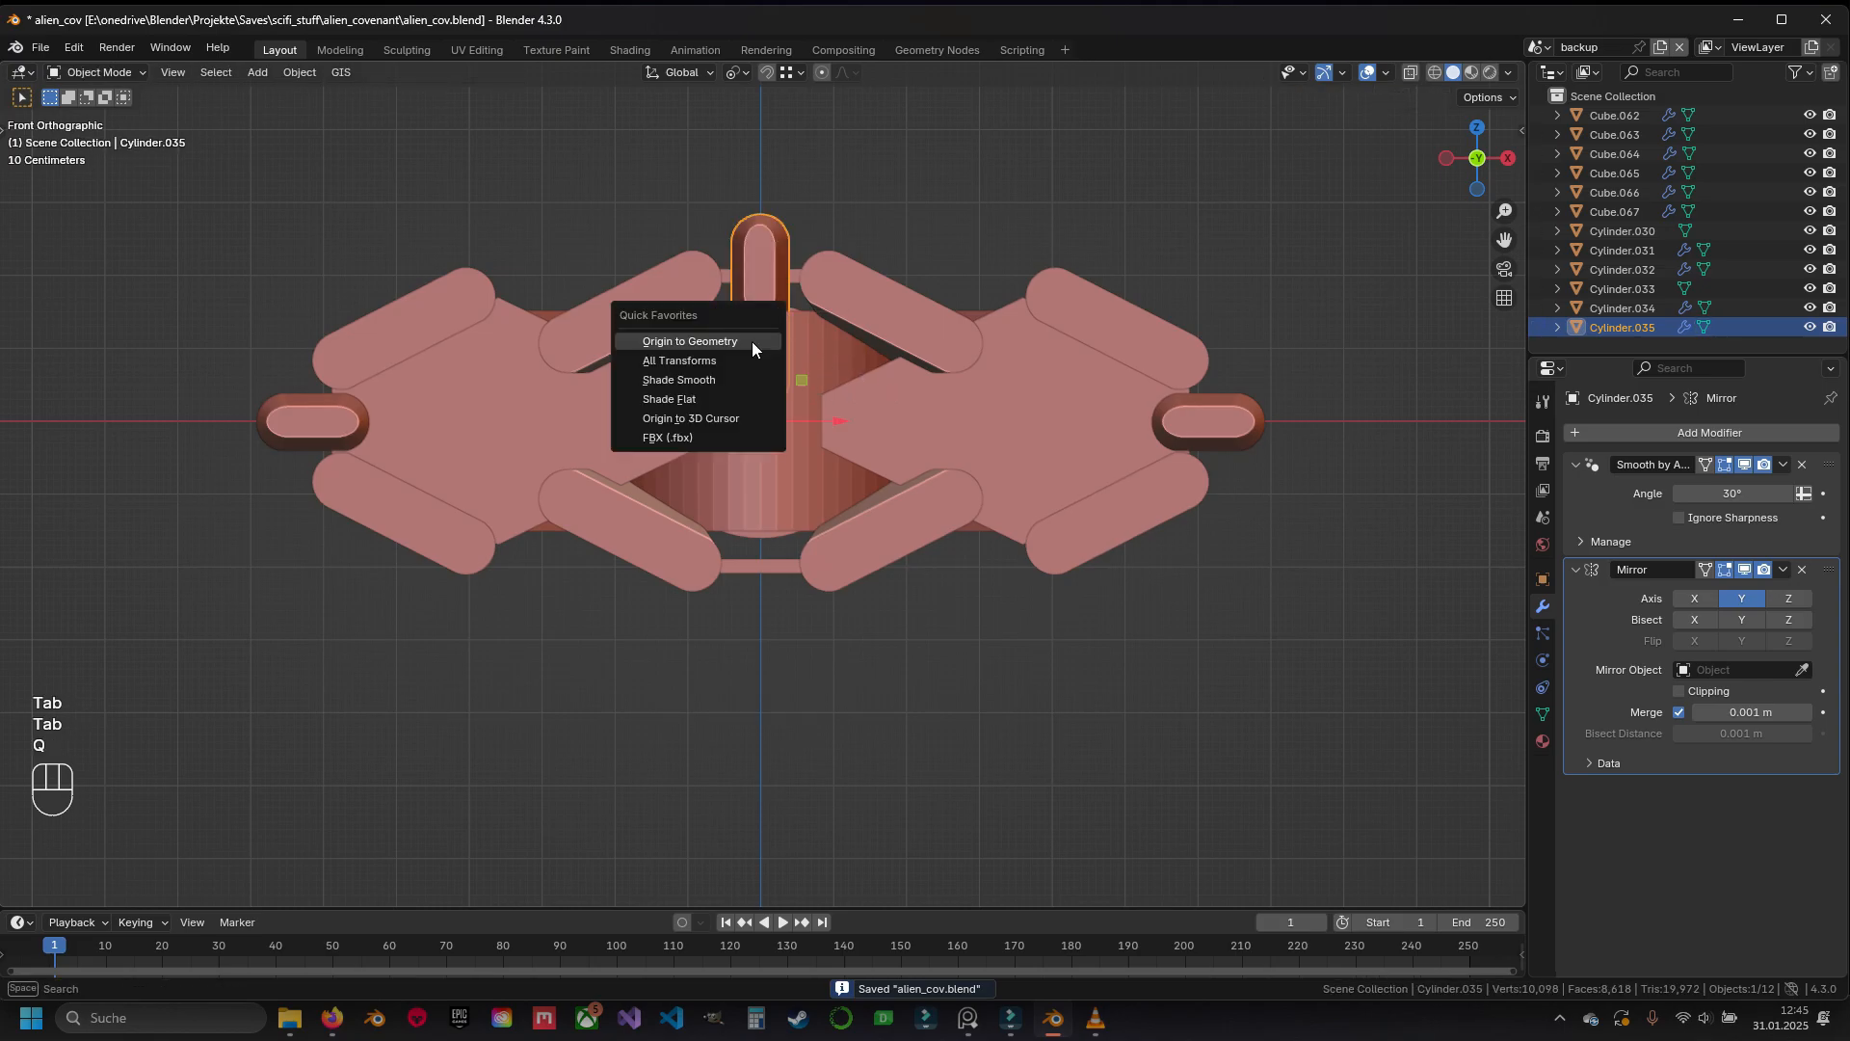
left_click(688, 362)
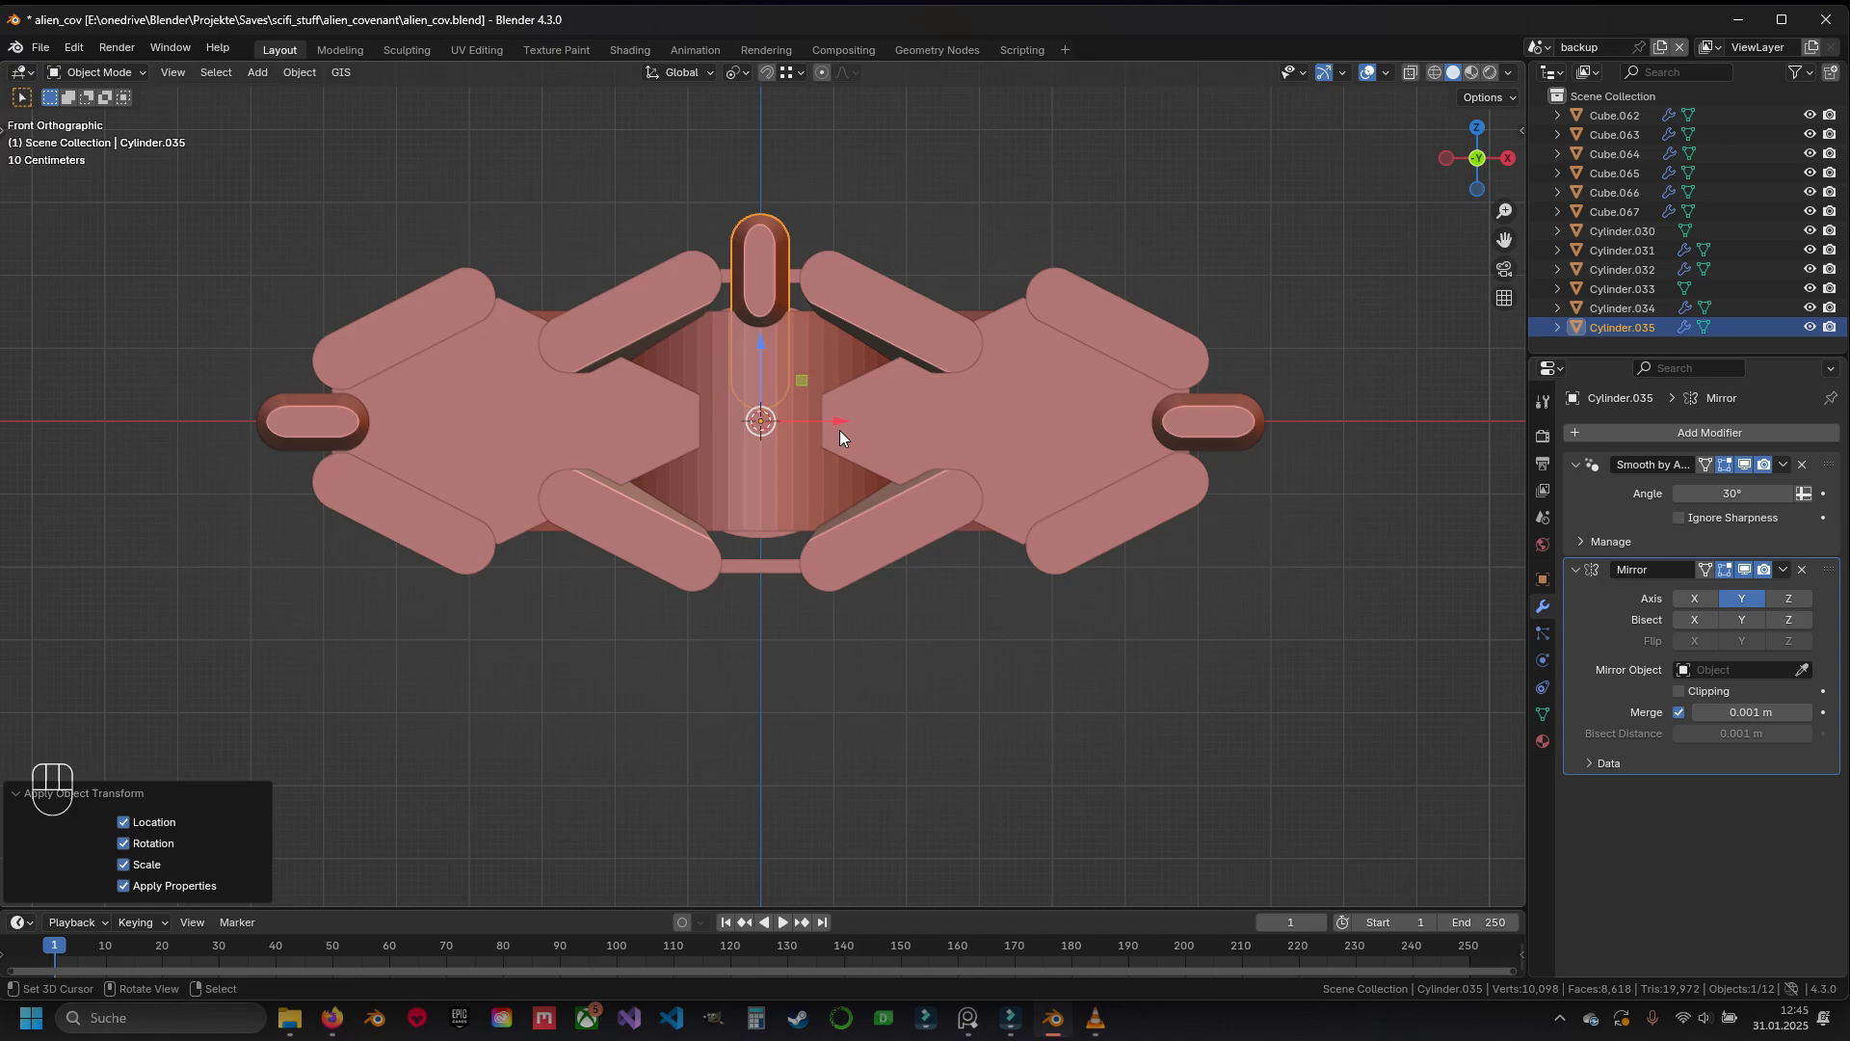
Switch the centre-line block's Mirror modifier from the Y axis to the Z axis
left_click(1746, 598)
scroll(908, 497, "down", 3)
scroll(908, 497, "up", 4)
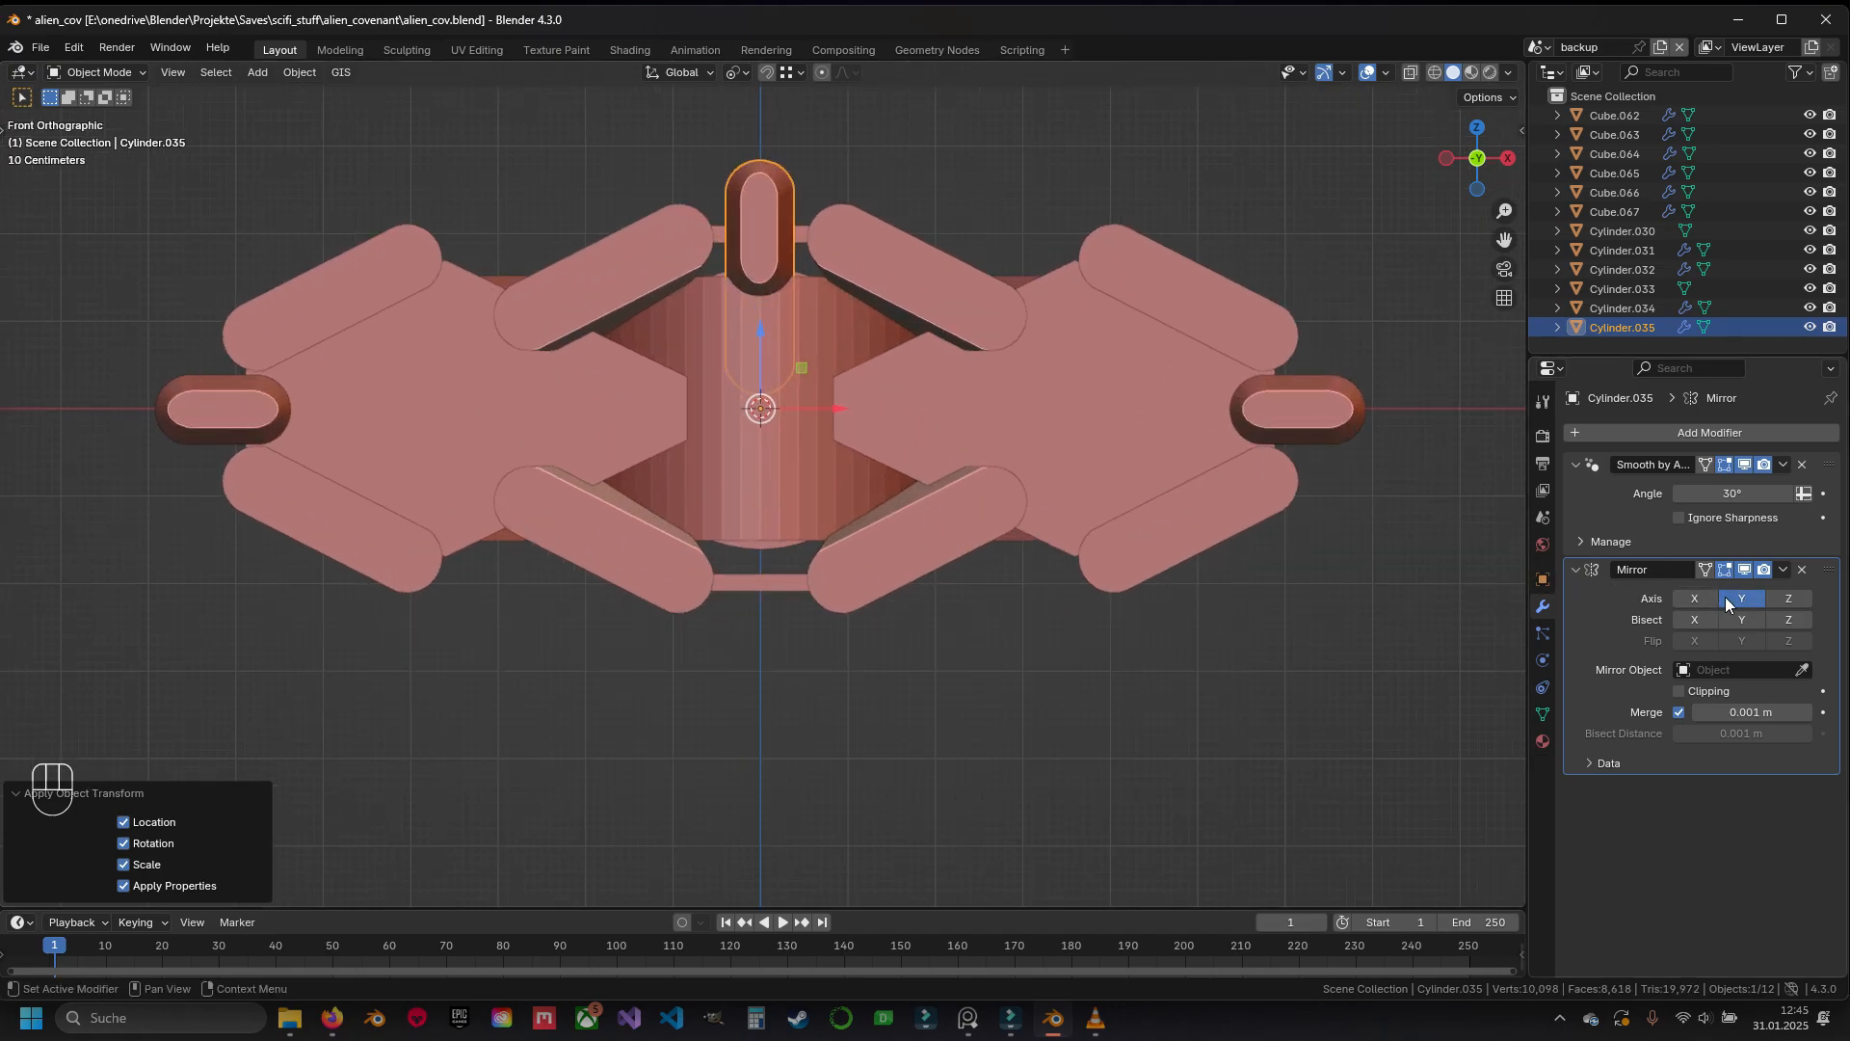
left_click(1794, 598)
key("KP_Decimal")
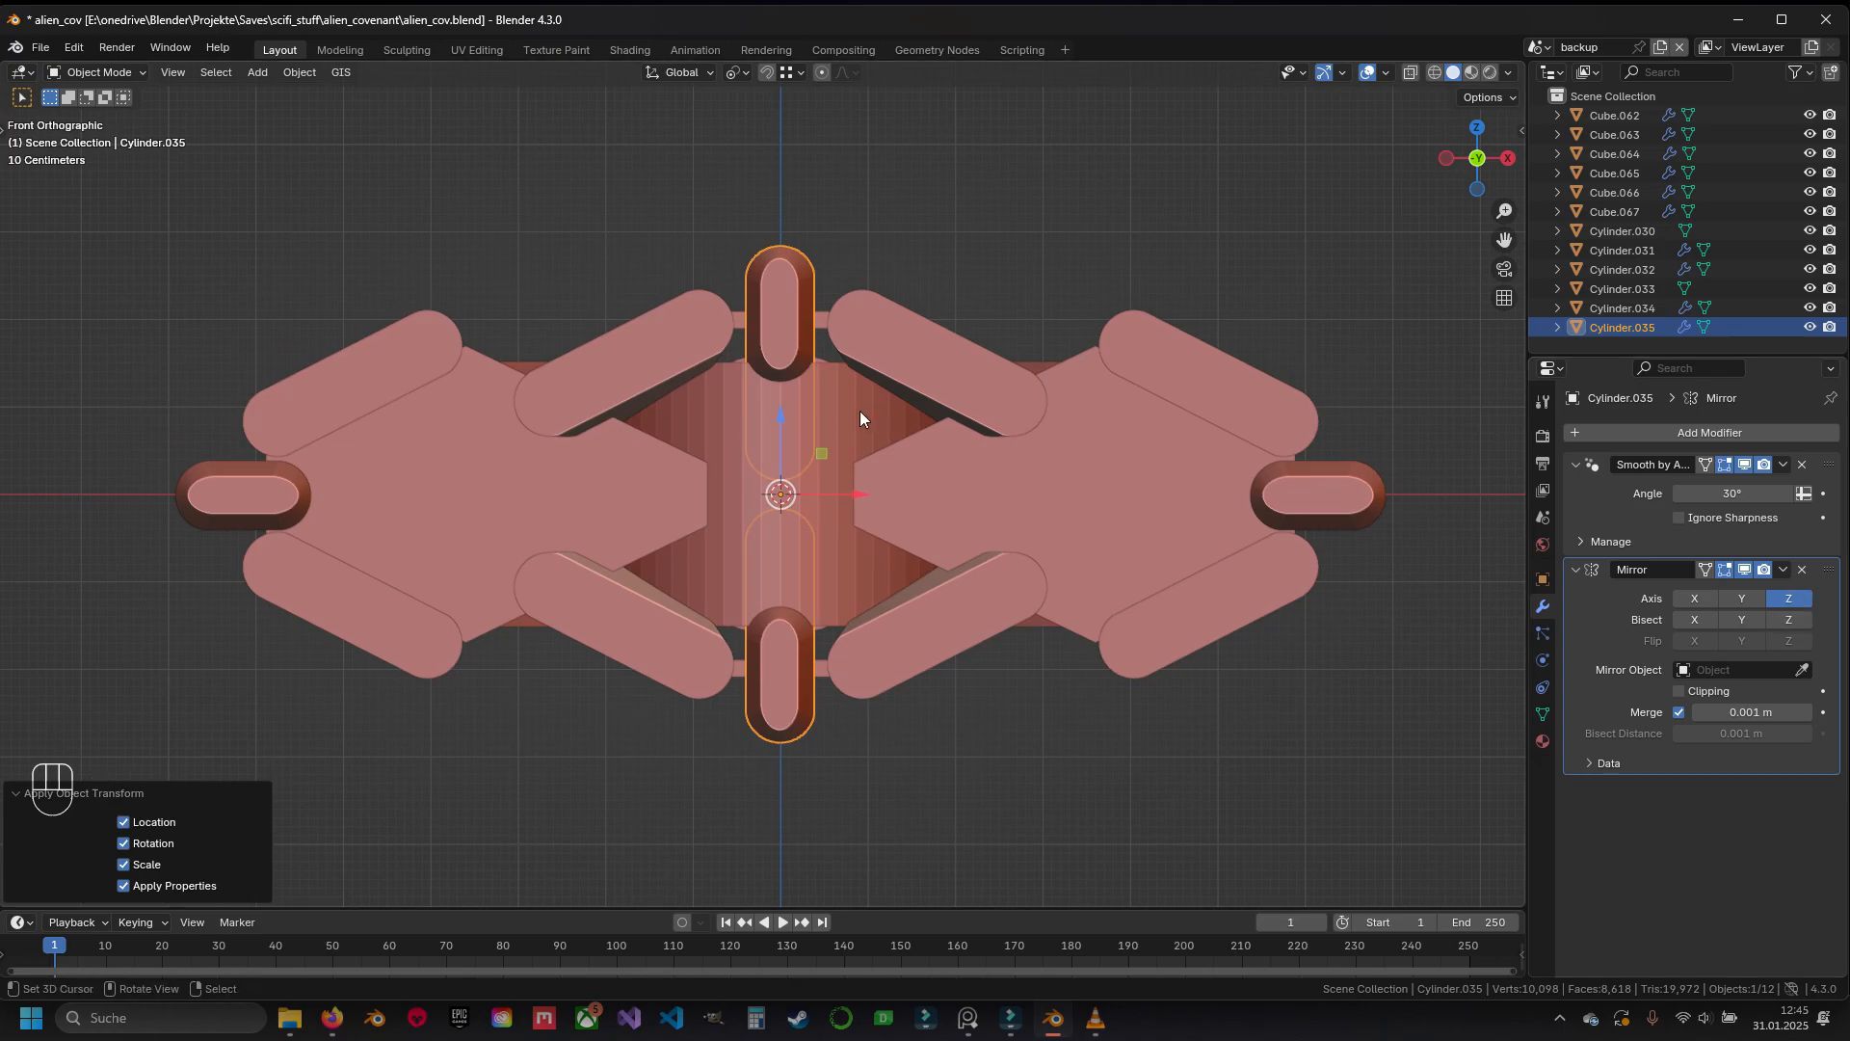
Move the centre-line block's mesh about -1.46 m along Y in Edit Mode, return to Object Mode and save the file
key("Tab")
middle_click_drag(861, 416, 787, 422)
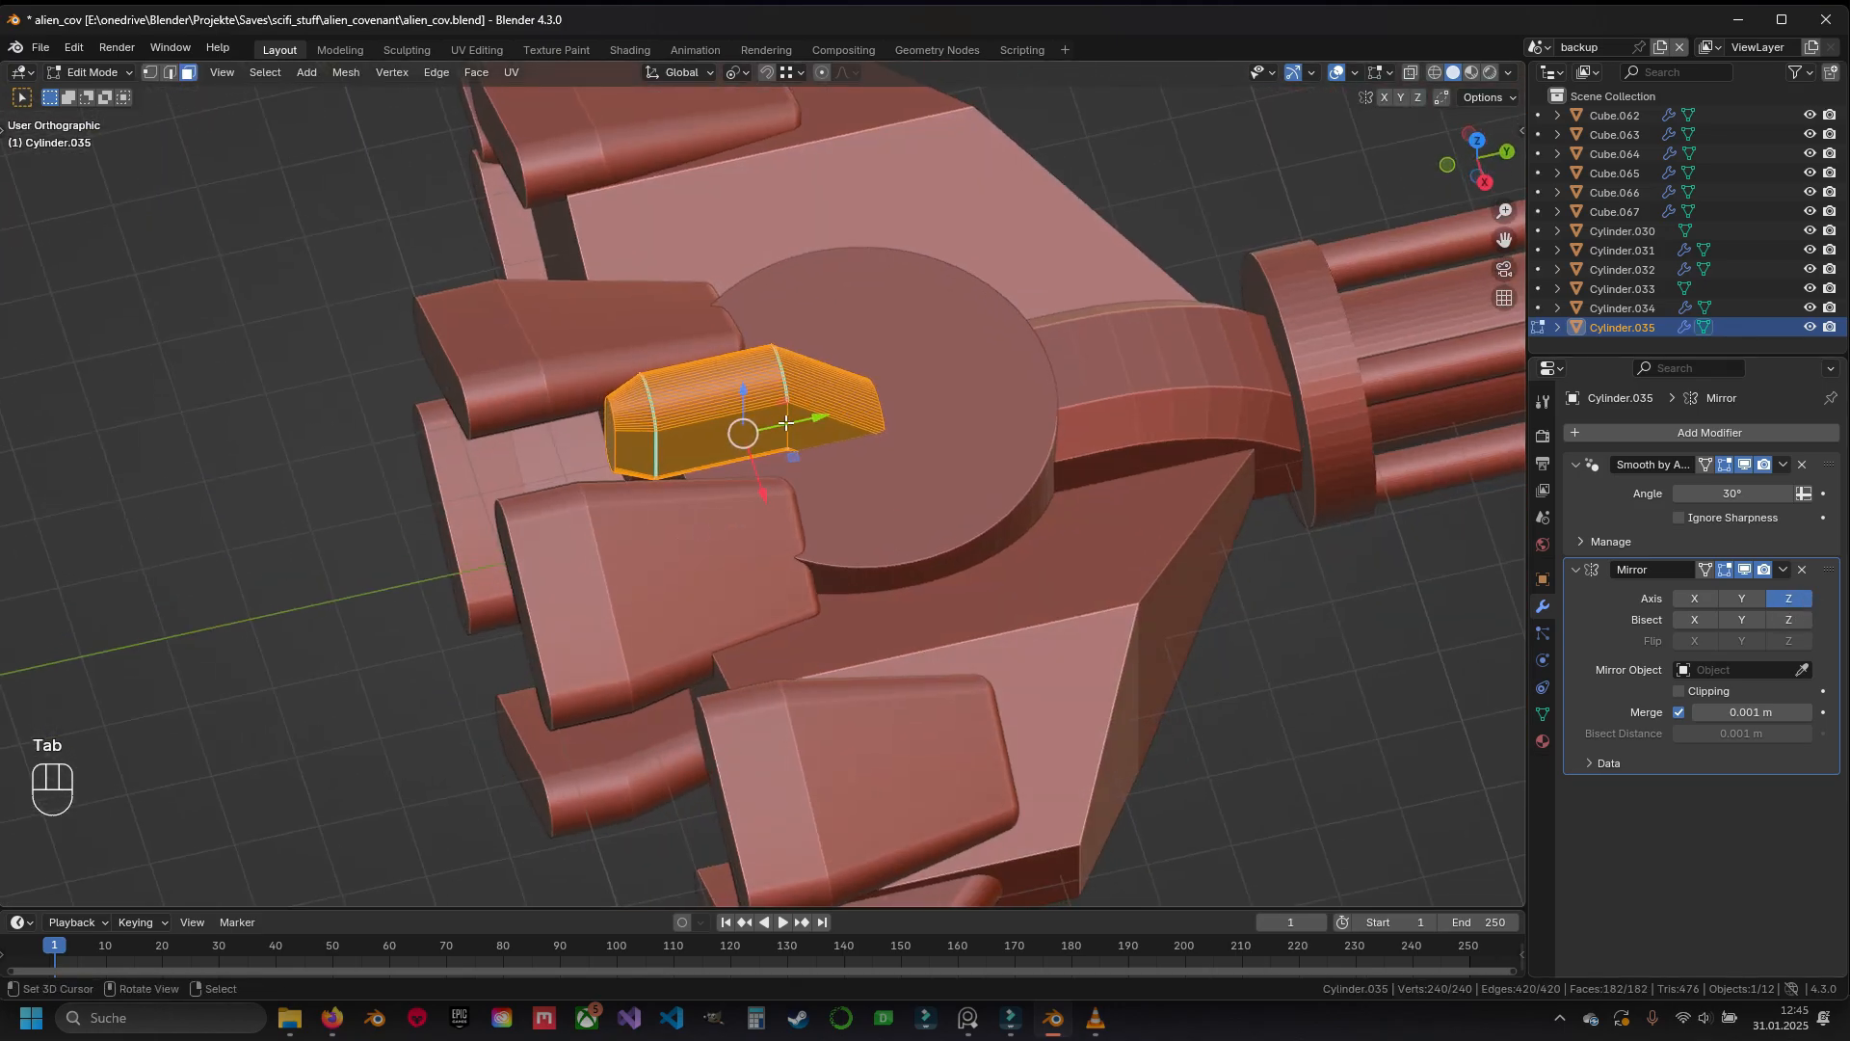
left_click_drag(786, 422, 690, 426)
middle_click_drag(690, 426, 991, 393)
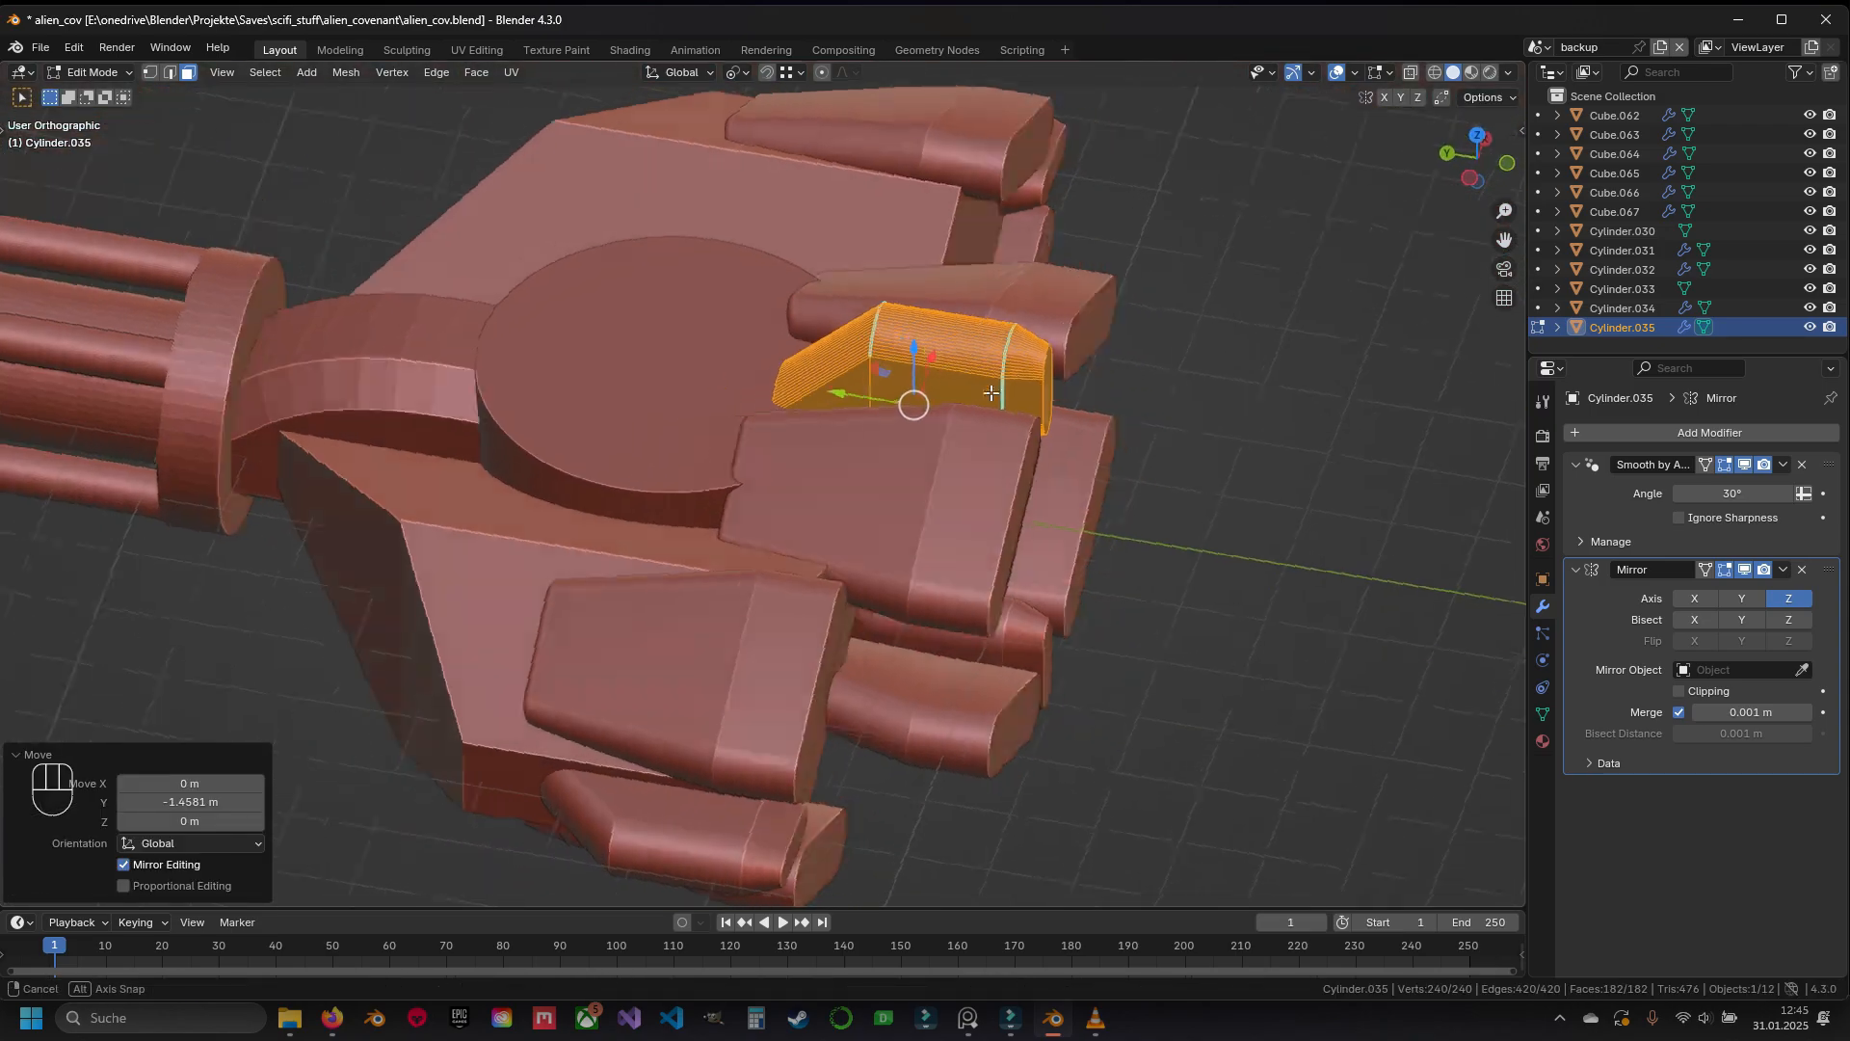
scroll(991, 393, "down", 8)
key("Tab")
key("a")
key("ctrl+s")
middle_click_drag(854, 521, 733, 453)
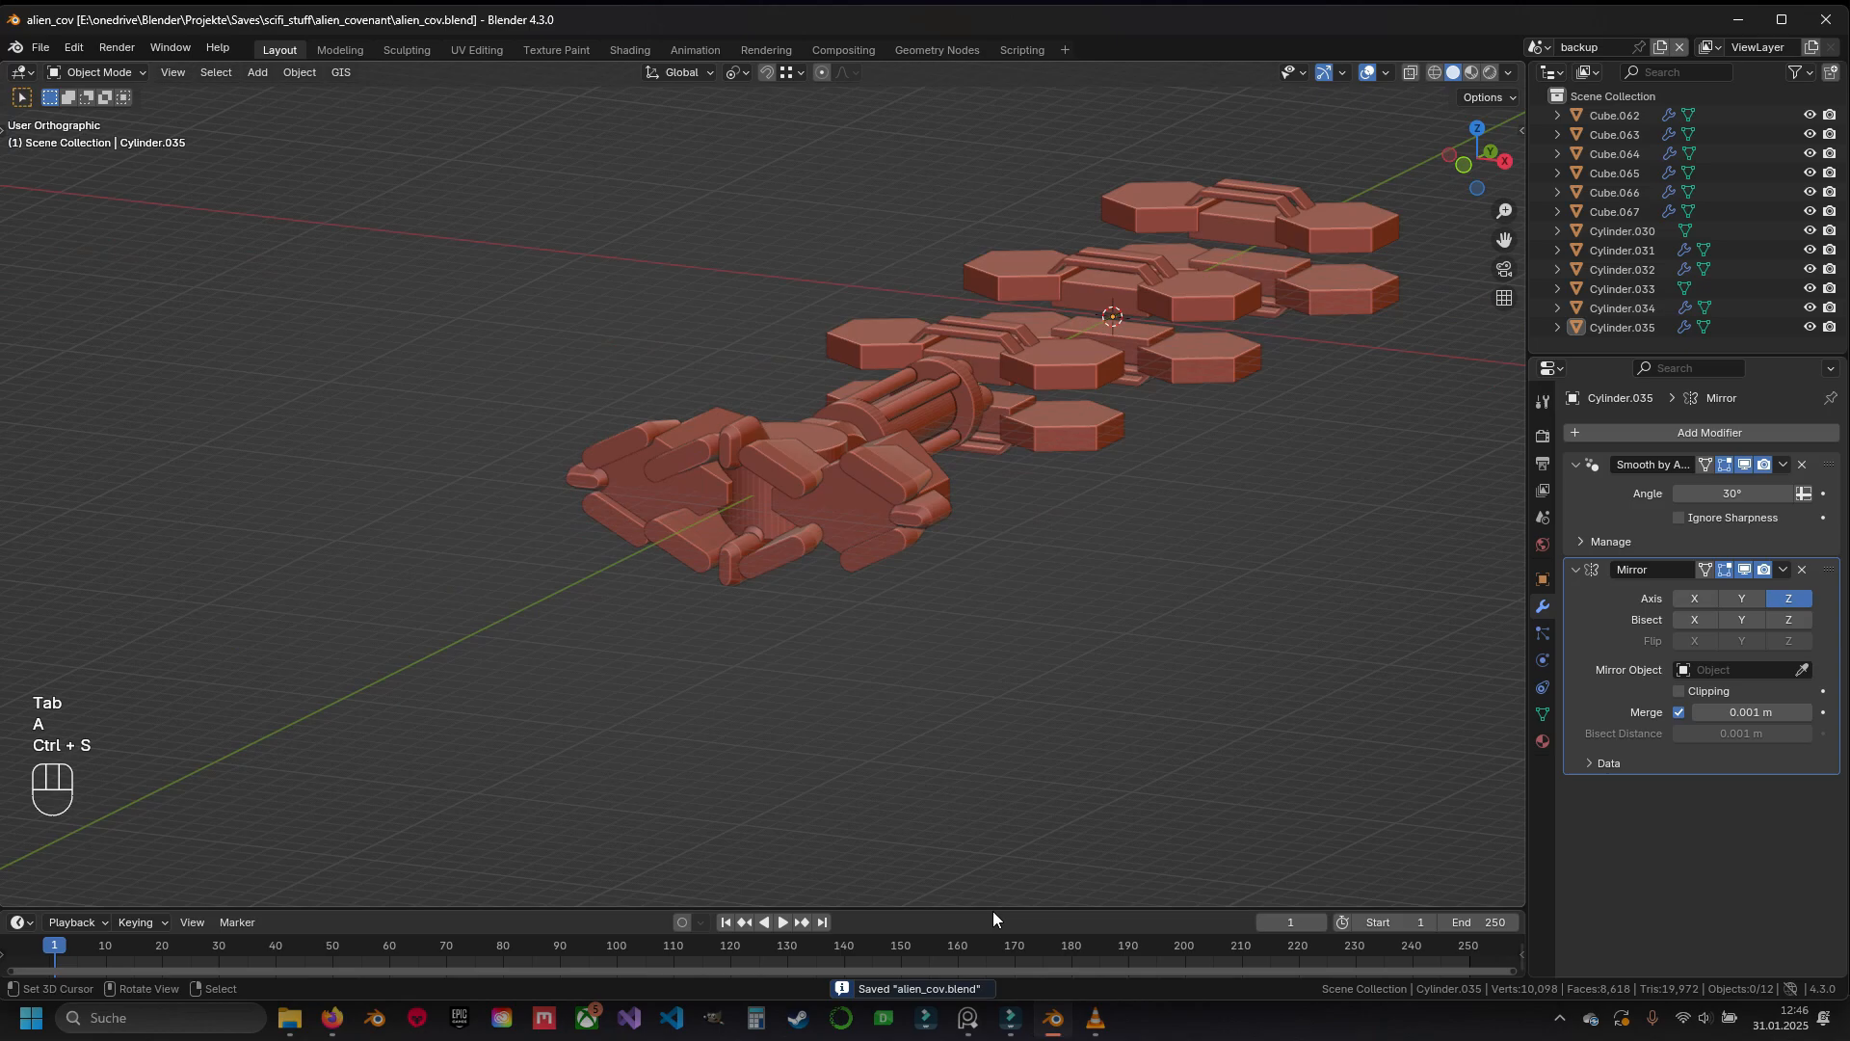
Switch to the reference image board, examine the layout of the ship's rear engine nozzles, and return to Blender
left_click(978, 1034)
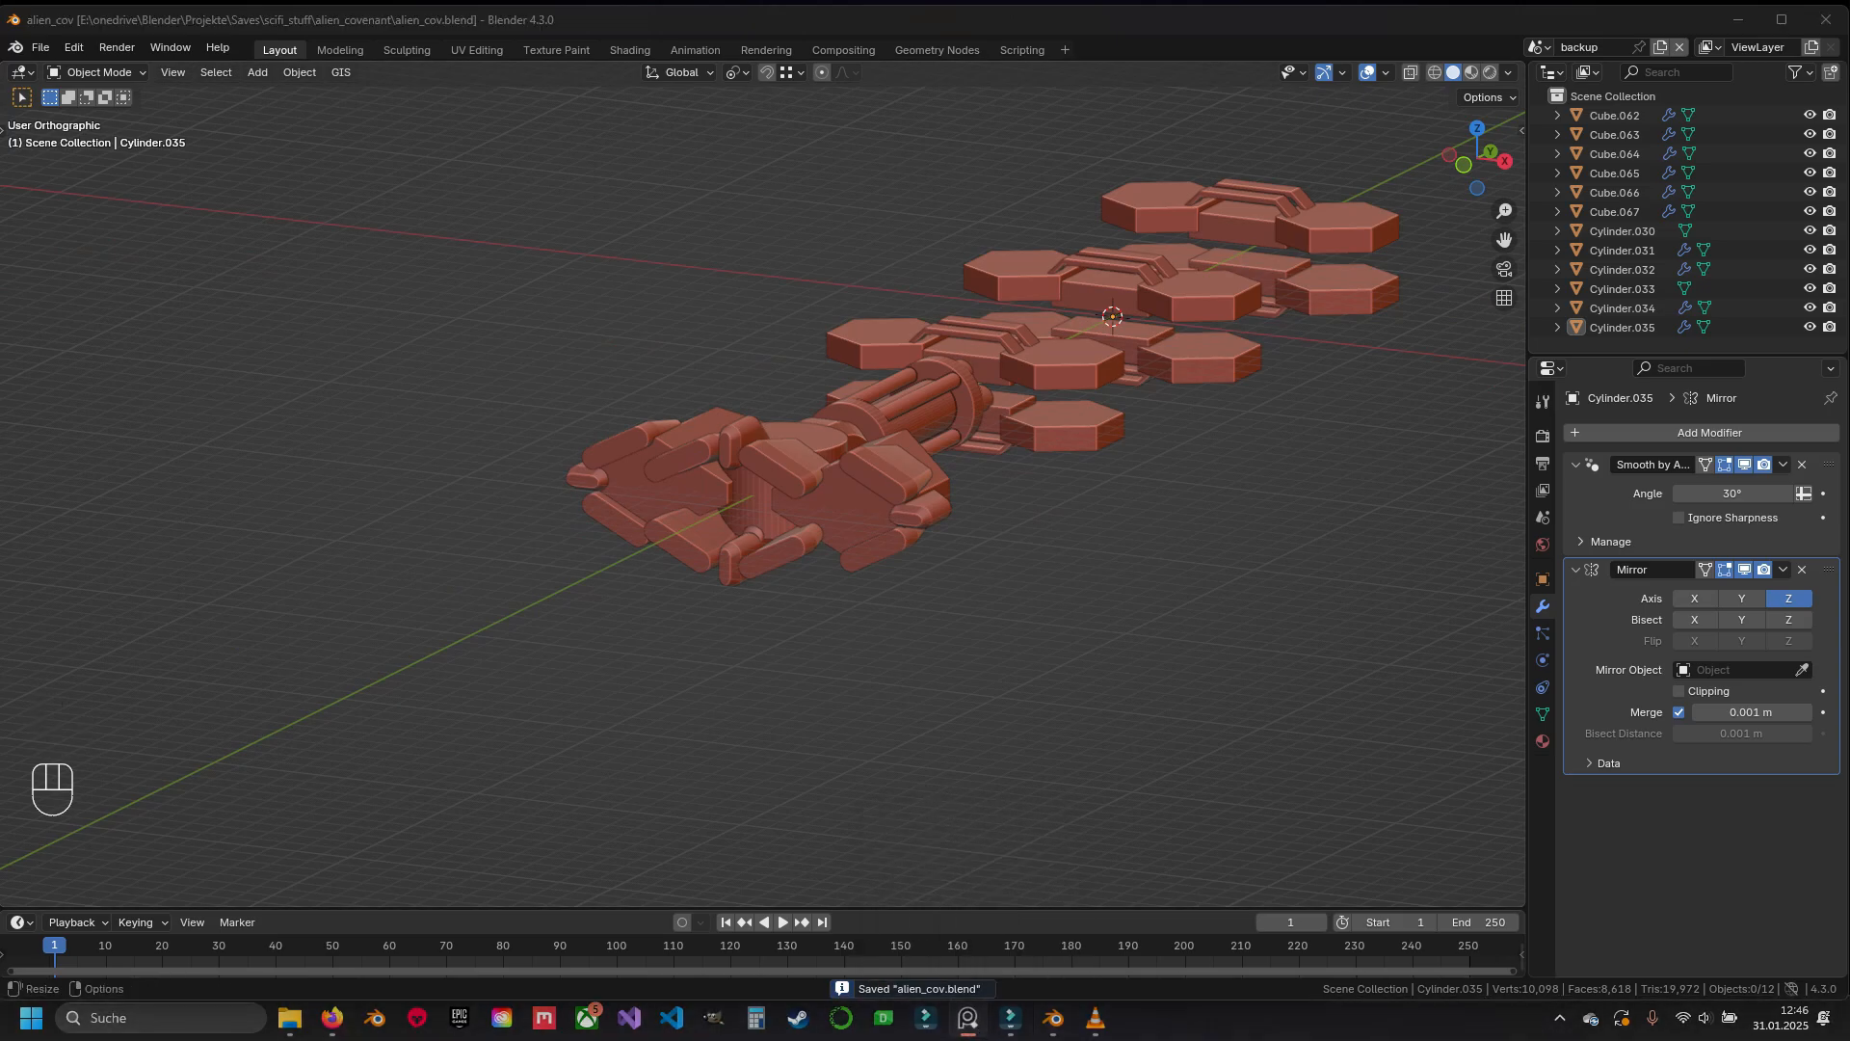
key("ctrl+f")
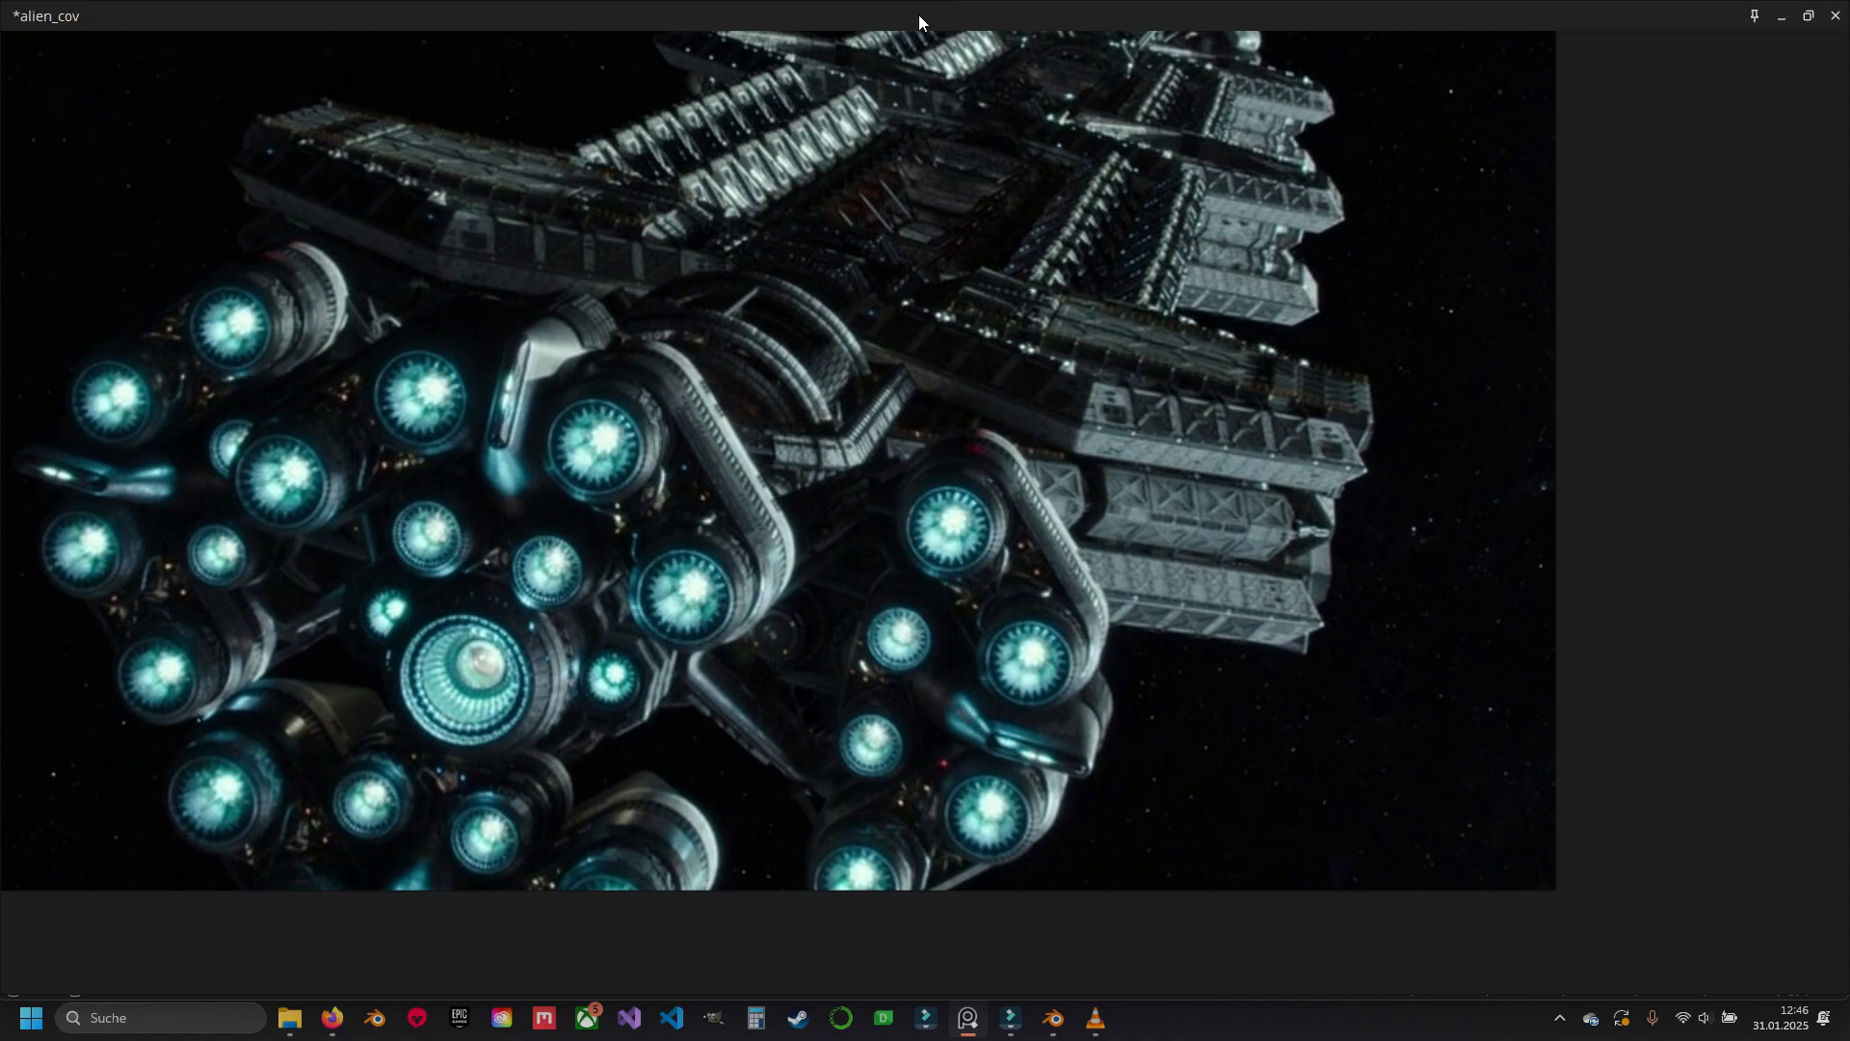
key("alt+Tab")
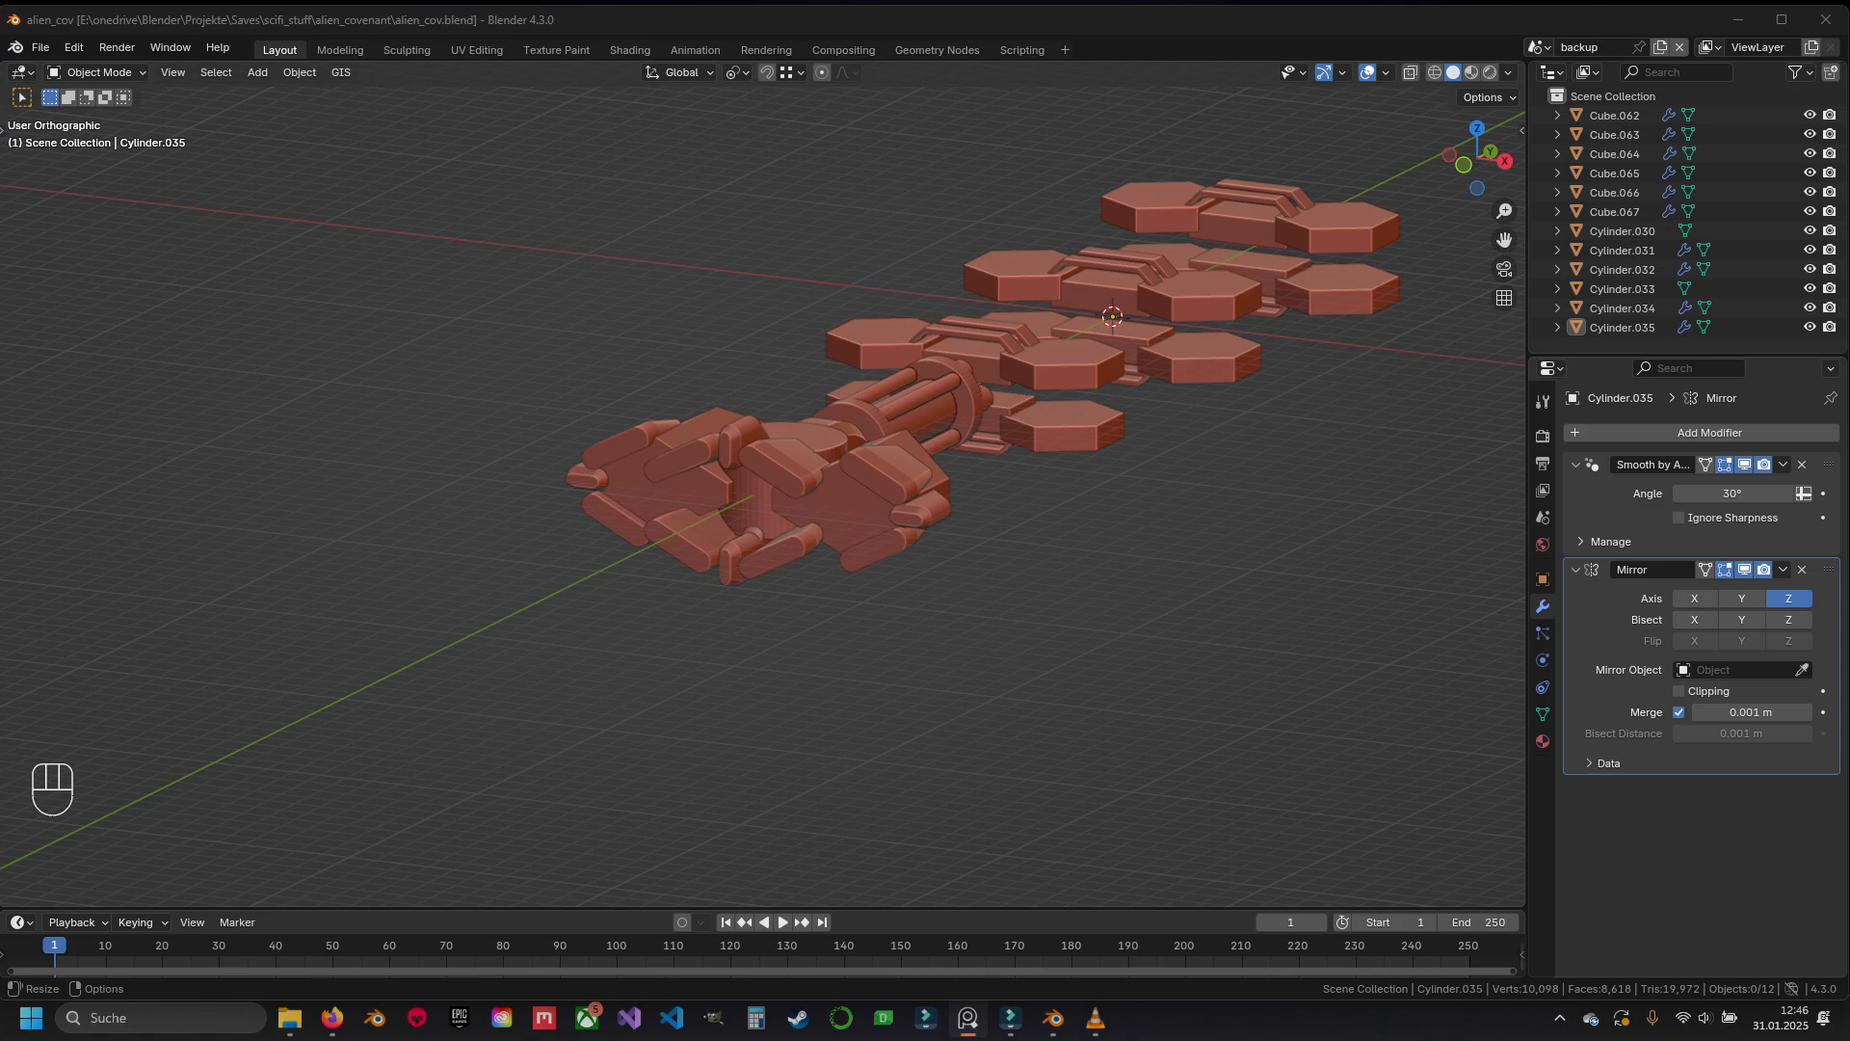
Add a 64-vertex mesh cylinder with a 1 m radius and 2 m depth at the world origin
scroll(871, 507, "up", 8)
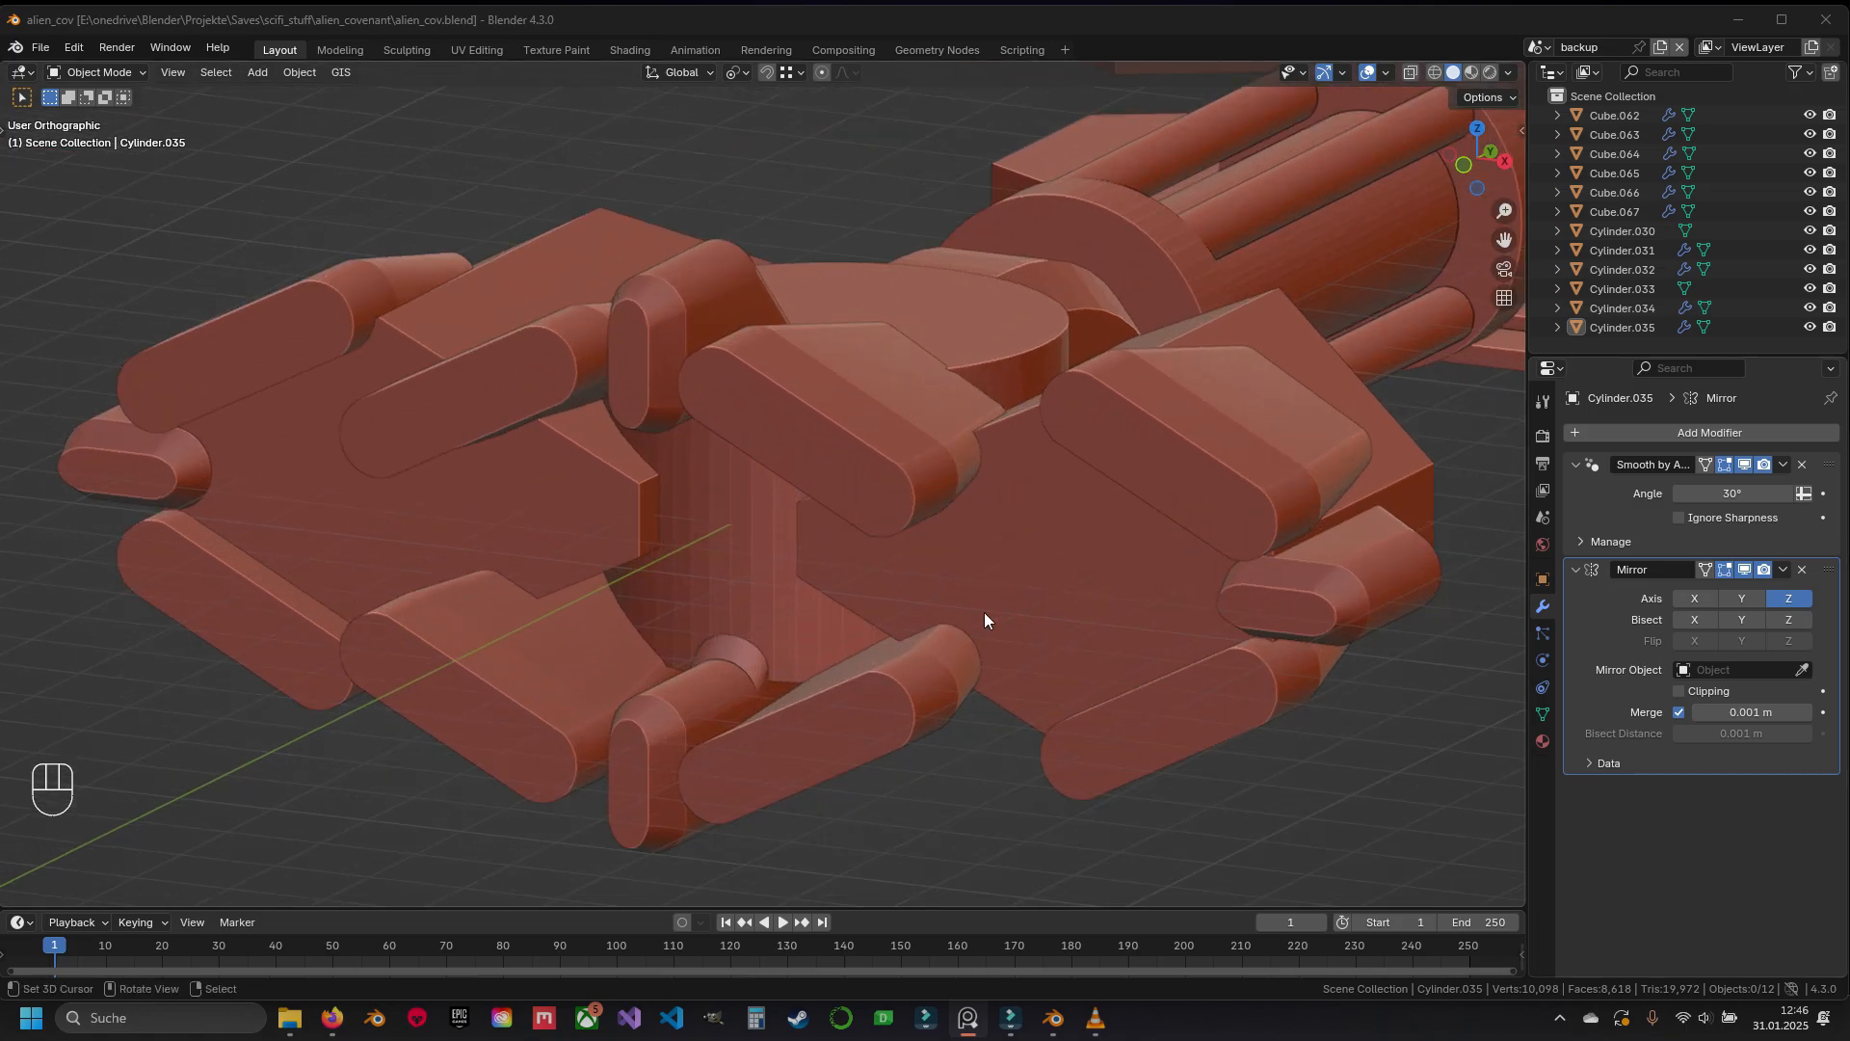
middle_click_drag(985, 611, 779, 473)
key("KP_1")
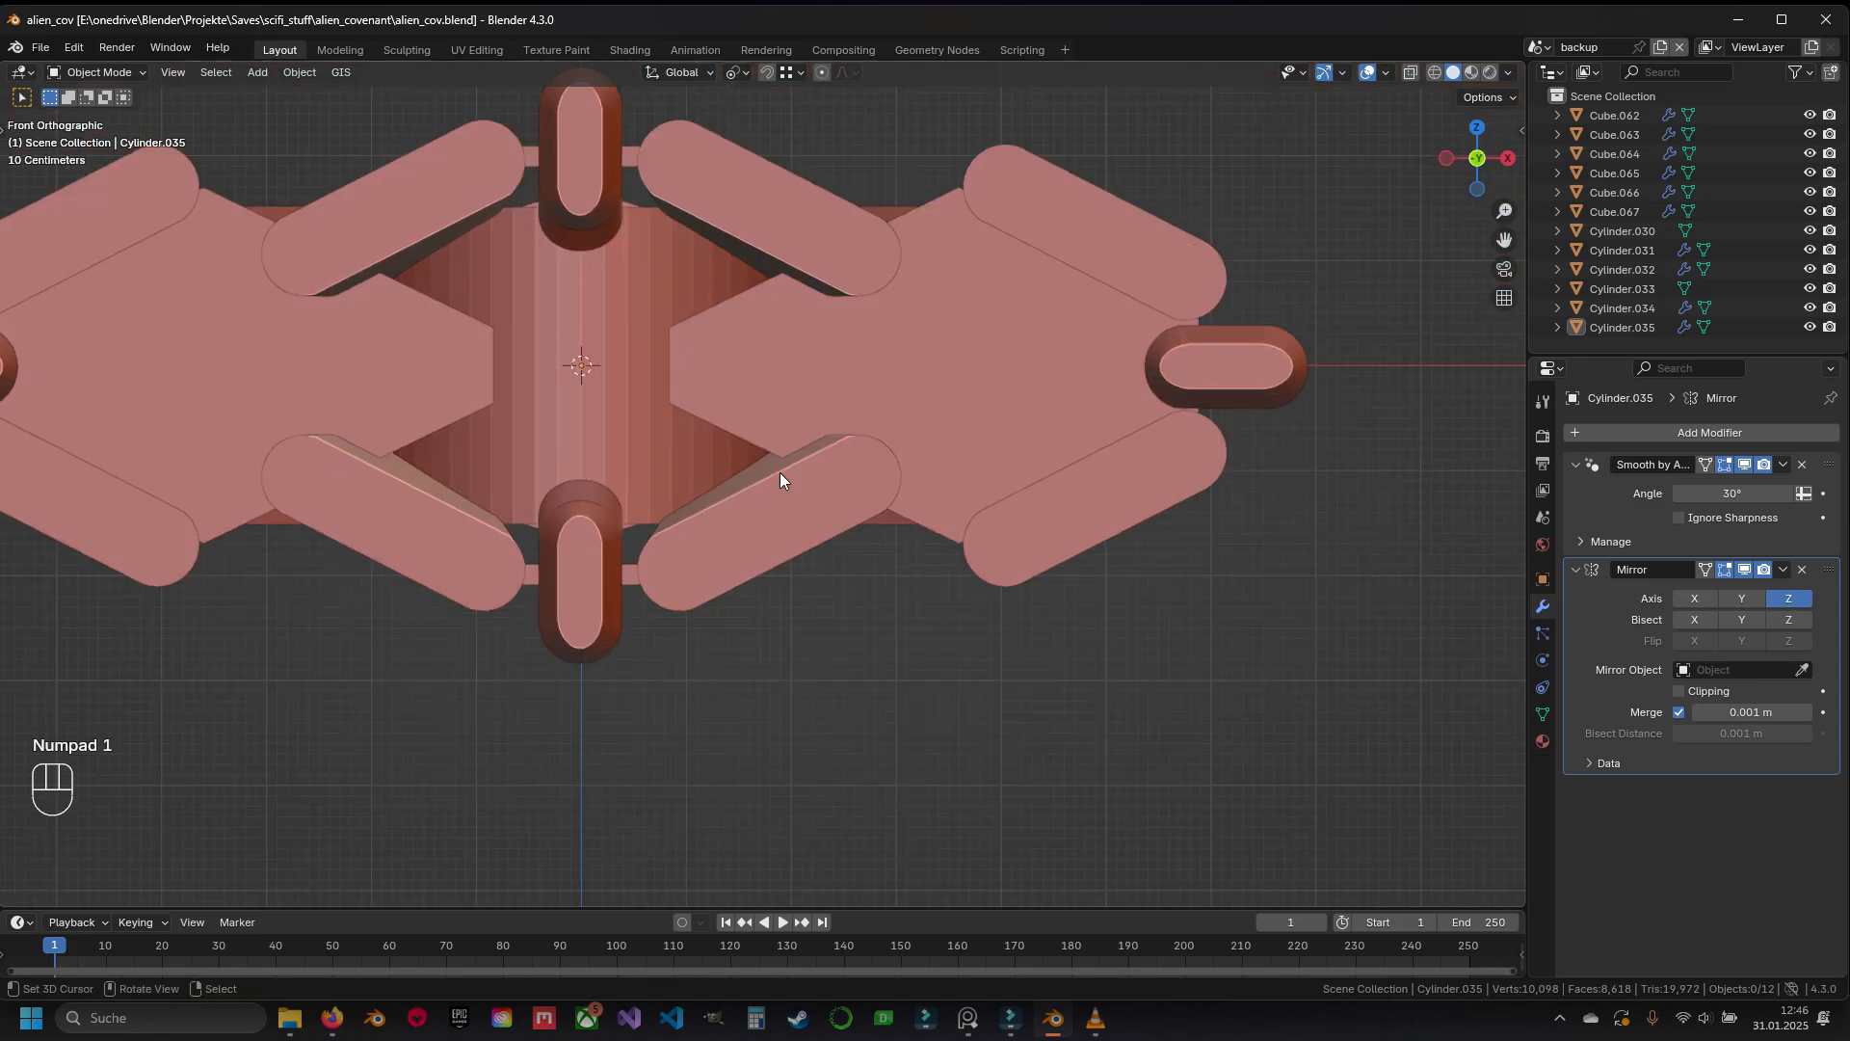
middle_click_drag(657, 286, 889, 425, "shift")
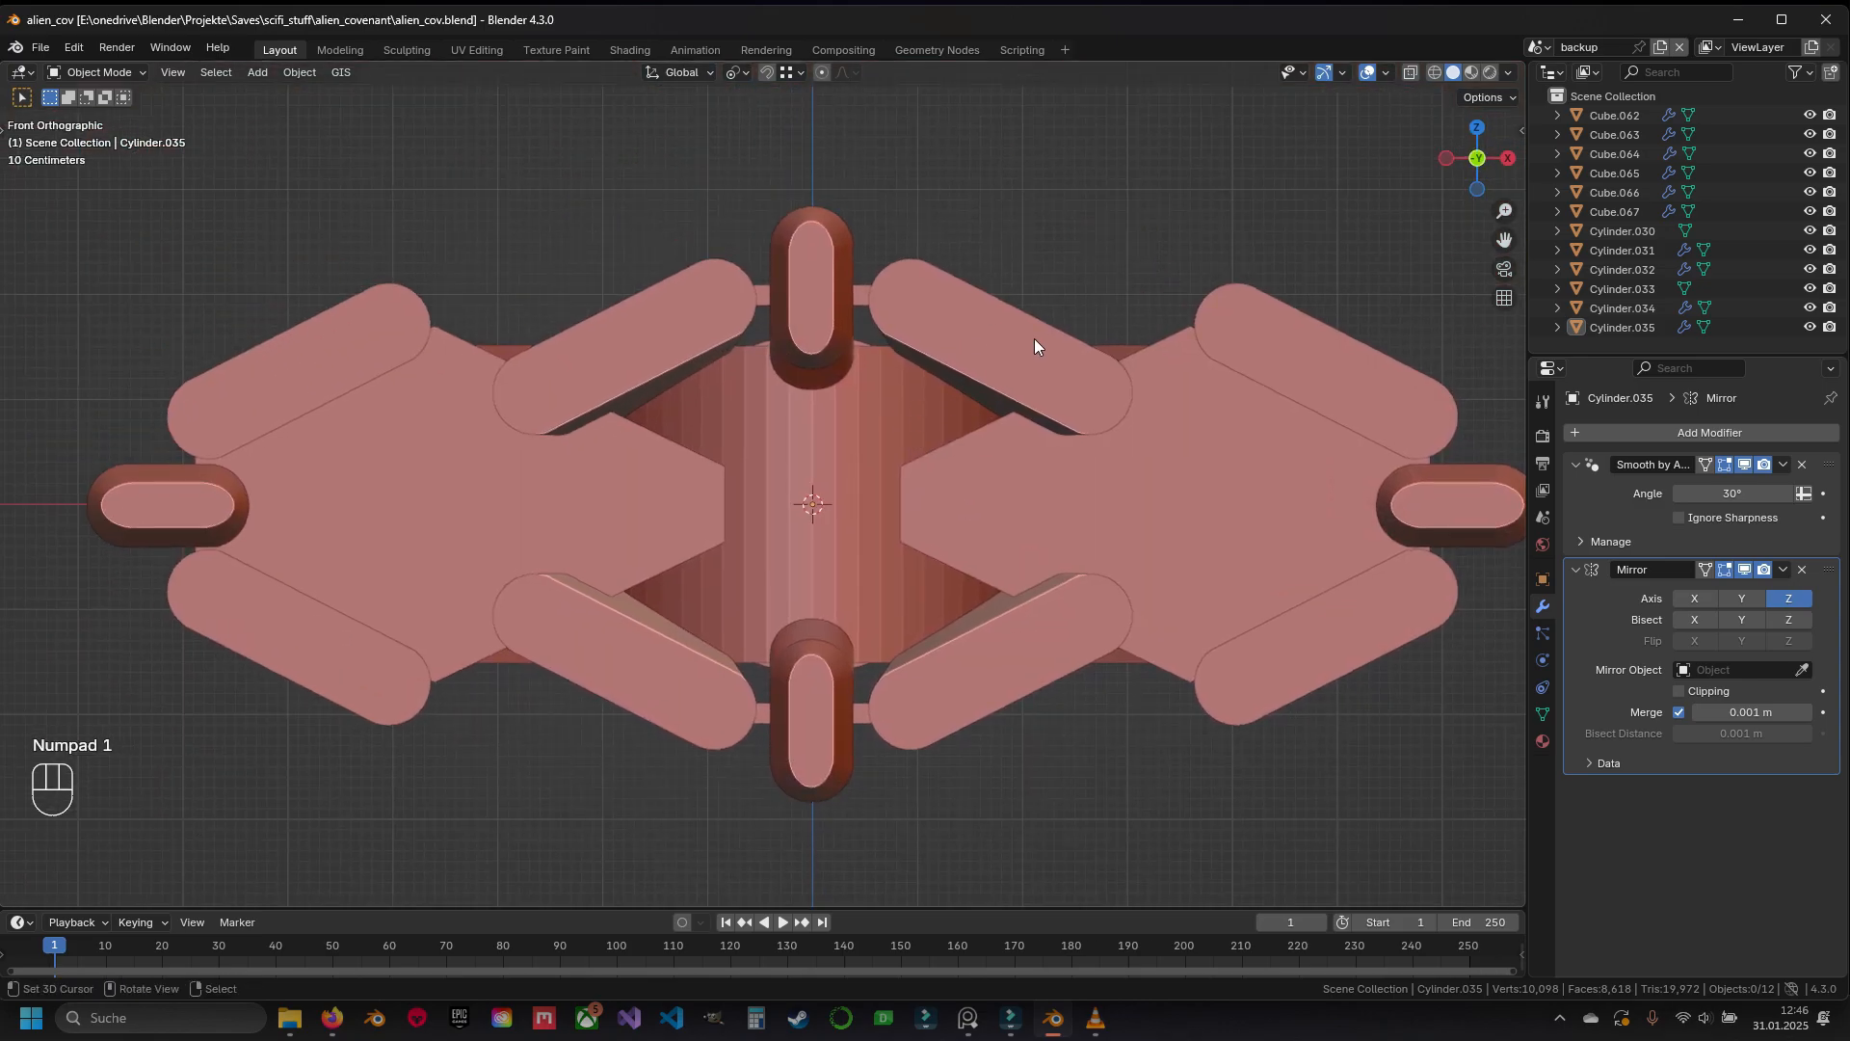
key("shift+a")
mouse_move(969, 407)
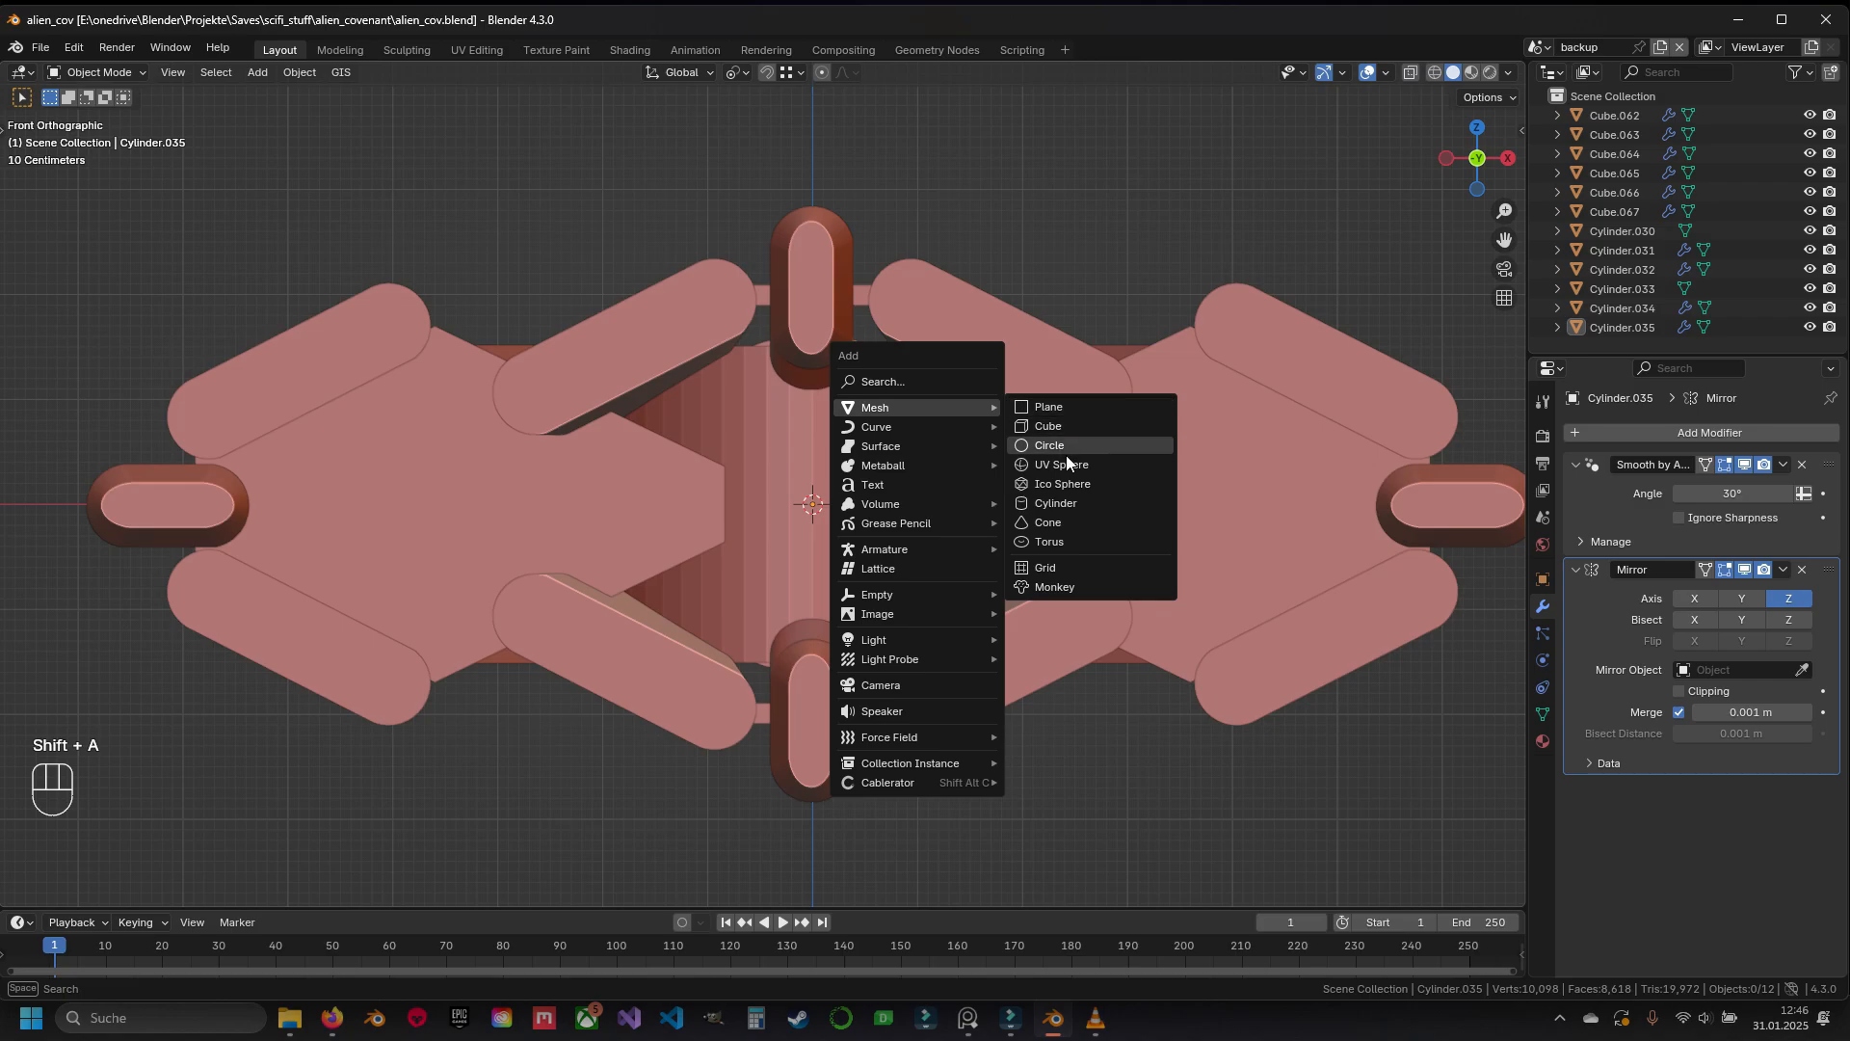
left_click(1072, 505)
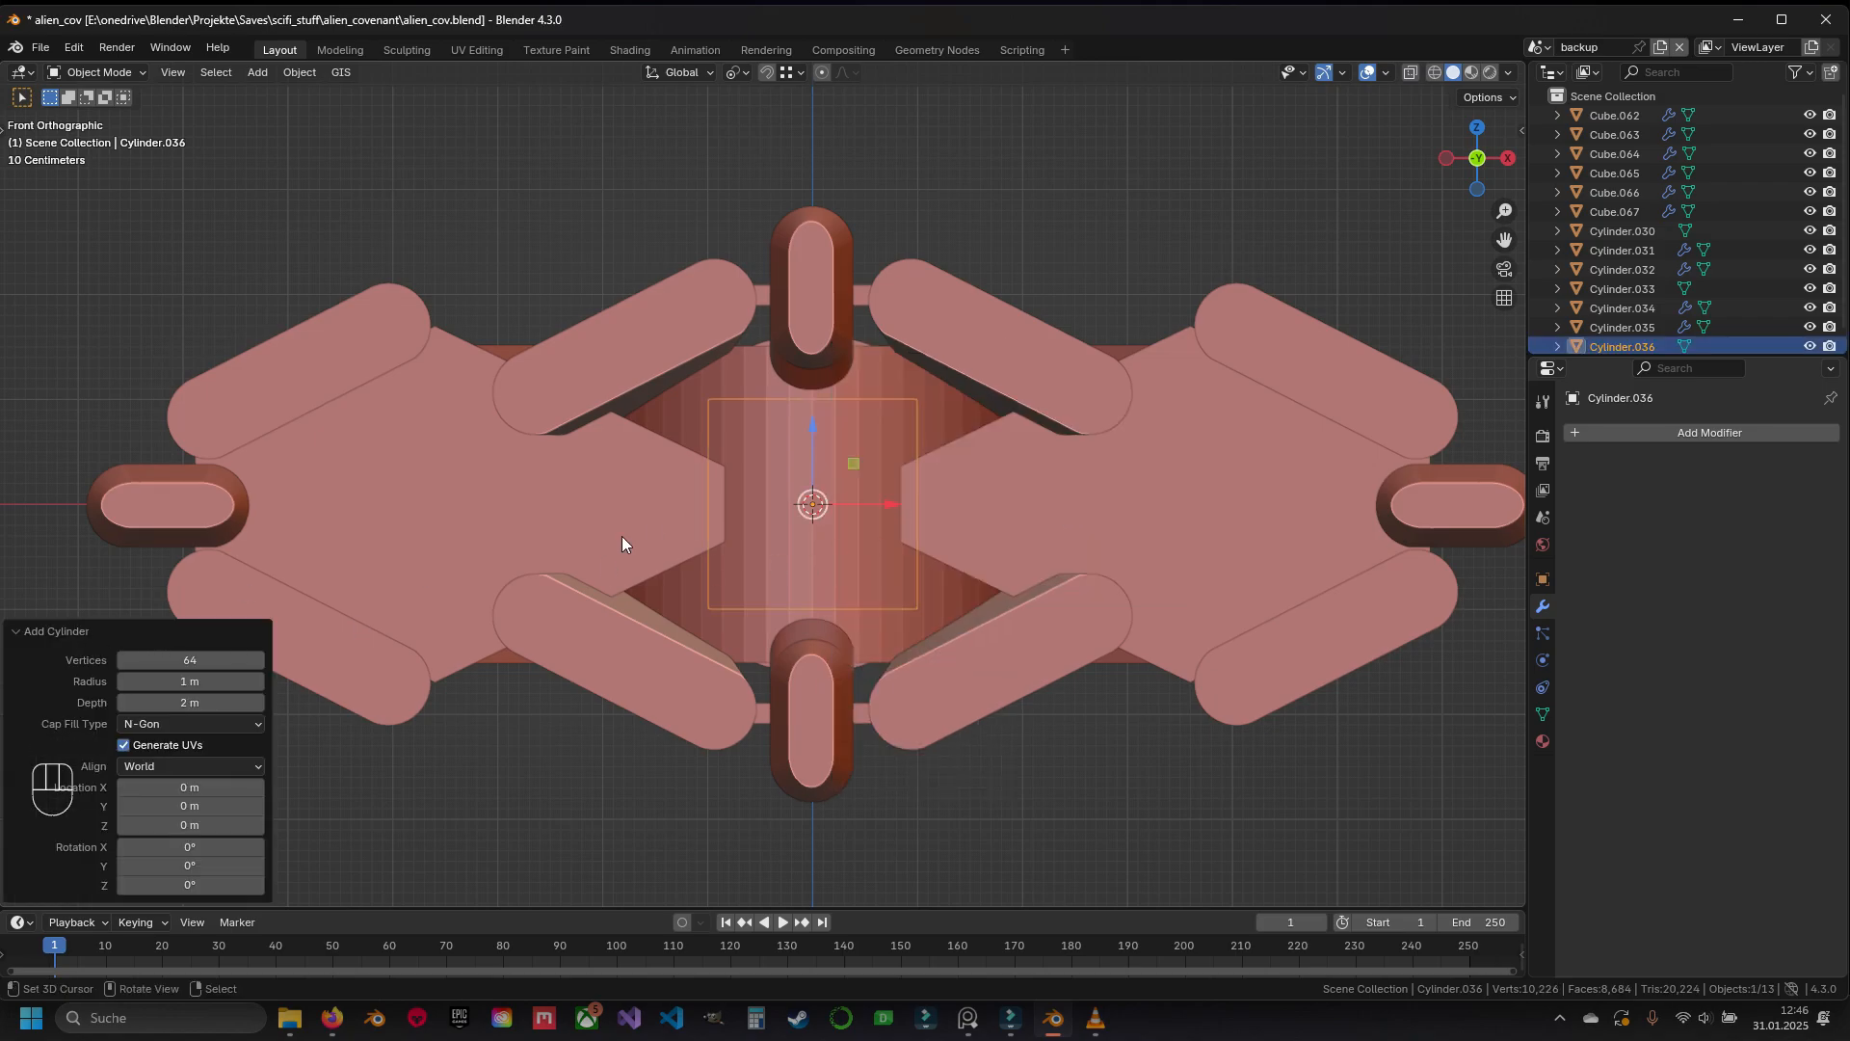
Rotate the new cylinder's mesh 90° about the X axis in Edit Mode
key("z")
key("Tab")
key("r")
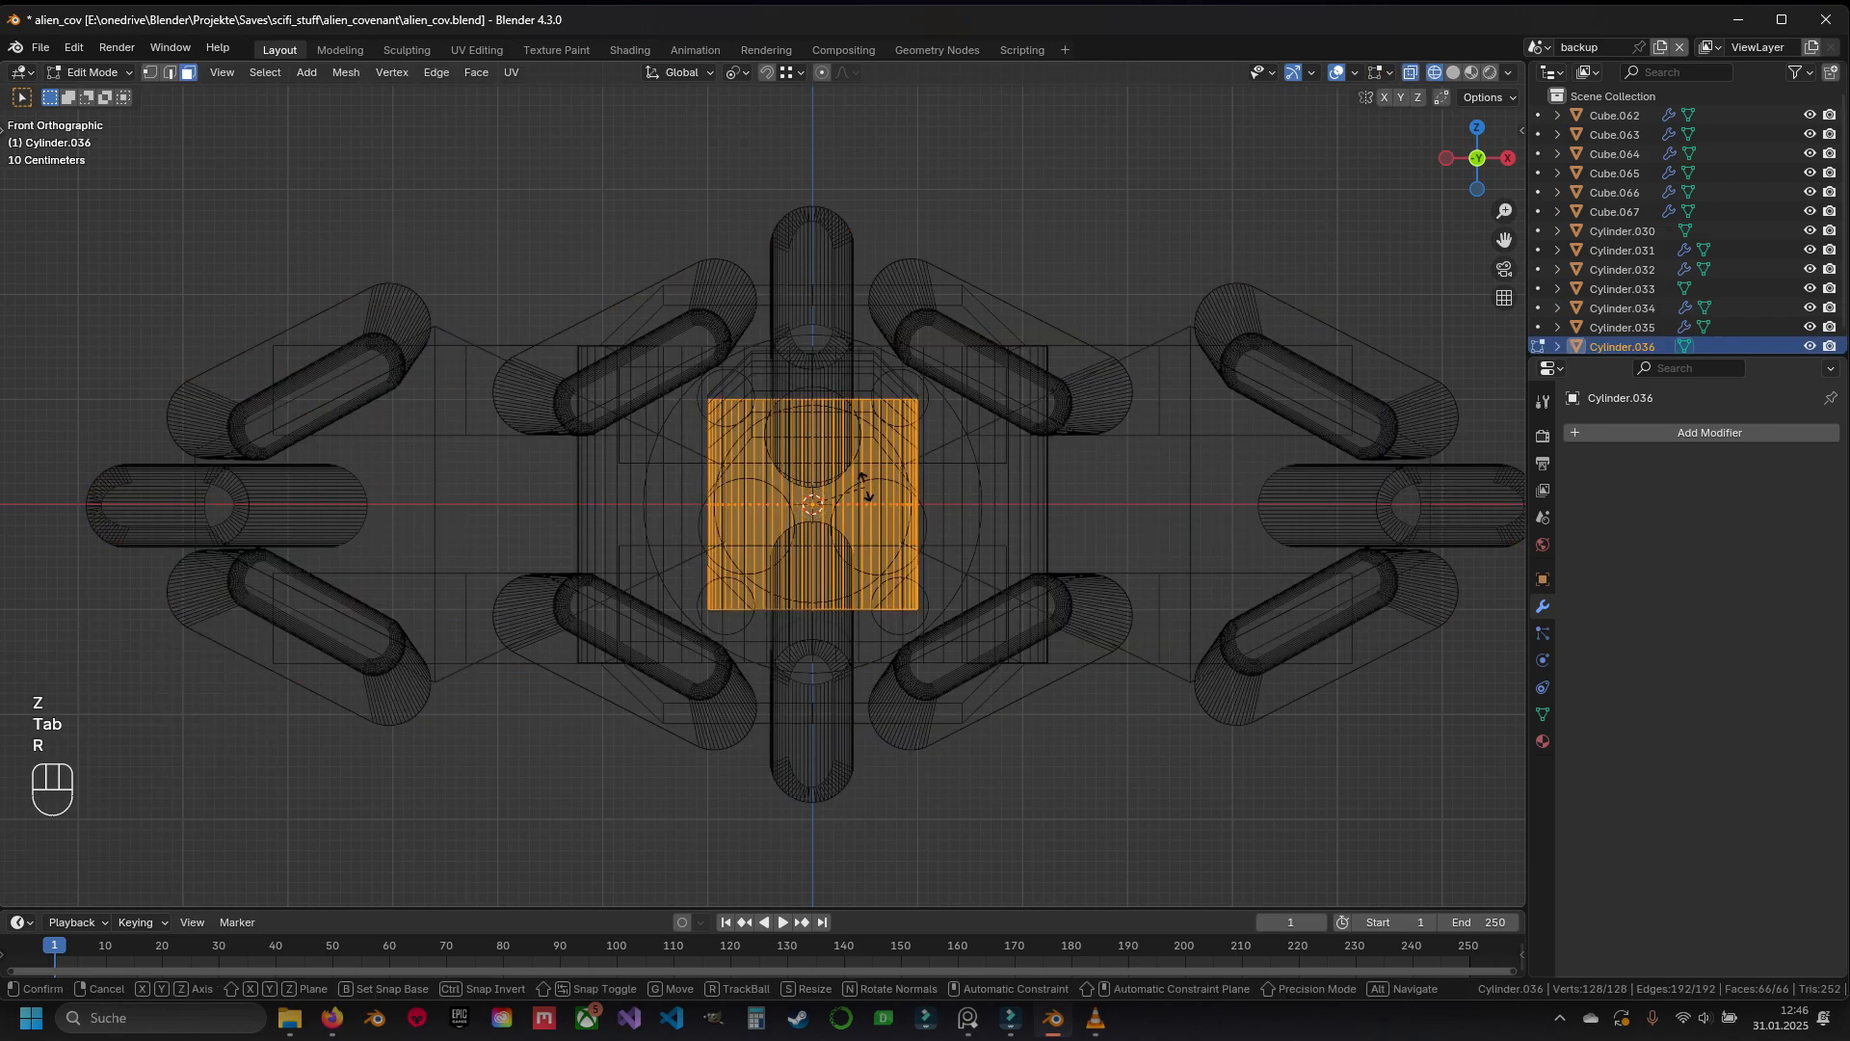
key("x")
key("KP_9")
key("KP_0")
key("Return")
key("z")
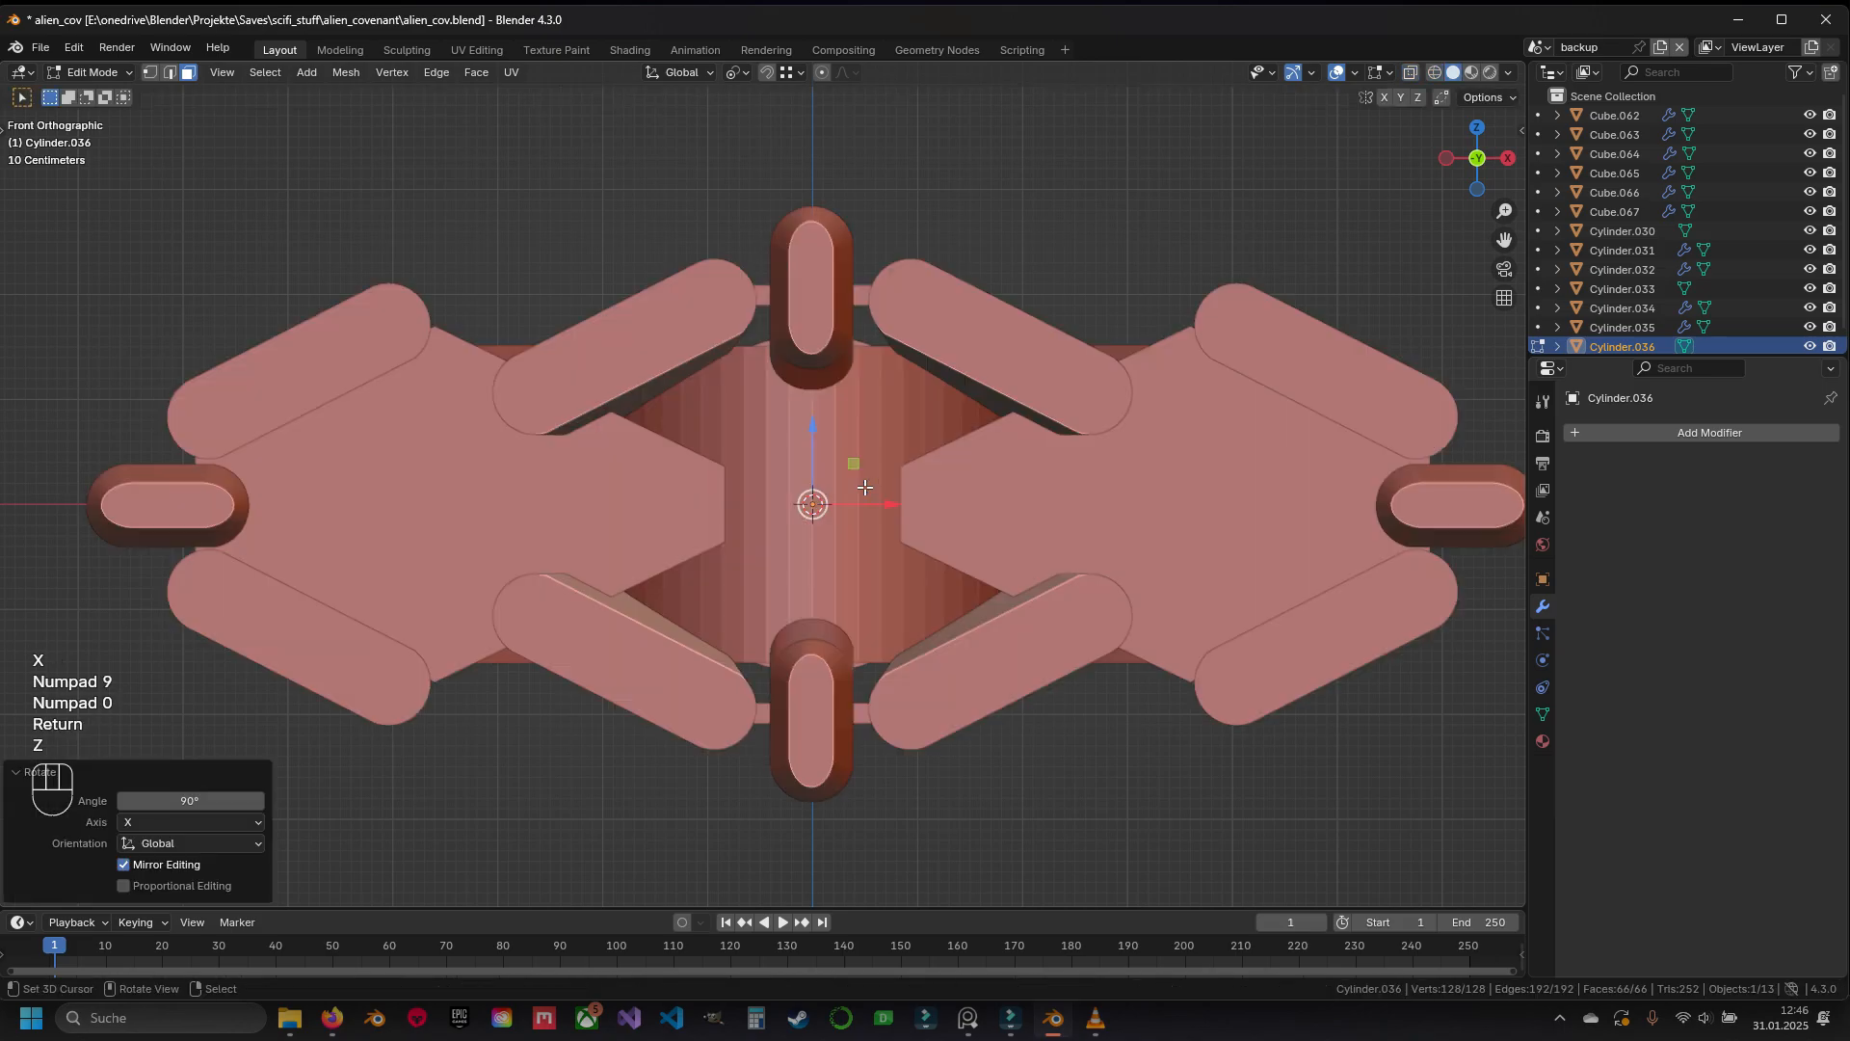
Move the cylinder about -29.54 m along Y to the ship's rear engine section in top view
scroll(848, 498, "down", 5)
middle_click_drag(829, 487, 777, 575)
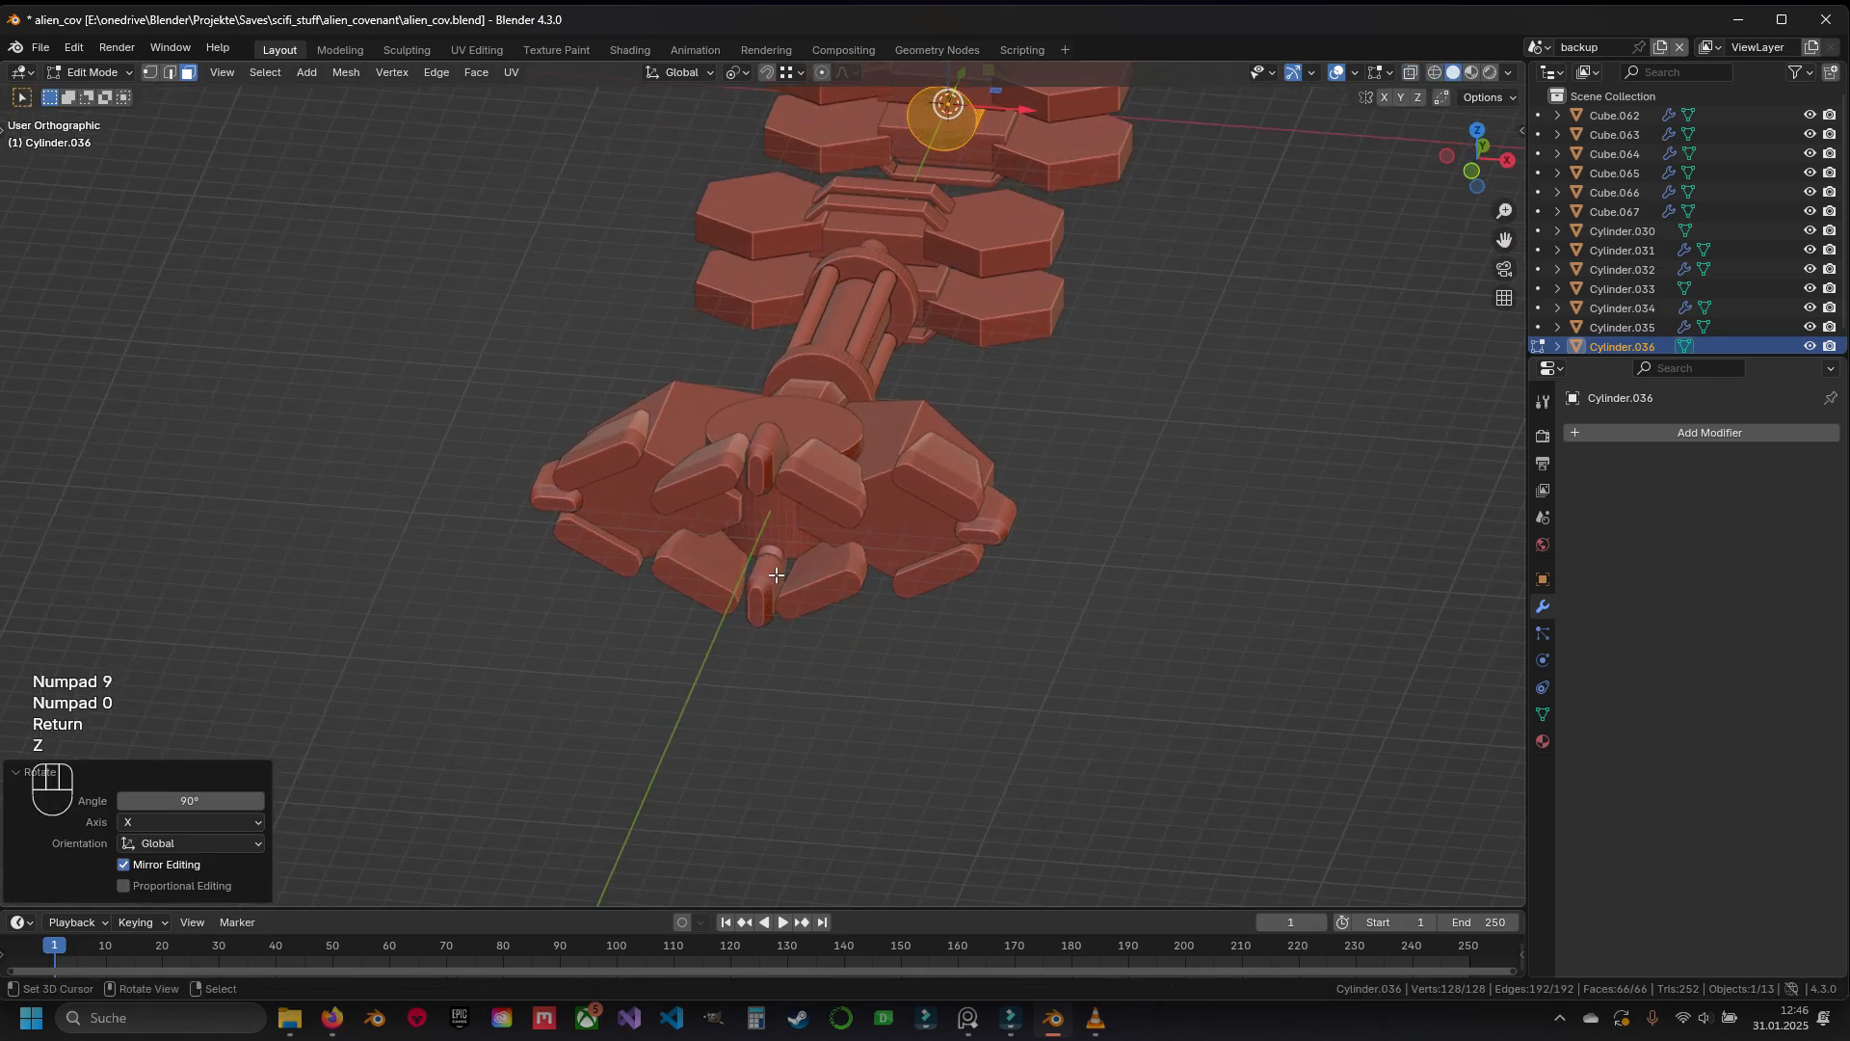
key("KP_7")
scroll(777, 575, "down", 4)
key("g")
key("y")
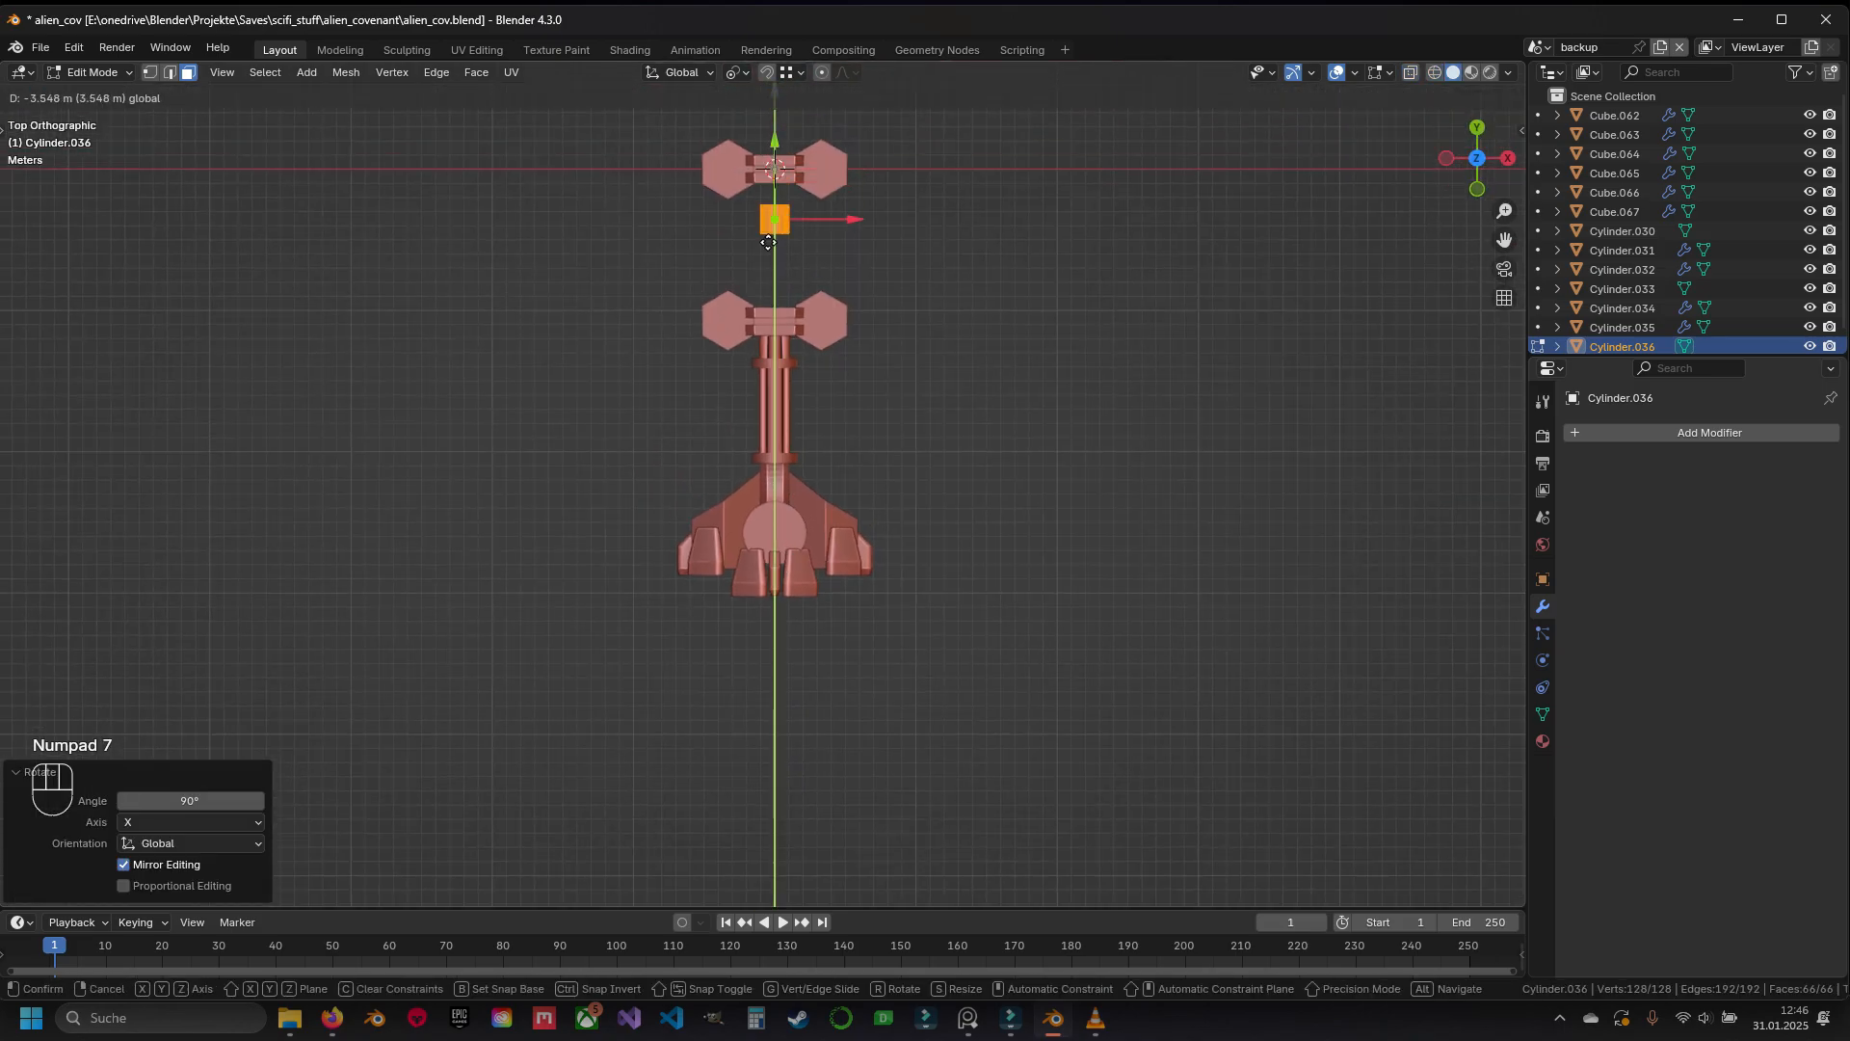
left_click(770, 600)
Move the cylinder behind the outer engine block on the +X side and scale it to about 0.386
key("z")
scroll(775, 617, "up", 6)
key("g")
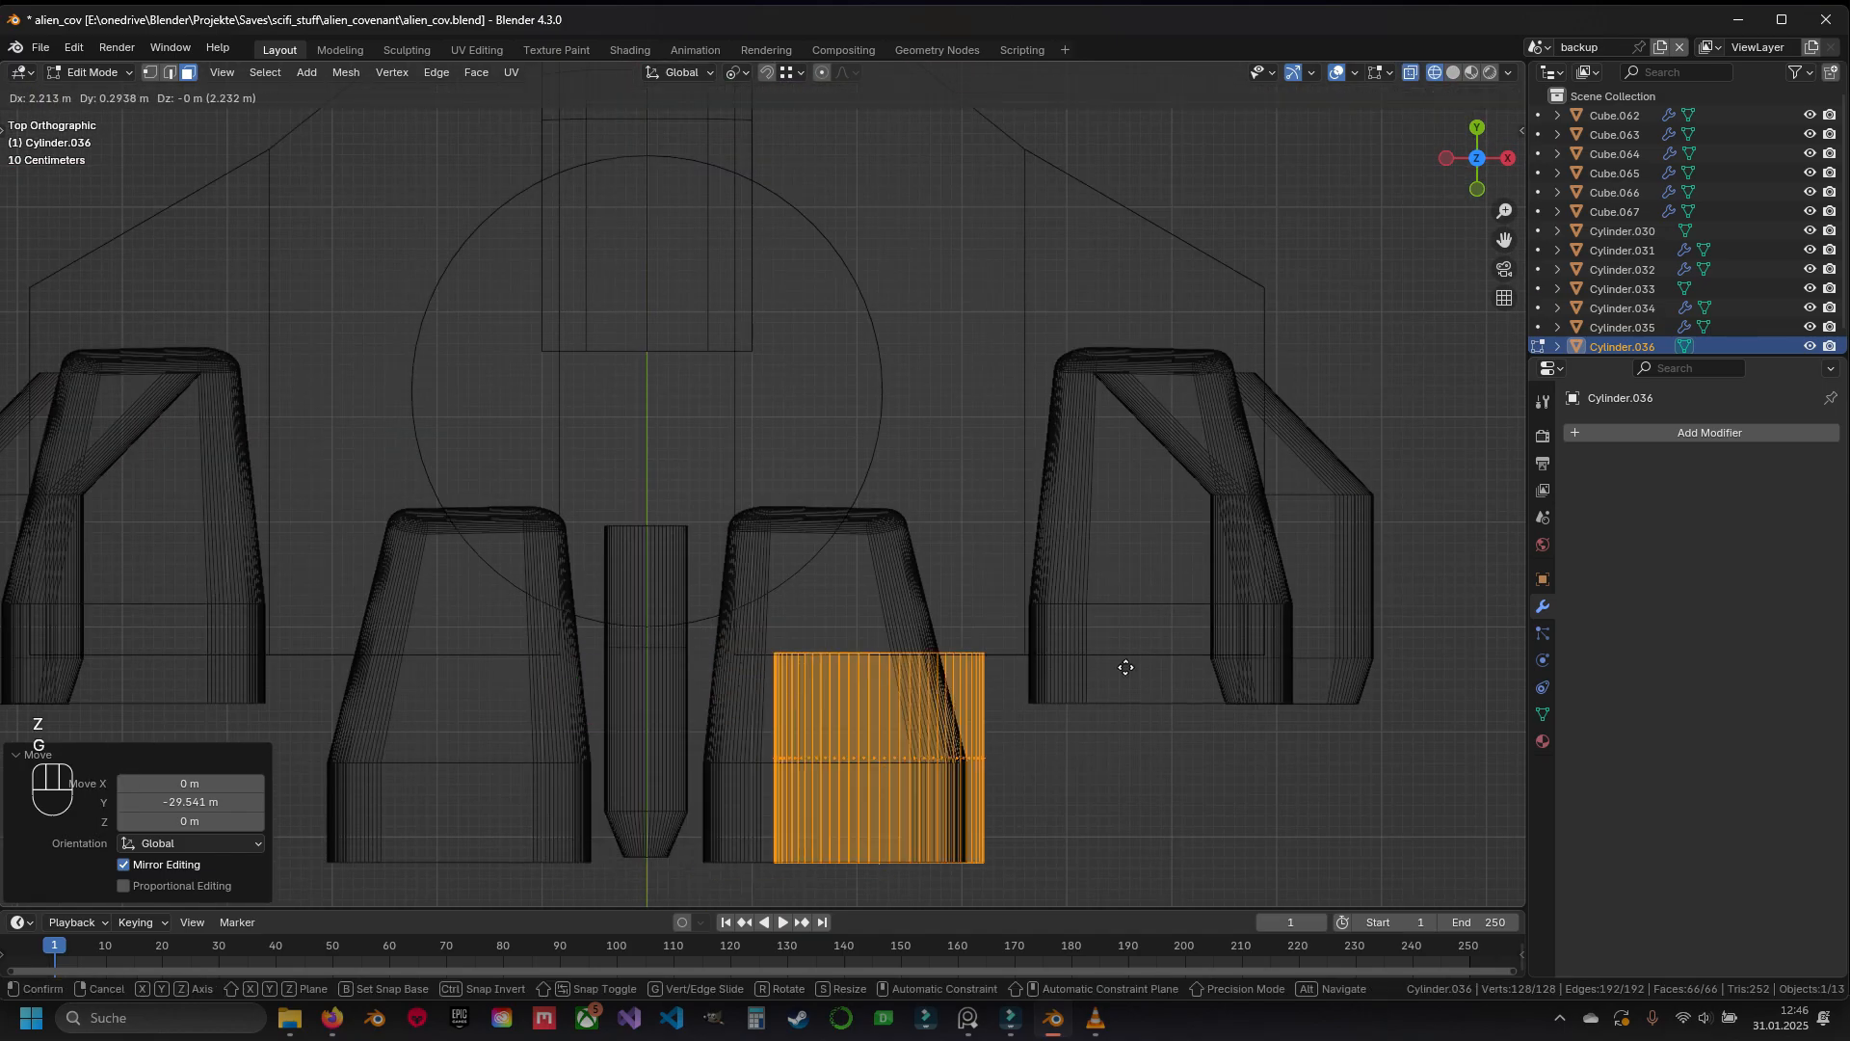
left_click(1355, 647)
middle_click_drag(1355, 646, 1036, 460, "shift")
key("s")
left_click(781, 517)
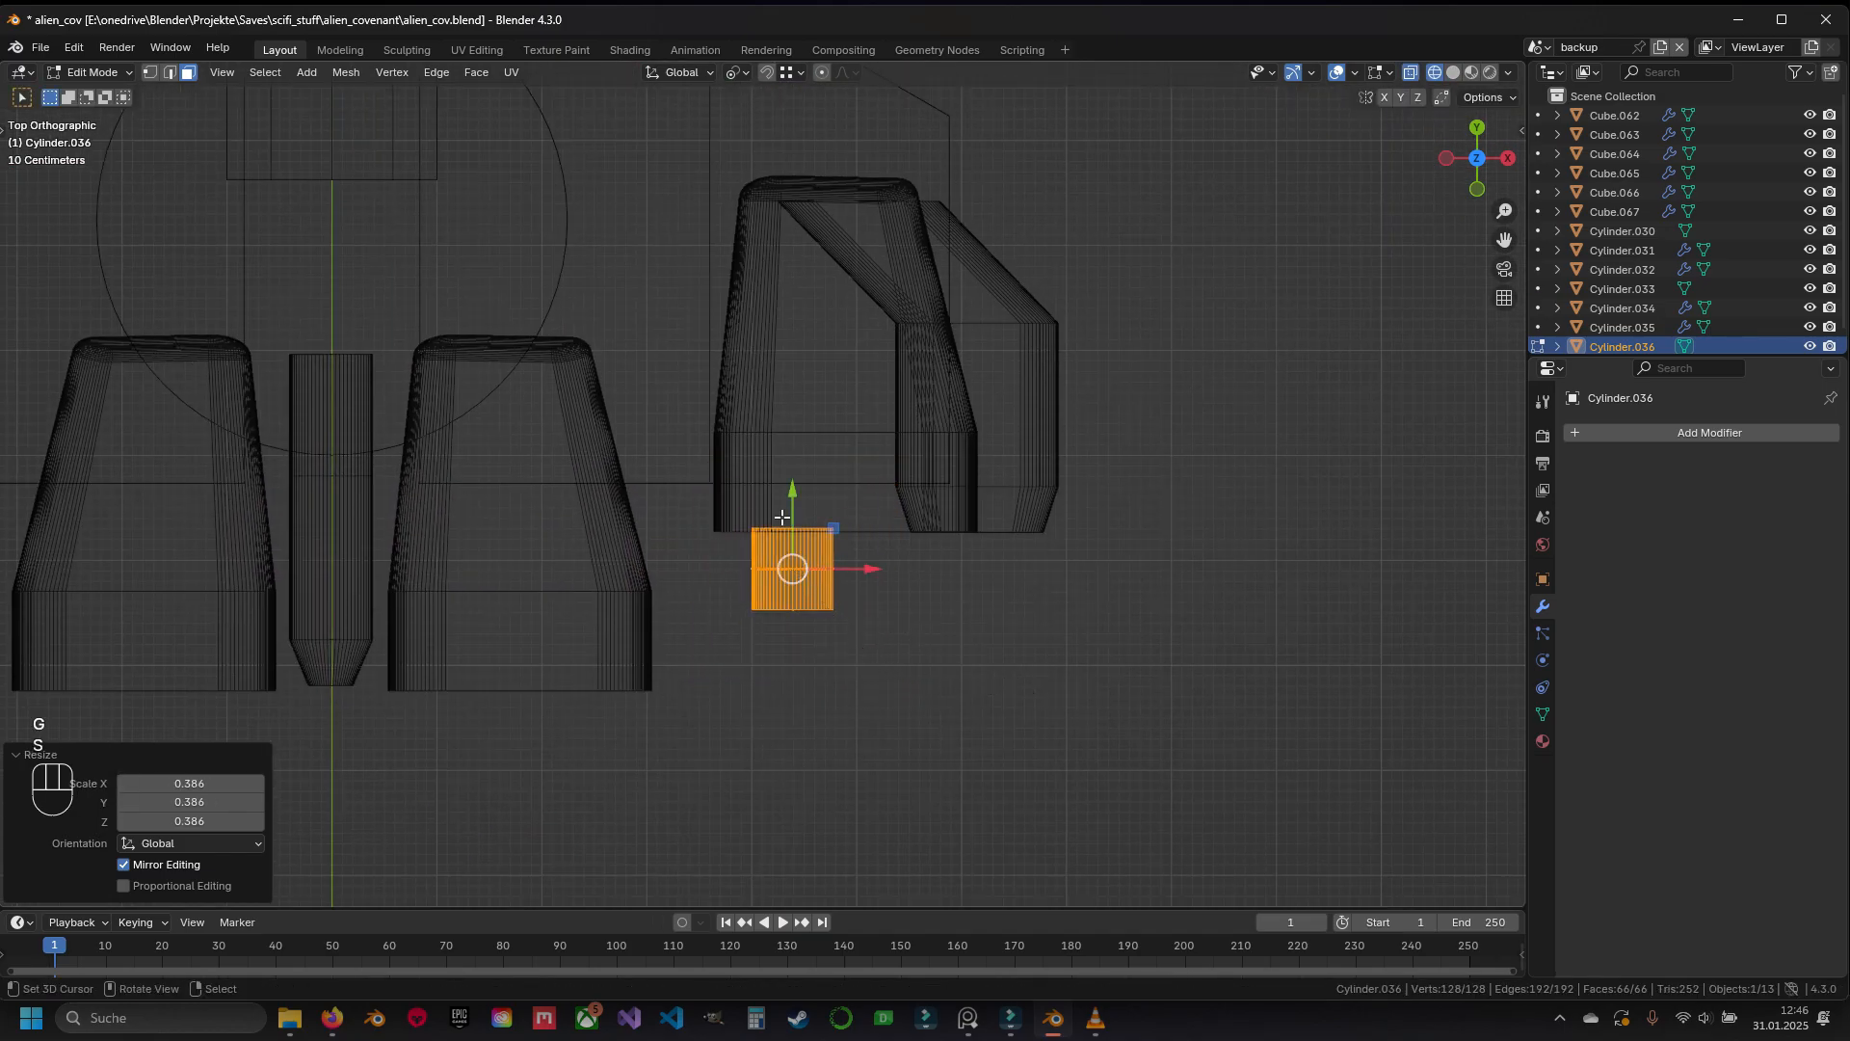
Move the small cylinder forward along Y into the outer engine block's rear end and select its whole linked mesh
left_click_drag(792, 491, 857, 511)
key("1")
mouse_move(793, 396)
left_mouse_down()
mouse_move(793, 359)
mouse_move(779, 381)
left_mouse_up()
key("ctrl+l")
key("KP_1")
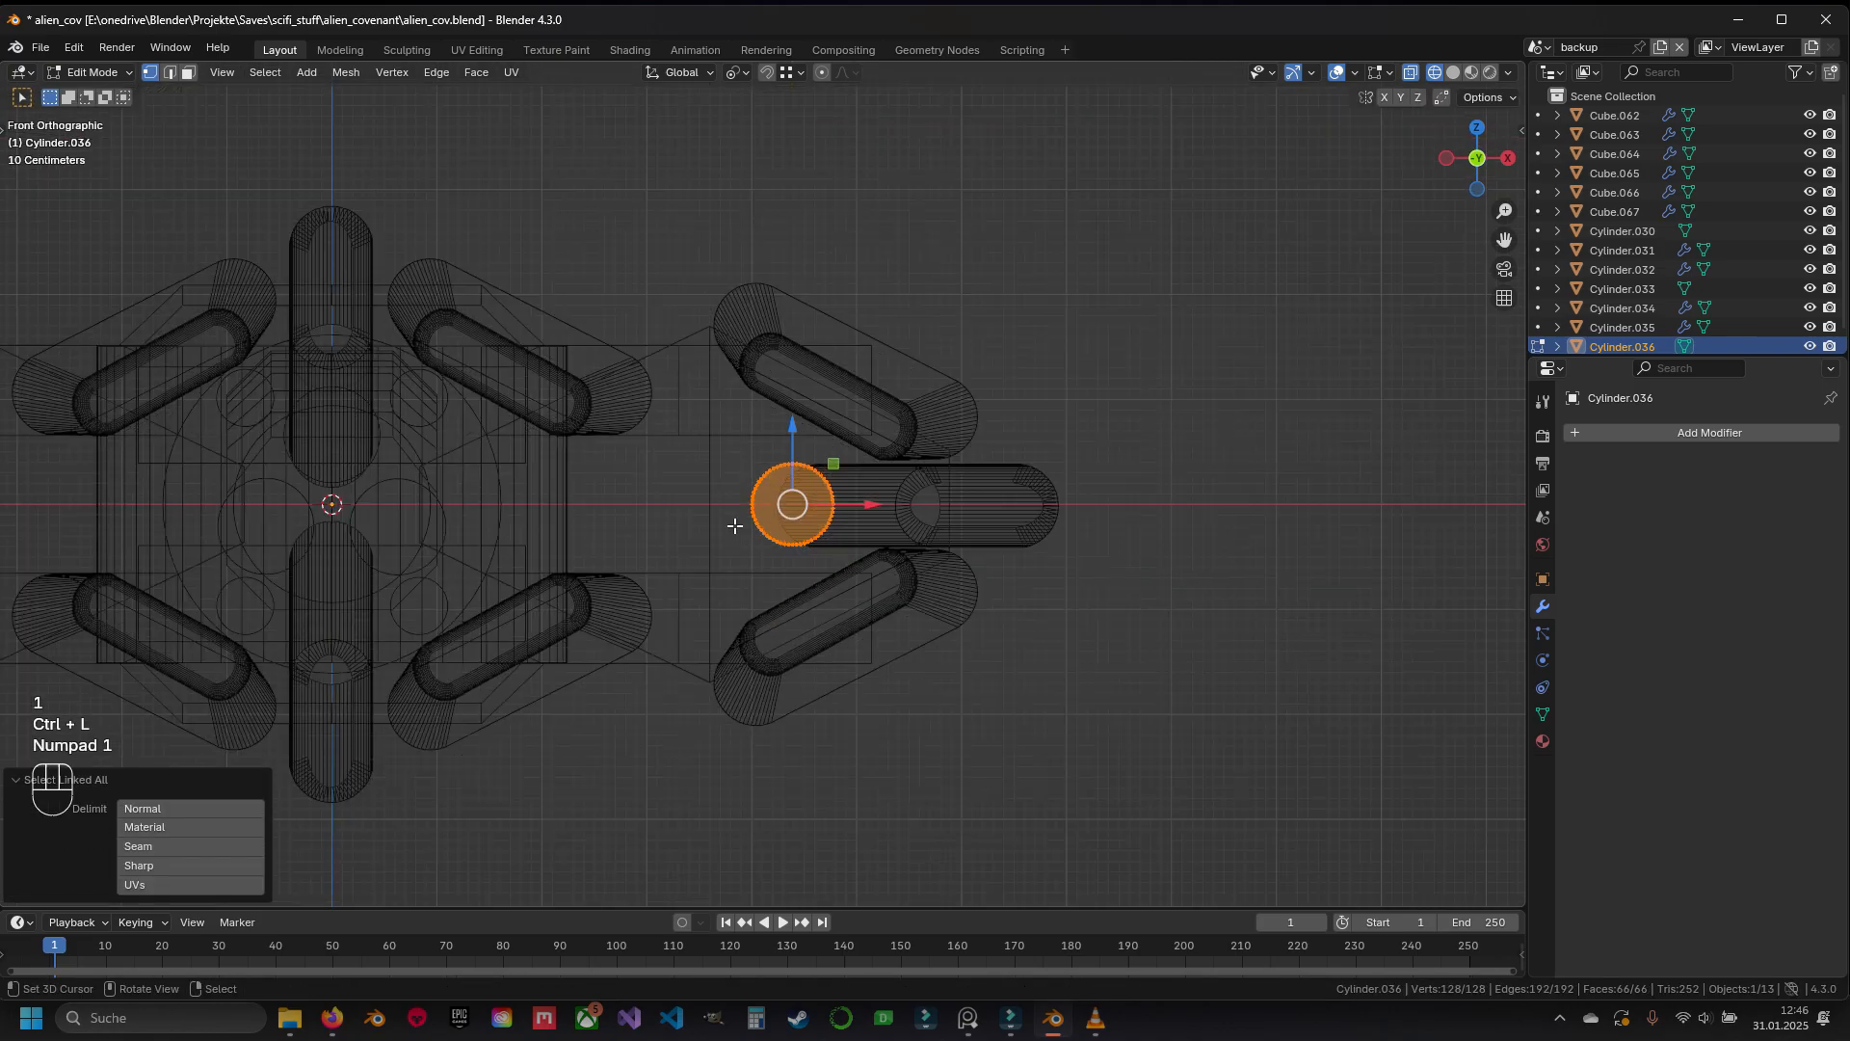
Raise the small cylinder about 1.5 m in front view onto the upper outer engine block's rear face
key("z")
scroll(985, 659, "up", 3)
middle_click_drag(993, 662, 972, 751, "shift")
key("g")
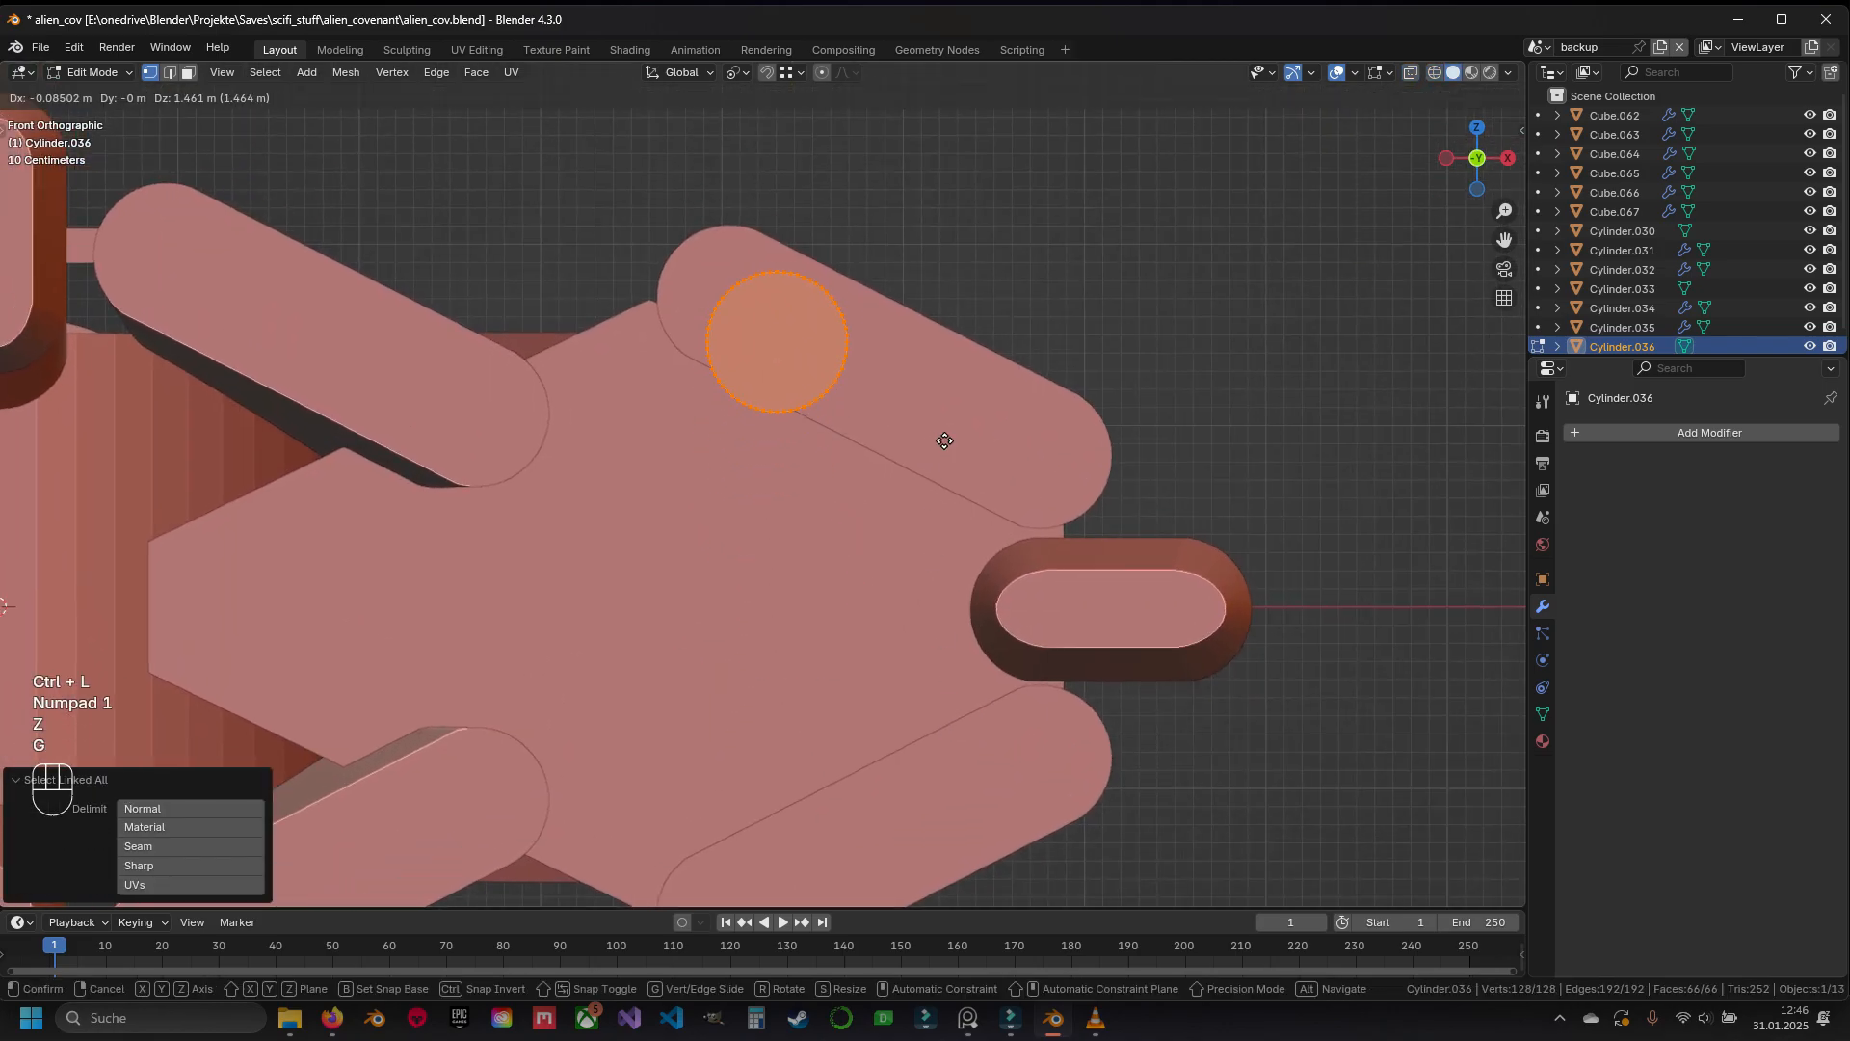
left_click(948, 426)
Scale the nozzle cylinder to about 0.873 and shift it about -0.08 m in X and 0.05 m in Z
key("z")
middle_click_drag(1014, 453, 999, 567, "shift")
key("s")
left_click(983, 544)
key("z")
key("g")
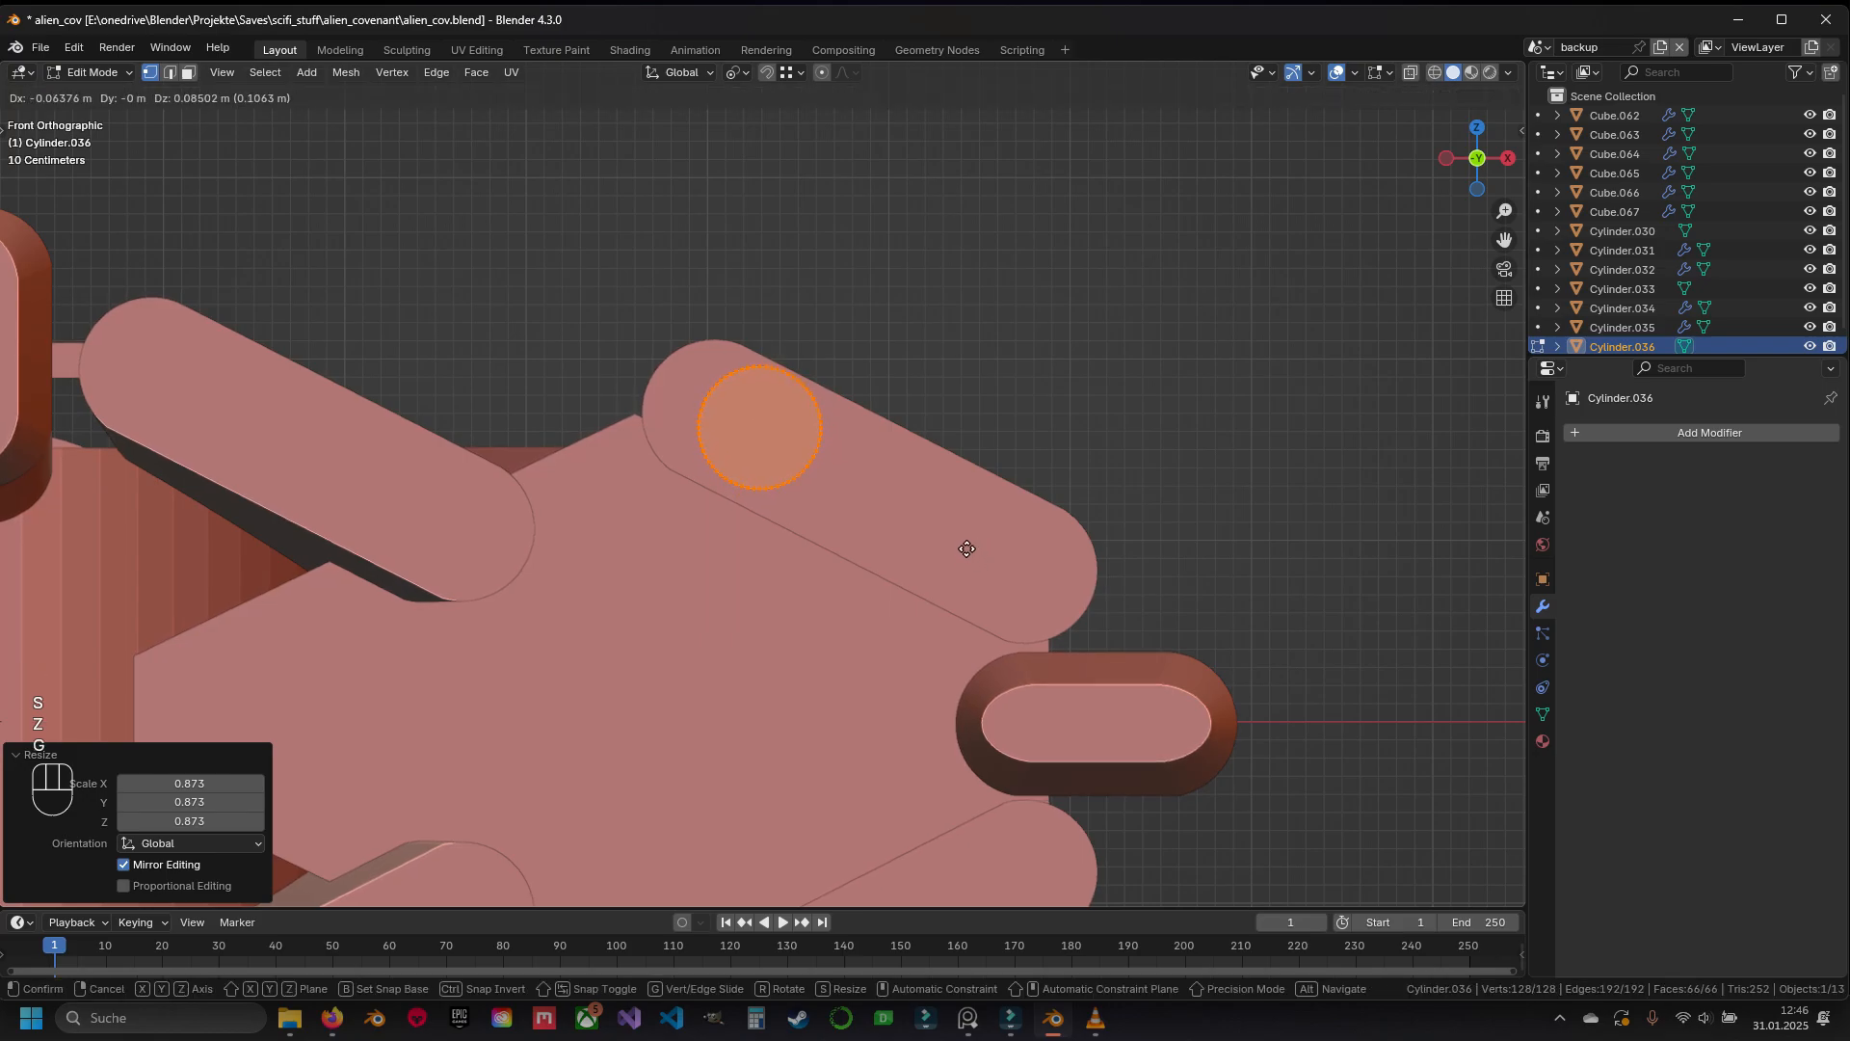
left_click(964, 555)
Duplicate the nozzle cylinder onto the same block's outer end, offset about 1.14 m in X and -0.57 m in Z
middle_click_drag(965, 555, 922, 501, "shift")
key("shift+d")
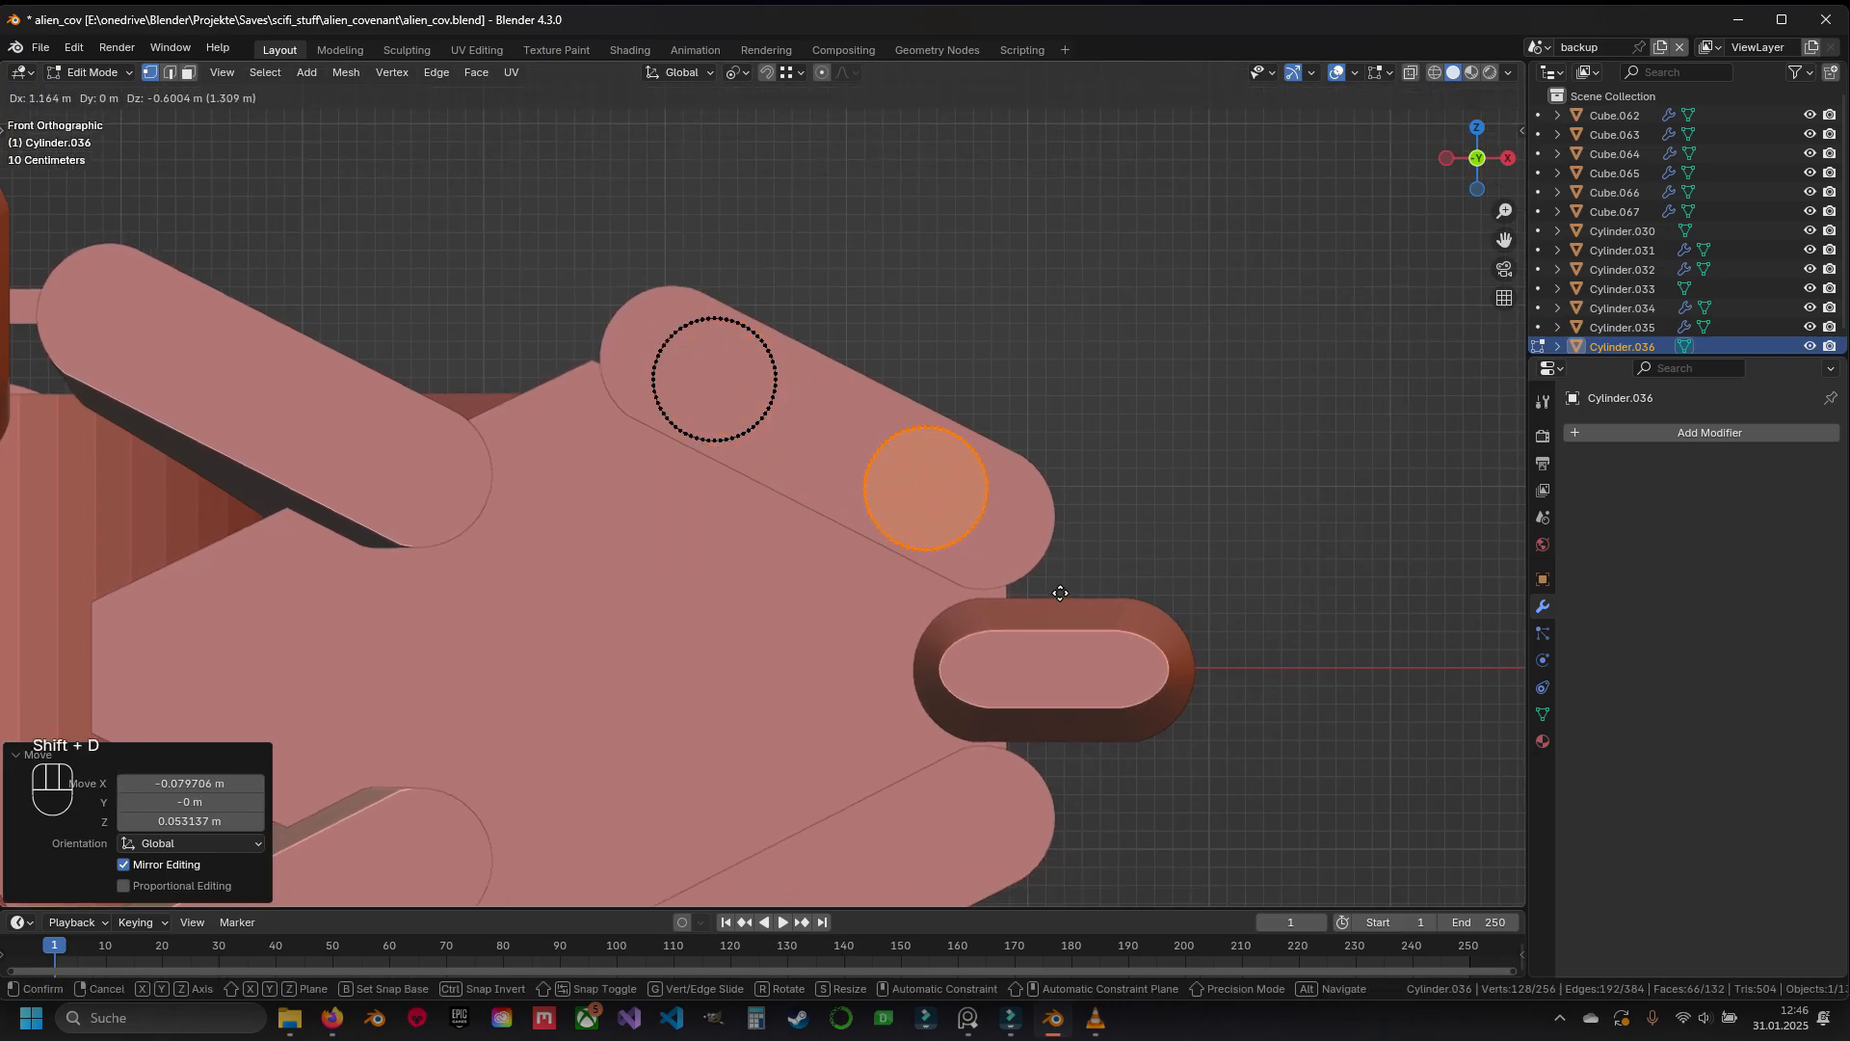
left_click(1055, 589)
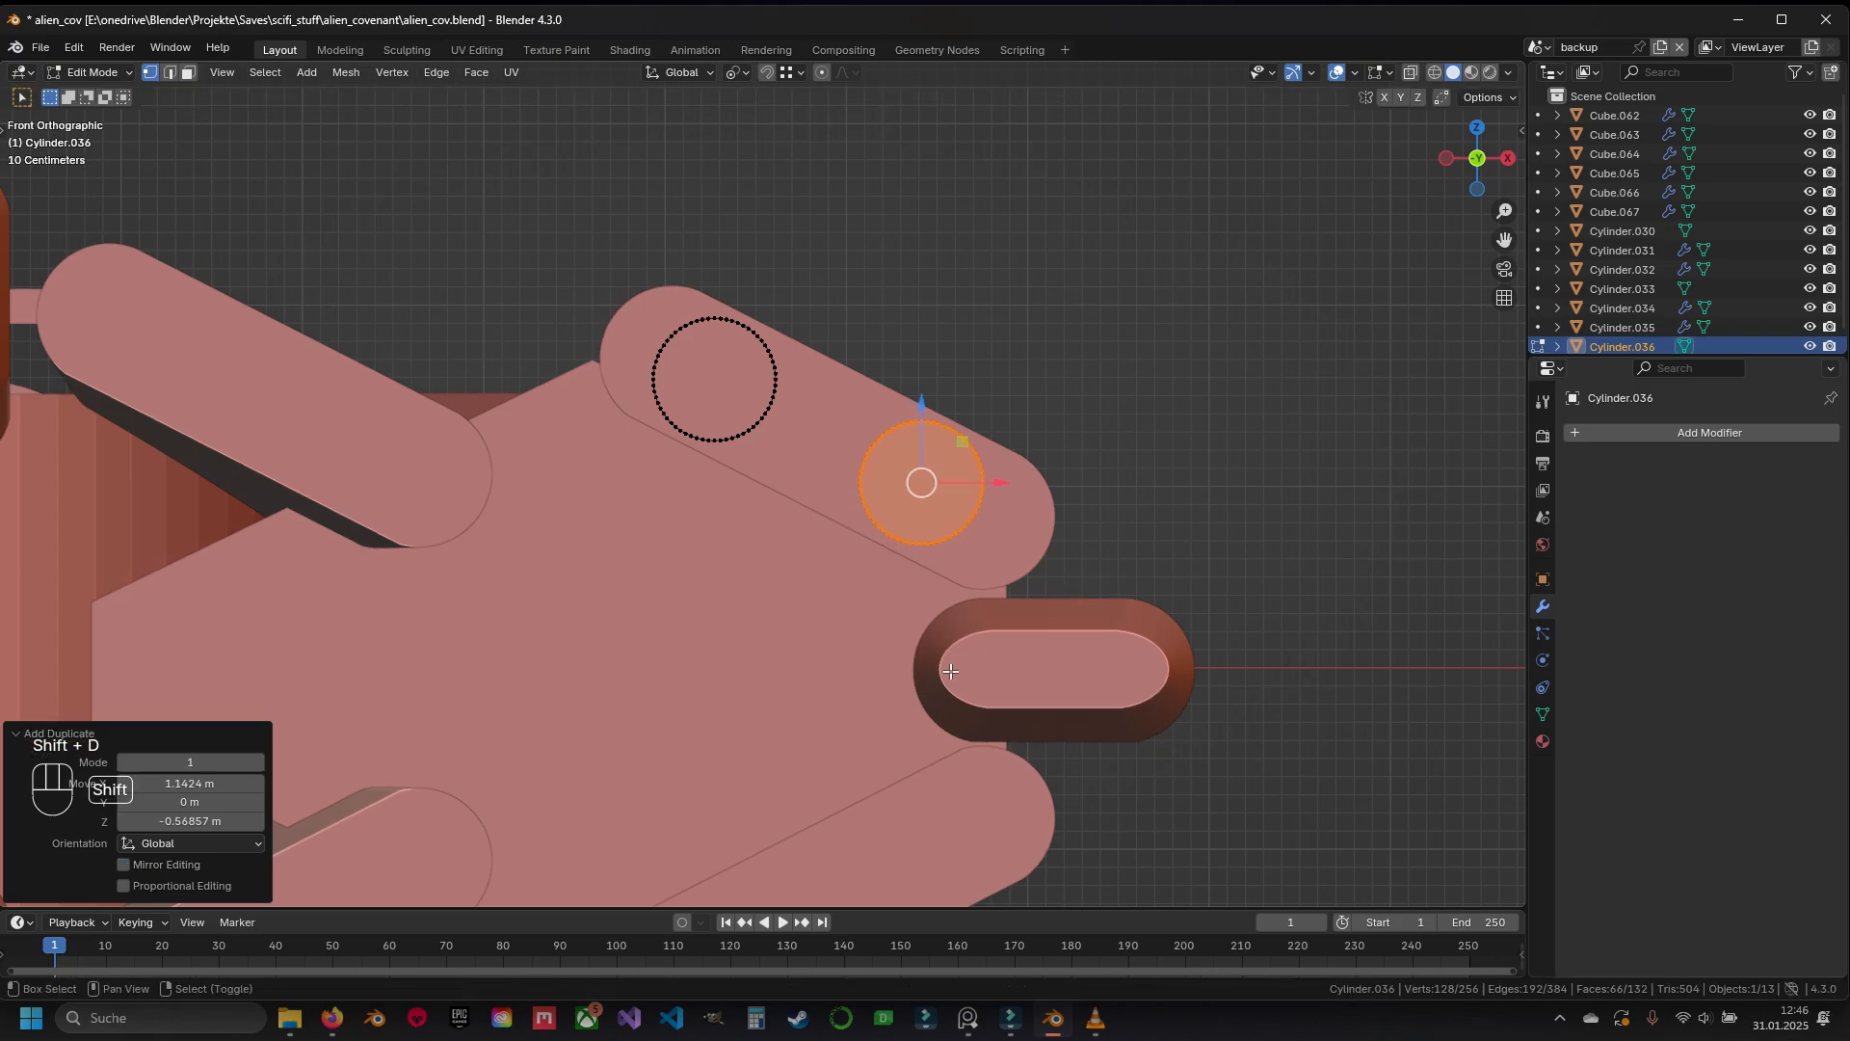
Duplicate the nozzle onto the hull plate, offset about -0.94 m in X and -0.49 m in Z, and move it about 0.17 m along Y
middle_click_drag(949, 667, 1065, 468, "shift")
key("shift+d")
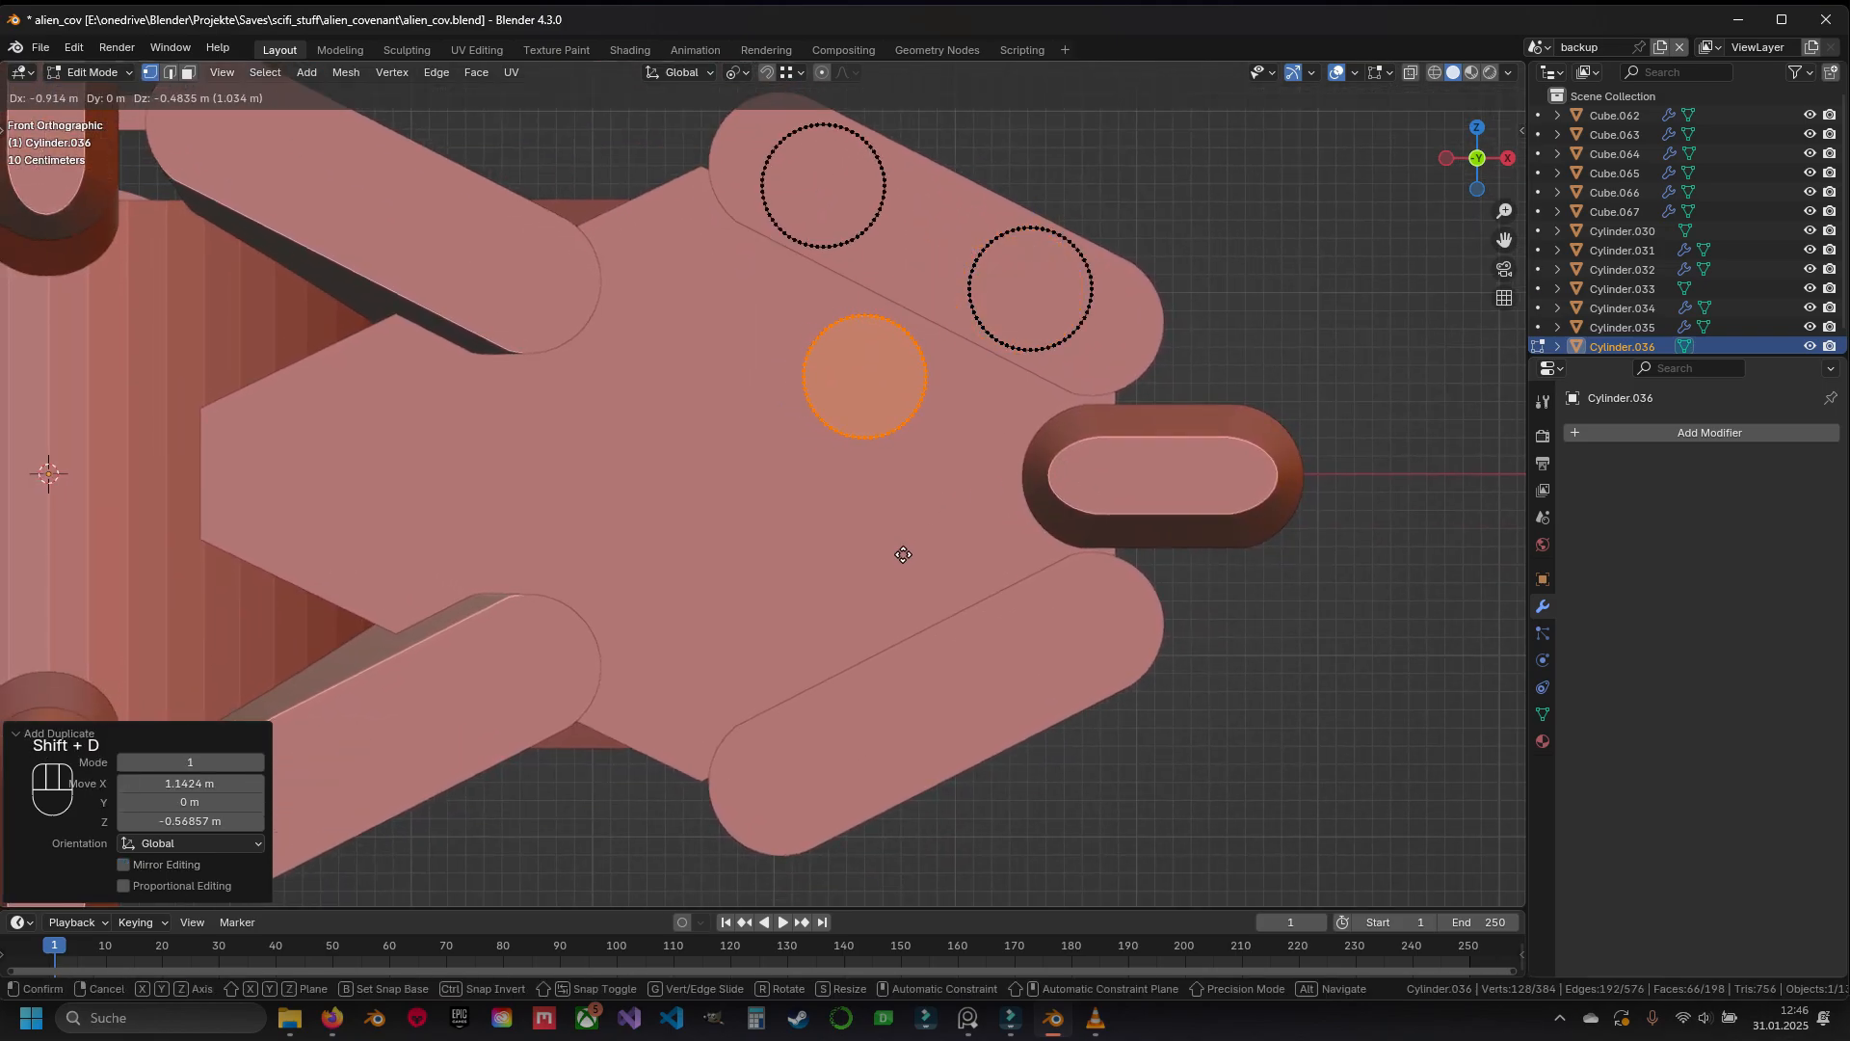
left_click(900, 556)
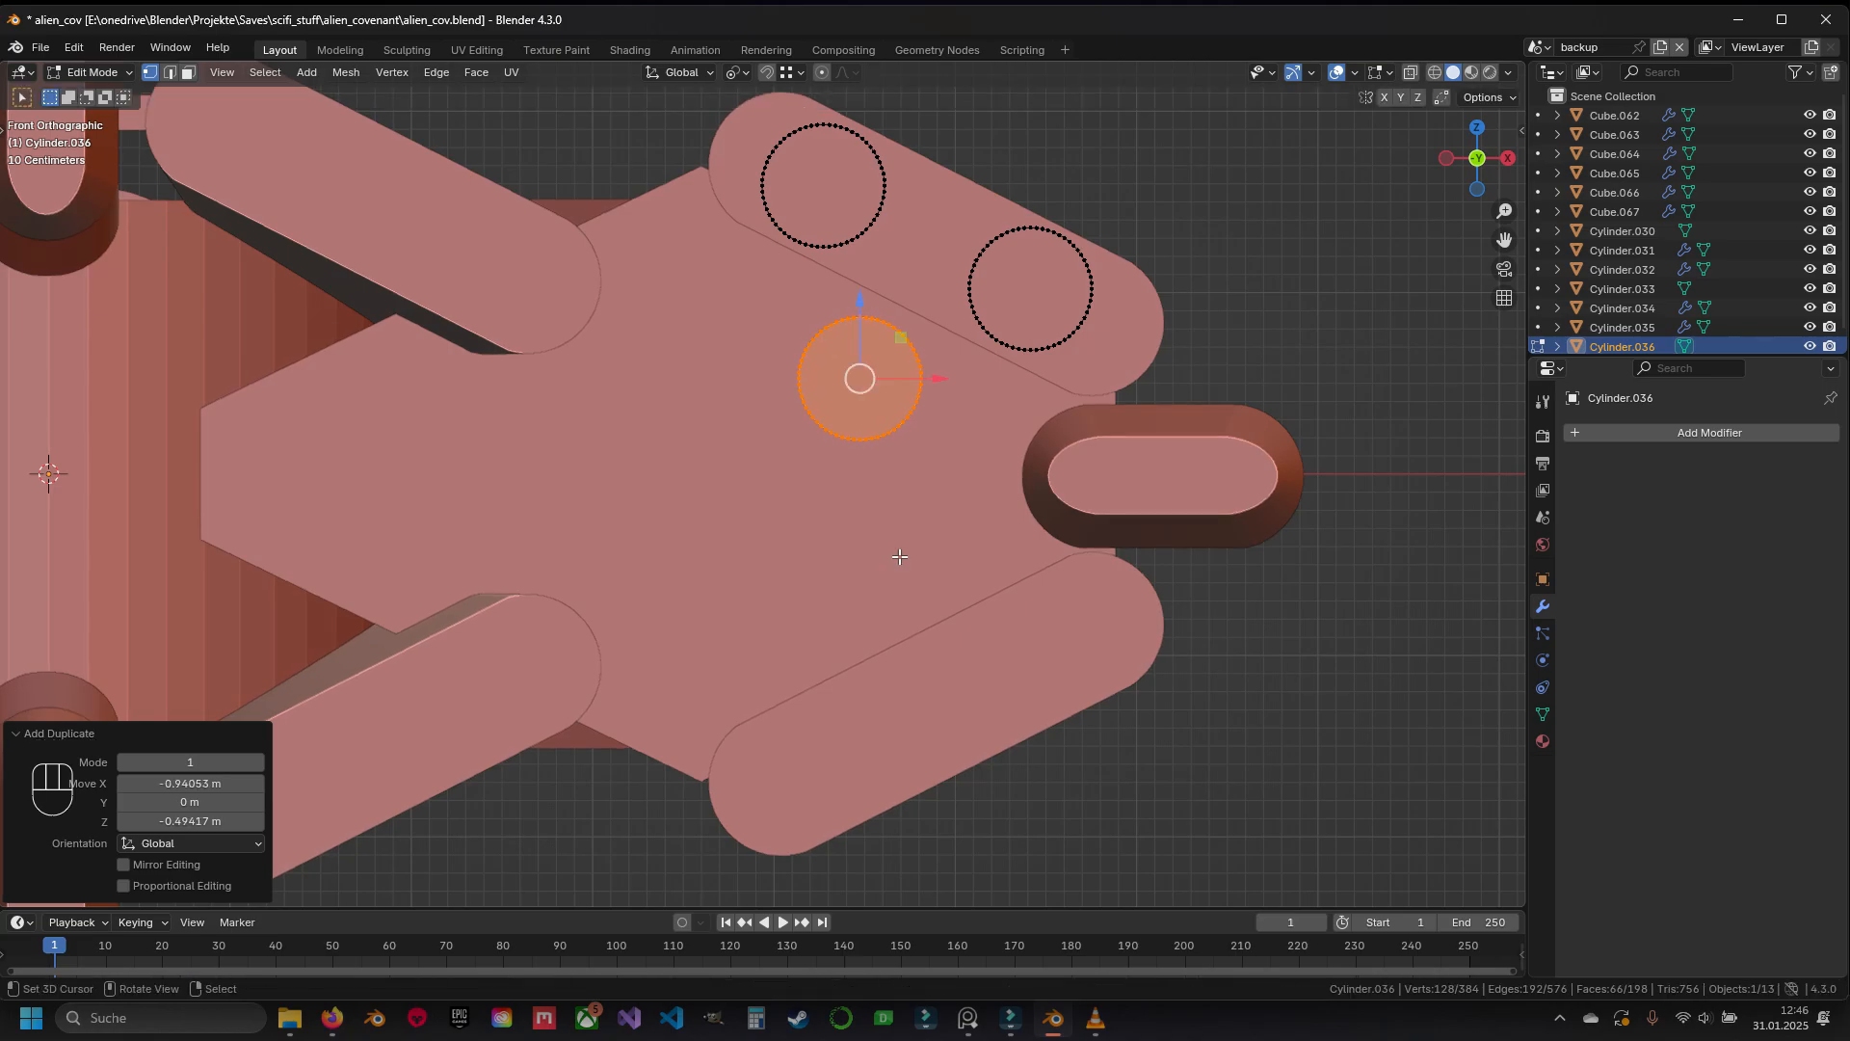
mouse_move(1013, 708)
left_mouse_down()
mouse_move(960, 723)
mouse_move(1010, 708)
mouse_move(997, 699)
left_mouse_up()
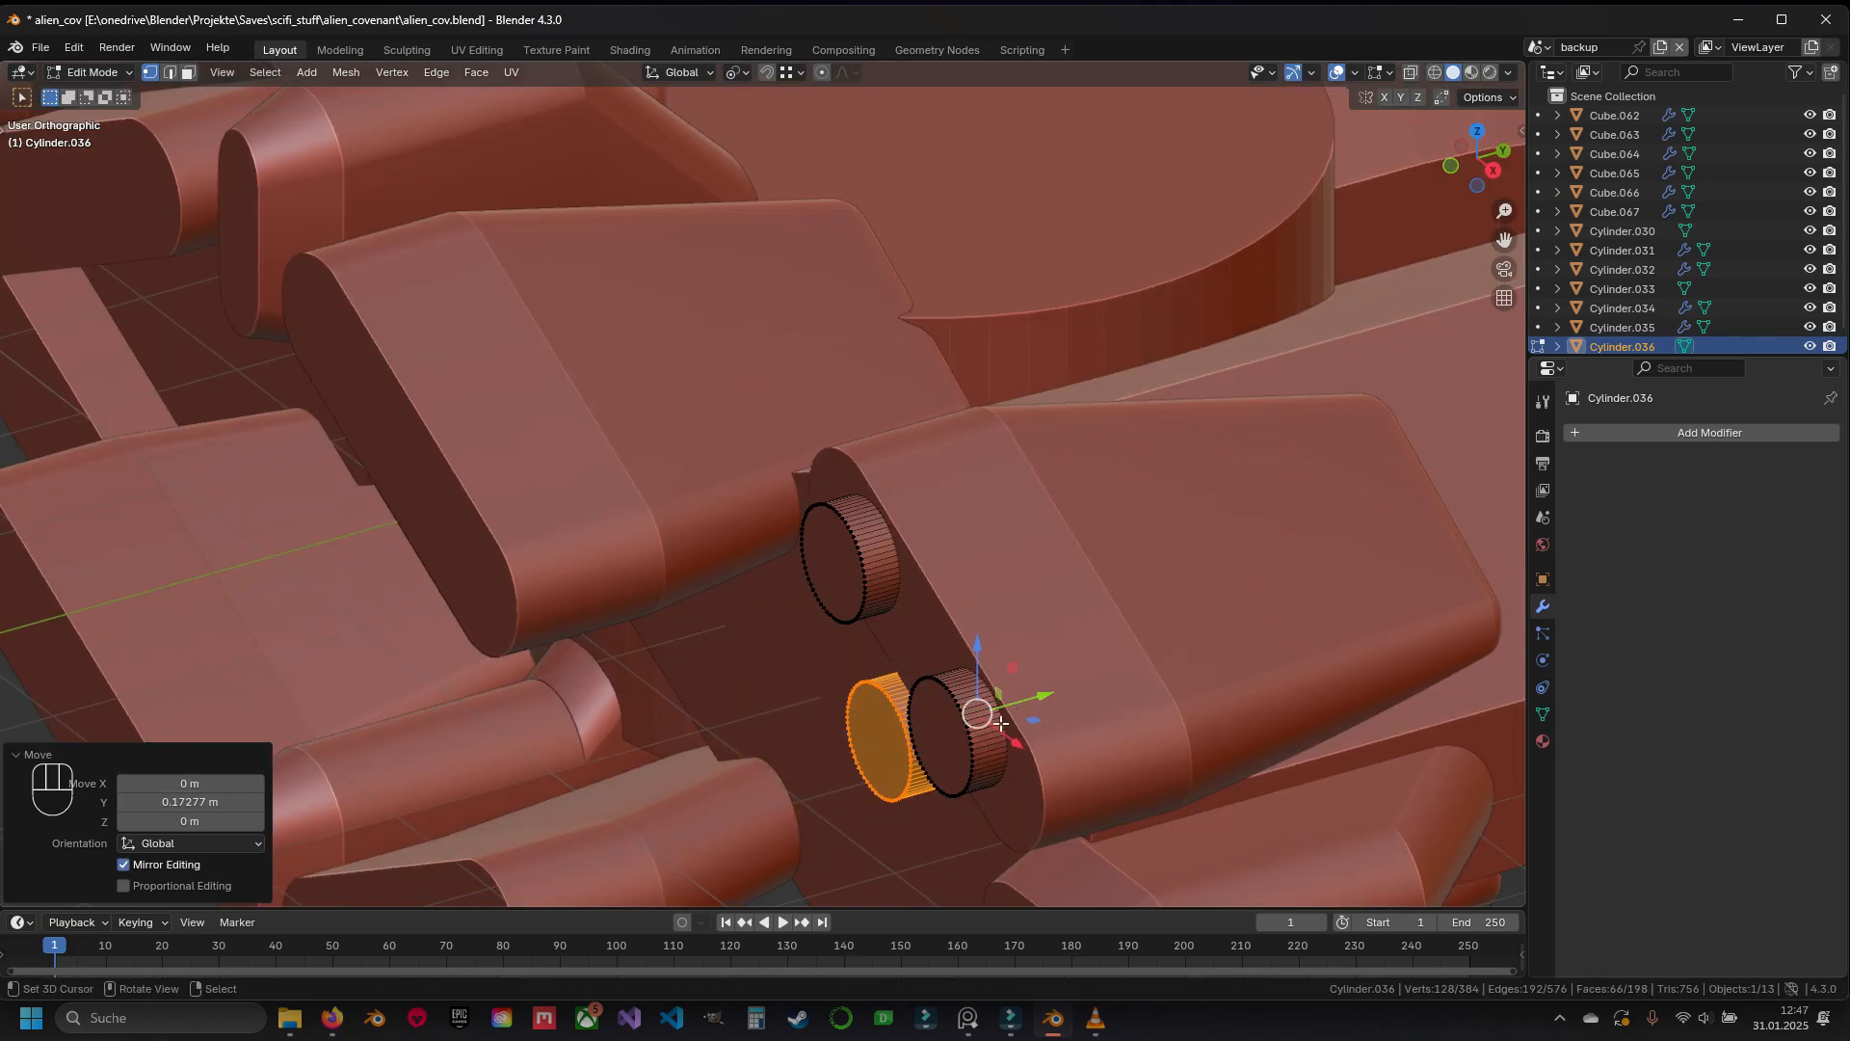
middle_click_drag(897, 736, 998, 582, "shift")
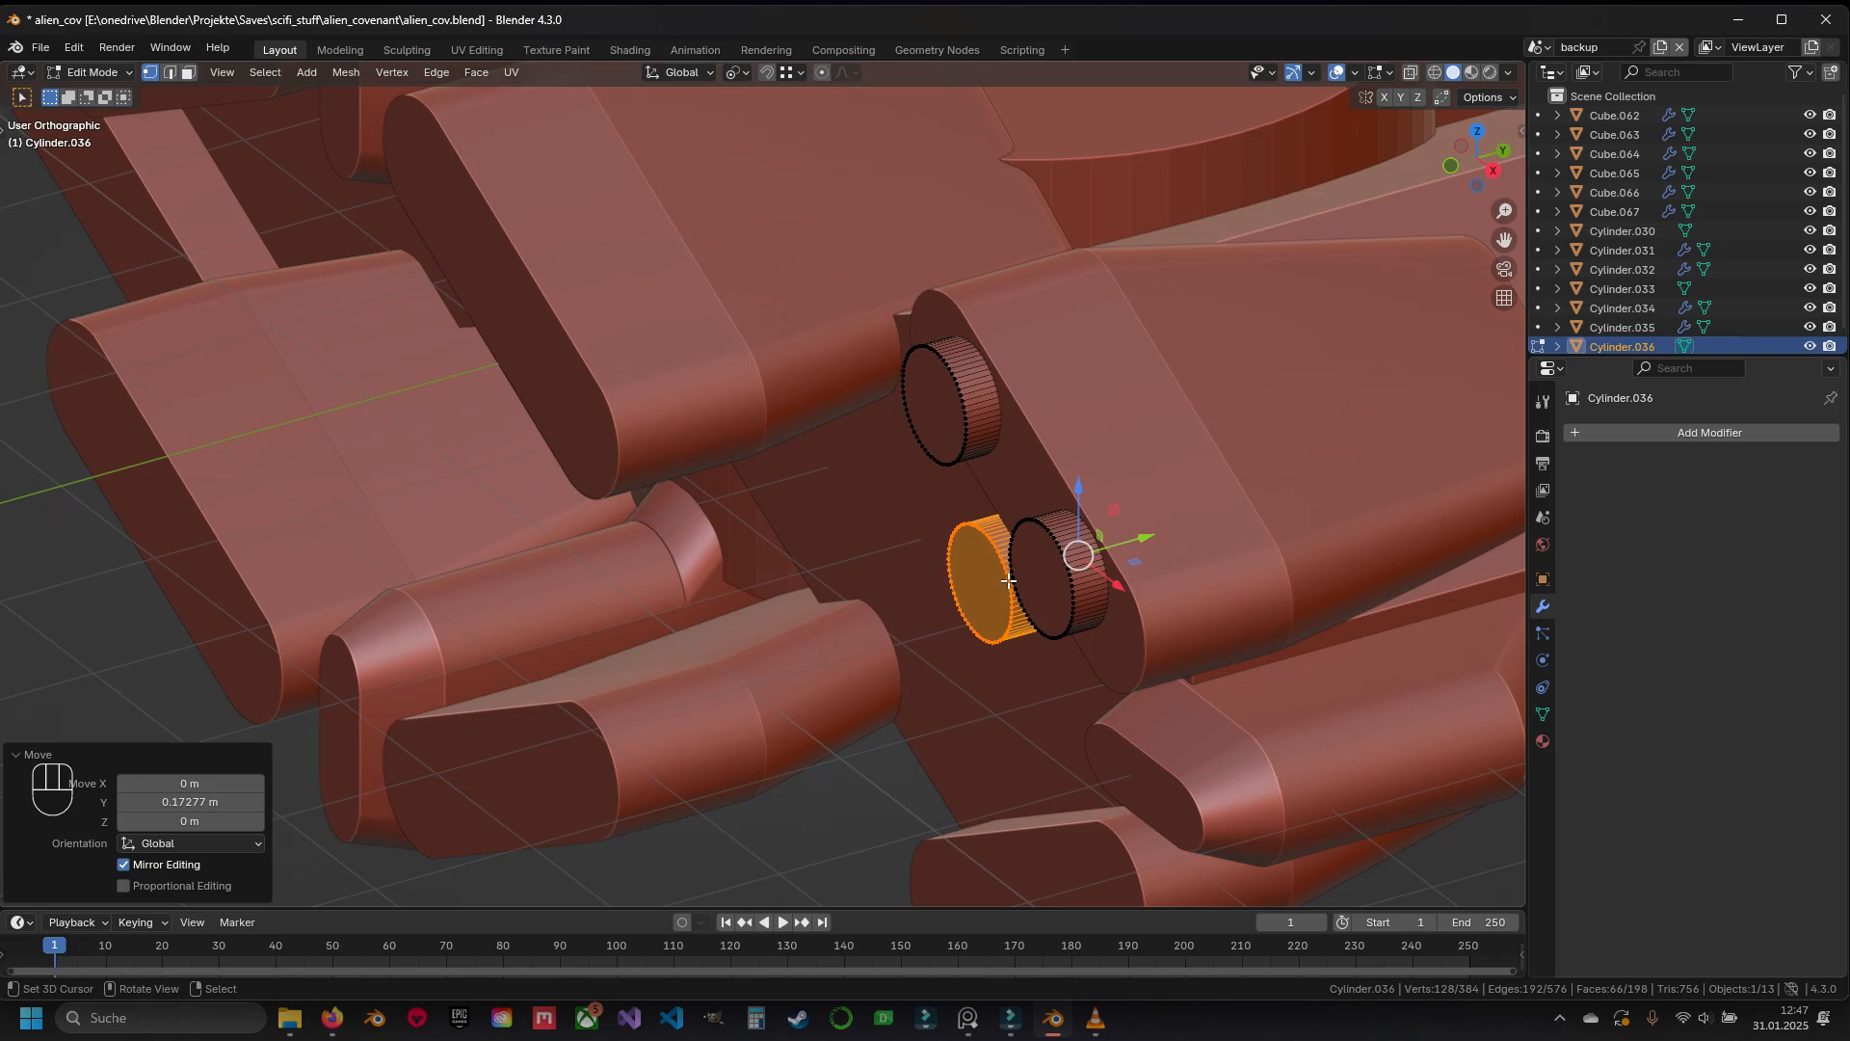
Duplicate the nozzle cylinder onto the outer end of the upper inner engine block, moving it so it protrudes from the rear face
key("KP_1")
key("shift+d")
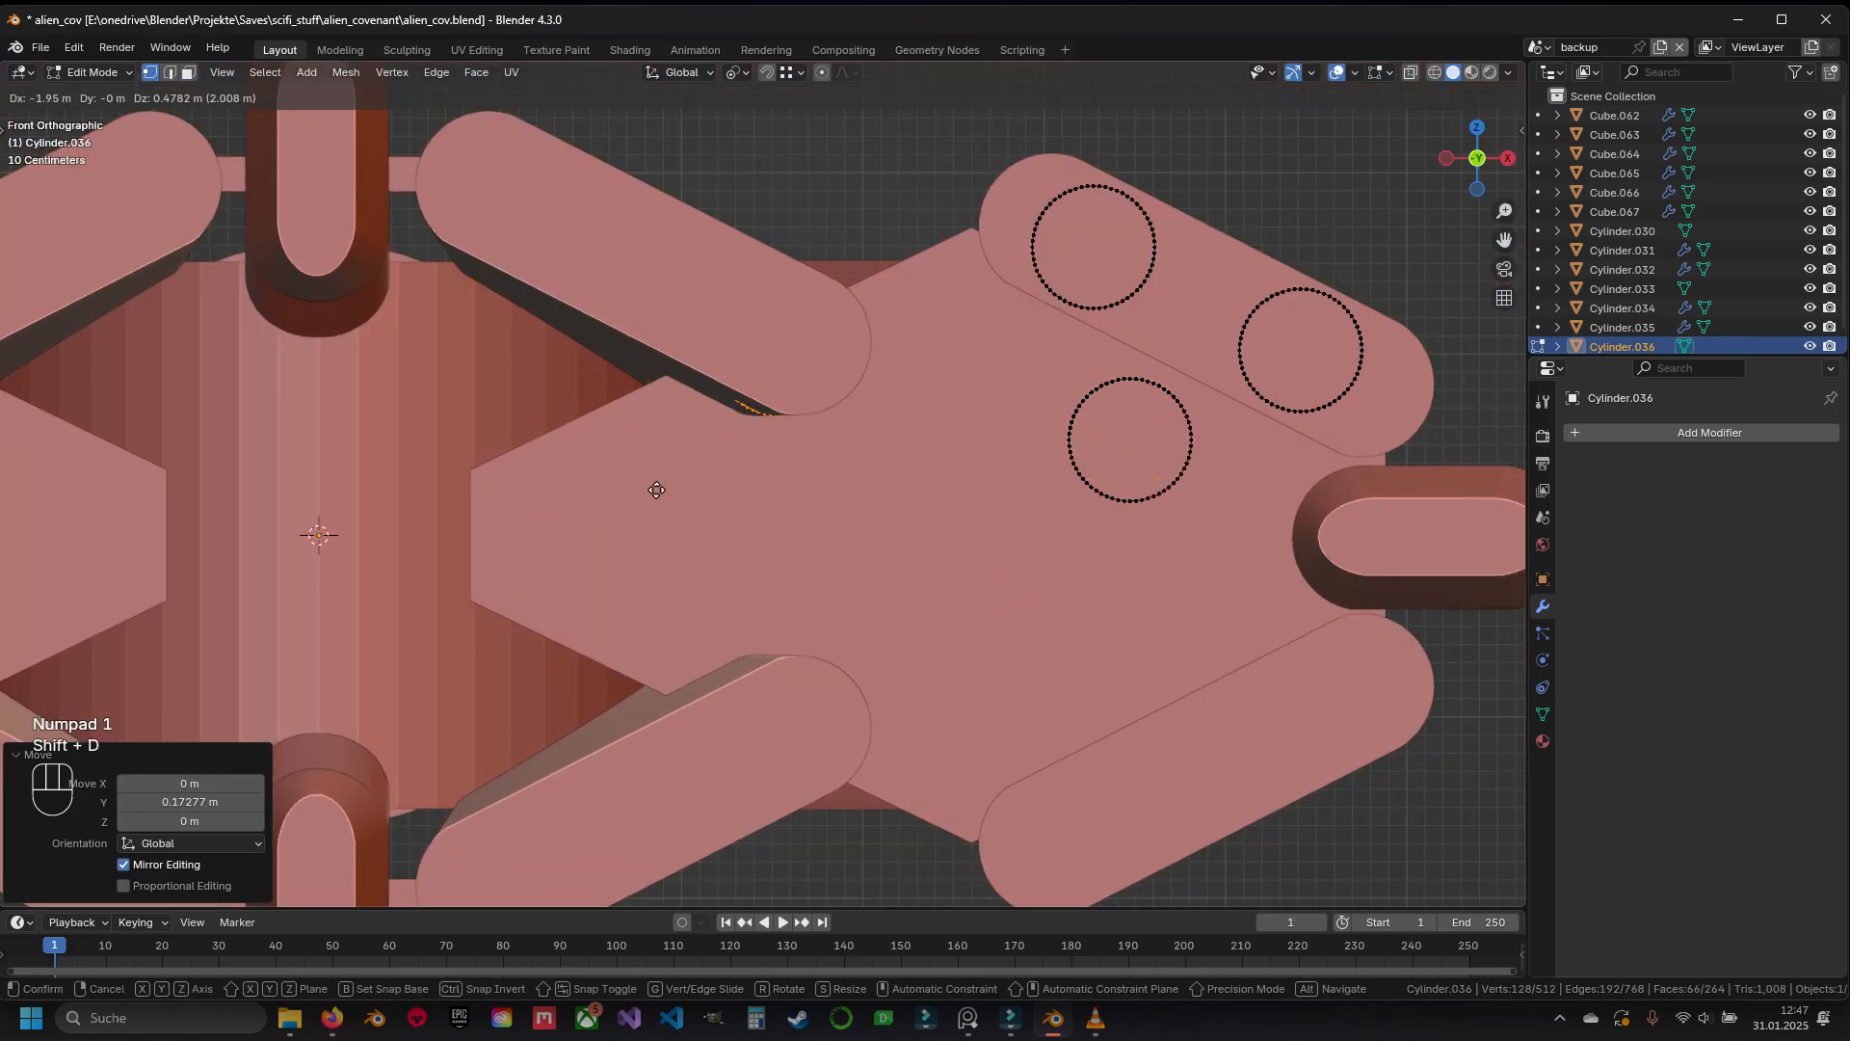
left_click(656, 480)
key("z")
key("z")
middle_click_drag(674, 472, 530, 539)
left_click_drag(989, 412, 713, 505)
key("KP_1")
key("z")
mouse_move(617, 403)
middle_mouse_down("shift")
mouse_move(883, 585)
mouse_move(723, 570)
middle_mouse_up("shift")
key("z")
key("g")
left_click(1140, 654)
Duplicate the nozzle onto the same block's inner end, about -1.35 m in X and 0.70 m in Z, and again over the central hull, about -0.48 m and -1.22 m
key("shift+d")
left_click(895, 527)
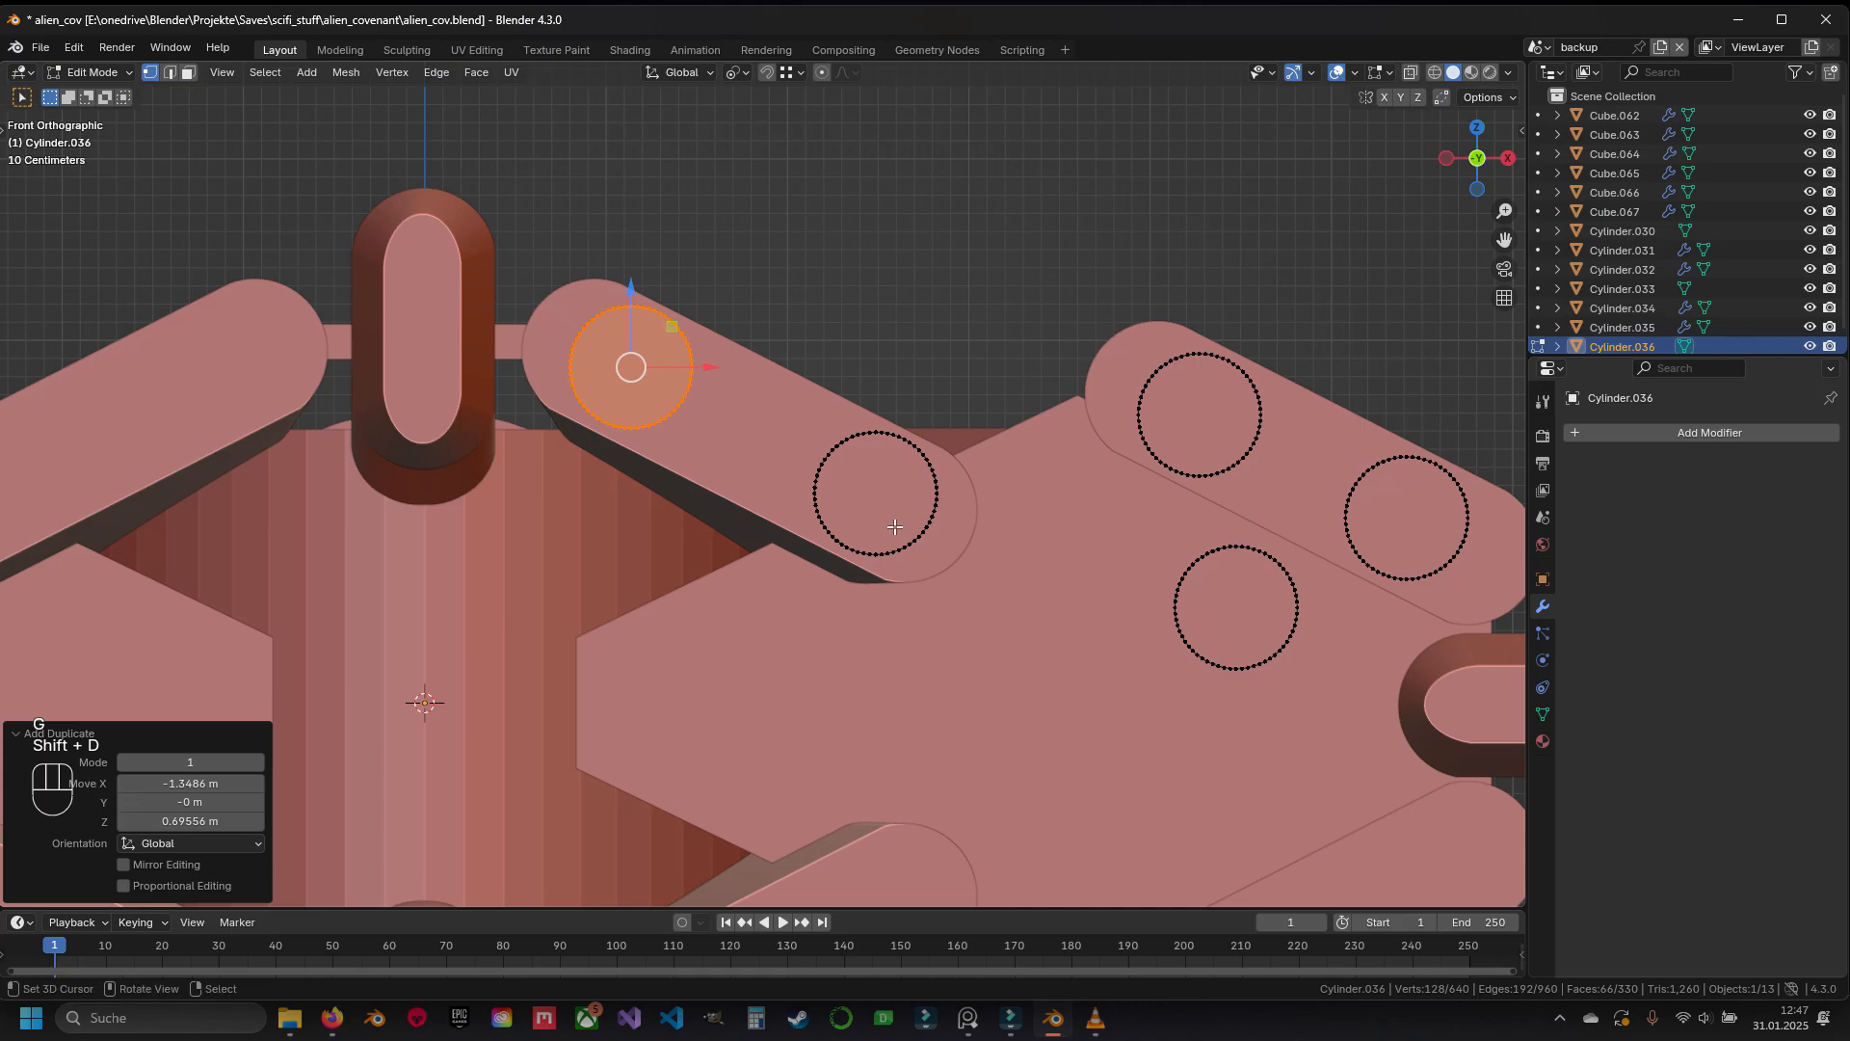
middle_click_drag(895, 528, 978, 437, "shift")
scroll(978, 437, "down", 2)
mouse_move(789, 529)
middle_mouse_down("shift")
mouse_move(835, 410)
mouse_move(762, 554)
middle_mouse_up("shift")
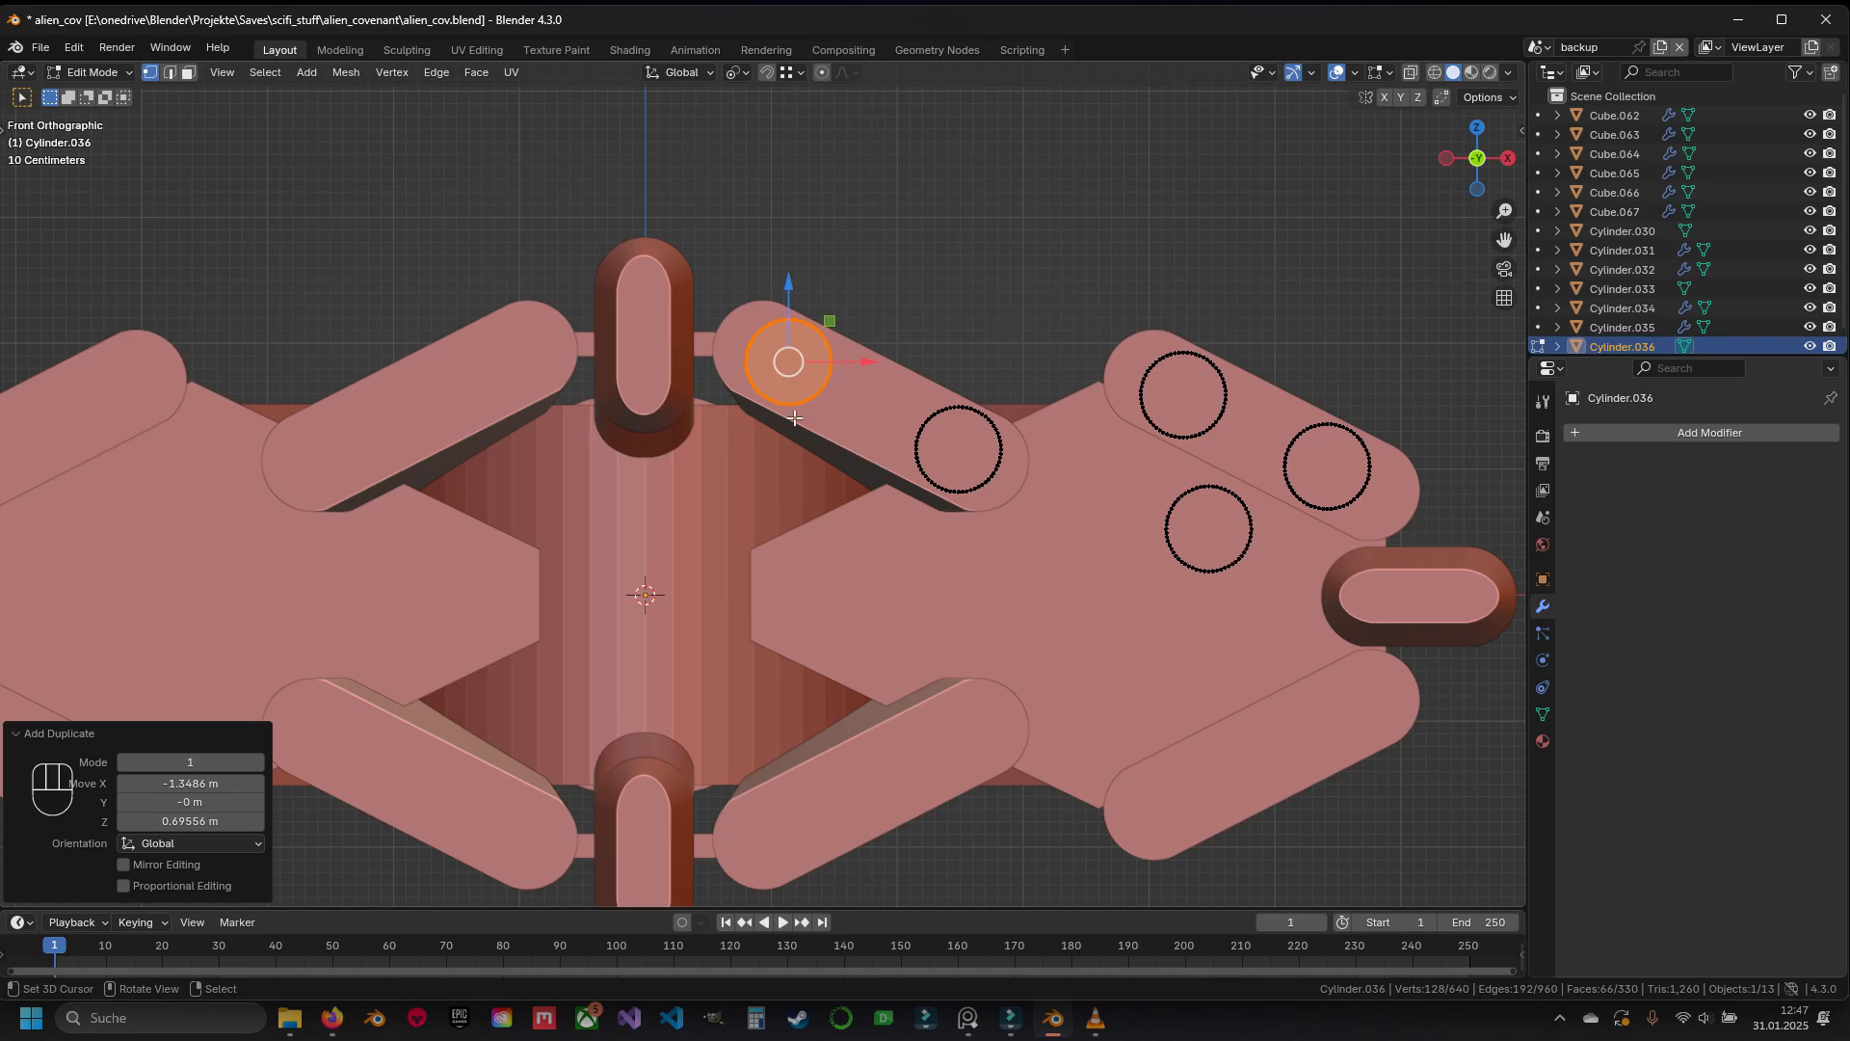
middle_click_drag(795, 418, 981, 387, "shift")
middle_click_drag(856, 377, 888, 323, "shift")
middle_click_drag(1115, 482, 1120, 403, "shift")
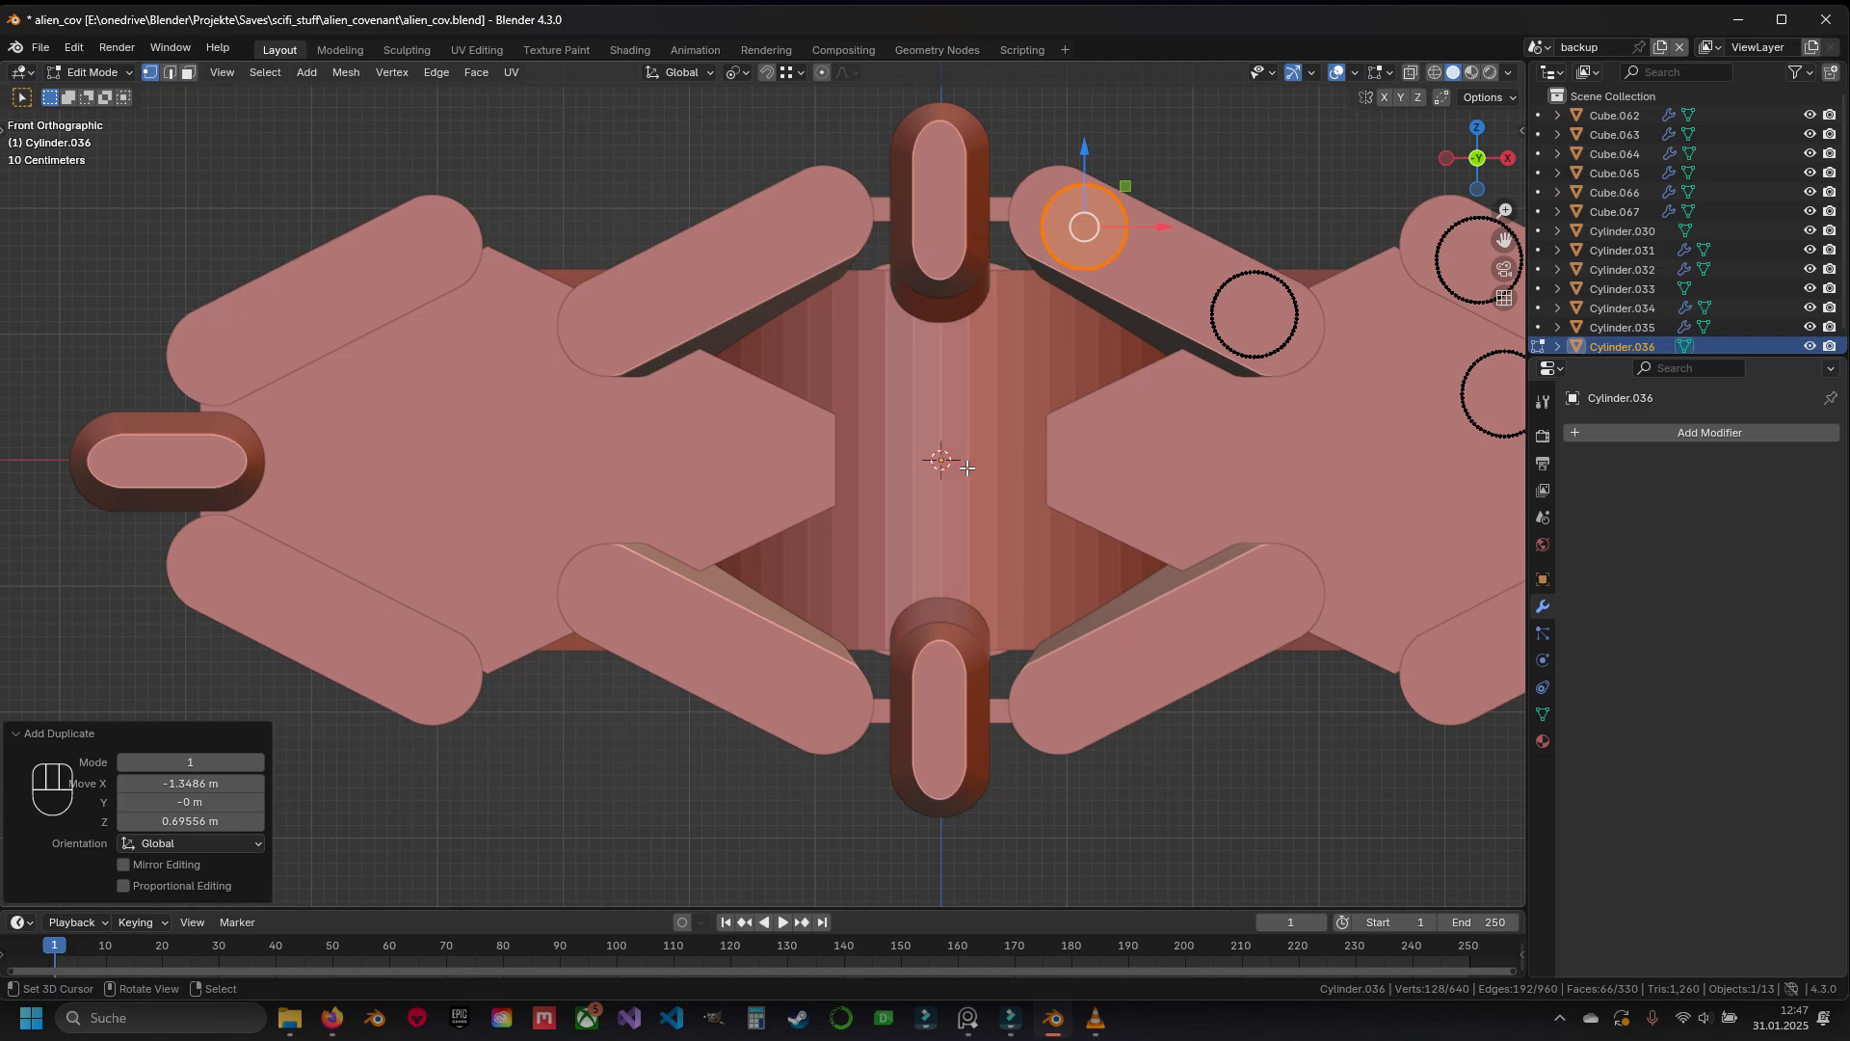
middle_click_drag(967, 467, 892, 472, "shift")
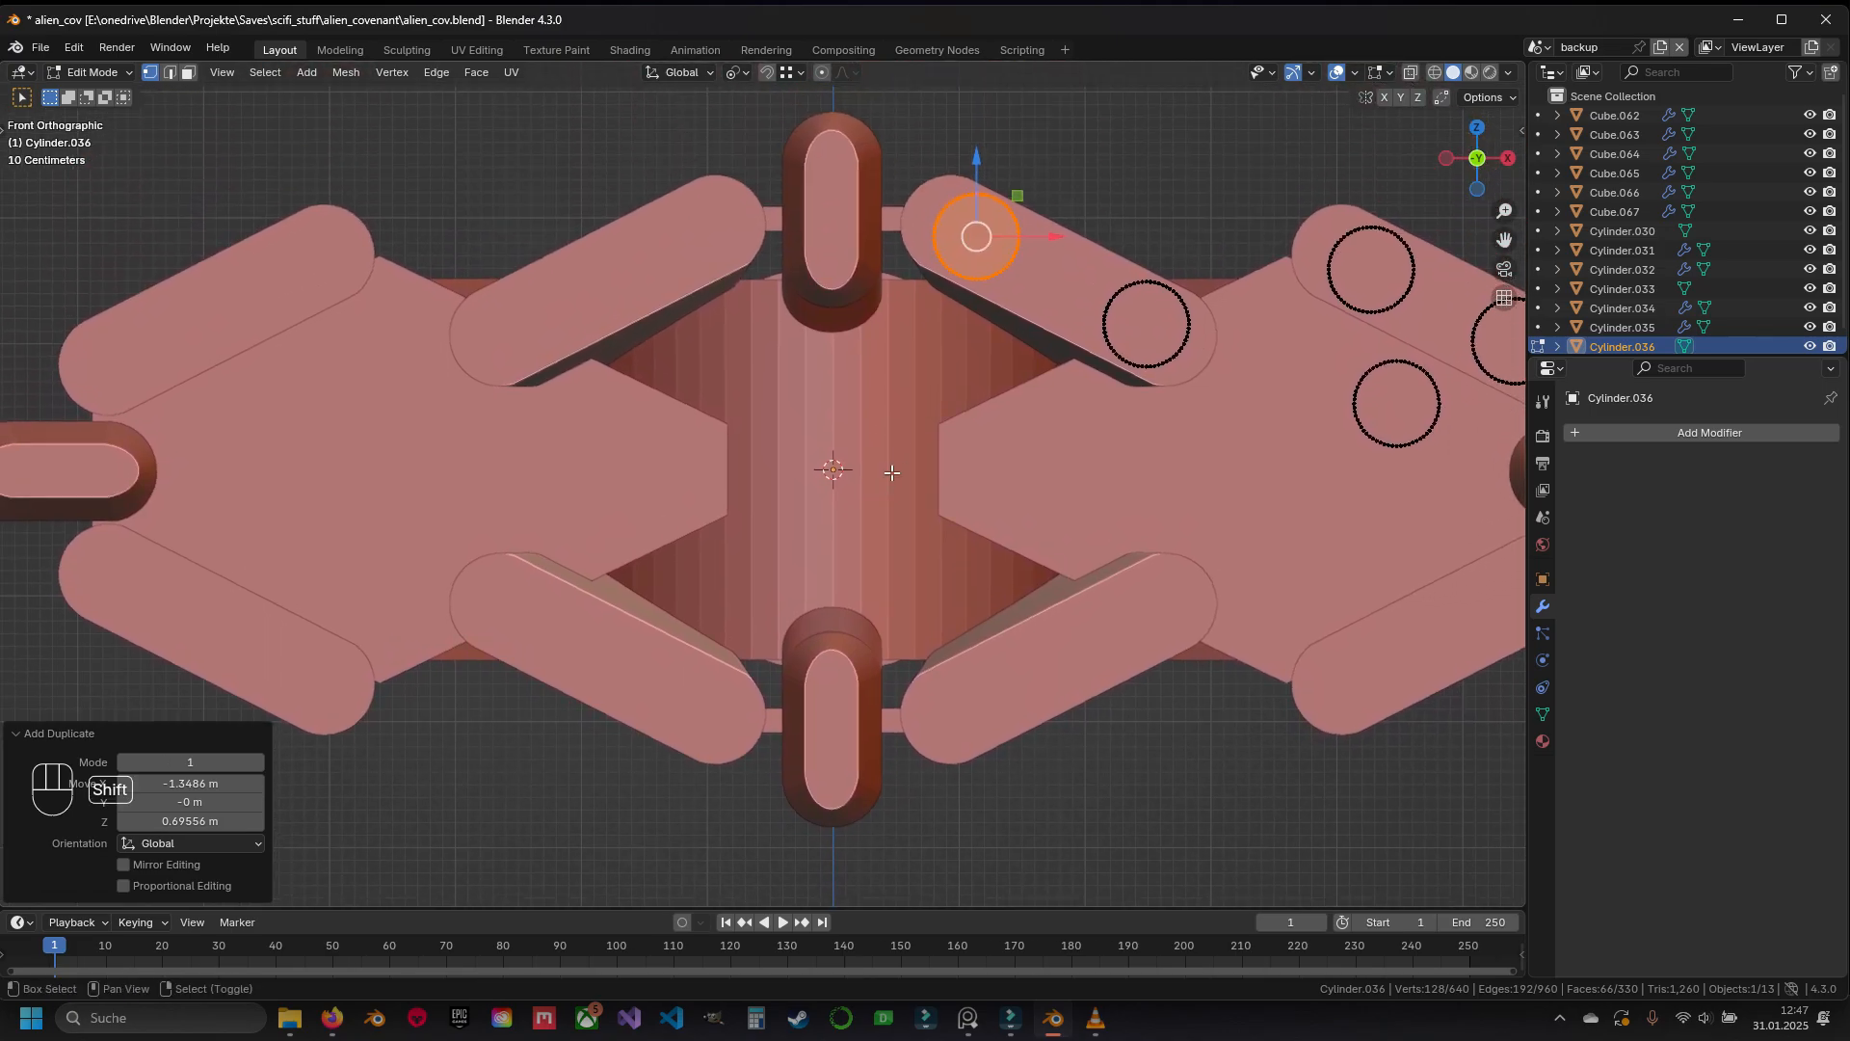
key("shift+d")
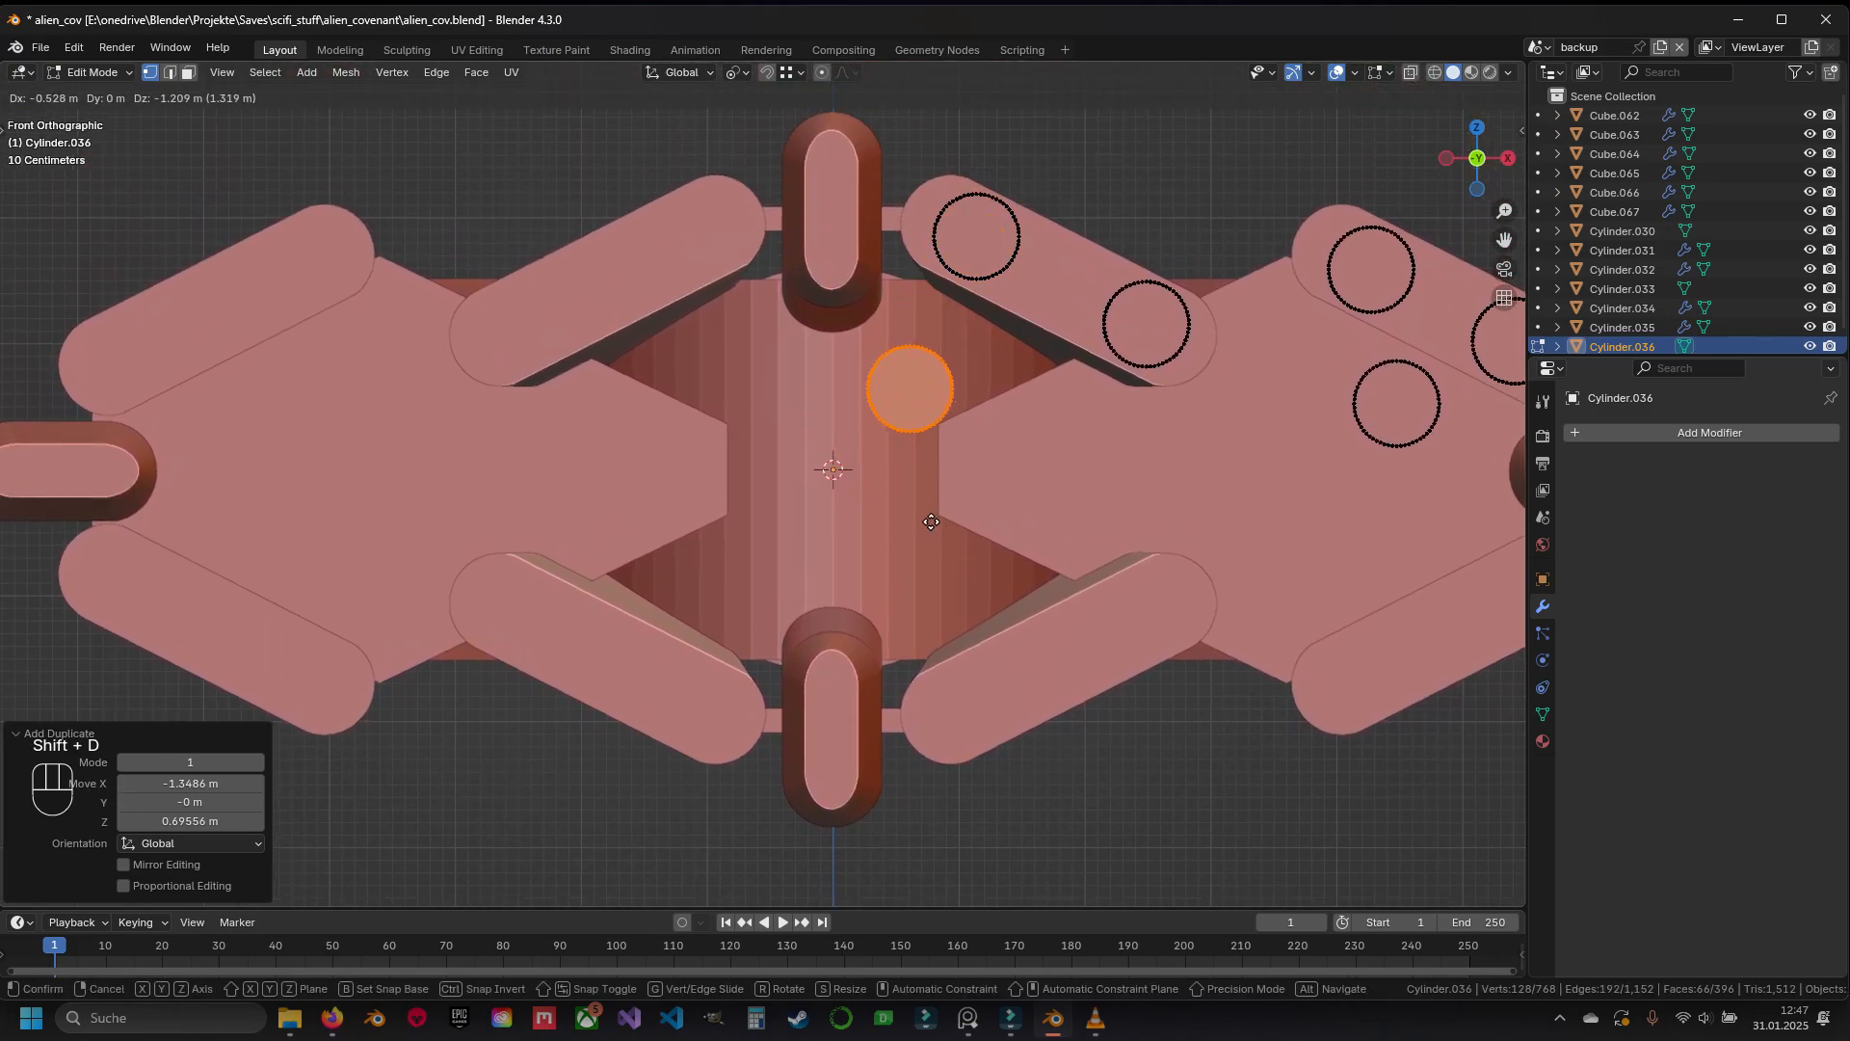
left_click(937, 524)
Duplicate the nozzle onto the inner end of the hull plate, scale it to 0.787 and move it about 0.14 m along Y
key("shift+d")
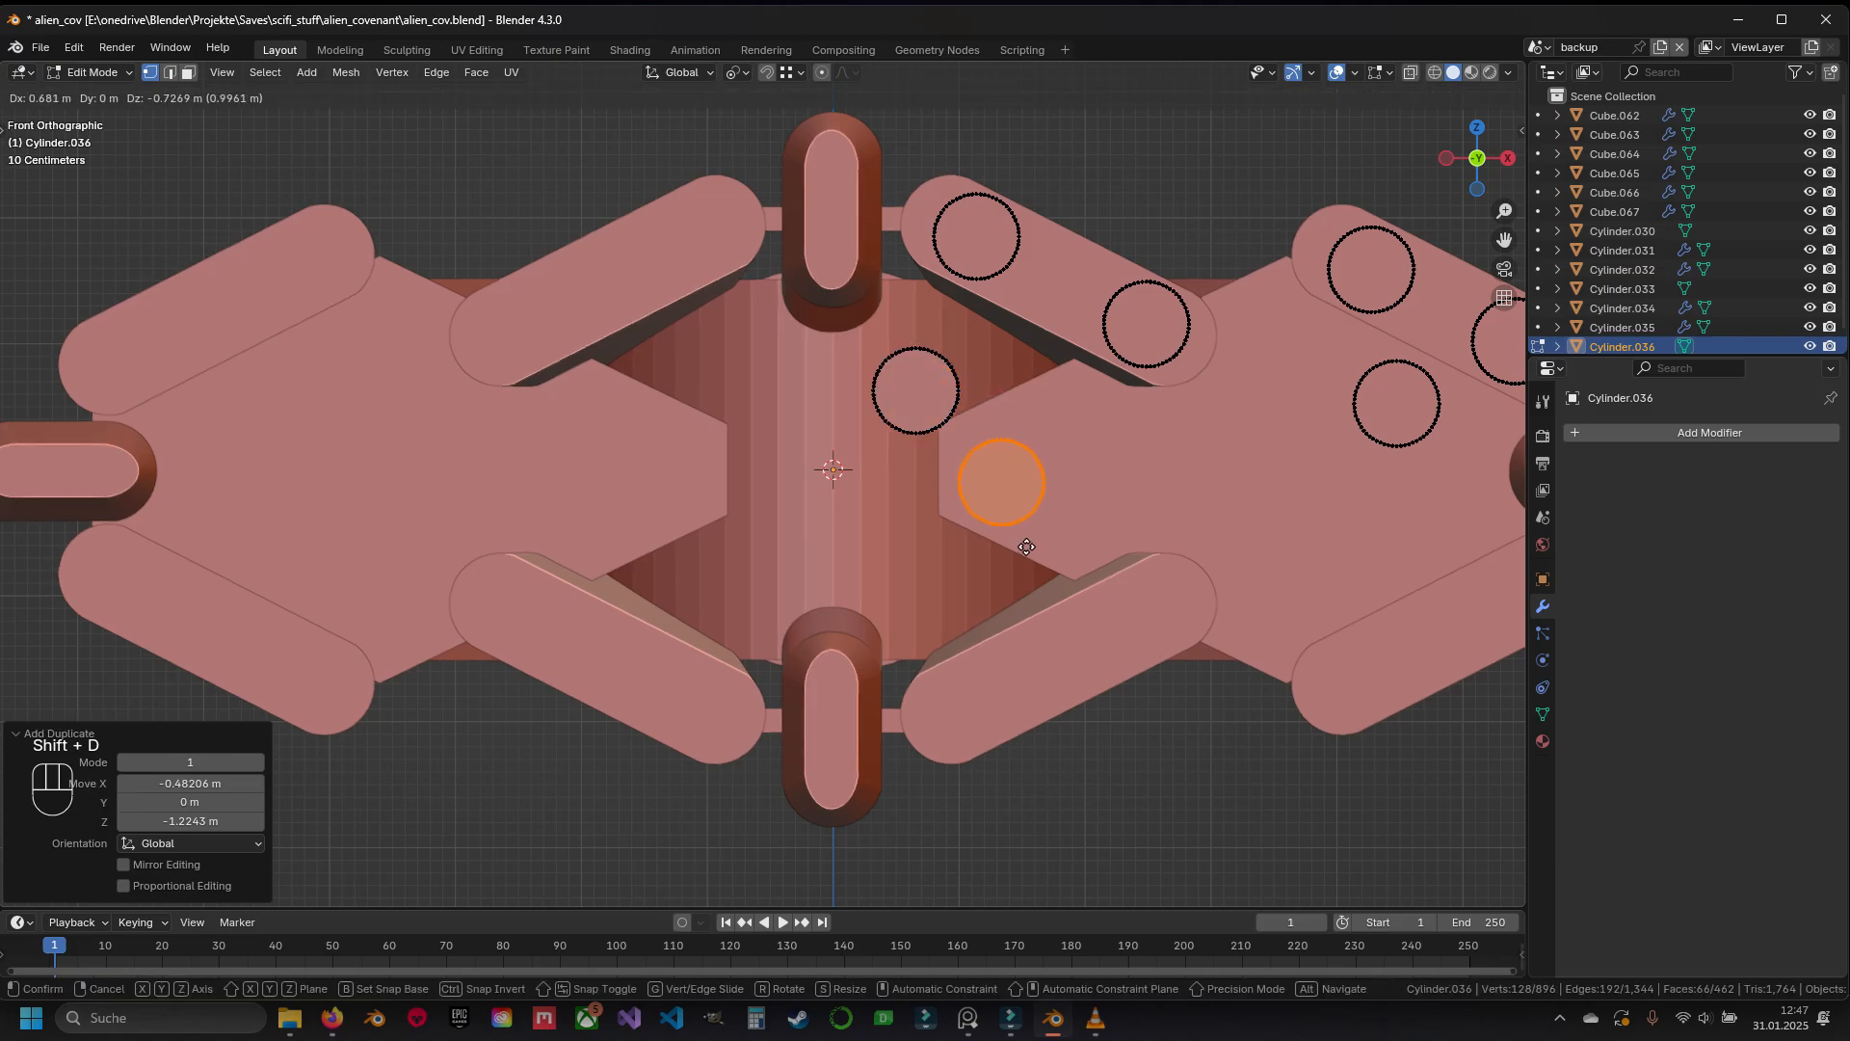
left_click(1017, 534)
key("s")
left_click(1169, 537)
middle_click_drag(1169, 537, 771, 554)
scroll(785, 579, "up", 2)
key("g")
key("y")
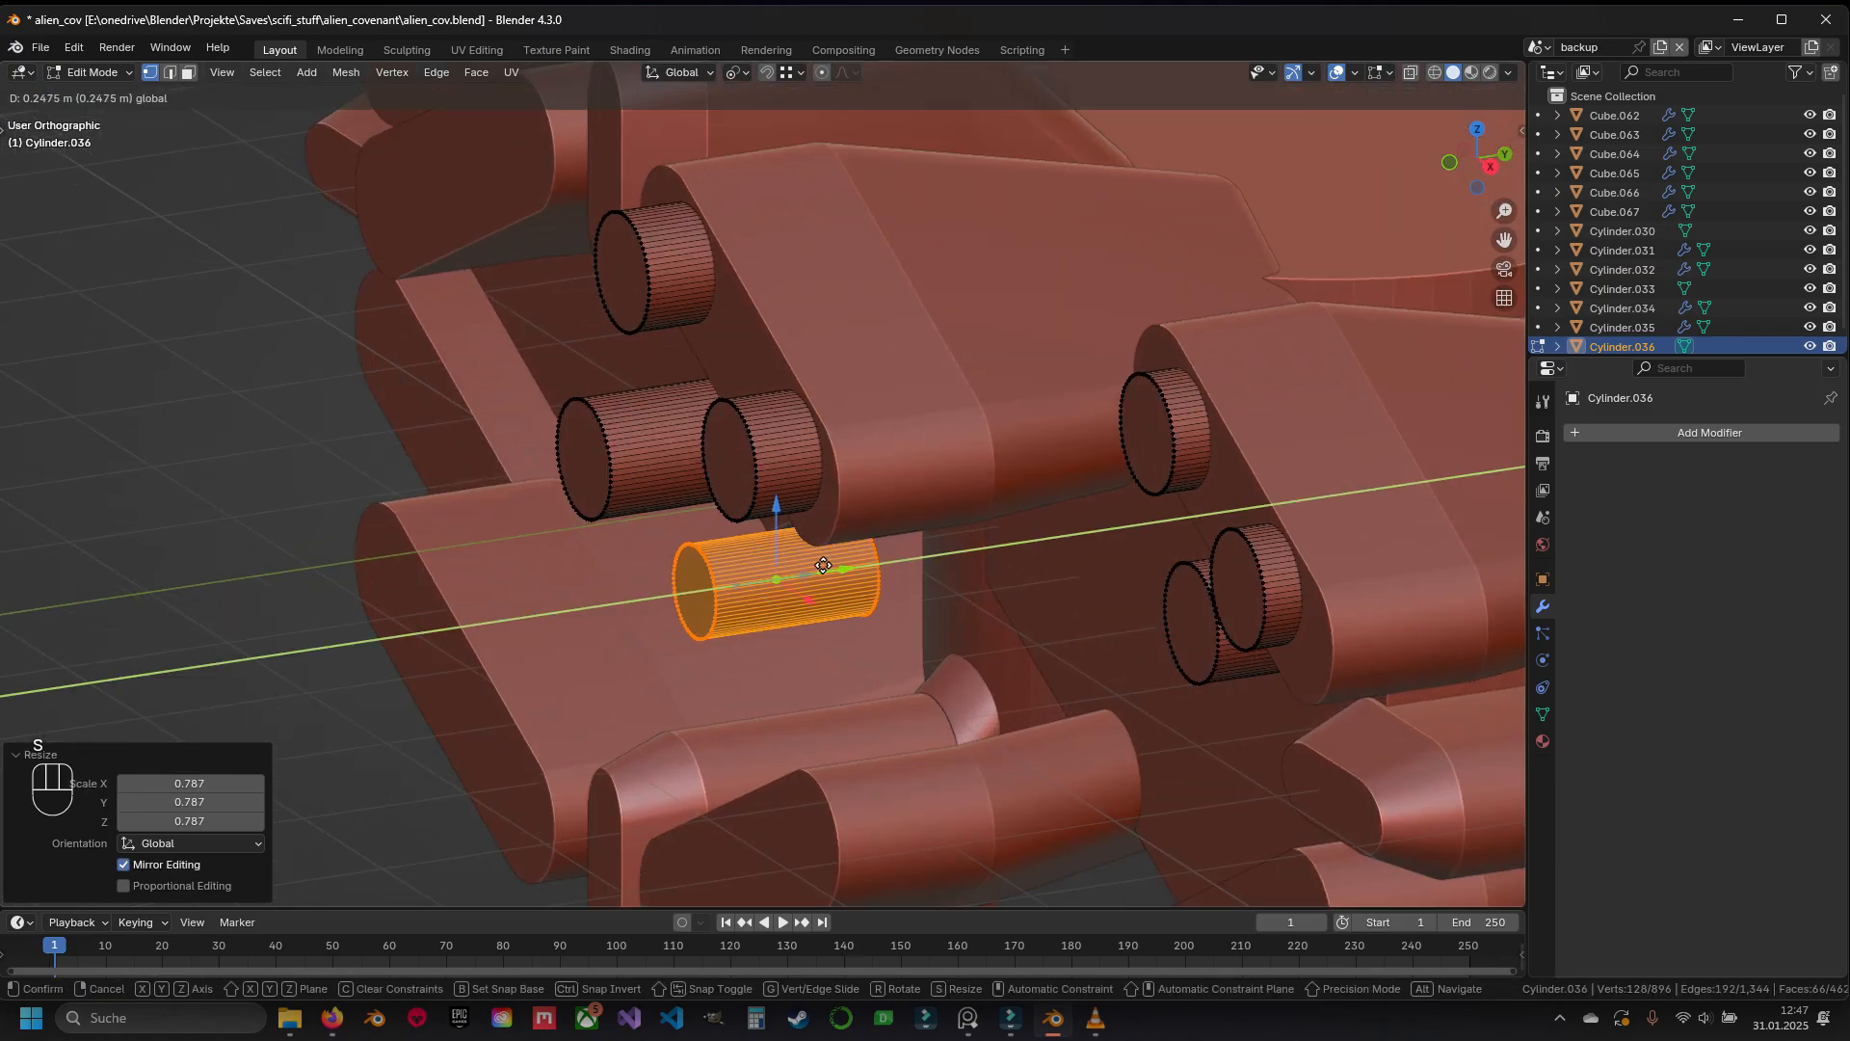
left_click(808, 570)
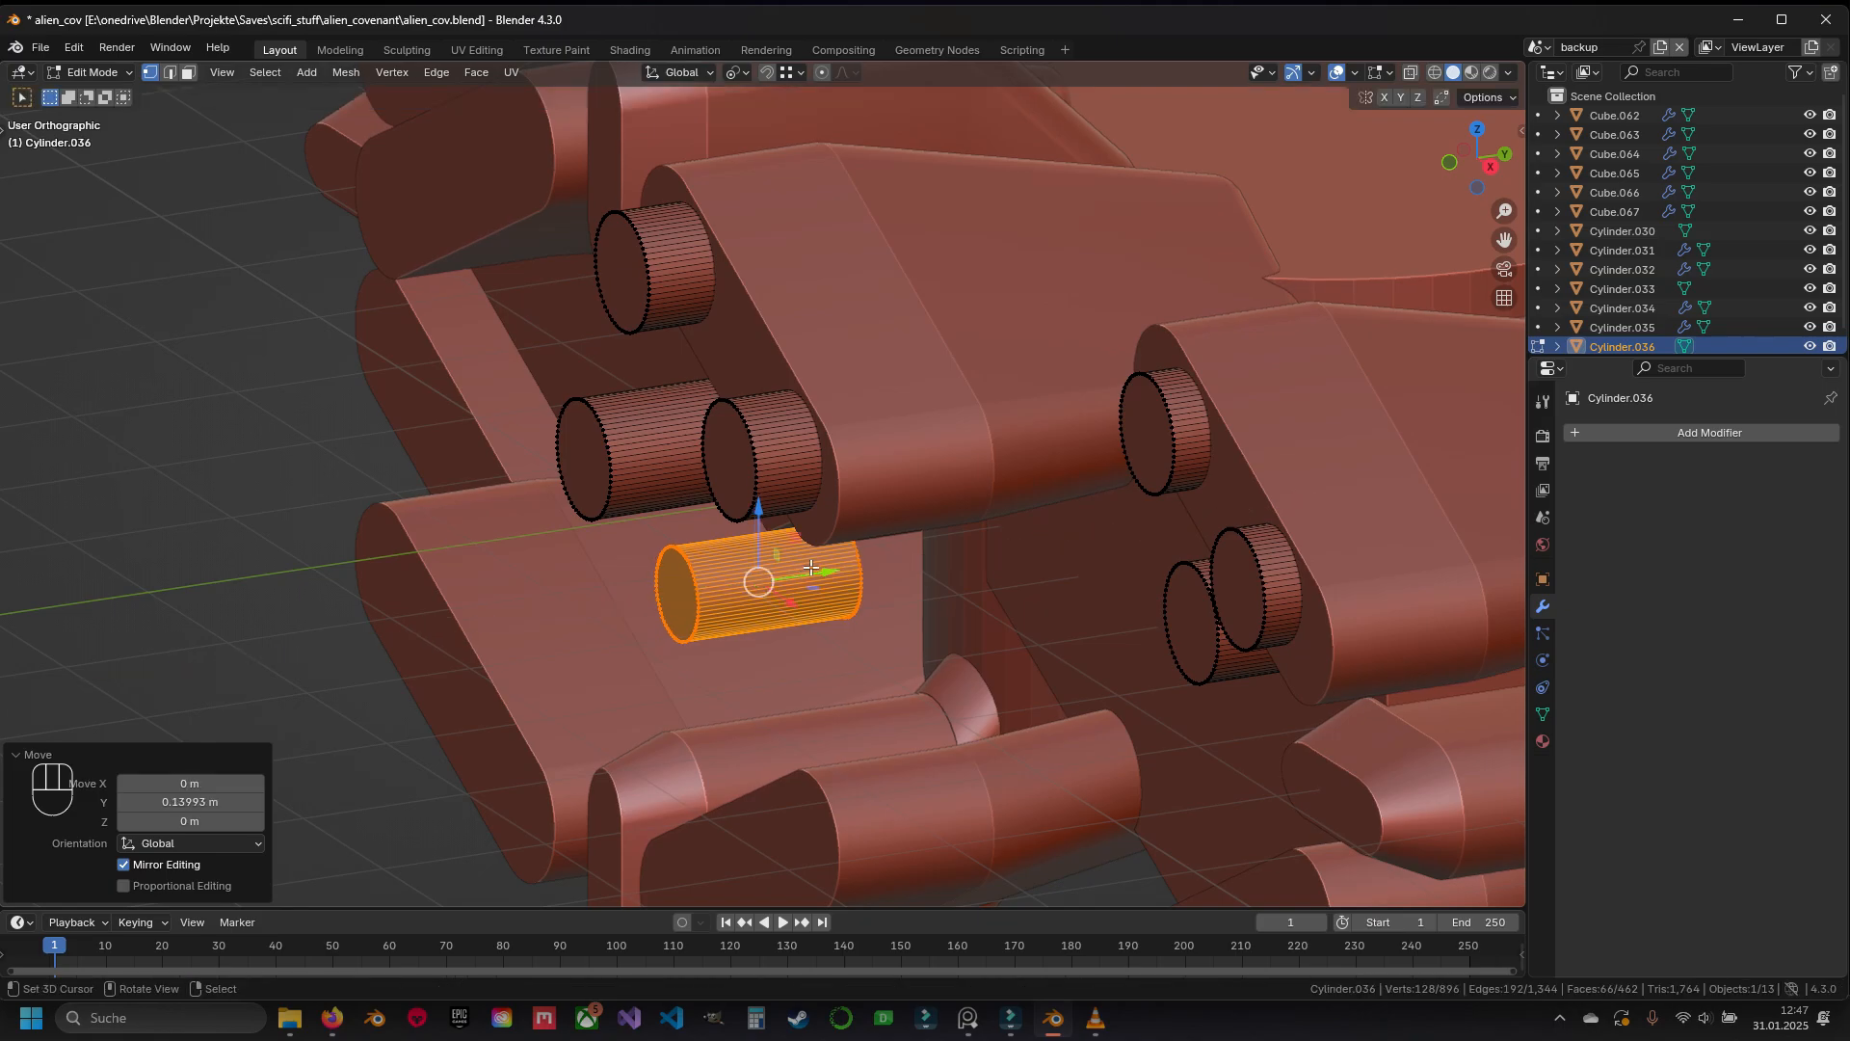
Duplicate the central hull nozzle onto the hull's centre axis, offset about -0.66 m in X and -0.62 m in Z
key("KP_1")
middle_click_drag(1035, 375, 848, 391, "shift")
left_click(680, 273)
key("ctrl+l")
key("shift+d")
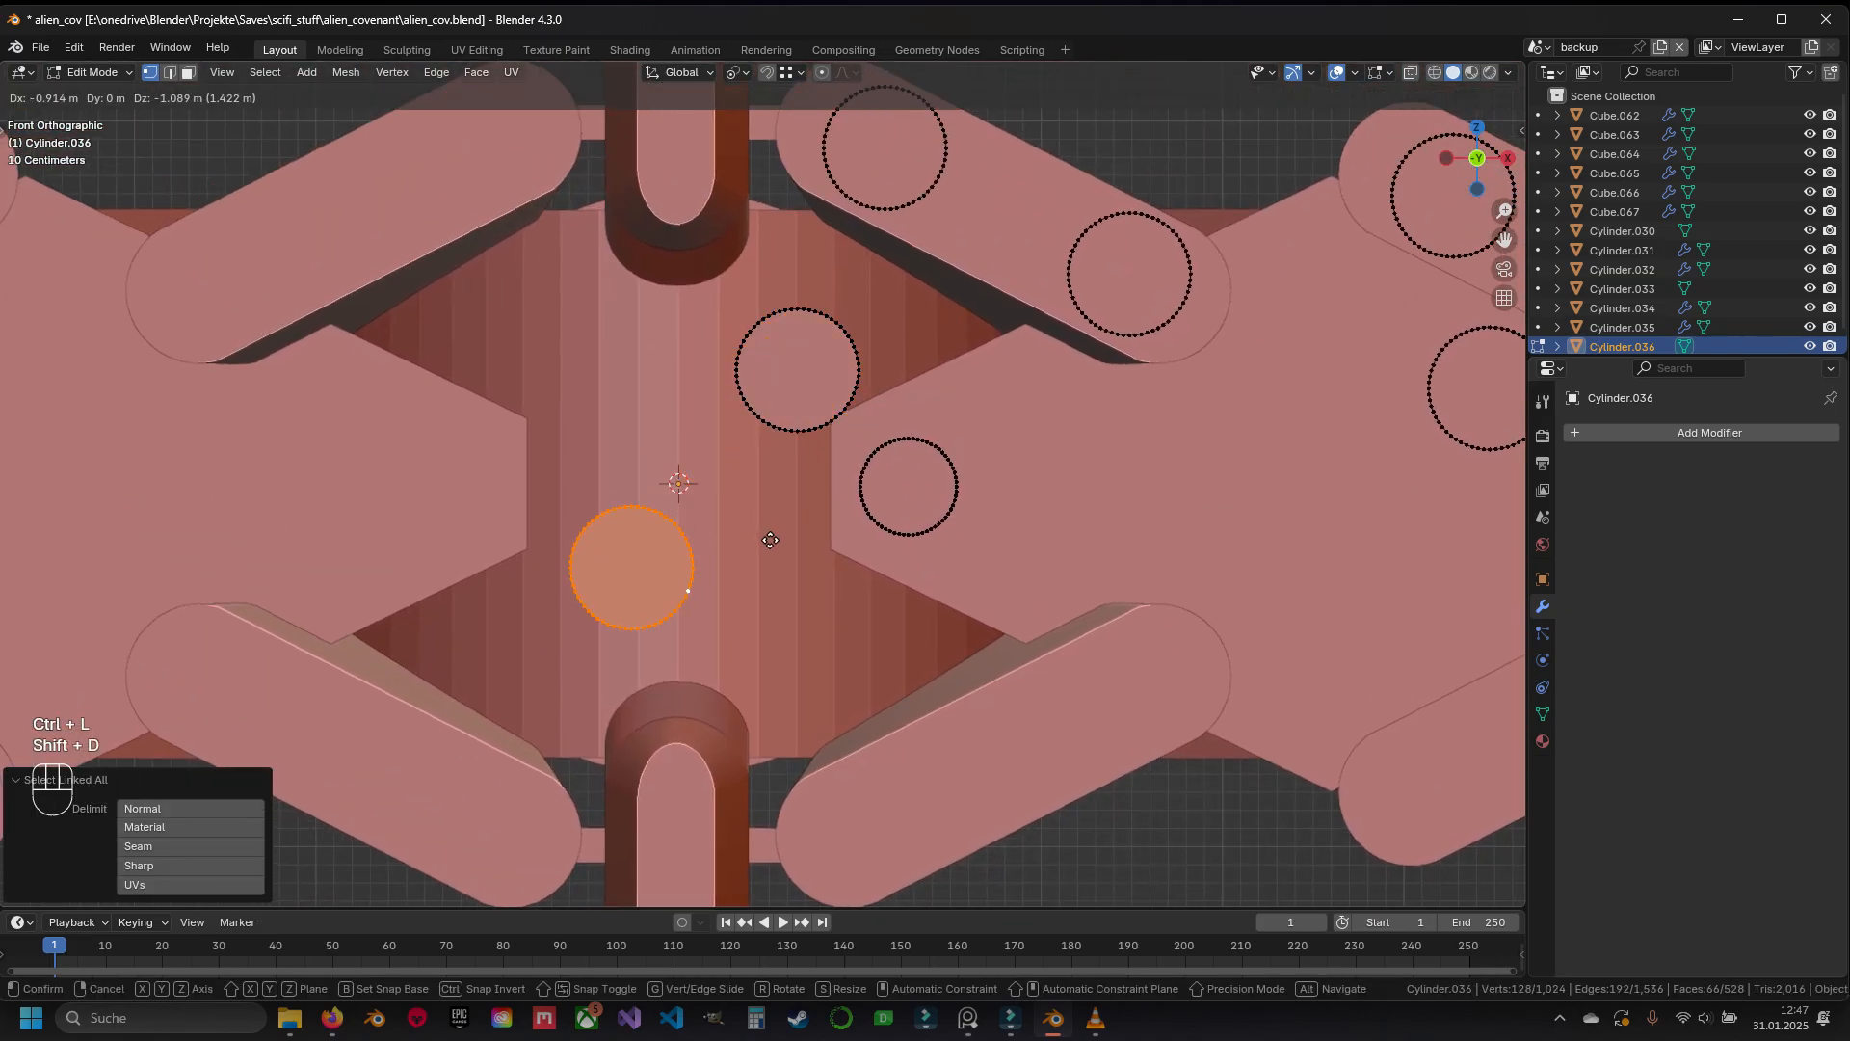
left_click(817, 450)
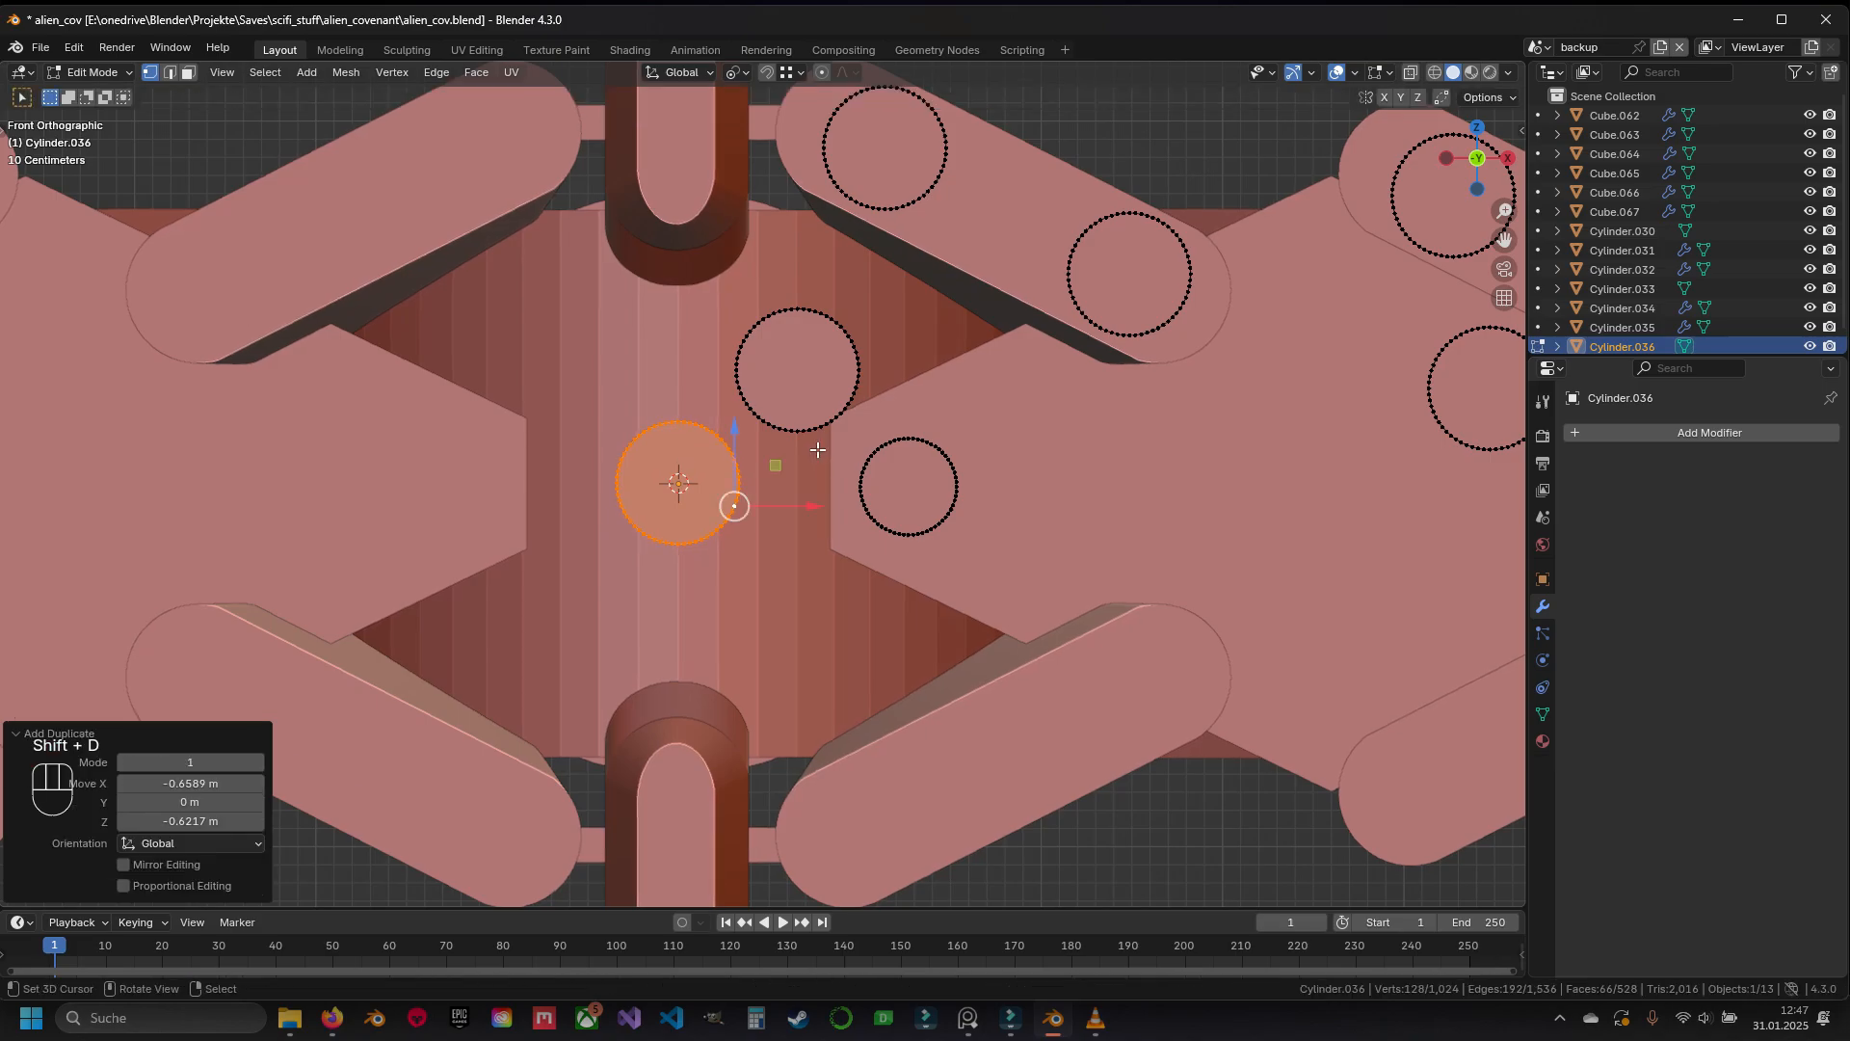
Separate the centred cylinder into its own object and scale it up to slightly more than twice its size
key("p")
left_click(817, 450)
key("Tab")
left_click(671, 449)
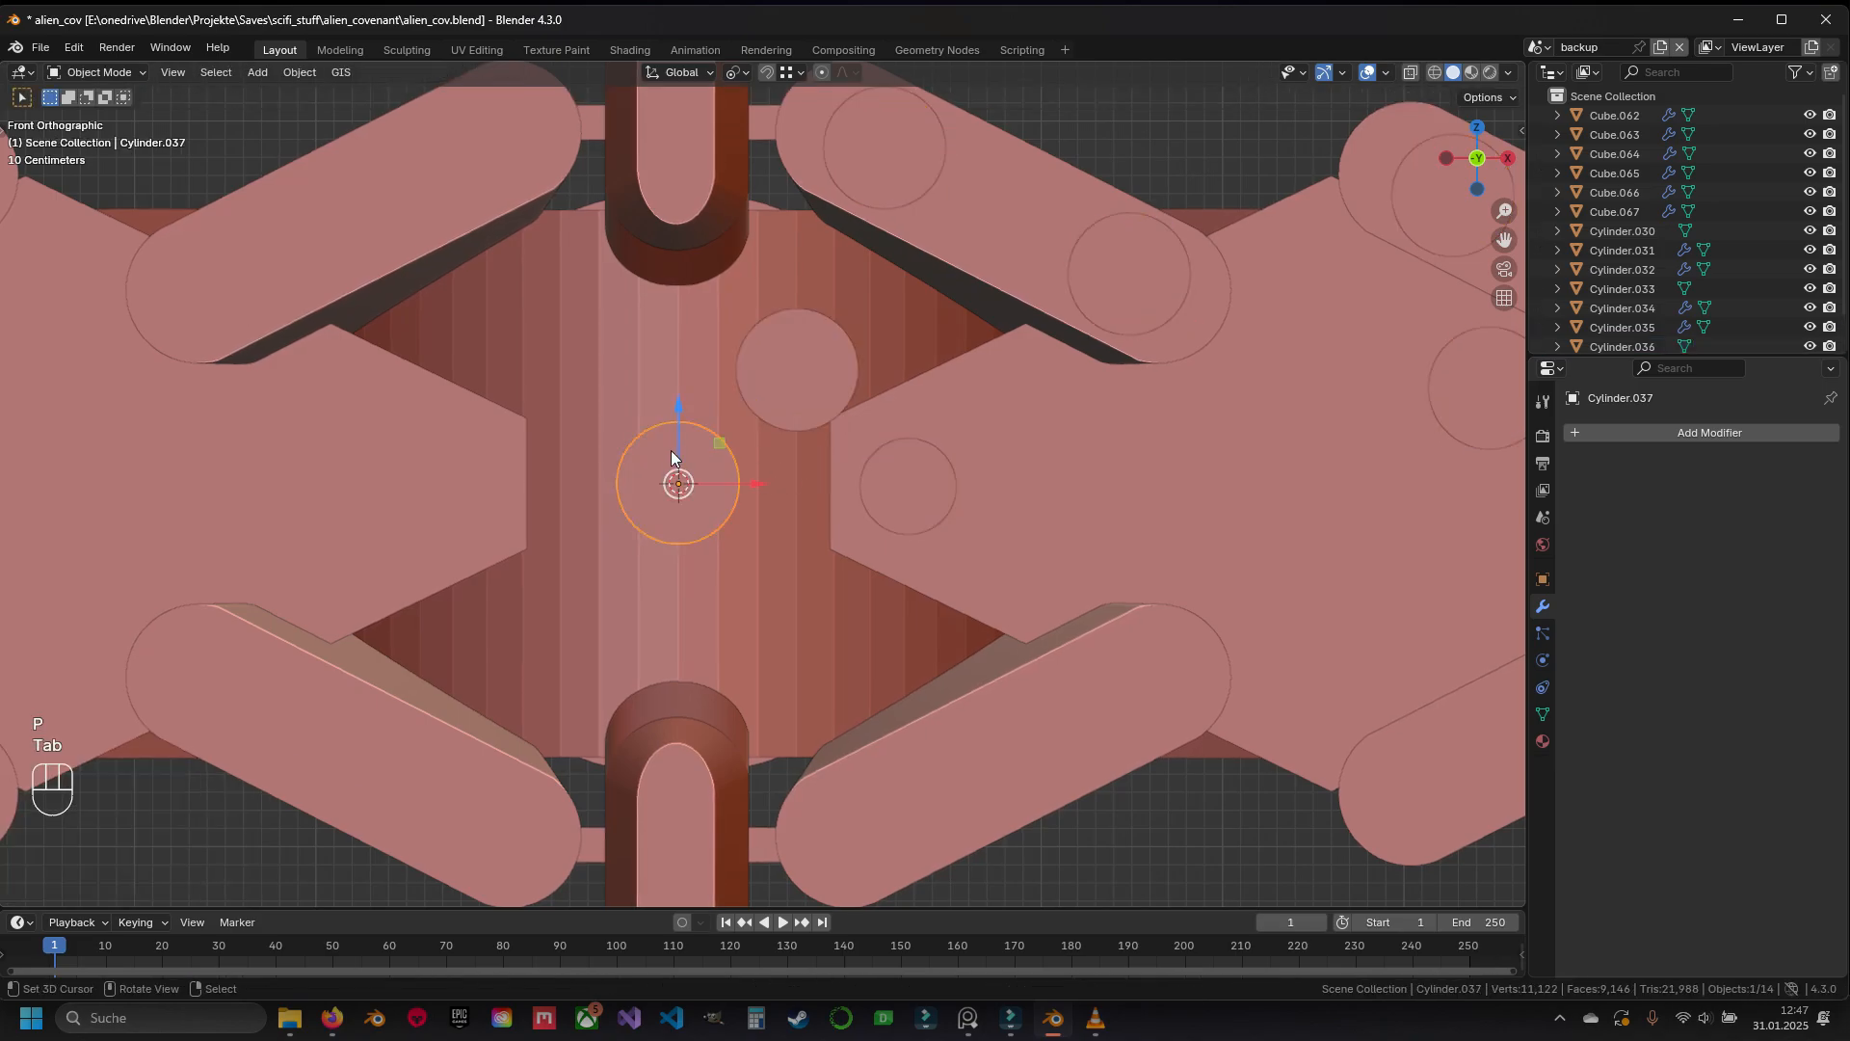
key("Tab")
key("a")
key("s")
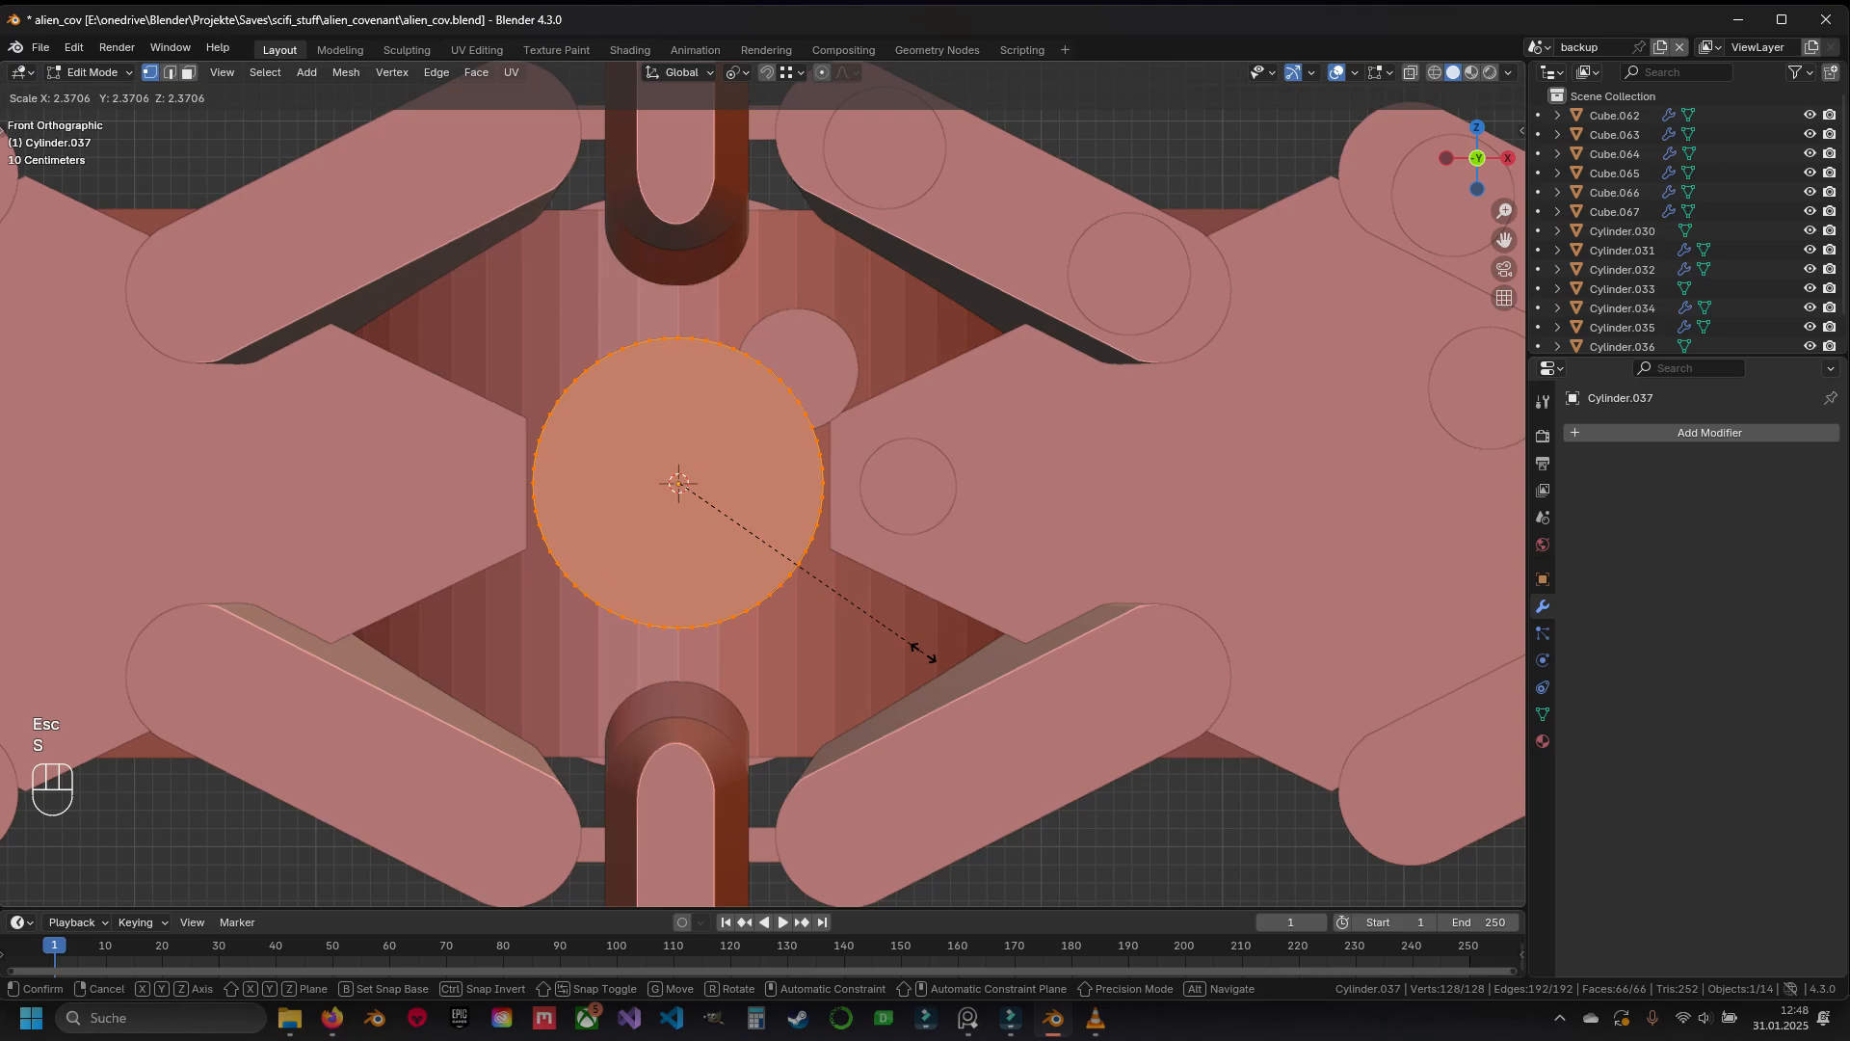
left_click(901, 641)
key("Tab")
Save the file and add a Mirror modifier on the X and Z axes to the nozzle cylinders object
left_click(819, 361)
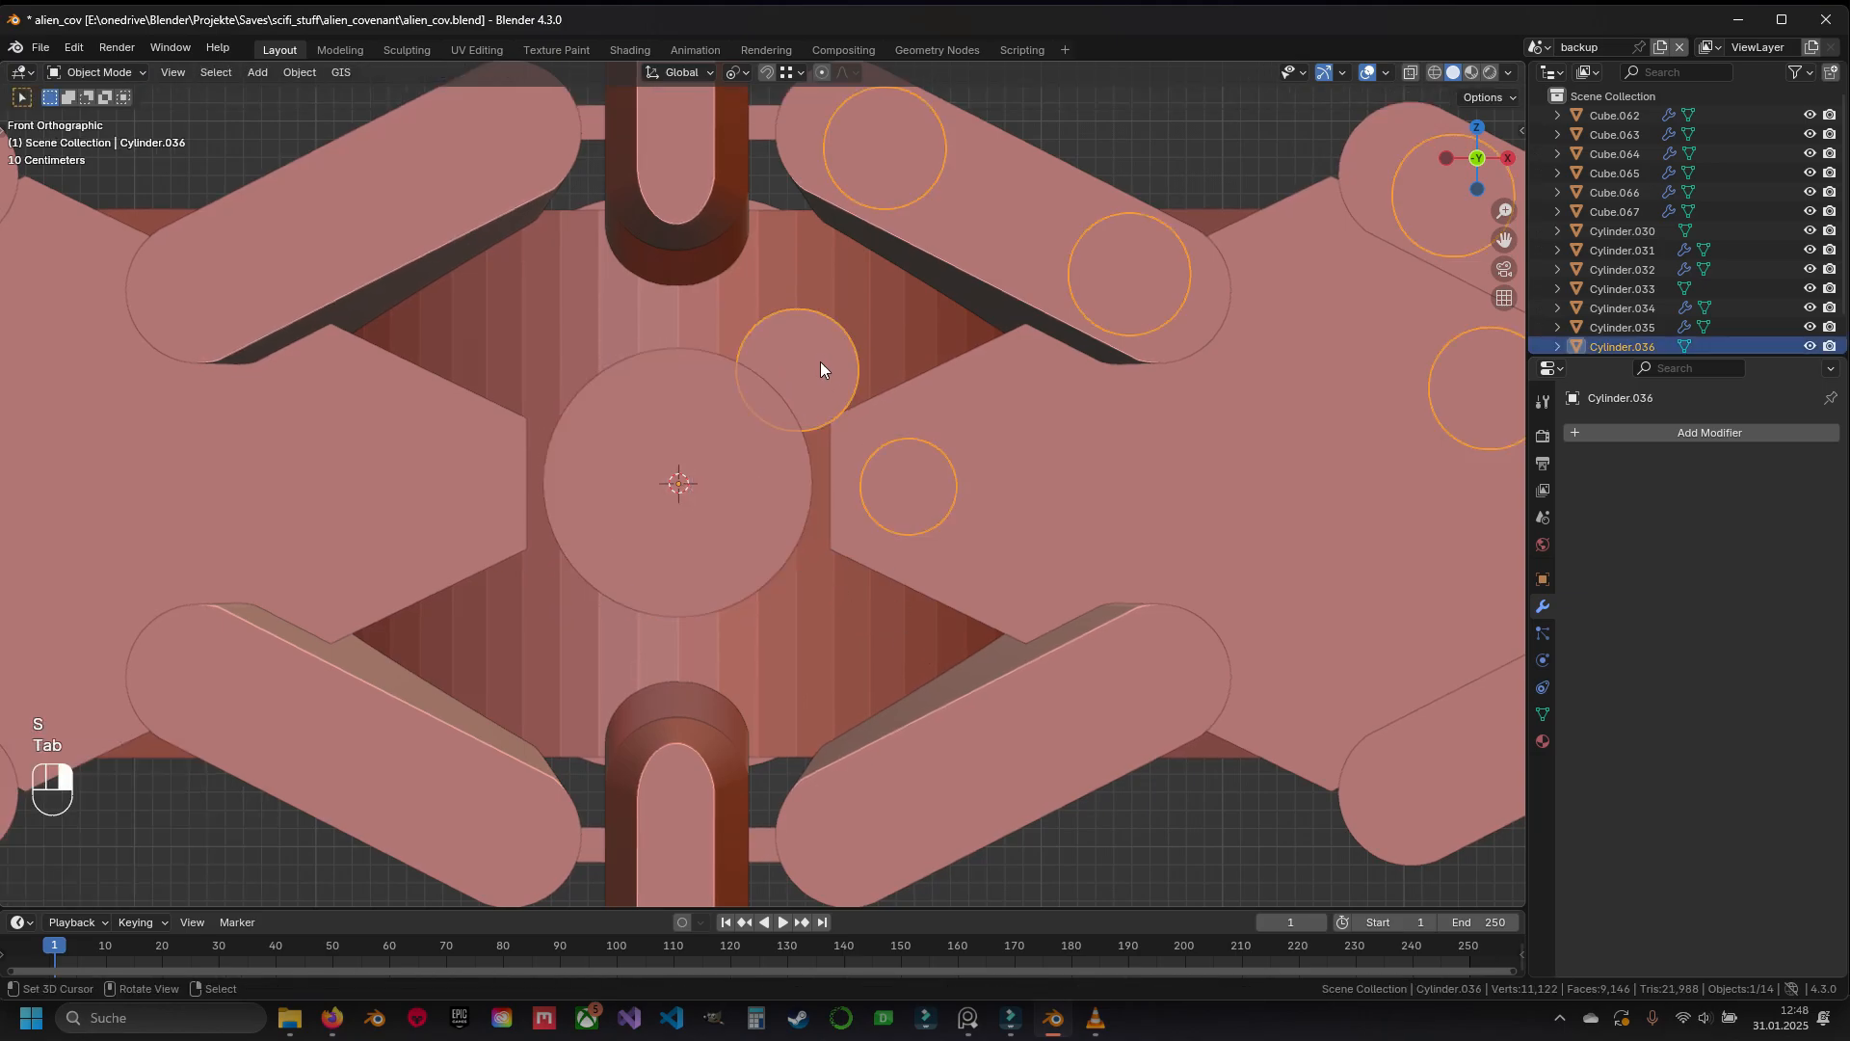
middle_click_drag(819, 361, 730, 566, "shift")
key("ctrl+s")
left_click(886, 430)
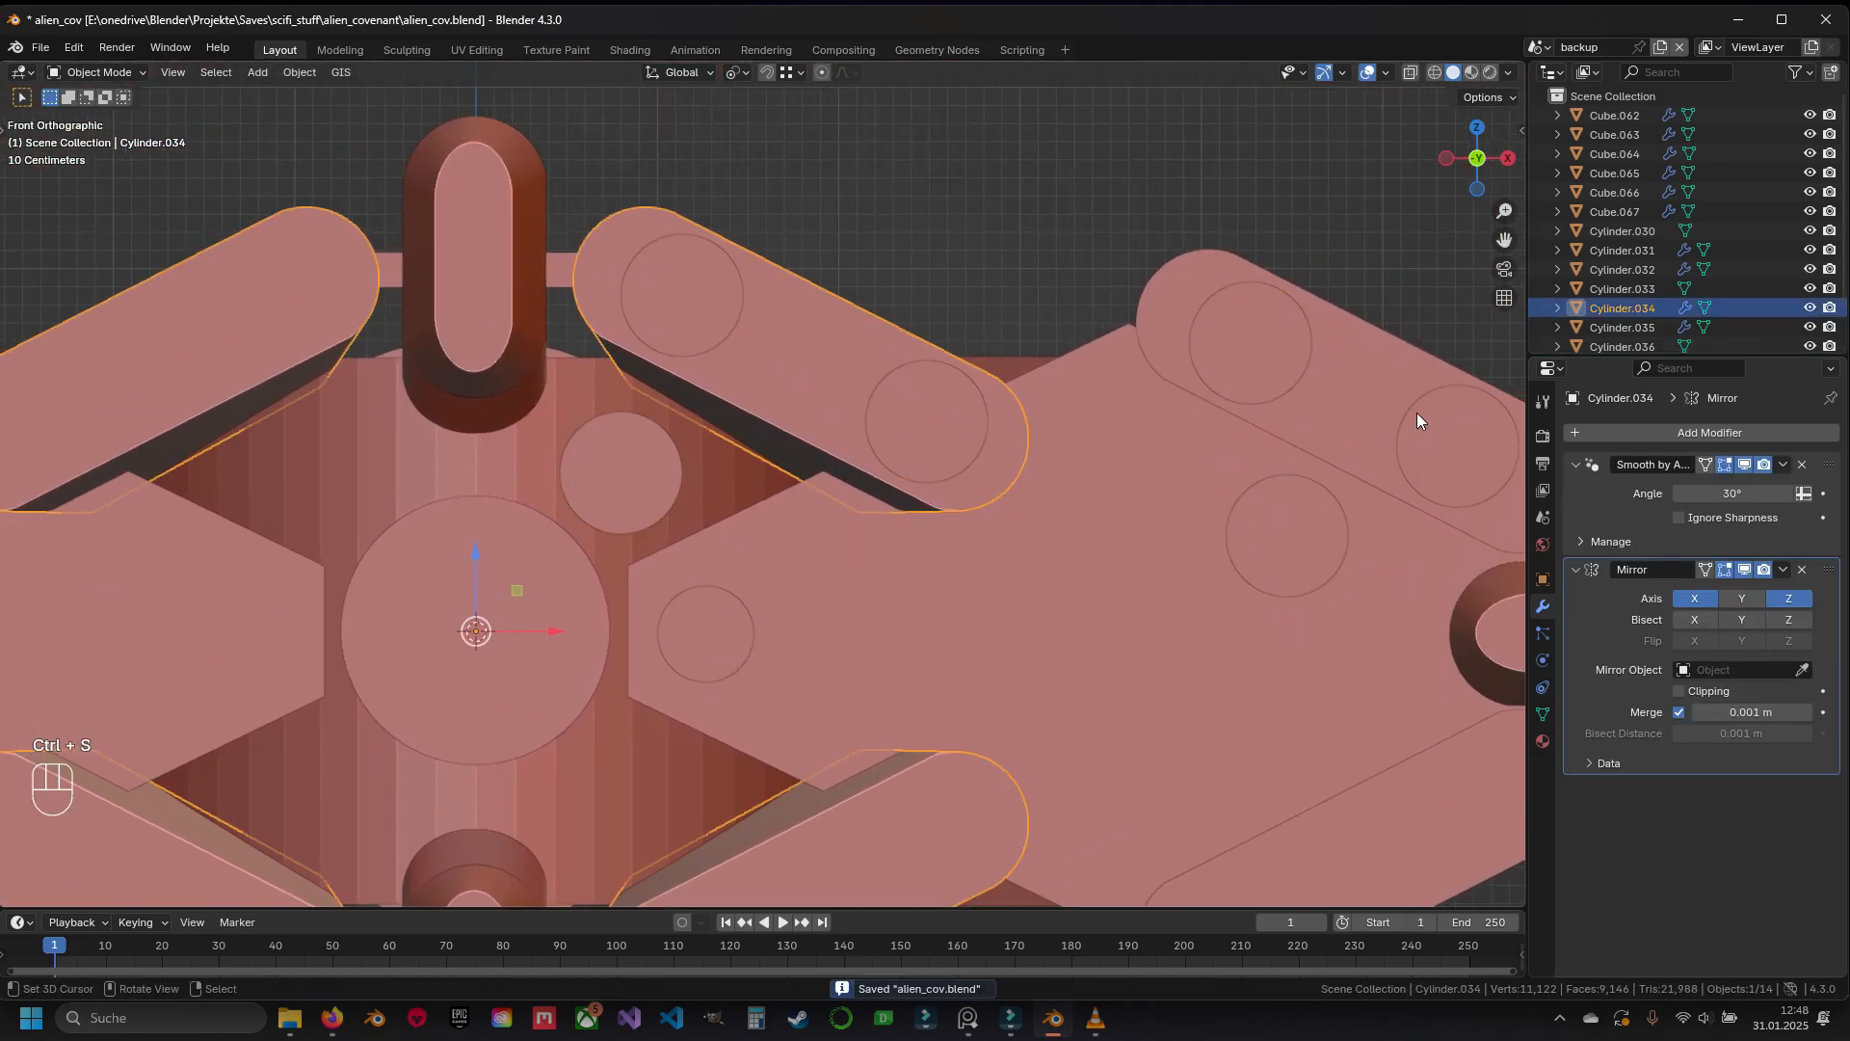
left_click(925, 422)
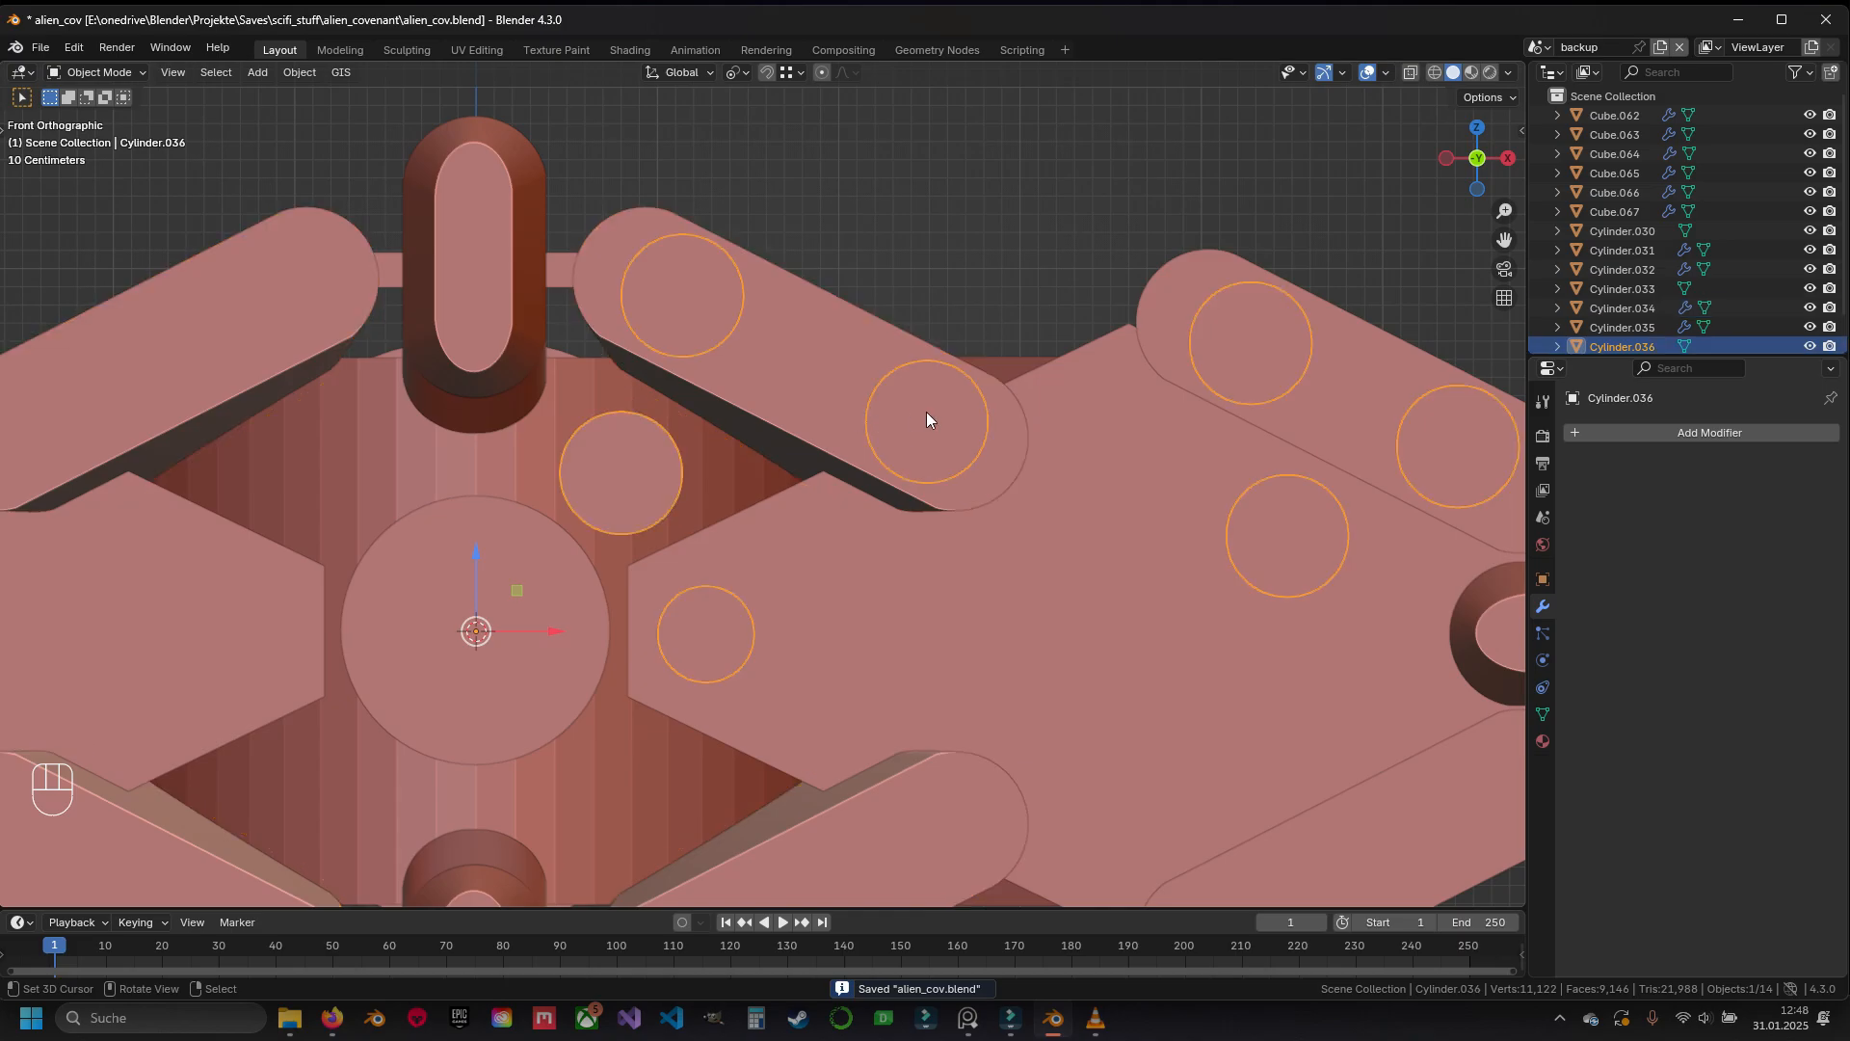
left_click(1671, 436)
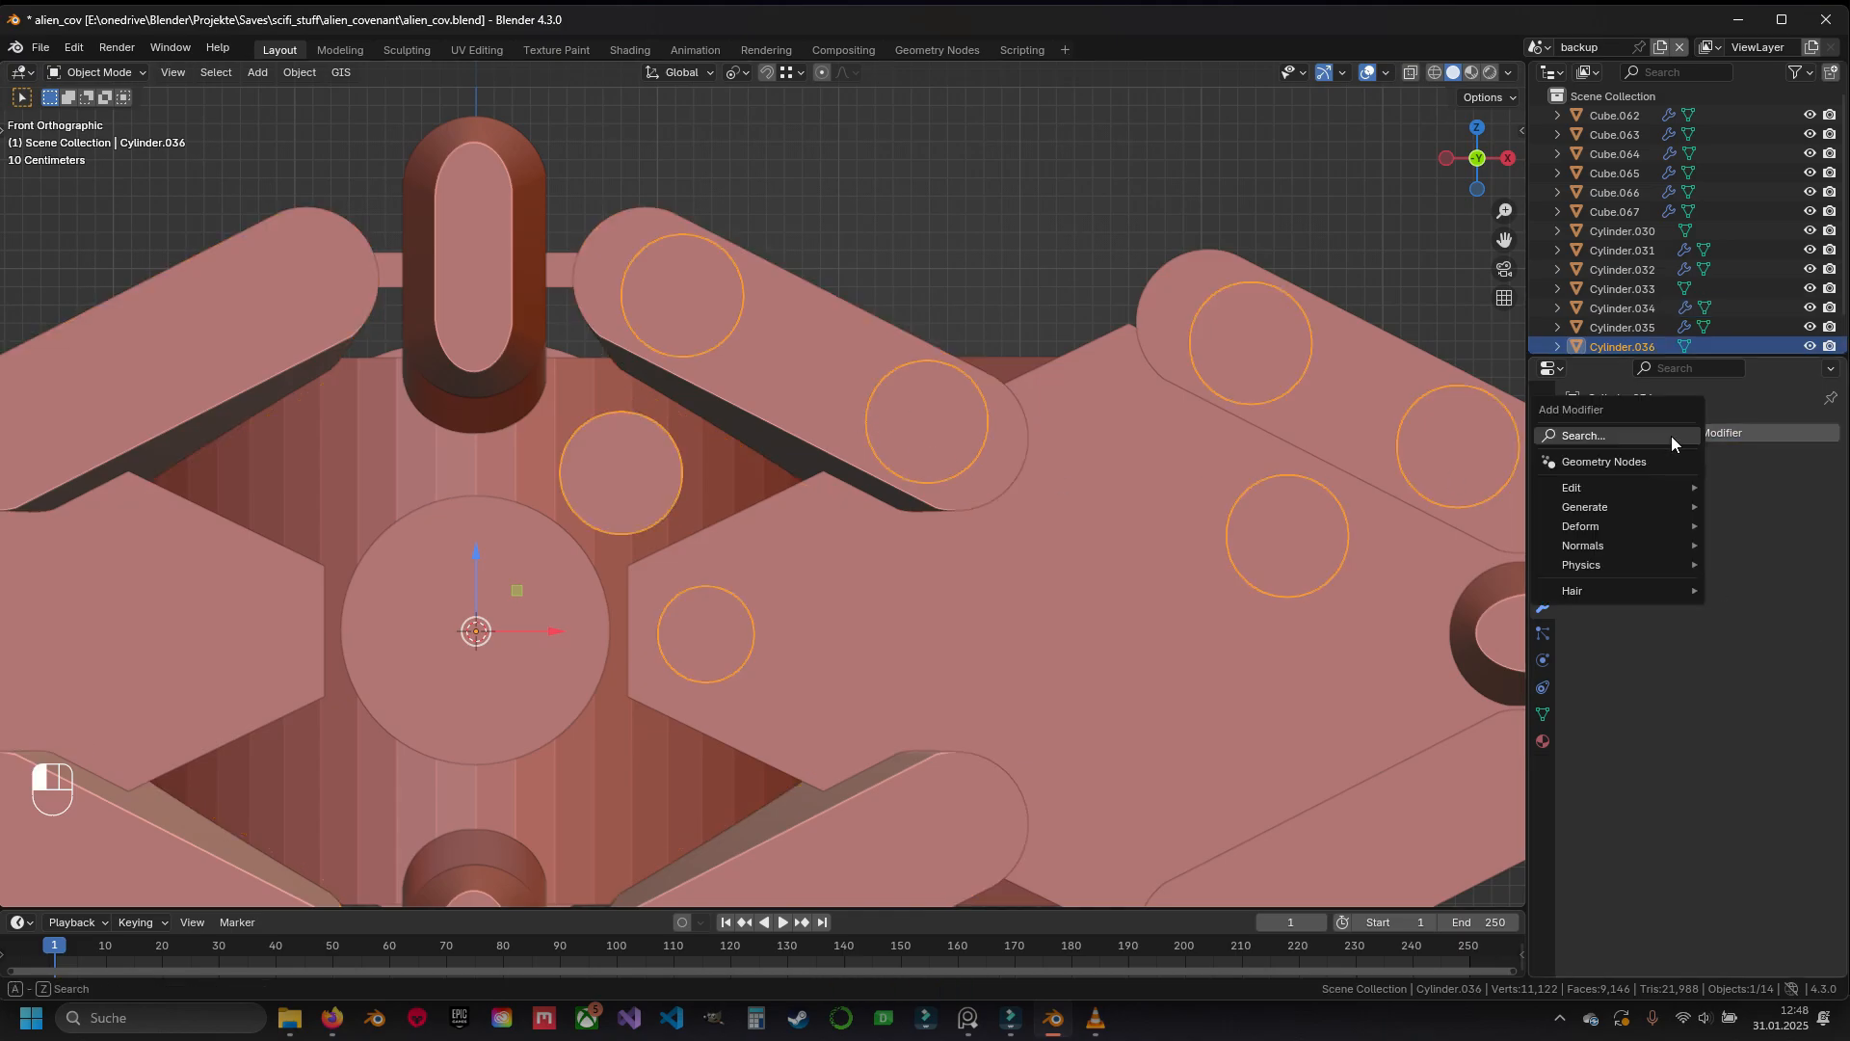
mouse_move(1609, 507)
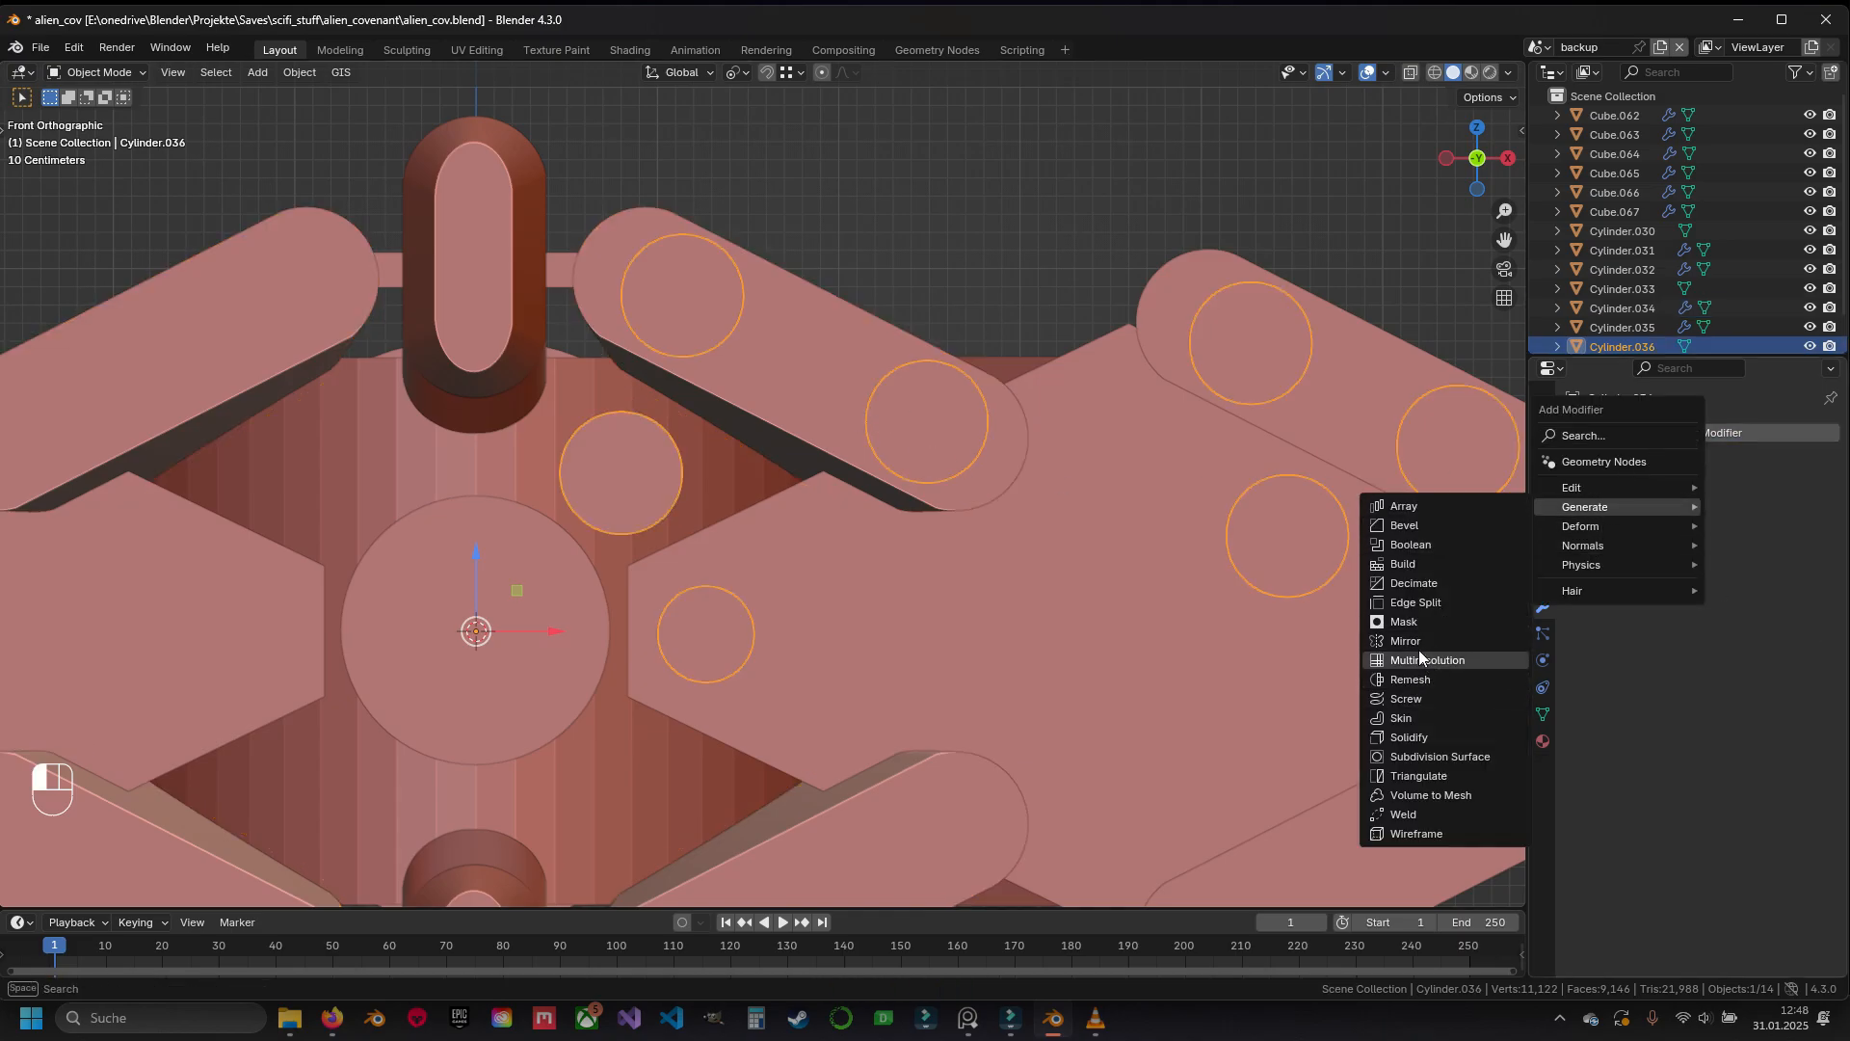
left_click(1494, 659)
scroll(1401, 609, "down", 2)
middle_click_drag(684, 565, 1006, 508, "shift")
middle_click_drag(1260, 572, 1035, 484, "shift")
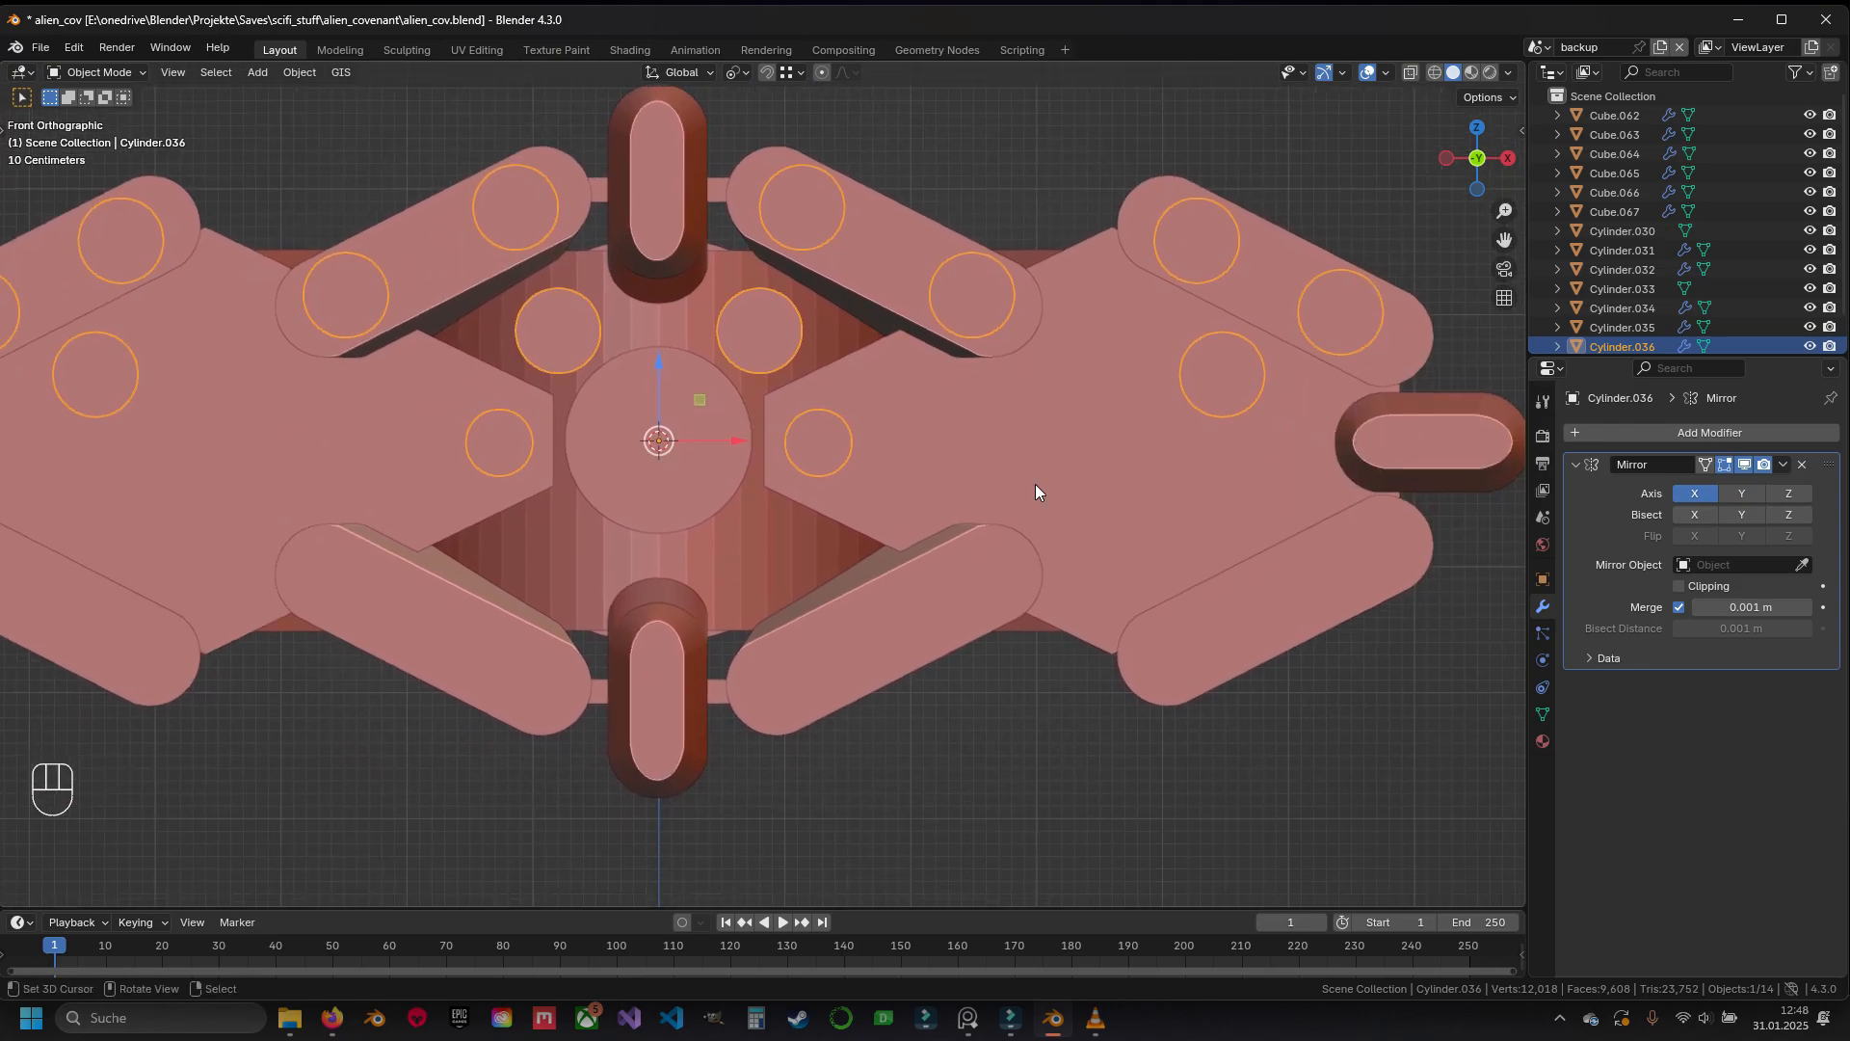
left_click(1789, 492)
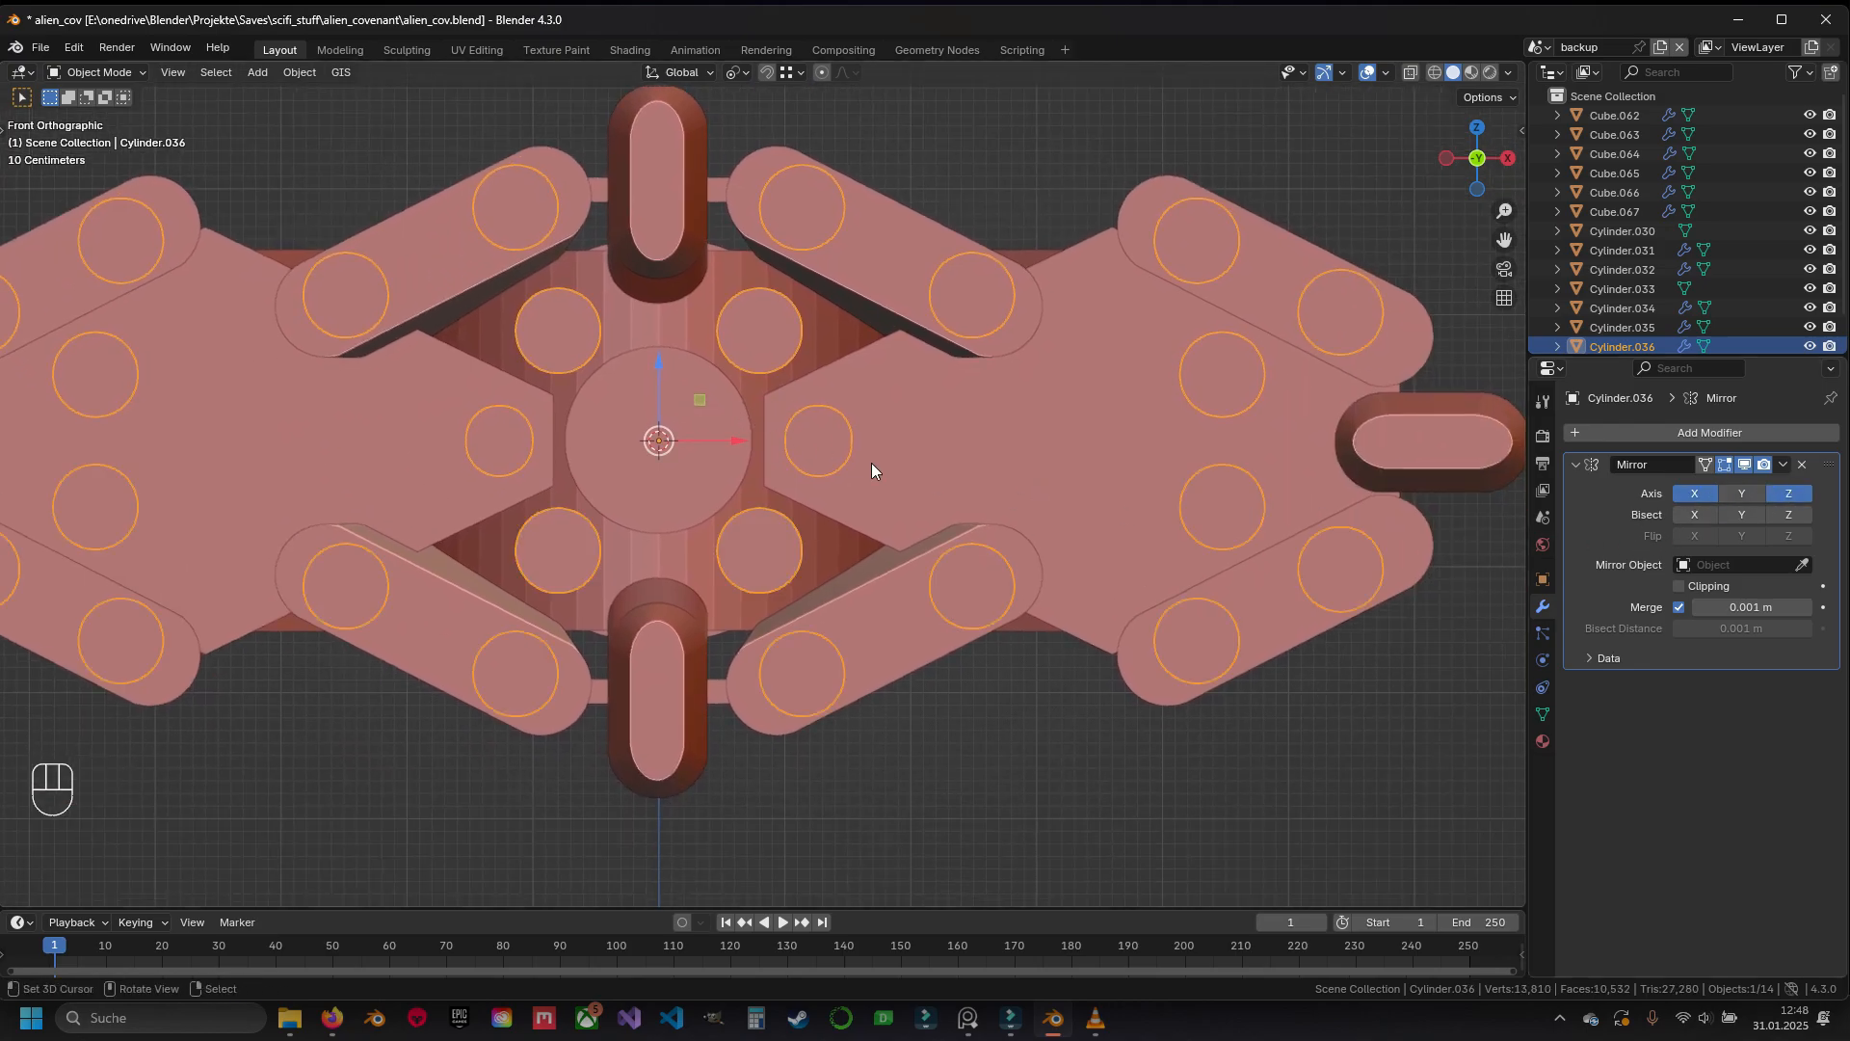
Deselect everything and save the file
scroll(871, 462, "down", 3)
middle_click_drag(899, 460, 777, 437)
key("a")
key("ctrl+s")
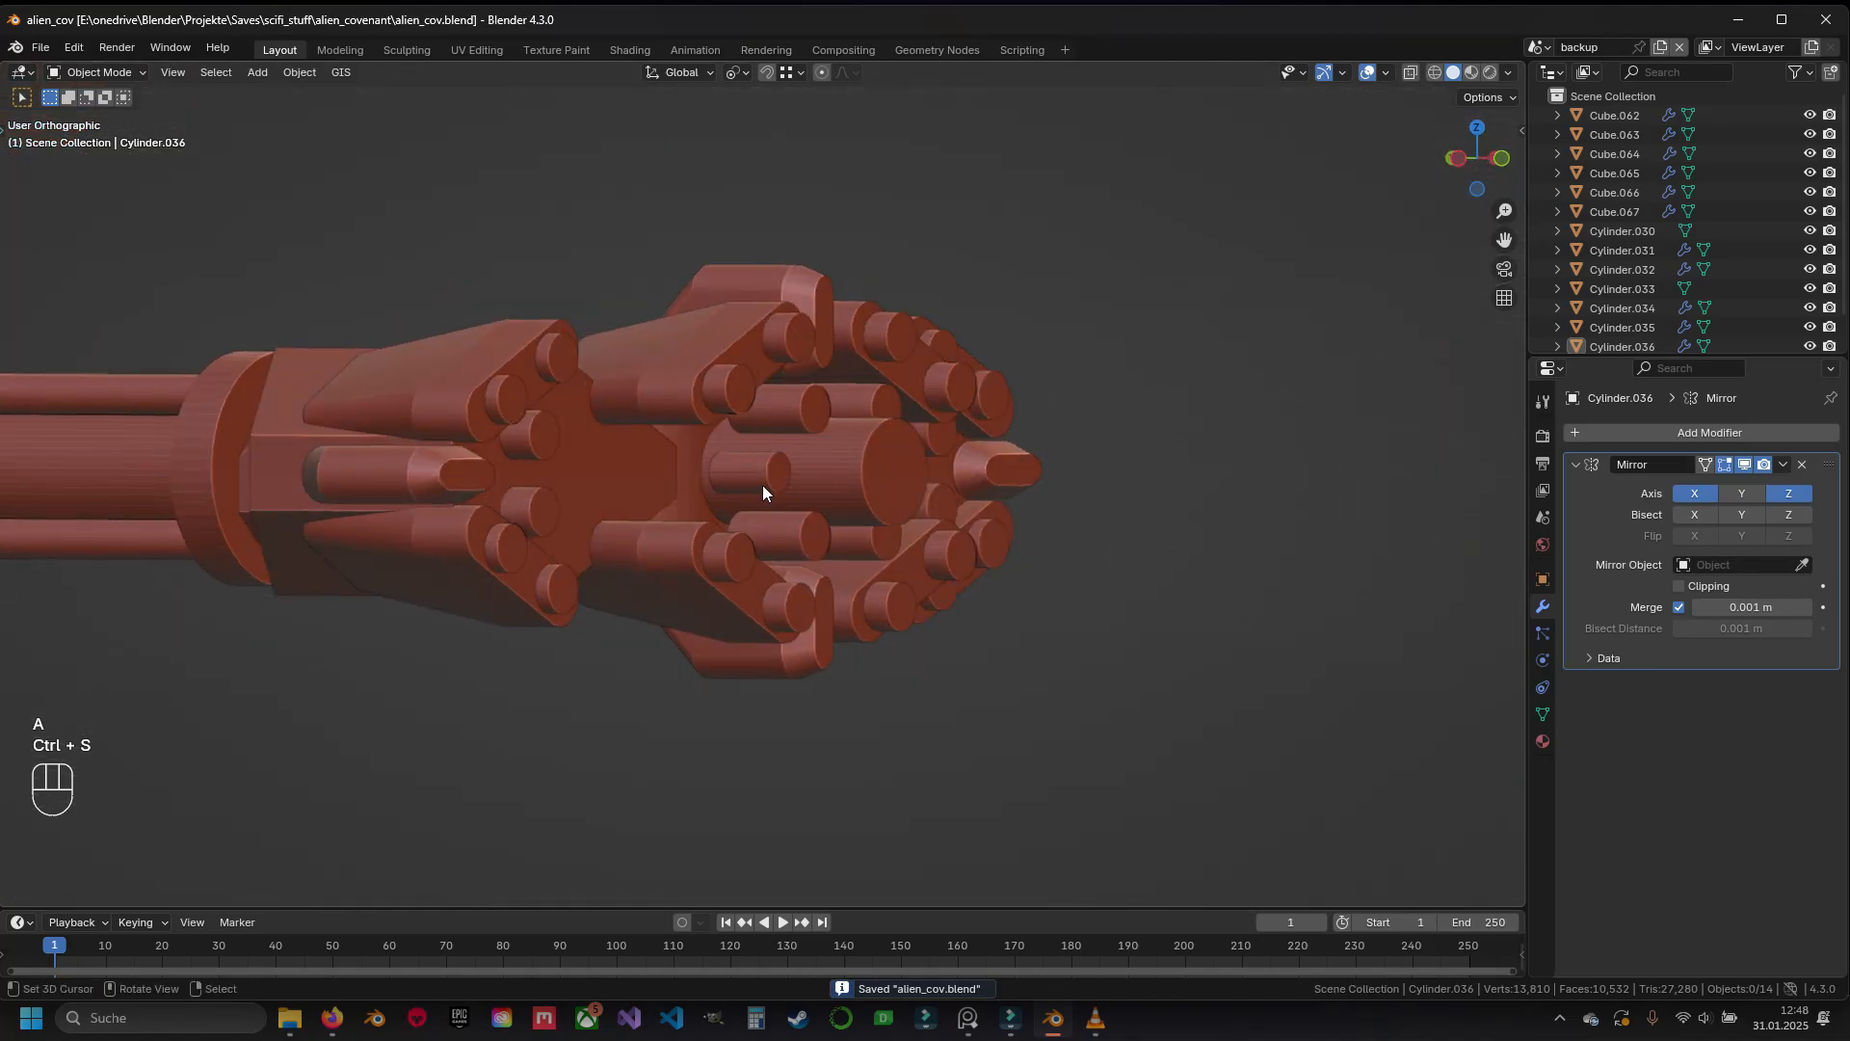
Separate the small nozzle beside the large centre cylinder from the mirrored nozzles into its own object and save the file
scroll(762, 454, "up", 6)
scroll(890, 499, "down", 2)
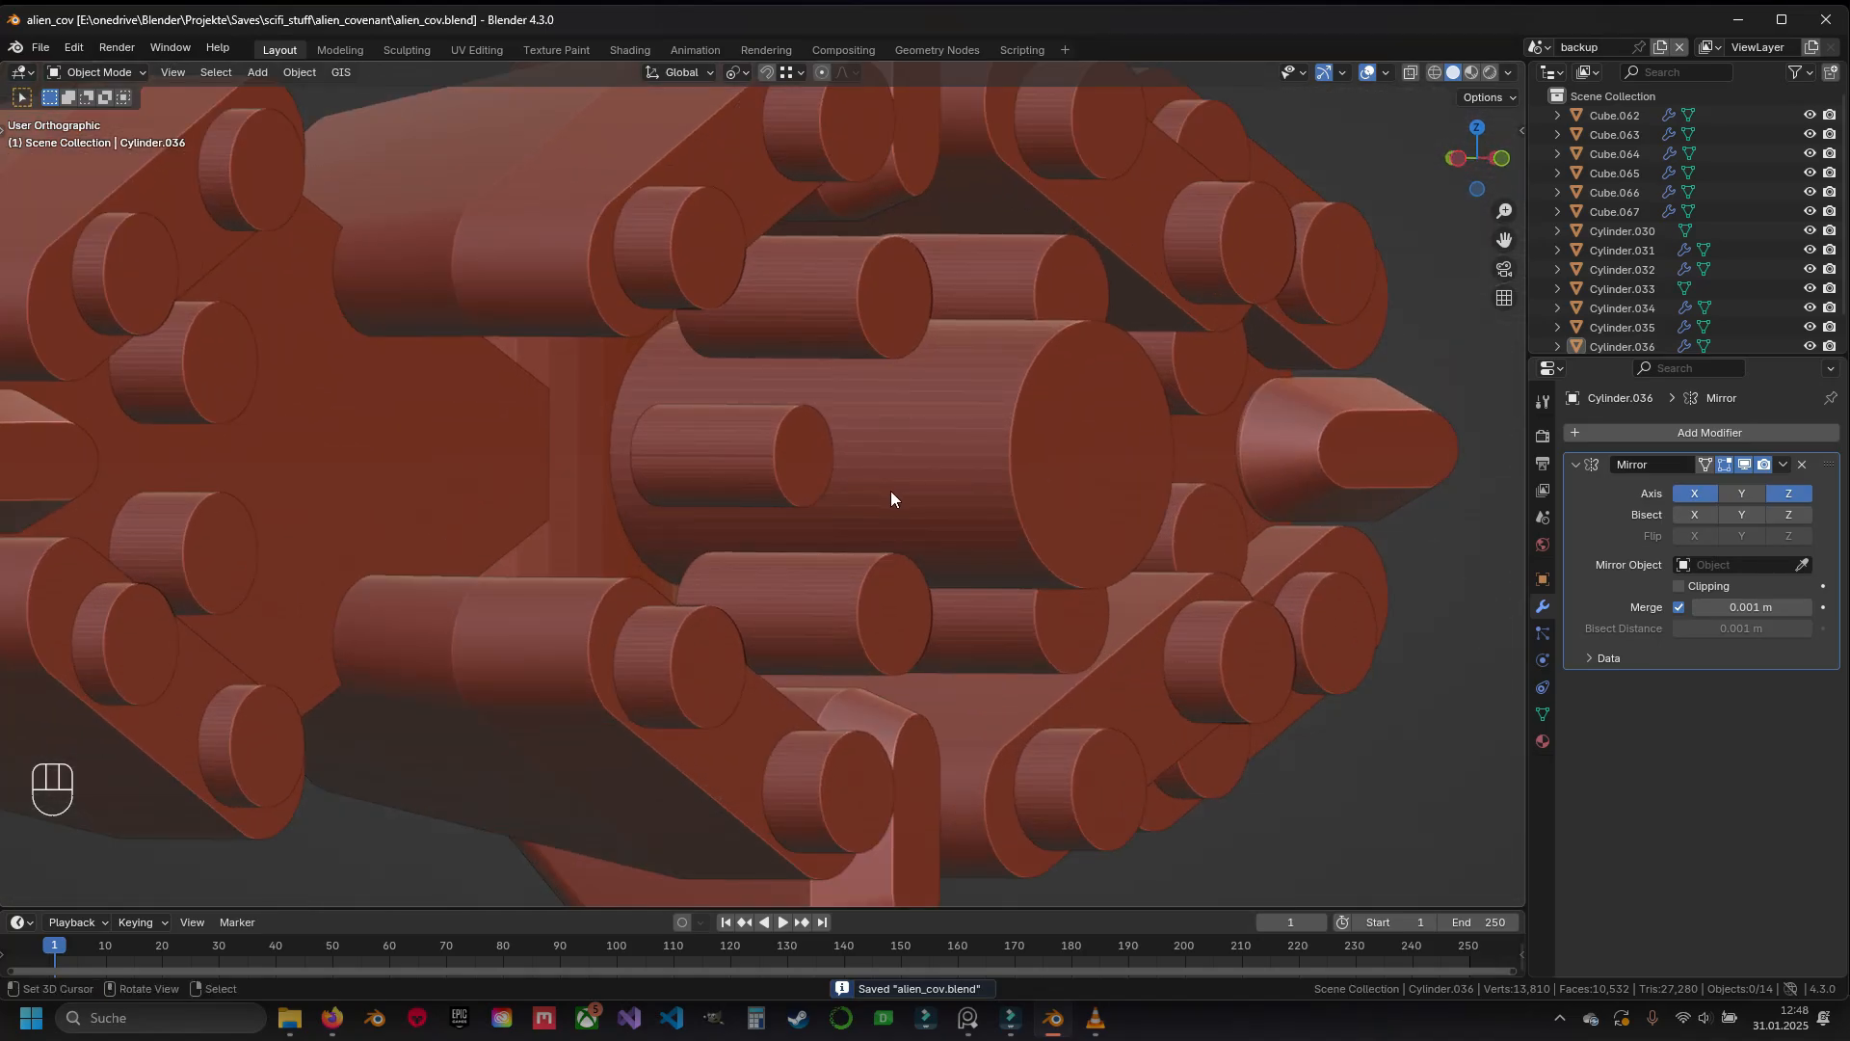
middle_click_drag(890, 499, 750, 504)
left_click(748, 496)
scroll(739, 505, "up", 6)
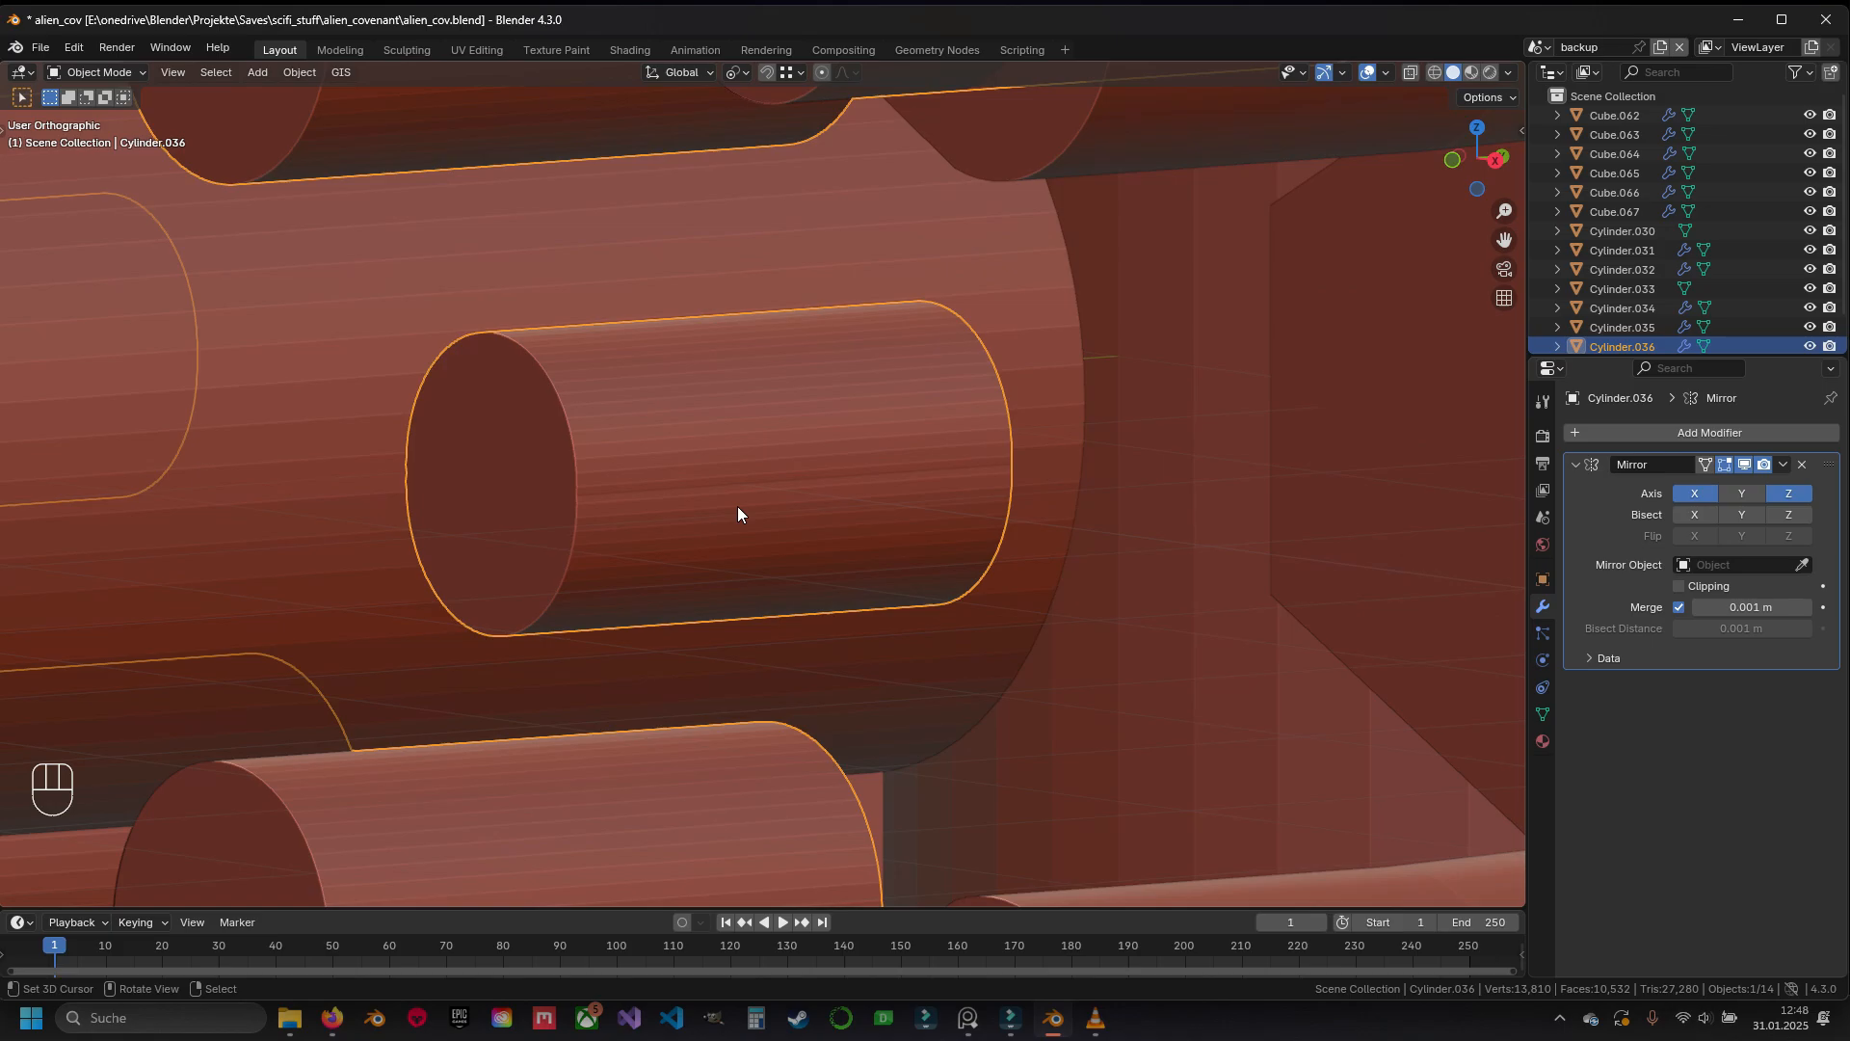
key("Tab")
scroll(708, 482, "up", 2)
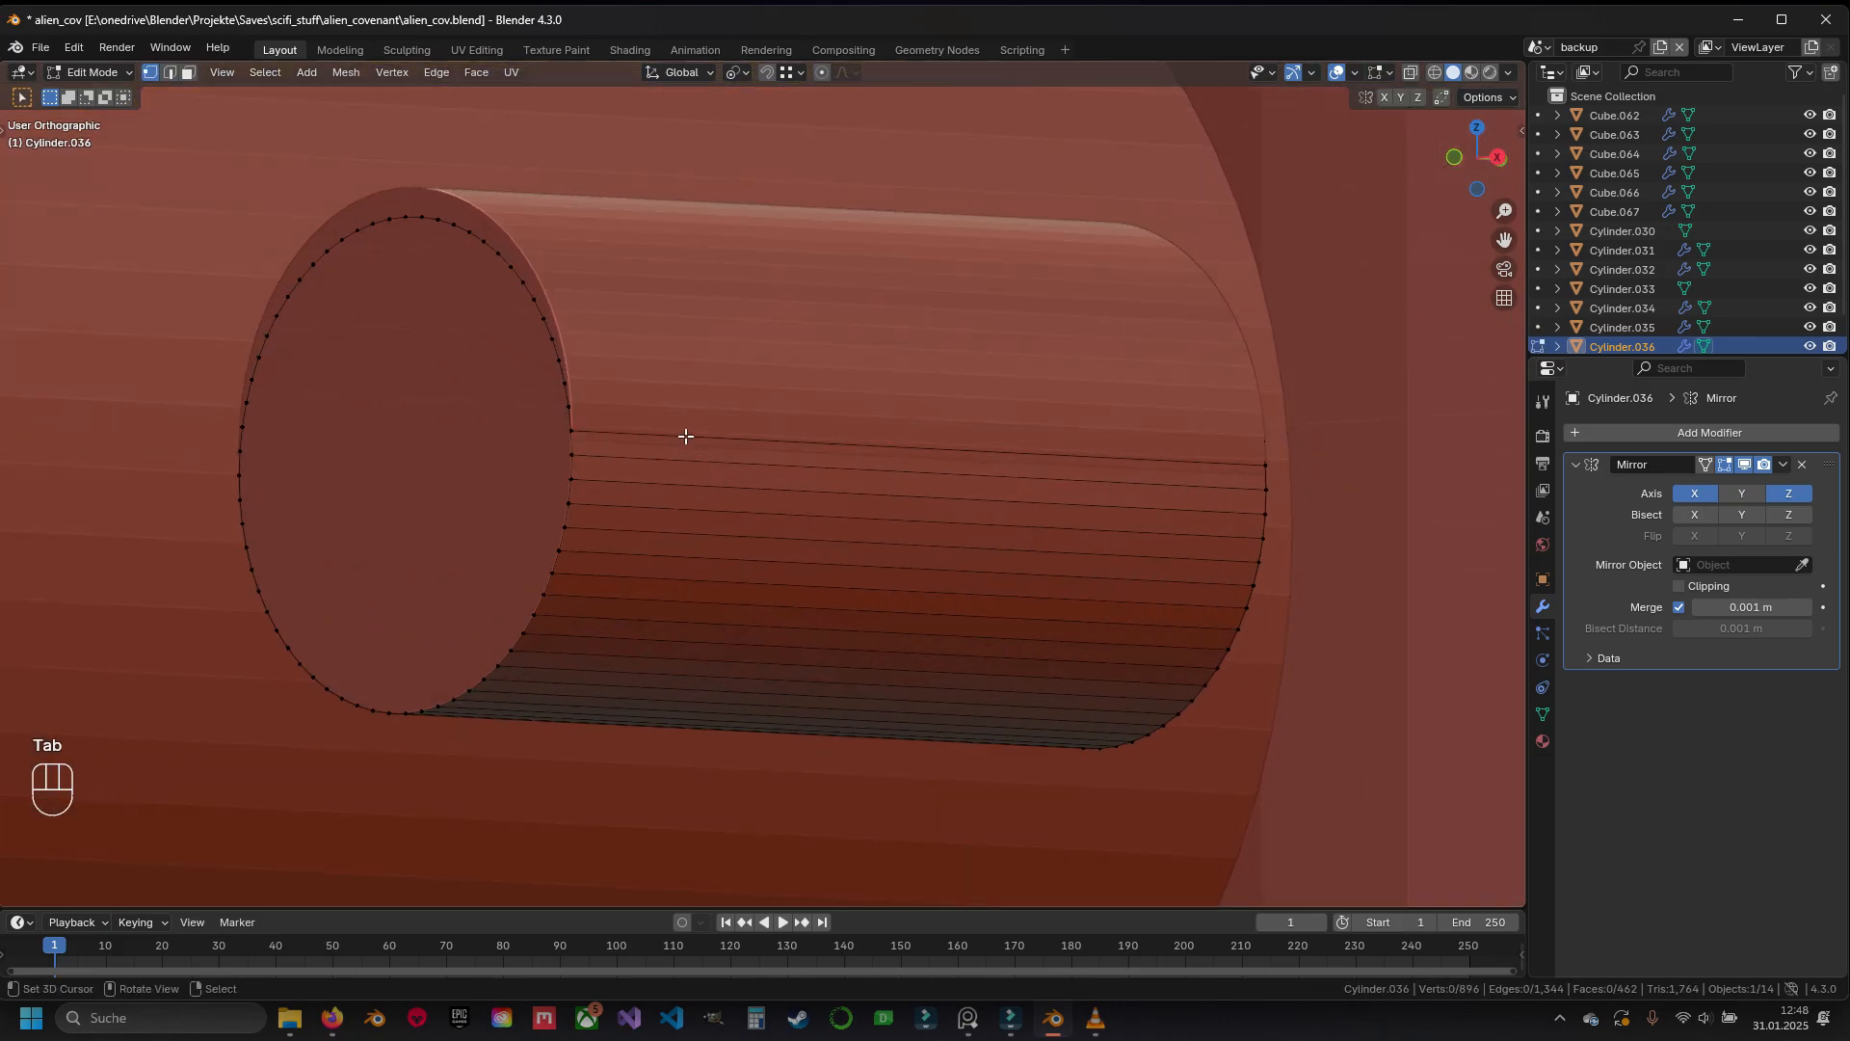
scroll(685, 437, "down", 6)
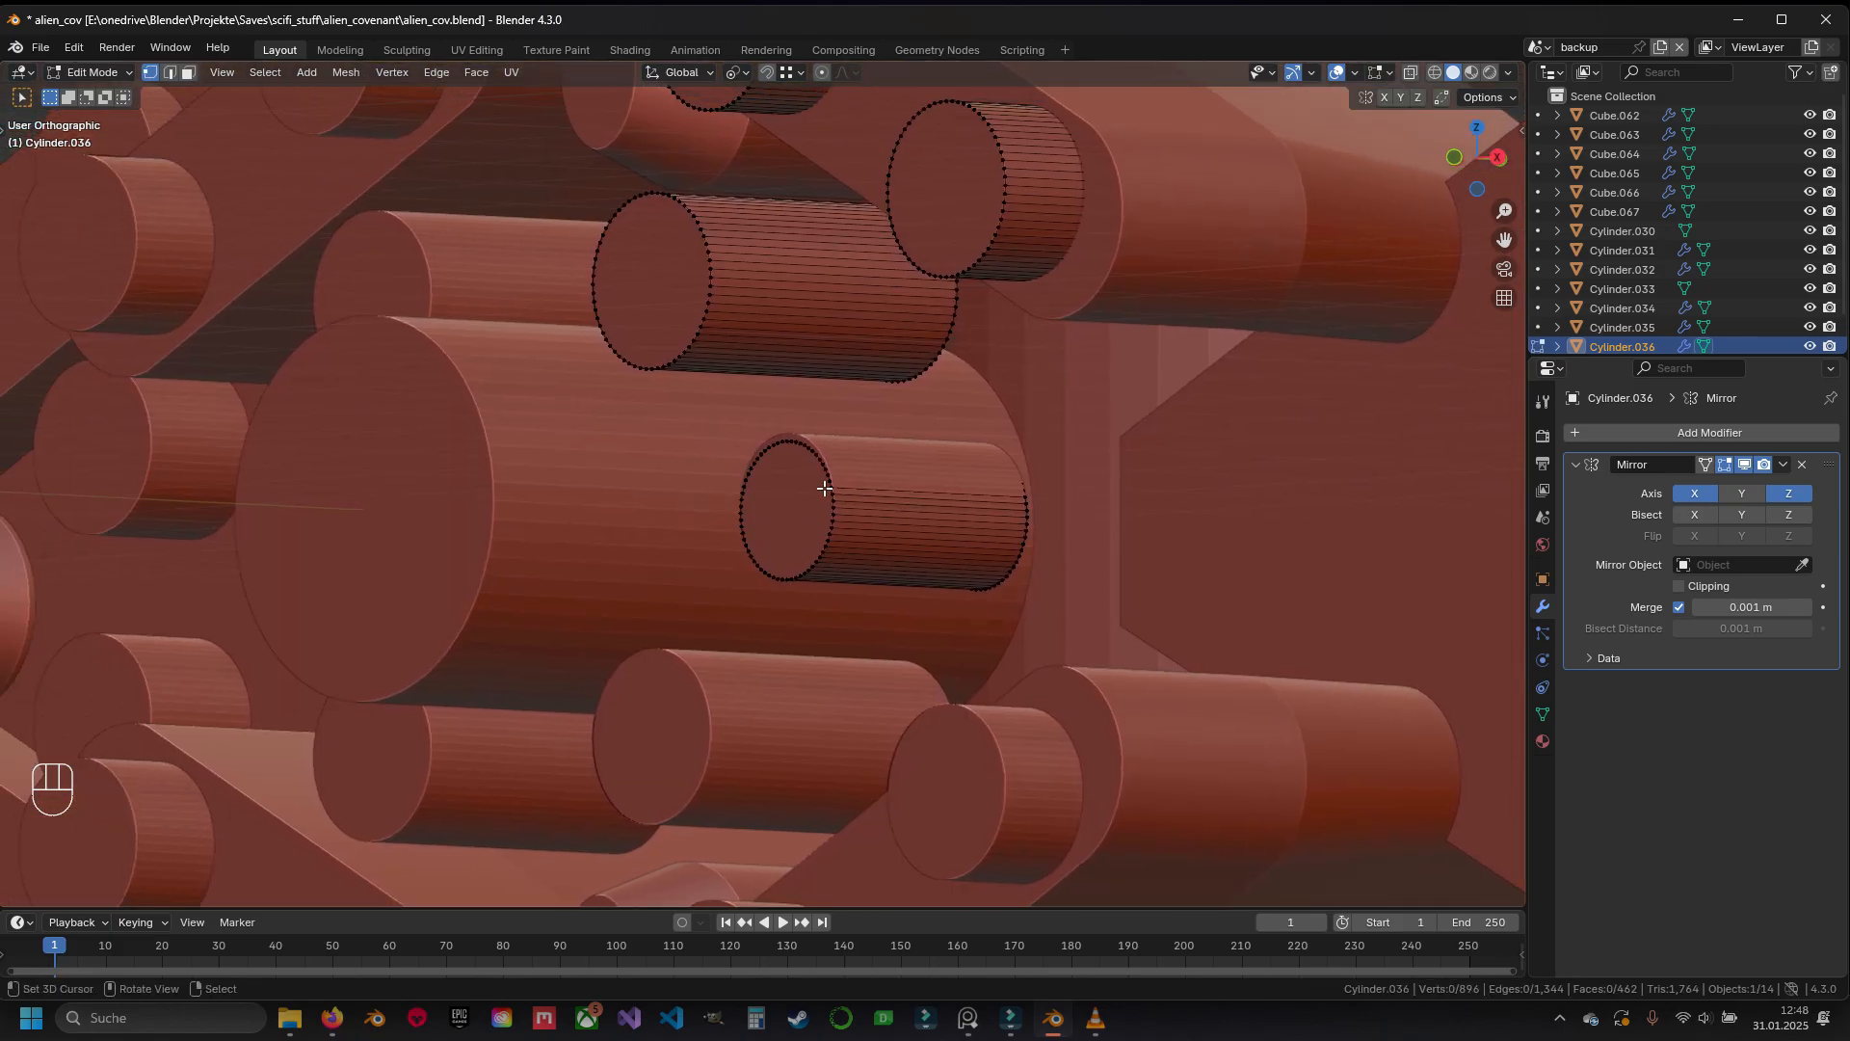
left_click(827, 484)
key("ctrl+l")
middle_click_drag(825, 487, 913, 531)
key("p")
left_click(914, 531)
key("Tab")
key("a")
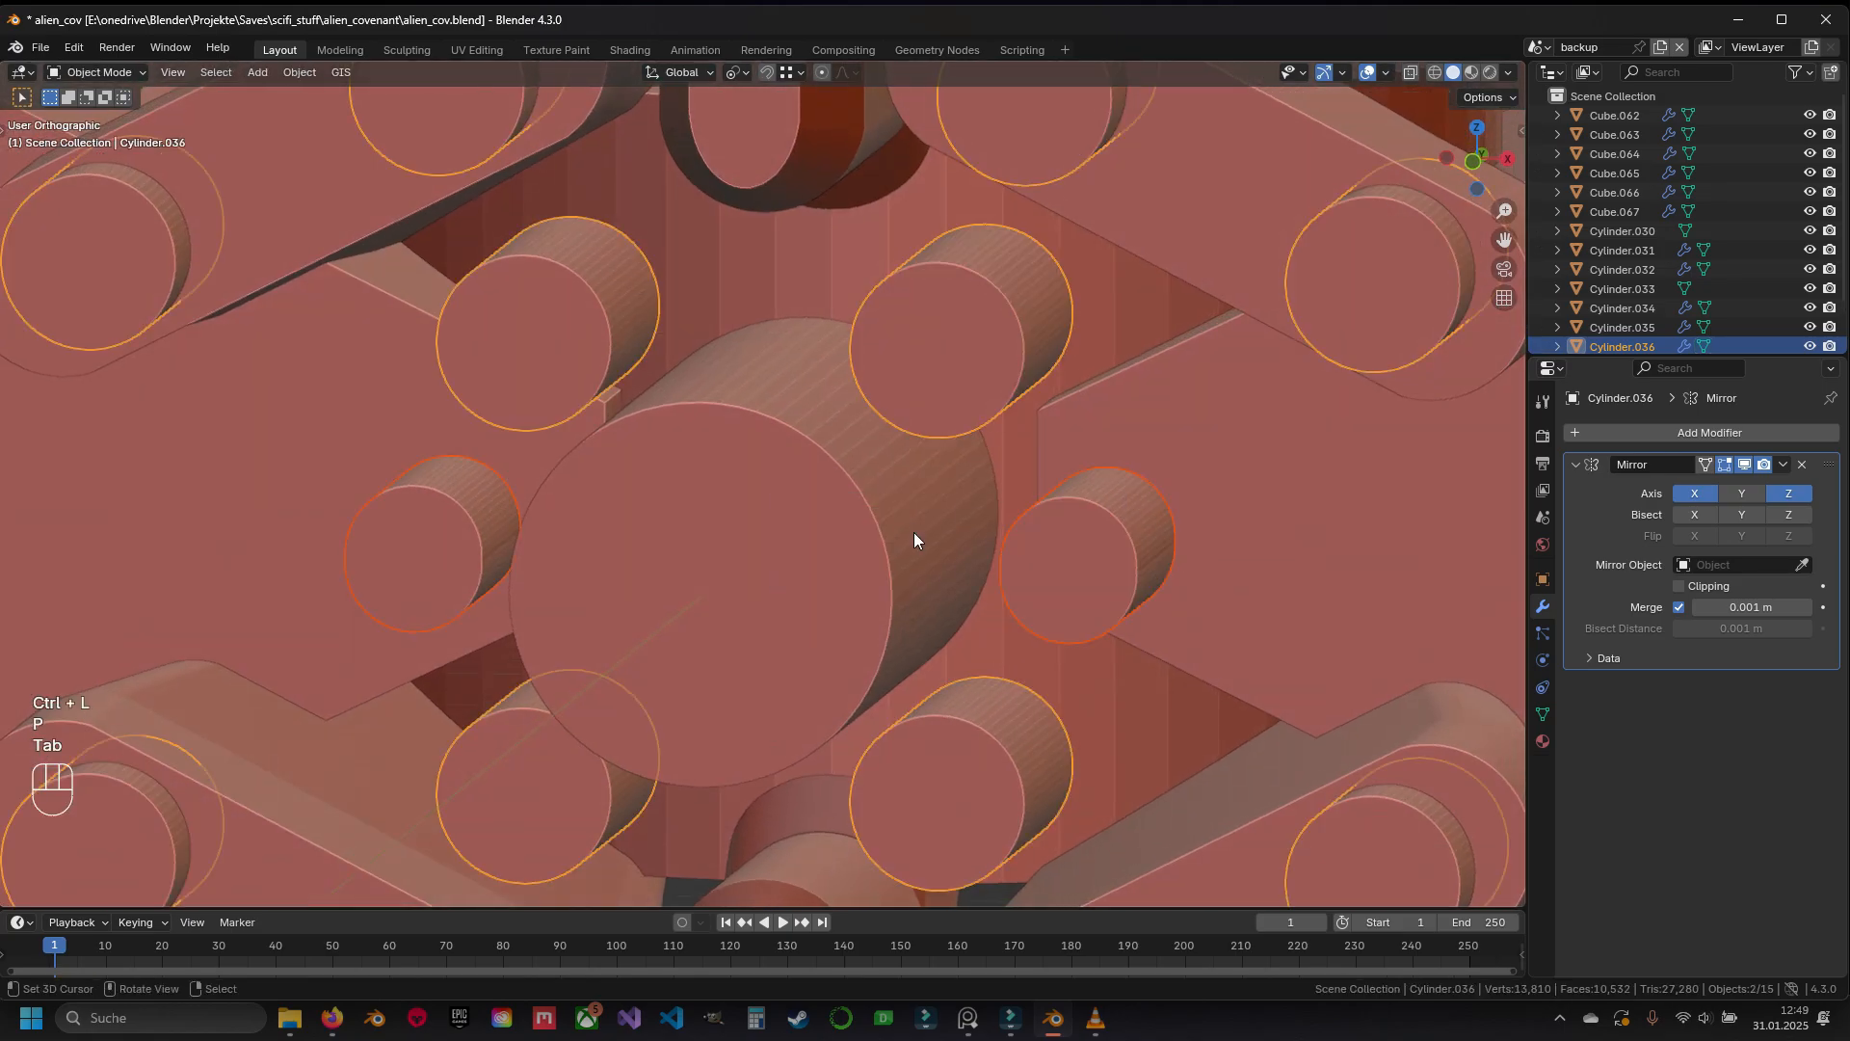
left_click(914, 531, "ctrl")
key("ctrl+s")
Disable Z-axis mirroring on the separated small nozzle and save the file
middle_click_drag(1011, 641, 907, 538, "shift")
left_click(985, 473)
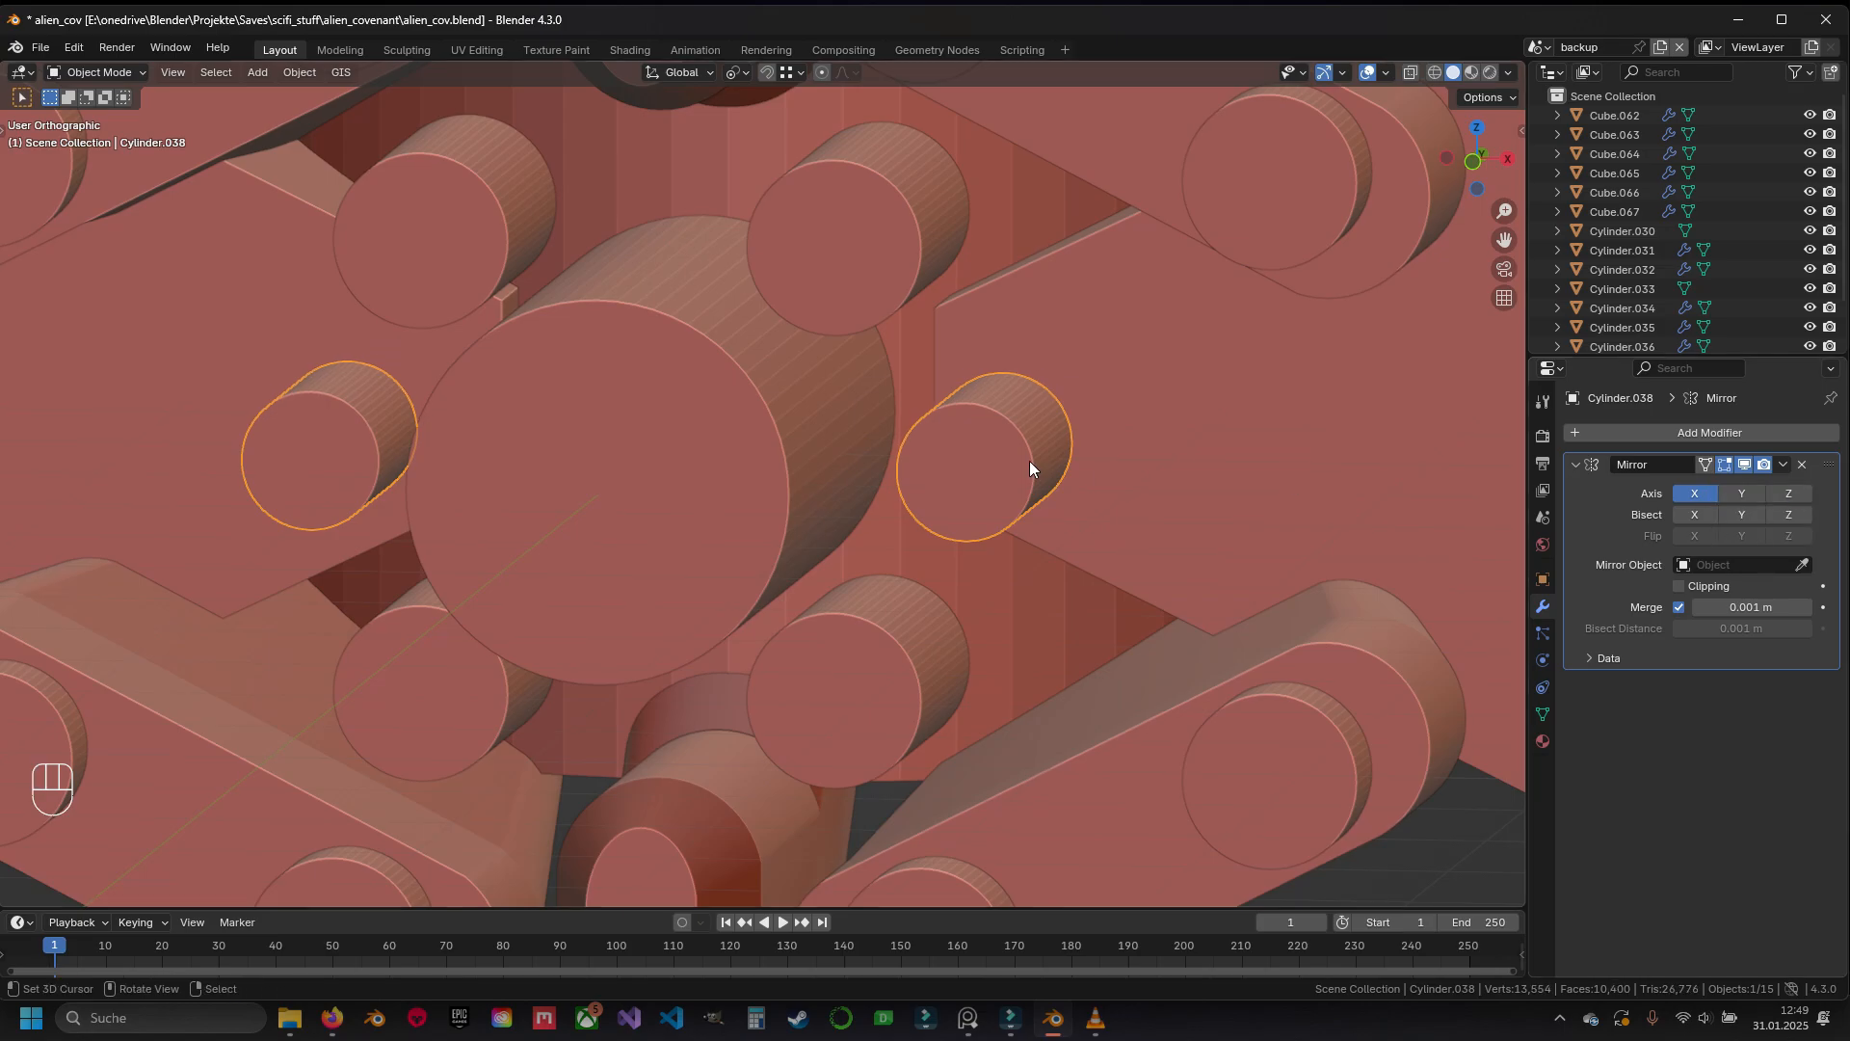
scroll(910, 513, "down", 6)
key("ctrl+s")
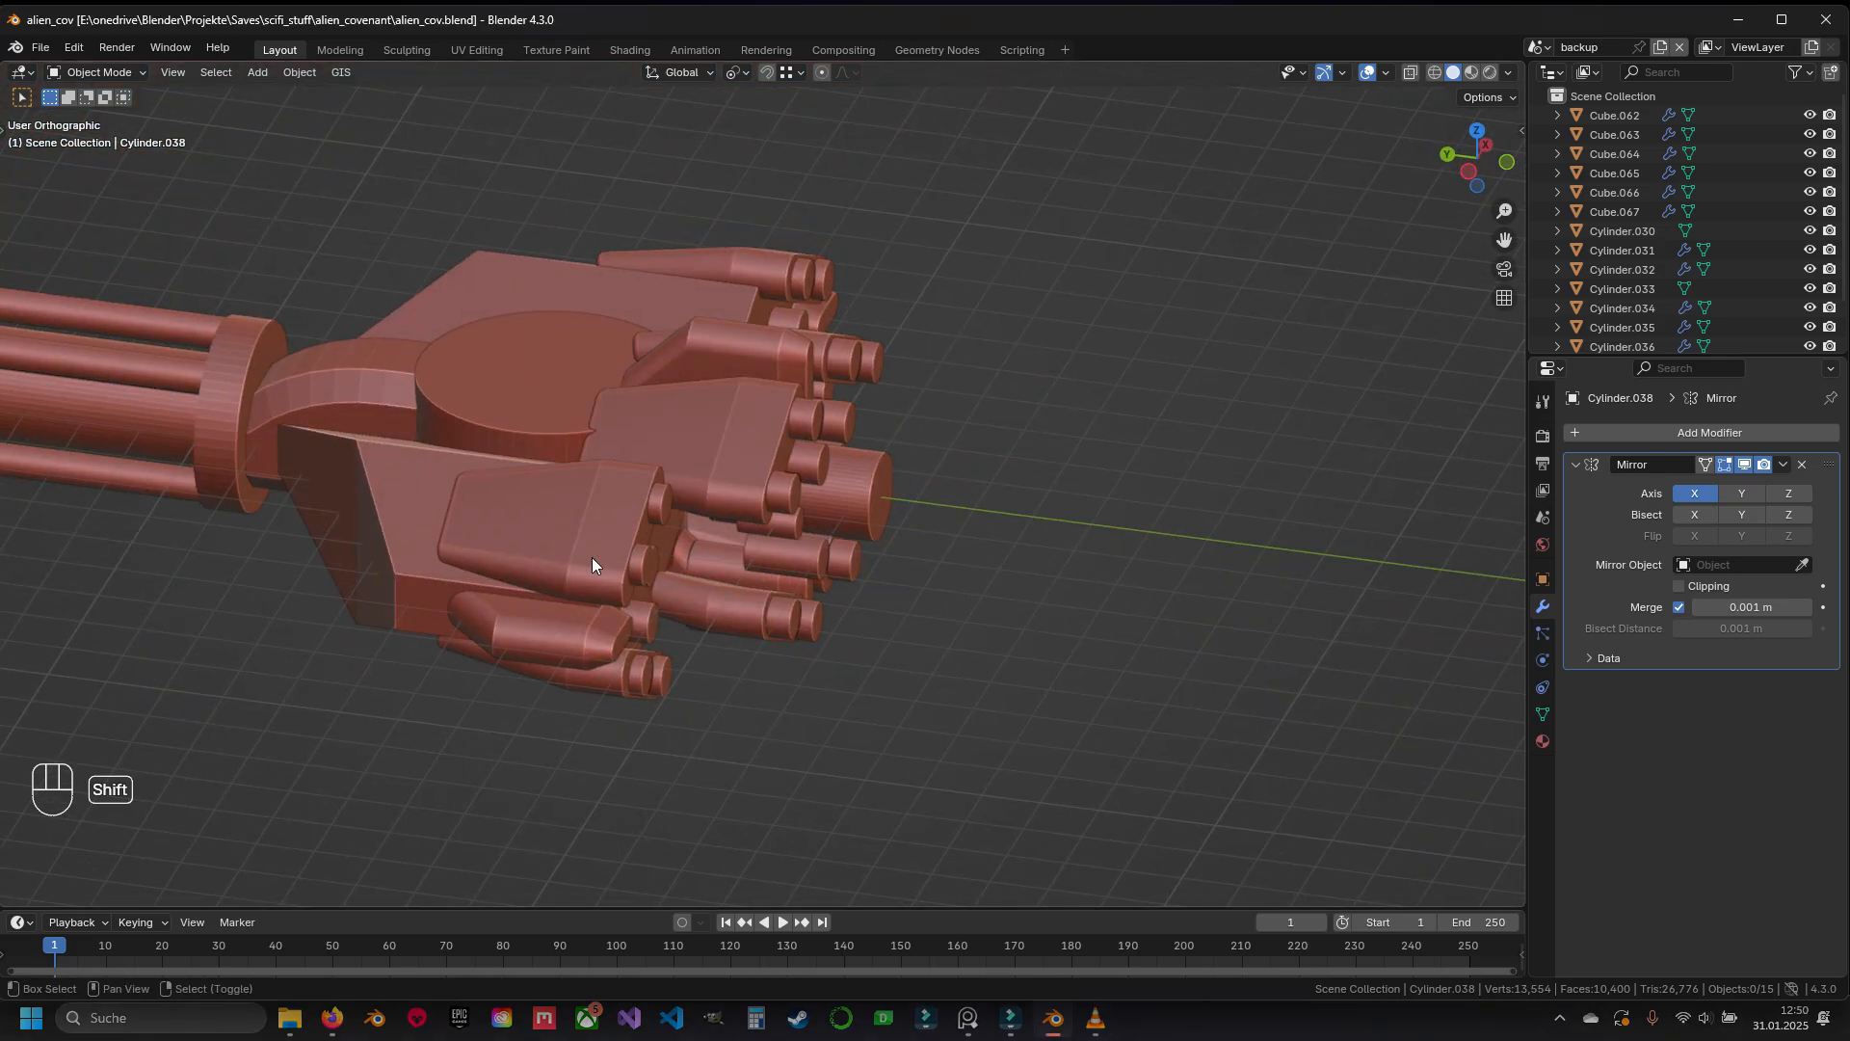
Select the mirrored hexagonal pods at the ship's front and save the file
middle_click_drag(591, 557, 896, 531, "shift")
scroll(812, 559, "down", 3)
middle_click_drag(578, 511, 461, 470)
left_click(855, 430)
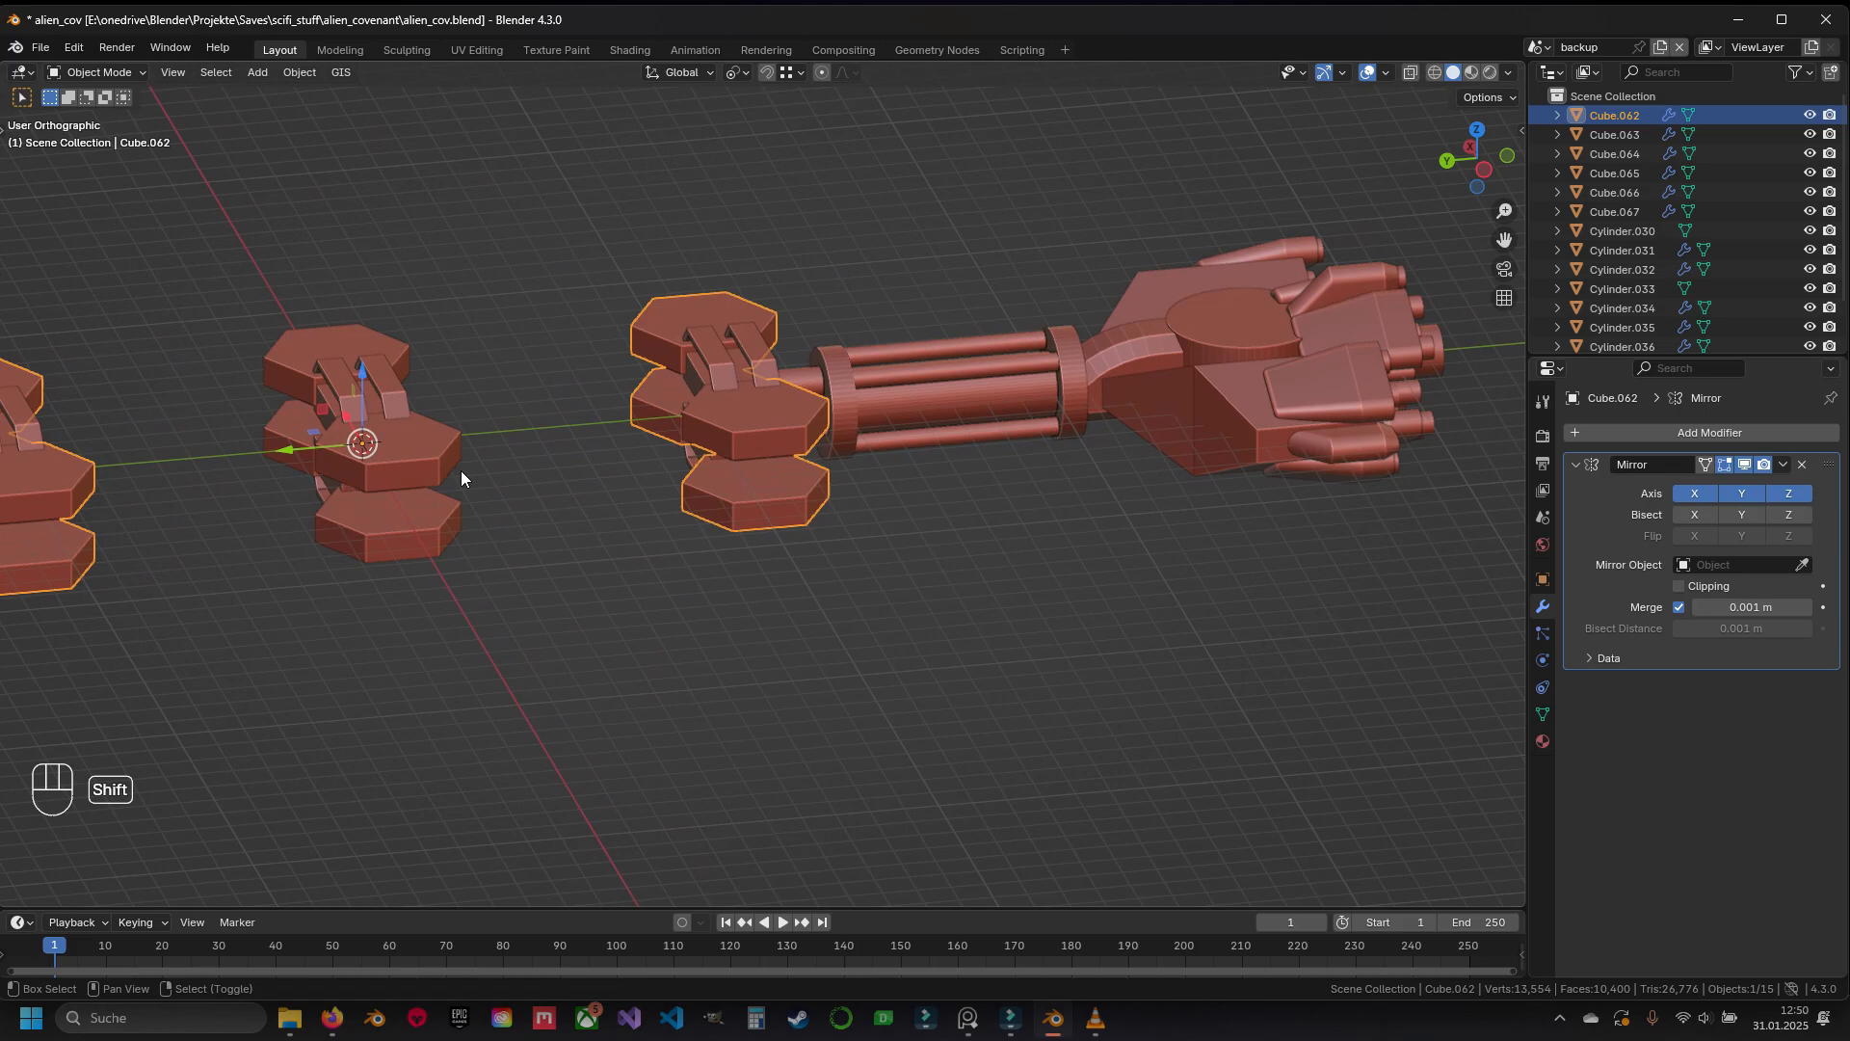
scroll(817, 474, "up", 5)
key("ctrl+s")
Add one centred horizontal loop cut around the side faces of the hexagonal pod
middle_click_drag(821, 473, 827, 559, "shift")
middle_click_drag(807, 525, 841, 518)
scroll(824, 517, "up", 4)
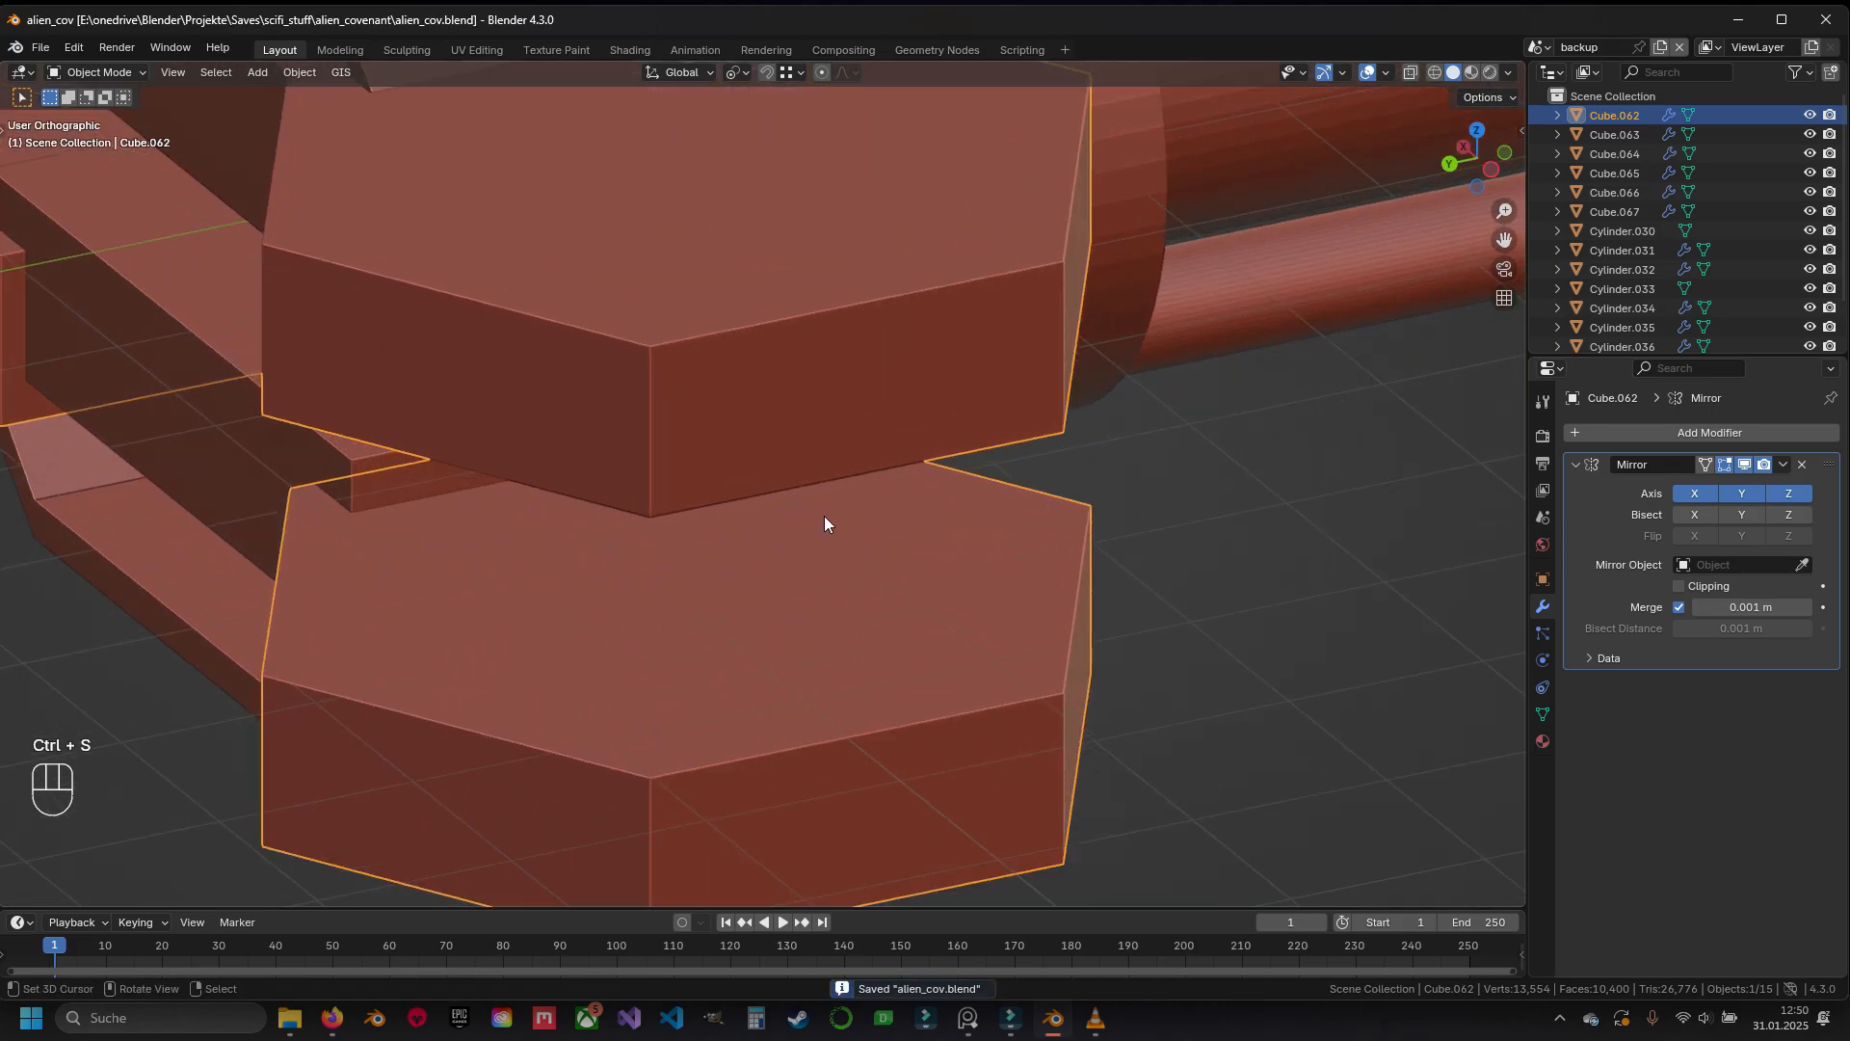
middle_click_drag(632, 386, 911, 459, "shift")
key("Tab")
key("Tab")
scroll(713, 461, "down", 5)
scroll(734, 463, "down", 4)
key("Tab")
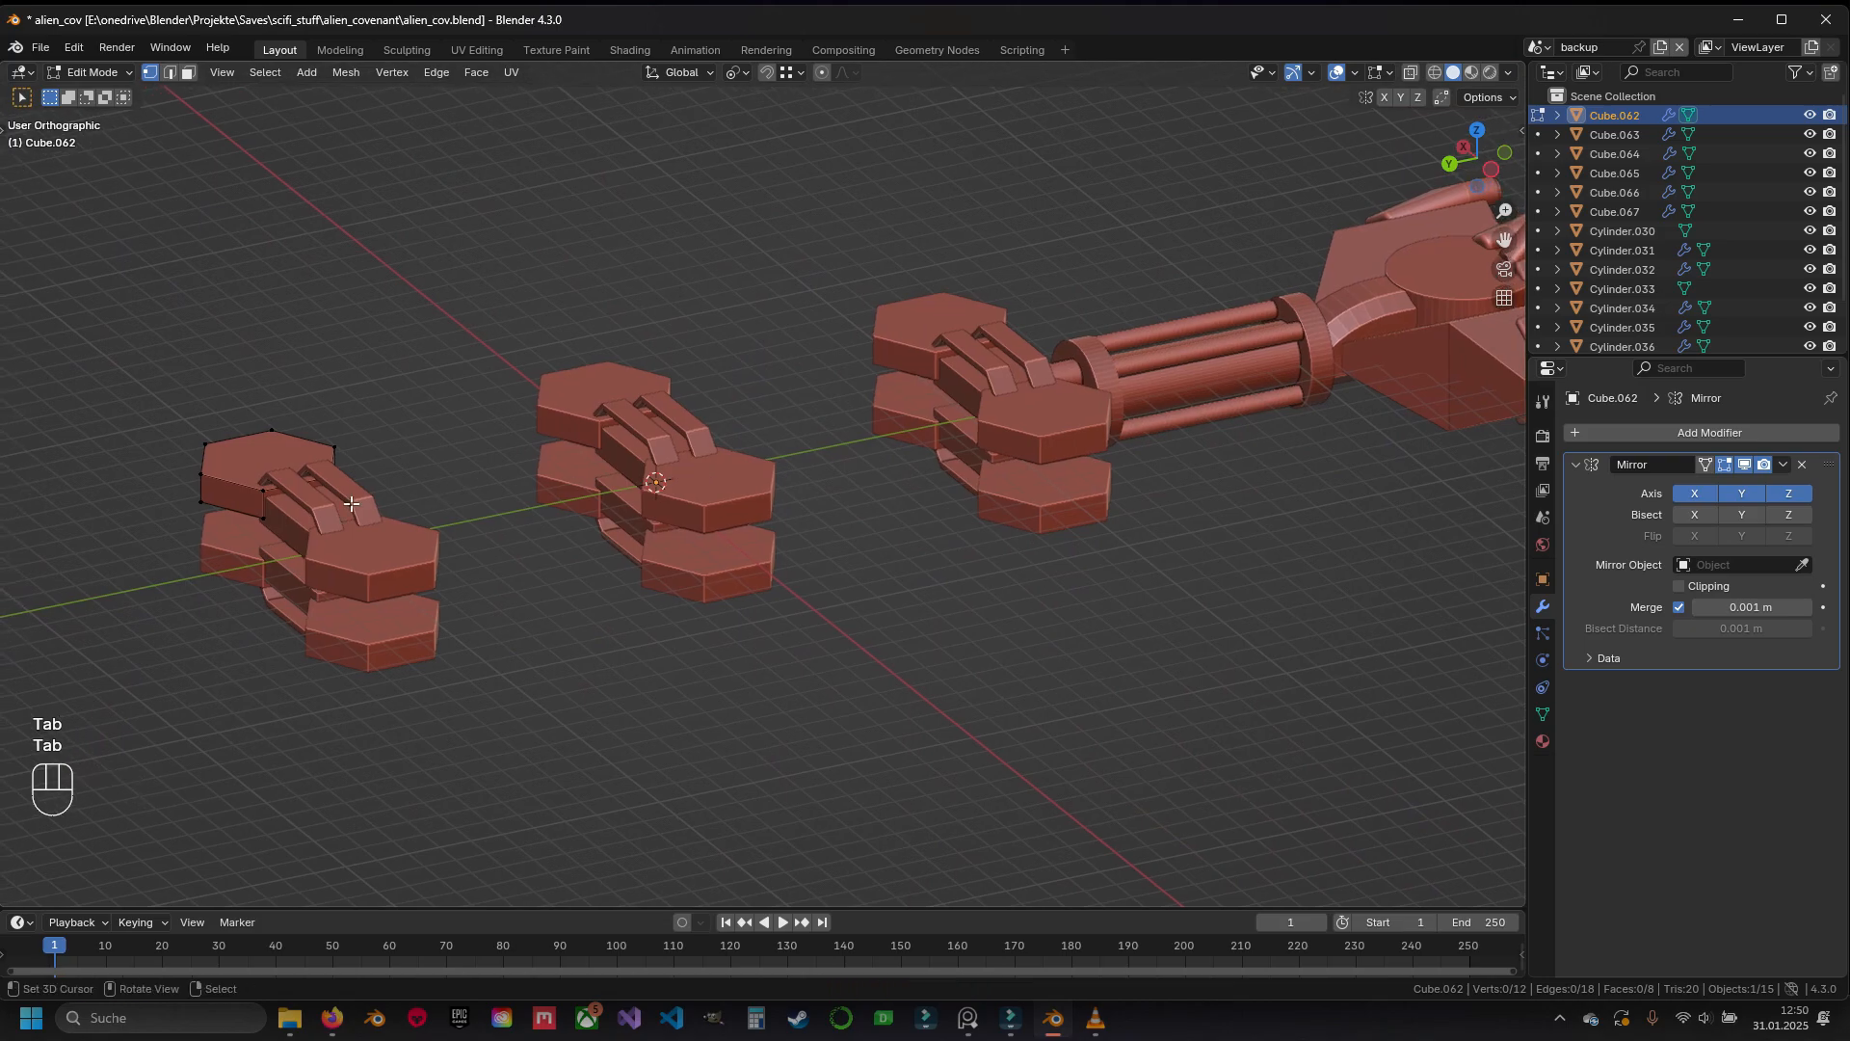
mouse_move(711, 438)
middle_mouse_down()
mouse_move(941, 414)
mouse_move(733, 462)
middle_mouse_up()
scroll(713, 481, "up", 8)
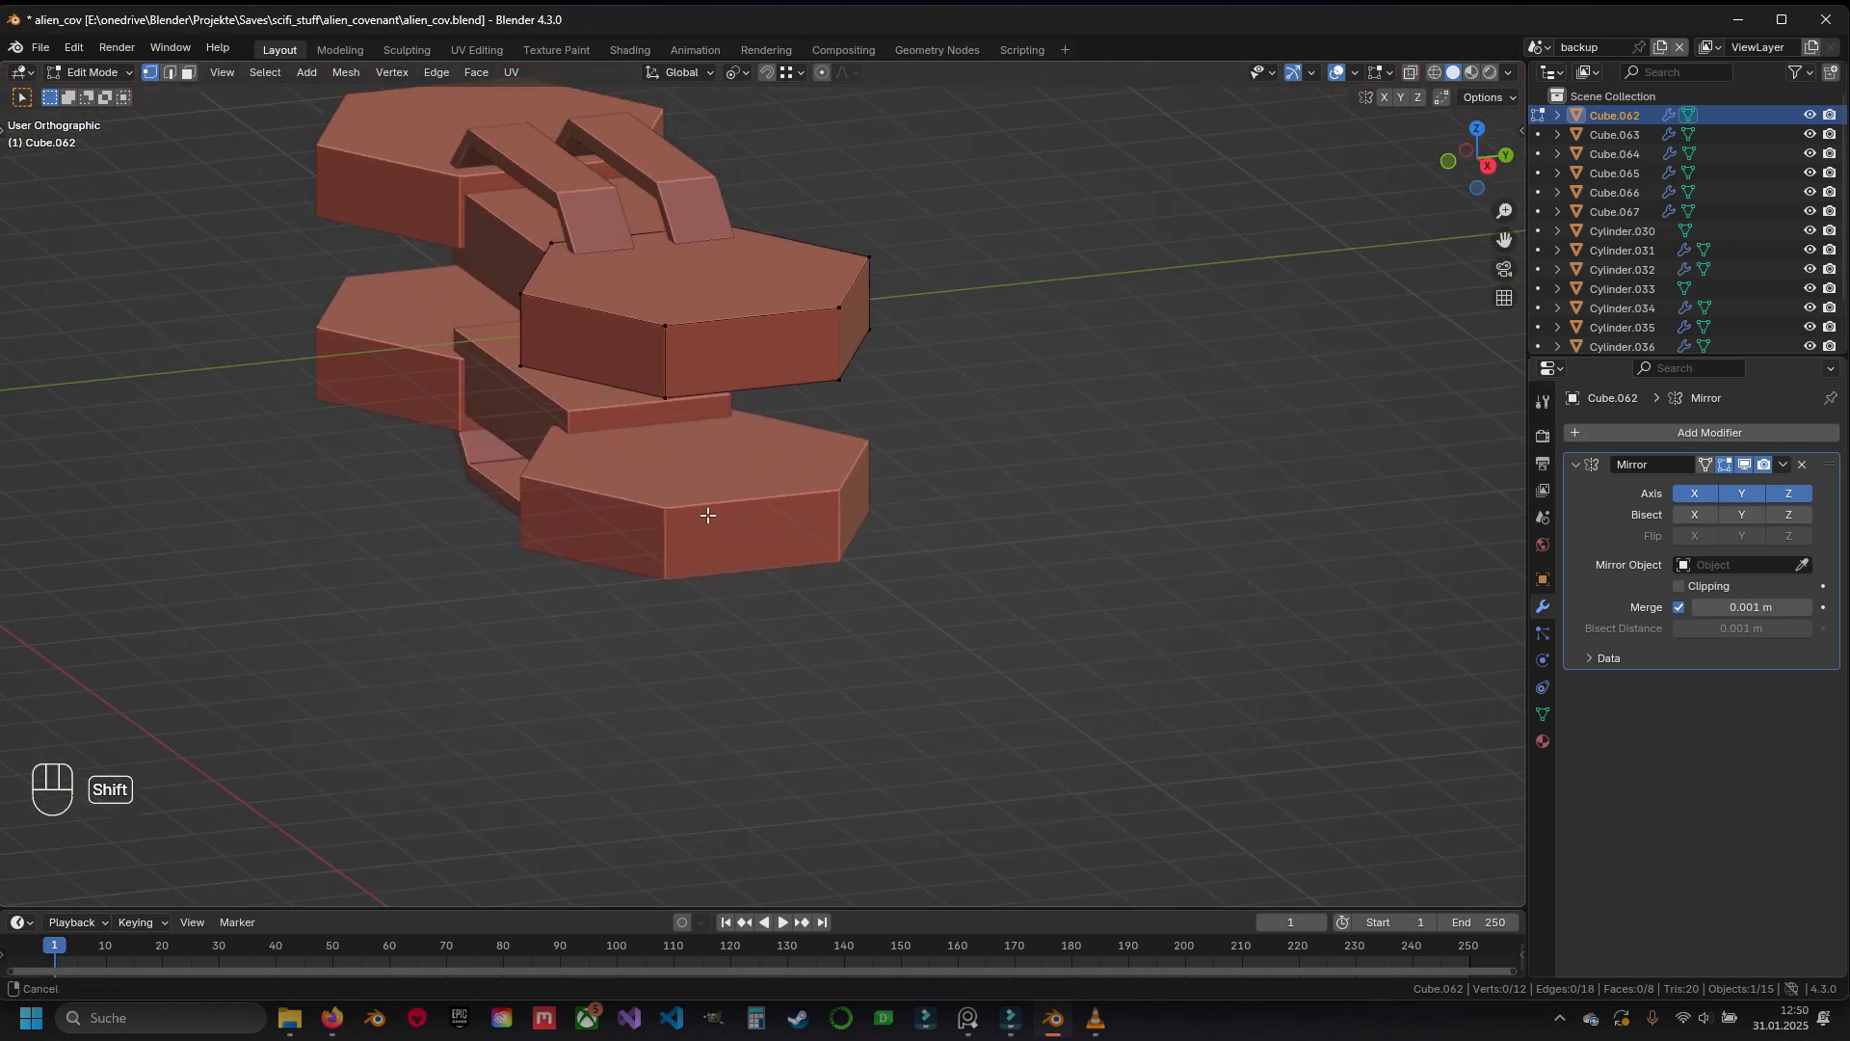
key("ctrl+r")
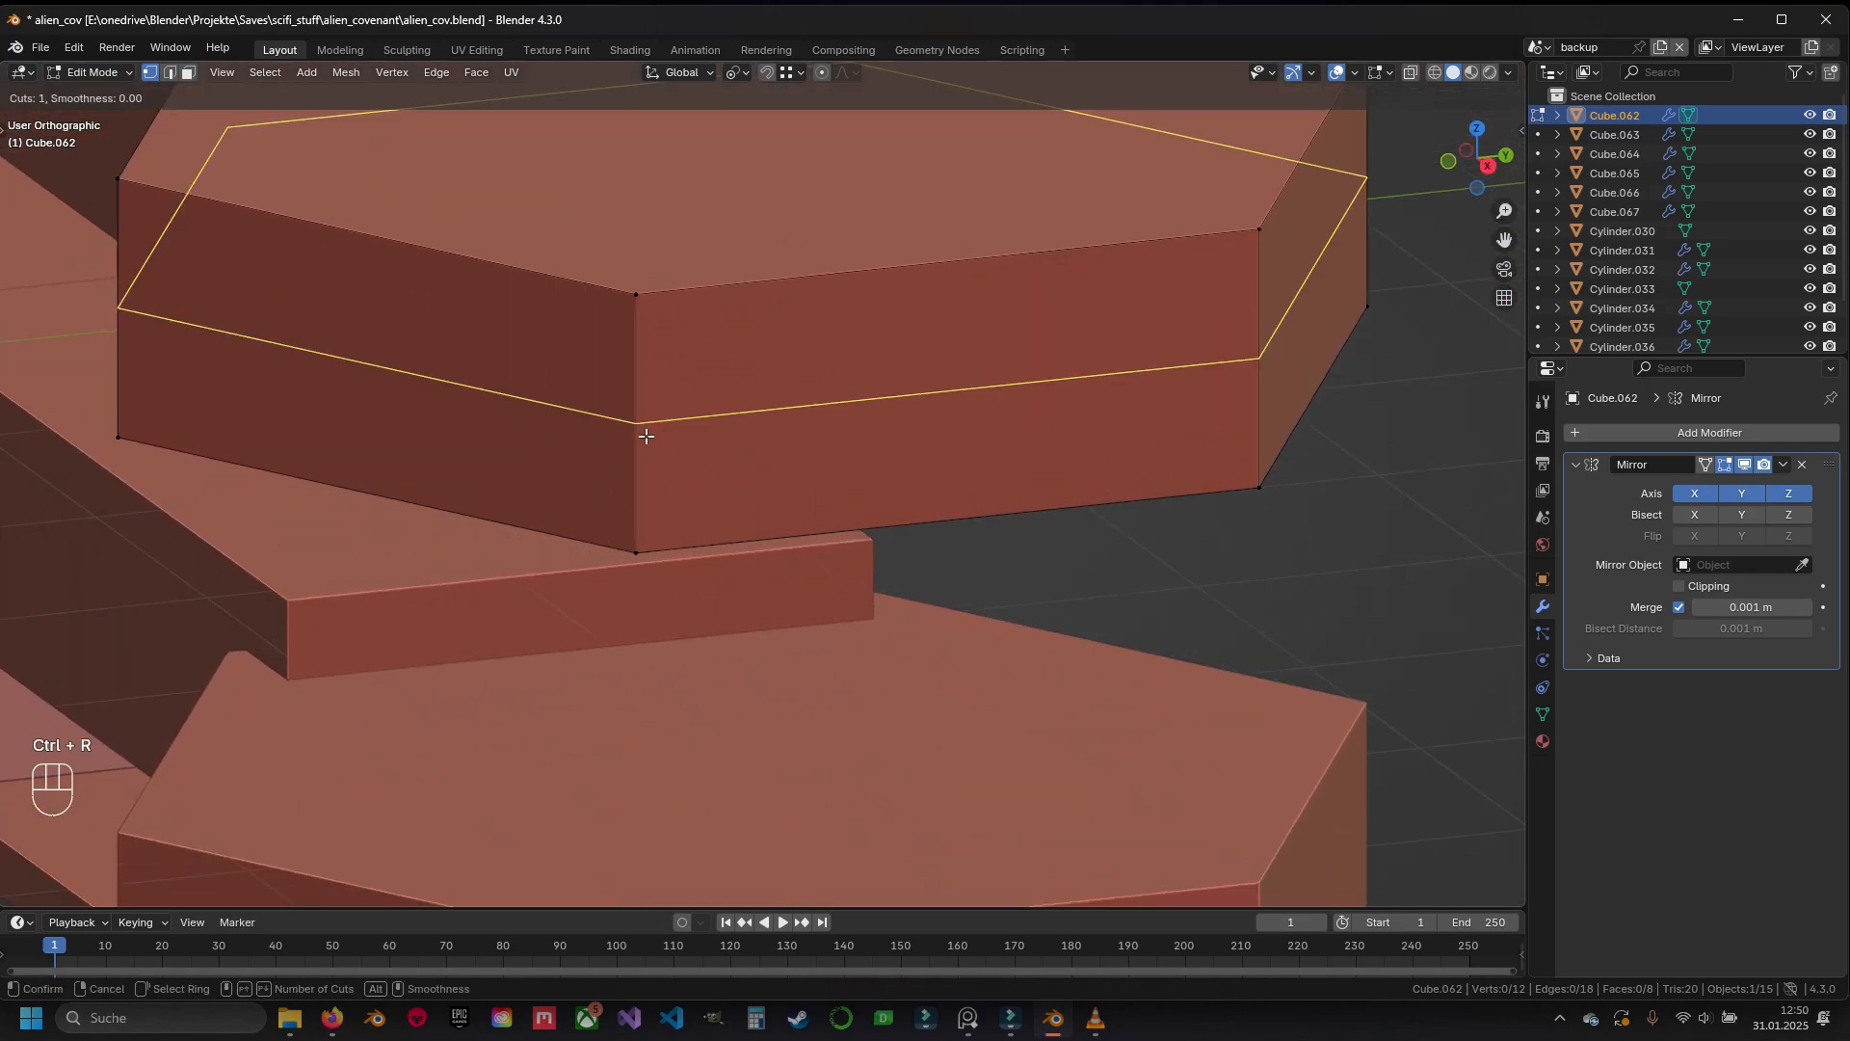
left_click(646, 437)
right_click(645, 436)
Bevel the loop cut around the hexagonal pod's sides into a one-segment band with an offset of about 0.085 m
middle_click_drag(645, 430, 960, 589)
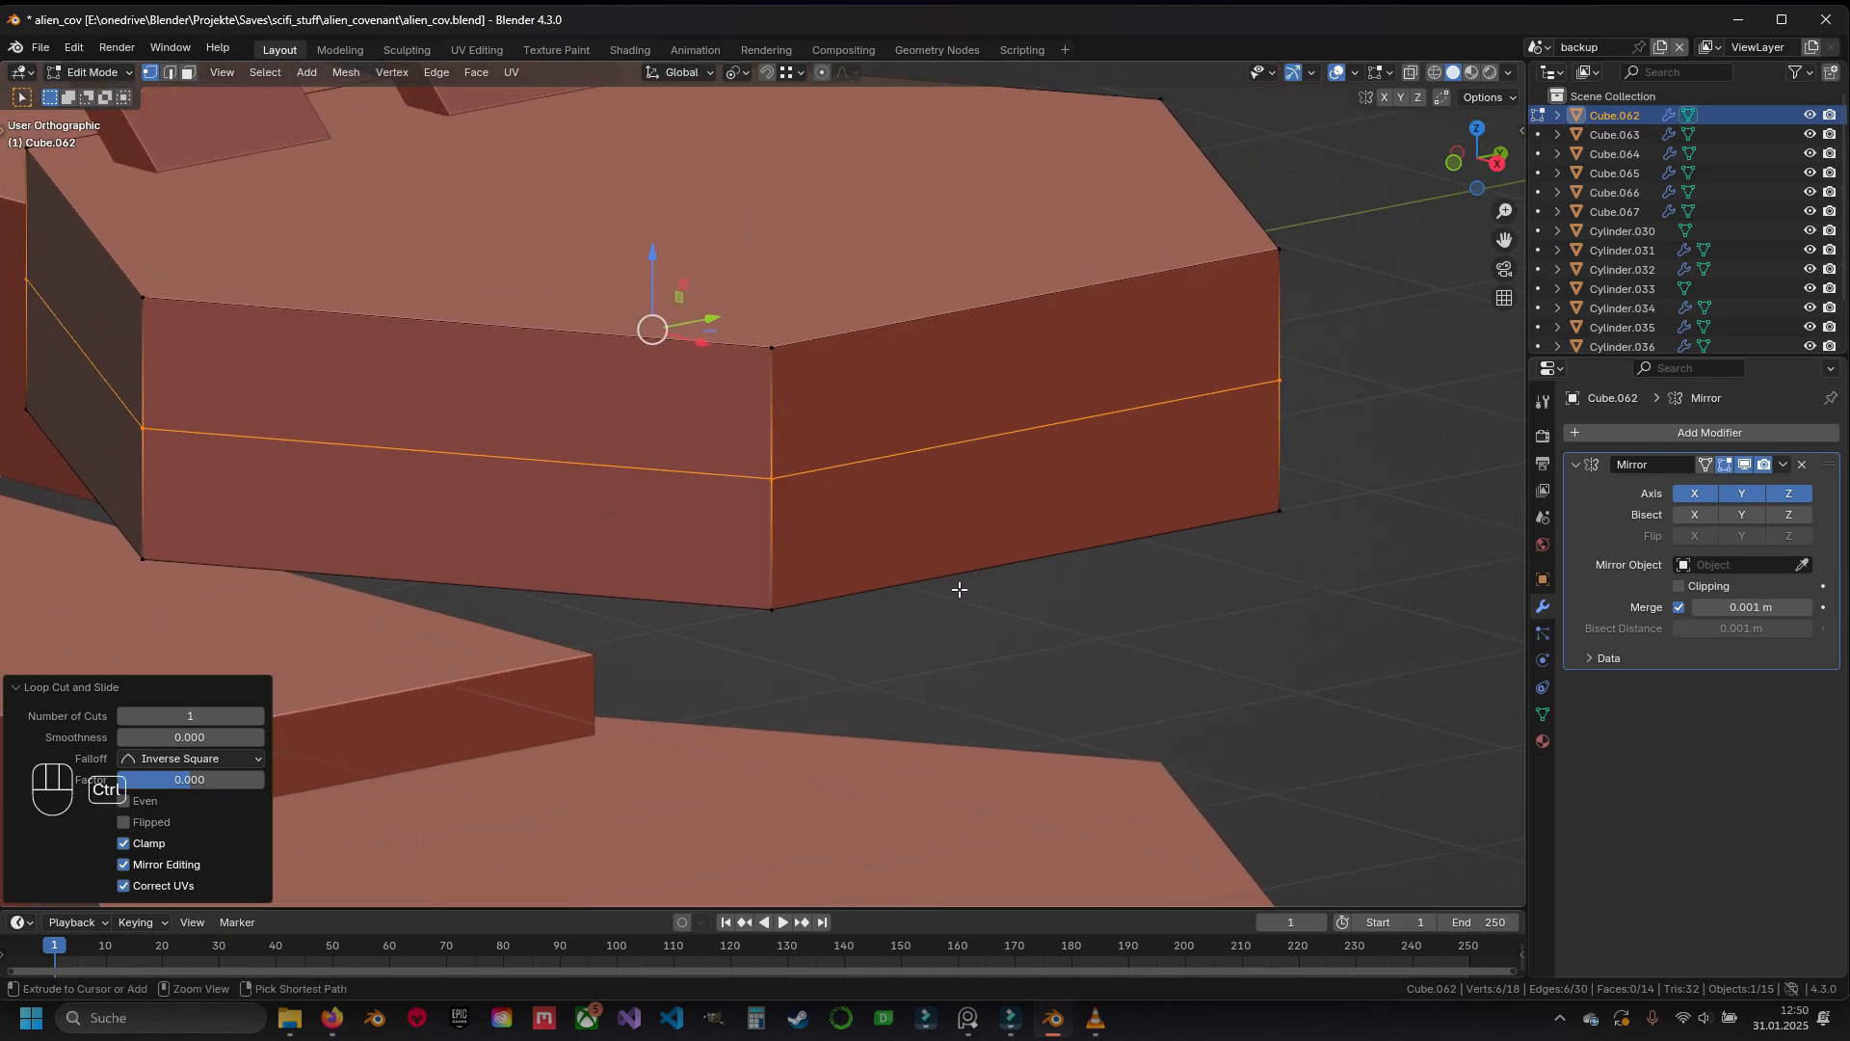
key("ctrl+b")
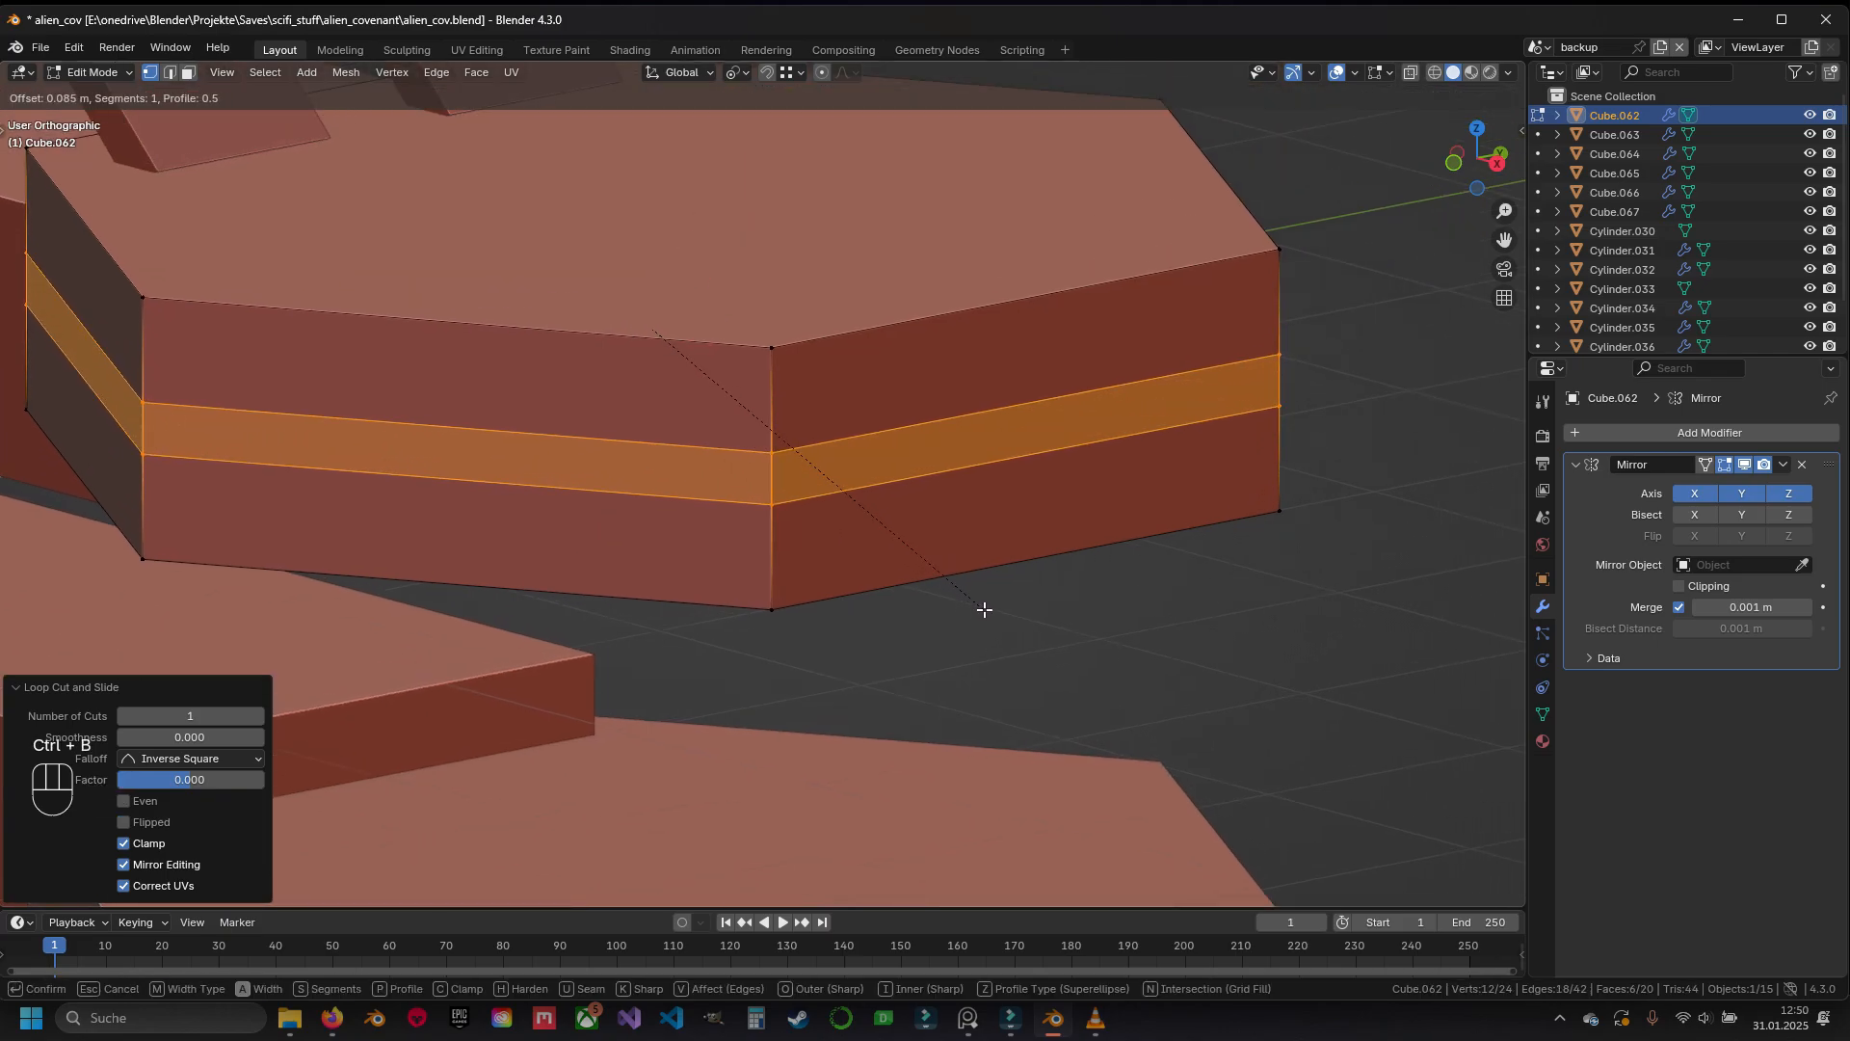
left_click(983, 607)
key("3")
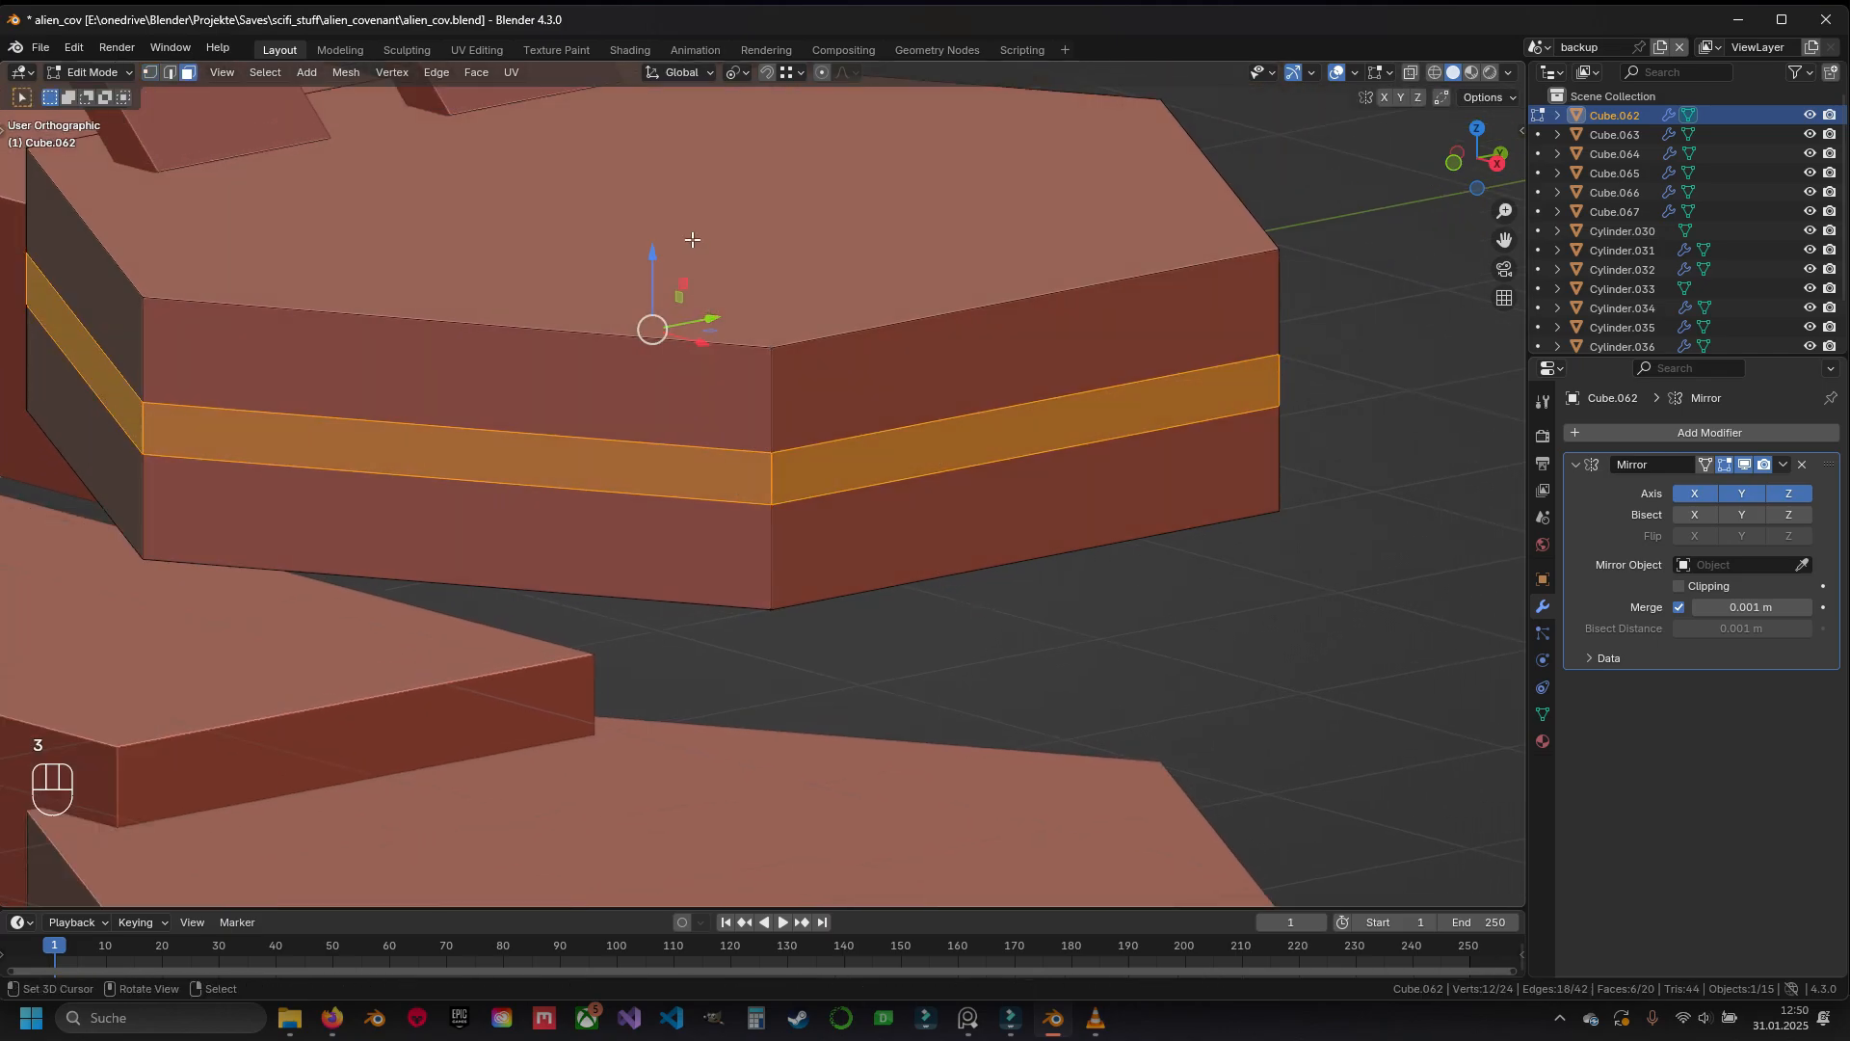
Scale the hexagonal pod's top and bottom faces to about 0.83 in X and Y only, using Individual Origins as pivot
key("a")
scroll(715, 387, "down", 5)
right_click(709, 379)
middle_click_drag(723, 460, 964, 548)
right_click(764, 395, "shift")
scroll(968, 549, "up", 3)
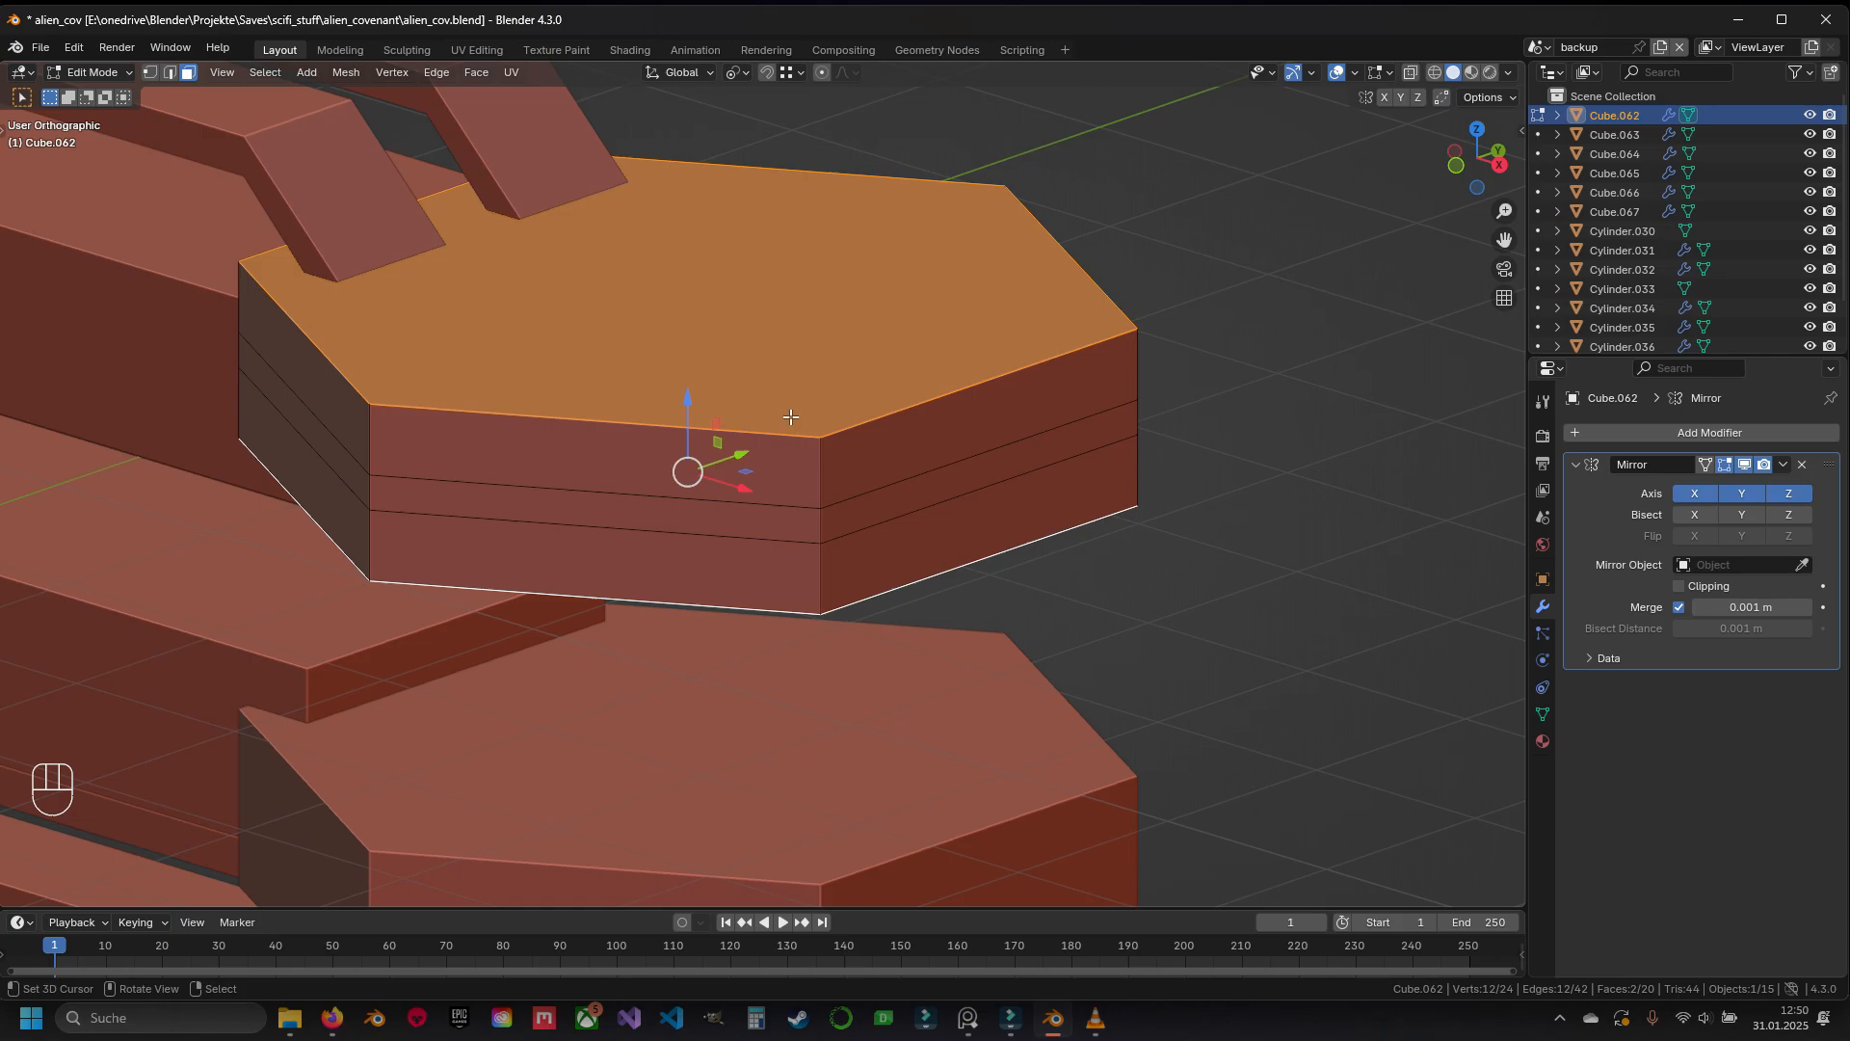
left_click(734, 73)
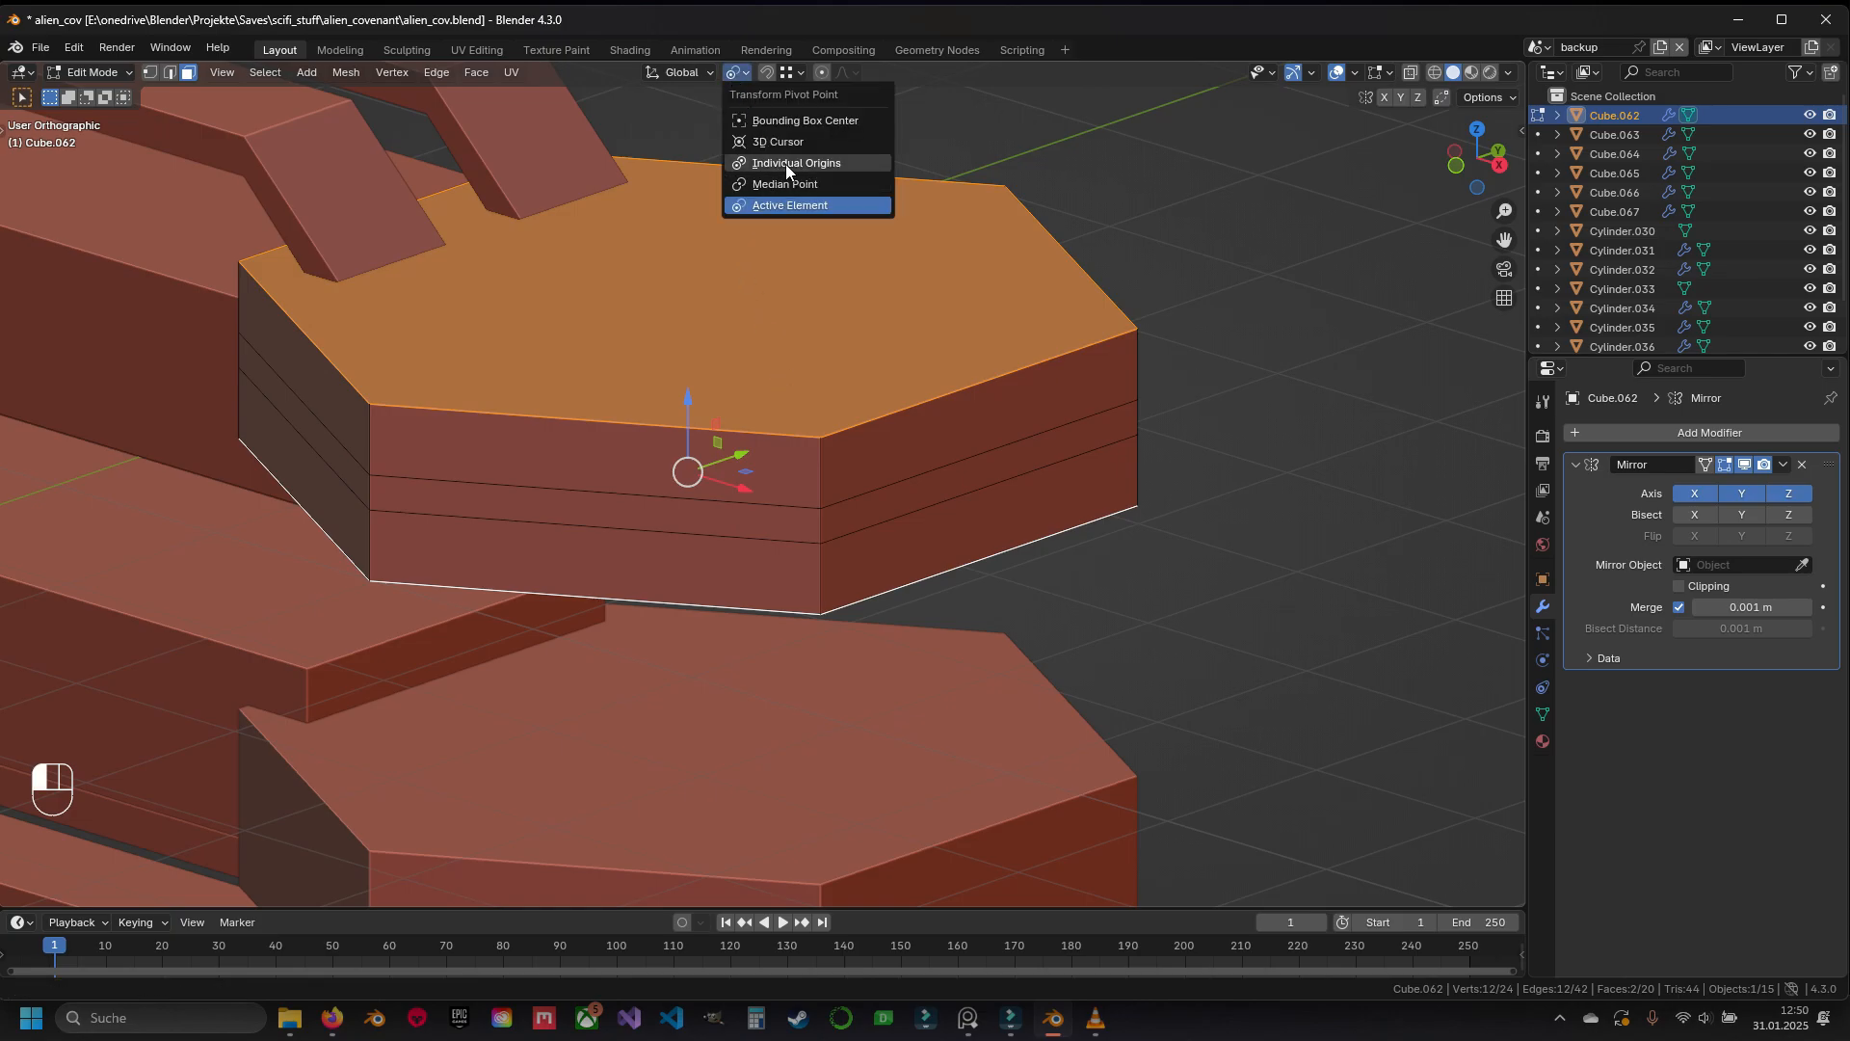
mouse_move(974, 557)
middle_mouse_down()
mouse_move(896, 566)
mouse_move(944, 568)
middle_mouse_up()
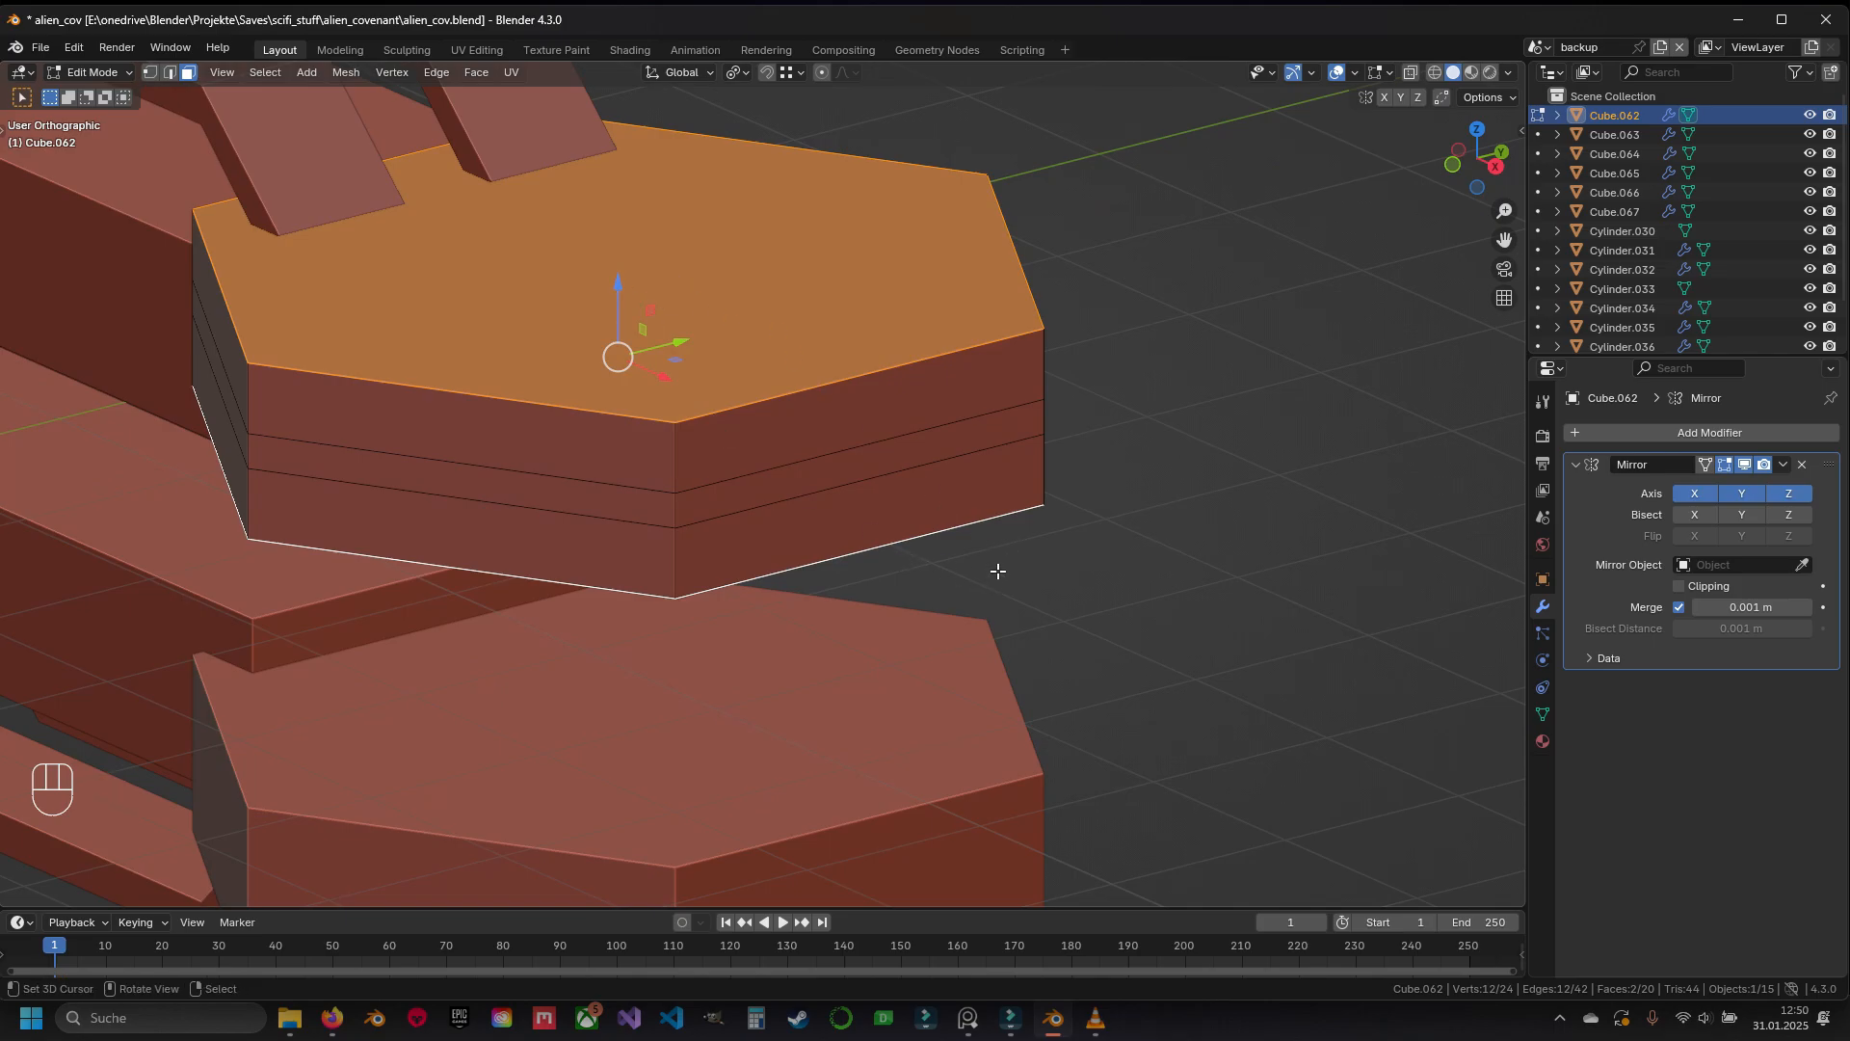
key("s")
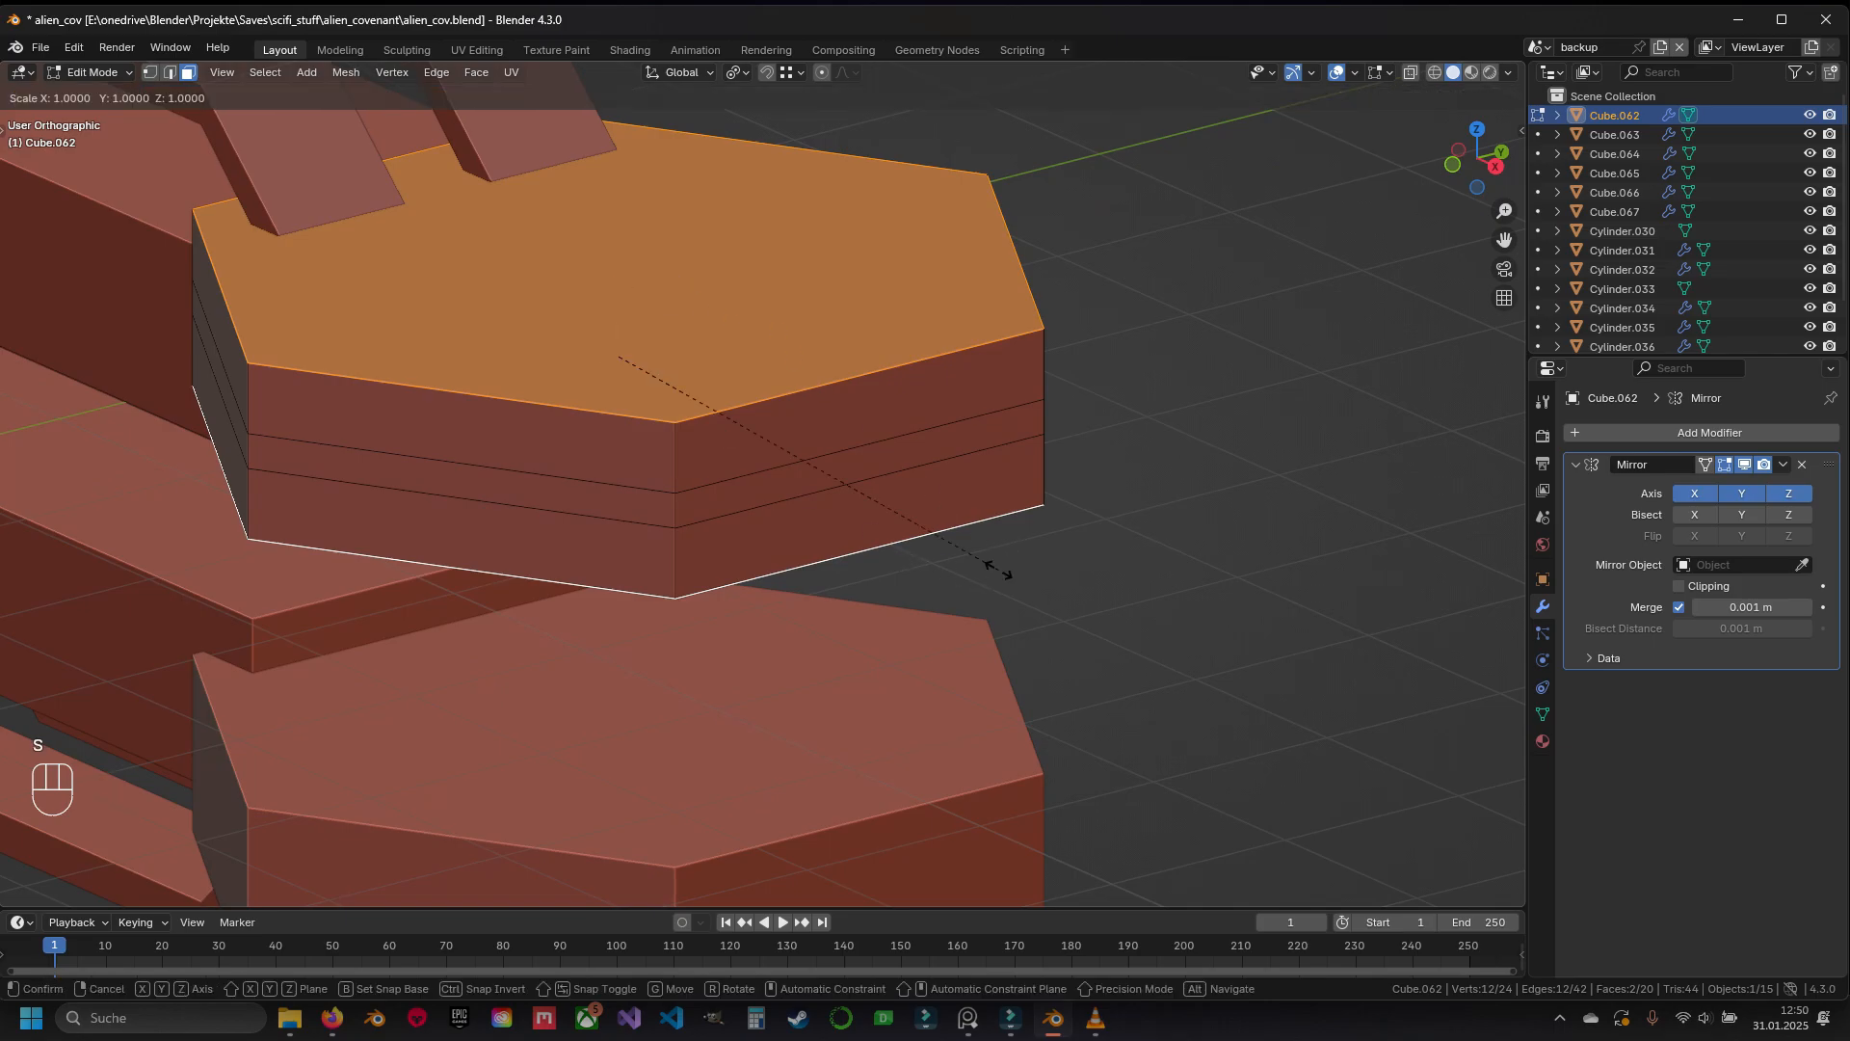
key("shift+z")
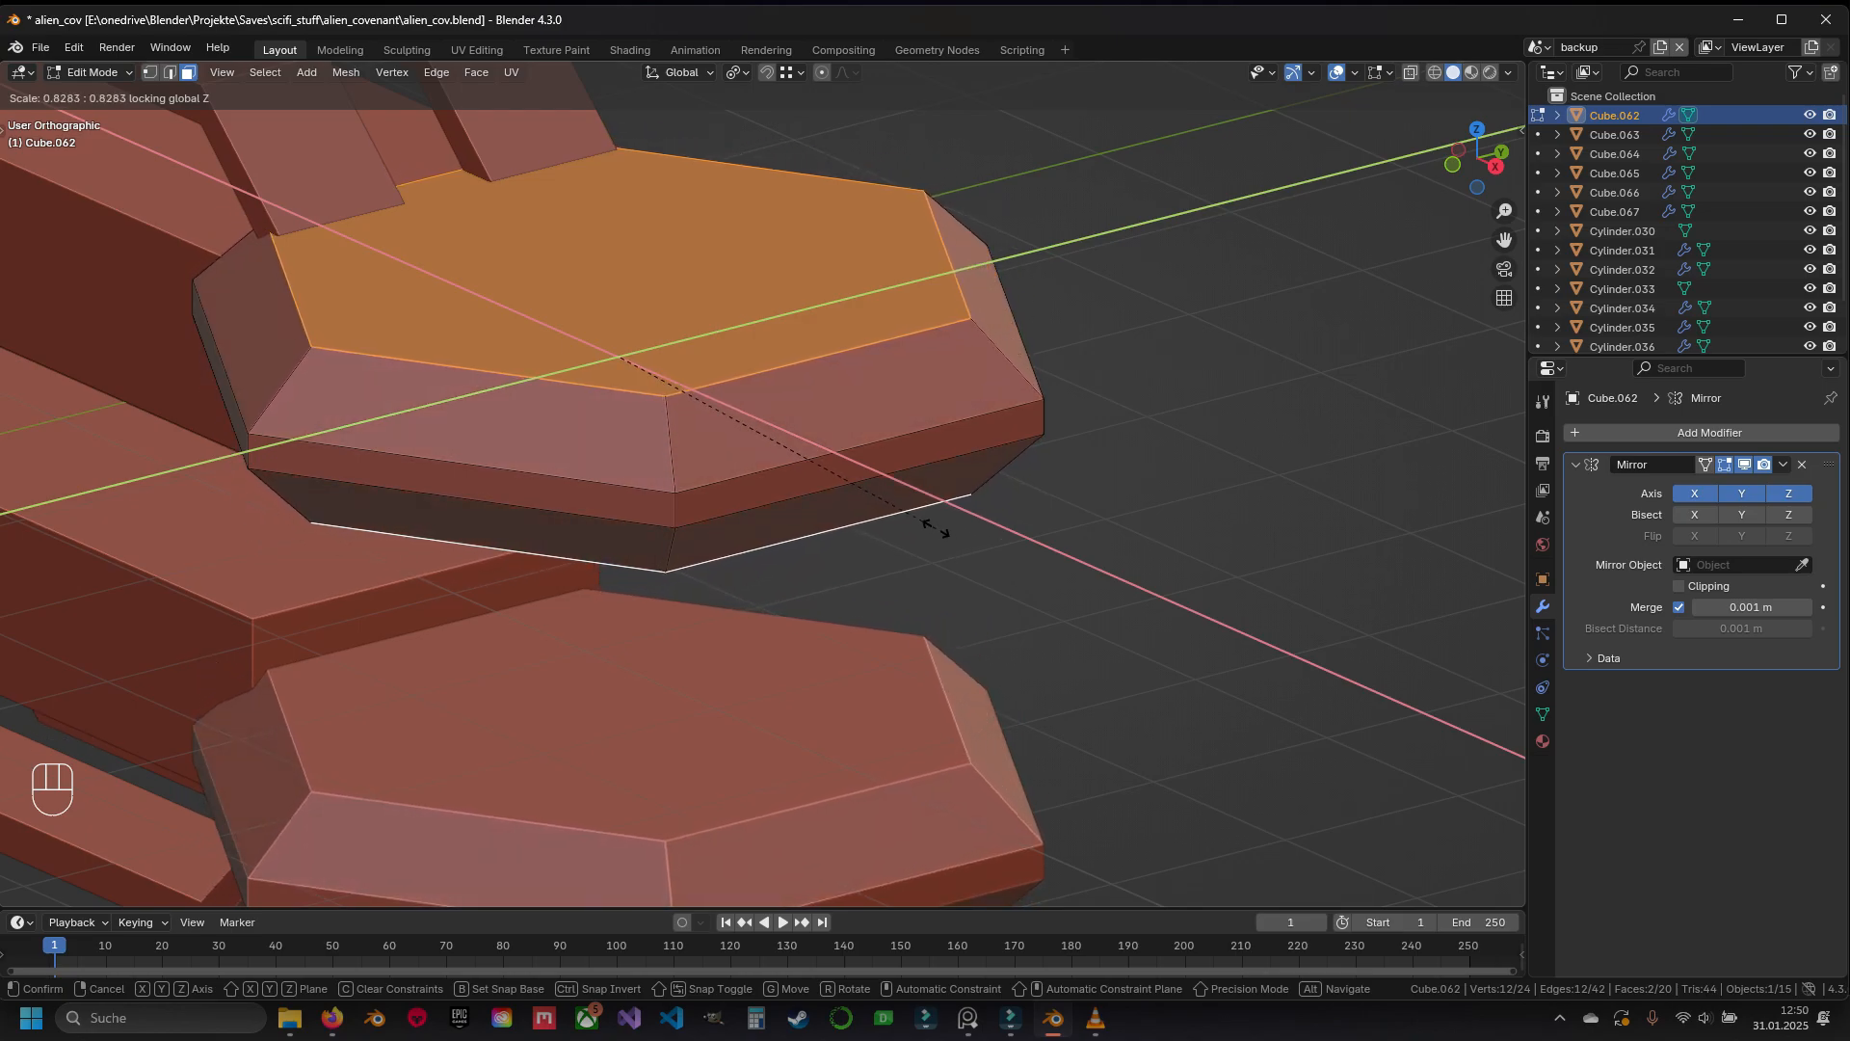
left_click(933, 528)
Clear the selection on the chamfered pod and save the file
scroll(900, 524, "down", 4)
key("alt+a")
middle_click_drag(906, 462, 768, 496)
scroll(793, 318, "down", 5)
key("ctrl+s")
middle_click_drag(793, 318, 880, 314)
scroll(661, 590, "up", 5)
middle_click_drag(661, 591, 784, 472)
key("Tab")
left_click(723, 414)
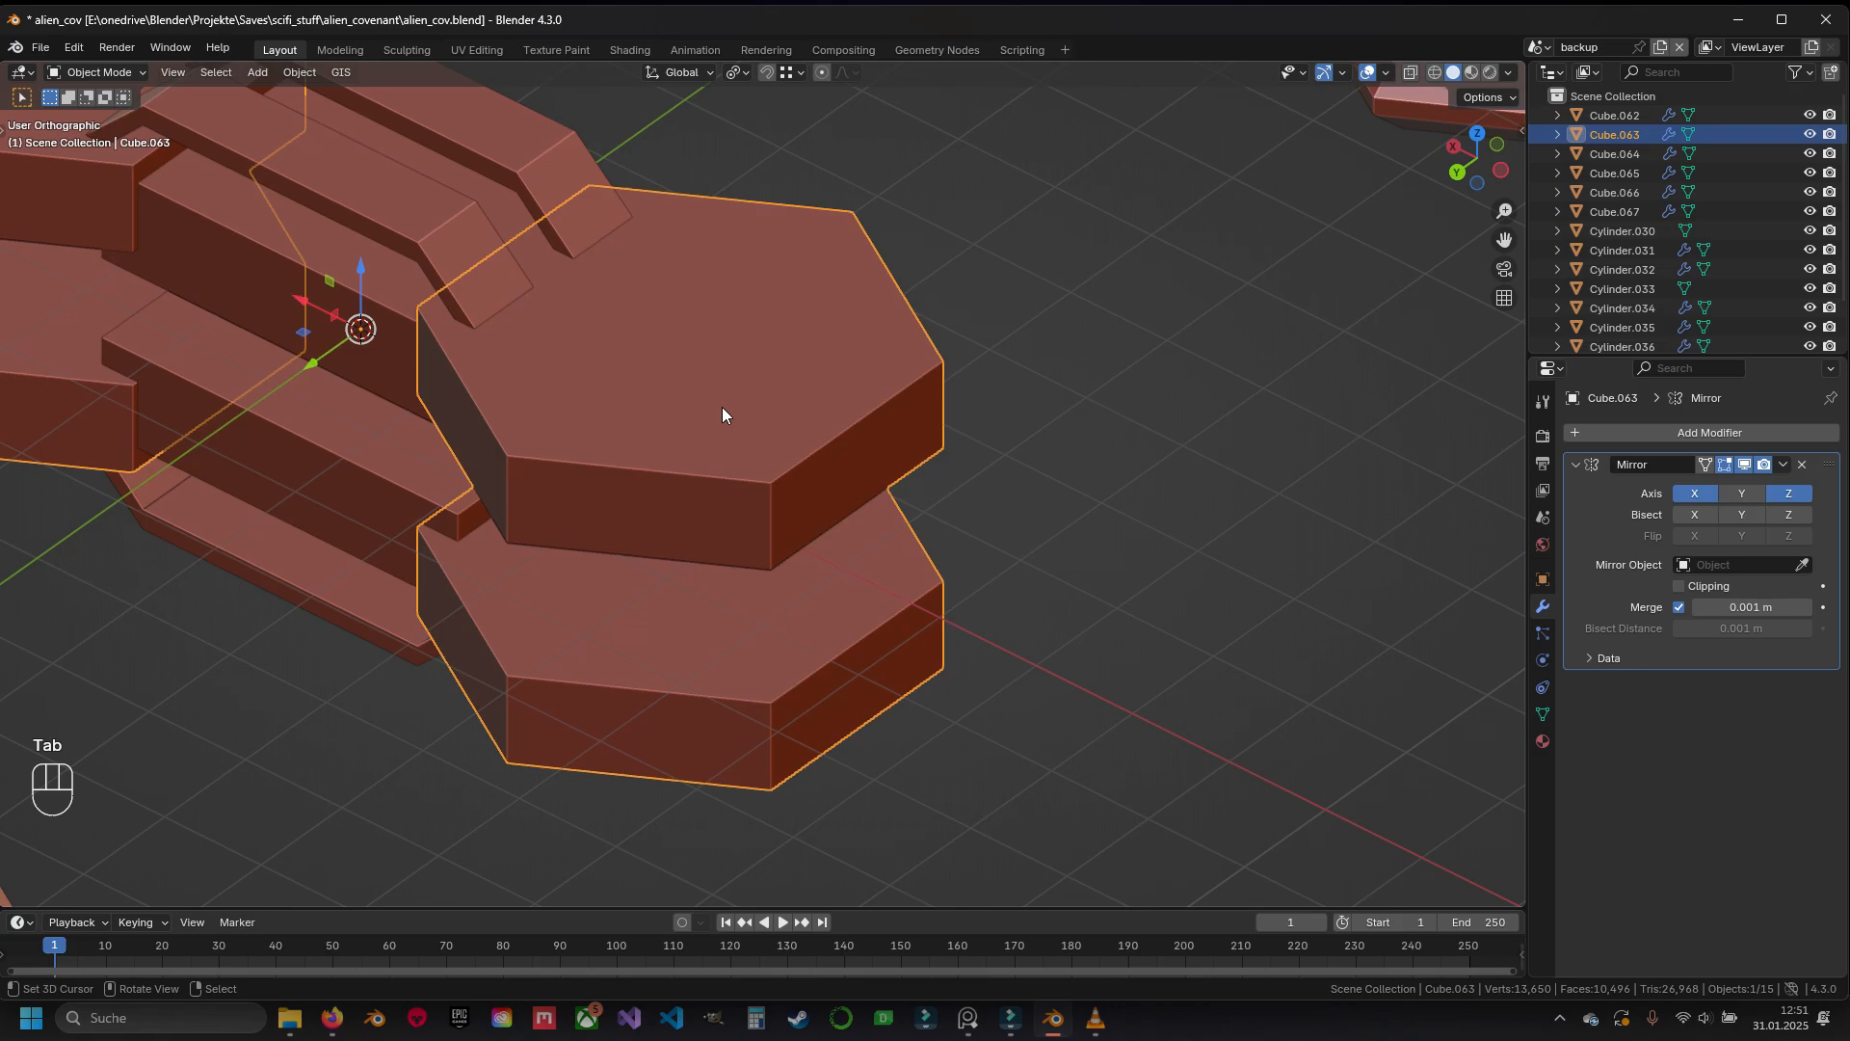
scroll(722, 414, "down", 6)
key("Tab")
middle_click_drag(538, 441, 577, 424)
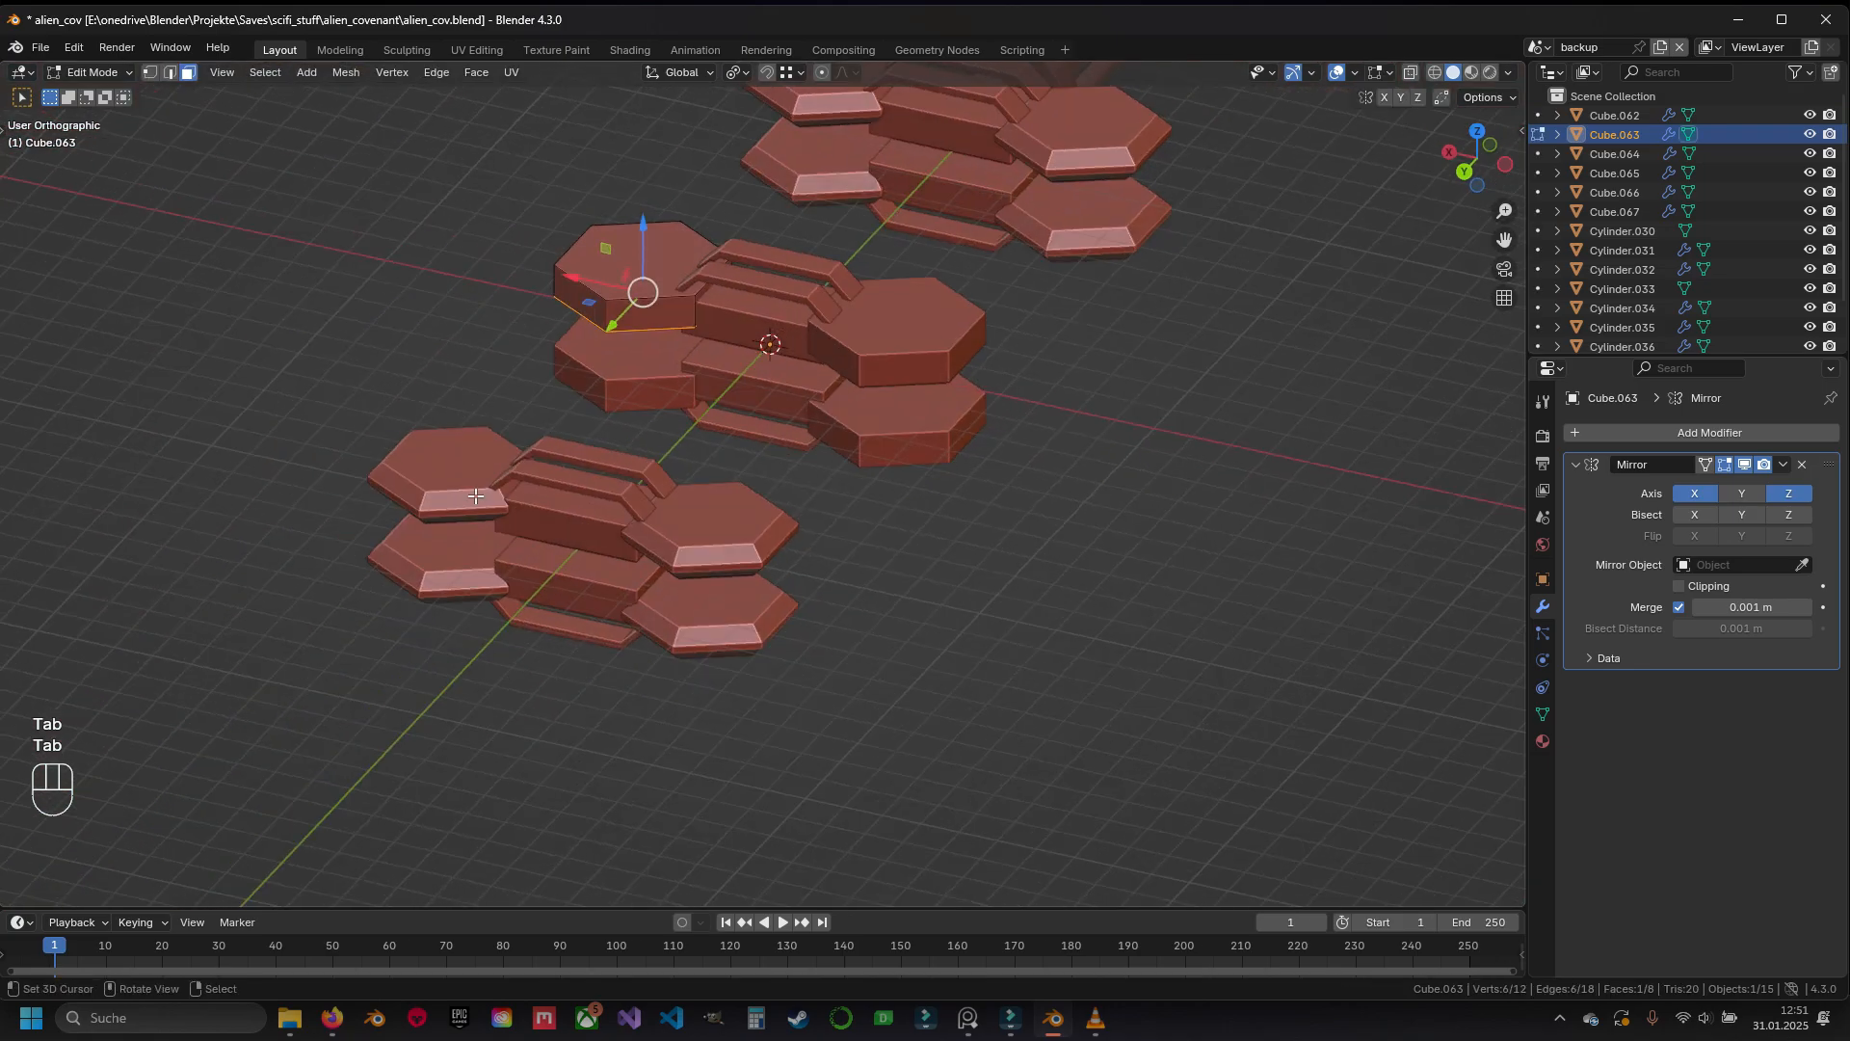
key("Tab")
Select all linked geometry of the chamfered hexagonal pod and duplicate it in place
right_click(444, 510)
key("Tab")
key("ctrl+l")
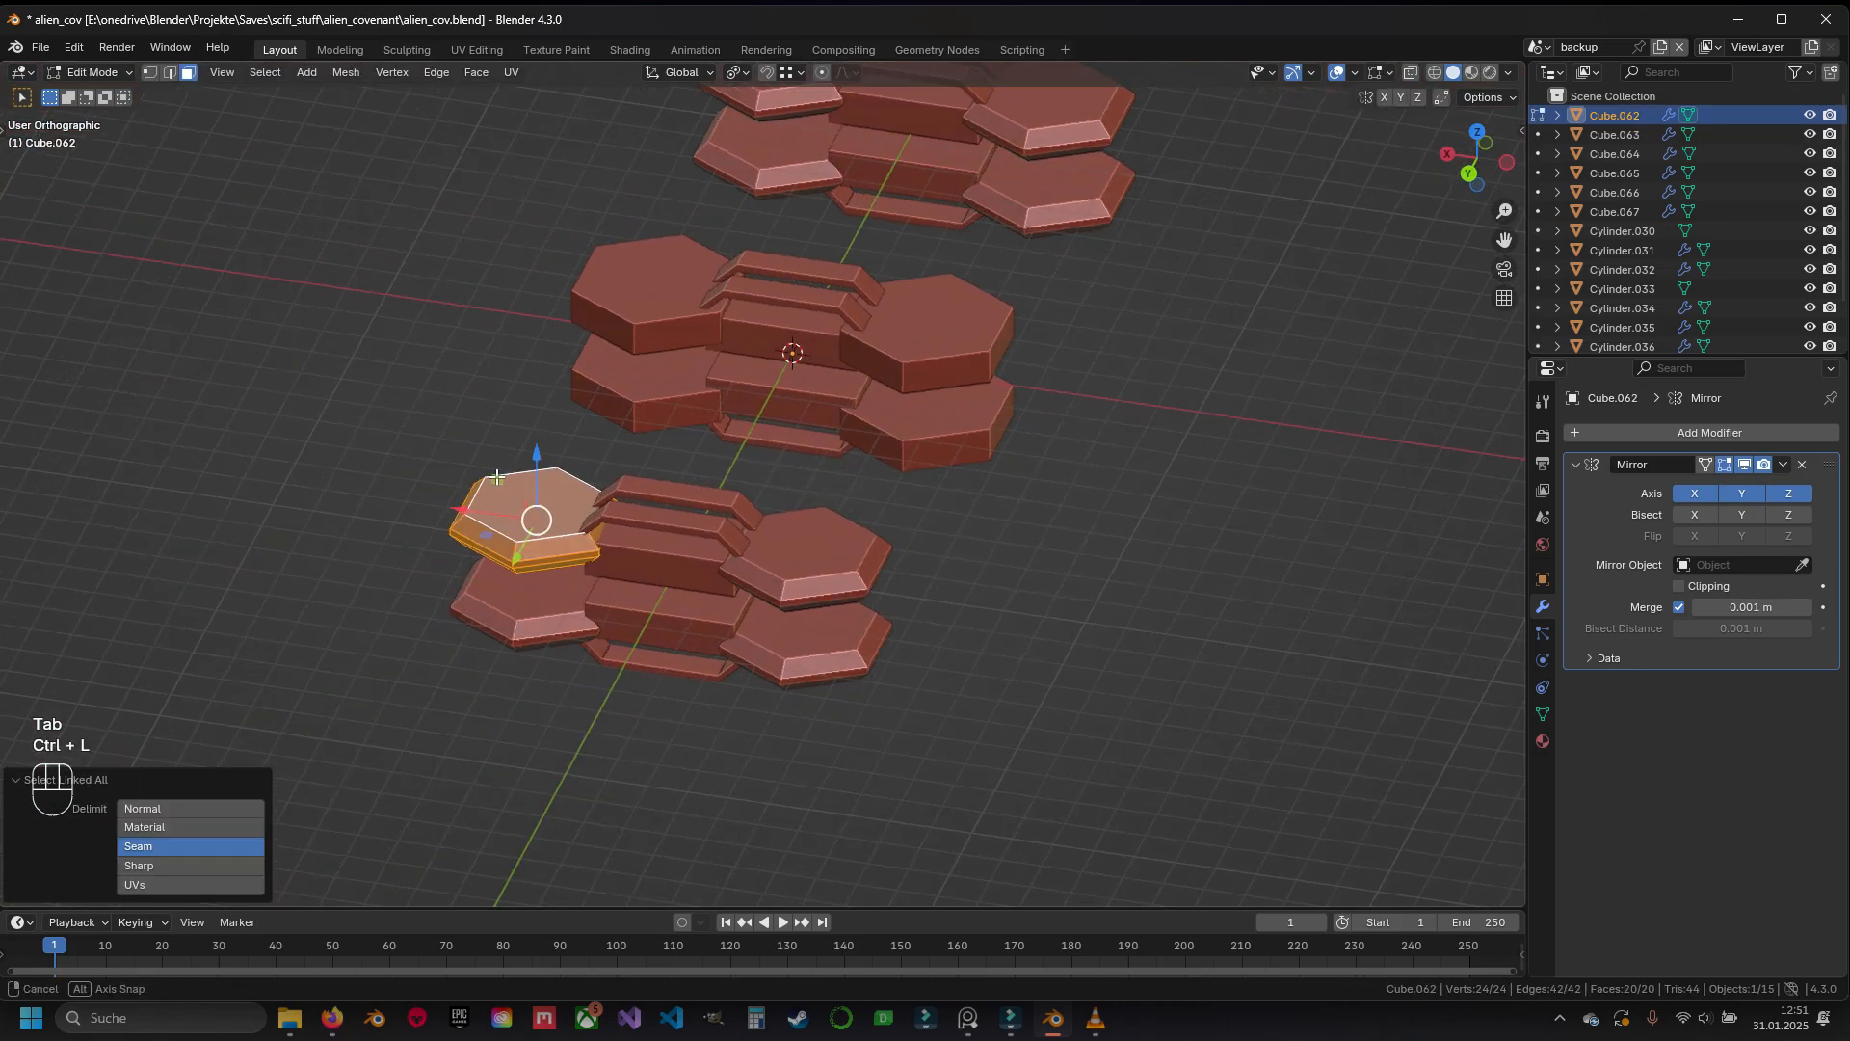
middle_click_drag(450, 470, 983, 417)
scroll(814, 467, "up", 3)
key("shift+d")
key("Escape")
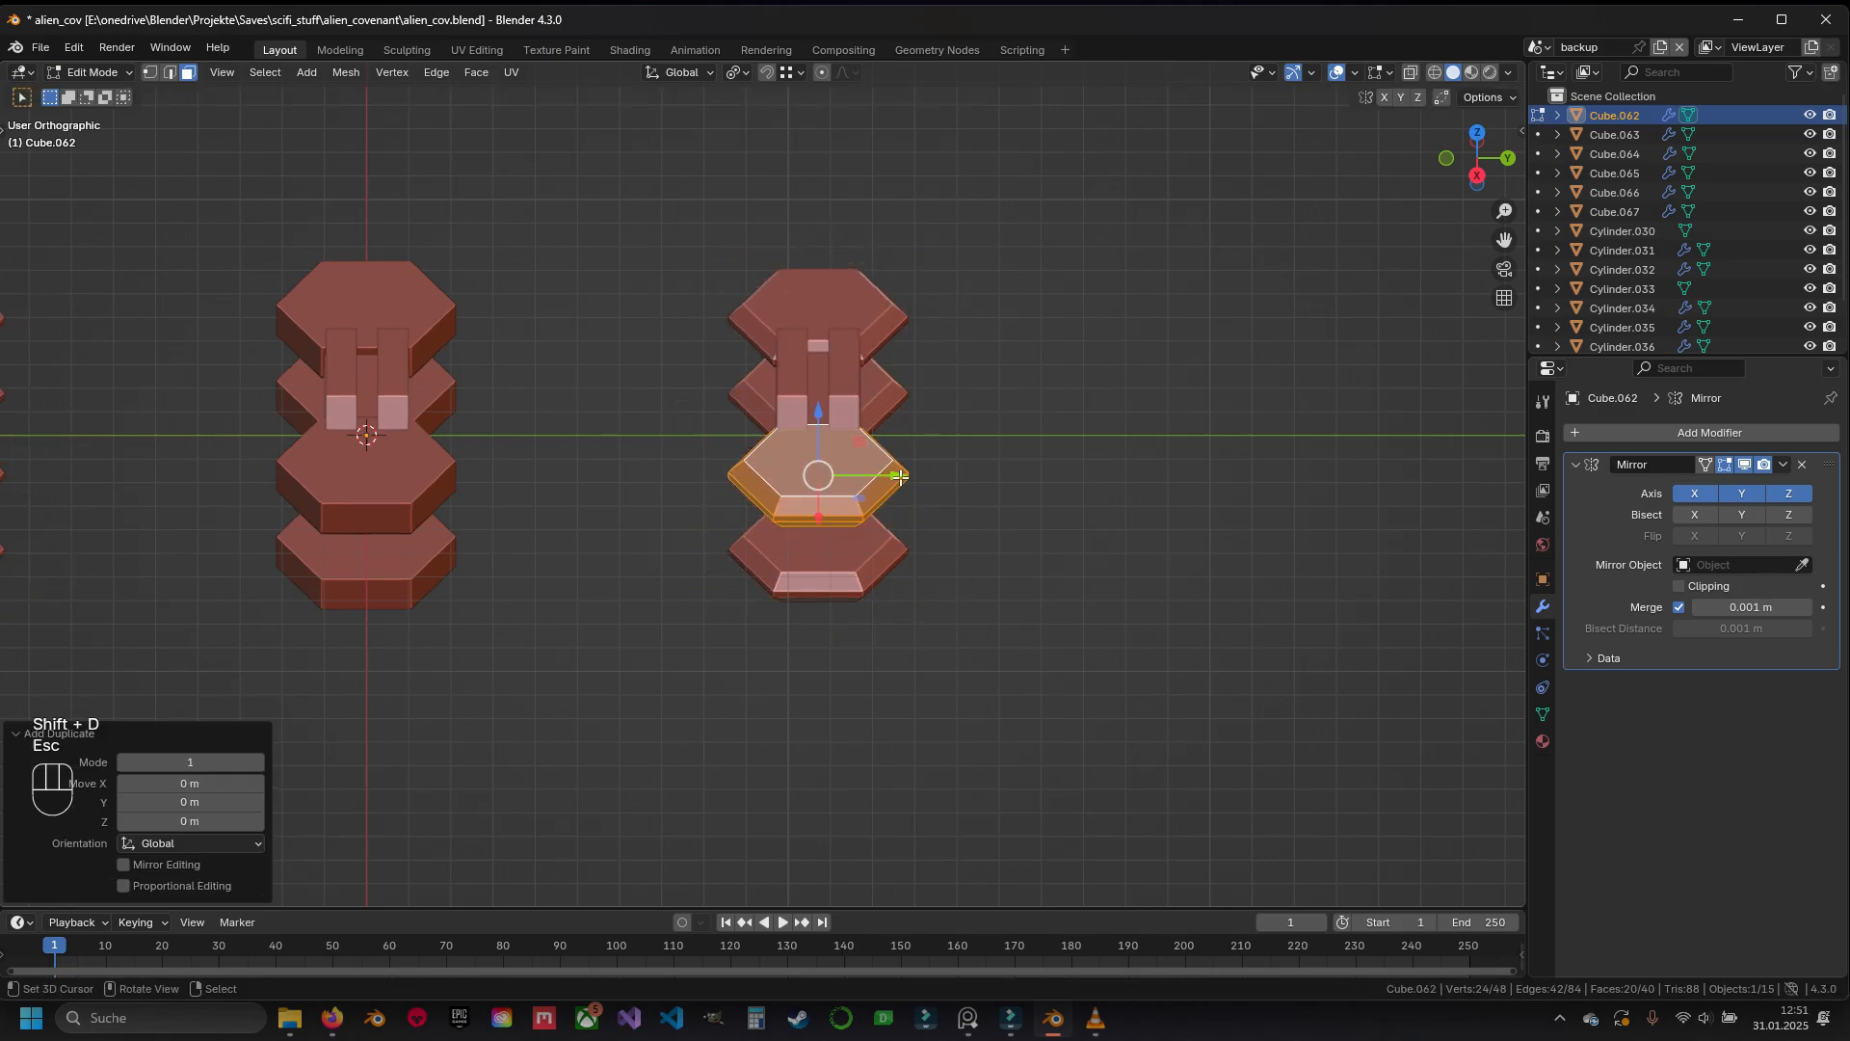
Separate the duplicated pod into its own object and disable its Y-axis mirroring
middle_click_drag(818, 467, 962, 530)
key("p")
left_click(684, 480)
key("Tab")
left_click(679, 482)
left_click(1740, 493)
Move the entire duplicated pod along Y onto the plain middle pod in the top view
key("Tab")
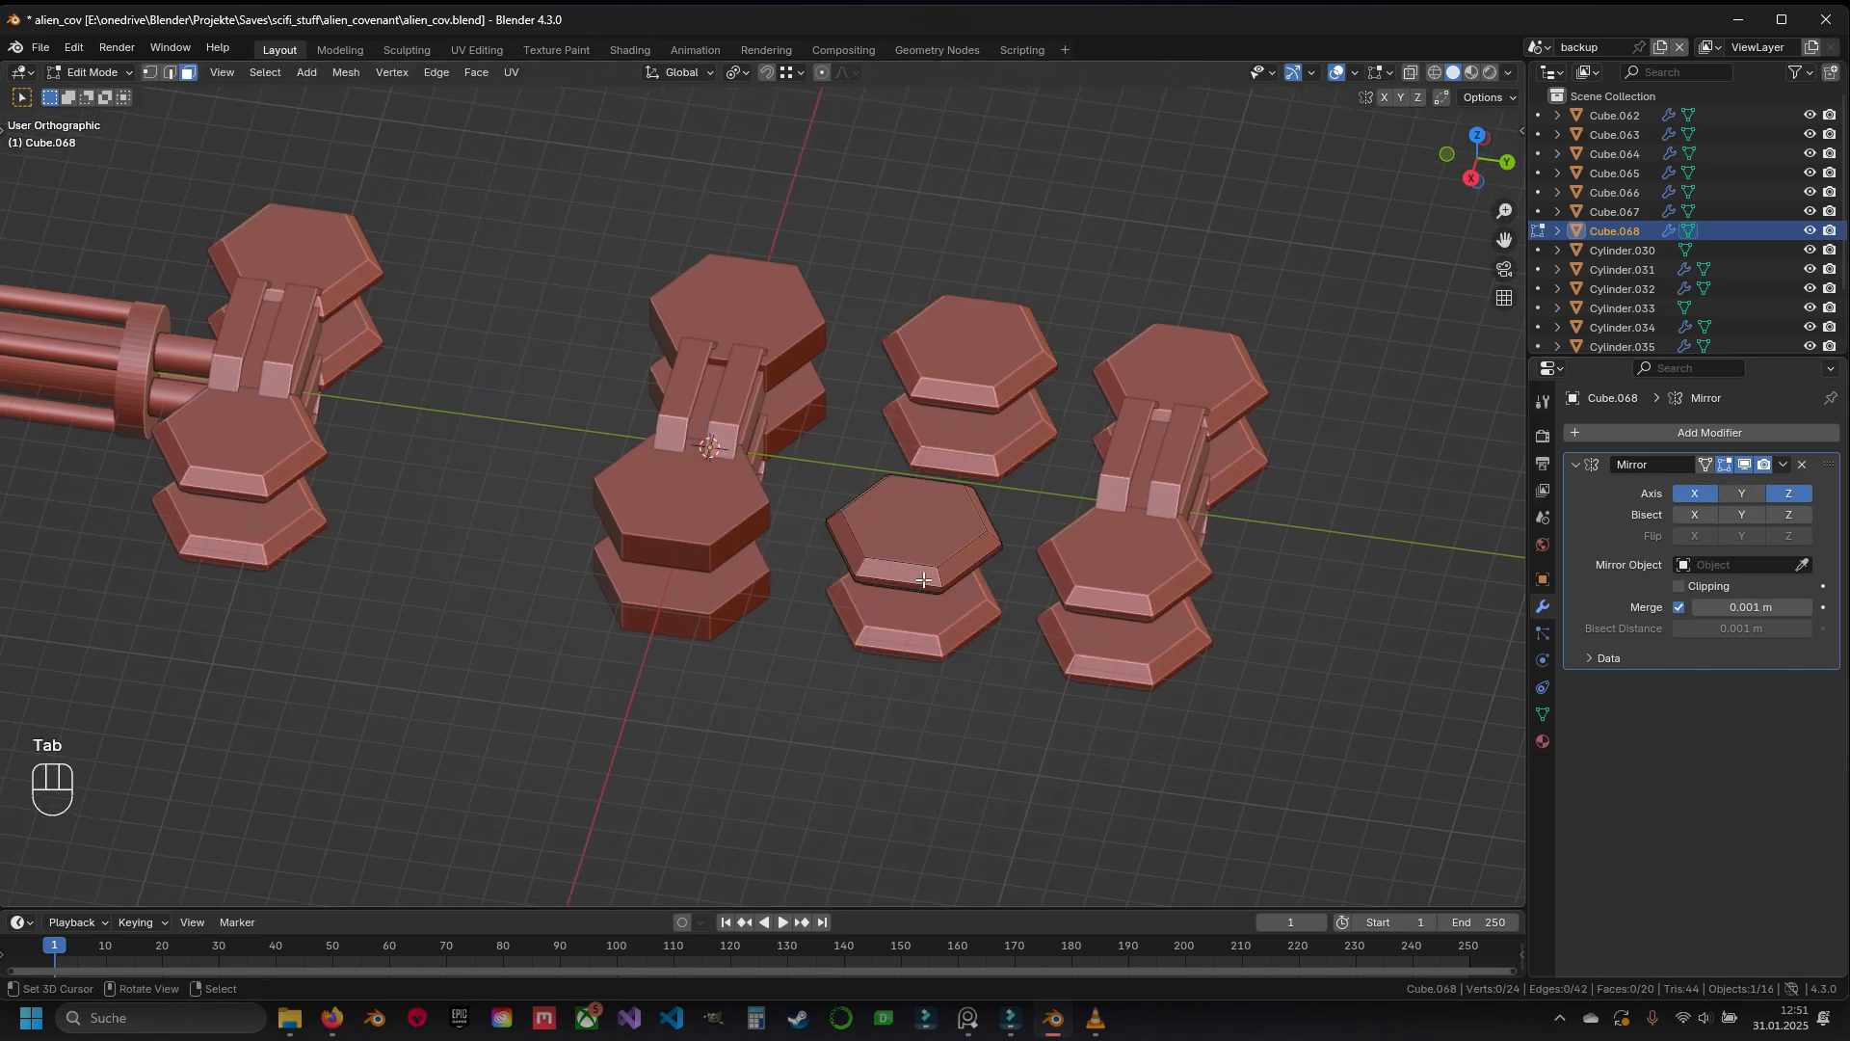
key("a")
key("KP_7")
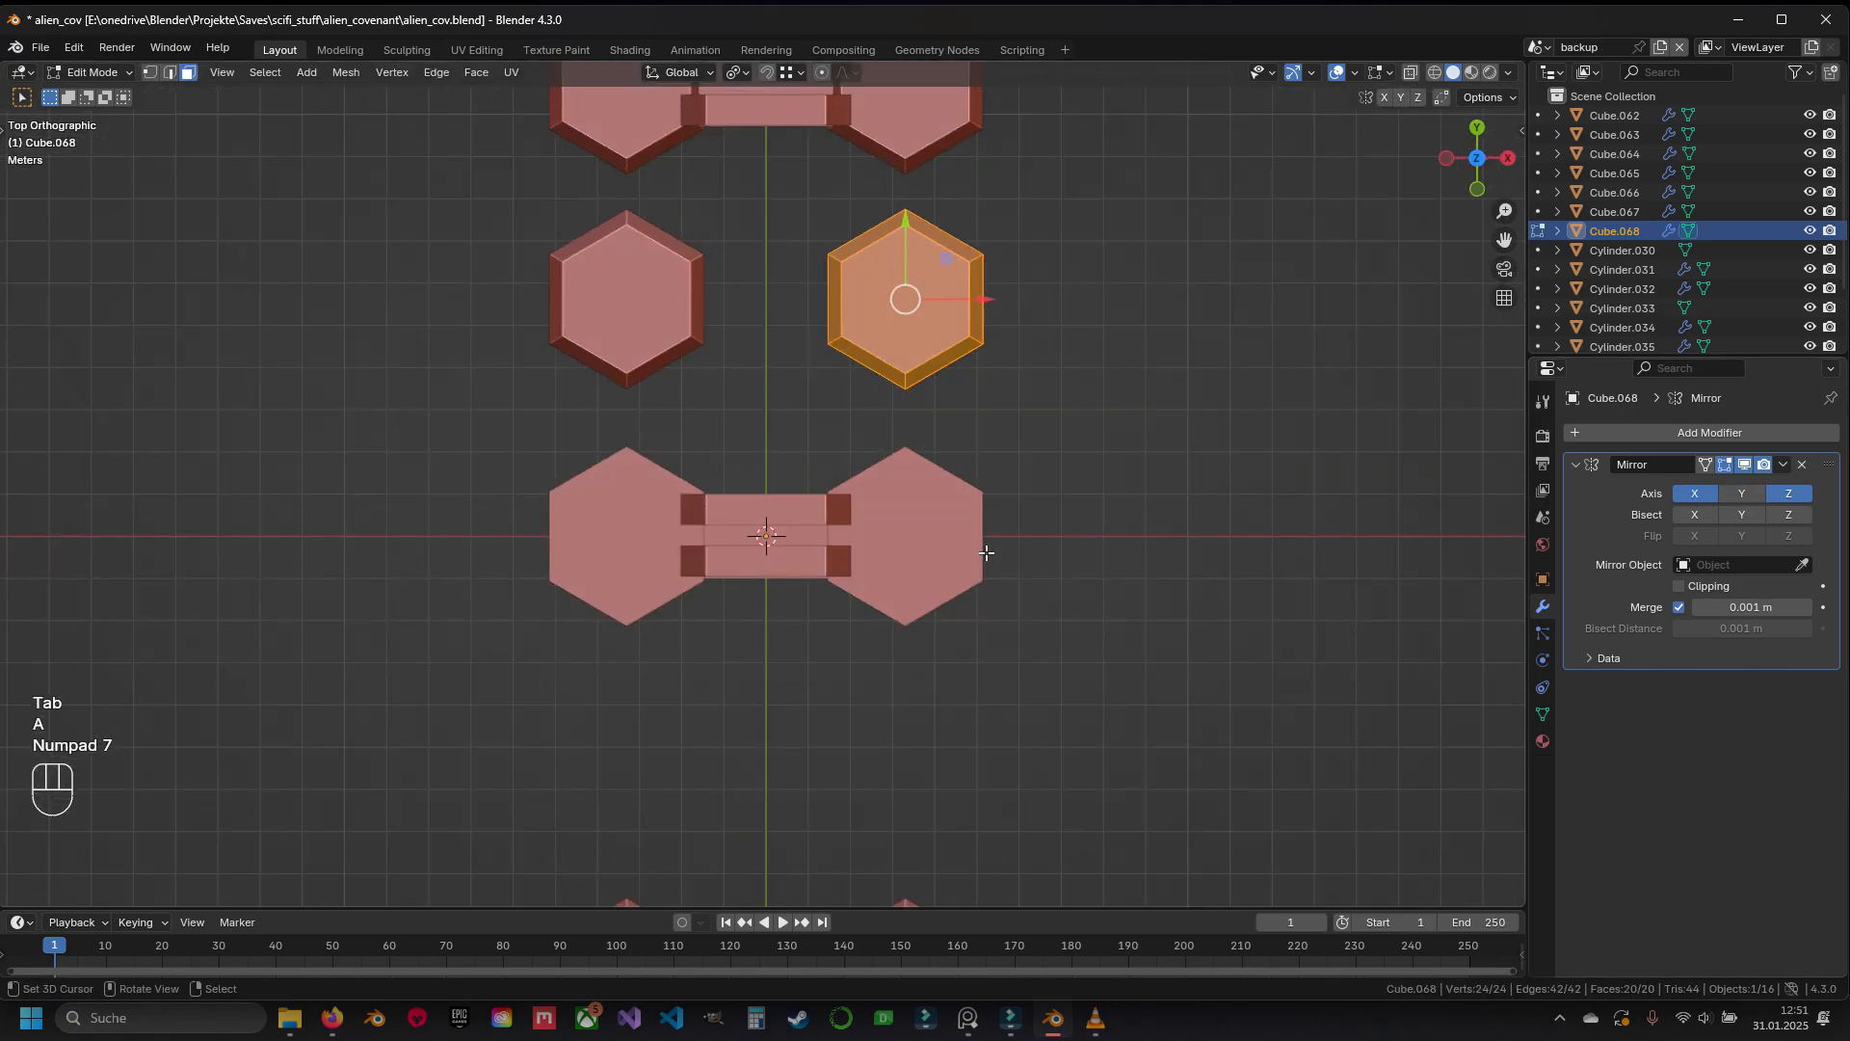
left_click_drag(912, 236, 918, 476)
Make the duplicated pod's tip vertex active in wireframe display and set the pivot point to Active Element
key("1")
scroll(1126, 384, "up", 5)
middle_click_drag(1125, 384, 848, 406, "shift")
key("shift+z")
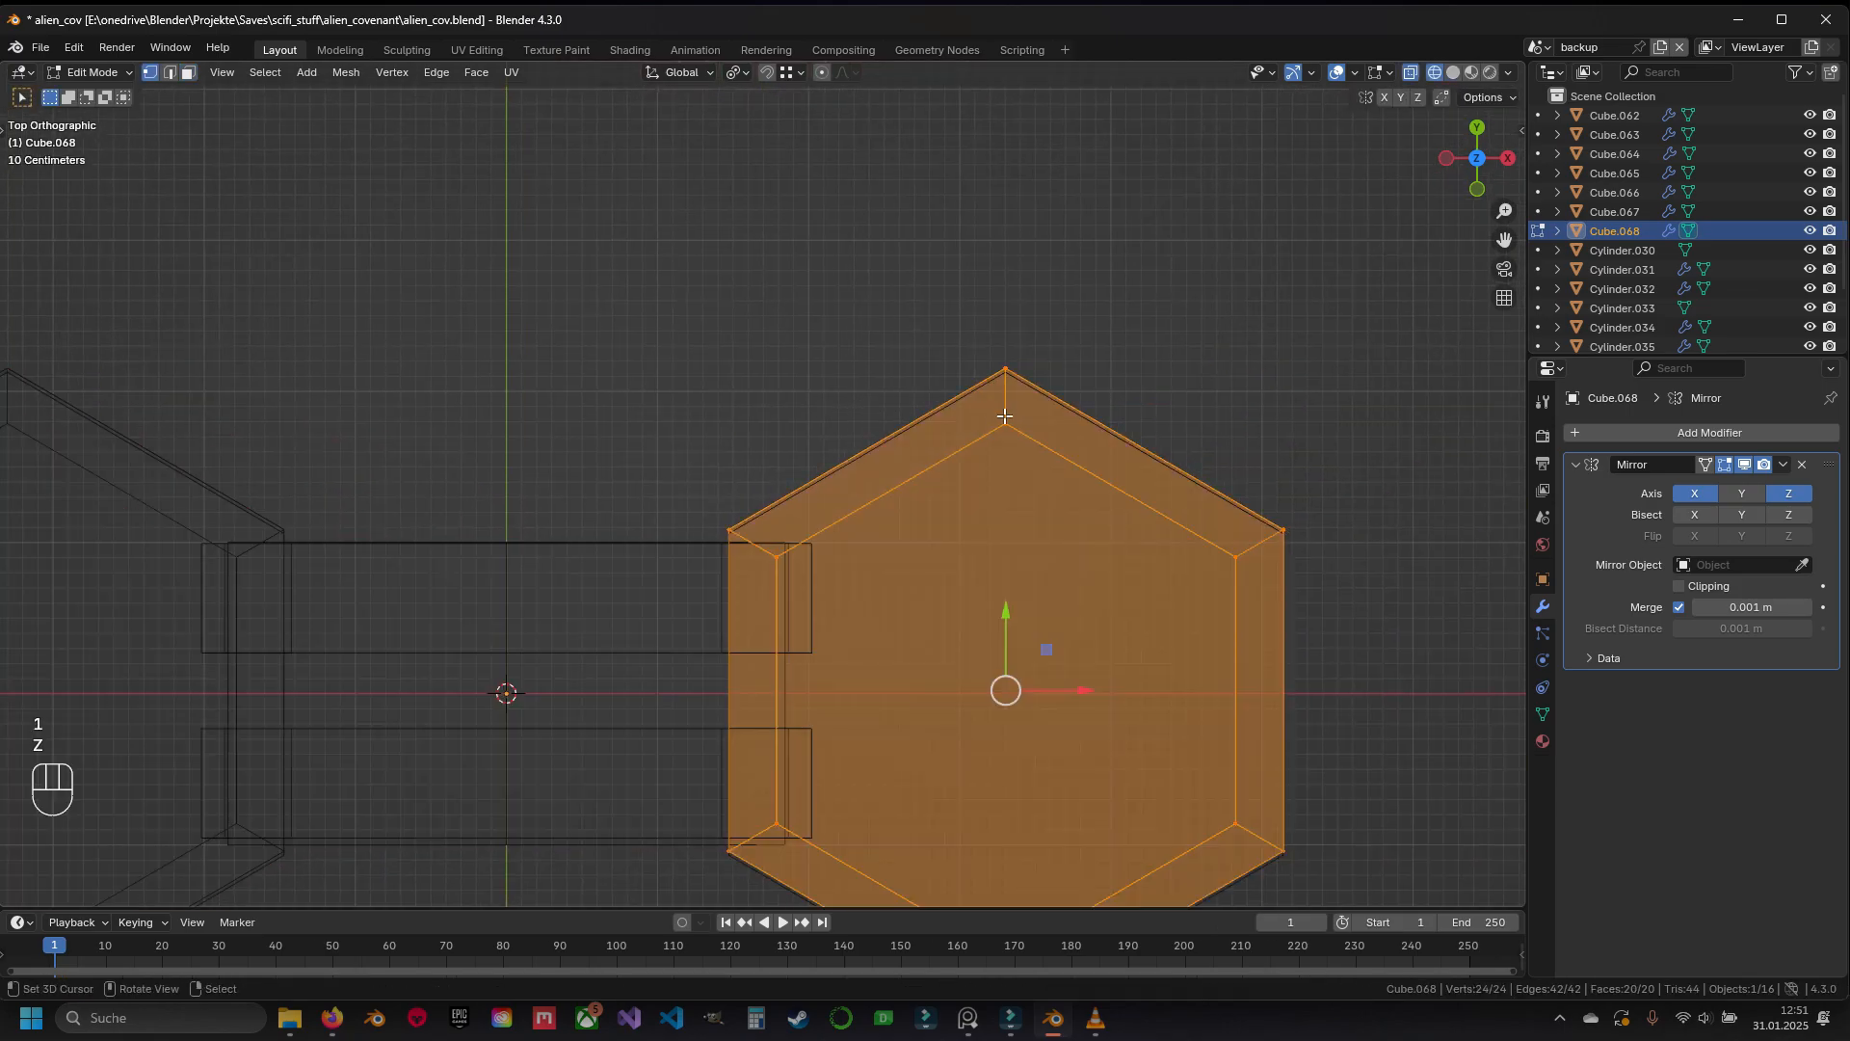
left_click(1017, 377, "shift")
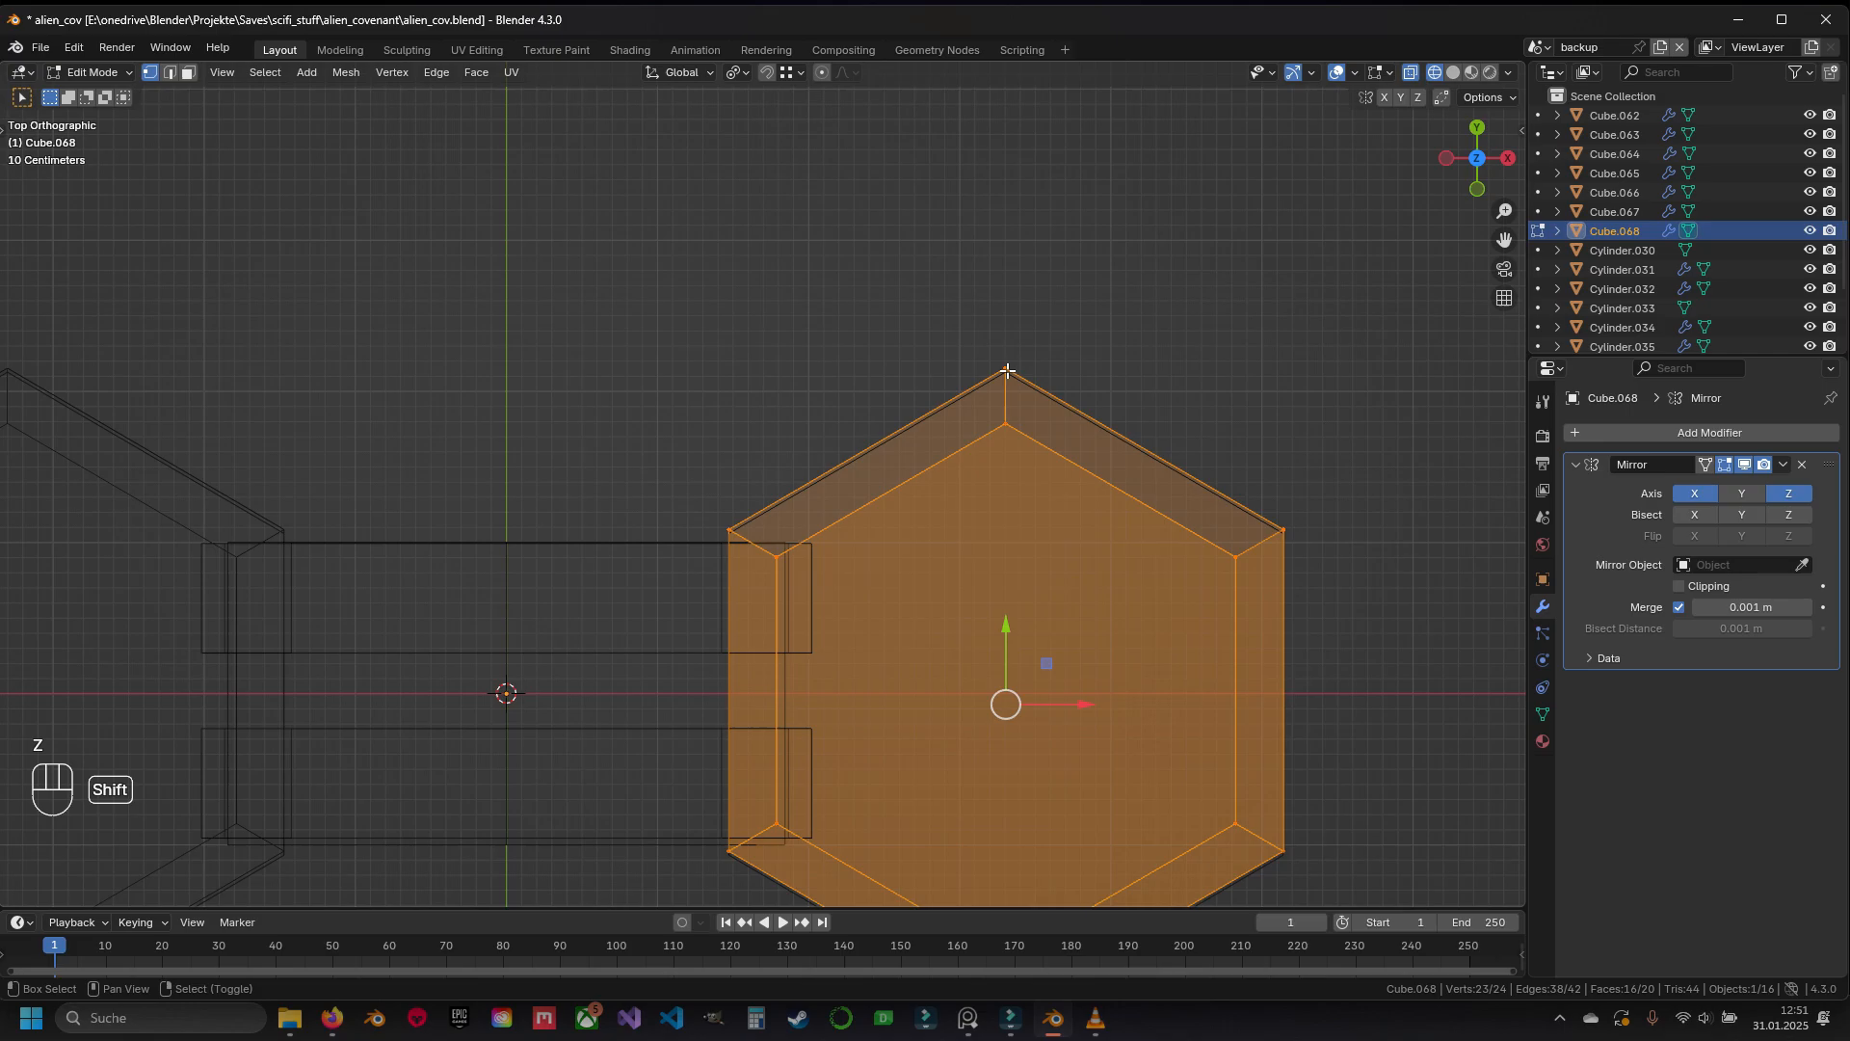
left_click(1007, 371, "shift")
left_click(739, 74)
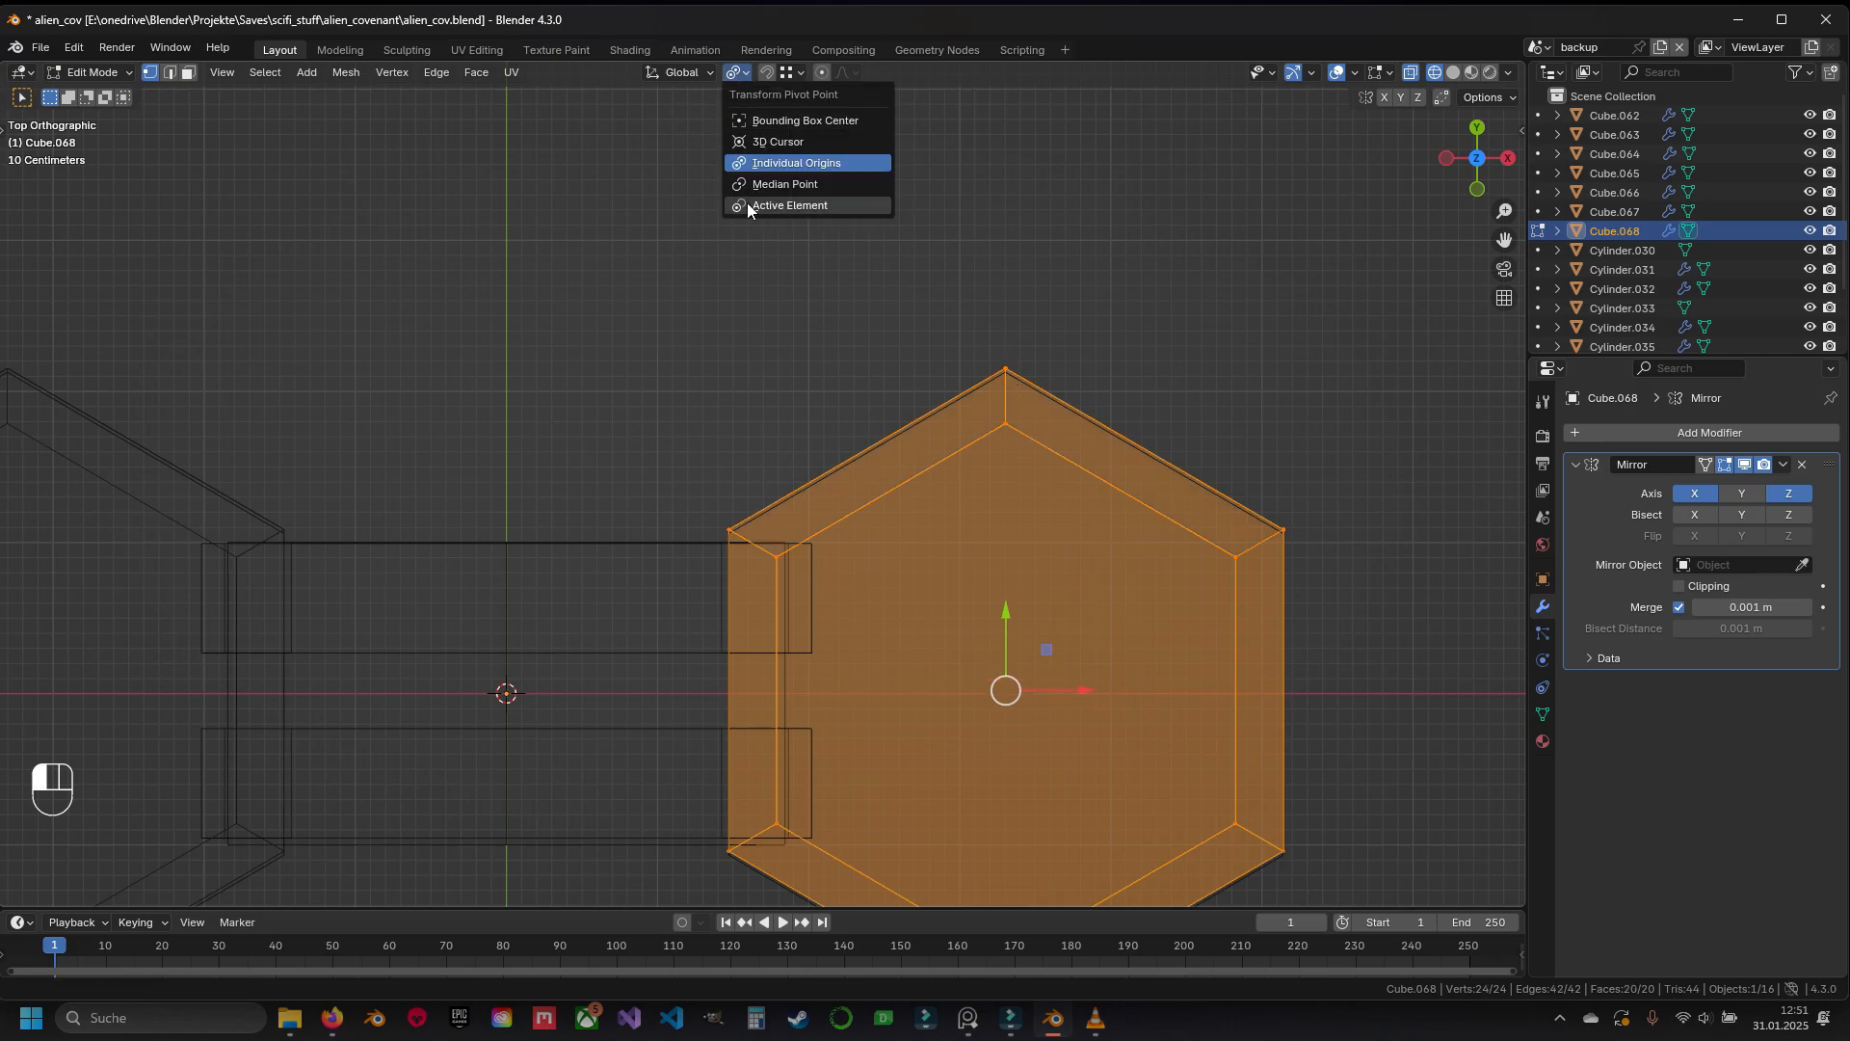
left_click(749, 207)
middle_click_drag(1006, 368, 892, 382, "shift")
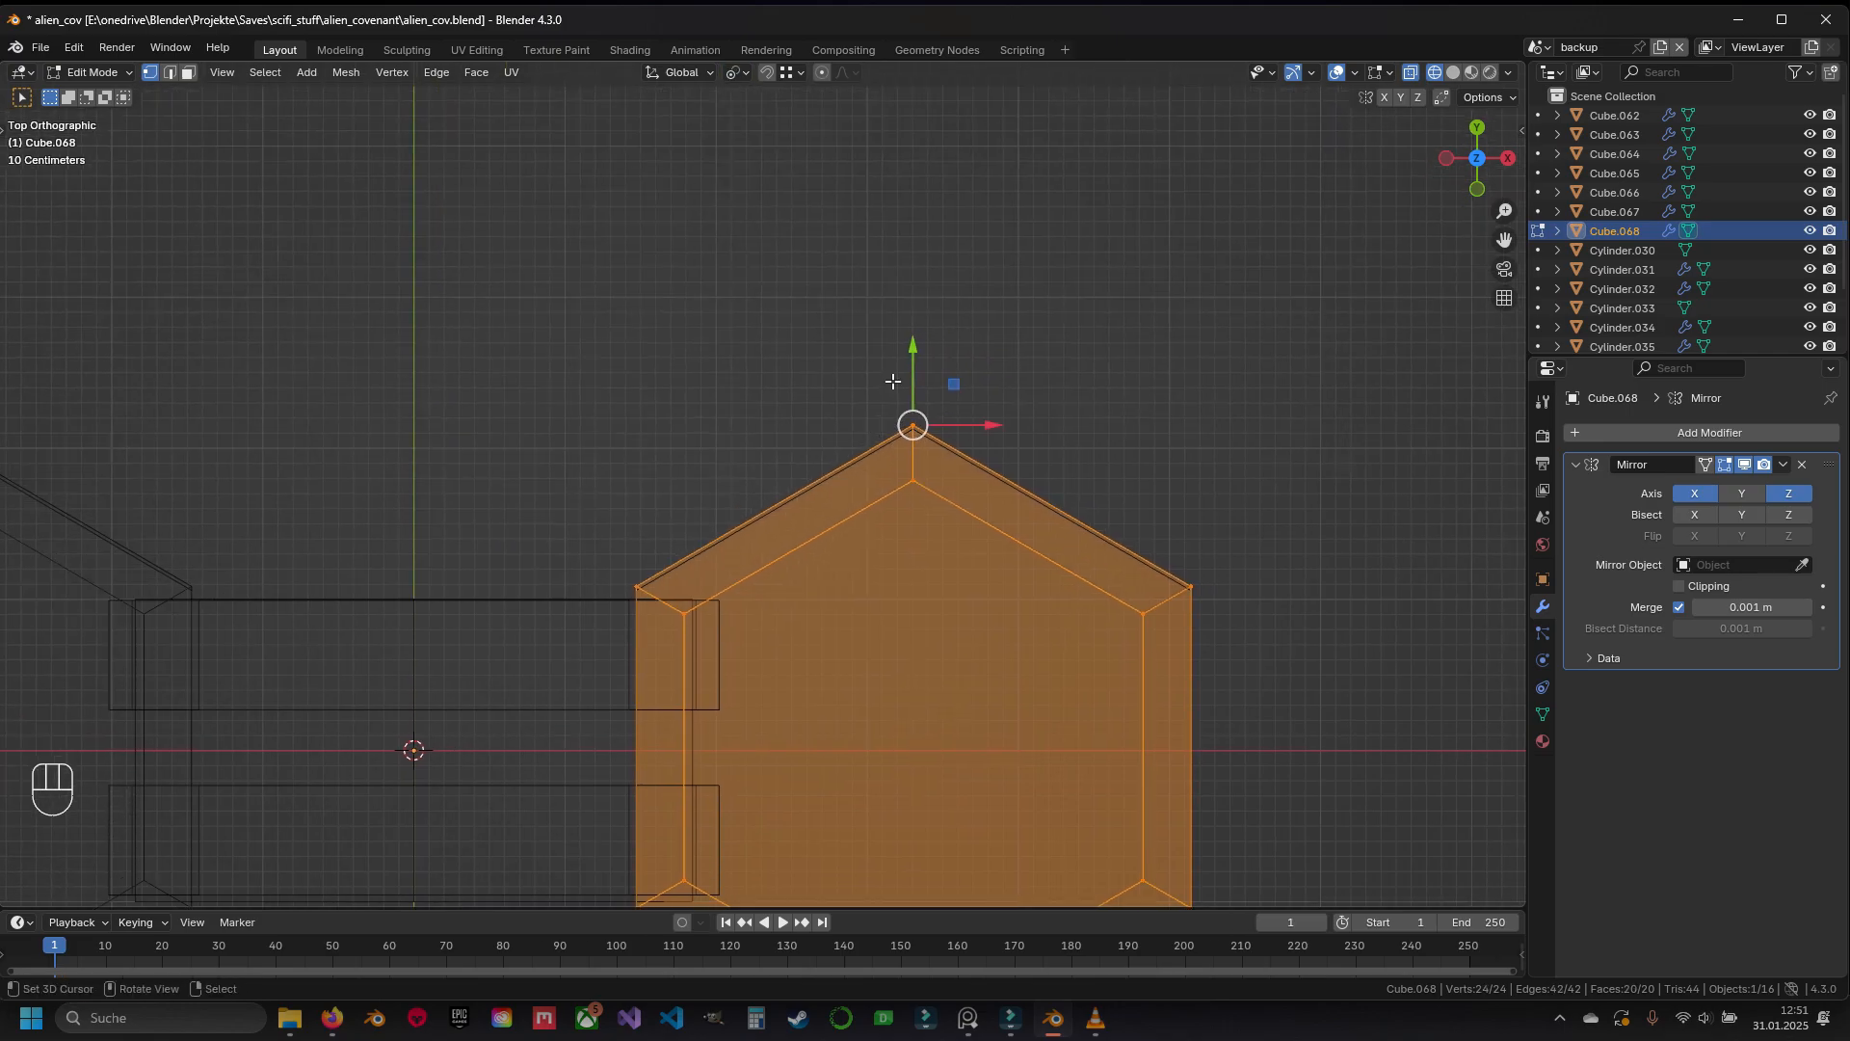
Move the duplicated pod along Y, snapping its active tip vertex to the matching tip of the plain middle pod
left_click(790, 73)
scroll(1073, 351, "up", 5)
middle_click_drag(1074, 351, 730, 430, "shift")
scroll(961, 411, "up", 2)
middle_click_drag(961, 410, 801, 448, "shift")
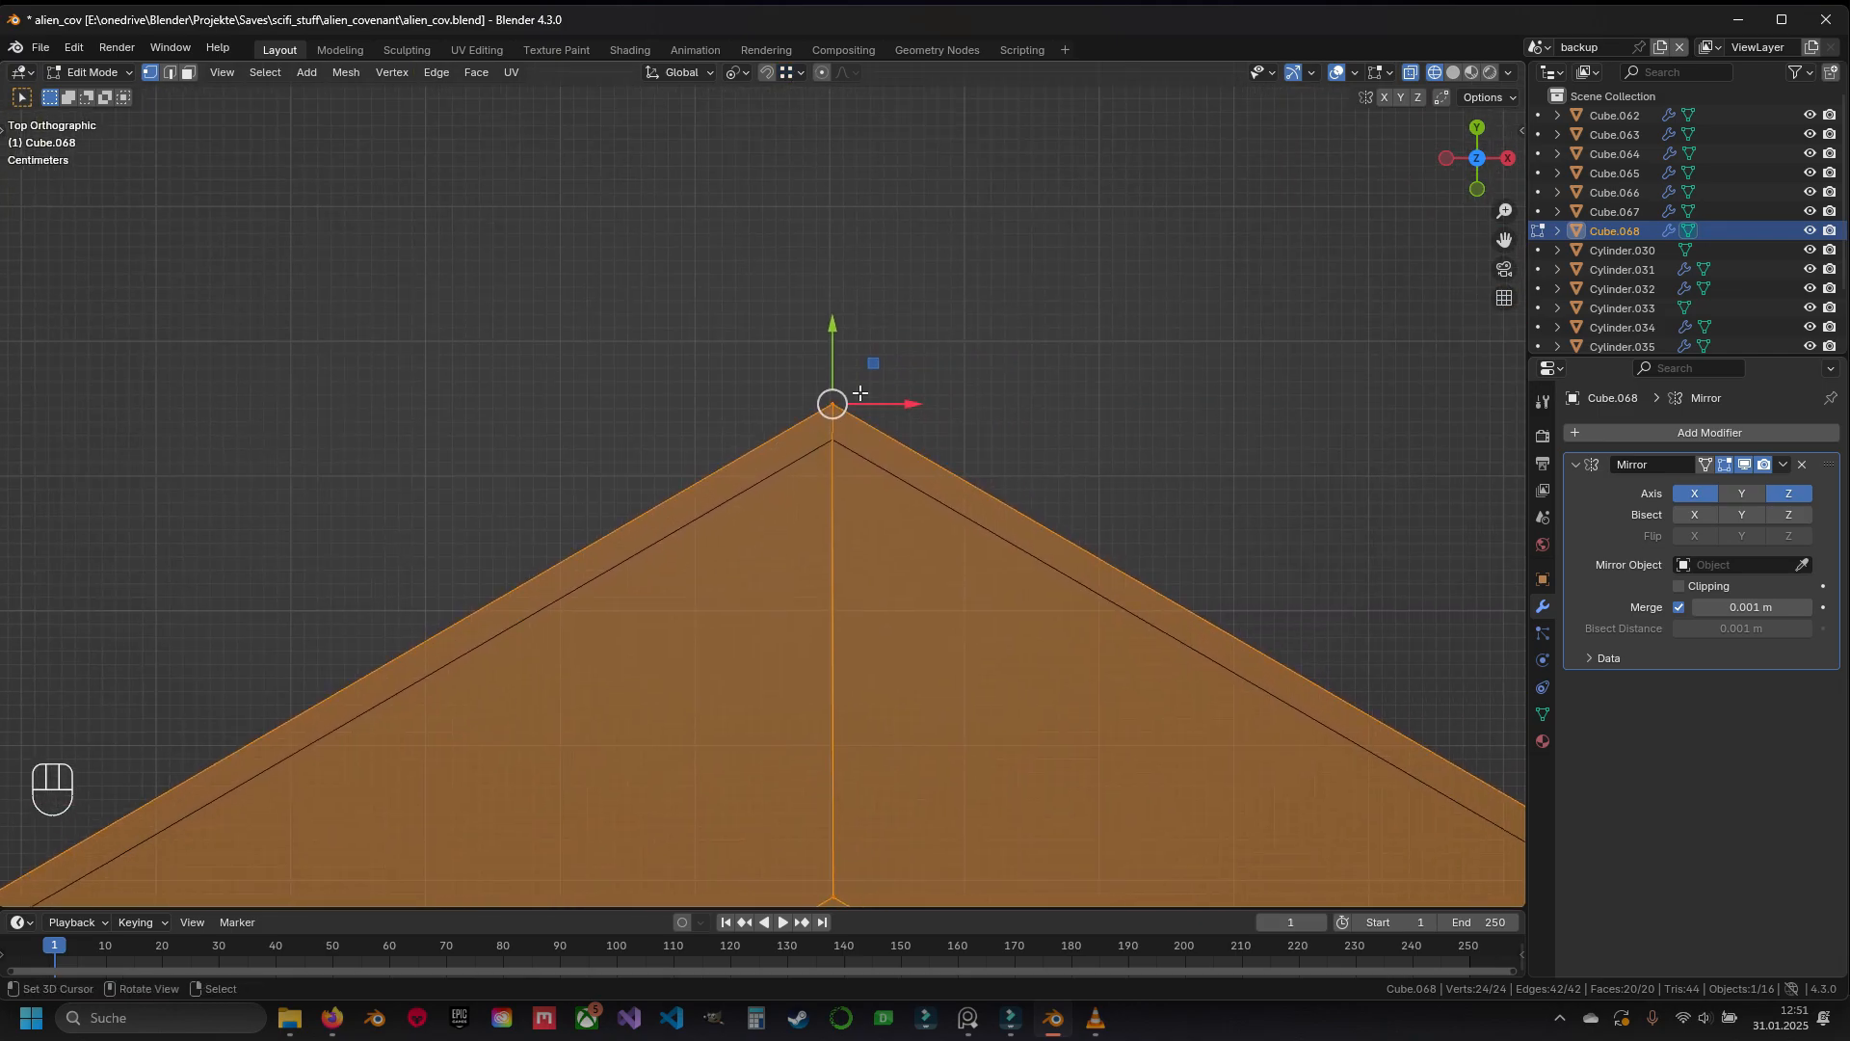
key("g")
key("y")
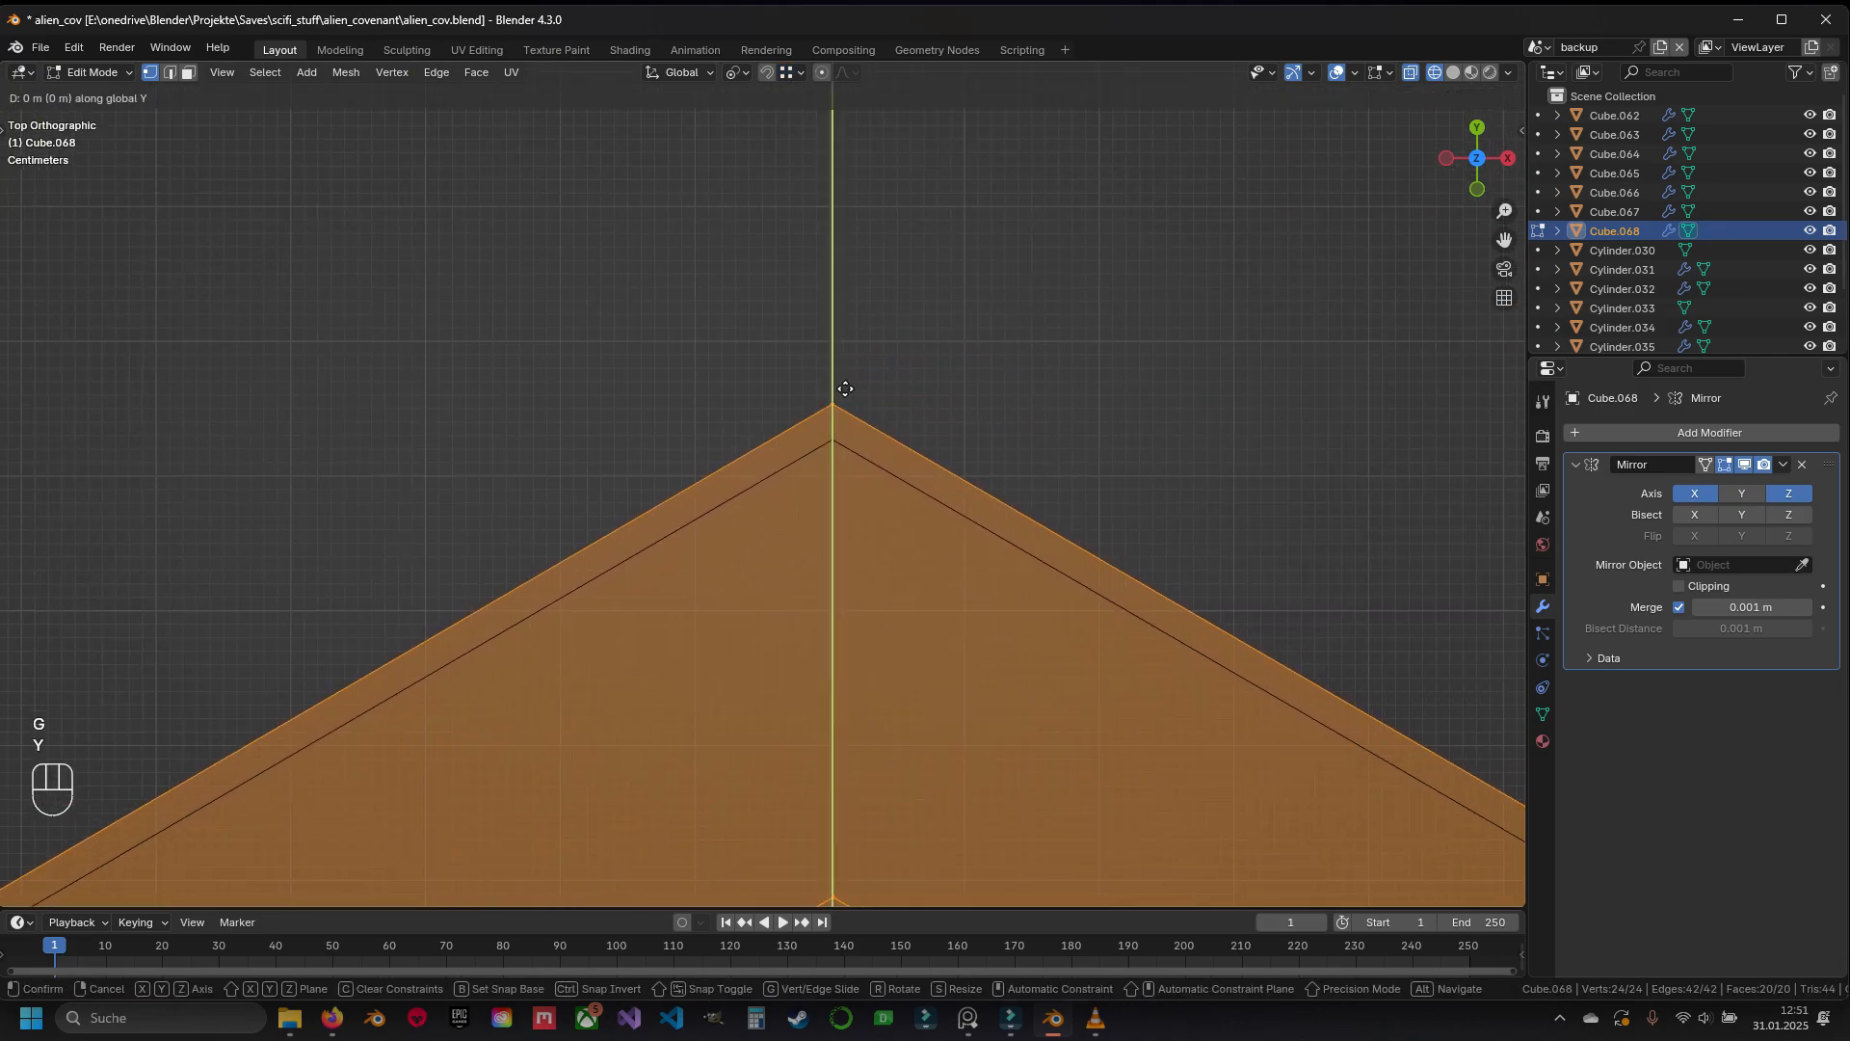
key("ctrl")
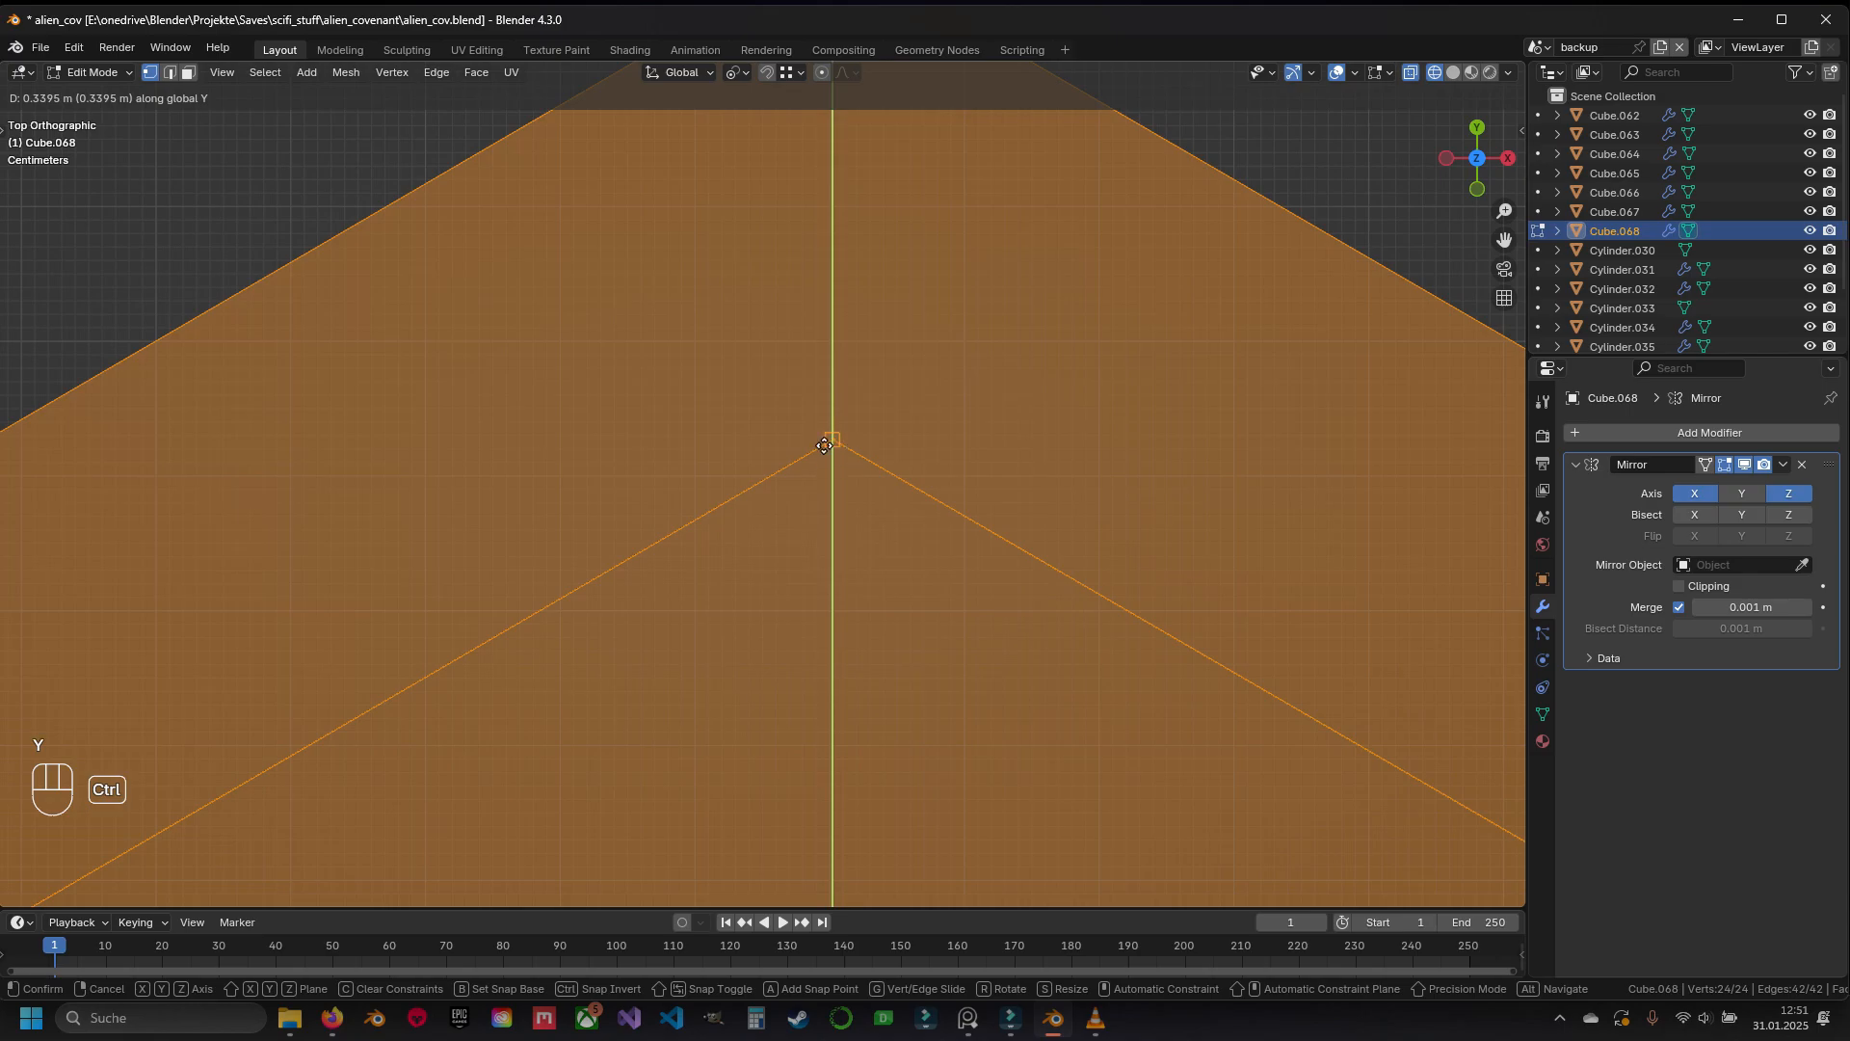
left_click(824, 445)
Delete the plain middle pods beneath the chamfered replacements and save the file
middle_click_drag(824, 445, 766, 465)
key("Tab")
left_click(819, 501)
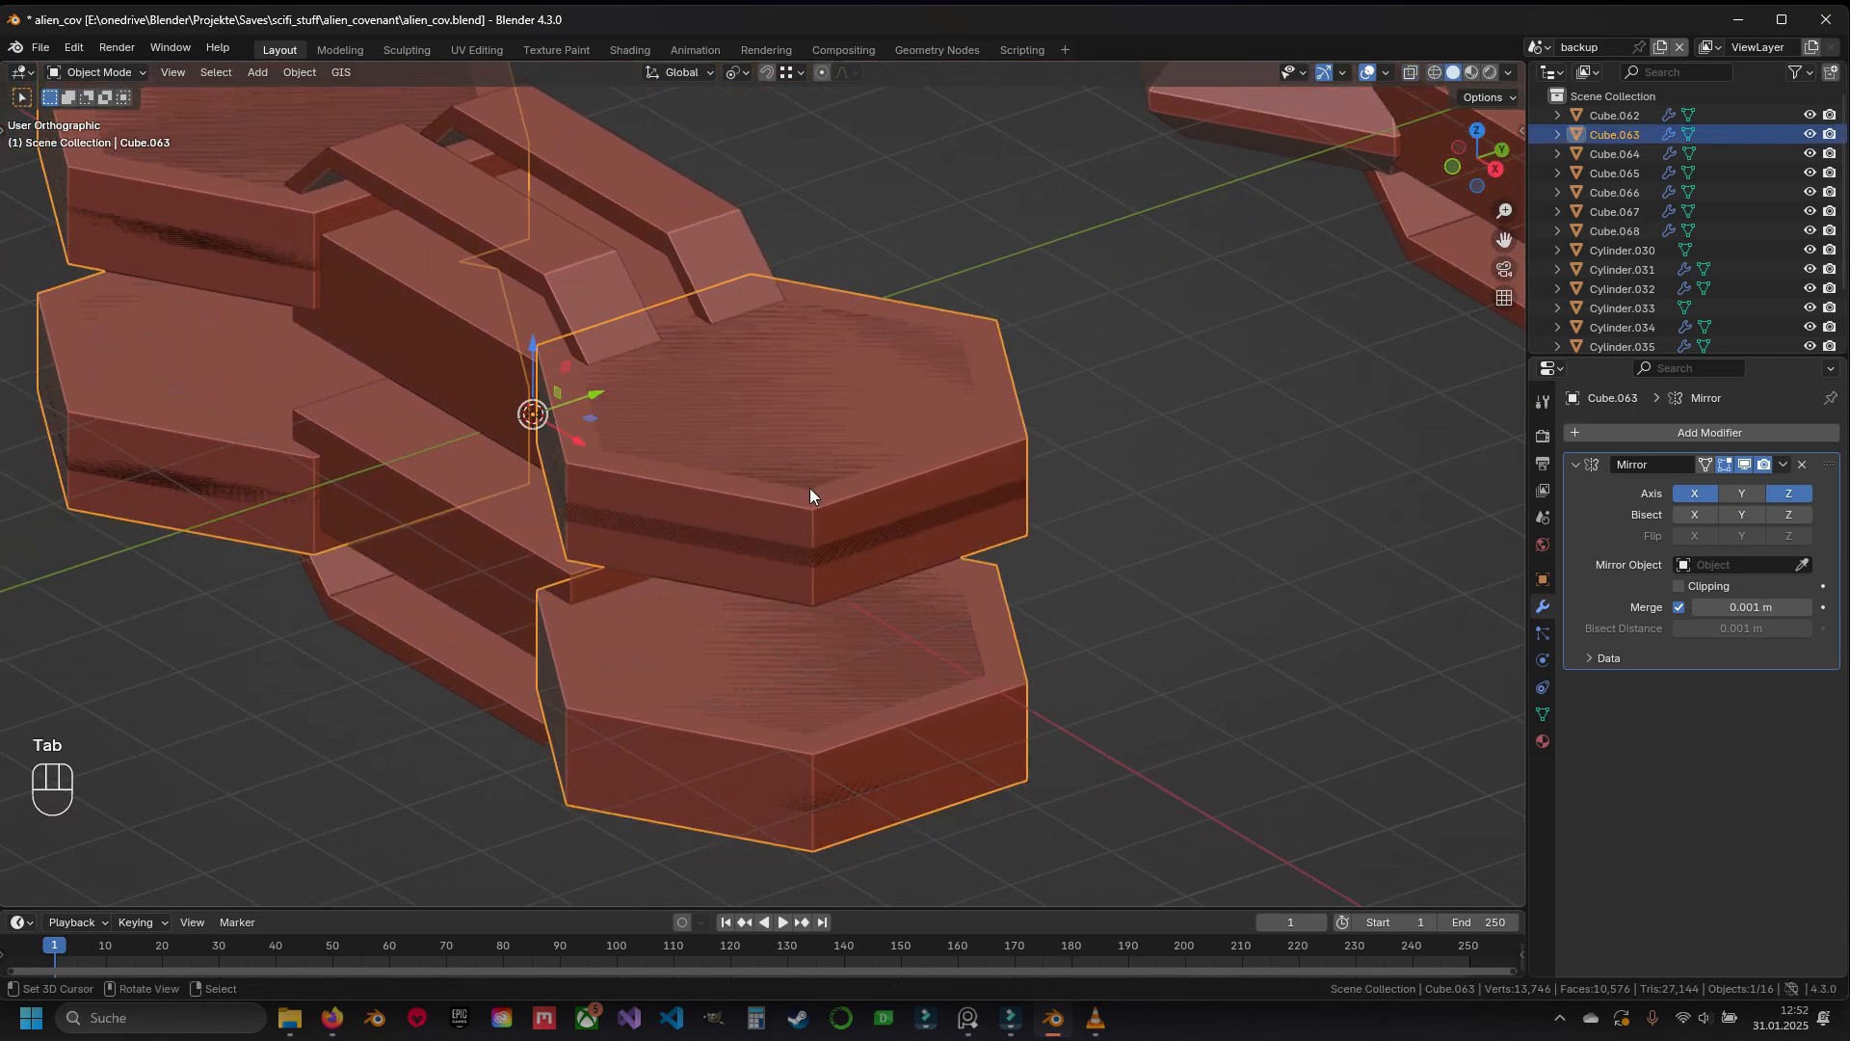
key("g")
key("Escape")
key("x")
left_click(763, 503)
scroll(750, 494, "down", 5)
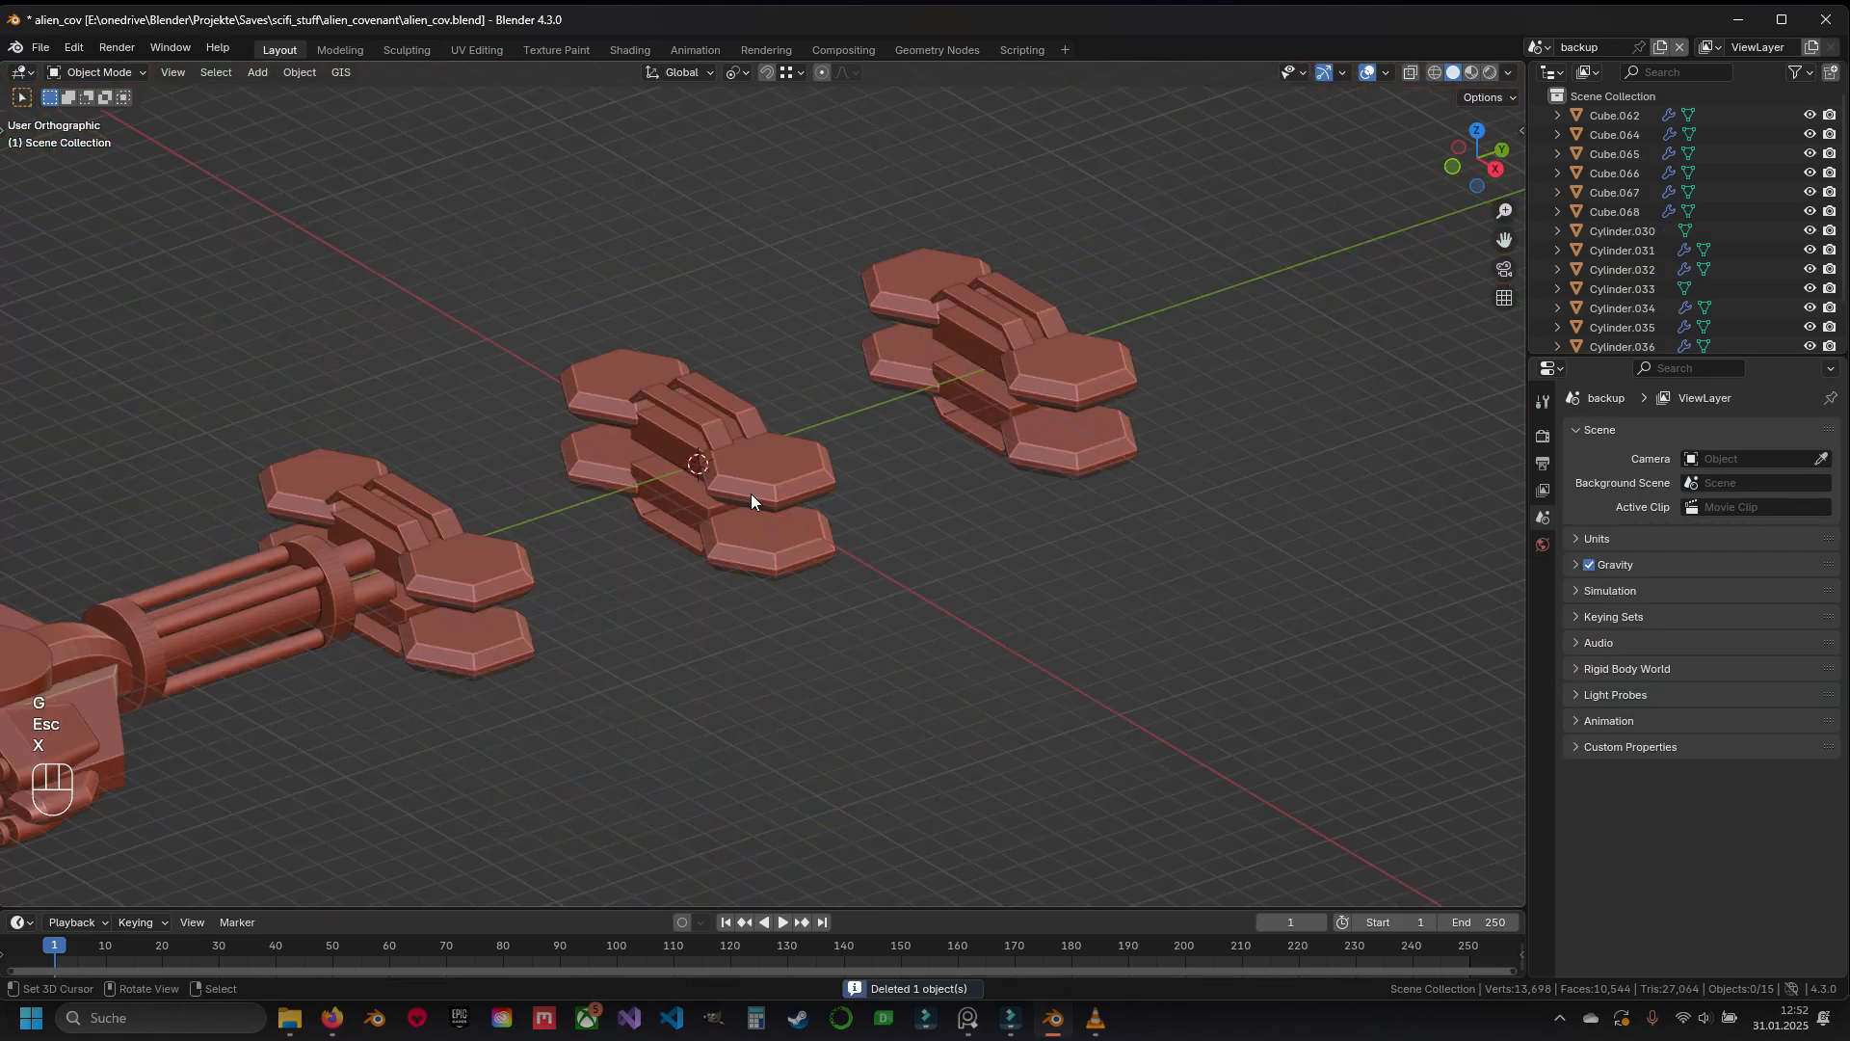
left_click(749, 494)
scroll(749, 491, "up", 3)
key("ctrl+s")
Switch to the reference image board and examine the layout and panelling of the ship's stacked hexagonal pods
middle_click_drag(675, 424, 553, 387)
scroll(1037, 575, "up", 3)
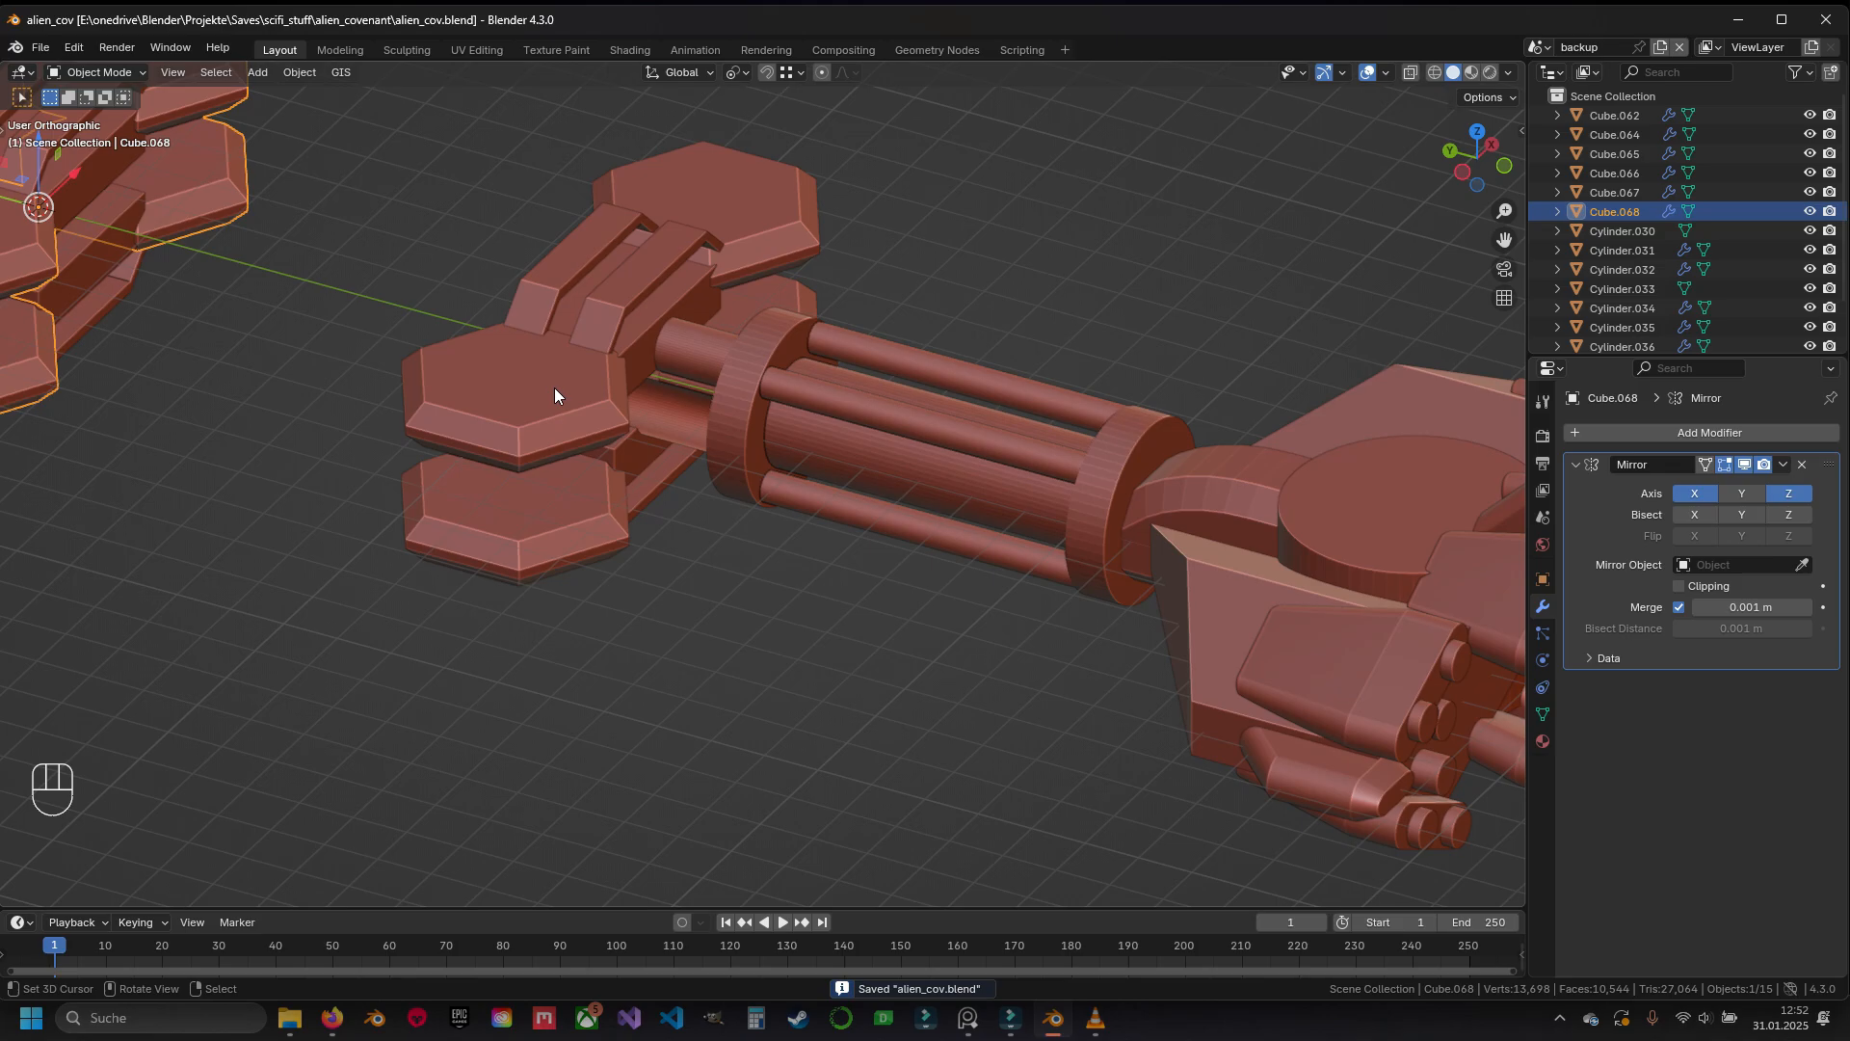
scroll(555, 482, "up", 3)
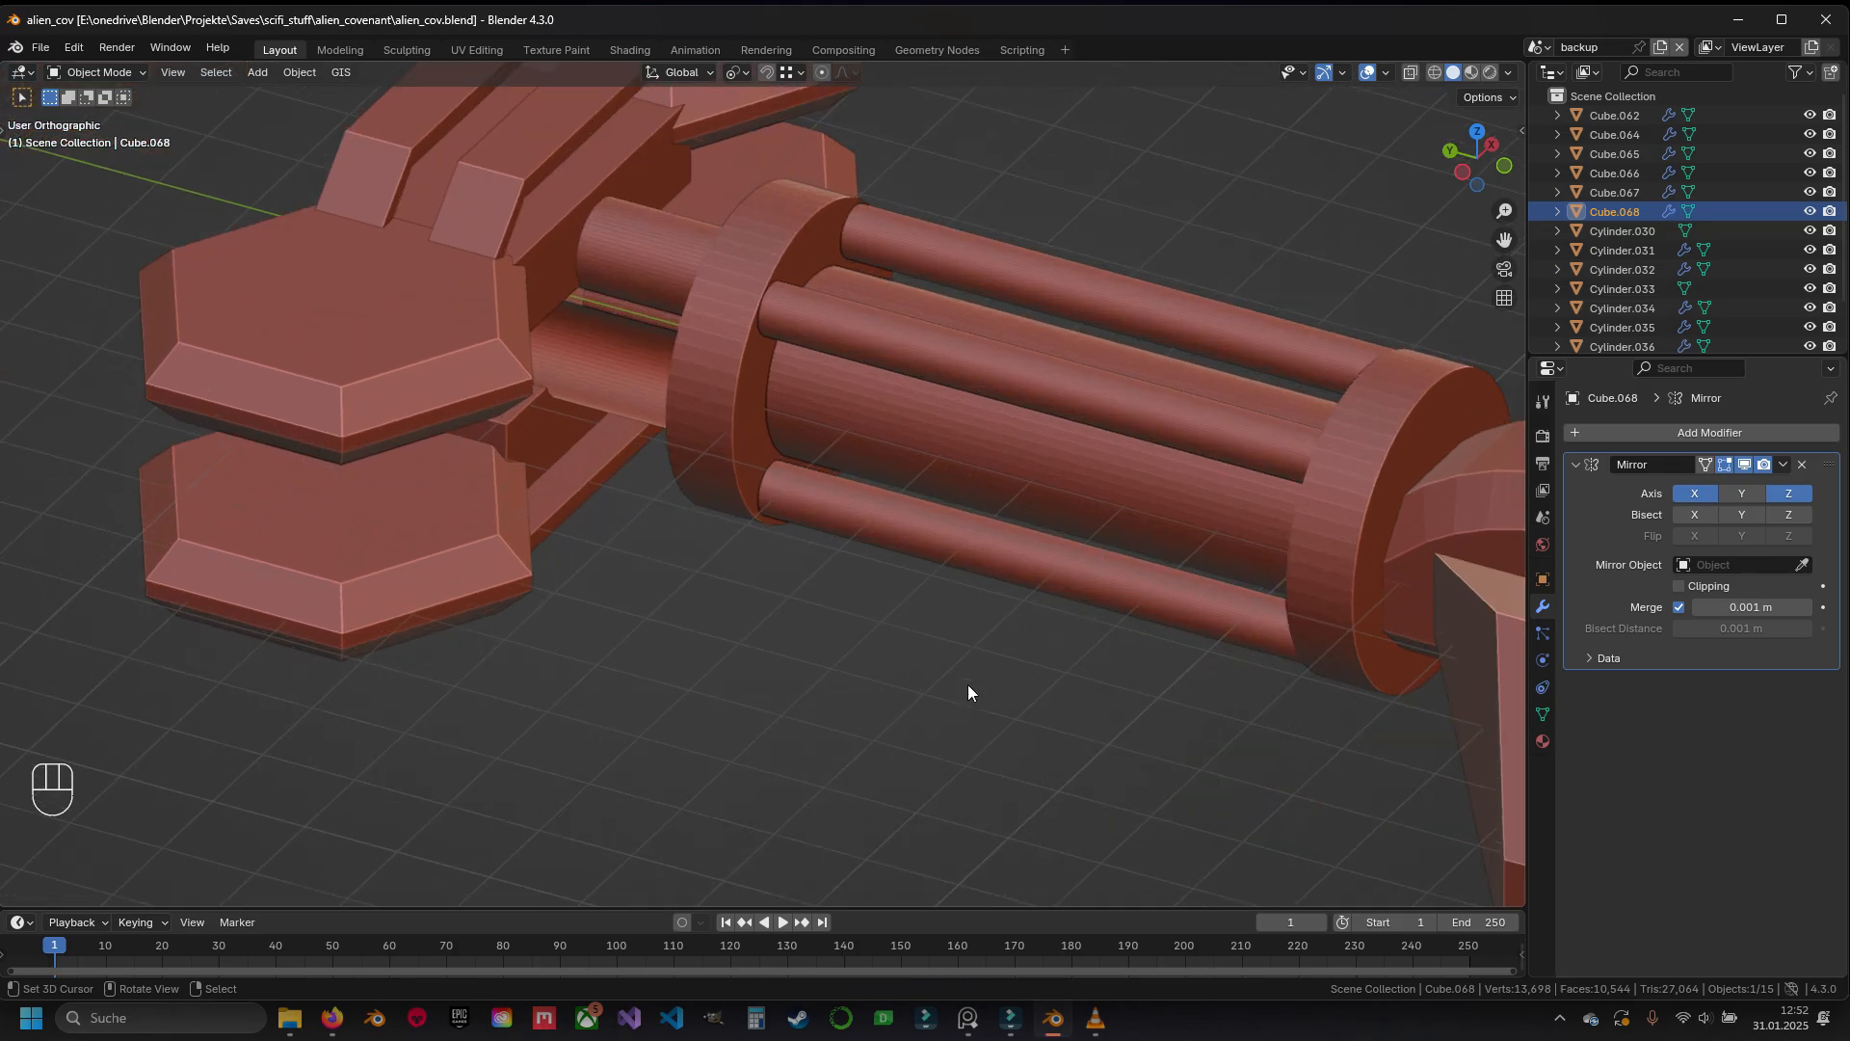
left_click(975, 1037)
left_click_drag(829, 1039, 713, 2)
scroll(697, 257, "down", 5)
scroll(950, 413, "up", 4)
scroll(789, 477, "down", 3)
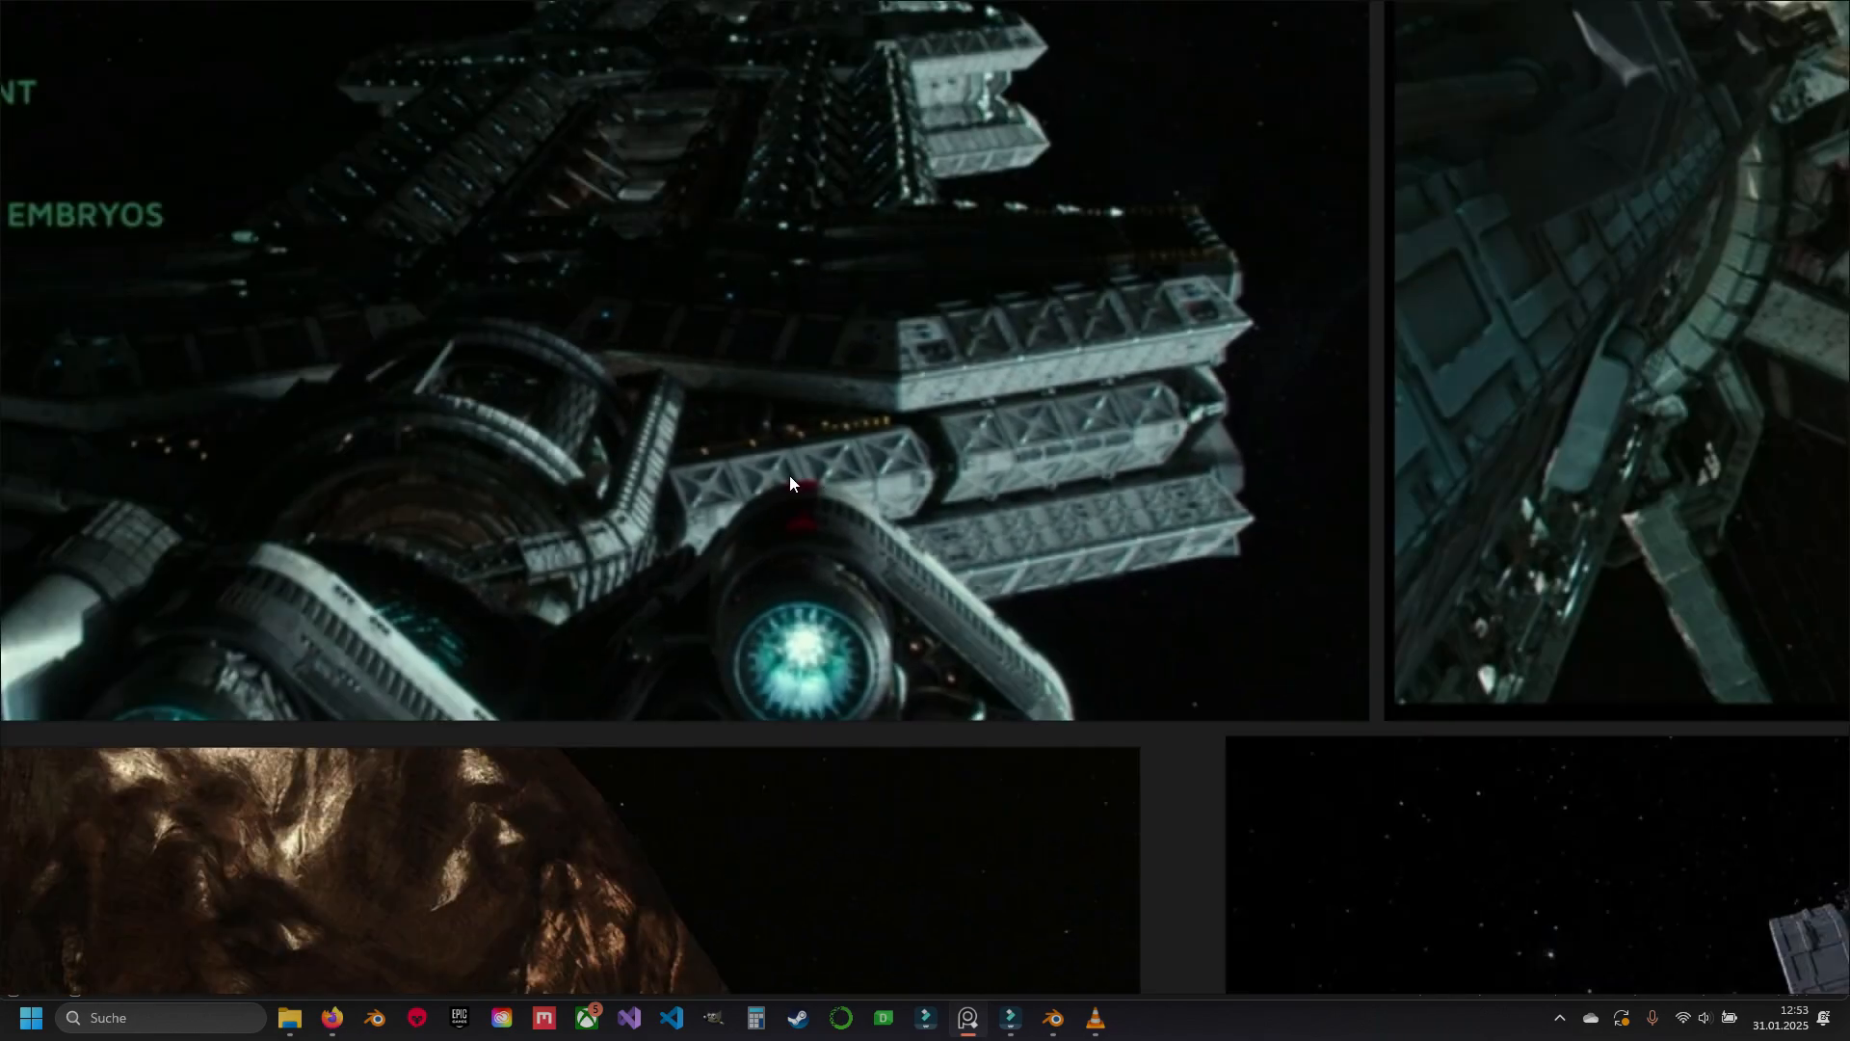
scroll(805, 480, "up", 2)
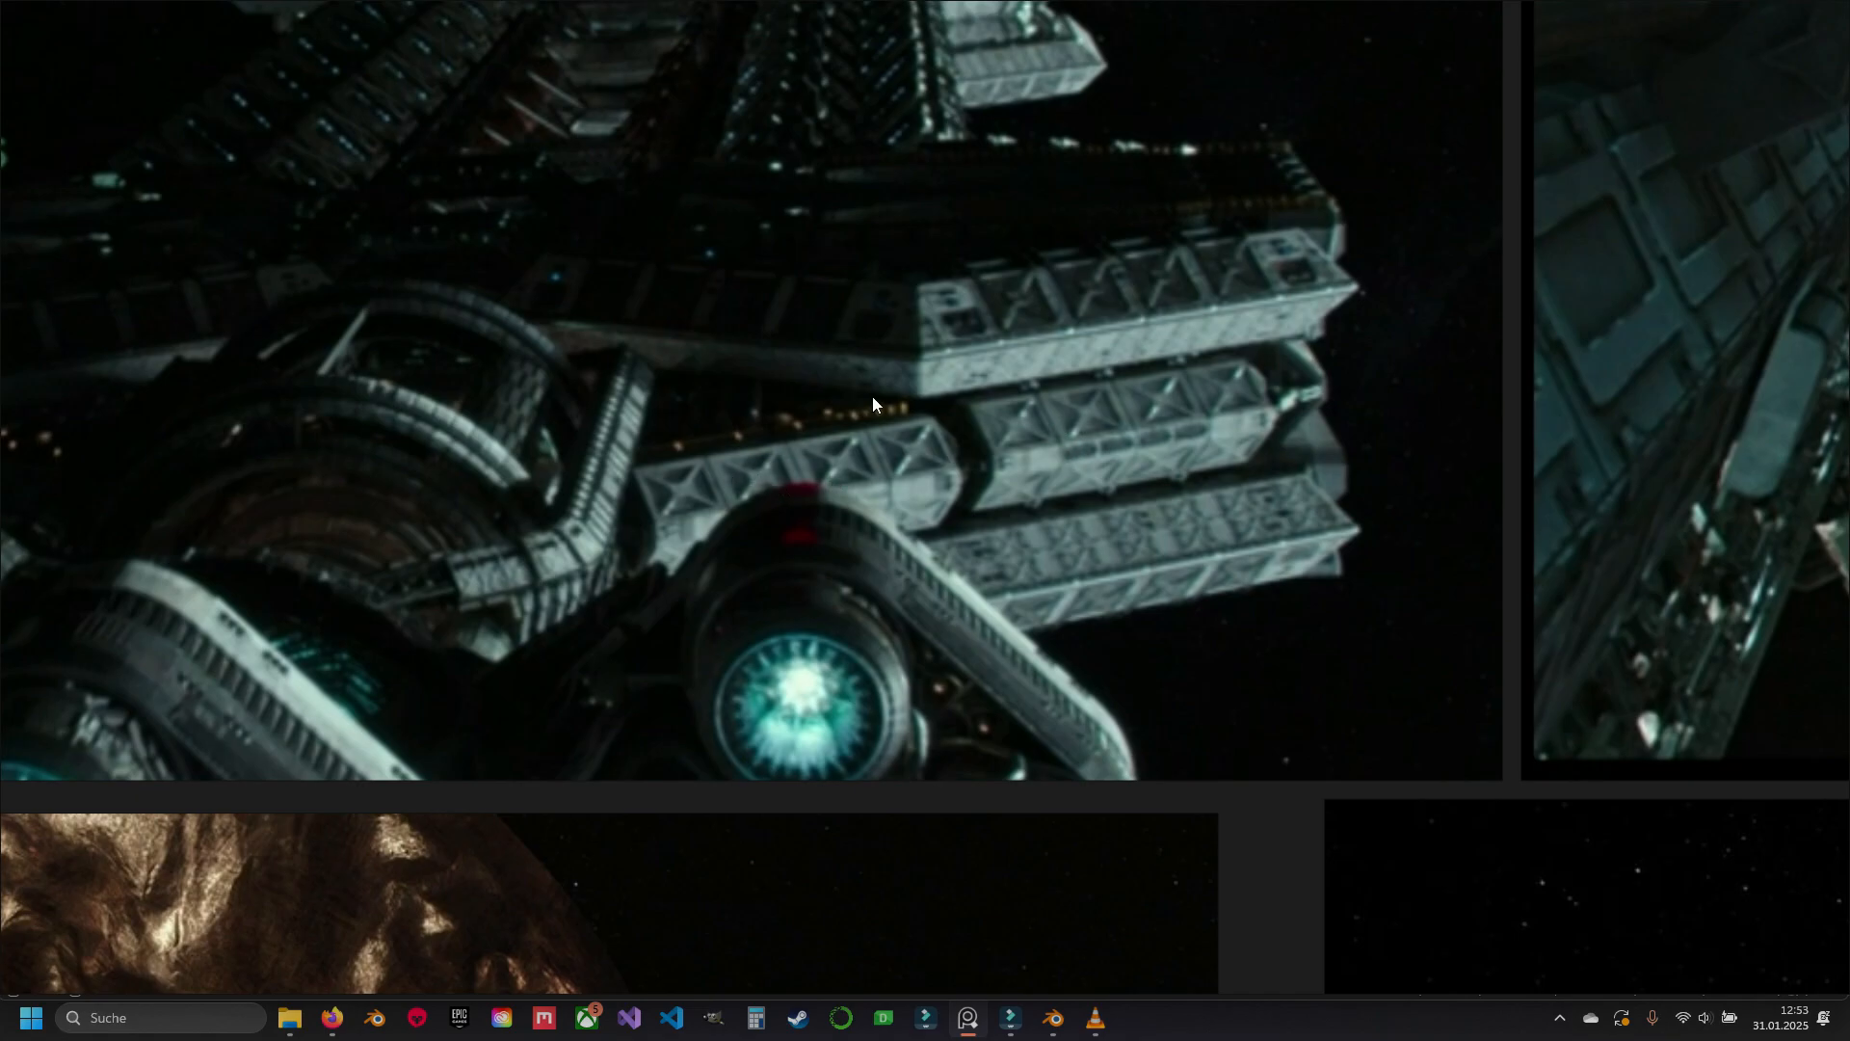
left_click_drag(1648, 27, 1253, 1040)
Return to Blender and select the hexagonal pods together with their connecting brackets in the right side view
scroll(539, 482, "down", 4)
middle_click_drag(501, 472, 432, 420, "shift")
scroll(667, 509, "up", 2)
key("alt+a")
left_click(640, 493)
key("KP_3")
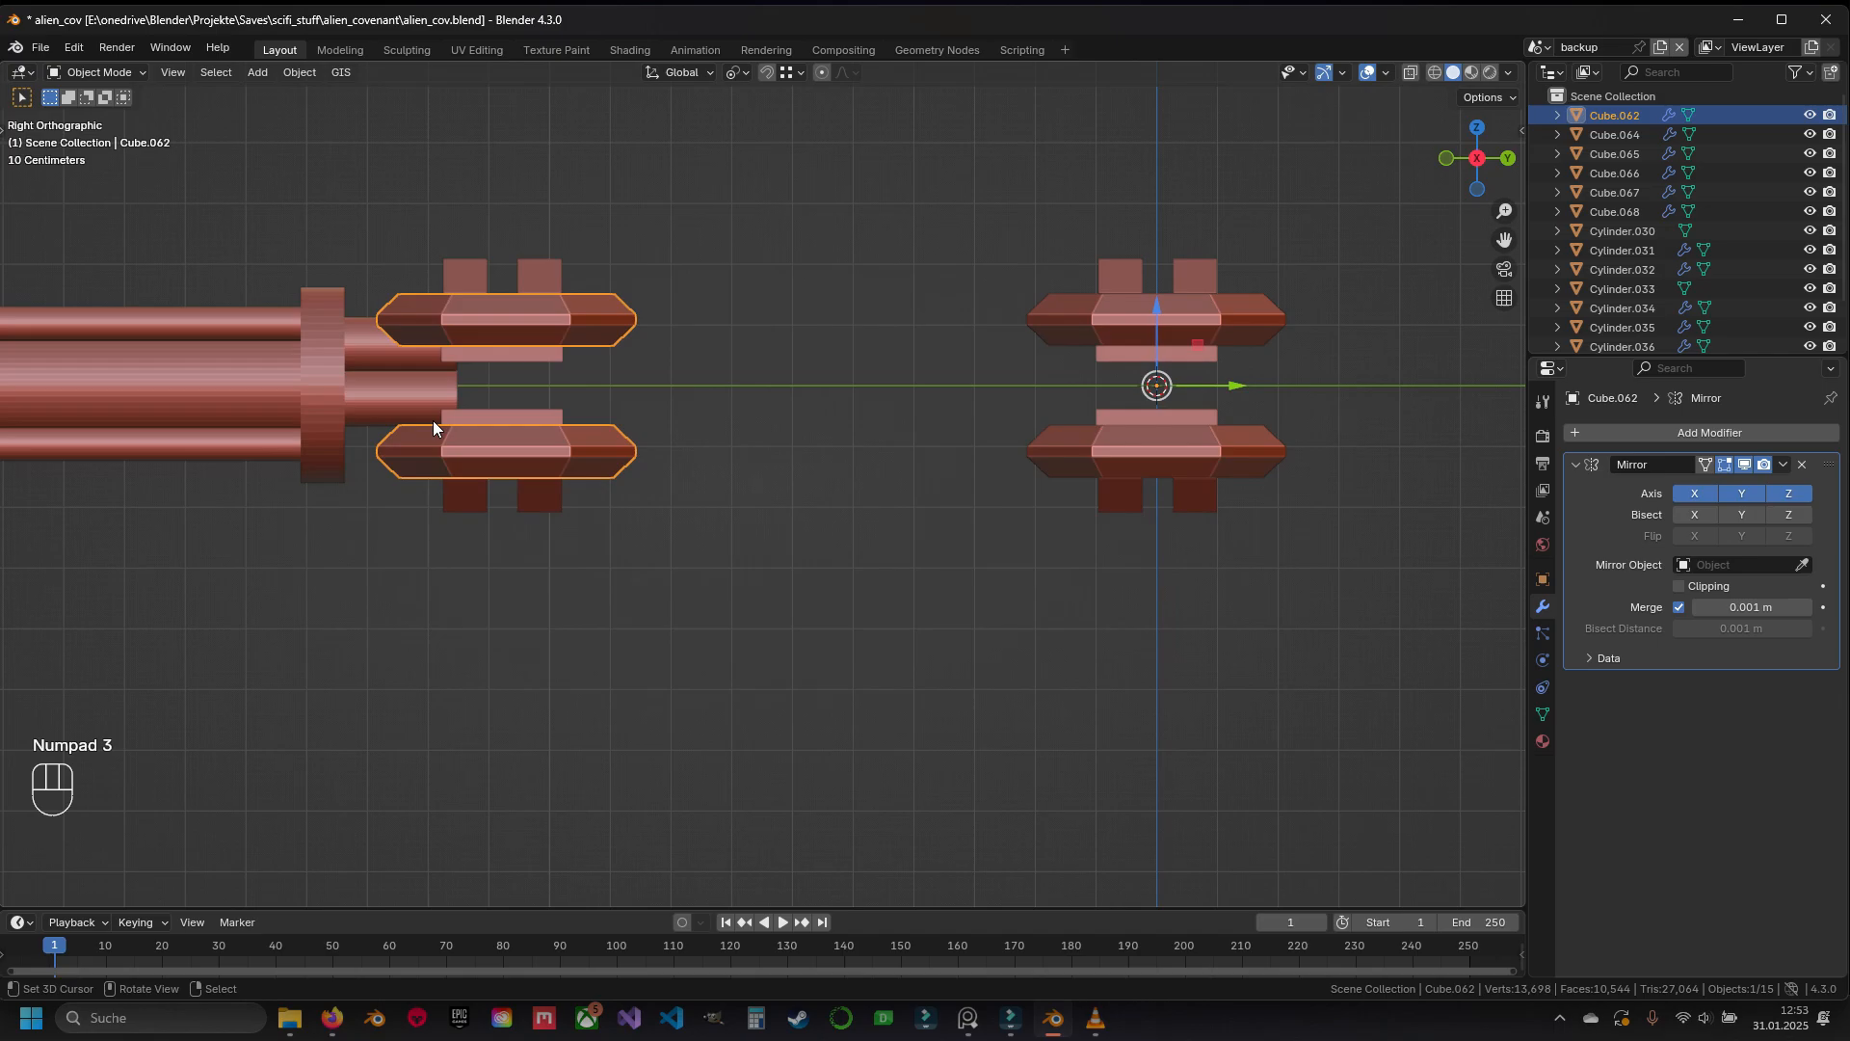
left_click_drag(1382, 661, 480, 406)
middle_click_drag(1173, 460, 1070, 507, "shift")
Move all geometry of the selected pods and brackets down along Z towards the centreline and save the file
key("Tab")
key("a")
key("a")
middle_click_drag(1096, 397, 993, 399, "shift")
scroll(989, 349, "up", 1)
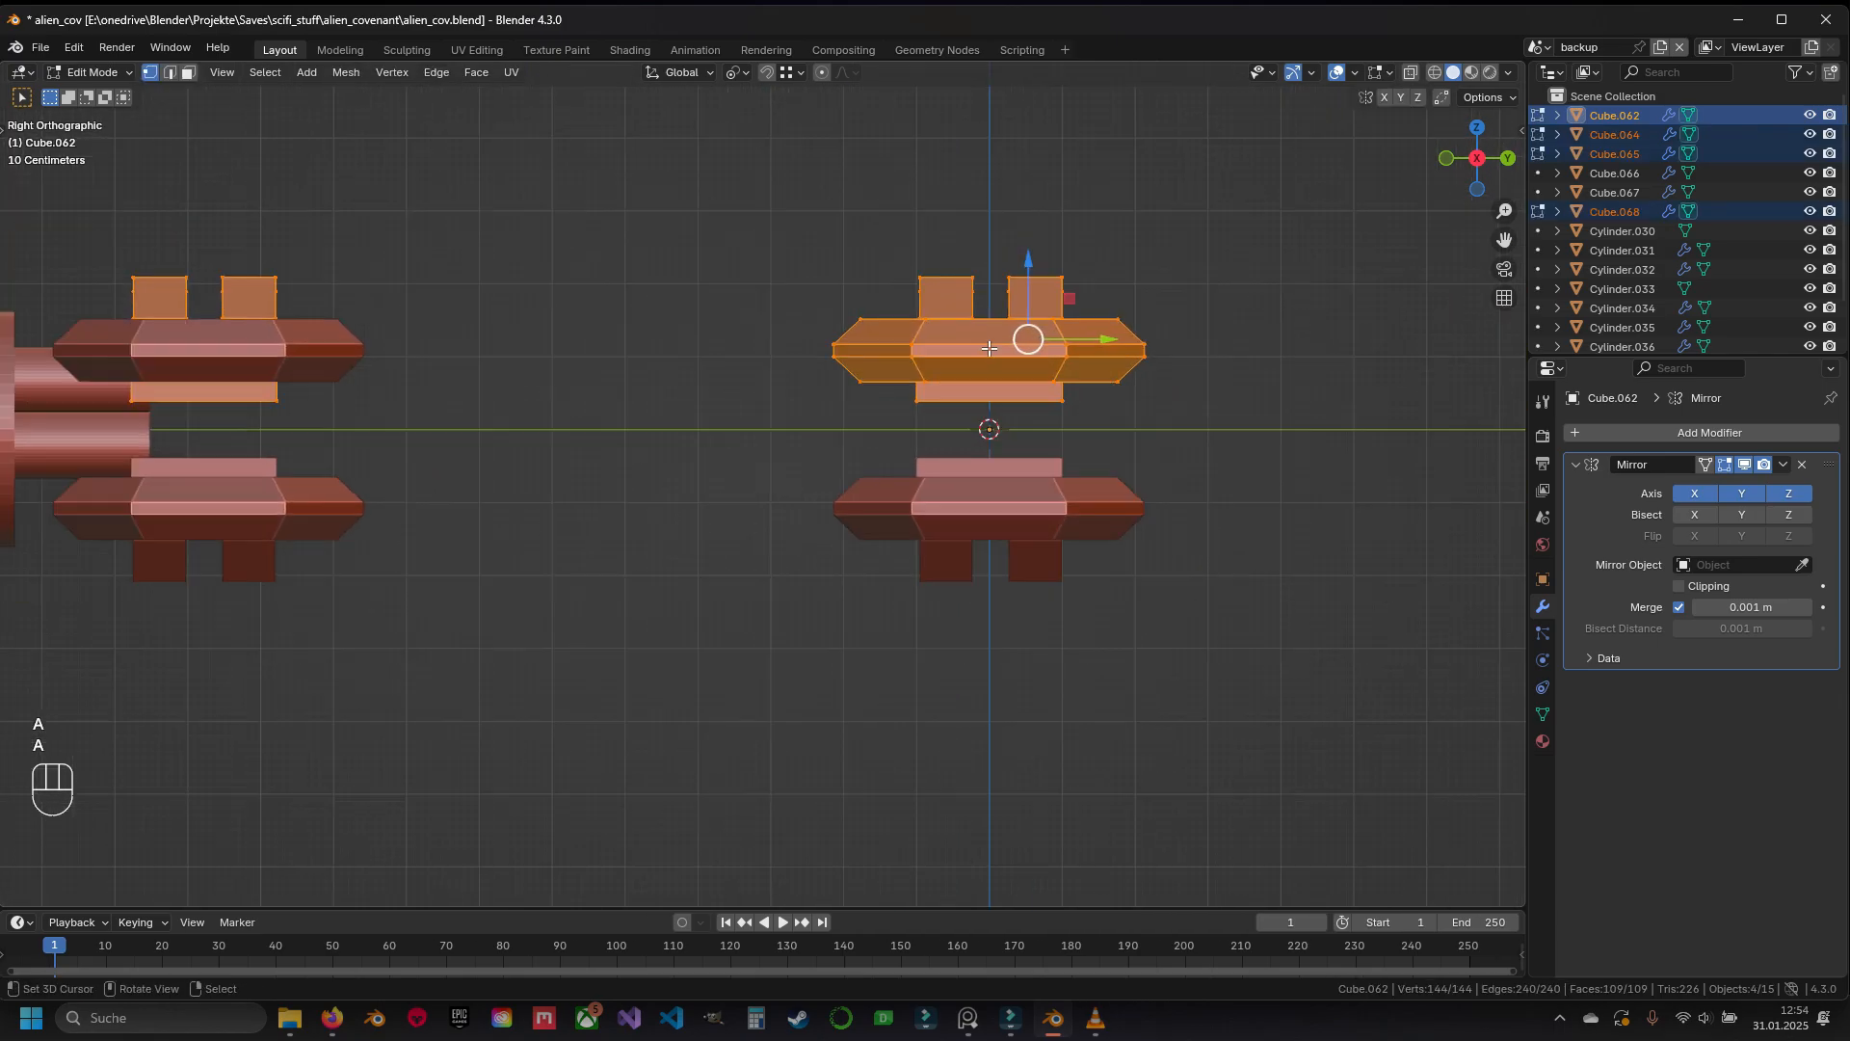
left_click_drag(1029, 275, 1029, 378)
middle_click_drag(1029, 378, 793, 498)
middle_click_drag(1031, 465, 690, 489)
scroll(726, 487, "down", 5)
middle_click_drag(1208, 490, 642, 347, "shift")
key("Tab")
key("z")
key("ctrl+s")
scroll(752, 466, "up", 8)
key("Tab")
key("Tab")
key("Tab")
scroll(642, 348, "down", 5)
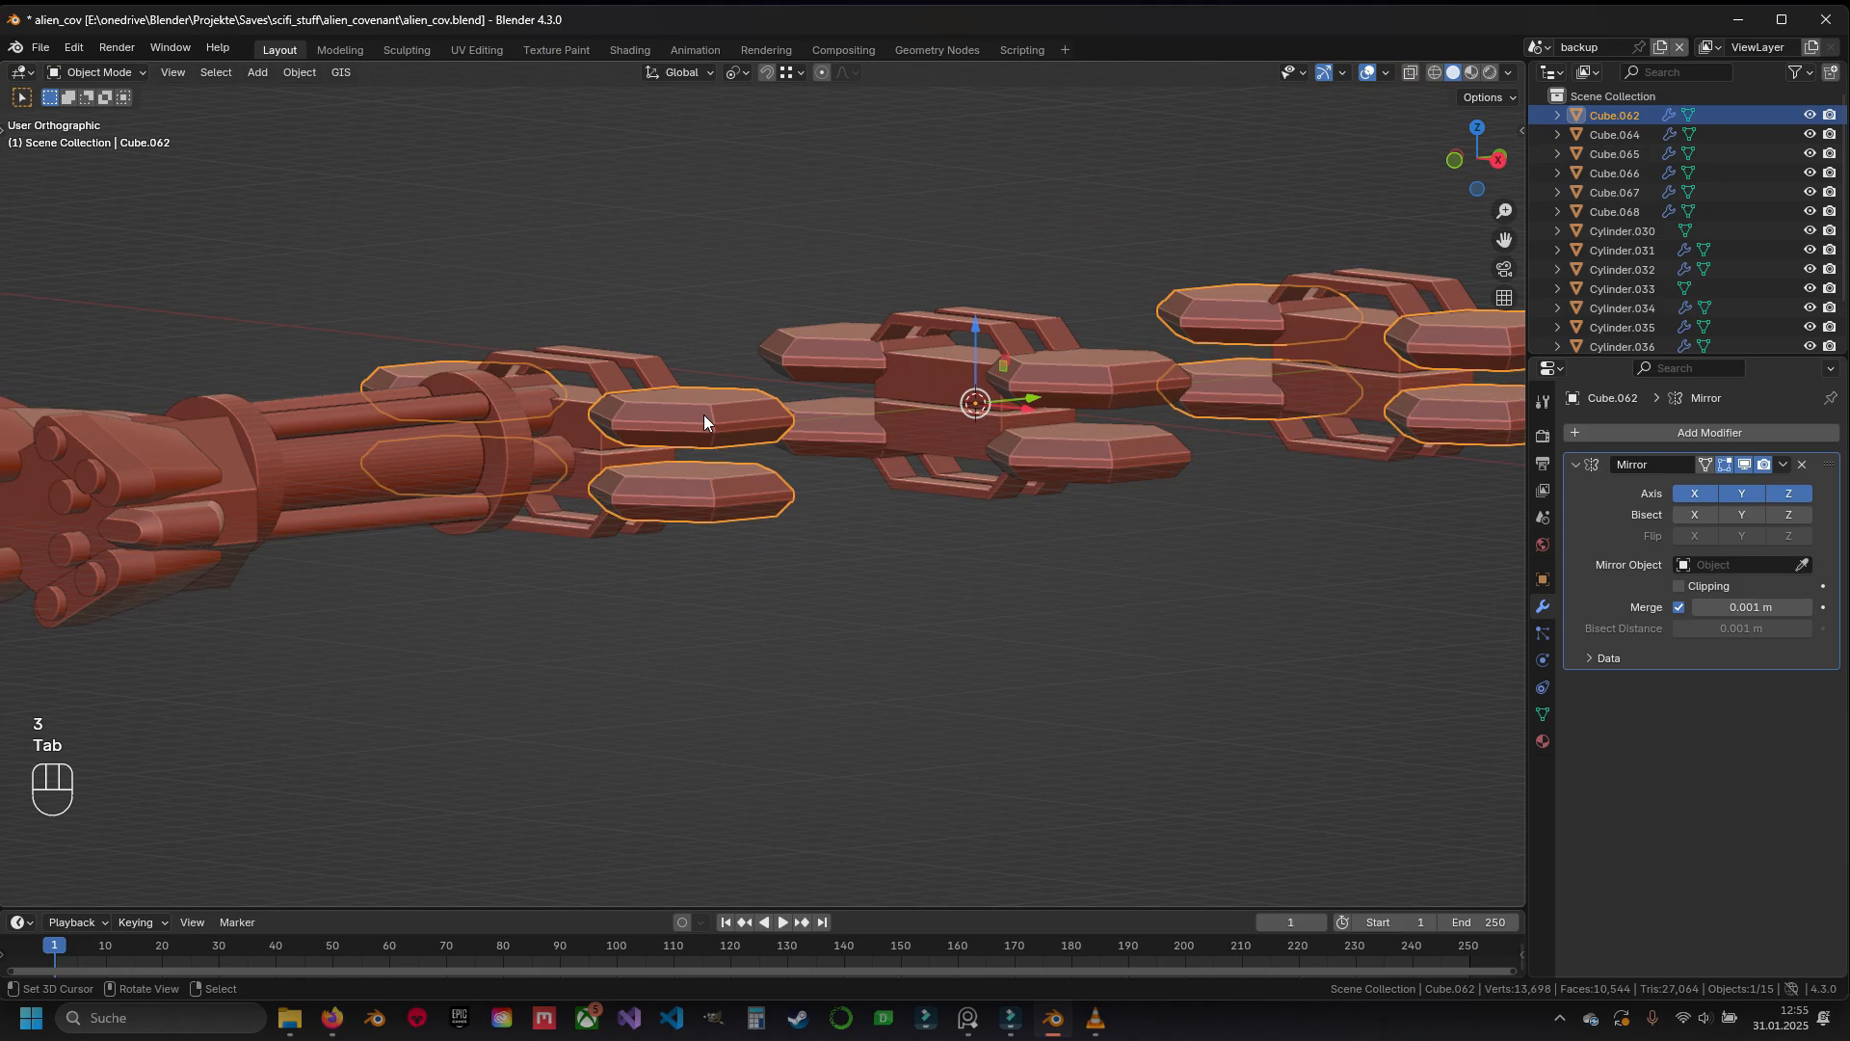
Duplicate the flat underside face of the upper hexagonal pod in place and separate it into its own object
middle_click_drag(704, 414, 785, 446)
key("Tab")
key("3")
scroll(782, 479, "up", 4)
left_click(782, 479)
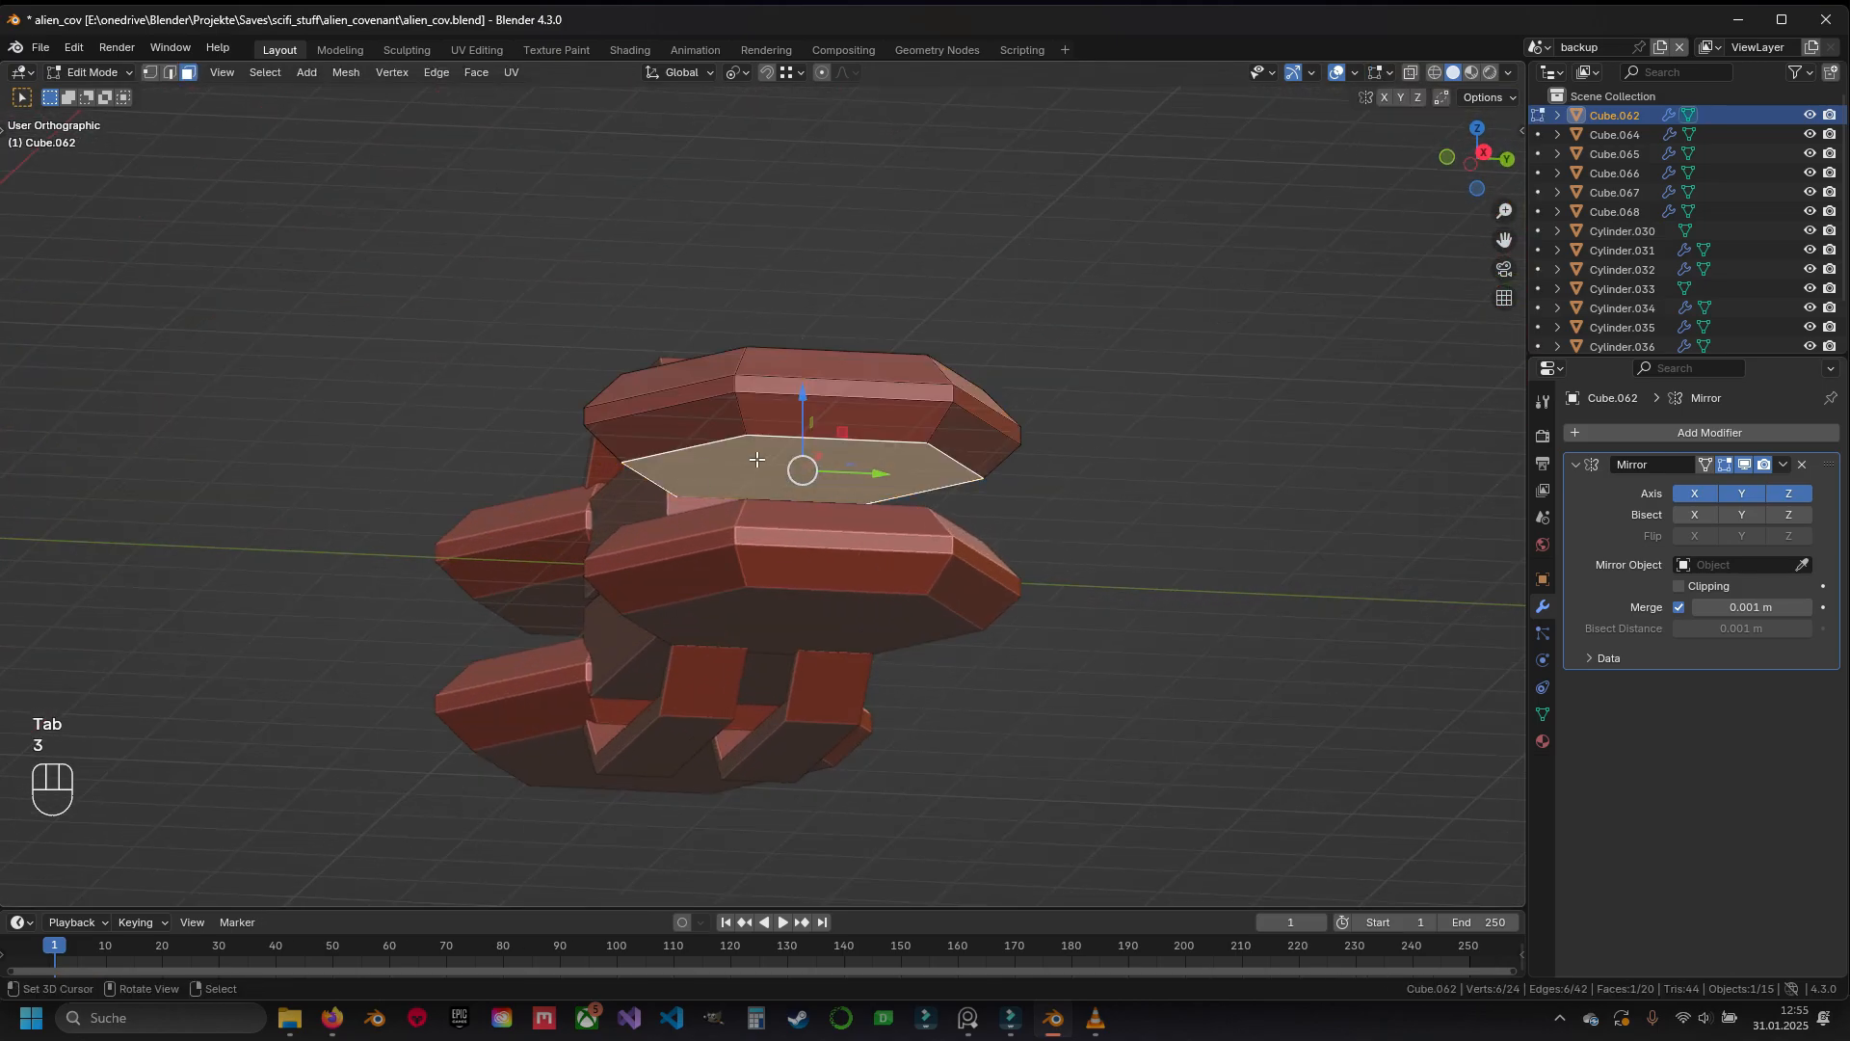
key("shift+d")
key("Escape")
middle_click_drag(822, 461, 867, 434)
scroll(868, 434, "down", 3)
key("p")
key("Tab")
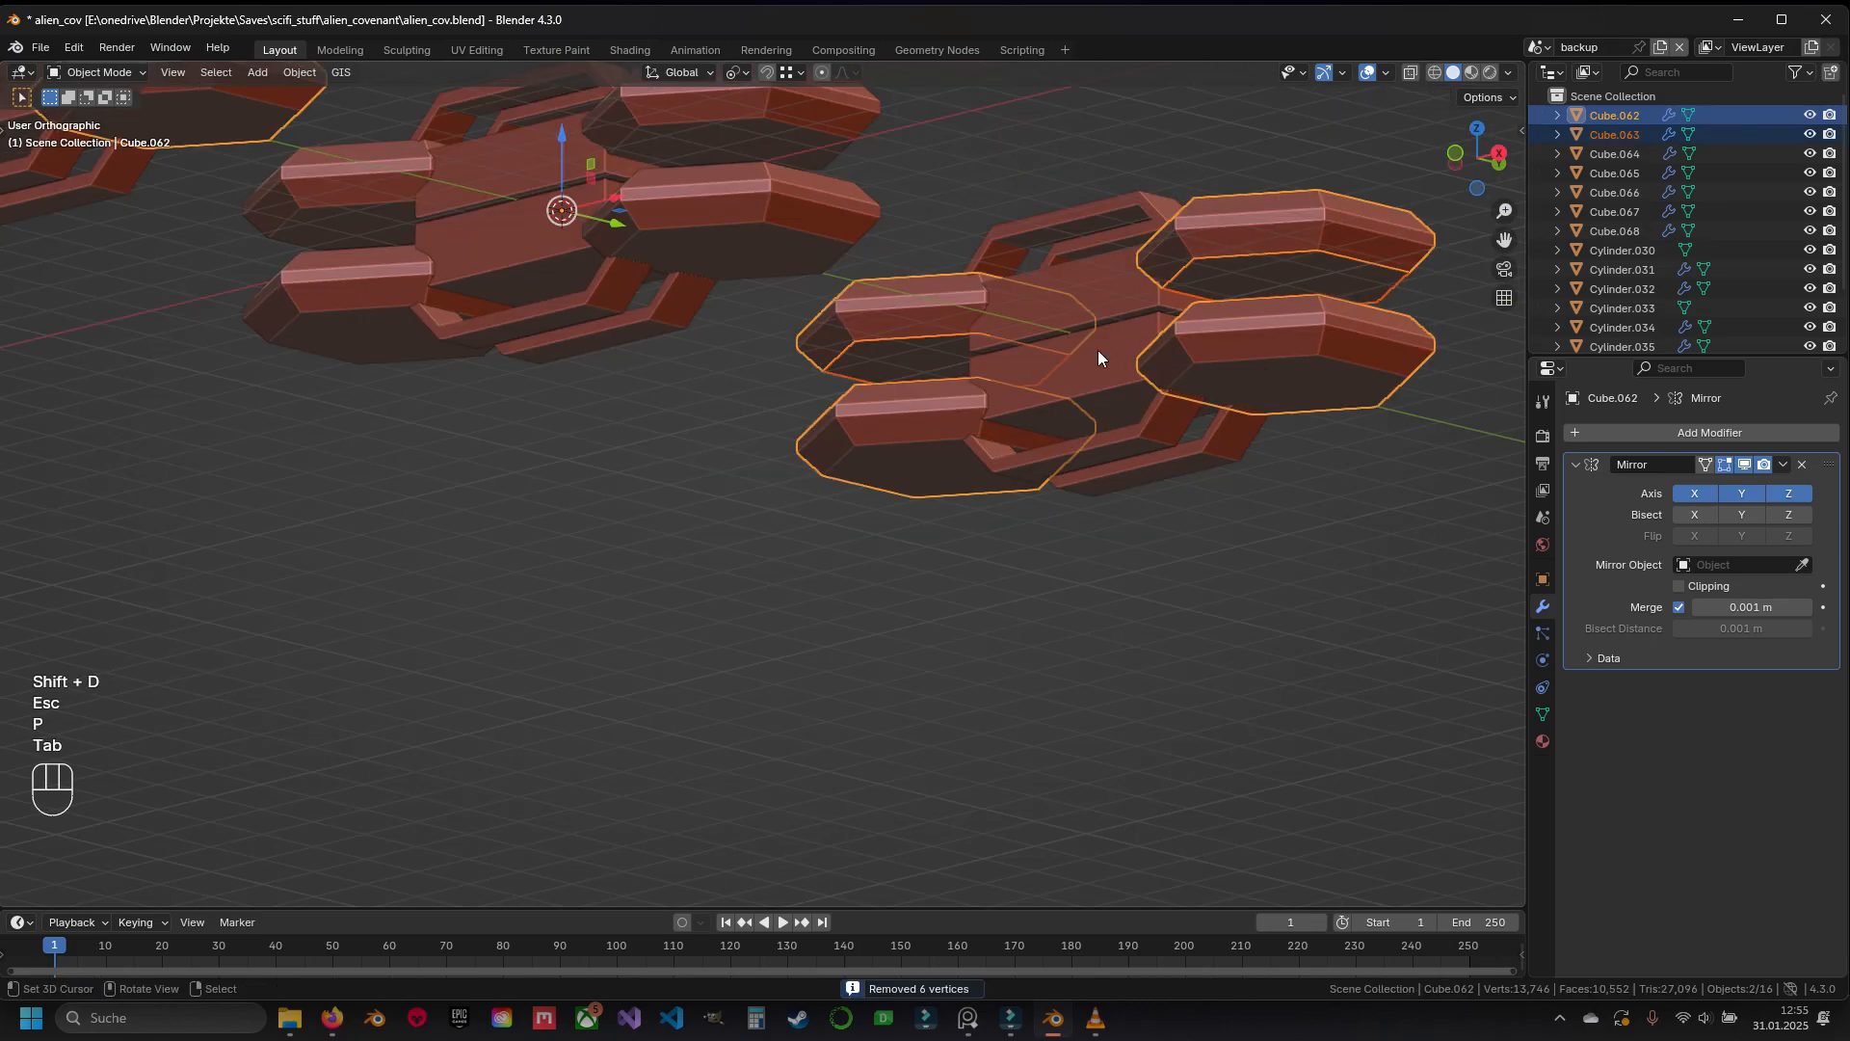
Move the separated hexagonal face about -6.25 m in X and -21.46 m in Y, over the pod beside the cylinders
left_click(1240, 276)
key("KP_7")
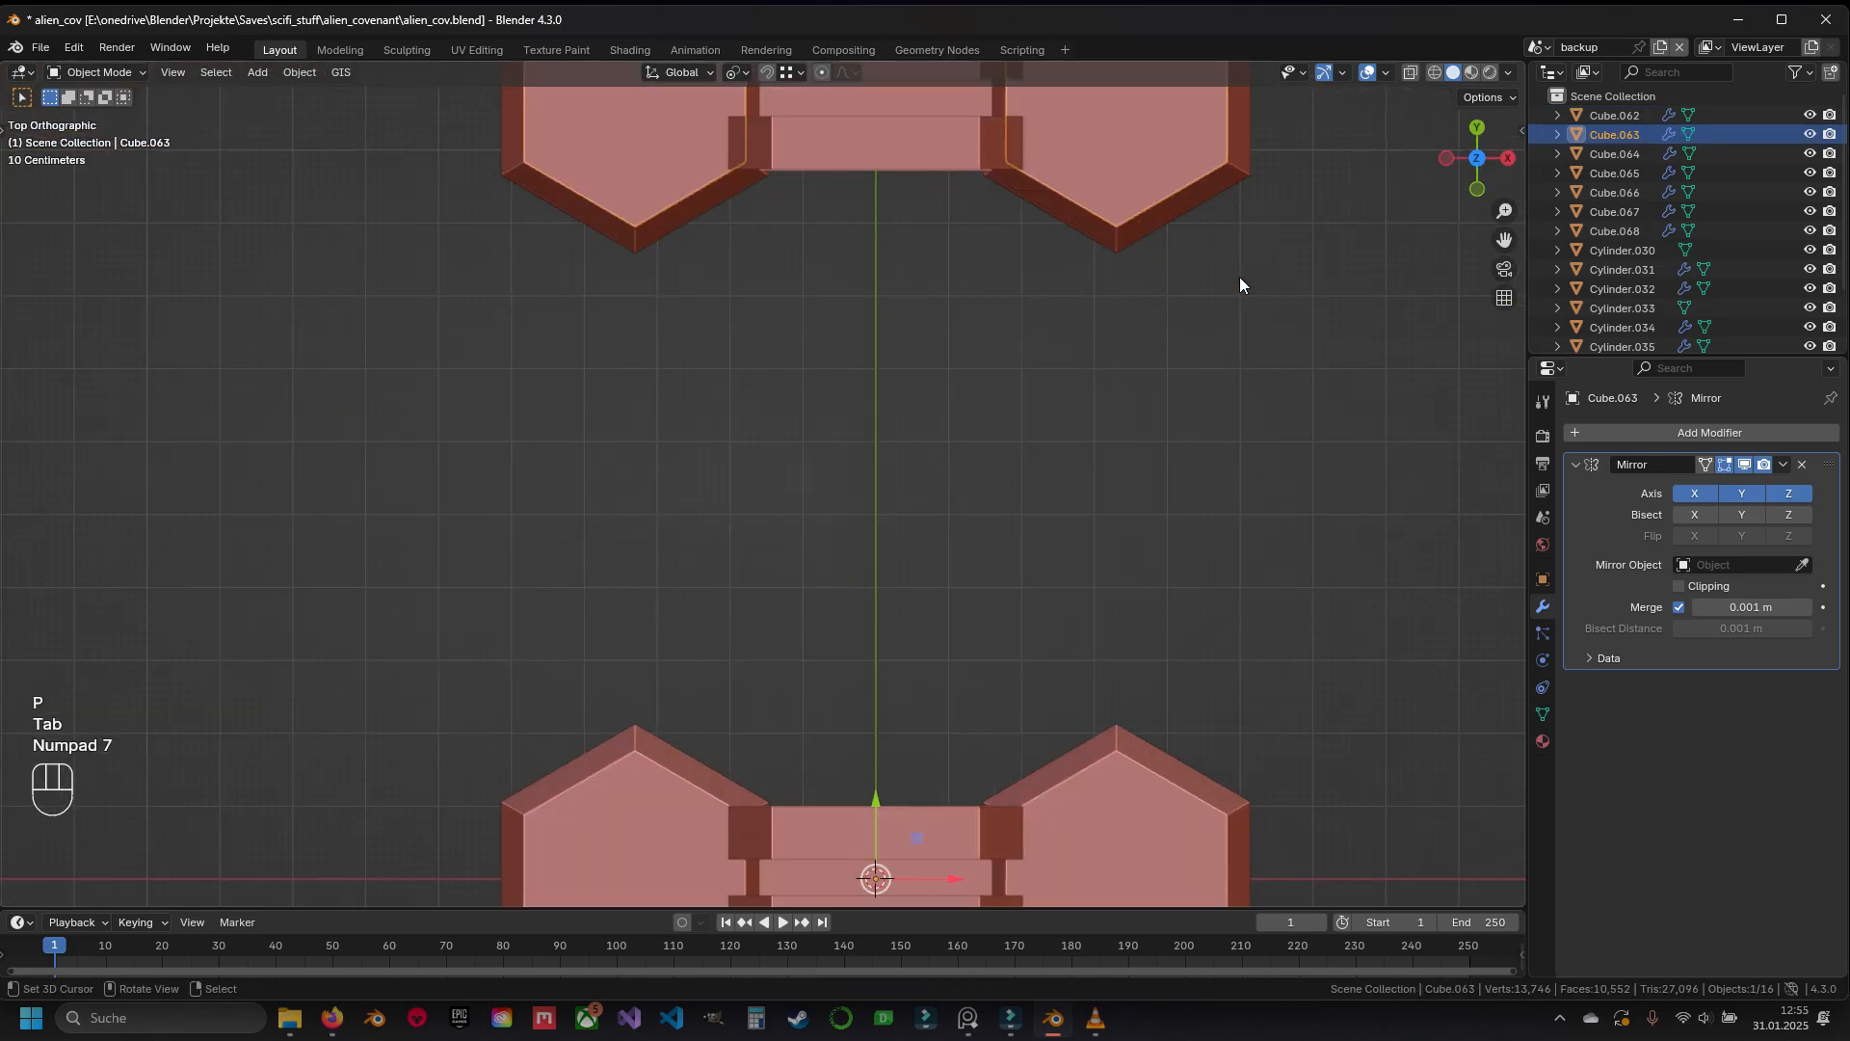
key("Tab")
scroll(1104, 443, "down", 5)
key("z")
key("a")
key("g")
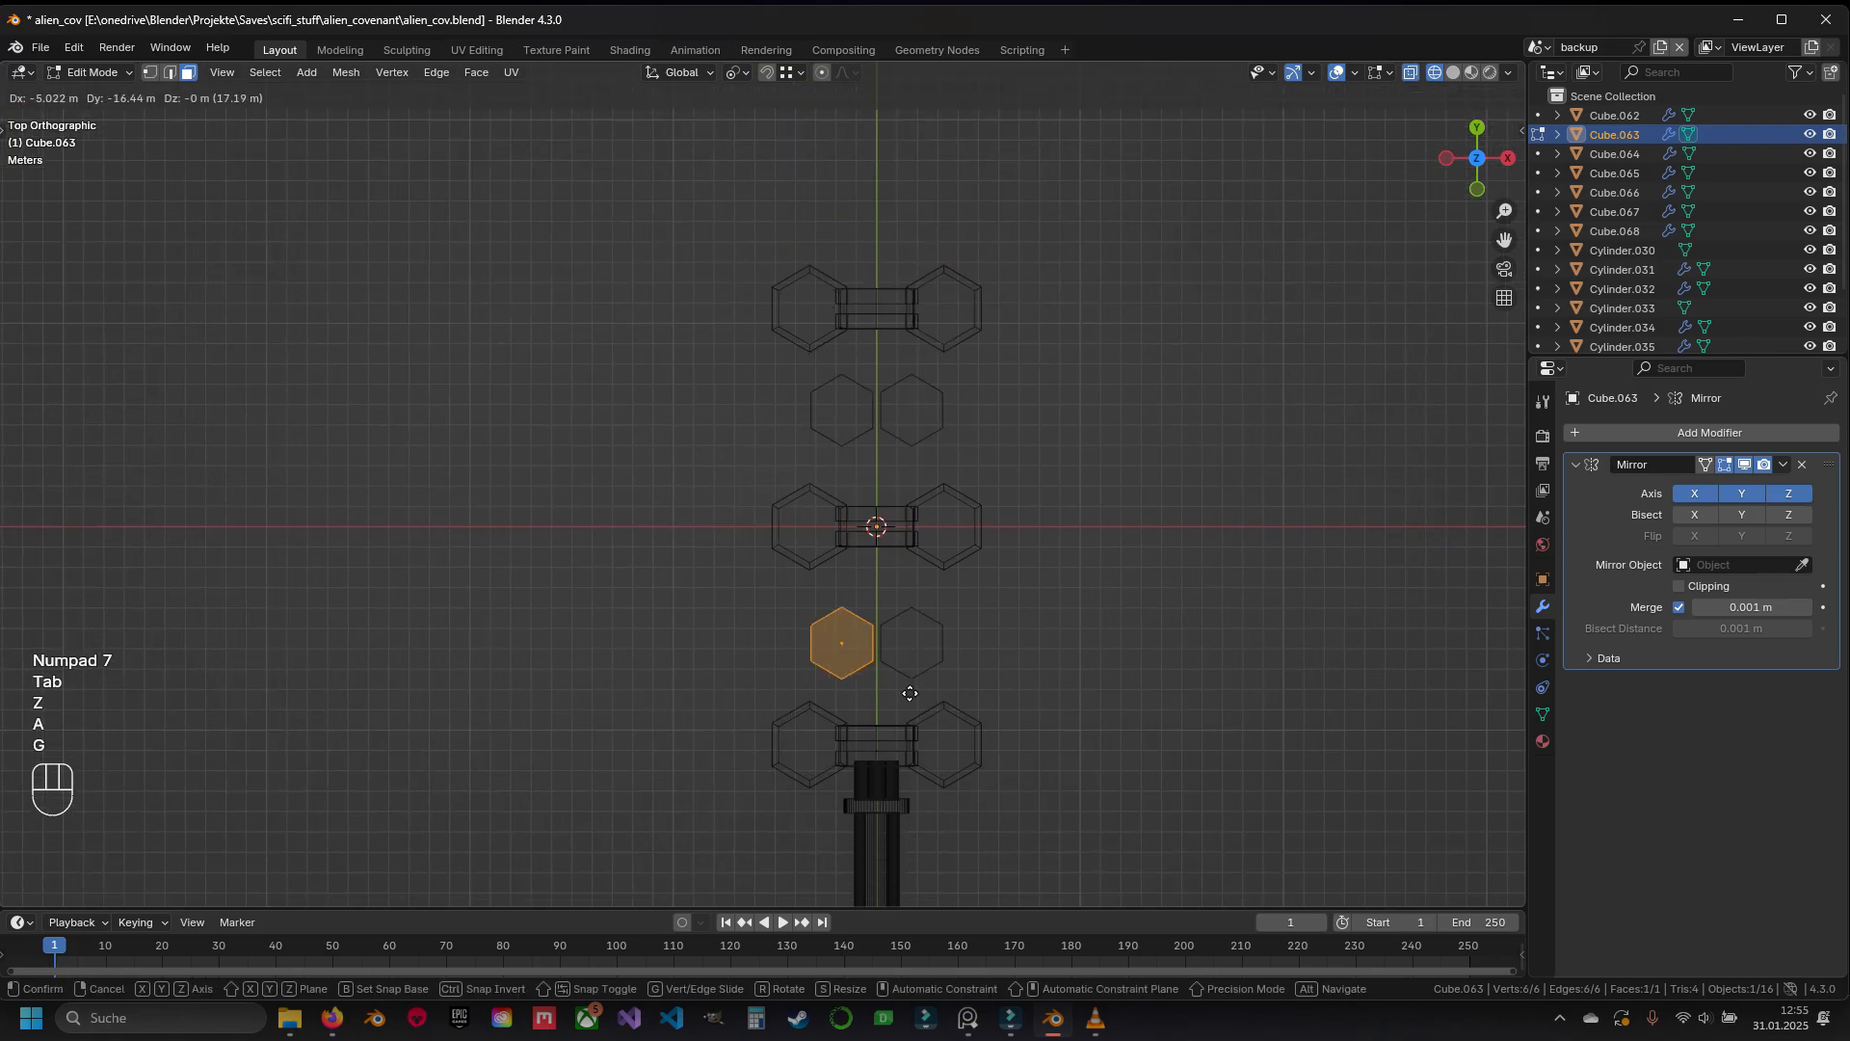
left_click(896, 761)
scroll(829, 747, "up", 5)
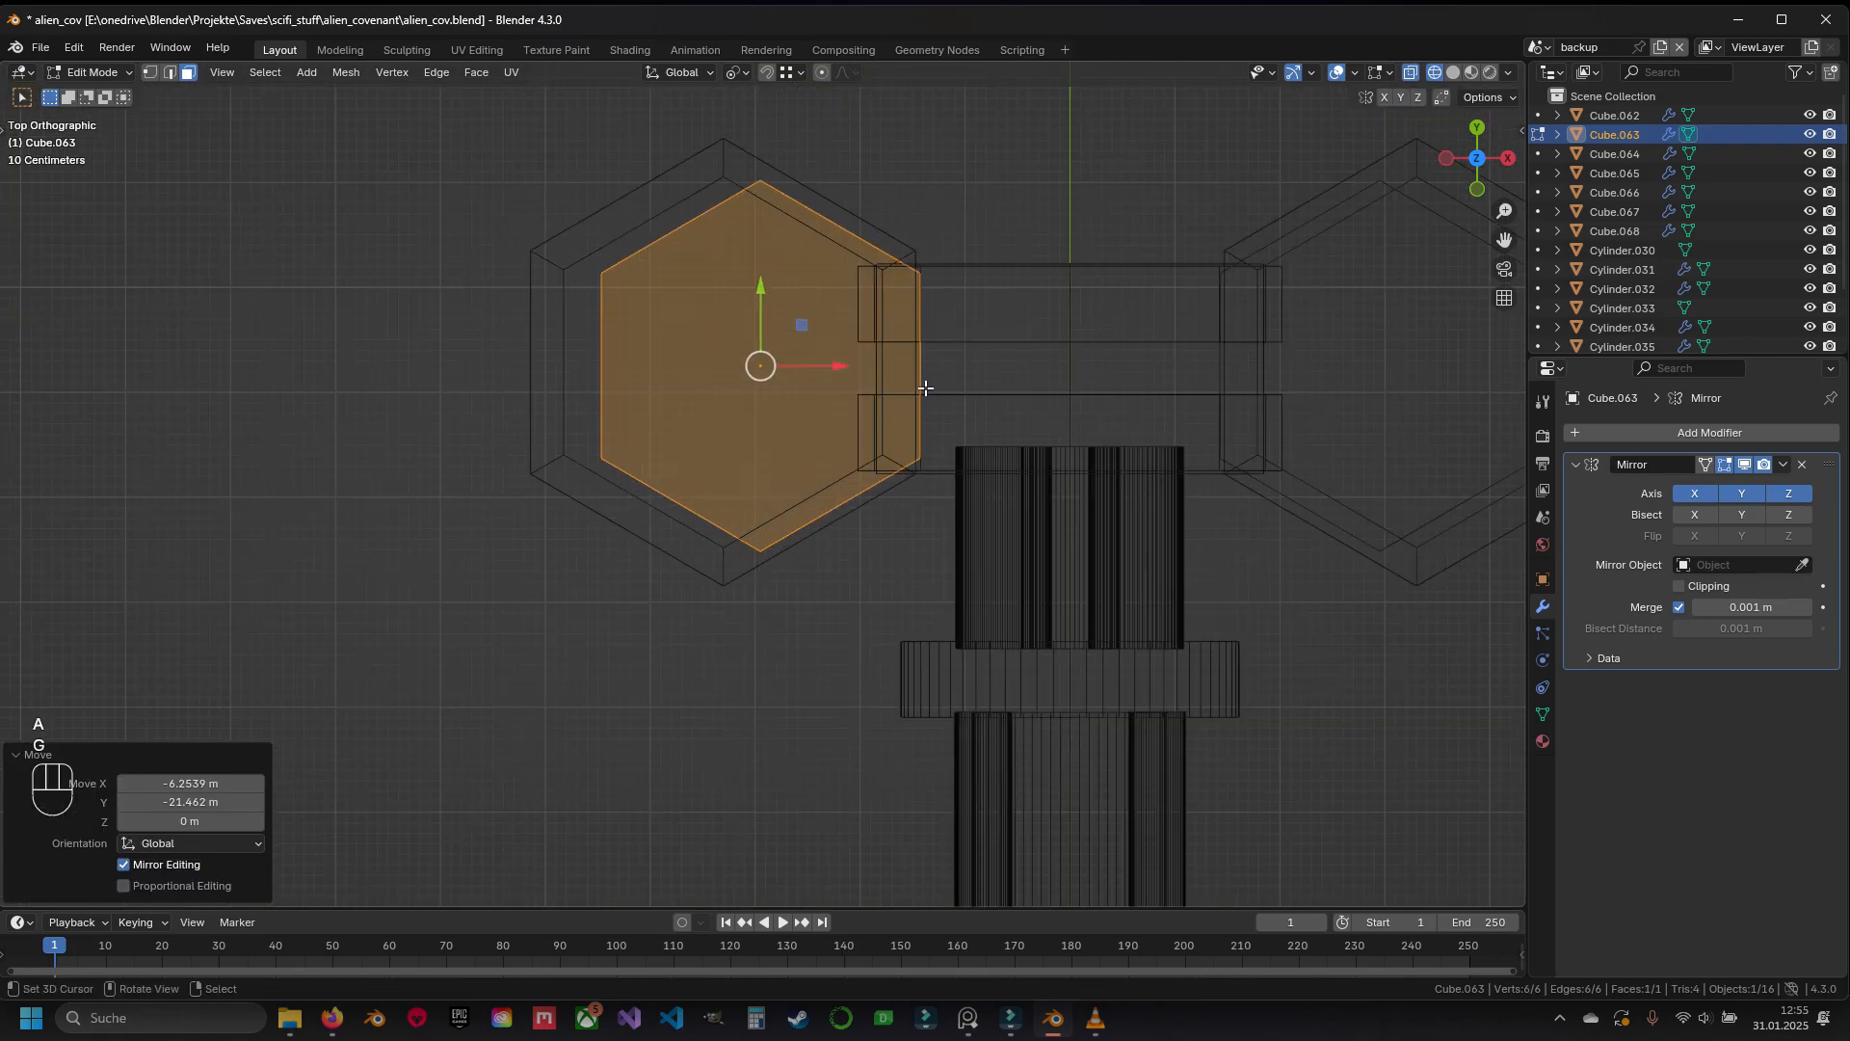
Move the hexagonal face in the top view onto the pod on the other side of the cylinders, aligning its corners with the pod's inner hexagon
key("g")
left_click(1381, 383)
middle_click_drag(1386, 381, 890, 390, "shift")
key("g")
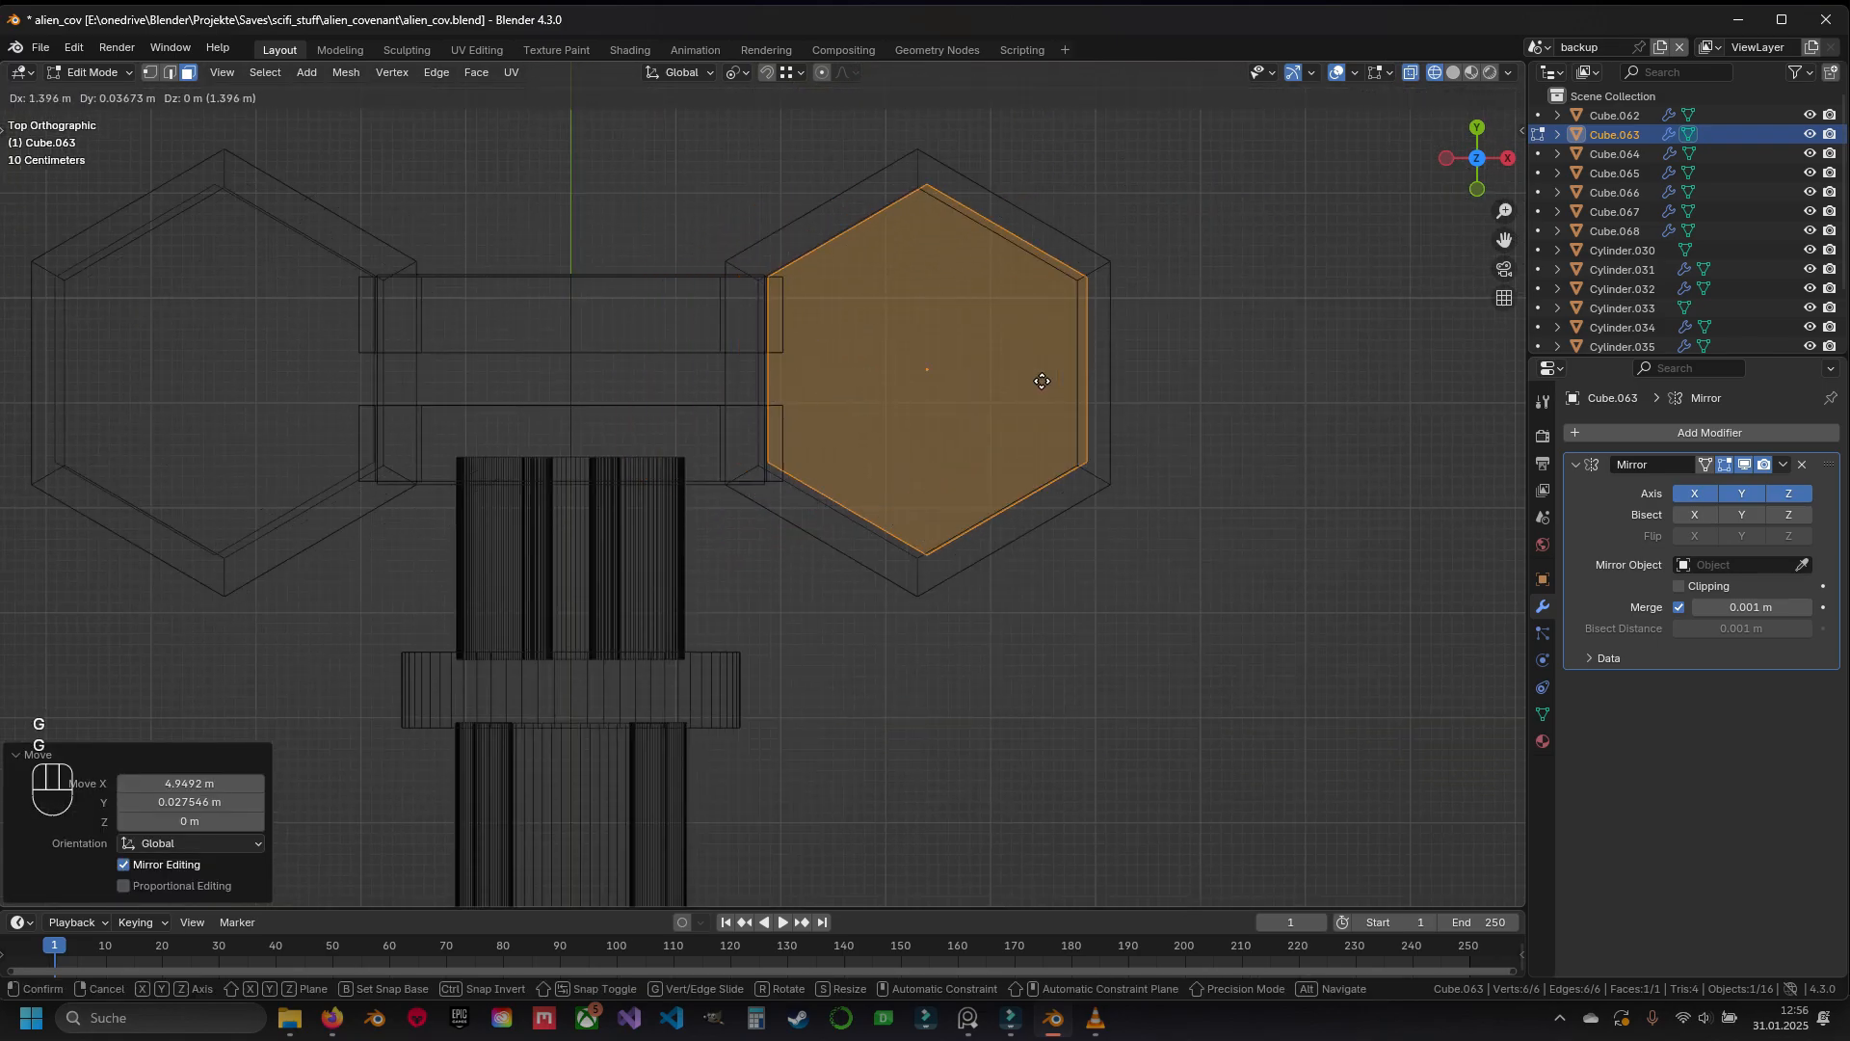
left_click(1031, 388)
key("1")
scroll(1007, 635, "up", 5)
left_click(1148, 658, "shift")
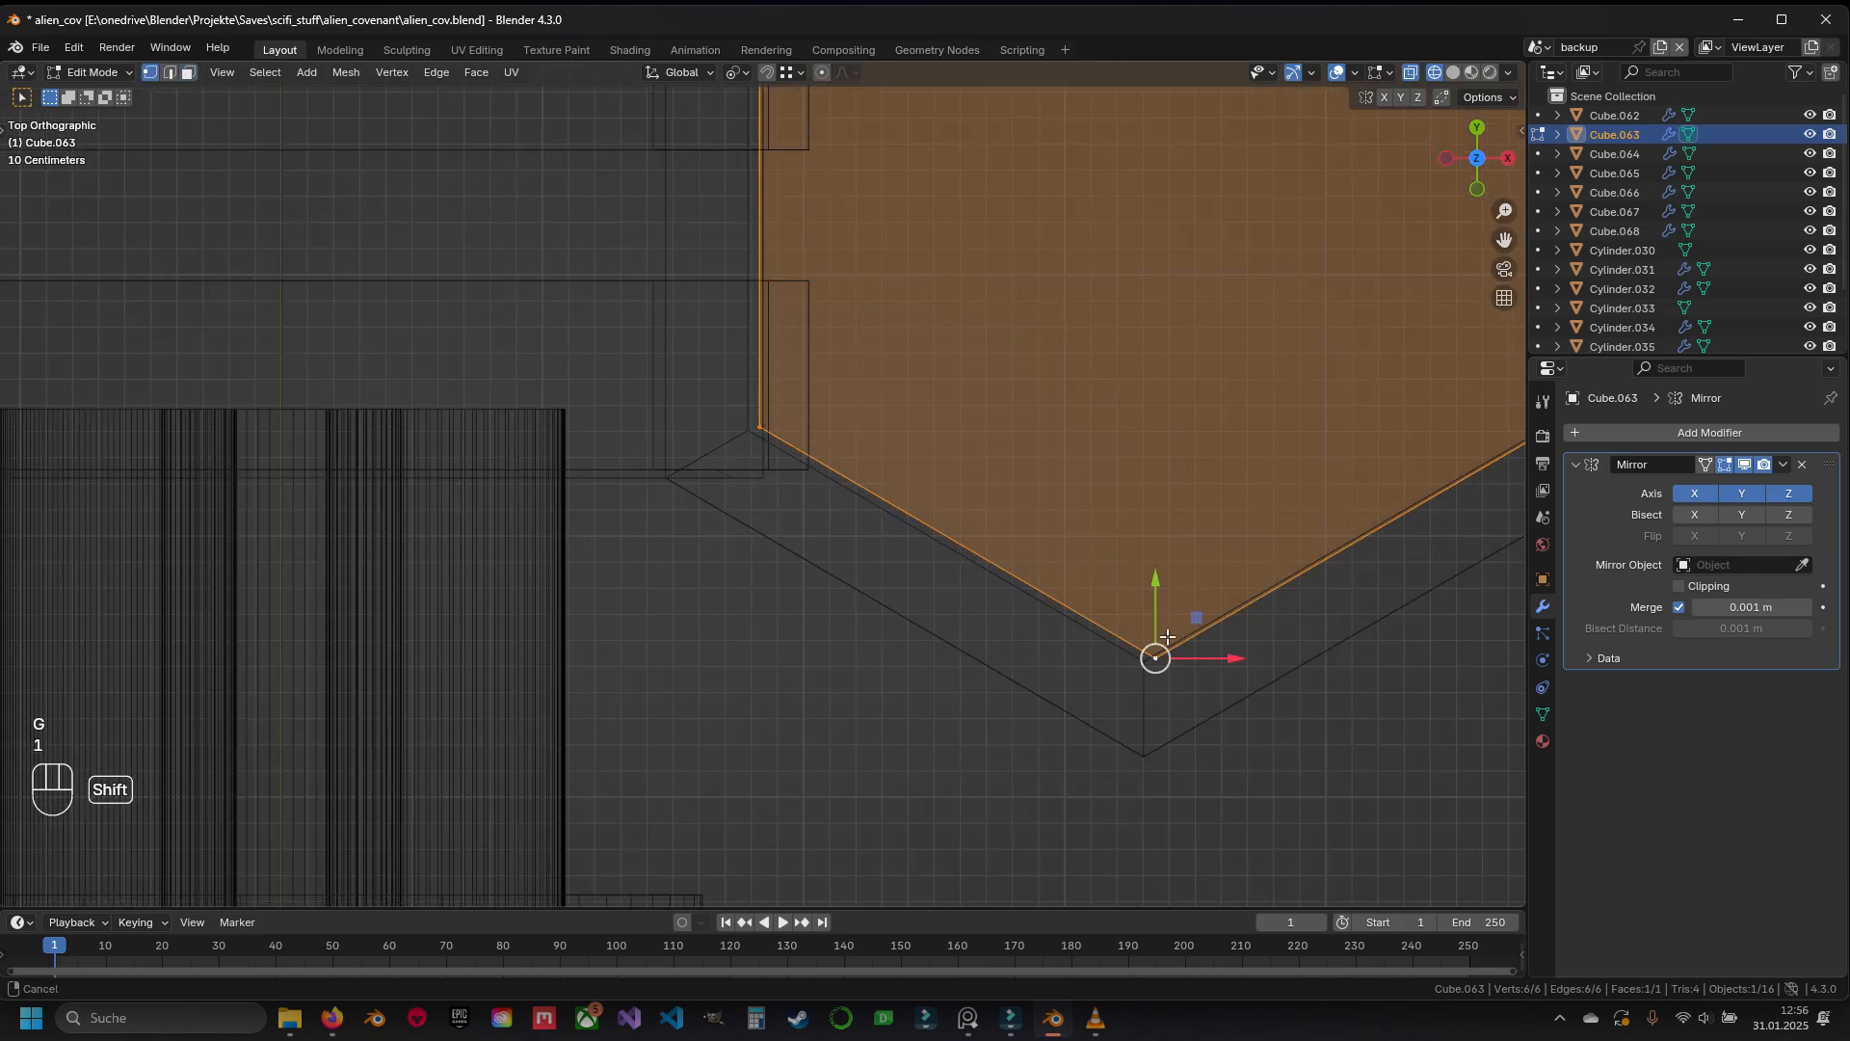
key("g")
left_click(1116, 641)
scroll(944, 638, "down", 5)
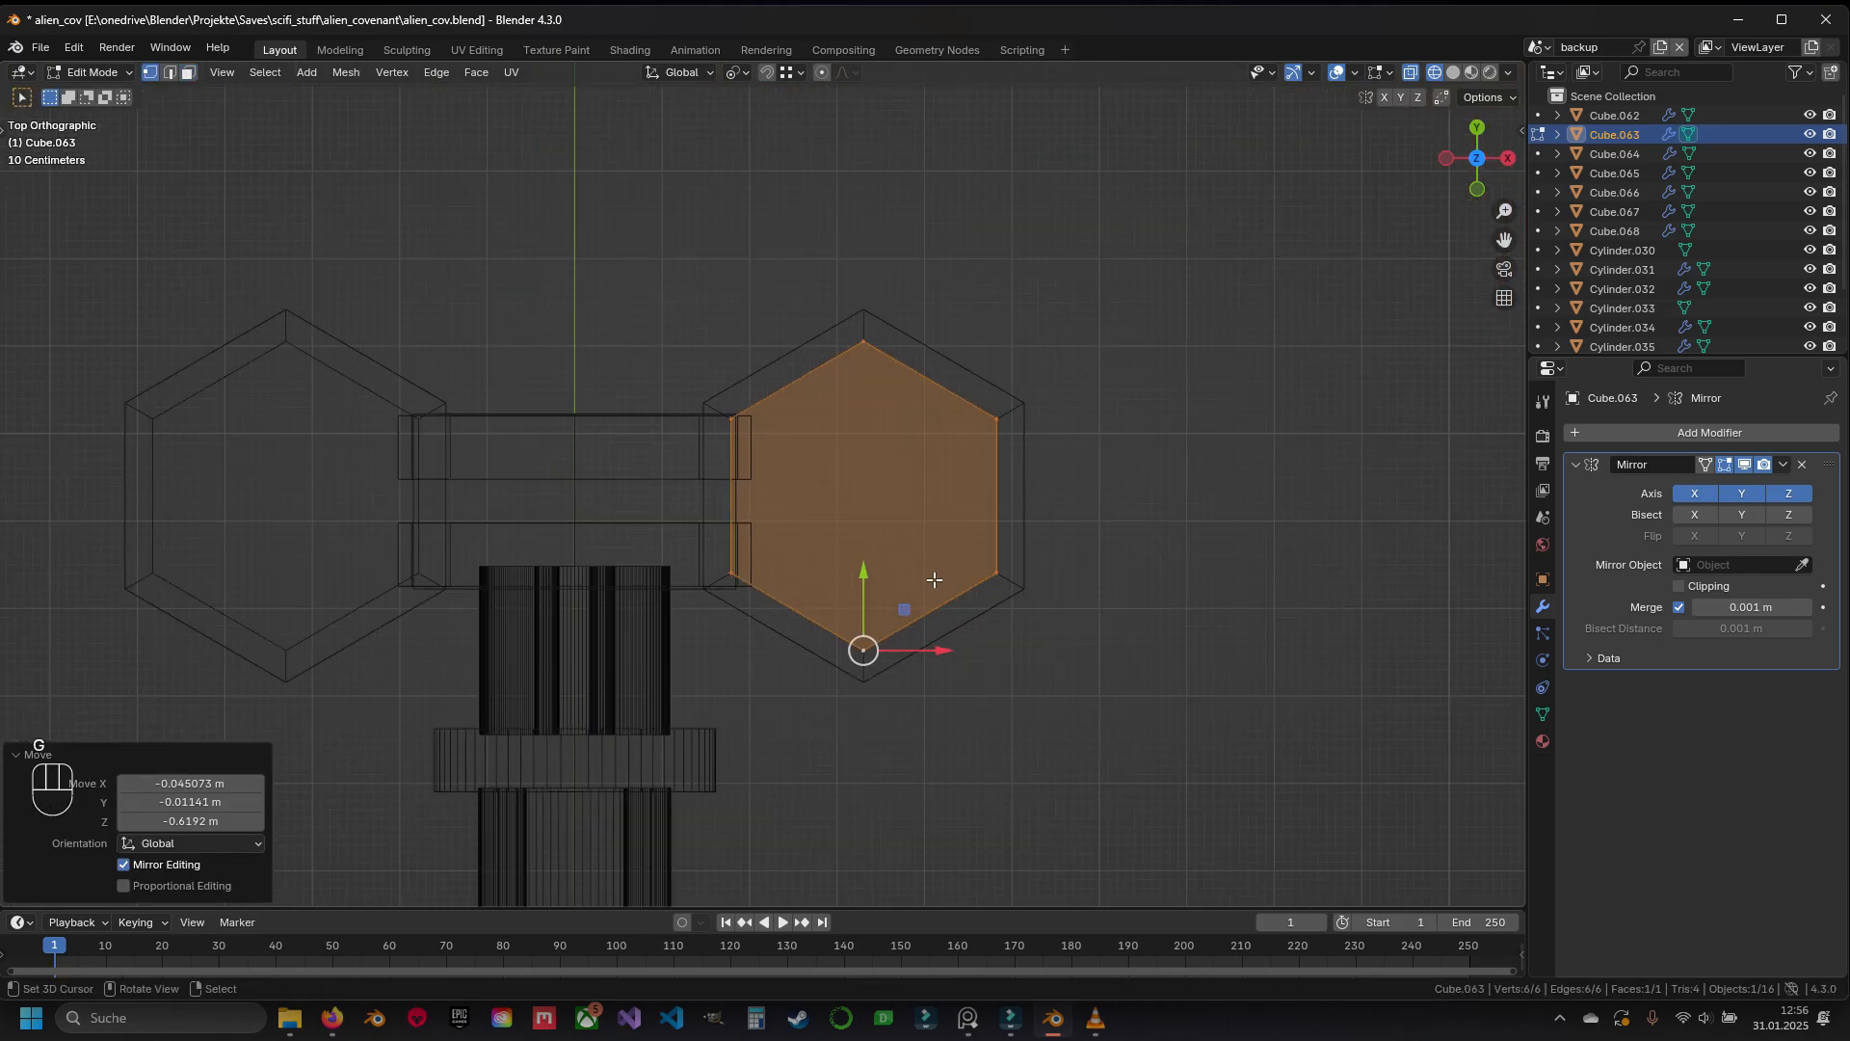
Switch to solid shading, change the pivot from the active vertex to the face's centre, and scale the hexagonal face down slightly
key("z")
mouse_move(934, 580)
middle_mouse_down()
mouse_move(783, 485)
mouse_move(742, 528)
middle_mouse_up()
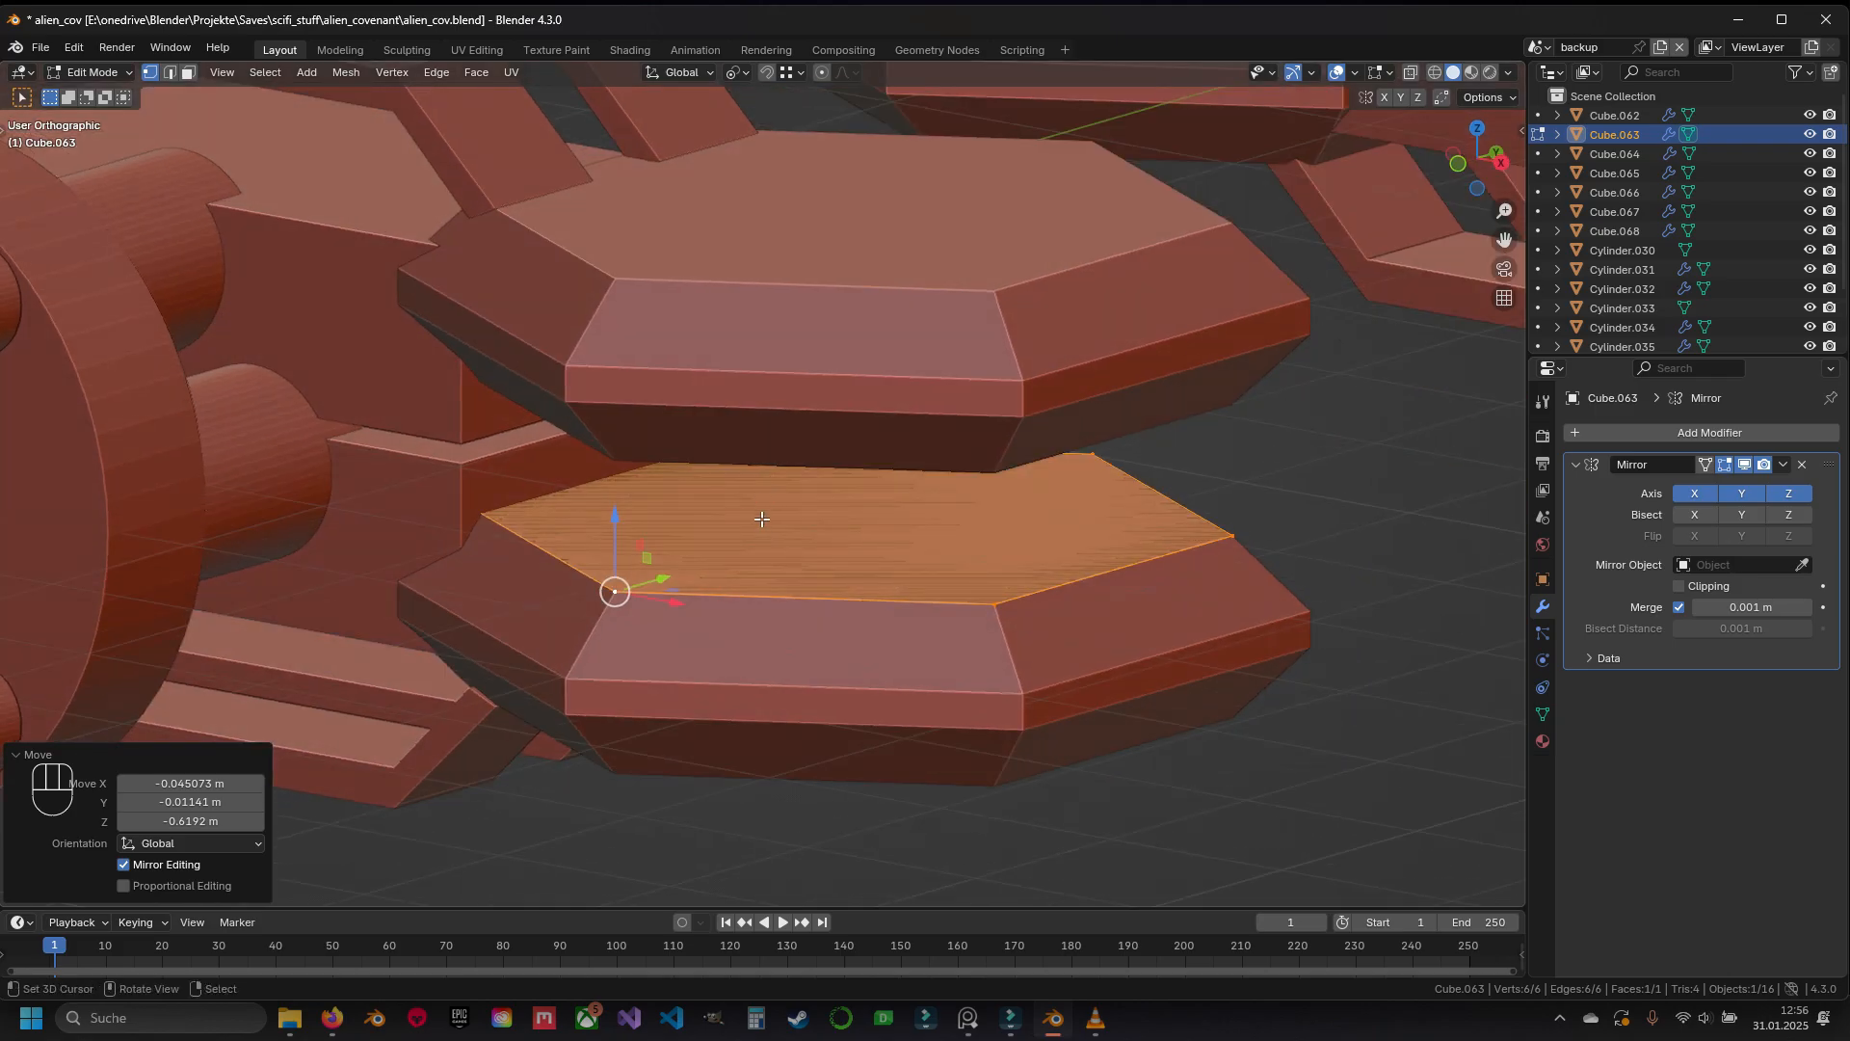
key("s")
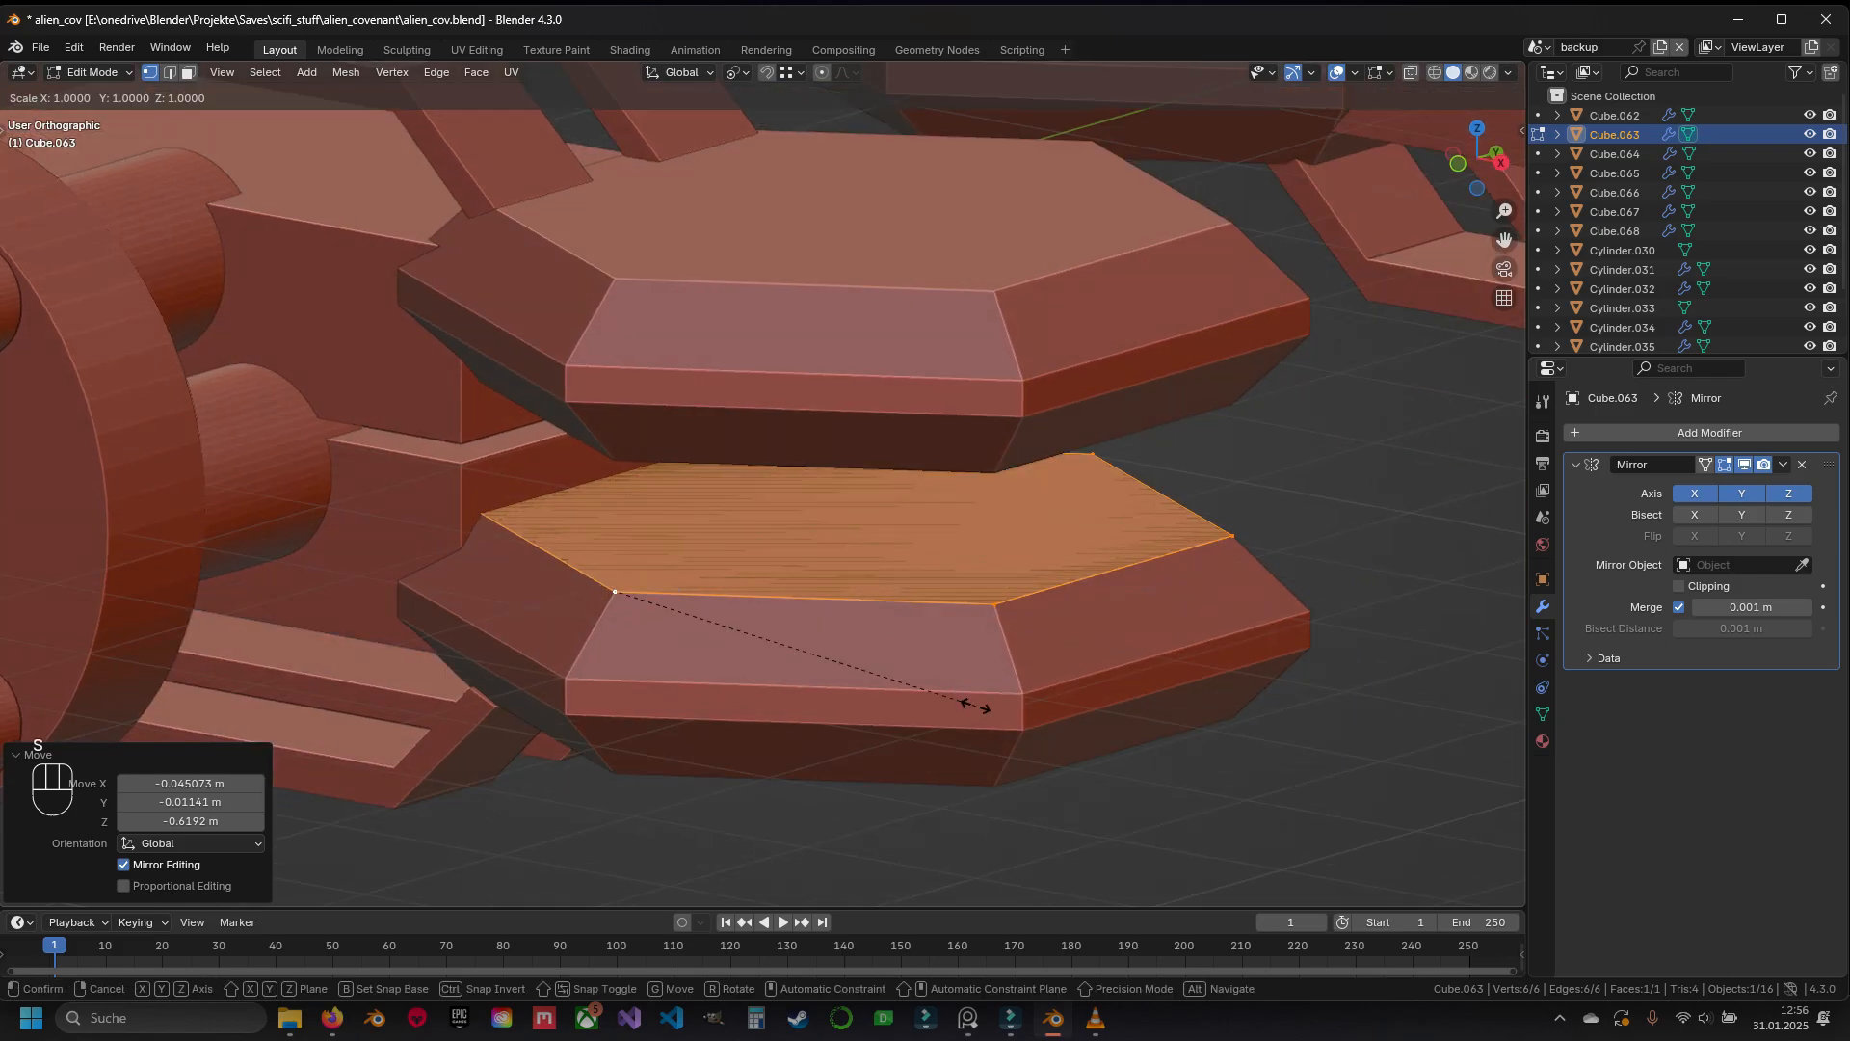
key("Escape")
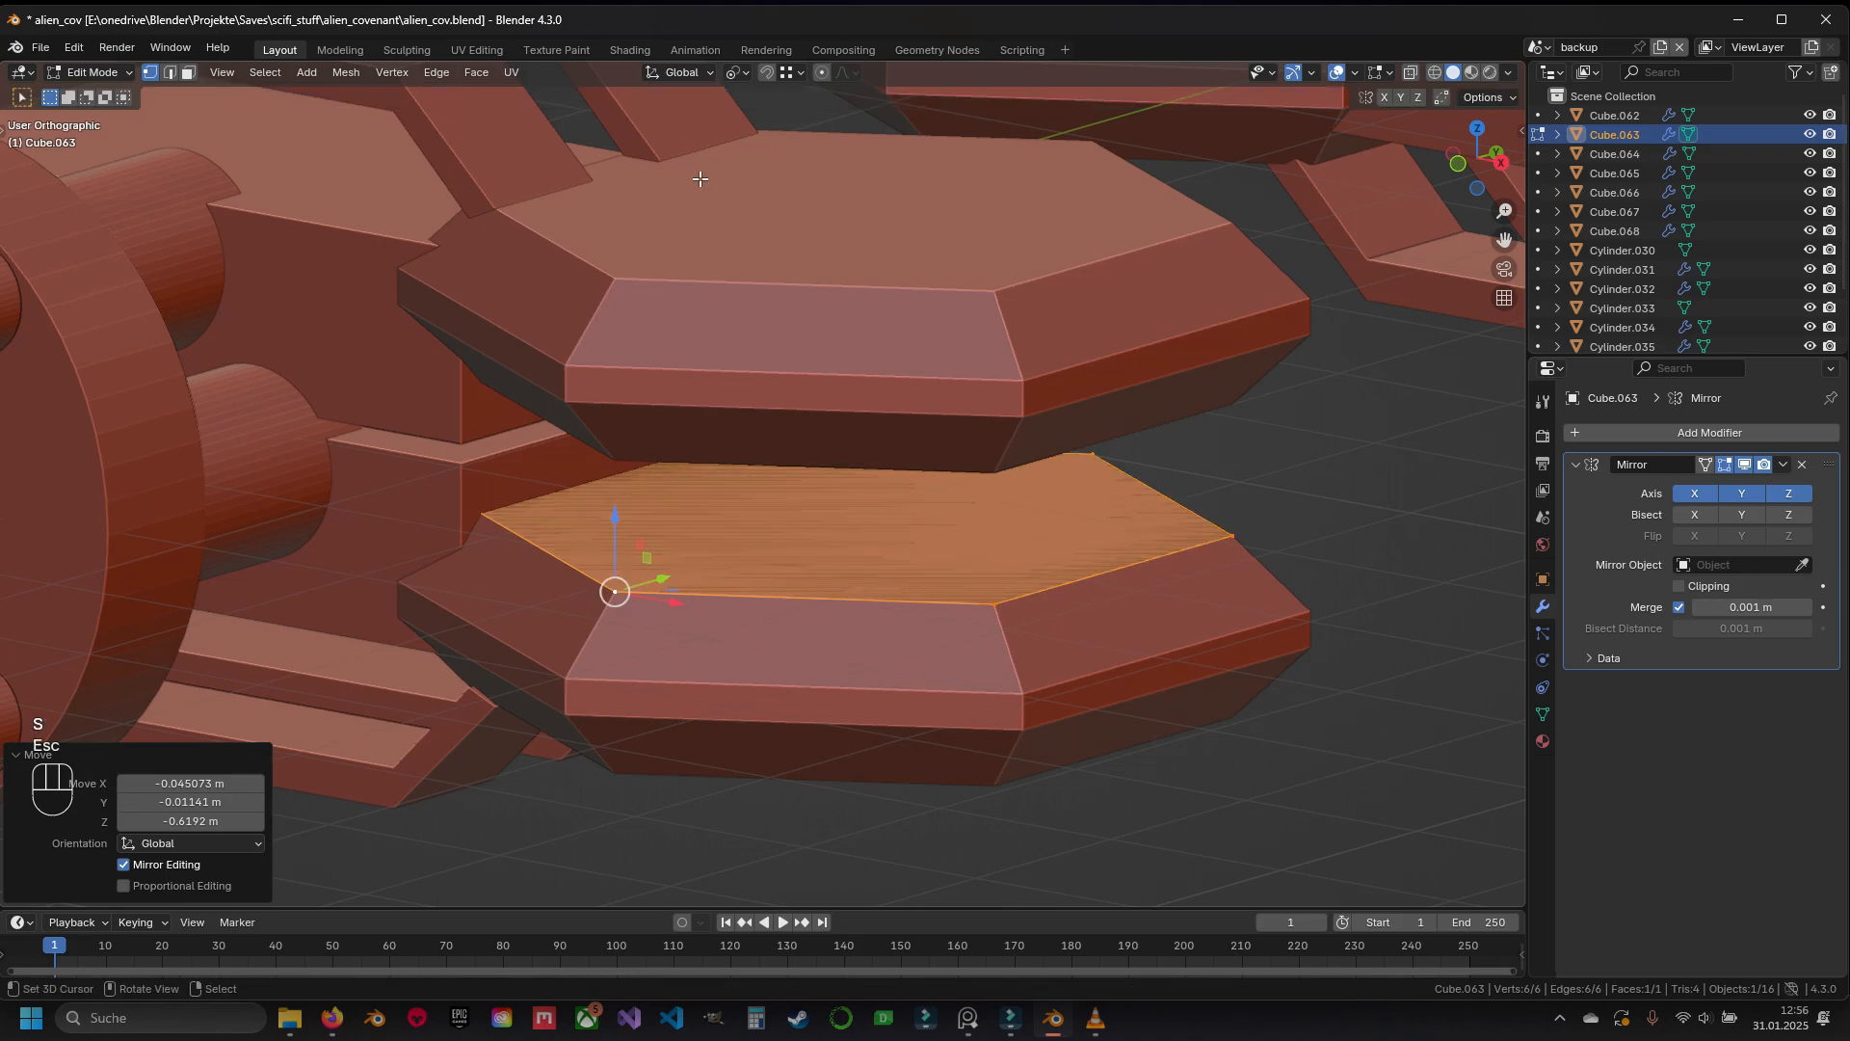
left_click(737, 72)
left_click(771, 166)
key("s")
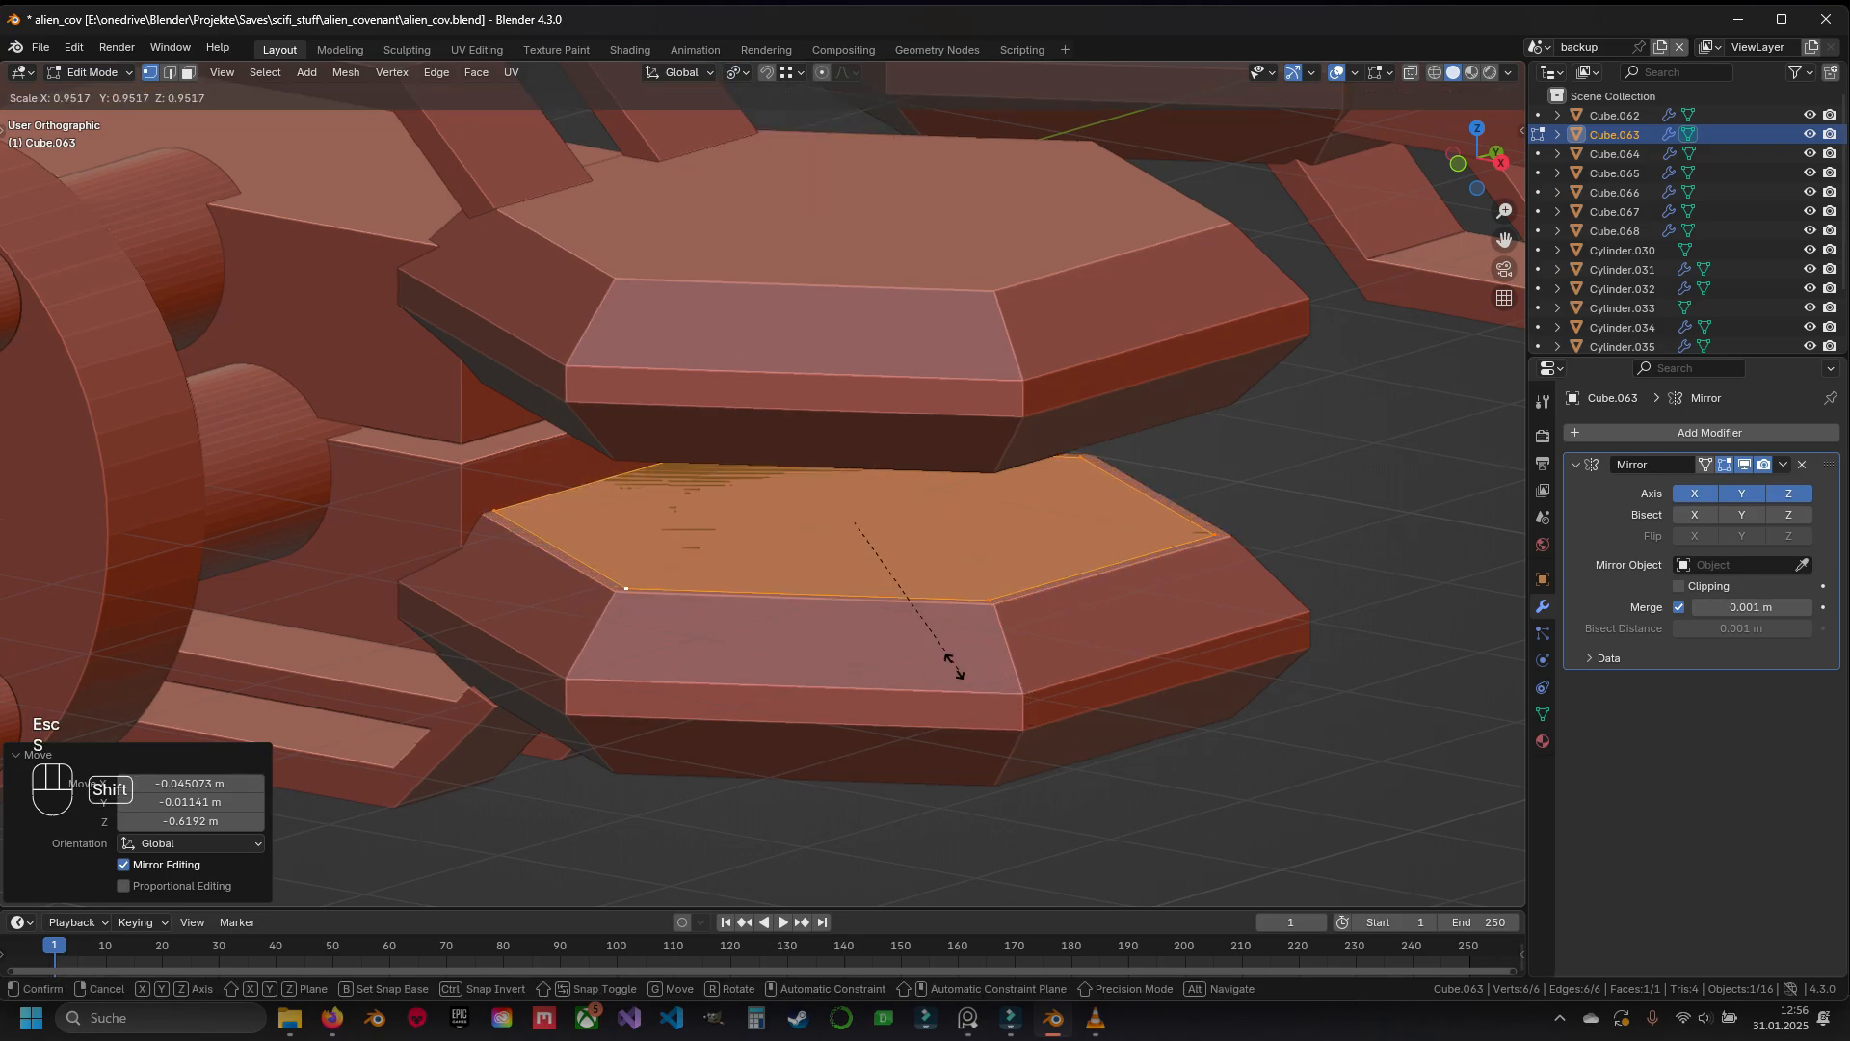
left_click(992, 694)
Extrude the hexagonal face and move the extrusion up about 0.265 m along Z
middle_click_drag(992, 693, 940, 575)
key("e")
key("Escape")
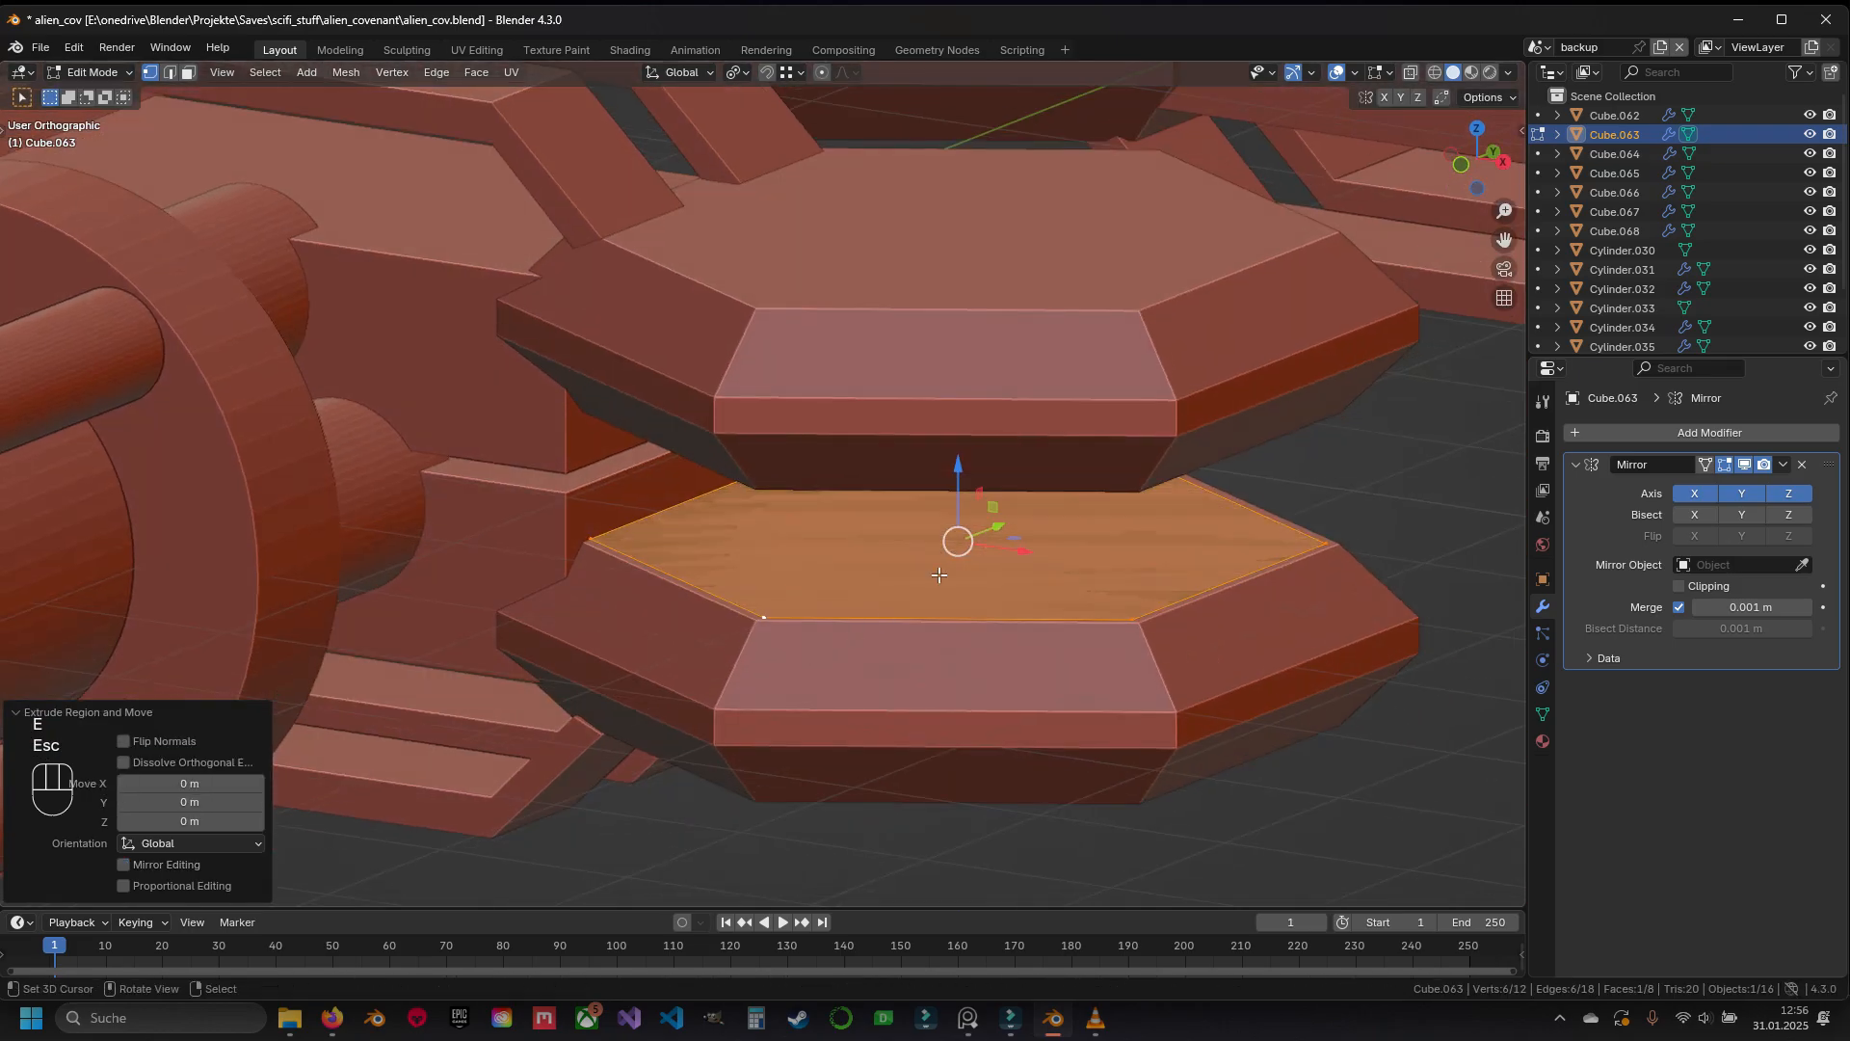
key("g")
key("z")
left_click(959, 484)
middle_click_drag(959, 483, 1040, 574)
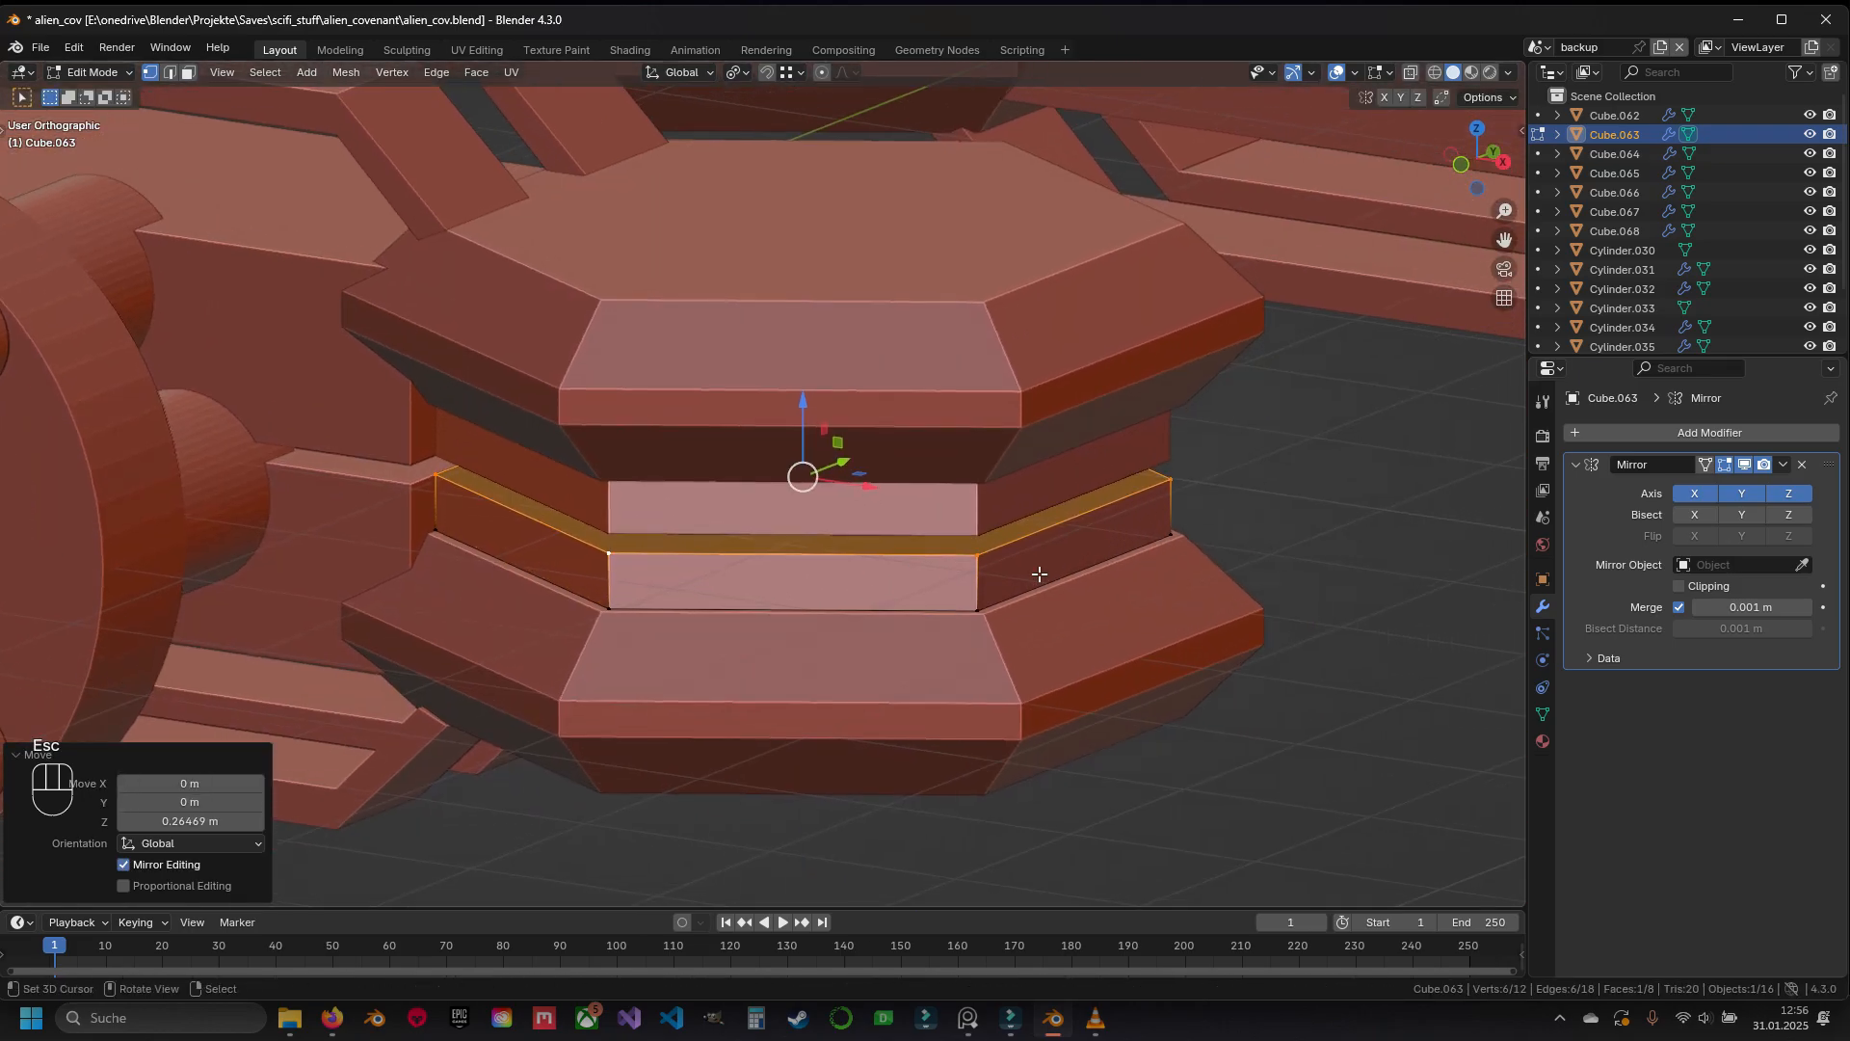
Enable clipping on the Mirror modifier and move the extruded face up along Z onto the mirror plane between the pods
middle_click_drag(705, 562, 827, 552)
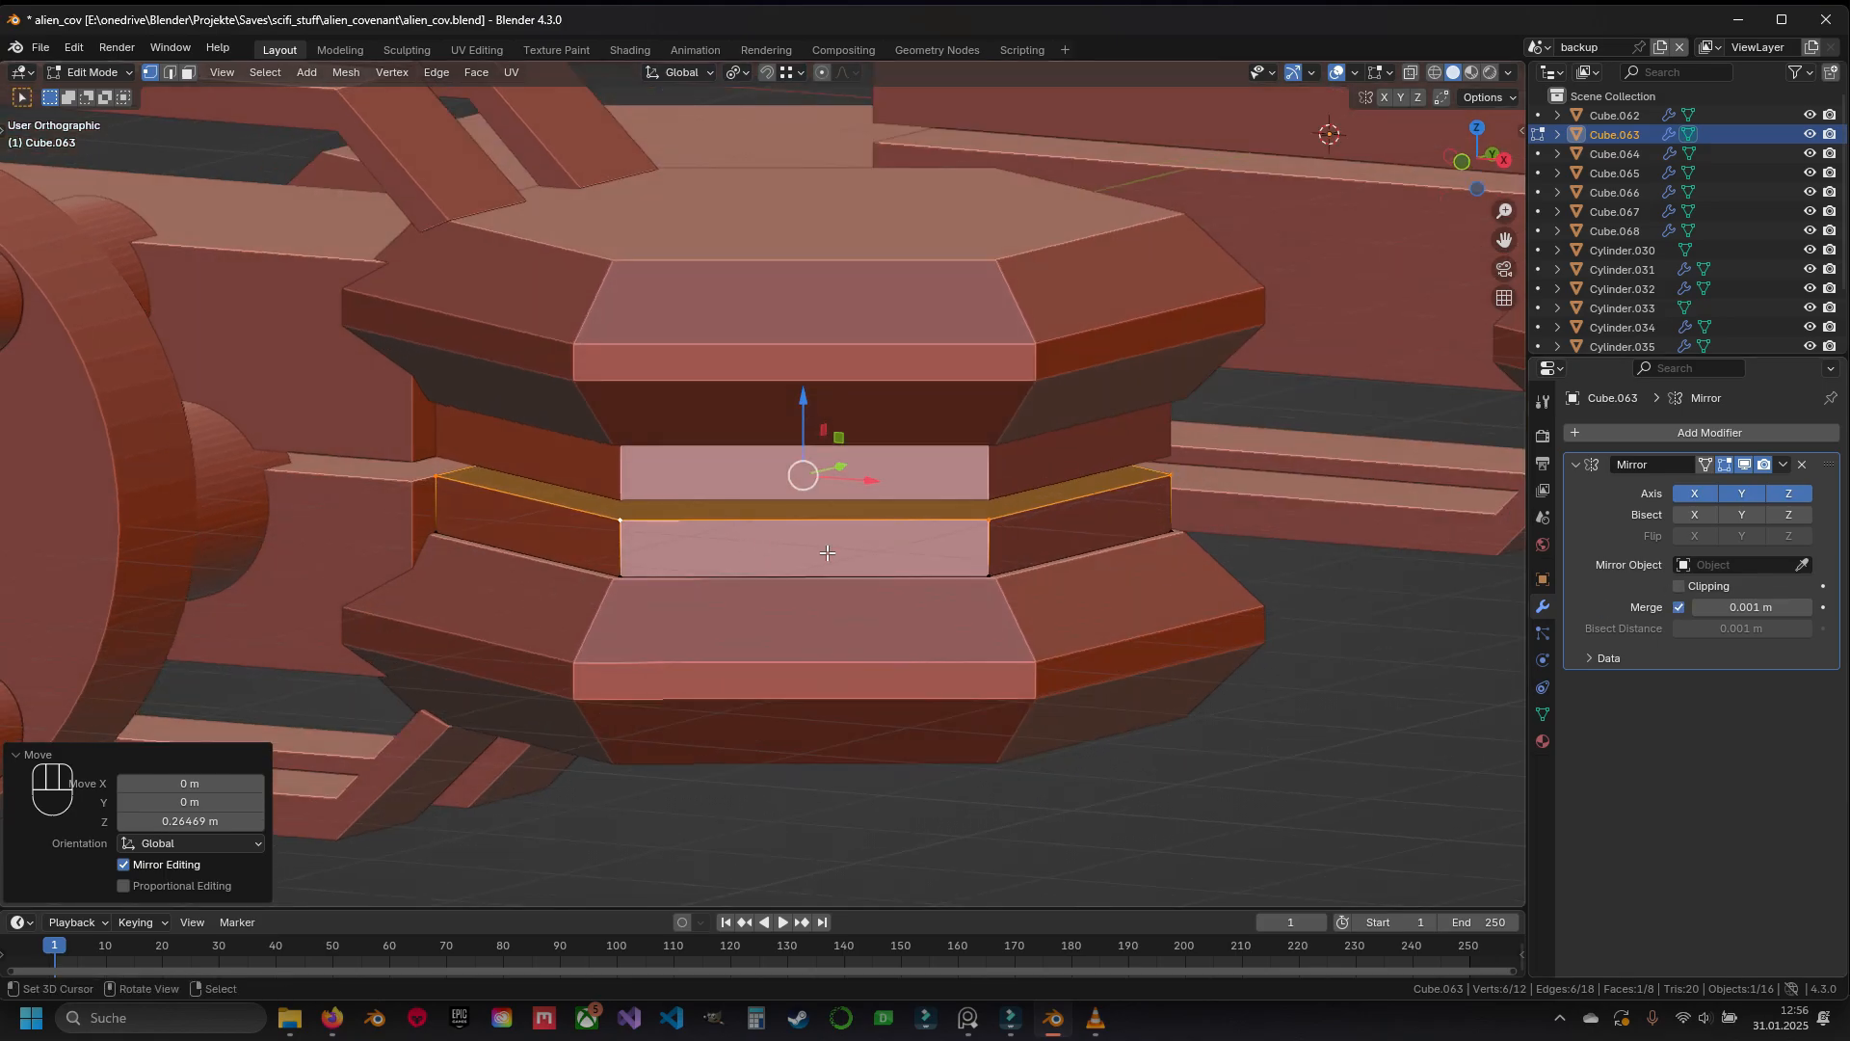
key("g")
key("z")
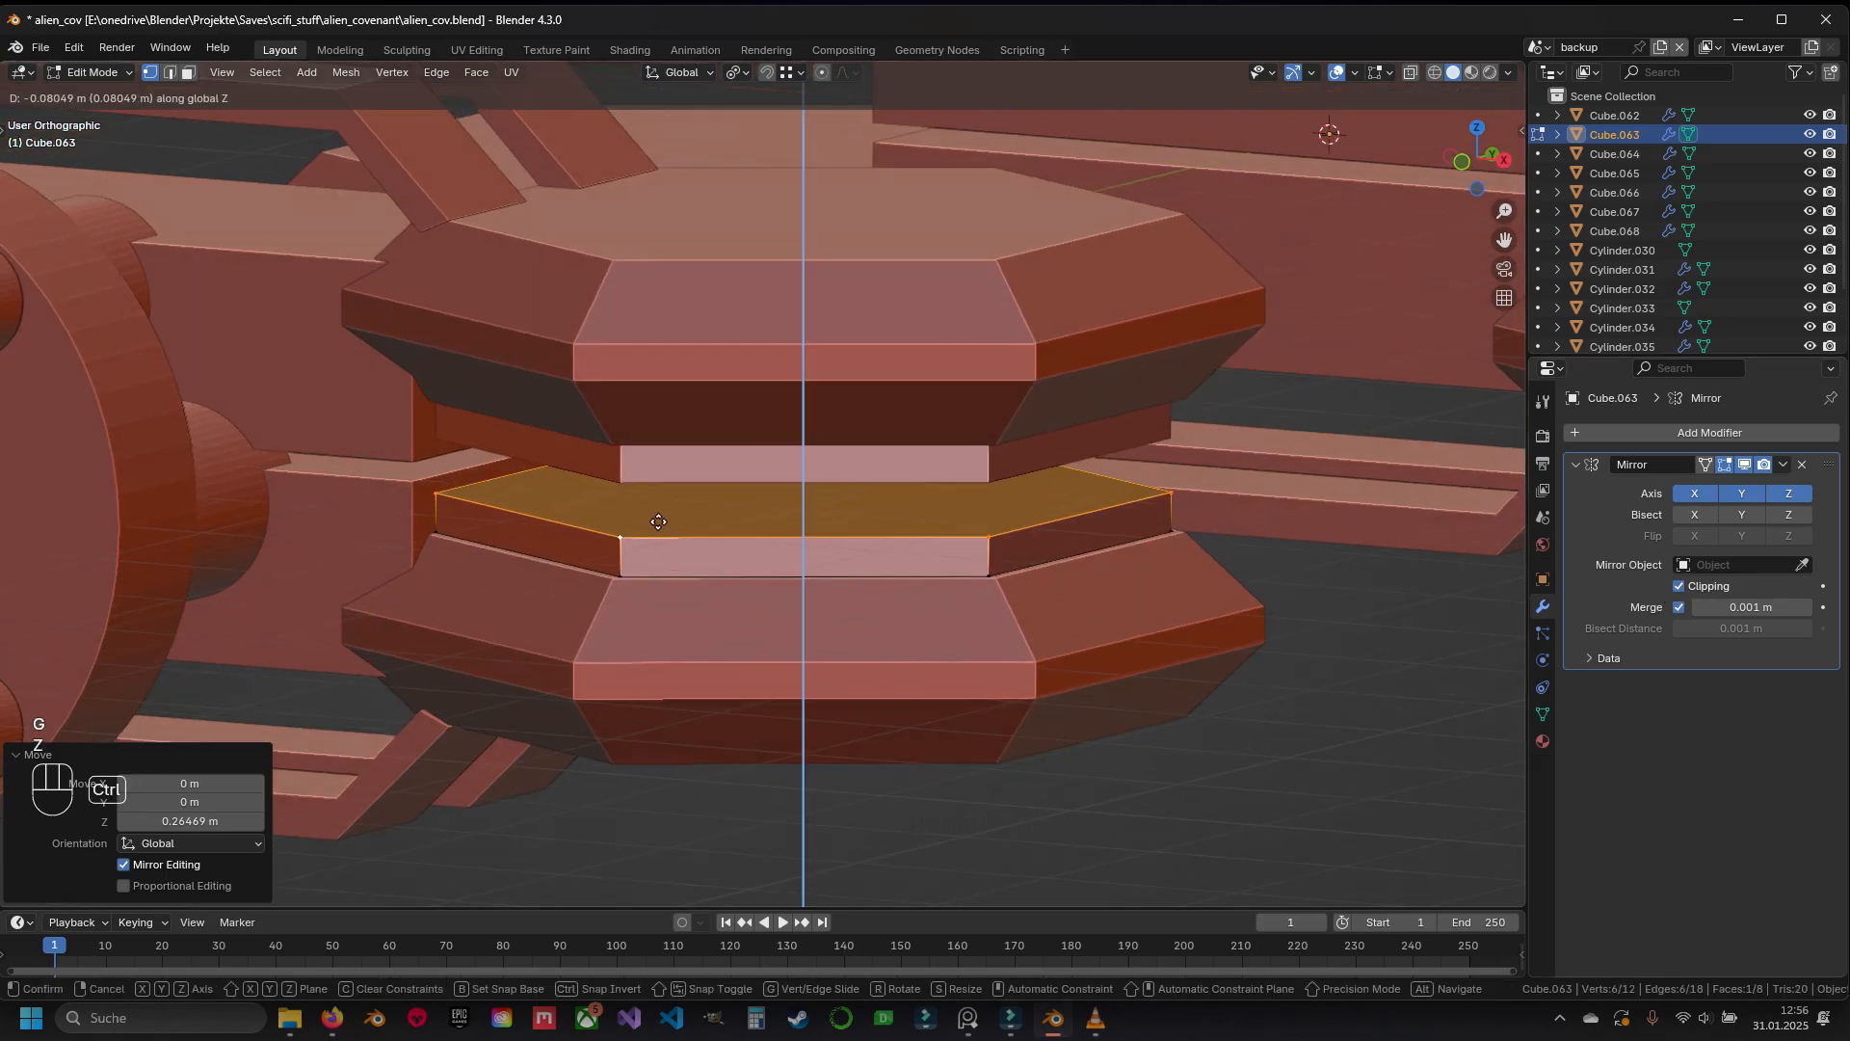
key("Escape")
key("g")
key("z")
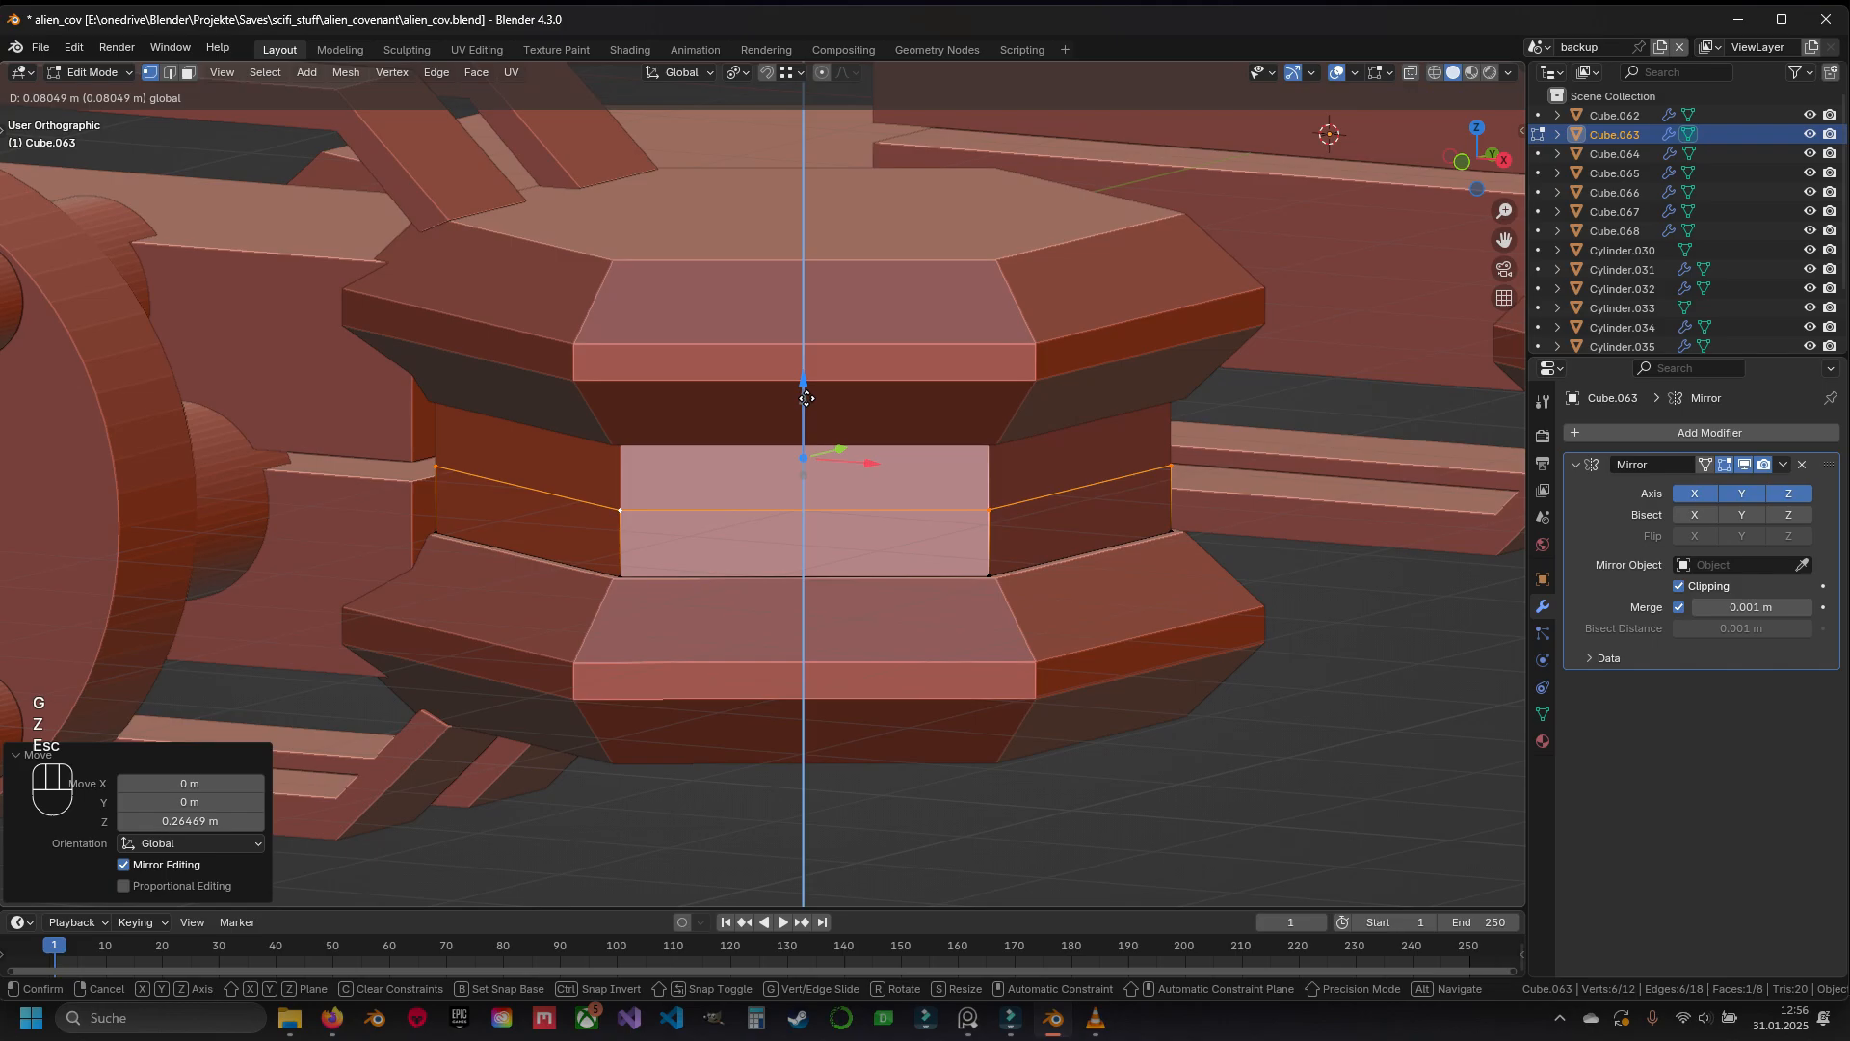
left_click(869, 609)
Delete the internal face at the mirror plane while keeping its edges, and save the file
key("x")
left_click(697, 572)
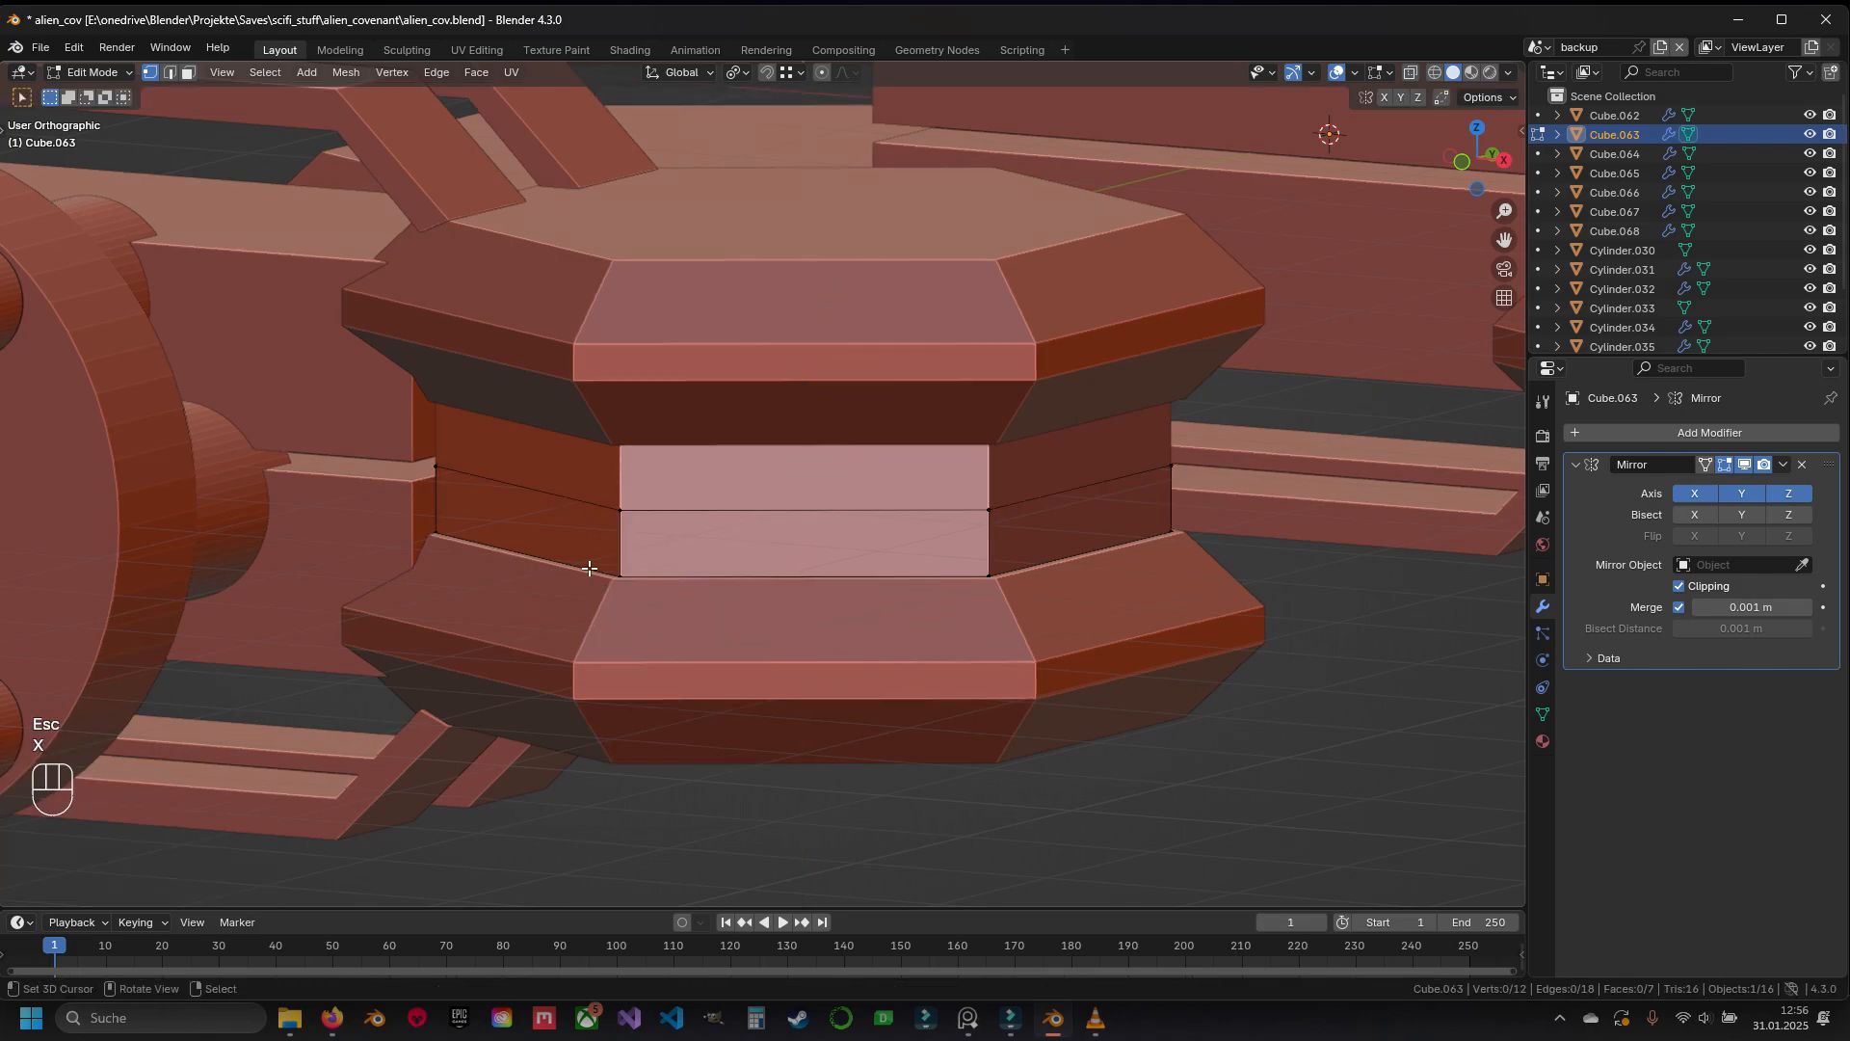
key("a")
key("a")
scroll(690, 508, "down", 1)
scroll(690, 508, "down", 4)
key("ctrl+s")
middle_click_drag(681, 512, 642, 505)
scroll(794, 539, "up", 4)
middle_click_drag(852, 538, 652, 537, "shift")
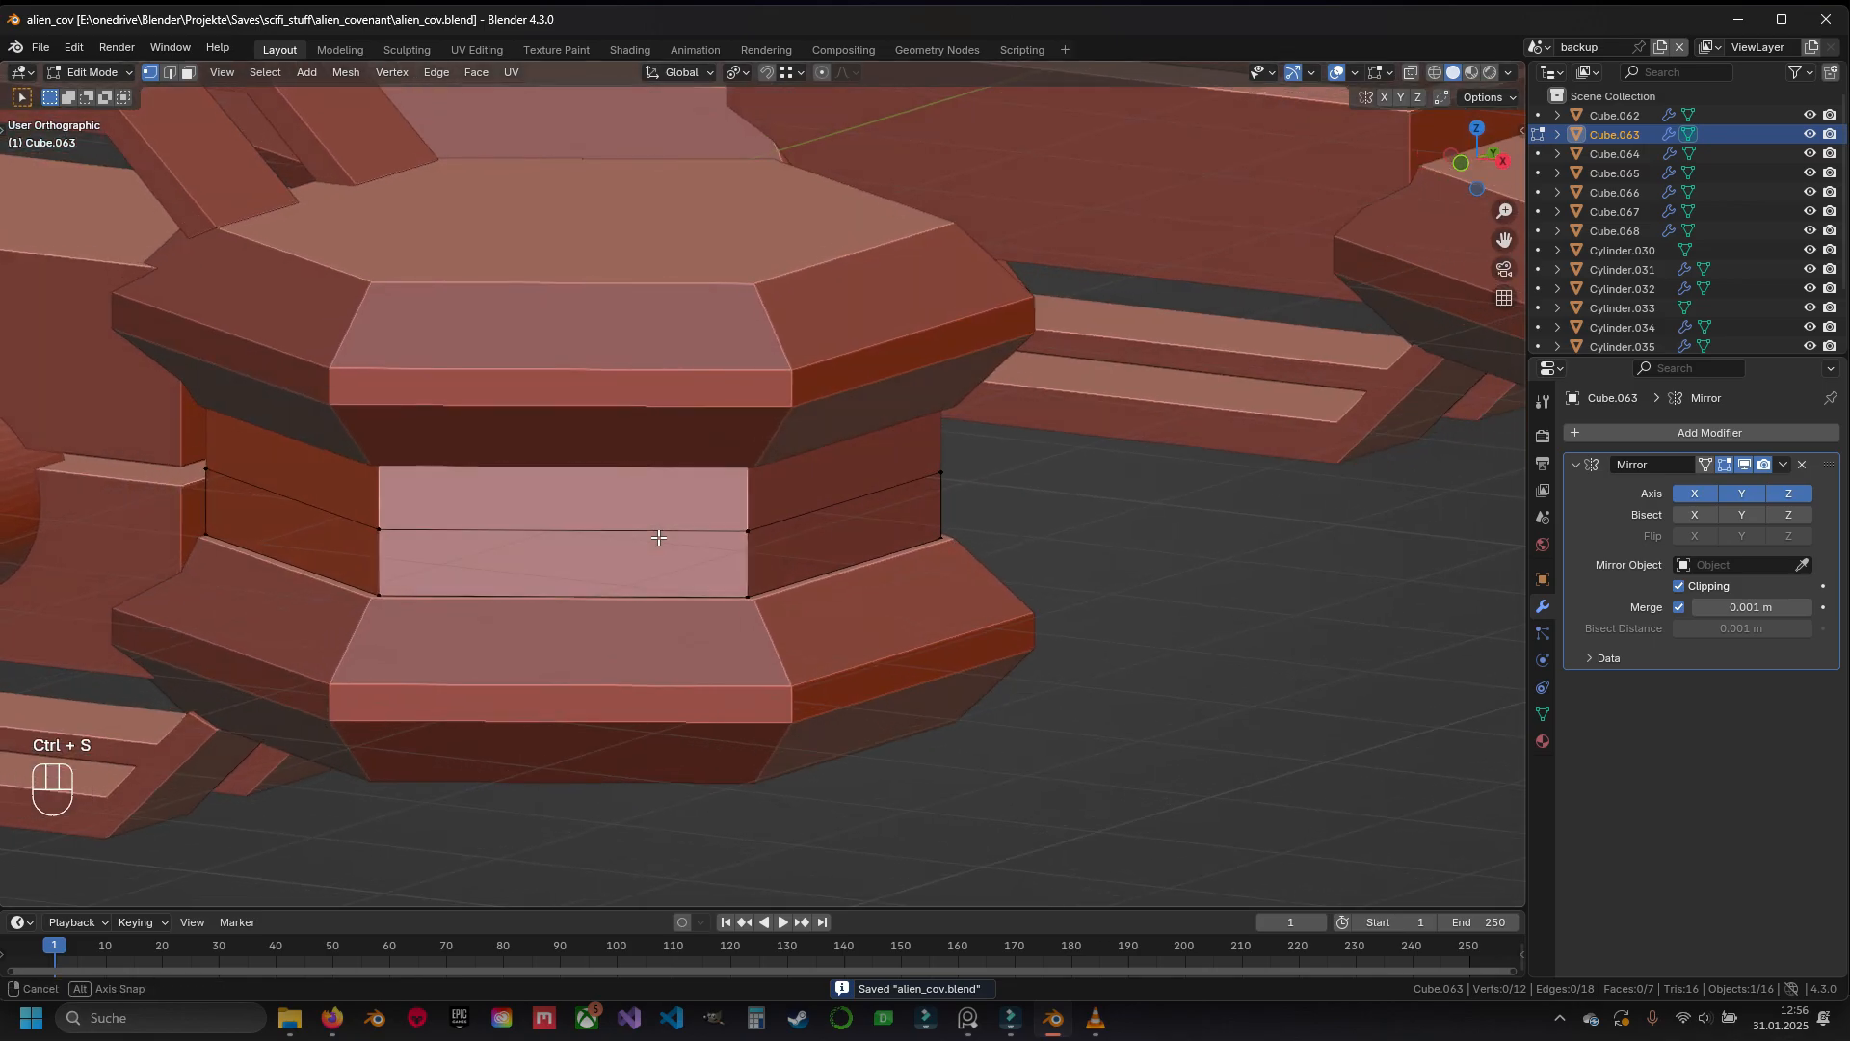
Return to Object Mode, select the hexagonal ring, turn off its Y-axis mirroring, and apply the Mirror modifier
scroll(642, 537, "down", 5)
key("Tab")
key("a")
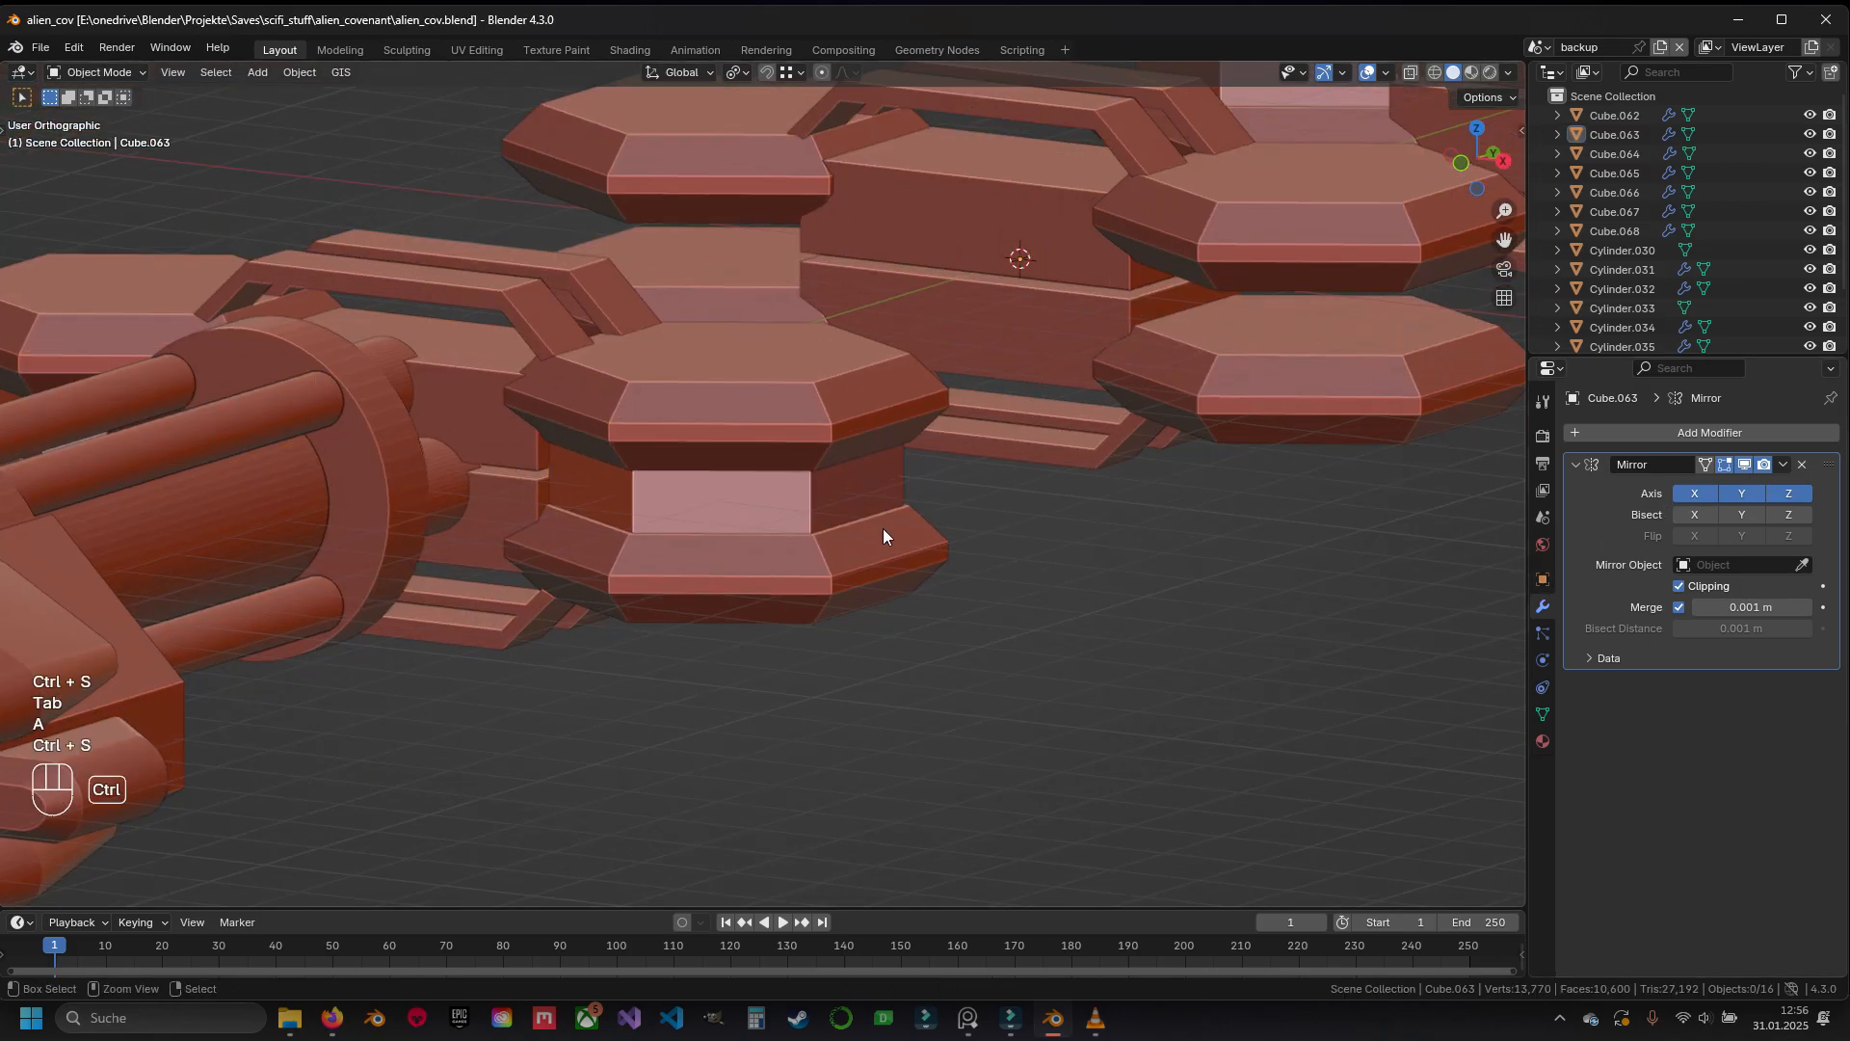
key("ctrl+s")
scroll(883, 528, "down", 4)
scroll(819, 538, "up", 2)
left_click(834, 539)
scroll(1113, 530, "up", 3)
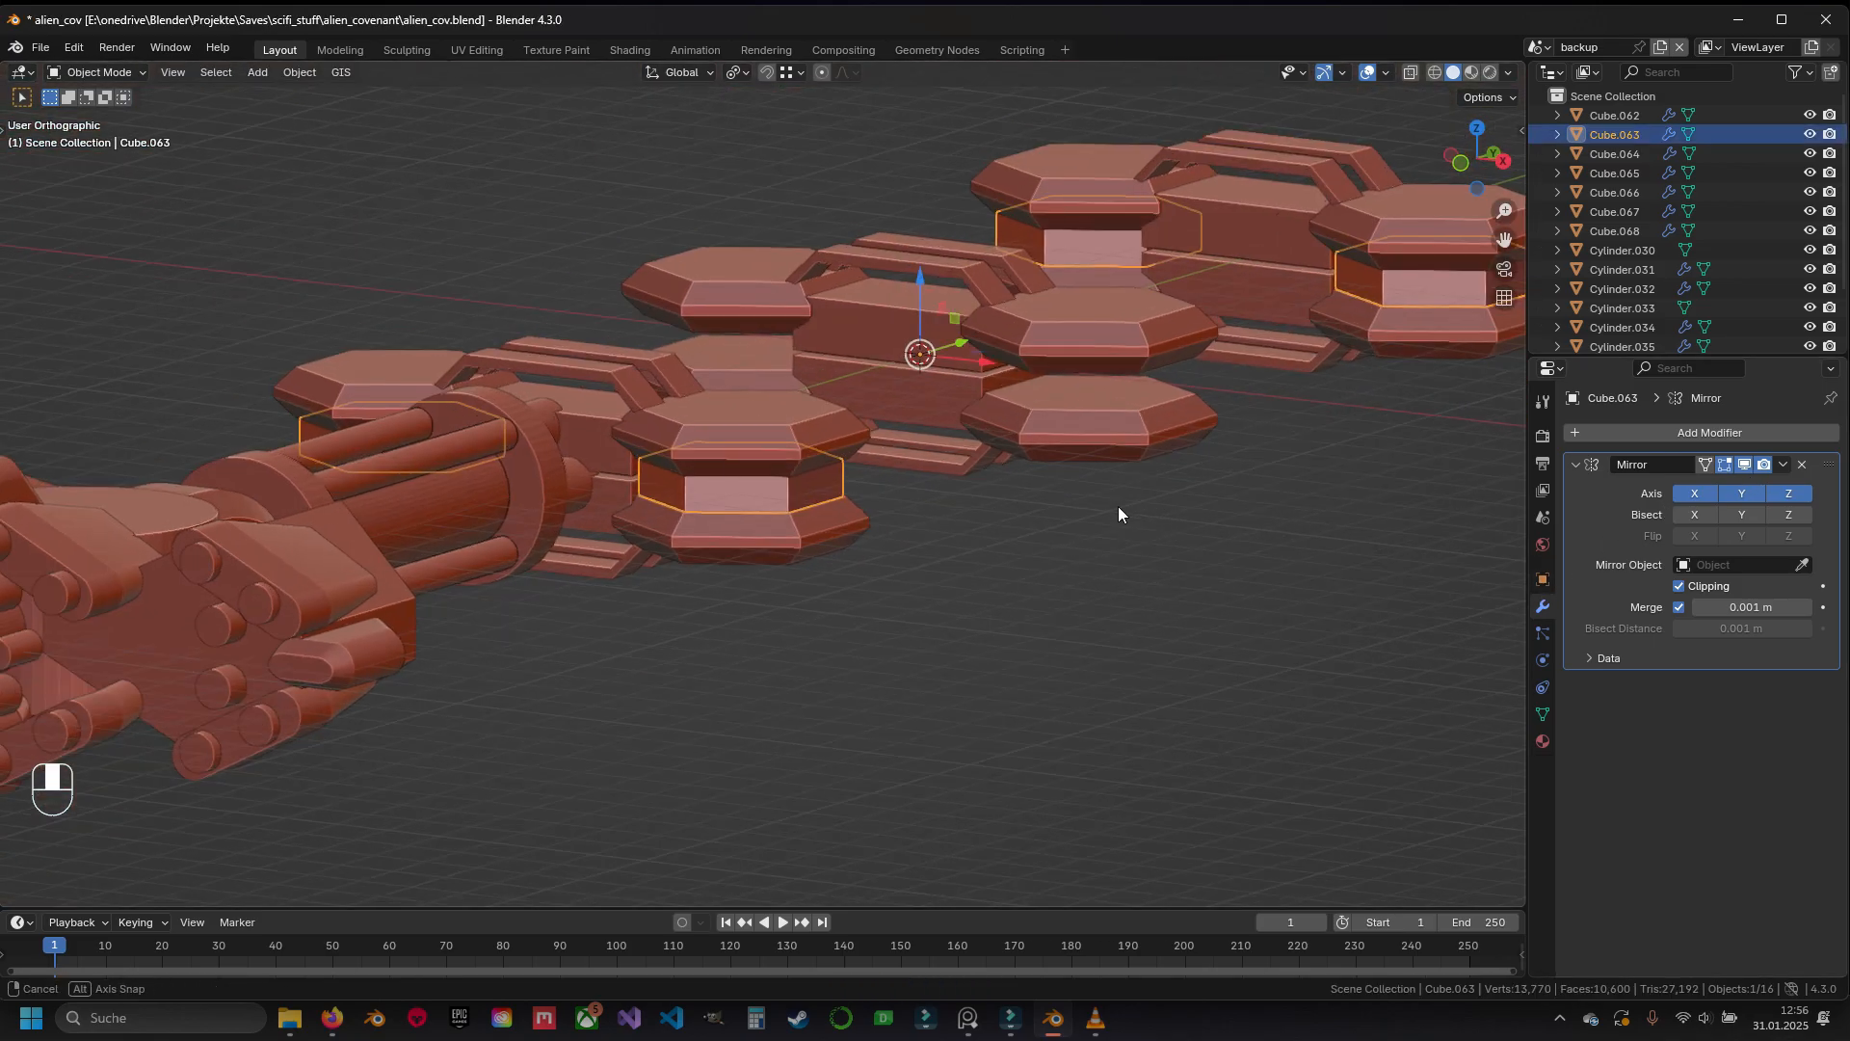
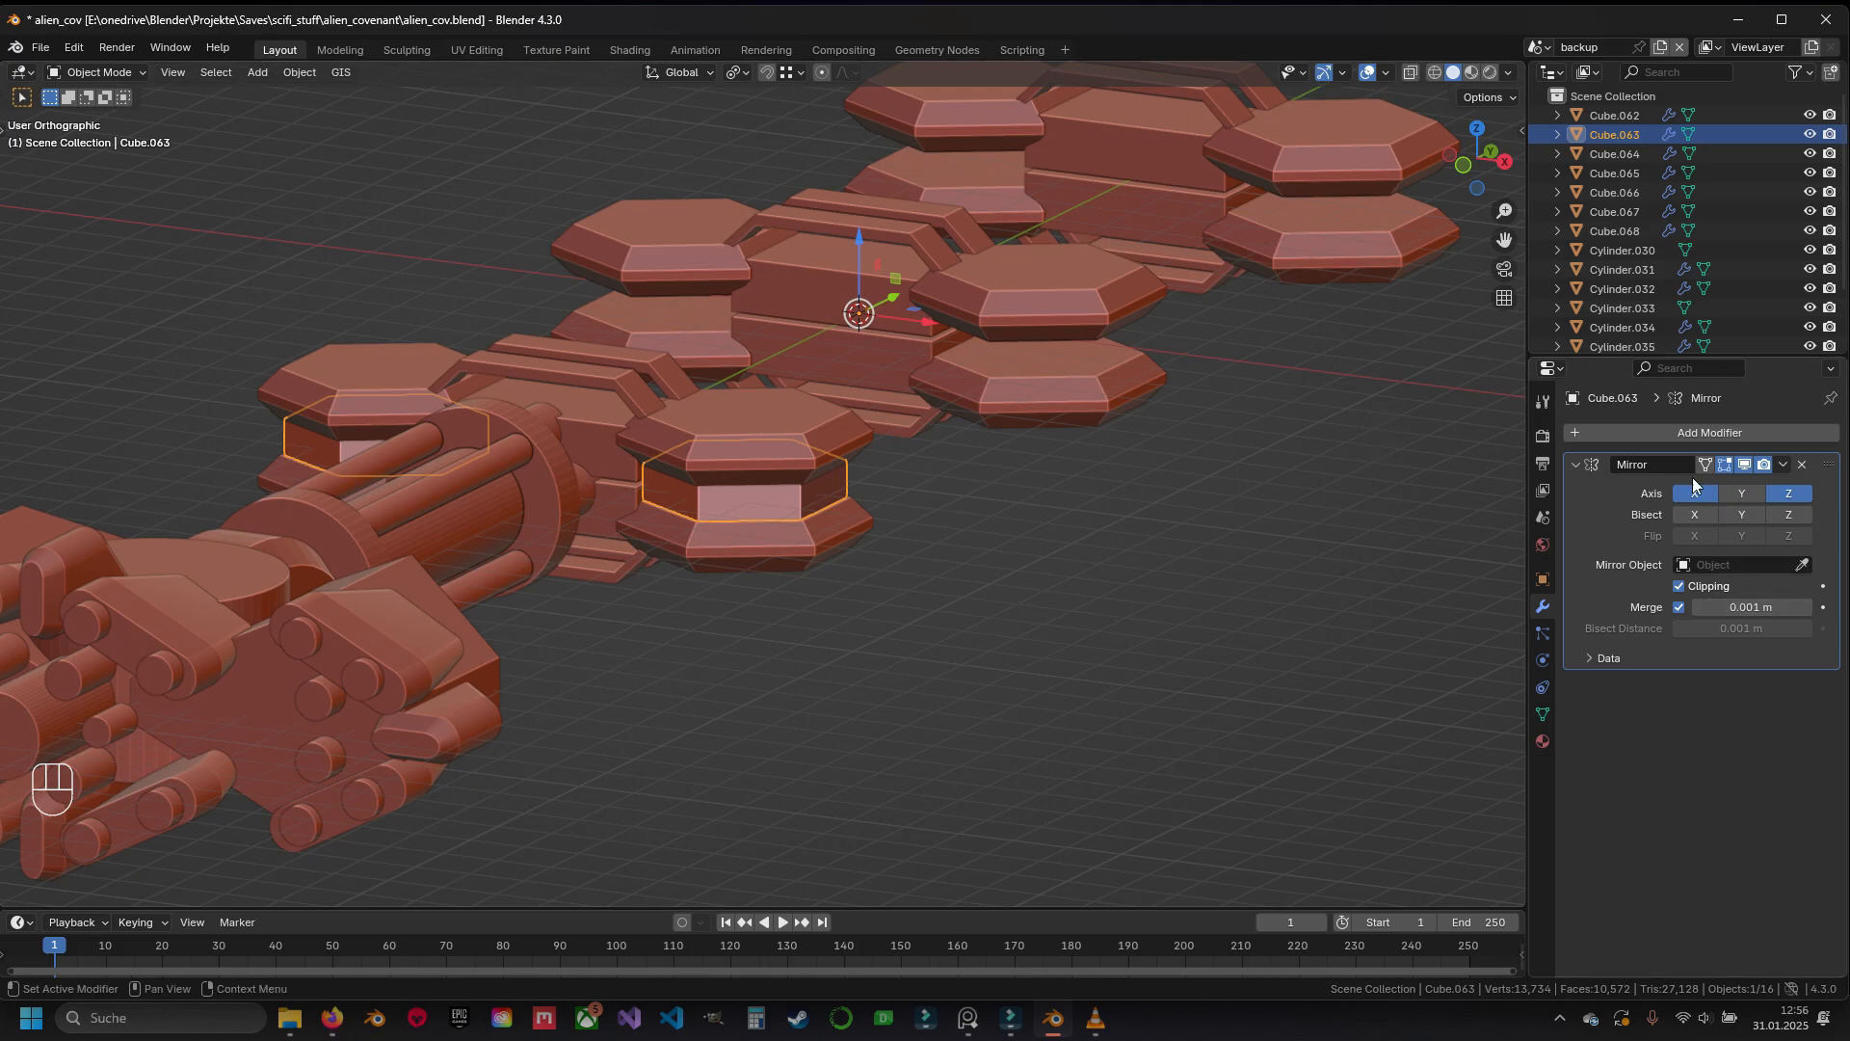
left_click(1783, 465)
left_click(1700, 491)
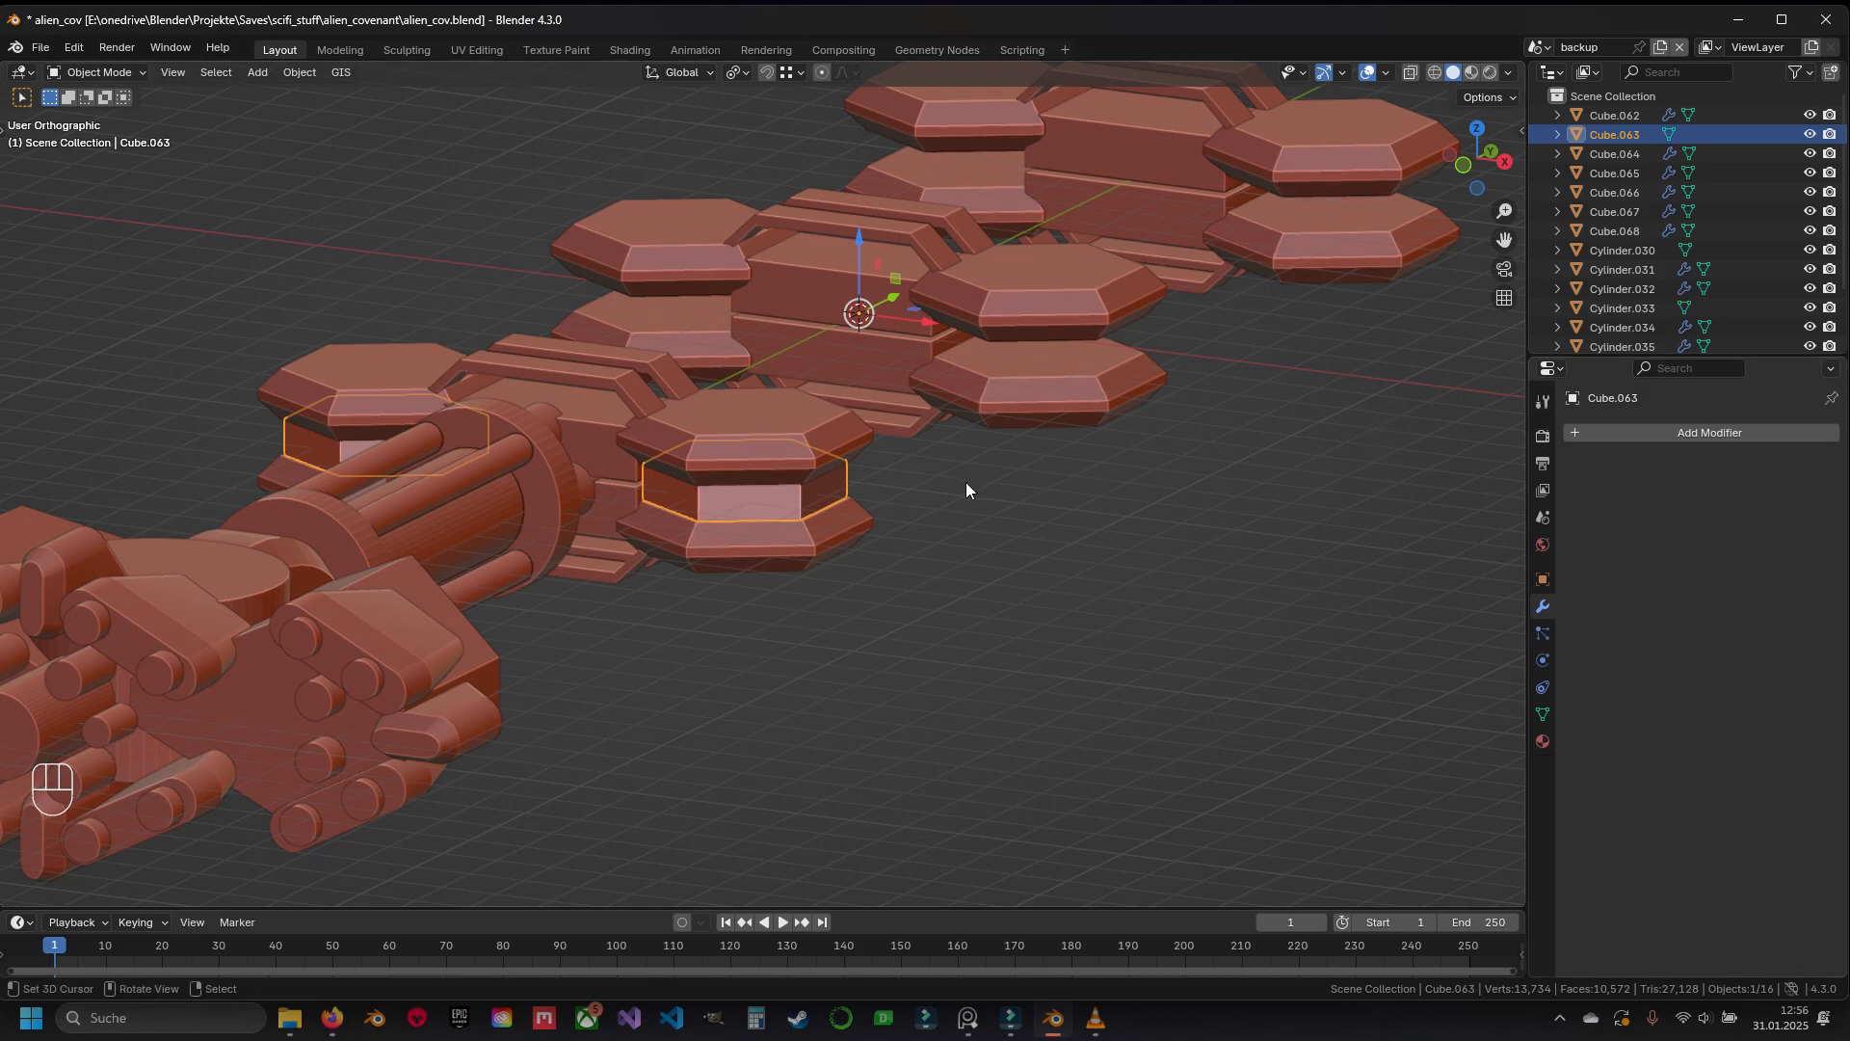
Dissolve the middle edge loop around the hexagonal ring on each side of the cylinders
scroll(750, 501, "up", 5)
key("Tab")
key("Tab")
key("Tab")
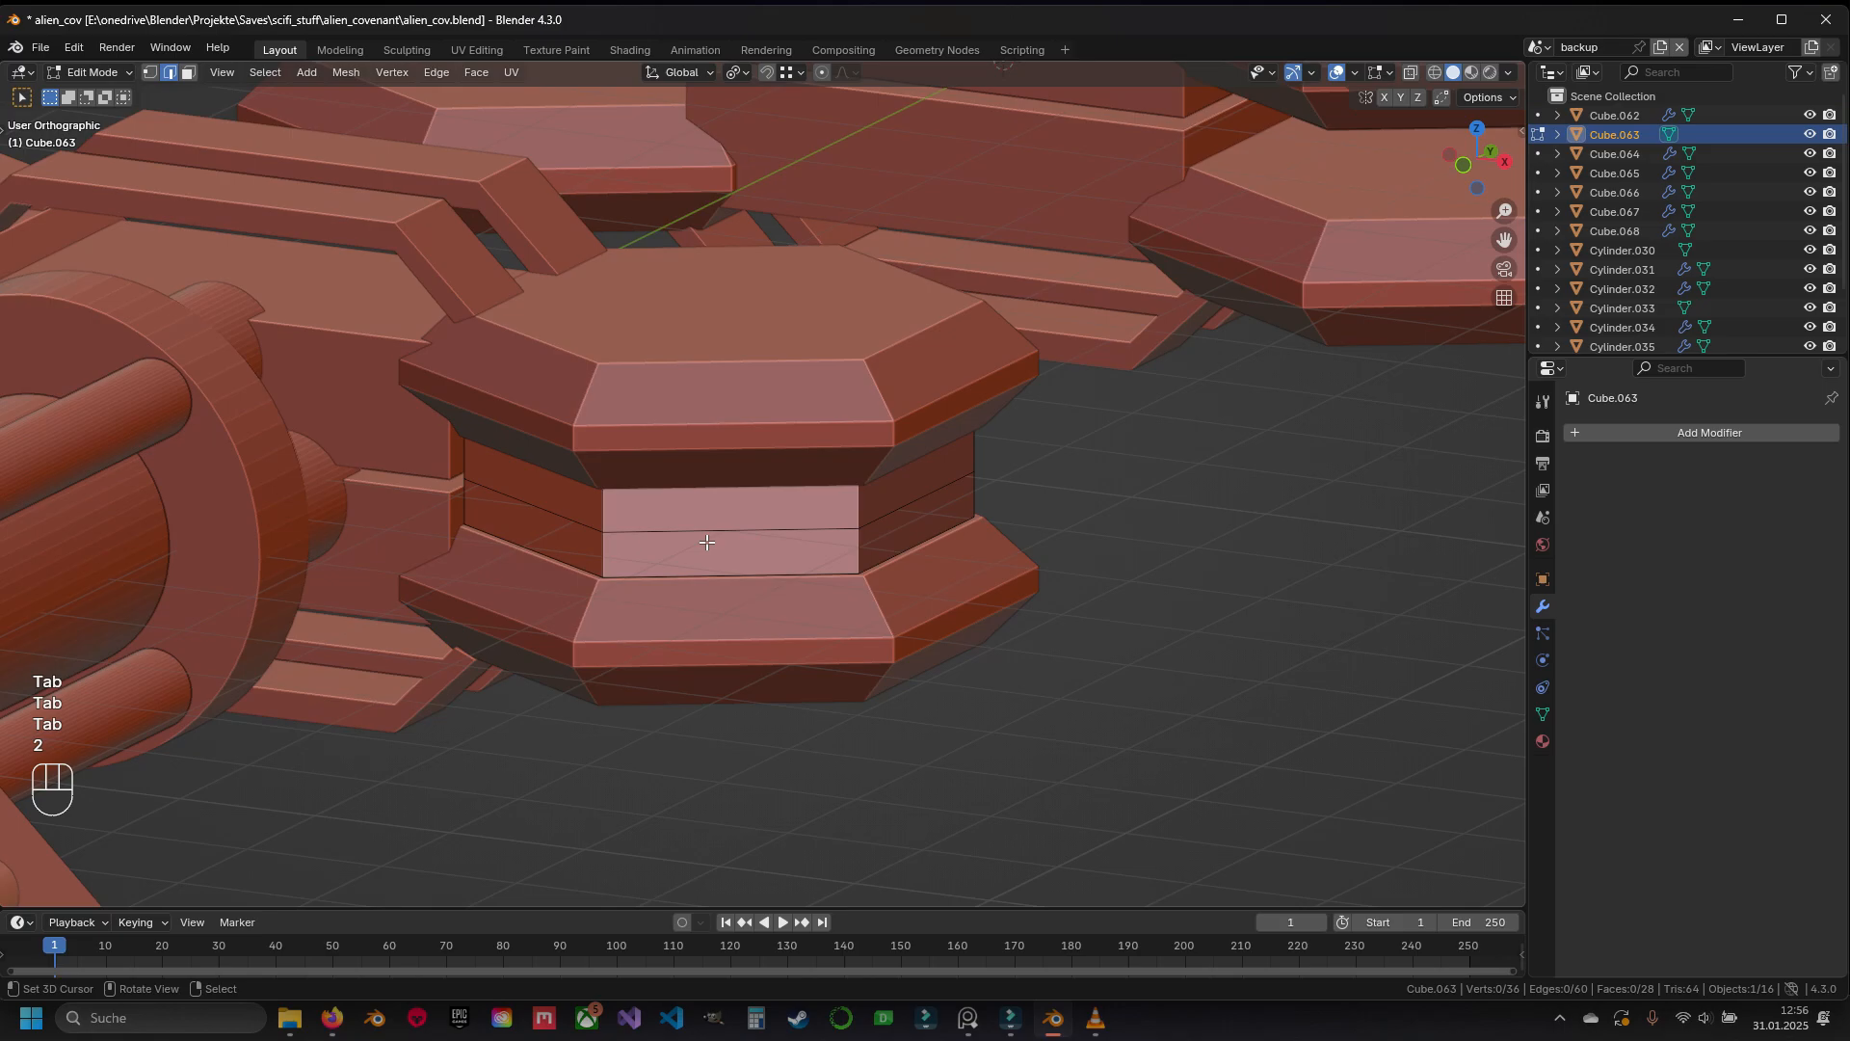
key("x")
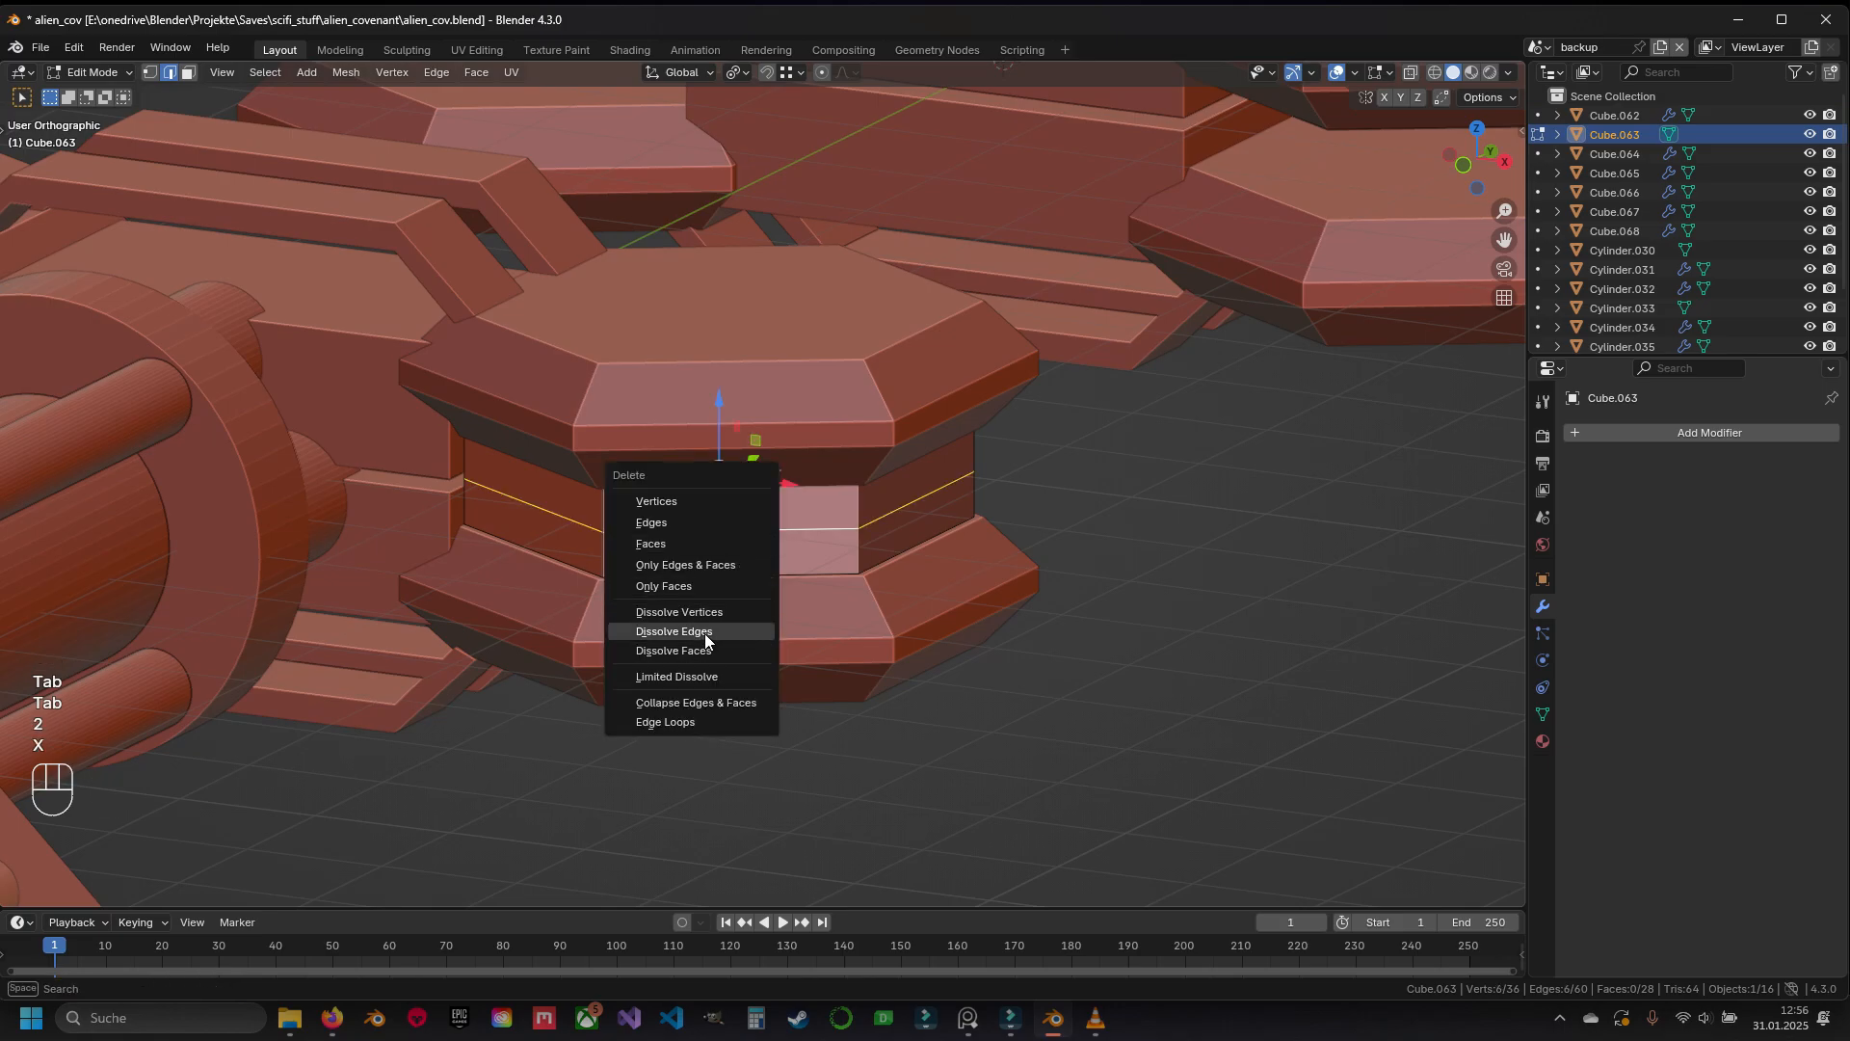
left_click(703, 631)
middle_click_drag(704, 631, 941, 510)
left_click(501, 424, "alt")
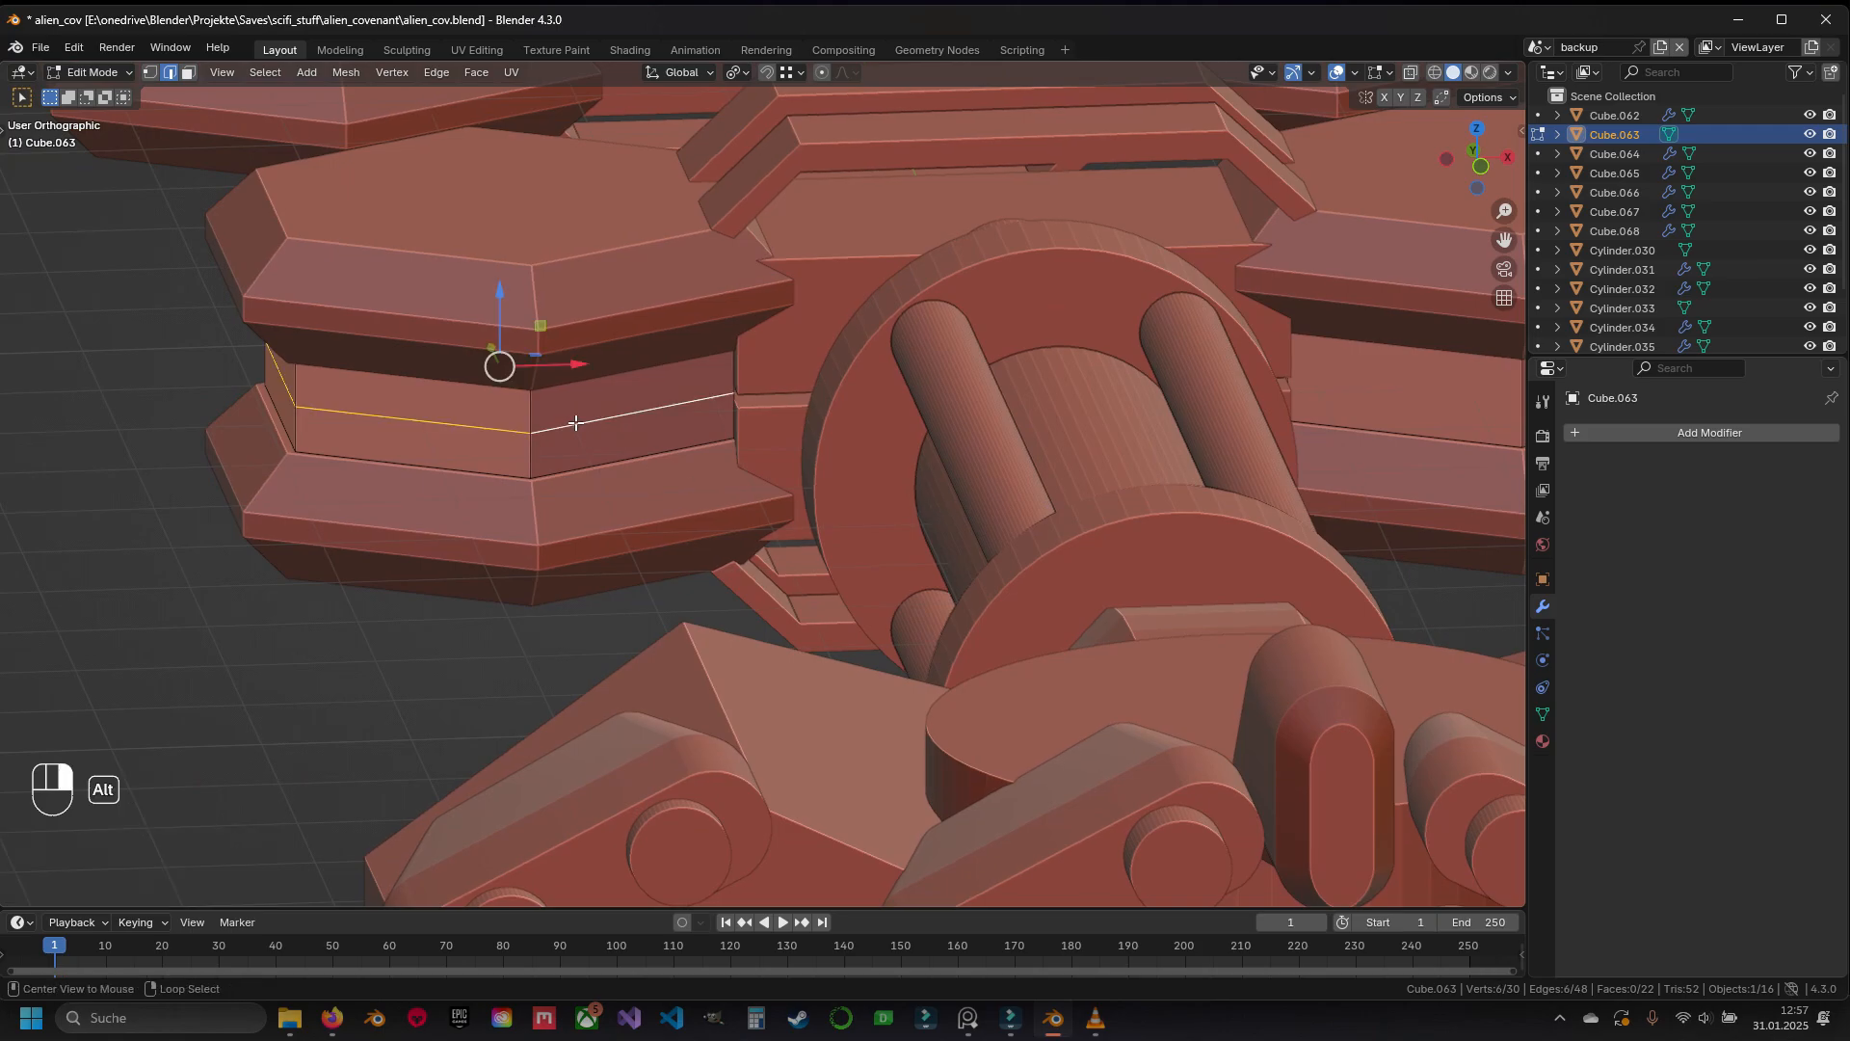
key("x")
left_click(525, 425)
Delete all linked vertices of the hexagonal ring on the negative X side and save the file
key("ctrl+l")
key("x")
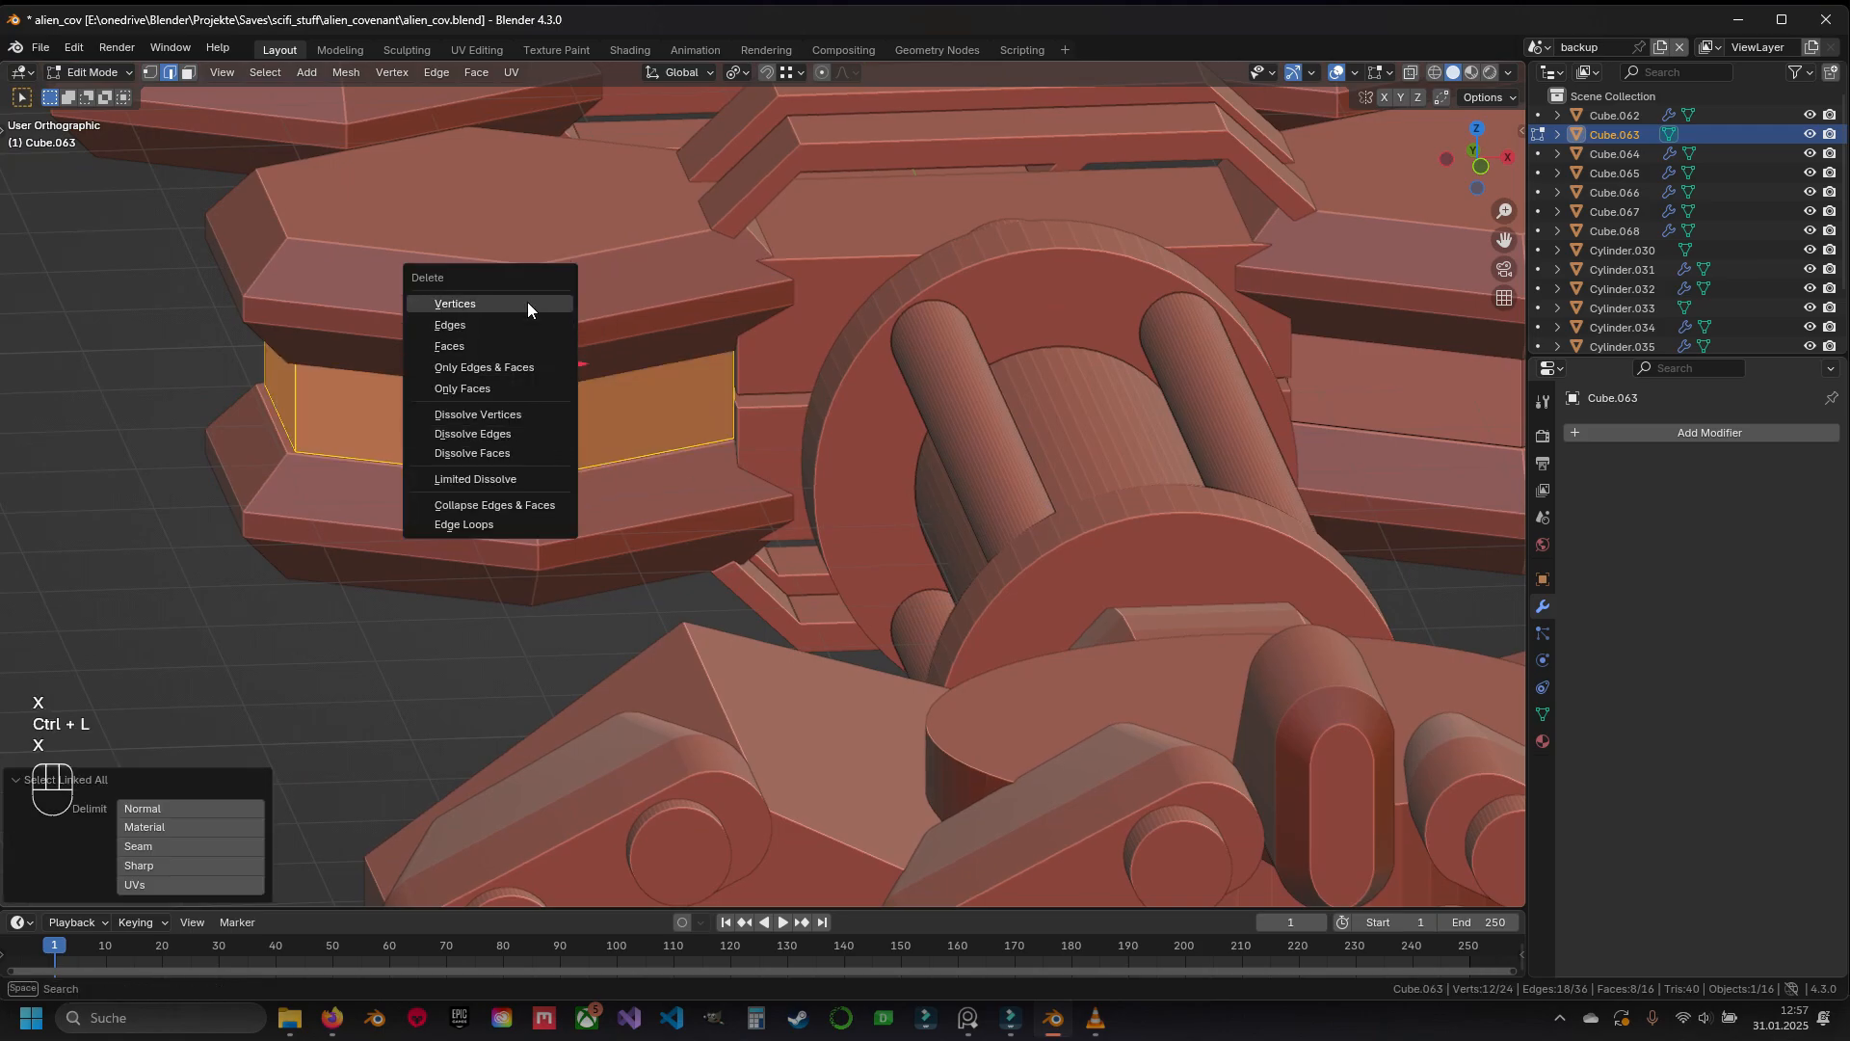
left_click(528, 303)
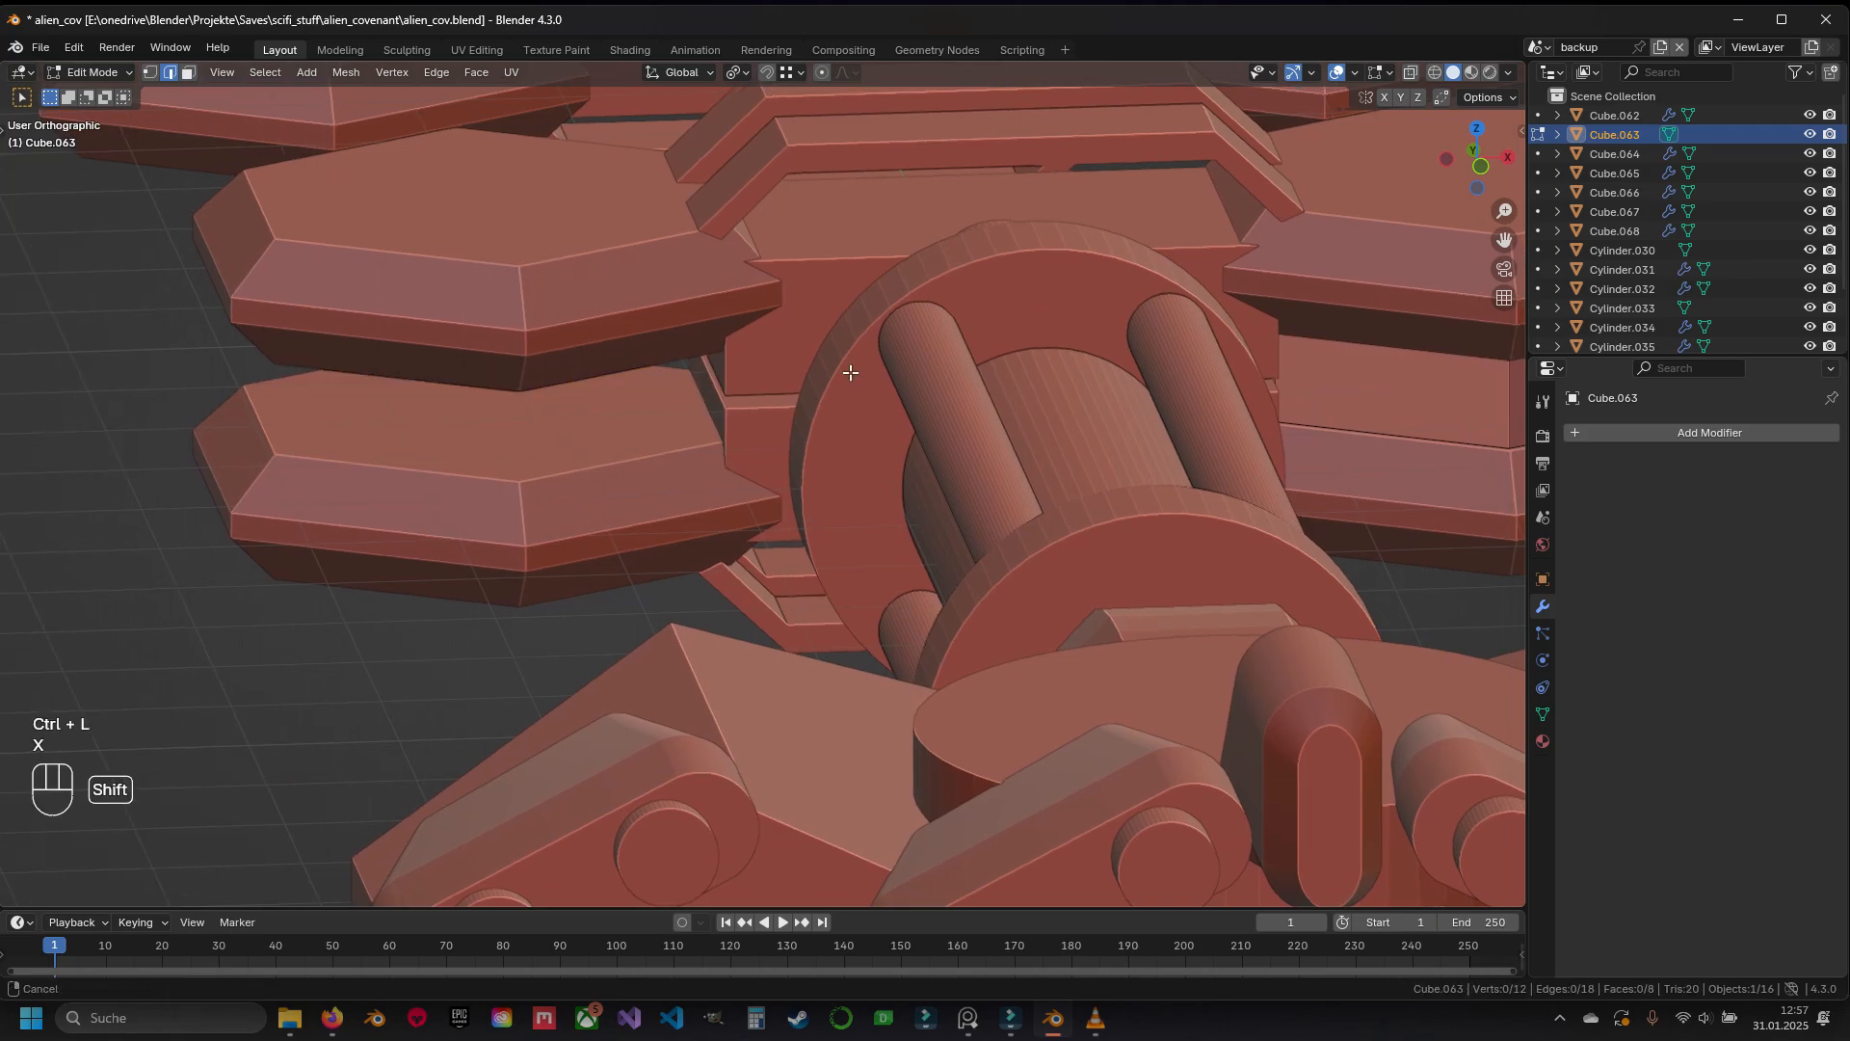
scroll(1039, 455, "down", 4)
key("ctrl+s")
key("Tab")
Add a new X-axis Mirror modifier to the remaining hexagonal ring and save the file
left_click(996, 459)
mouse_move(1090, 444)
middle_mouse_down()
mouse_move(996, 459)
mouse_move(1059, 455)
middle_mouse_up()
left_click(1673, 434)
mouse_move(1590, 424)
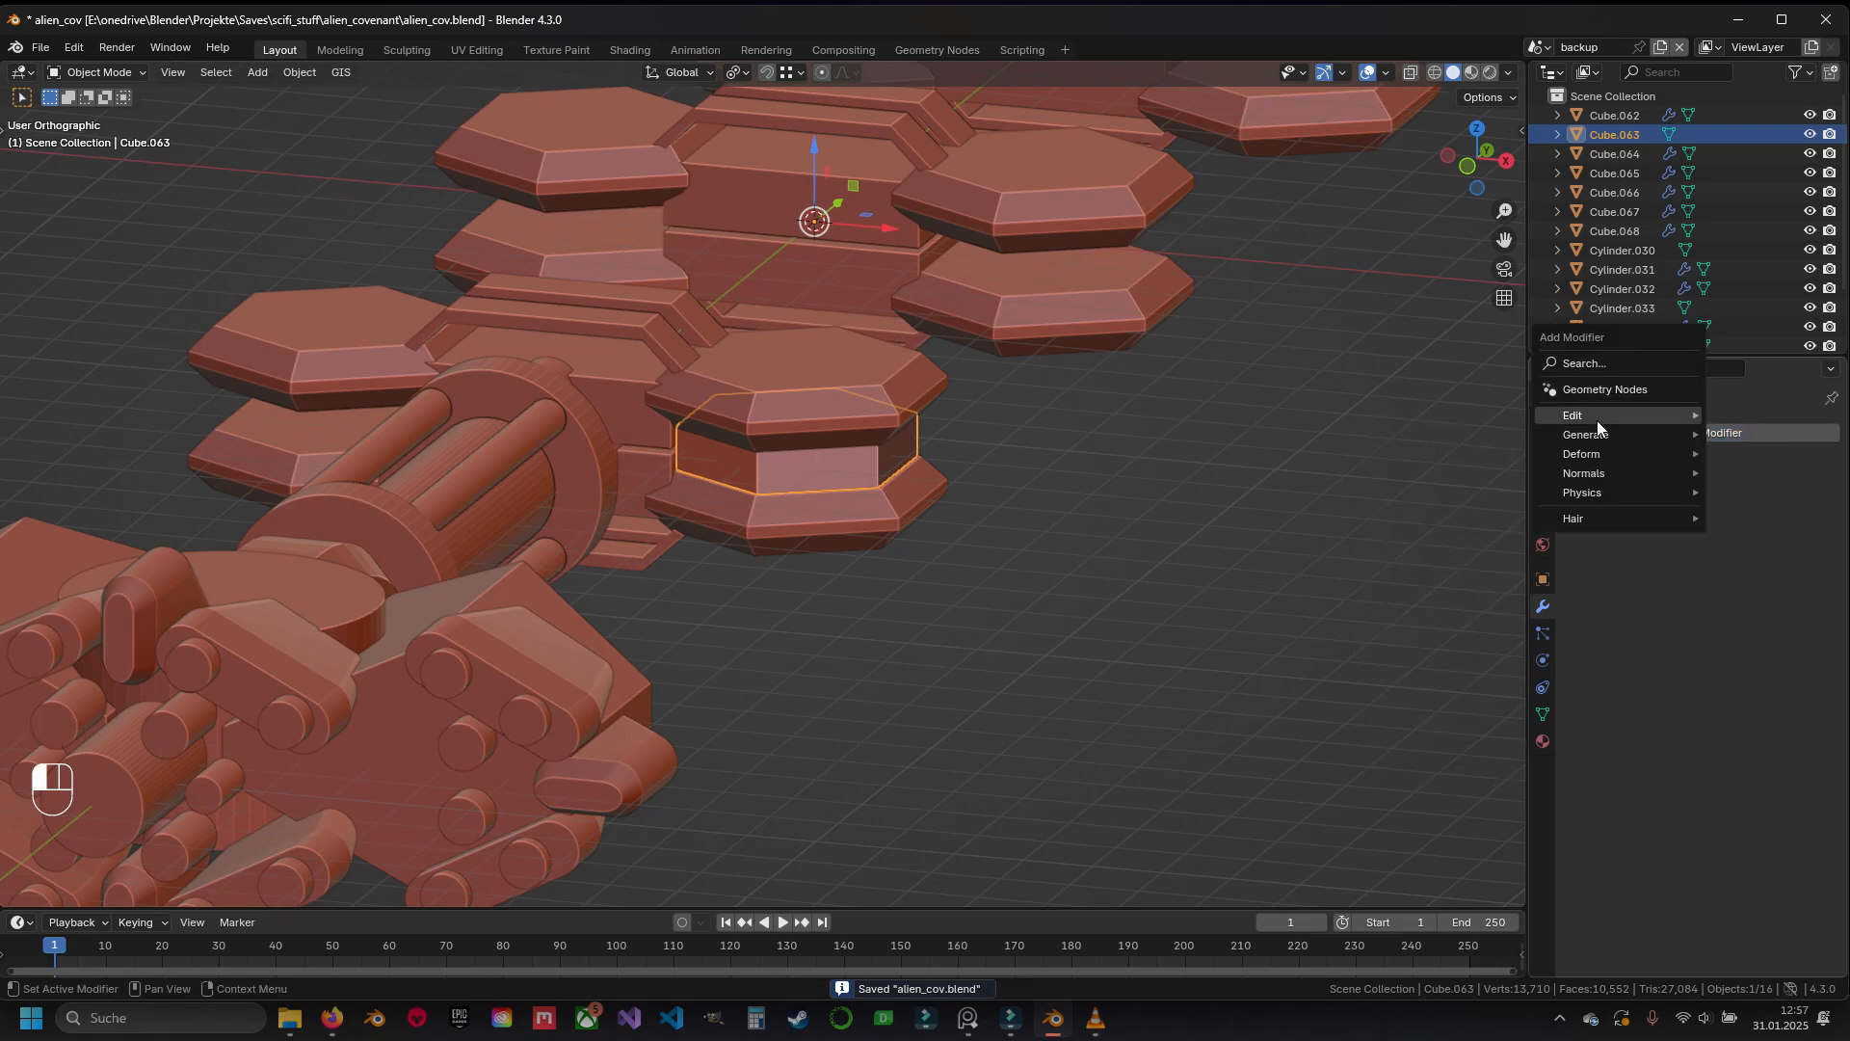
left_click(1421, 568)
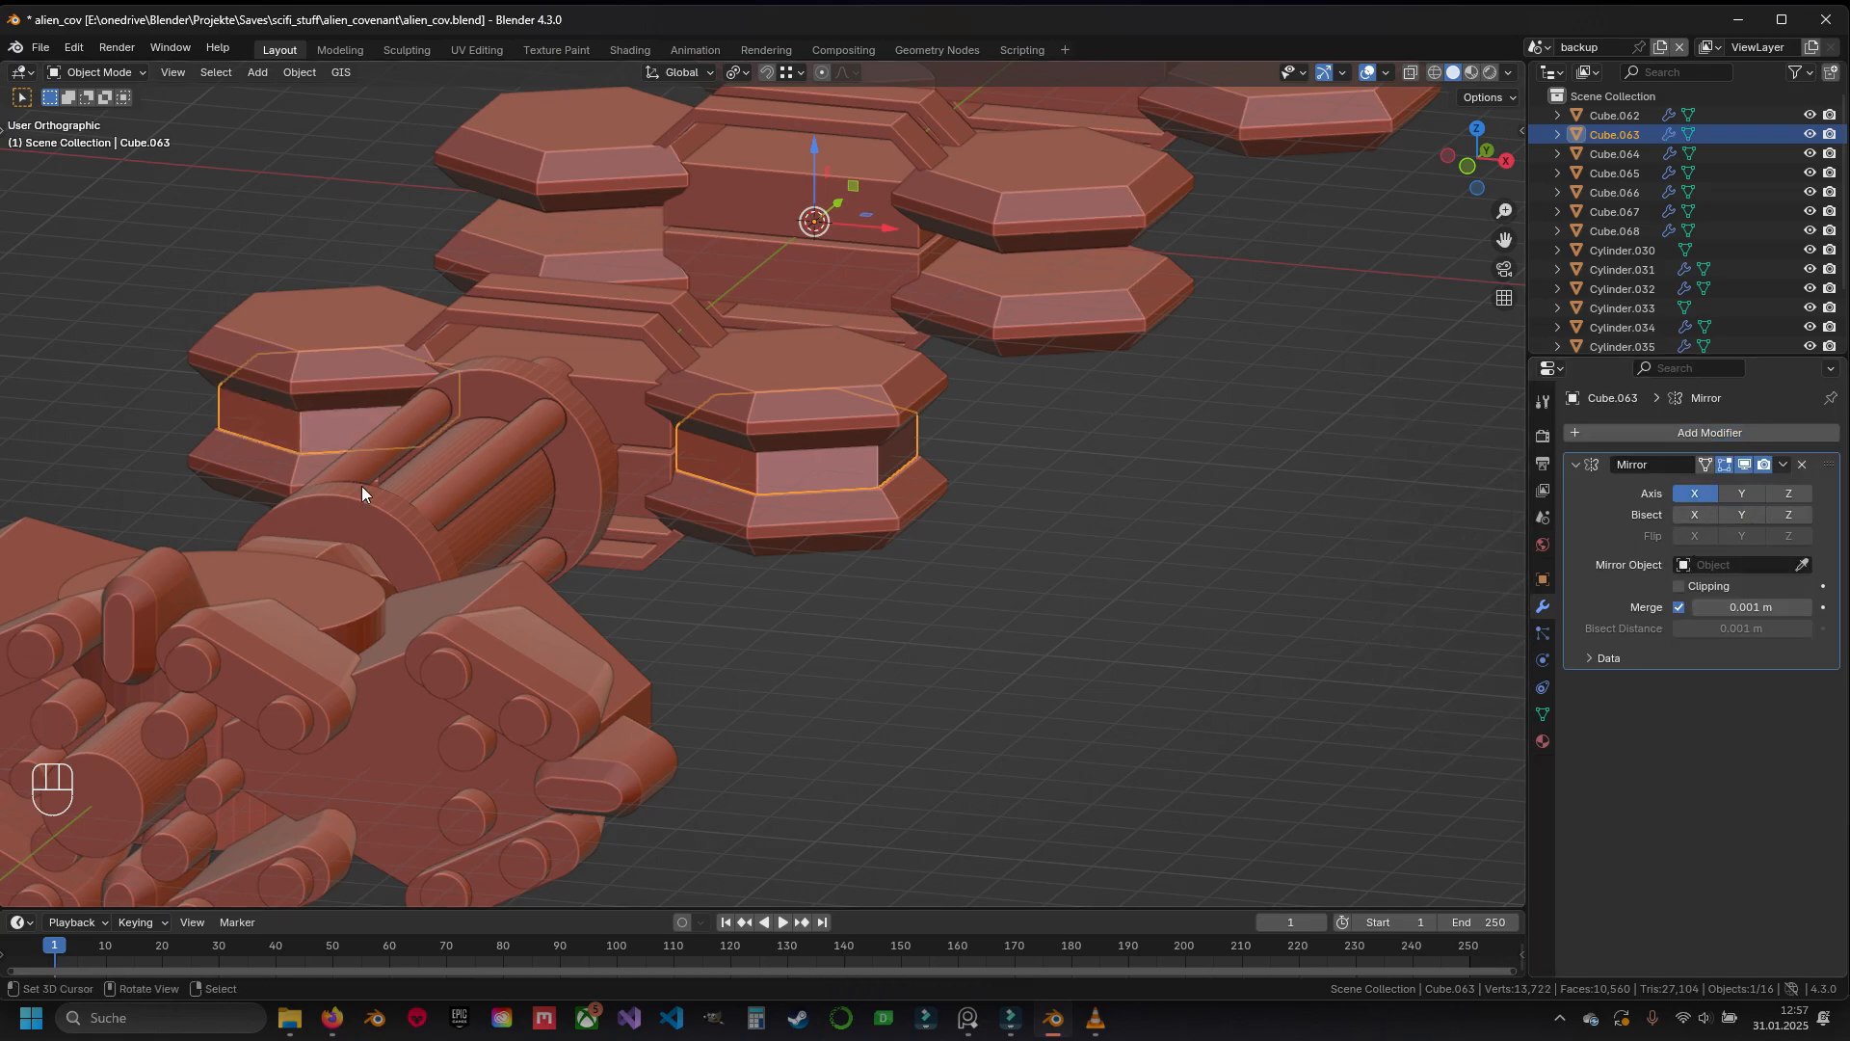
middle_click_drag(362, 485, 558, 431)
scroll(946, 496, "up", 5)
middle_click_drag(945, 495, 1110, 214)
key("ctrl+s")
Show the Face Orientation overlay and recalculate all of the hexagonal ring's normals to the outside
left_click(1385, 75)
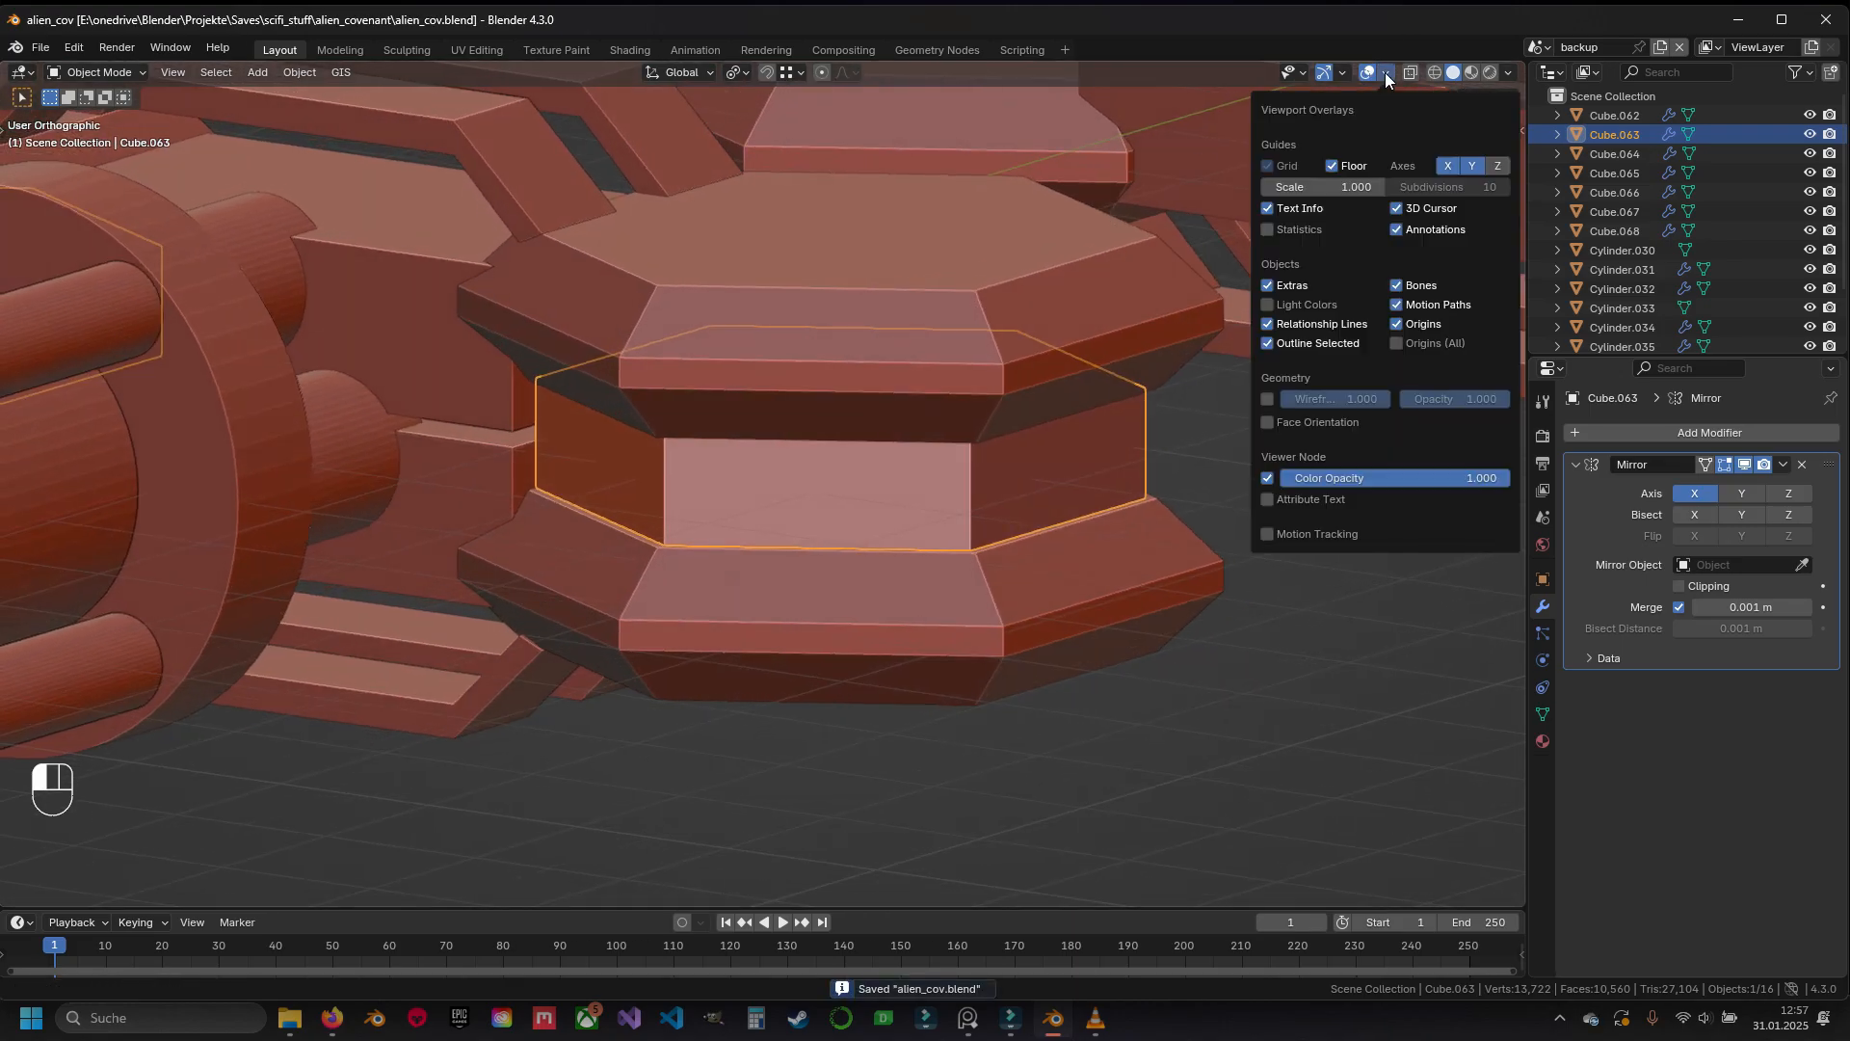
left_click(1322, 425)
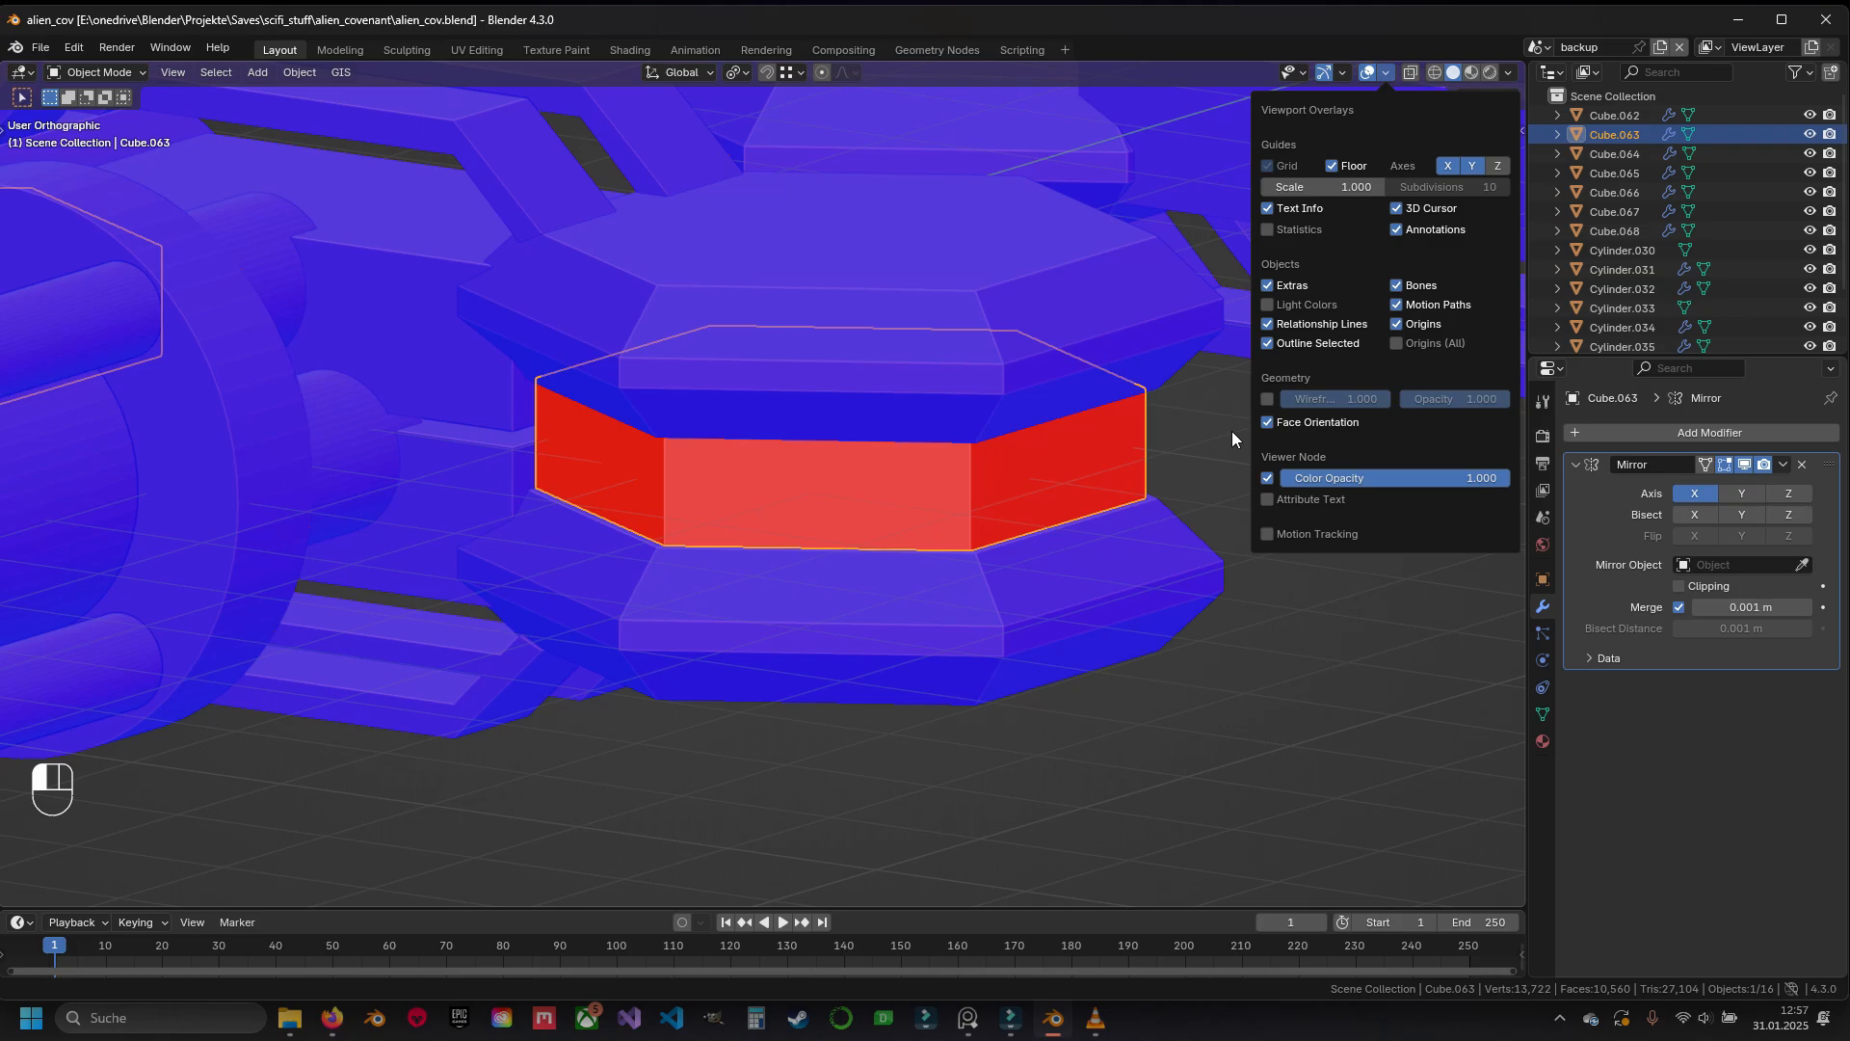
middle_click_drag(1231, 430, 1137, 521)
right_click(726, 639)
middle_click_drag(726, 638, 852, 586)
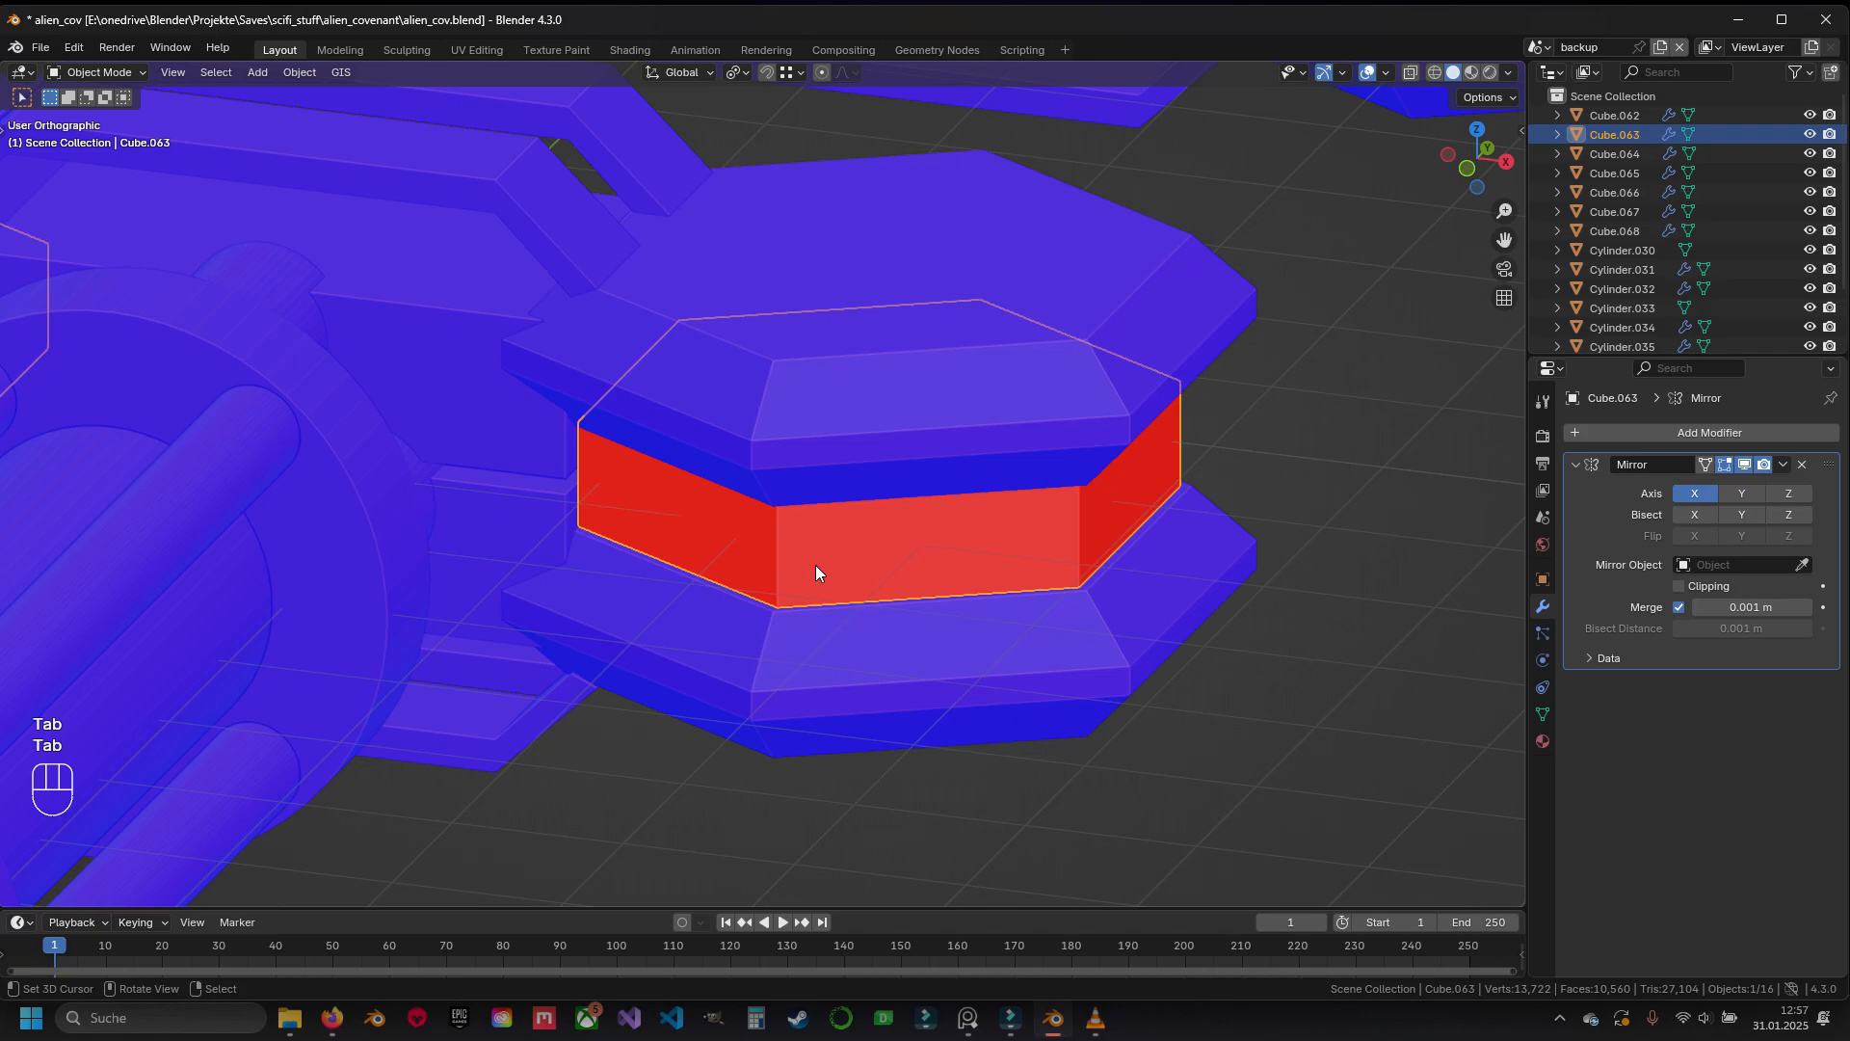
key("a")
key("space")
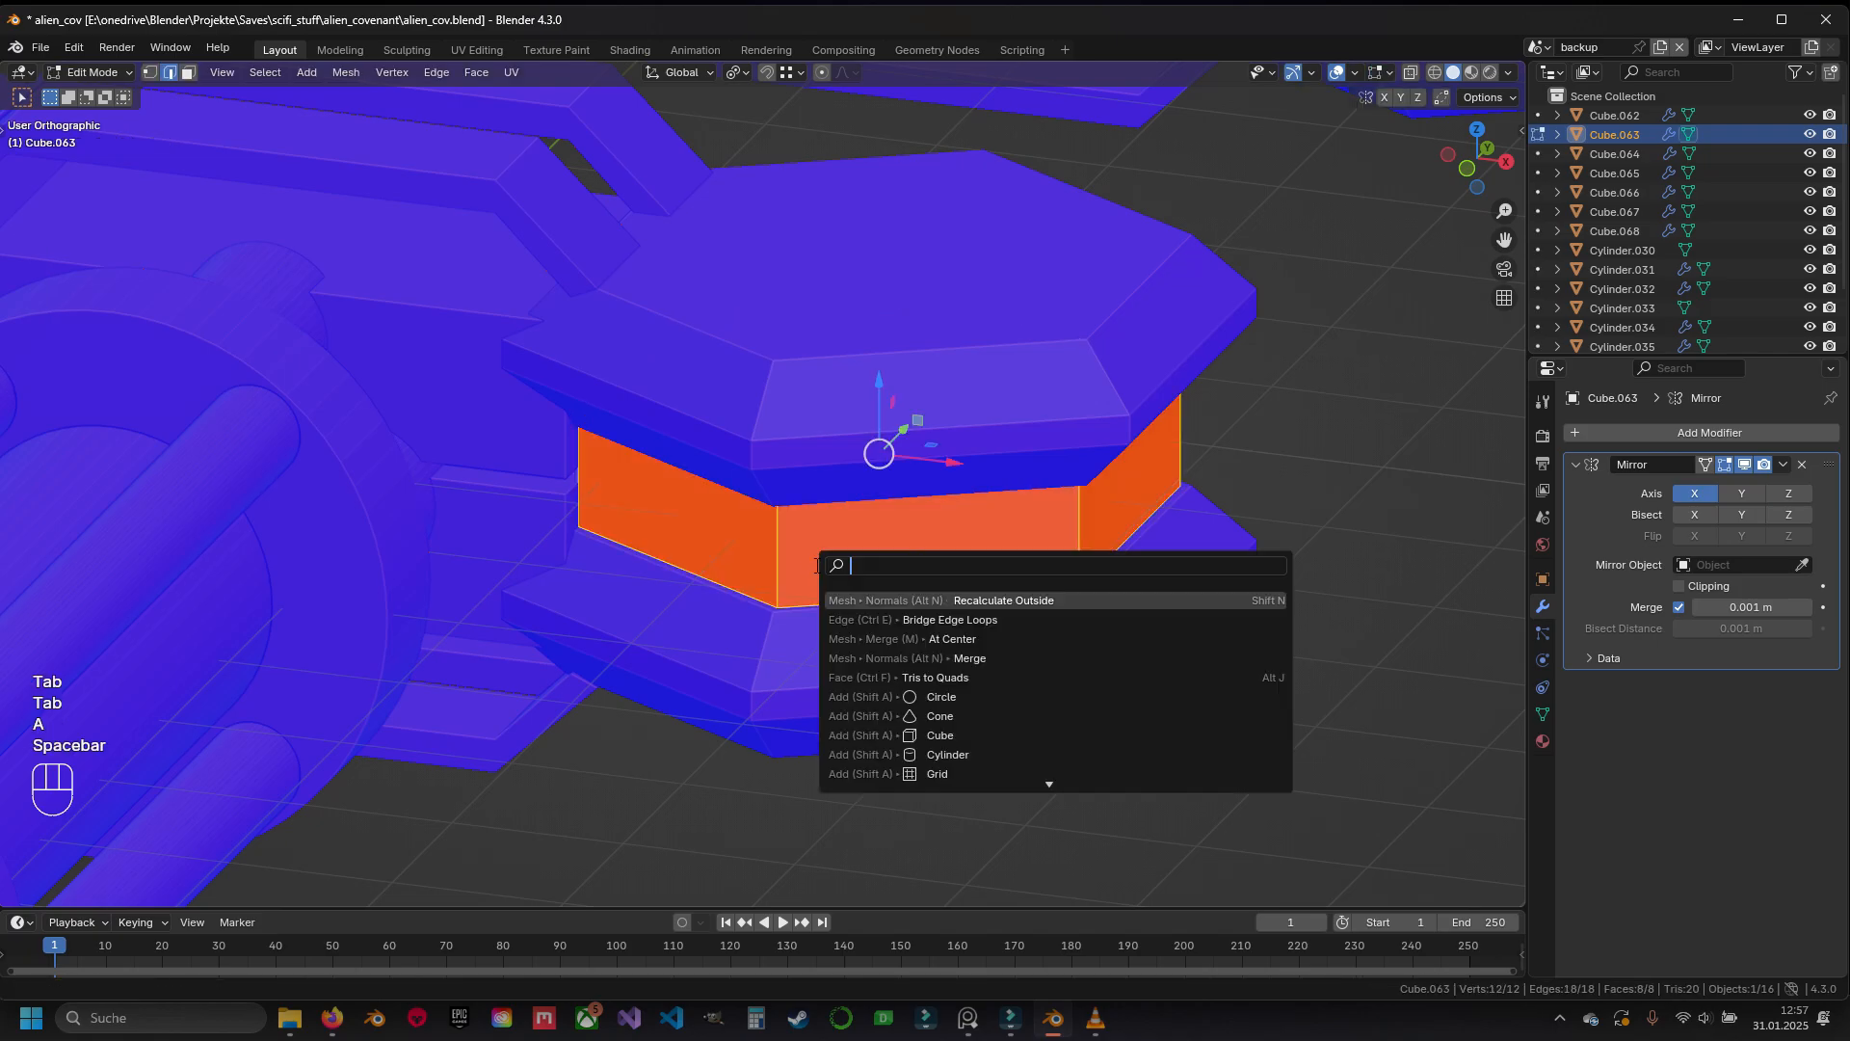
type("reca")
key("Return")
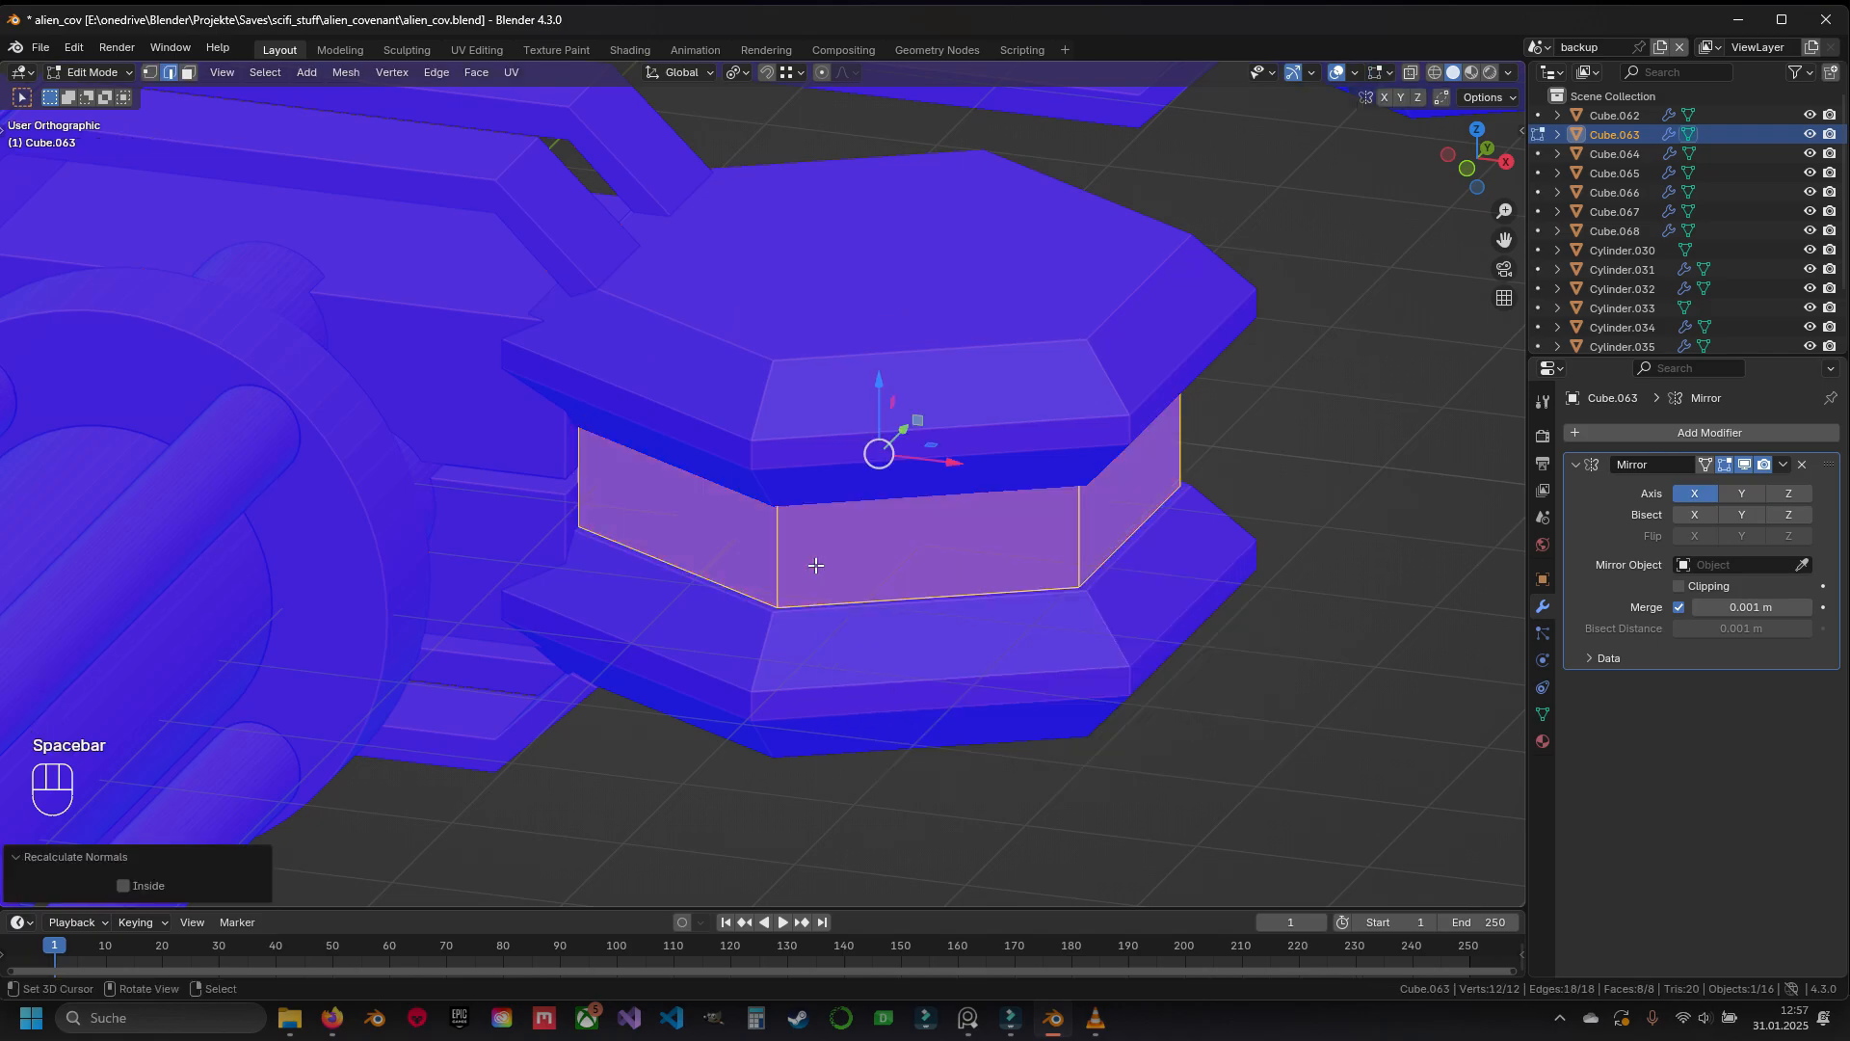
Recalculate the normals outside on the inverted short cylinder between the flange and the pods, and save the file
scroll(598, 619, "down", 3)
middle_click_drag(512, 598, 800, 625)
key("Tab")
right_click(867, 613)
key("Tab")
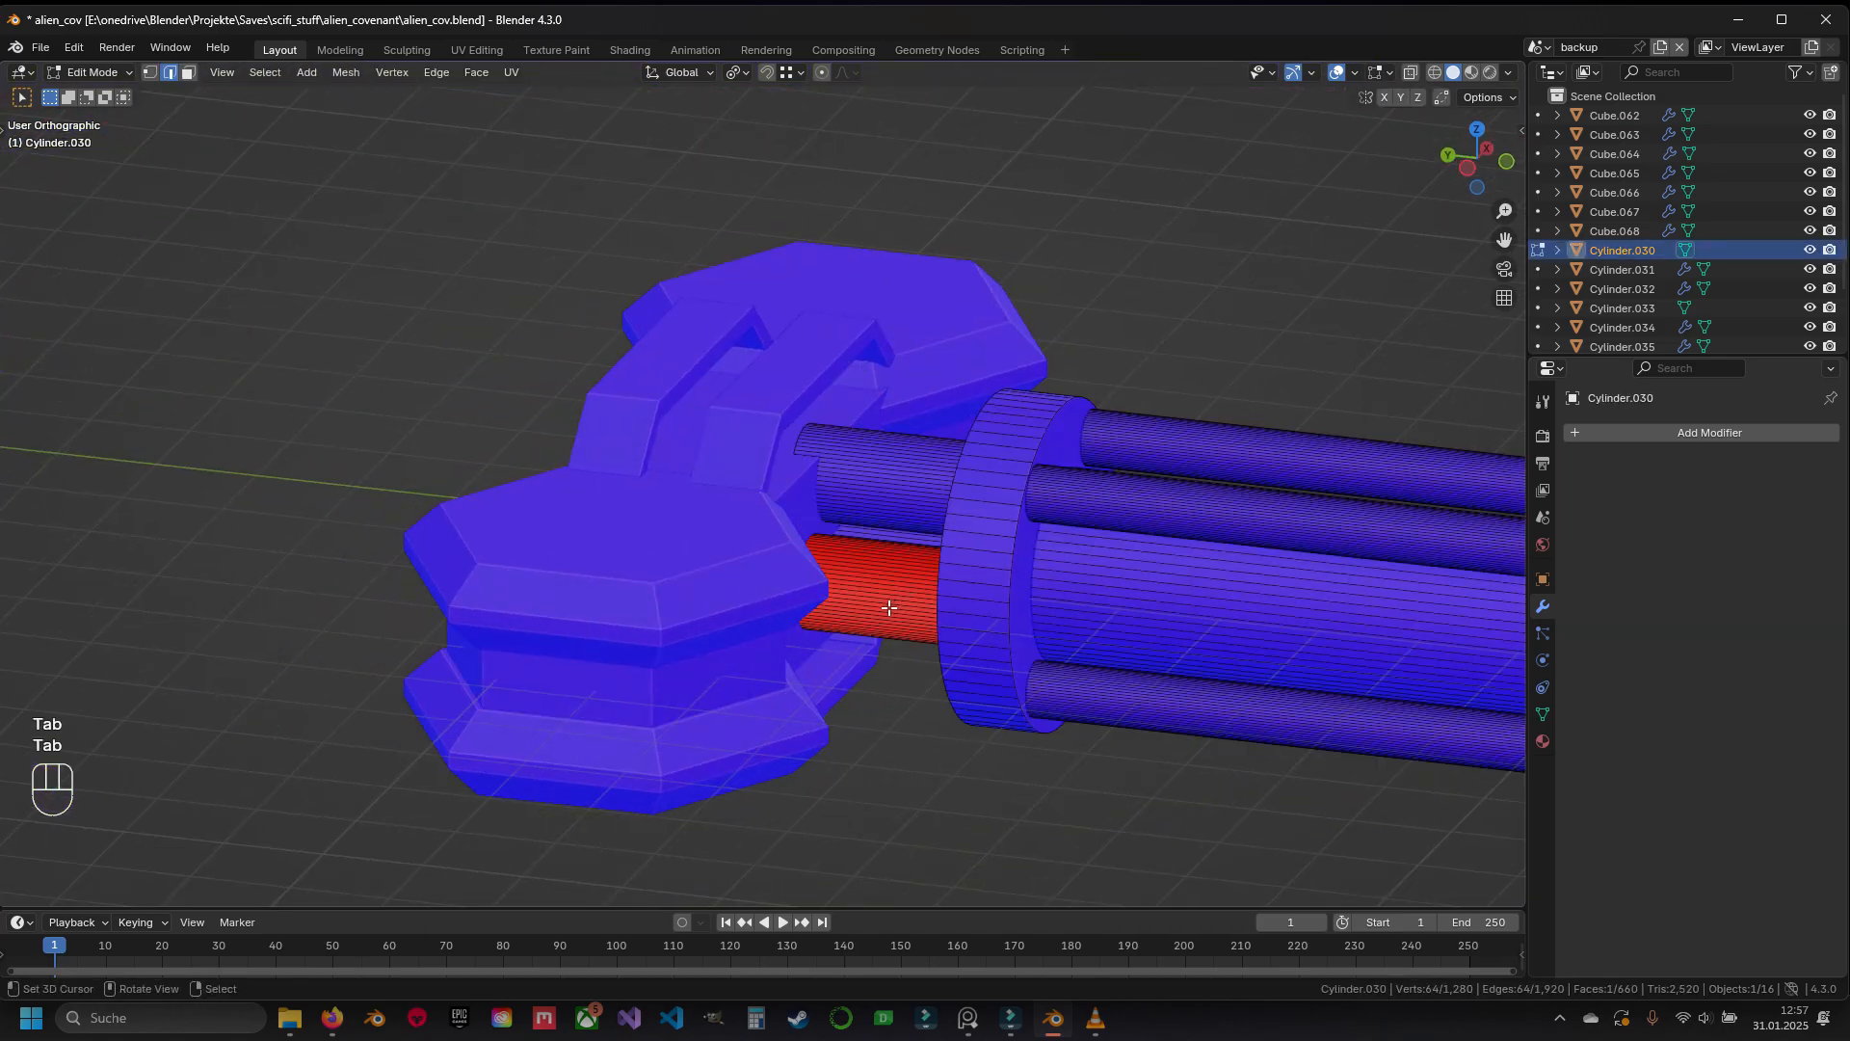
scroll(889, 609, "up", 3)
right_click(898, 637)
key("ctrl+l")
key("space")
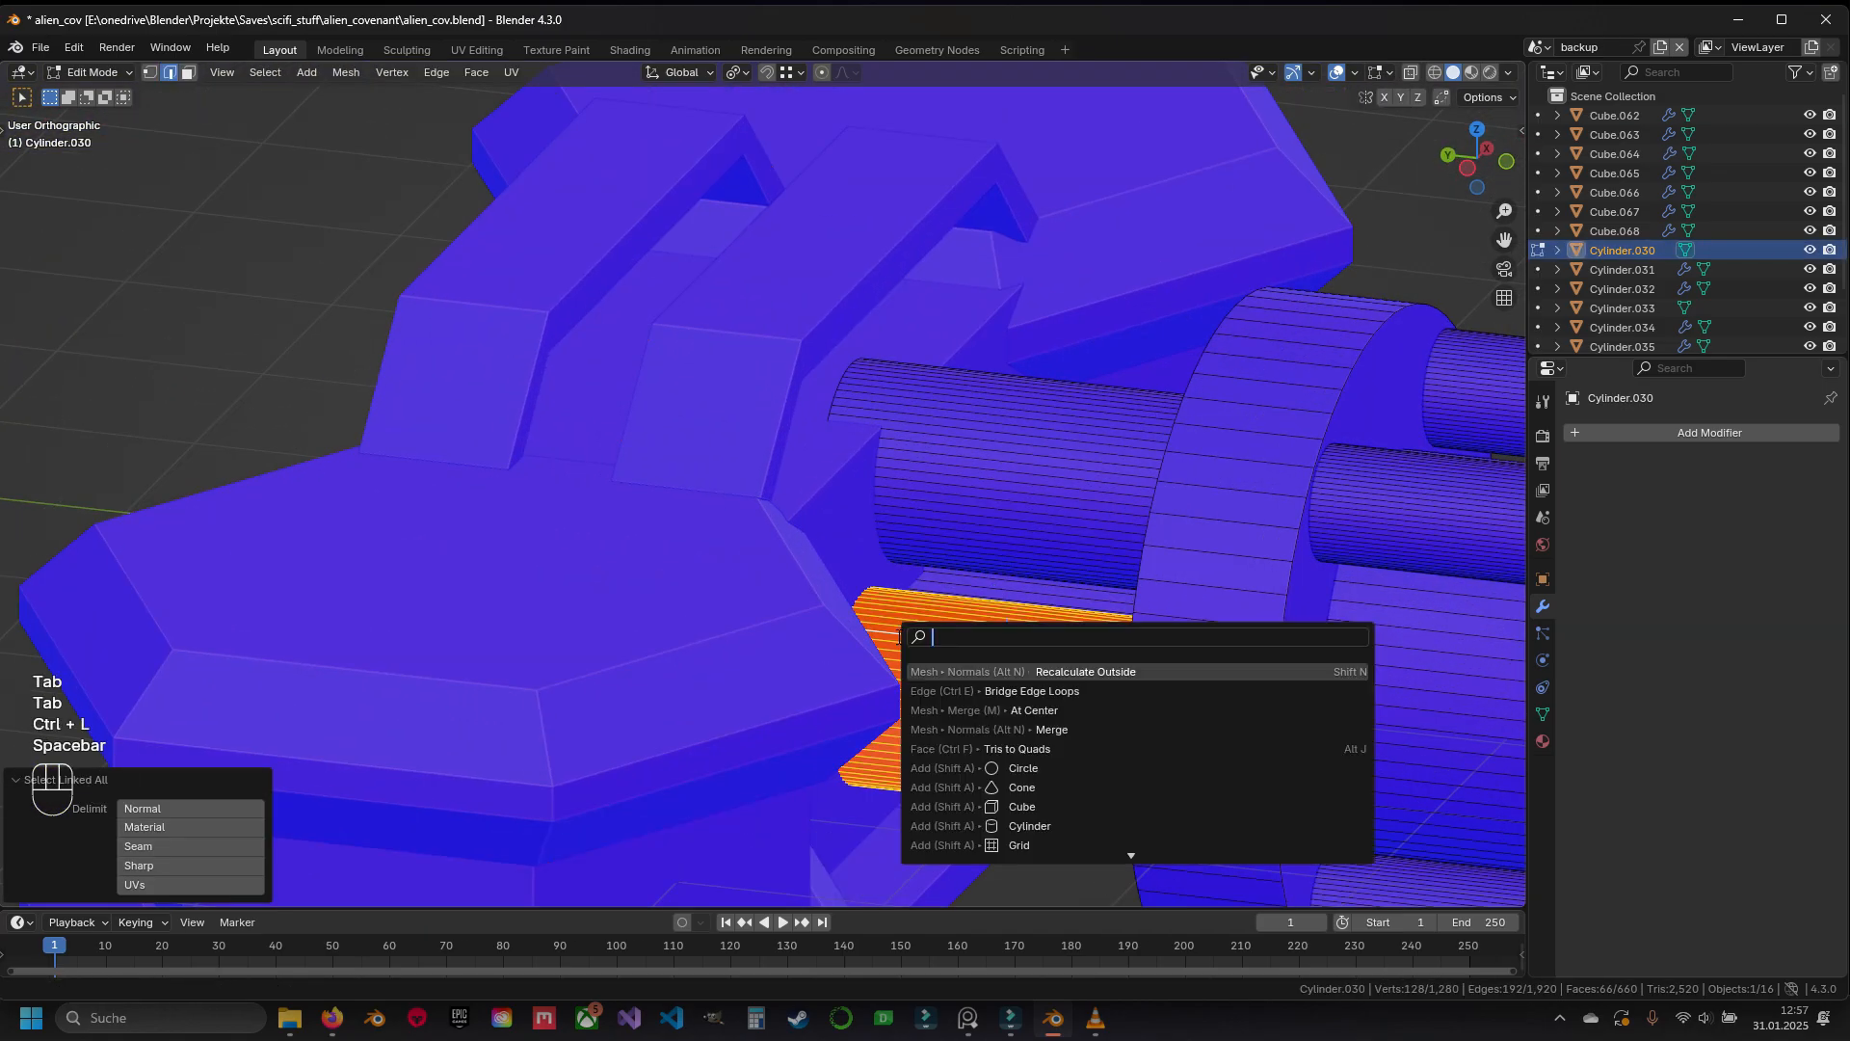
key("Return")
key("Tab")
scroll(898, 636, "down", 5)
key("a")
key("ctrl+s")
Select the hexagonal ring between the pods, turn off the Face Orientation overlay, and save the file
scroll(898, 636, "down", 5)
scroll(1145, 599, "down", 2)
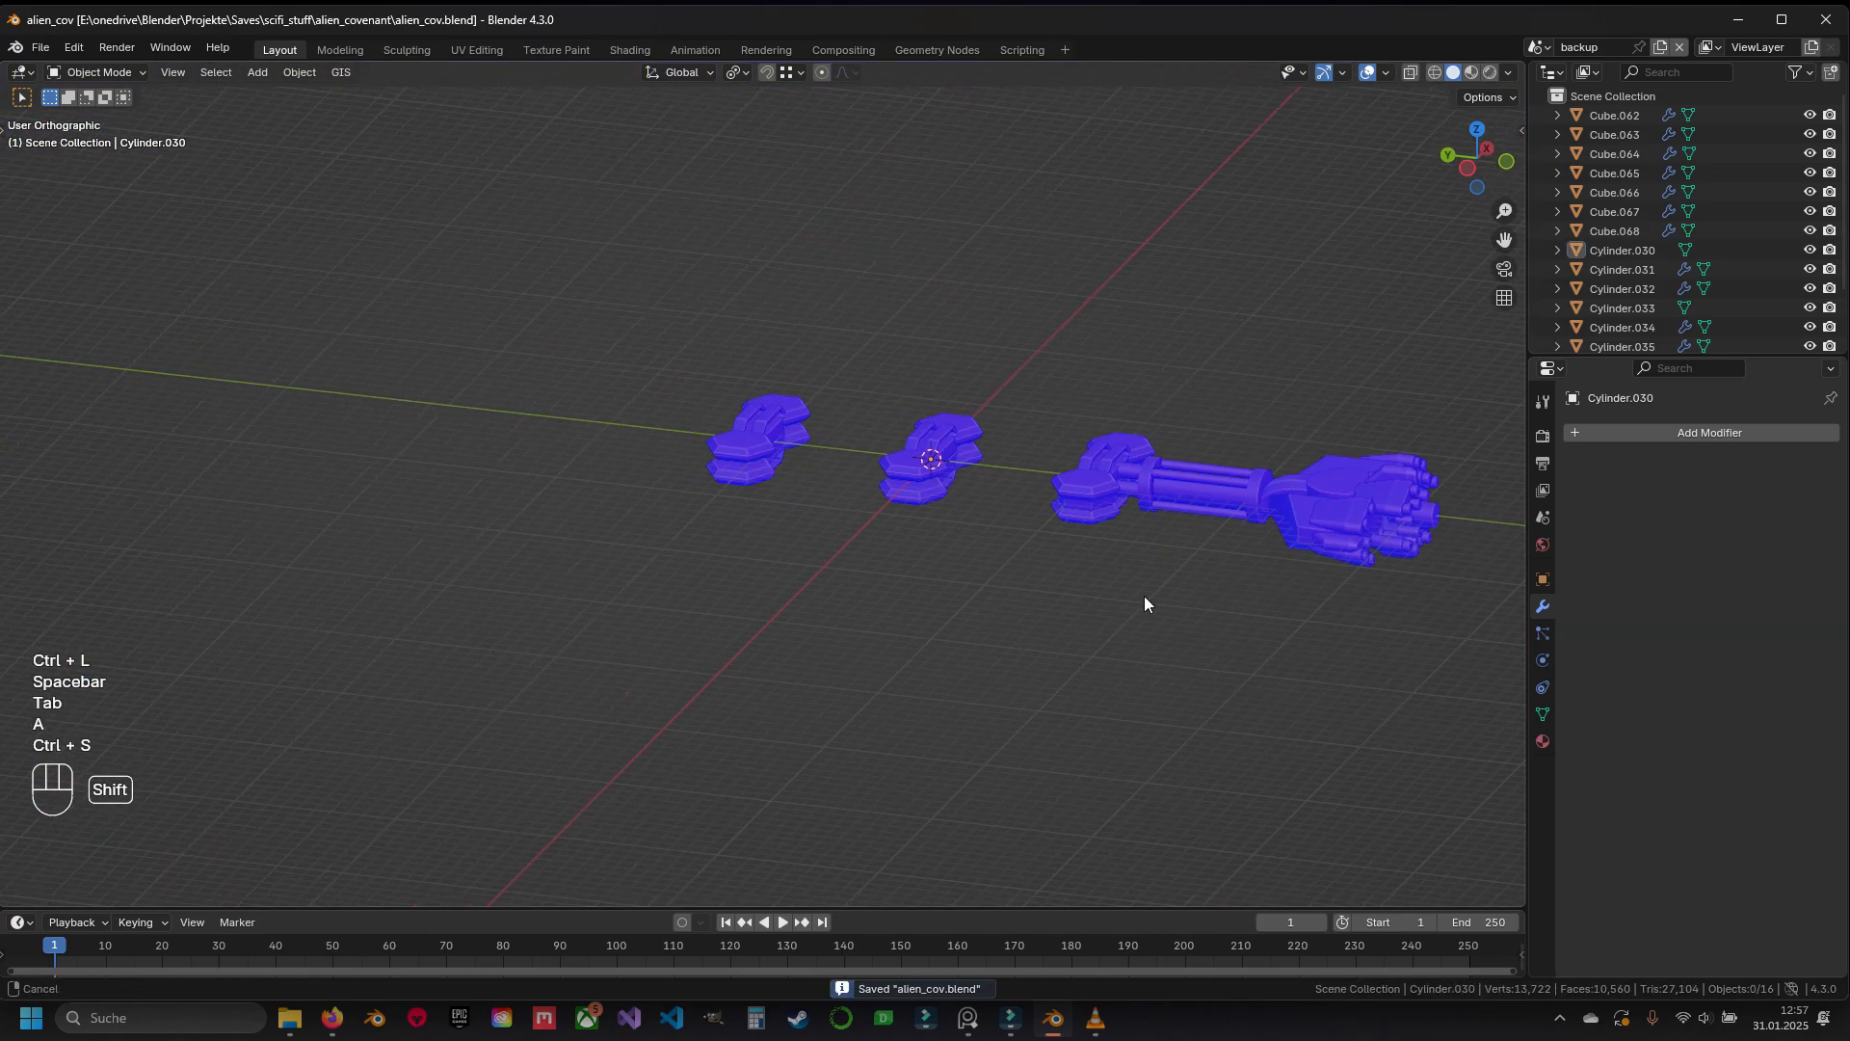
middle_click_drag(1144, 599, 860, 602)
scroll(785, 621, "up", 8)
middle_click_drag(737, 640, 1156, 222, "shift")
right_click(713, 453)
left_click(1385, 73)
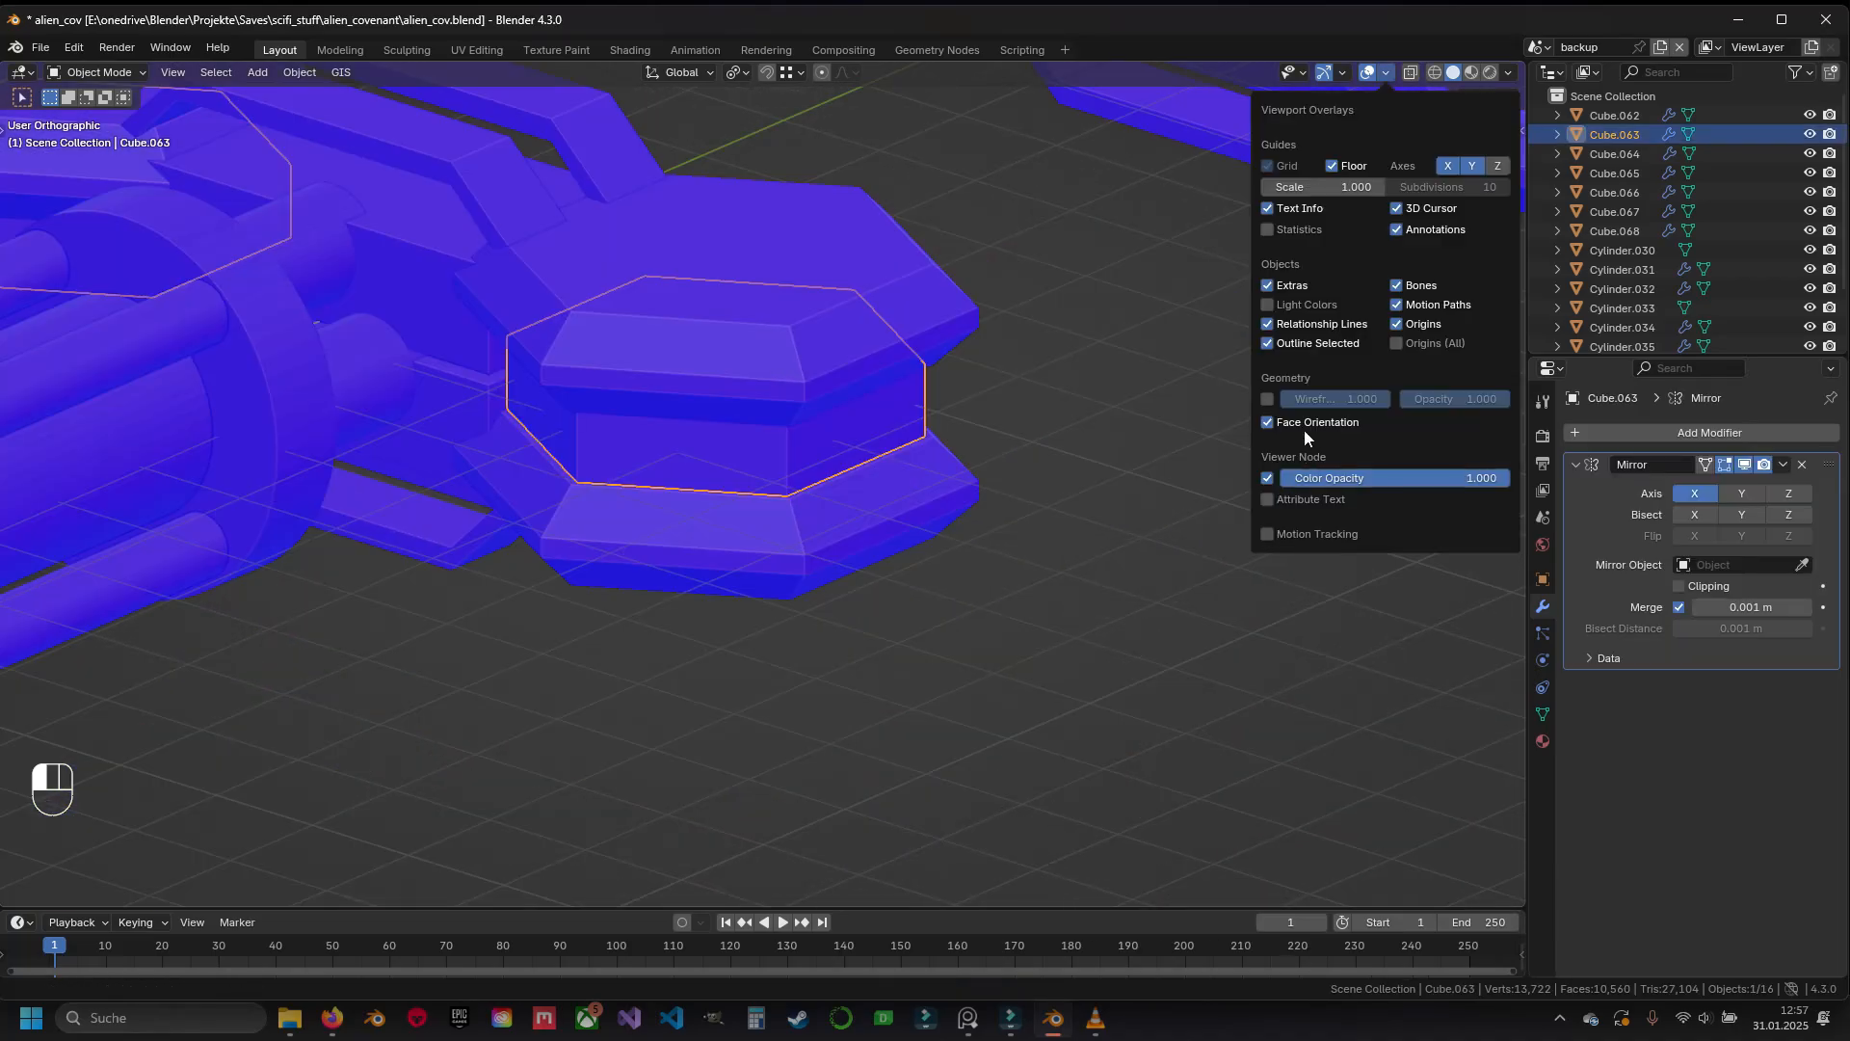
left_click(1304, 424)
key("ctrl+s")
middle_click_drag(708, 475, 887, 616, "shift")
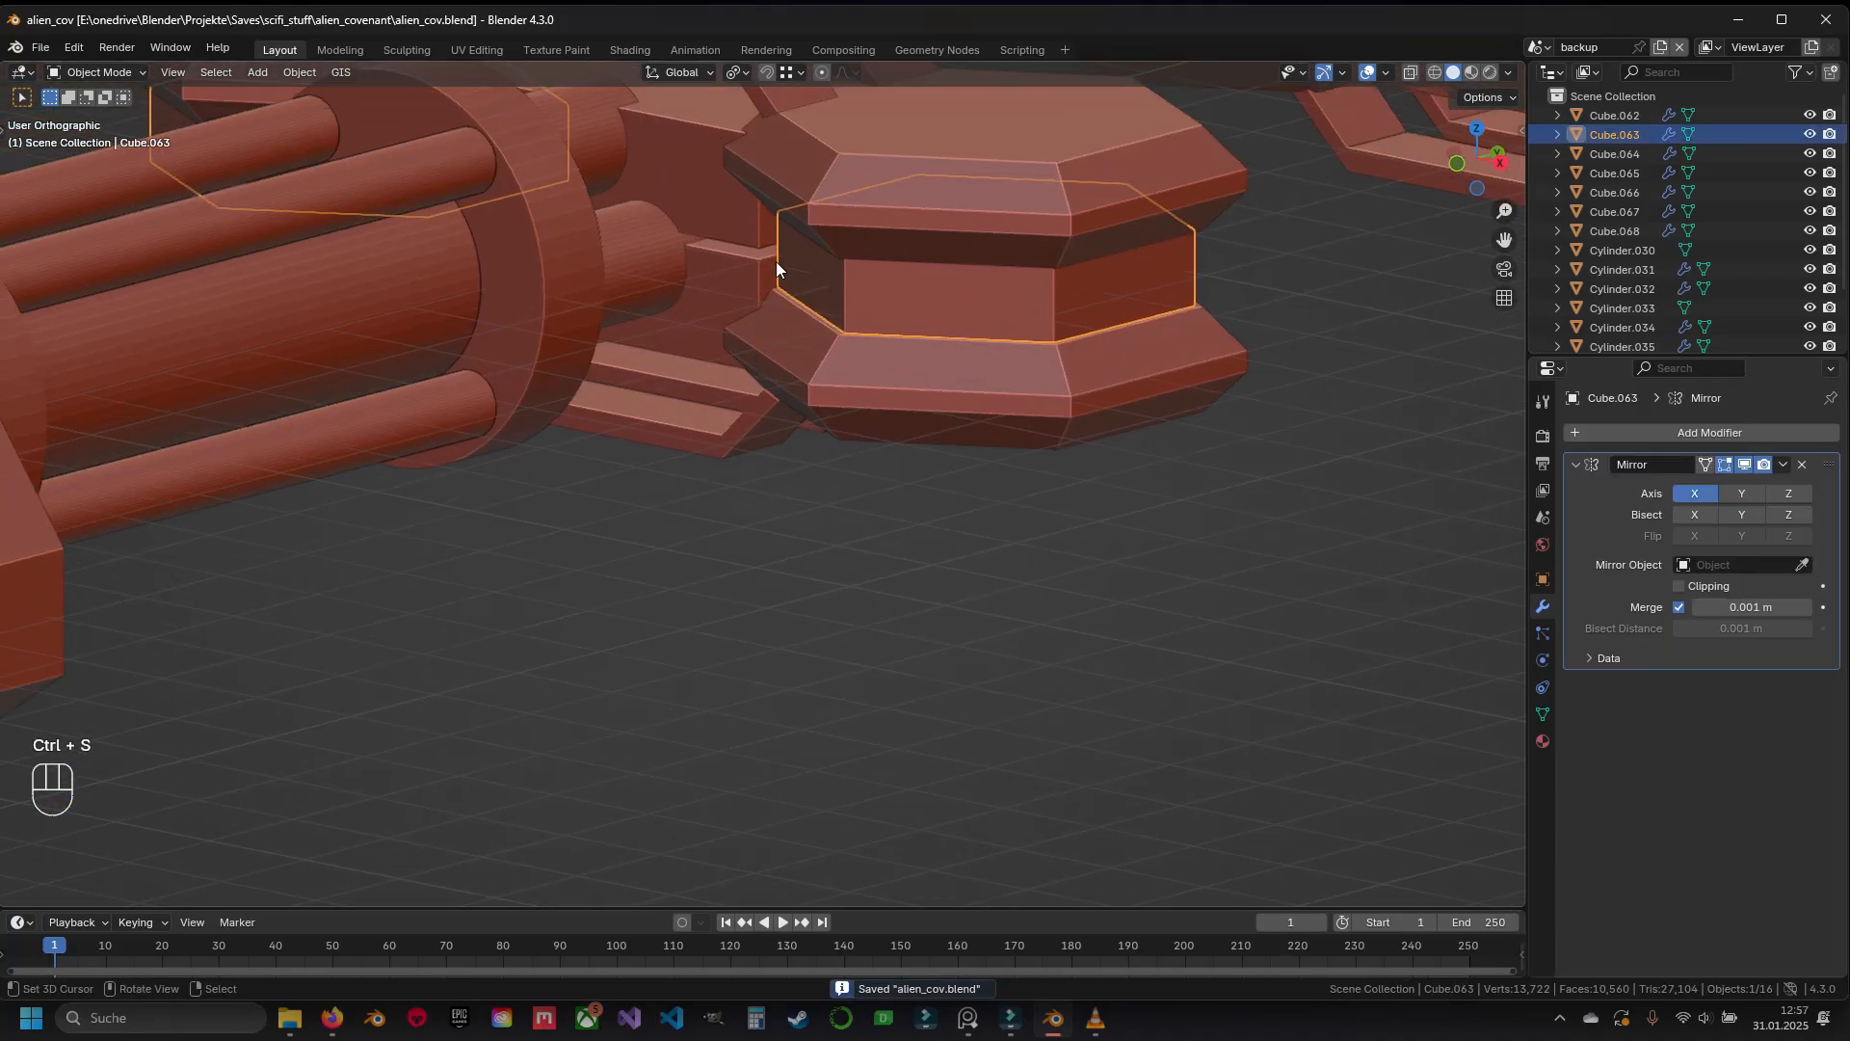
Extrude the hexagonal ring's inner face on the flange side by about 2.21 m along its normal
middle_click_drag(823, 286, 867, 399)
key("Tab")
key("Tab")
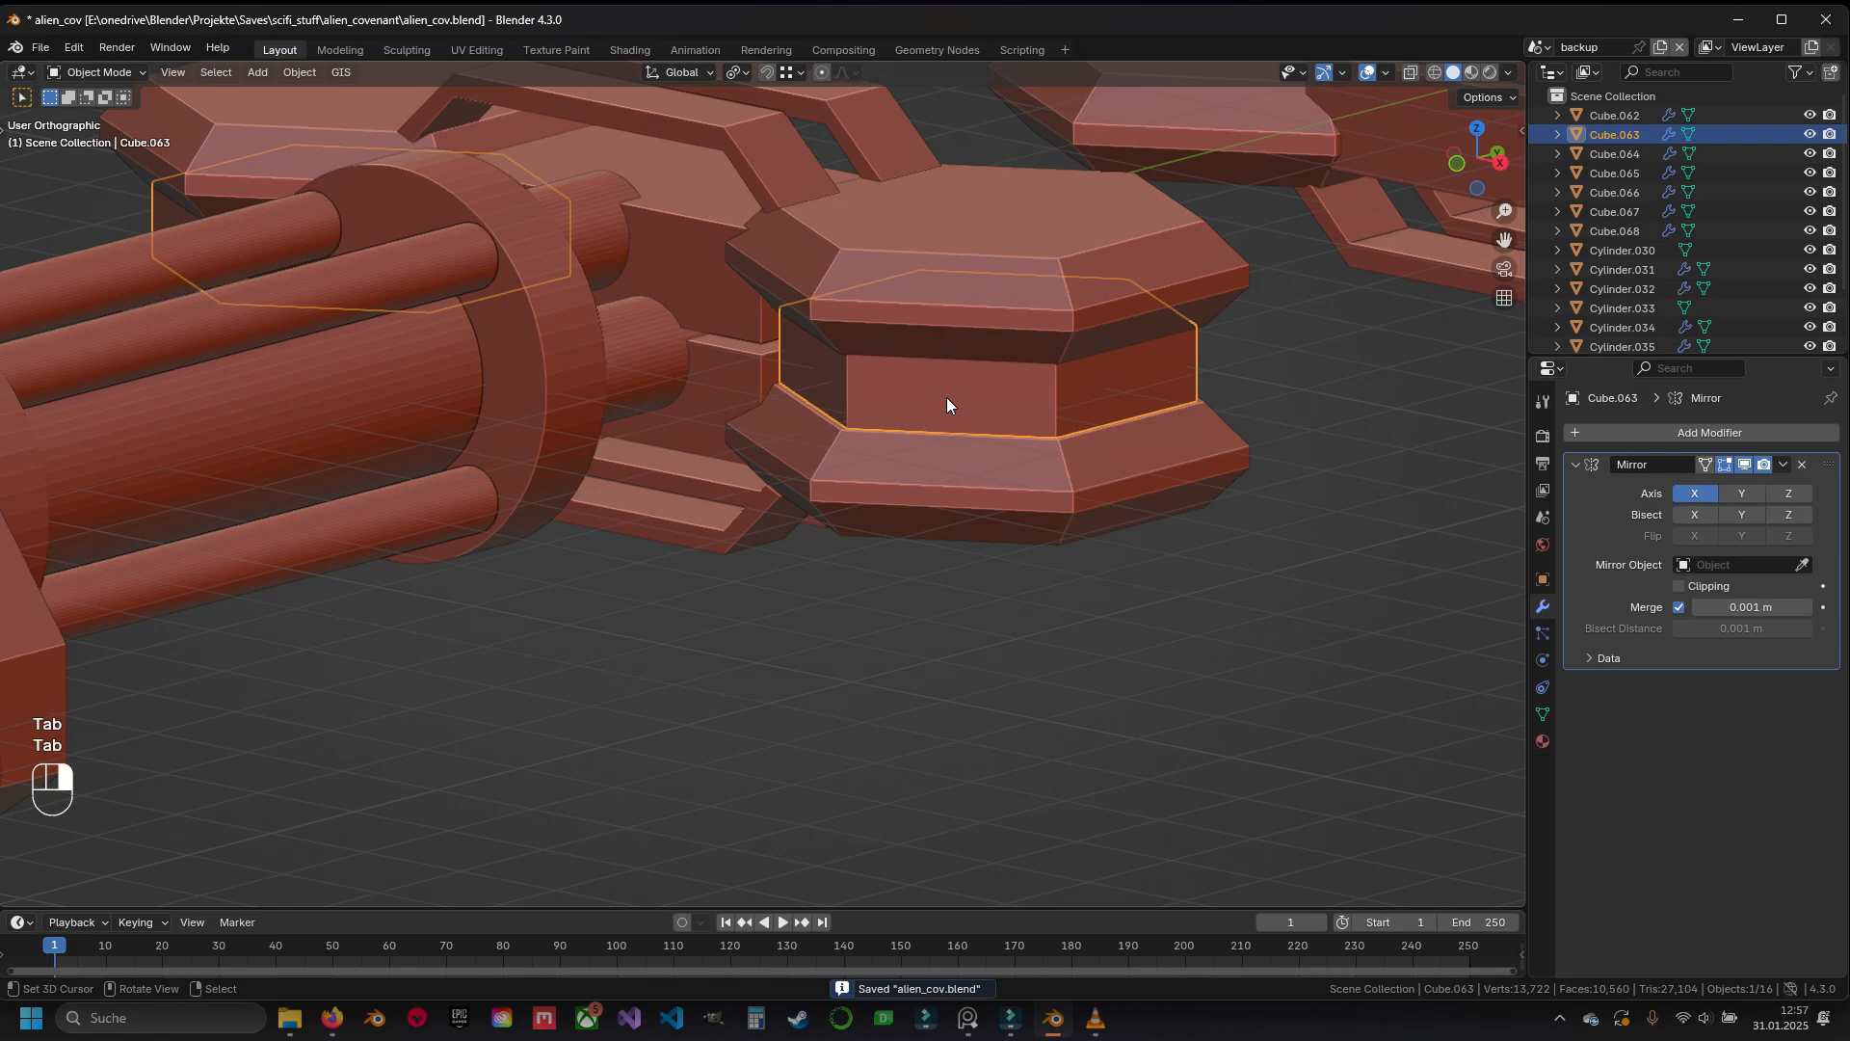
key("Tab")
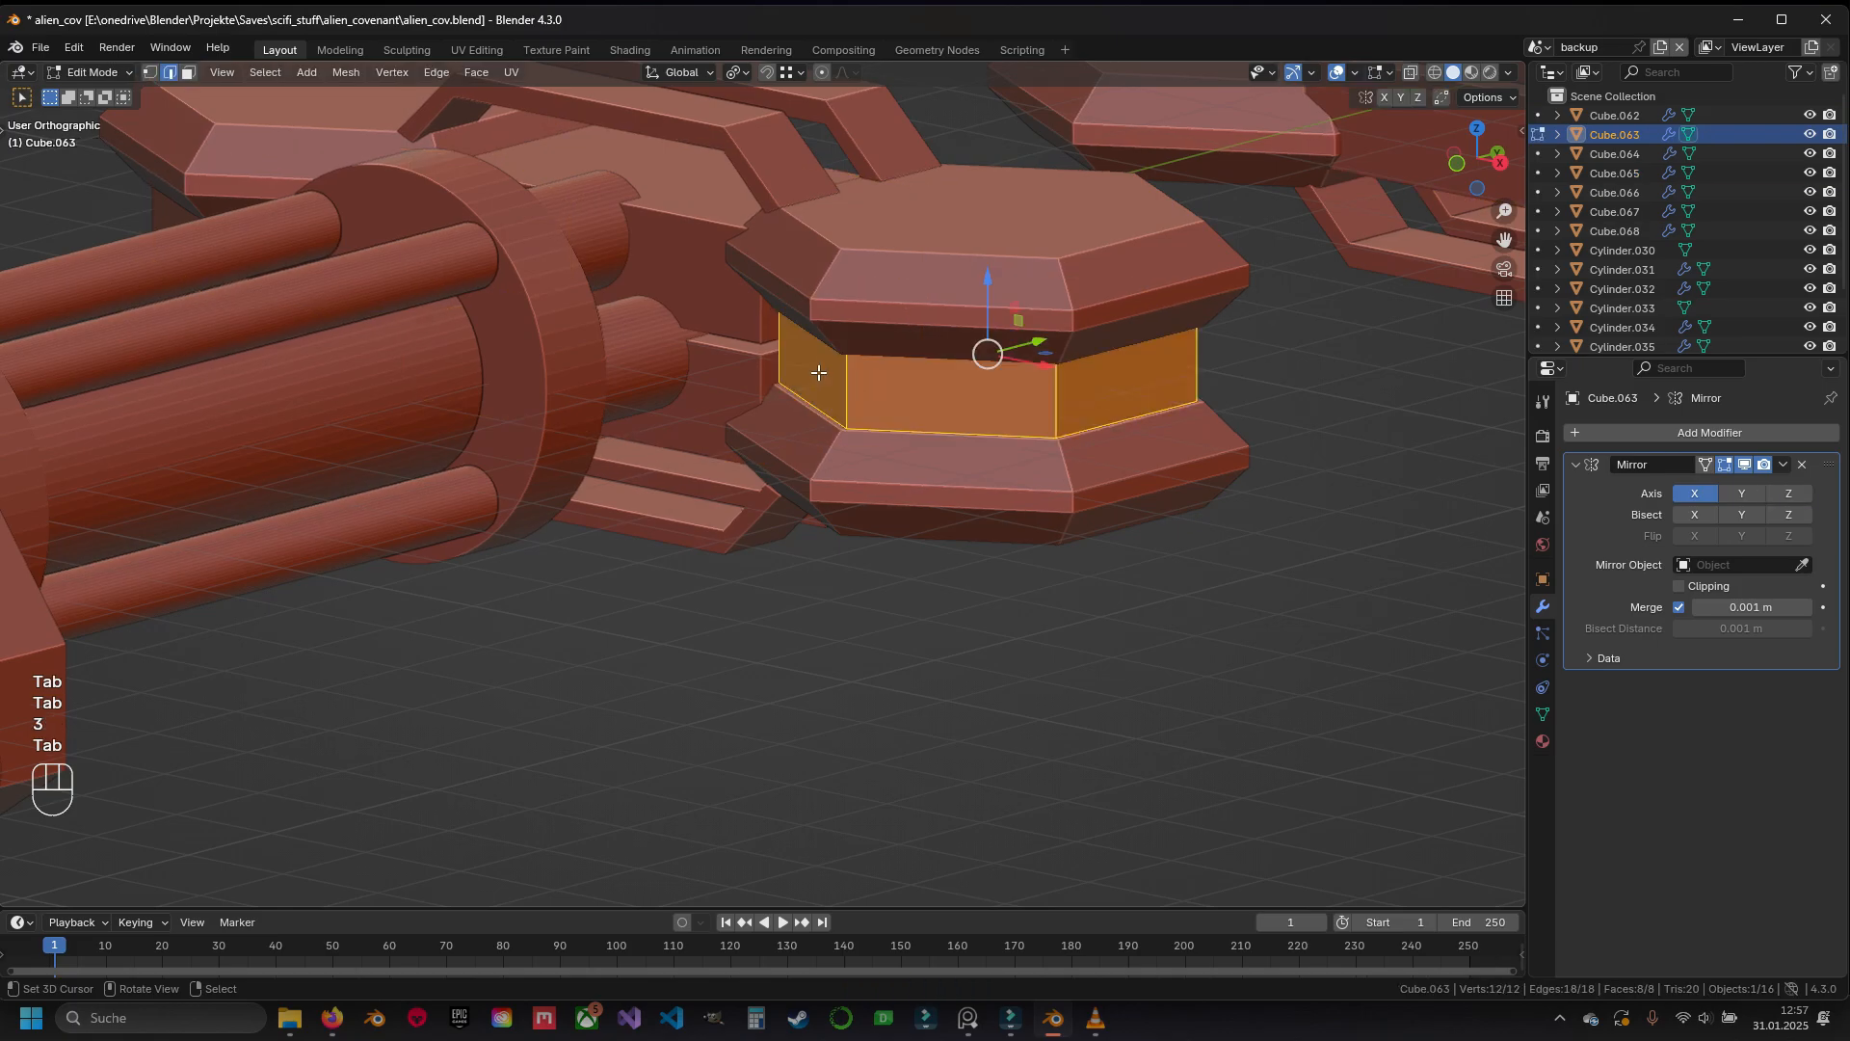
key("3")
left_click(845, 378)
middle_click_drag(845, 378, 752, 396)
key("KP_Decimal")
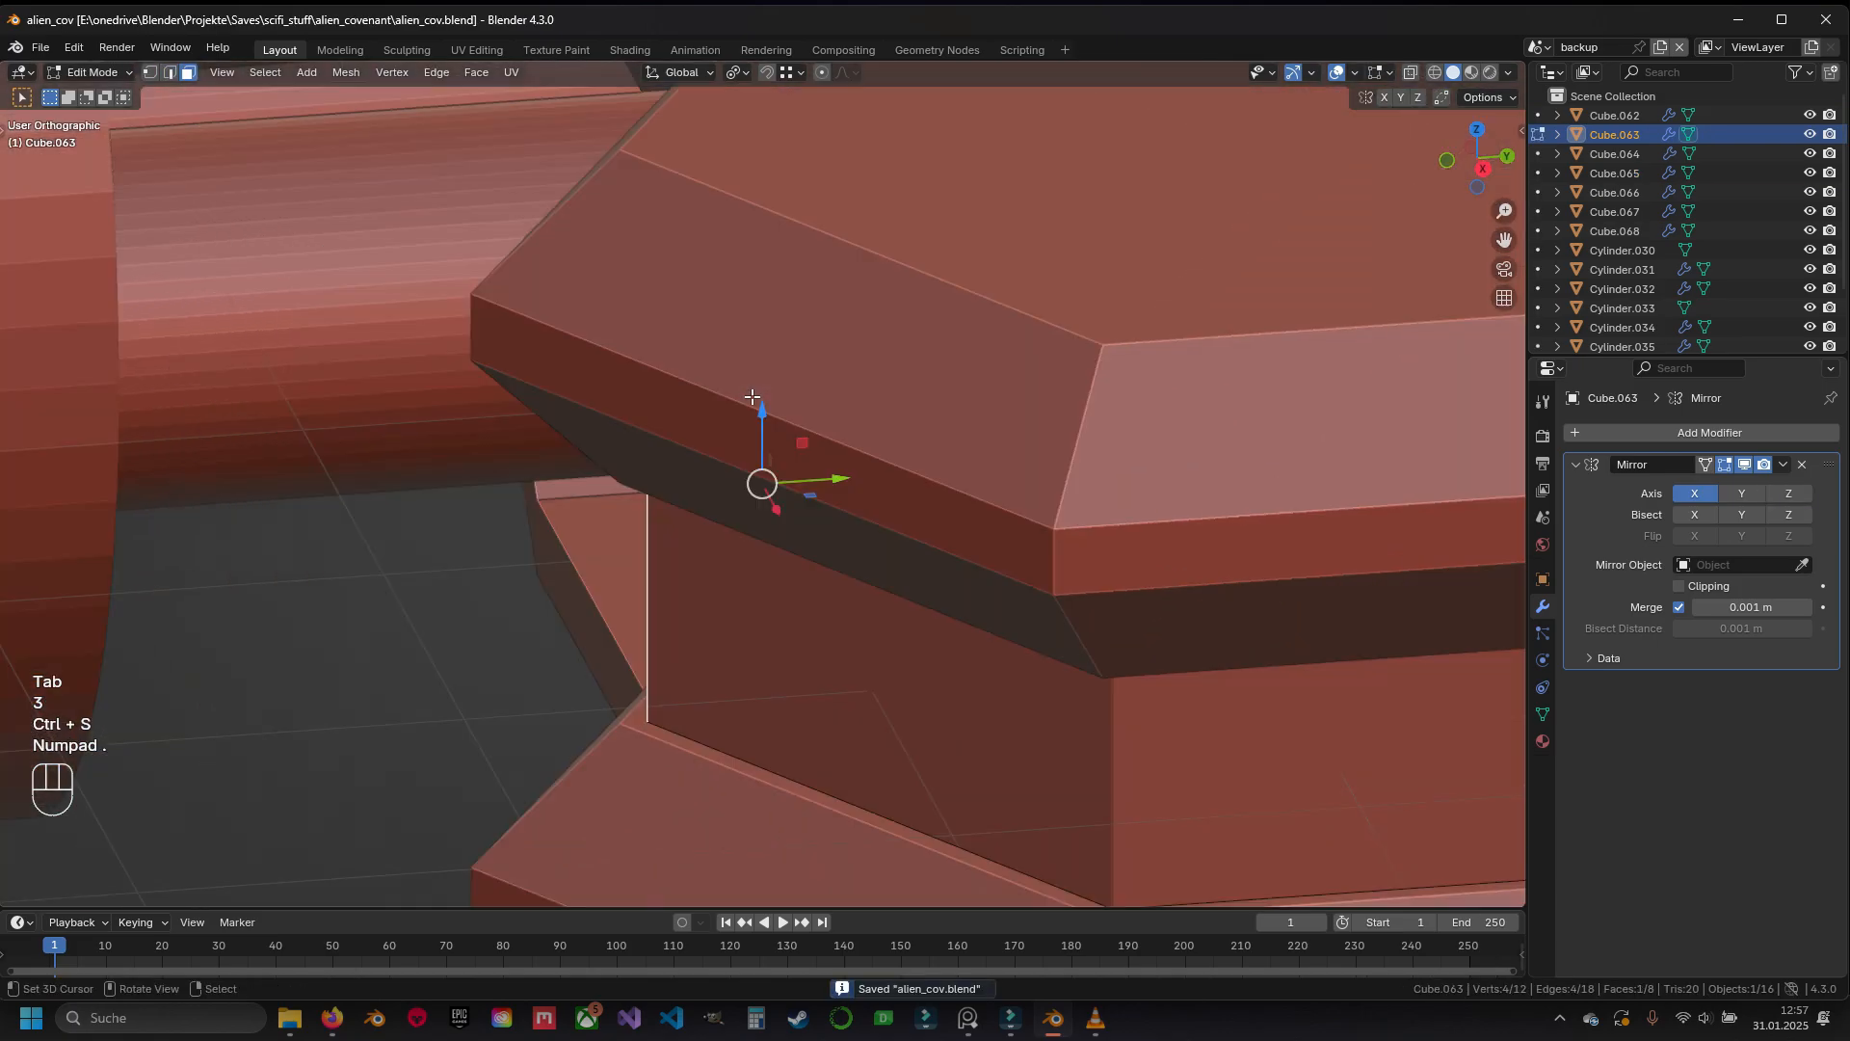
scroll(748, 403, "down", 3)
key("KP_7")
key("z")
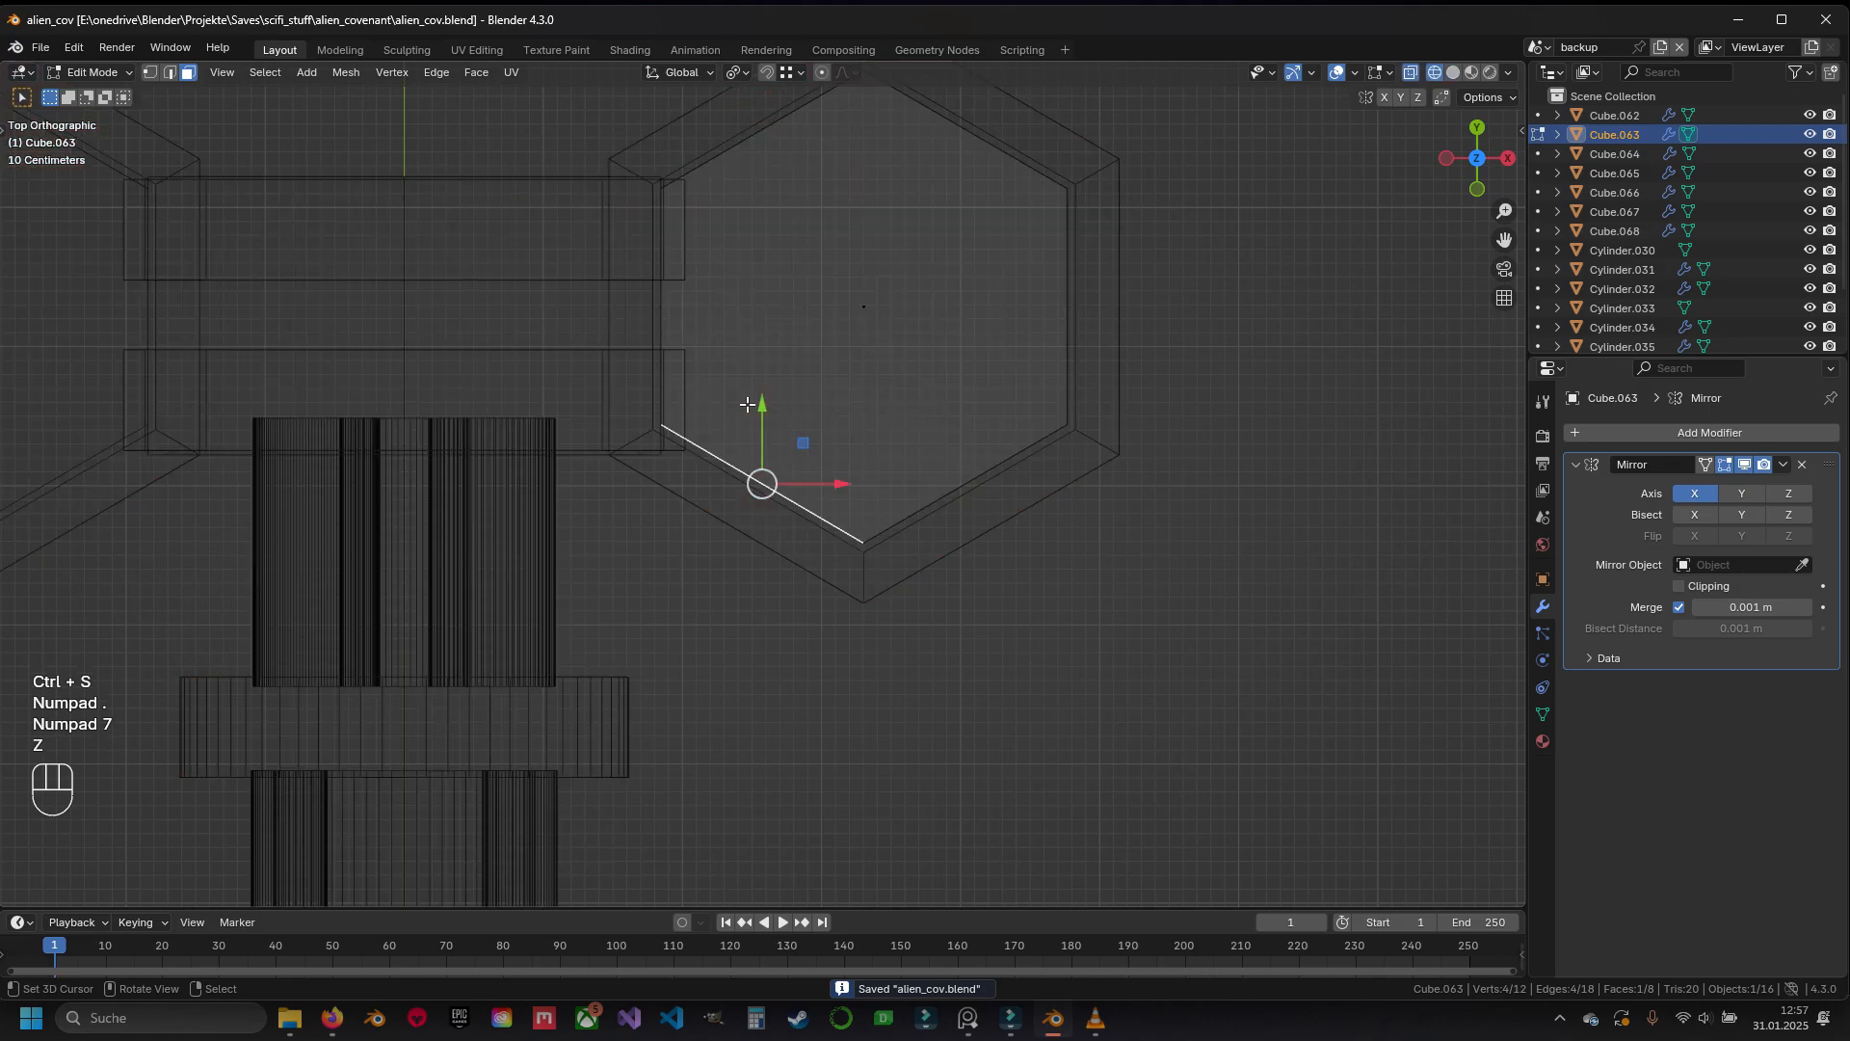
middle_click_drag(739, 437, 851, 273, "shift")
key("e")
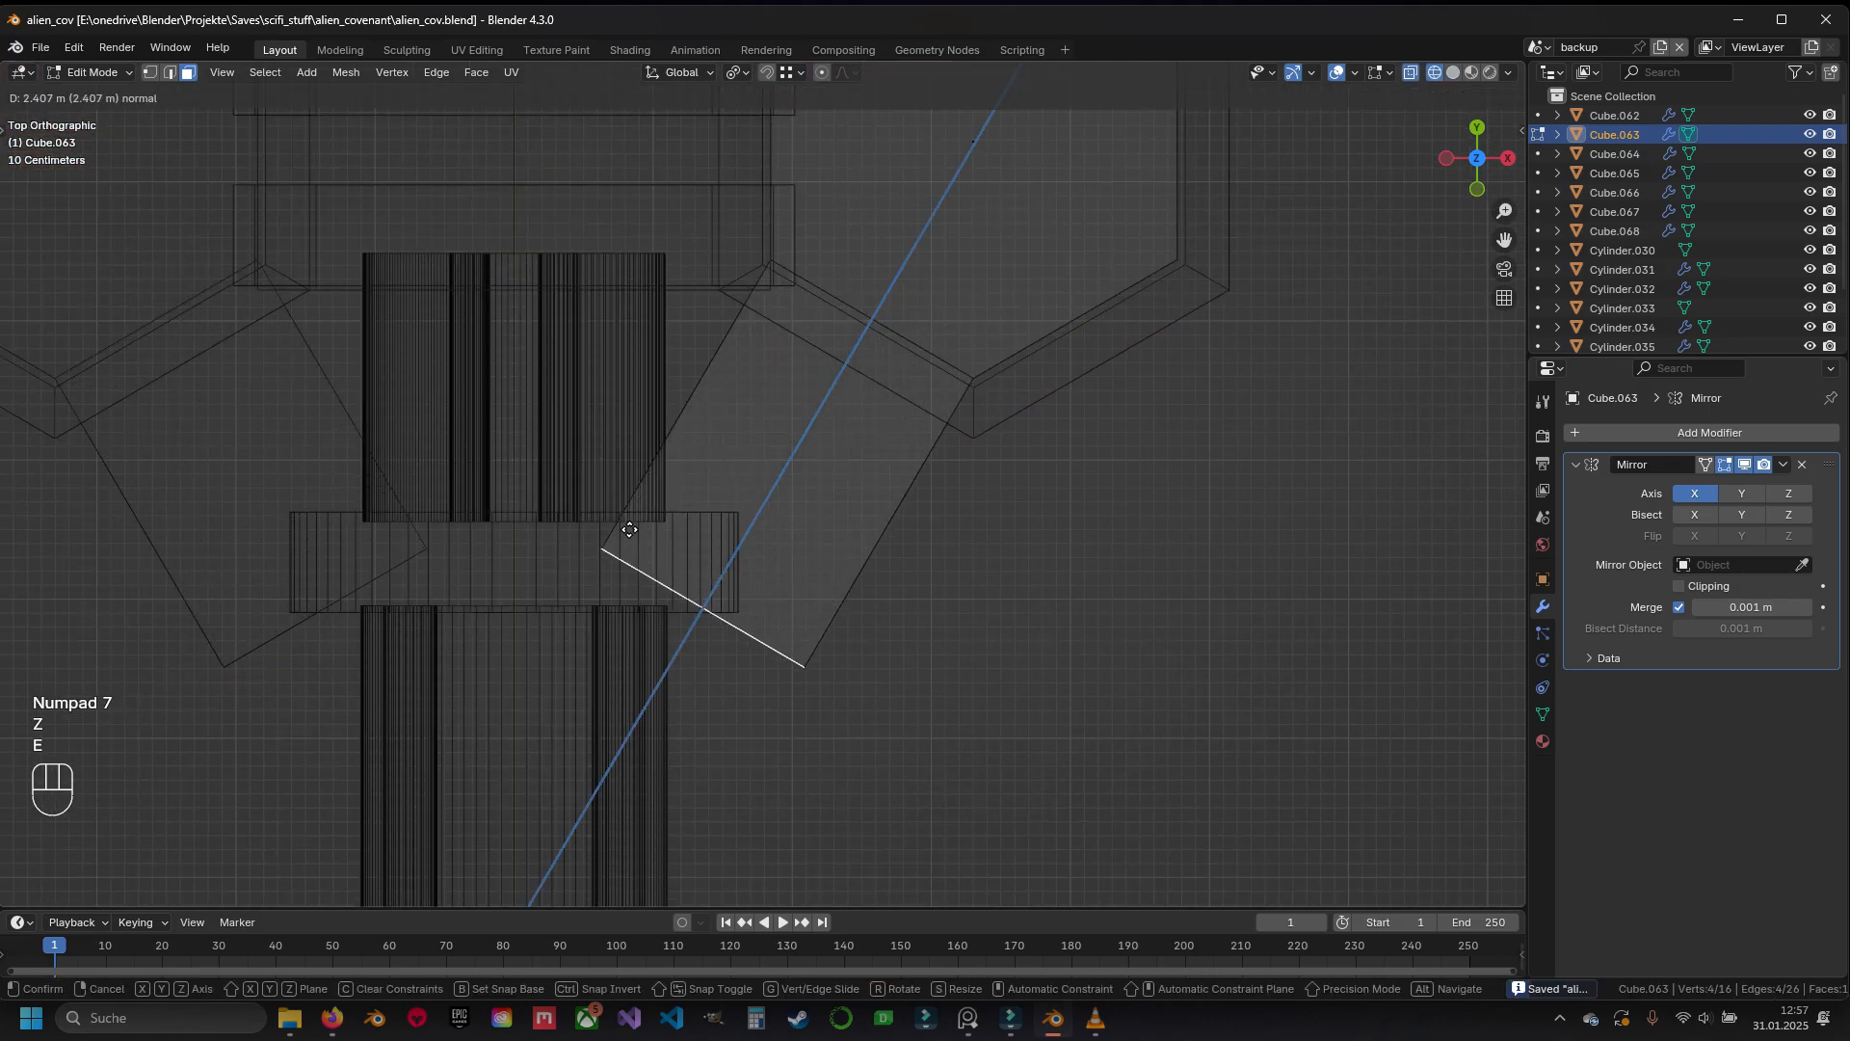
left_click(644, 507)
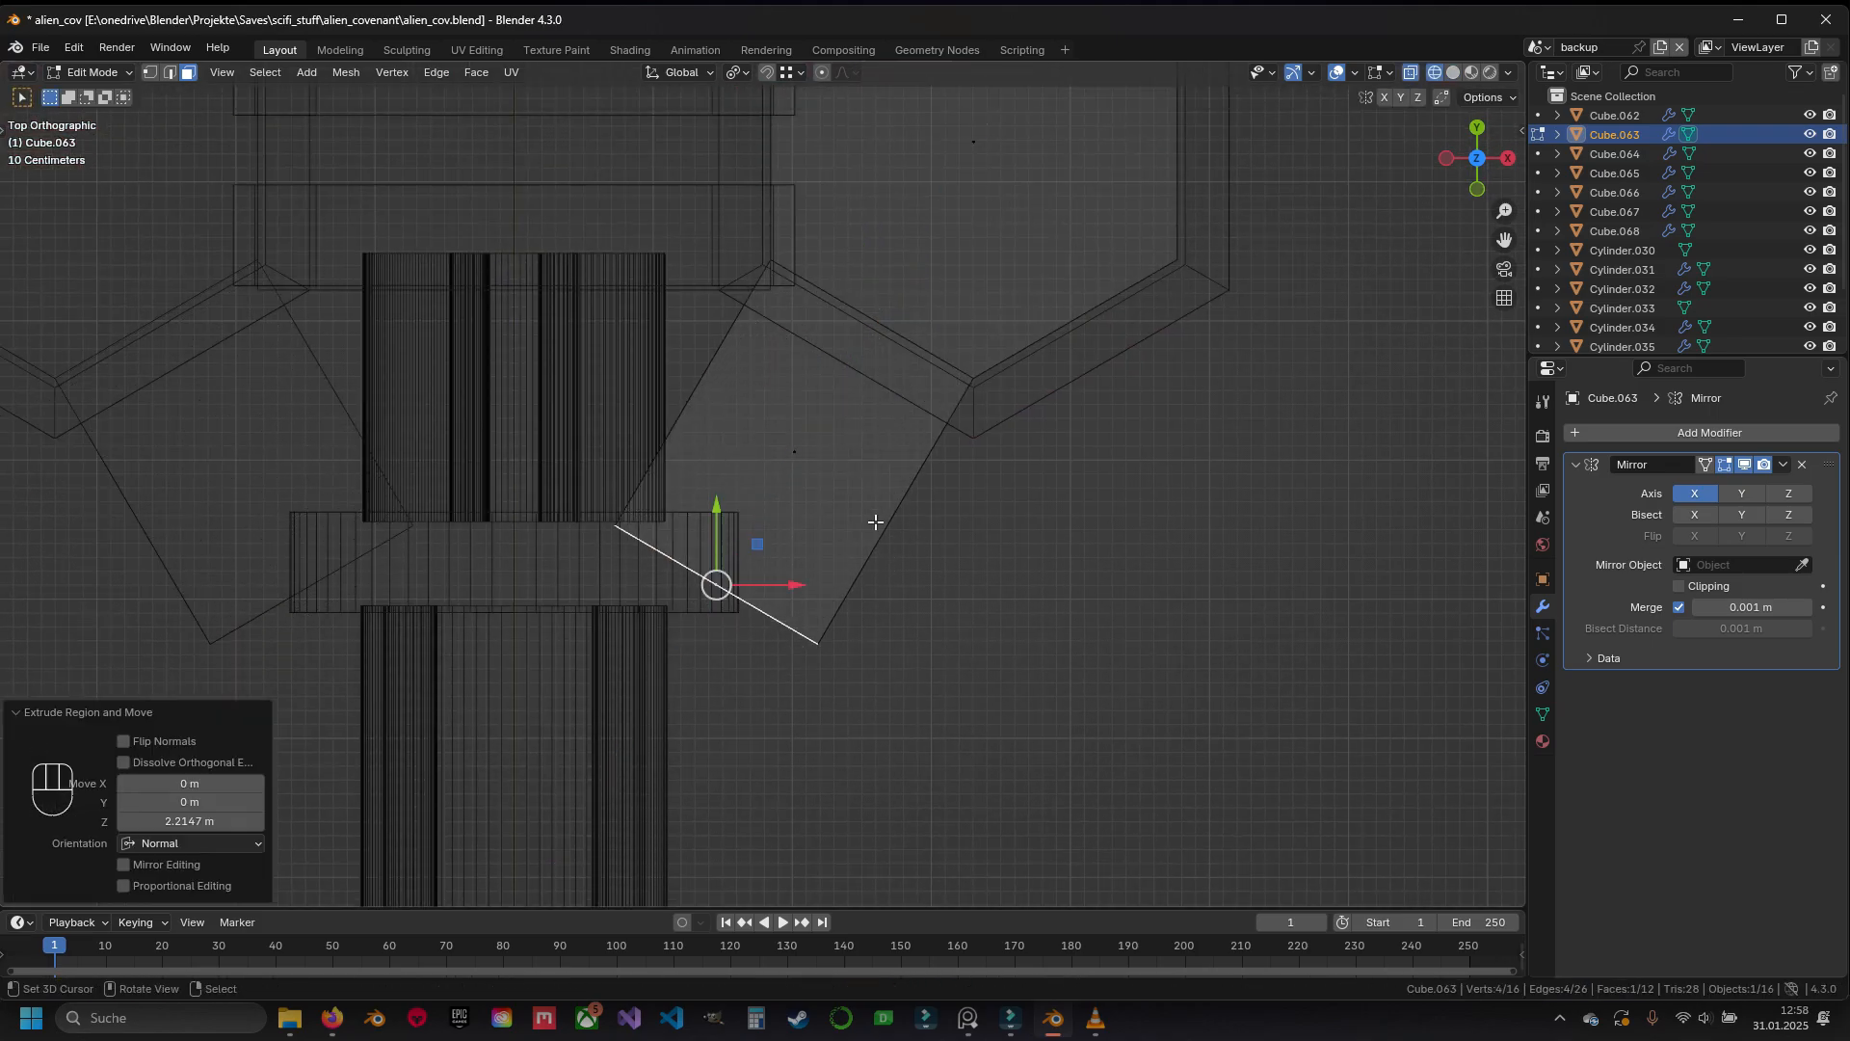
Move the extruded end face inward to the flange and bring its inner vertices in line with the outer ones
key("g")
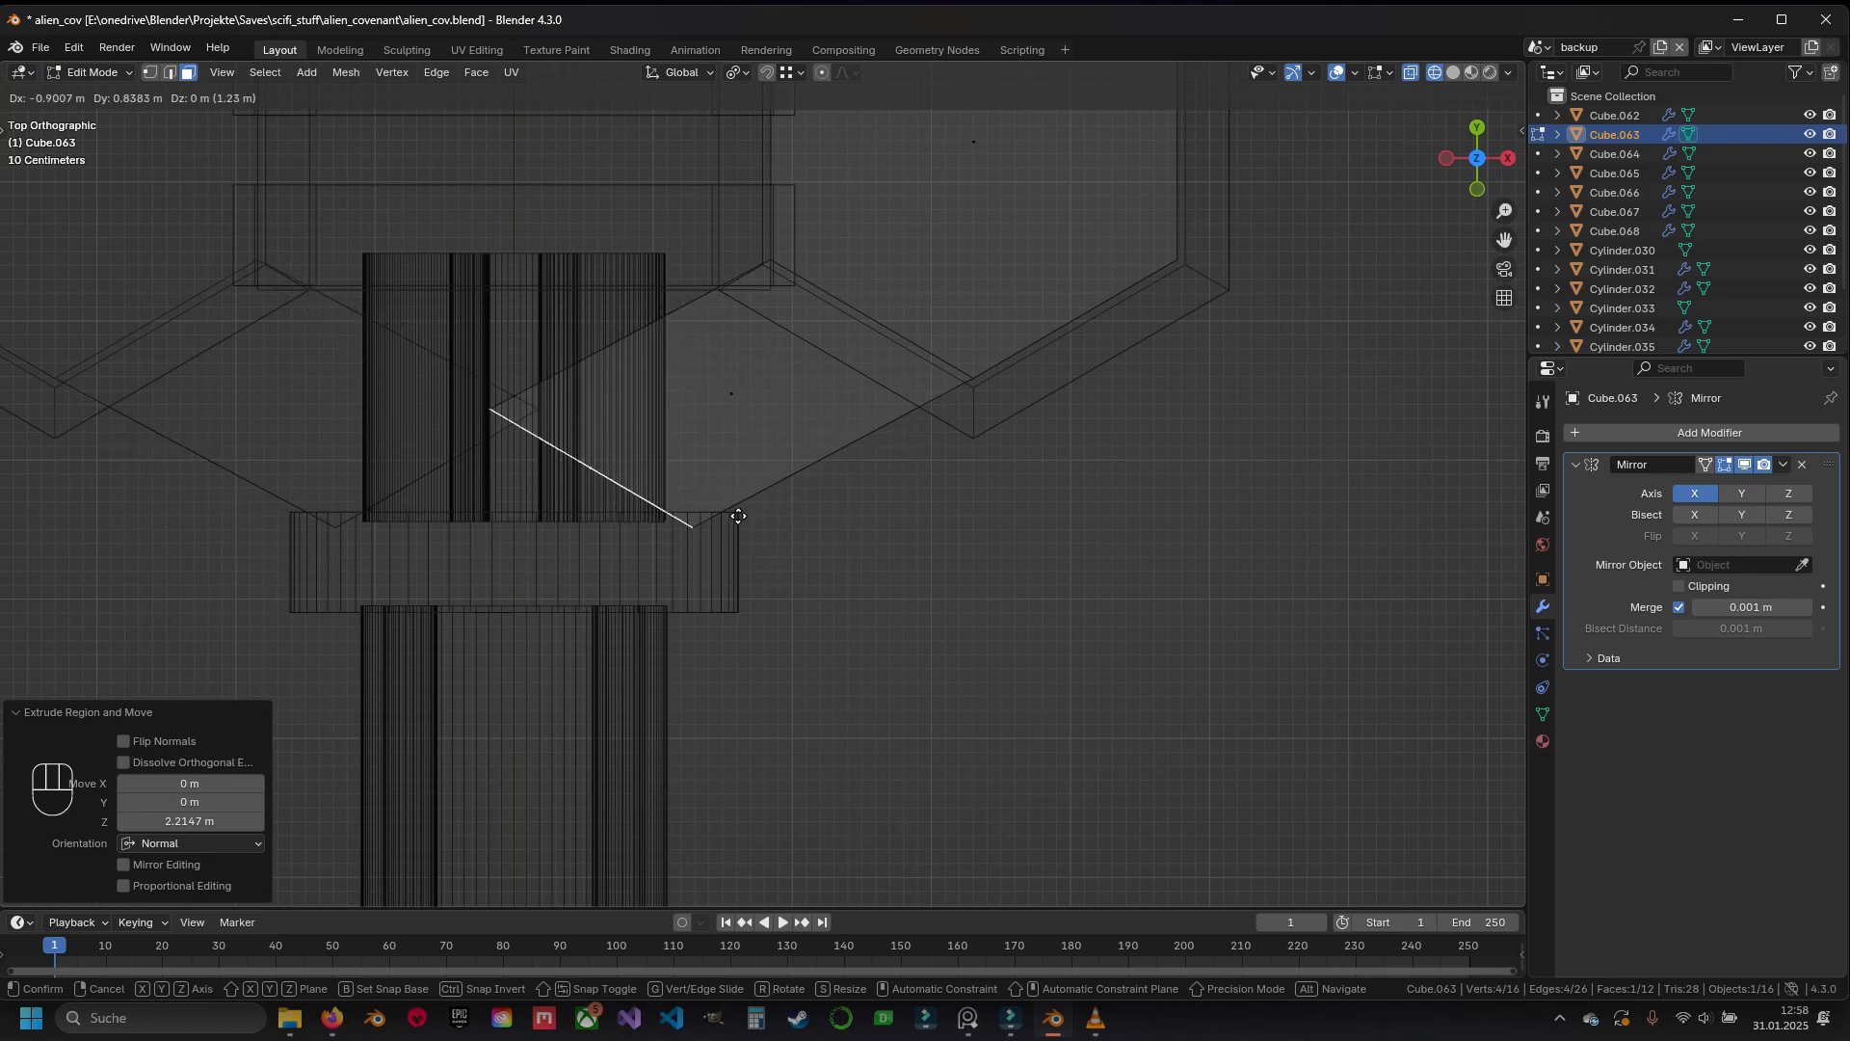
left_click(739, 515)
key("1")
left_click(545, 476)
key("g")
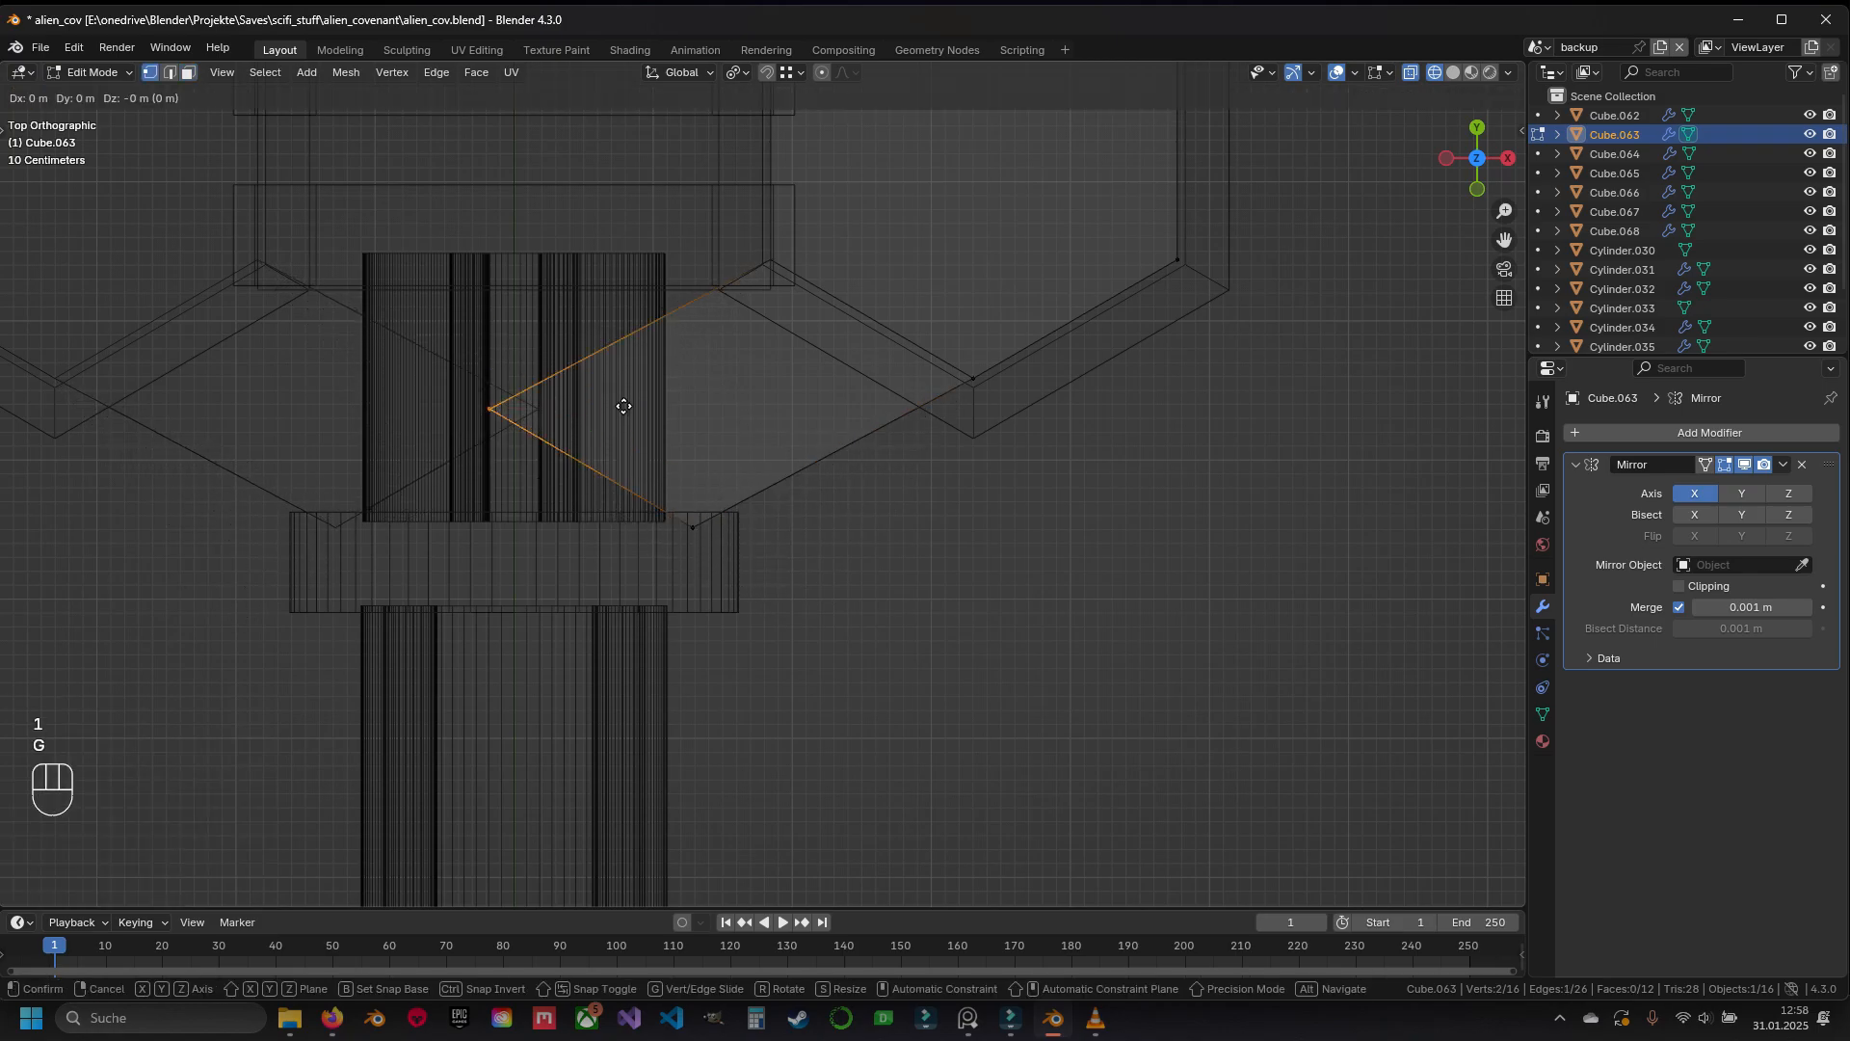
left_click(687, 546)
Slide the extrusion's inner end vertices along Y toward the pods, check the connecting arm's shape, and save the file
middle_click_drag(687, 546, 681, 643, "shift")
key("g")
key("y")
left_click(762, 354)
key("g")
key("x")
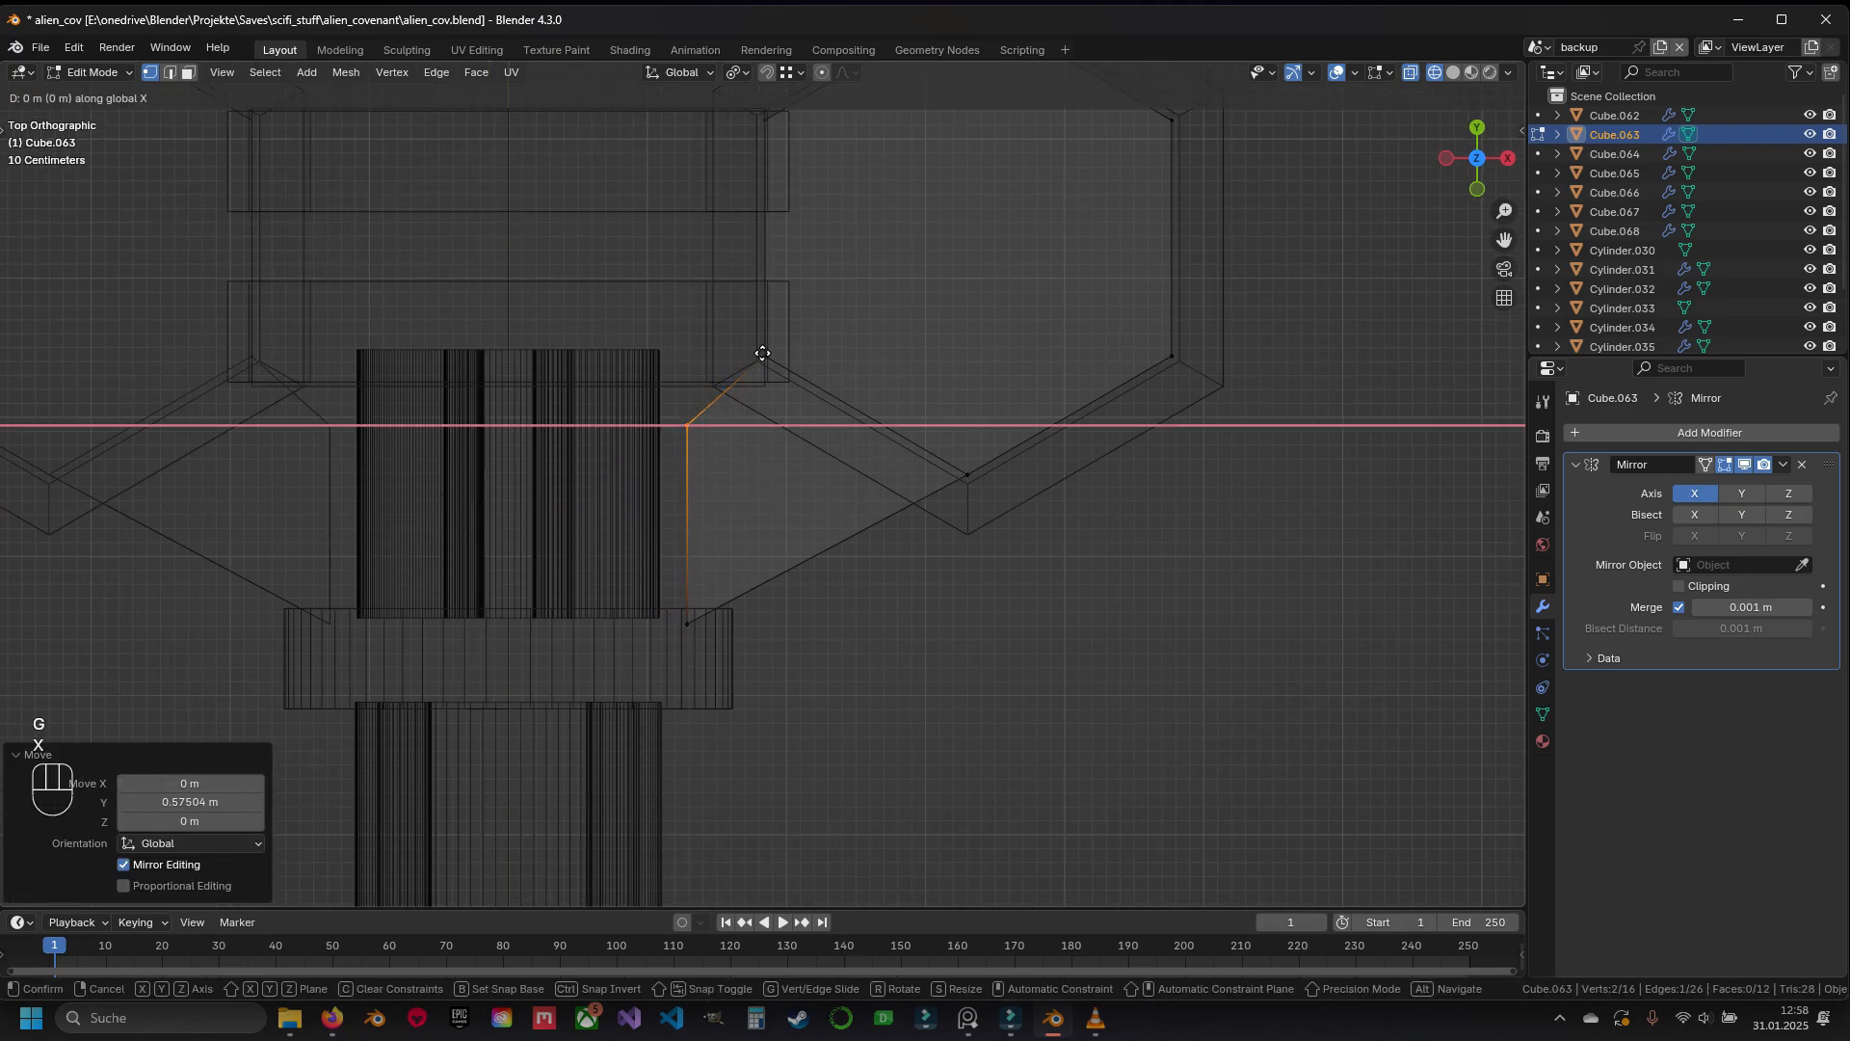
left_click(763, 354)
key("shift+z")
middle_click_drag(733, 337, 913, 346)
scroll(825, 434, "up", 4)
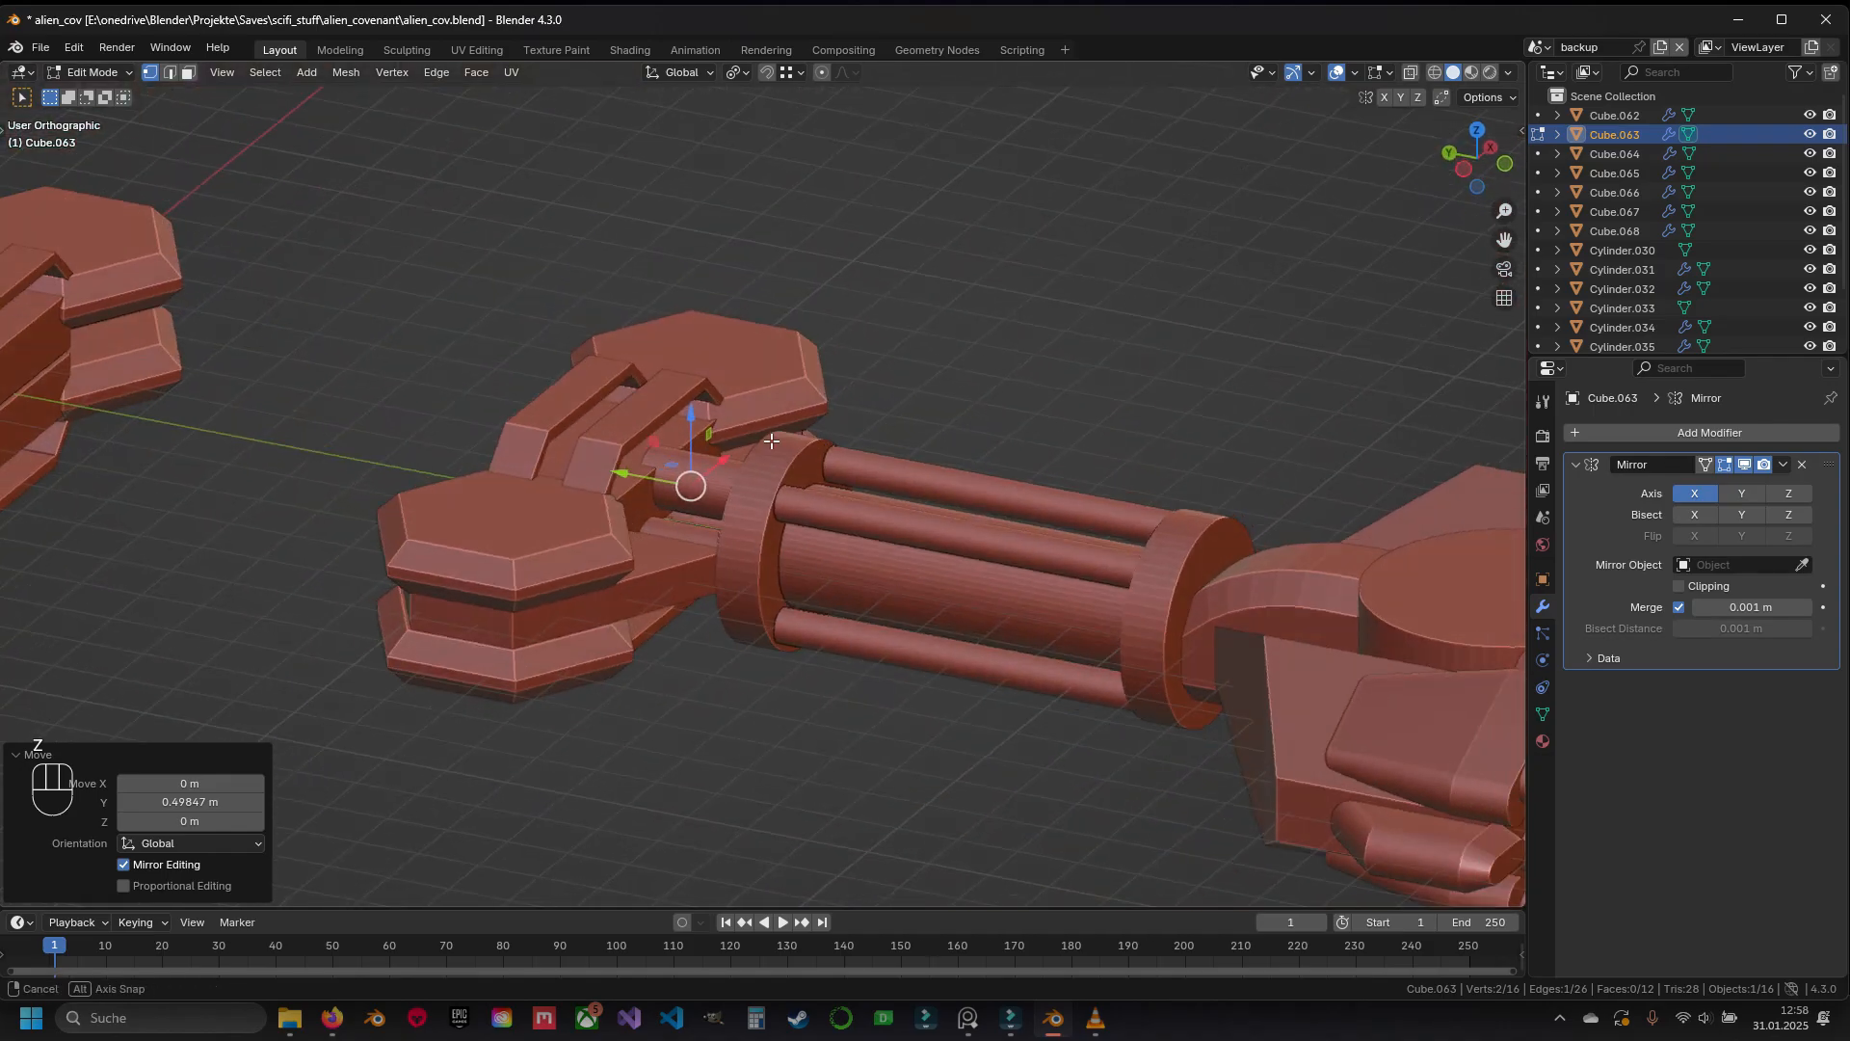
key("Tab")
scroll(868, 453, "up", 2)
middle_click_drag(888, 463, 865, 418)
key("ctrl+s")
Extrude the connecting arm's end face along X toward the ship's centre line behind the flange, and save the file
scroll(742, 443, "up", 2)
key("KP_7")
key("z")
key("Tab")
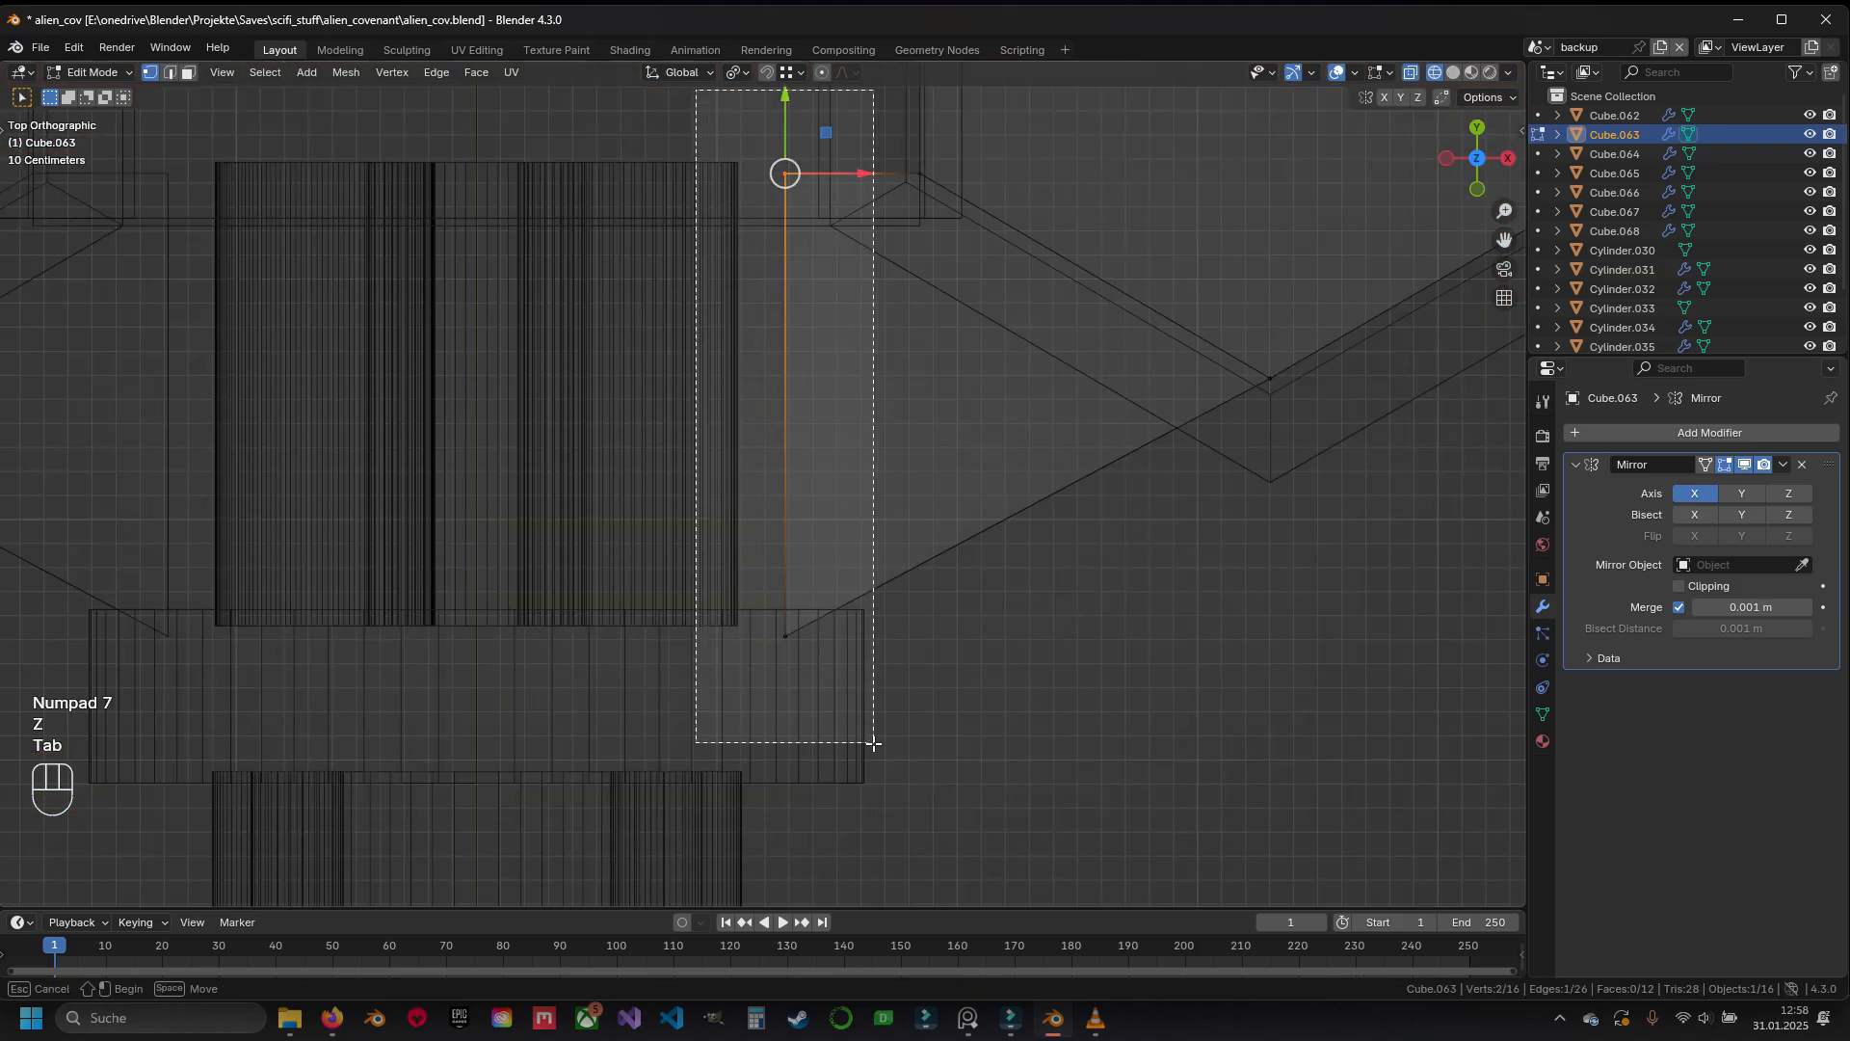
scroll(851, 584, "up", 2)
key("e")
key("Escape")
left_click_drag(930, 463, 814, 463)
key("z")
middle_click_drag(814, 463, 742, 407)
key("Tab")
scroll(674, 429, "down", 2)
key("a")
key("ctrl+s")
scroll(636, 535, "down", 2)
middle_click_drag(636, 536, 733, 453)
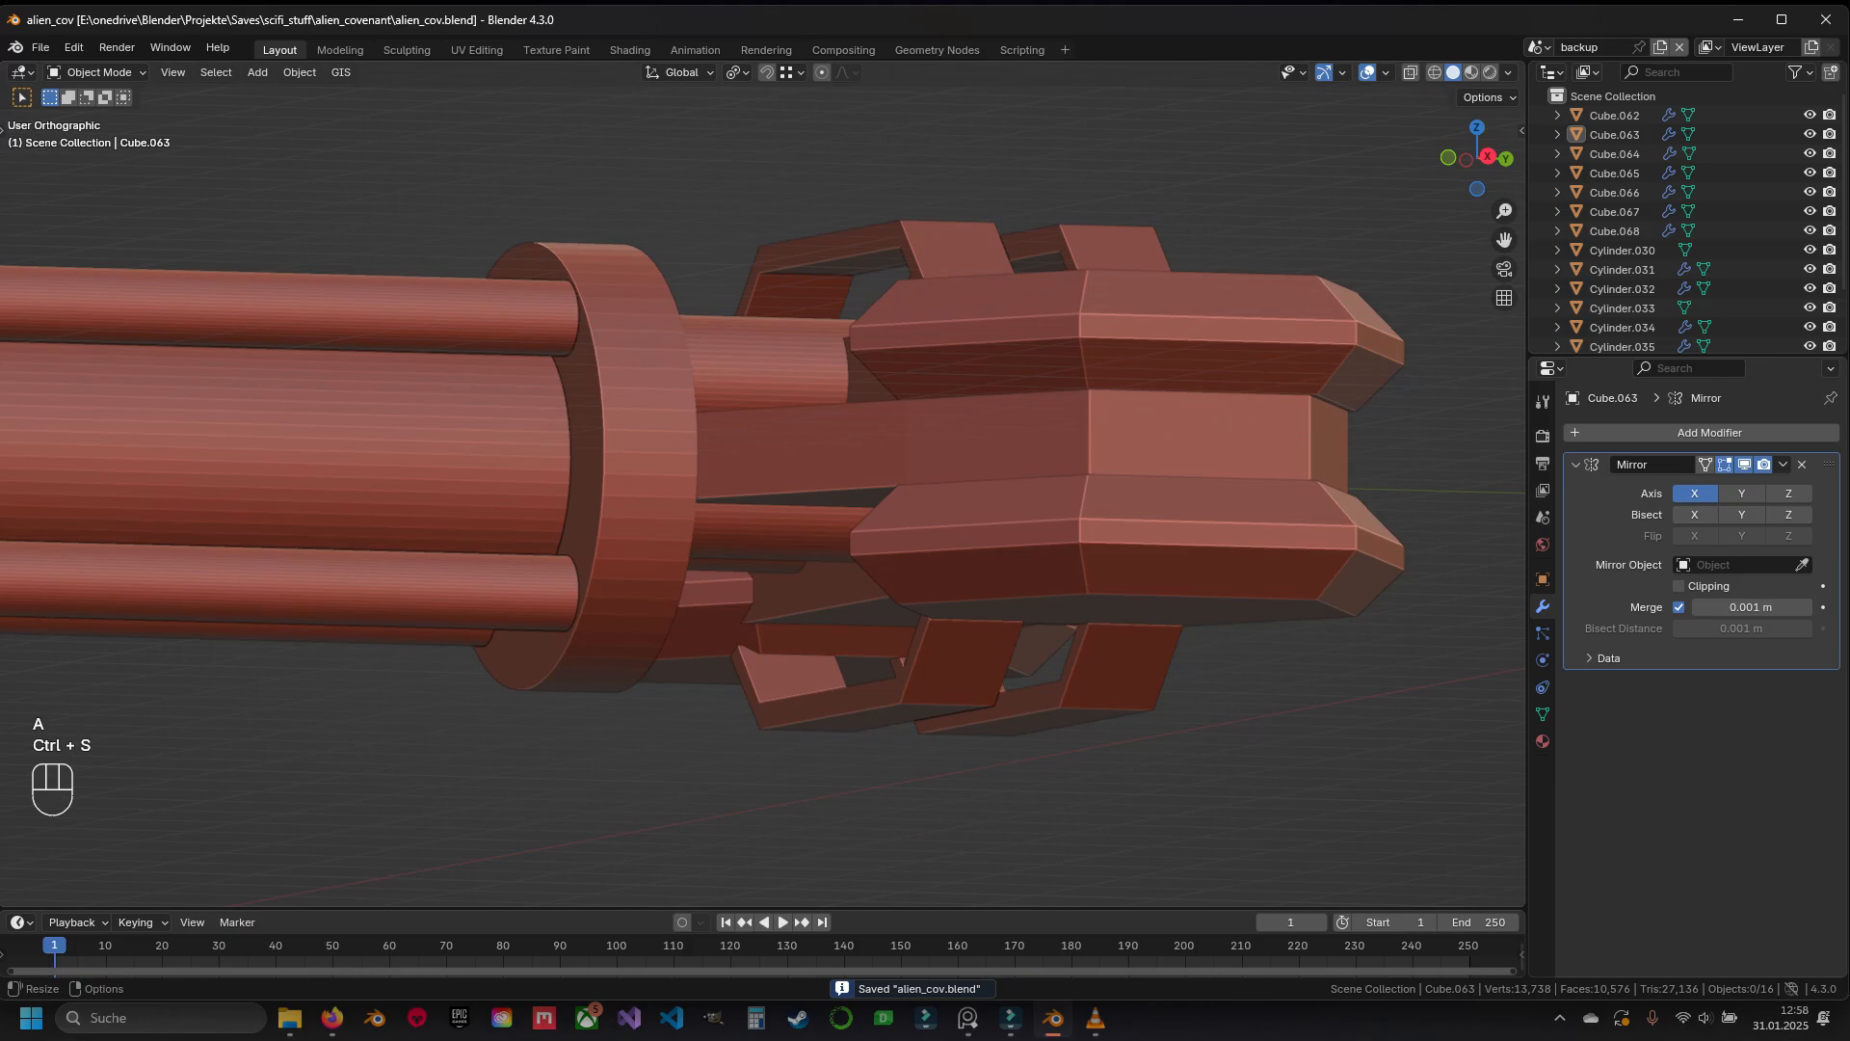
Add one centred horizontal loop cut around the hexagonal ring and its connecting arm
scroll(947, 478, "up", 3)
key("Tab")
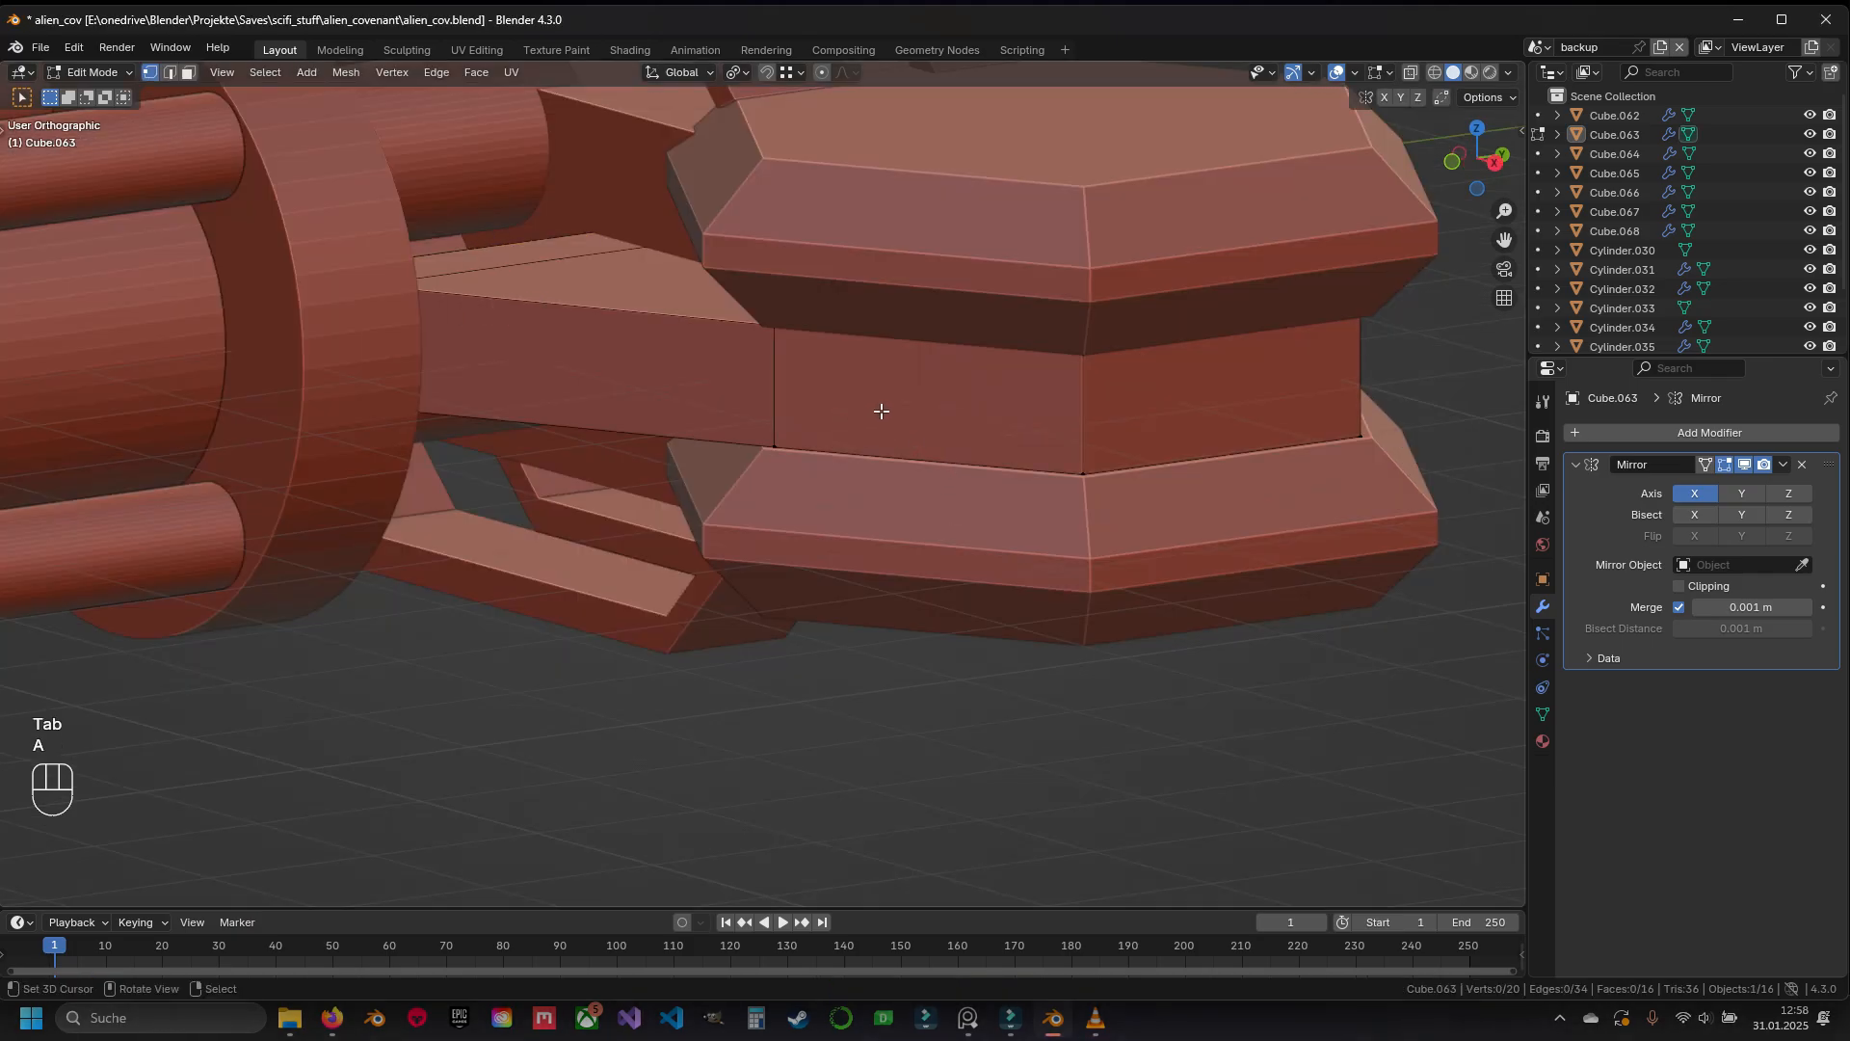
key("ctrl+s")
middle_click_drag(868, 414, 797, 442, "shift")
key("ctrl+r")
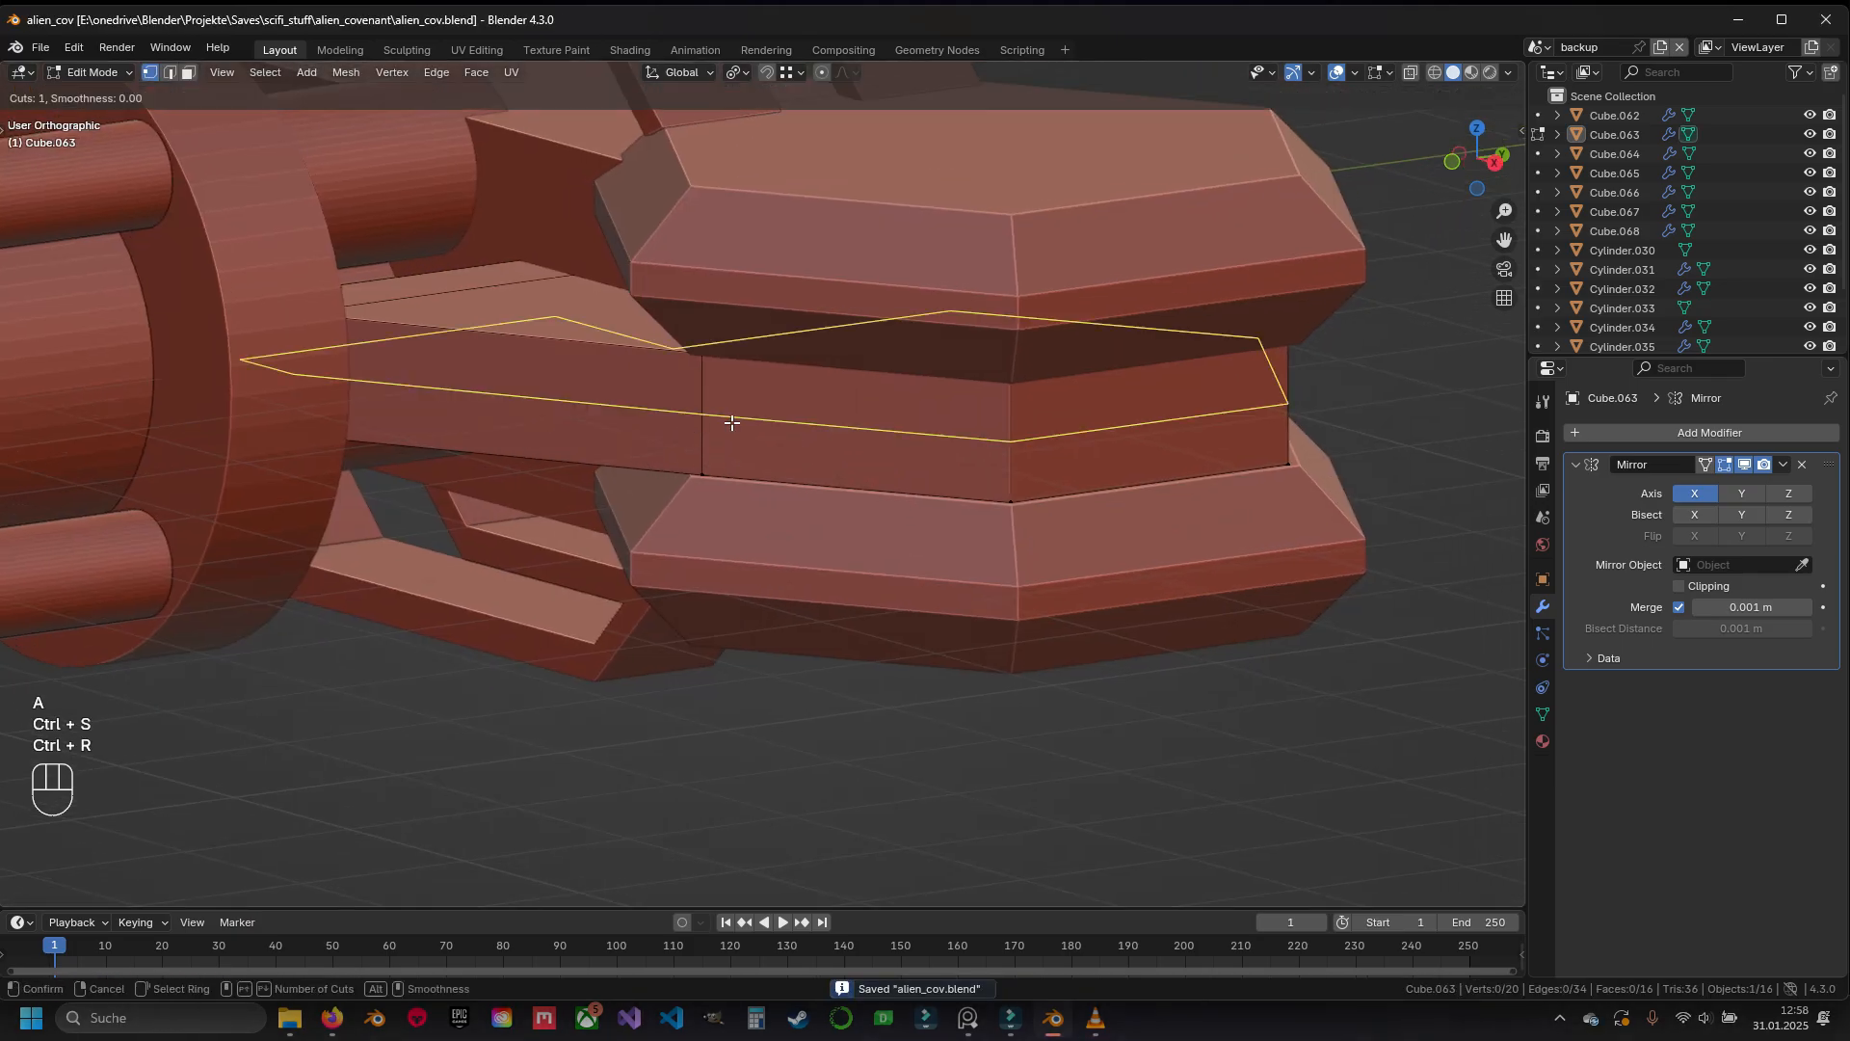
left_click(731, 417)
right_click(731, 417)
scroll(797, 446, "up", 2)
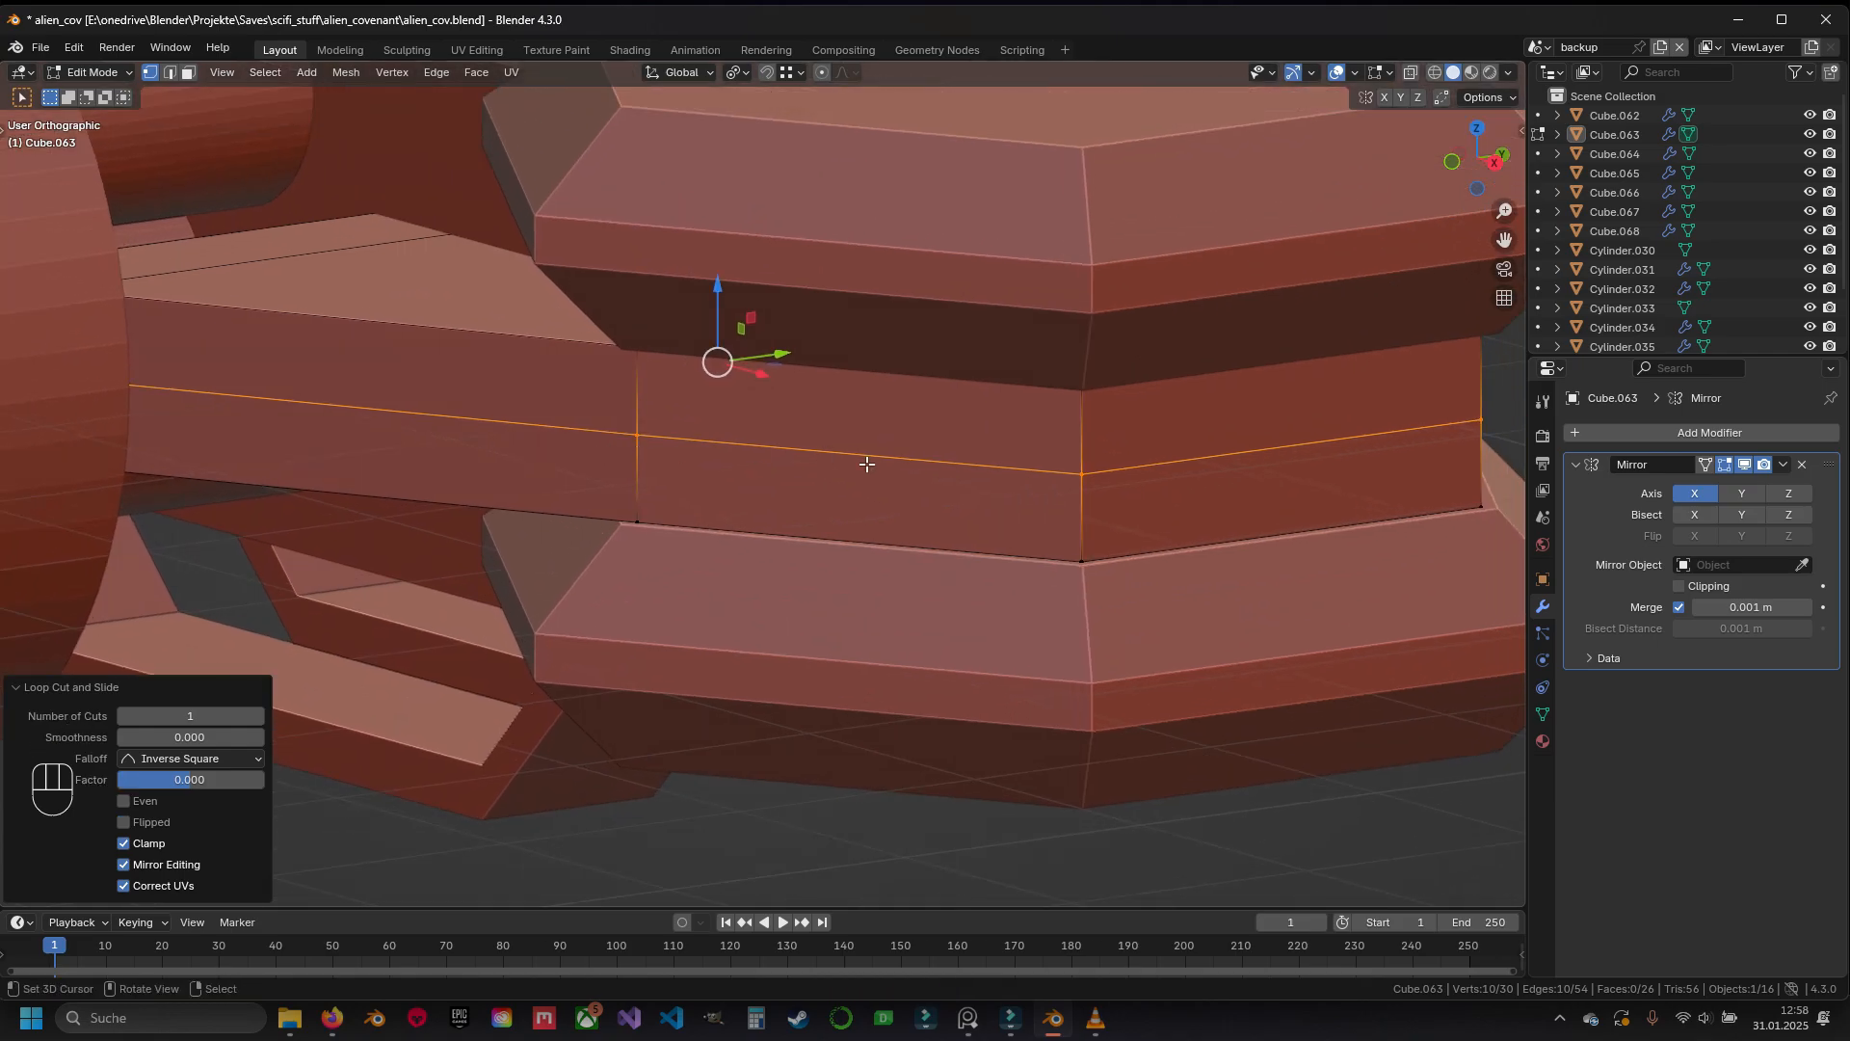
Bevel the horizontal loop into a narrow band with one segment and about 0.06 m offset, and show the model in wireframe
key("ctrl+b")
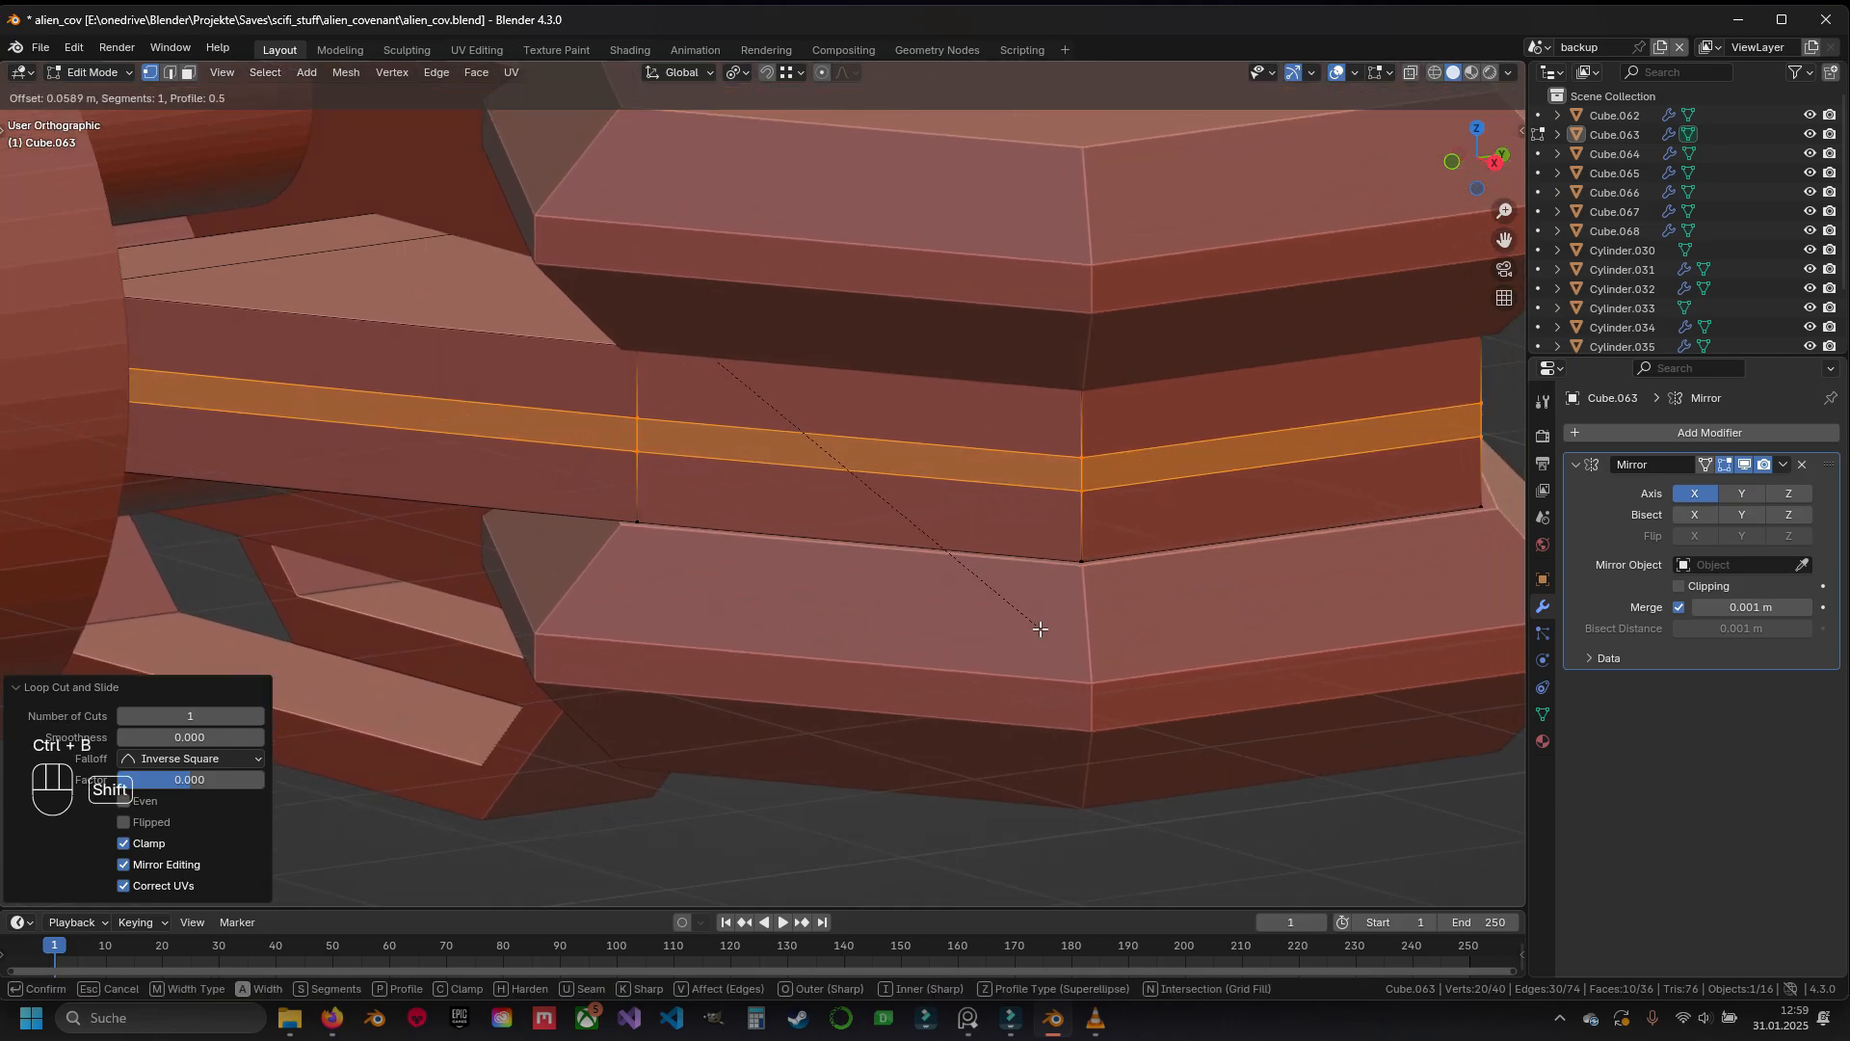
left_click(1050, 638)
key("2")
mouse_move(964, 443)
middle_mouse_down("shift")
mouse_move(822, 565)
mouse_move(838, 636)
mouse_move(892, 561)
mouse_move(834, 591)
middle_mouse_up("shift")
key("a")
scroll(866, 516, "down", 5)
key("z")
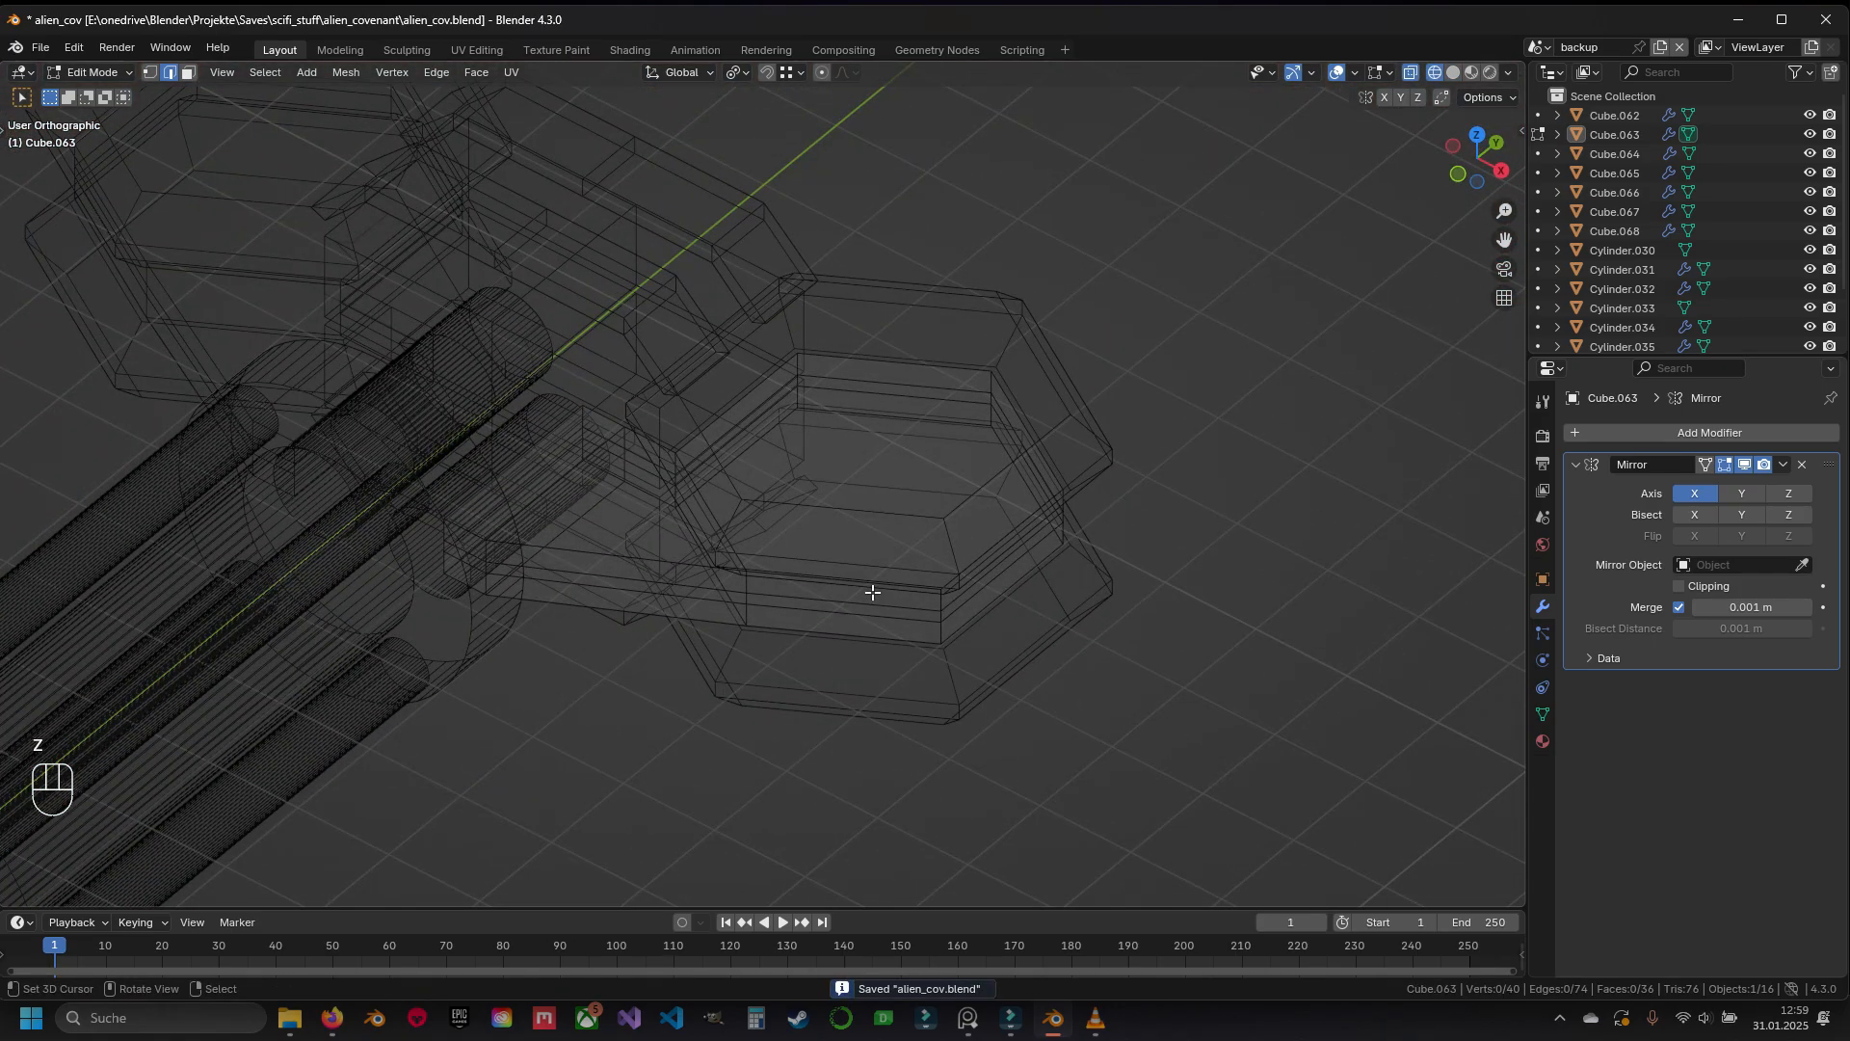
Select the top and bottom faces of the Cube.063 side plate, covering the hexagon and its adjoining arm
scroll(873, 593, "up", 3)
key("z")
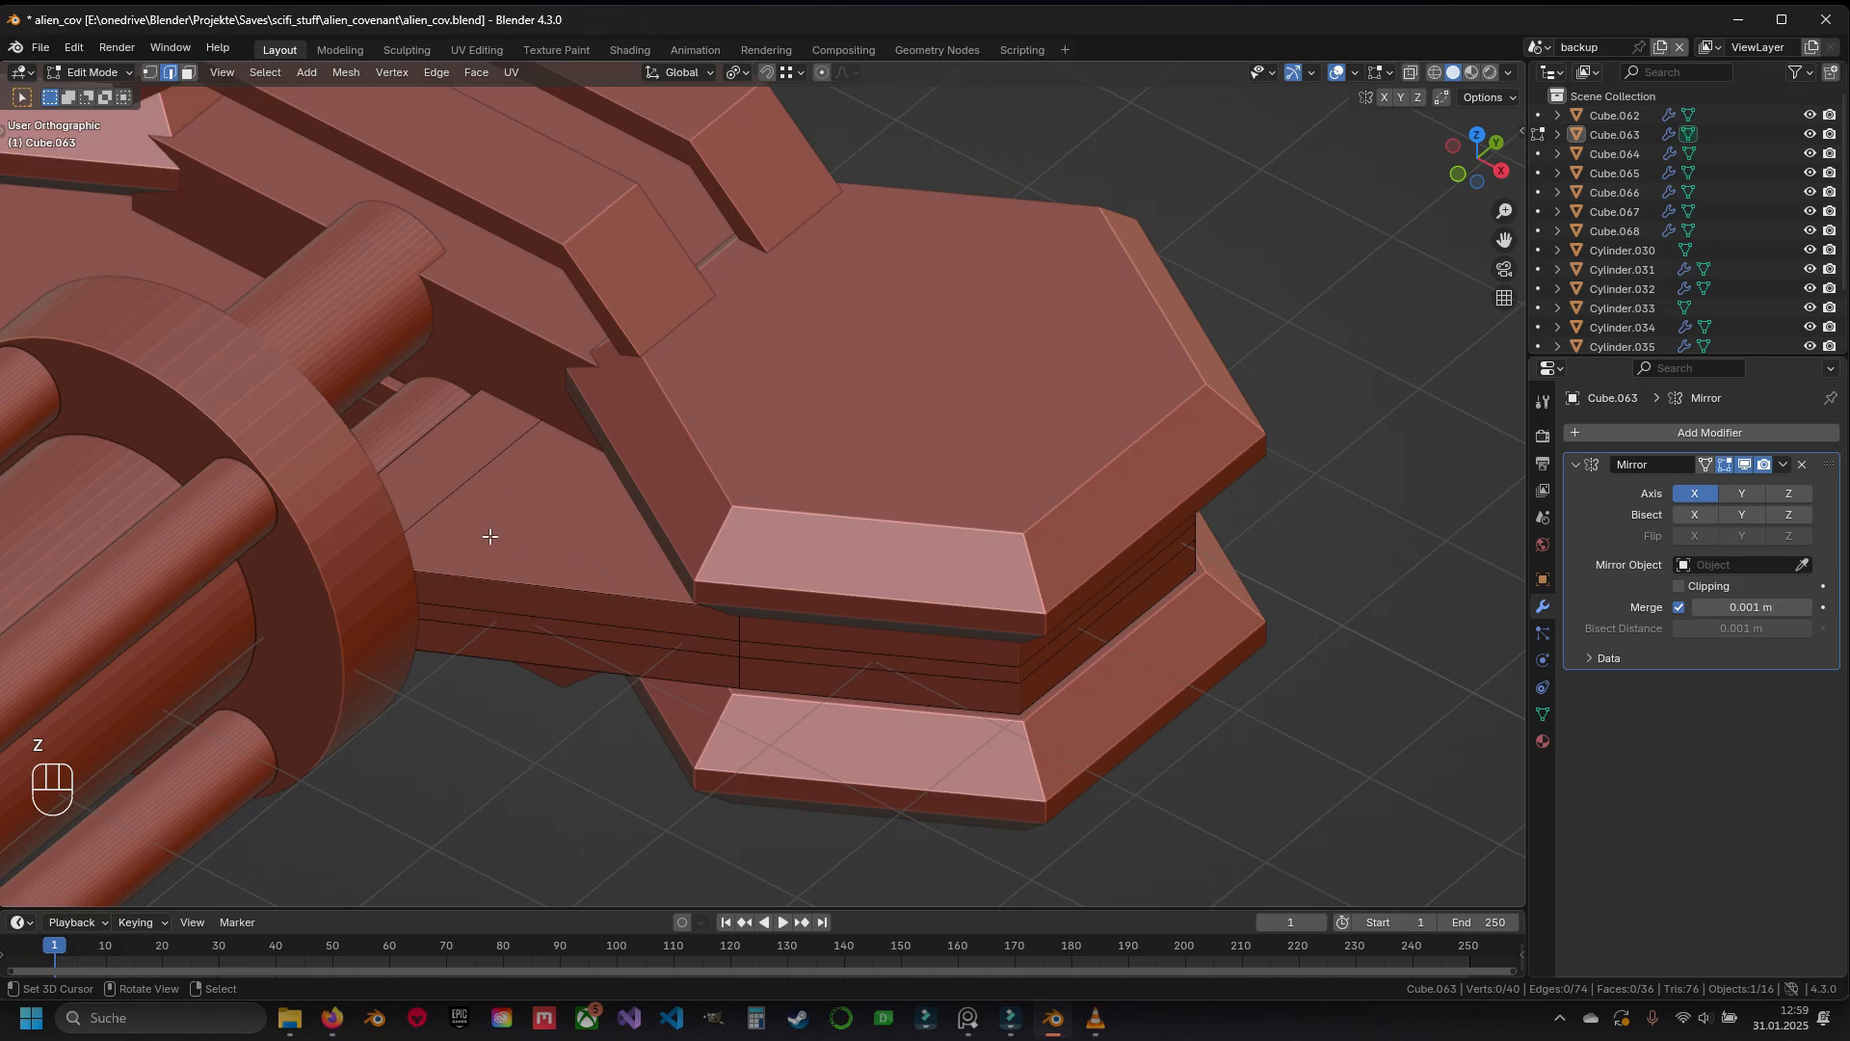
left_click(554, 540)
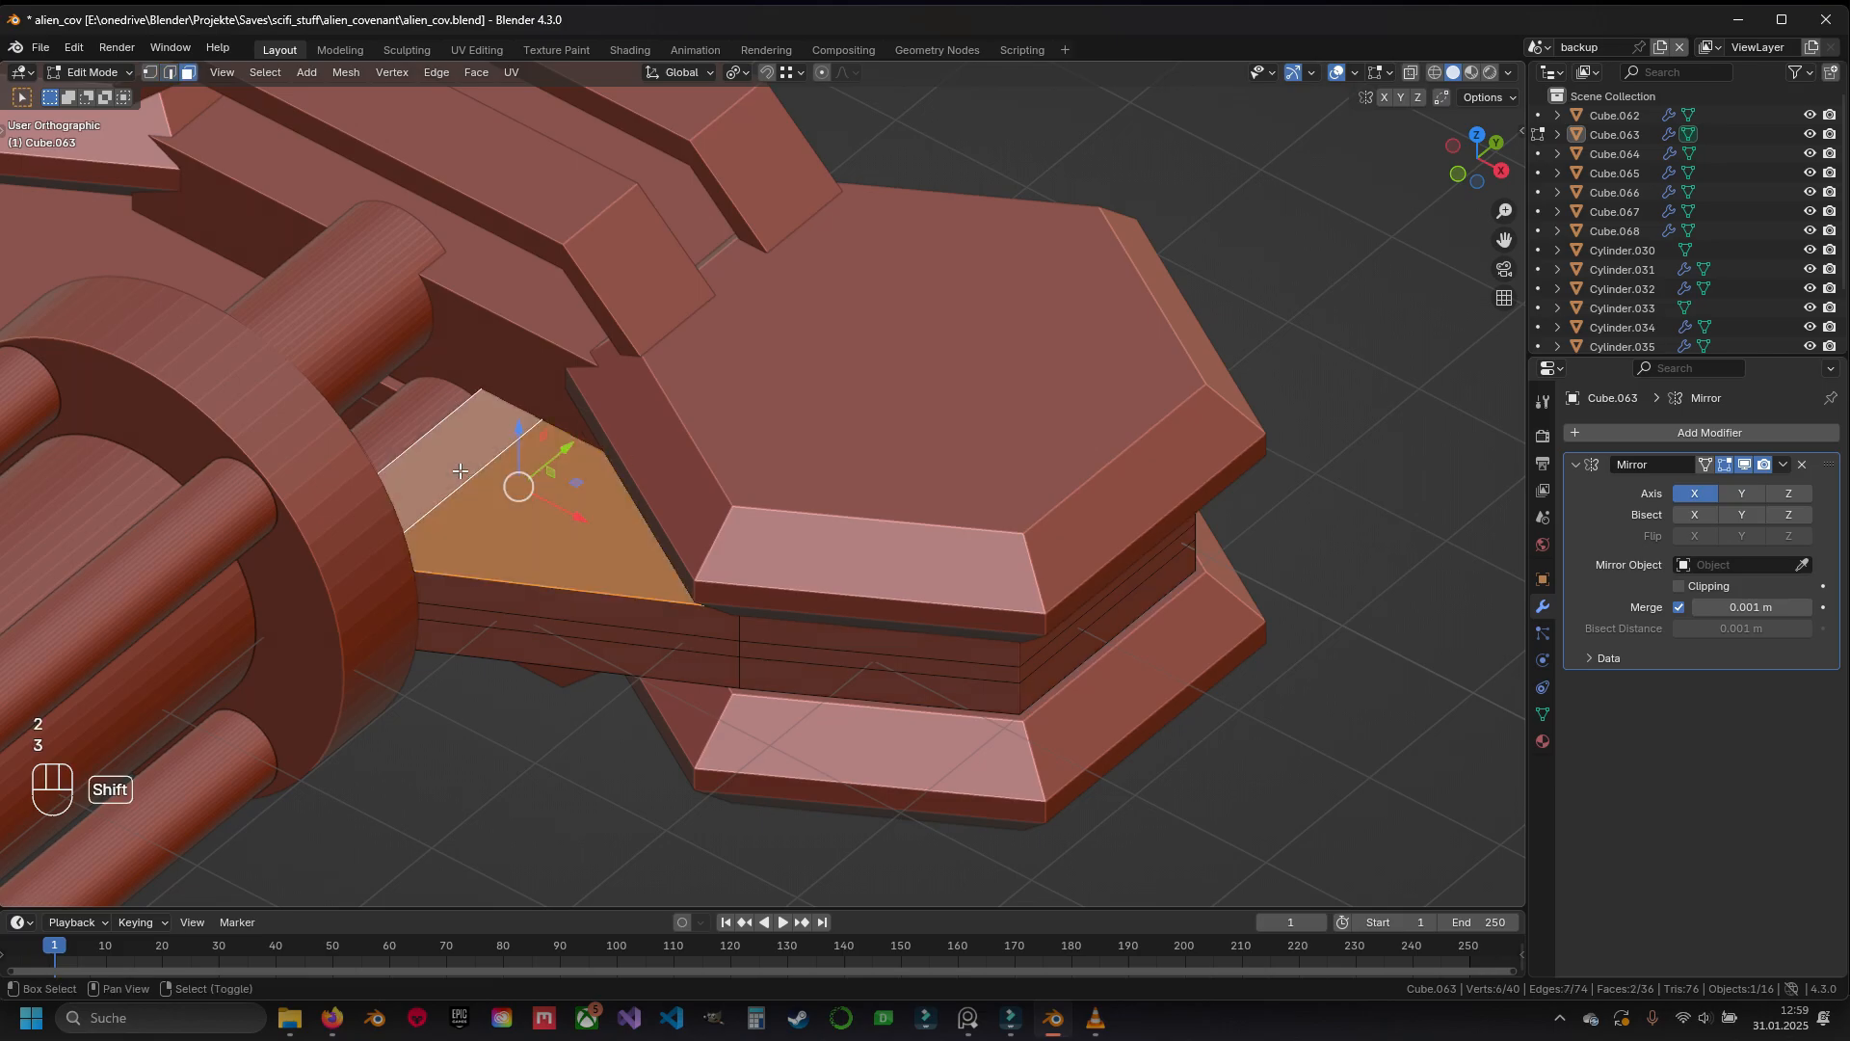
key("z")
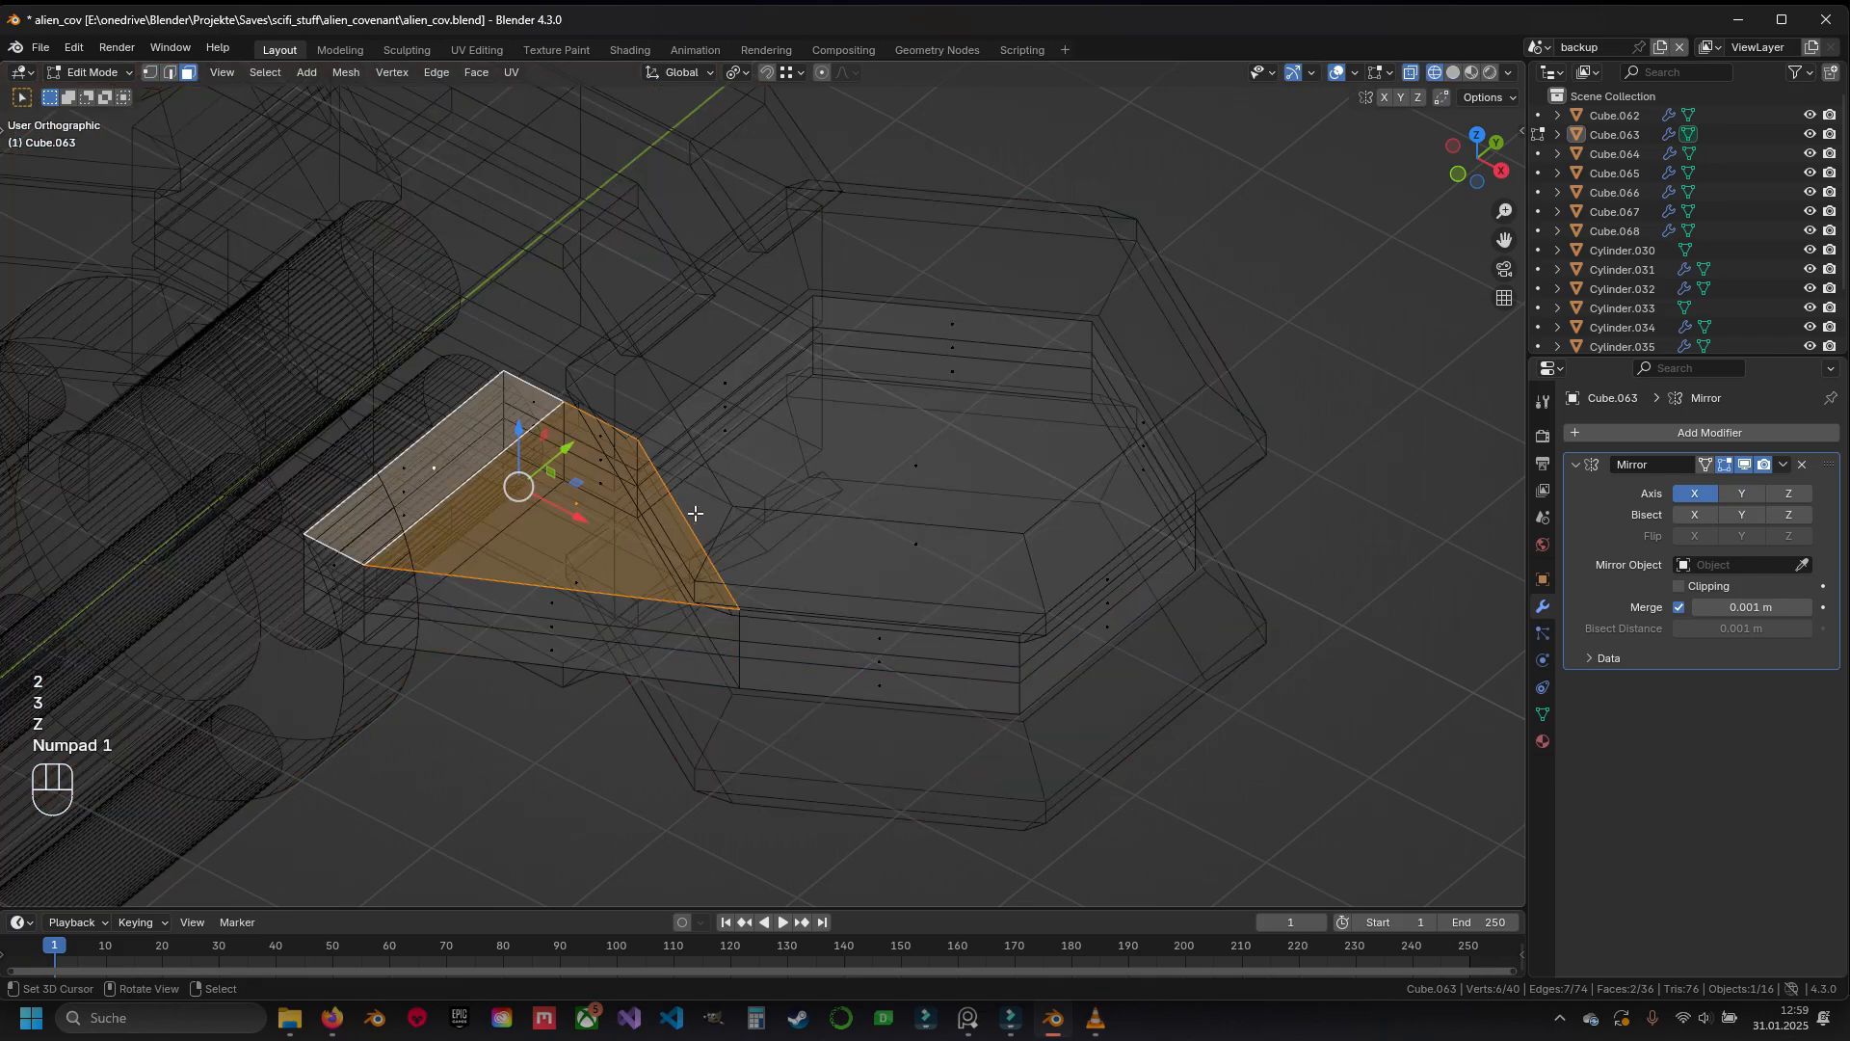
middle_click_drag(694, 516, 596, 534, "shift")
key("b")
left_click_drag(317, 306, 1212, 407)
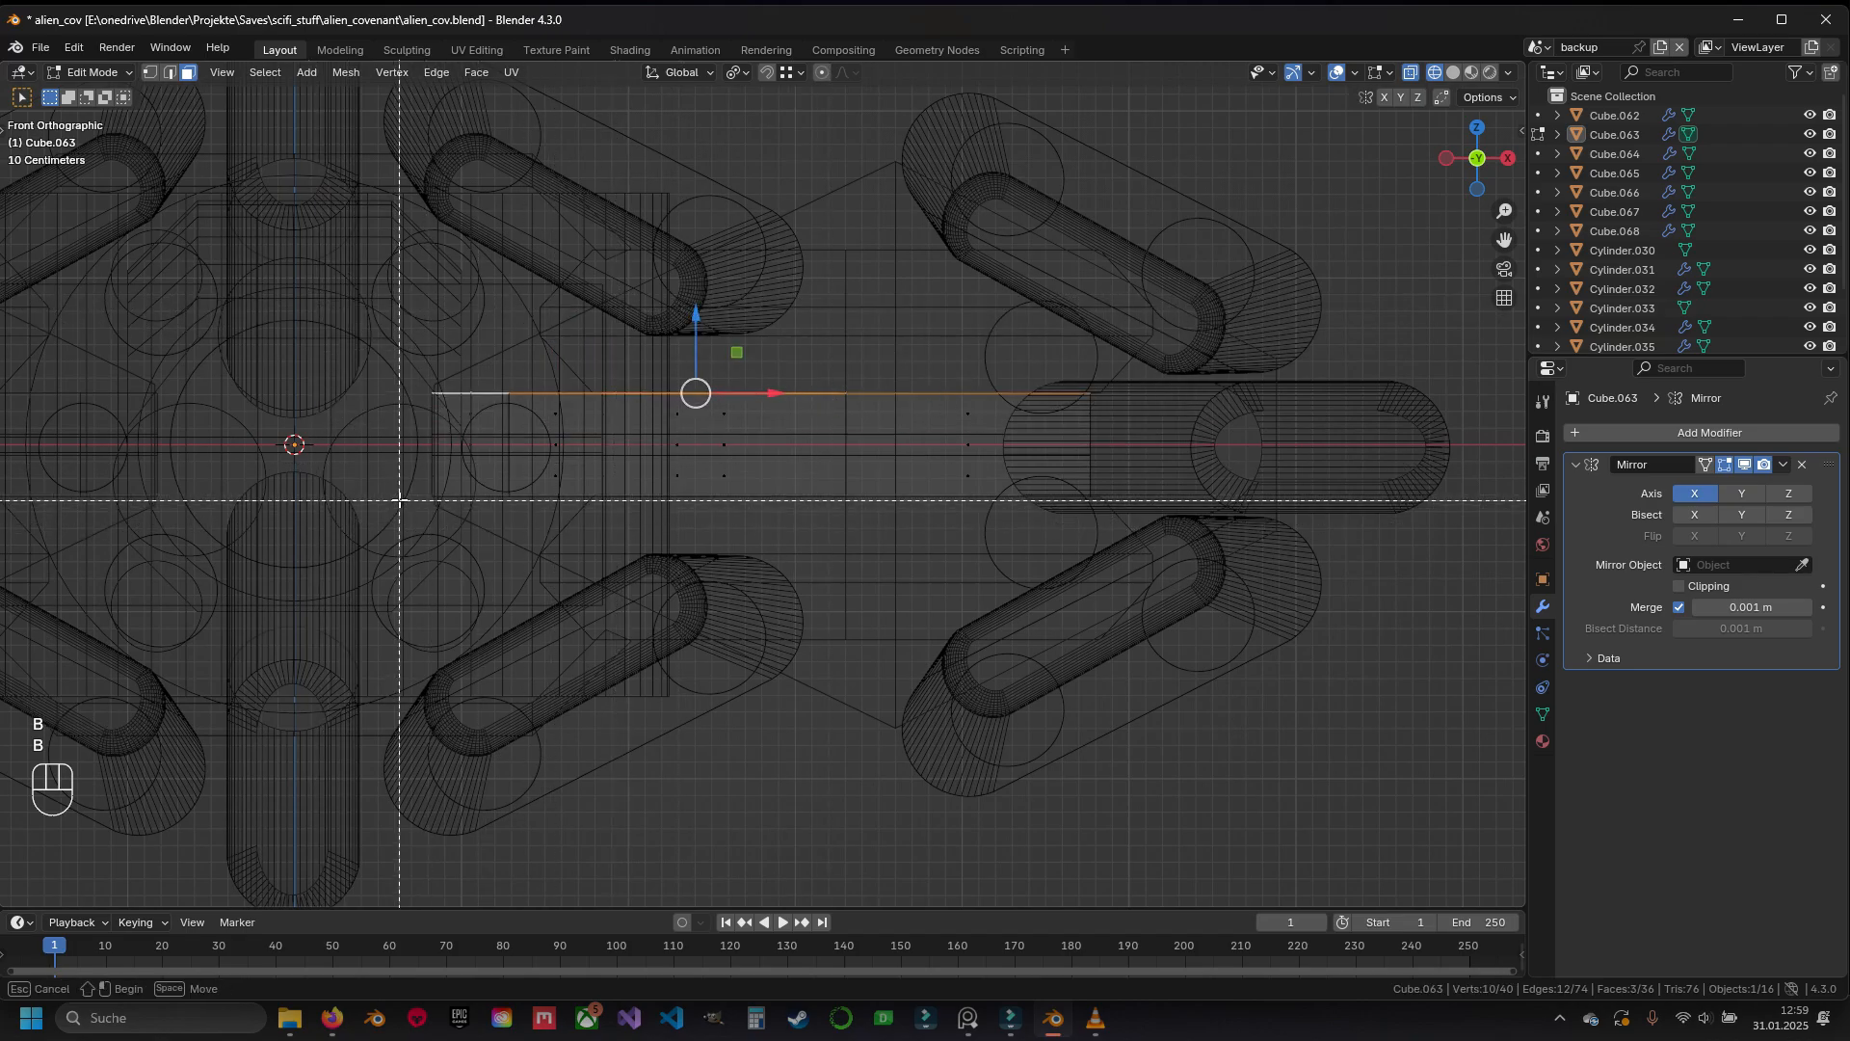
left_click_drag(400, 500, 1243, 583)
Isolate the Cube.063 plate in local view with solid shading
key("z")
mouse_move(916, 529)
middle_mouse_down()
mouse_move(729, 580)
mouse_move(801, 599)
mouse_move(750, 569)
middle_mouse_up()
key("KP_Divide")
scroll(746, 542, "up", 4)
scroll(744, 543, "up", 4)
middle_click_drag(1055, 572, 911, 559, "shift")
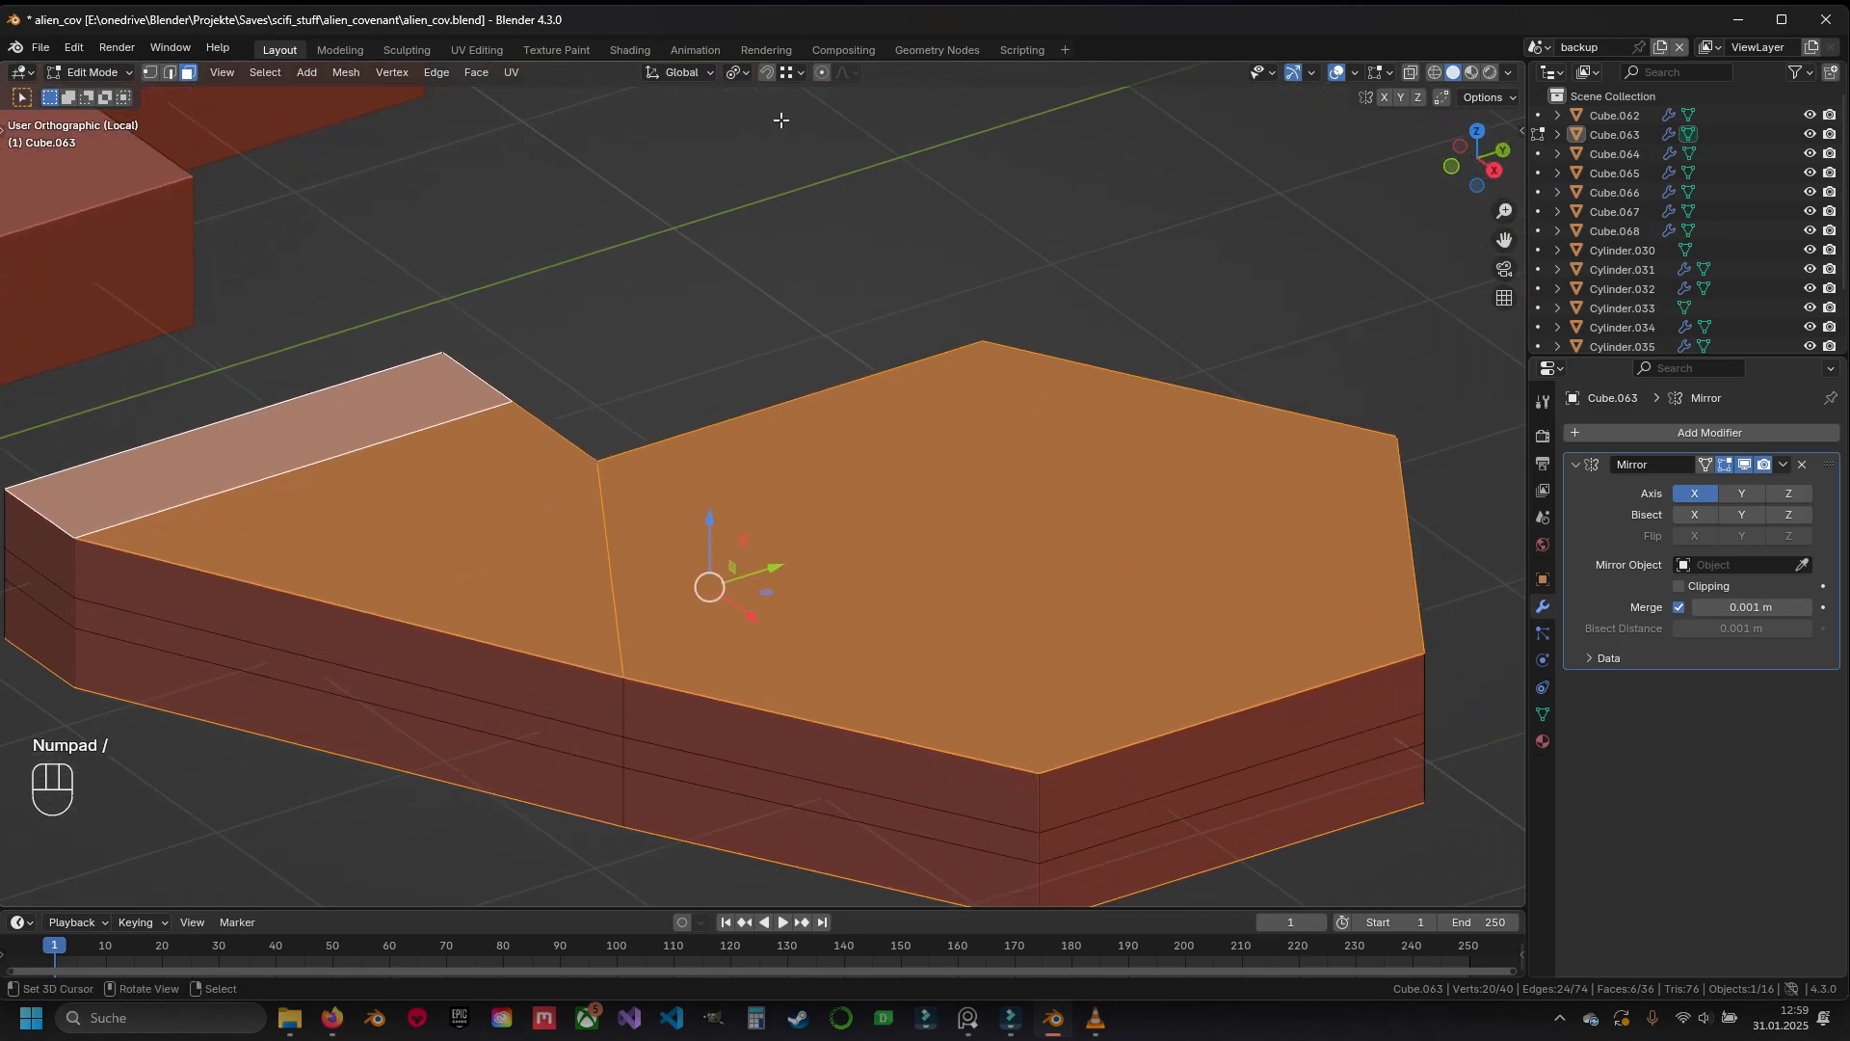
Try scaling the selected top and bottom faces to 0.929 in X and Y with Z locked, and shift them slightly to even the bevel
left_click(737, 72)
key("shift+z")
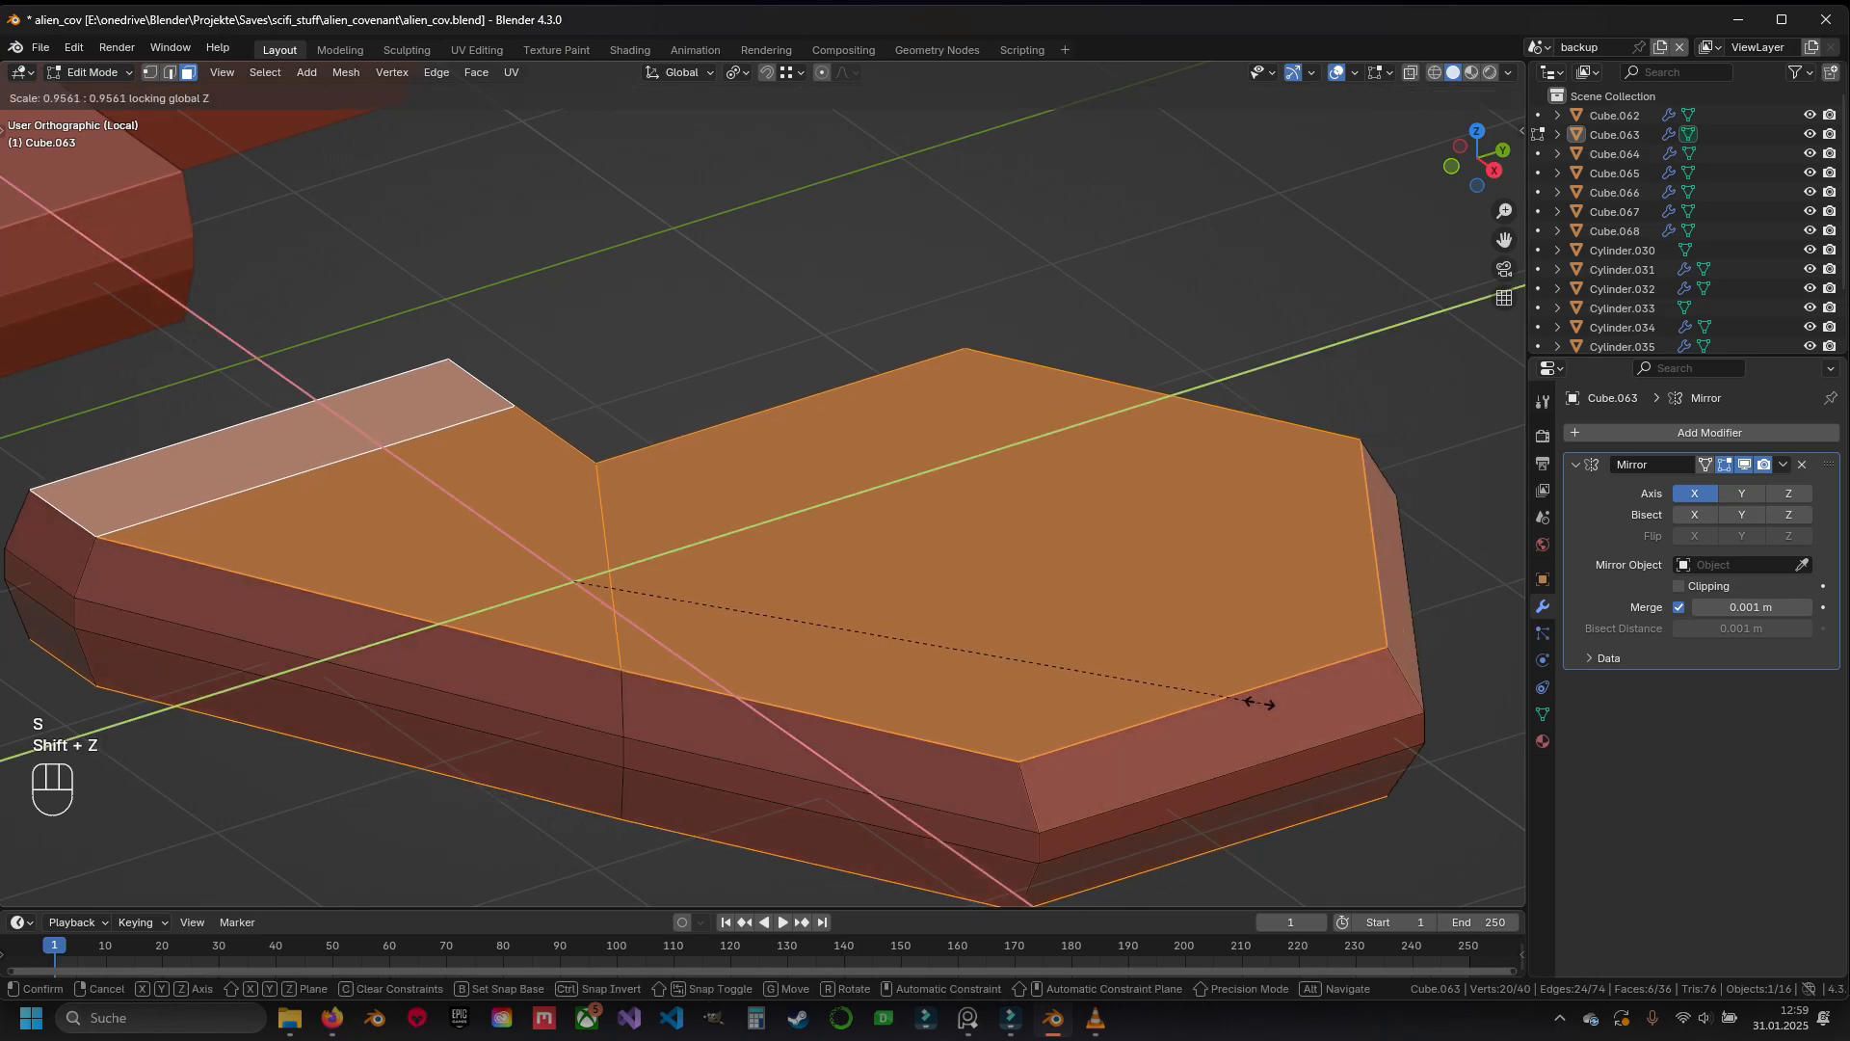
left_click(1242, 697)
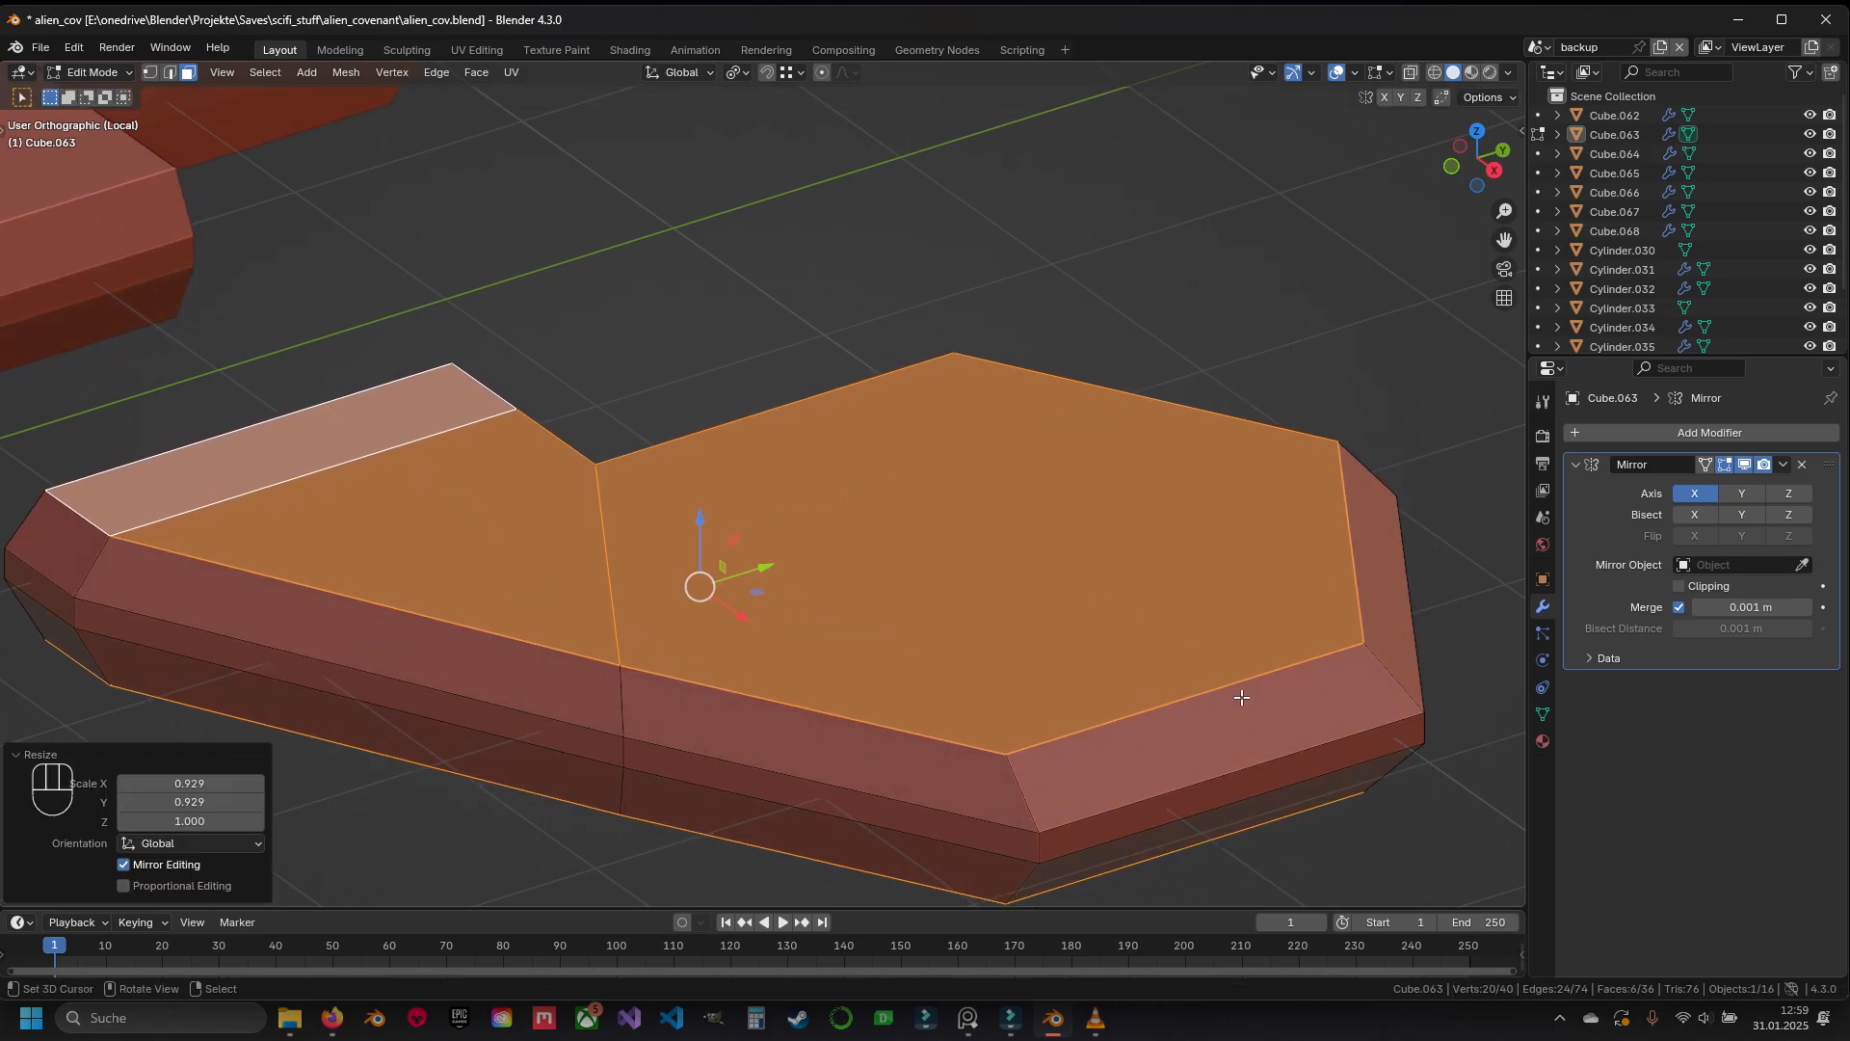
key("KP_7")
scroll(923, 421, "down", 3)
scroll(923, 421, "up", 4)
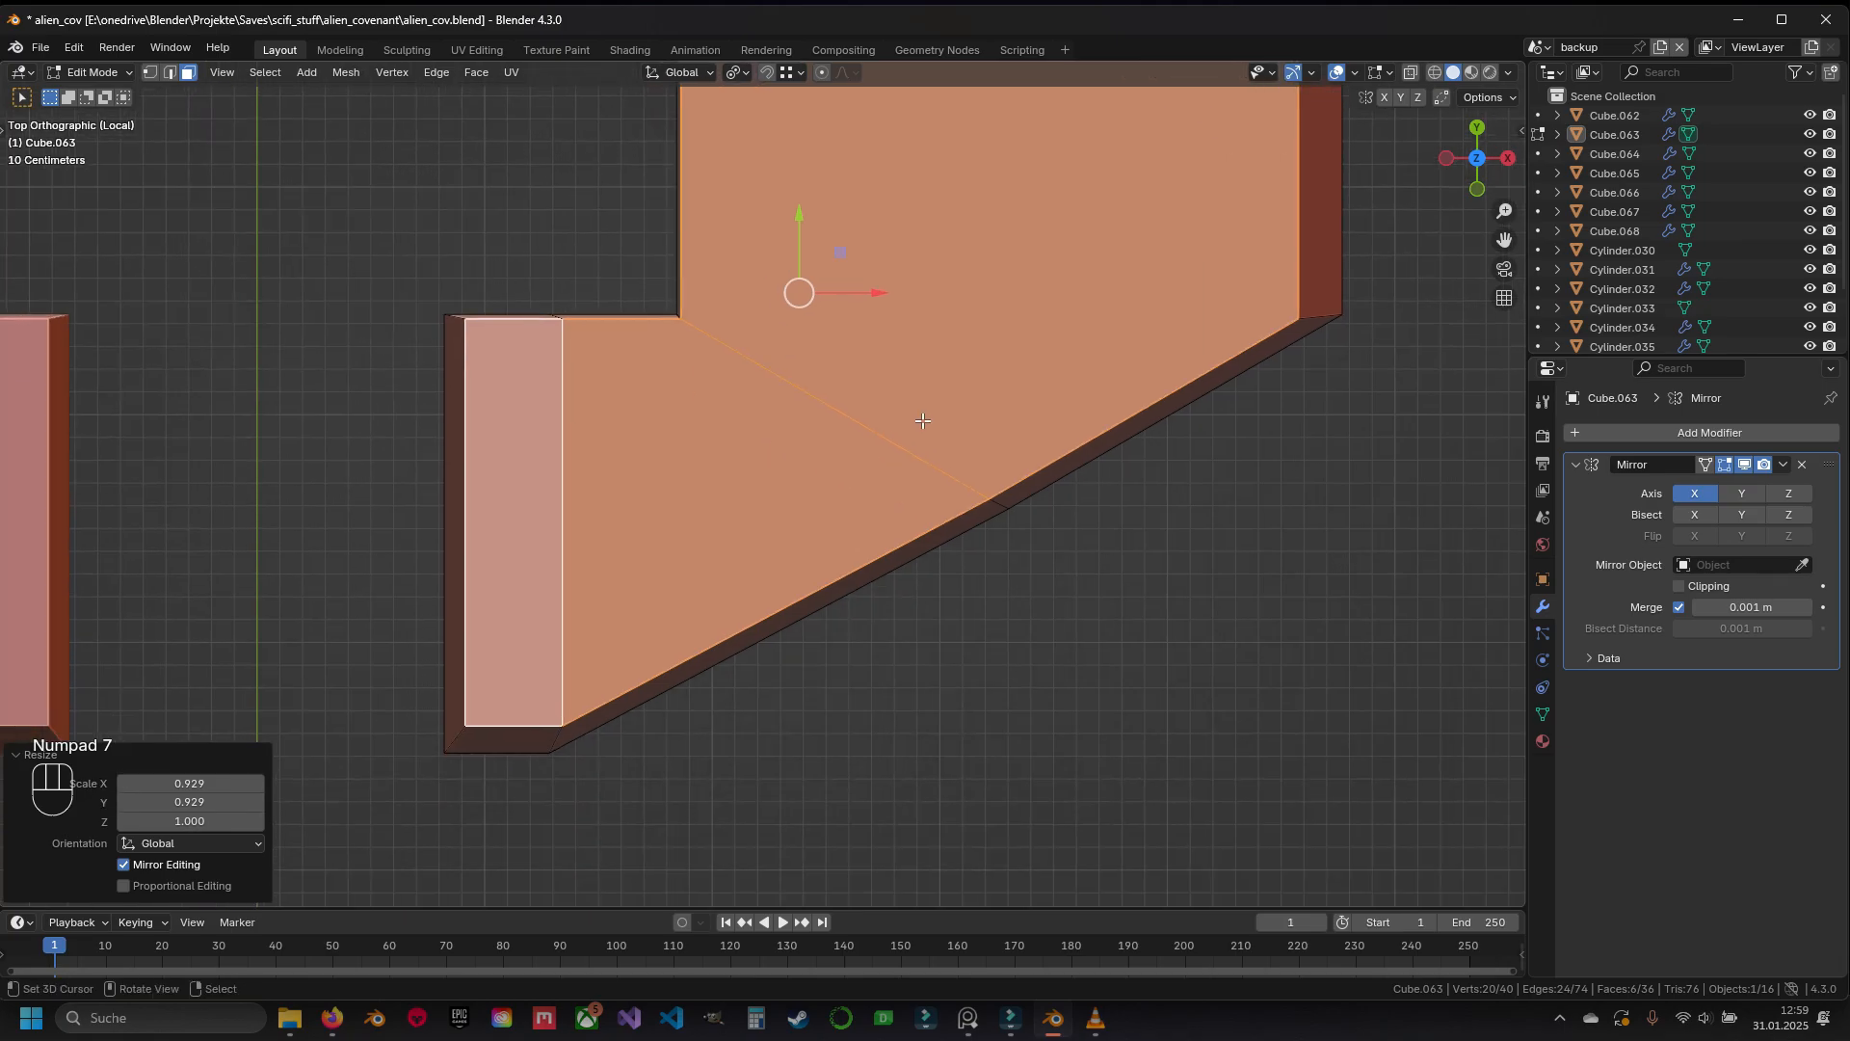
middle_click_drag(796, 226, 881, 352, "shift")
left_click_drag(866, 351, 836, 417, "shift")
key("g")
key("Escape")
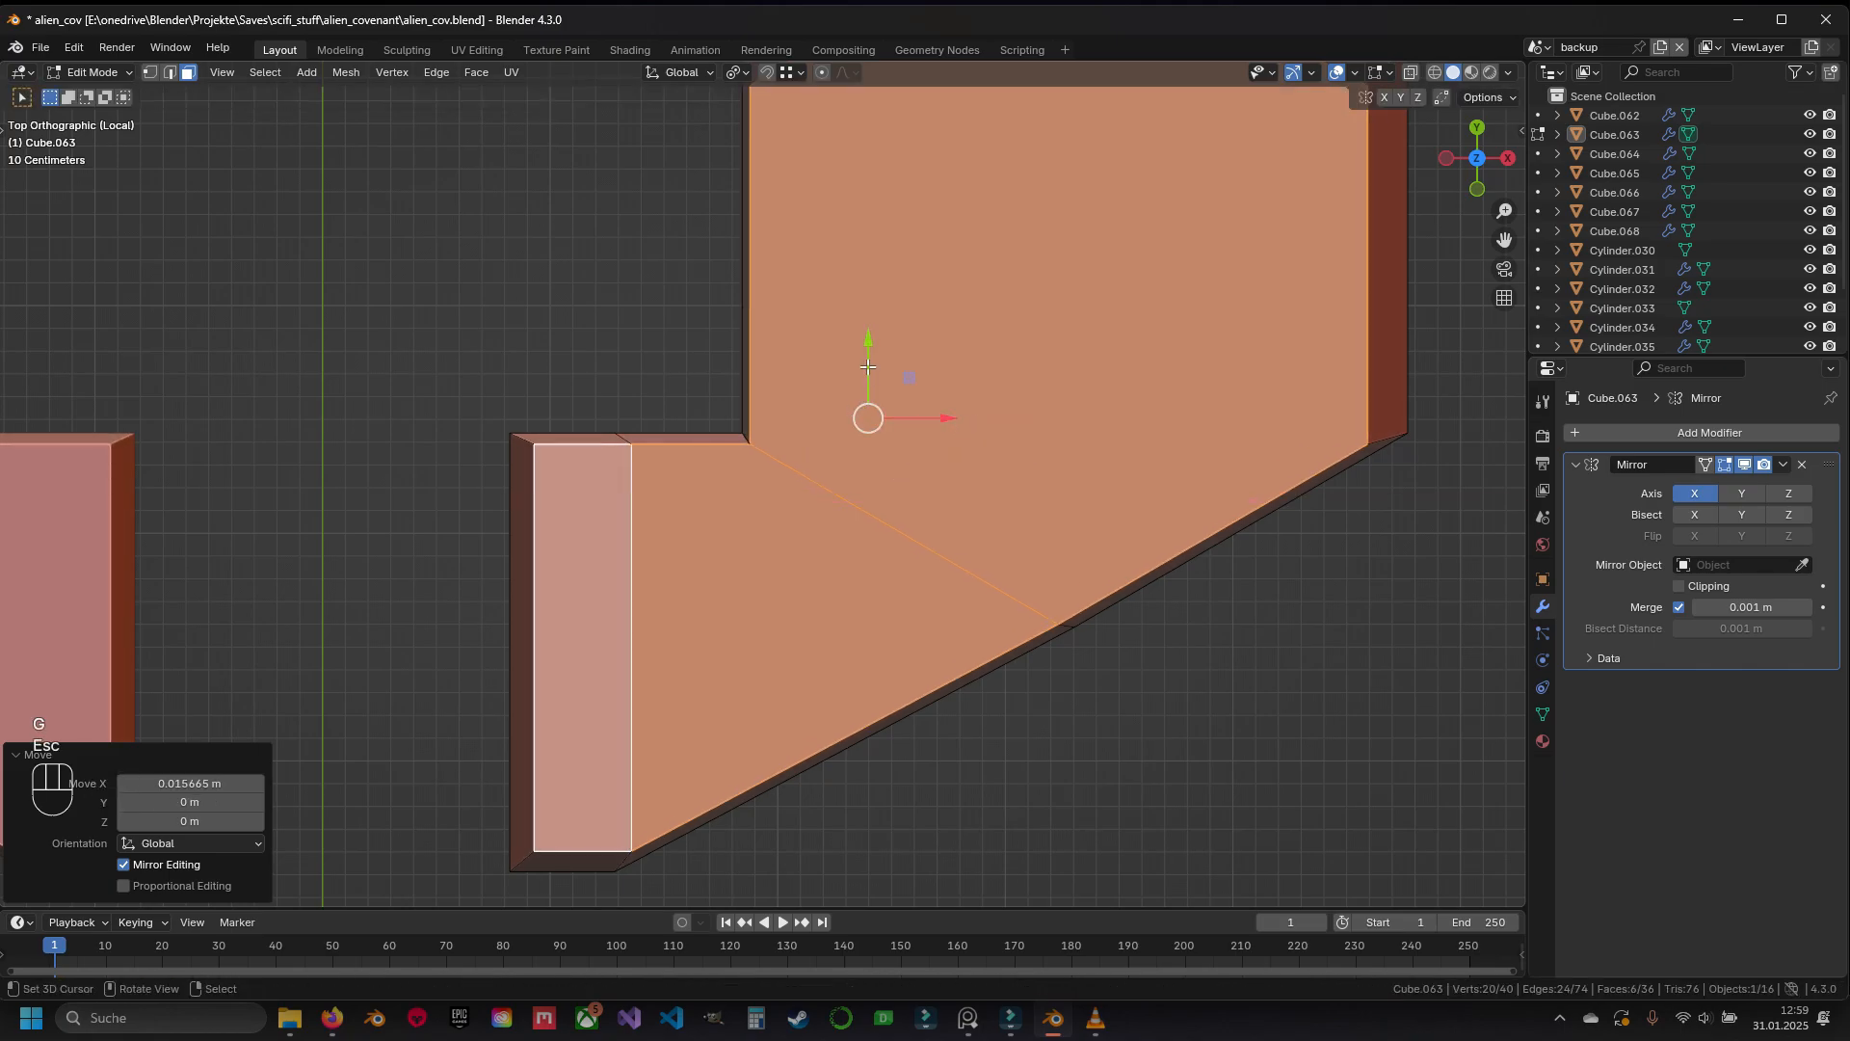
Undo the scaling and shifting of the plate's top and bottom faces, keeping the plate isolated in local view
key("Tab")
key("KP_7")
key("z")
key("ctrl+z")
key("ctrl+z")
key("ctrl+z")
key("ctrl+z")
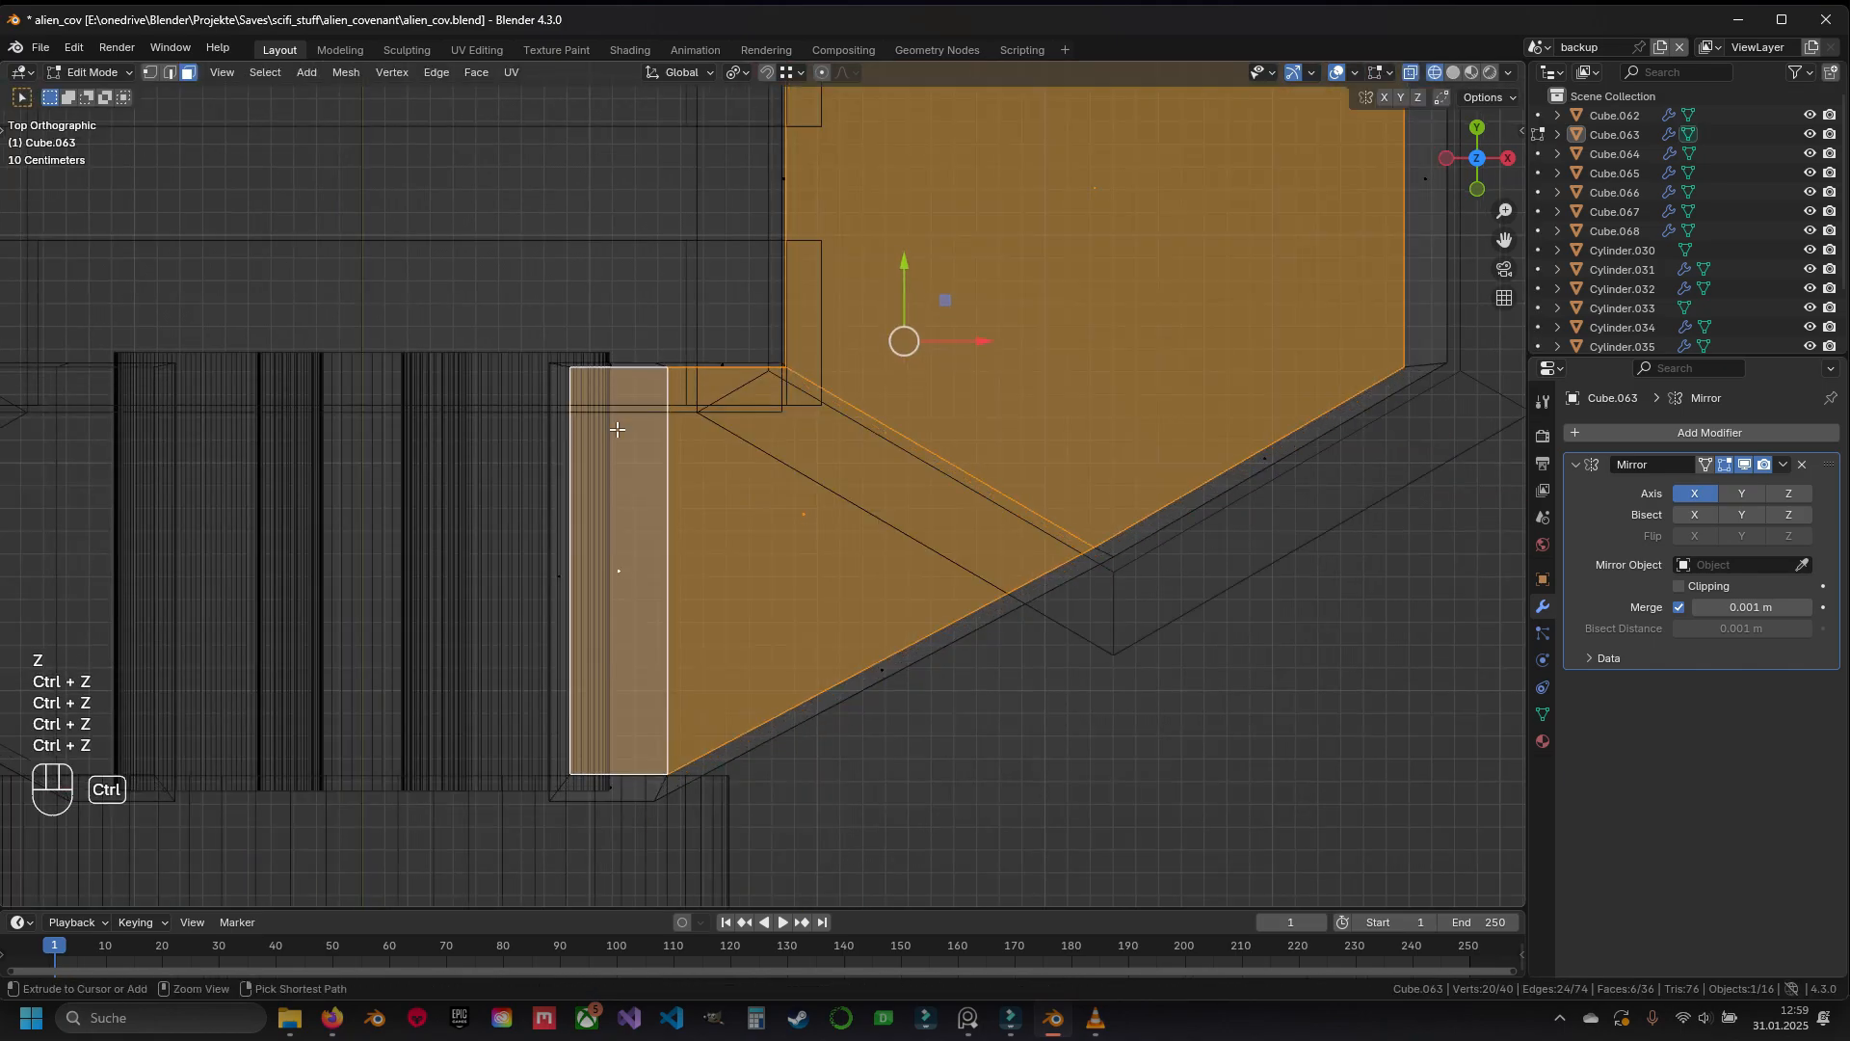
key("z")
key("KP_Divide")
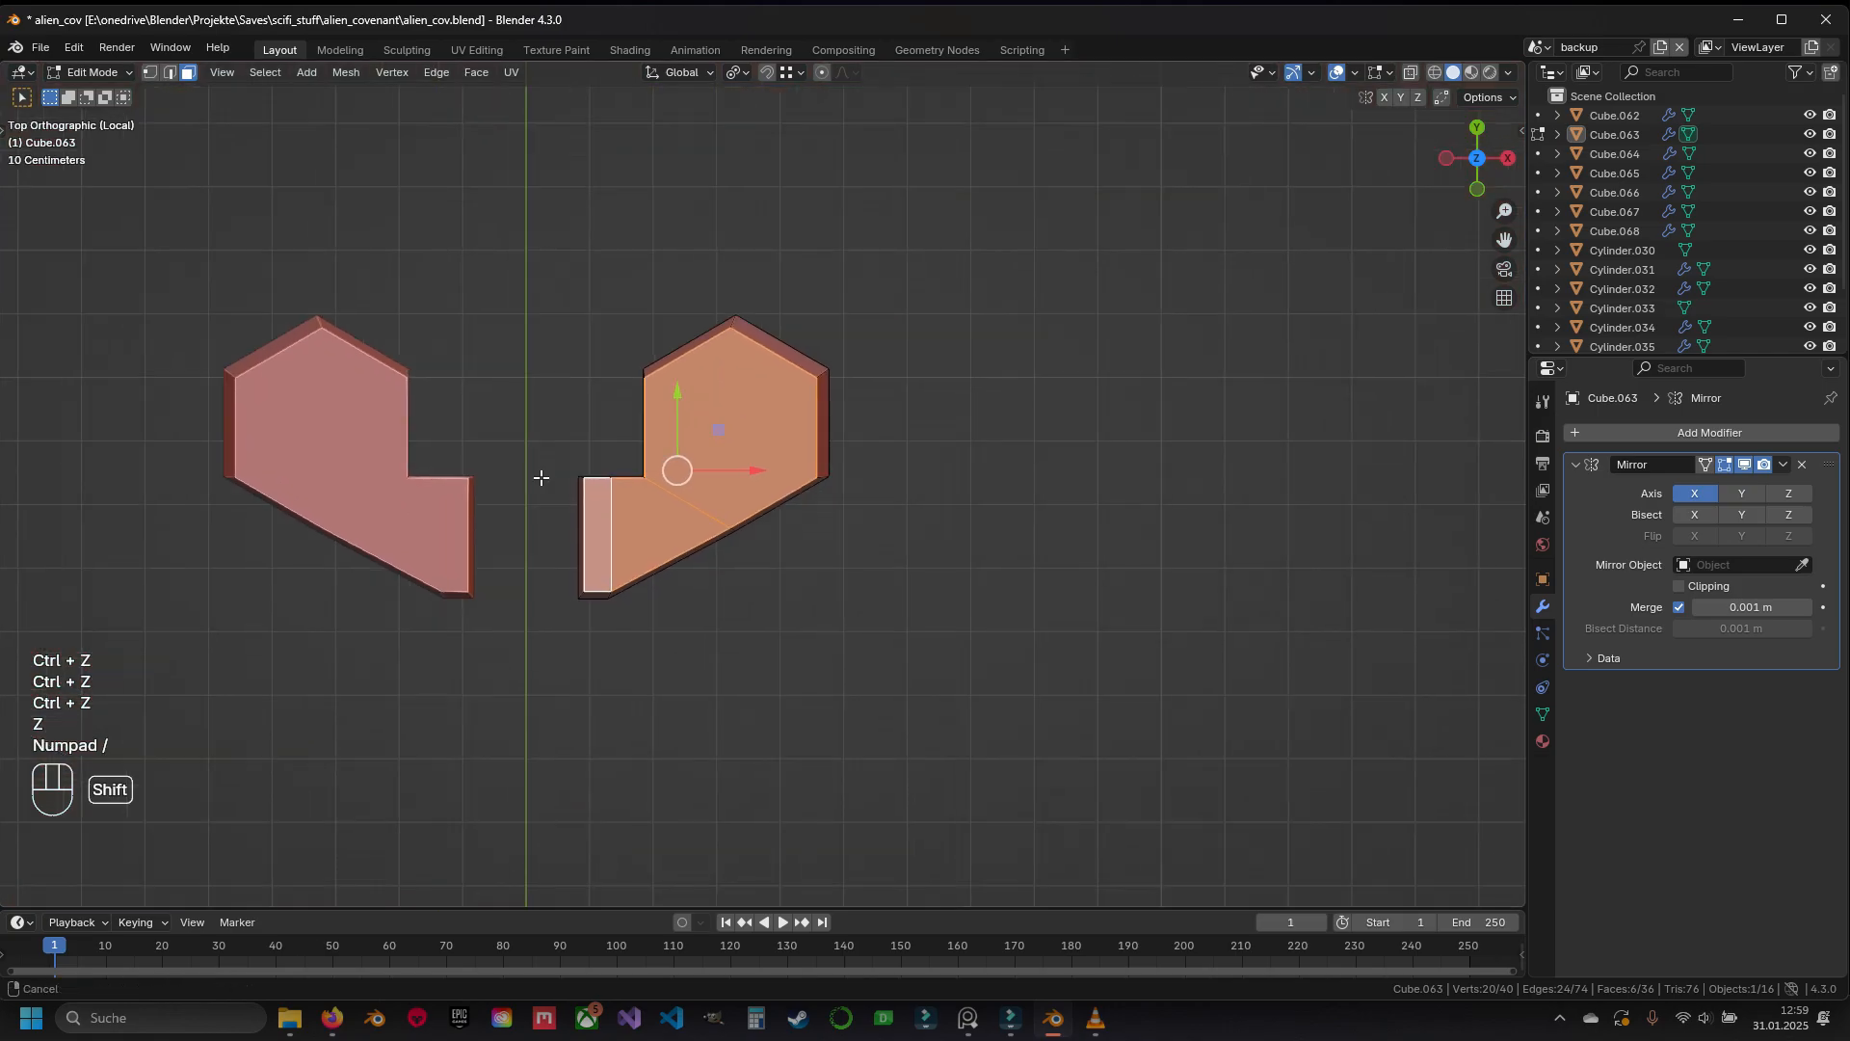
key("ctrl+z")
key("ctrl+z")
key("KP_Divide")
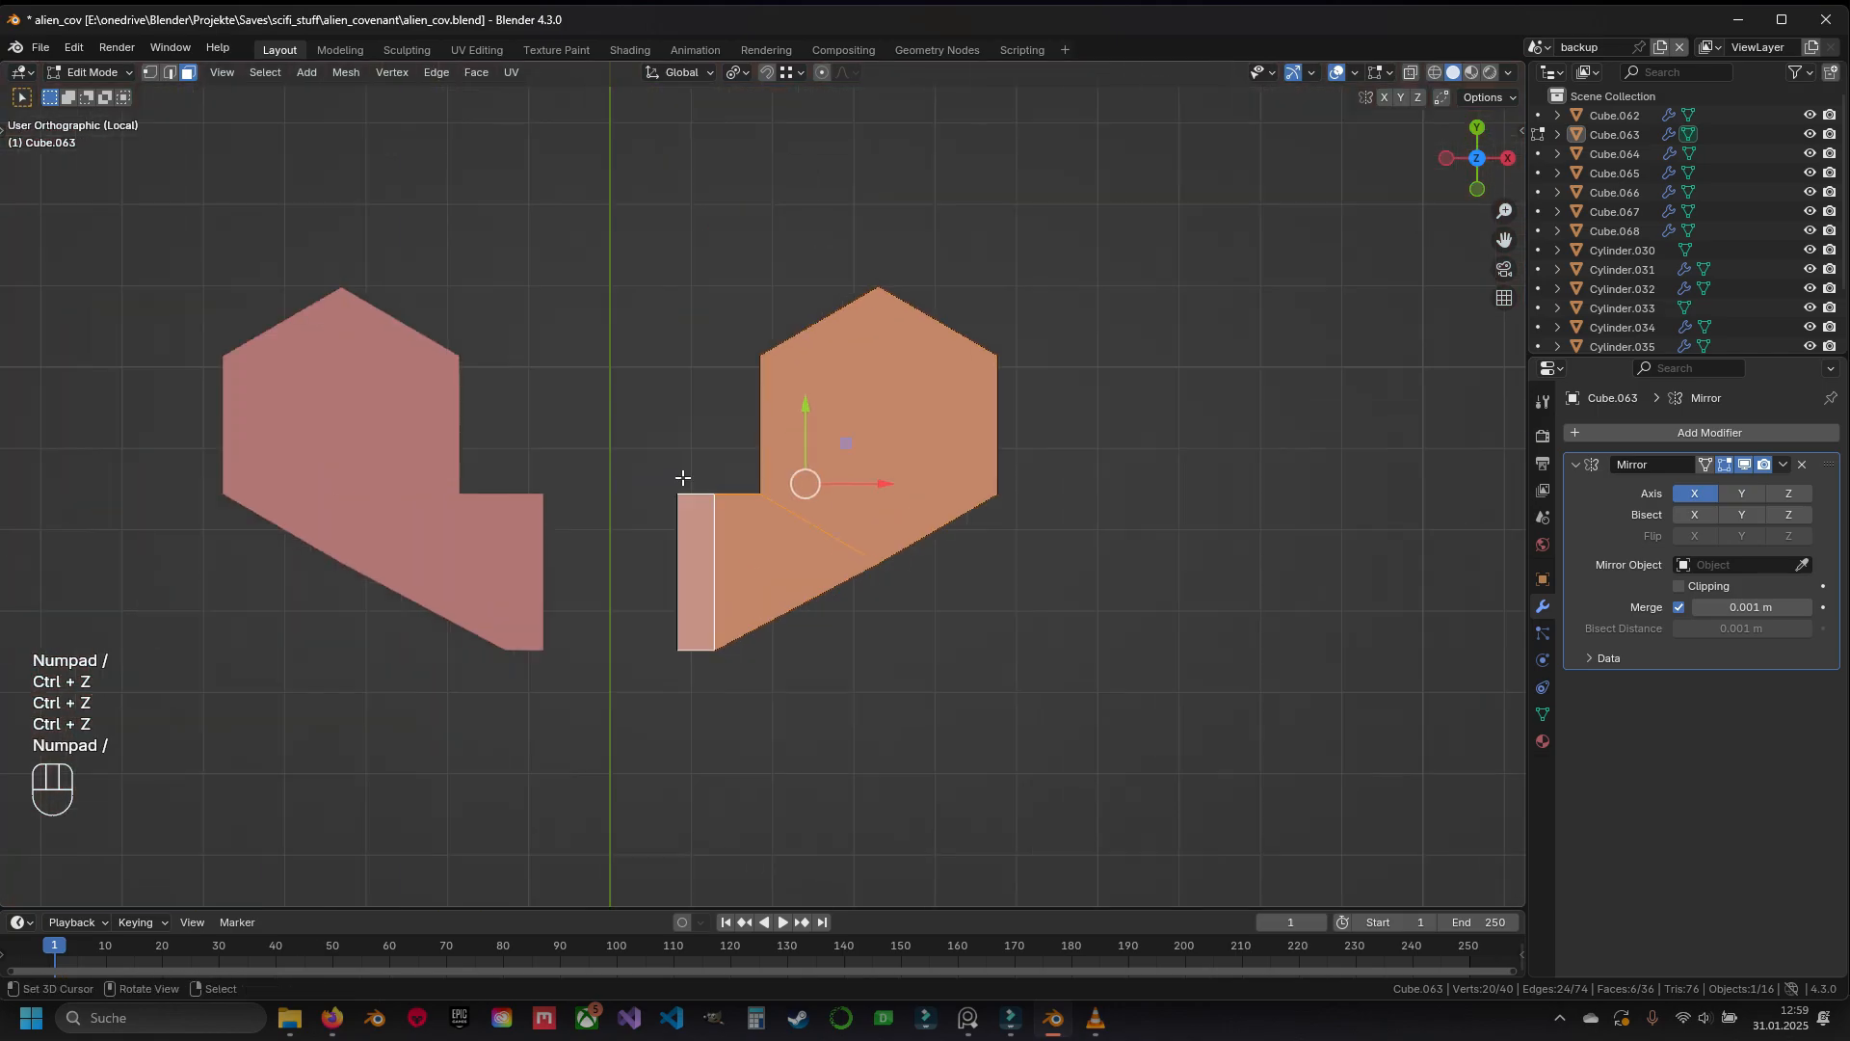
Check the restored plate in wireframe and solid shading, and save the file
key("z")
mouse_move(797, 504)
middle_mouse_down()
mouse_move(797, 373)
mouse_move(831, 551)
middle_mouse_up()
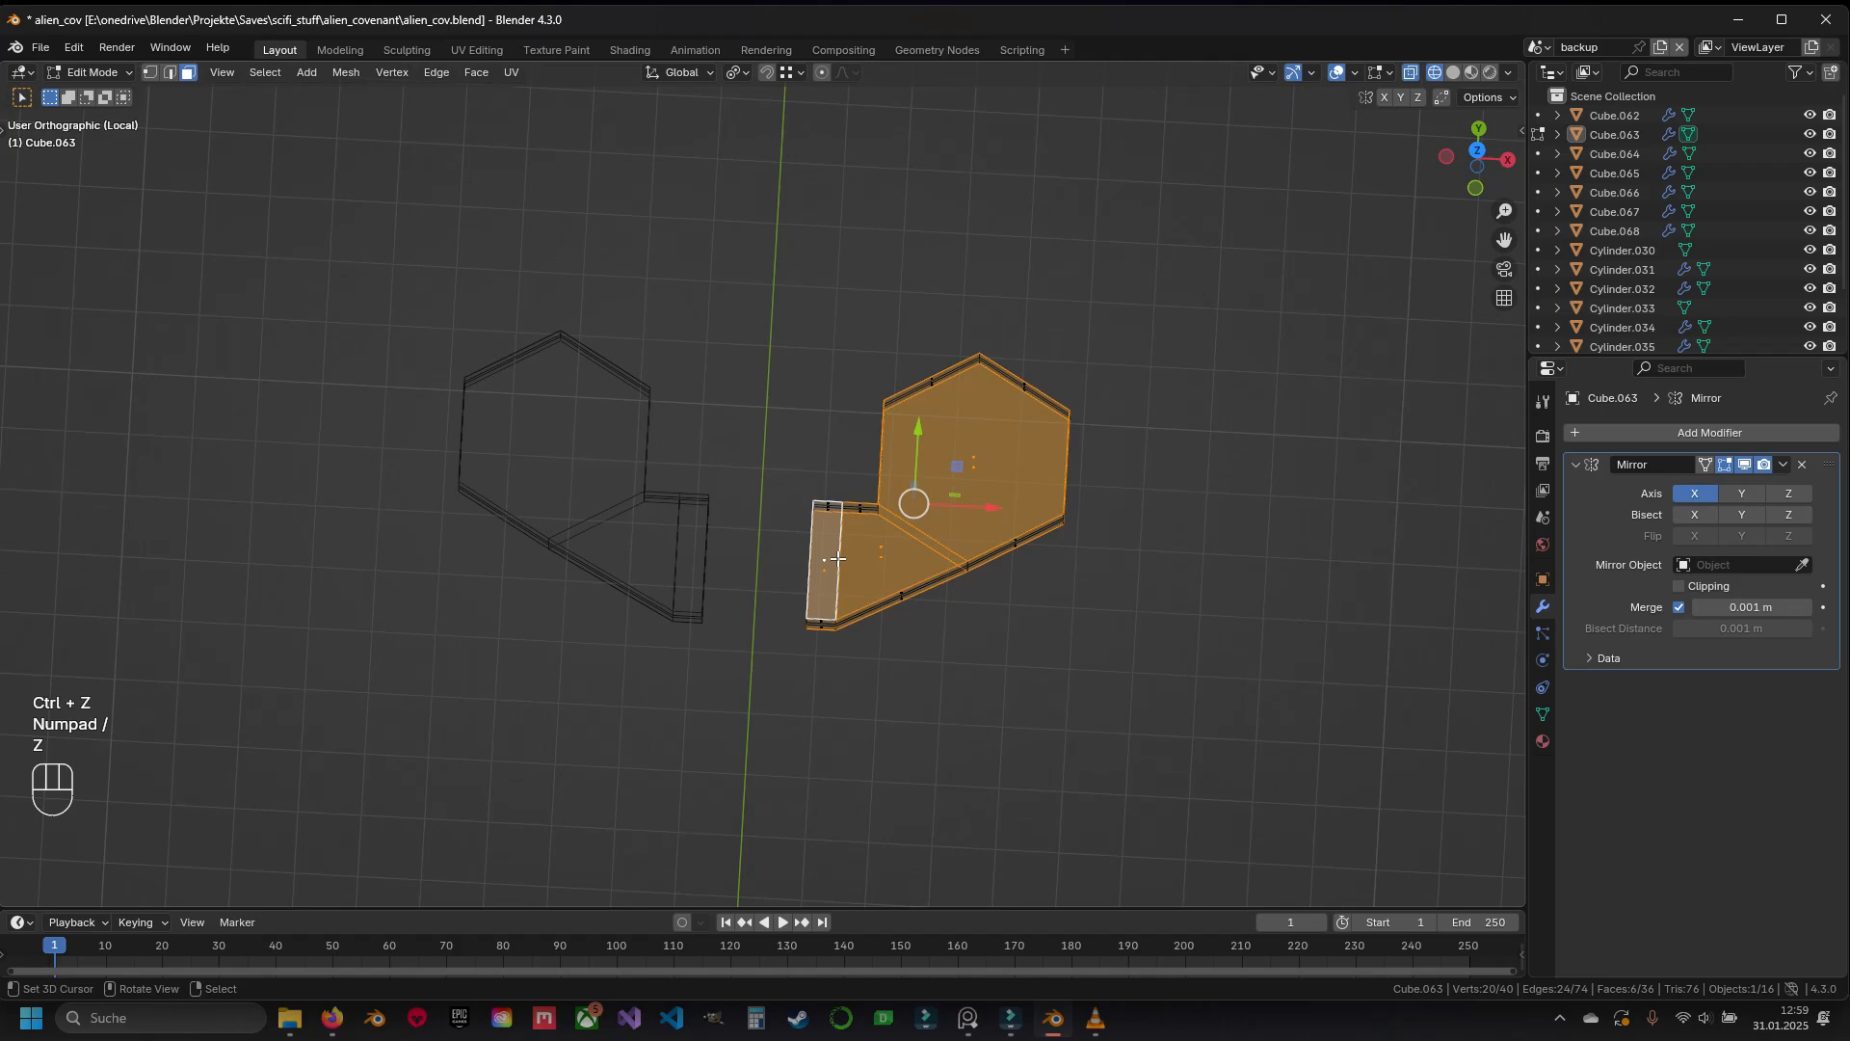
key("z")
middle_click_drag(1027, 561, 797, 496, "shift")
scroll(797, 496, "up", 4)
key("ctrl+s")
scroll(810, 499, "down", 3)
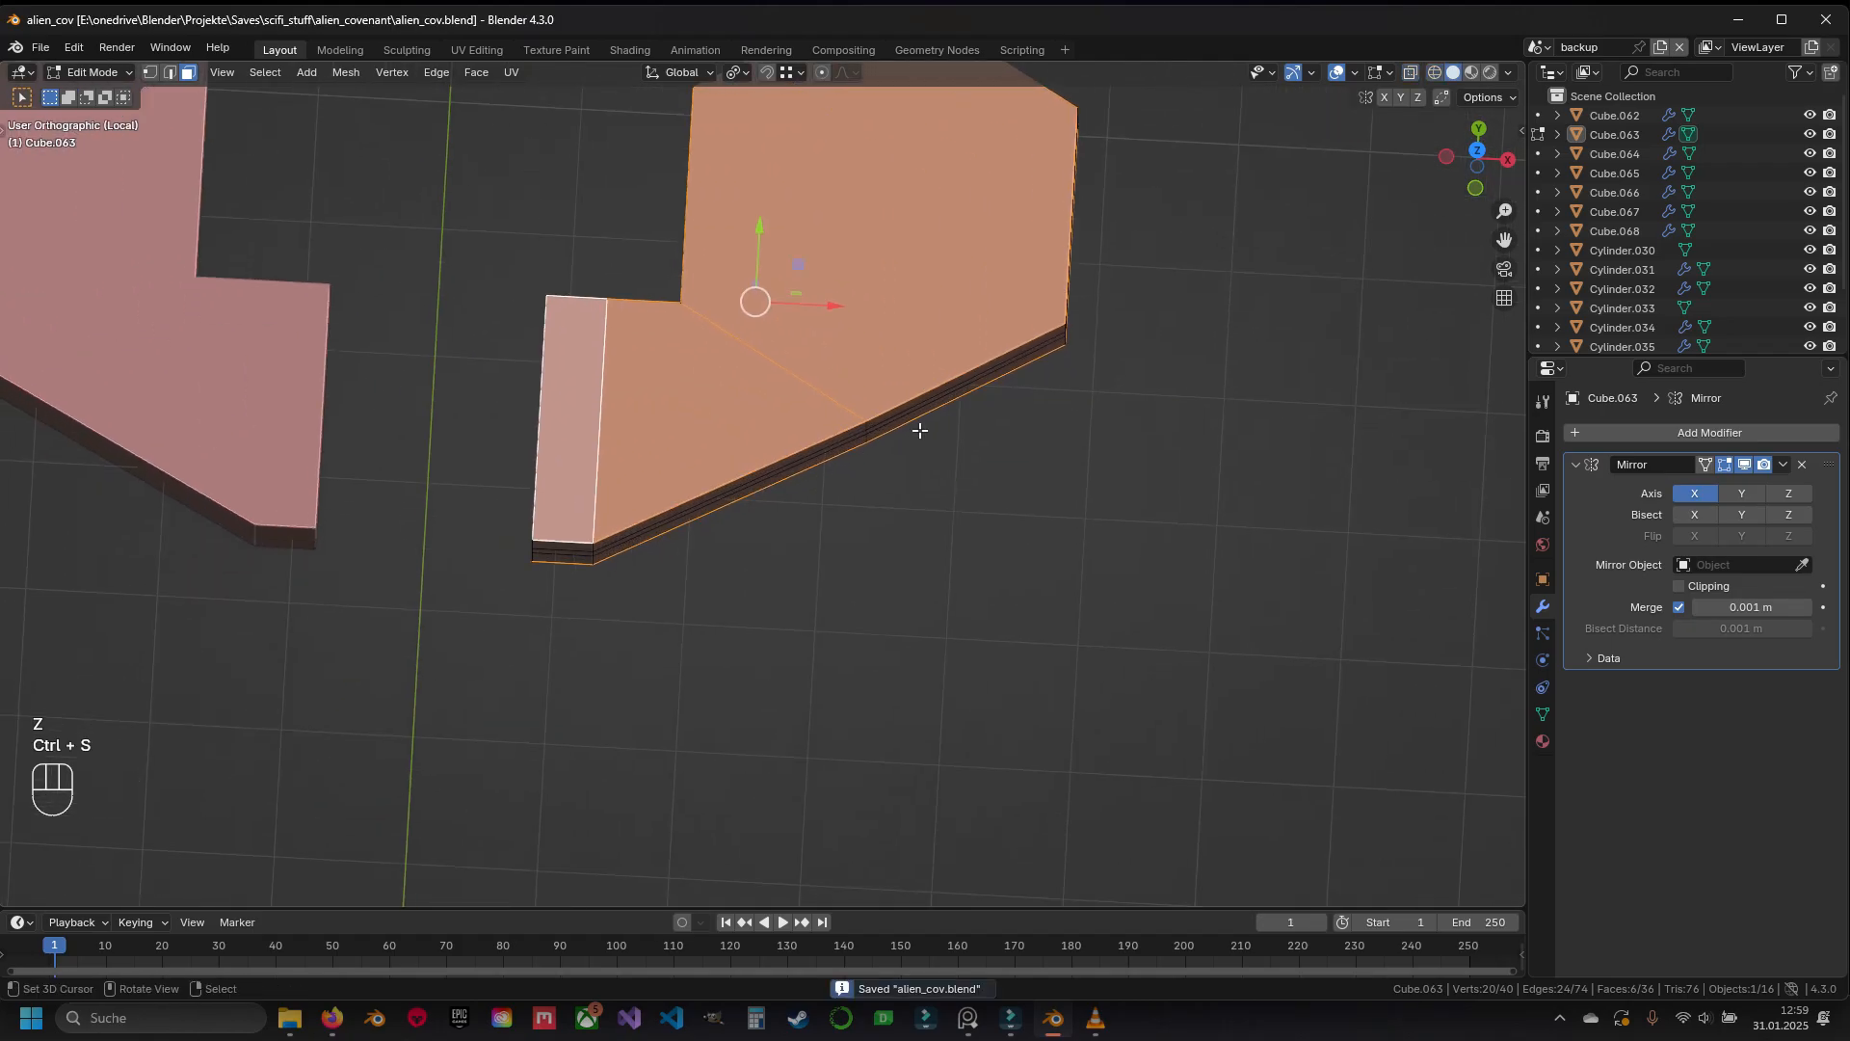
Select the hexagon's top and bottom faces and scale them to 0.919 in X and Y with Z locked
middle_click_drag(916, 430, 896, 154)
left_click(897, 164)
scroll(856, 518, "up", 3)
middle_click_drag(856, 518, 1138, 627)
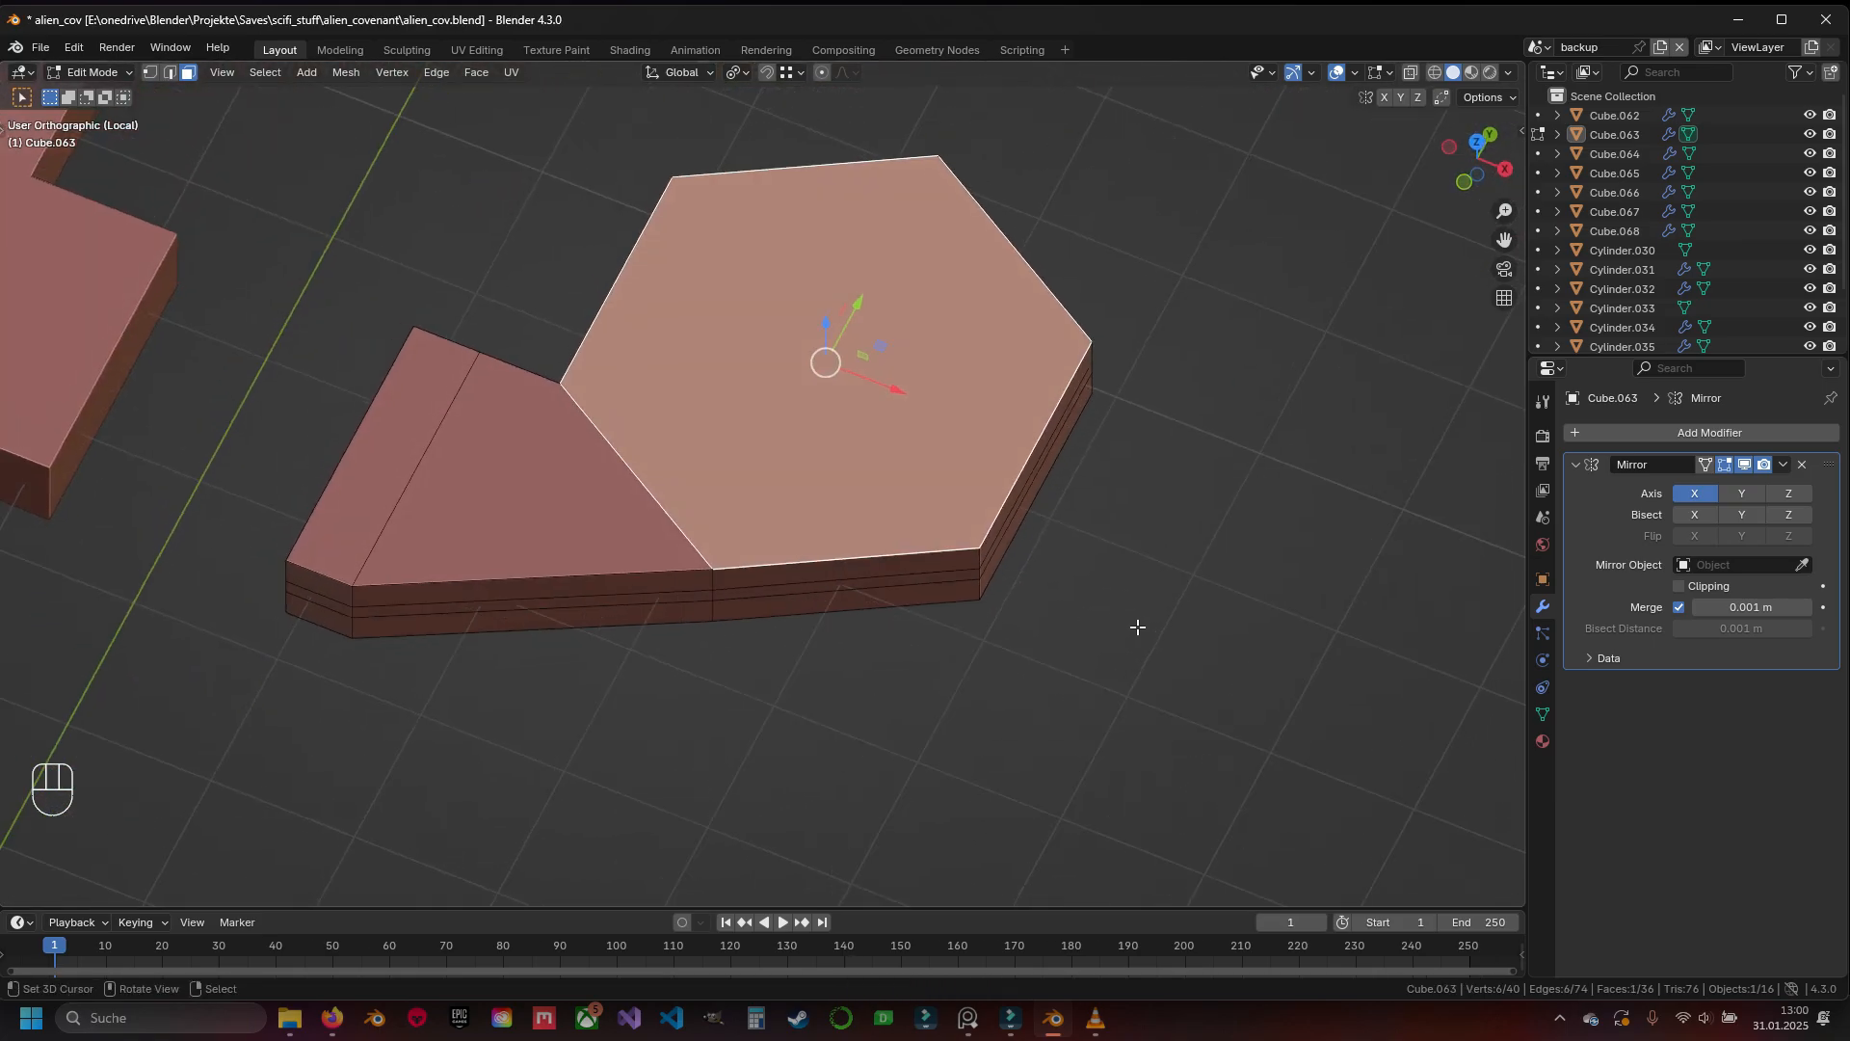
key("Escape")
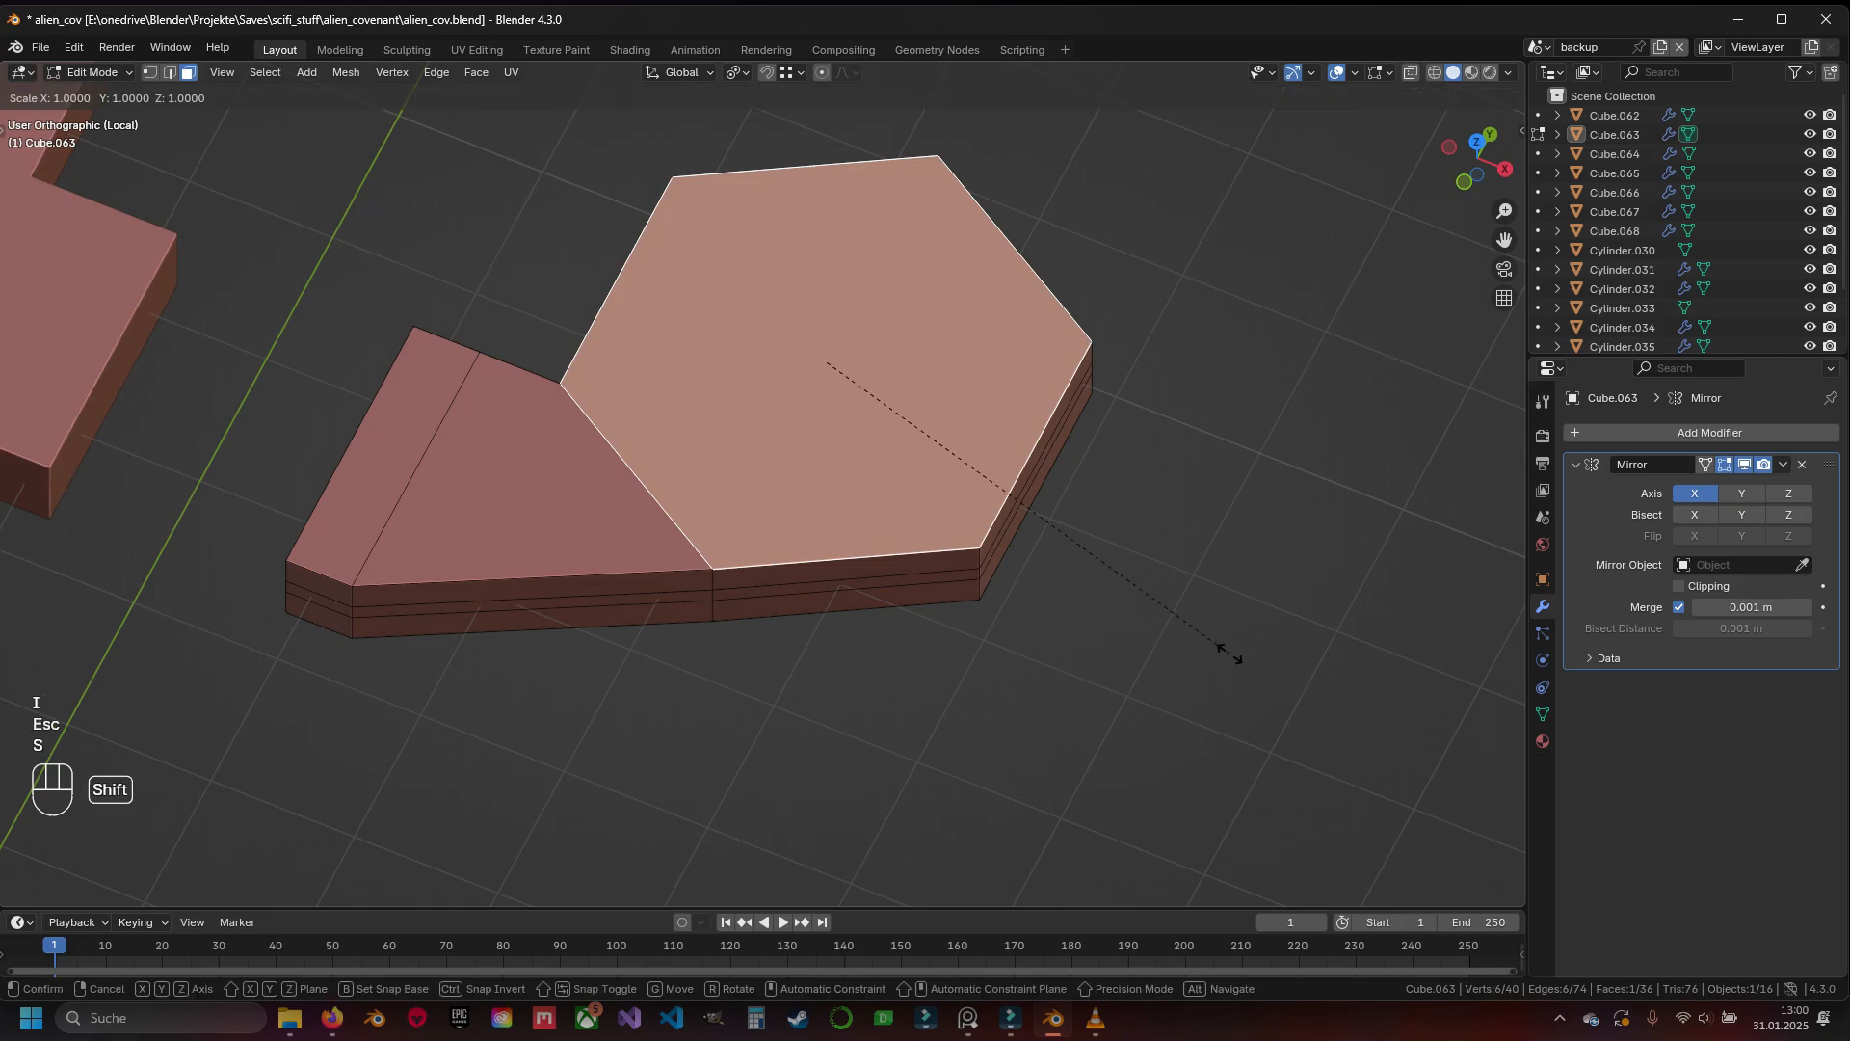
key("KP_7")
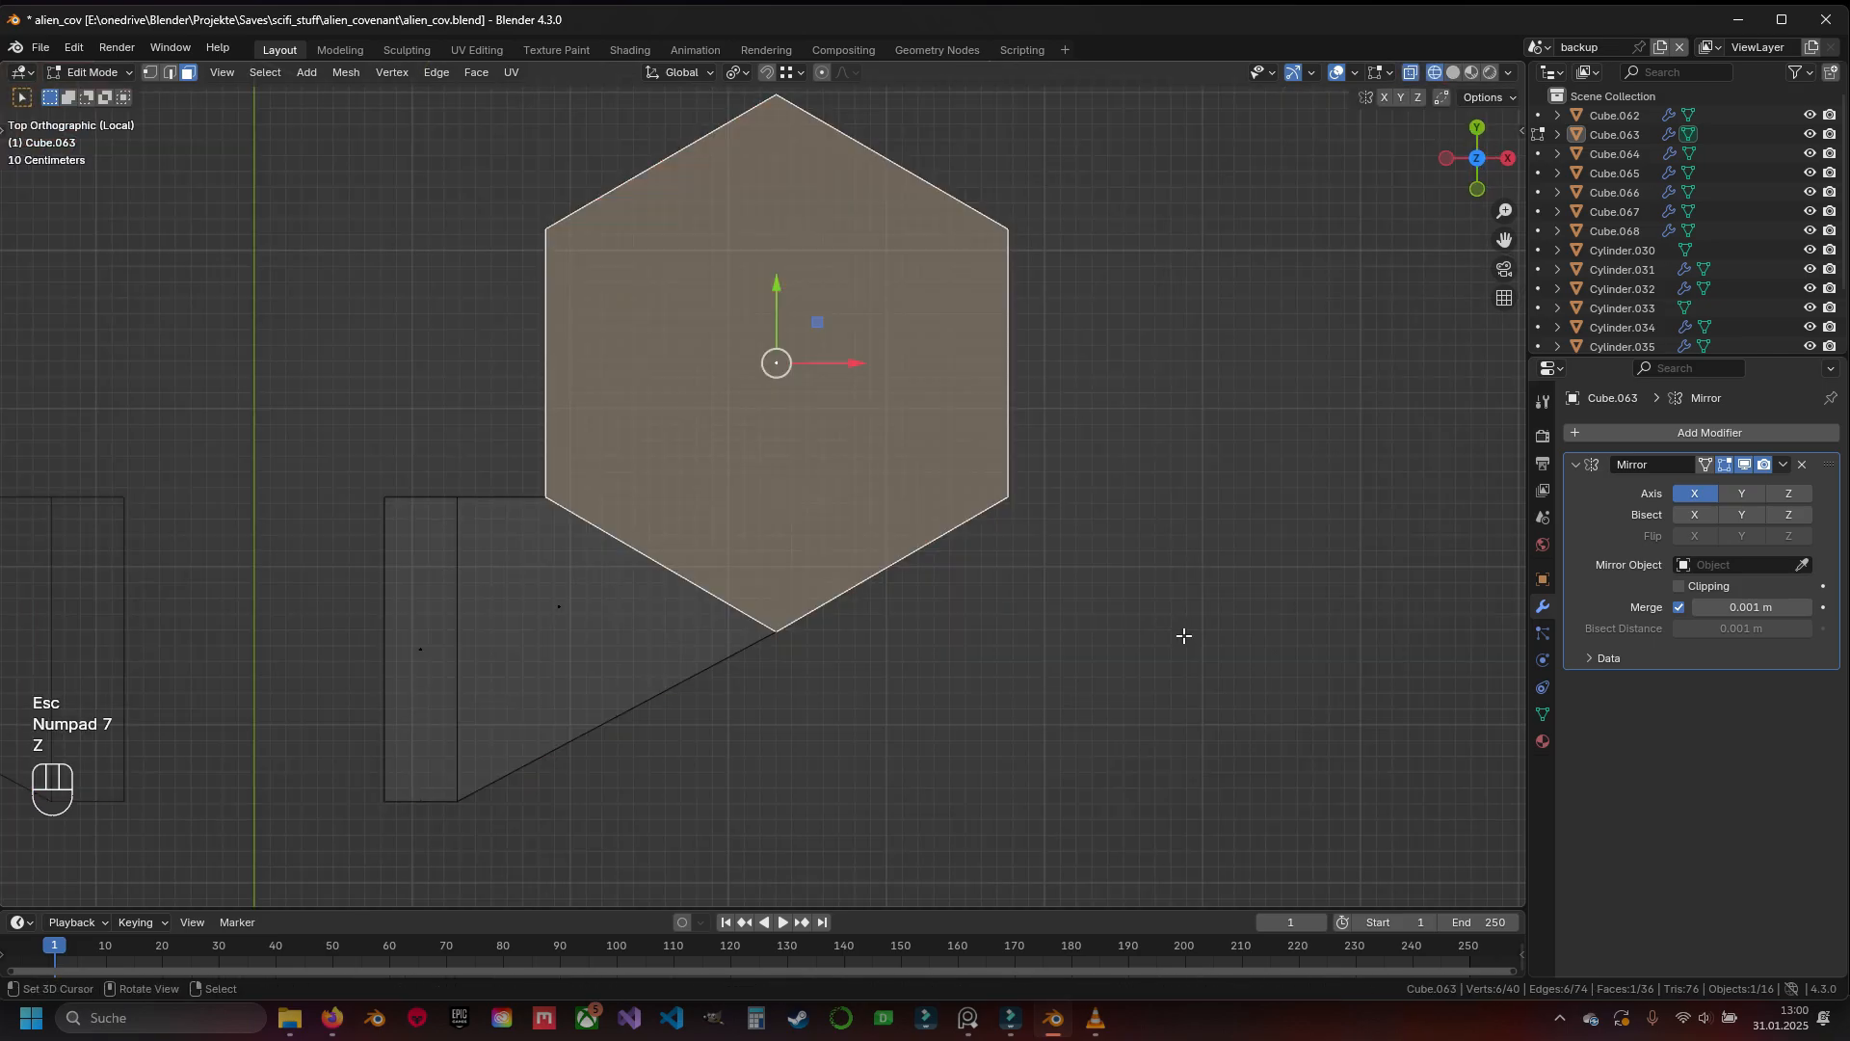
key("z")
key("z")
key("s")
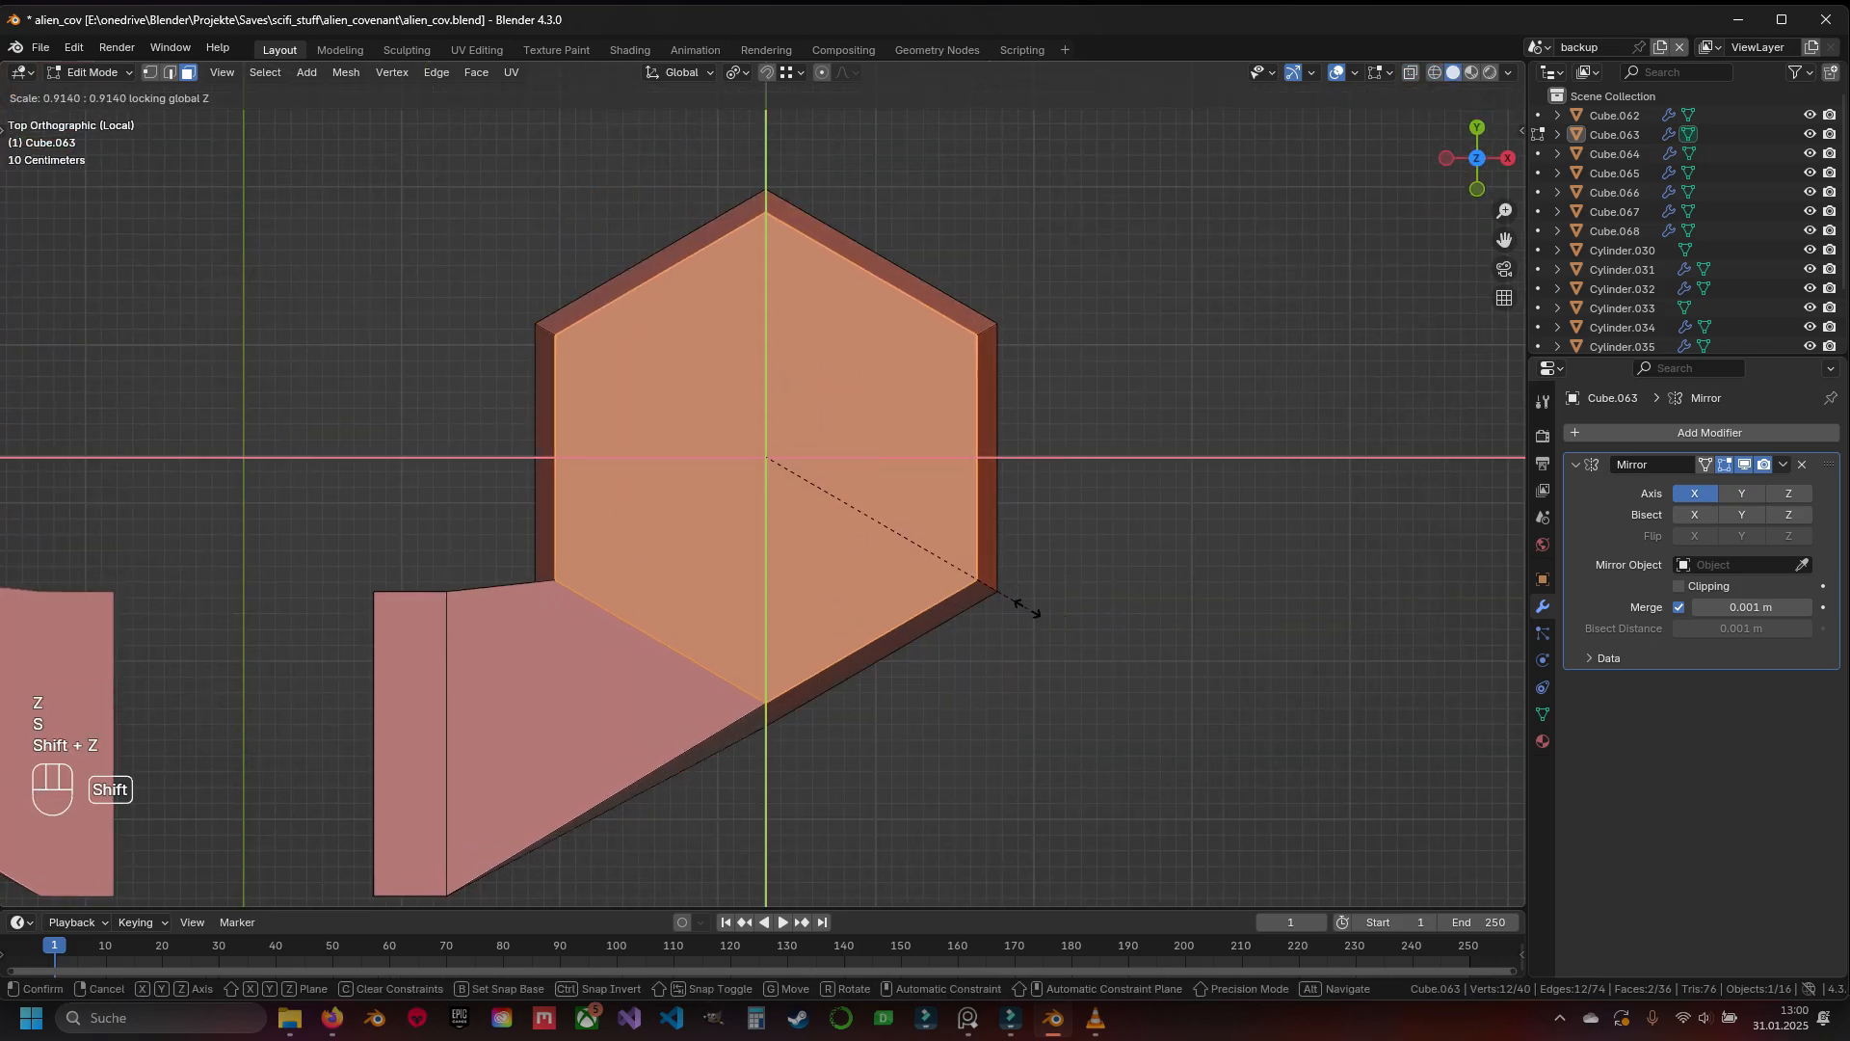
left_click(1124, 641)
Select the top and bottom faces of the arm's narrow end strip and move them slightly along positive X to form a bevel
middle_click_drag(594, 303, 652, 246, "shift")
middle_click_drag(940, 677, 872, 592)
key("KP_7")
scroll(719, 652, "up", 6)
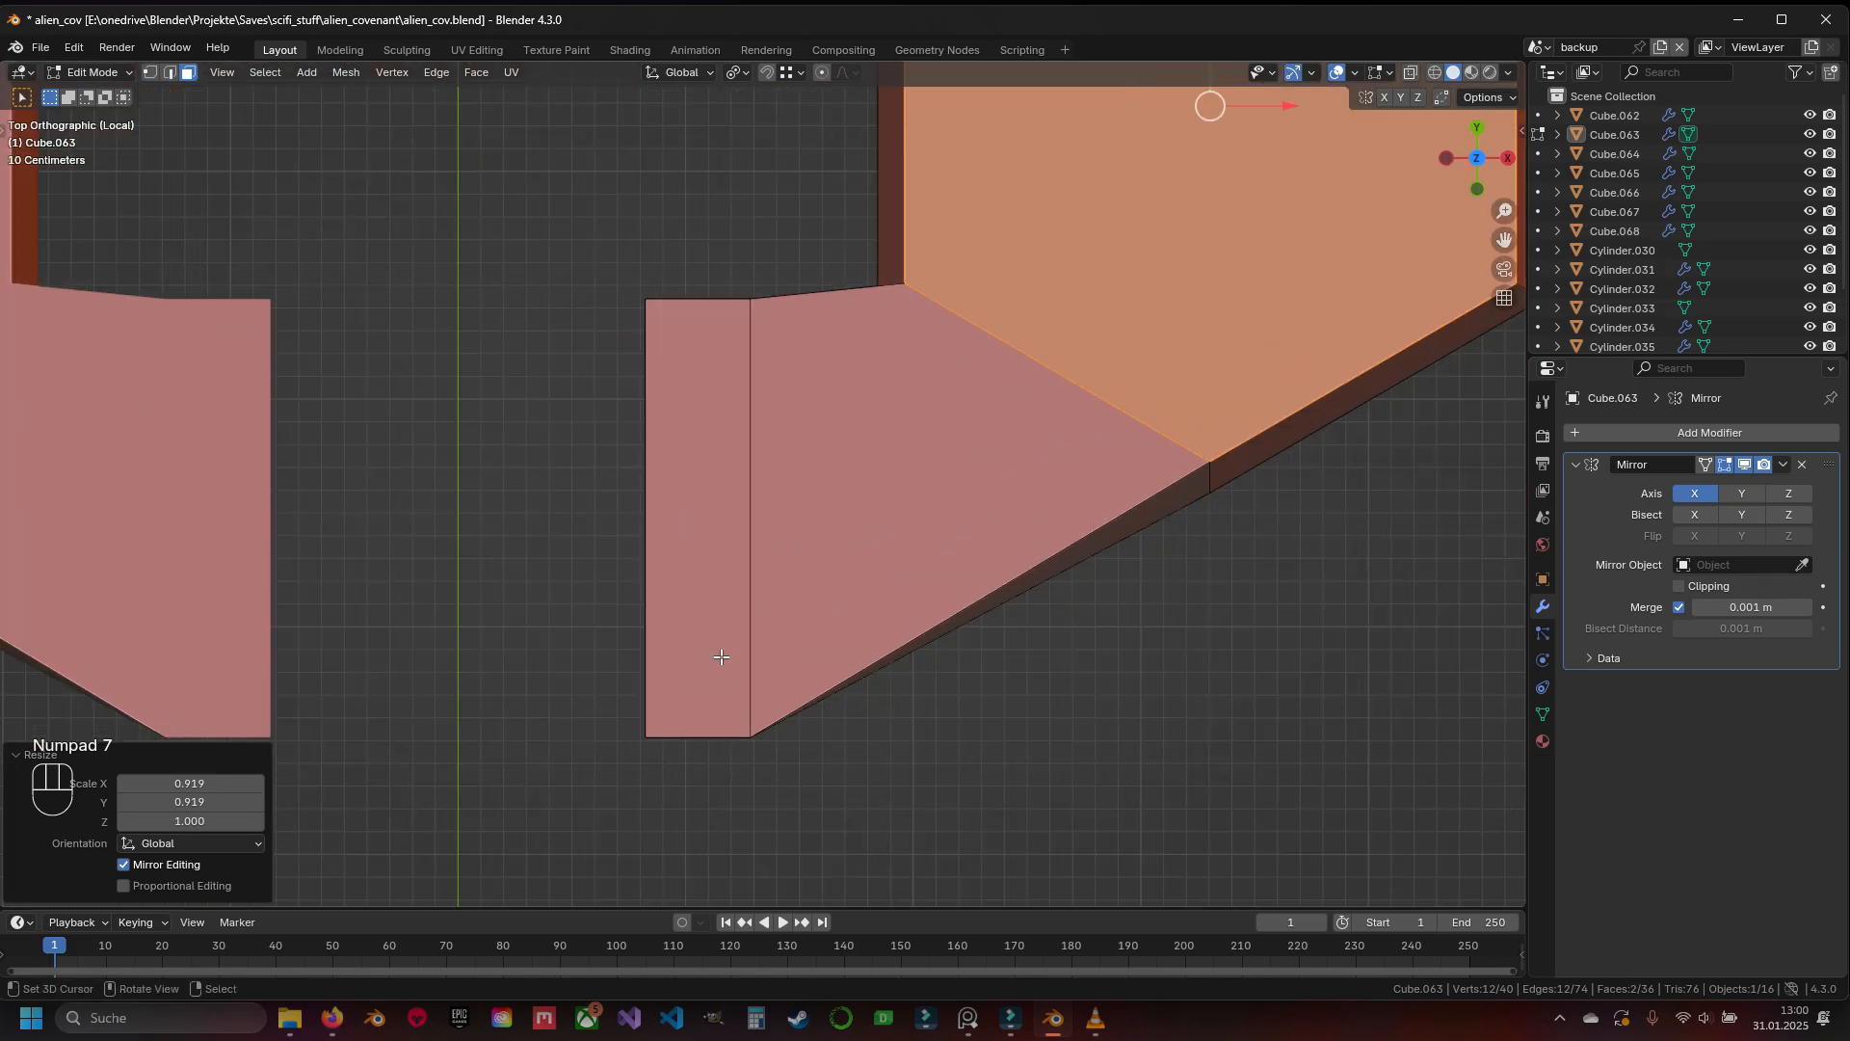
left_click_drag(719, 652, 715, 657)
key("ctrl+z")
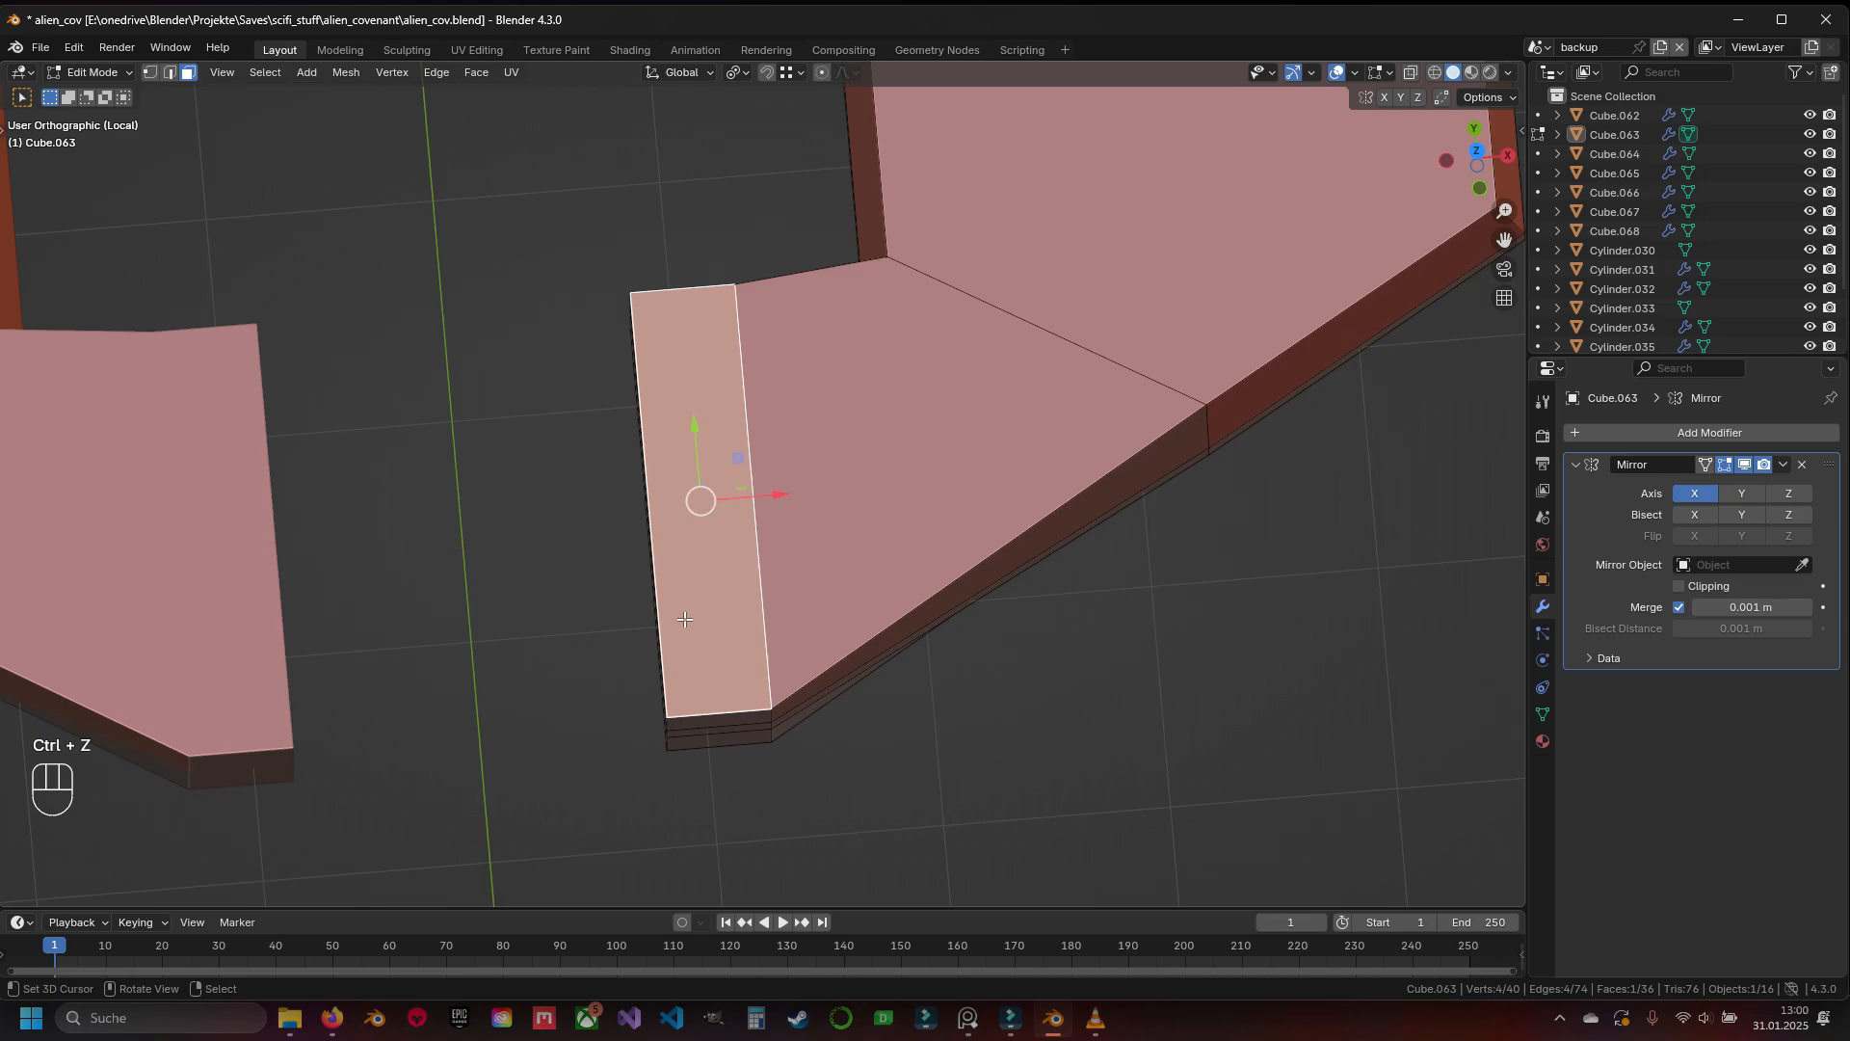
mouse_move(685, 620)
middle_mouse_down()
mouse_move(683, 659)
mouse_move(723, 366)
mouse_move(749, 444)
middle_mouse_up()
key("KP_7")
key("KP_7")
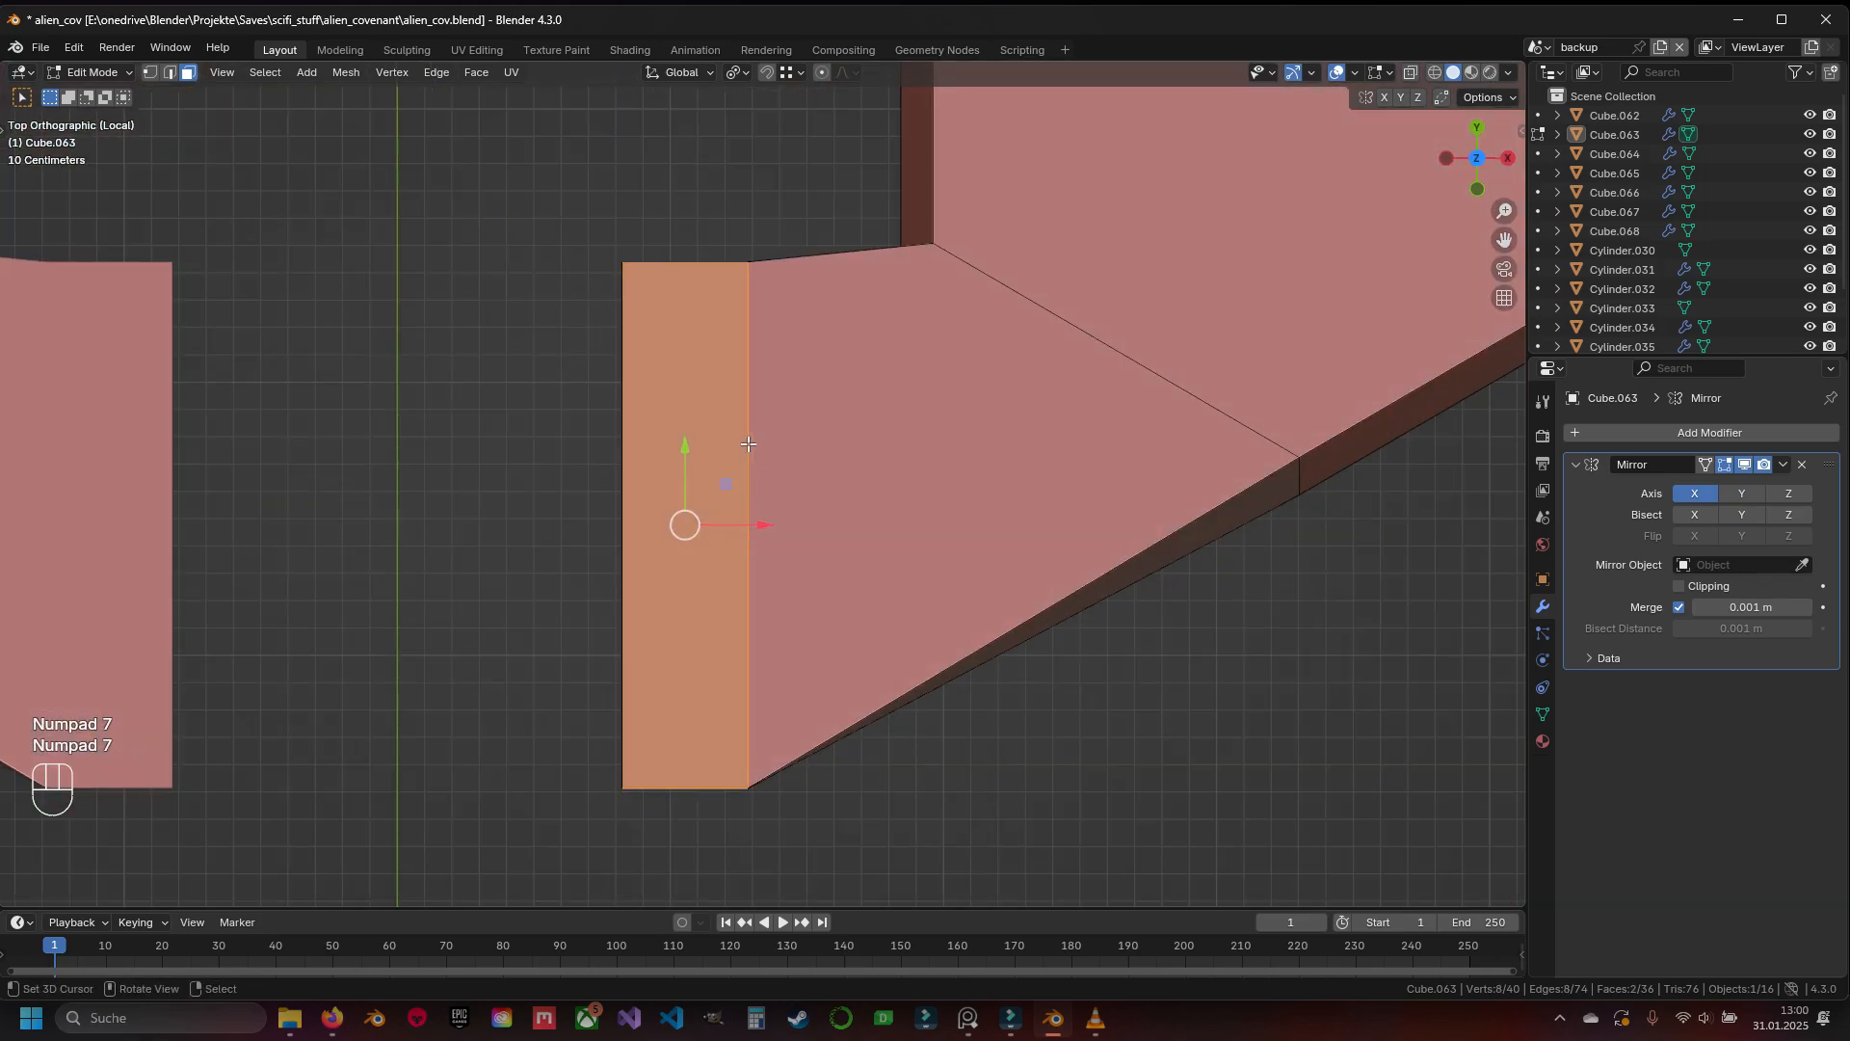
key("z")
left_click_drag(755, 525, 771, 528)
key("z")
Try moving the end strip's back-edge vertices about 0.081 m along negative Y
key("1")
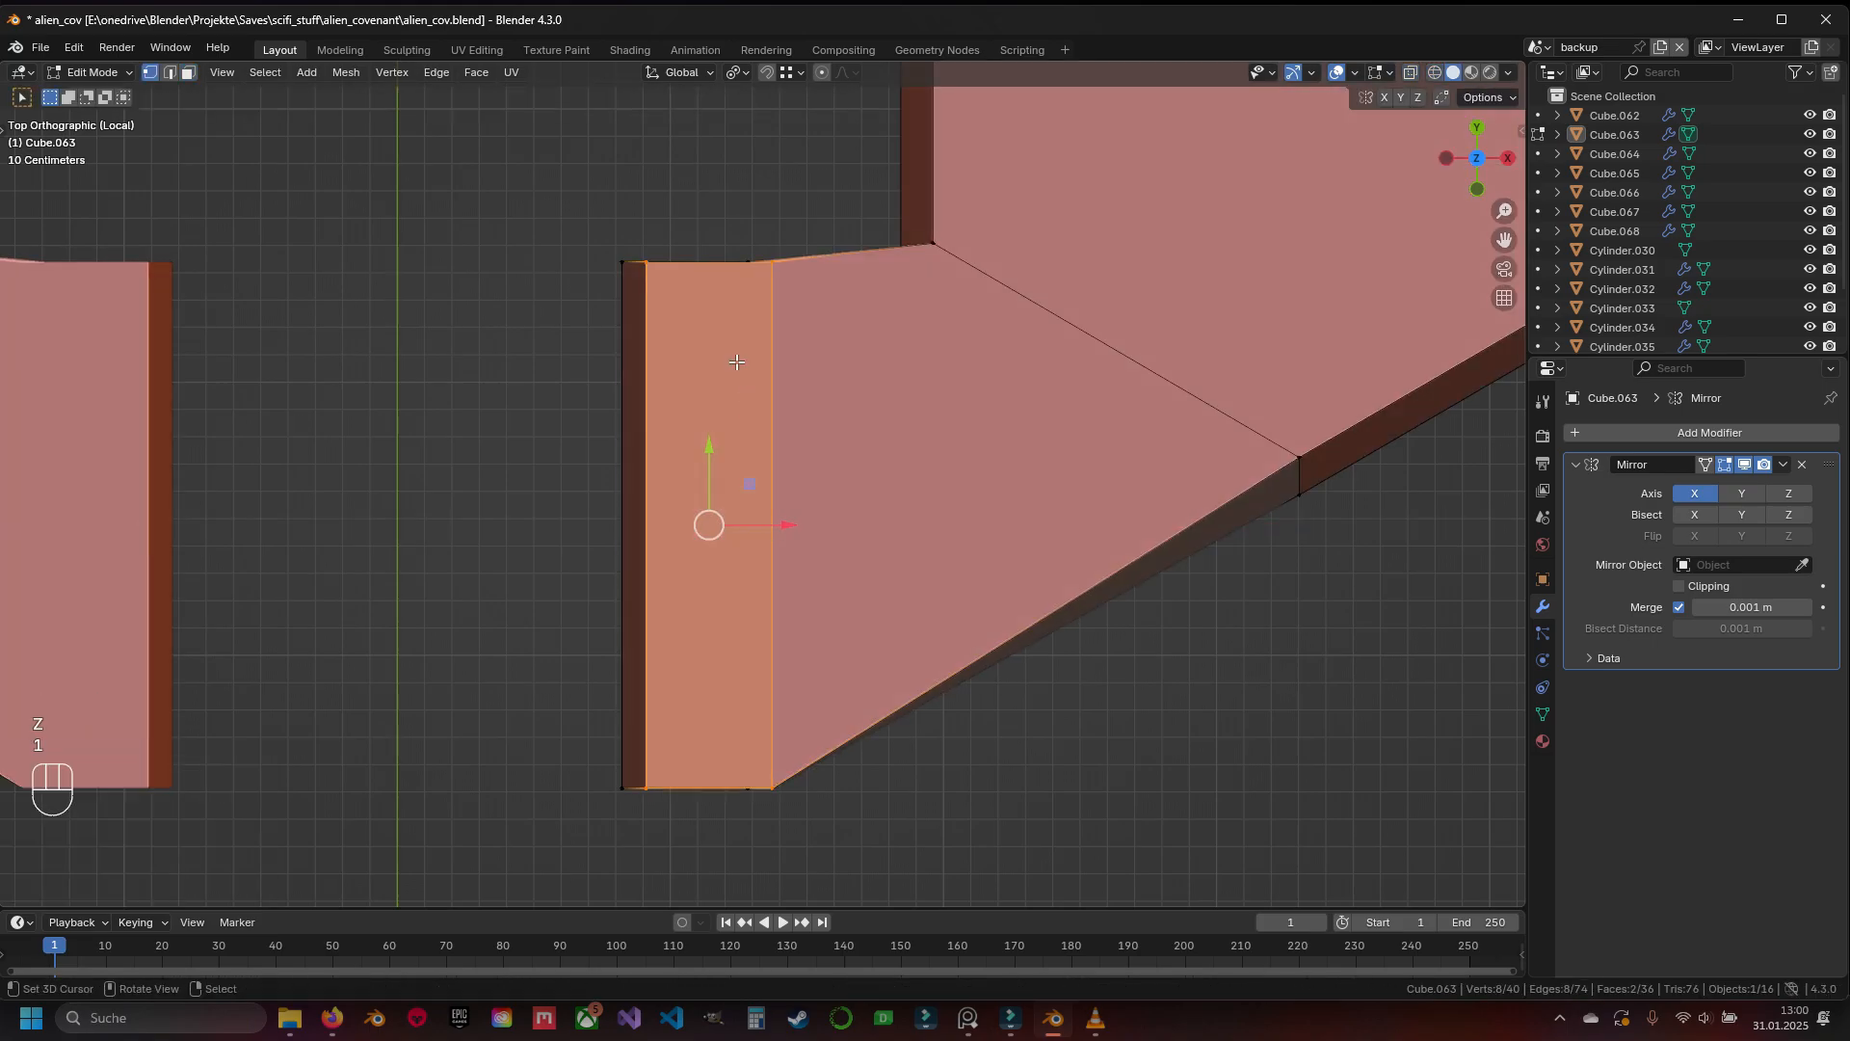
key("b")
left_click_drag(558, 669, 838, 850)
key("z")
key("z")
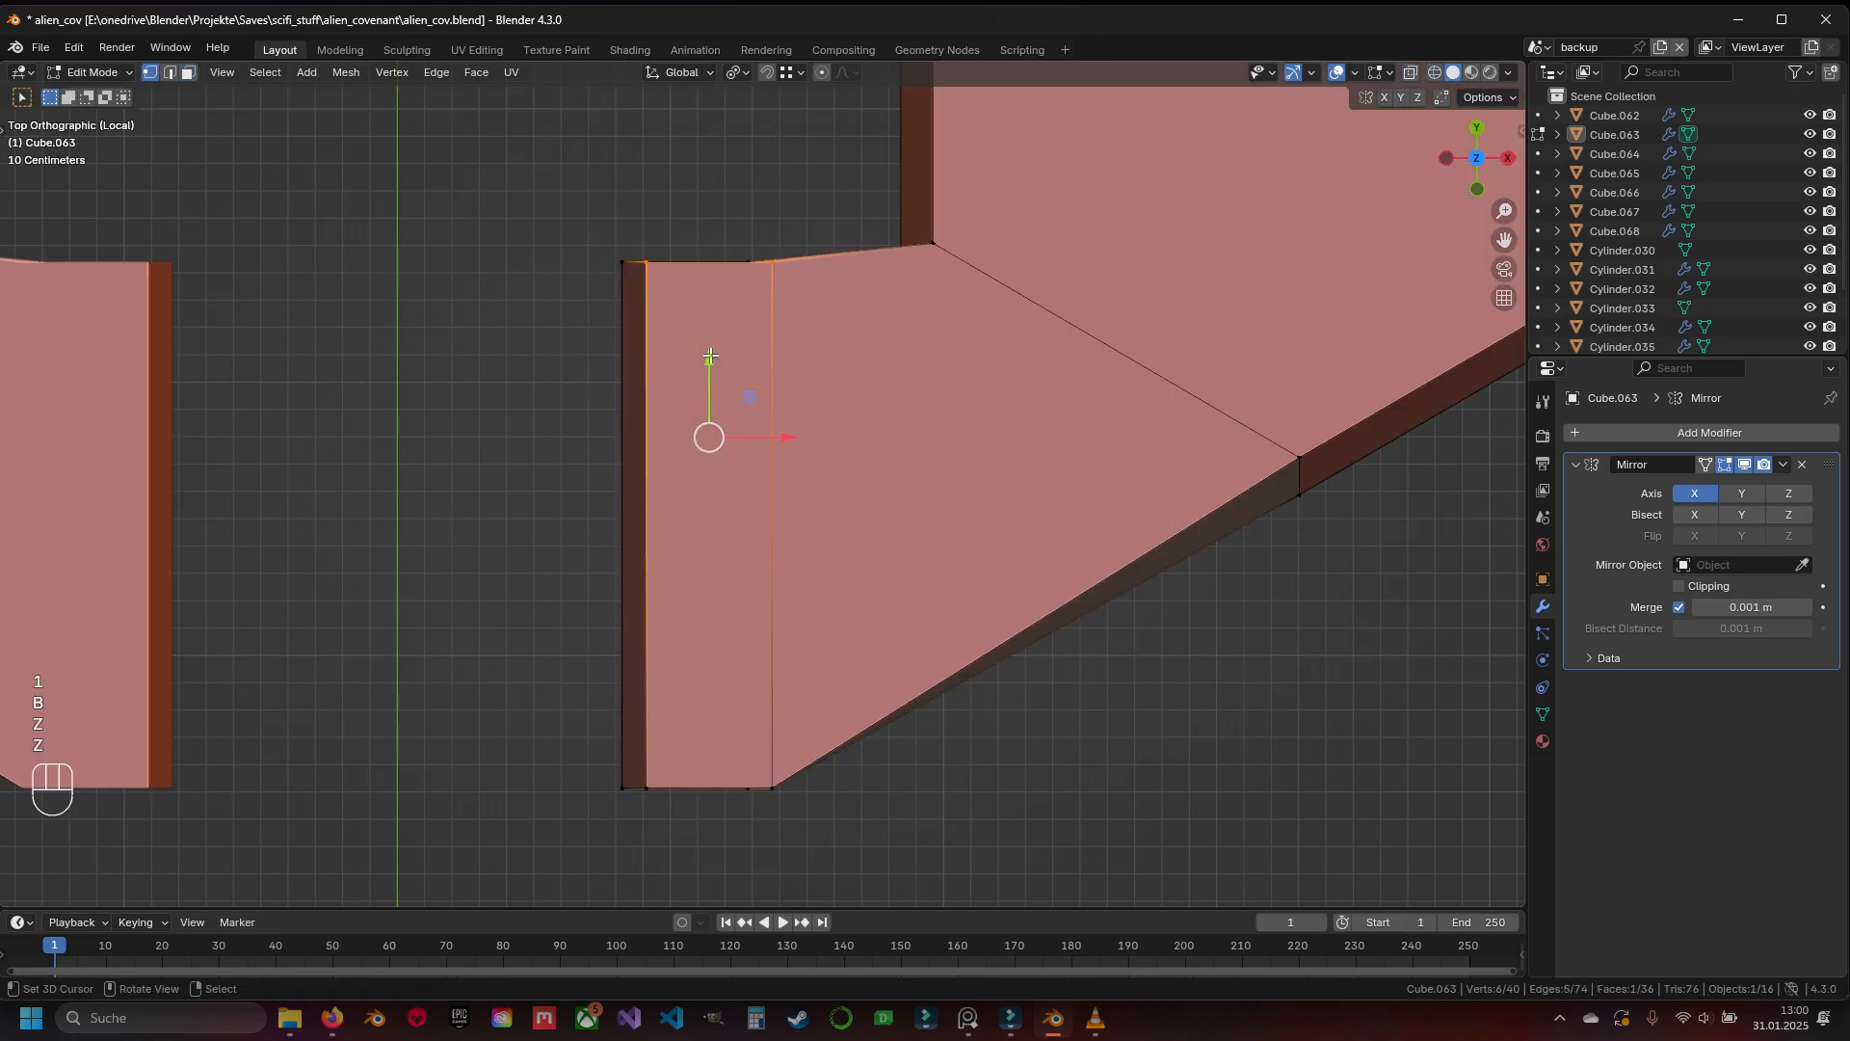
left_click_drag(715, 358, 717, 396)
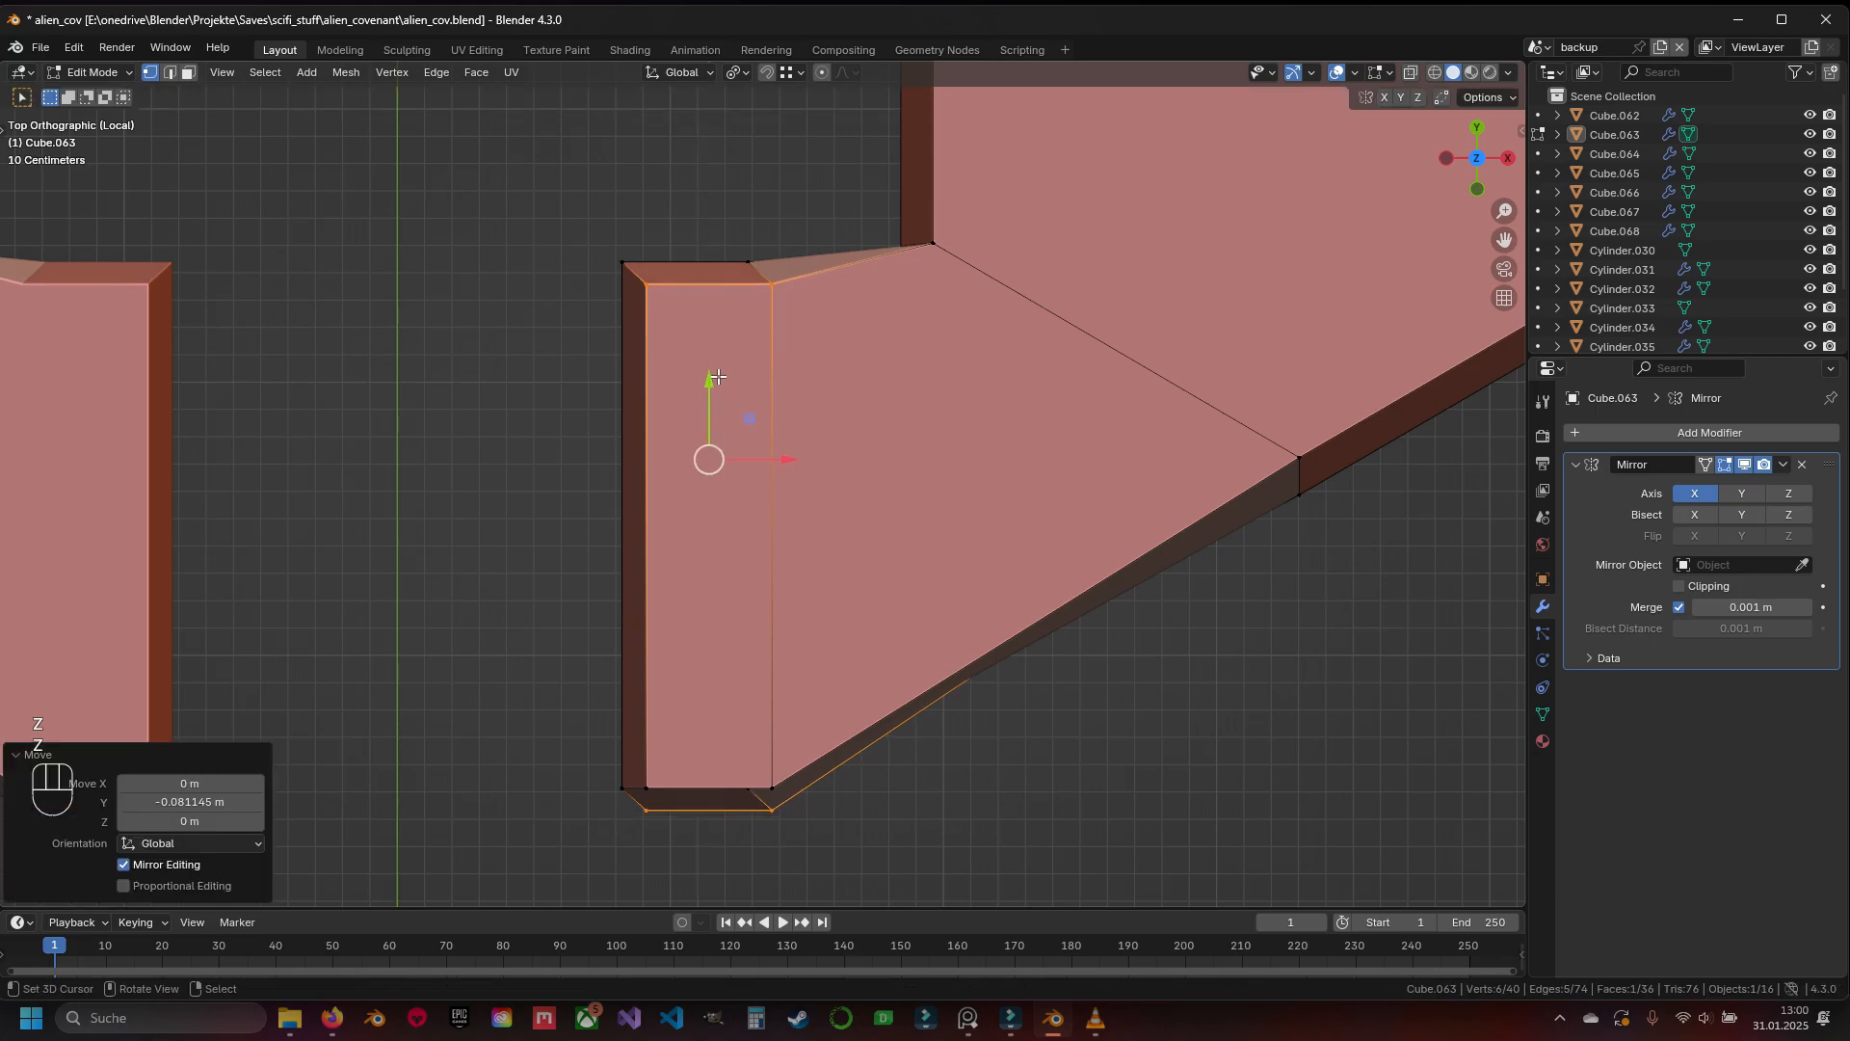
key("ctrl+z")
Select only the four back-edge vertices of the end strip's top and bottom faces and move them about 0.085 m along negative Y
key("z")
key("b")
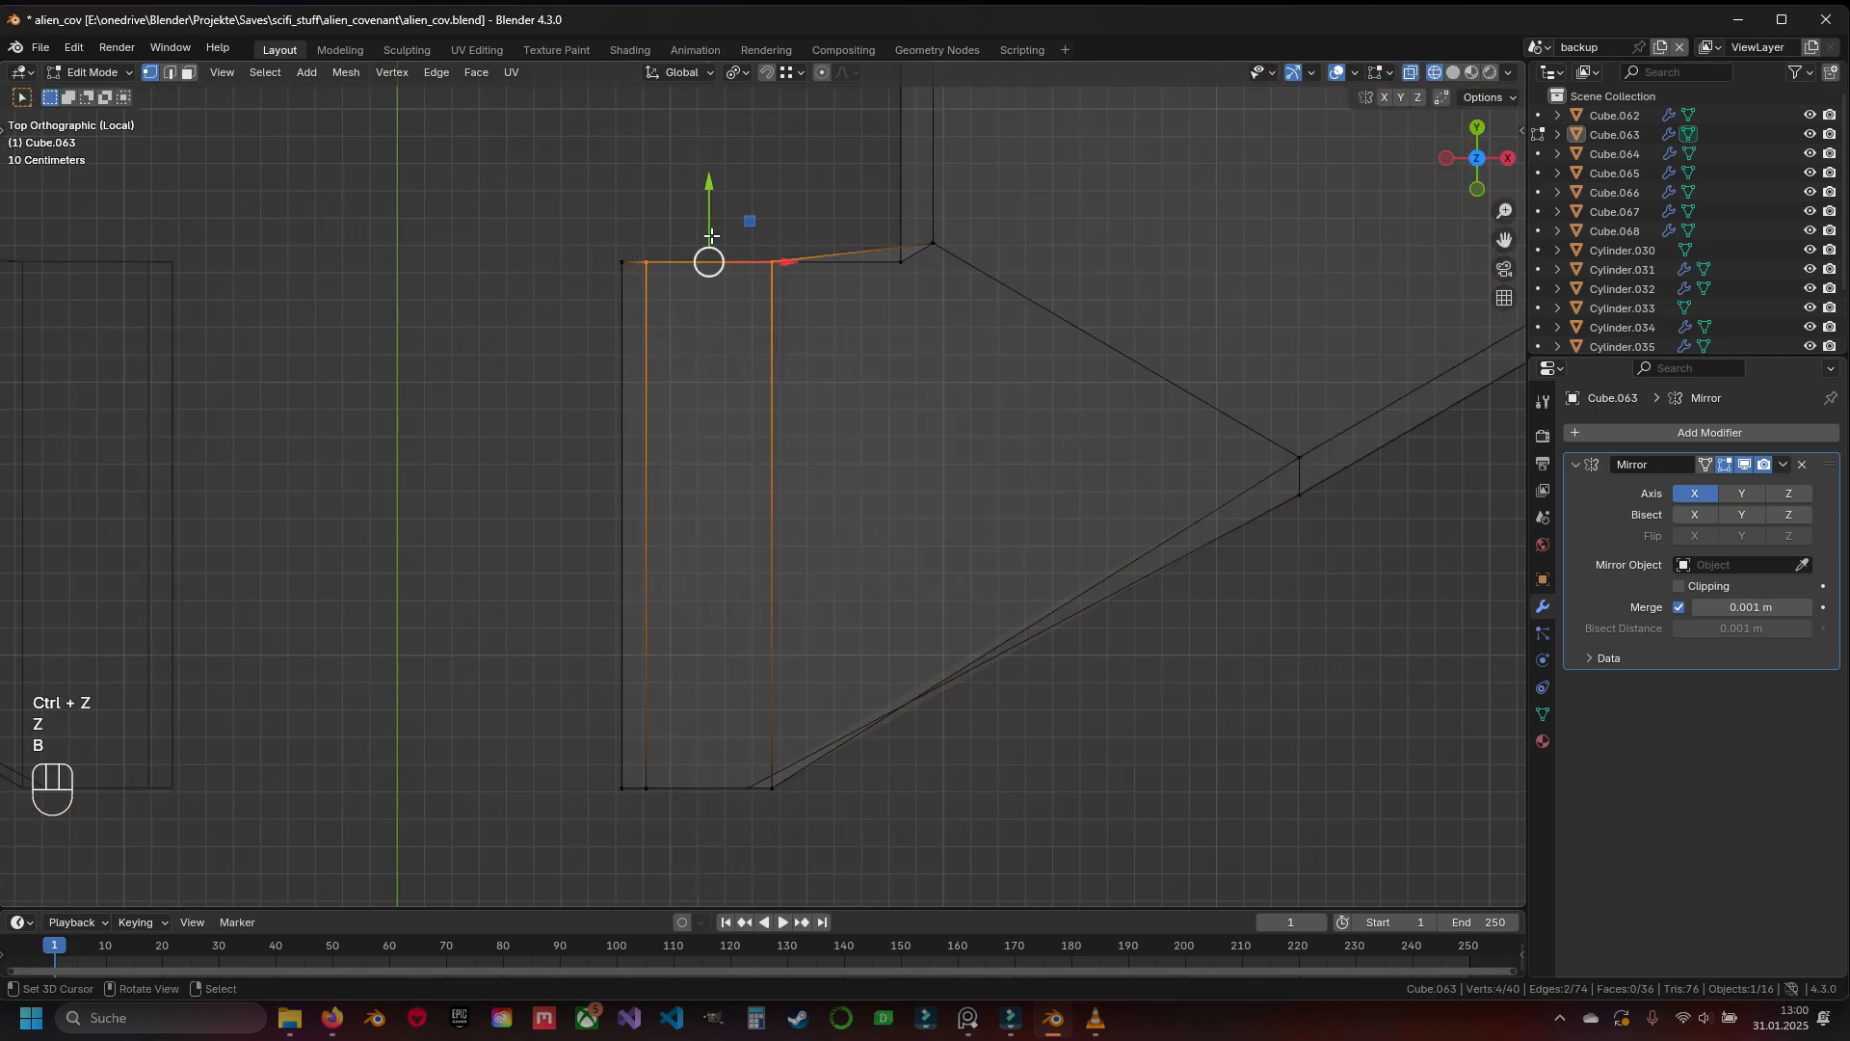
mouse_move(711, 235)
left_mouse_down()
mouse_move(709, 209)
mouse_move(710, 228)
left_mouse_up()
Move the top and bottom vertices at the inner corner between hexagon and arm along Y, aligning them with the strip's inset back edge
middle_click_drag(709, 227, 597, 343, "shift")
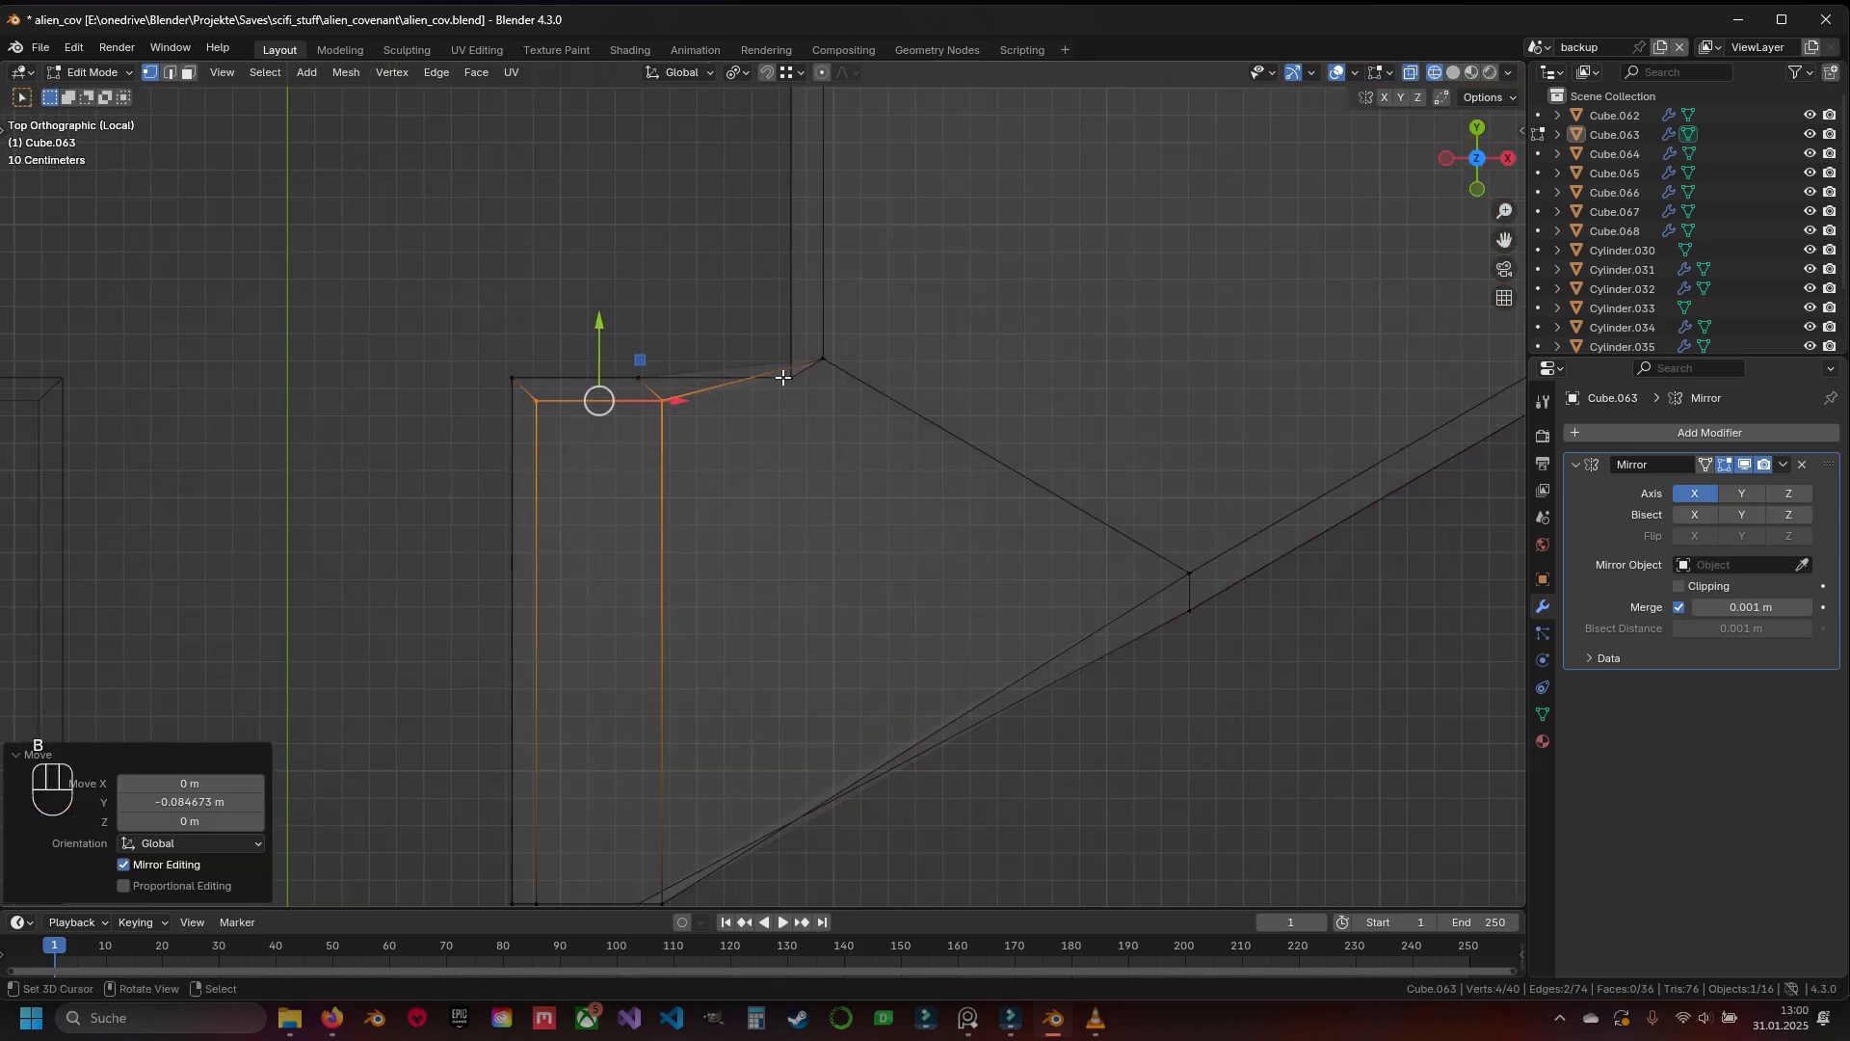
left_click(821, 357)
key("g")
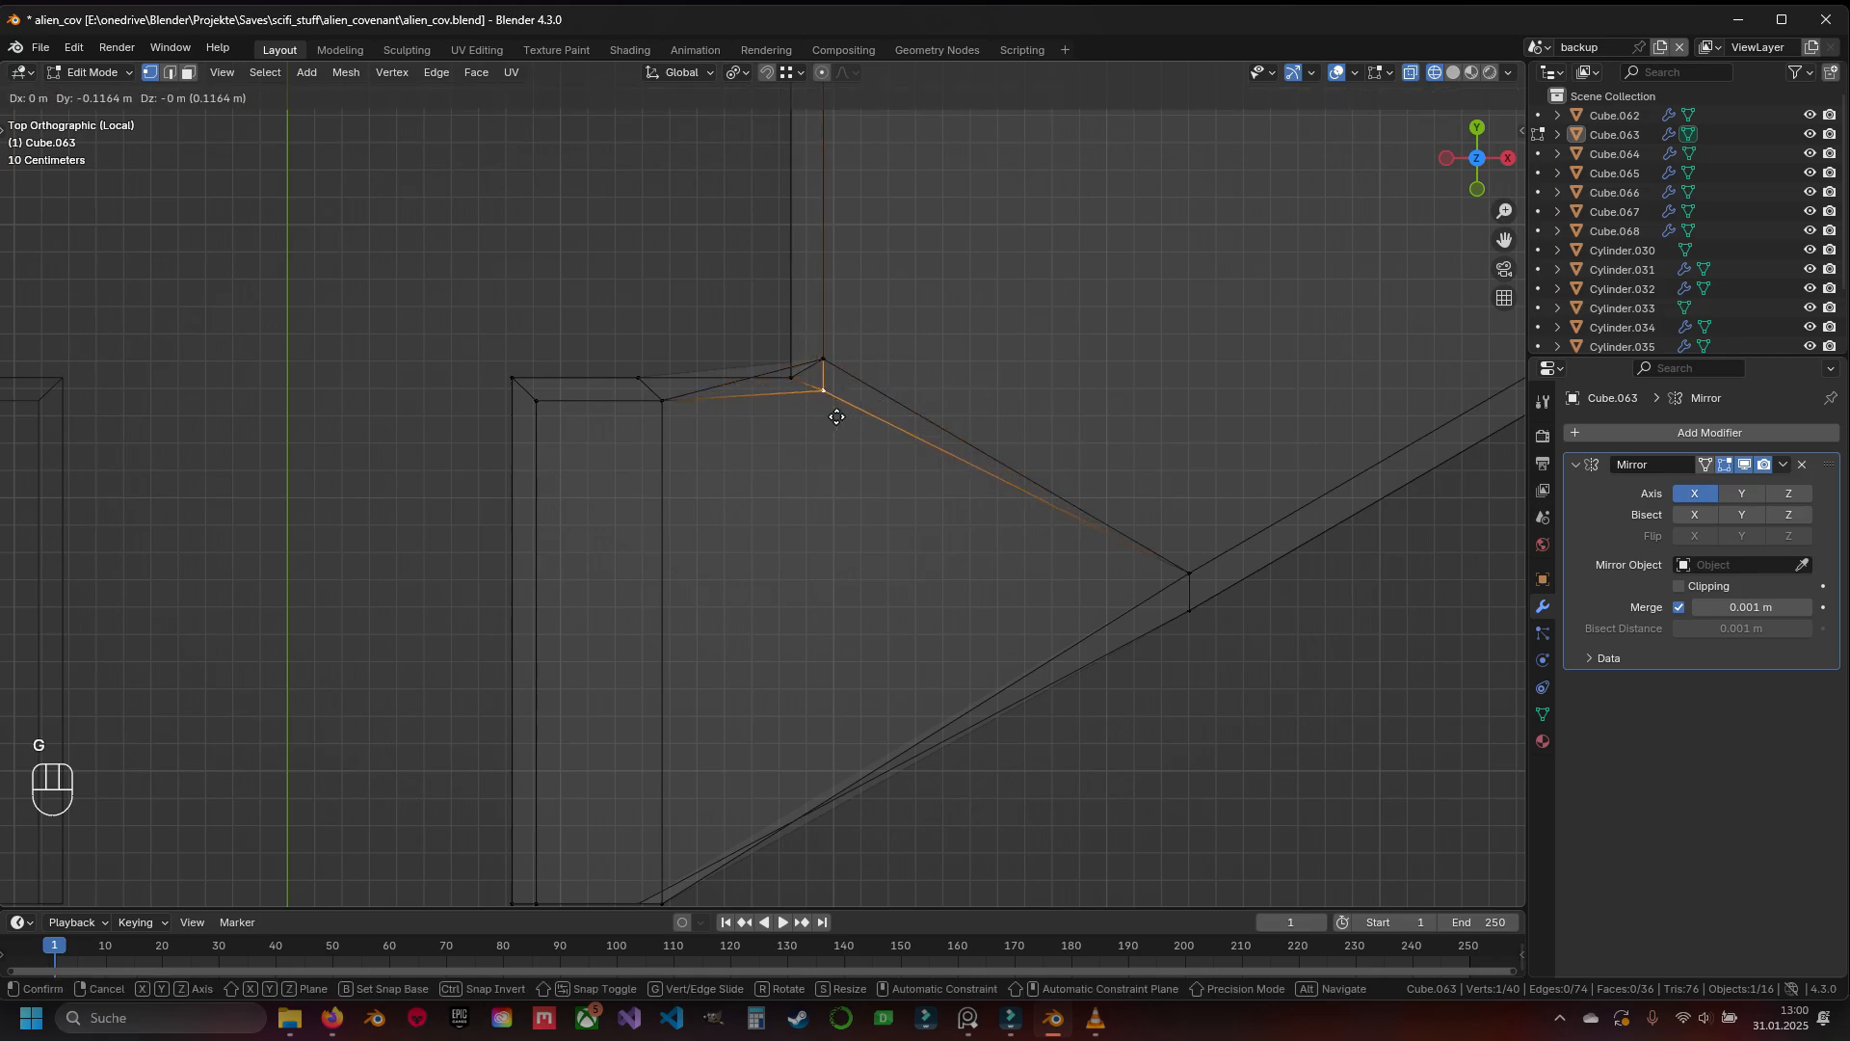
key("Escape")
key("ctrl+z")
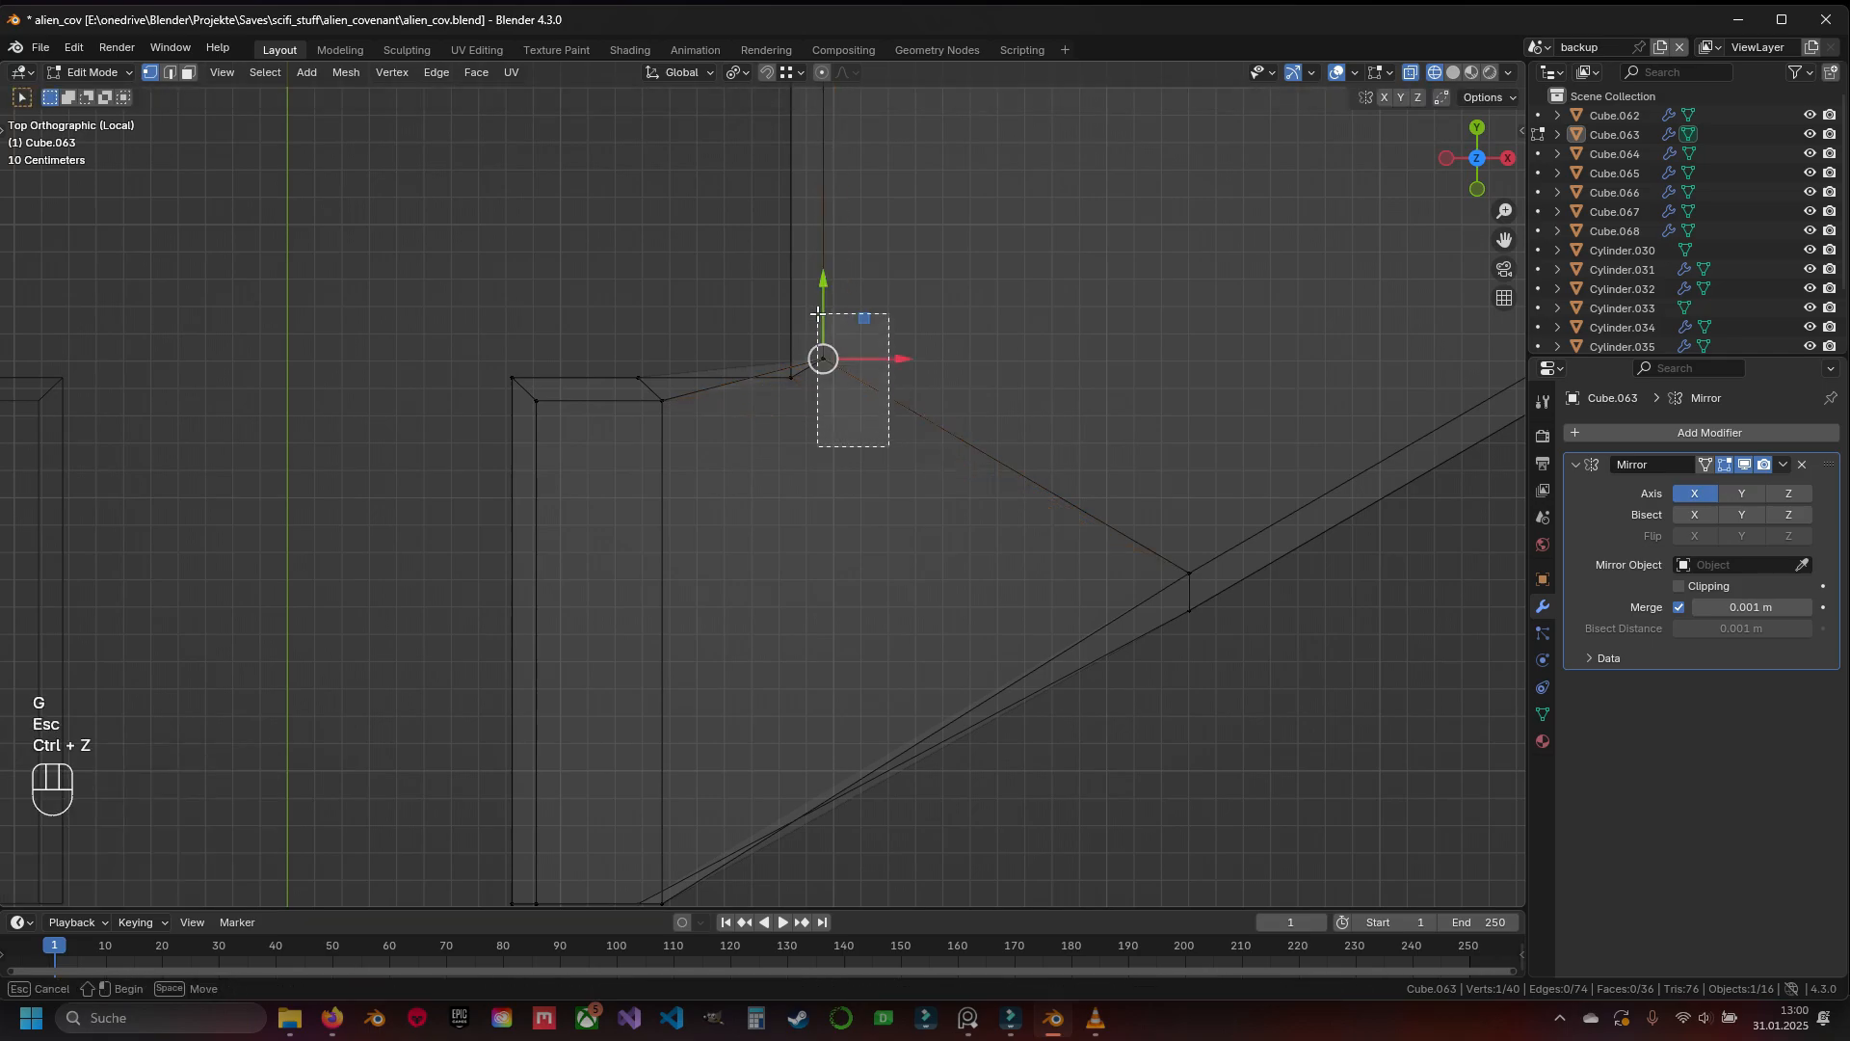
key("g")
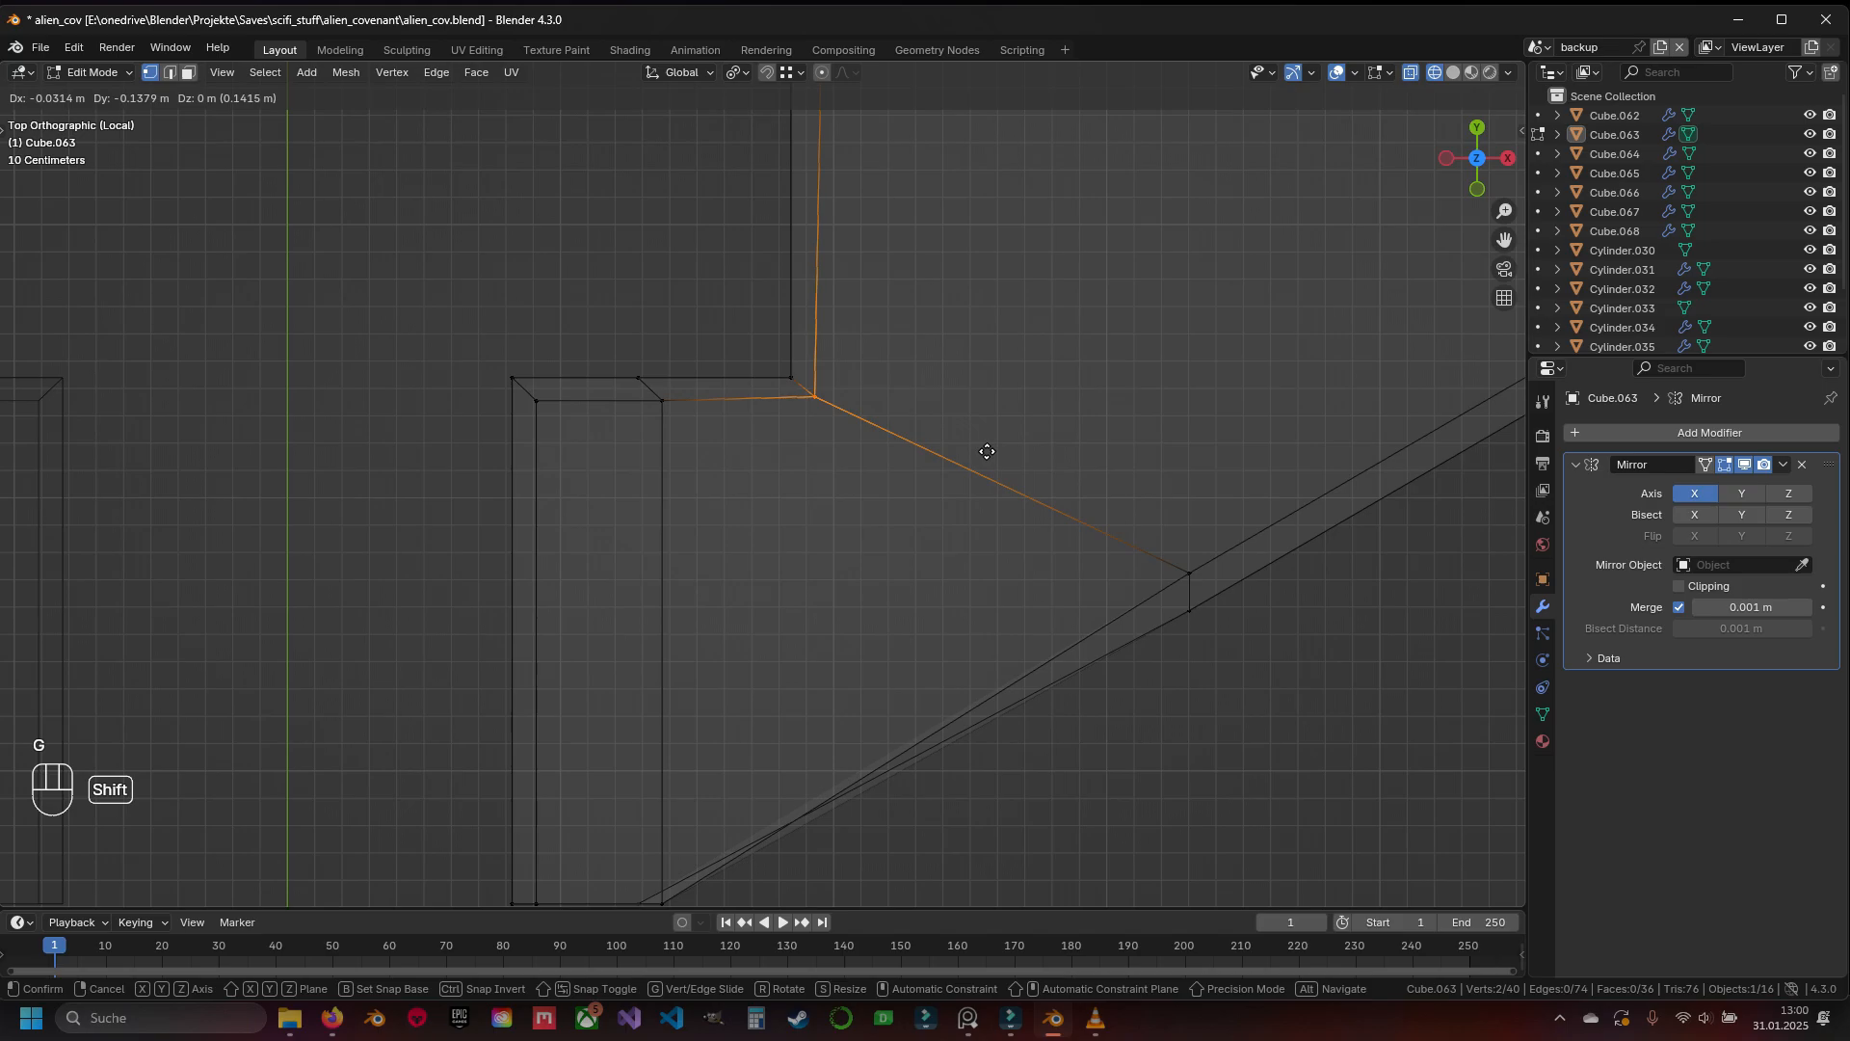
key("Escape")
key("g")
key("y")
left_click(661, 425, "ctrl")
Move the front-edge vertices of the end strip's top and bottom faces inward along positive Y
key("z")
middle_click_drag(661, 425, 681, 351)
key("KP_7")
key("z")
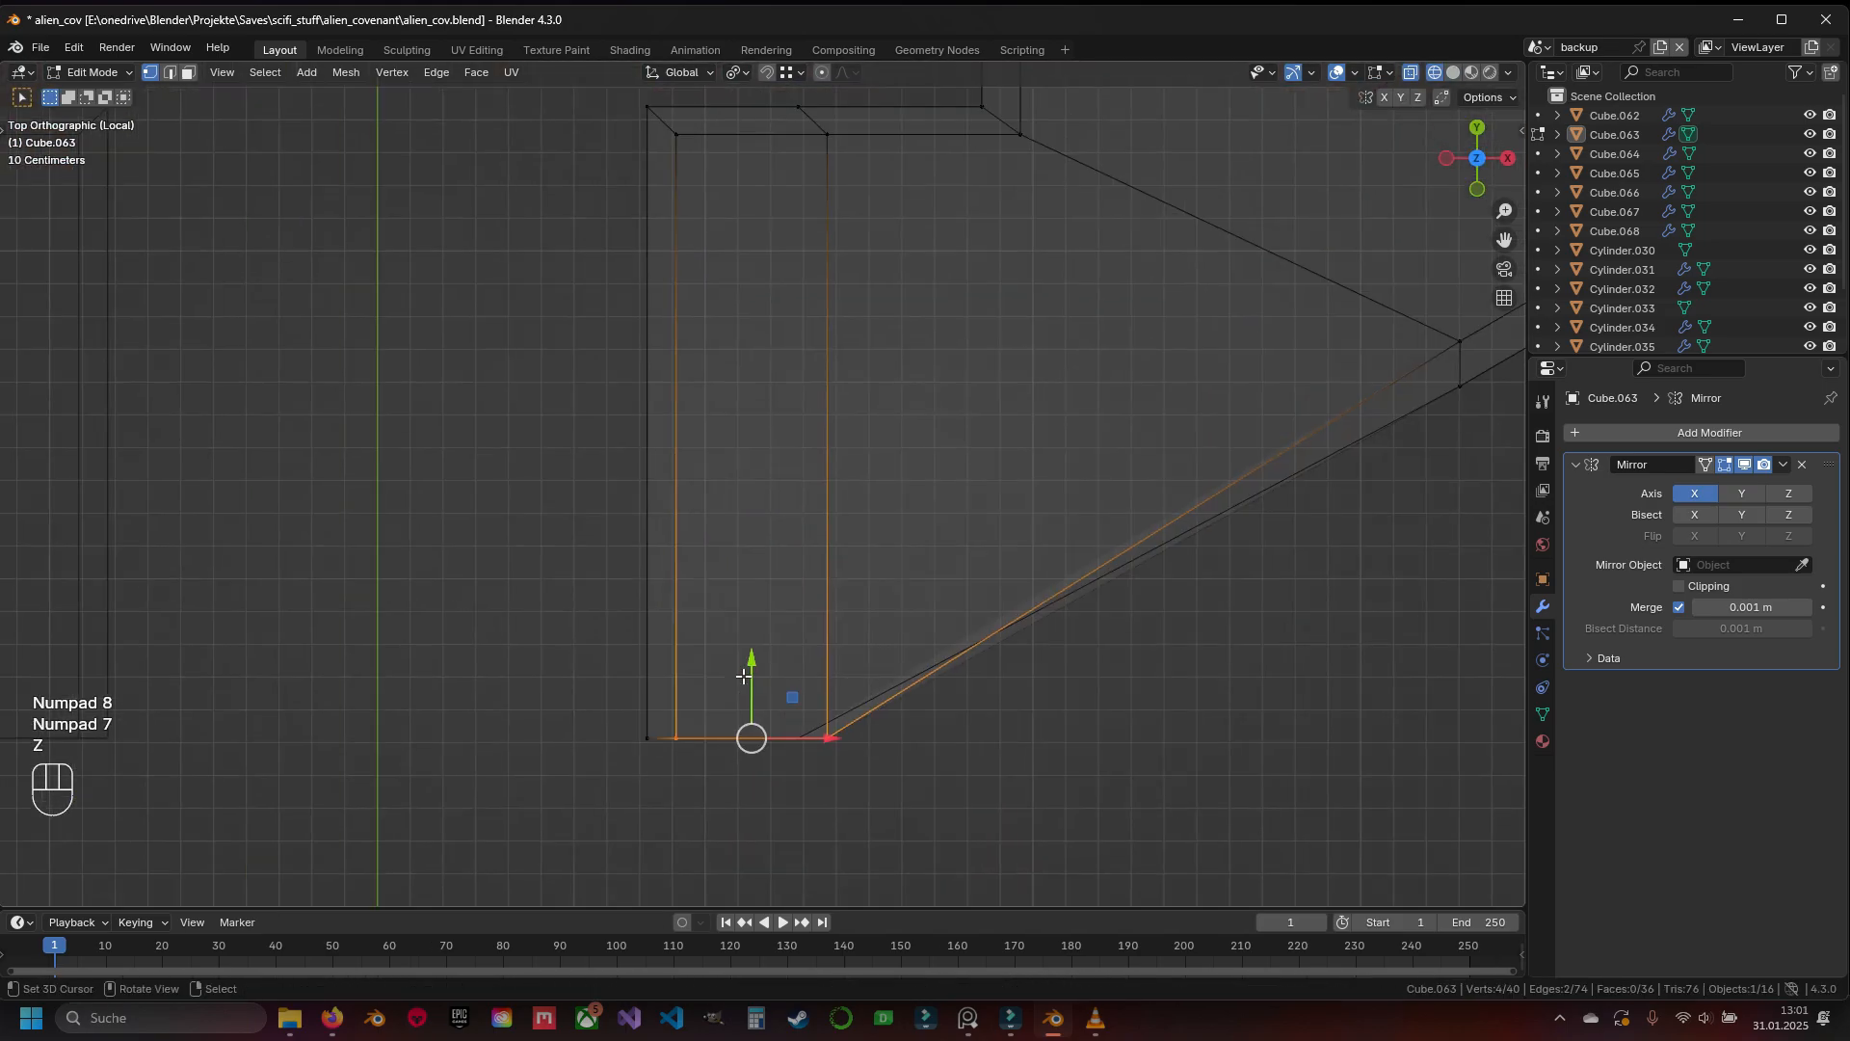
left_click_drag(752, 665, 752, 631)
key("a")
mouse_move(811, 684)
left_mouse_down()
mouse_move(839, 710)
mouse_move(681, 695)
left_mouse_up()
Leave mesh editing, bring the rest of the model back into view around the beveled plate, and save the file
key("z")
key("Tab")
key("Tab")
mouse_move(682, 695)
middle_mouse_down()
mouse_move(814, 525)
mouse_move(697, 595)
mouse_move(577, 395)
middle_mouse_up()
key("Tab")
key("KP_Divide")
middle_click_drag(613, 540, 1147, 536)
scroll(722, 552, "up", 5)
key("ctrl+s")
scroll(902, 528, "down", 2)
Isolate the beveled side plate, edit its mesh, and select the hexagon's large top and bottom faces
right_click(986, 476)
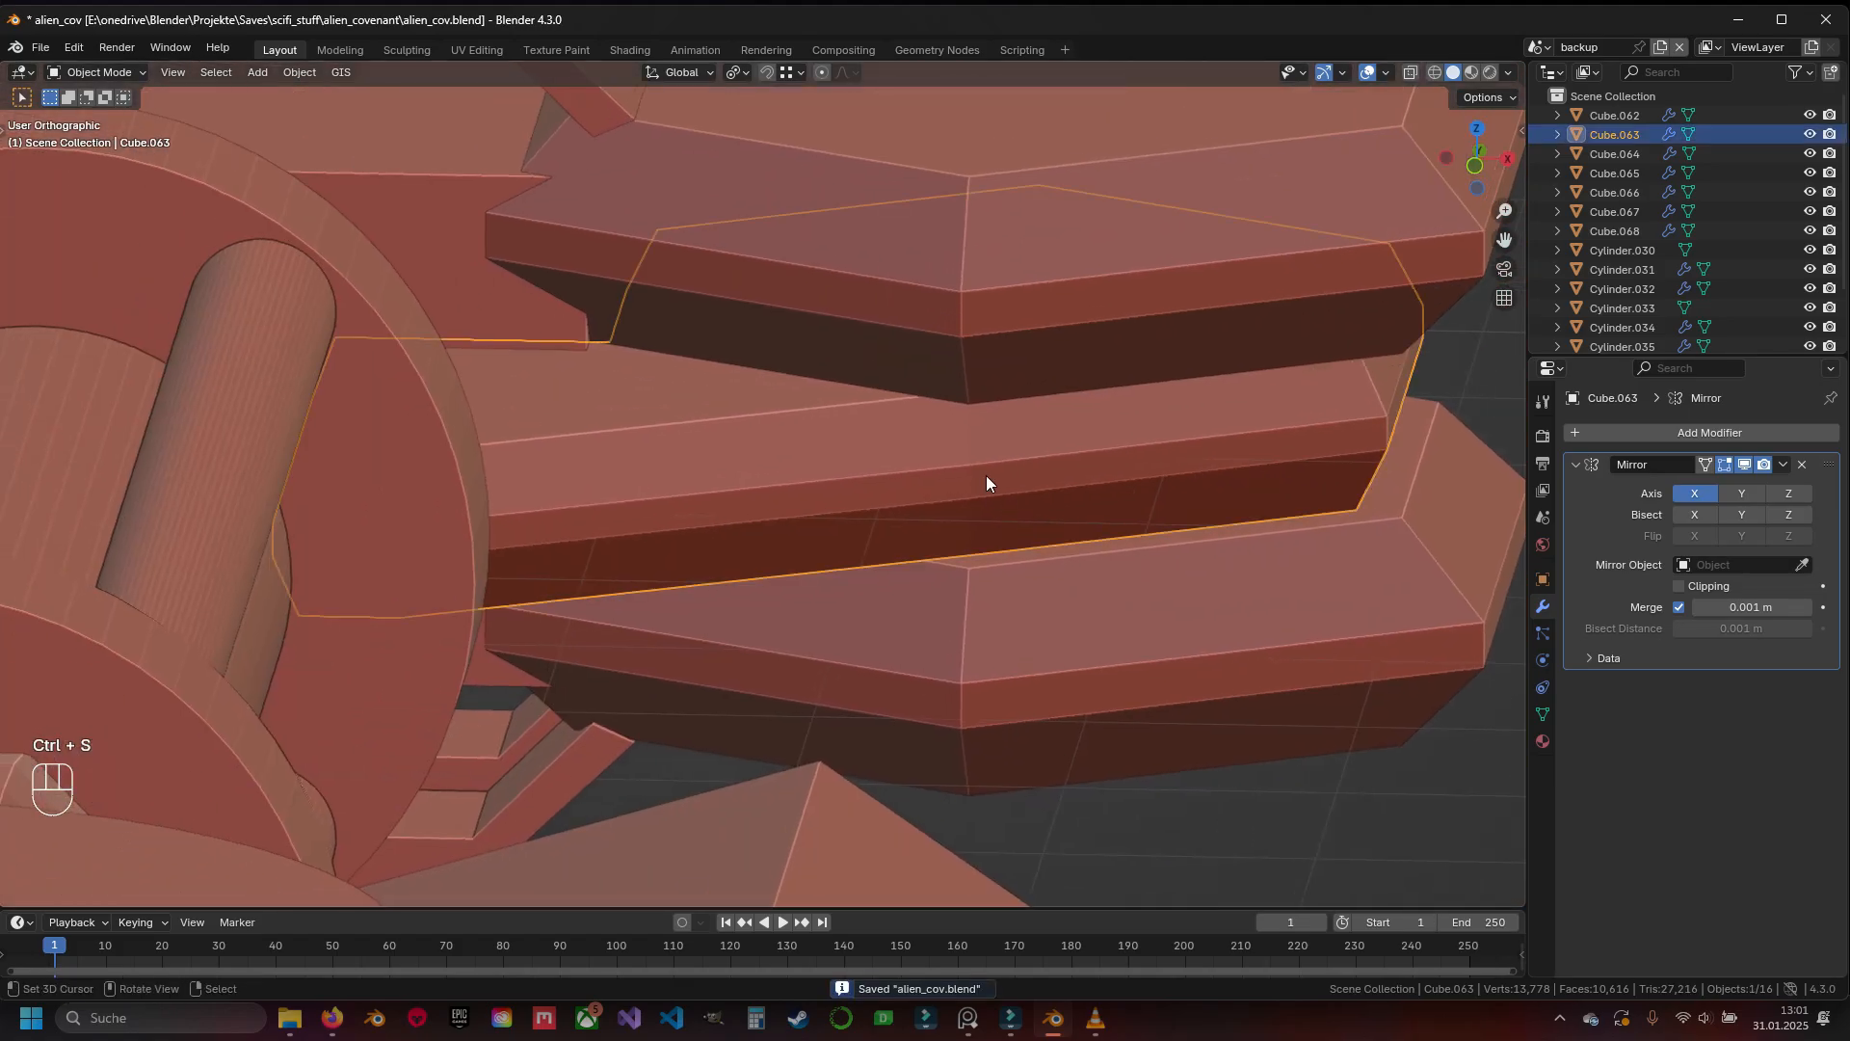
middle_click_drag(986, 476, 859, 546, "shift")
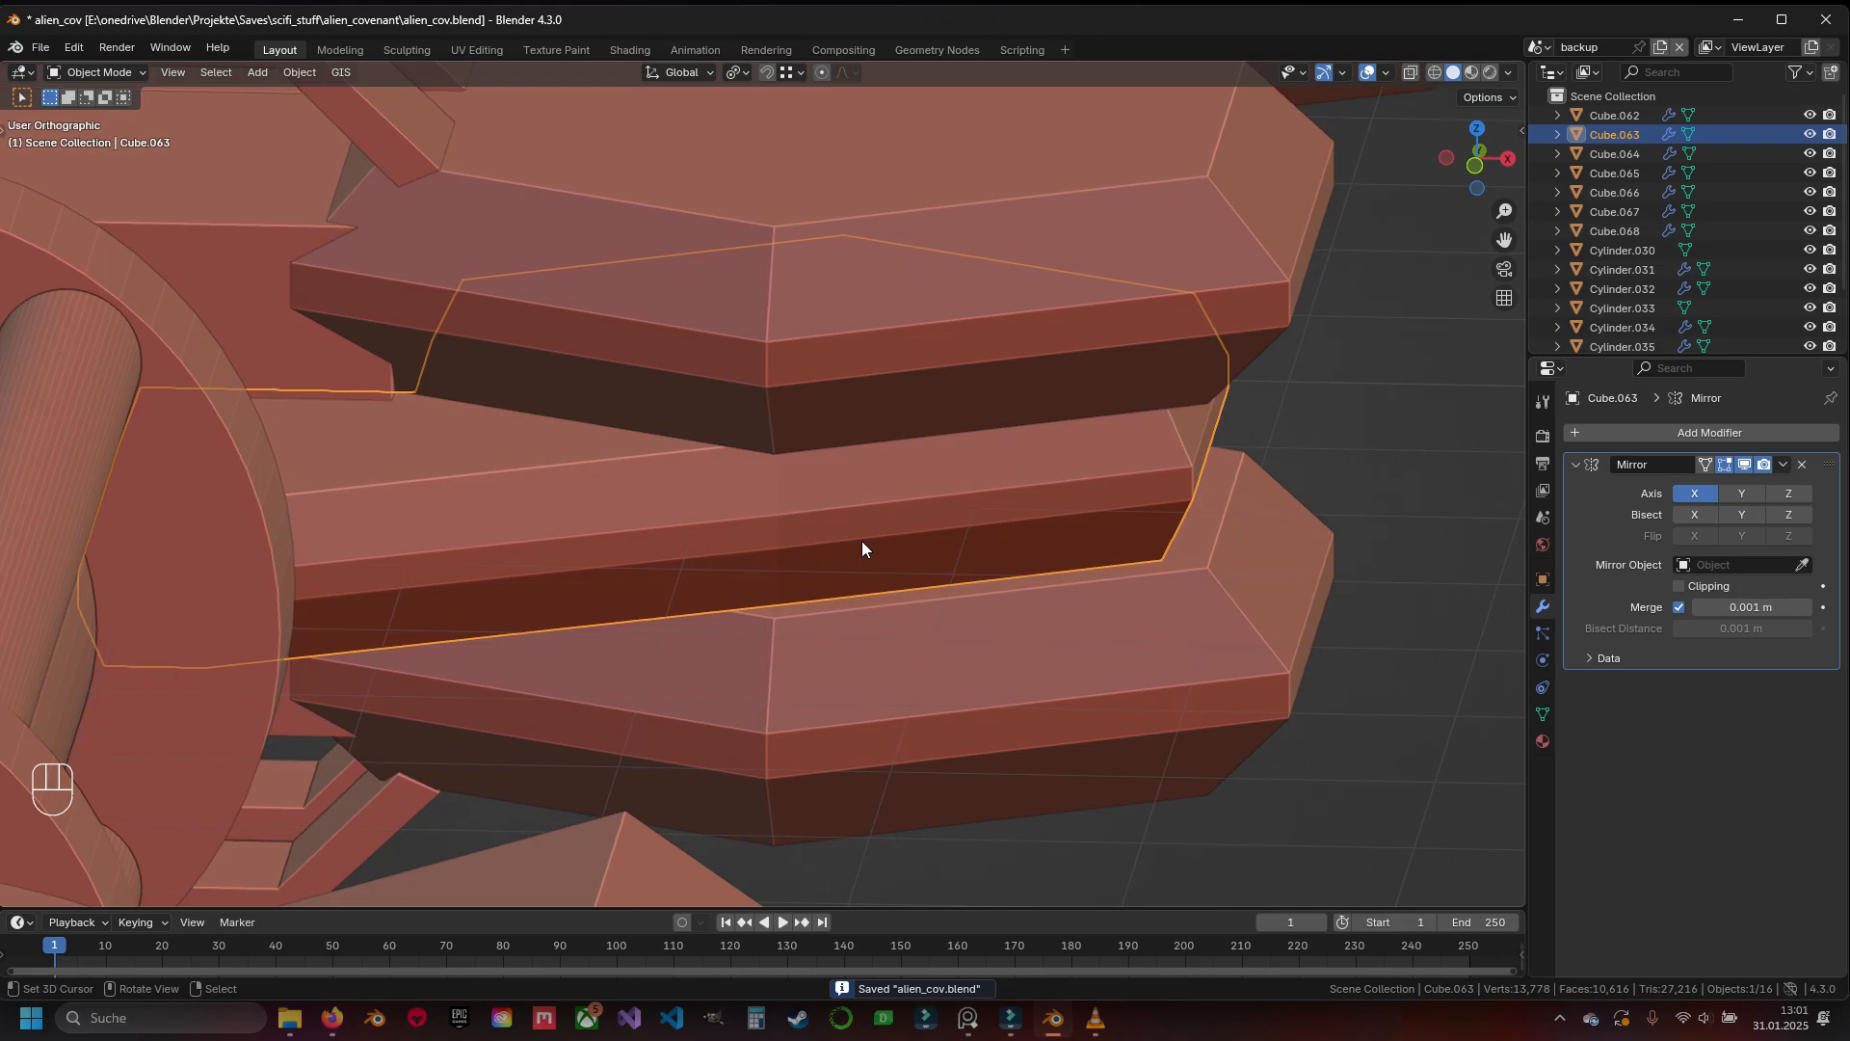
key("KP_Divide")
key("Tab")
scroll(848, 578, "up", 3)
key("3")
left_click(856, 559)
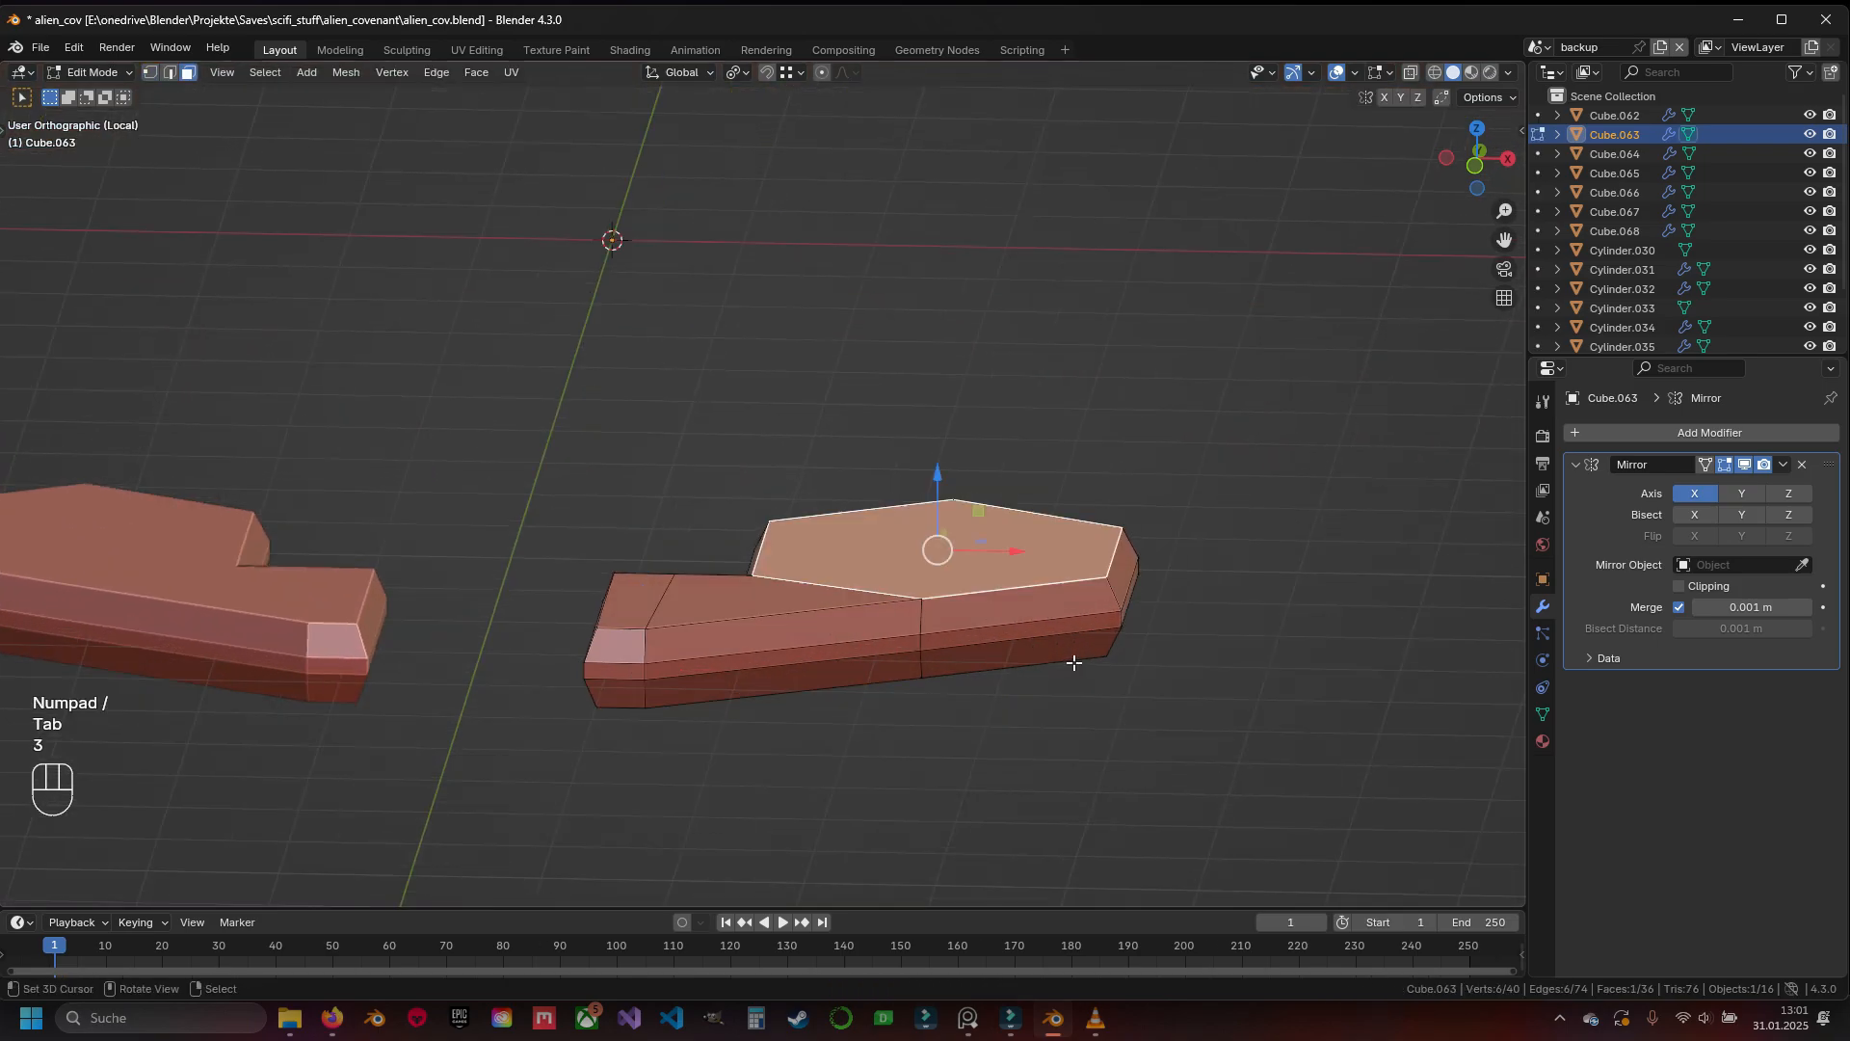
middle_click_drag(1074, 661, 961, 714)
middle_click_drag(930, 742, 882, 703)
right_click(921, 582, "shift")
scroll(942, 706, "up", 3)
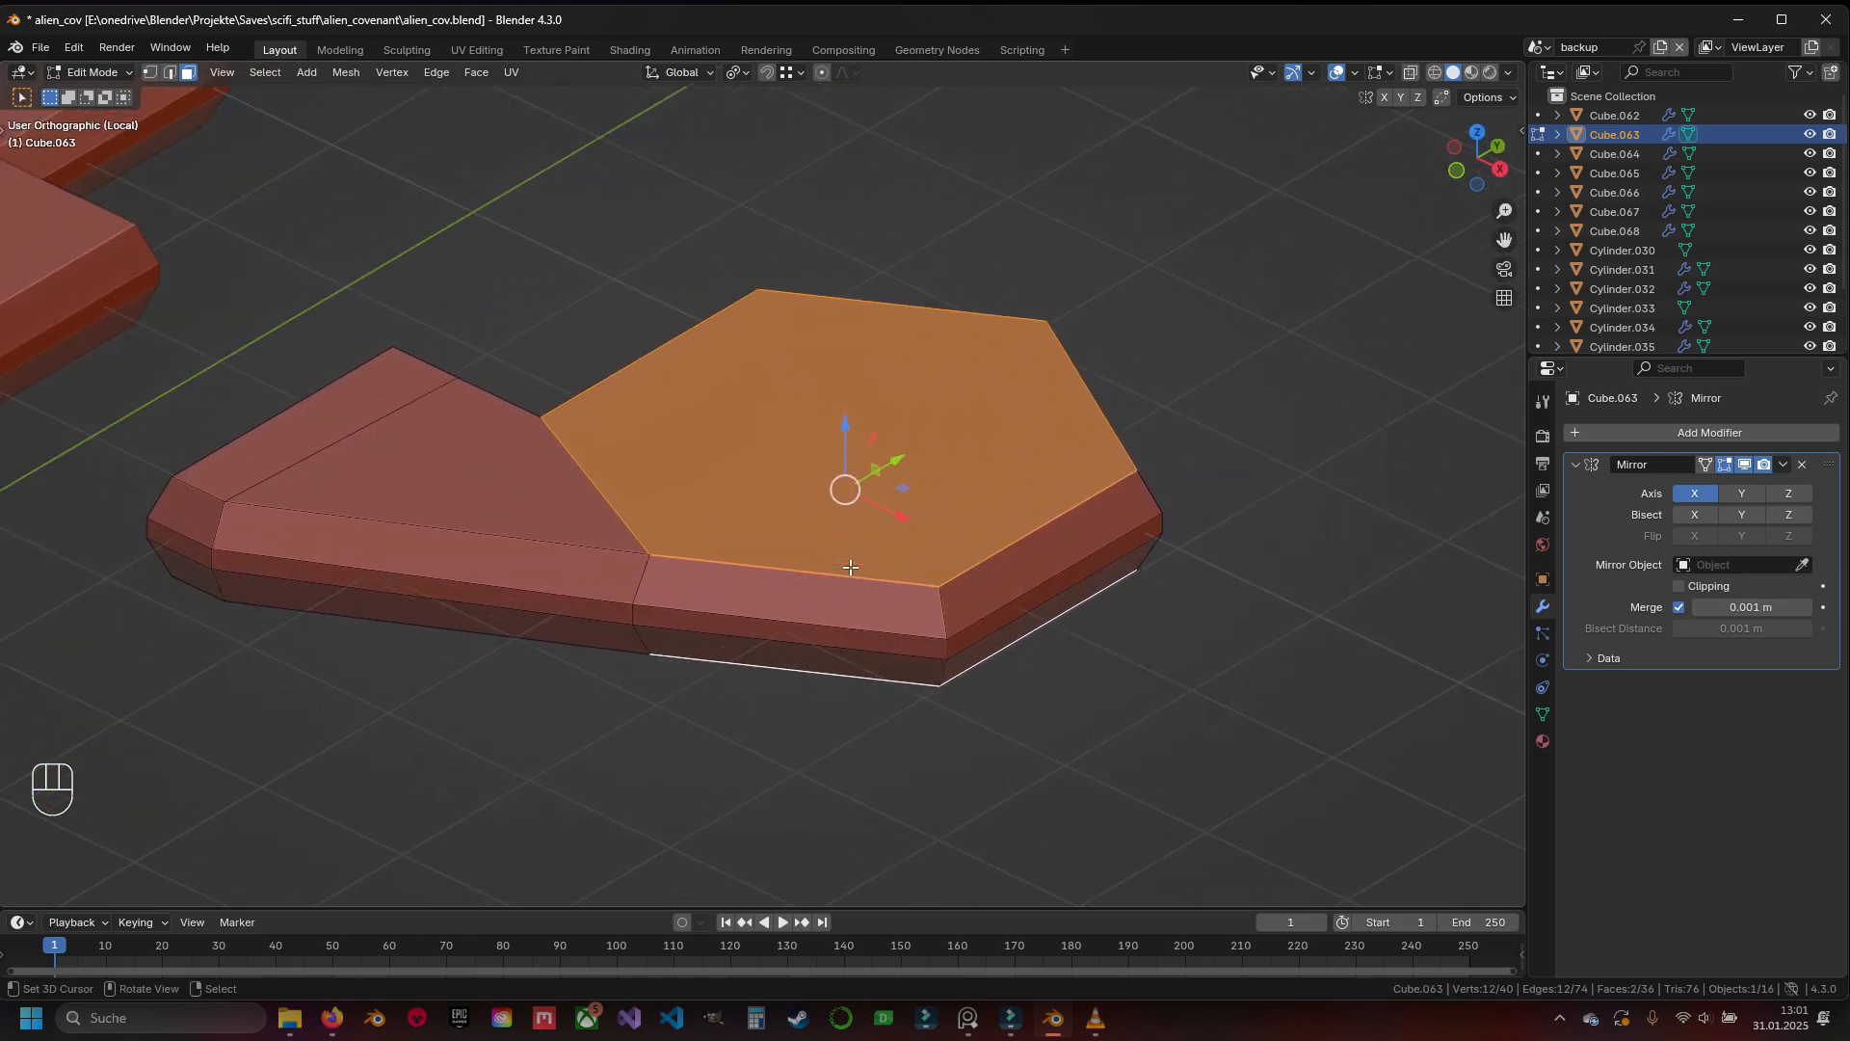
mouse_move(867, 551)
middle_mouse_down()
mouse_move(923, 576)
mouse_move(842, 535)
middle_mouse_up()
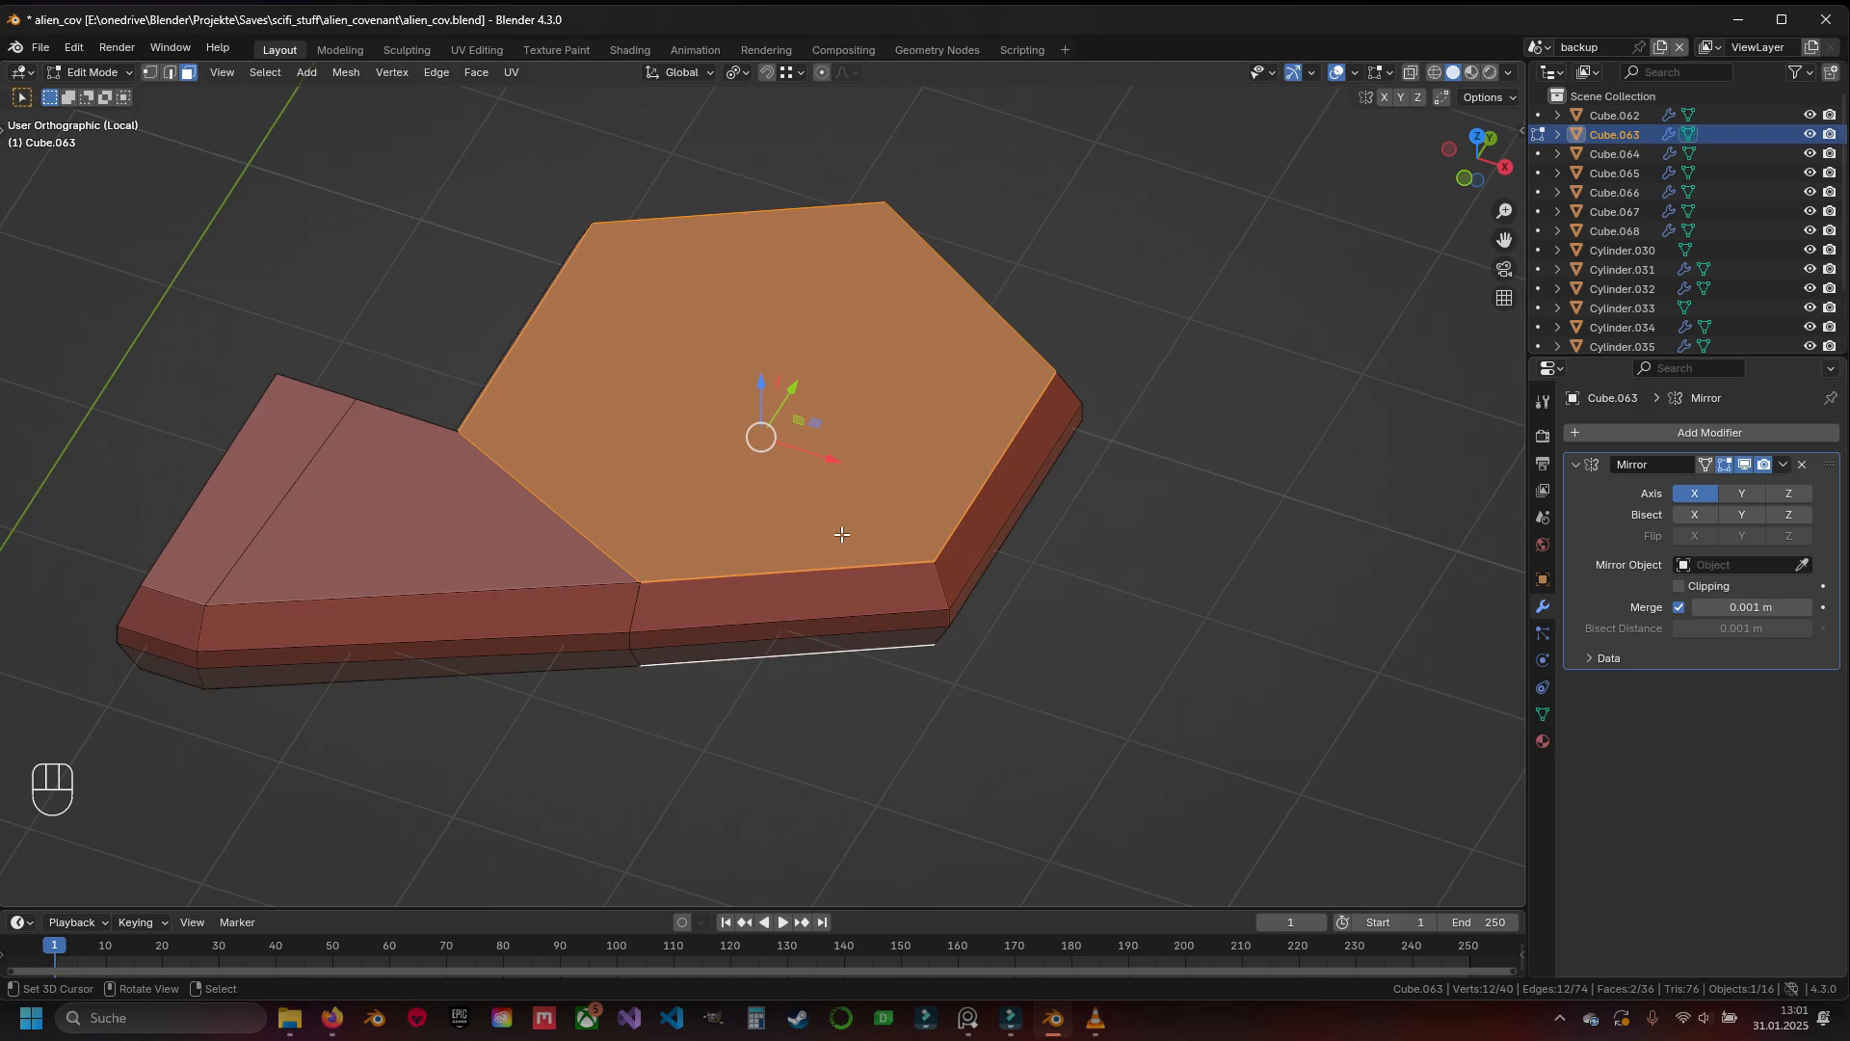
Extrude both hexagonal faces in place without offset, and merge the extruded top face at its center
key("e")
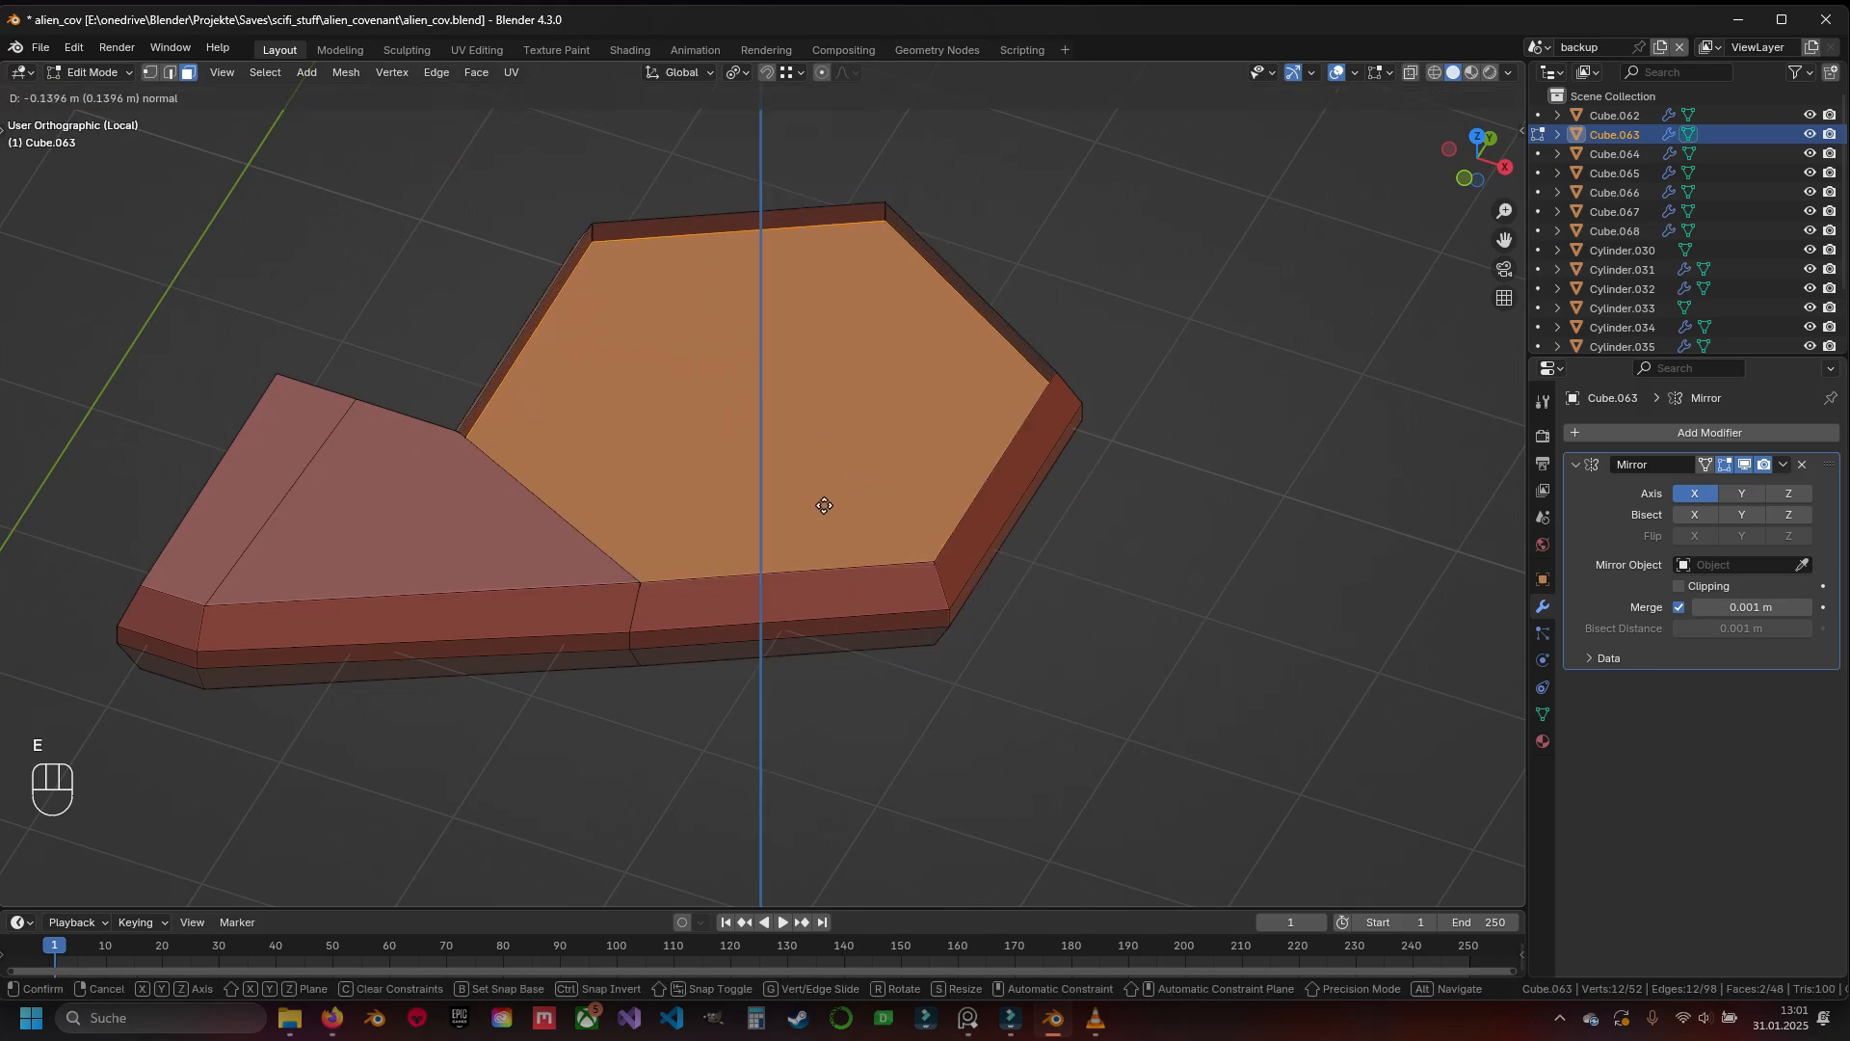
key("Escape")
middle_click_drag(824, 505, 816, 636)
key("space")
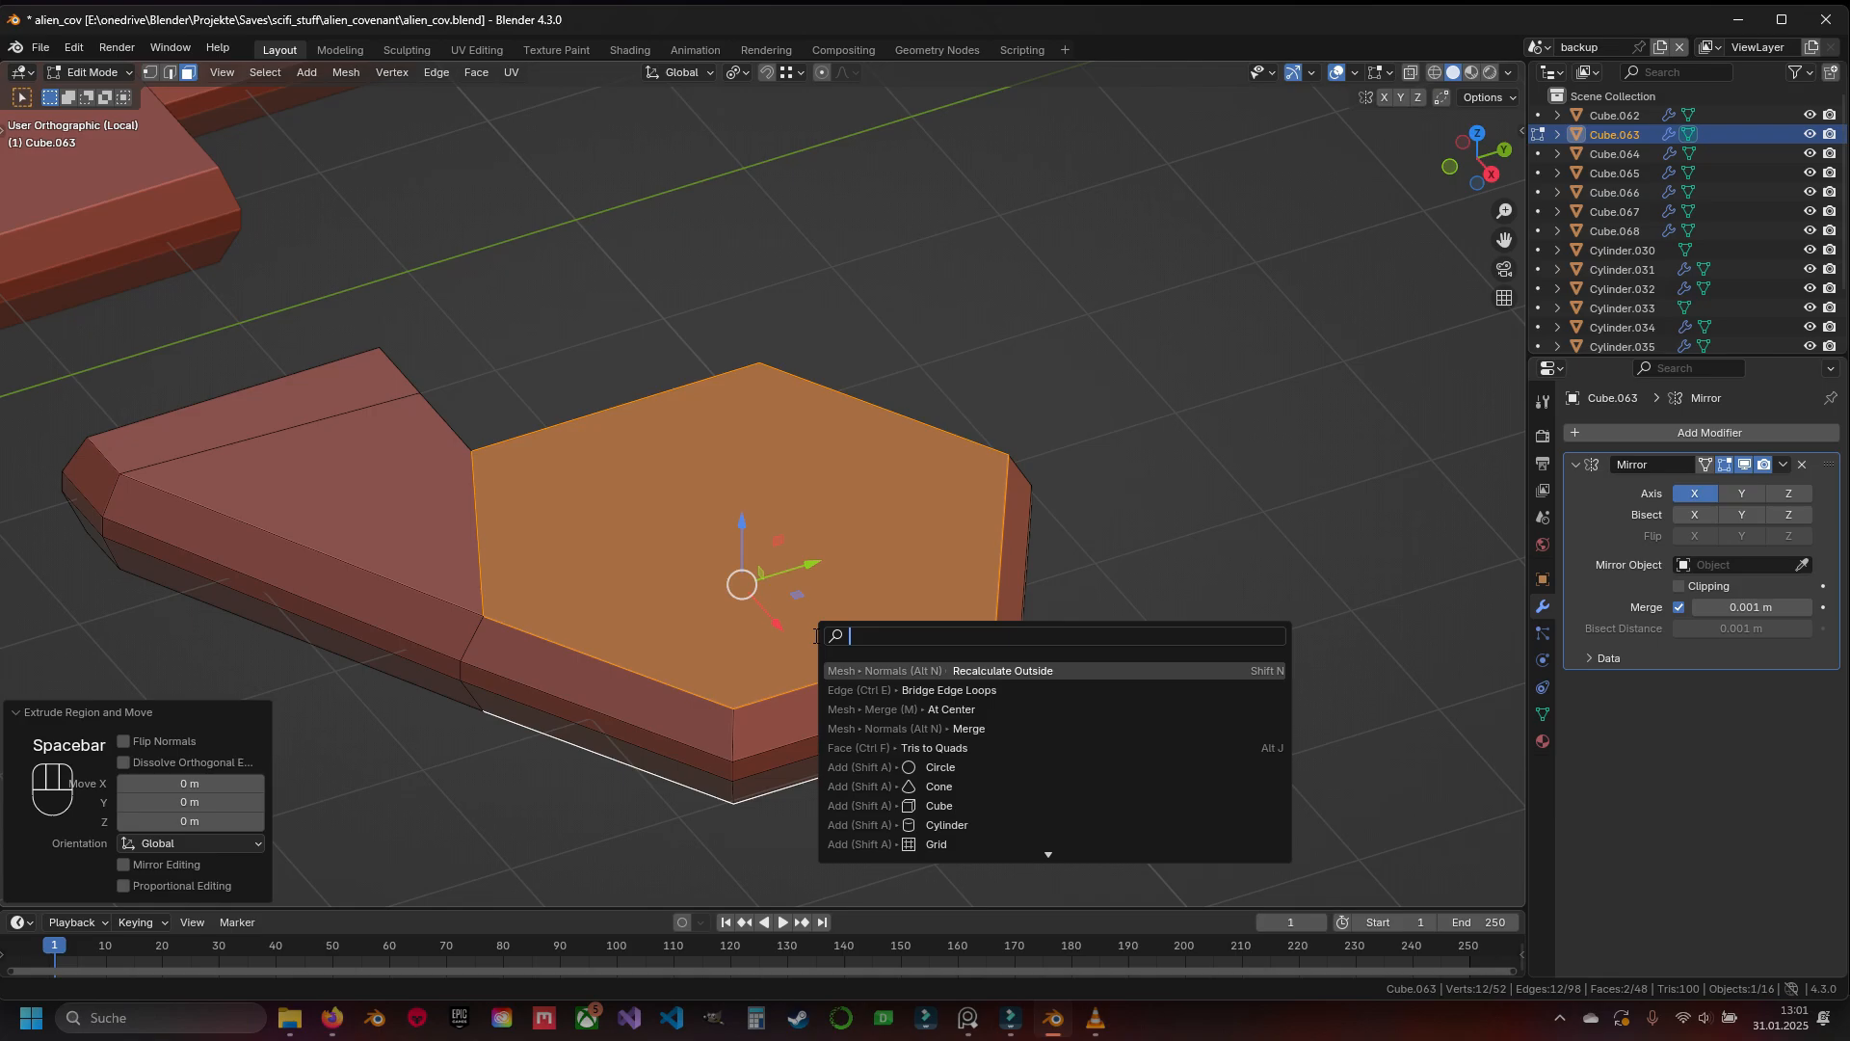
key("Escape")
left_click(761, 564)
key("space")
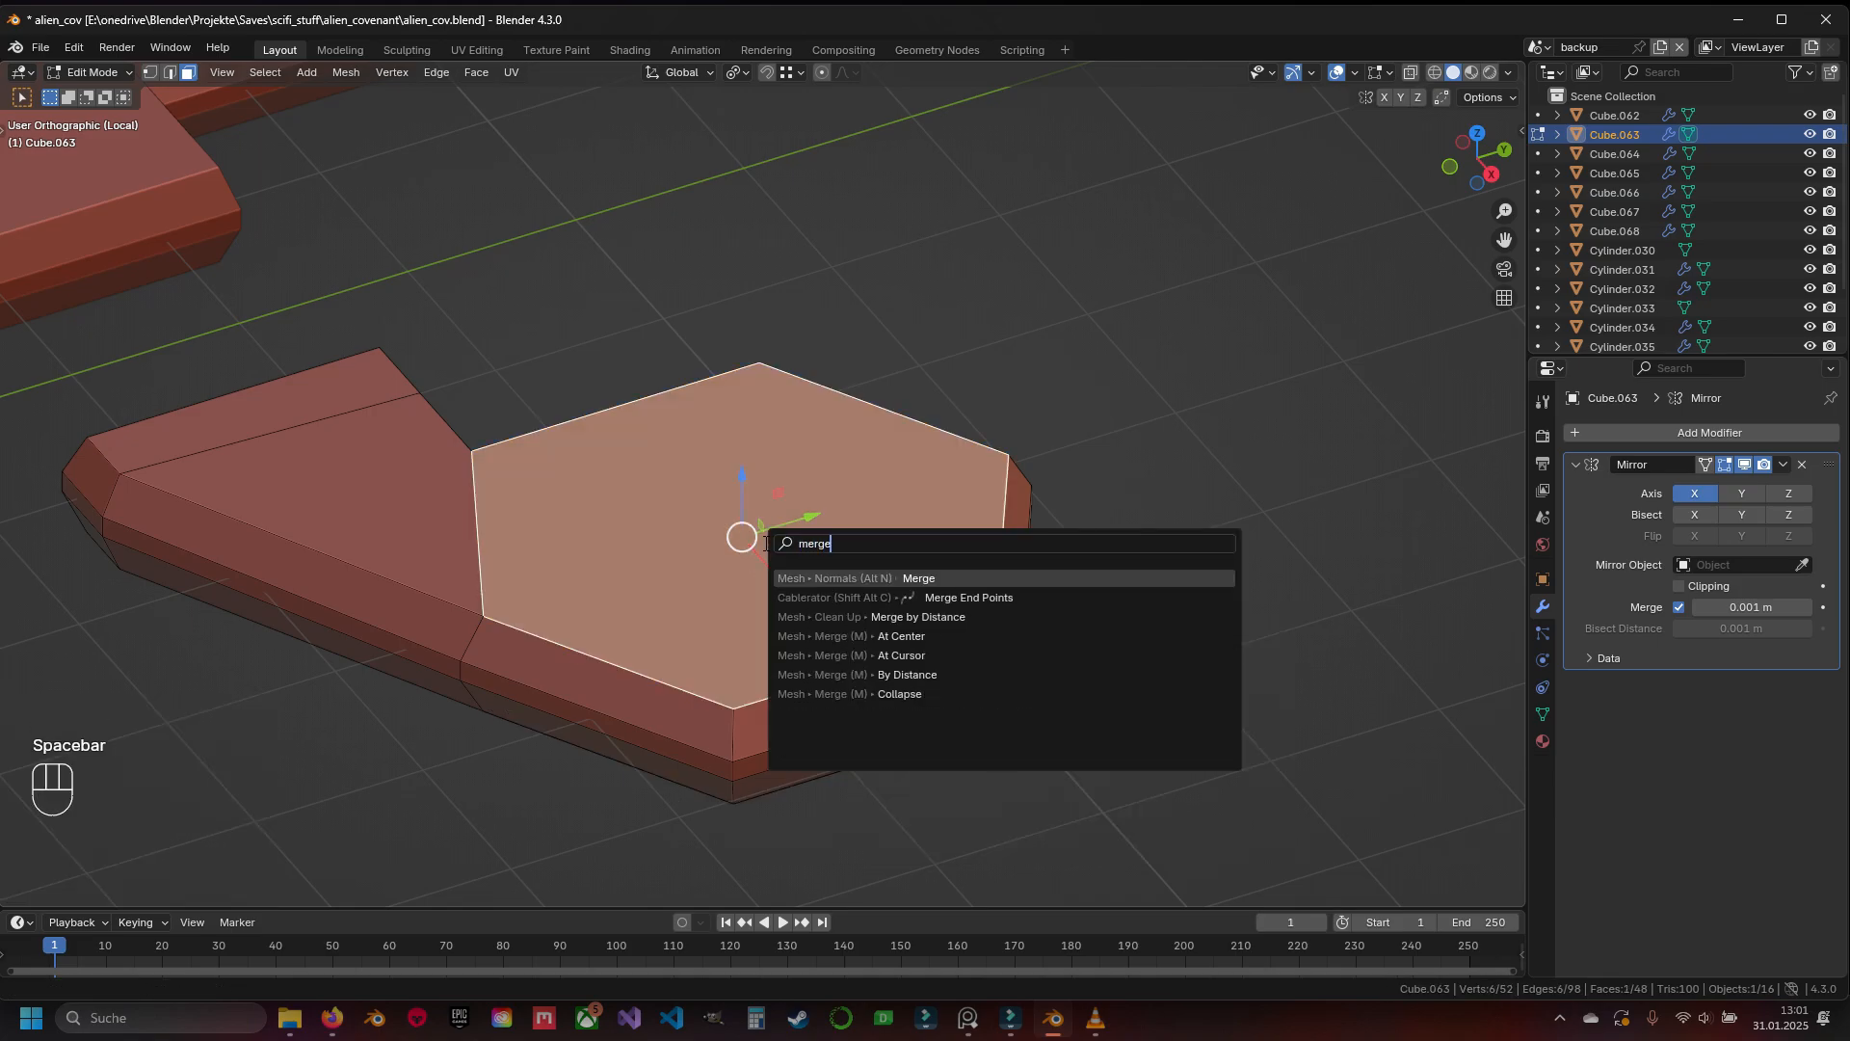
key("Return")
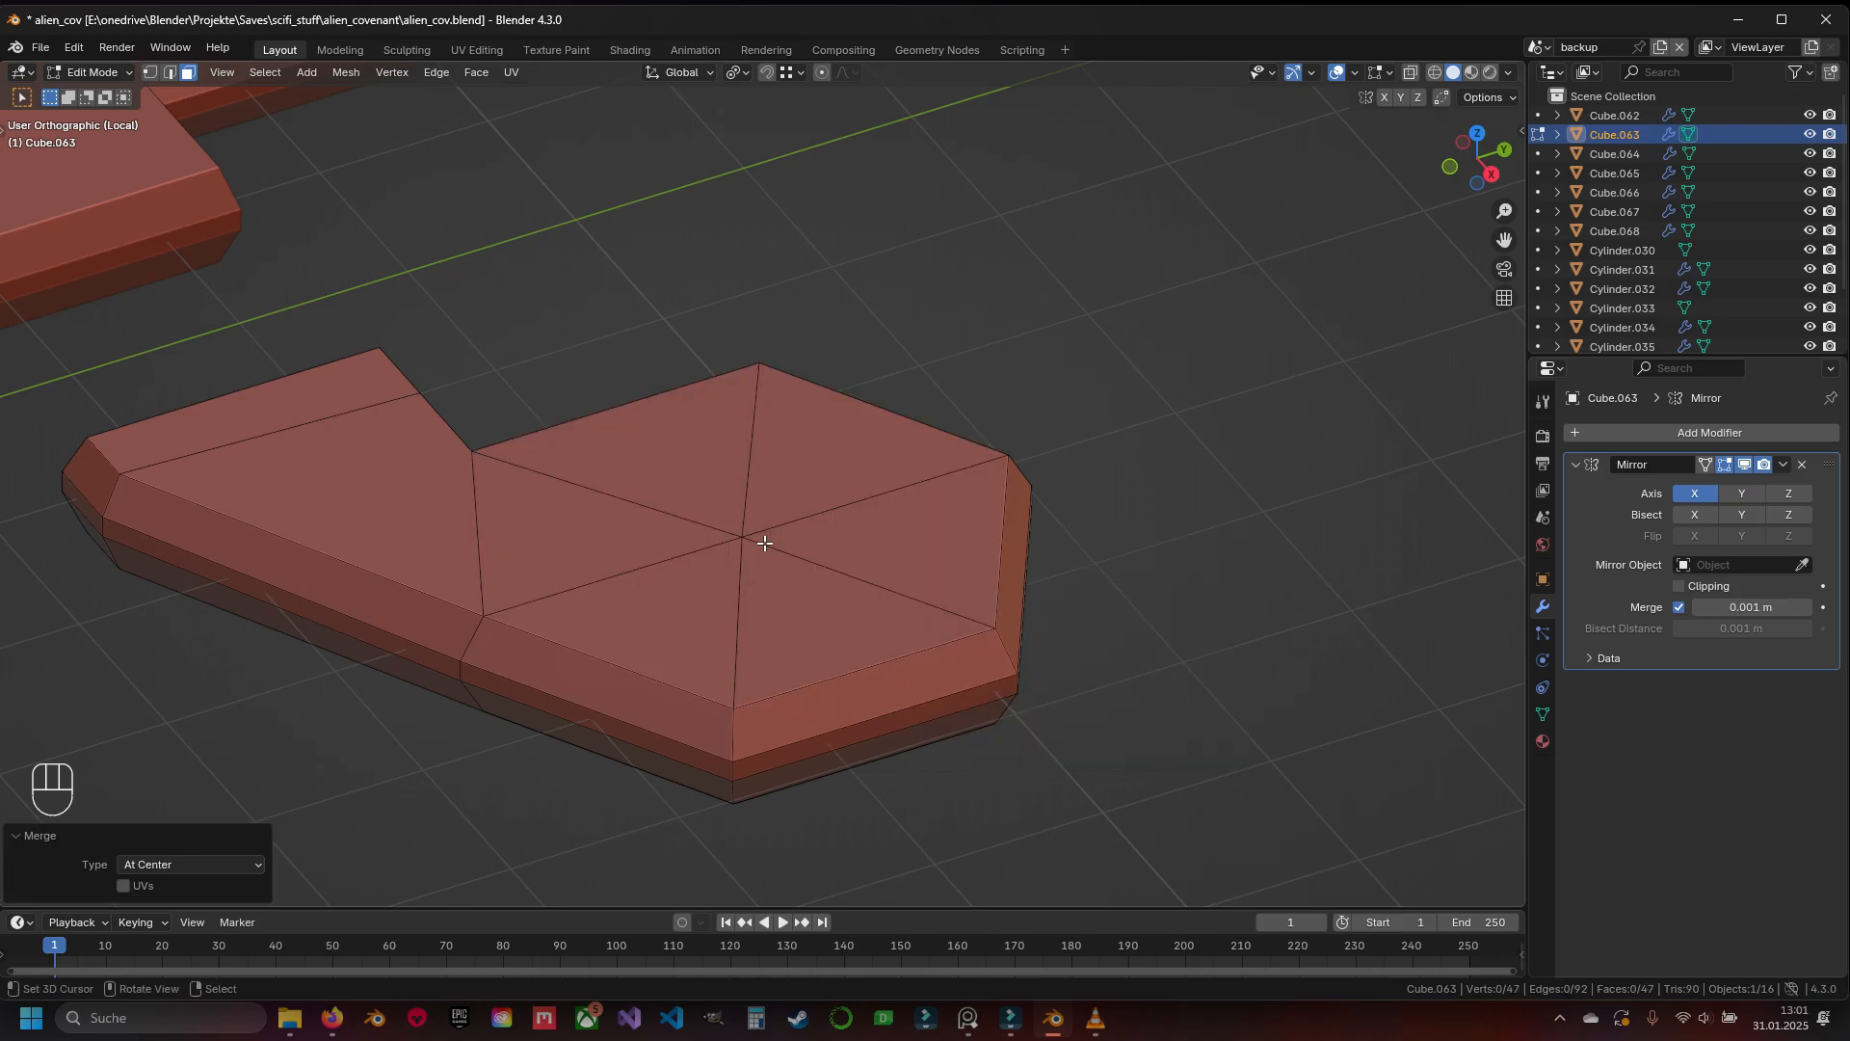
Merge the extruded bottom hexagonal face at its center so it divides into triangular wedges
key("ctrl+z")
middle_click_drag(700, 600, 684, 449)
key("space")
key("Return")
mouse_move(868, 464)
middle_mouse_down()
mouse_move(793, 504)
mouse_move(784, 463)
mouse_move(860, 490)
middle_mouse_up()
Select the spoke edges on both hexagonal faces, the corner edges around the rim, and the edges joining hexagon and arm
left_click(871, 509)
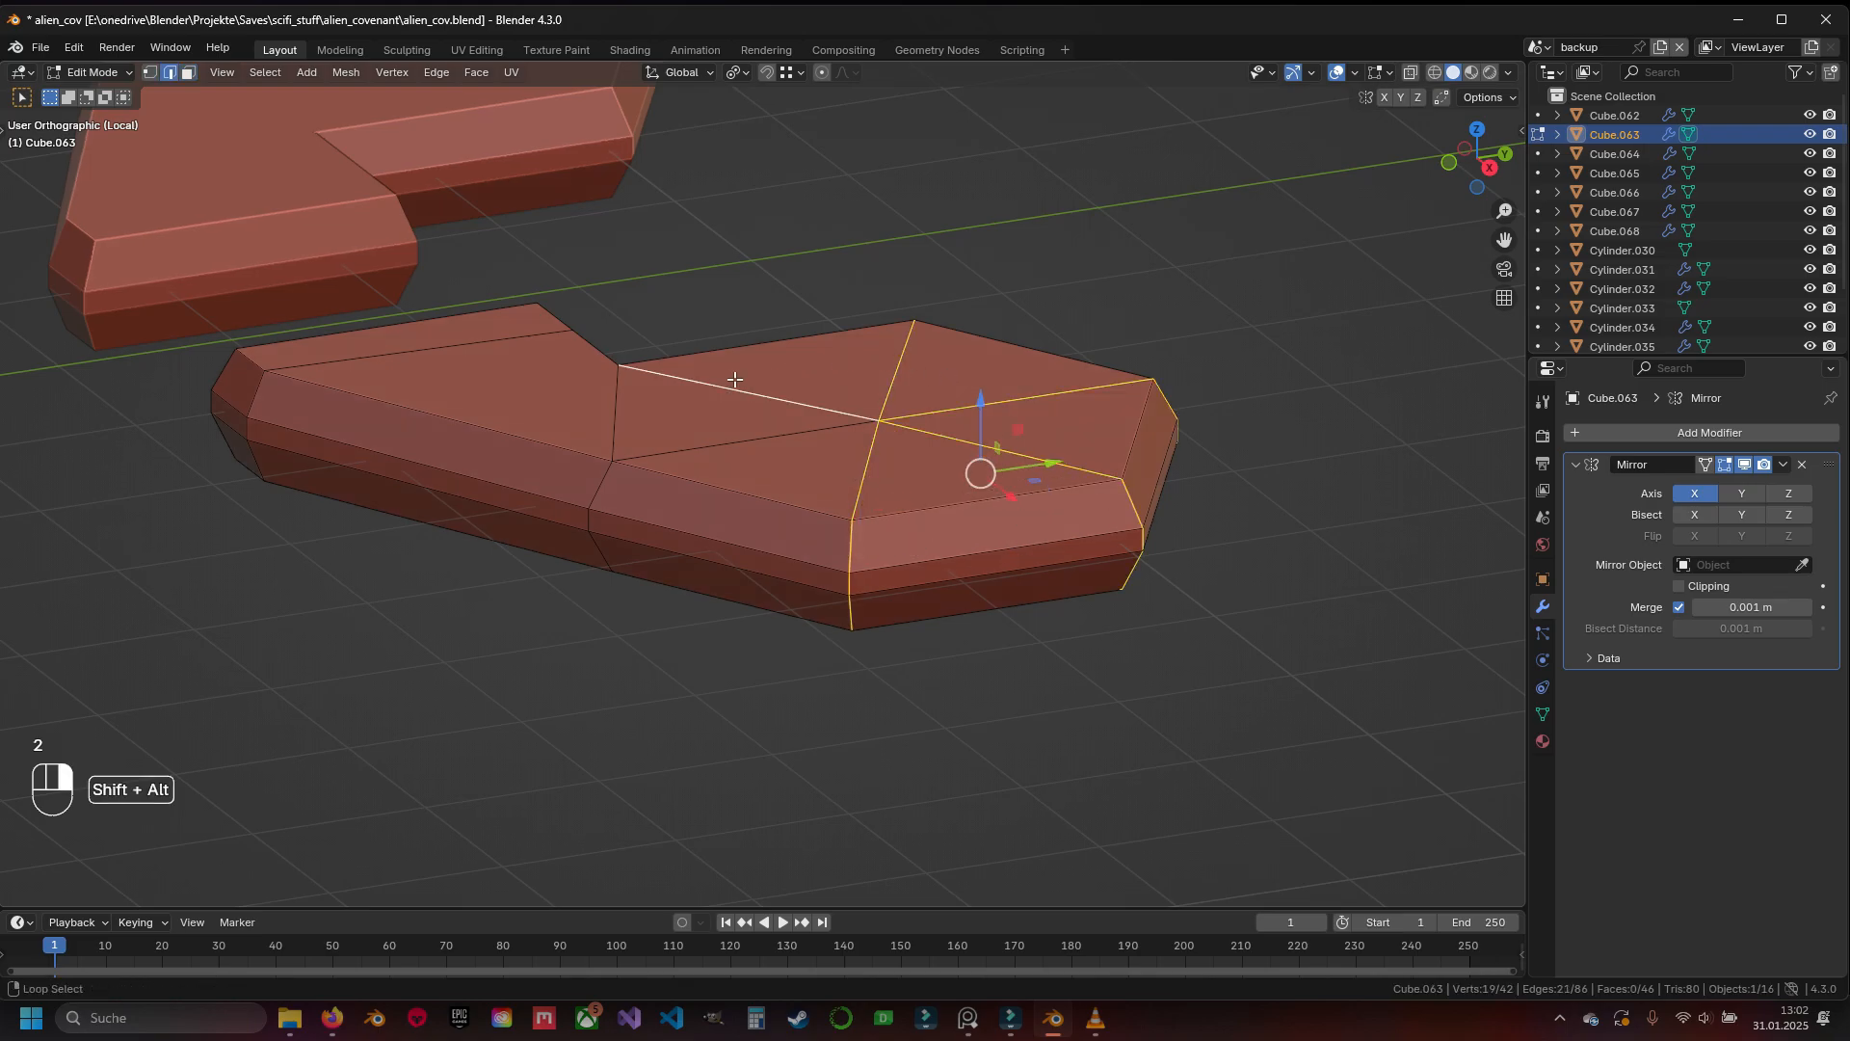
middle_click_drag(633, 493, 874, 484)
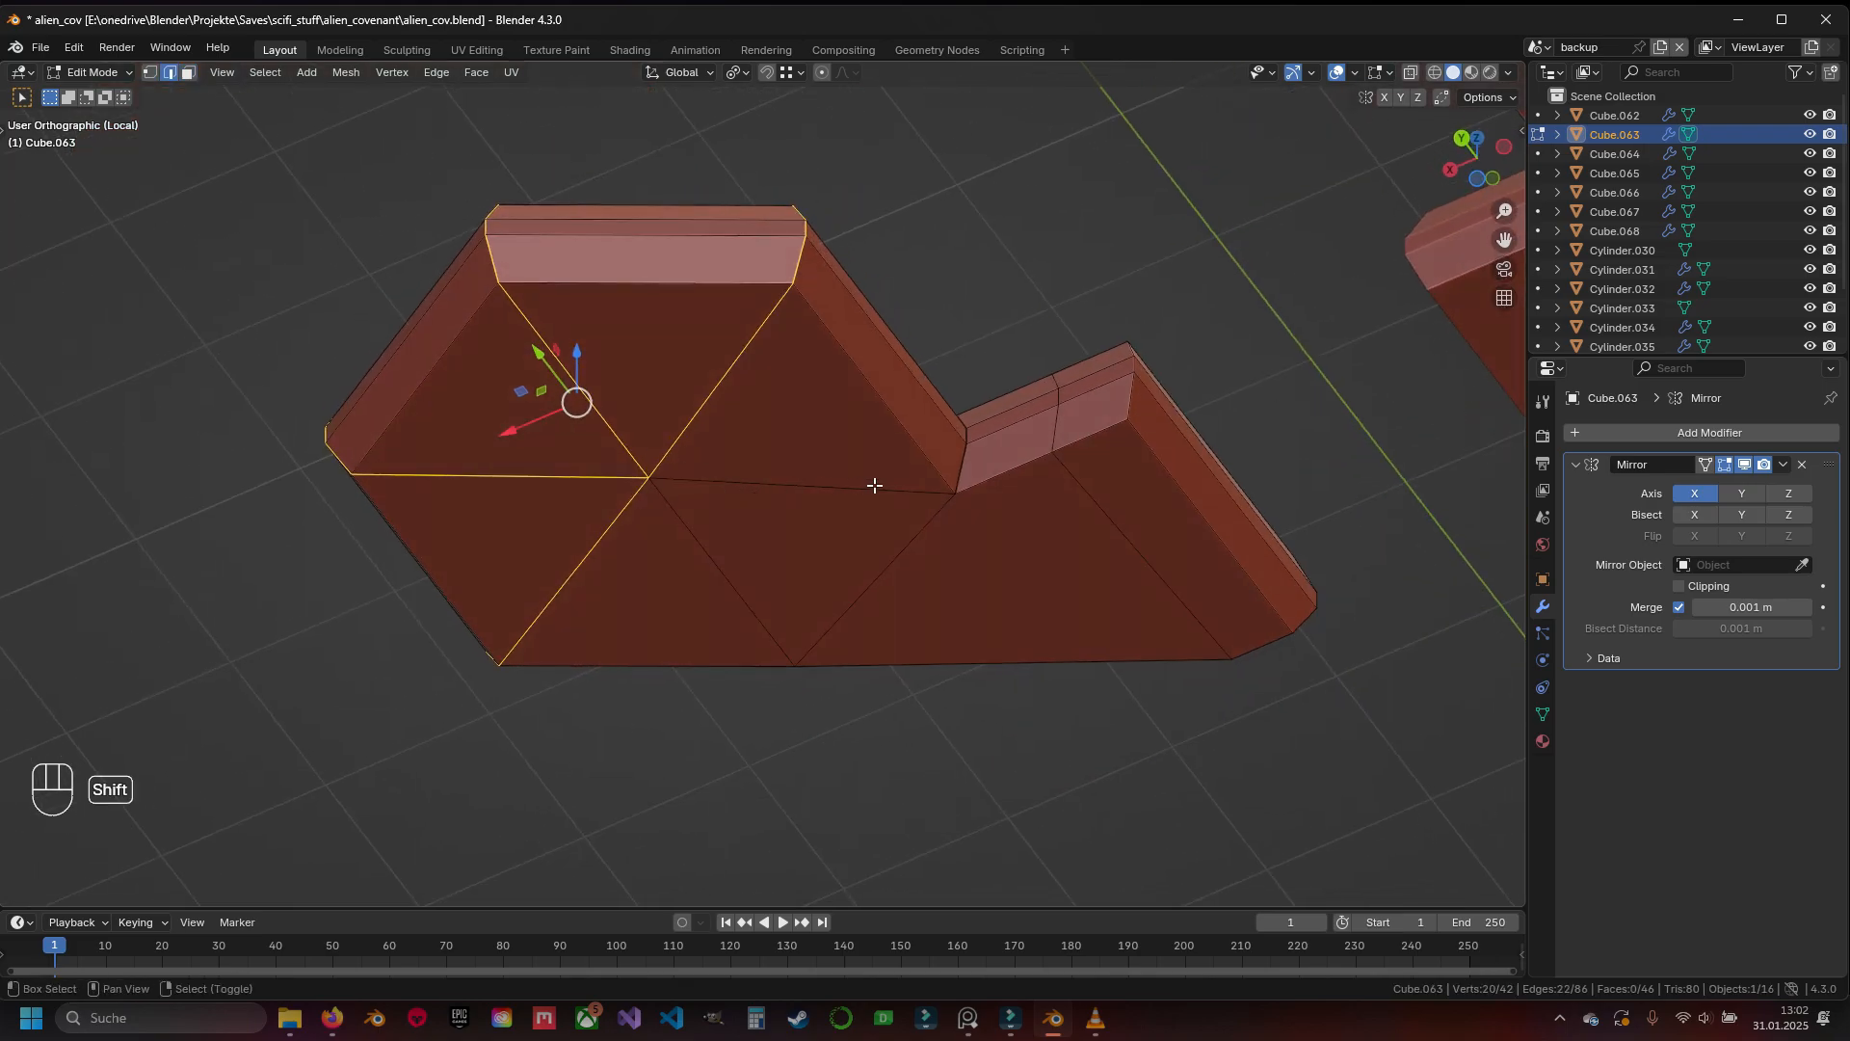
right_click(973, 418, "alt+shift")
middle_click_drag(964, 429, 926, 665)
right_click(1027, 619, "alt+shift")
right_click(851, 483, "shift")
middle_click_drag(851, 483, 925, 308)
right_click(868, 473, "shift")
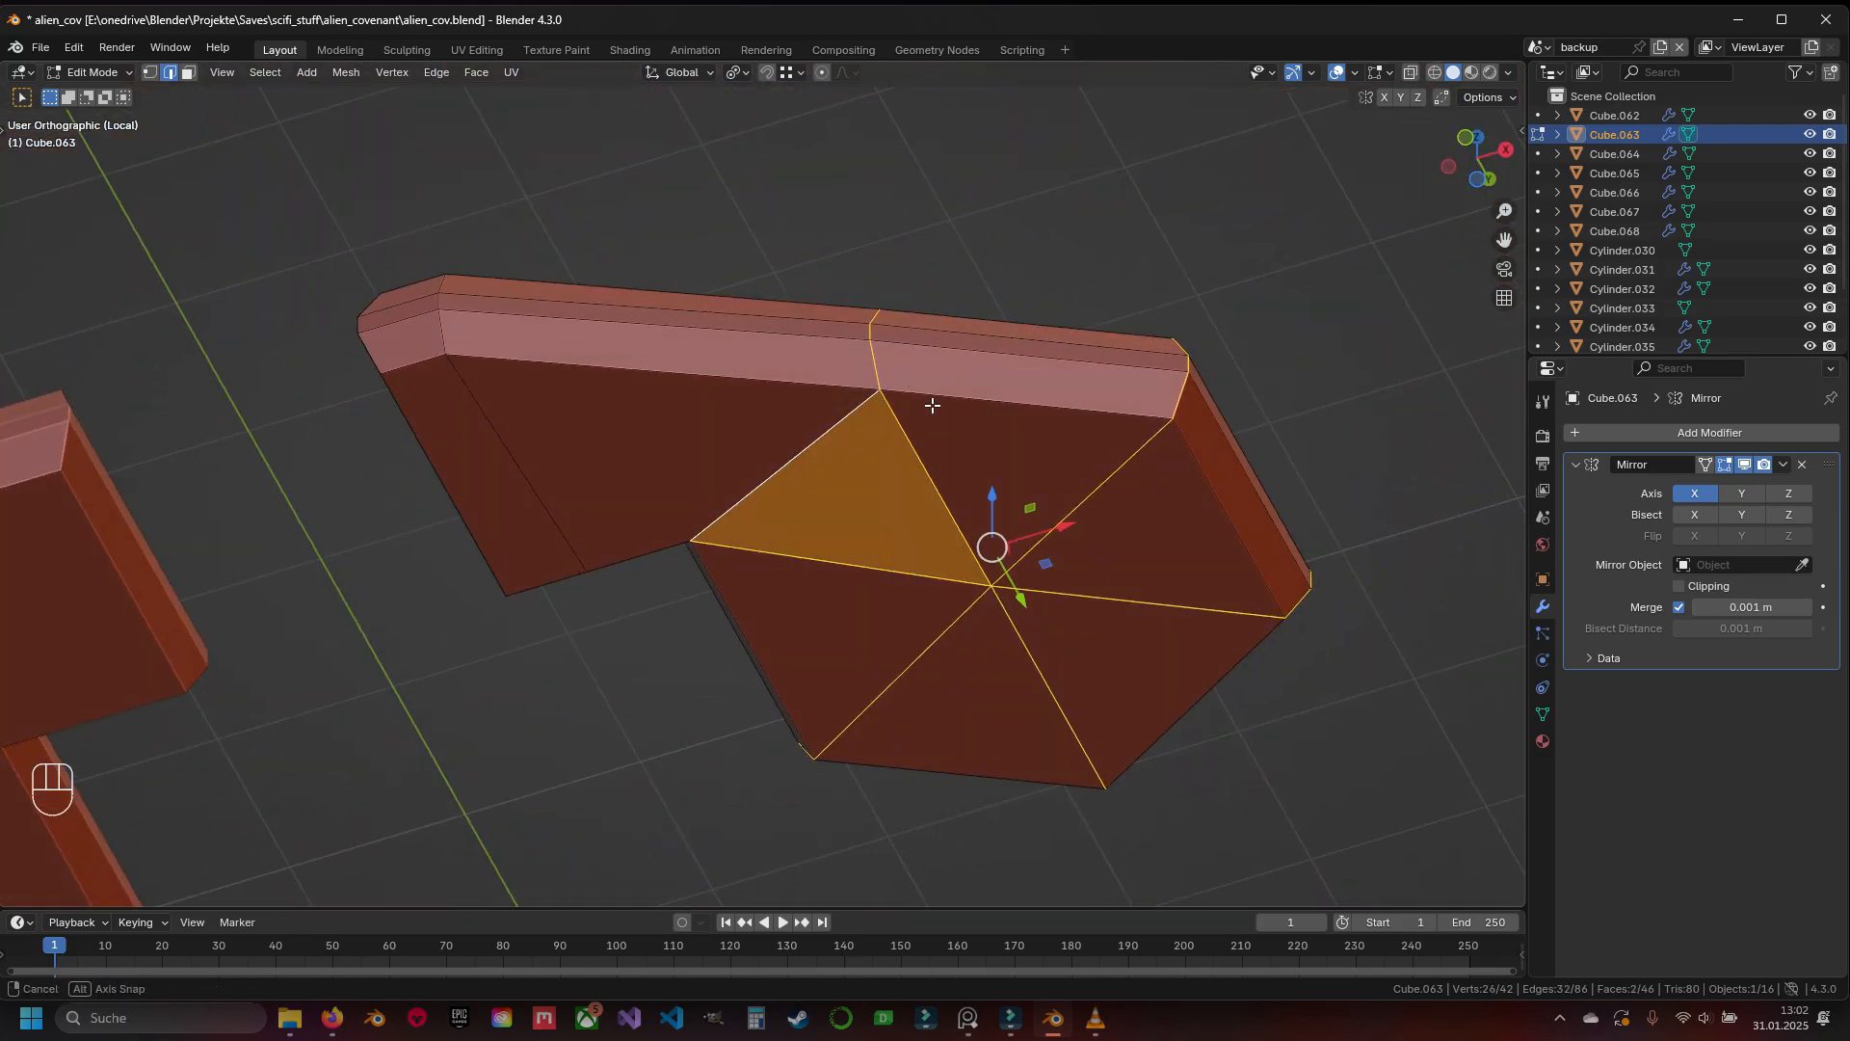
middle_click_drag(869, 473, 933, 537)
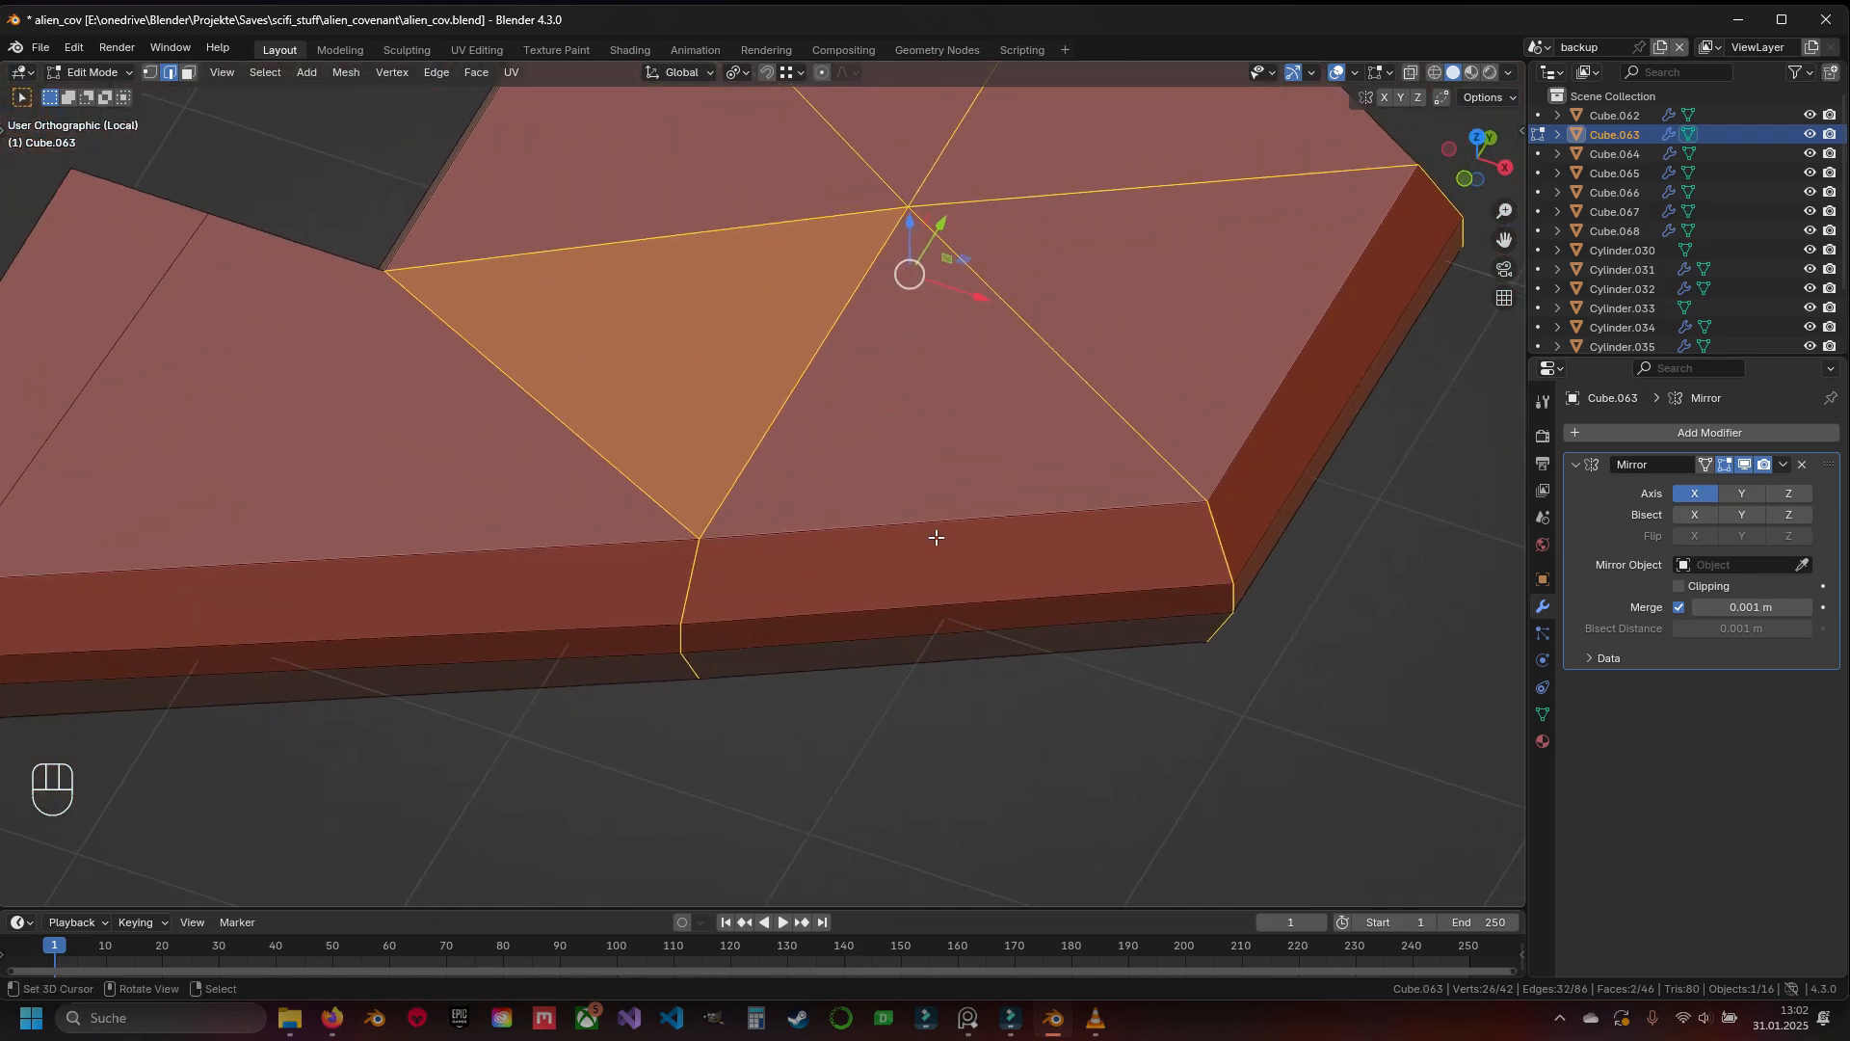
Bevel the selected seam edges with a width of about 0.017 m and one segment
key("ctrl+b")
key("shift")
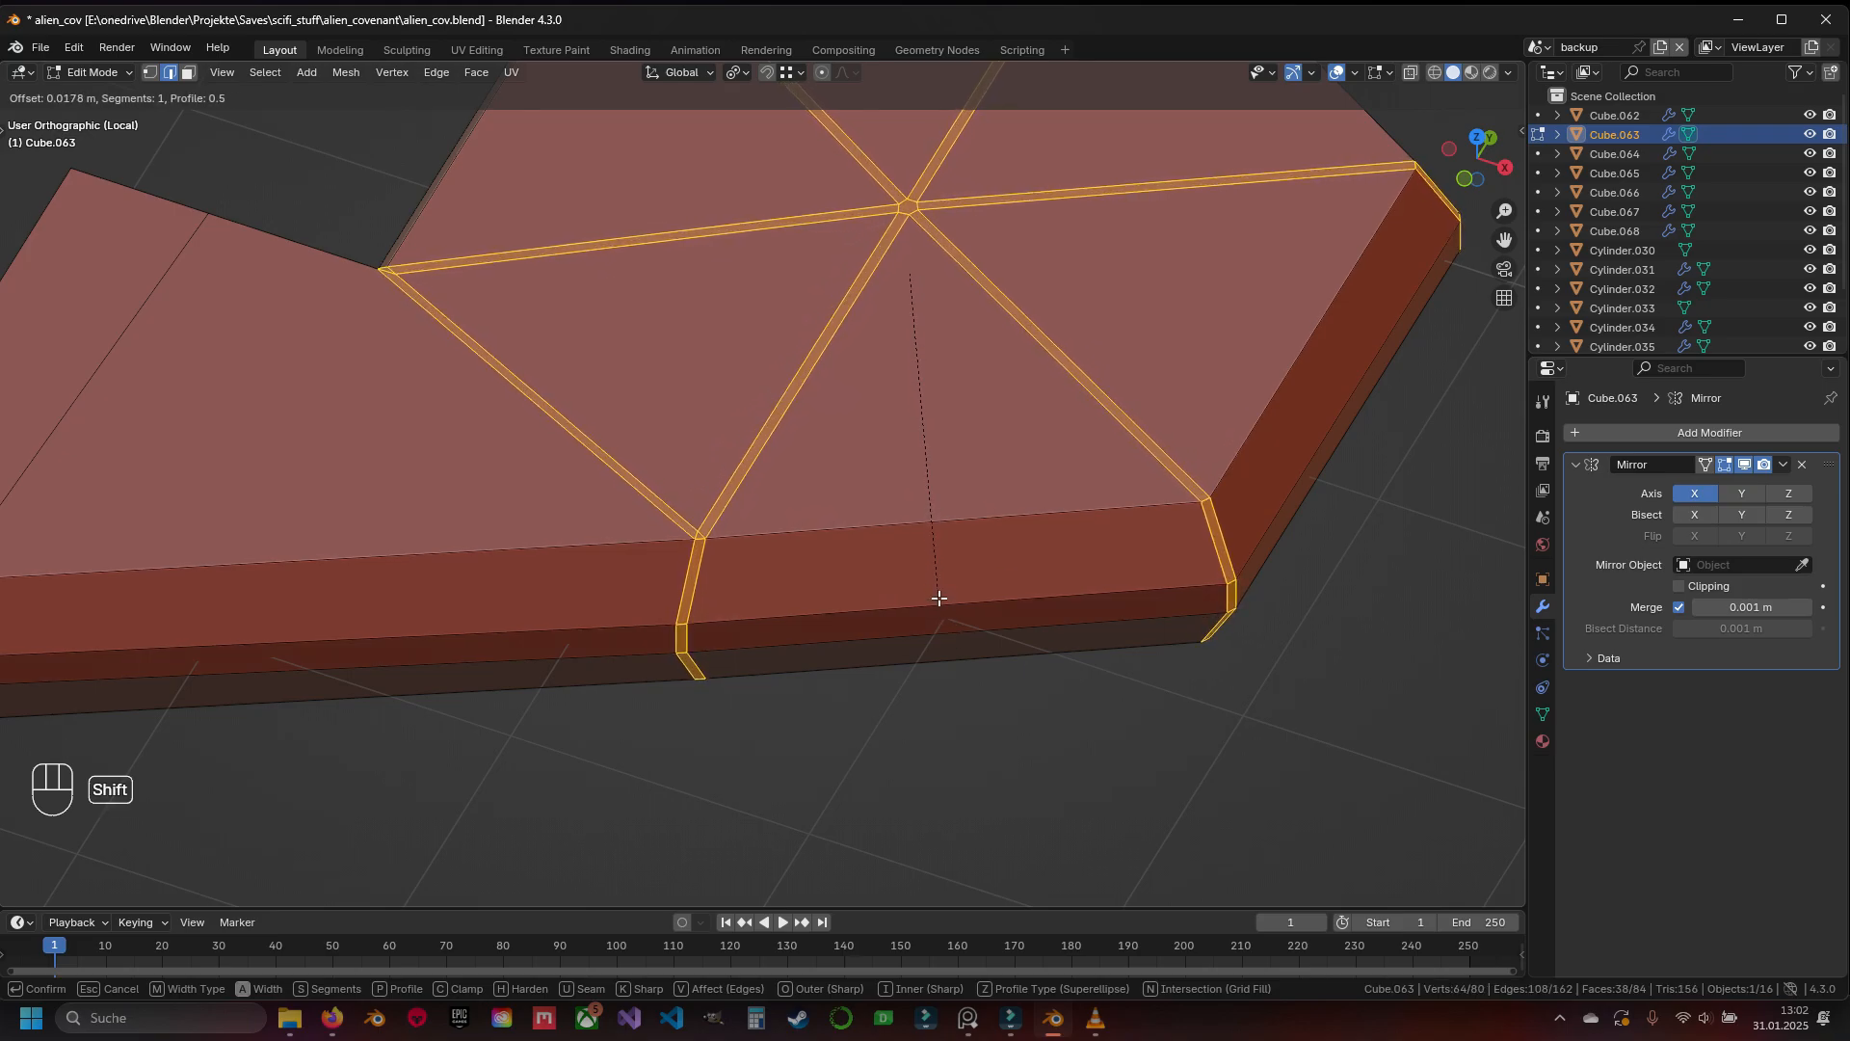
left_click(937, 596)
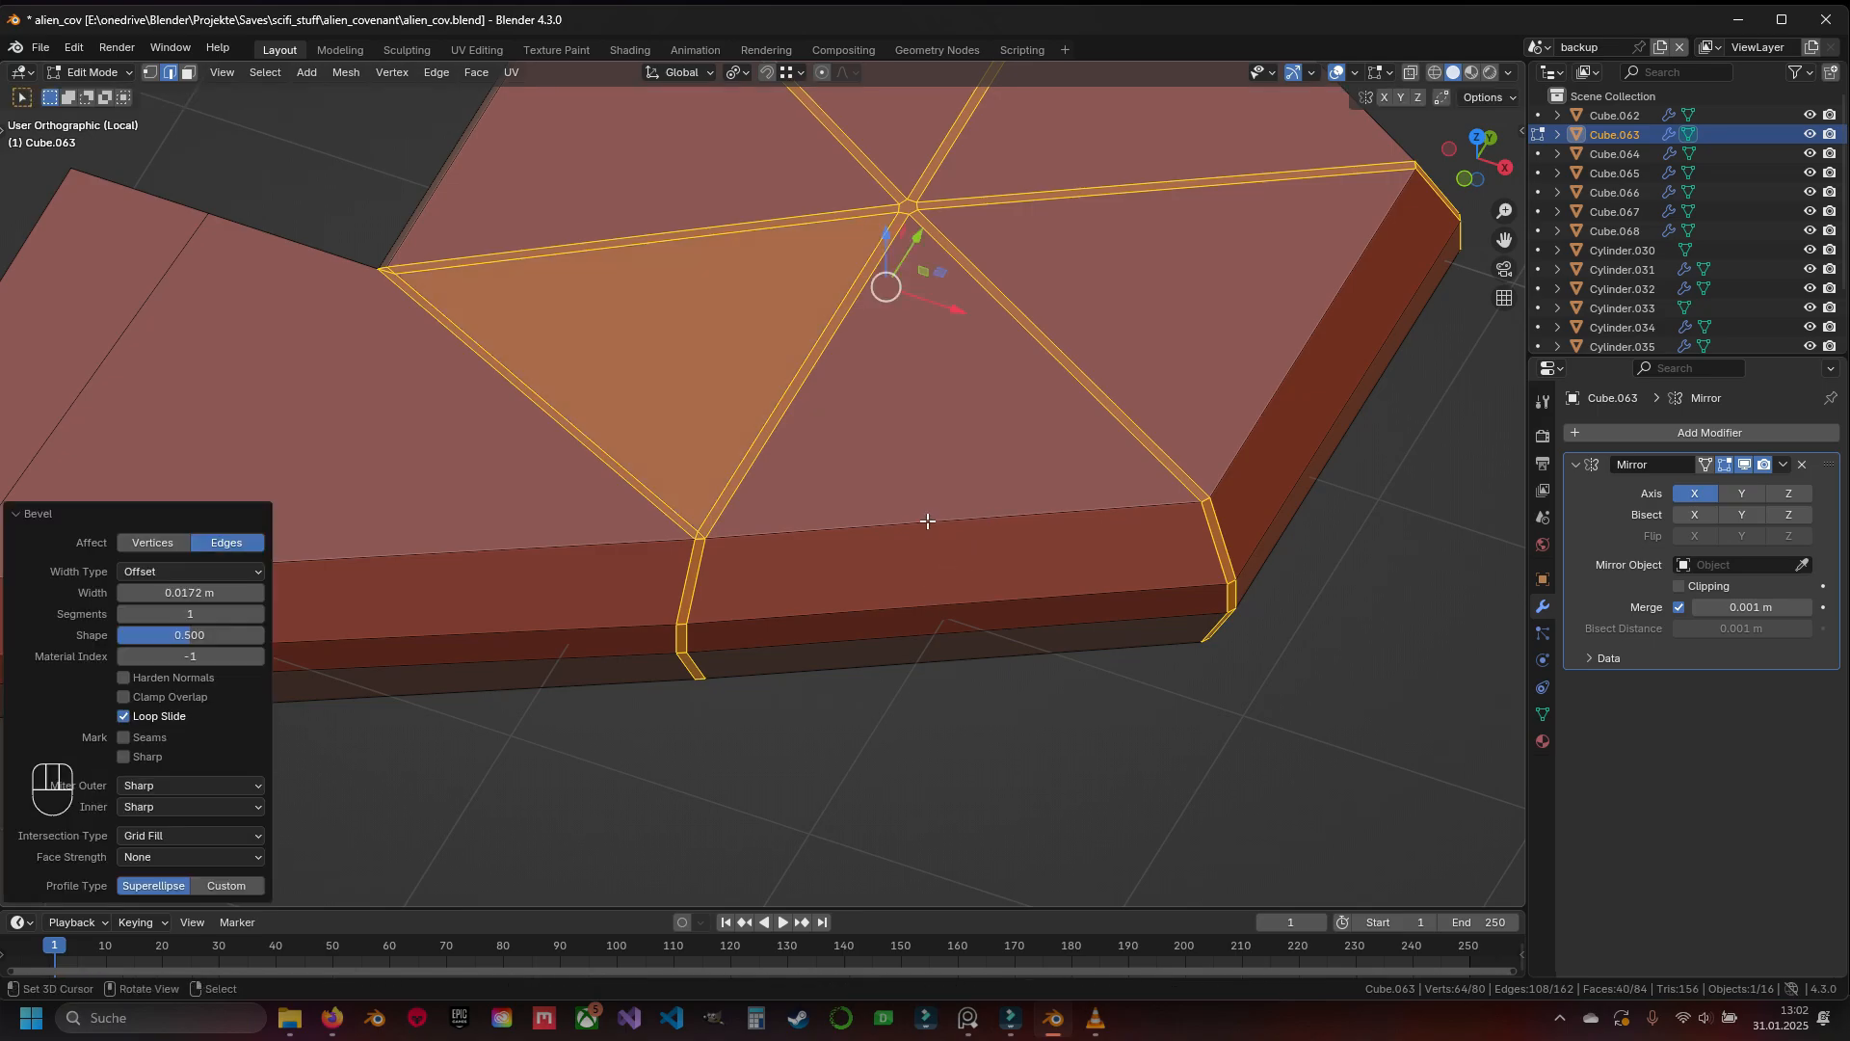
Deselect the triangular wedge faces beside the arm and delete the narrow beveled strip faces, leaving open gaps between the segments
key("3")
left_click(703, 359, "shift")
middle_click_drag(800, 341, 723, 425)
key("x")
left_click(1154, 455)
Select the whole arm segment with all its linked faces and hide it
middle_click_drag(694, 494, 839, 505, "shift")
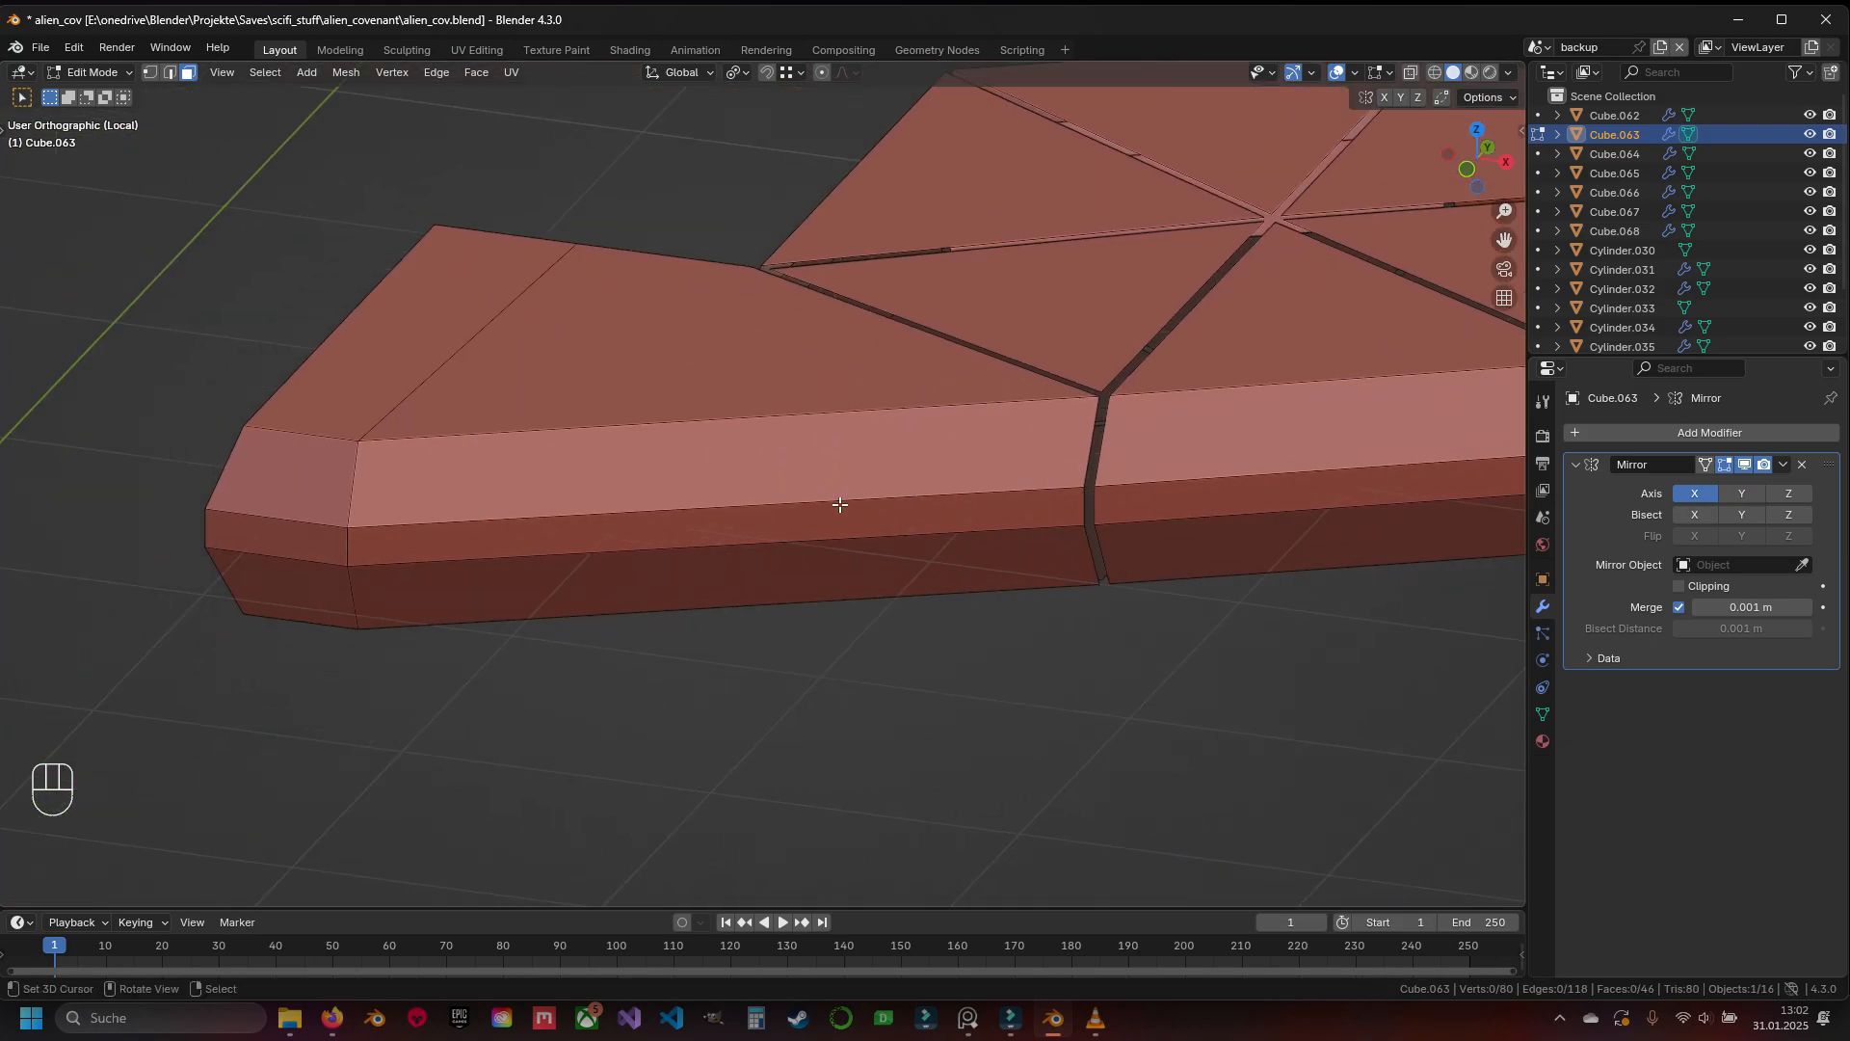
middle_click_drag(1112, 499, 839, 499, "shift")
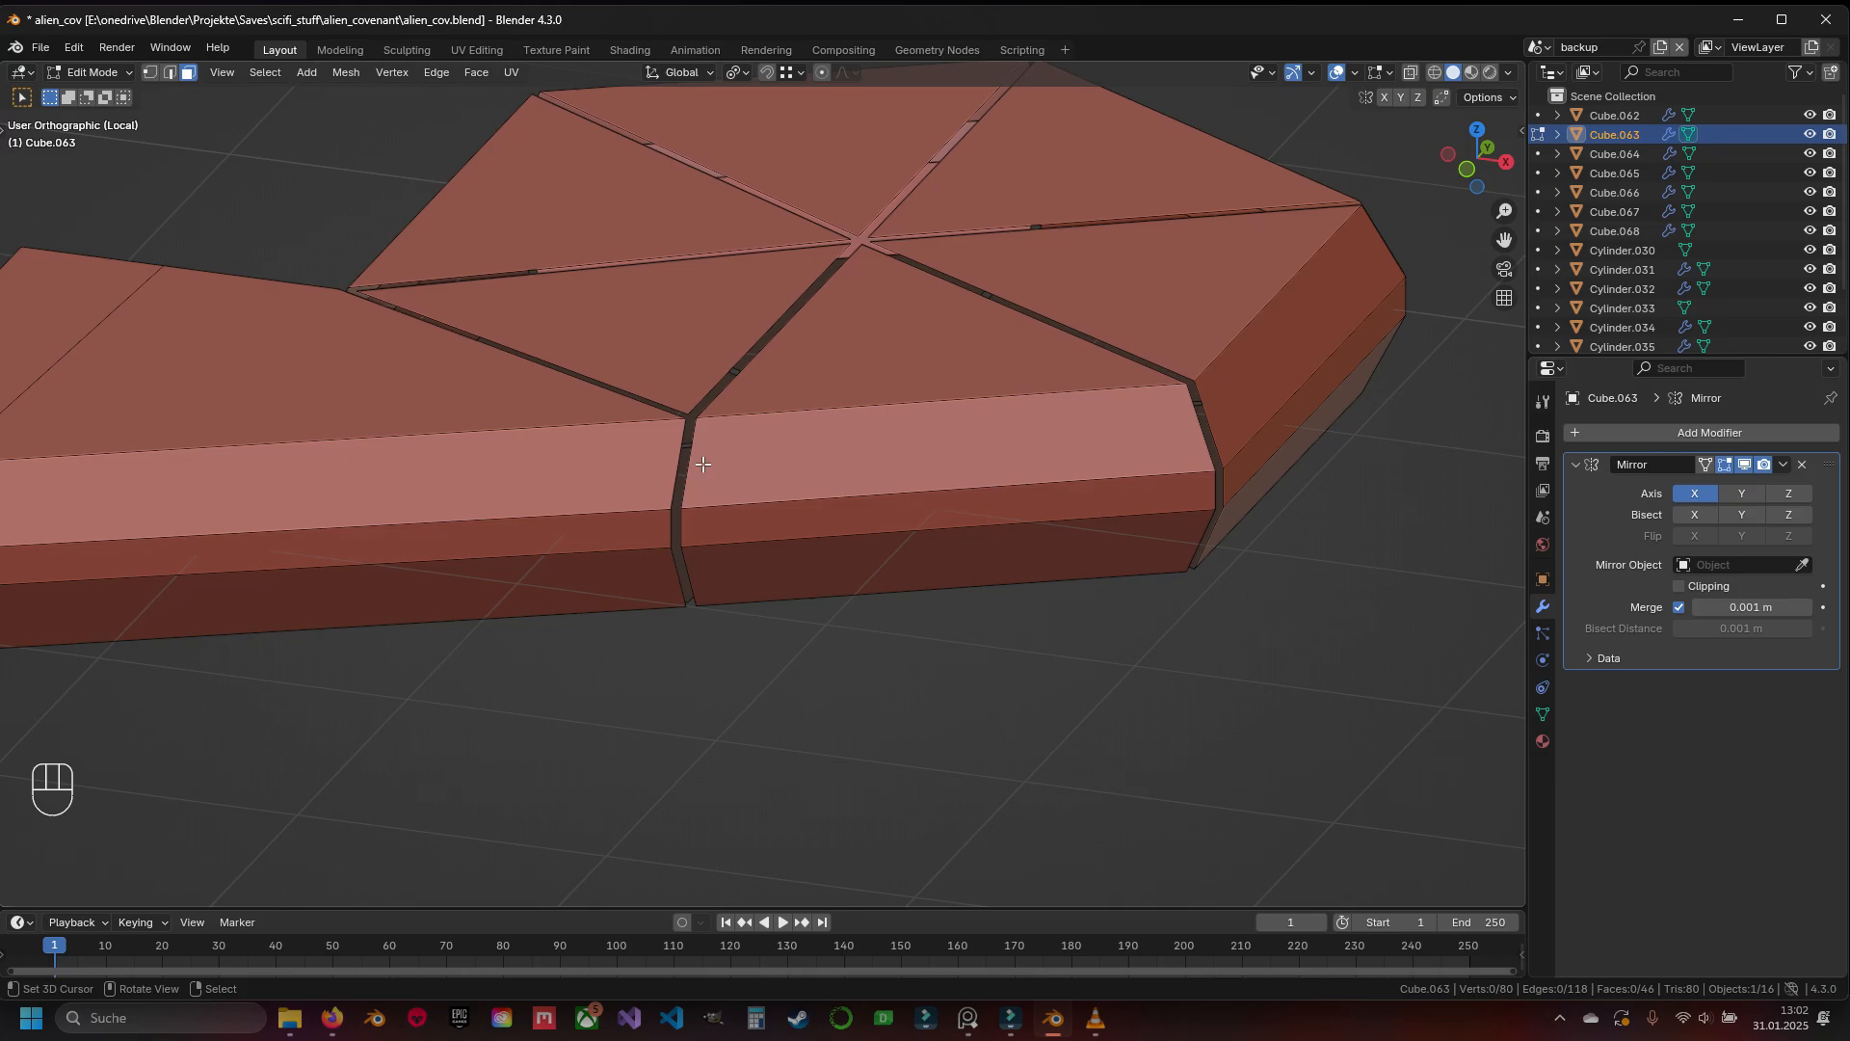
middle_click_drag(522, 493, 838, 501, "shift")
left_click(699, 518)
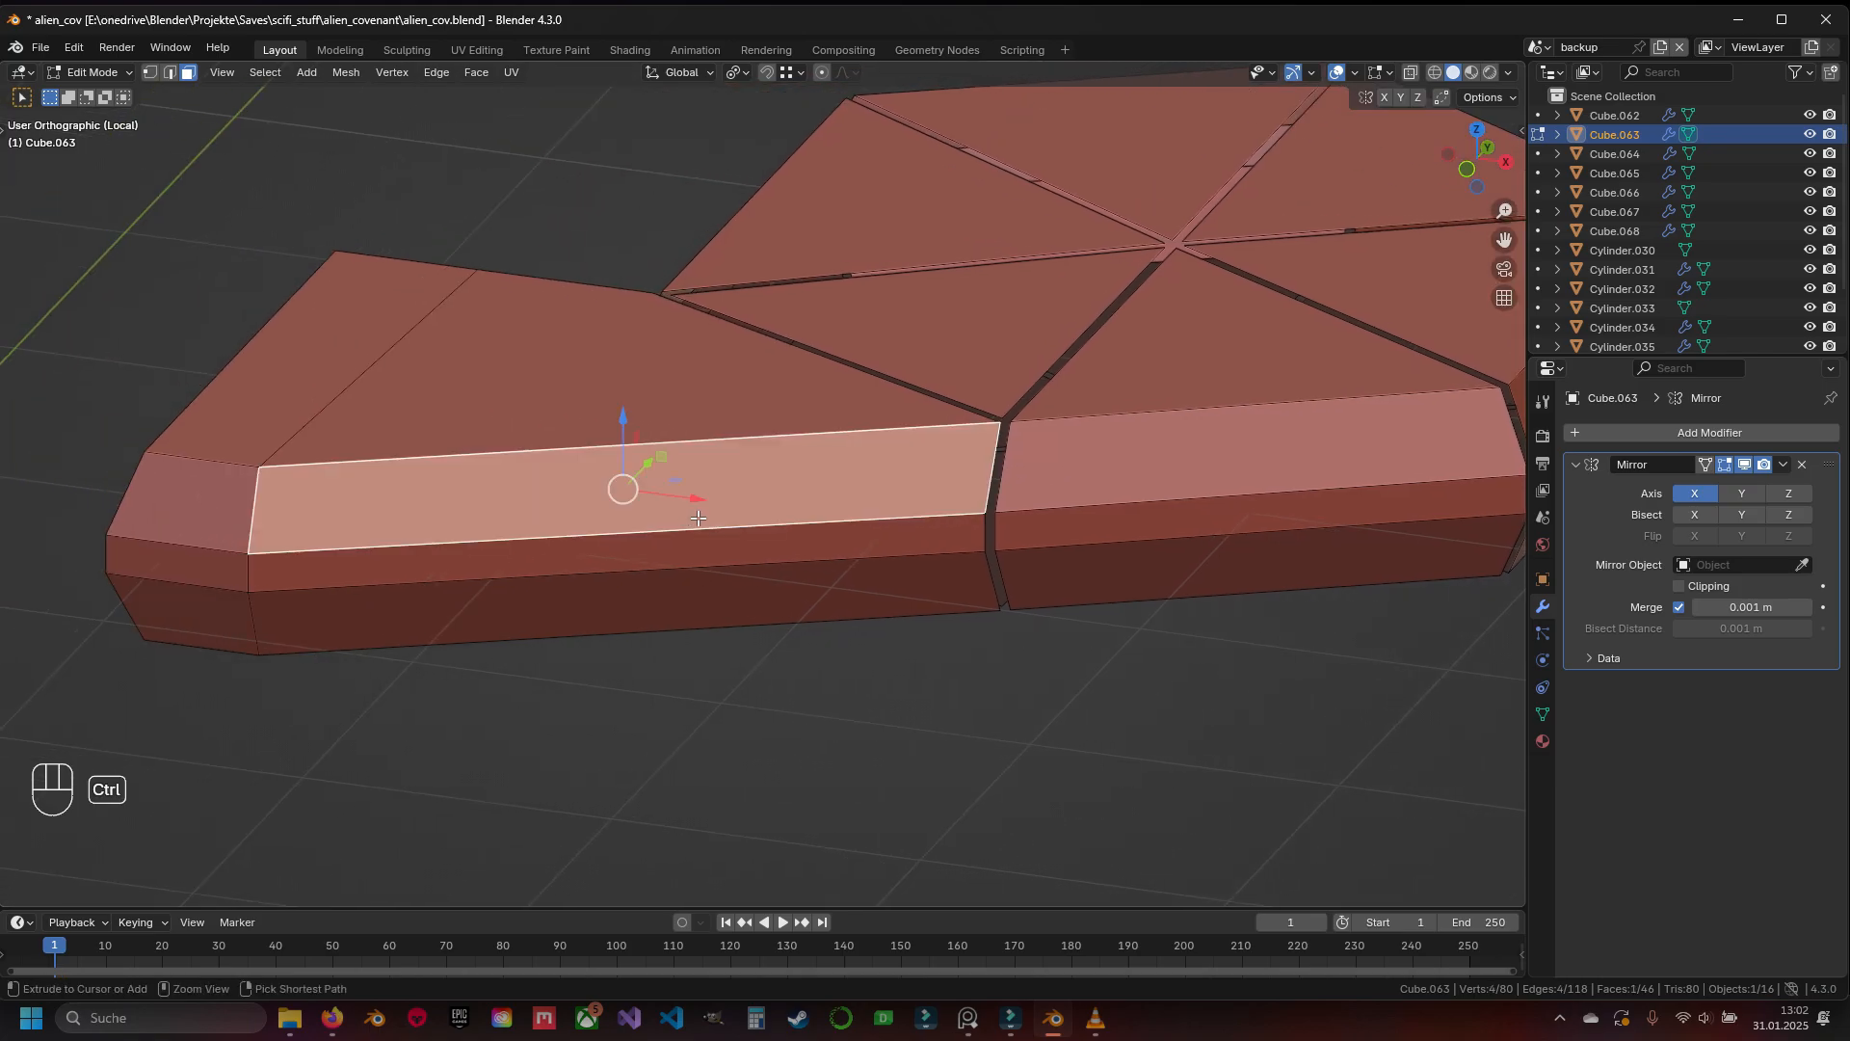
key("ctrl+l")
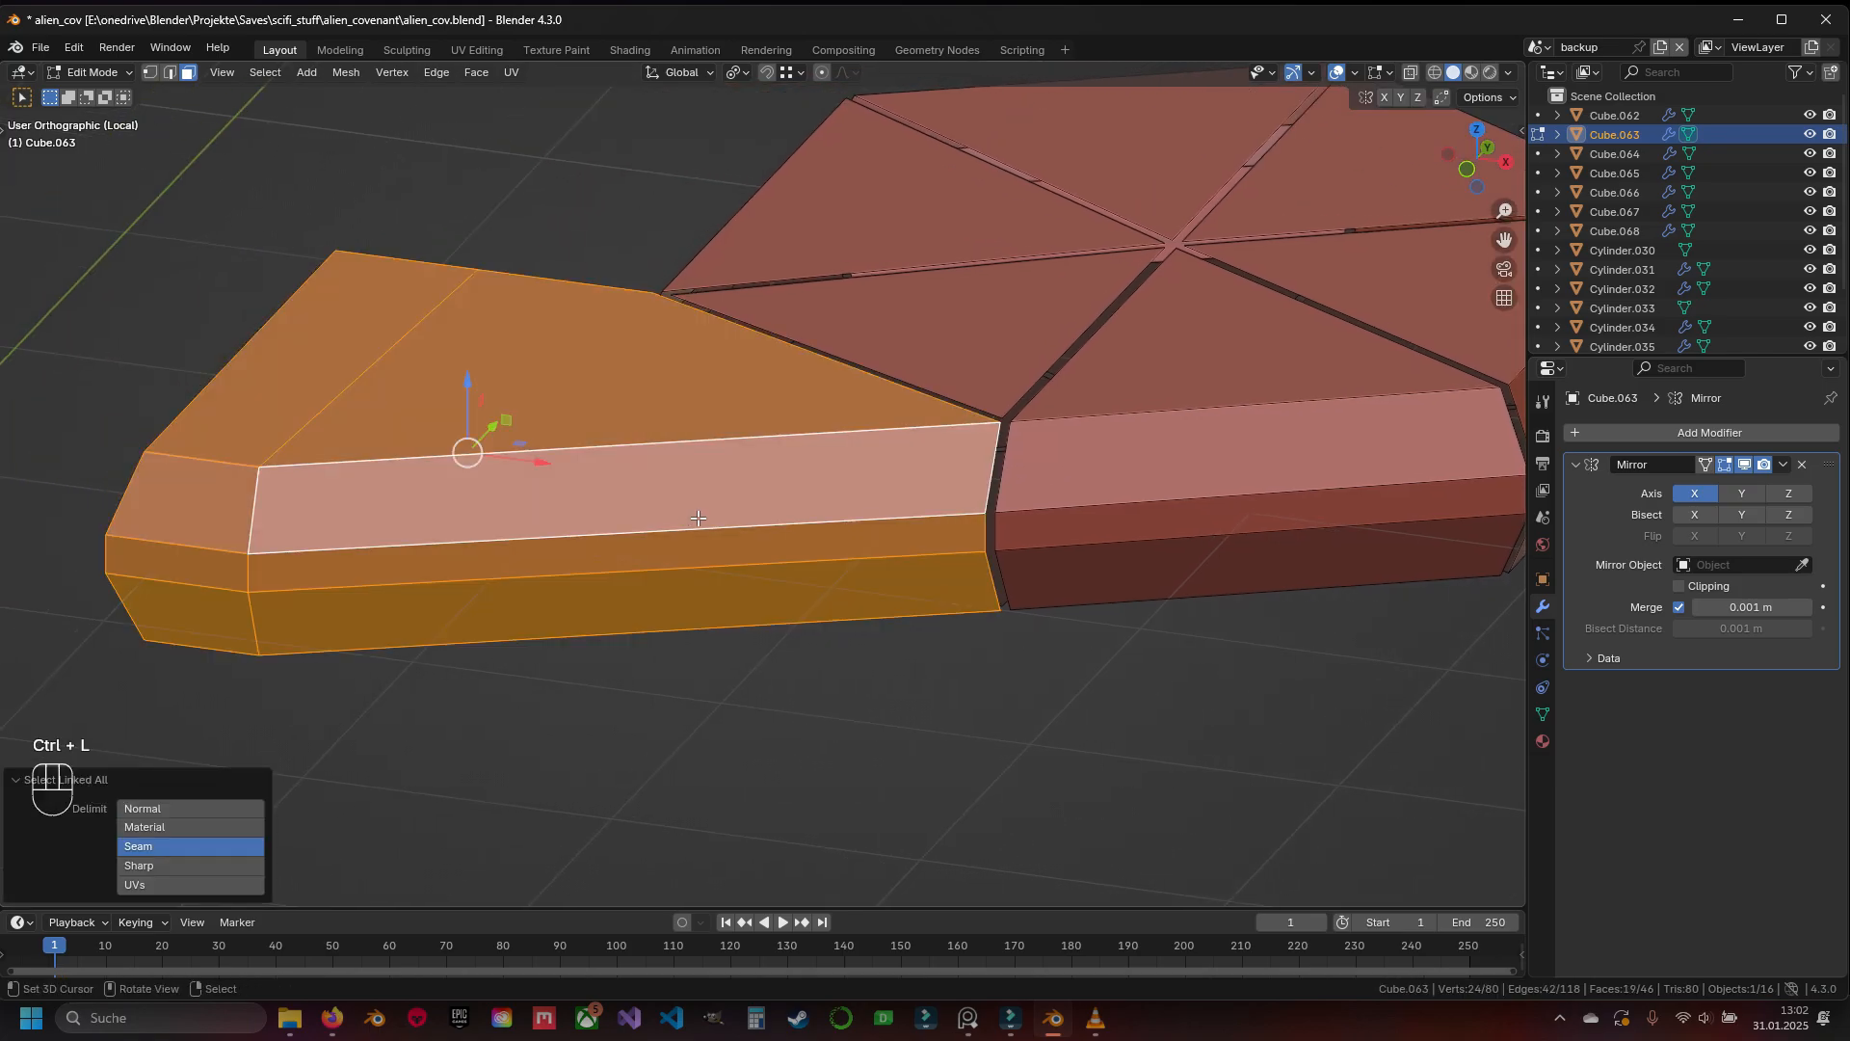
key("h")
Try to fill the open side of a hexagon wedge between its top and bottom edges, and undo it
key("2")
middle_click_drag(699, 519, 996, 509, "shift")
right_click(842, 533)
right_click(954, 322, "shift")
key("f")
key("ctrl+z")
Hide the hexagon wedge bordering the arm and fill the exposed open side of the neighboring wedge
middle_click_drag(809, 494, 531, 613)
key("ctrl+l")
key("a")
key("ctrl+l")
key("h")
key("f")
key("a")
Fill the remaining open sides of the hexagon wedges with faces along the gaps
middle_click_drag(756, 488, 738, 650)
right_click(702, 620, "shift")
left_click(661, 537, "alt")
middle_click_drag(755, 551, 628, 513)
left_click(665, 602)
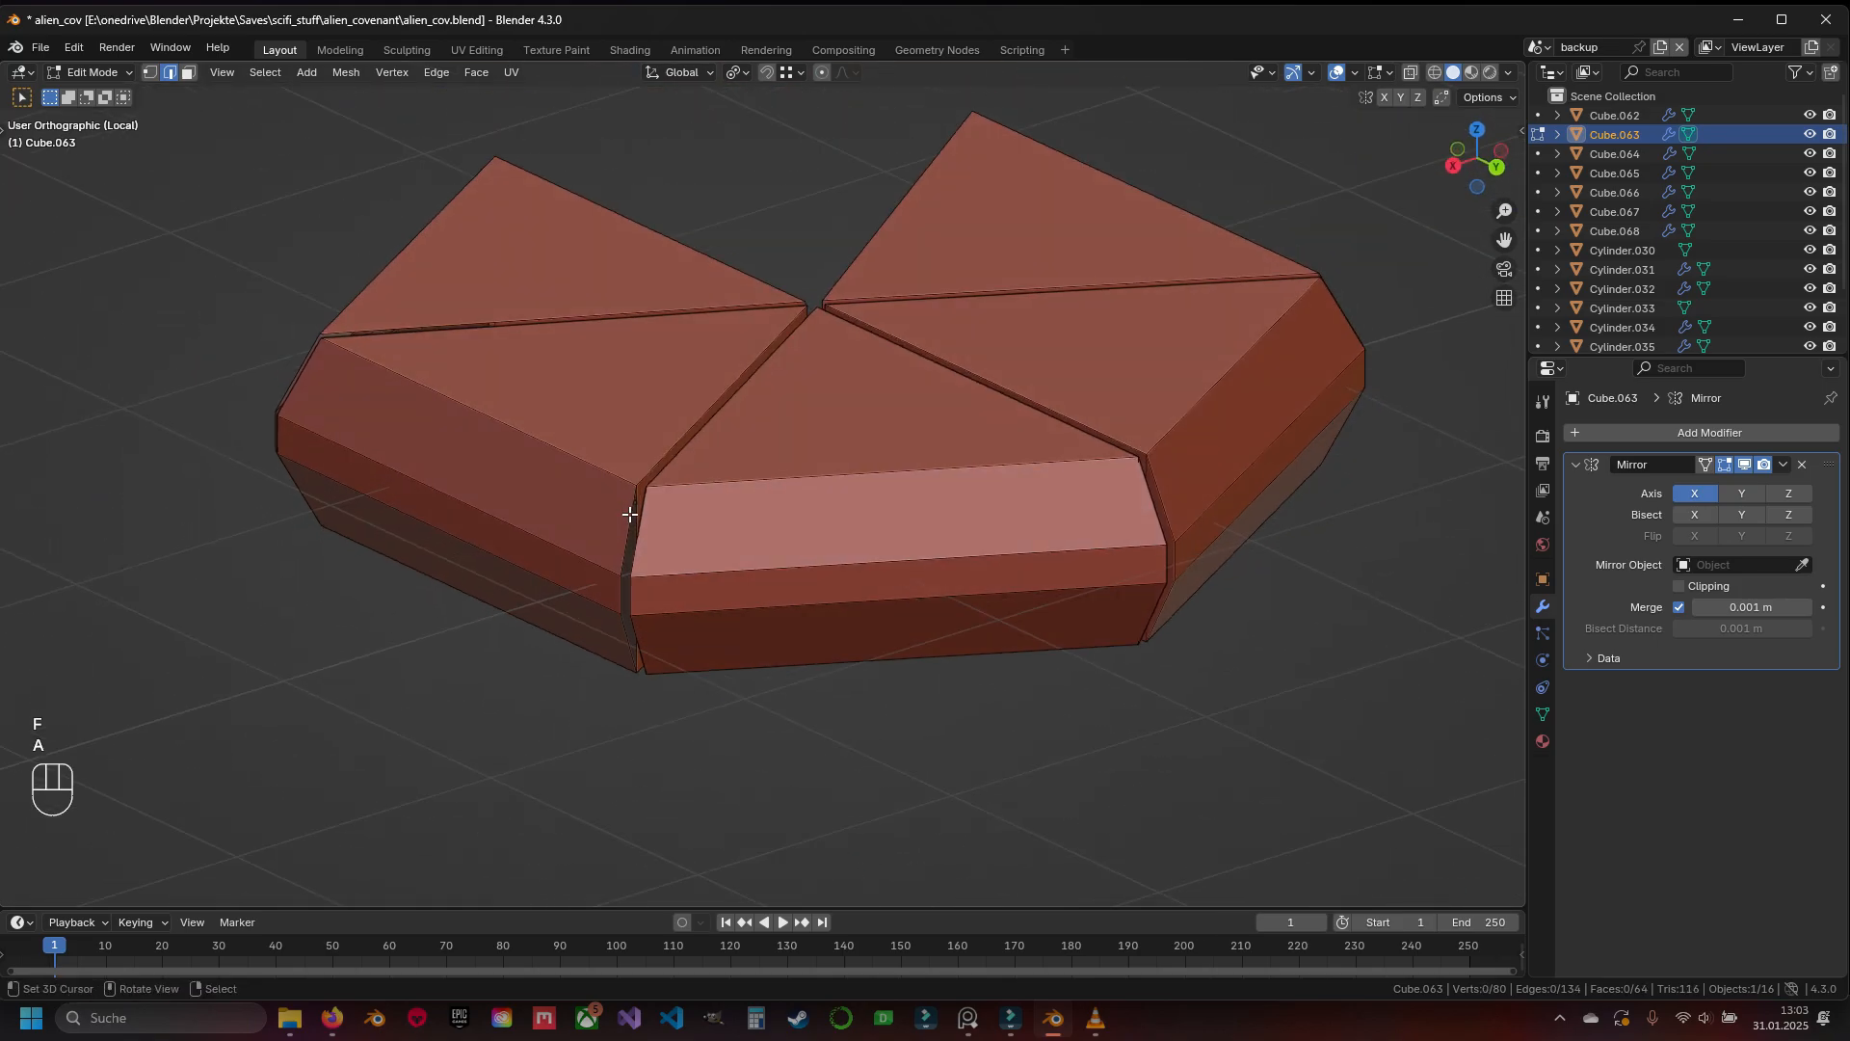
middle_click_drag(1356, 826, 699, 450)
key("f")
key("a")
Reveal all hidden segments of the plate, clear the selection, and save the file
key("alt+h")
key("a")
scroll(820, 575, "up", 3)
key("ctrl+s")
Select the arm segment's linked geometry, invert the selection, and hide the hexagon wedges so only the arm remains
key("ctrl+l")
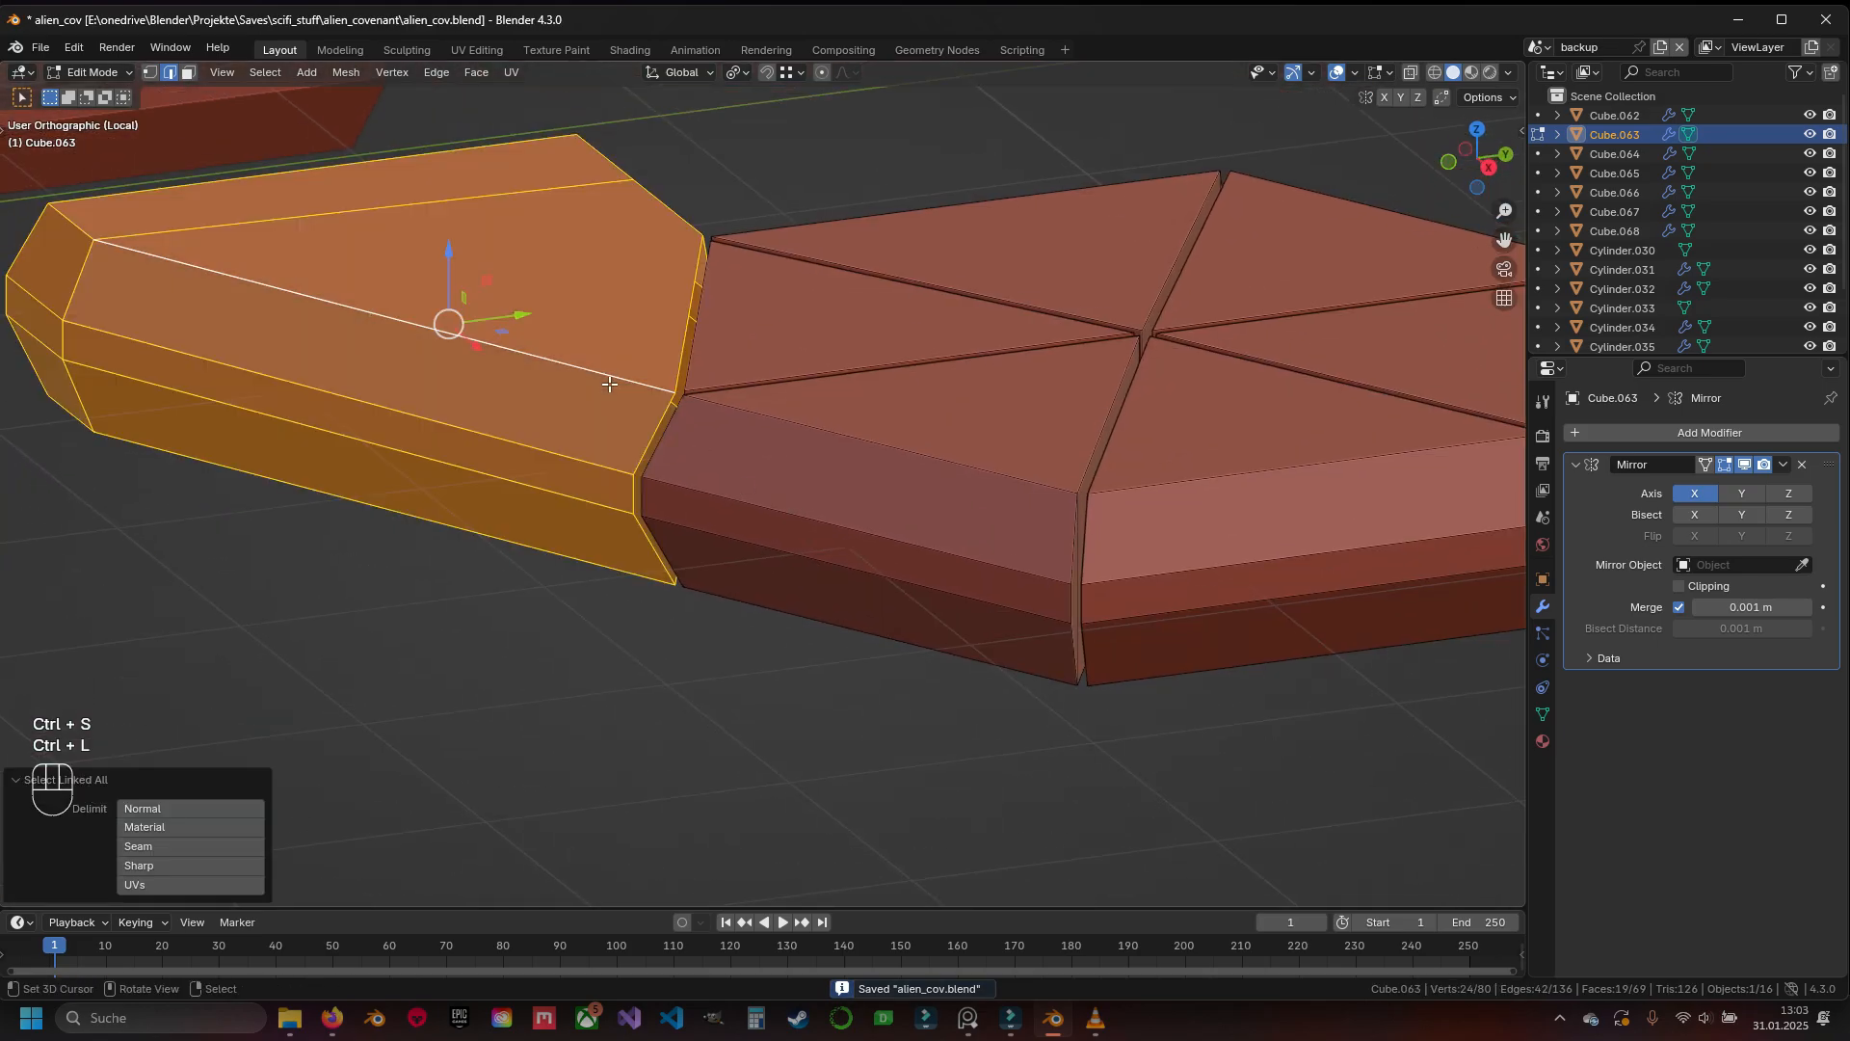
key("ctrl+i")
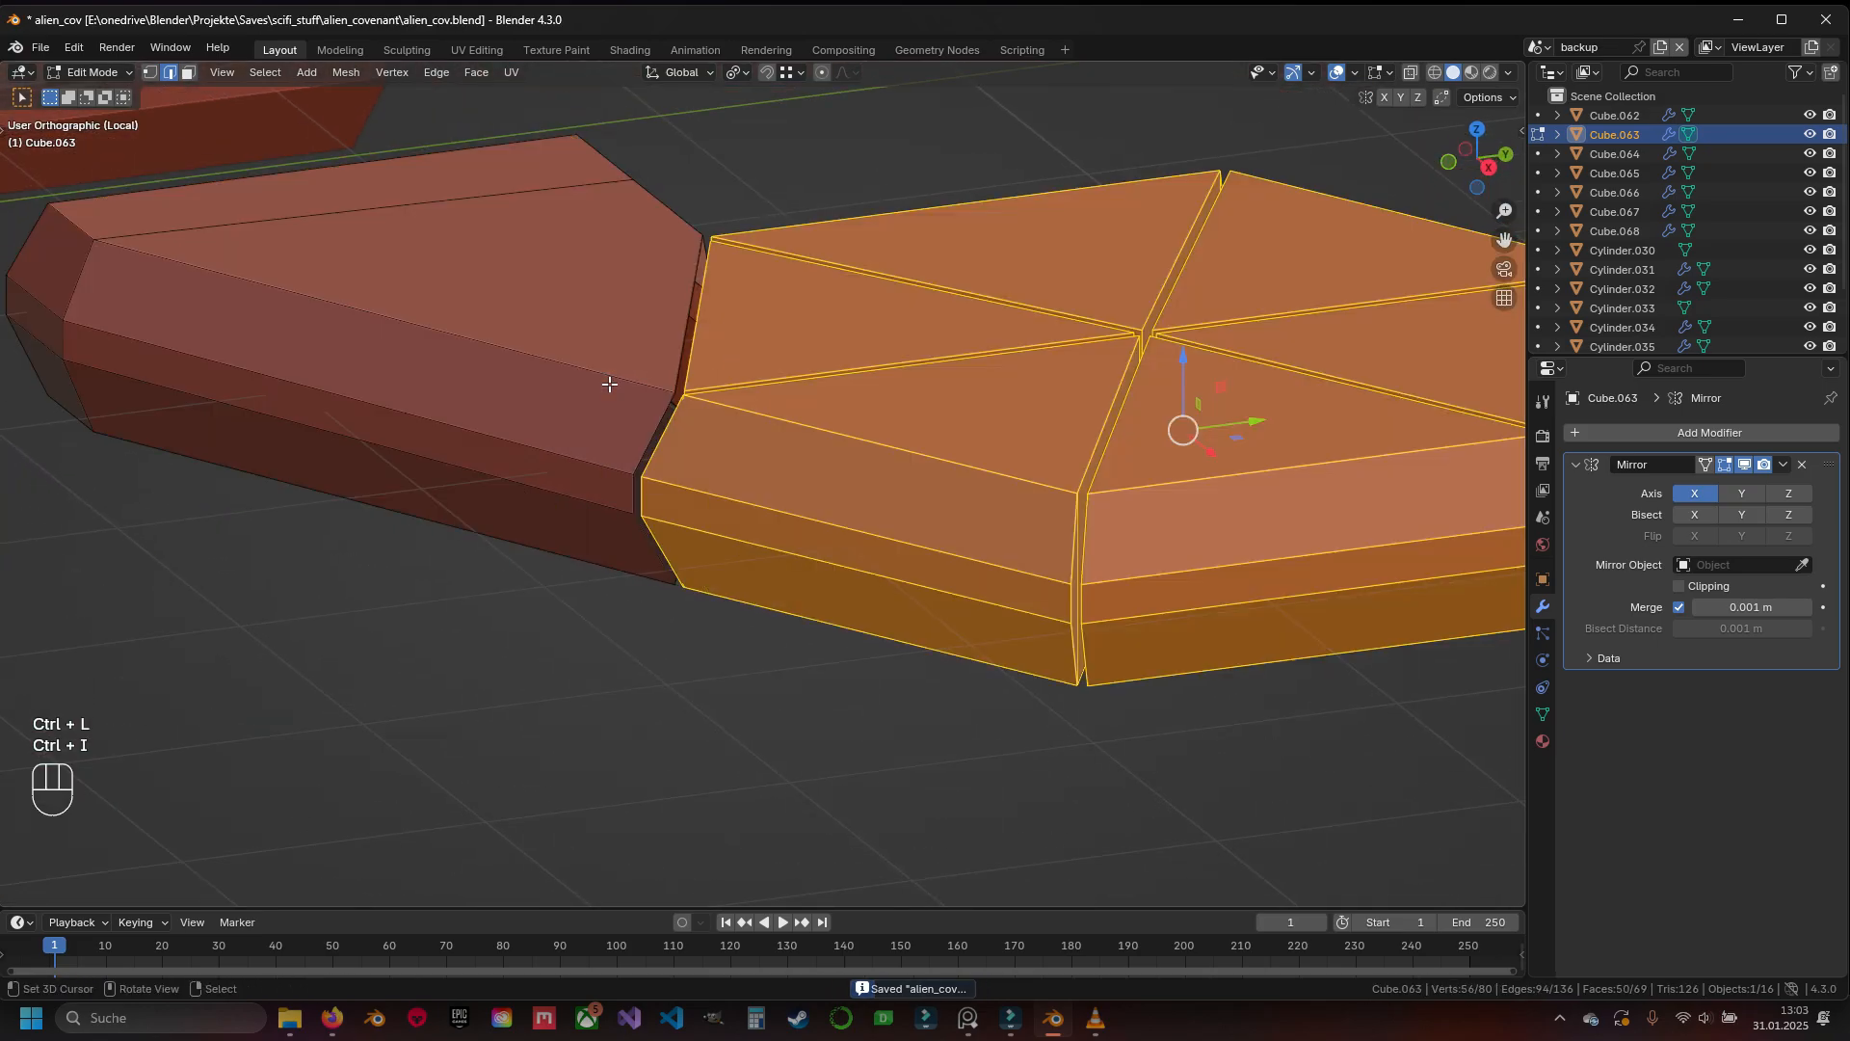
key("h")
middle_click_drag(609, 383, 779, 450)
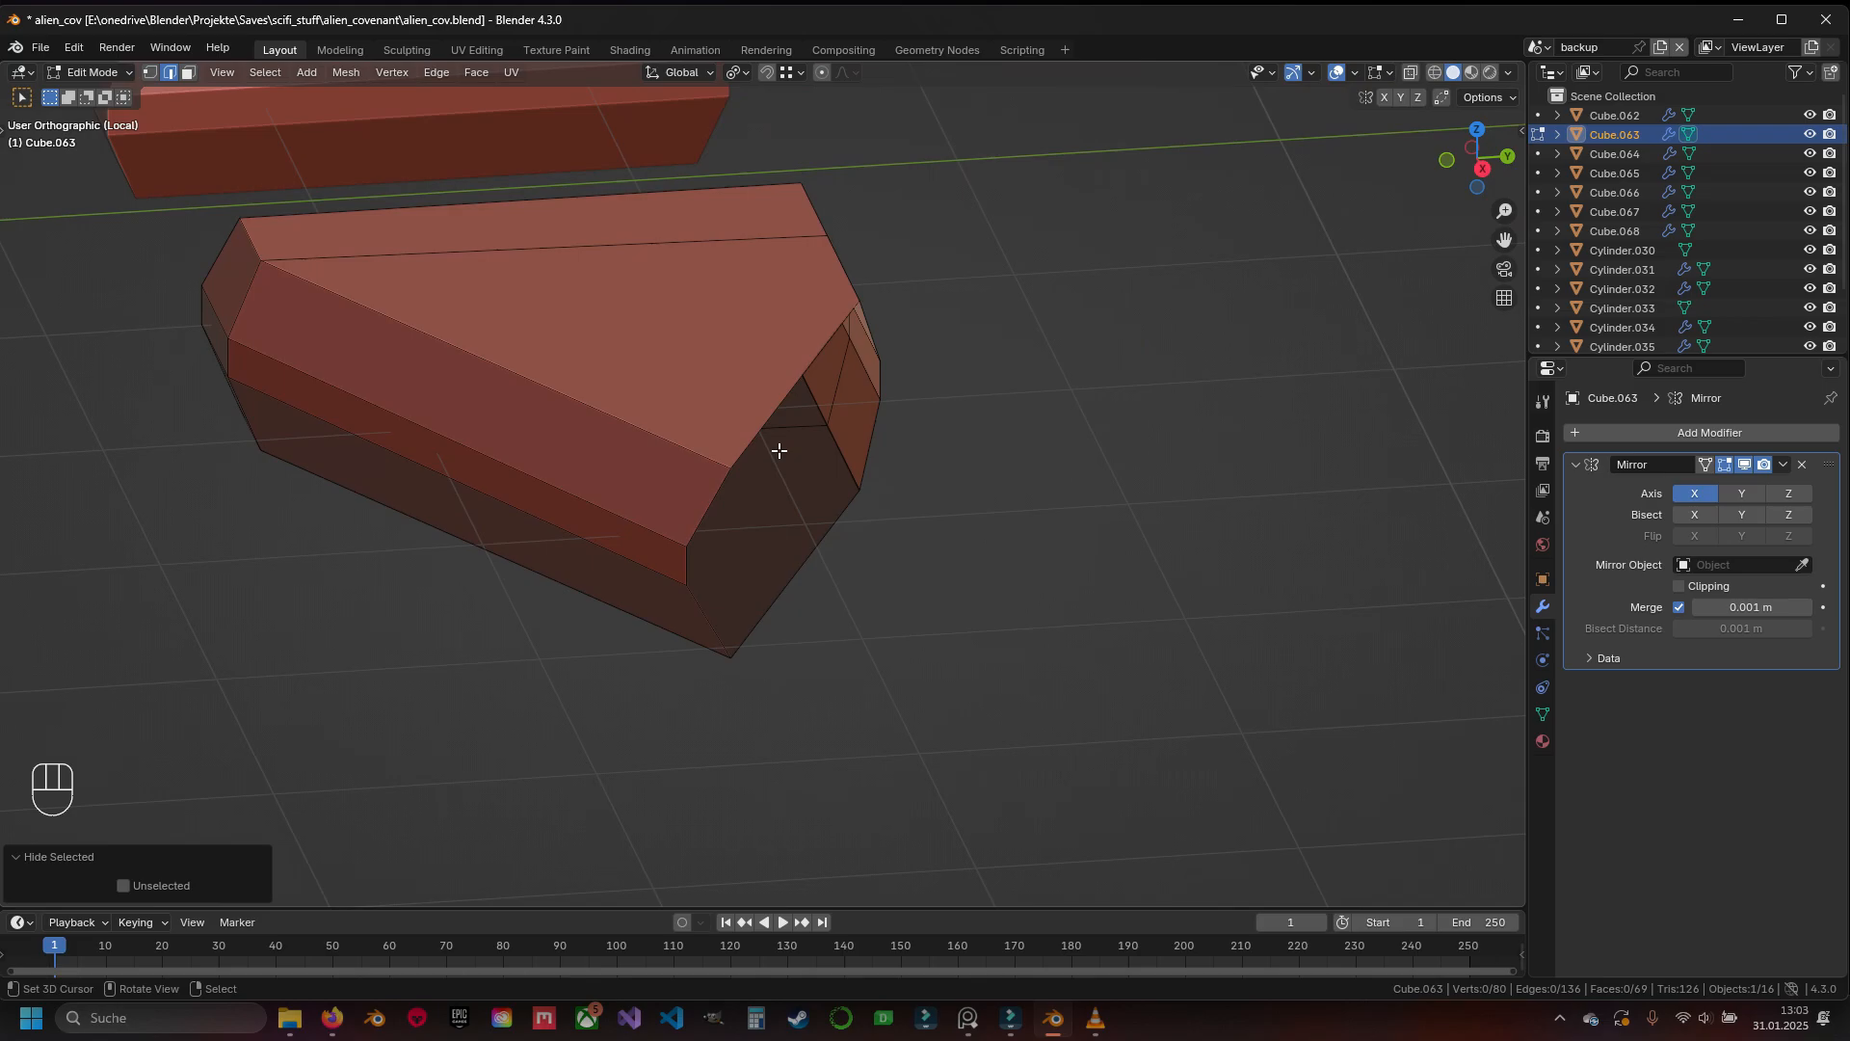
Fill the arm's open side facing the hexagon between its top and bottom edges, and close the outer end beside it
key("a")
middle_click_drag(723, 549, 954, 701)
key("a")
key("a")
key("1")
middle_click_drag(776, 570, 725, 534)
key("2")
left_click(738, 479)
left_click(775, 561, "shift")
key("g")
key("a")
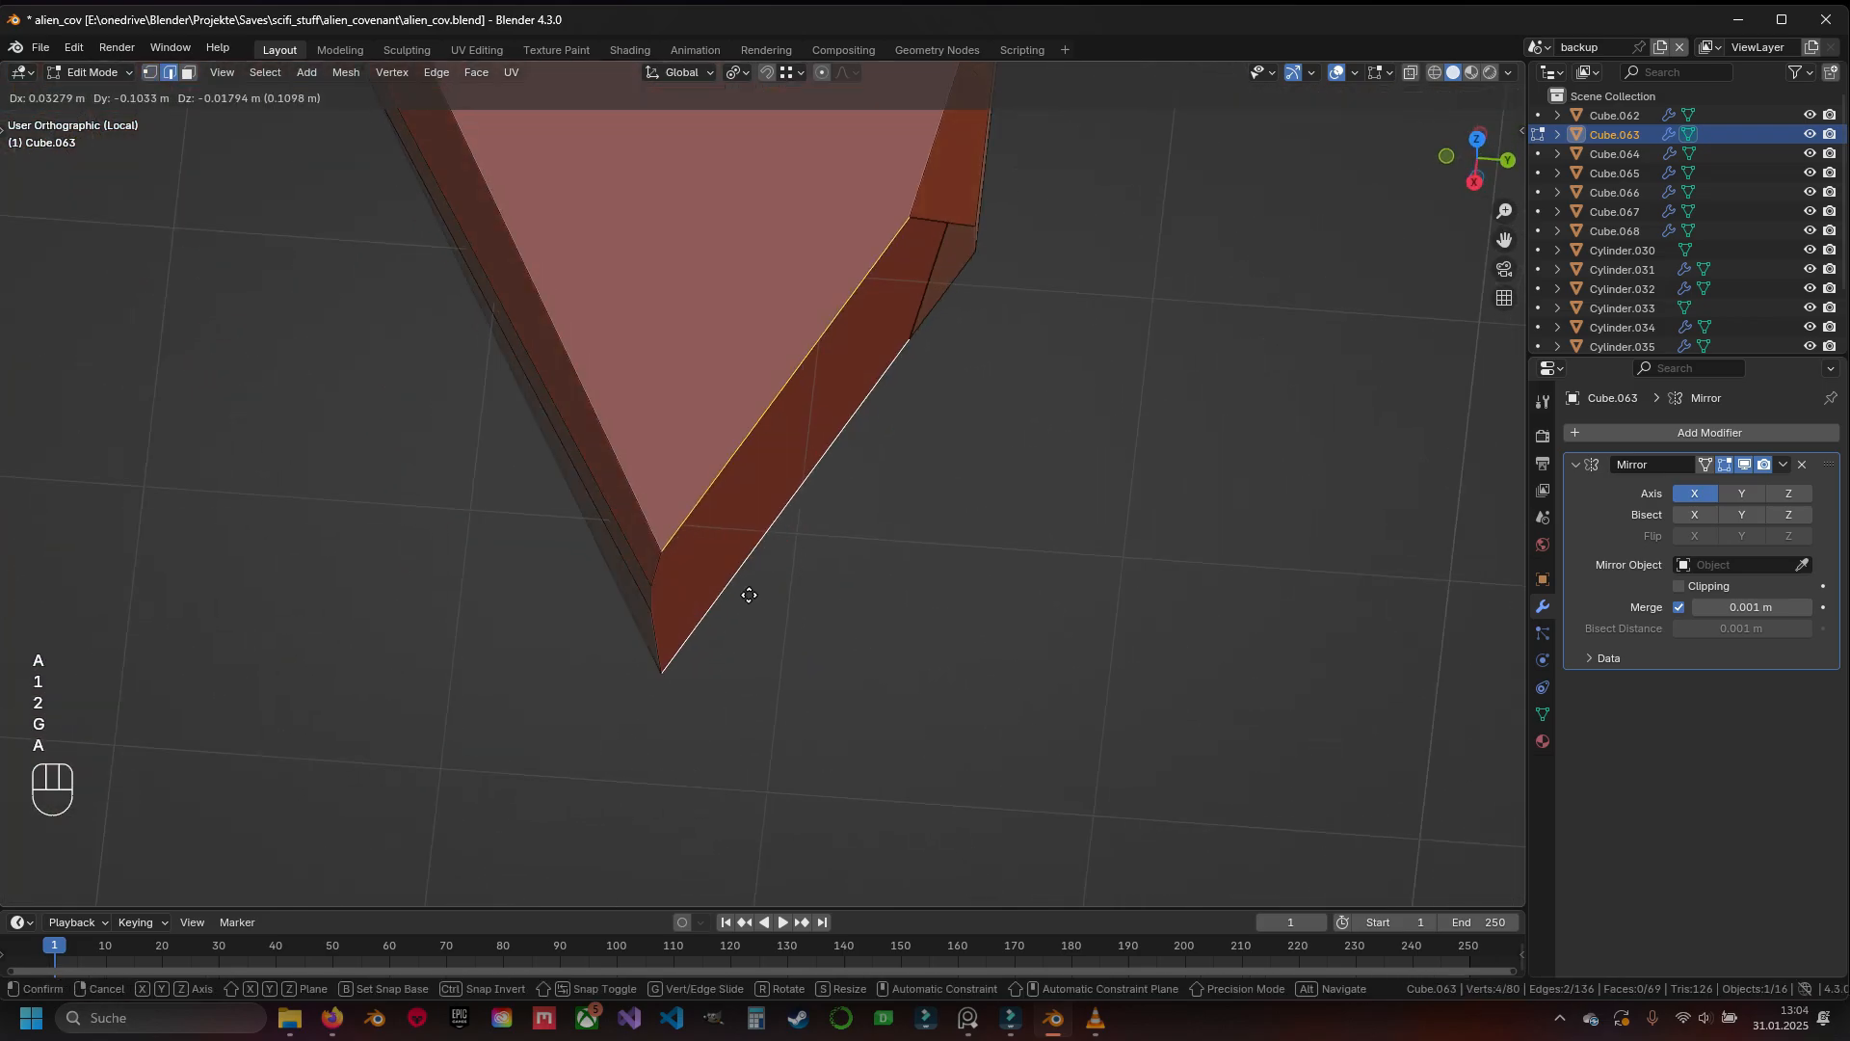
key("Escape")
key("a")
middle_click_drag(804, 602, 1059, 621)
key("a")
In top wireframe view, move the two mid-height vertices at the arm's tip outward, extending the arm's outer edge
key("KP_7")
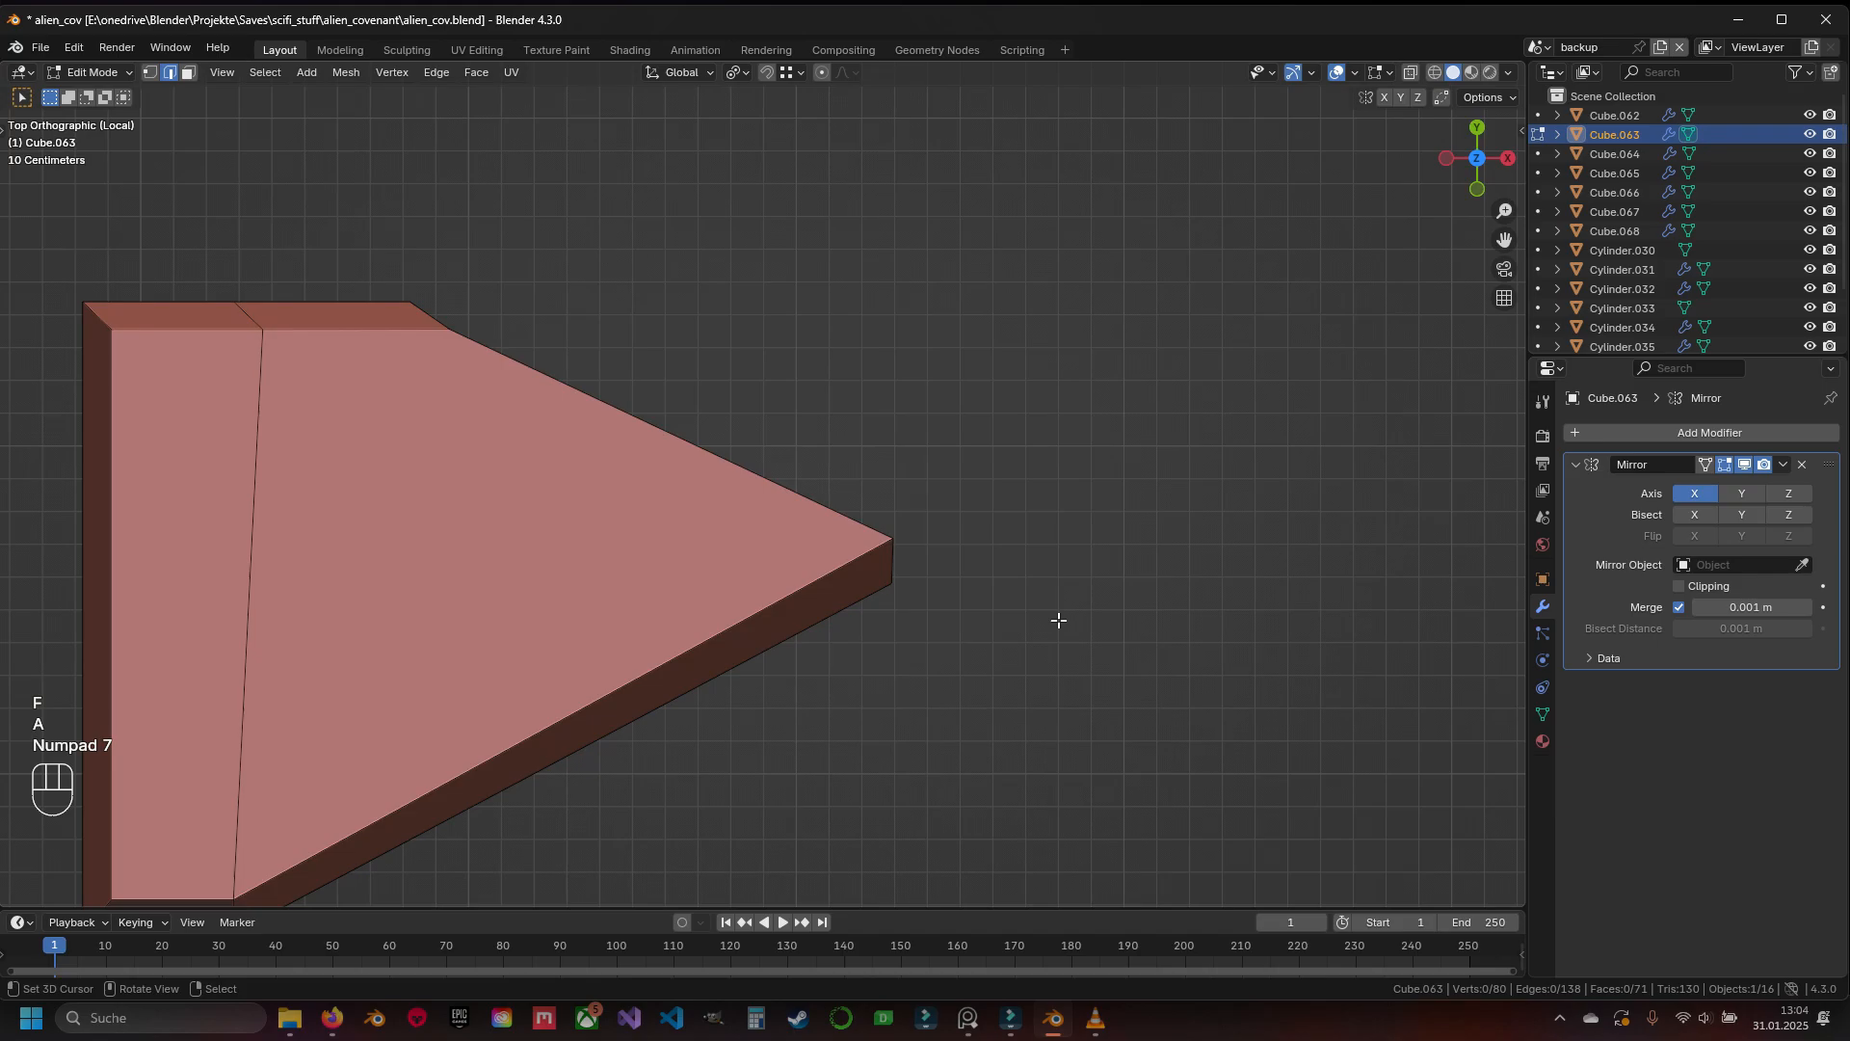
scroll(1064, 620, "up", 2)
key("z")
middle_click_drag(1045, 705, 952, 712, "shift")
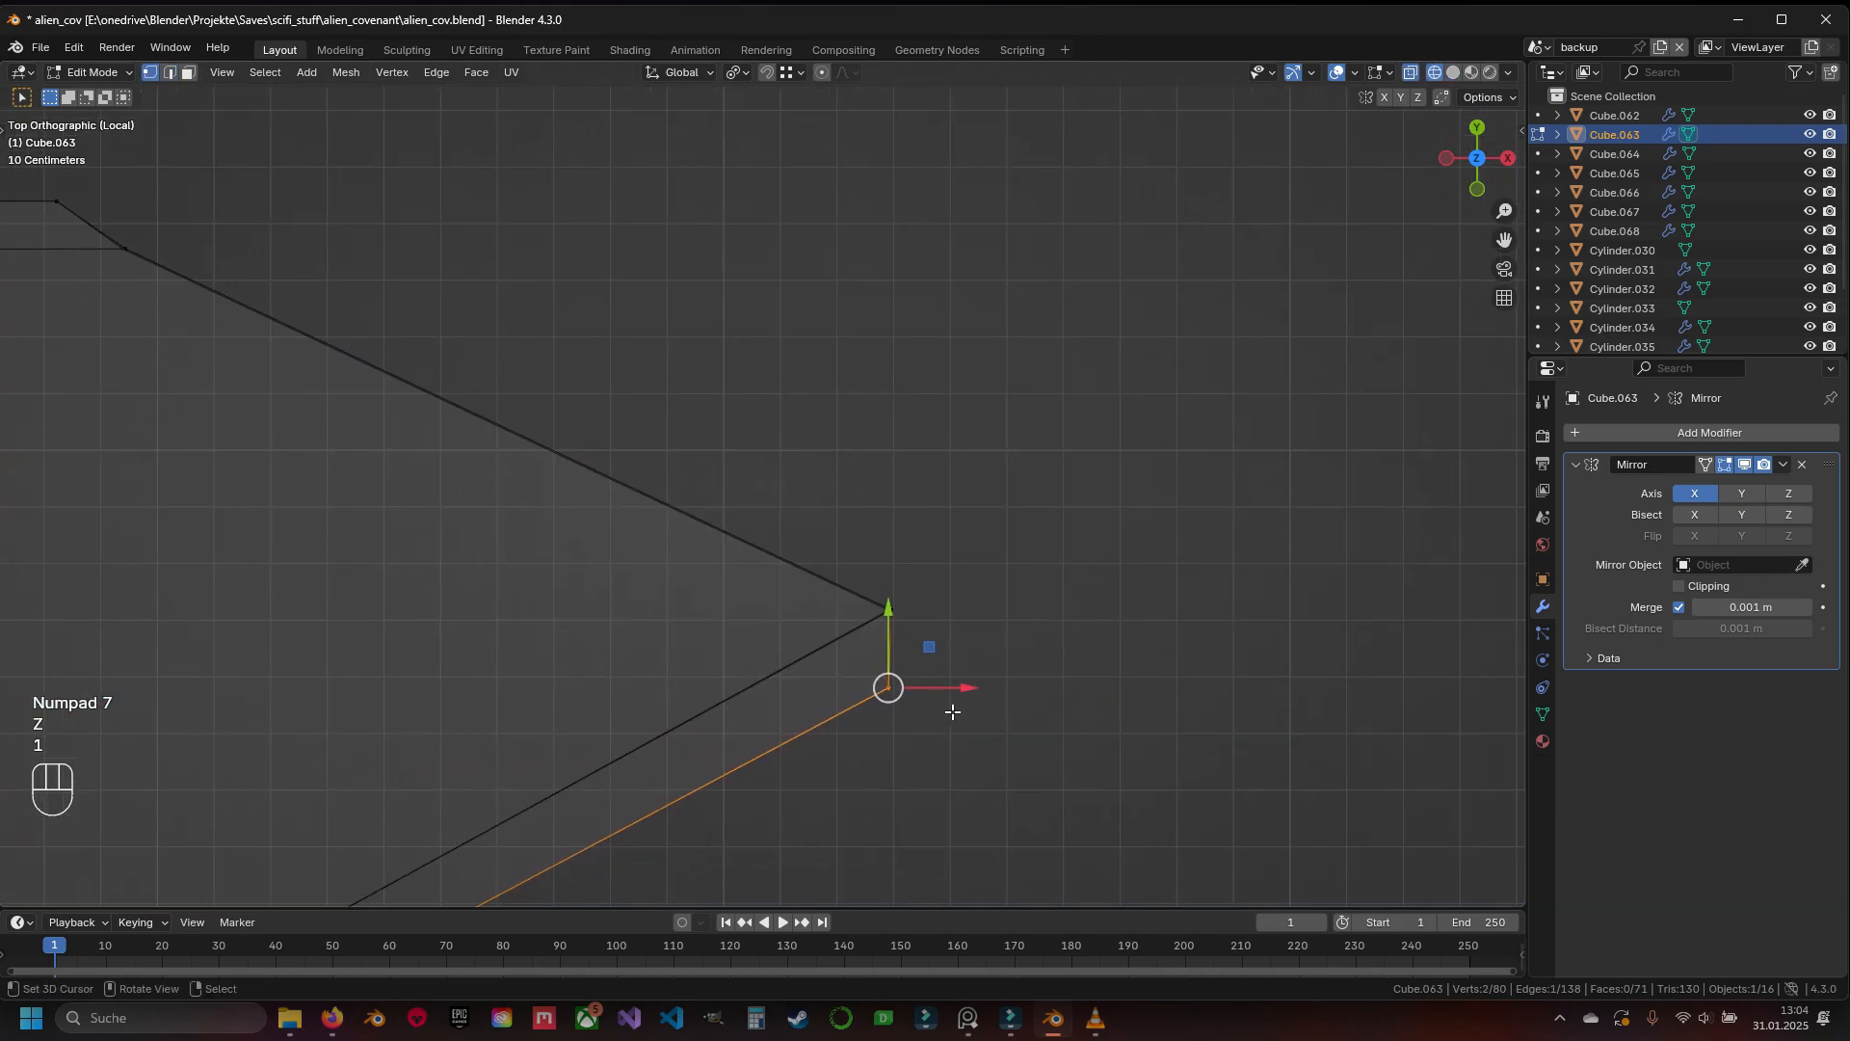
left_click(1063, 637)
key("z")
scroll(953, 607, "down", 4)
mouse_move(940, 578)
middle_mouse_down()
mouse_move(731, 494)
mouse_move(908, 413)
mouse_move(987, 456)
mouse_move(1142, 461)
mouse_move(1112, 561)
mouse_move(1068, 568)
middle_mouse_up()
key("Tab")
key("Tab")
key("Tab")
key("Tab")
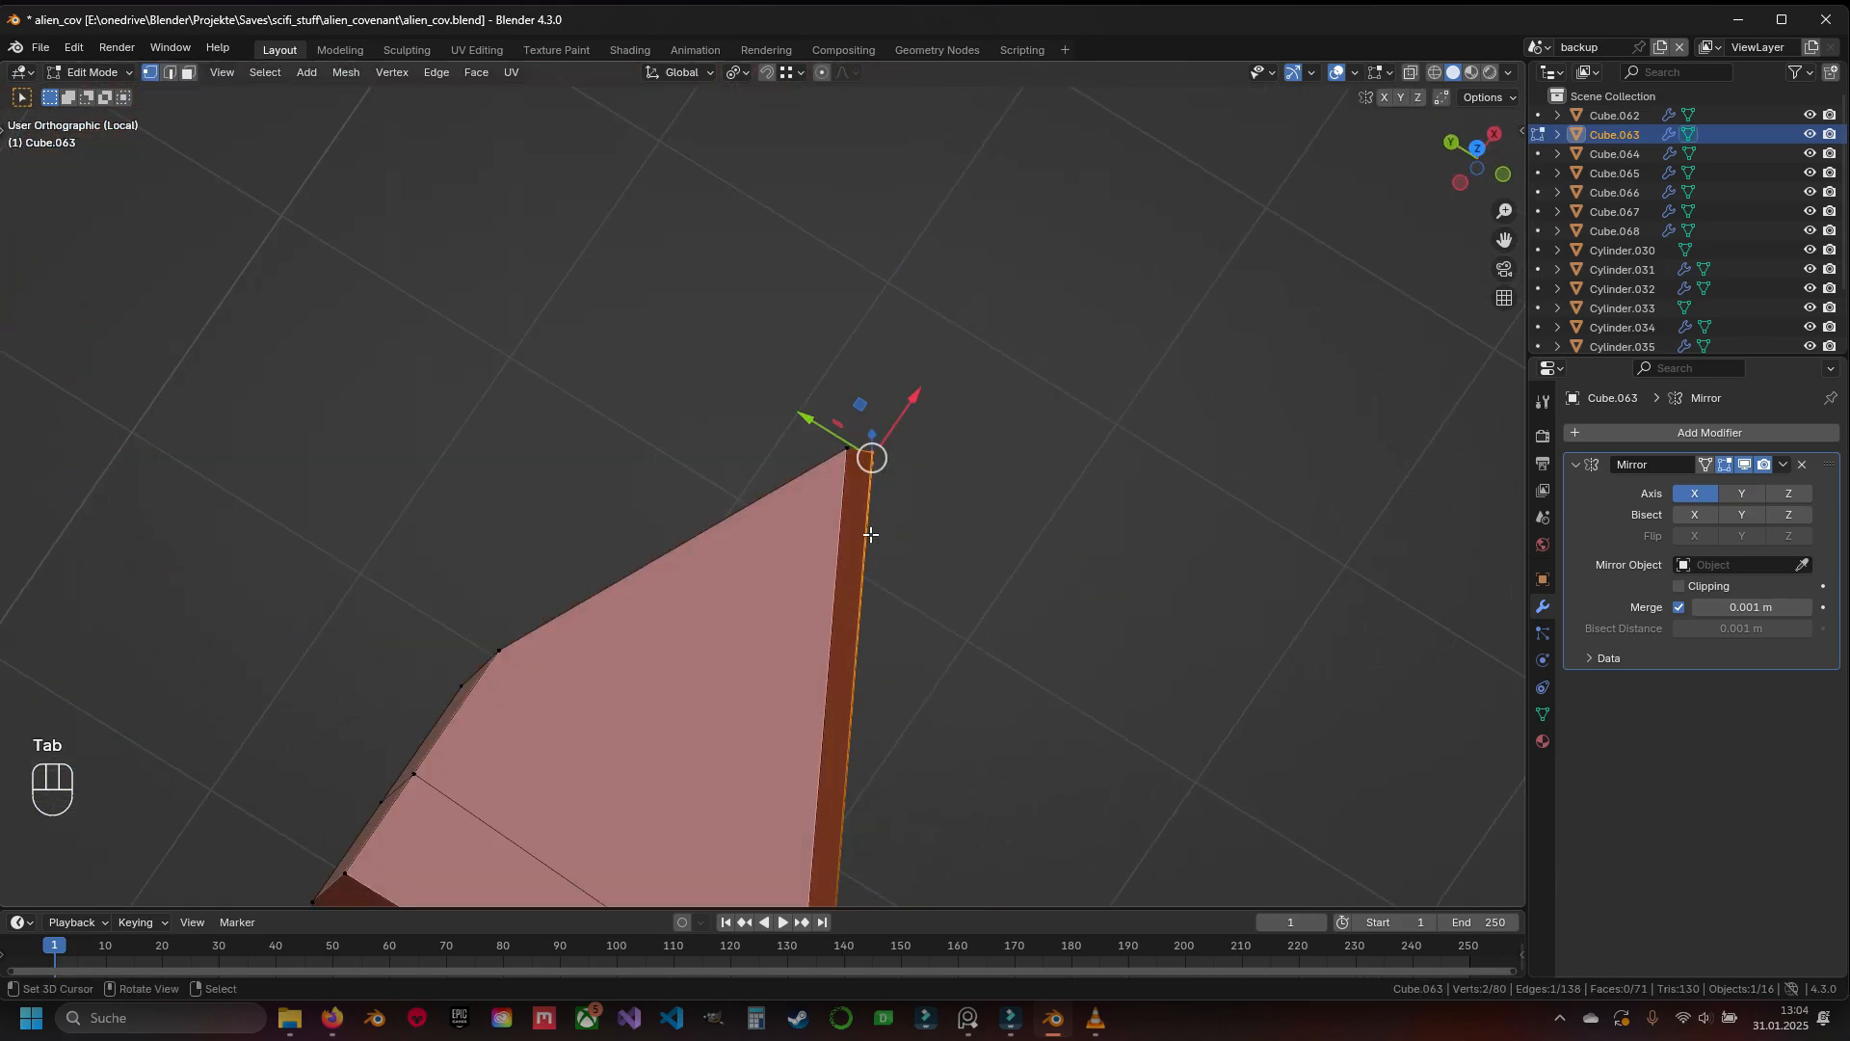
Reveal the hexagon wedges and, from the top in wireframe, align the arm's outer tip vertices with the hexagon's outer edge
key("alt+h")
key("a")
key("z")
key("KP_7")
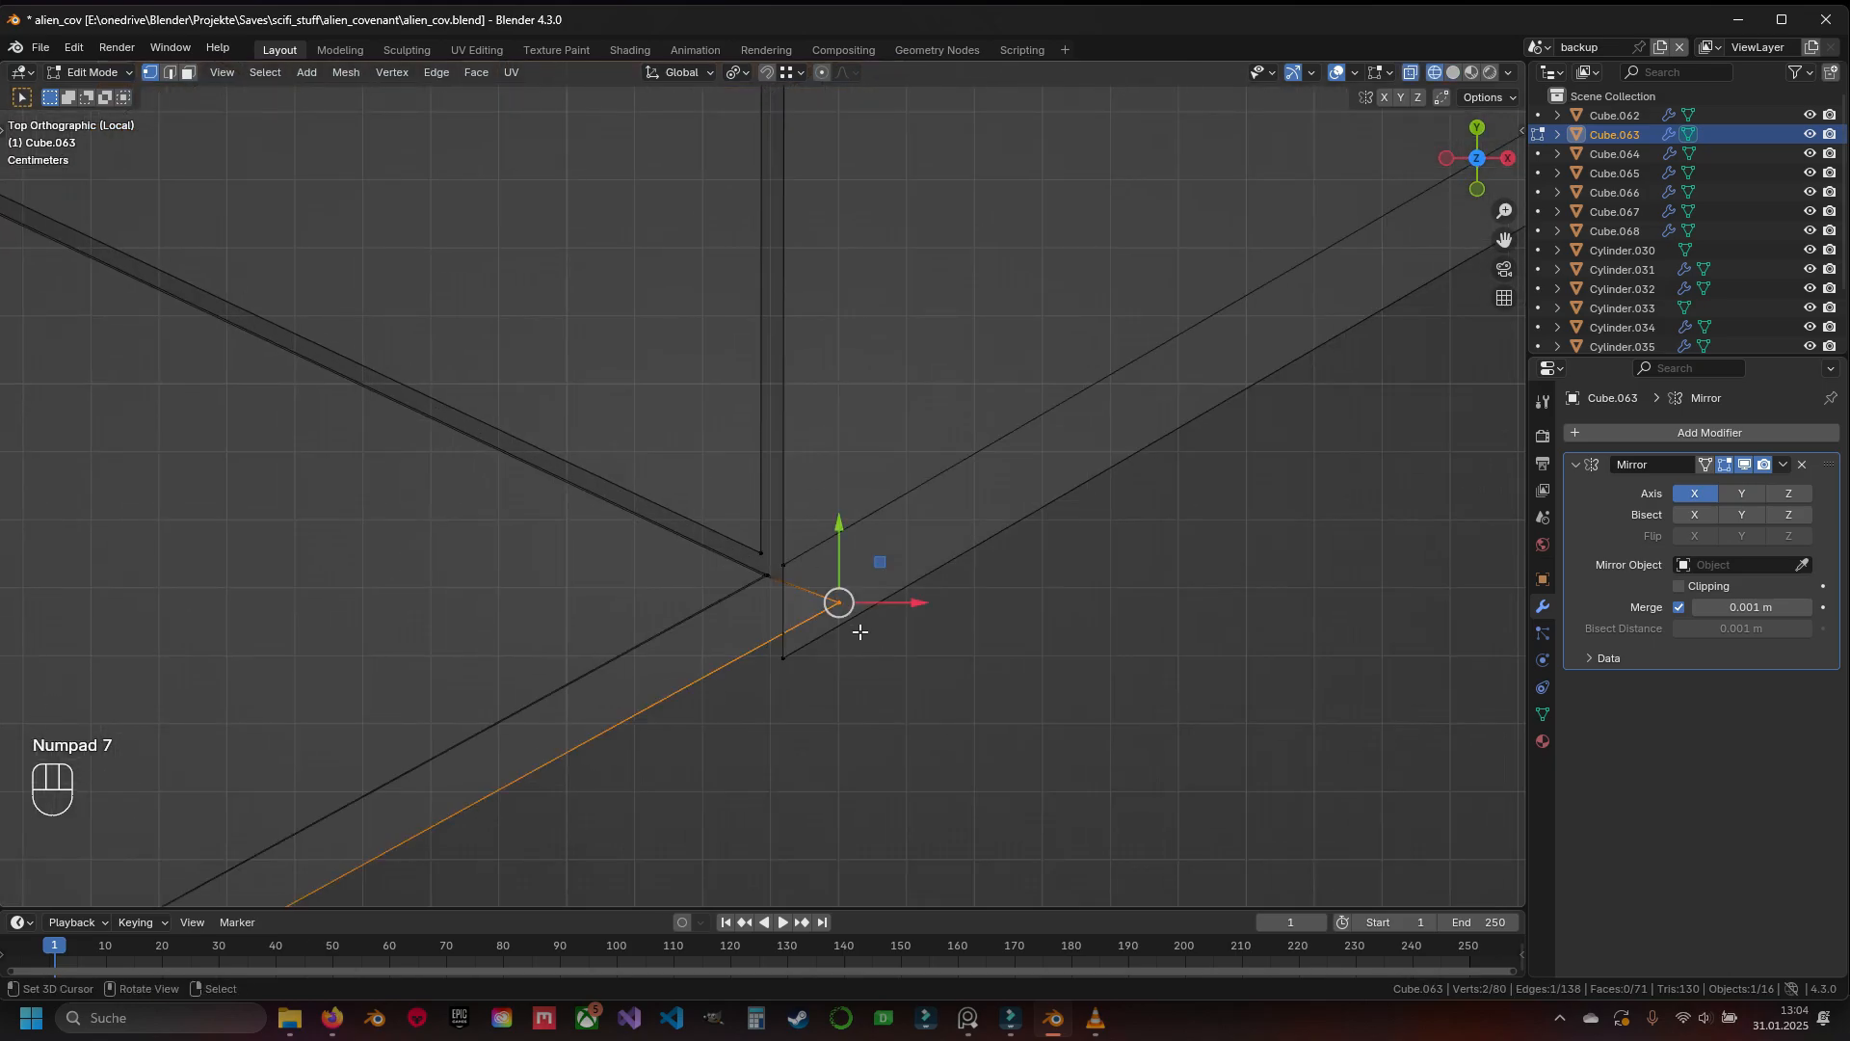
key("g")
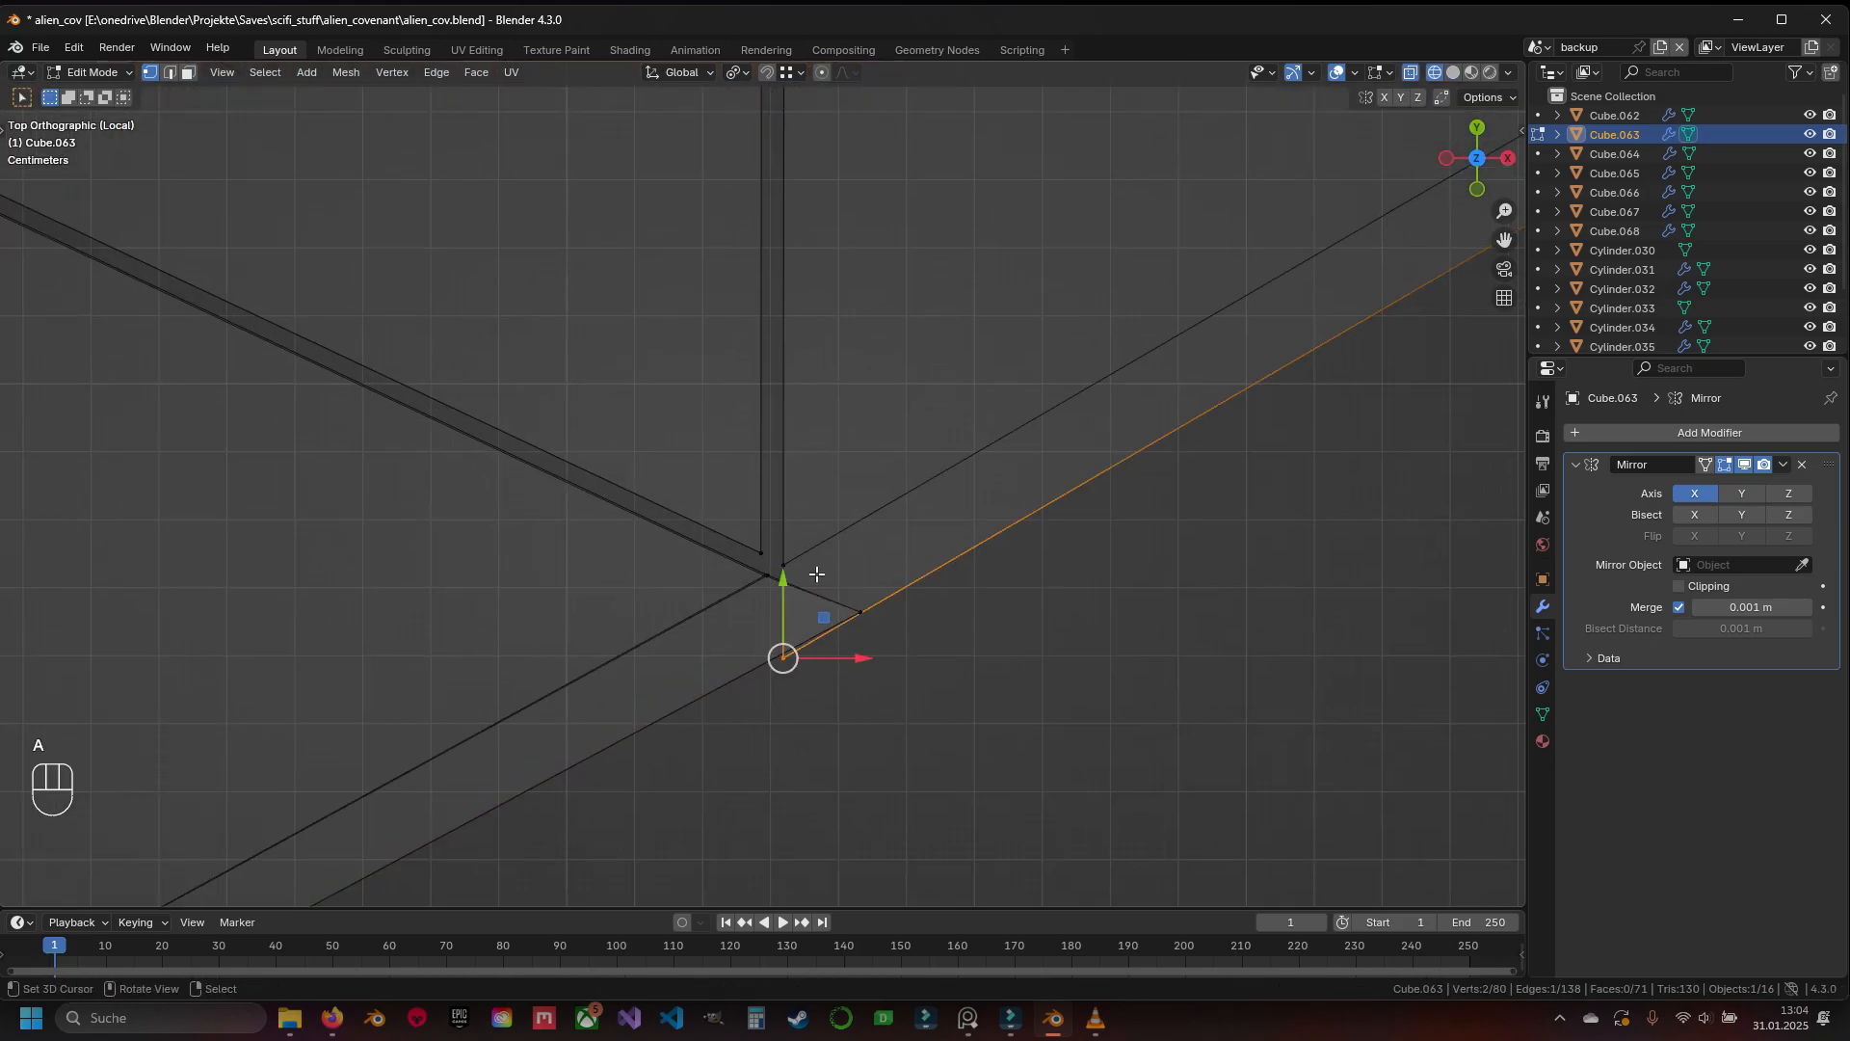
left_click(876, 590)
scroll(975, 711, "down", 4)
key("alt+a")
middle_click_drag(923, 638, 956, 644, "shift")
scroll(838, 607, "up", 6)
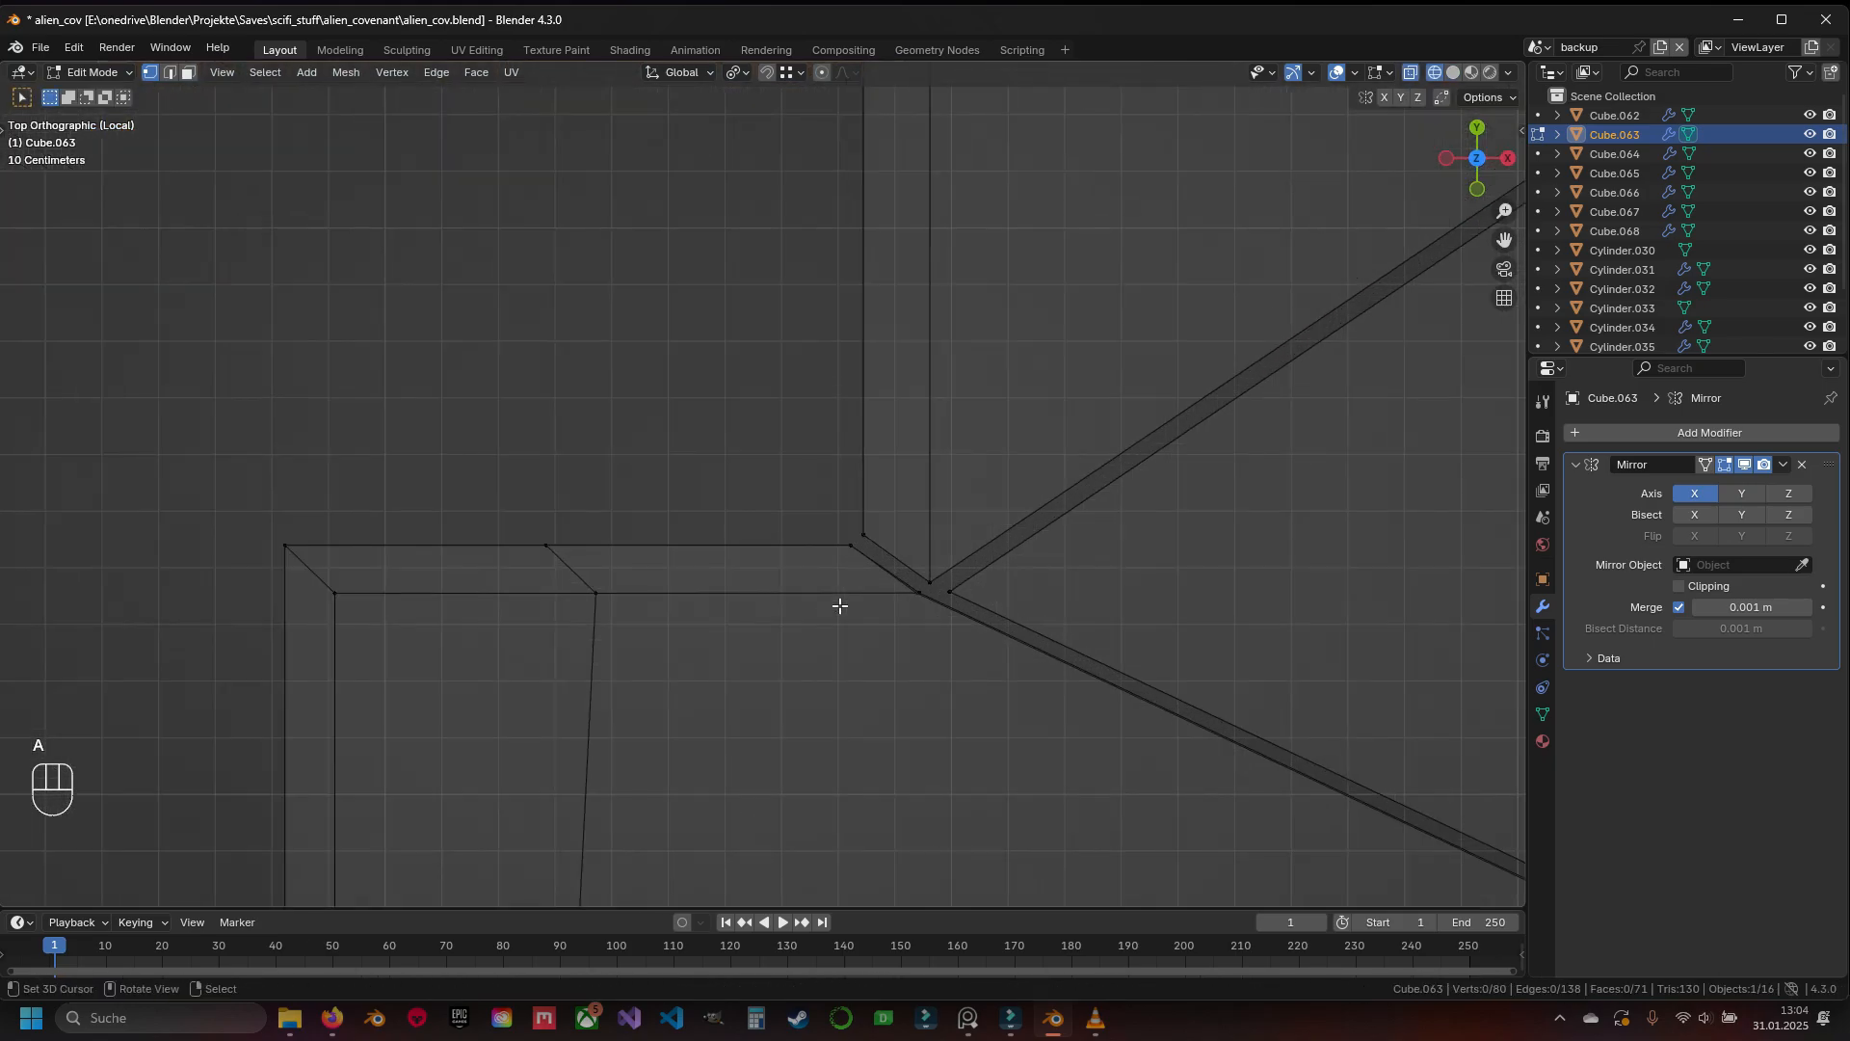
middle_click_drag(1111, 685, 694, 459, "shift")
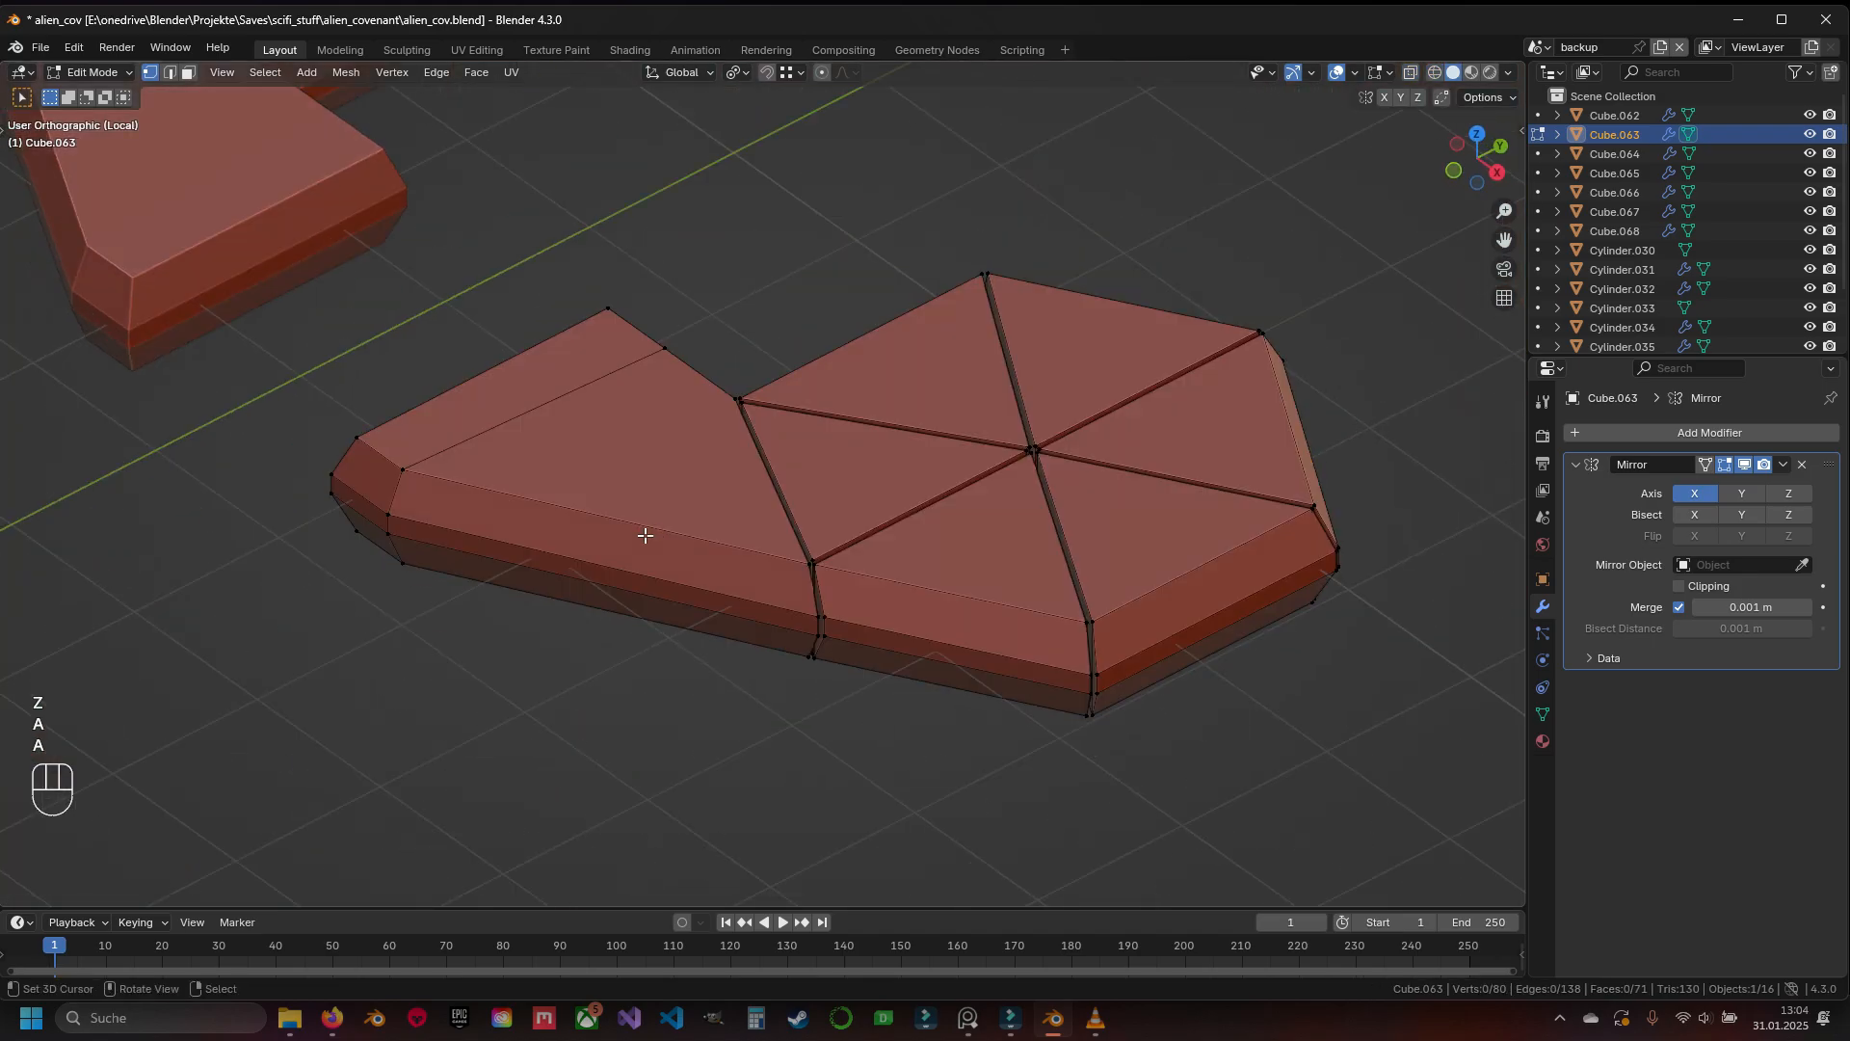
Isolate the arm segment again by hiding all the hexagon wedges
right_click(410, 479)
key("ctrl+l")
key("ctrl+i")
key("g")
key("Escape")
key("h")
middle_click_drag(409, 479, 830, 454)
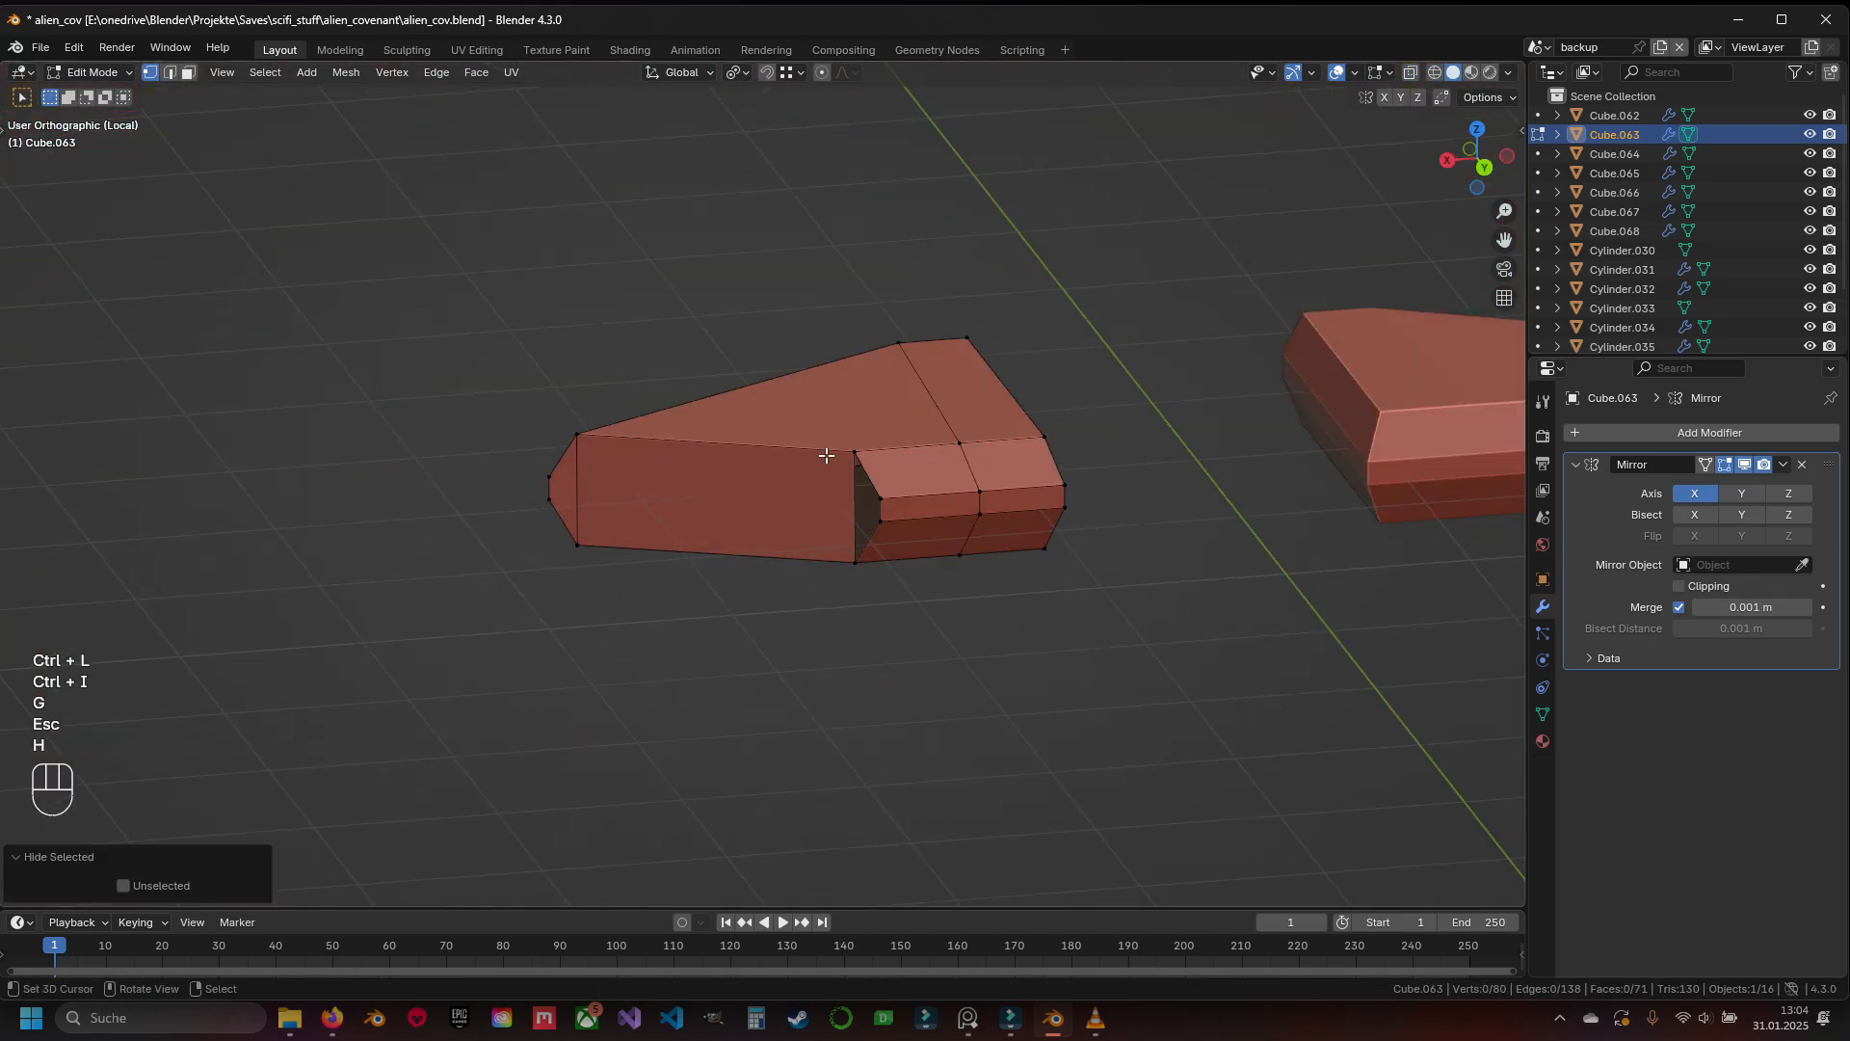
Fill the remaining open beveled end of the arm at the inner corner with a face
key("2")
scroll(830, 454, "up", 6)
scroll(1053, 545, "down", 3)
middle_click_drag(1259, 524, 673, 525, "shift")
left_click(706, 459, "alt")
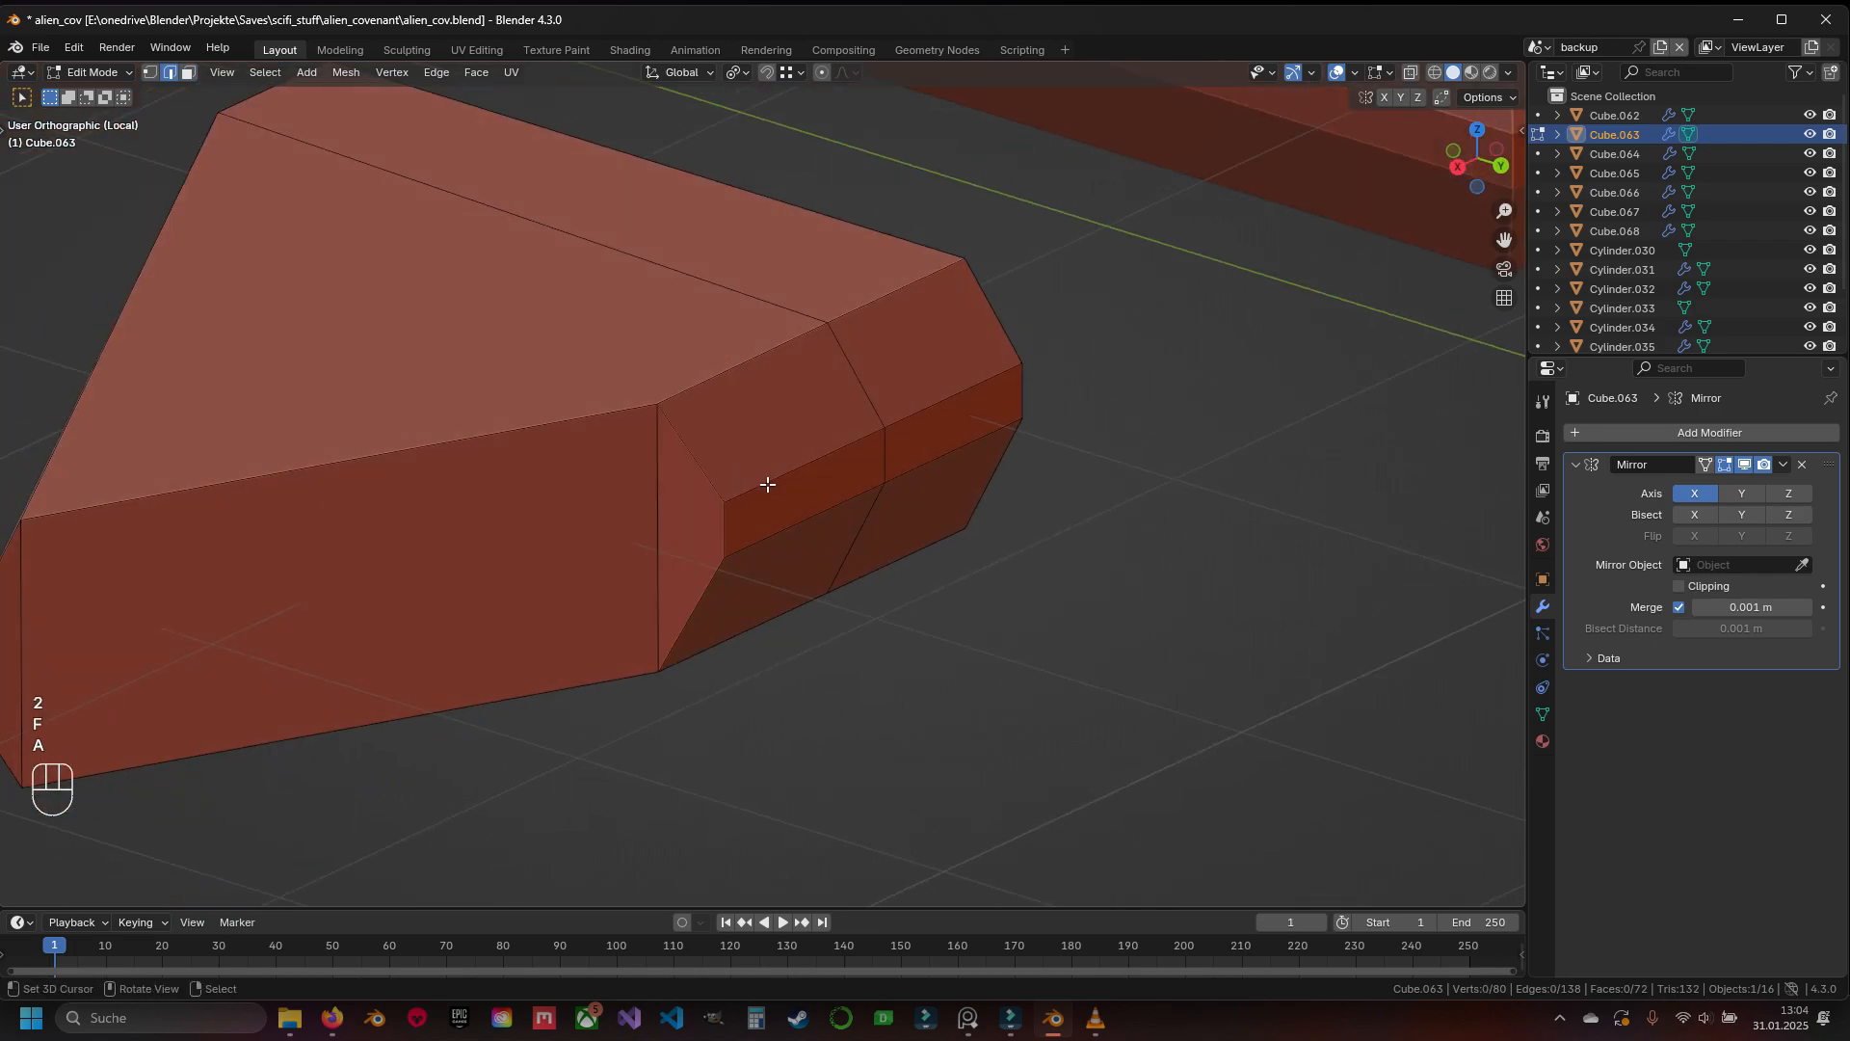
Reveal the hidden hexagon wedges, clear the selection, and save the file
scroll(768, 485, "down", 5)
middle_click_drag(834, 528, 811, 449)
key("alt+h")
key("a")
key("ctrl+s")
Leave mesh editing, bring the rest of the model back into view, deselect the plate, and save the file
scroll(835, 607, "down", 3)
key("Tab")
key("KP_Divide")
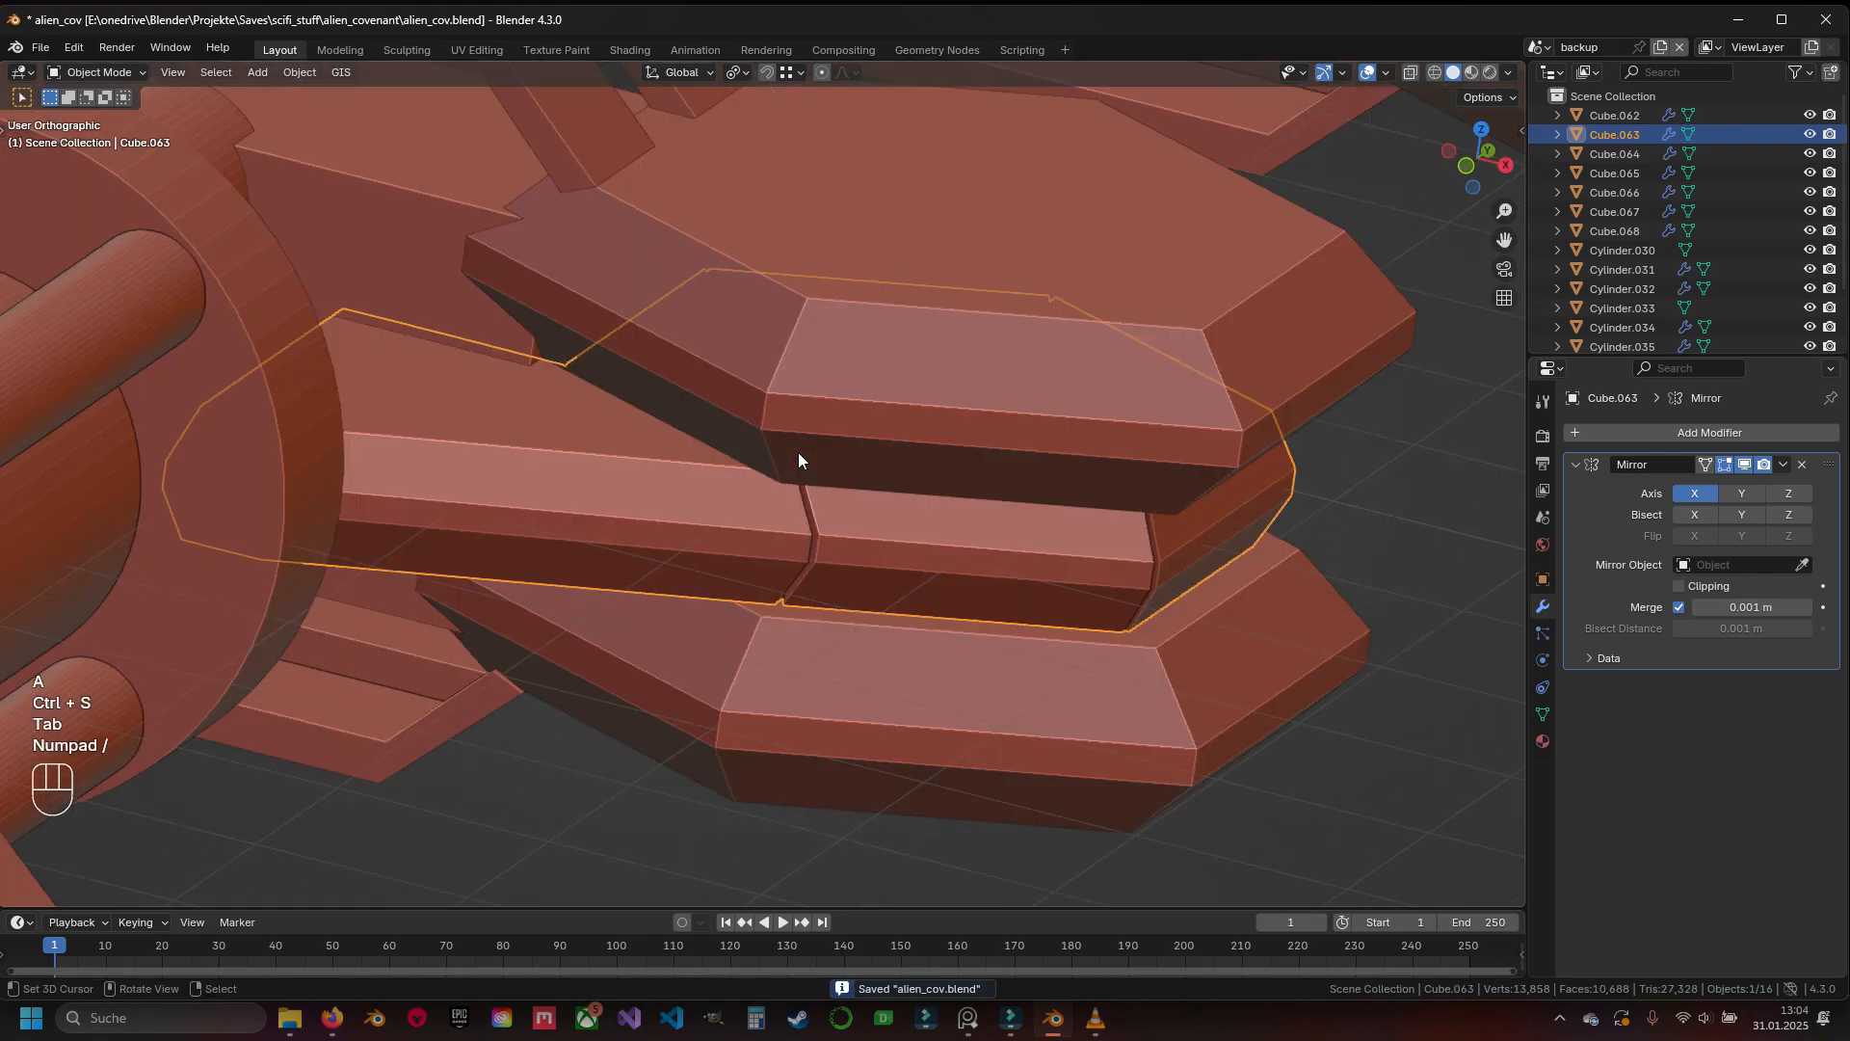
key("a")
key("ctrl+s")
scroll(798, 458, "down", 3)
middle_click_drag(986, 477, 848, 549)
middle_click_drag(963, 539, 661, 540)
scroll(674, 568, "up", 4)
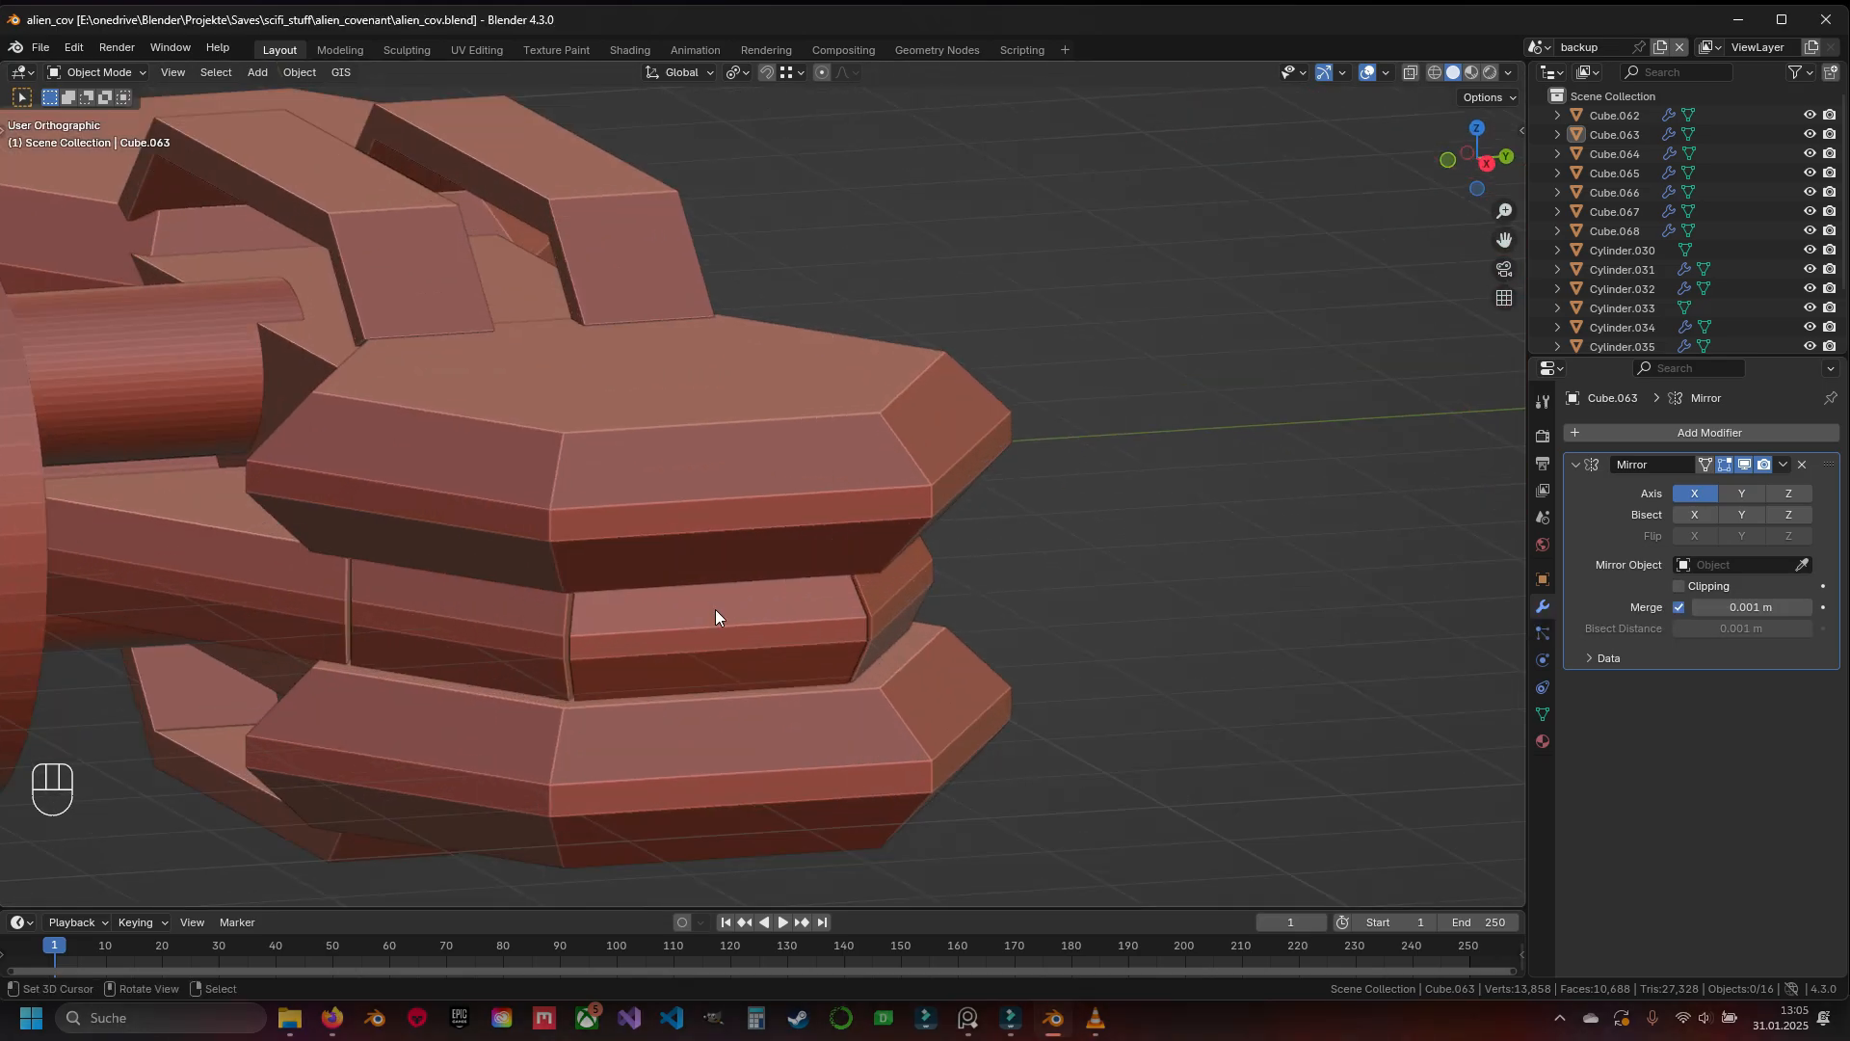
Move the three outer side faces of the hexagon's outermost +X wedge about 0.47 m outward along X in the side plate
middle_click_drag(620, 683, 756, 540, "shift")
key("3")
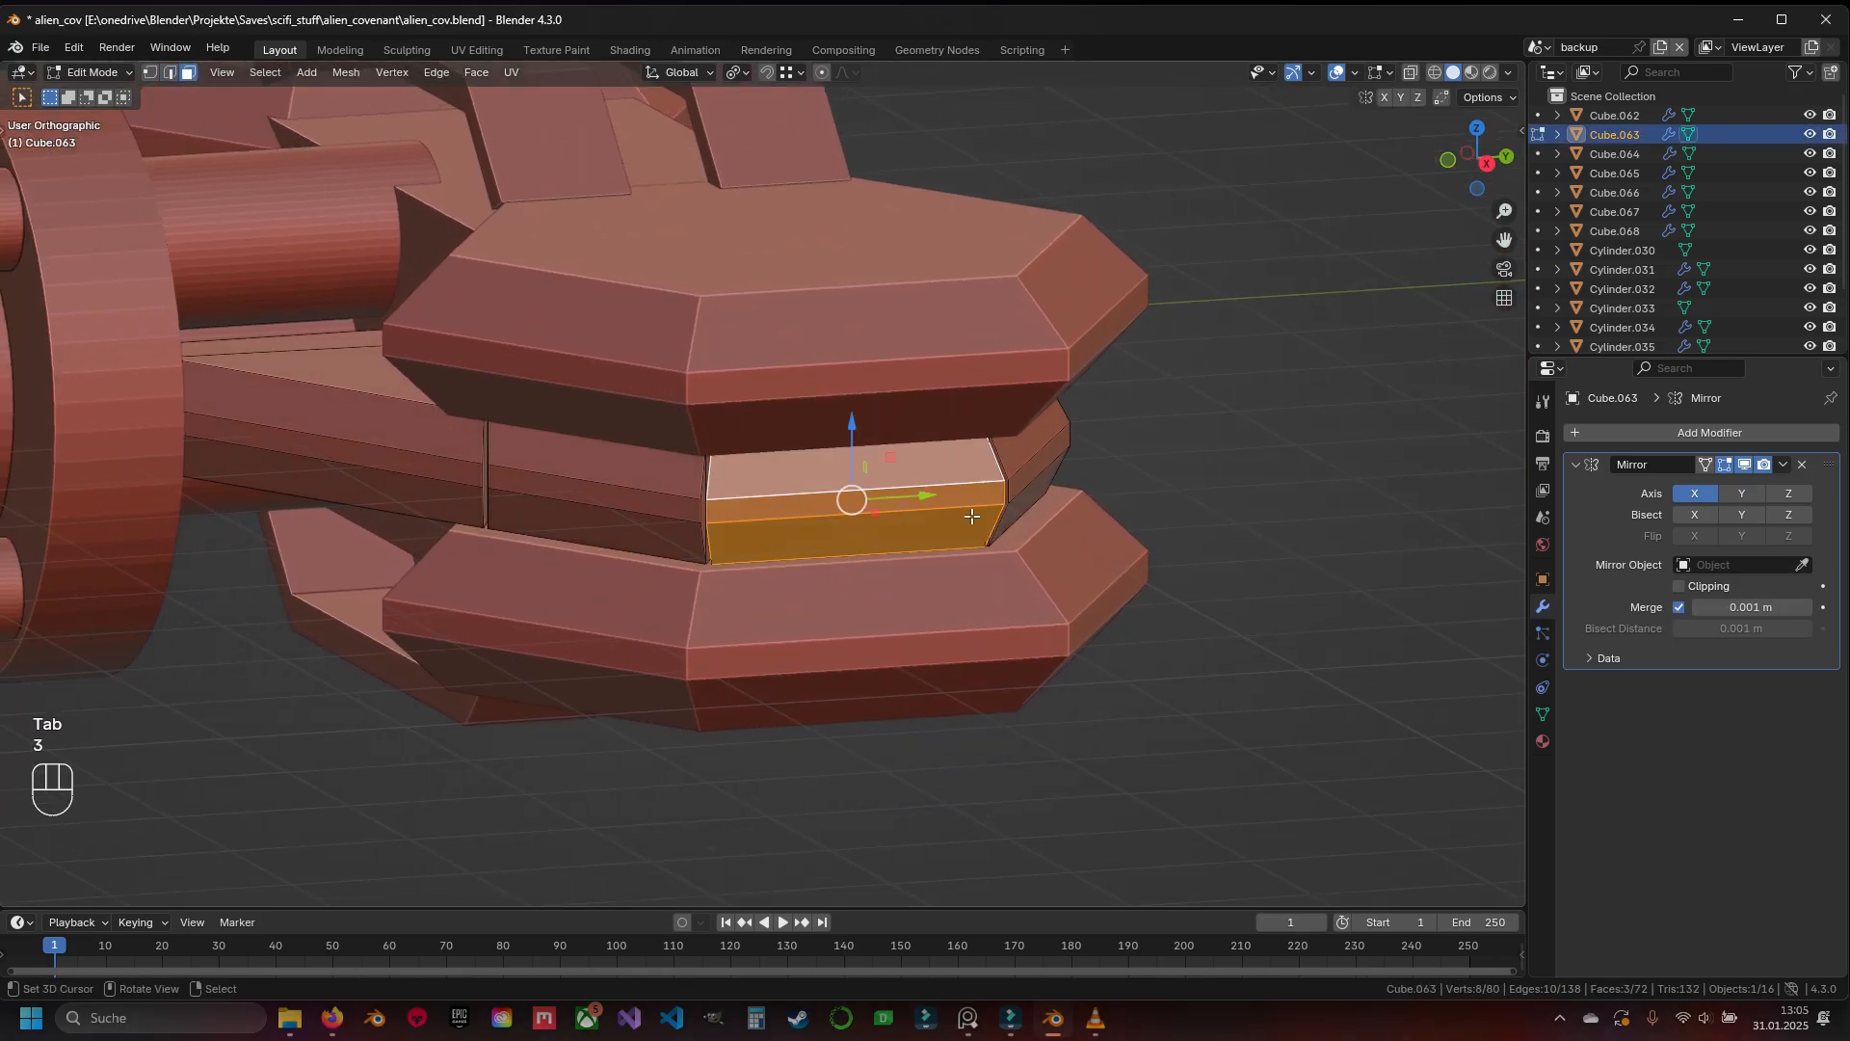
middle_click_drag(971, 517, 812, 523)
left_click(455, 531)
left_click(451, 514, "shift")
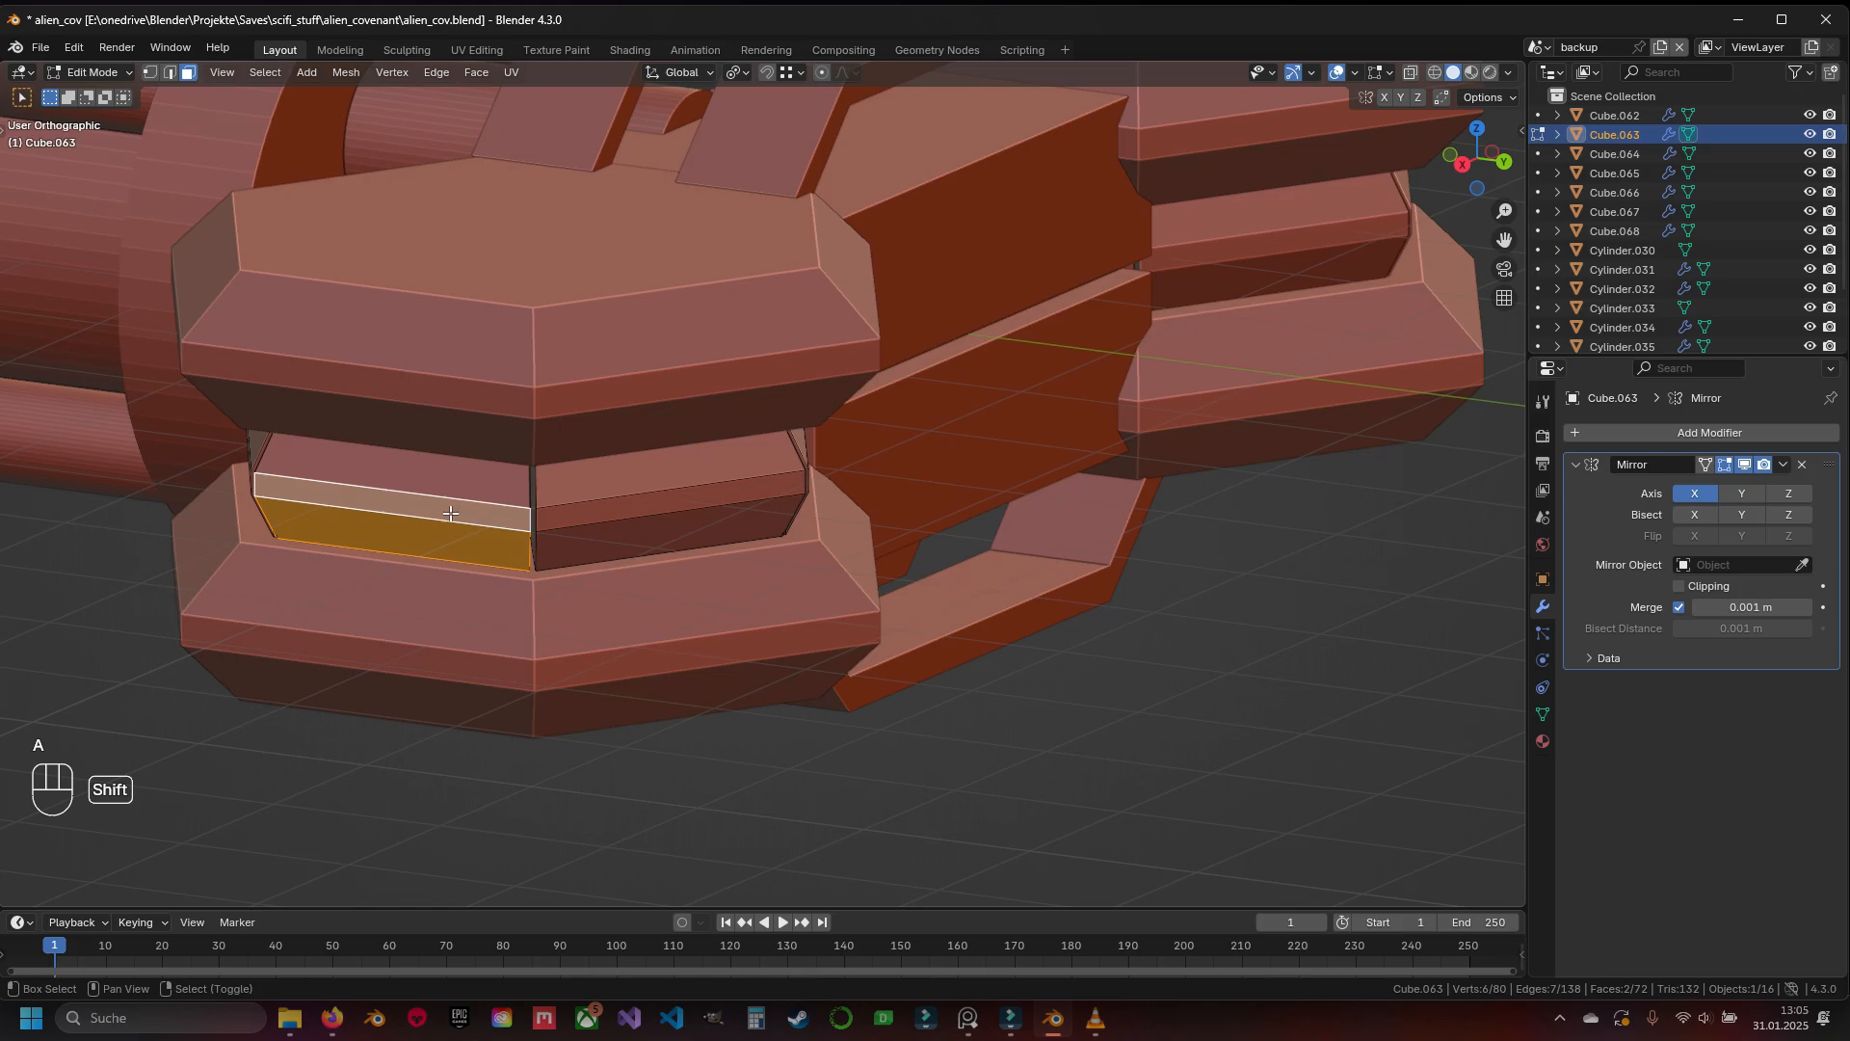
key("KP_7")
key("z")
middle_click_drag(1369, 578, 973, 486, "shift")
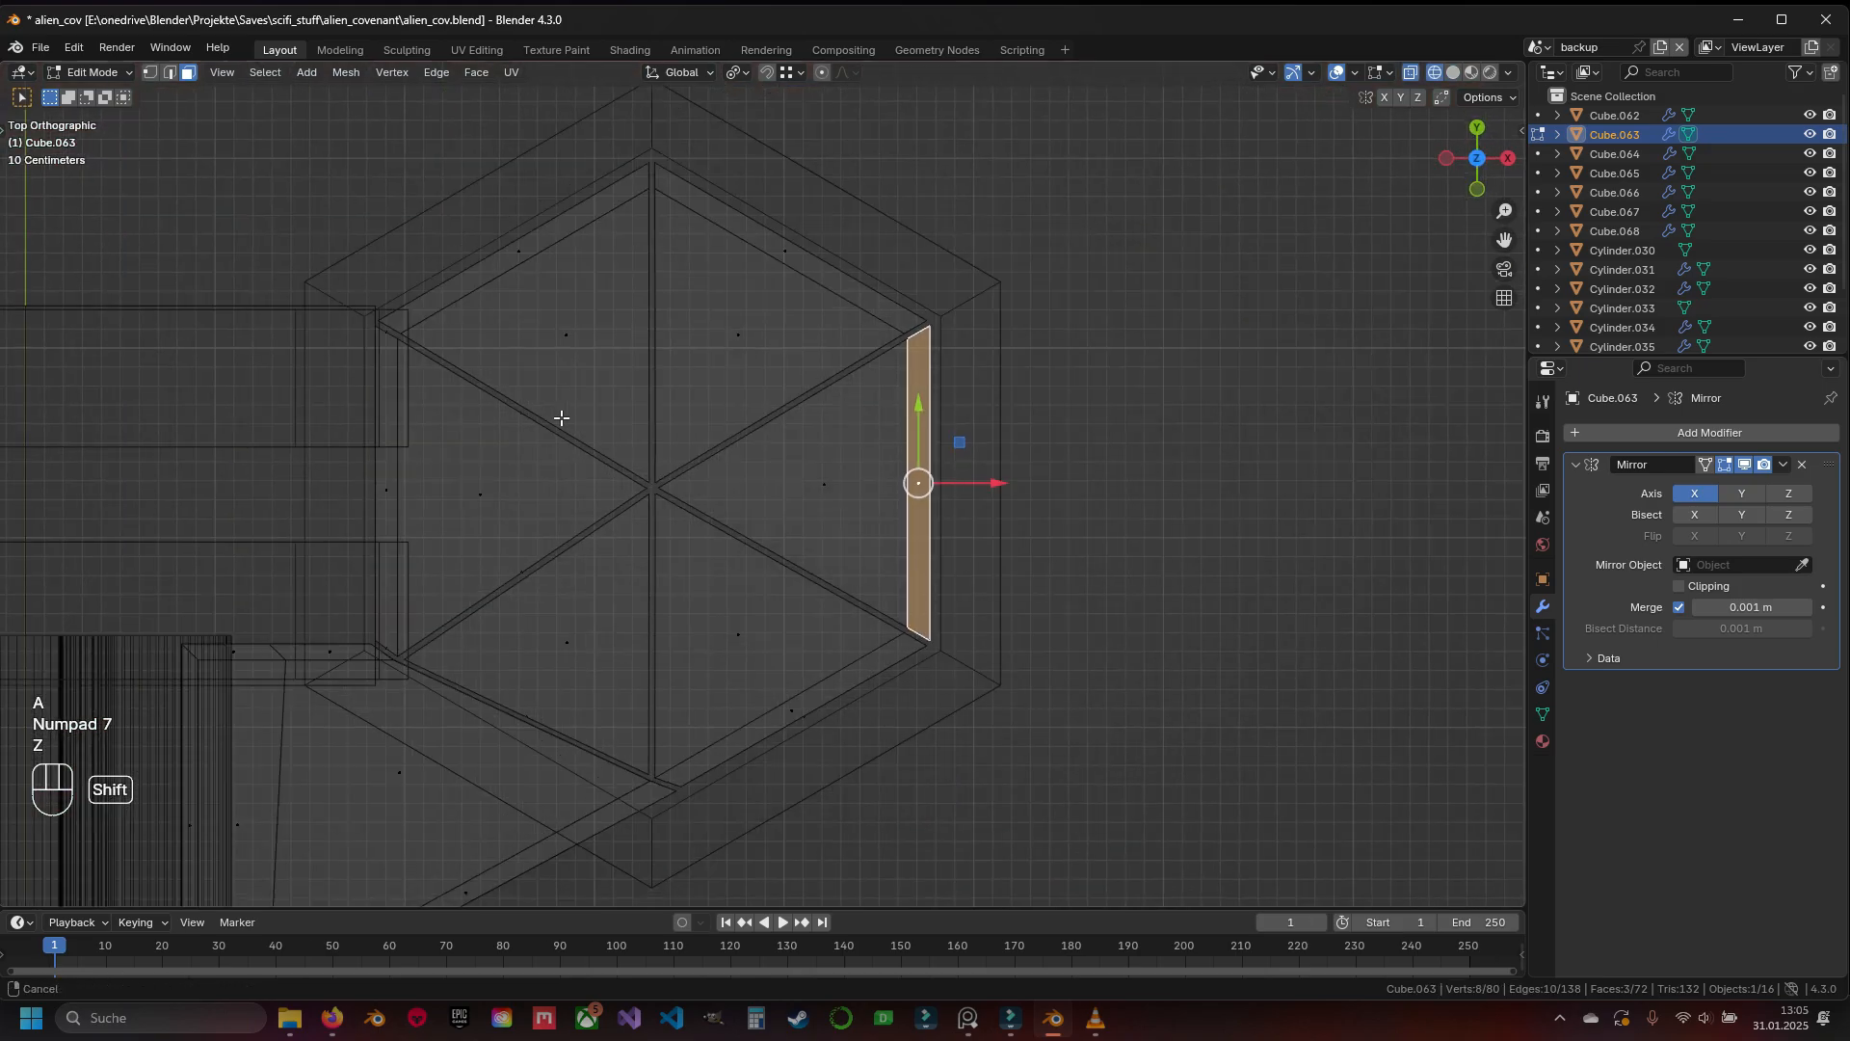
scroll(976, 487, "up", 2)
left_click_drag(976, 487, 1017, 482)
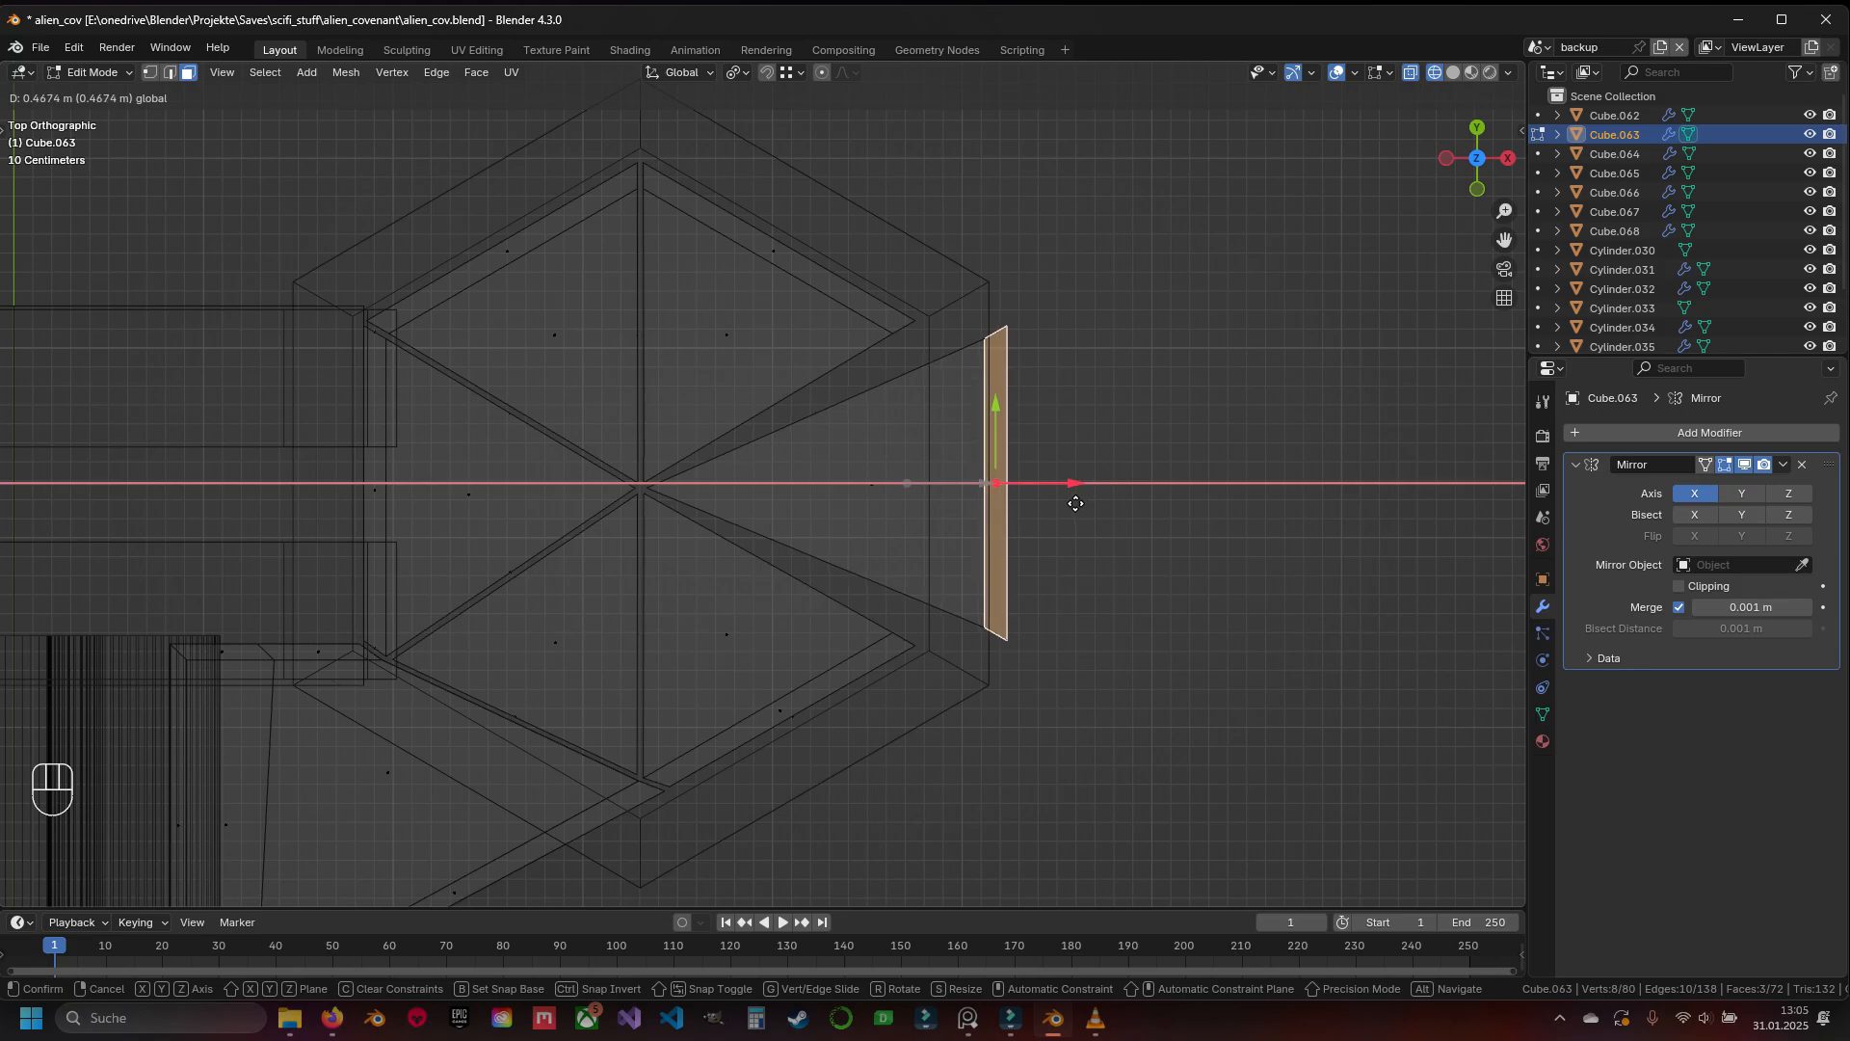
left_click_drag(1075, 503, 1076, 503)
key("z")
middle_click_drag(949, 487, 869, 431)
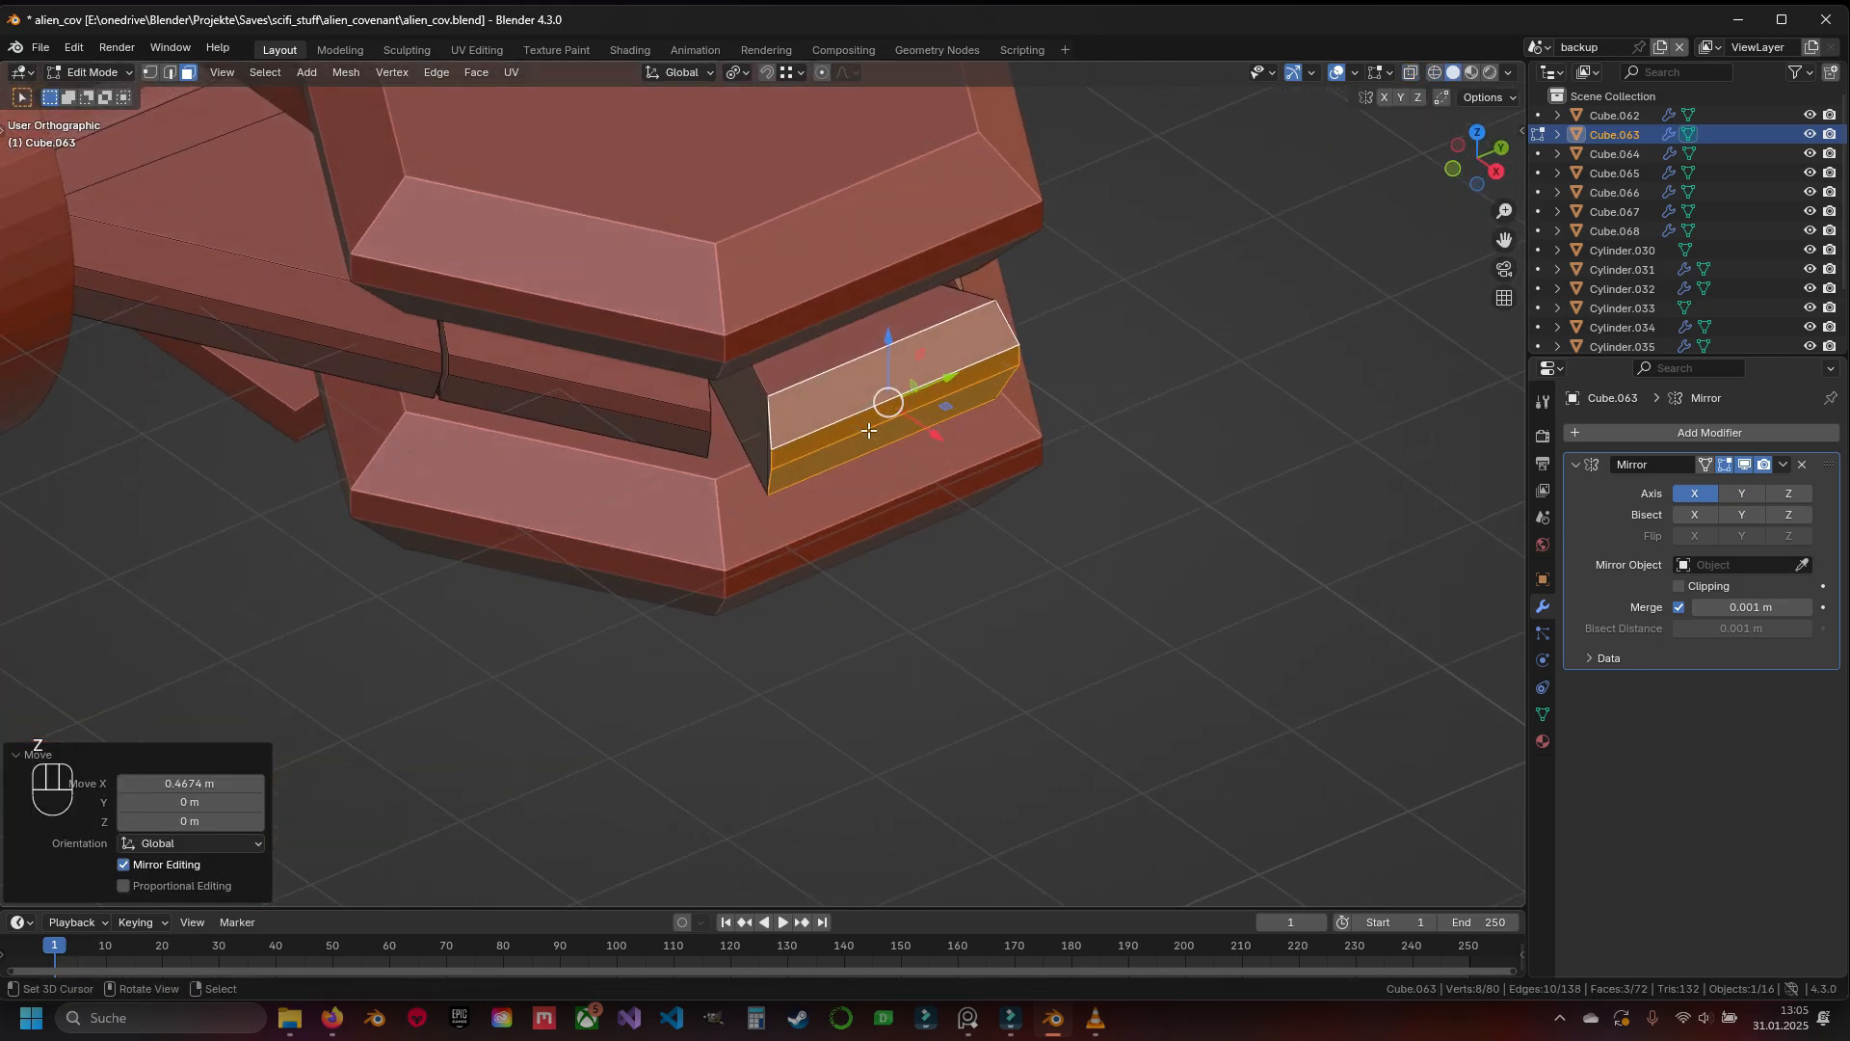
Move the outer side faces of the wedge at the hexagon's +X, +Y side outward past the covering plate's edge
key("z")
key("KP_7")
key("r")
left_click(1012, 620)
key("g")
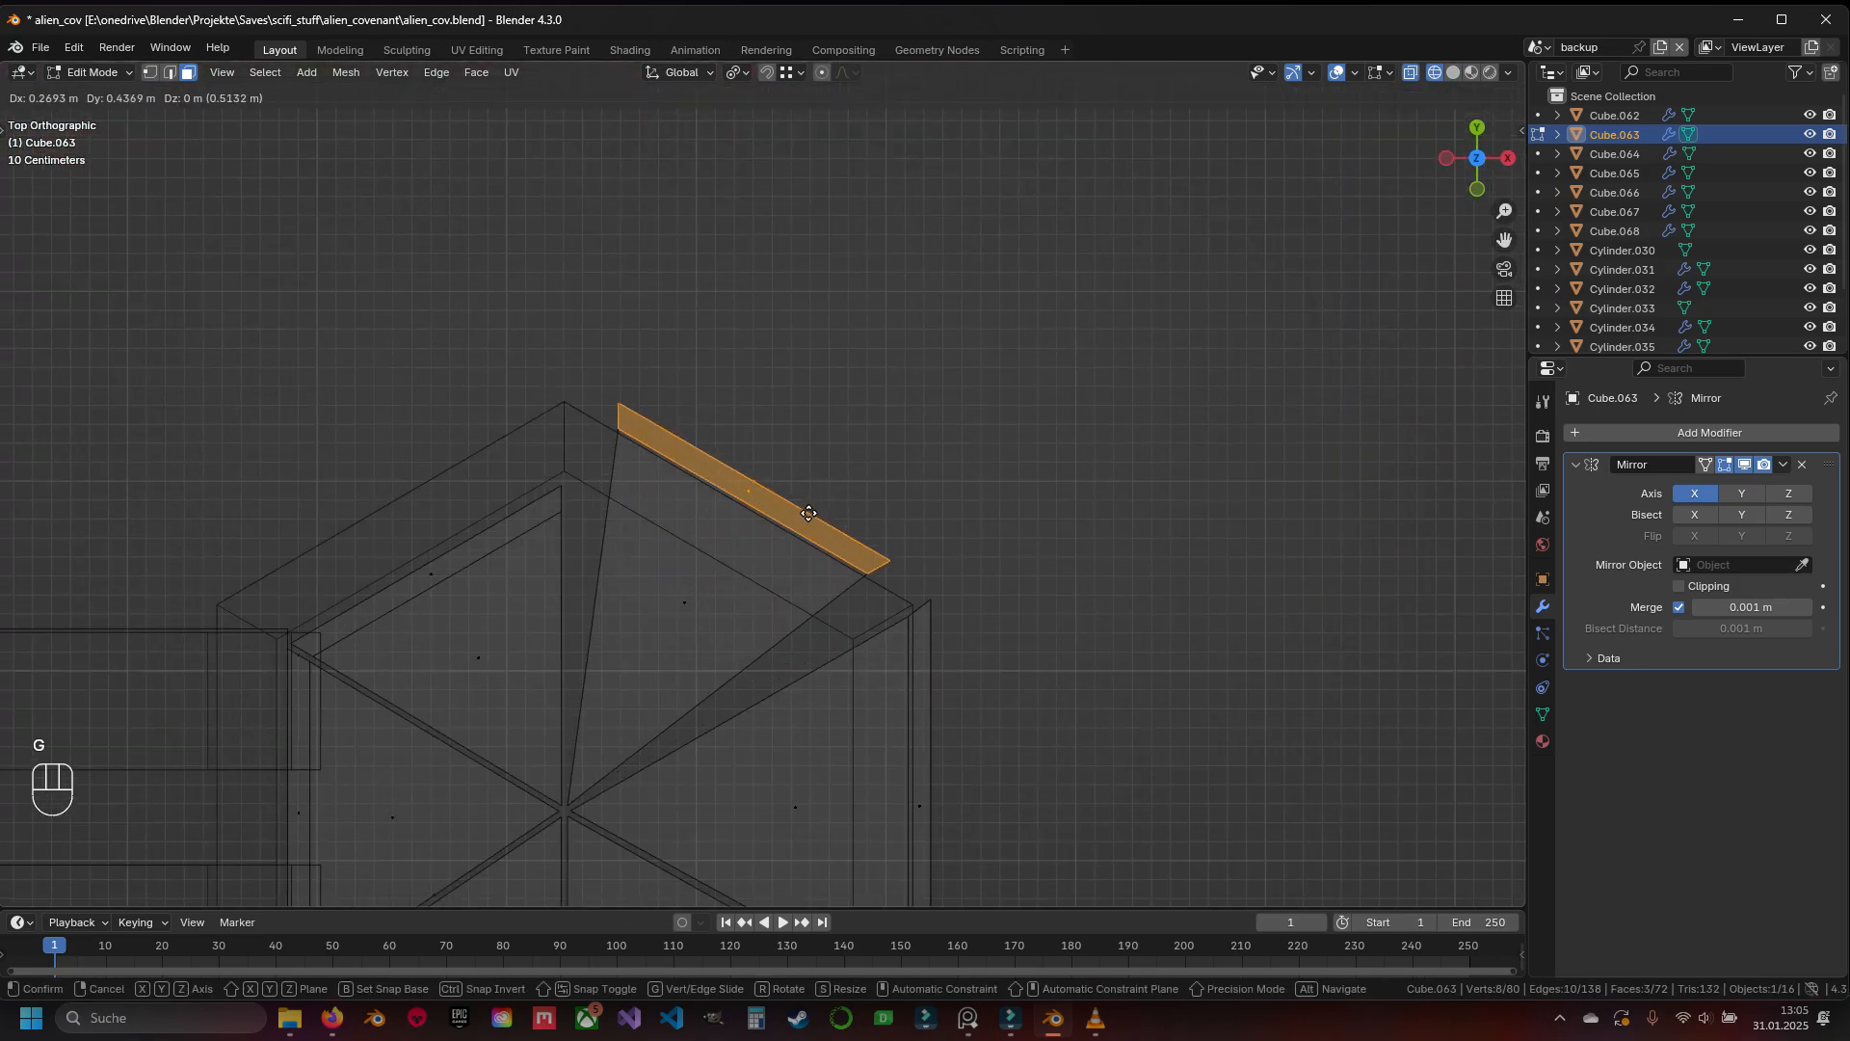
left_click(805, 526)
key("s")
Reposition the extended wedge's corner vertices to leave a narrow gap beside the neighbouring outermost wedge
key("1")
key("g")
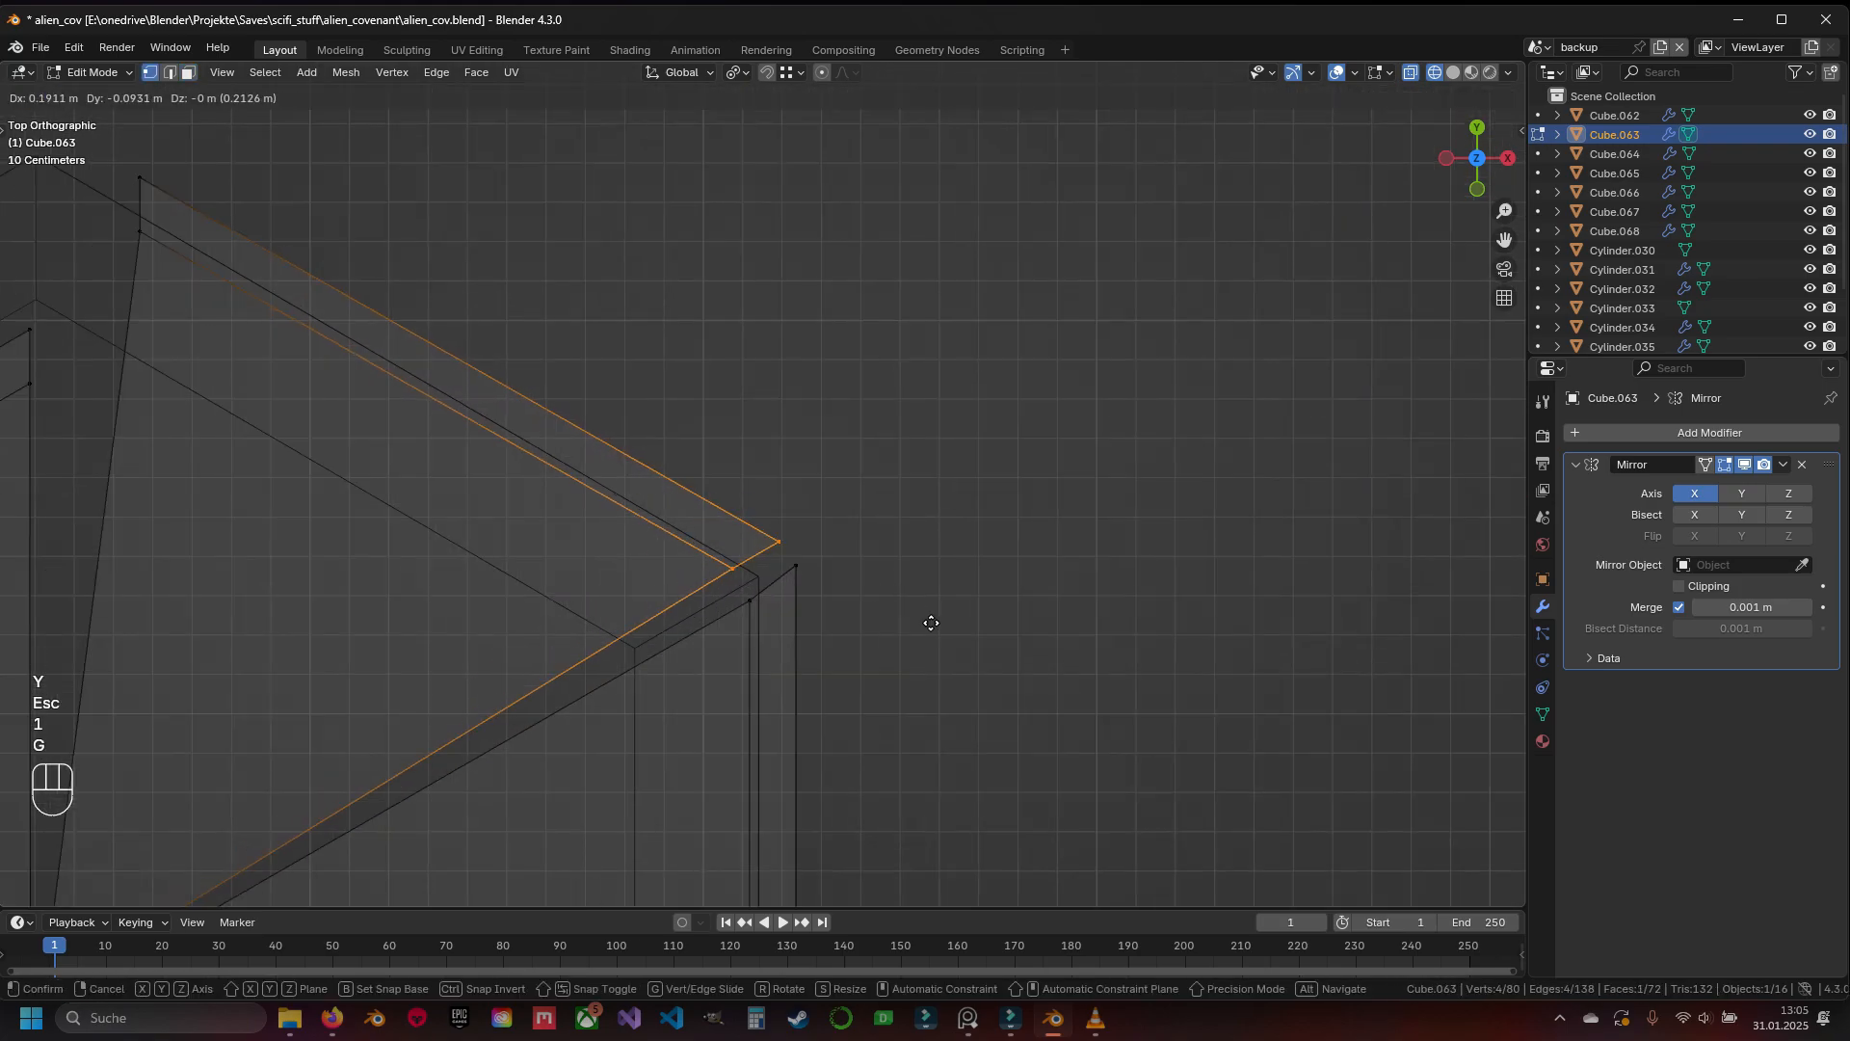
key("a")
key("g")
left_click(958, 437)
Extend the adjacent -X, +Y wedge's outer faces outward and align its corner vertices with the neighbouring wedges
key("a")
key("3")
key("g")
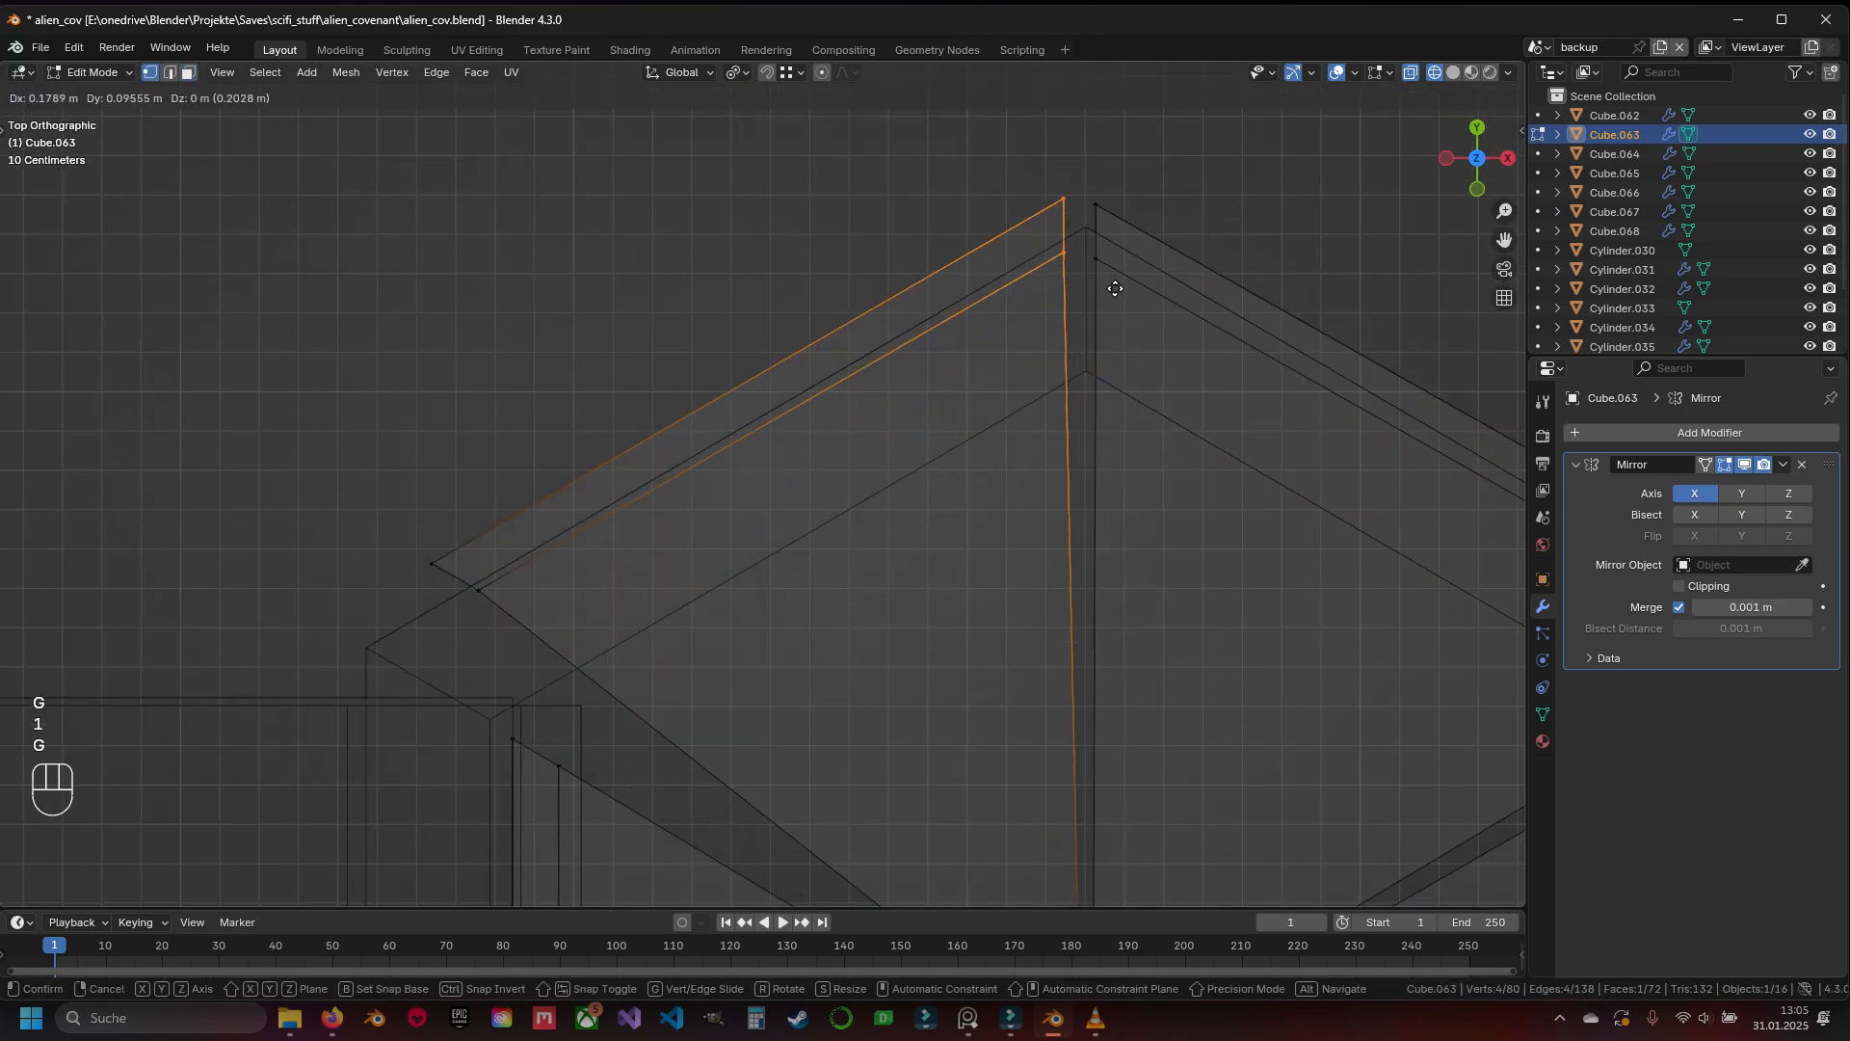
left_click(1106, 280)
middle_click_drag(904, 346, 1012, 633, "shift")
key("g")
key("Escape")
Extend the outer faces of the wedge facing the central connector and adjust its lower corner vertices
left_click_drag(971, 580, 742, 551)
key("1")
left_click_drag(760, 318, 761, 218)
key("a")
key("a")
Lower the vertices along the arm's inner upper edge to clear the extended wedge, then leave mesh editing
left_click_drag(646, 470, 807, 583)
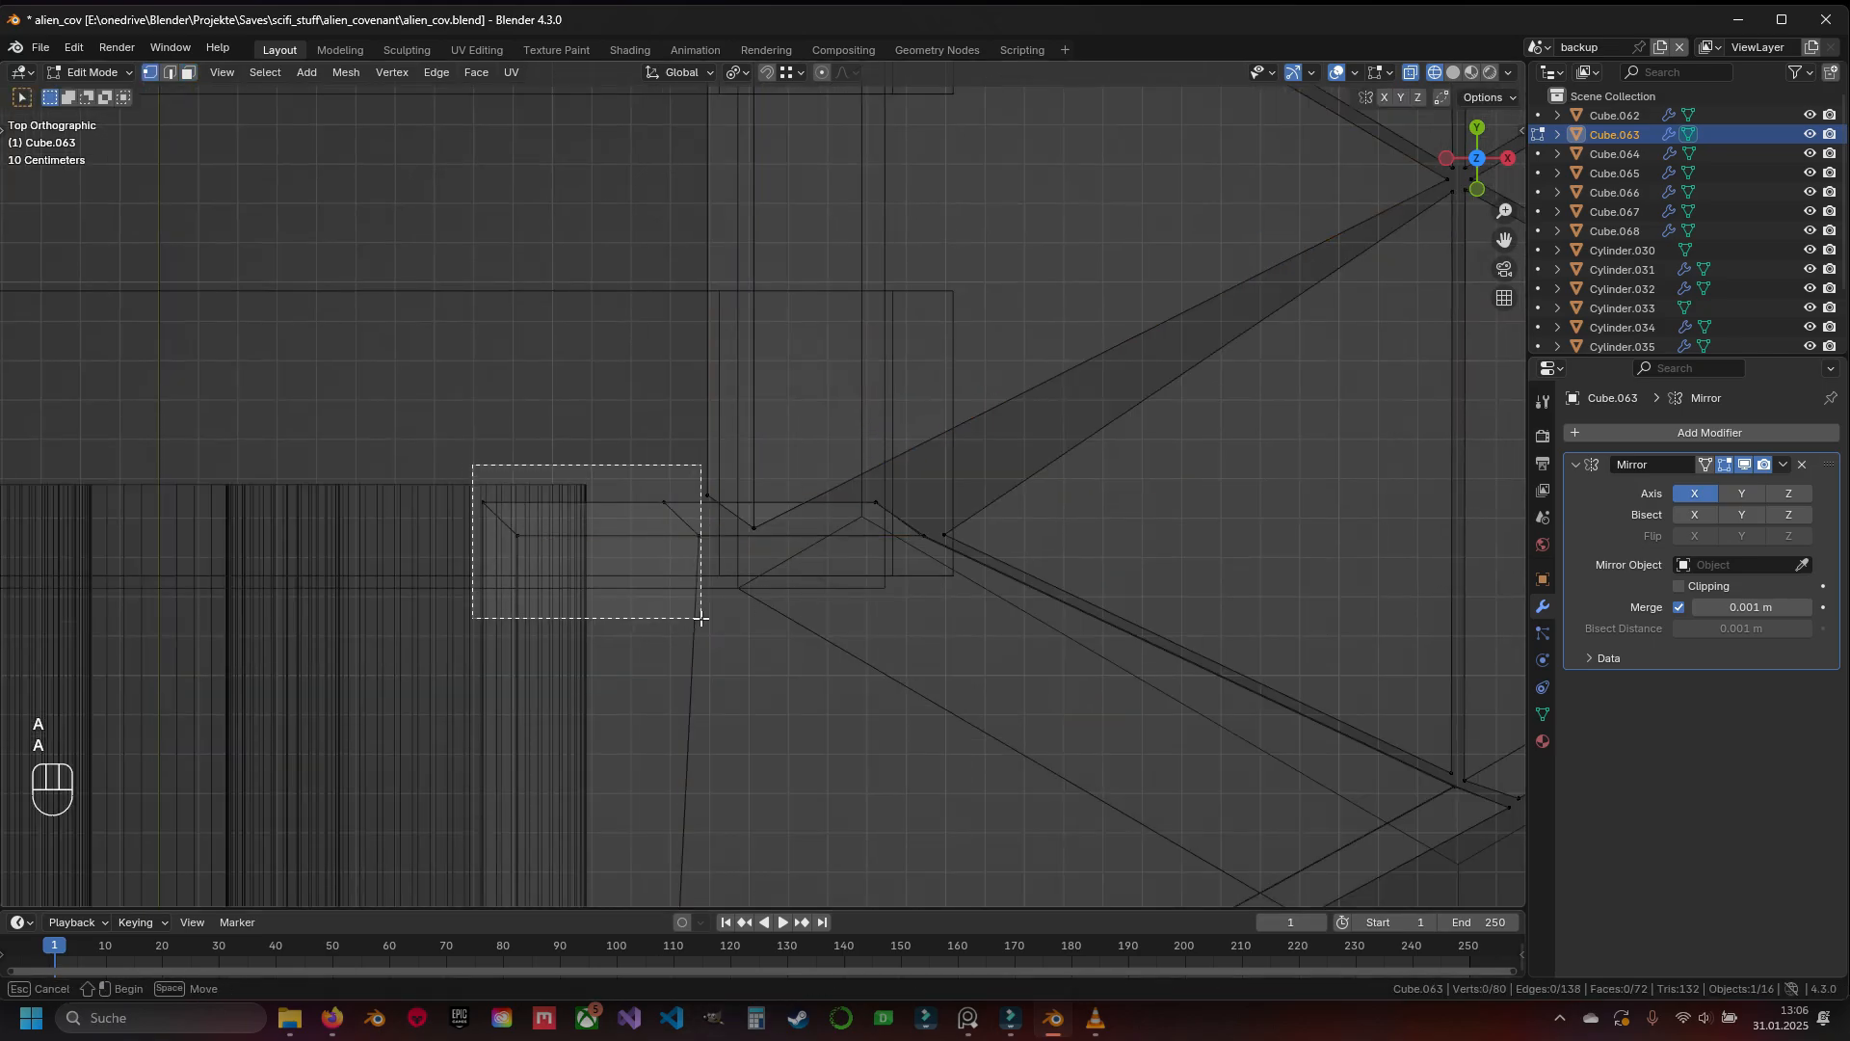
left_click_drag(702, 619, 718, 622)
key("ctrl+z")
left_click_drag(705, 280, 704, 355)
key("a")
key("a")
left_click_drag(669, 310, 797, 400)
left_click_drag(727, 284, 726, 338)
mouse_move(917, 392)
middle_mouse_down("shift")
mouse_move(752, 482)
mouse_move(770, 342)
mouse_move(1032, 434)
middle_mouse_up("shift")
key("g")
left_click(751, 501)
key("z")
key("Tab")
middle_click_drag(702, 393, 650, 311)
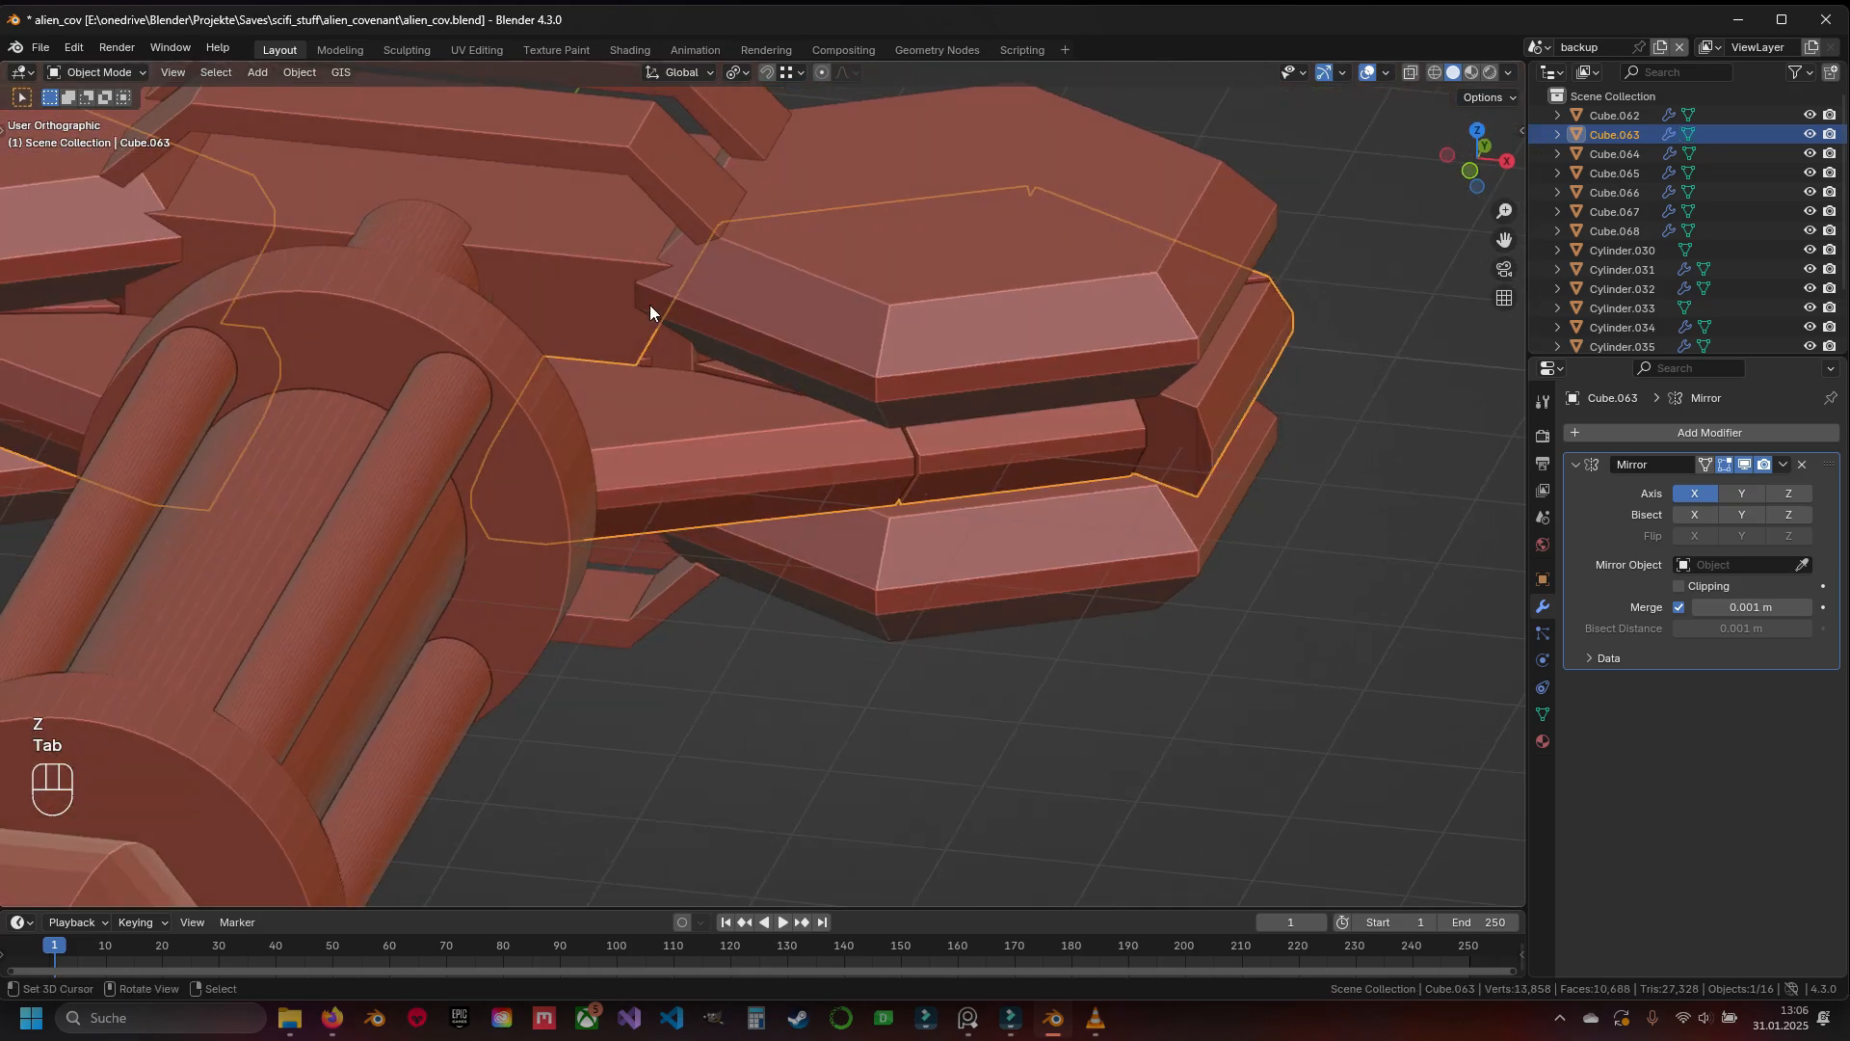
Reopen the side plate's mesh from the top and move the +X, -Y wedge's outer faces outward to the covering plate's edge
mouse_move(690, 415)
middle_mouse_down()
mouse_move(678, 426)
mouse_move(796, 436)
middle_mouse_up()
key("KP_7")
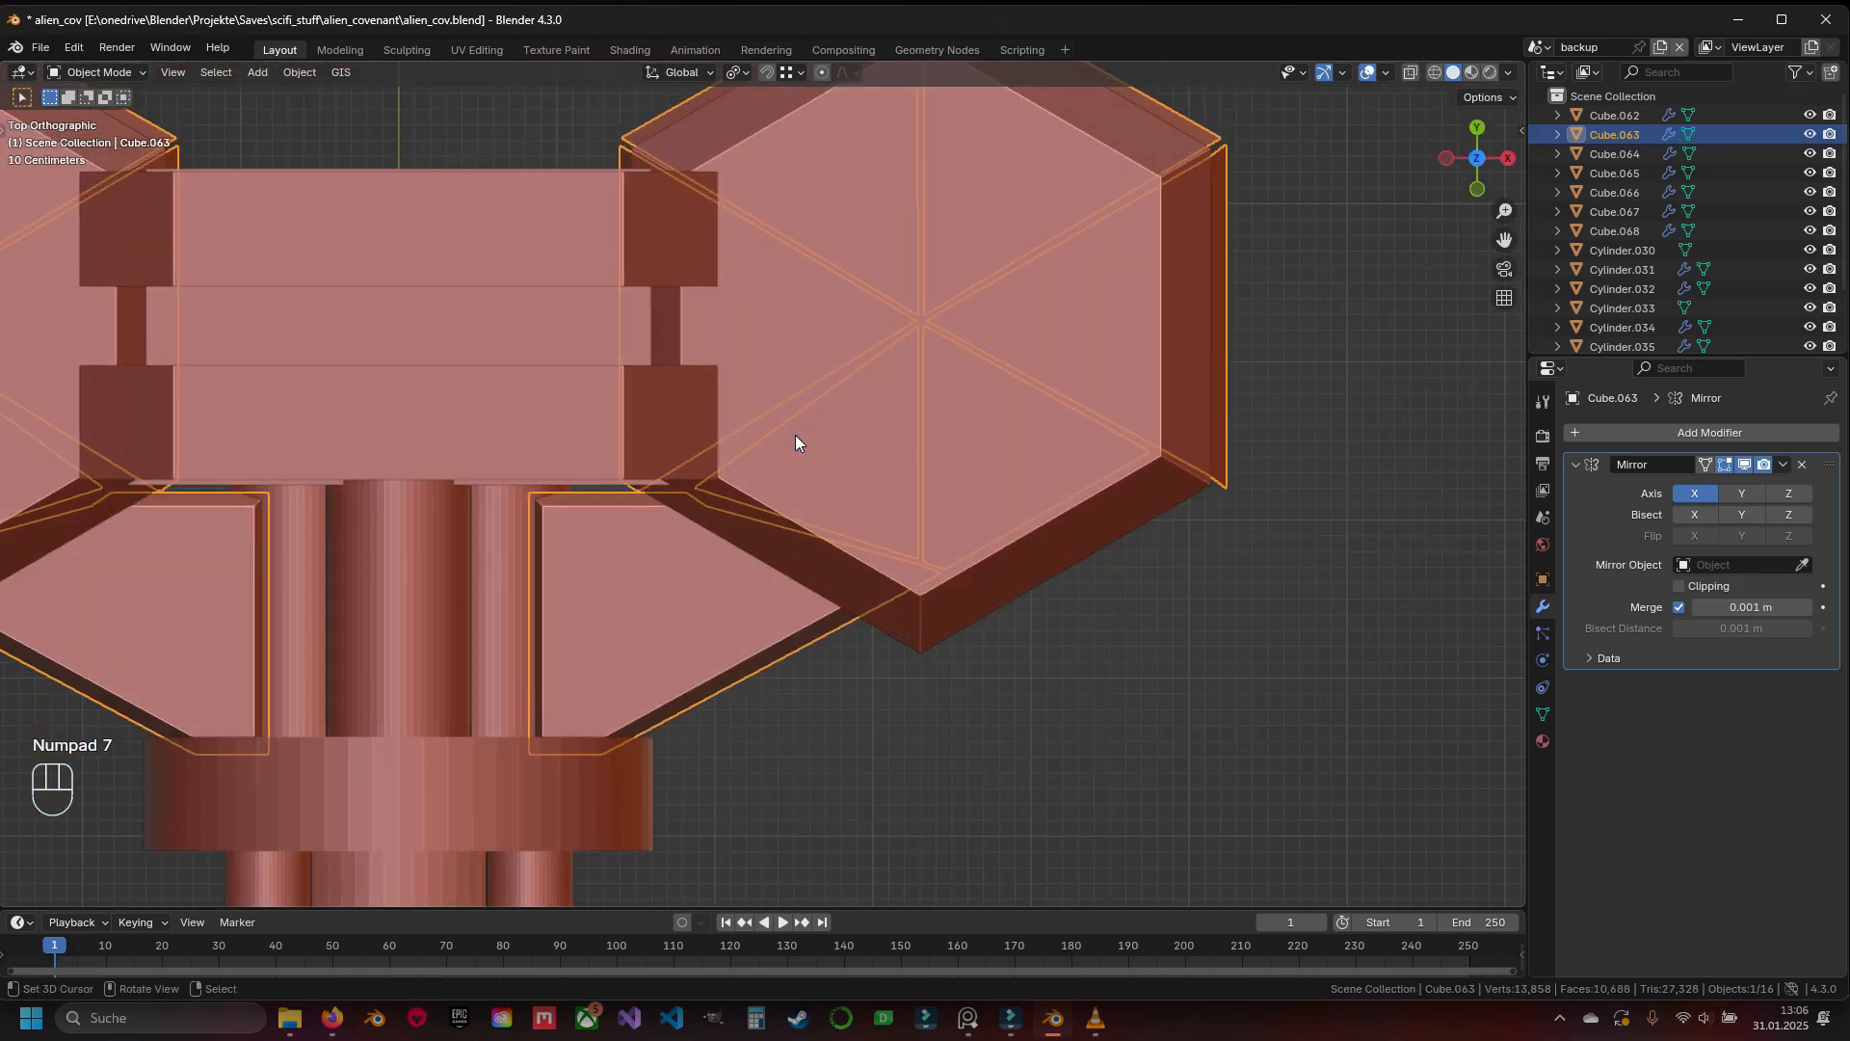
key("z")
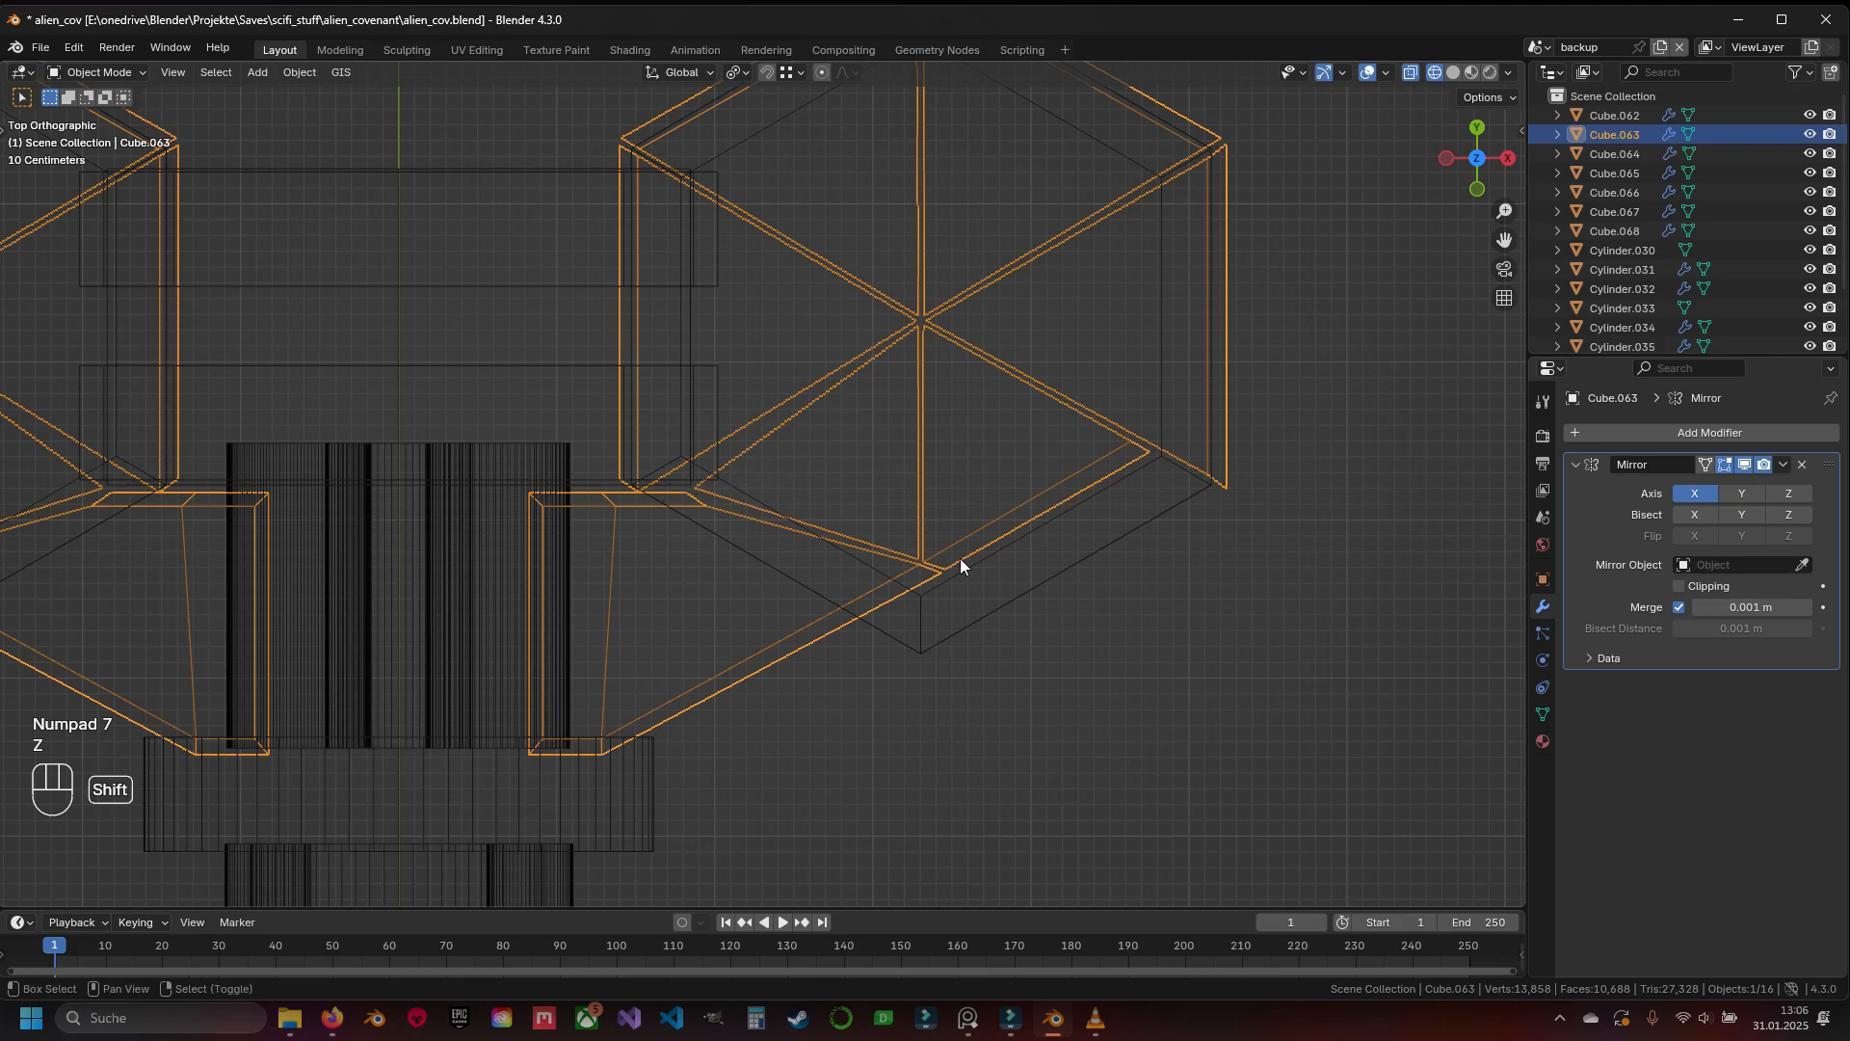
middle_click_drag(962, 558, 682, 404, "shift")
key("Tab")
scroll(792, 329, "up", 4)
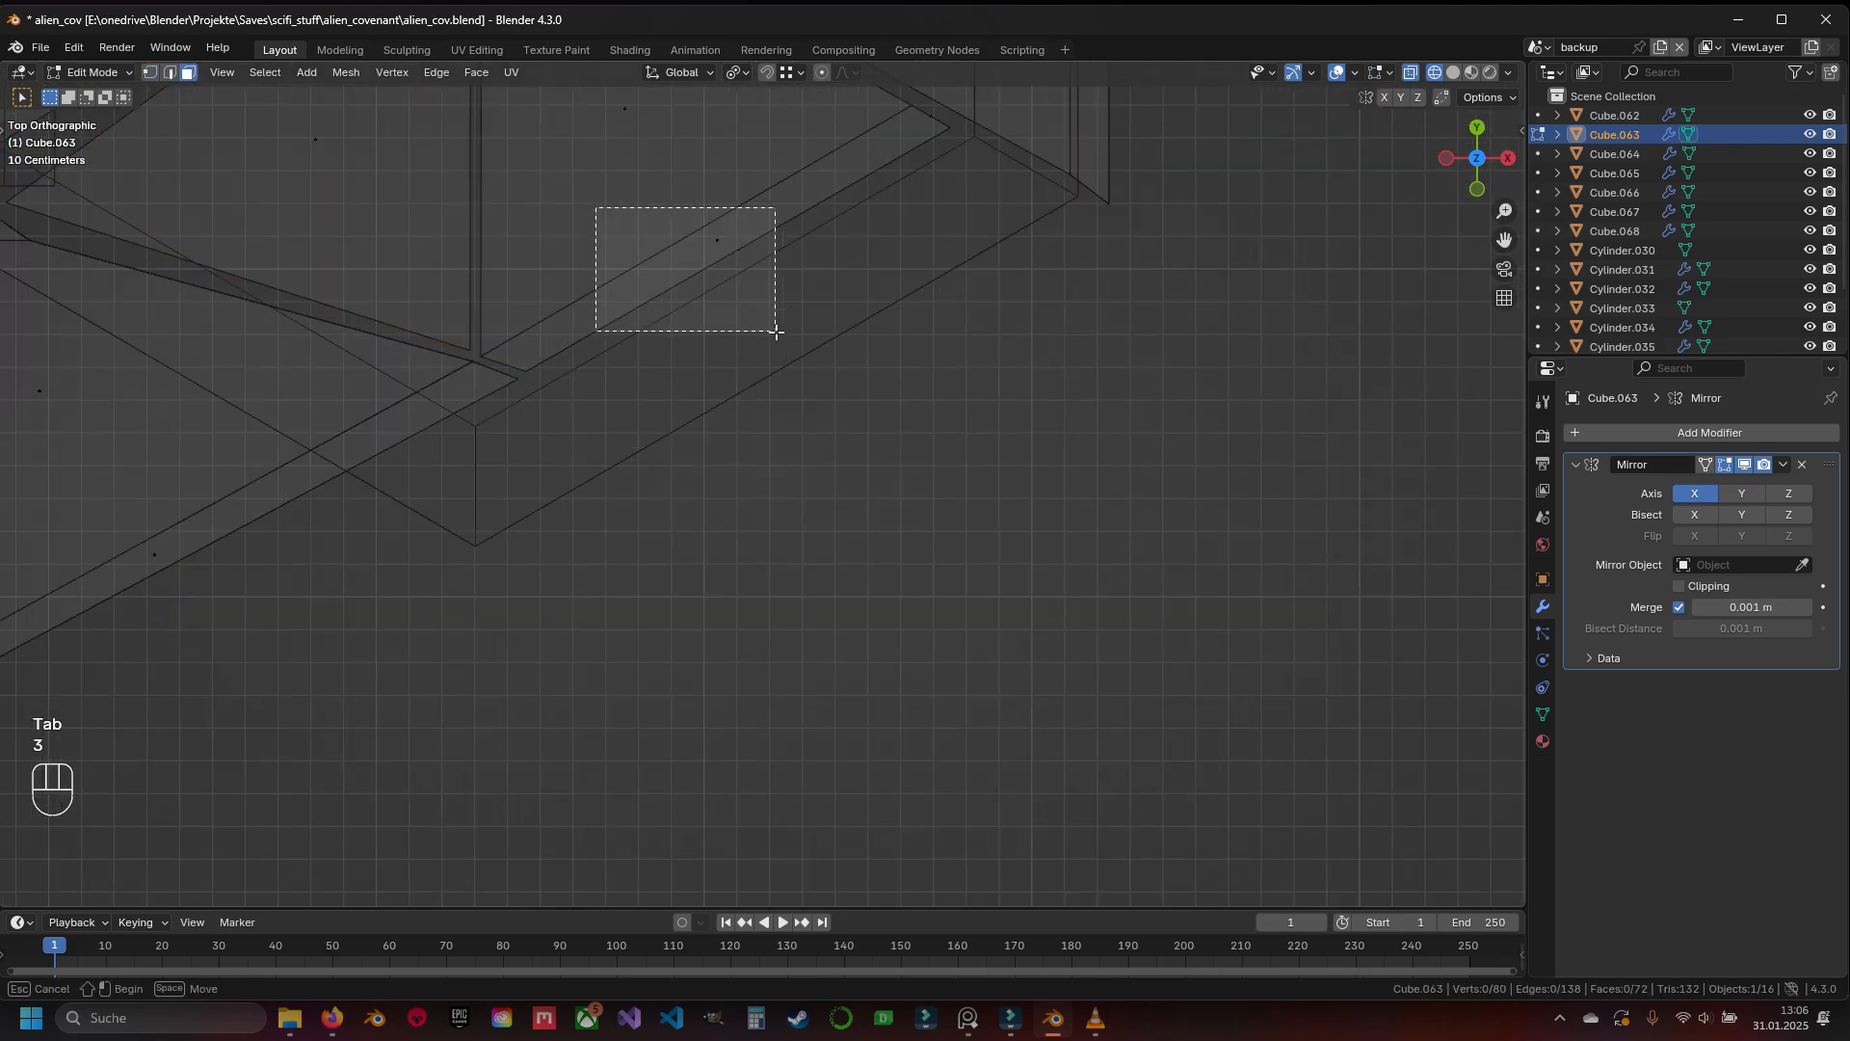
left_click_drag(776, 332, 779, 334)
middle_click_drag(773, 280, 822, 420, "shift")
key("g")
left_click(945, 493)
Reposition both outer corners of the +X, -Y wedge to keep narrow, even gaps to its neighbours
key("a")
left_click_drag(1036, 303, 1147, 417)
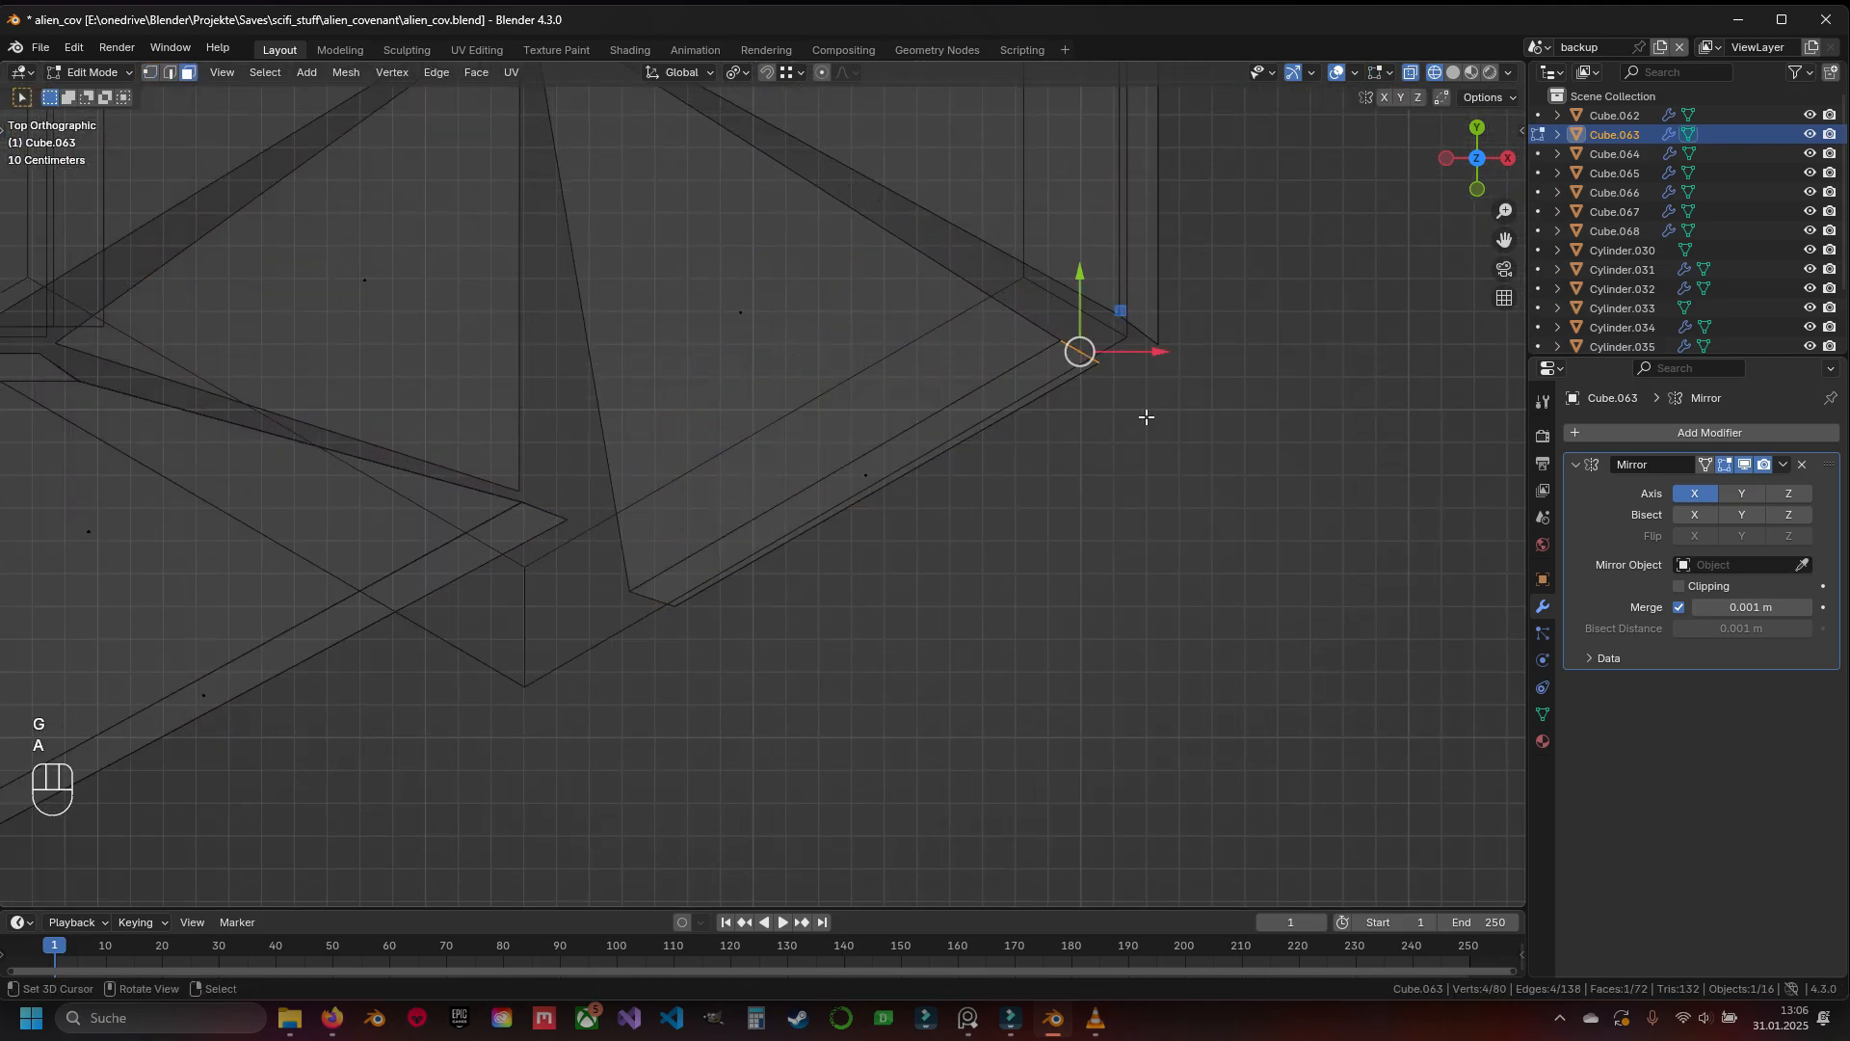
key("1")
key("g")
left_click(1068, 473)
key("a")
left_click_drag(586, 429, 777, 555)
key("g")
left_click(631, 704)
Move the arm's tip vertices outward to follow the enlarged hexagon's lowest corner, then leave mesh editing and save the file
left_click_drag(683, 331, 820, 412)
key("g")
left_click(836, 710)
key("g")
left_click(855, 755)
key("g")
left_click(466, 405)
key("z")
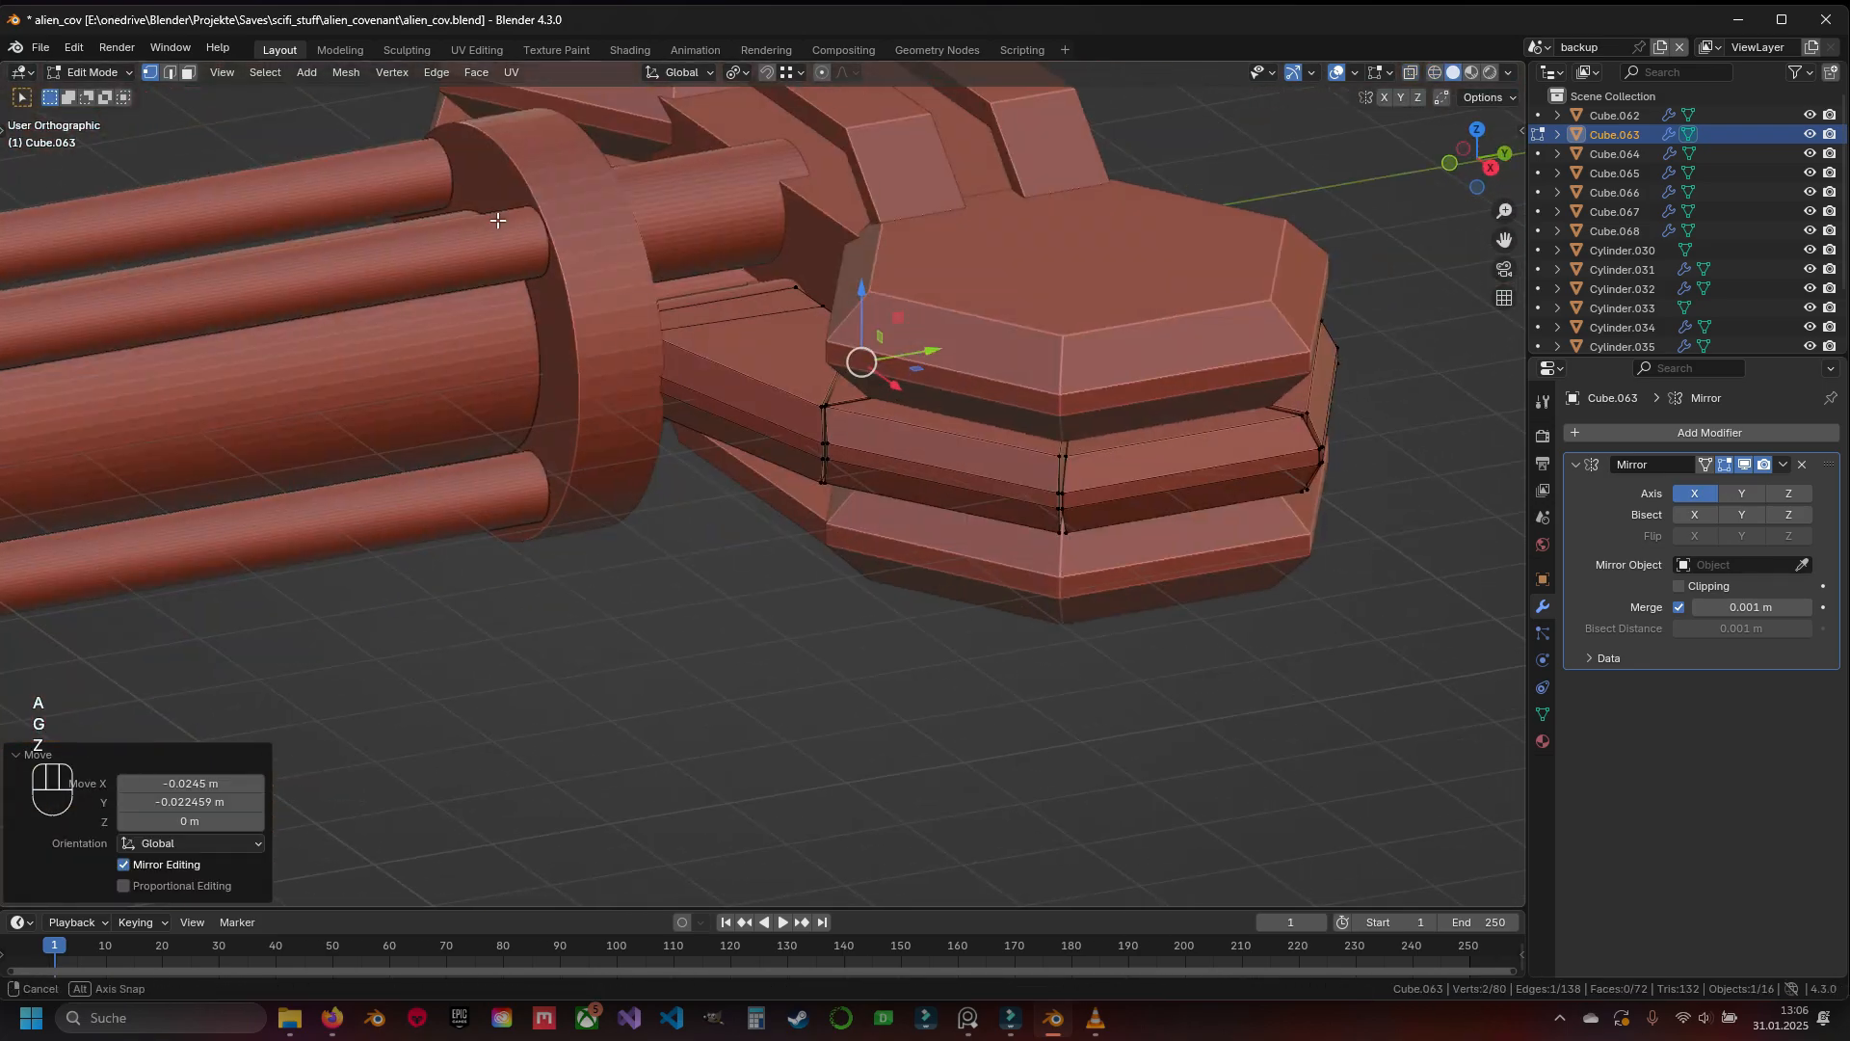
middle_click_drag(497, 220, 786, 403)
key("Tab")
key("ctrl+s")
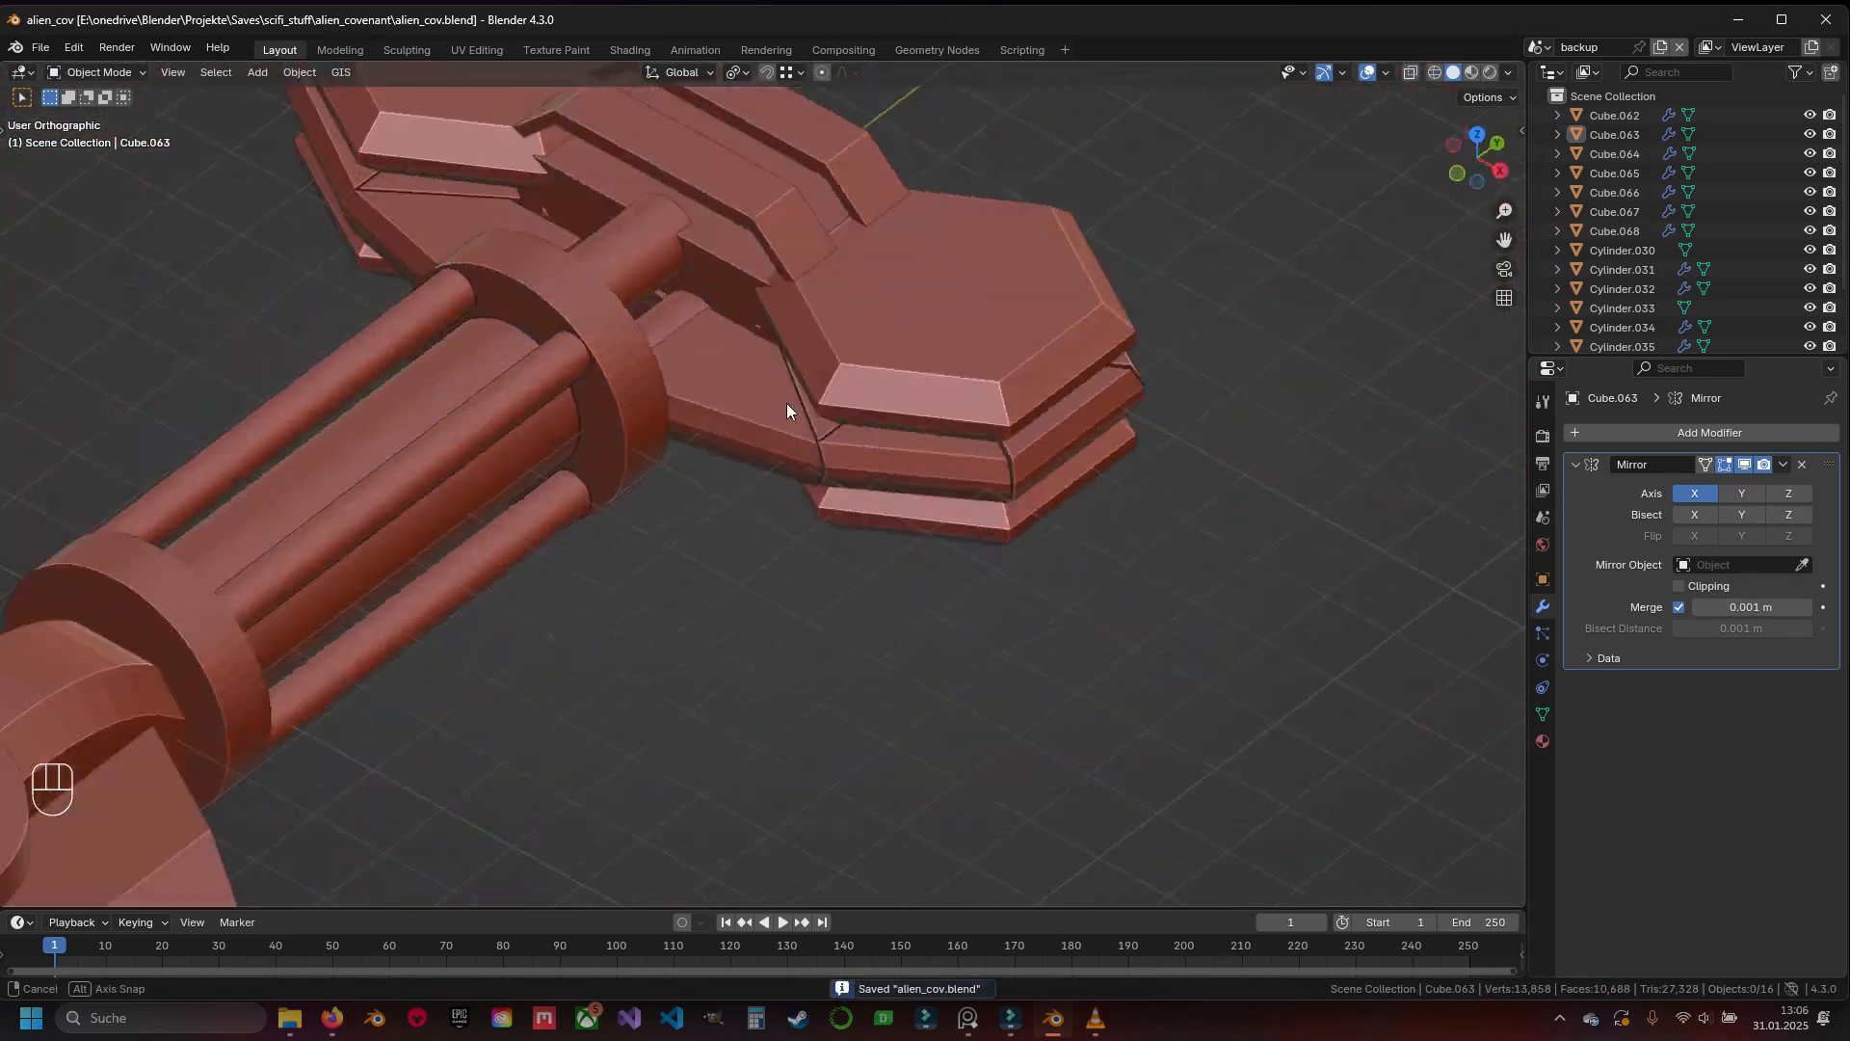
Nudge the arm tip's inner vertices about -0.026 m in X and 0.020 m in Y, leave mesh editing, deselect, and save
key("KP_7")
key("z")
key("Tab")
key("1")
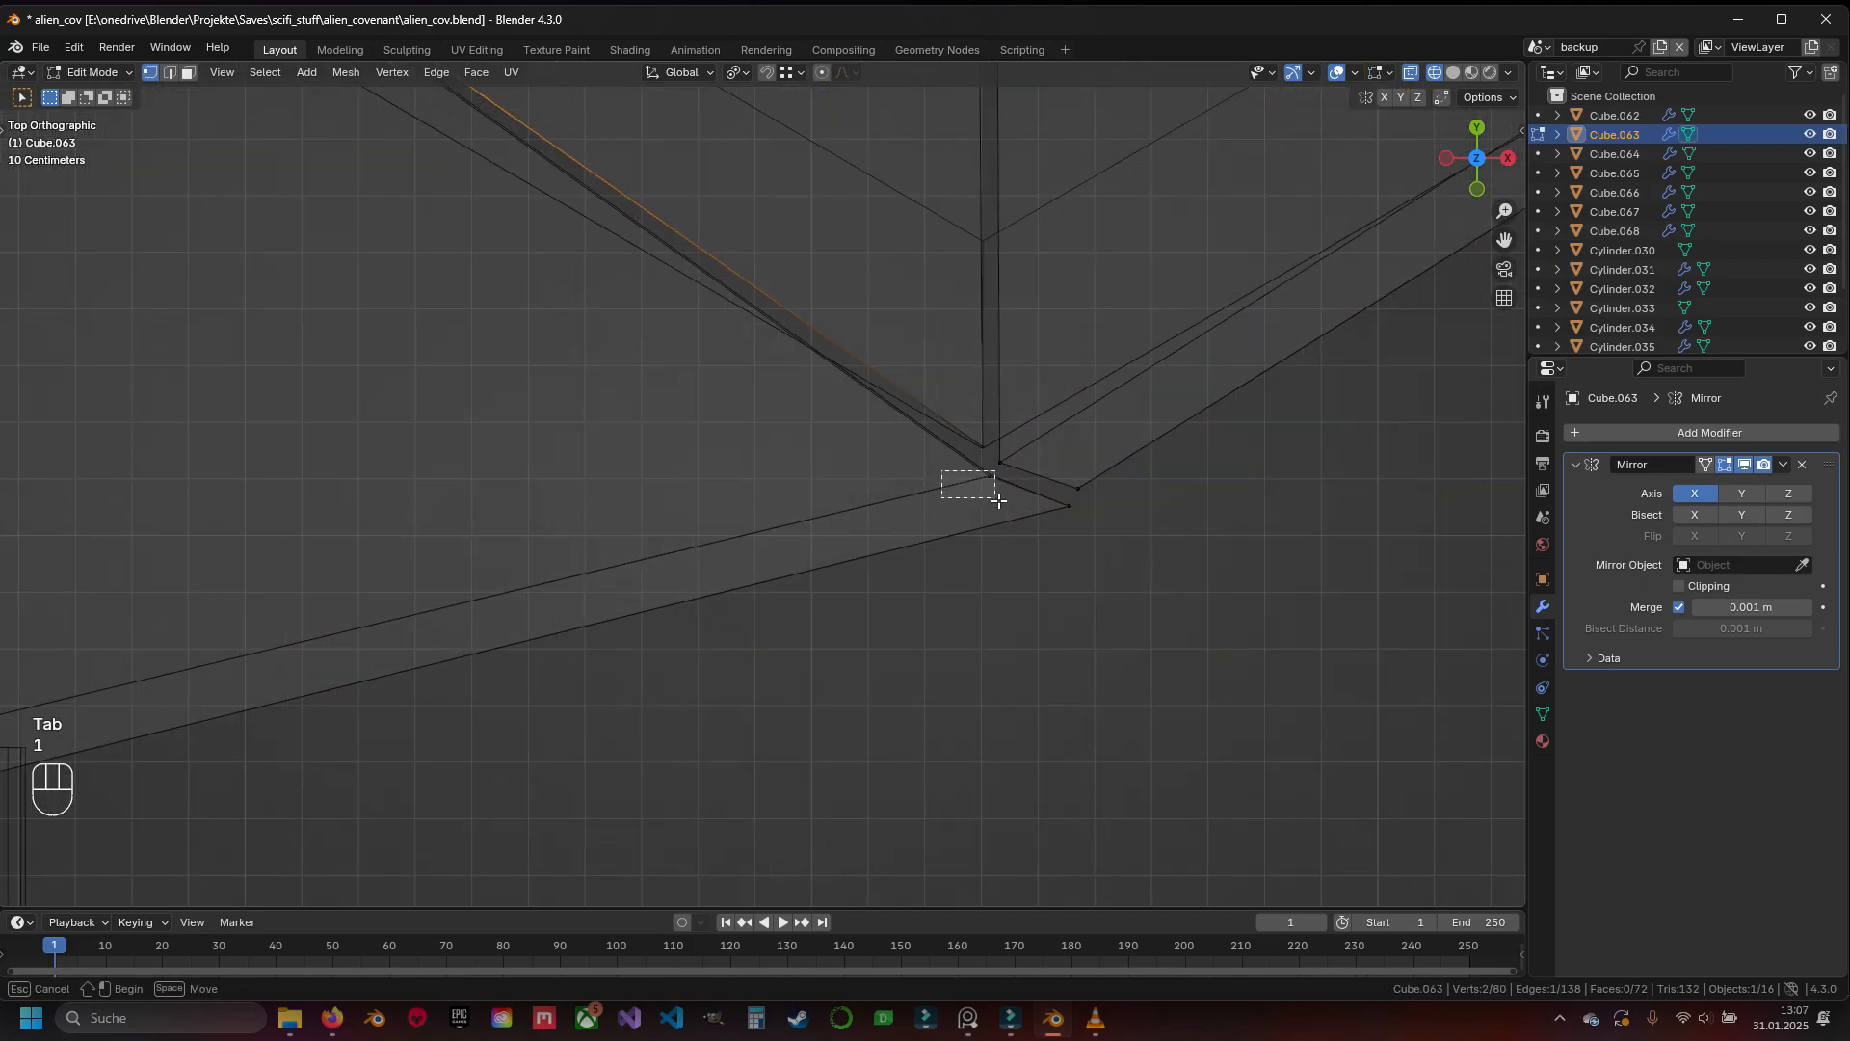
left_click_drag(998, 500, 998, 501)
key("g")
left_click(985, 492)
key("z")
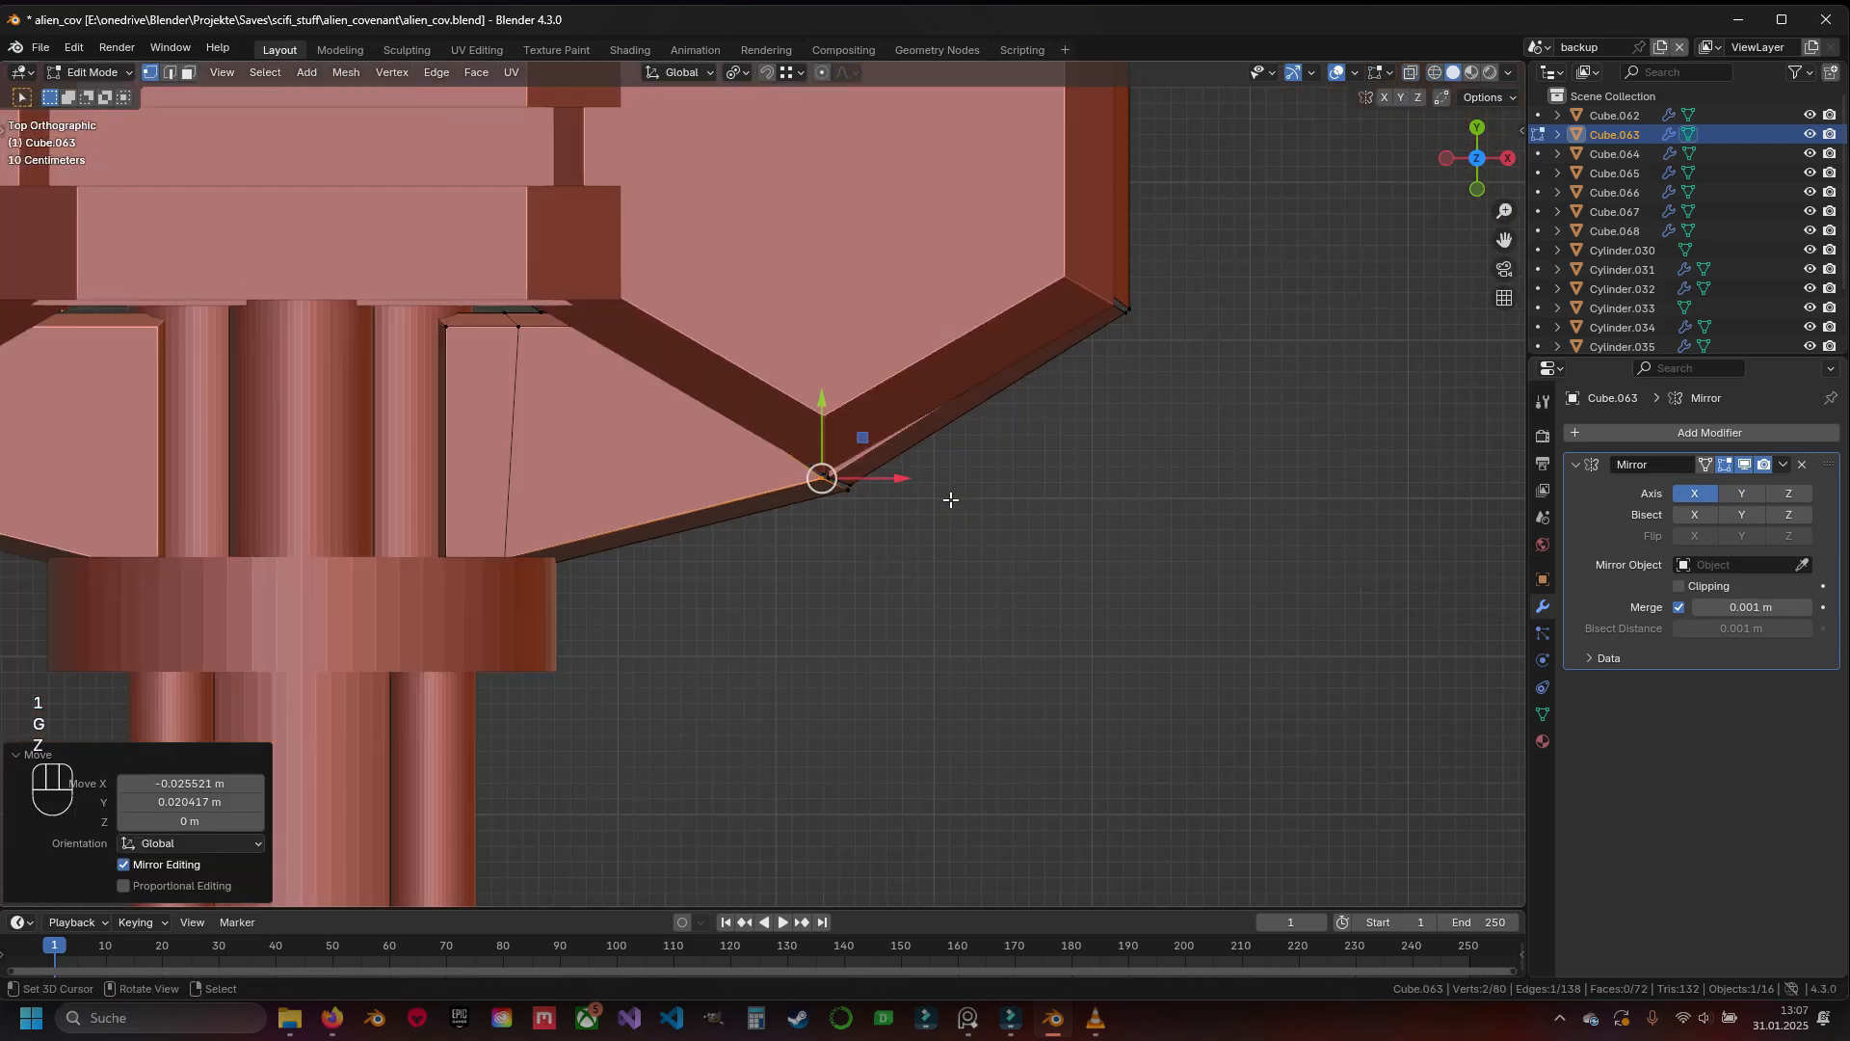
key("Tab")
key("a")
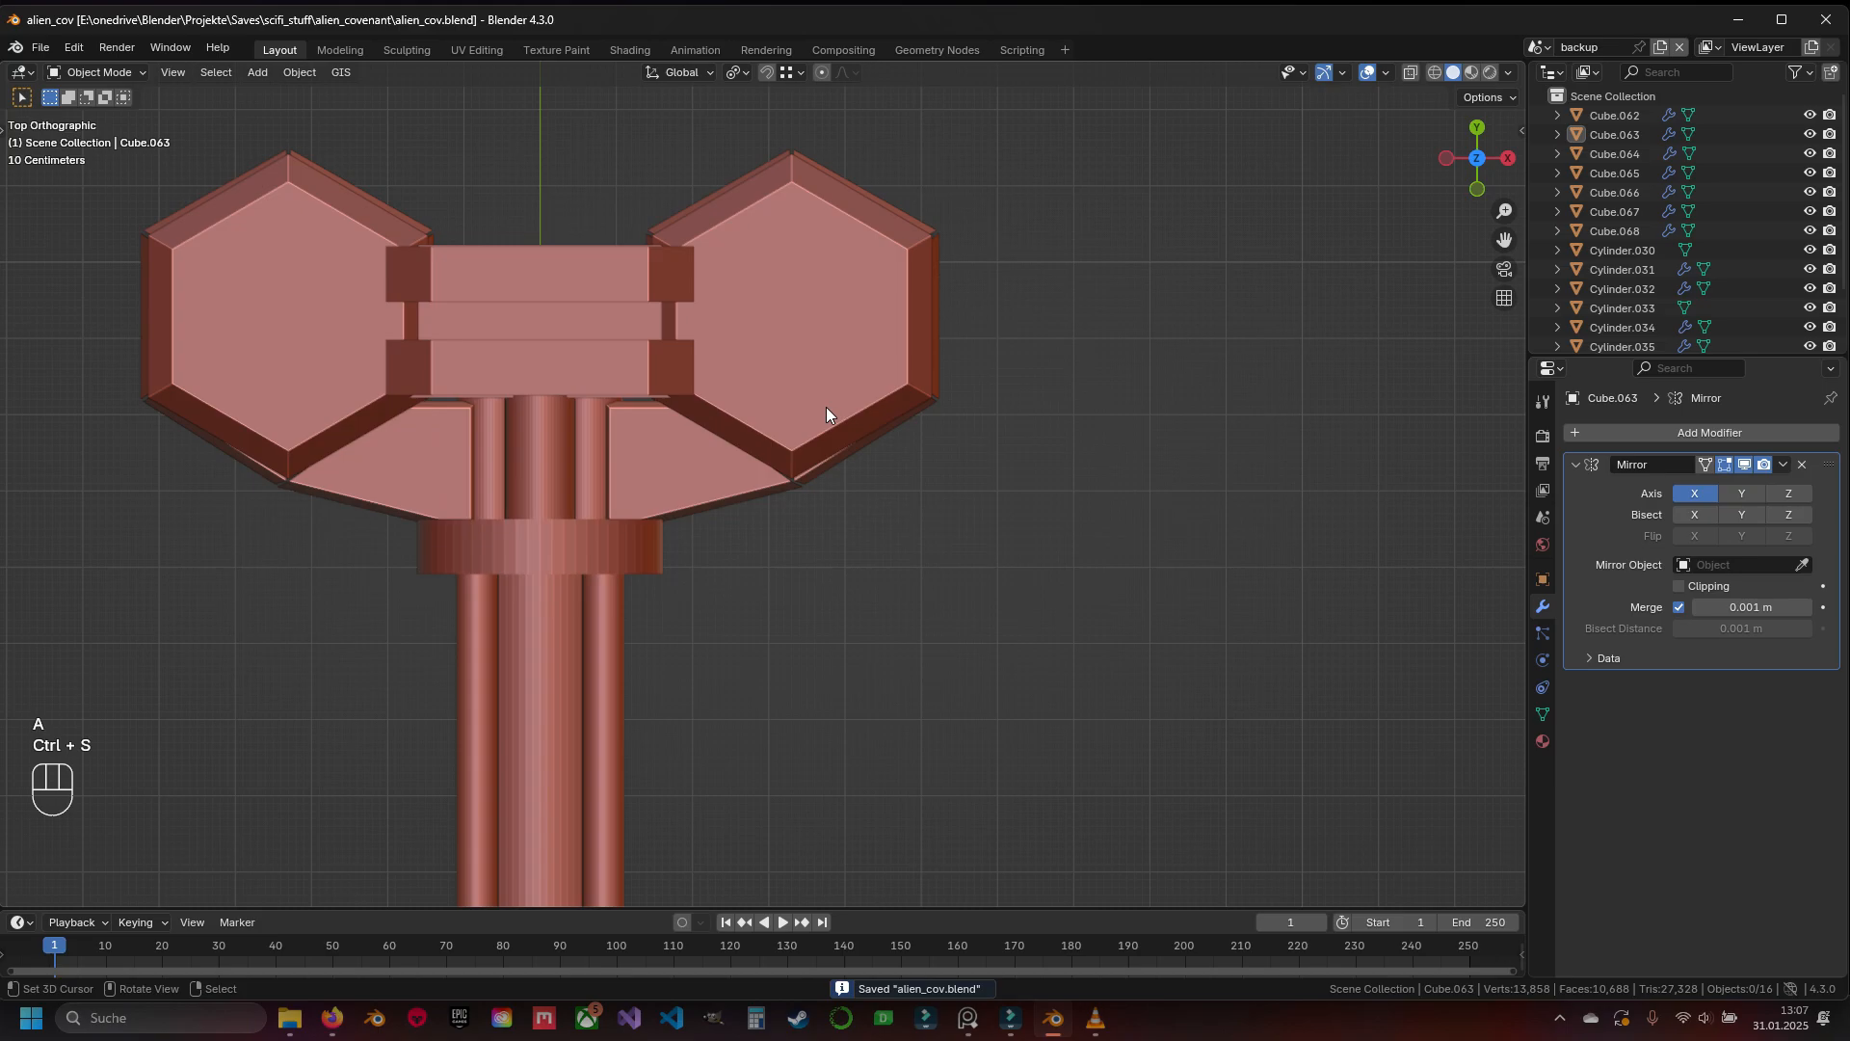
key("ctrl+s")
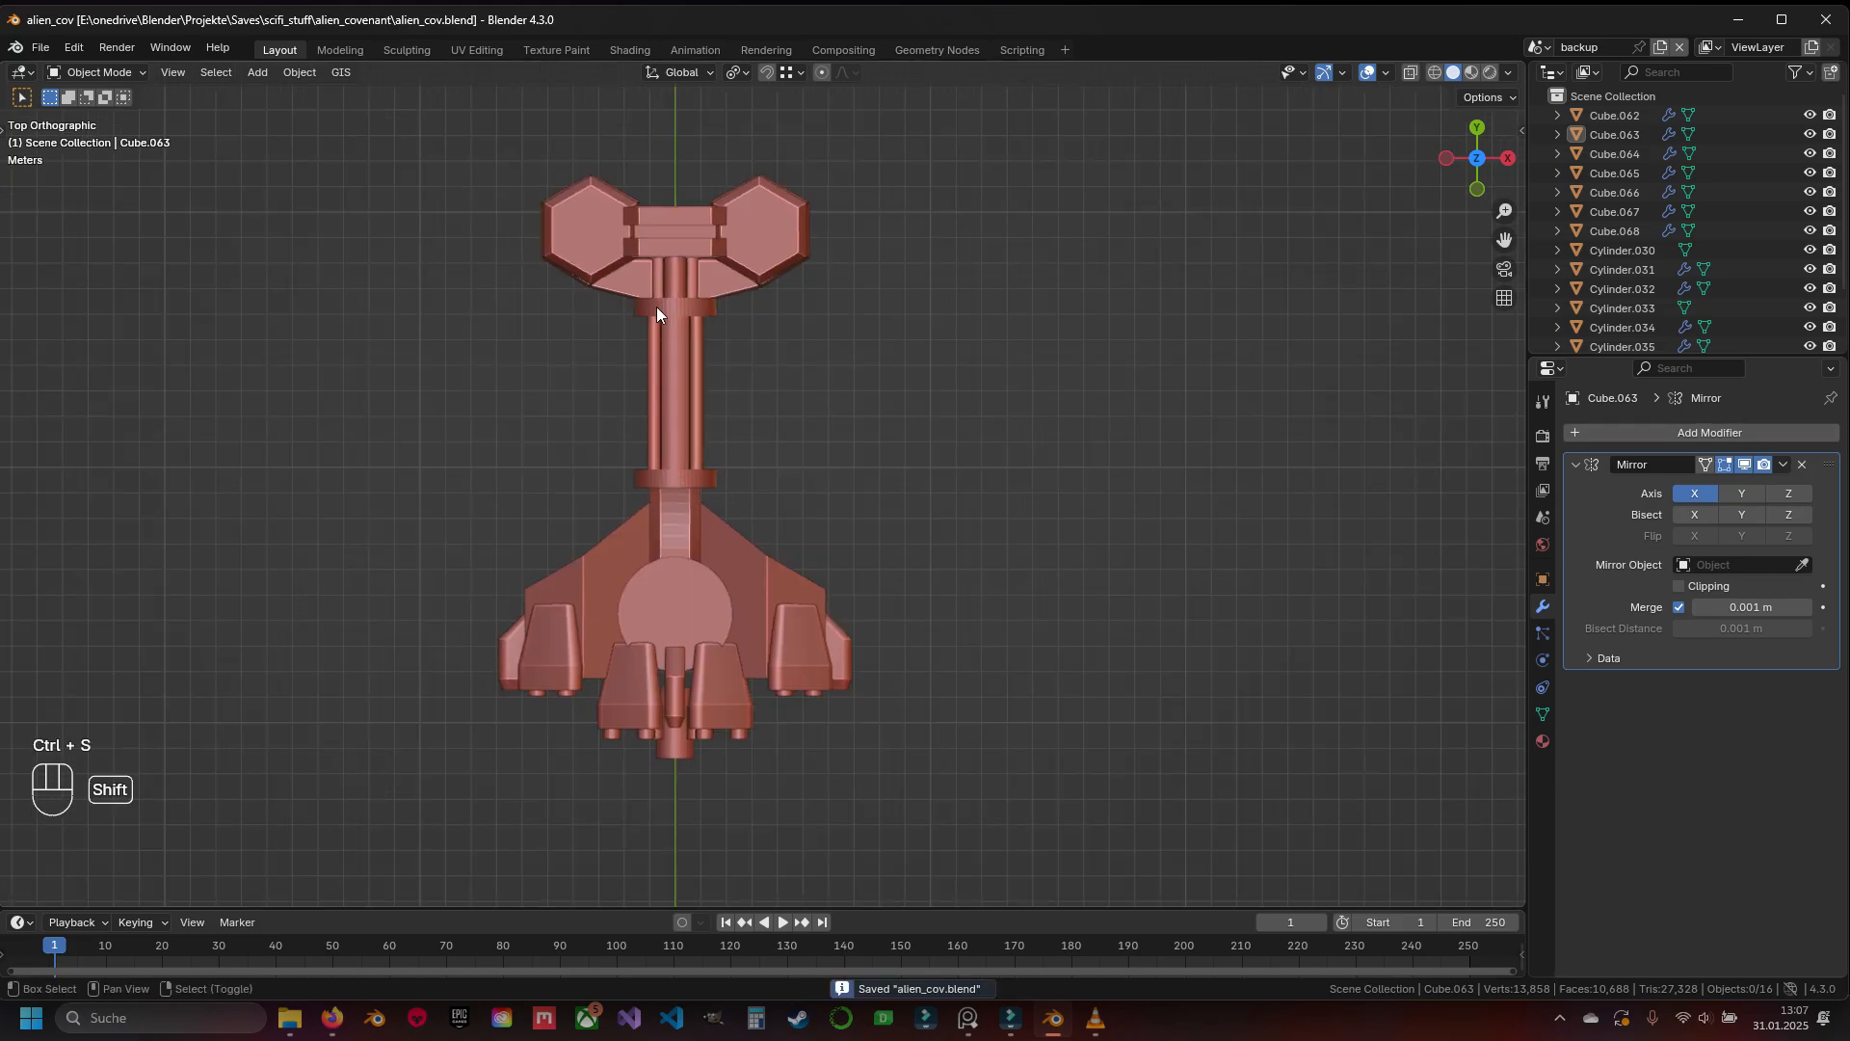
middle_click_drag(656, 306, 742, 680, "shift")
scroll(722, 597, "down", 3)
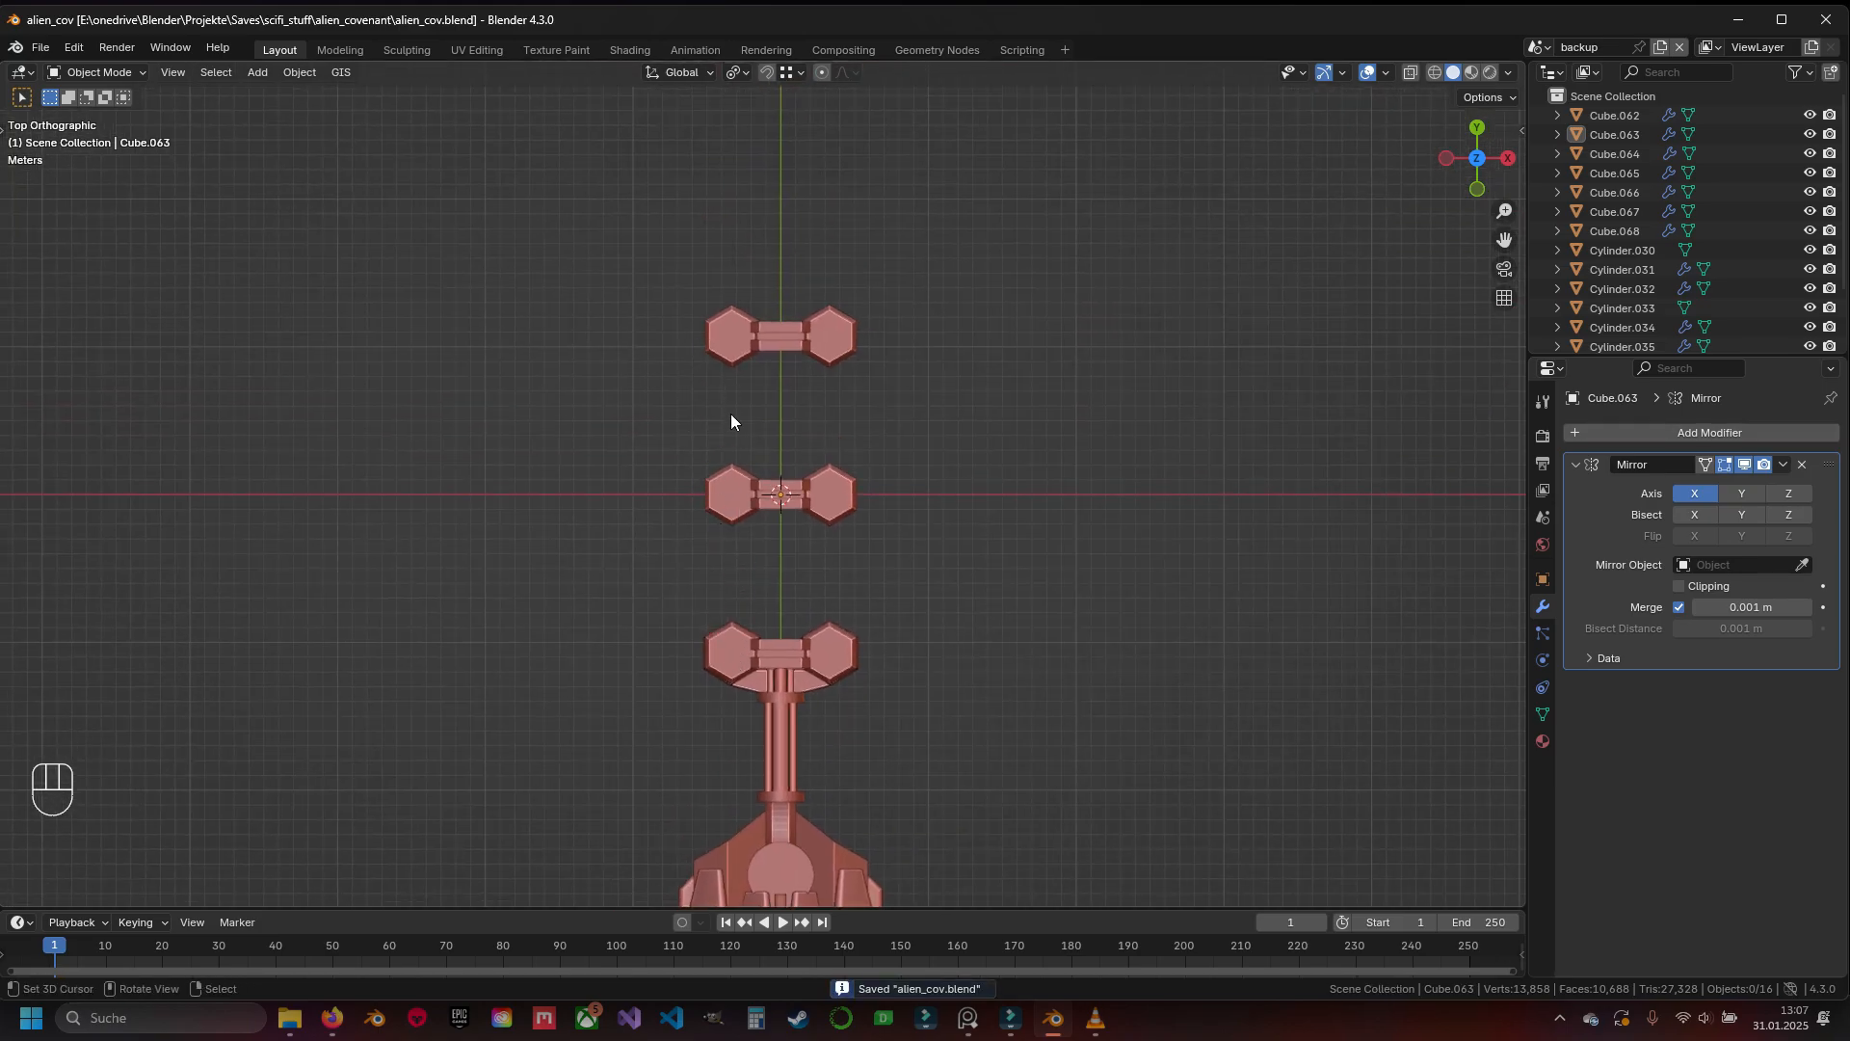
scroll(730, 428, "up", 3)
middle_click_drag(731, 428, 754, 686, "shift")
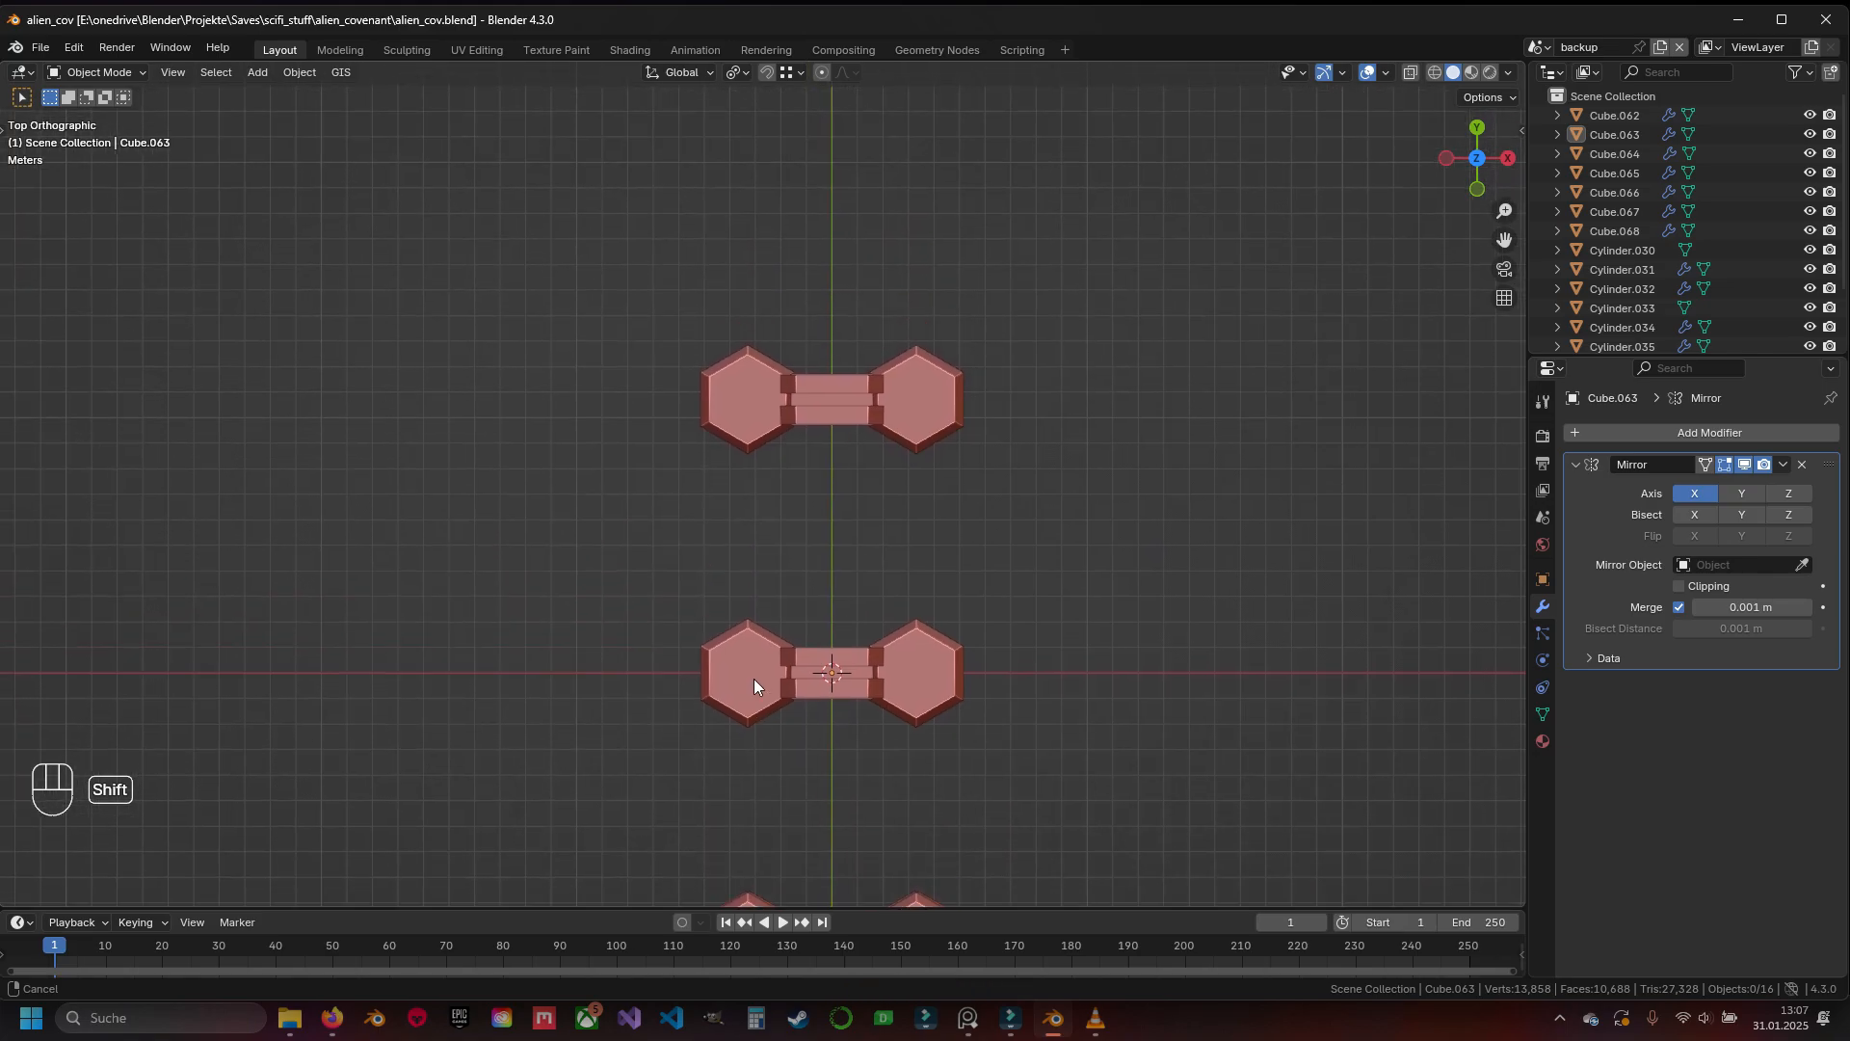
scroll(753, 679, "down", 3)
left_click_drag(659, 316, 886, 470)
key("Tab")
mouse_move(882, 485)
middle_mouse_down("shift")
mouse_move(847, 289)
mouse_move(839, 414)
middle_mouse_up("shift")
key("Tab")
Move the whole mesh of the mirrored hexagonal cover plate (Cube.062) about 21.4 m along -Y onto the segmented plate
left_click(822, 236)
key("Tab")
scroll(829, 424, "up", 1)
key("z")
left_click_drag(706, 153, 958, 331)
left_click_drag(867, 207, 869, 264)
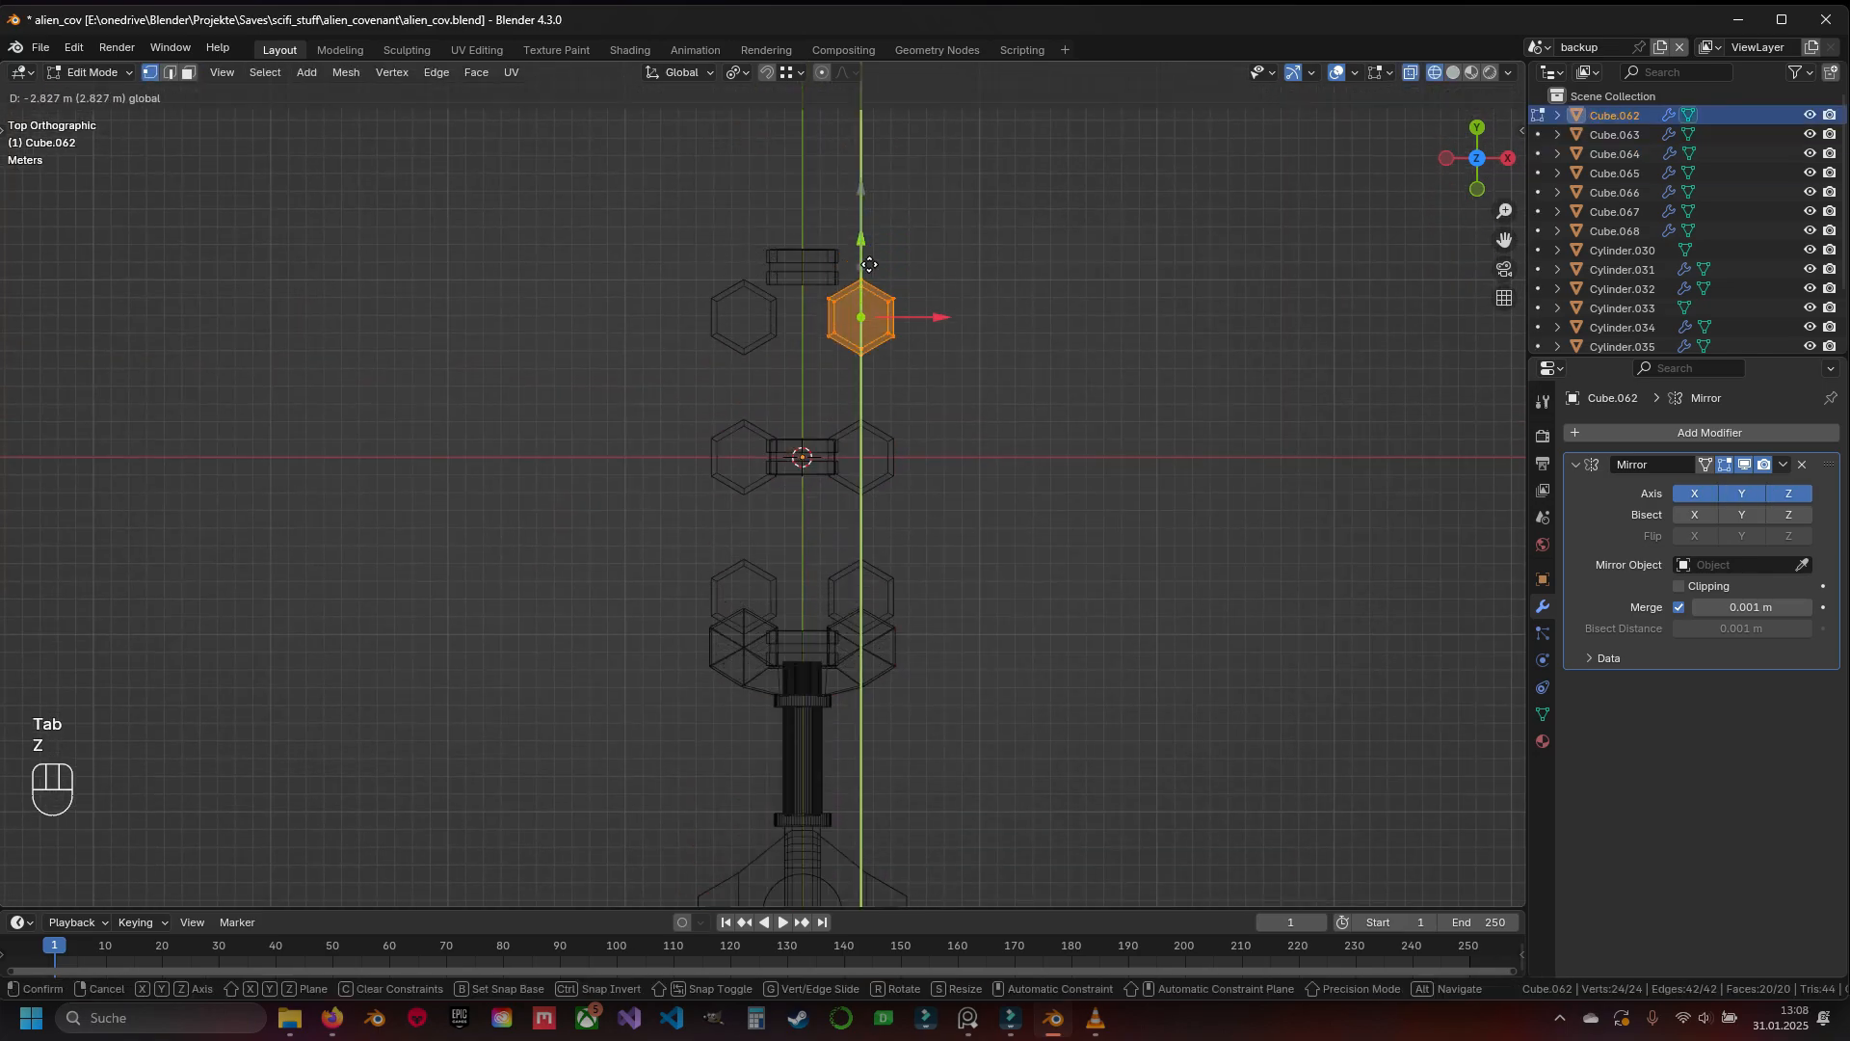
left_click_drag(890, 572, 889, 575)
Fine-tune the cover plate's Y position over the wedges with moves of about 0.06 m and -0.08 m
scroll(893, 704, "up", 10)
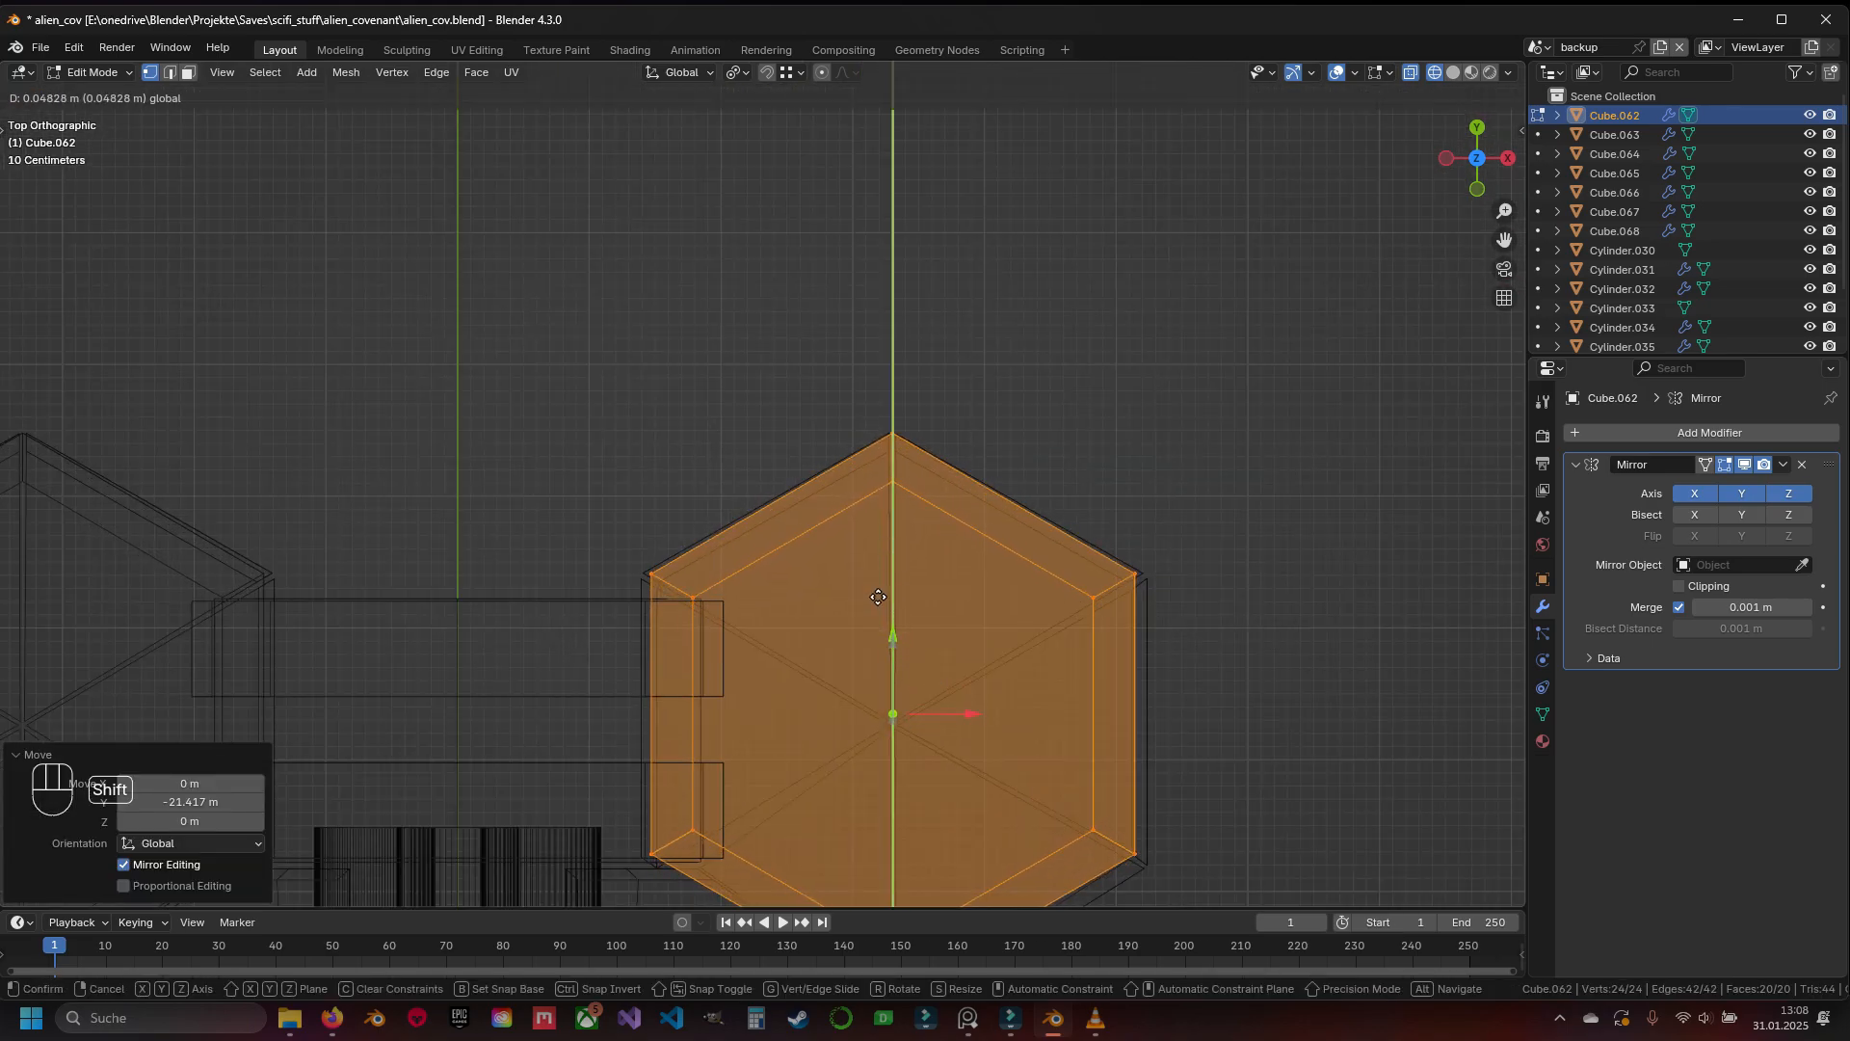
left_click_drag(878, 597, 871, 584, "shift")
scroll(863, 586, "down", 6)
middle_click_drag(769, 569, 797, 326, "shift")
scroll(830, 343, "up", 6)
middle_click_drag(937, 145, 795, 434, "shift")
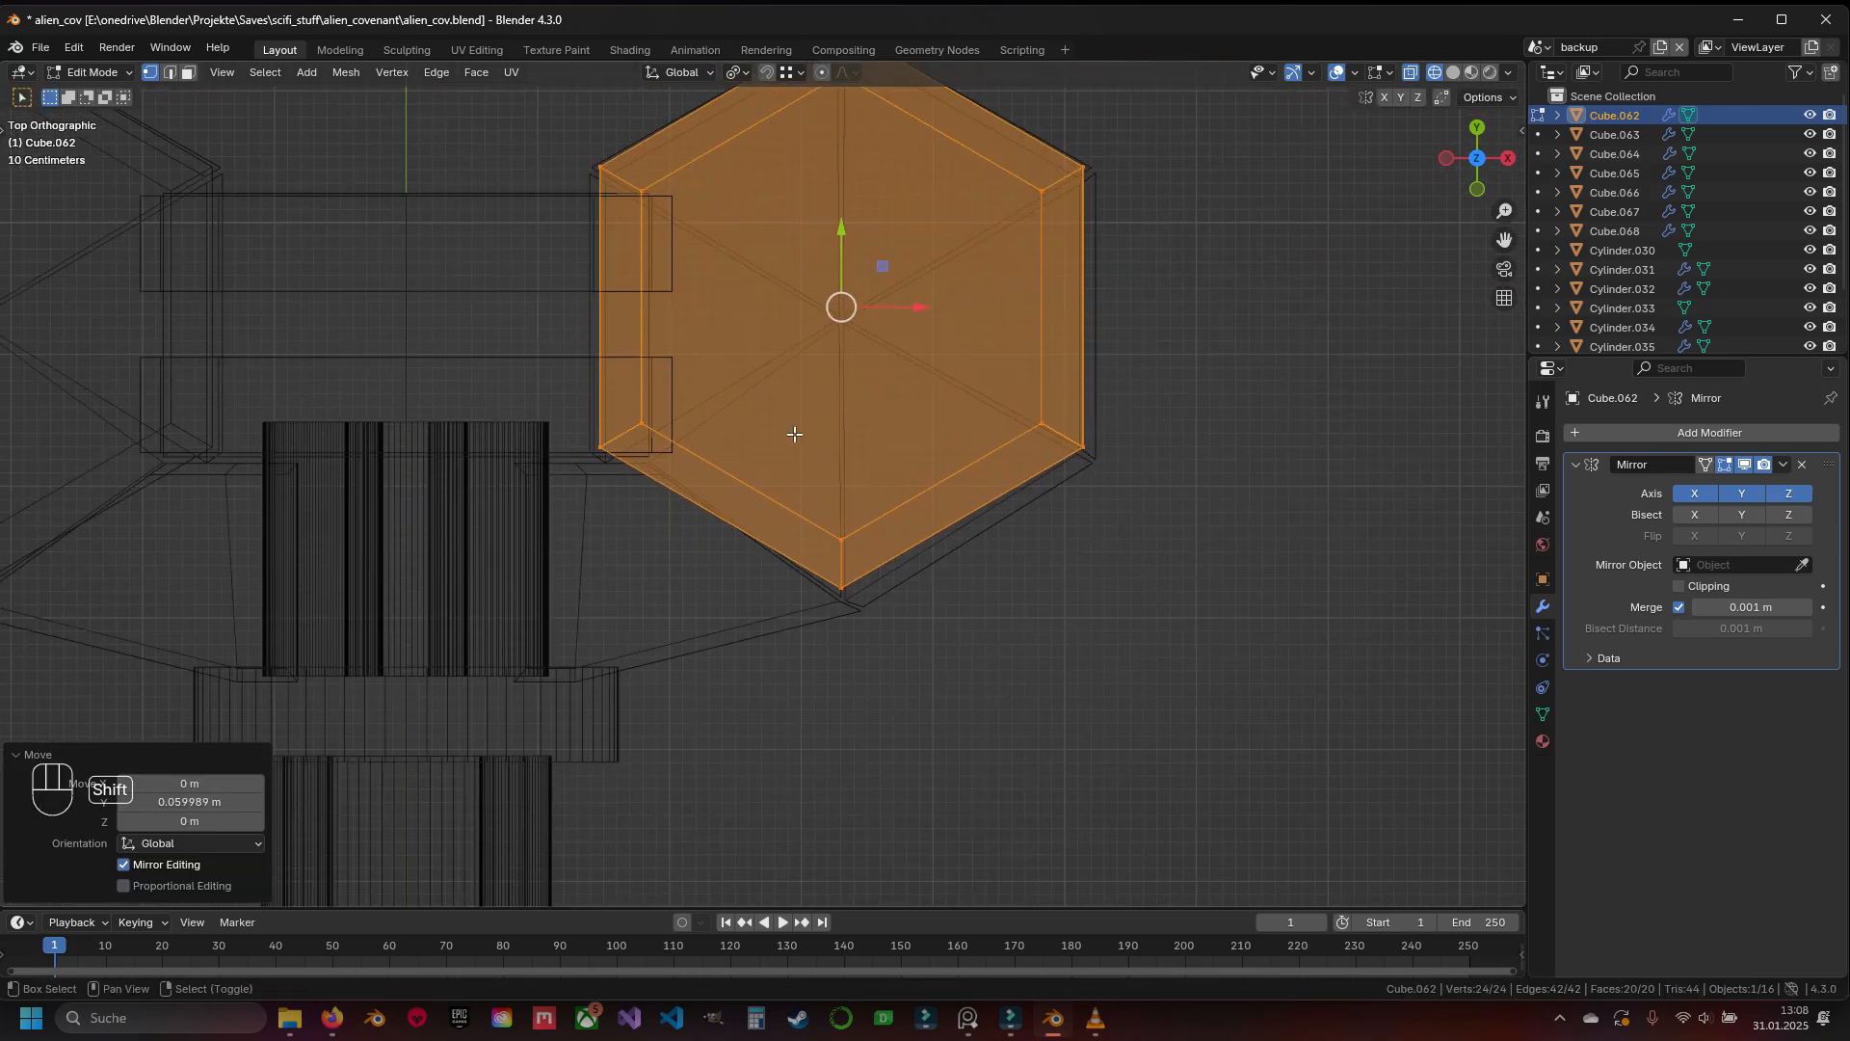
scroll(808, 405, "up", 1)
middle_click_drag(831, 208, 817, 352, "shift")
left_click_drag(845, 353, 858, 292)
scroll(858, 291, "down", 8)
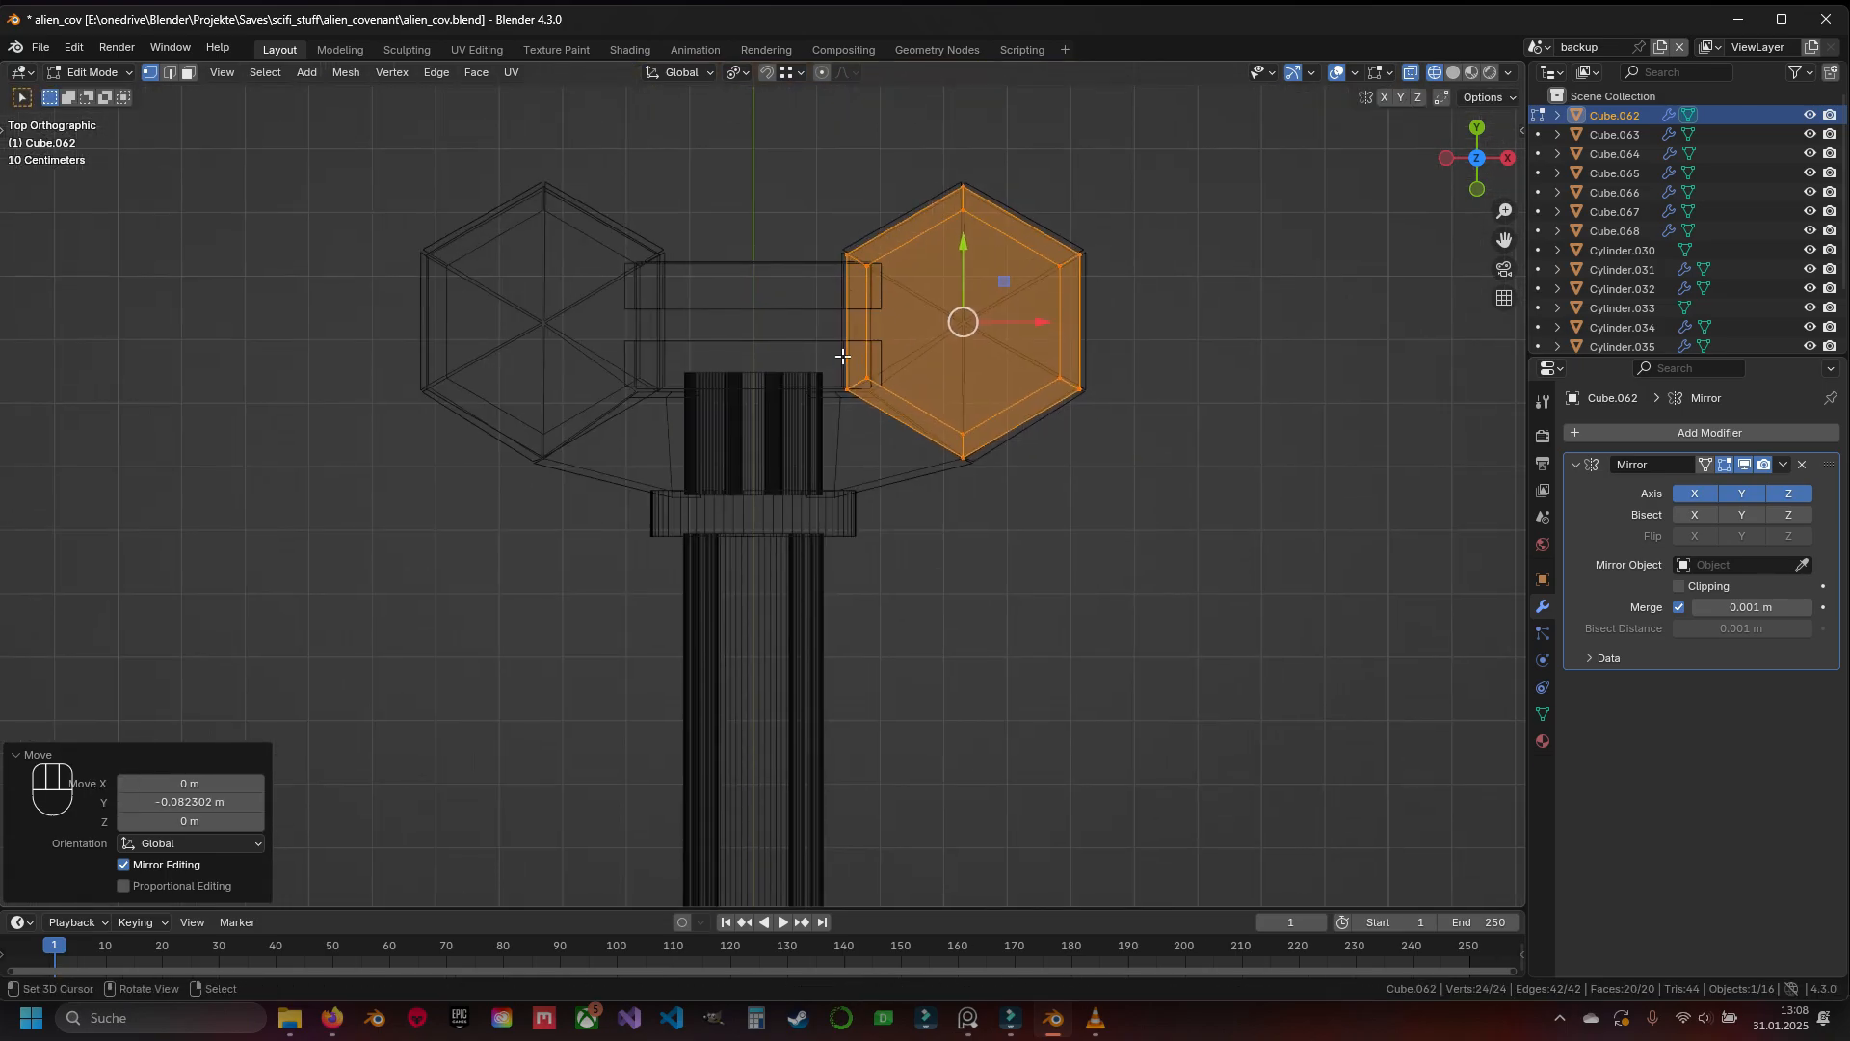
Select the ship section and its related parts for joint mesh editing and move their selected geometry farther along -Y from the centre
key("Tab")
left_click_drag(505, 346, 1070, 883)
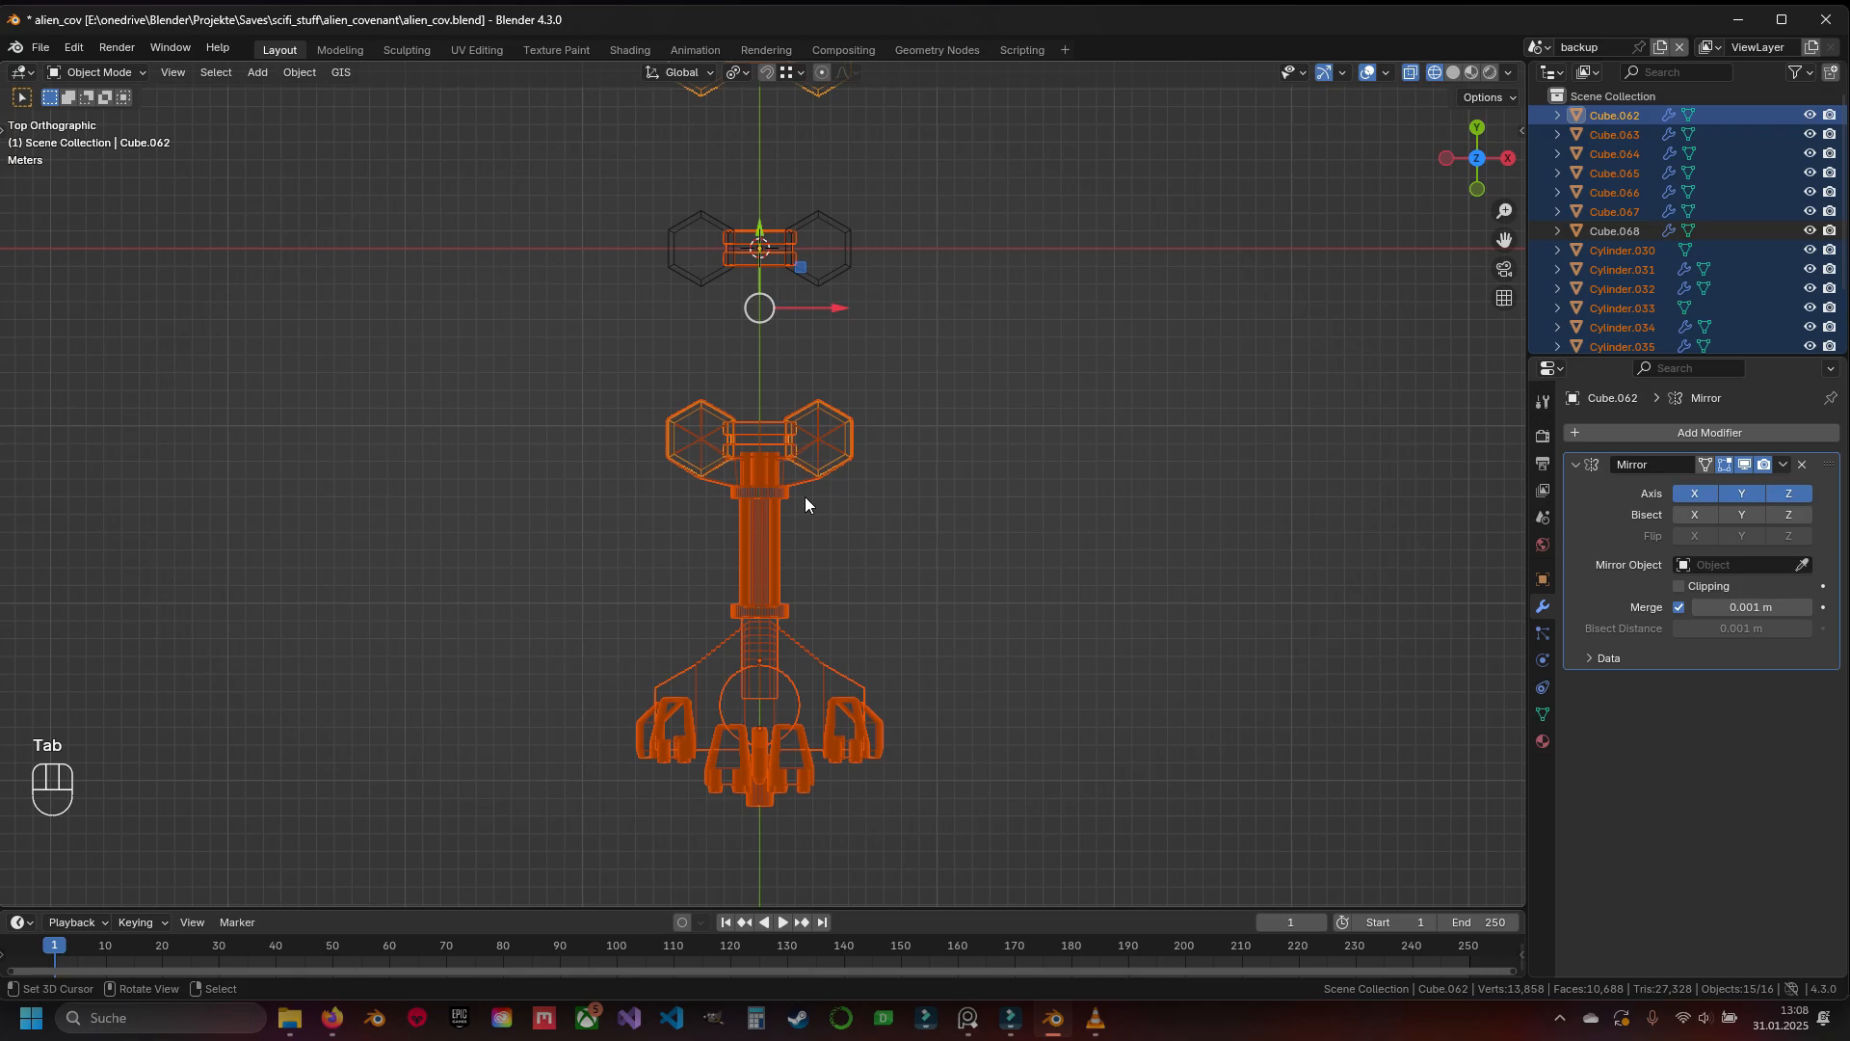
key("Tab")
scroll(752, 477, "down", 2)
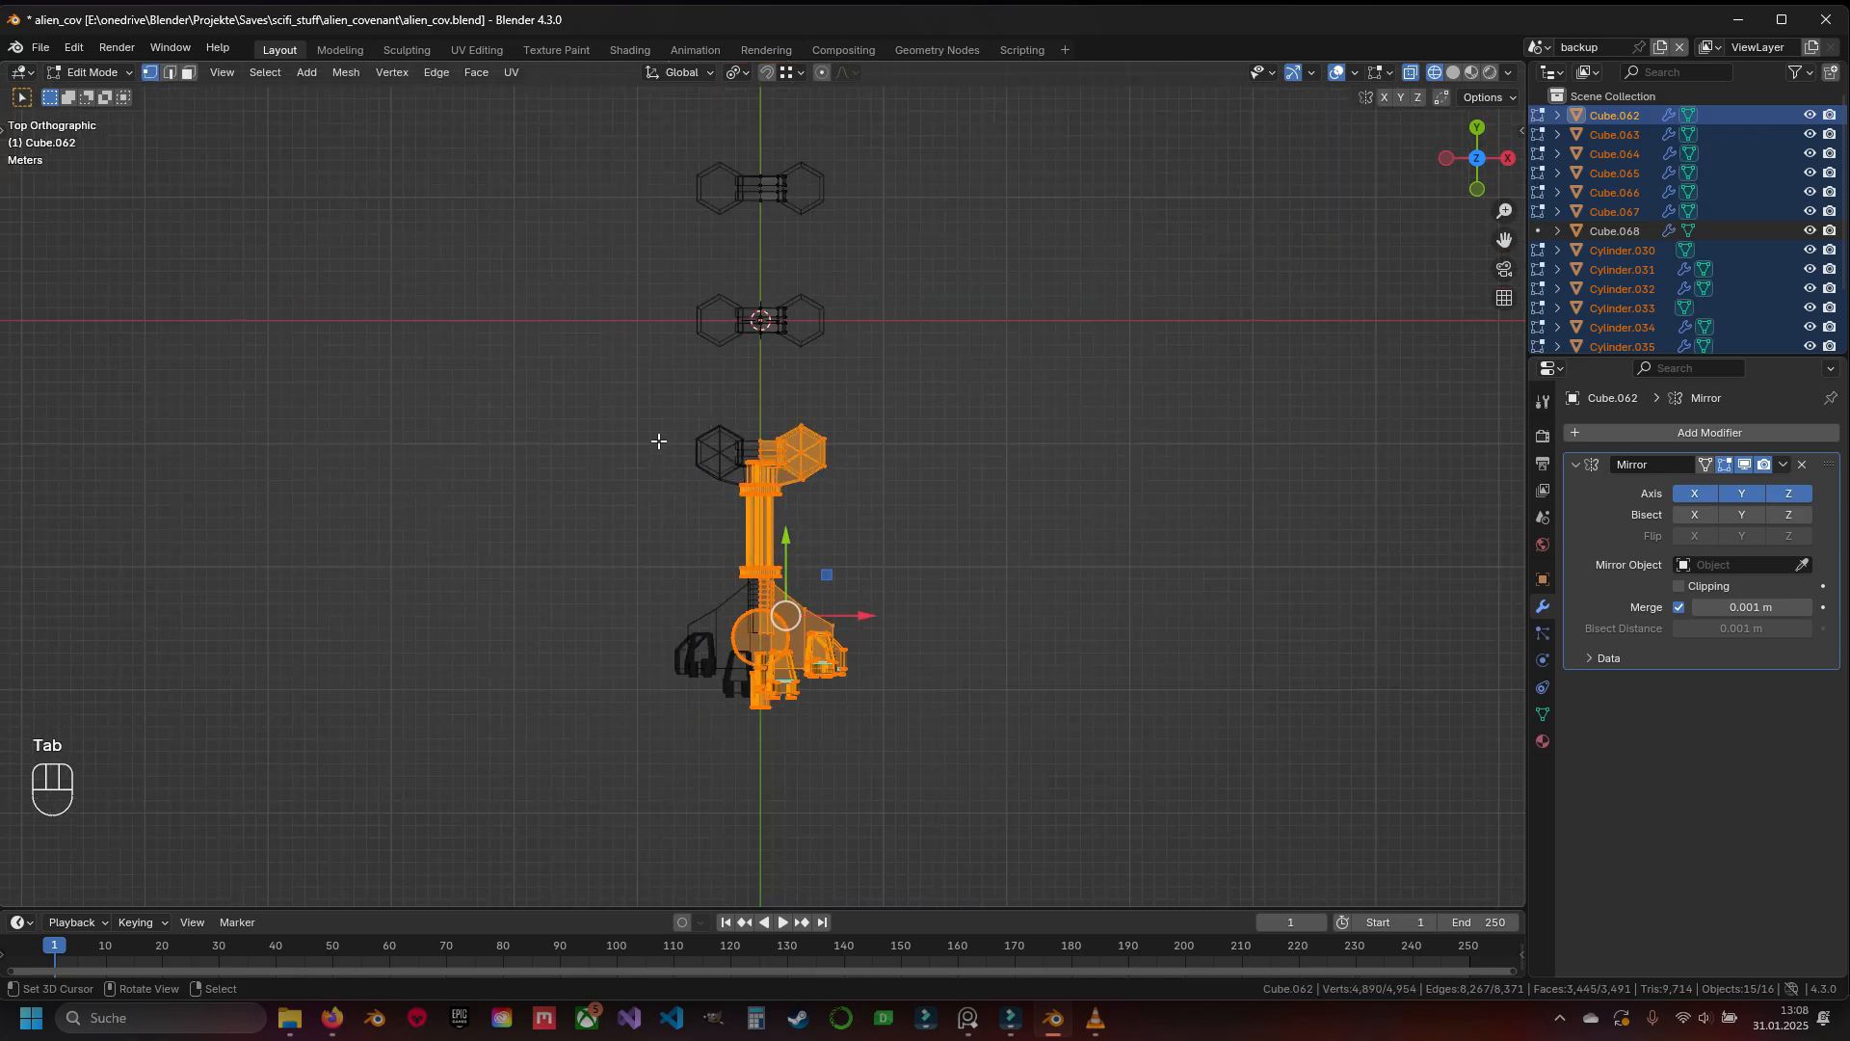
left_click_drag(788, 537, 791, 627)
scroll(790, 529, "up", 4)
Select the detached connector's geometry at the +Y end and move it about 7.1 m along Y between the hexagonal plates
key("Tab")
key("Tab")
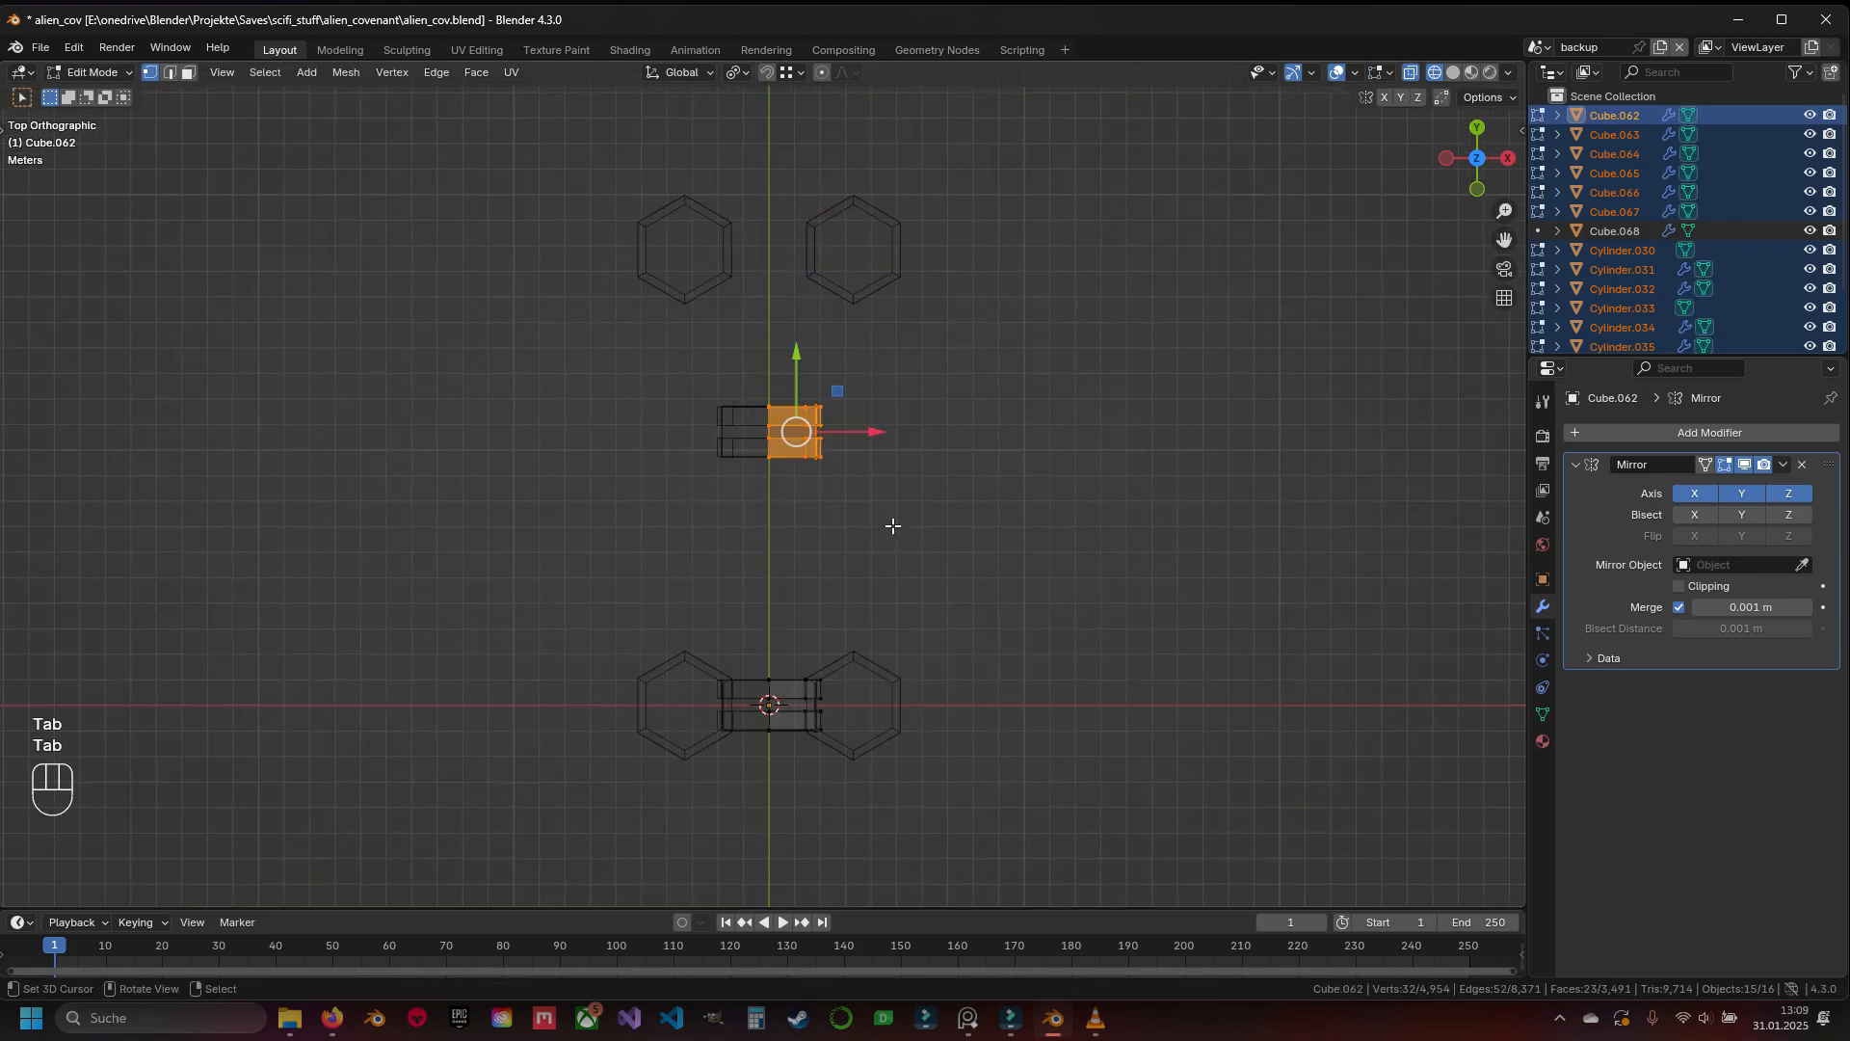
scroll(810, 465, "down", 2)
scroll(814, 535, "up", 5)
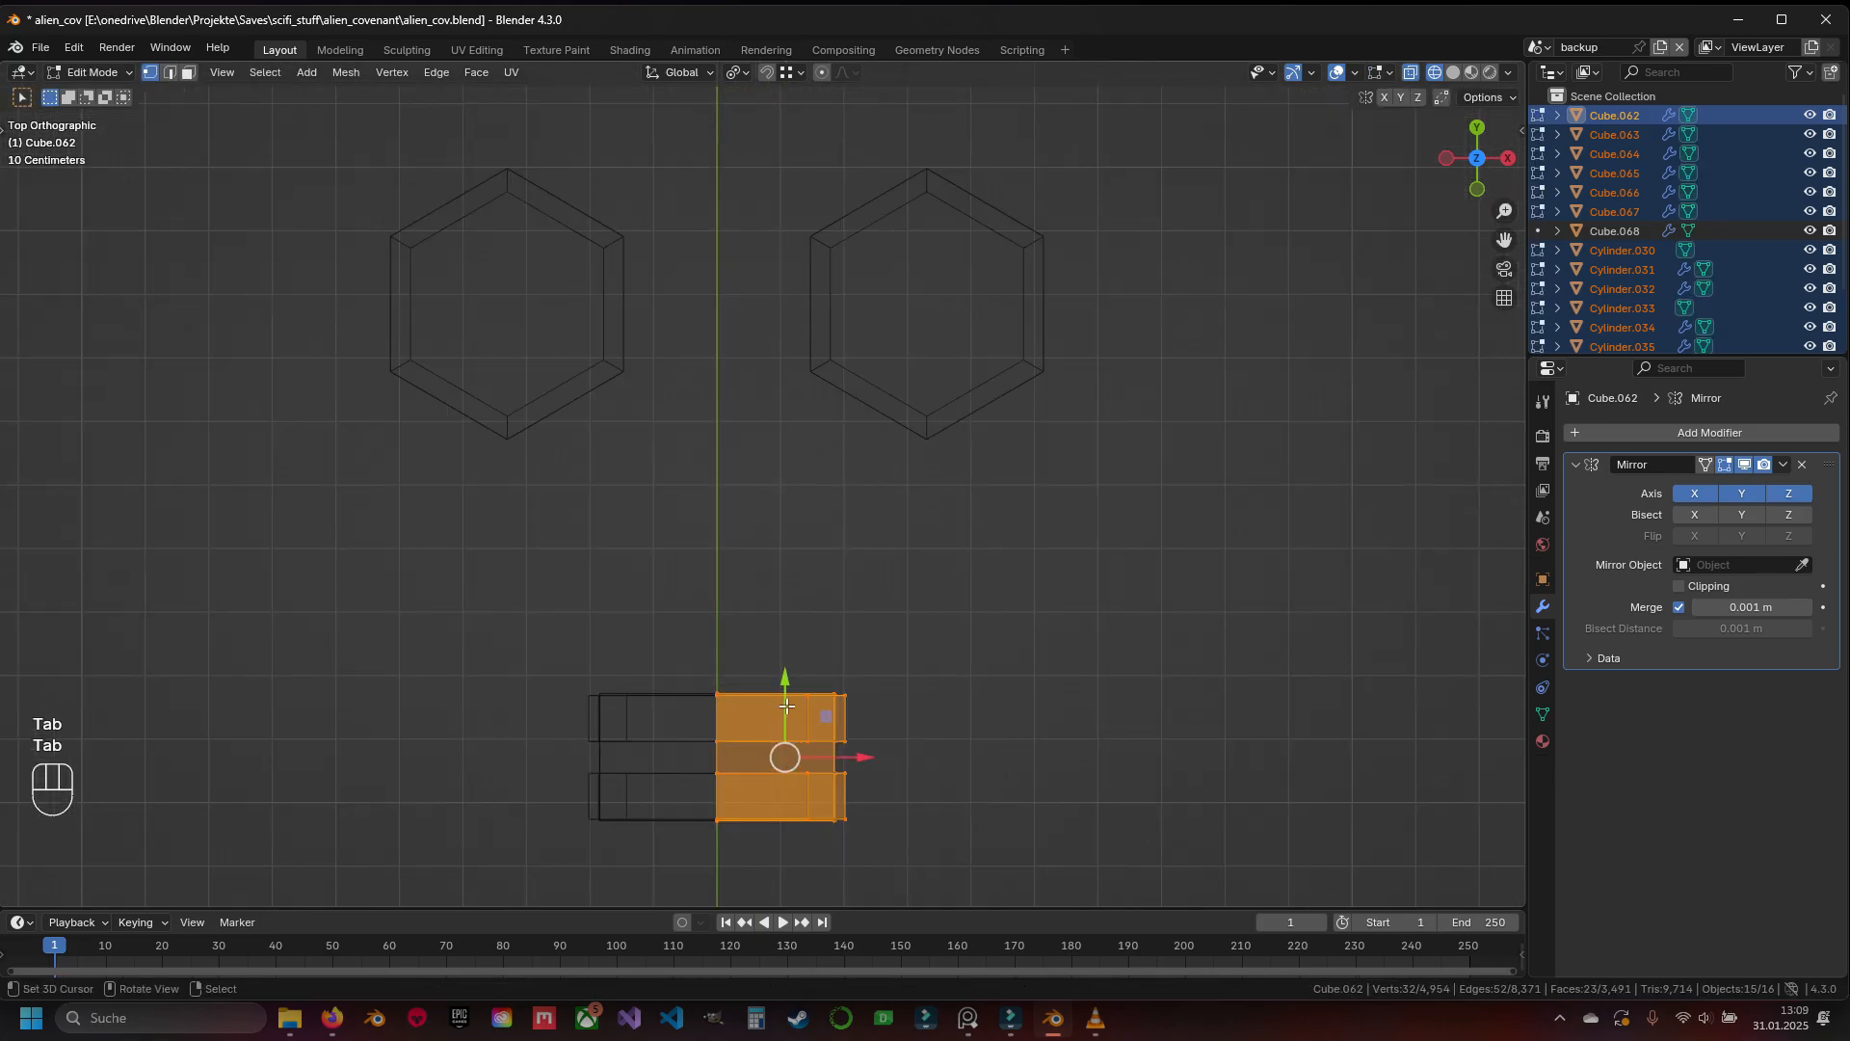
left_click_drag(787, 706, 766, 242)
Return to solid shading, leave mesh editing, deselect everything, and save the file
scroll(800, 649, "down", 5)
scroll(801, 649, "down", 4, "shift")
key("z")
key("ctrl+s")
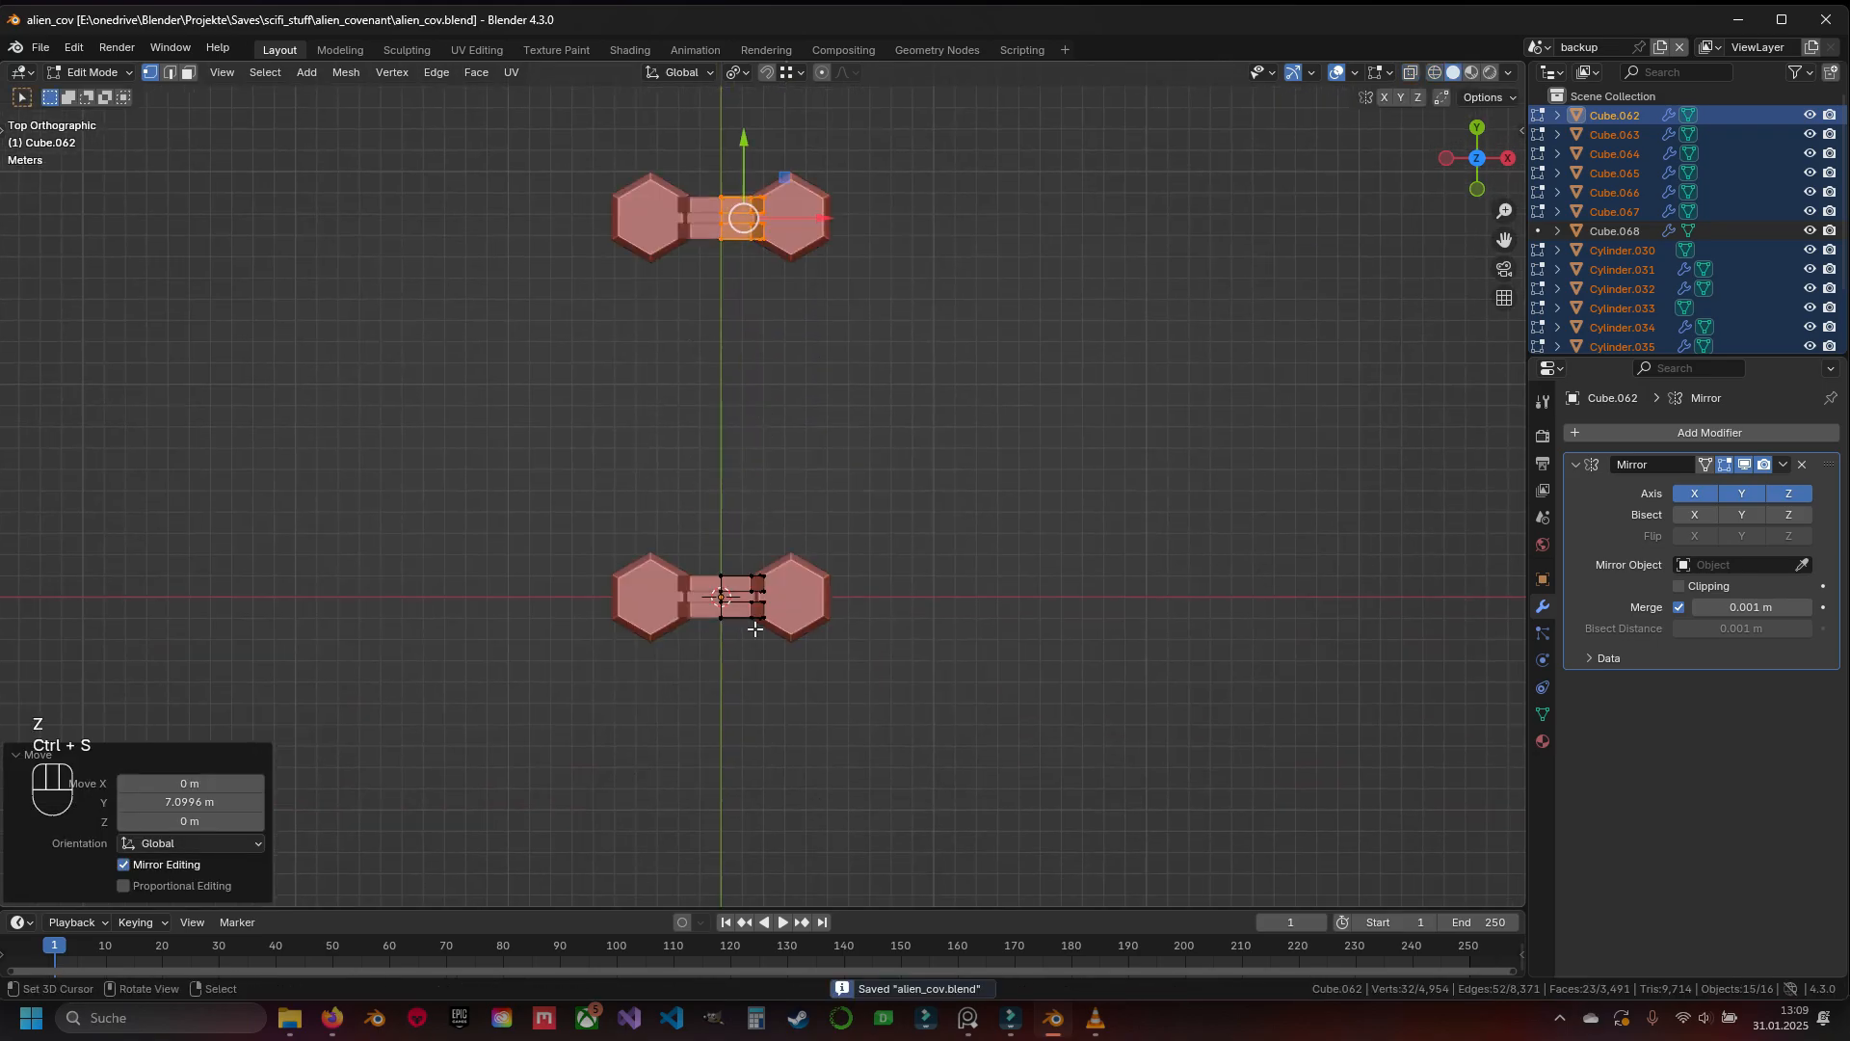
scroll(755, 628, "down", 4)
key("Tab")
key("a")
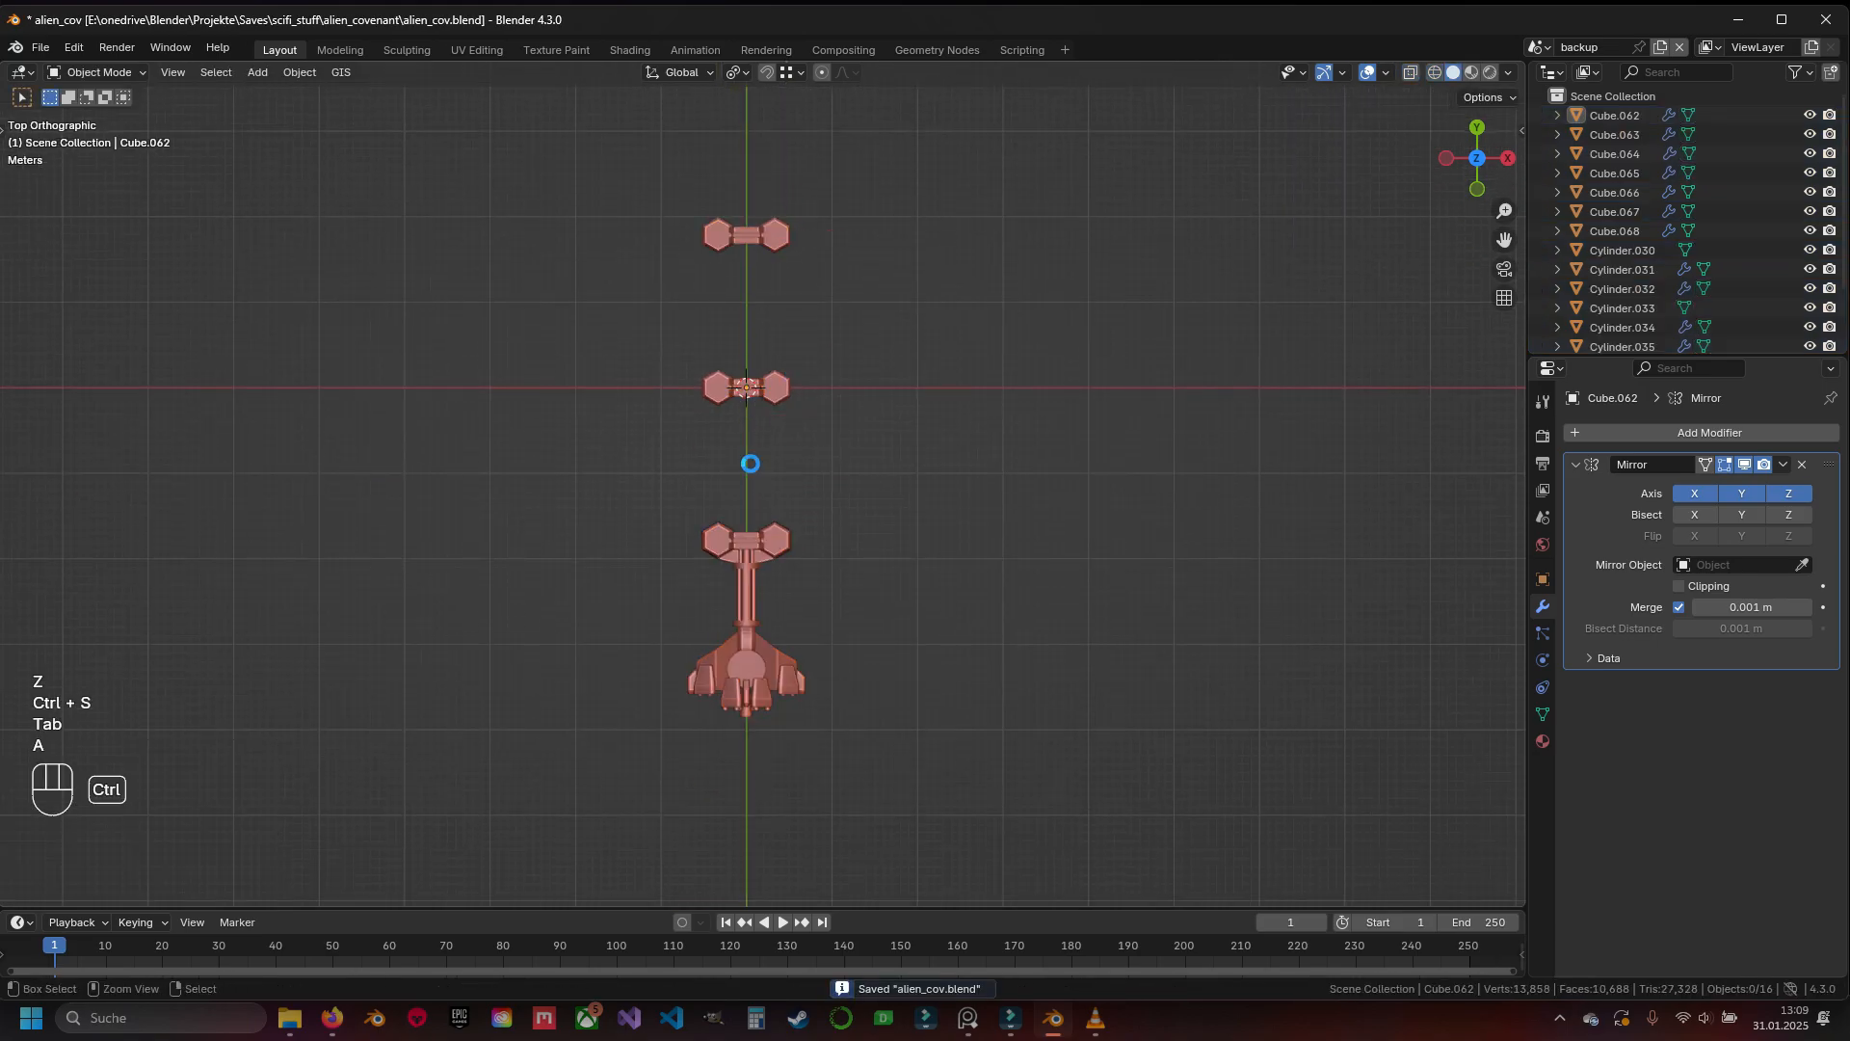
key("ctrl+s")
Add a 2 m mesh cube at the world origin and switch to wireframe shading
scroll(762, 491, "up", 2, "shift")
scroll(771, 413, "up", 3)
key("shift+a")
mouse_move(771, 416)
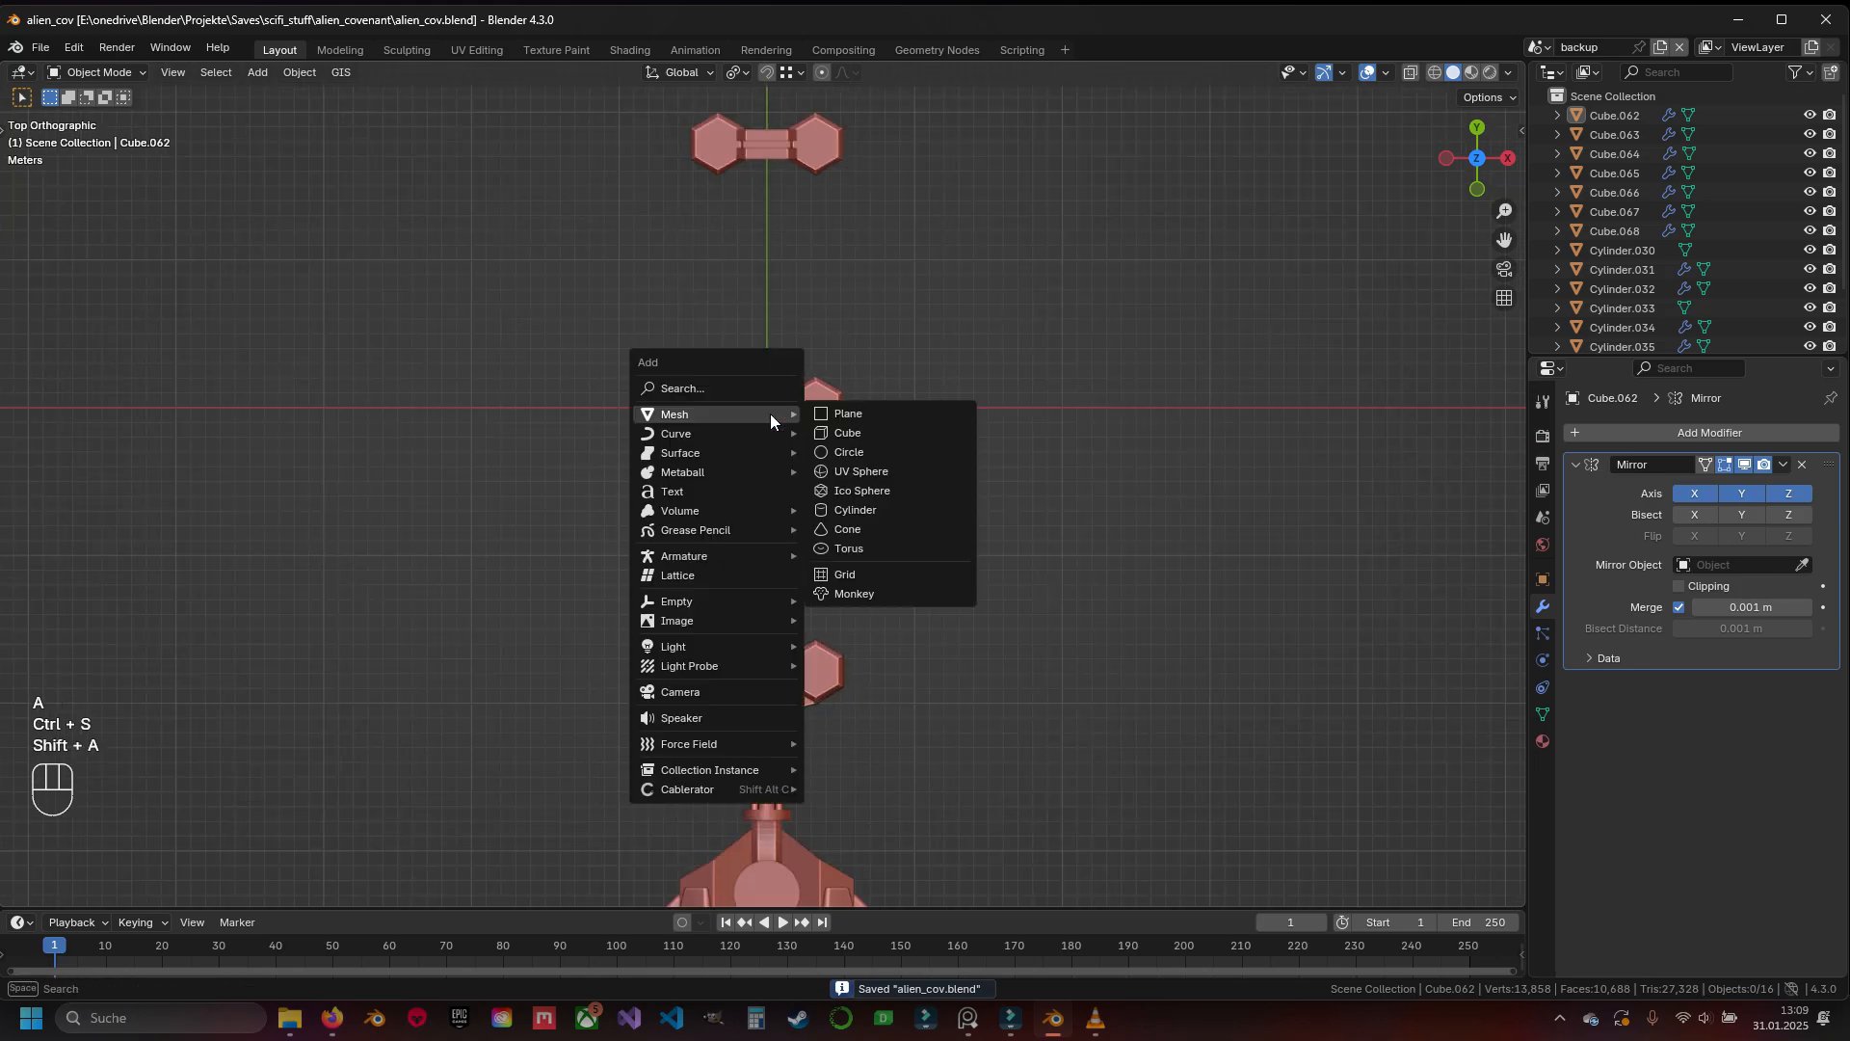
left_click(838, 434)
scroll(799, 578, "up", 3)
key("z")
In mesh editing, move the cube's geometry about 2.04 m along X and scale it to about 0.51 along X
scroll(800, 578, "down", 3, "shift")
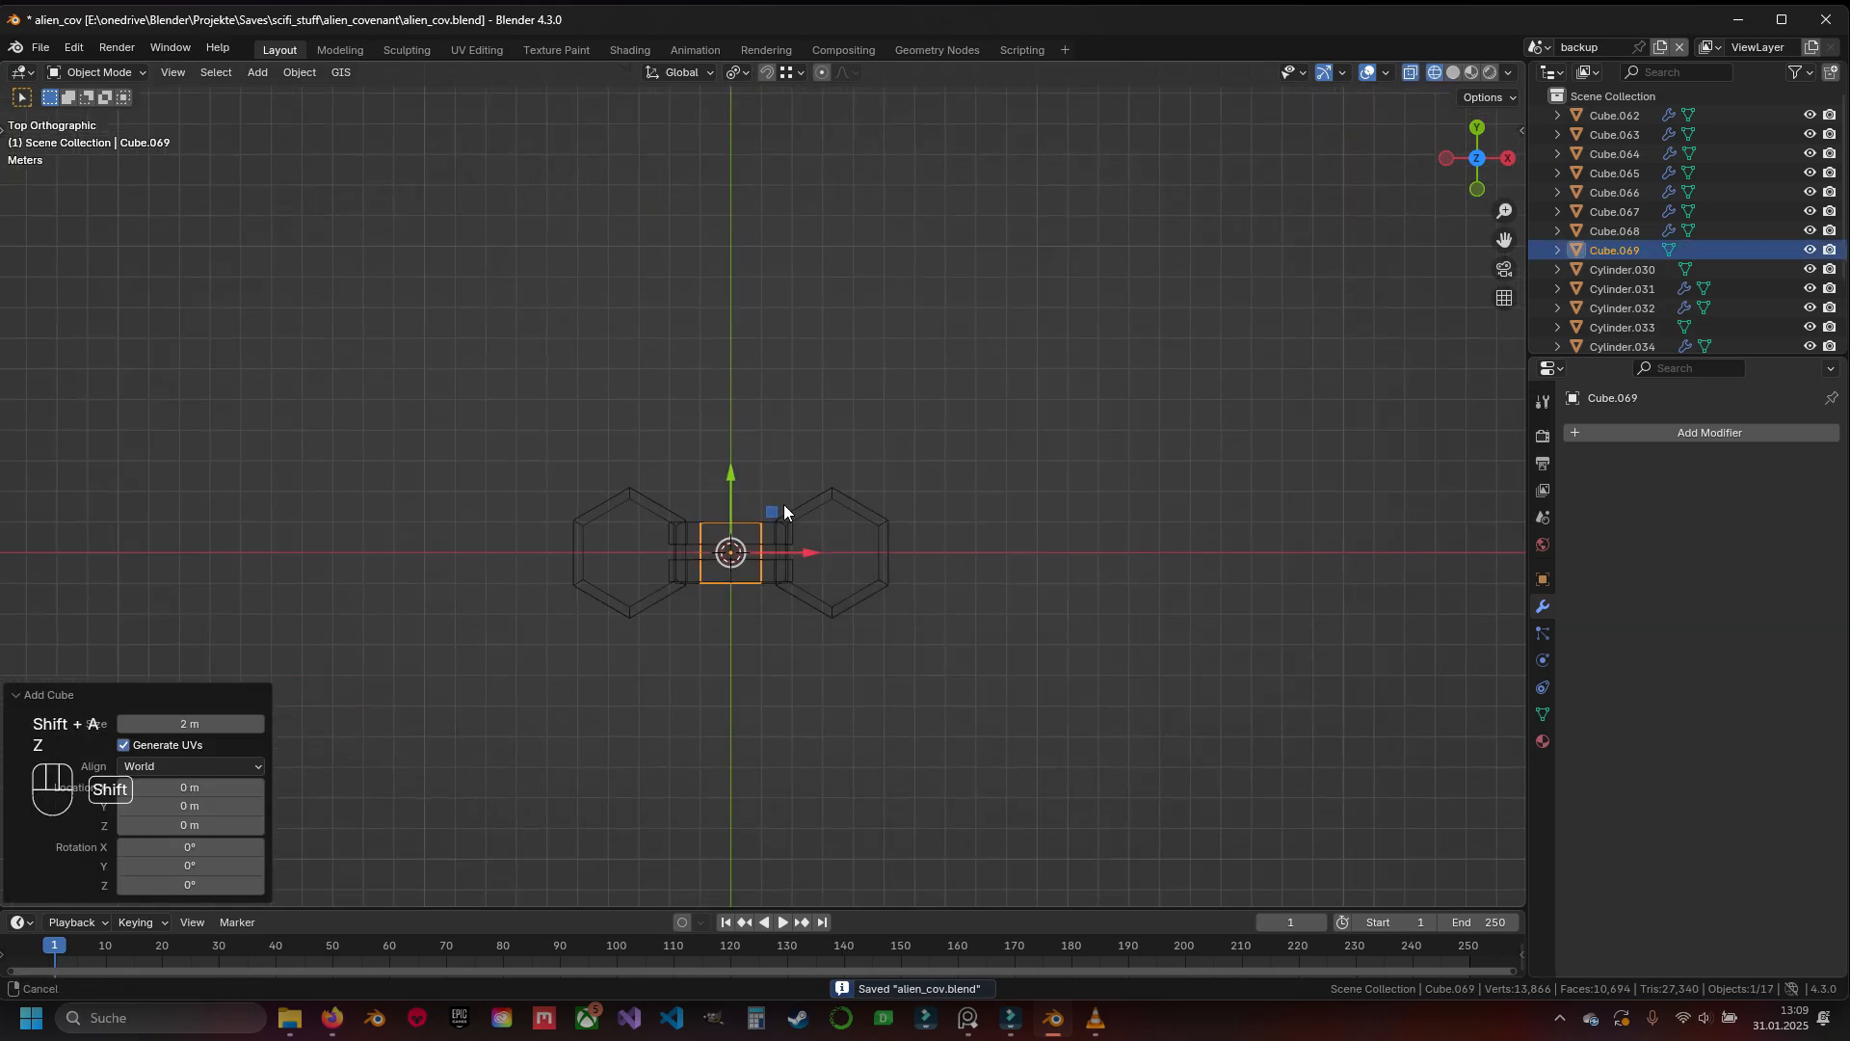
key("Tab")
left_click_drag(804, 533, 848, 546)
key("s")
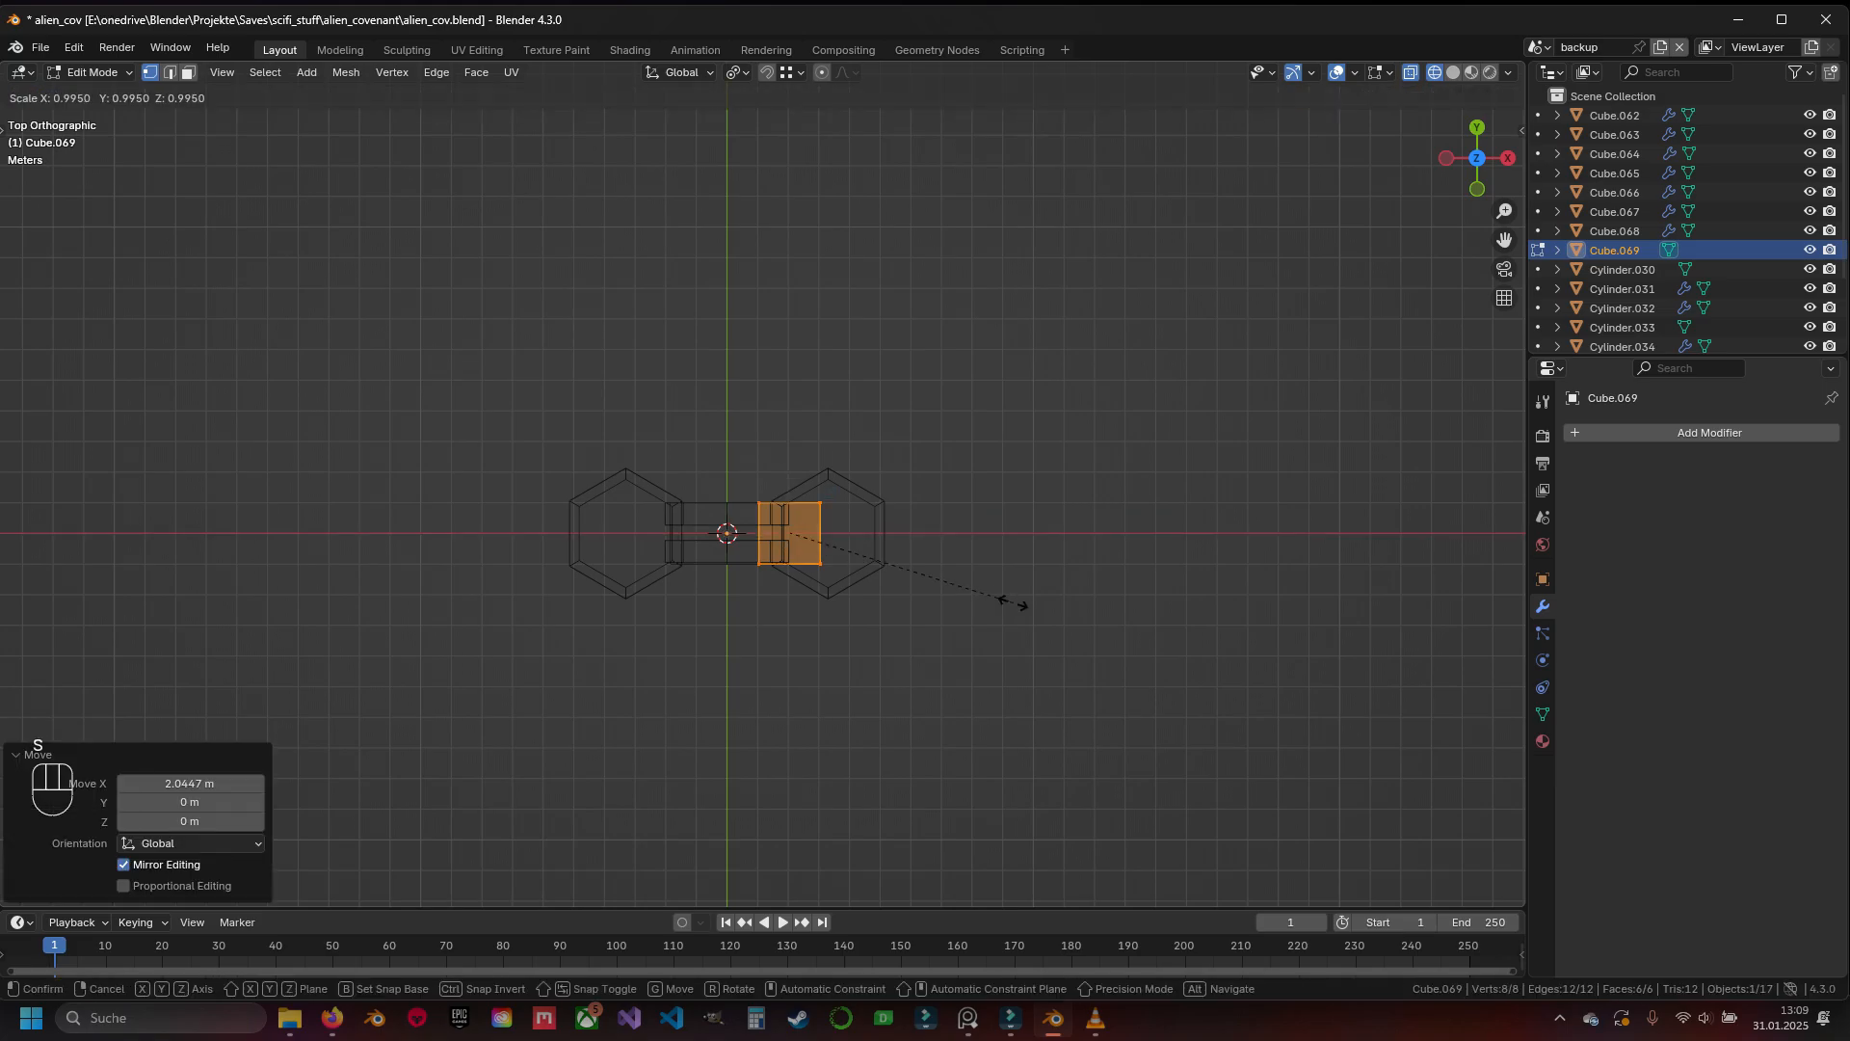
key("x")
left_click(911, 576)
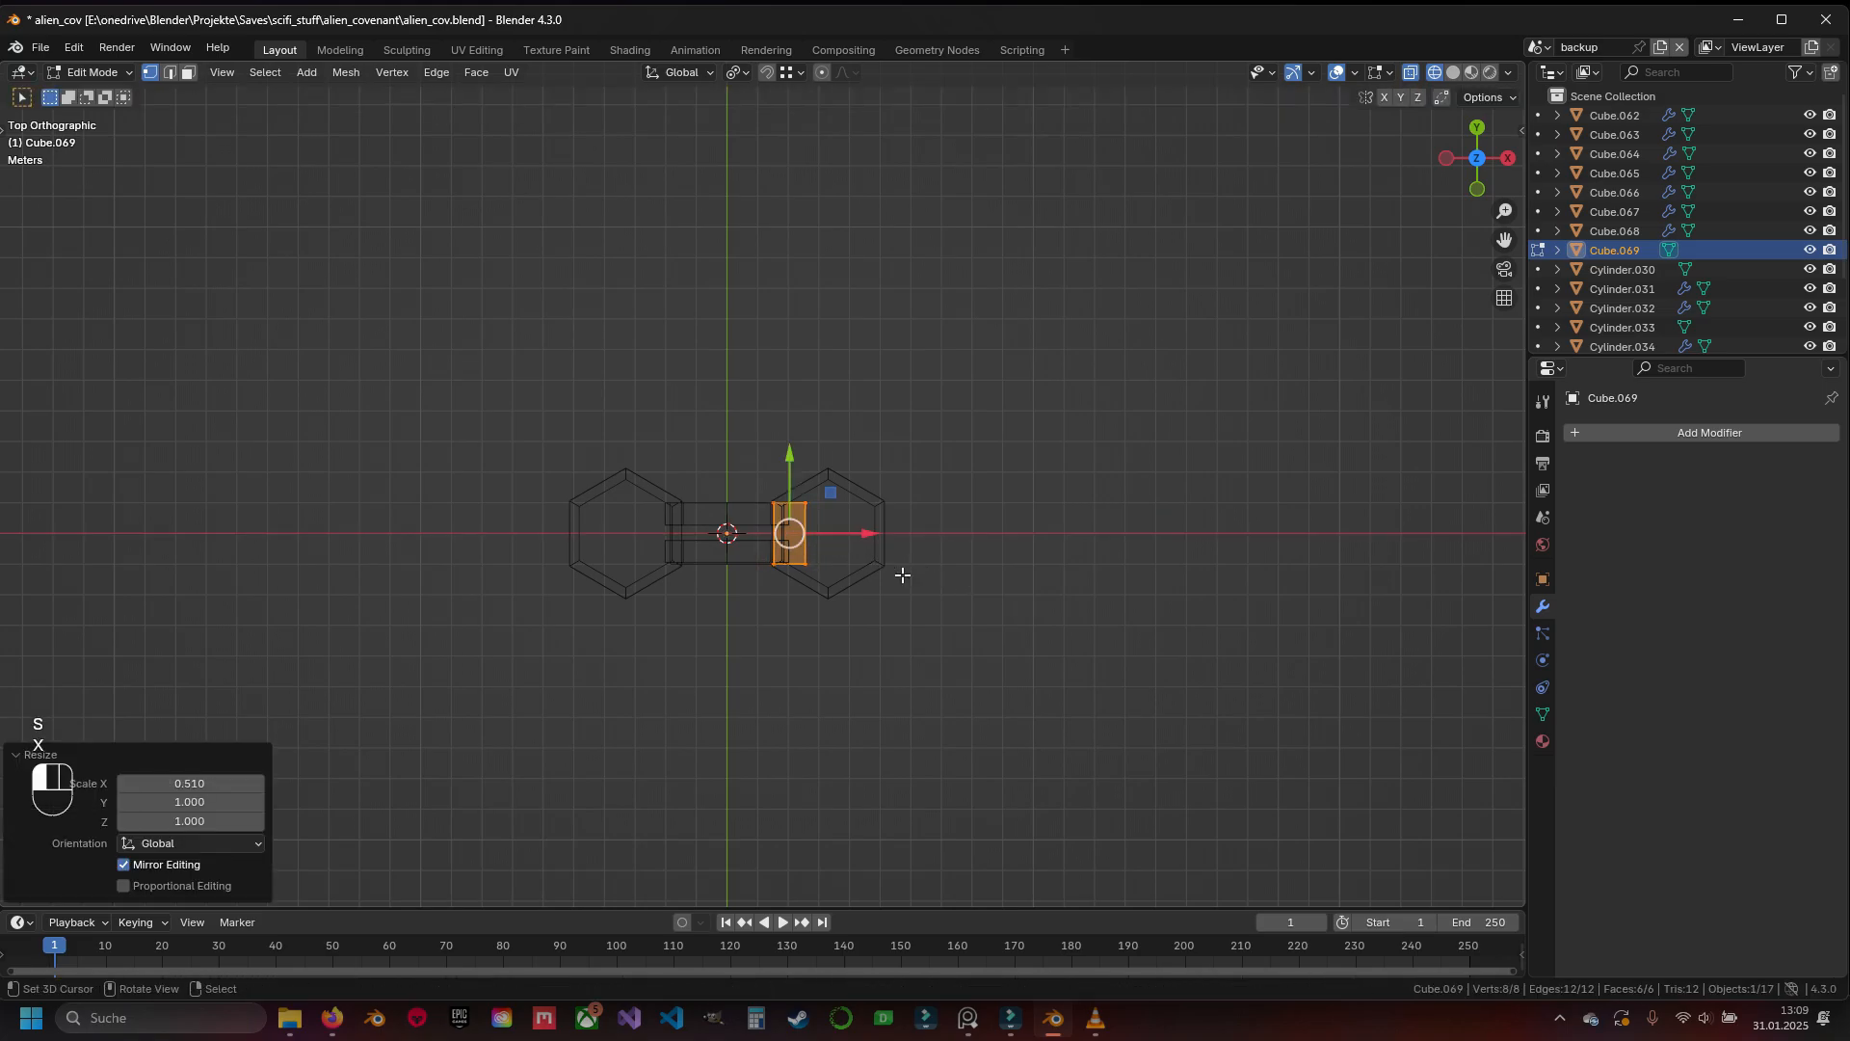
Move the narrowed block to the +Y hexagonal plates and stretch its near end about 14.8 m along -Y to the central plates
scroll(710, 640, "up", 3, "shift")
left_click_drag(792, 626, 794, 617)
left_click_drag(800, 123, 800, 123)
middle_click_drag(814, 261, 798, 369, "shift")
mouse_move(776, 239)
left_mouse_down()
mouse_move(777, 291)
mouse_move(777, 244)
left_mouse_up()
left_click_drag(690, 291, 863, 429)
left_click_drag(774, 252, 772, 710)
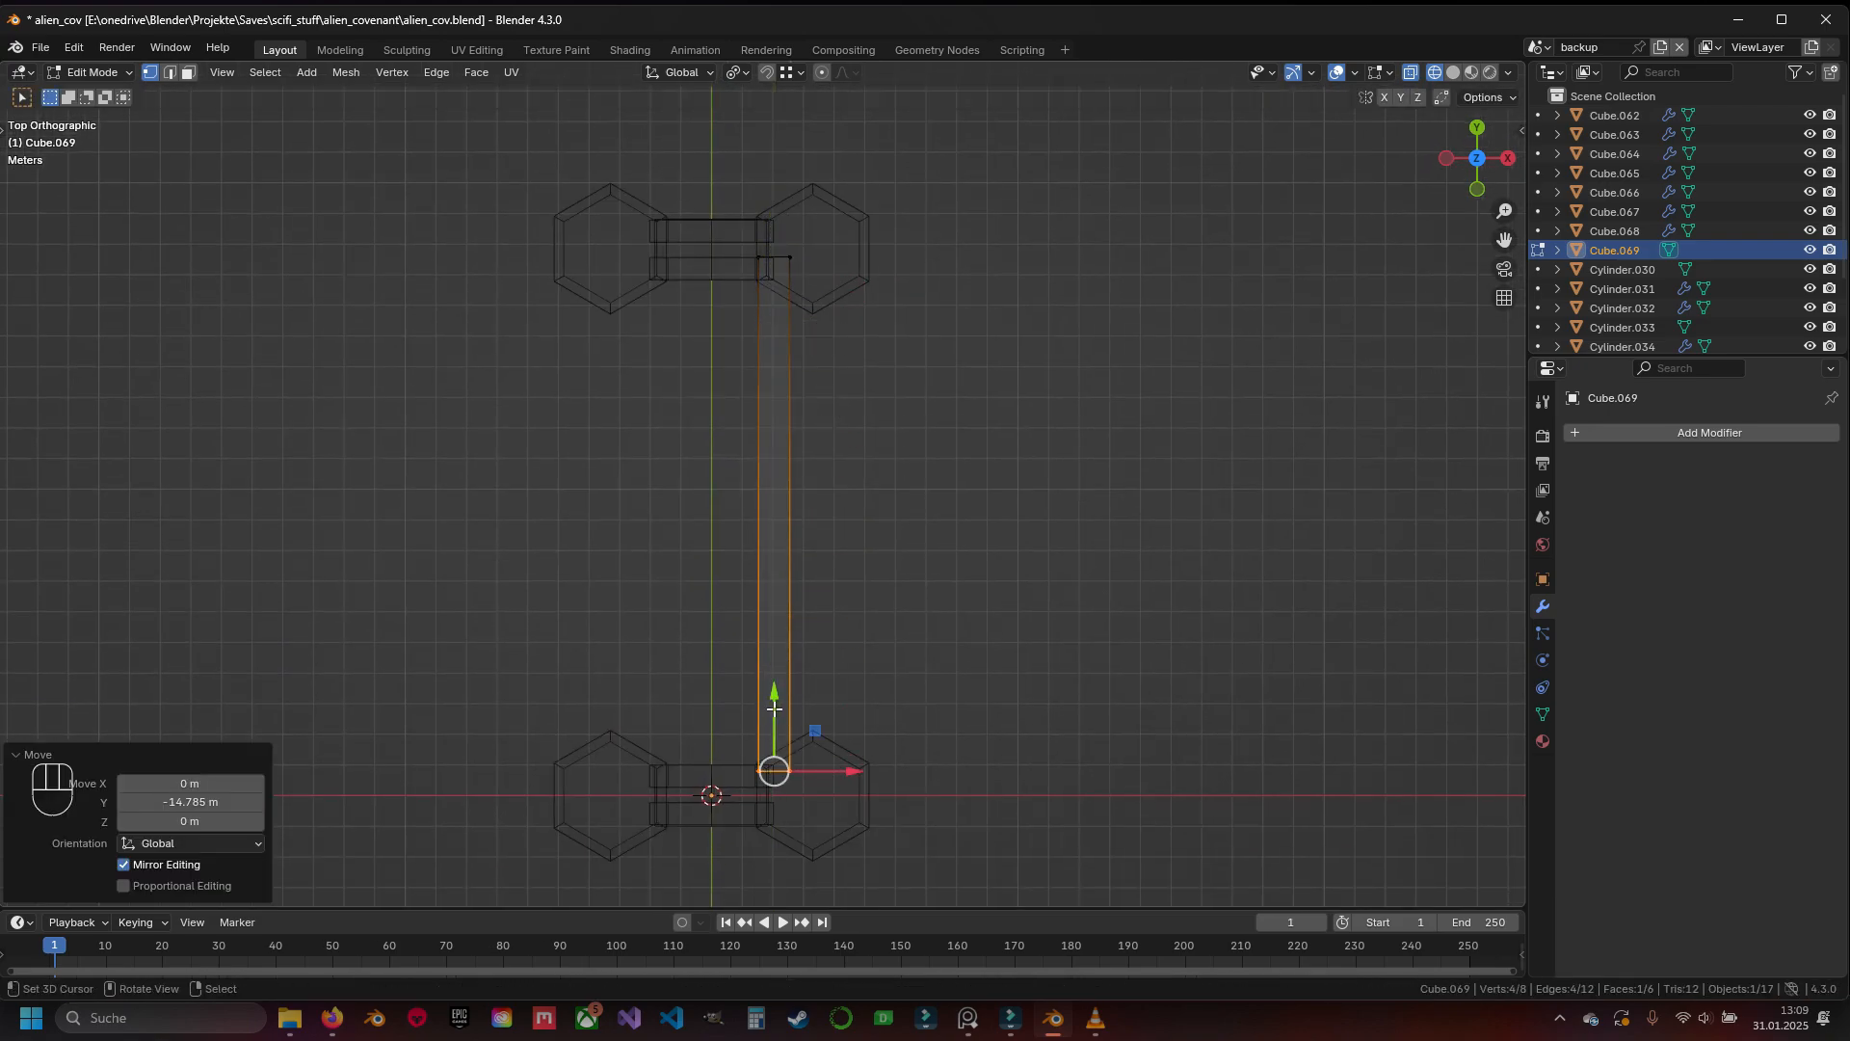
Switch to solid shading, then scale the whole beam to about 0.73 along X and slightly down along Z
key("ctrl+l")
mouse_move(746, 473)
middle_mouse_down()
mouse_move(910, 345)
mouse_move(864, 404)
middle_mouse_up()
key("z")
scroll(882, 400, "up", 3)
key("s")
key("x")
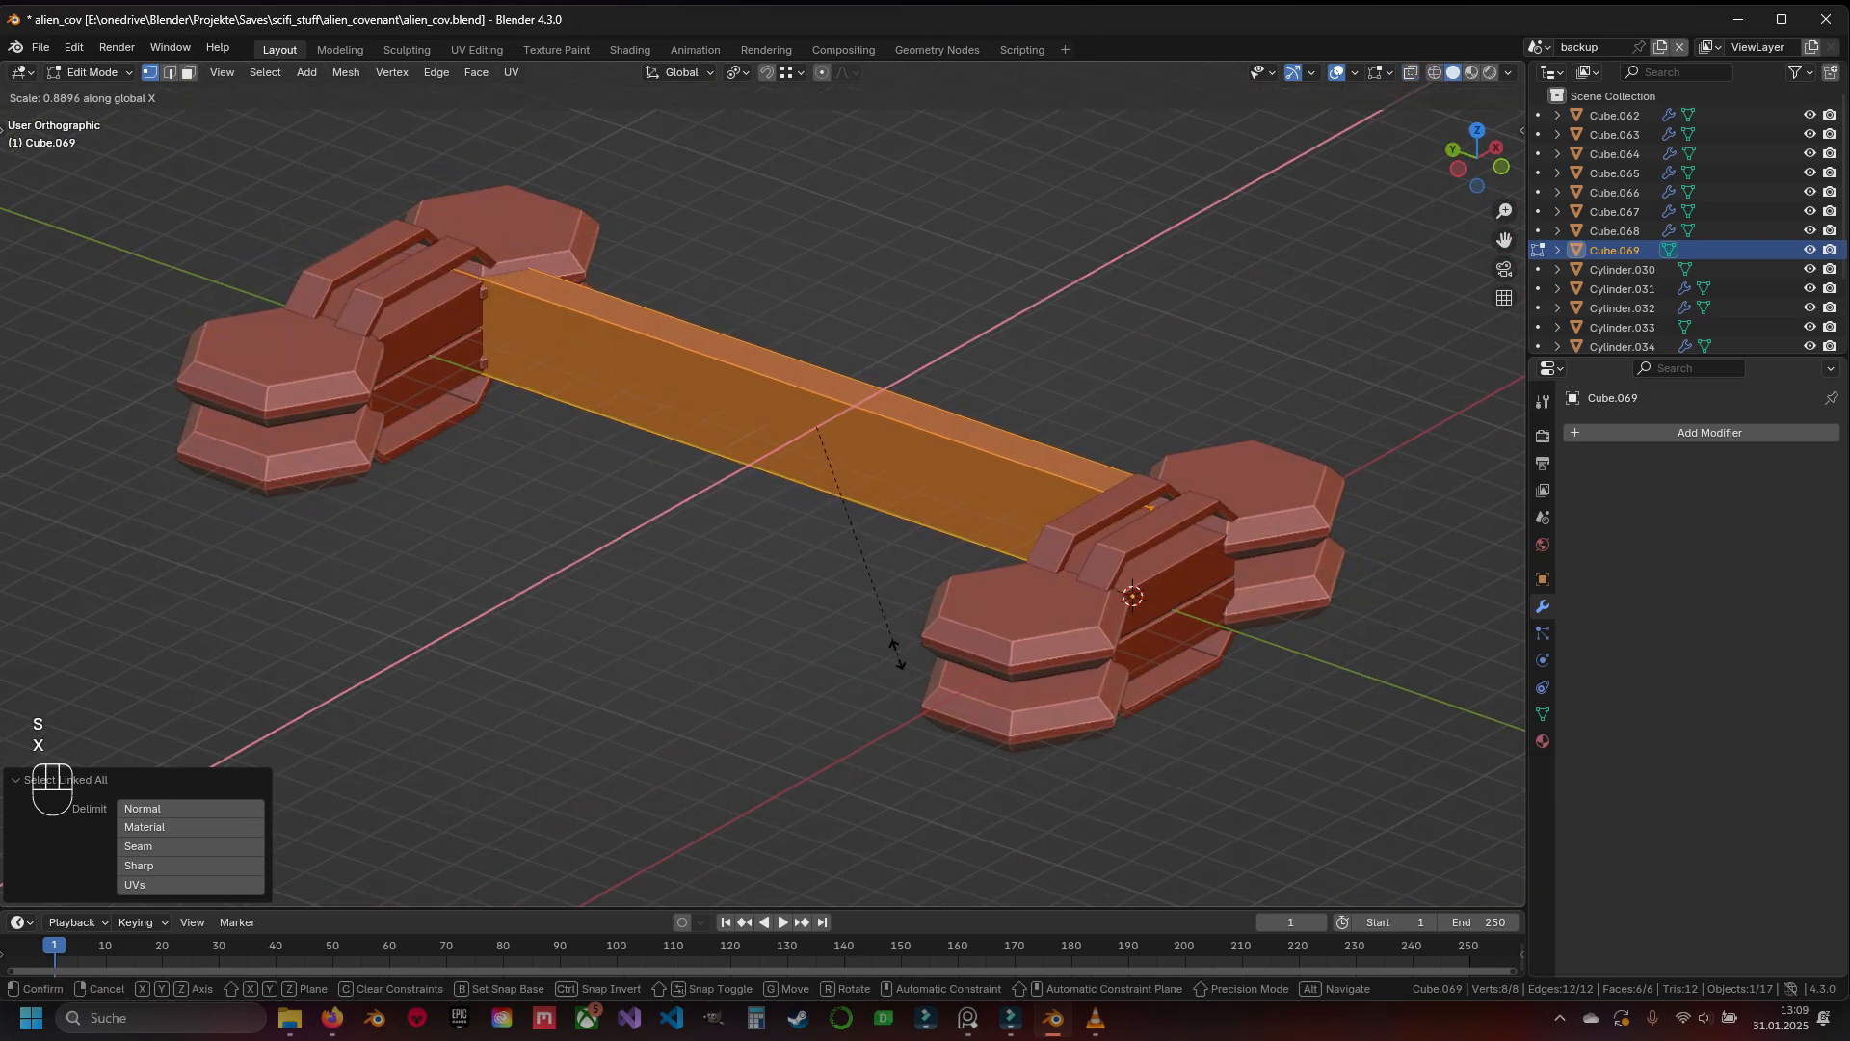
left_click(875, 622)
key("s")
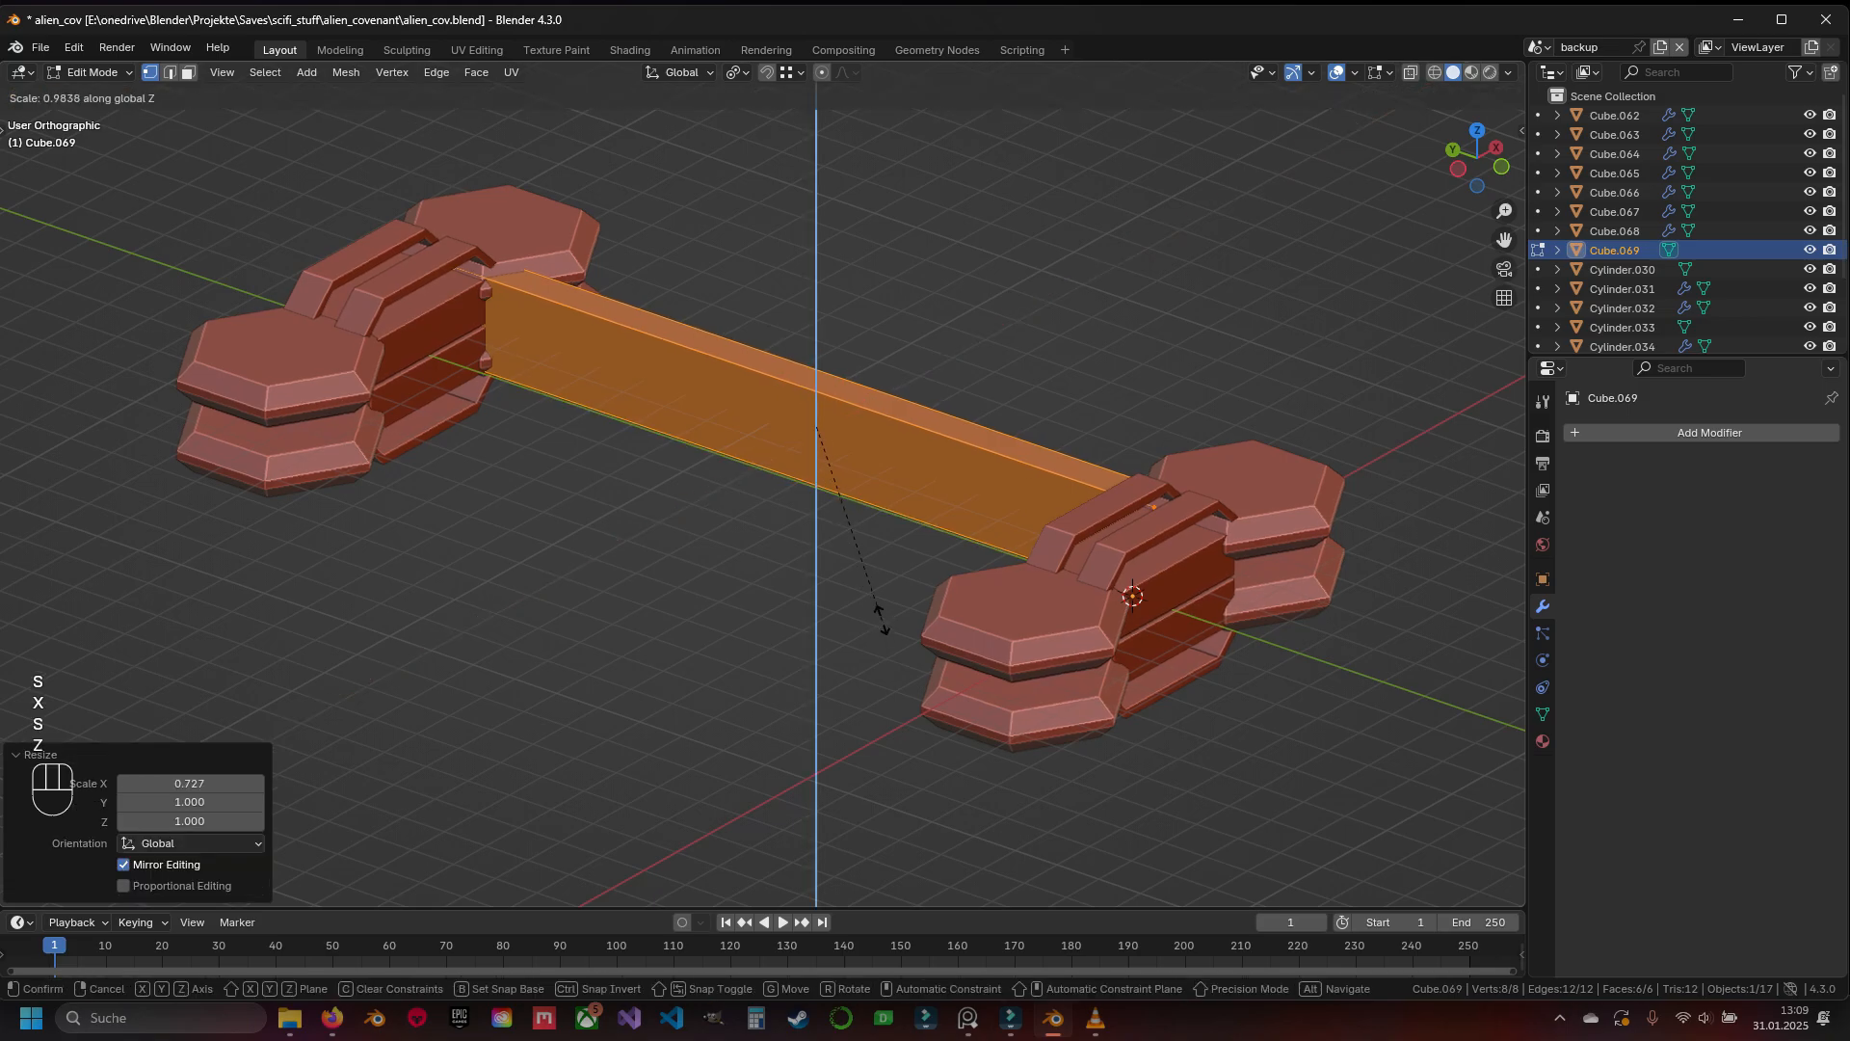
left_click(875, 602)
Bevel the beam's two long inner edges with a width of about 0.365 m and one segment
key("2")
left_click(727, 382)
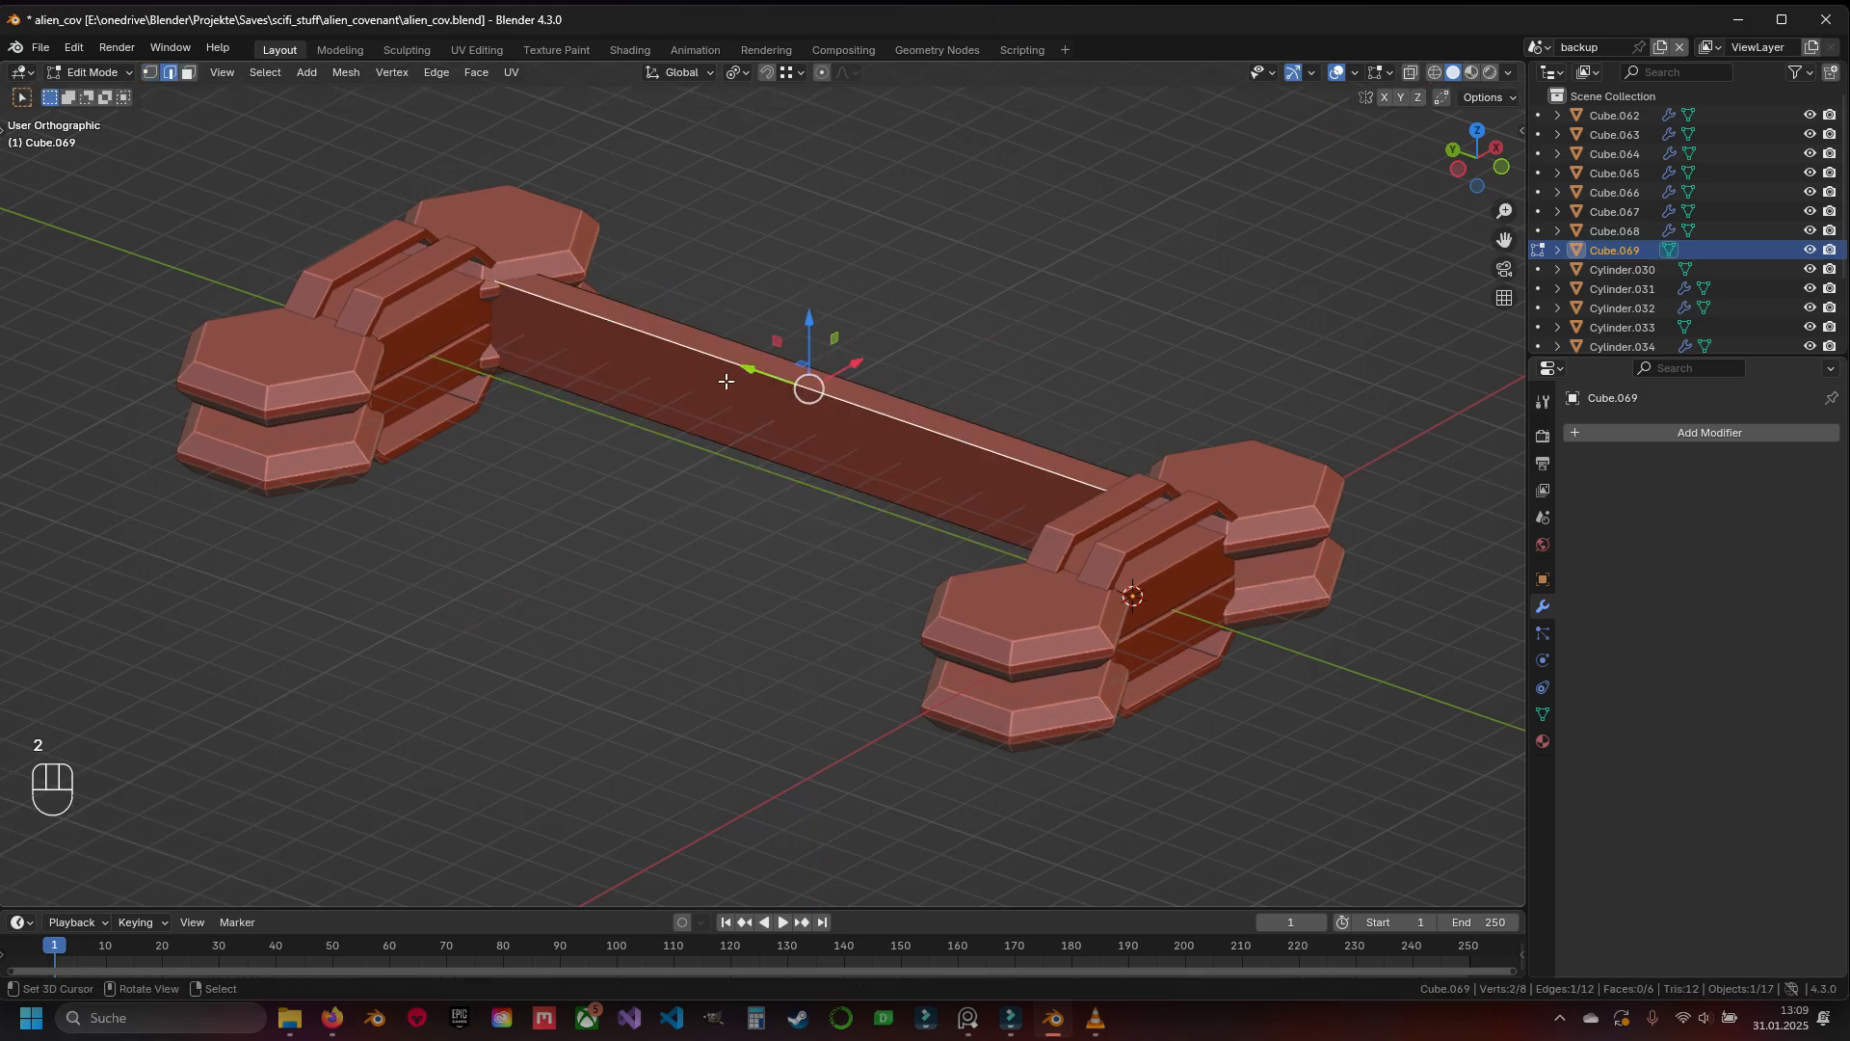
middle_click_drag(716, 460, 709, 542, "shift")
scroll(710, 482, "up", 3)
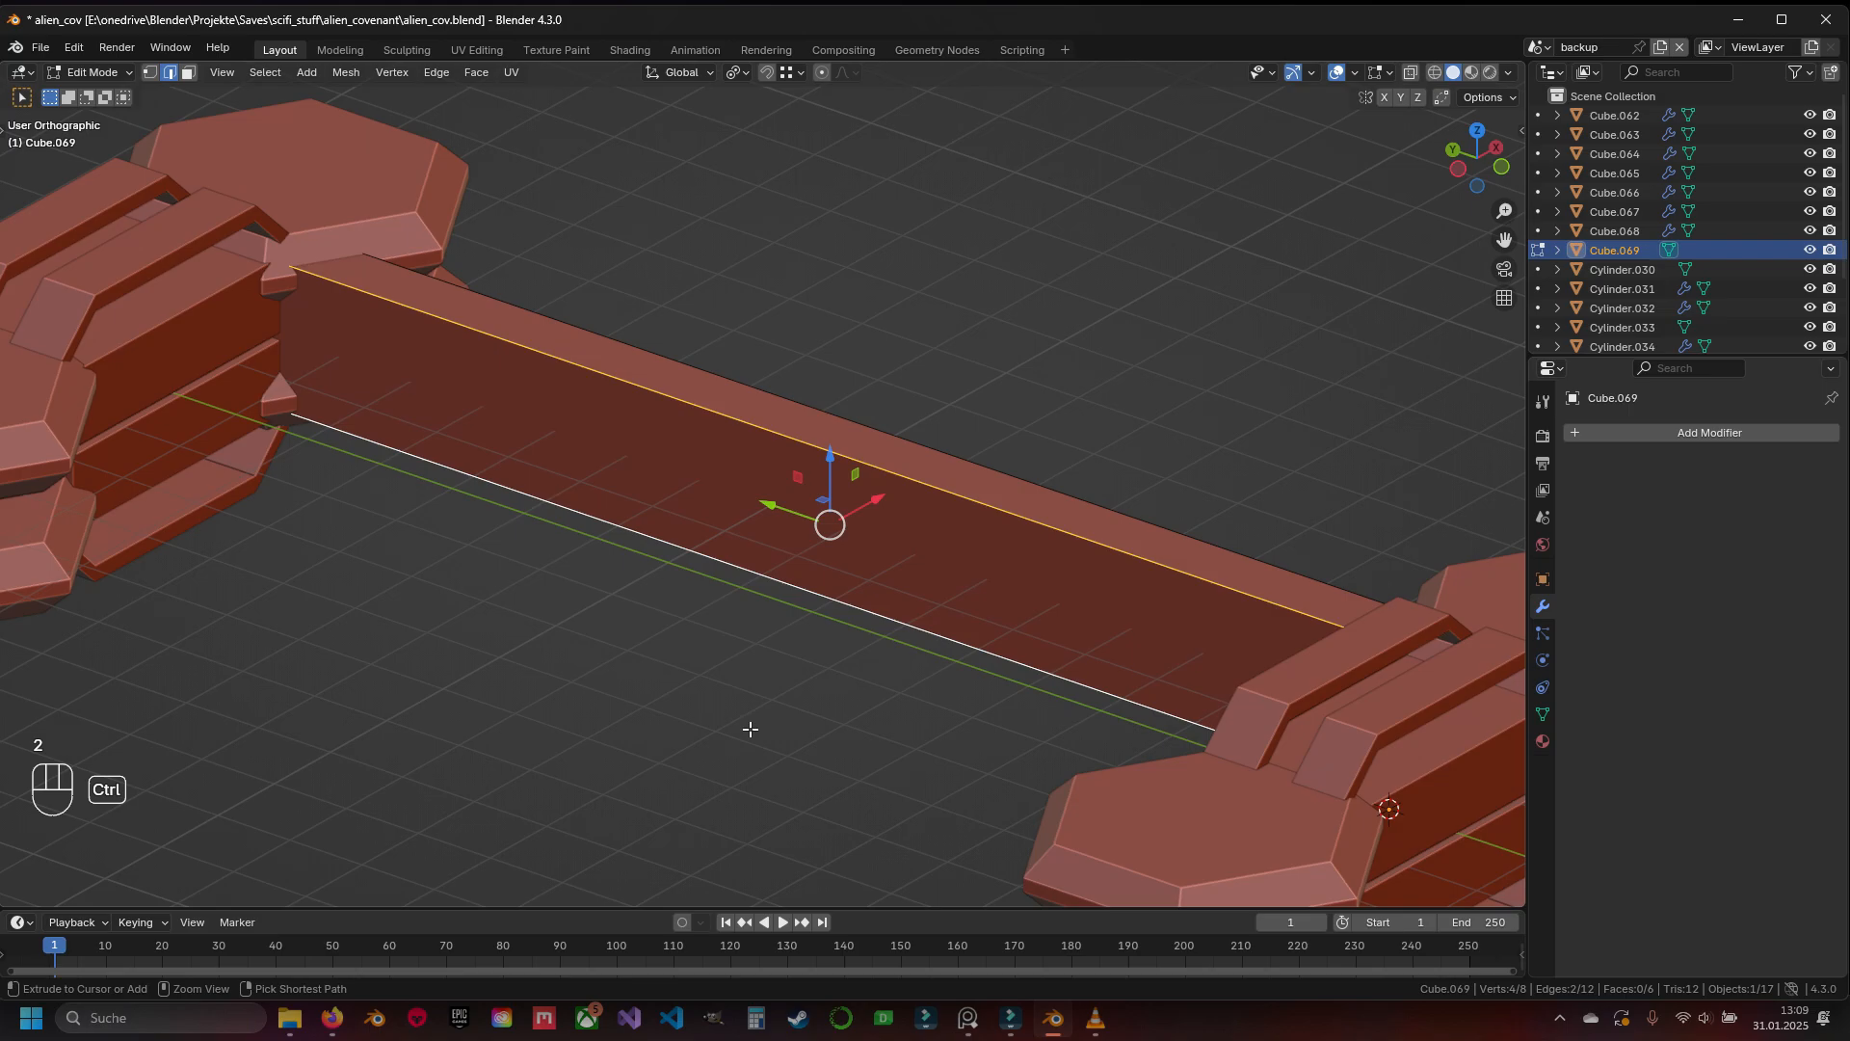
key("ctrl+b")
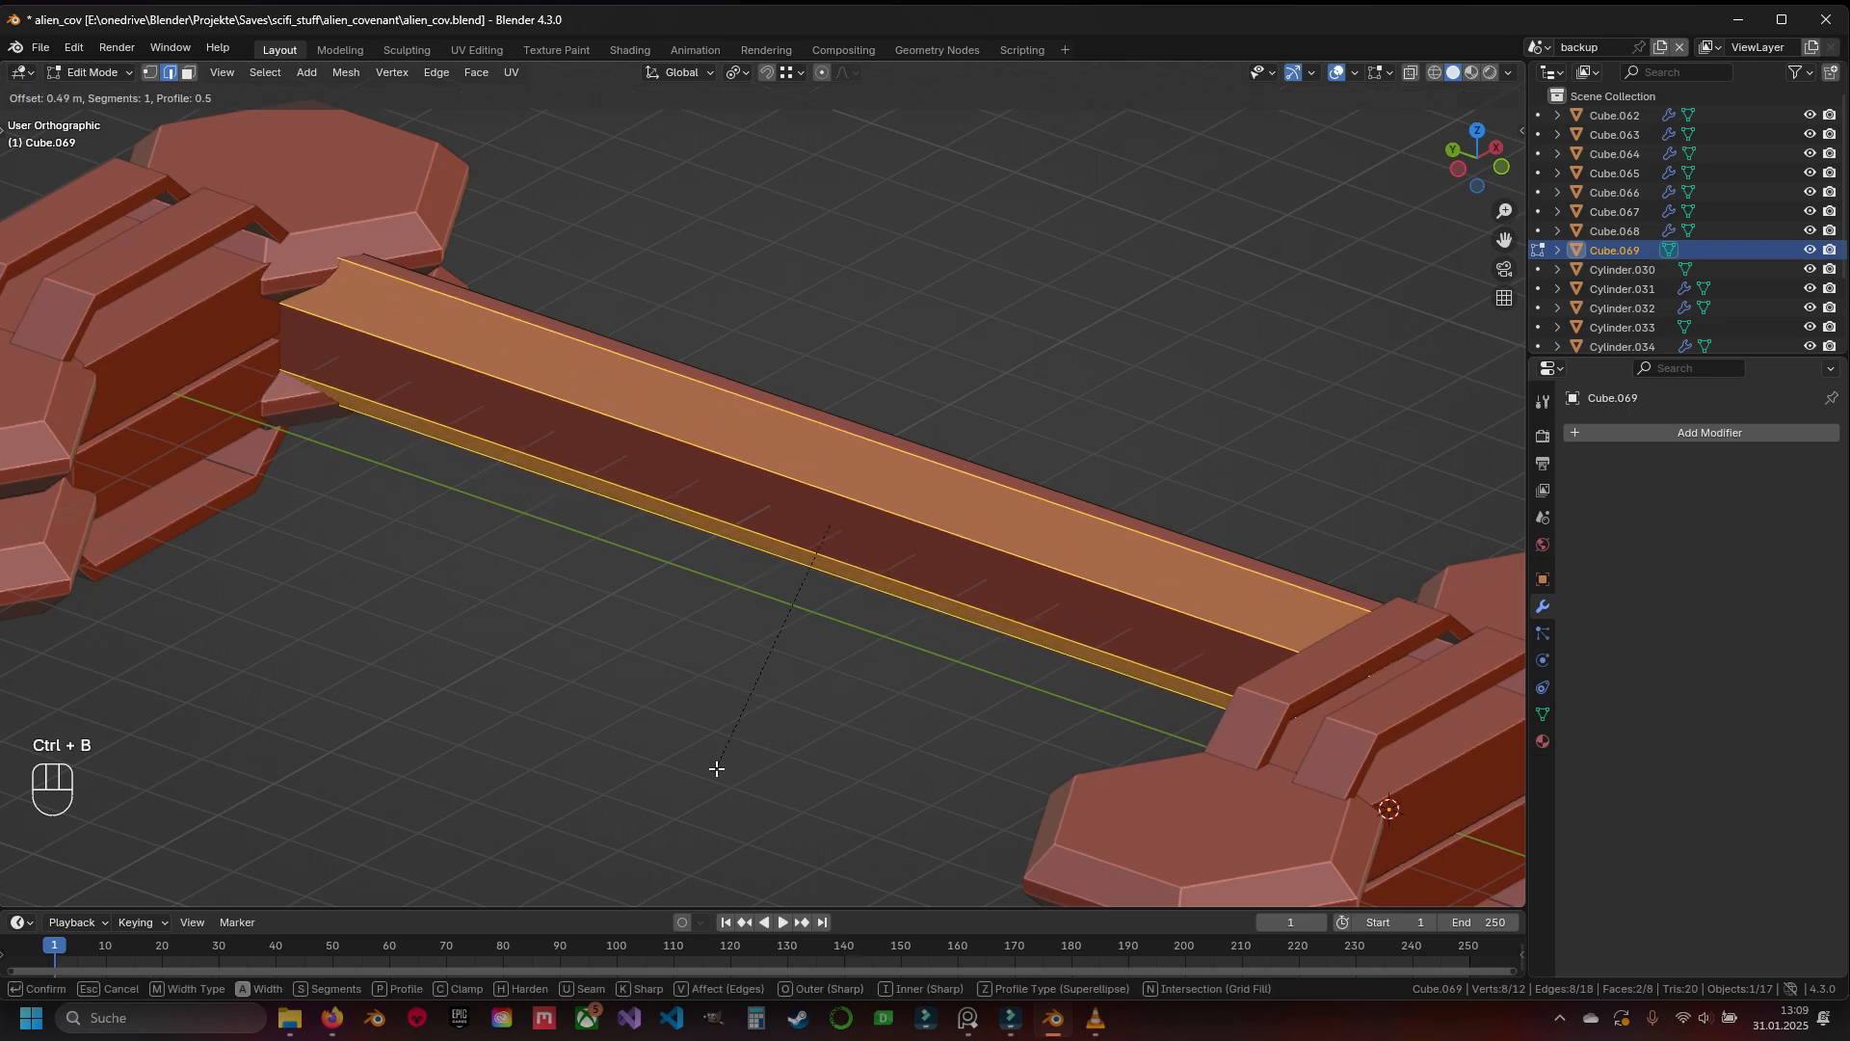
left_click(727, 761)
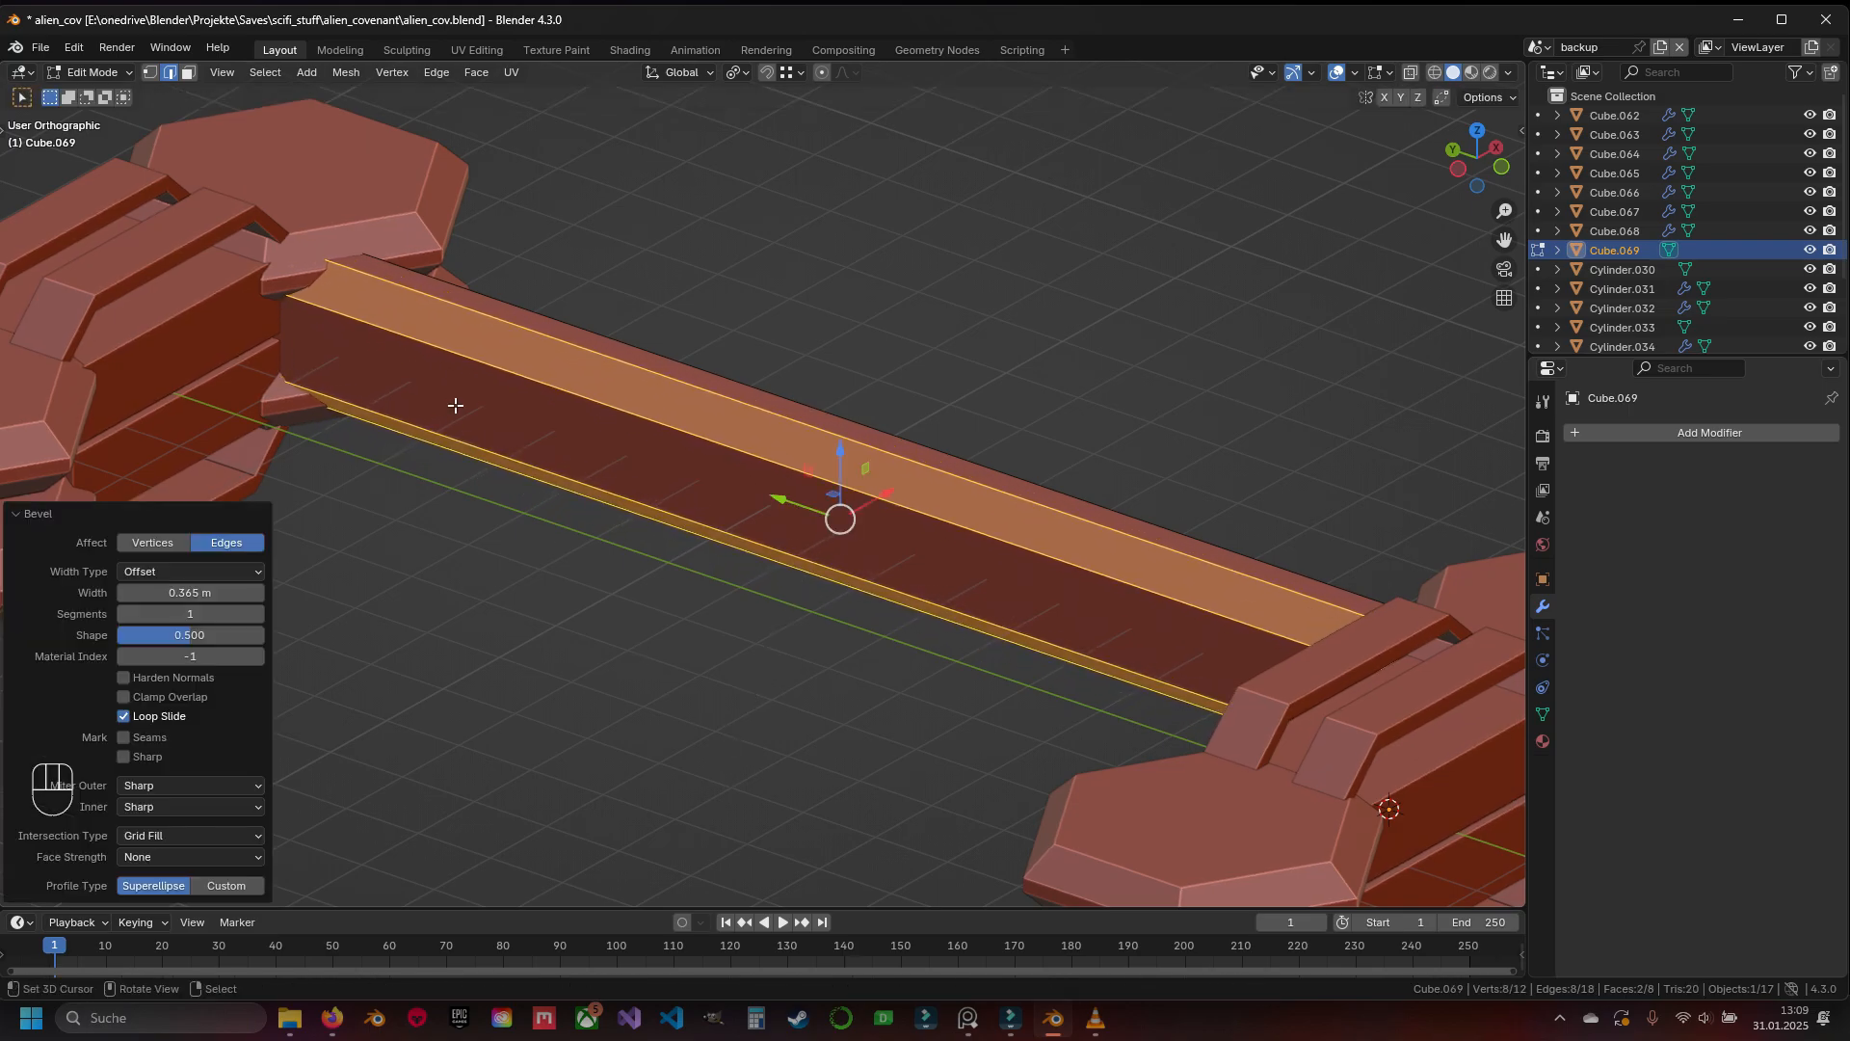
Set the pivot point to Median Point and scale the inner face's two long edges closer together along Z
left_click(531, 444, "shift")
key("s")
key("z")
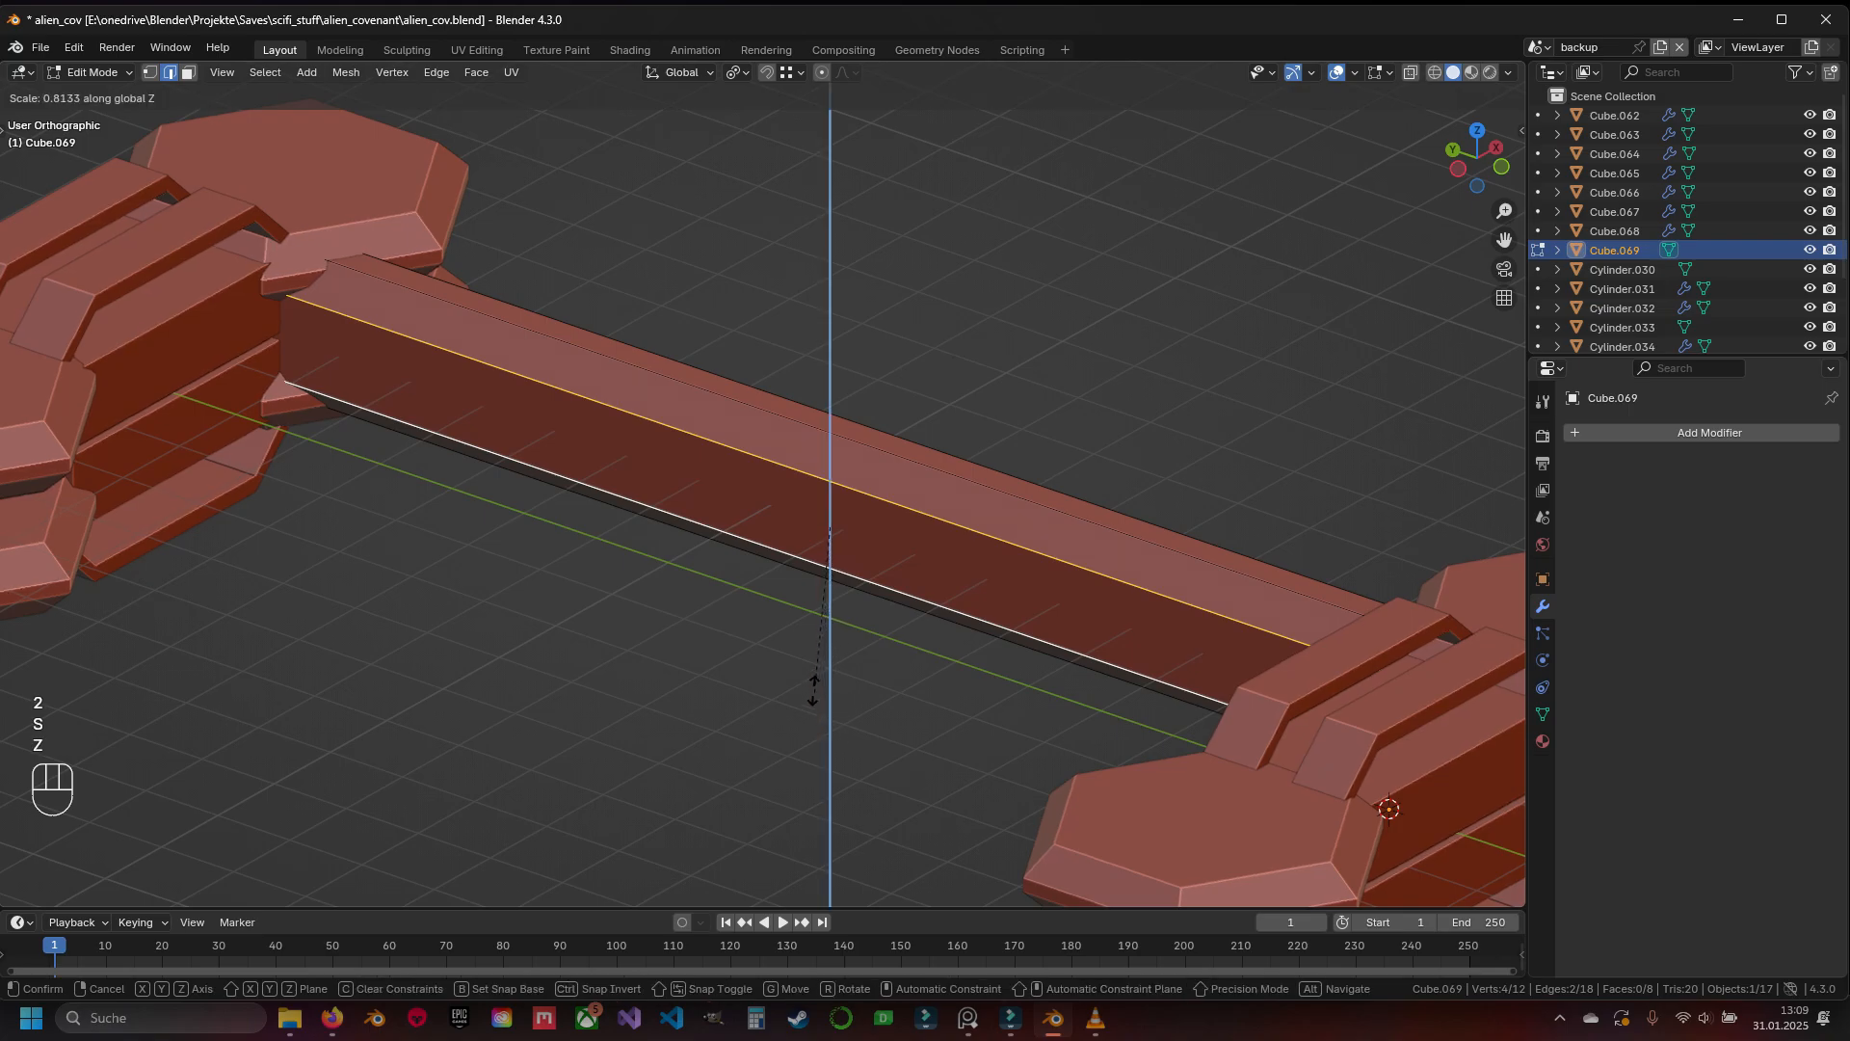
key("Escape")
left_click(751, 73)
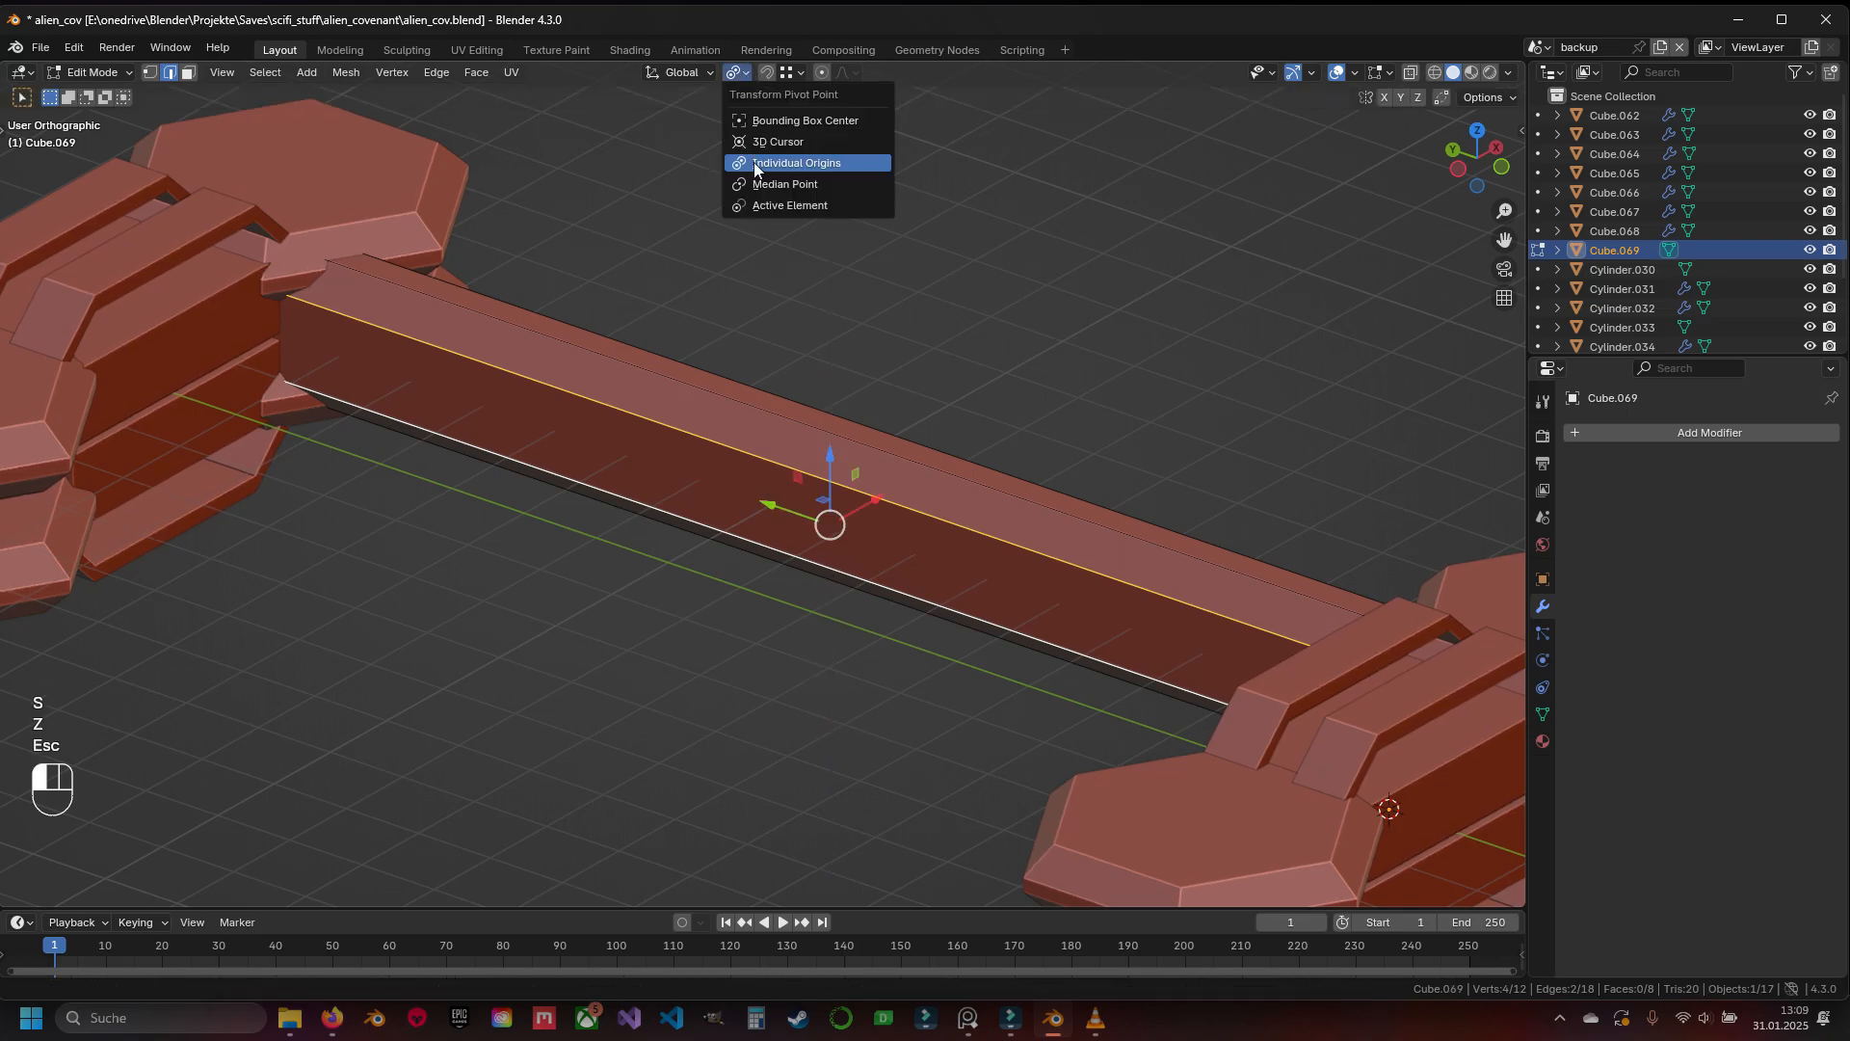
left_click(778, 164)
left_click(738, 73)
left_click(786, 184)
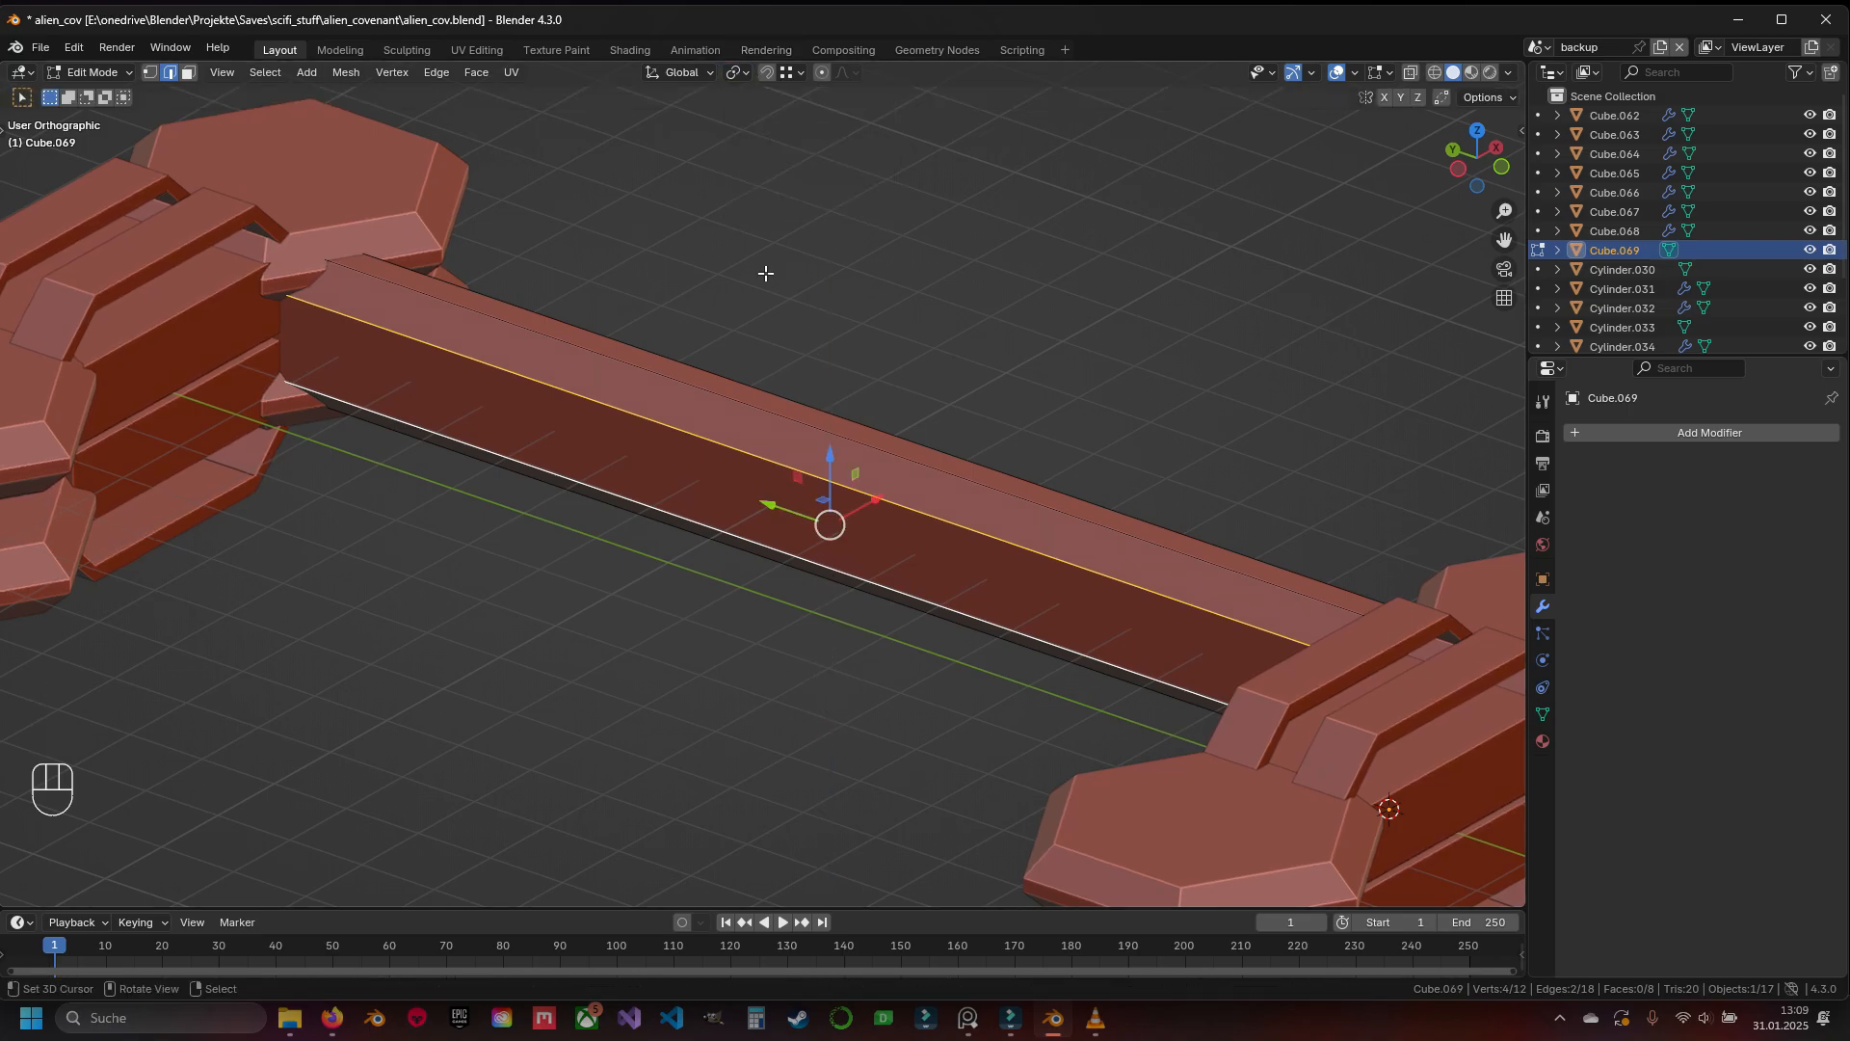
key("s")
key("z")
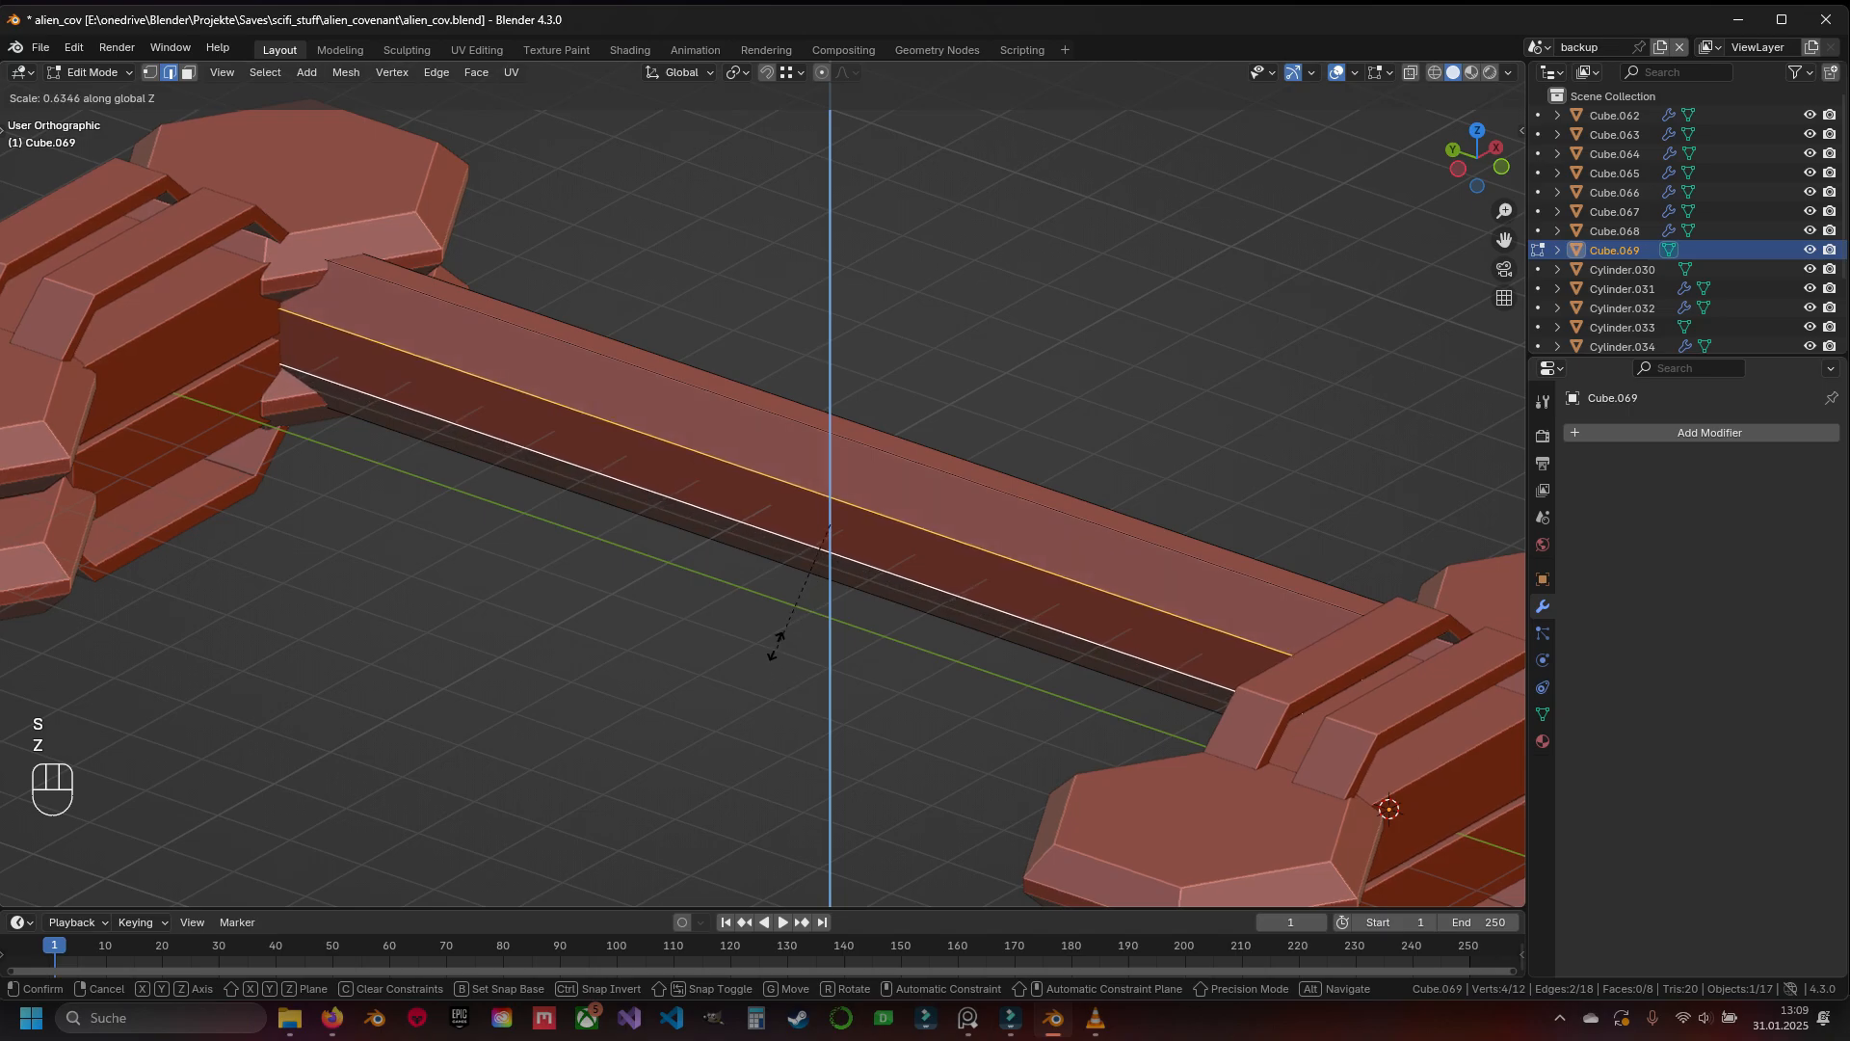
left_click(771, 612)
Leave mesh editing on the beam, deselect everything, and save the file
middle_click_drag(768, 603, 794, 553)
key("Tab")
scroll(713, 606, "down", 4)
key("a")
key("ctrl+s")
Duplicate the beam's entire mesh within the same object and move the copy about 0.99 m along X
scroll(799, 530, "up", 3)
left_click(806, 513)
key("Tab")
scroll(806, 513, "up", 3)
key("a")
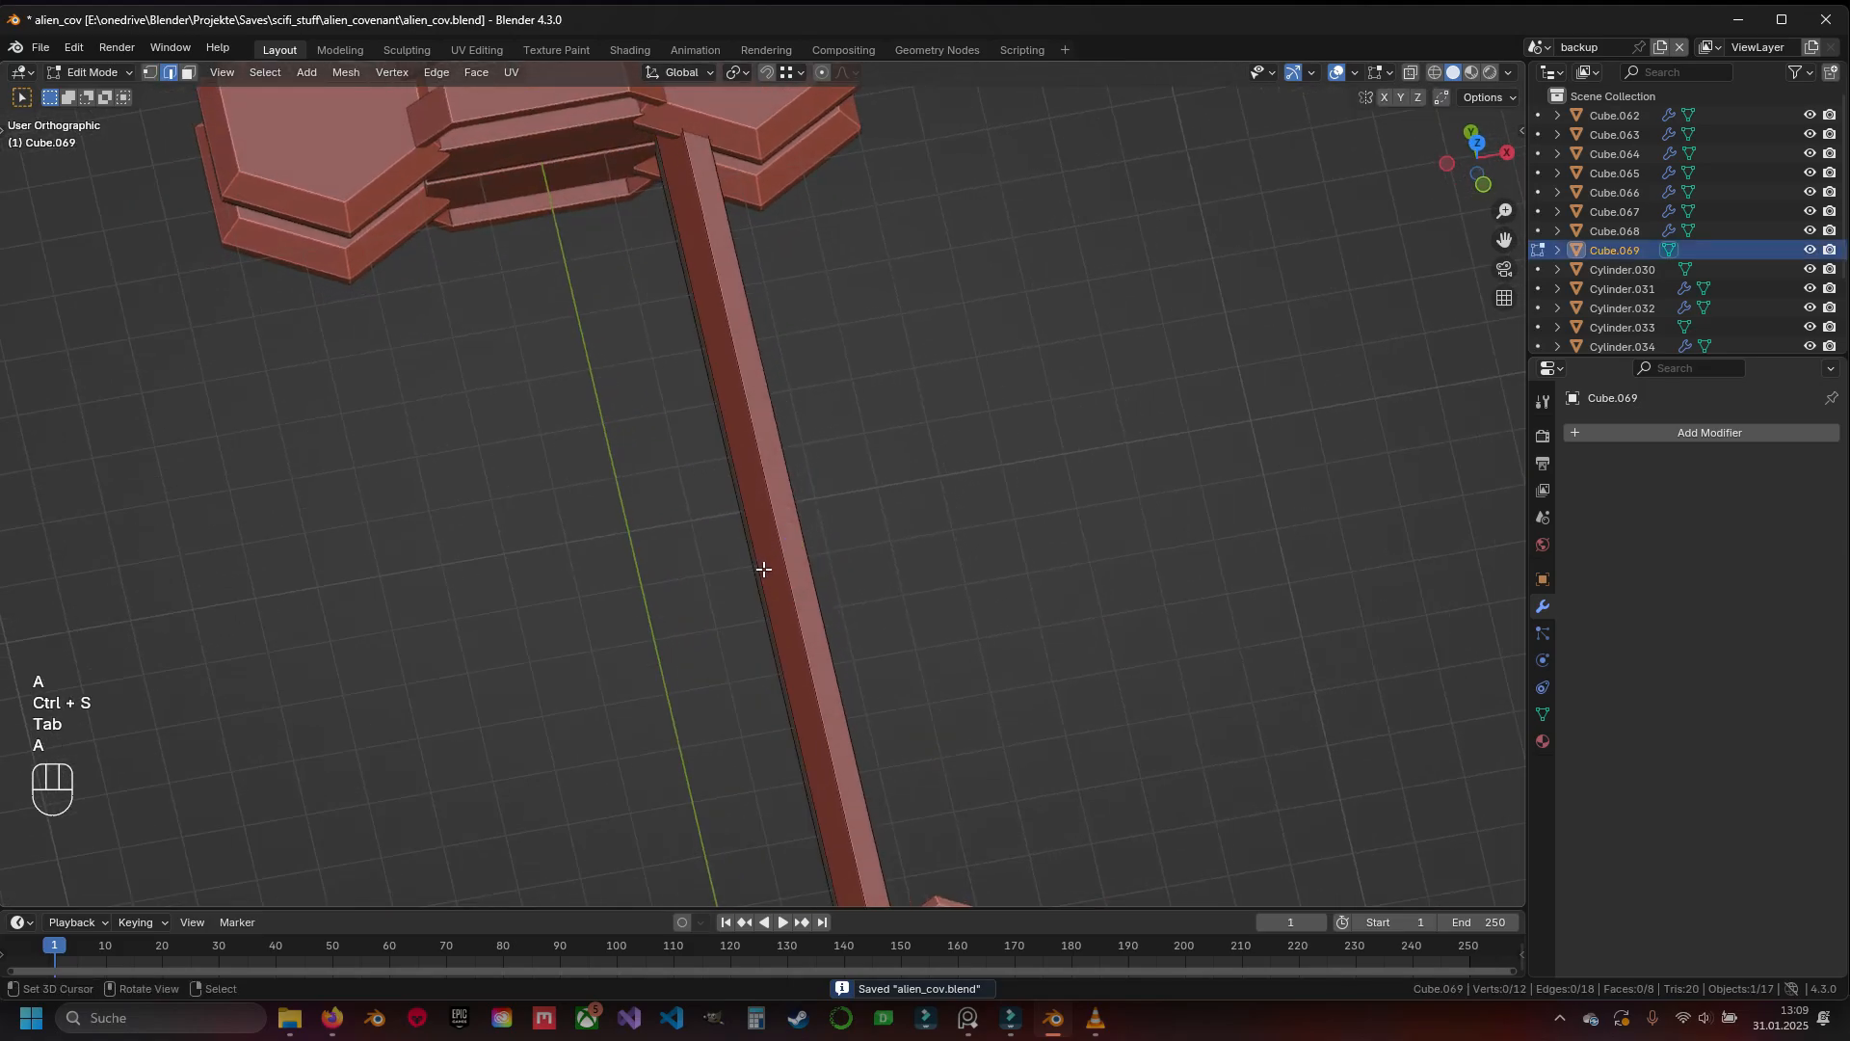
key("a")
scroll(748, 552, "down", 4)
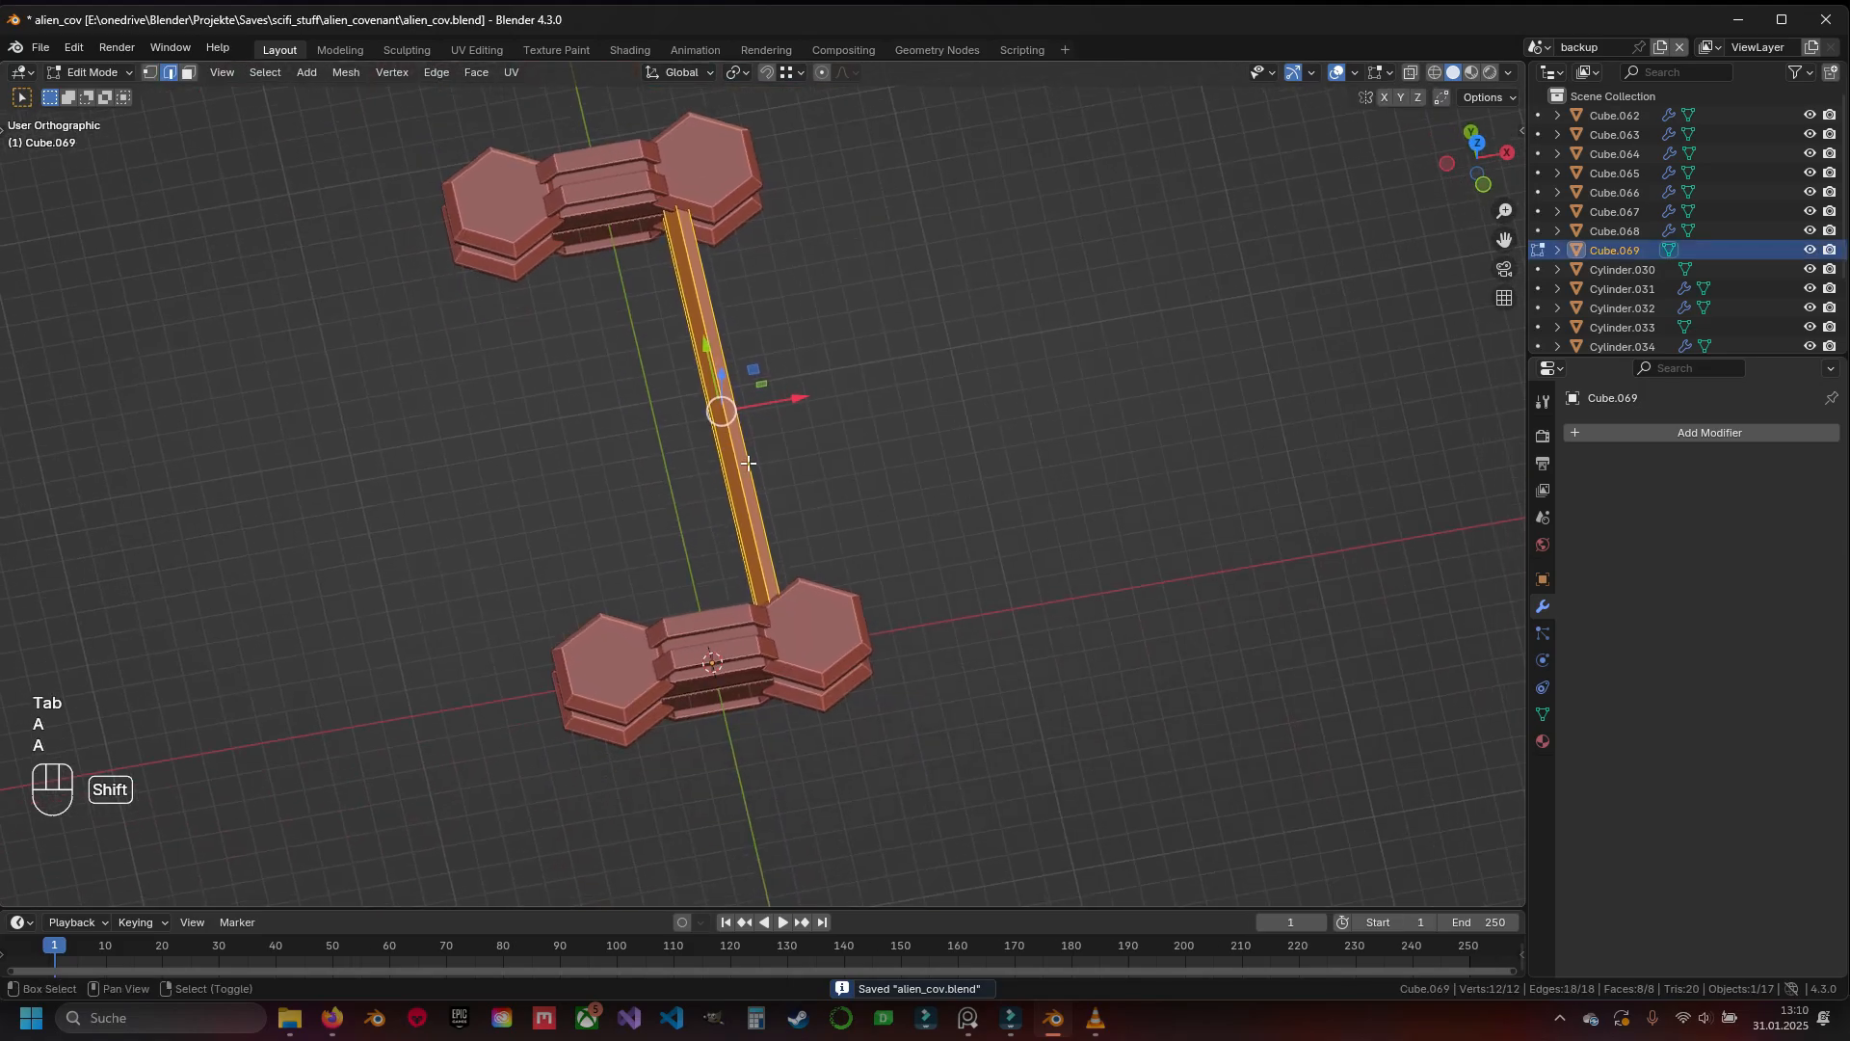
key("shift+d")
key("Escape")
middle_click_drag(742, 415, 809, 390)
scroll(818, 384, "up", 4)
left_click_drag(809, 366, 859, 380)
Leave mesh editing, save the file, and add a Mirror modifier to the paired beams
scroll(757, 410, "down", 4)
middle_click_drag(761, 410, 916, 357)
scroll(901, 361, "up", 5)
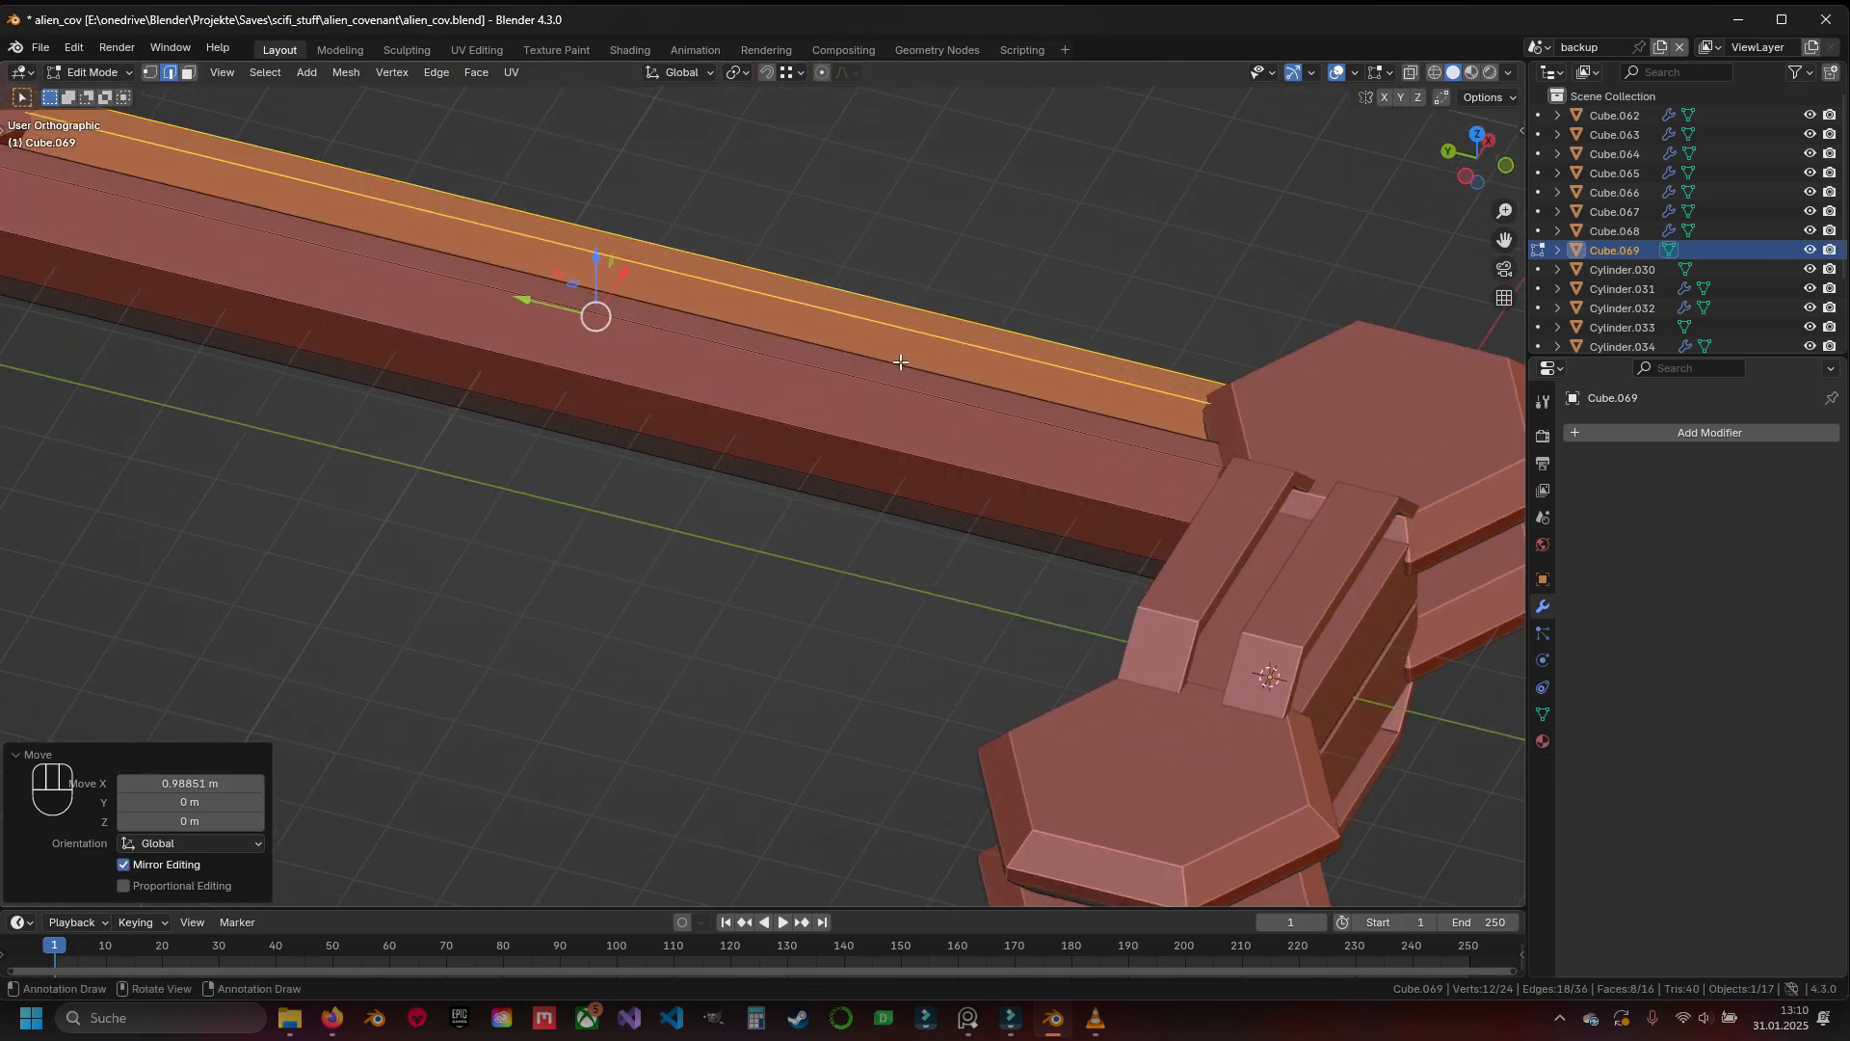
scroll(901, 362, "down", 4)
mouse_move(867, 415)
middle_mouse_down()
mouse_move(815, 430)
mouse_move(853, 445)
middle_mouse_up()
key("Tab")
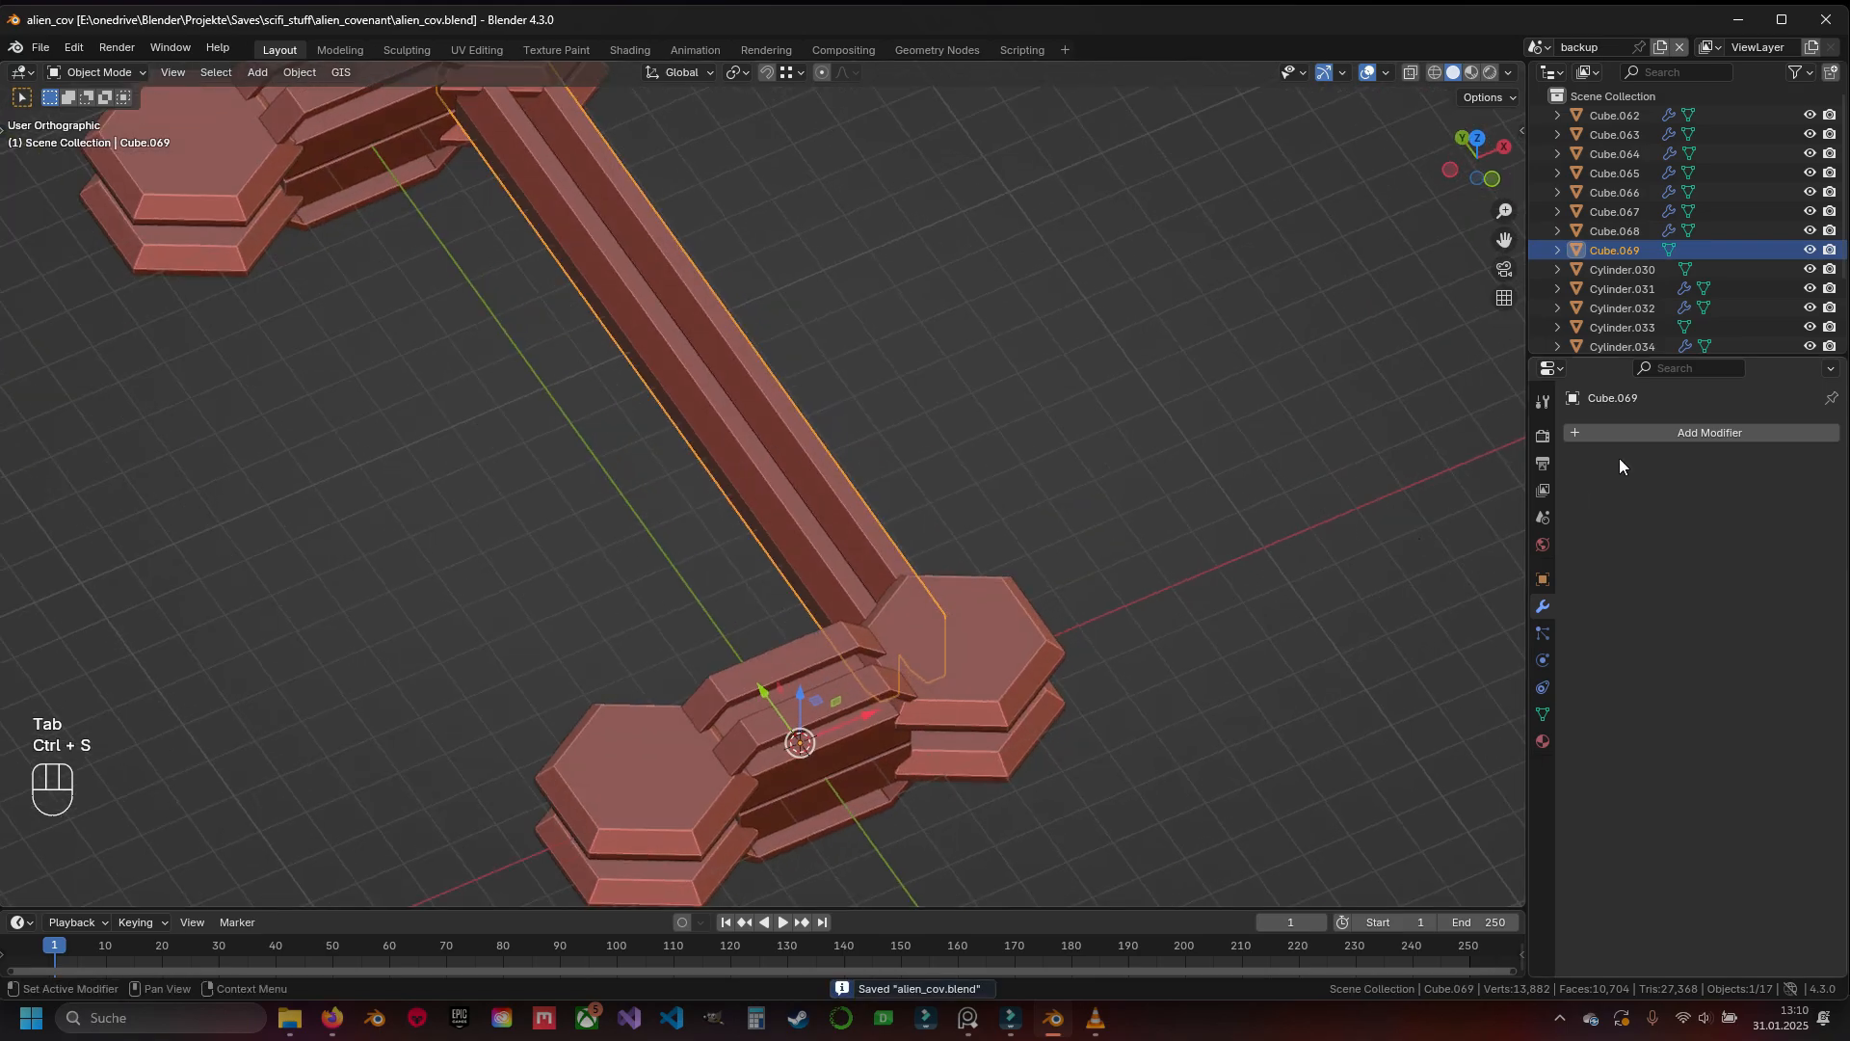
left_click(1679, 432)
mouse_move(1680, 431)
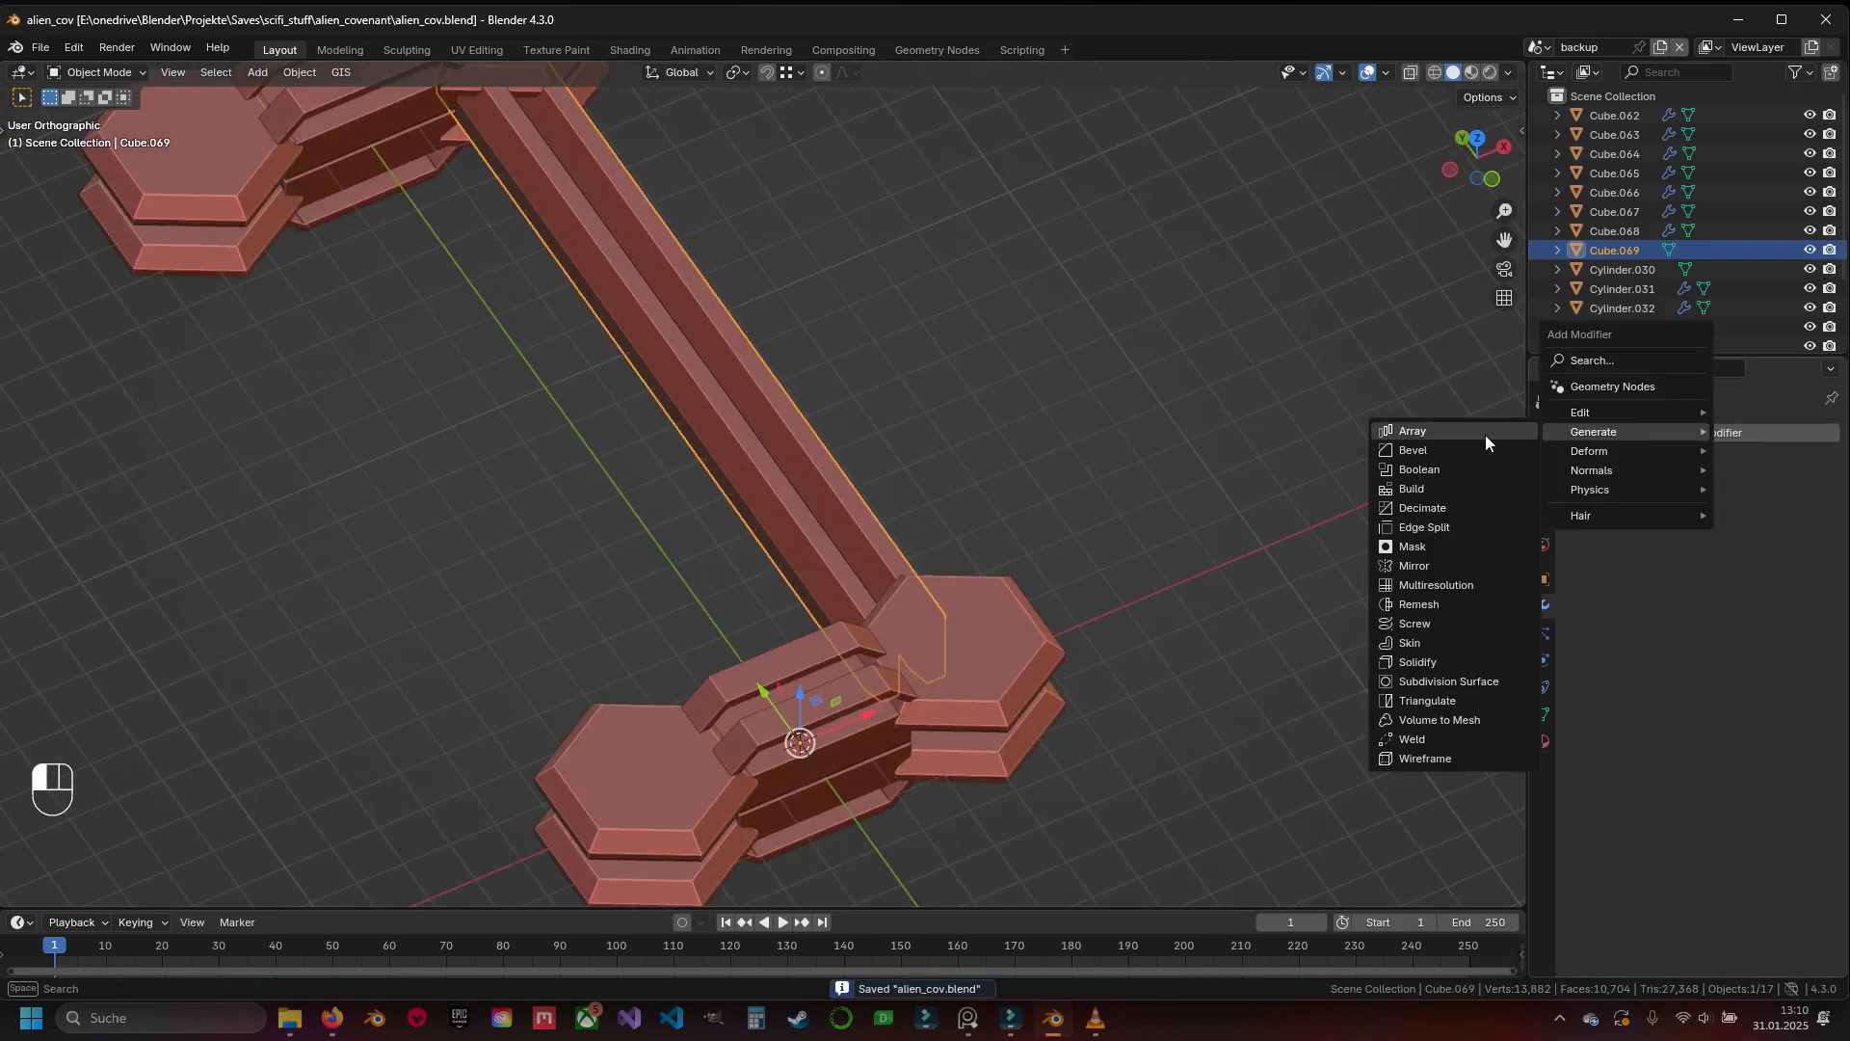
left_click(1632, 437)
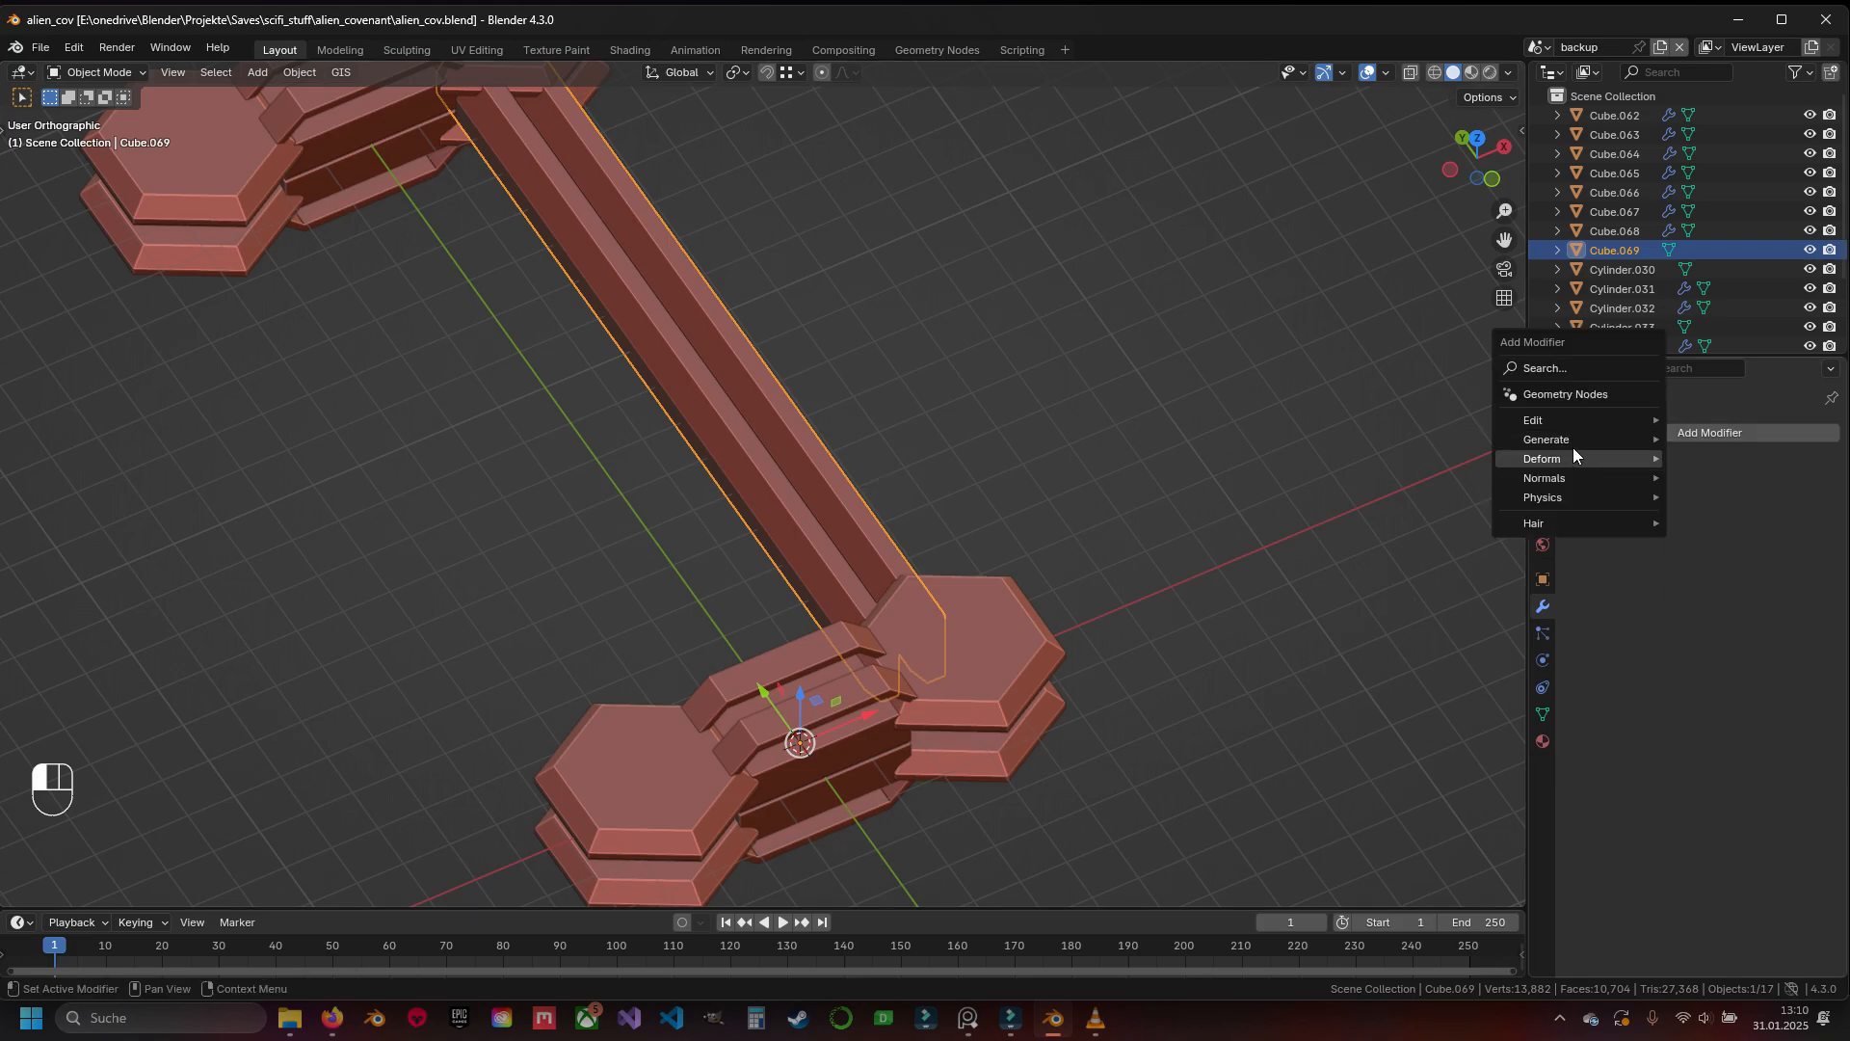
left_click(1603, 433)
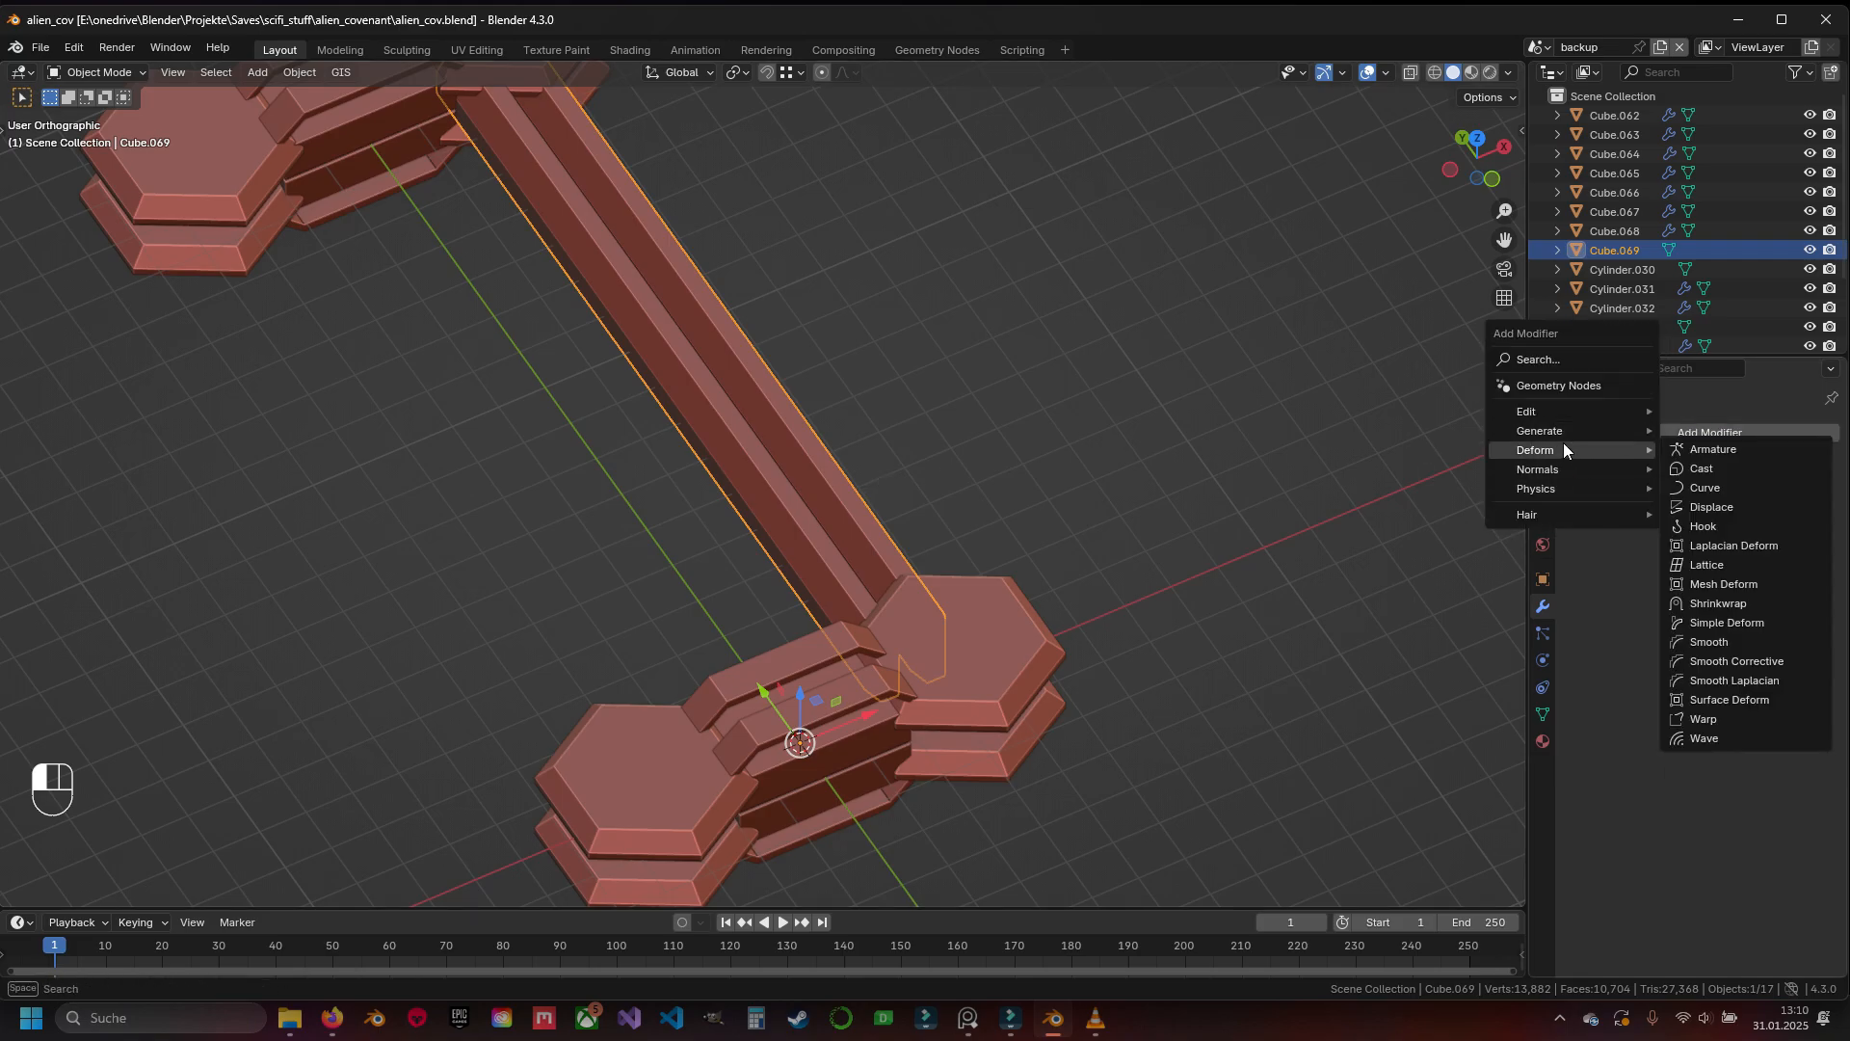
mouse_move(1575, 431)
left_click(1704, 565)
Enable the Y axis in the beams' Mirror modifier, deselect everything, and save the file
scroll(771, 507, "down", 4)
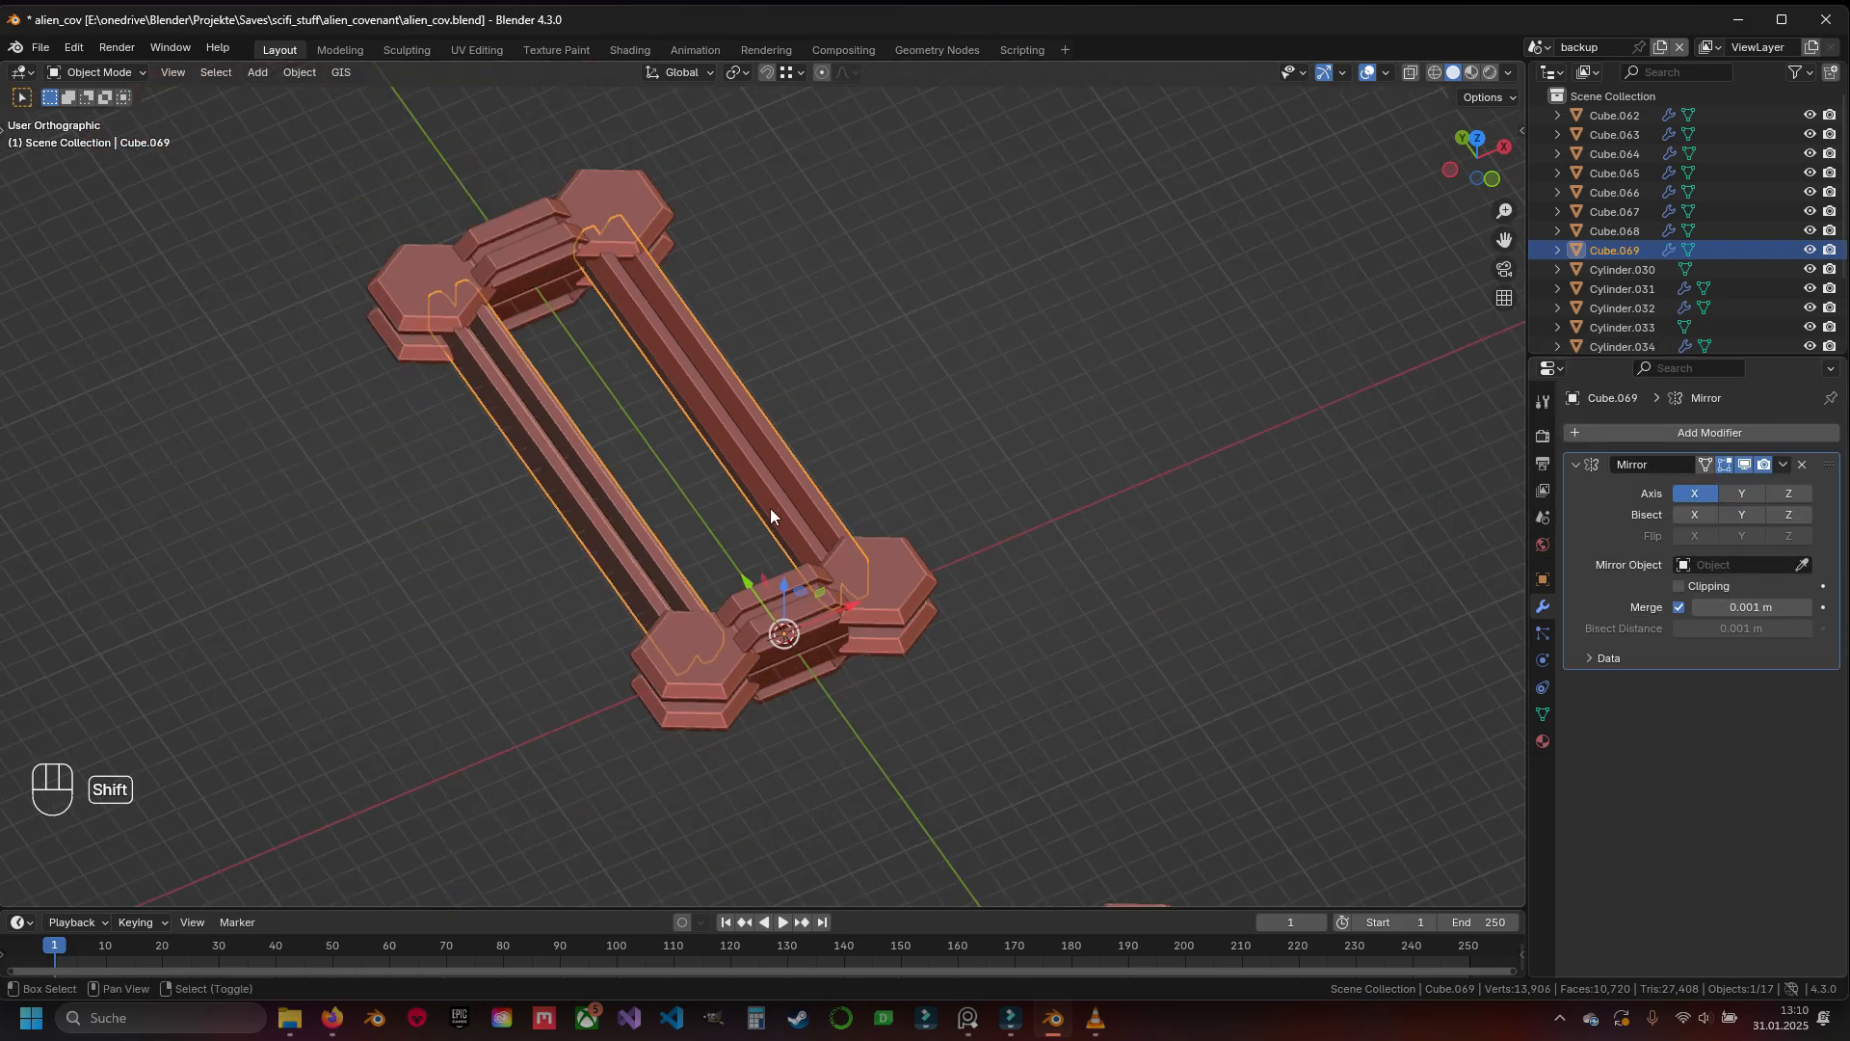
scroll(720, 338, "up", 5)
mouse_move(720, 338)
middle_mouse_down()
mouse_move(690, 299)
mouse_move(709, 338)
middle_mouse_up()
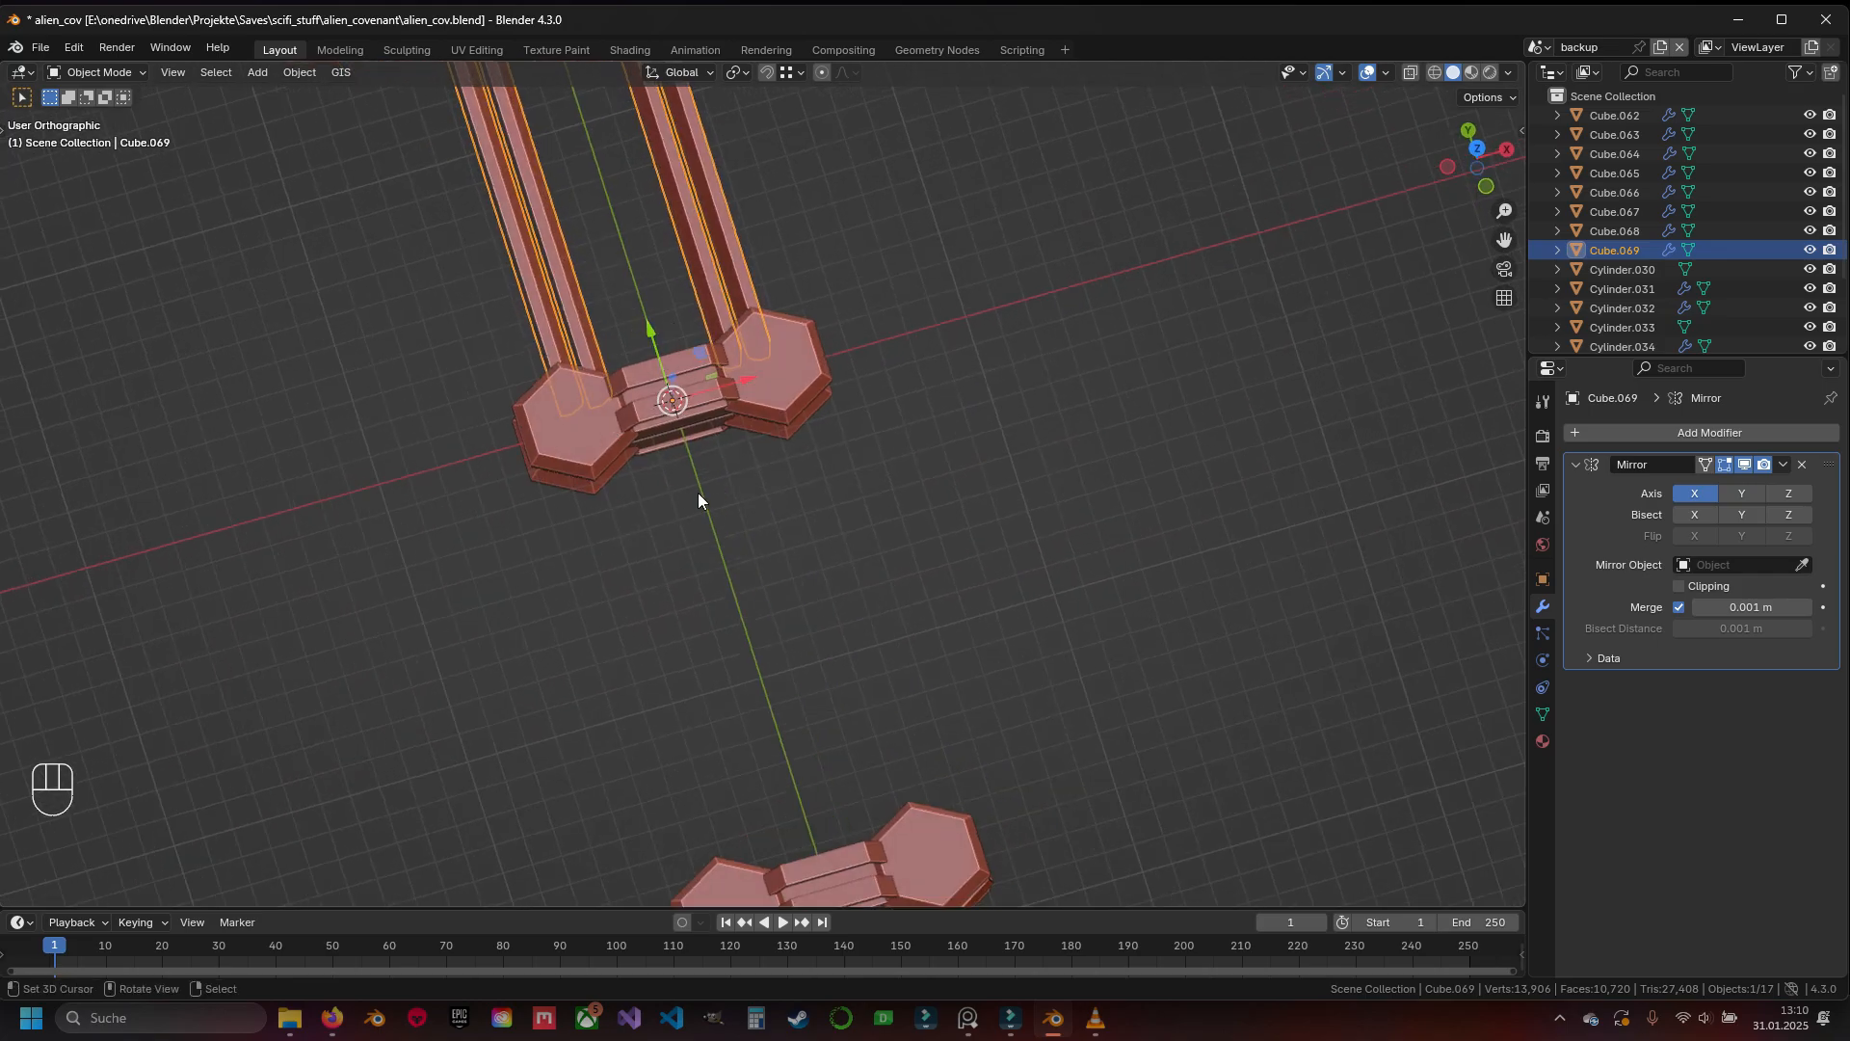
left_click(1746, 495)
key("a")
middle_click_drag(999, 564, 1263, 495)
key("ctrl+s")
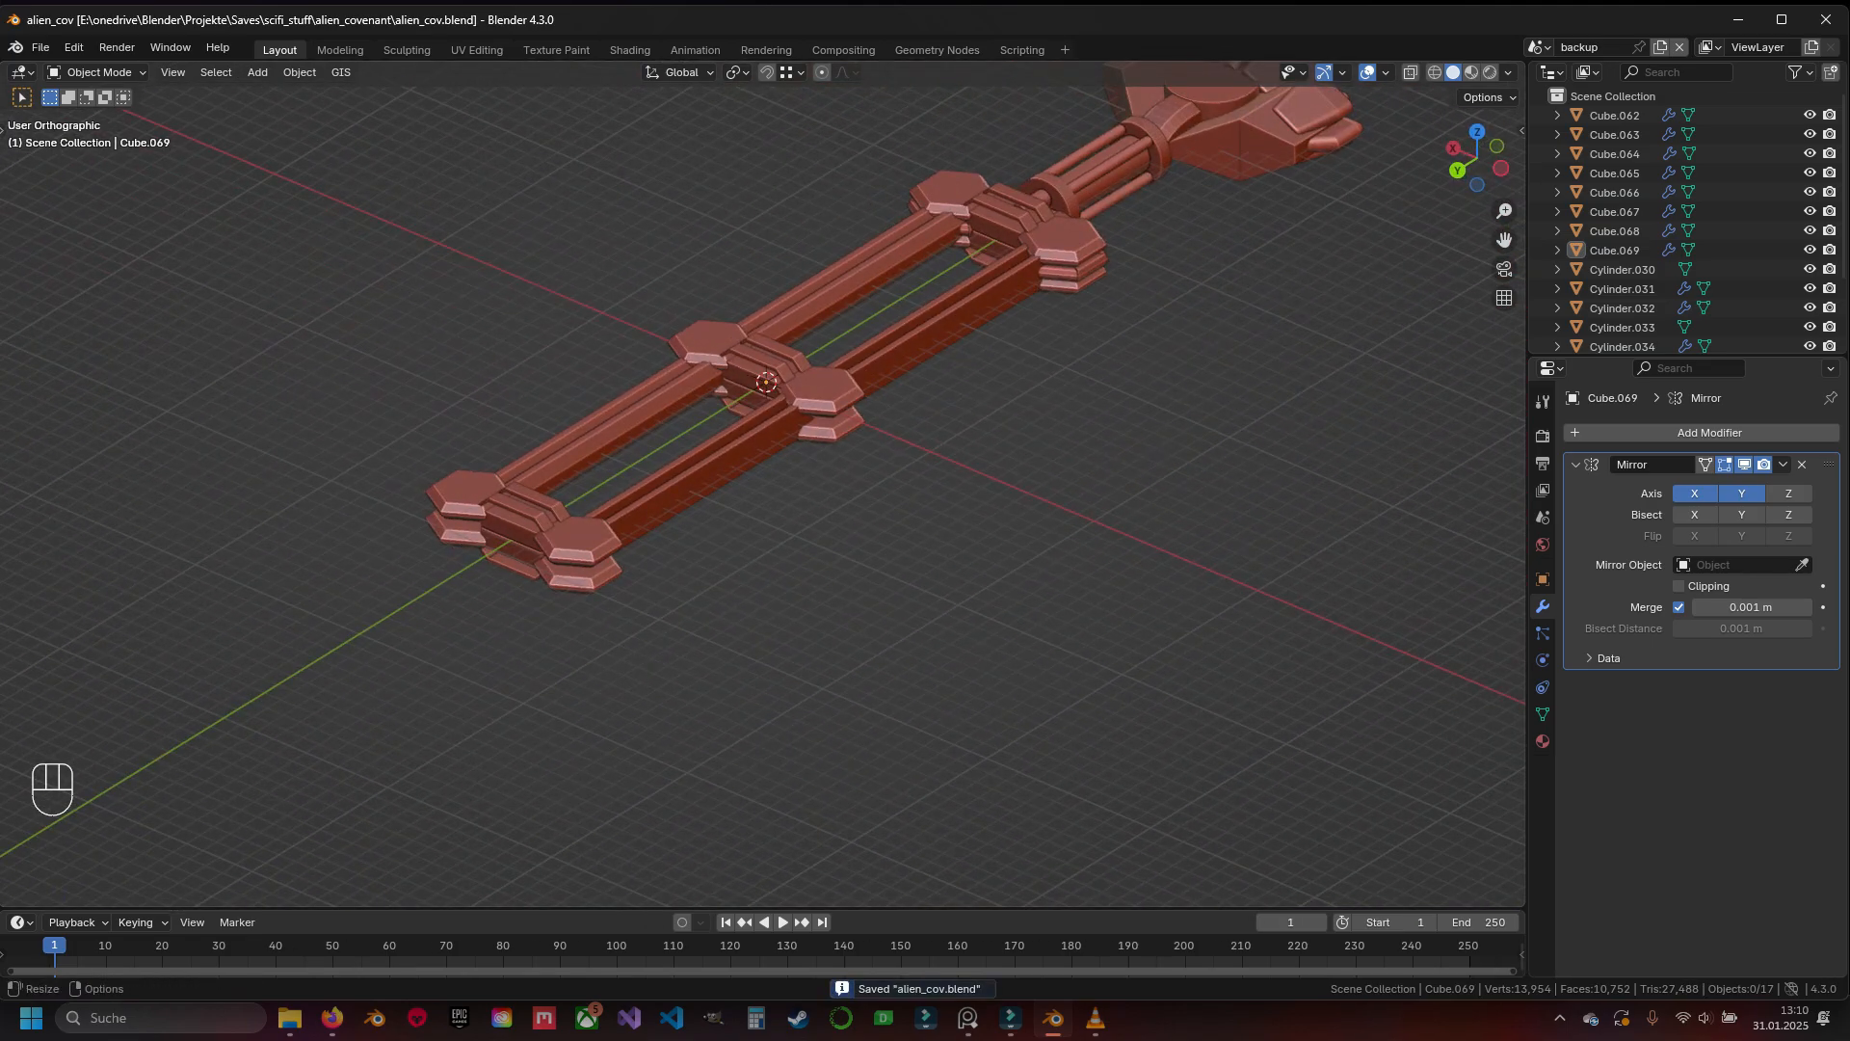
key("ctrl+s")
Add a mesh cube at the world origin in top view and enter mesh editing on it
middle_click_drag(733, 433, 789, 568)
scroll(788, 567, "up", 2)
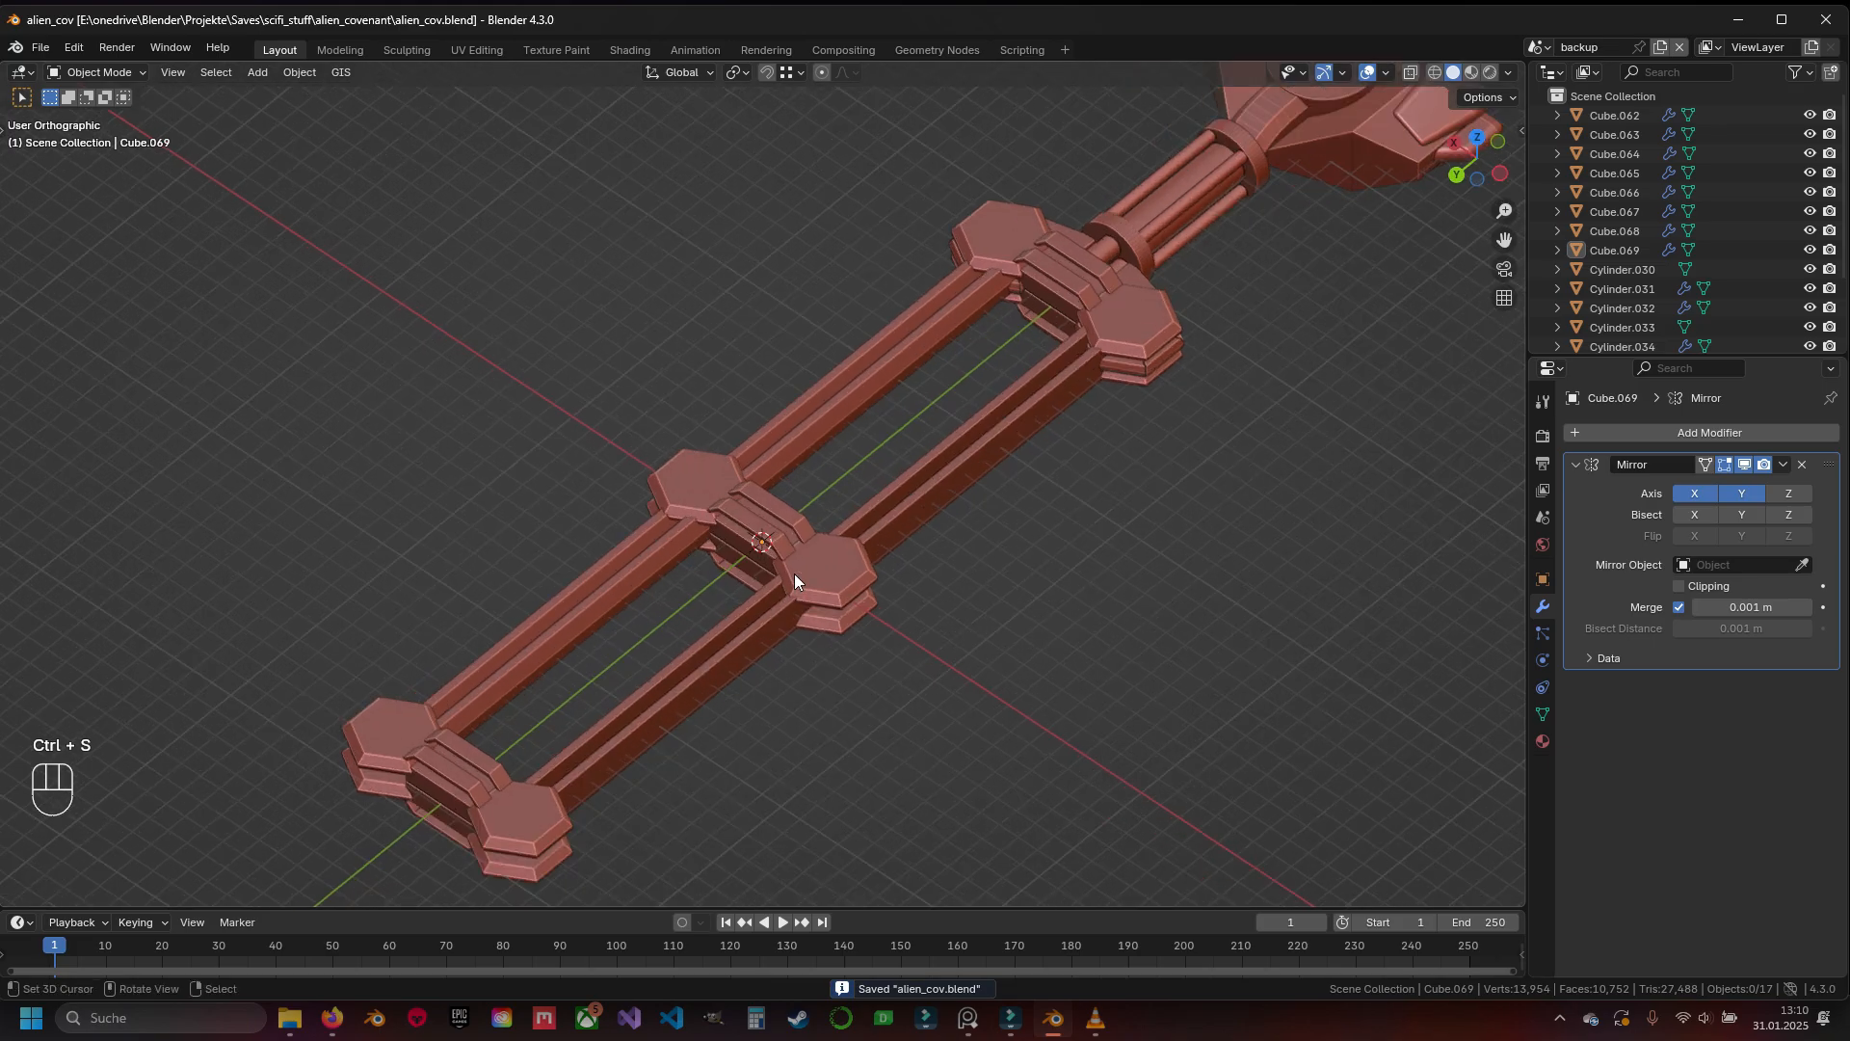
key("KP_7")
middle_click_drag(731, 524, 757, 496, "shift")
key("shift+a")
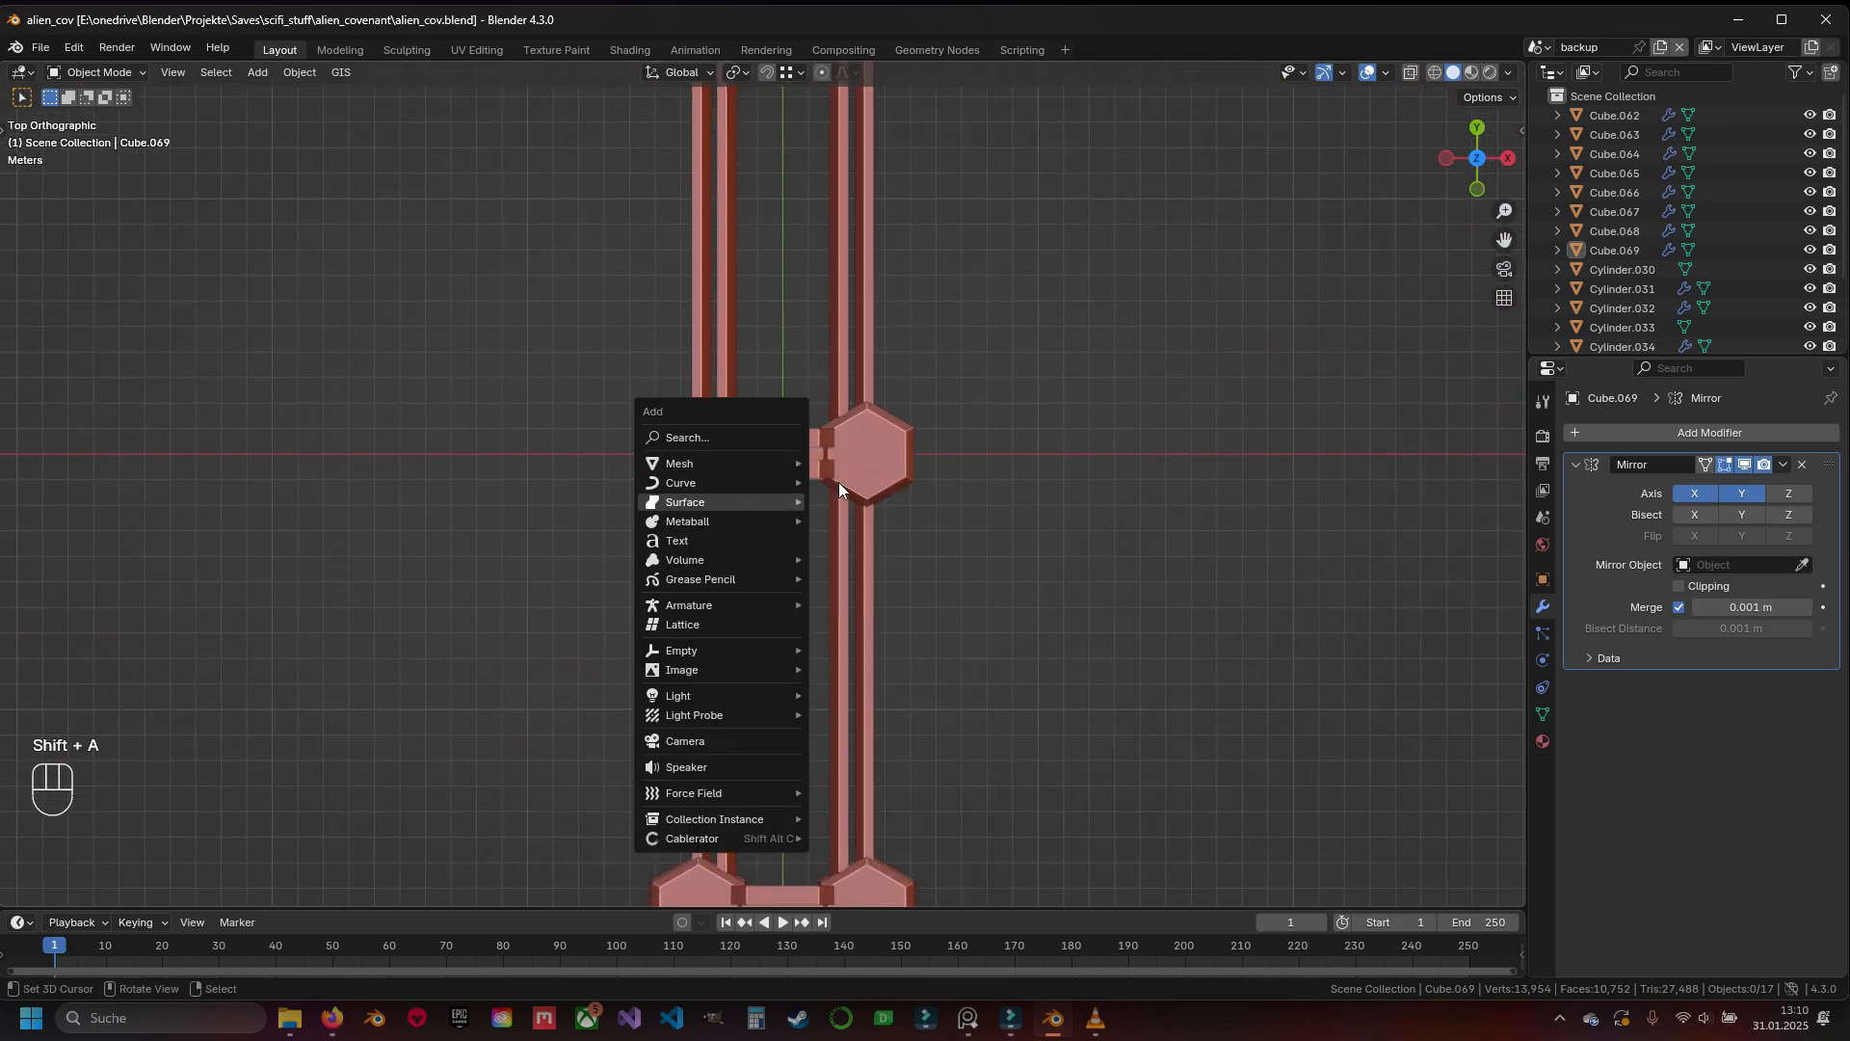
mouse_move(754, 464)
left_click(869, 482)
scroll(817, 507, "up", 4)
key("Tab")
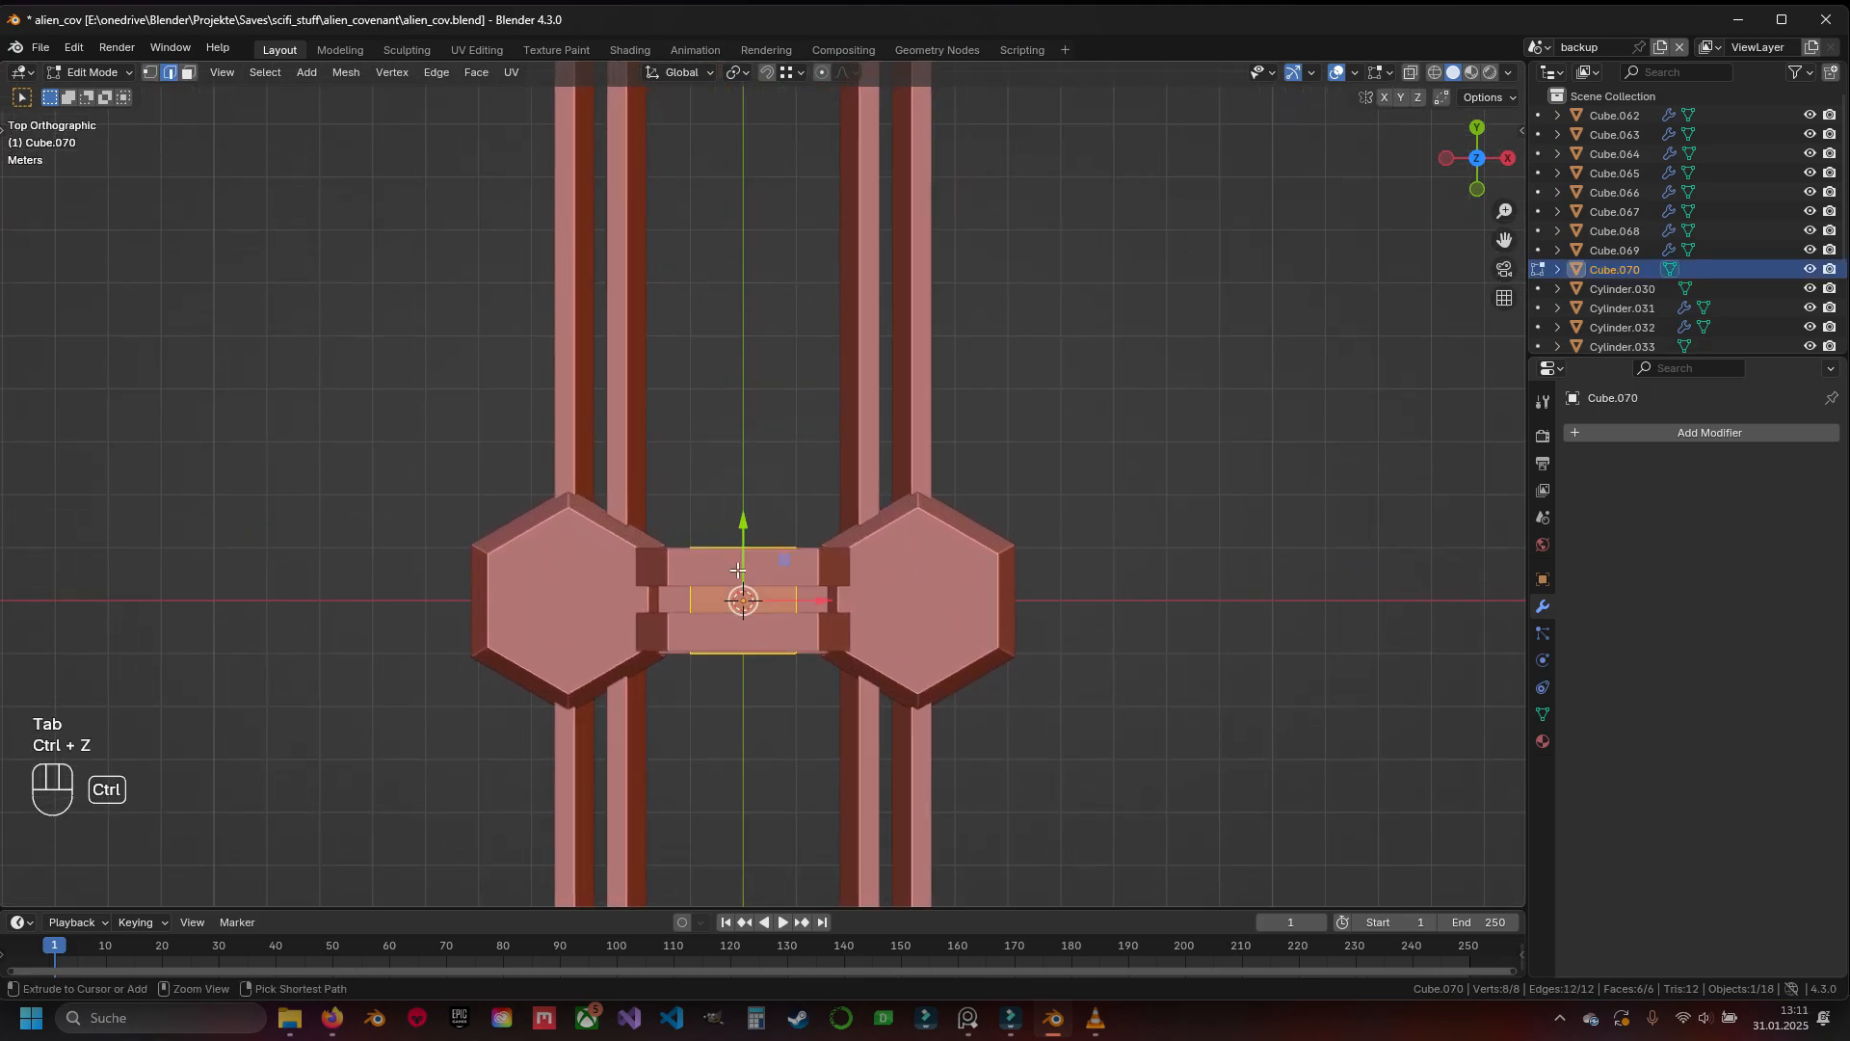
Move the cube's geometry along +Y clear of the central plates and undo the triangulation of its faces
key("ctrl+t")
left_click_drag(738, 570, 743, 378)
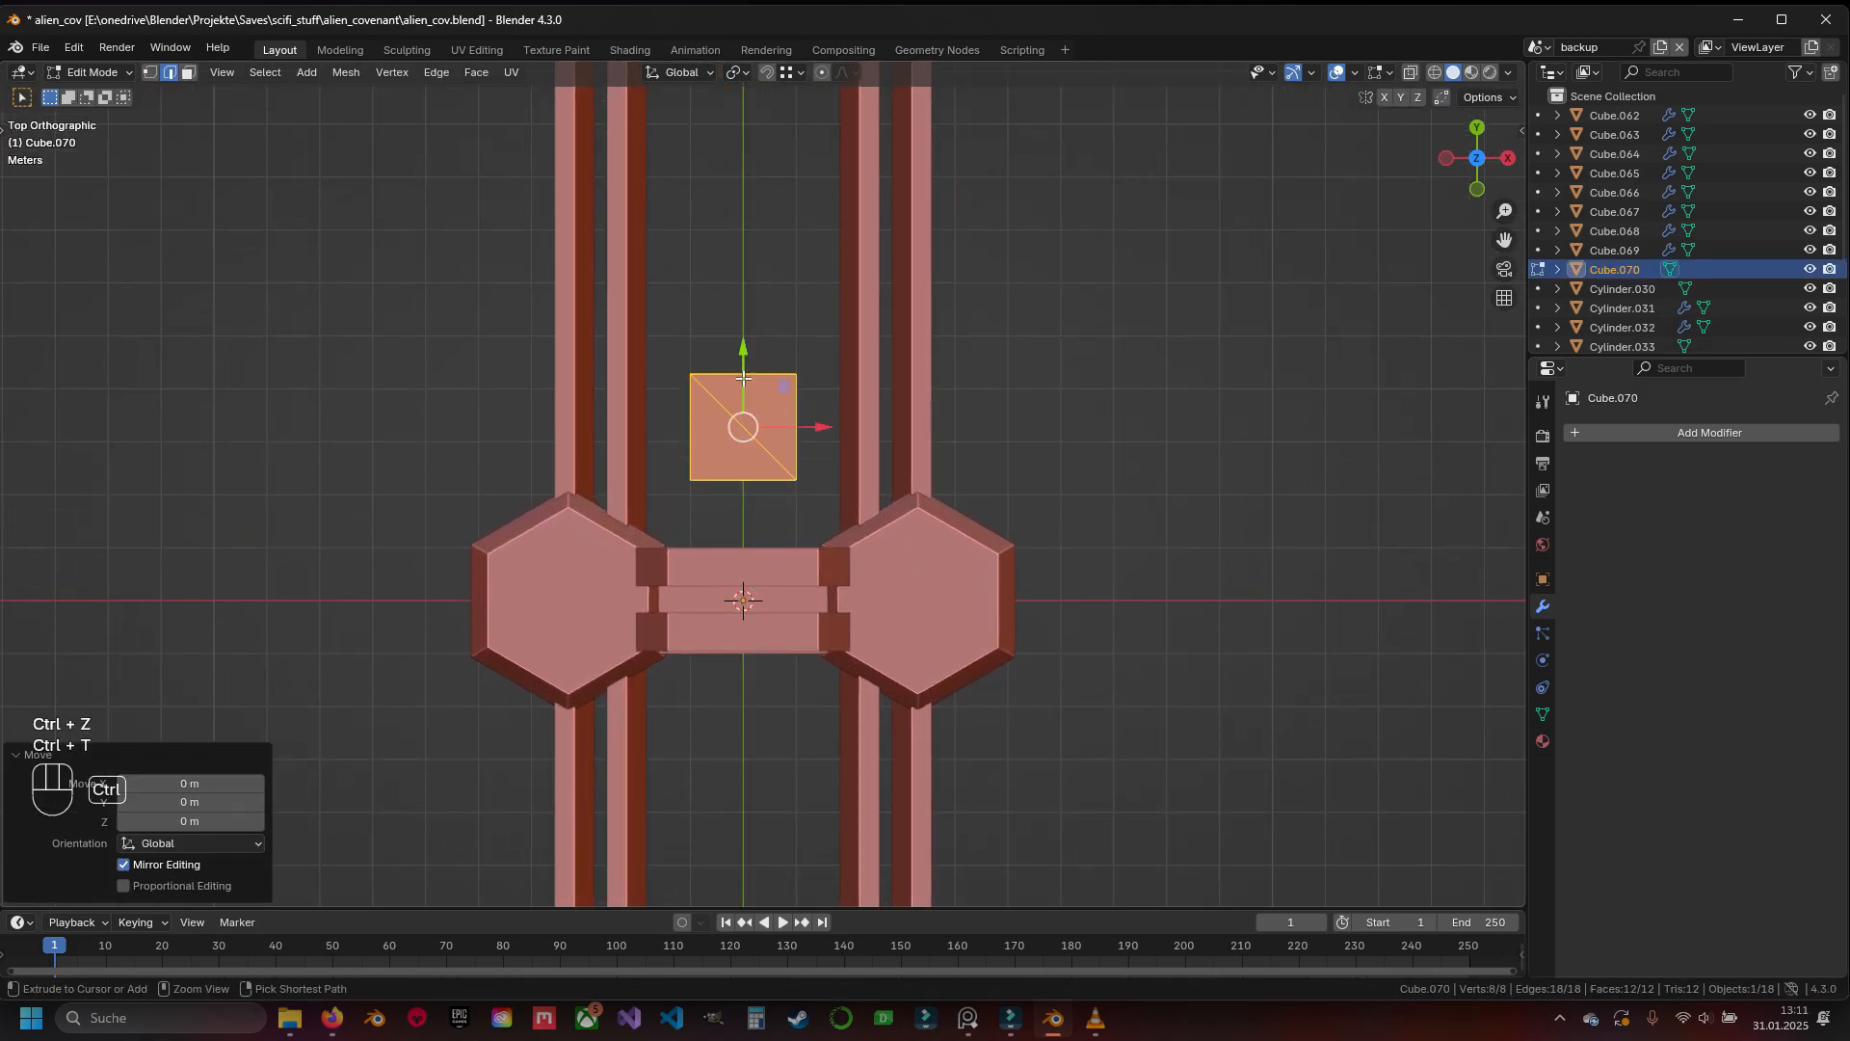
key("ctrl+z")
key("ctrl+z")
key("ctrl+z")
scroll(695, 475, "up", 4)
middle_click_drag(691, 568, 707, 496, "shift")
Split the cube at its centre with a loop cut, delete the -X half, and add a Mirror modifier
key("ctrl+r")
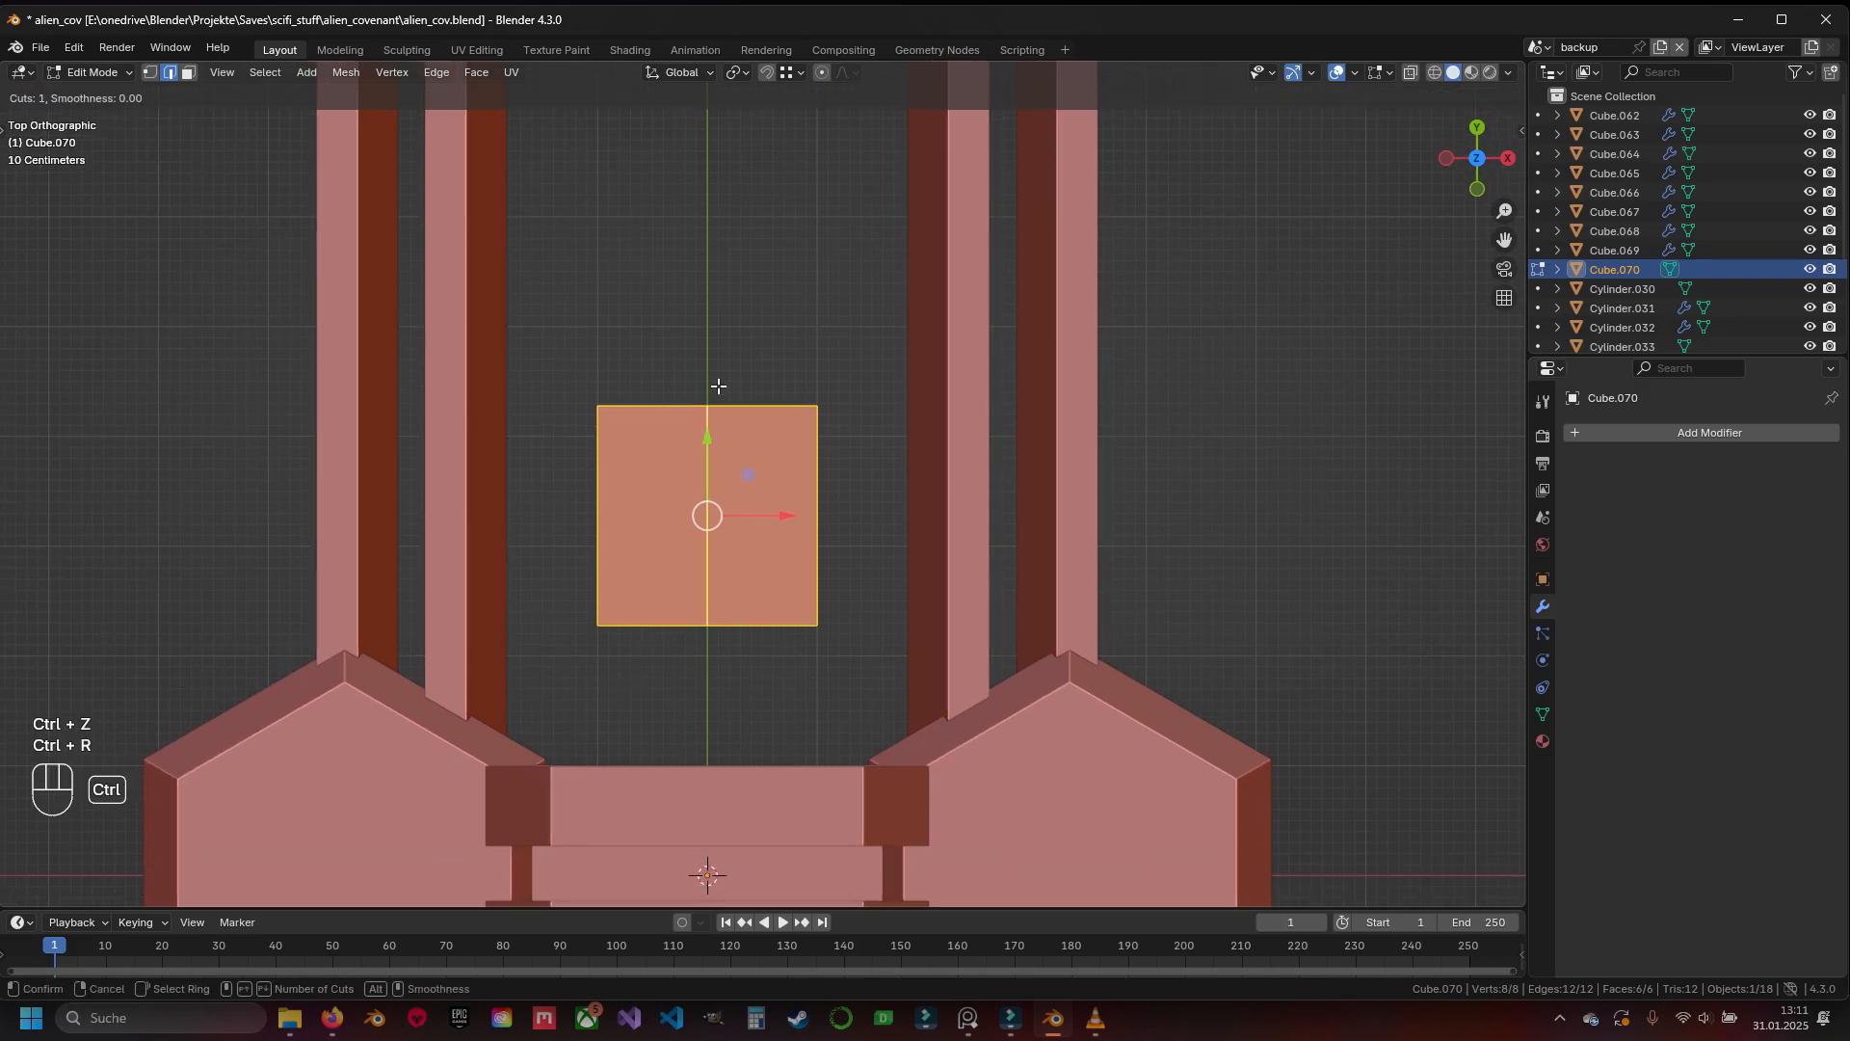
double_click(715, 387)
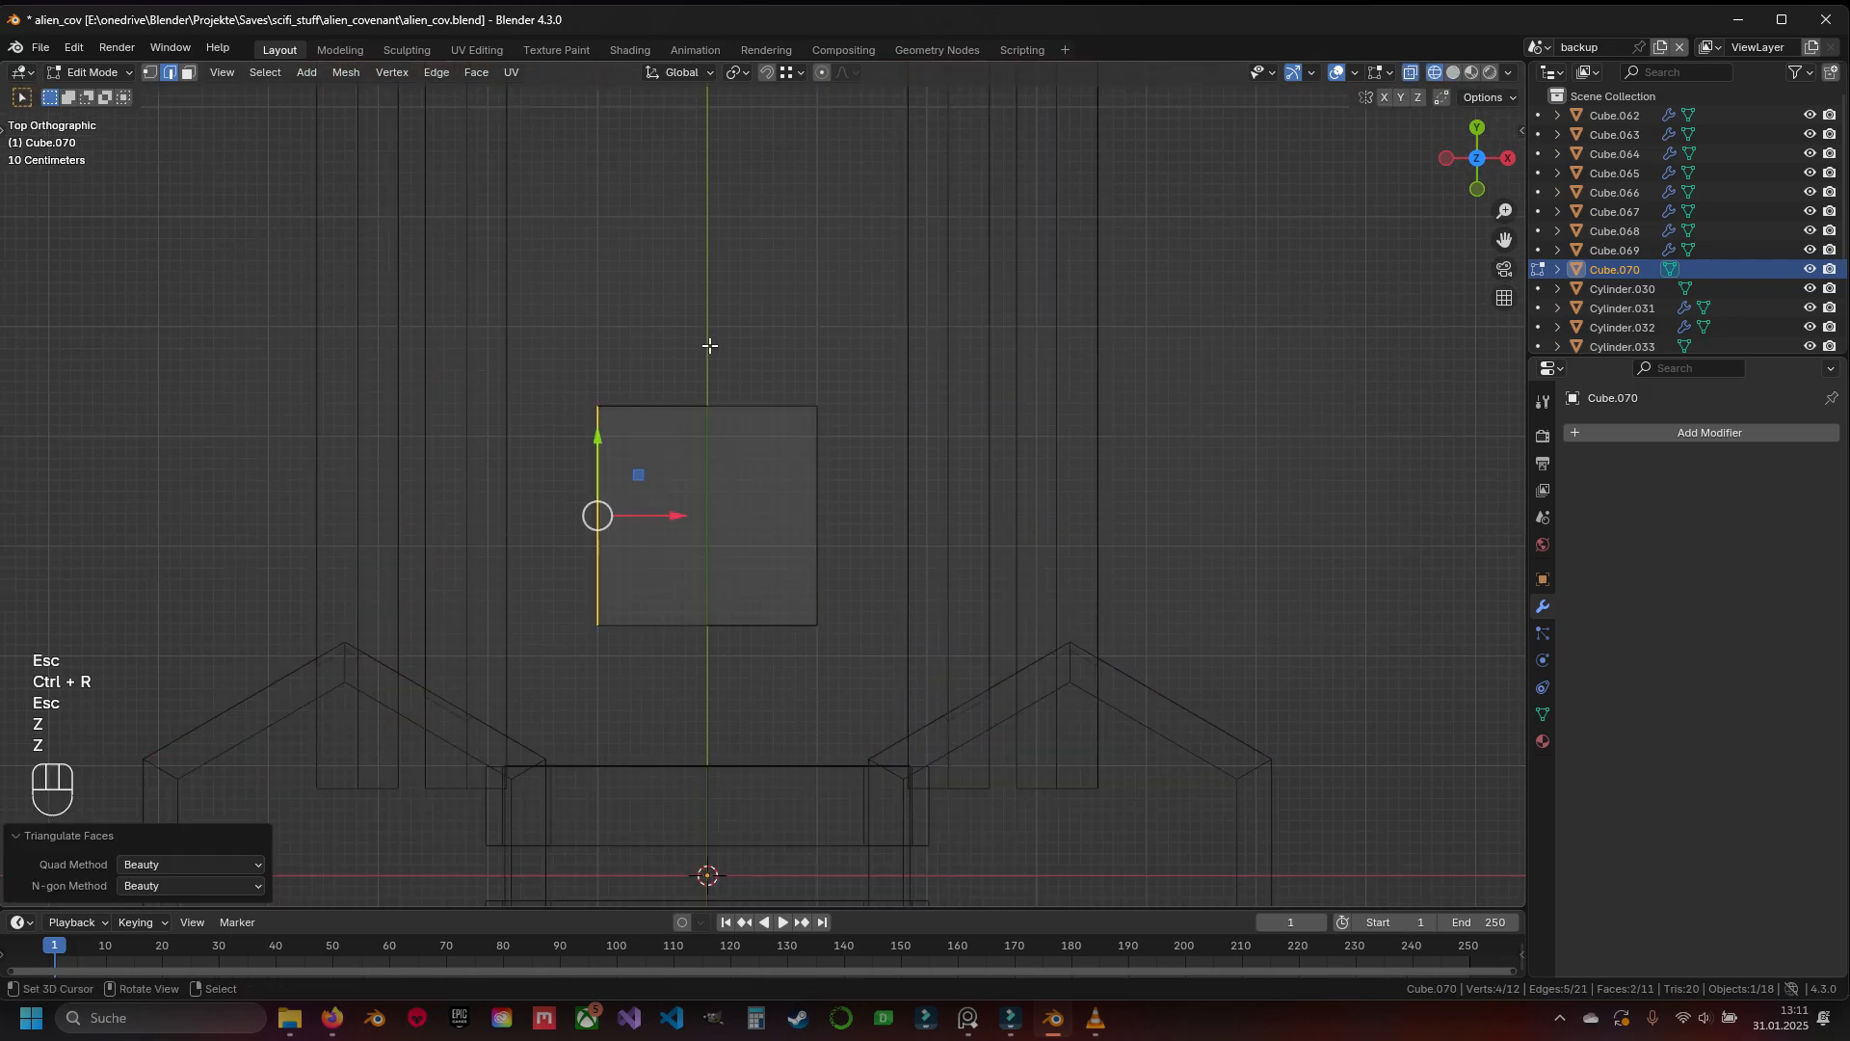
key("x")
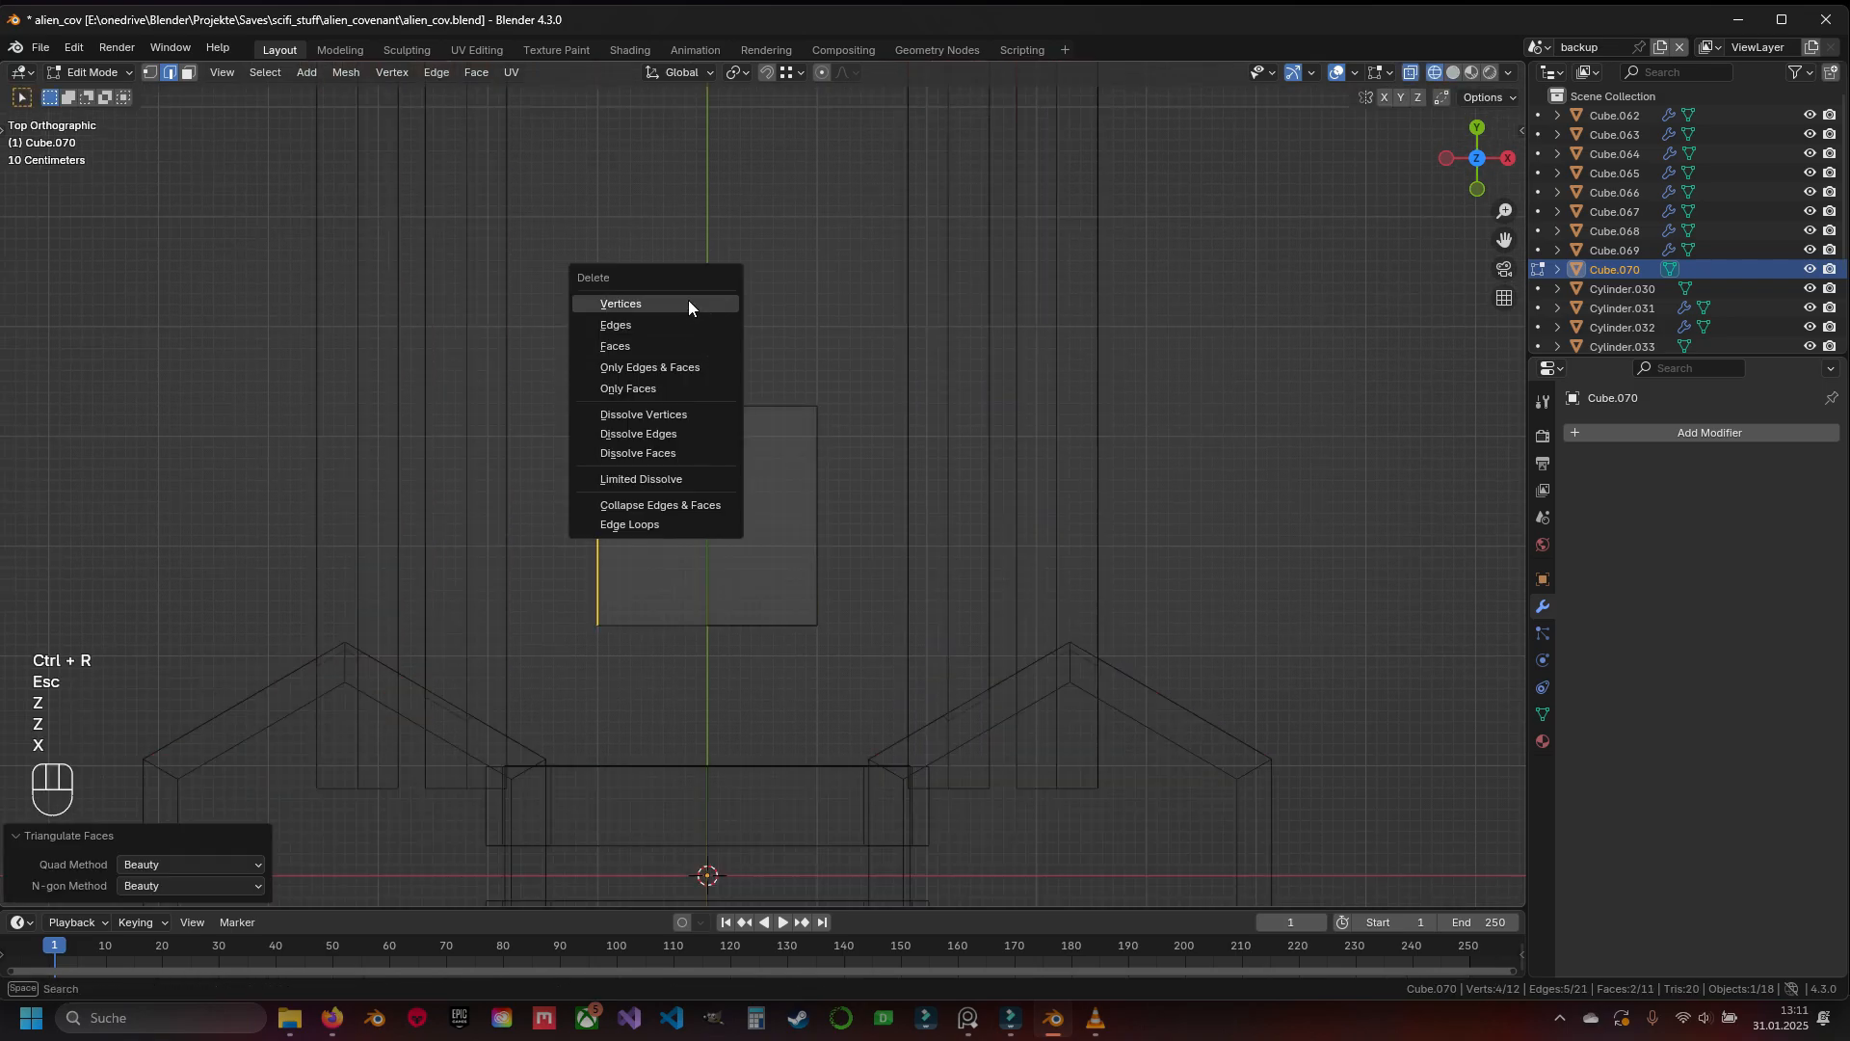
left_click(689, 305)
left_click(1686, 435)
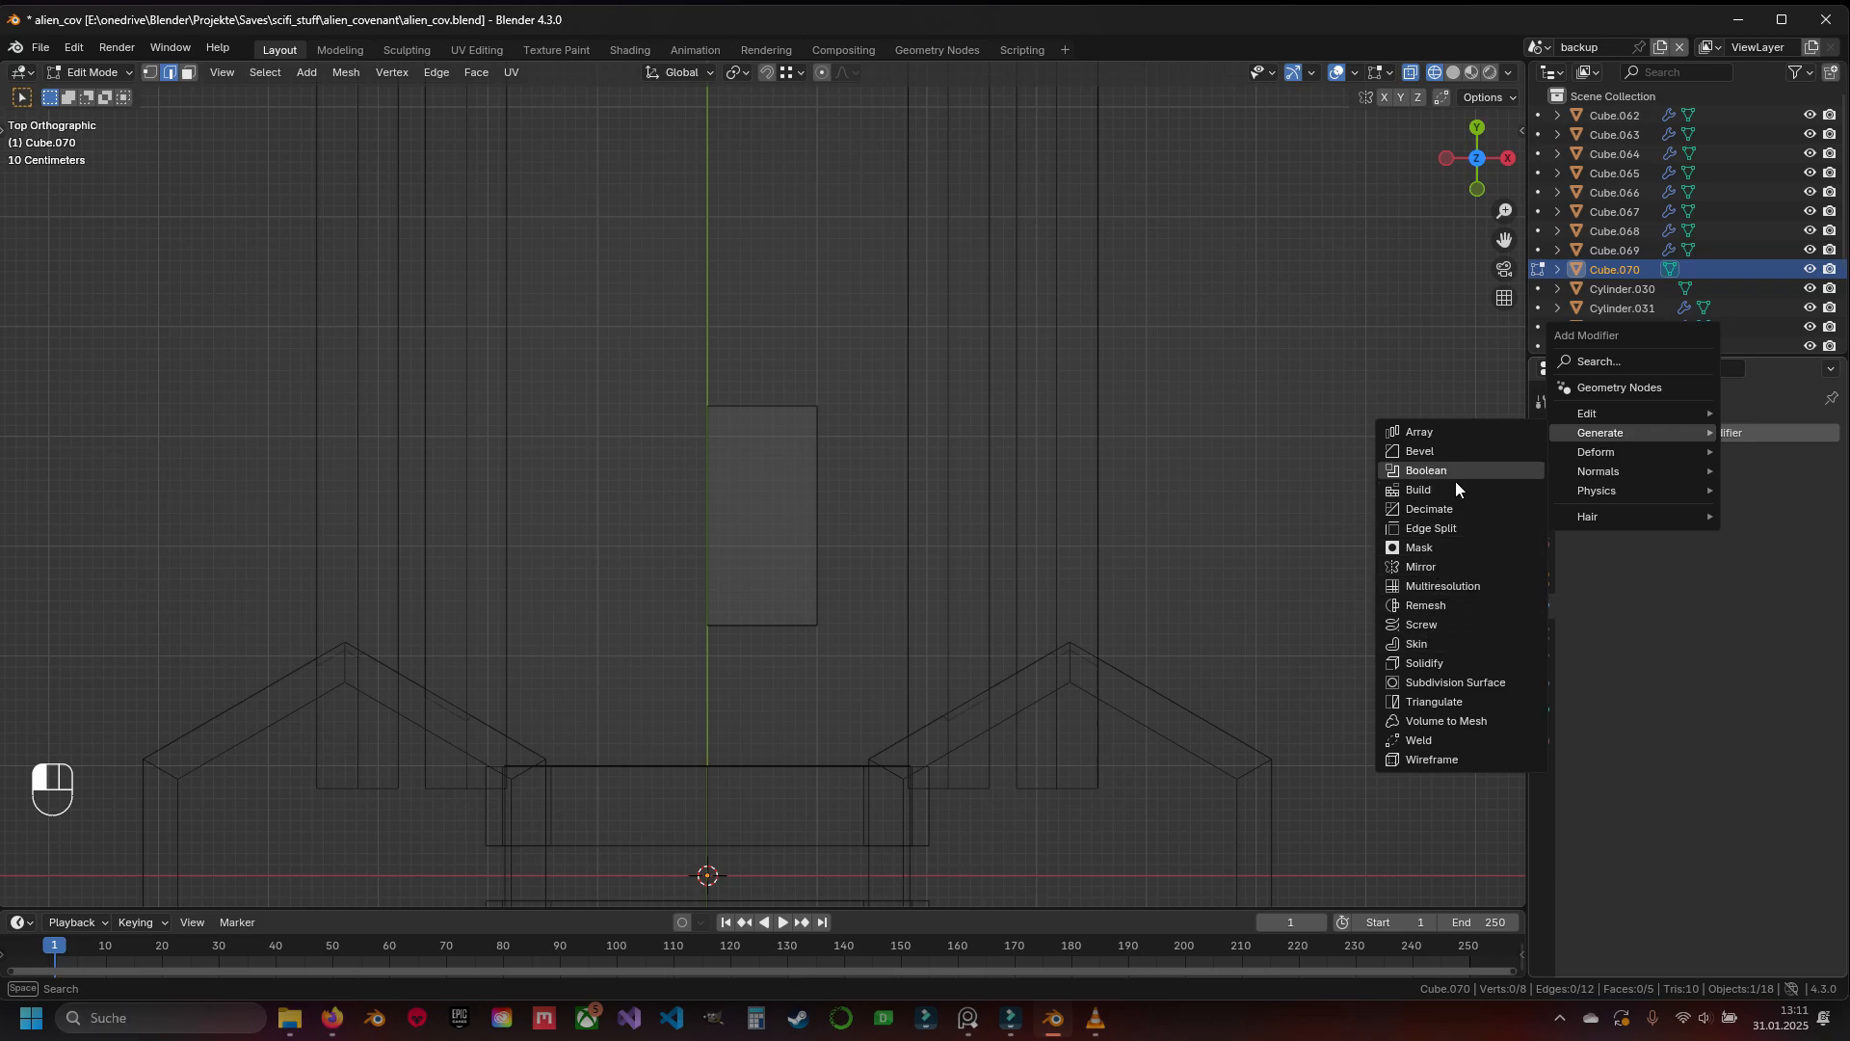
left_click(1447, 567)
Move the mirrored block's outer side along +X to meet the inner beams, deselect everything, and save the file
key("a")
left_click(815, 516)
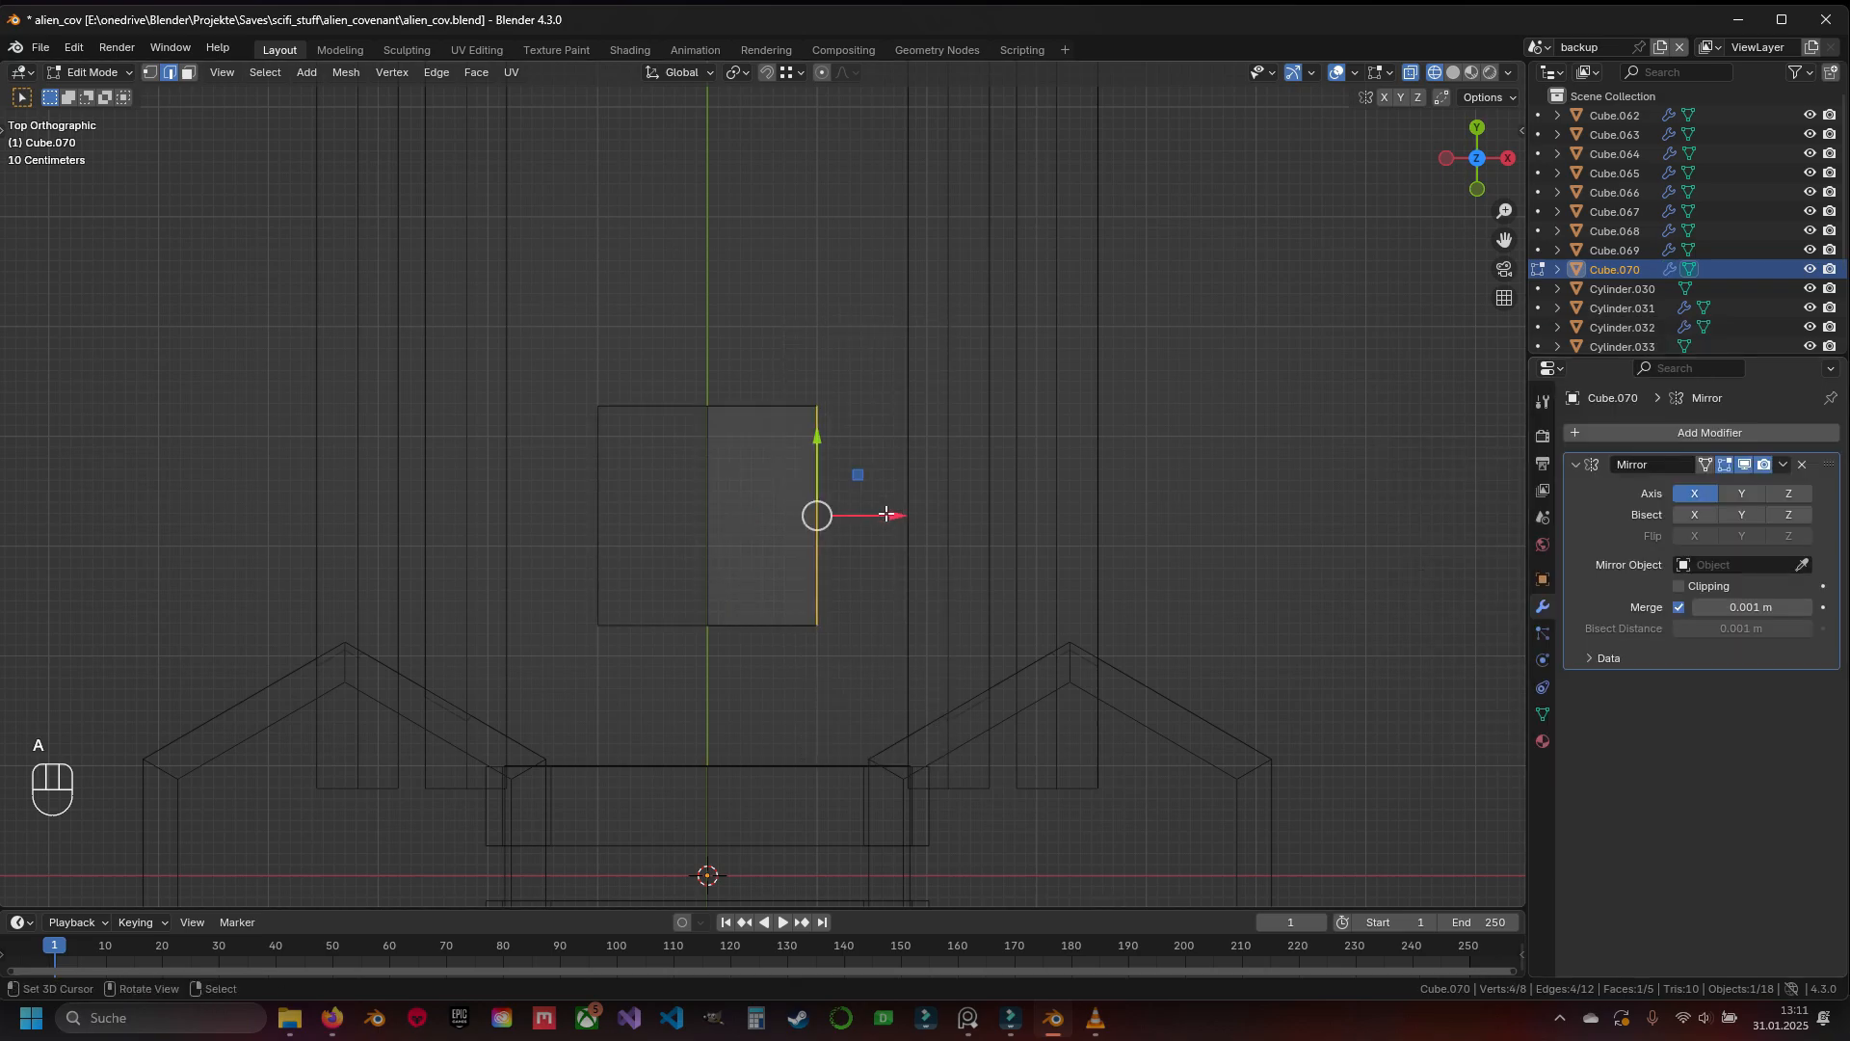
left_click_drag(887, 518, 985, 545)
key("a")
key("a")
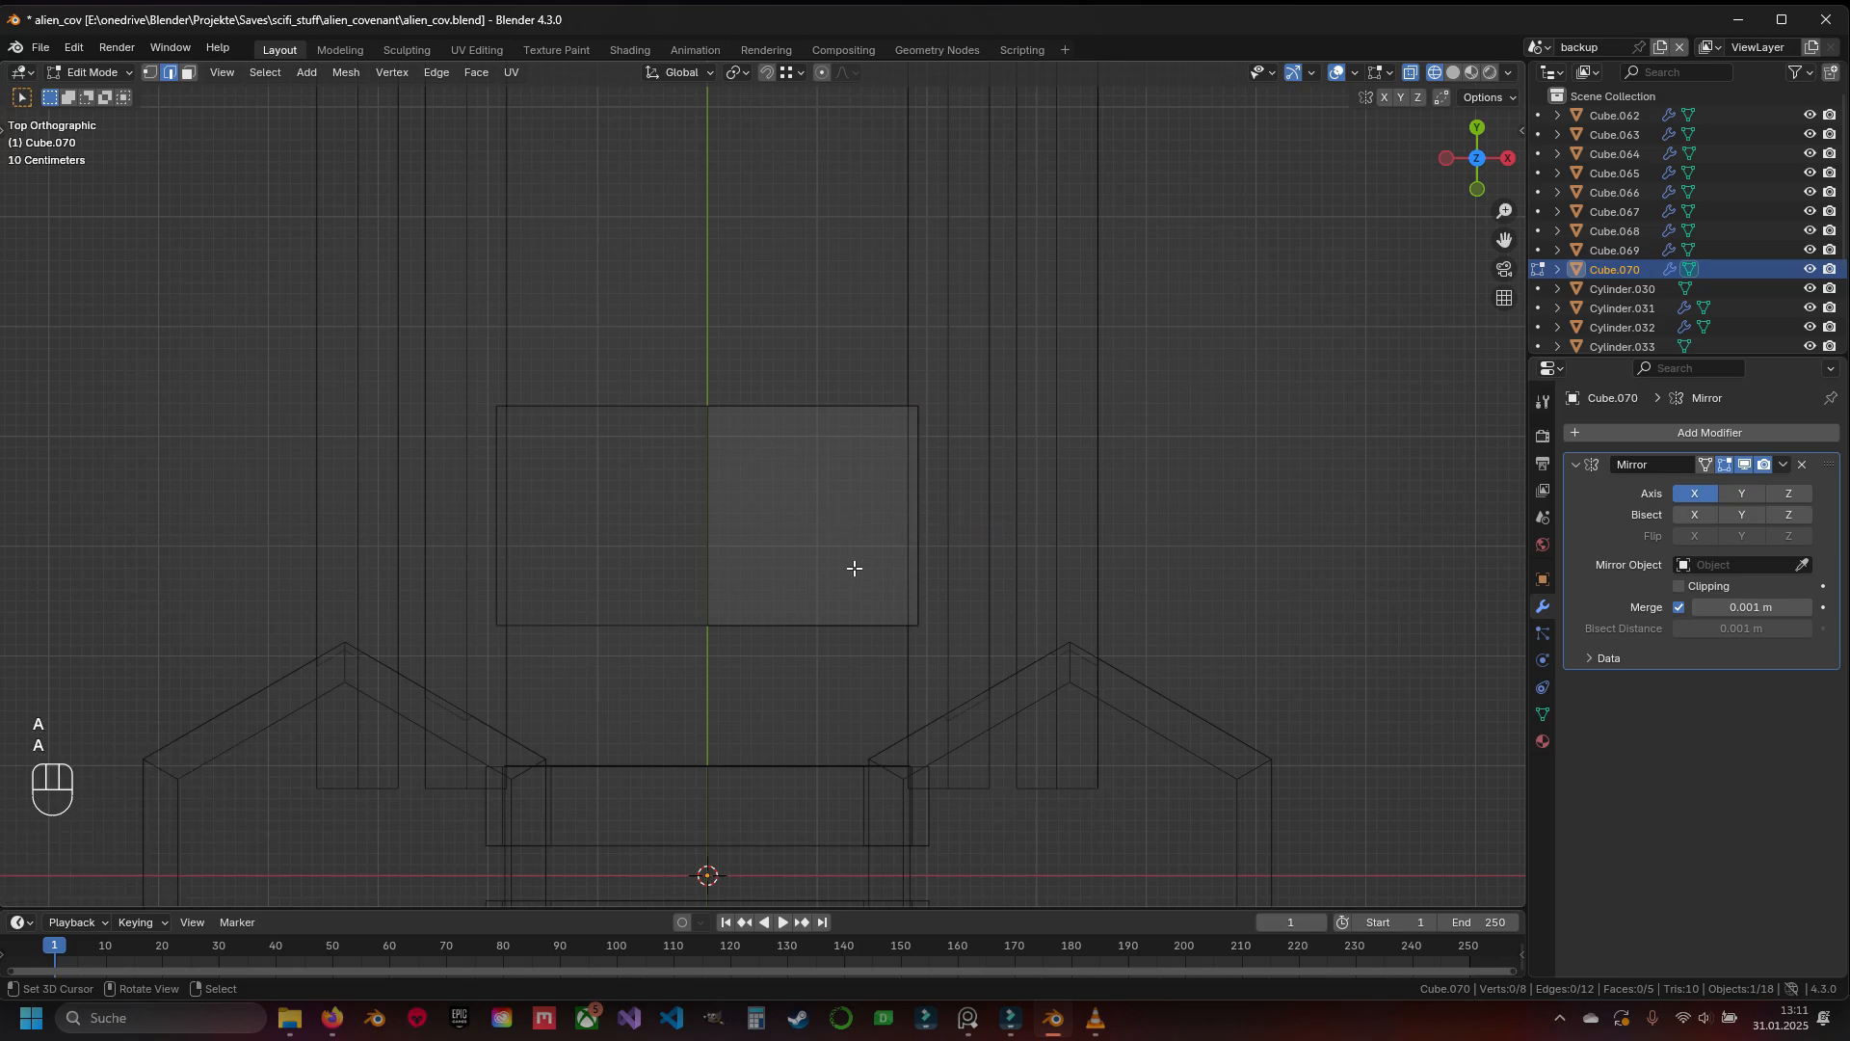
scroll(844, 532, "up", 2)
key("ctrl+s")
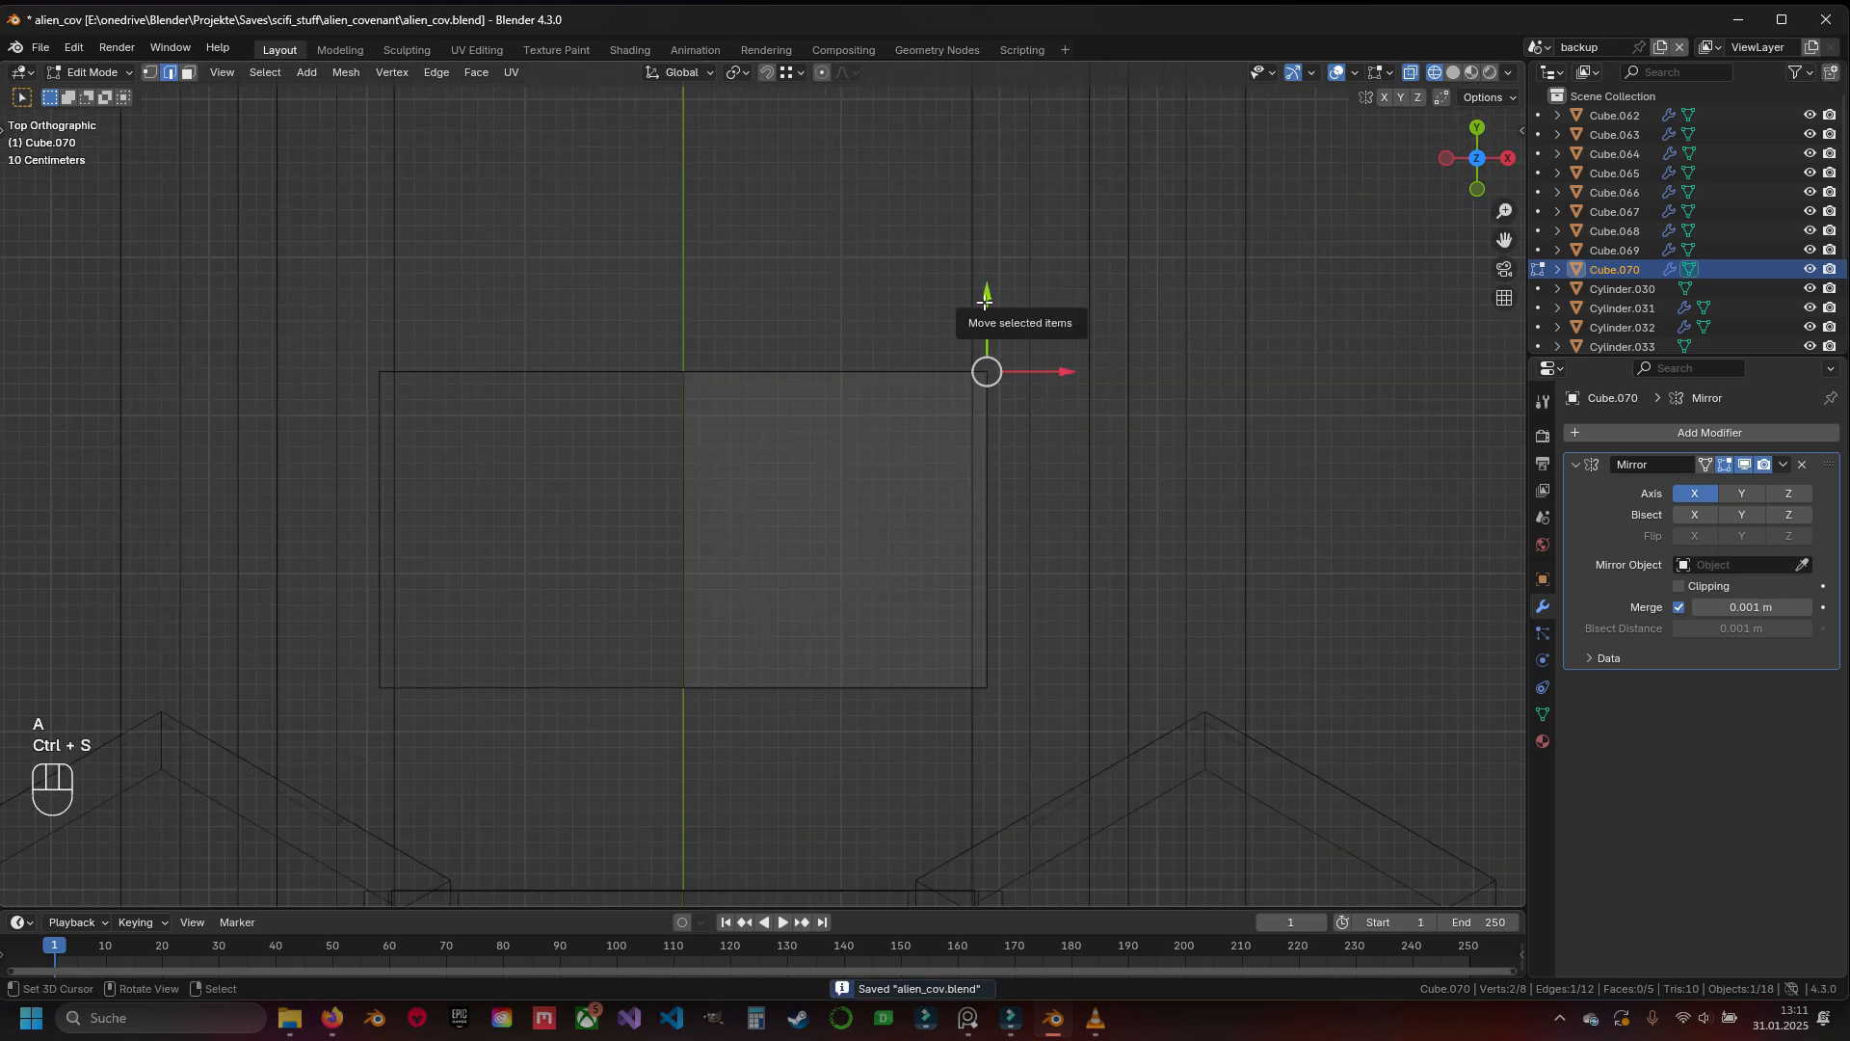
Slope the mirrored block's +Y side by moving its outer edge along -Y, and scale the whole block to about 0.24 along Z
left_click_drag(990, 296, 986, 469)
key("z")
scroll(986, 471, "up", 1)
middle_click_drag(986, 471, 526, 309)
middle_click_drag(823, 673, 797, 512, "shift")
key("a")
key("a")
key("s")
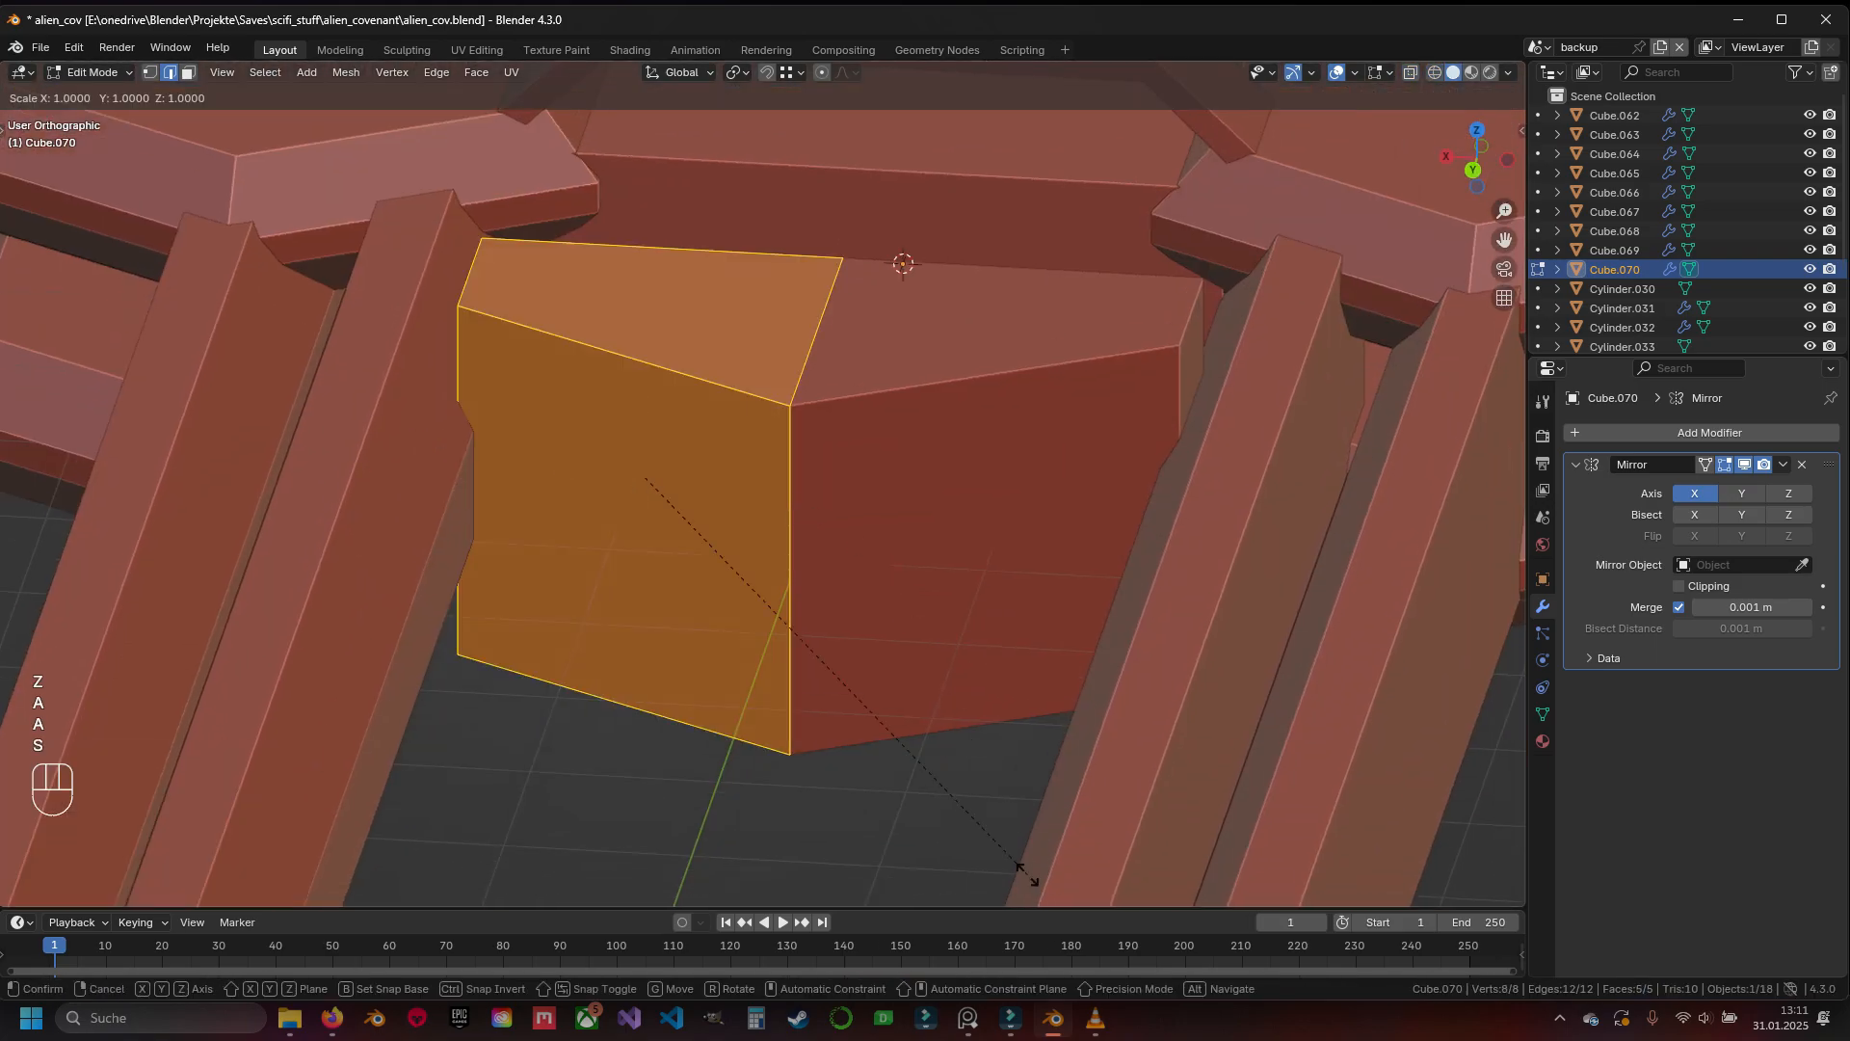
key("z")
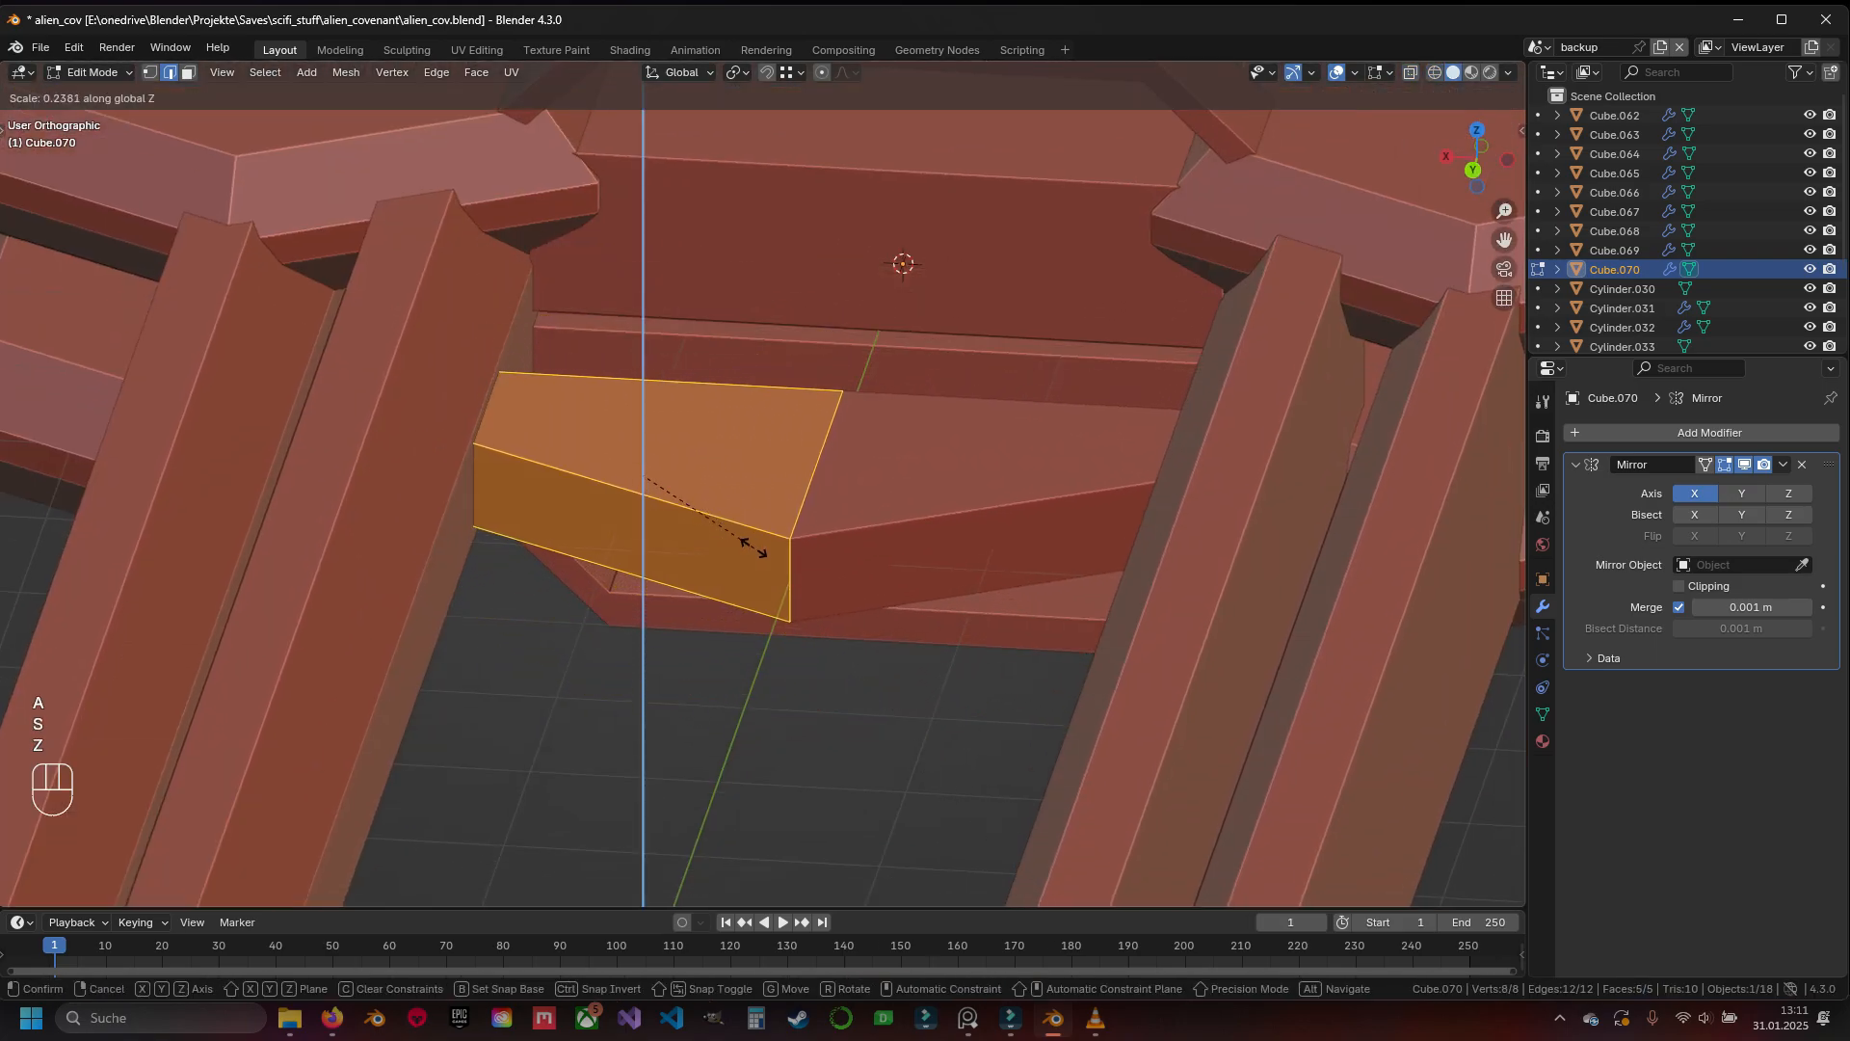
left_click(756, 540)
Raise the block about 0.118 m along Z, scale it to about 0.62 in Z, and raise it about 0.02 m more
mouse_move(640, 472)
middle_mouse_down()
mouse_move(636, 535)
mouse_move(841, 610)
mouse_move(675, 481)
middle_mouse_up()
key("g")
key("z")
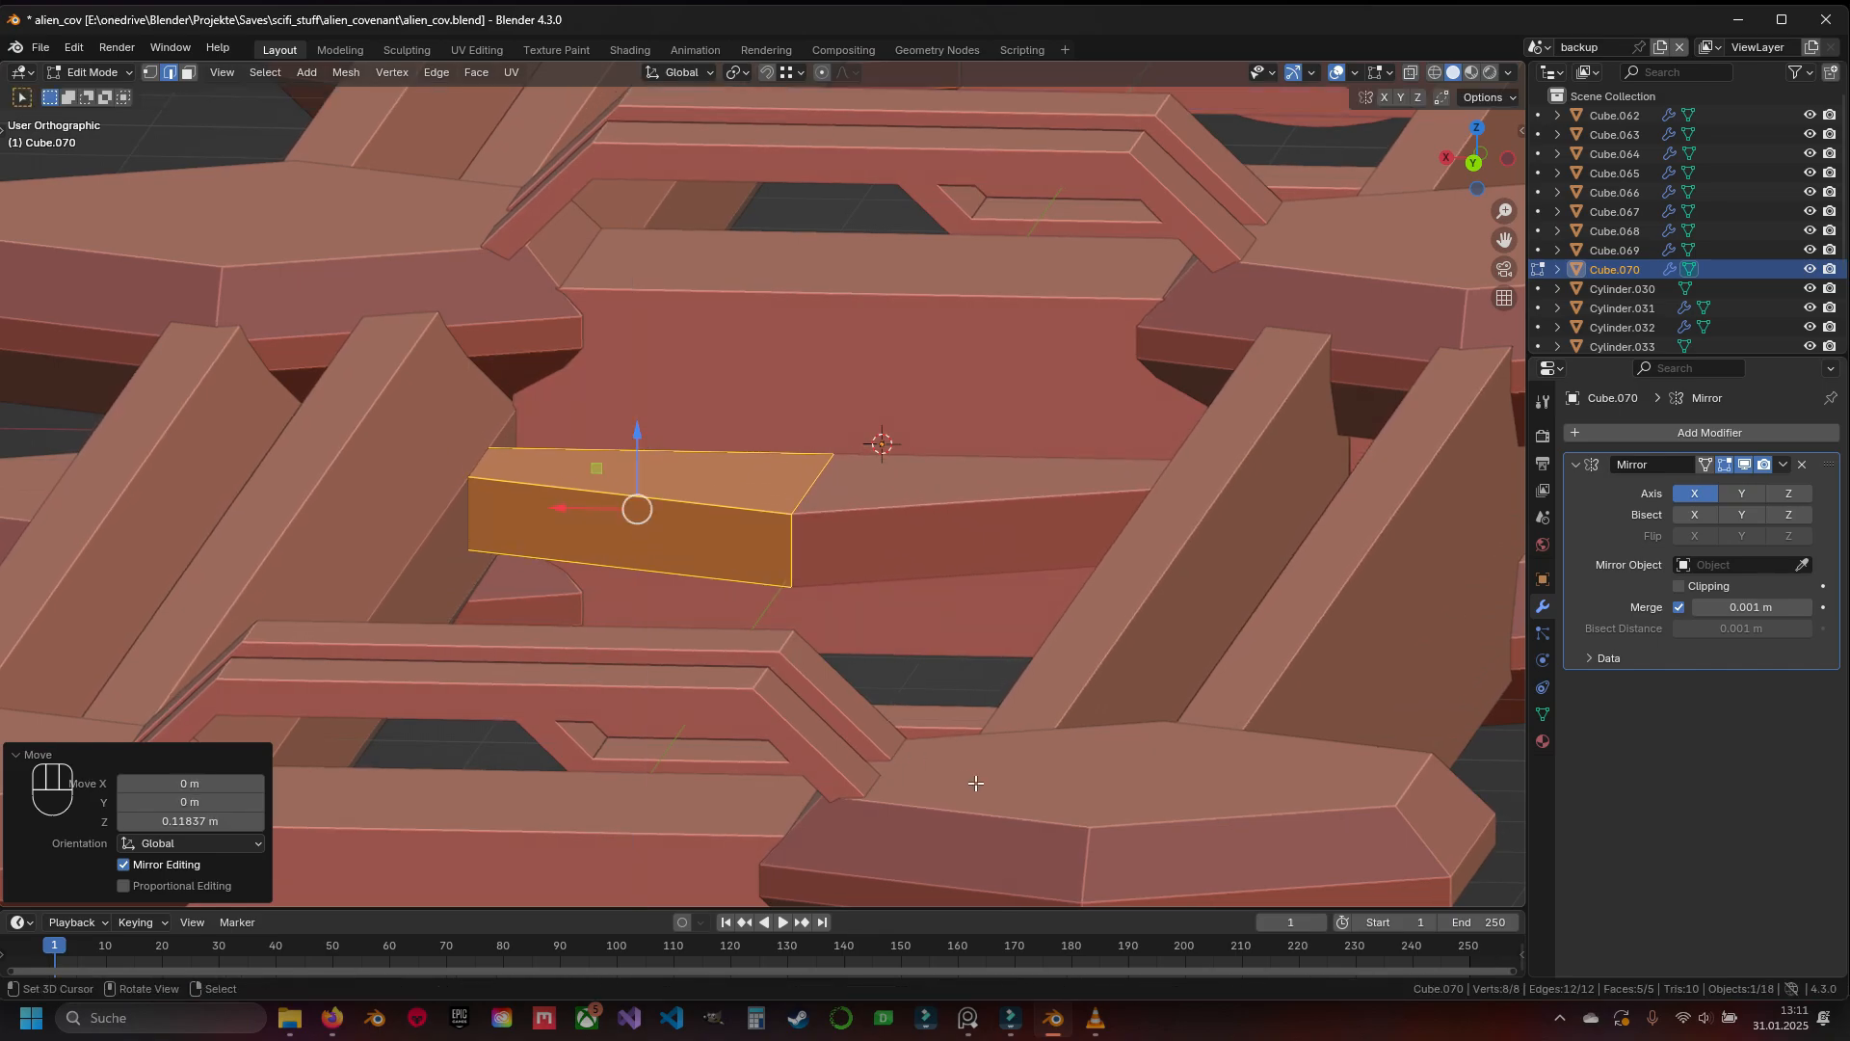
left_click(640, 504)
key("s")
key("z")
left_click(847, 681)
key("g")
key("z")
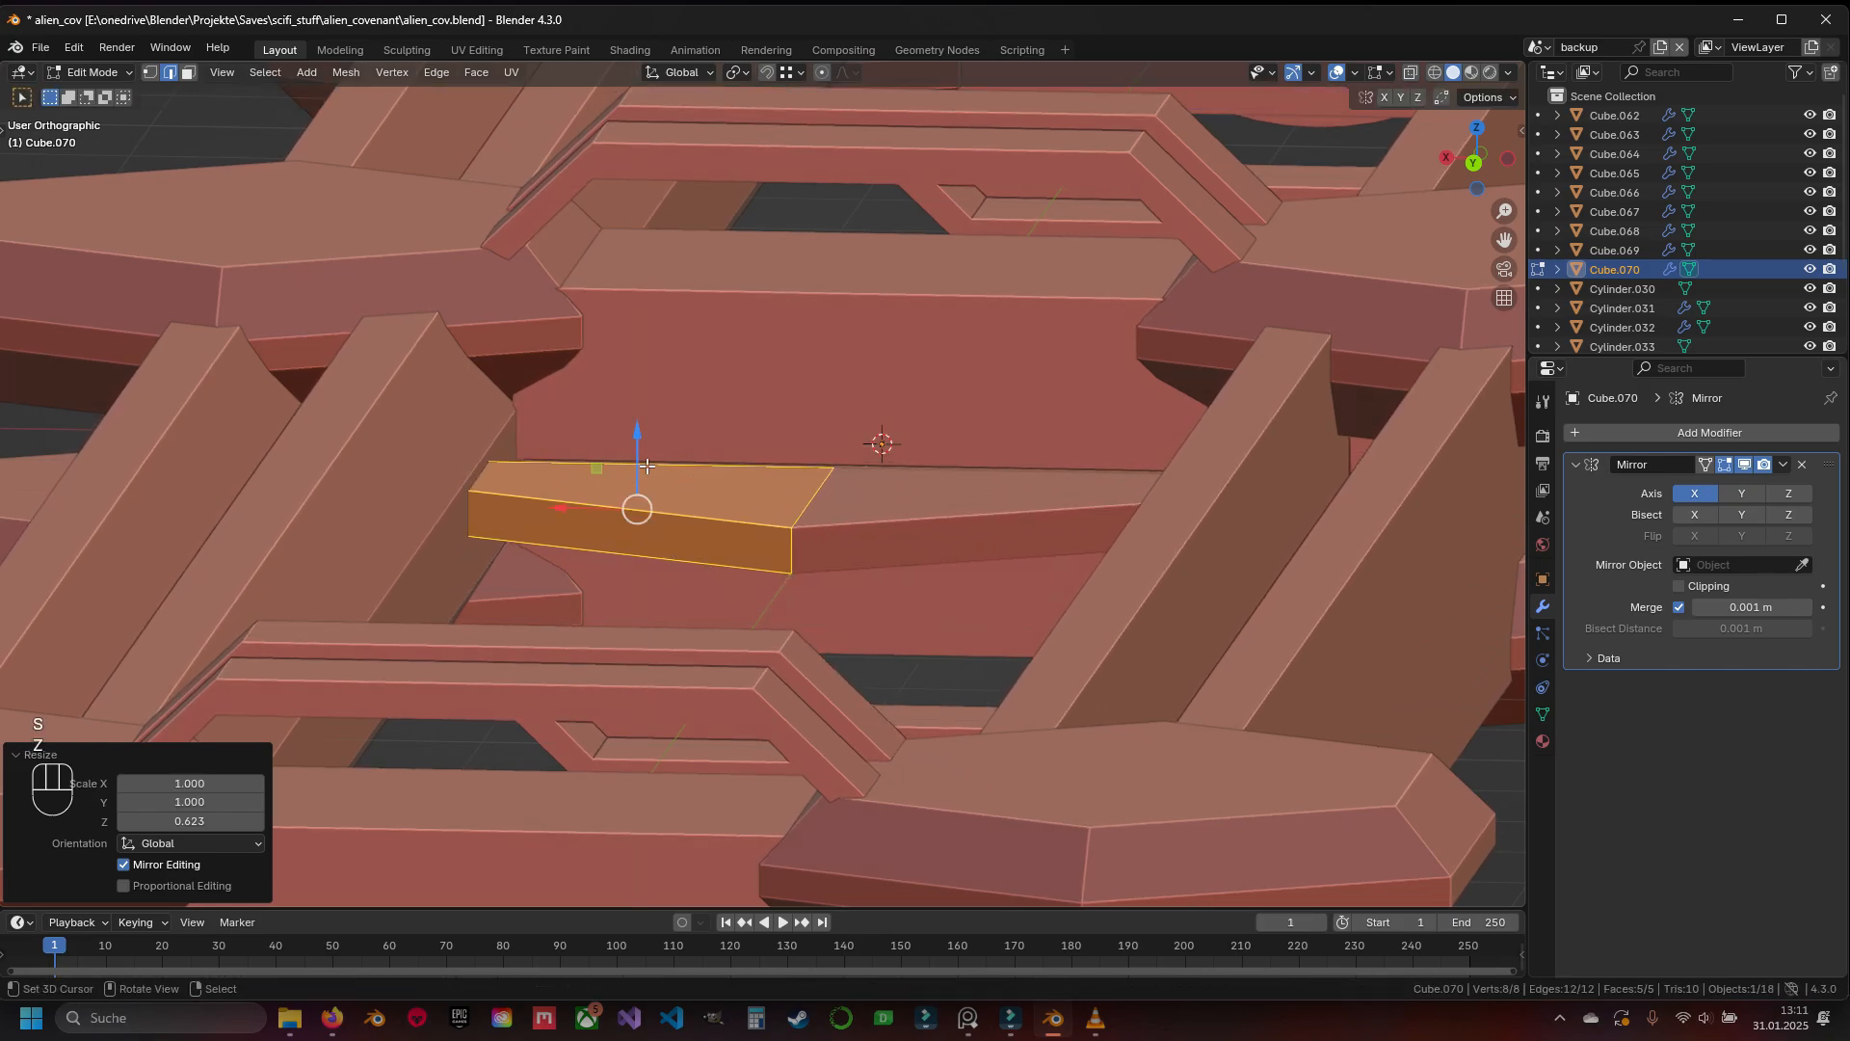
left_click(637, 450)
Thicken the central block slightly by scaling all its geometry along Z
middle_click_drag(637, 450, 822, 565)
scroll(822, 566, "up", 3)
key("s")
key("z")
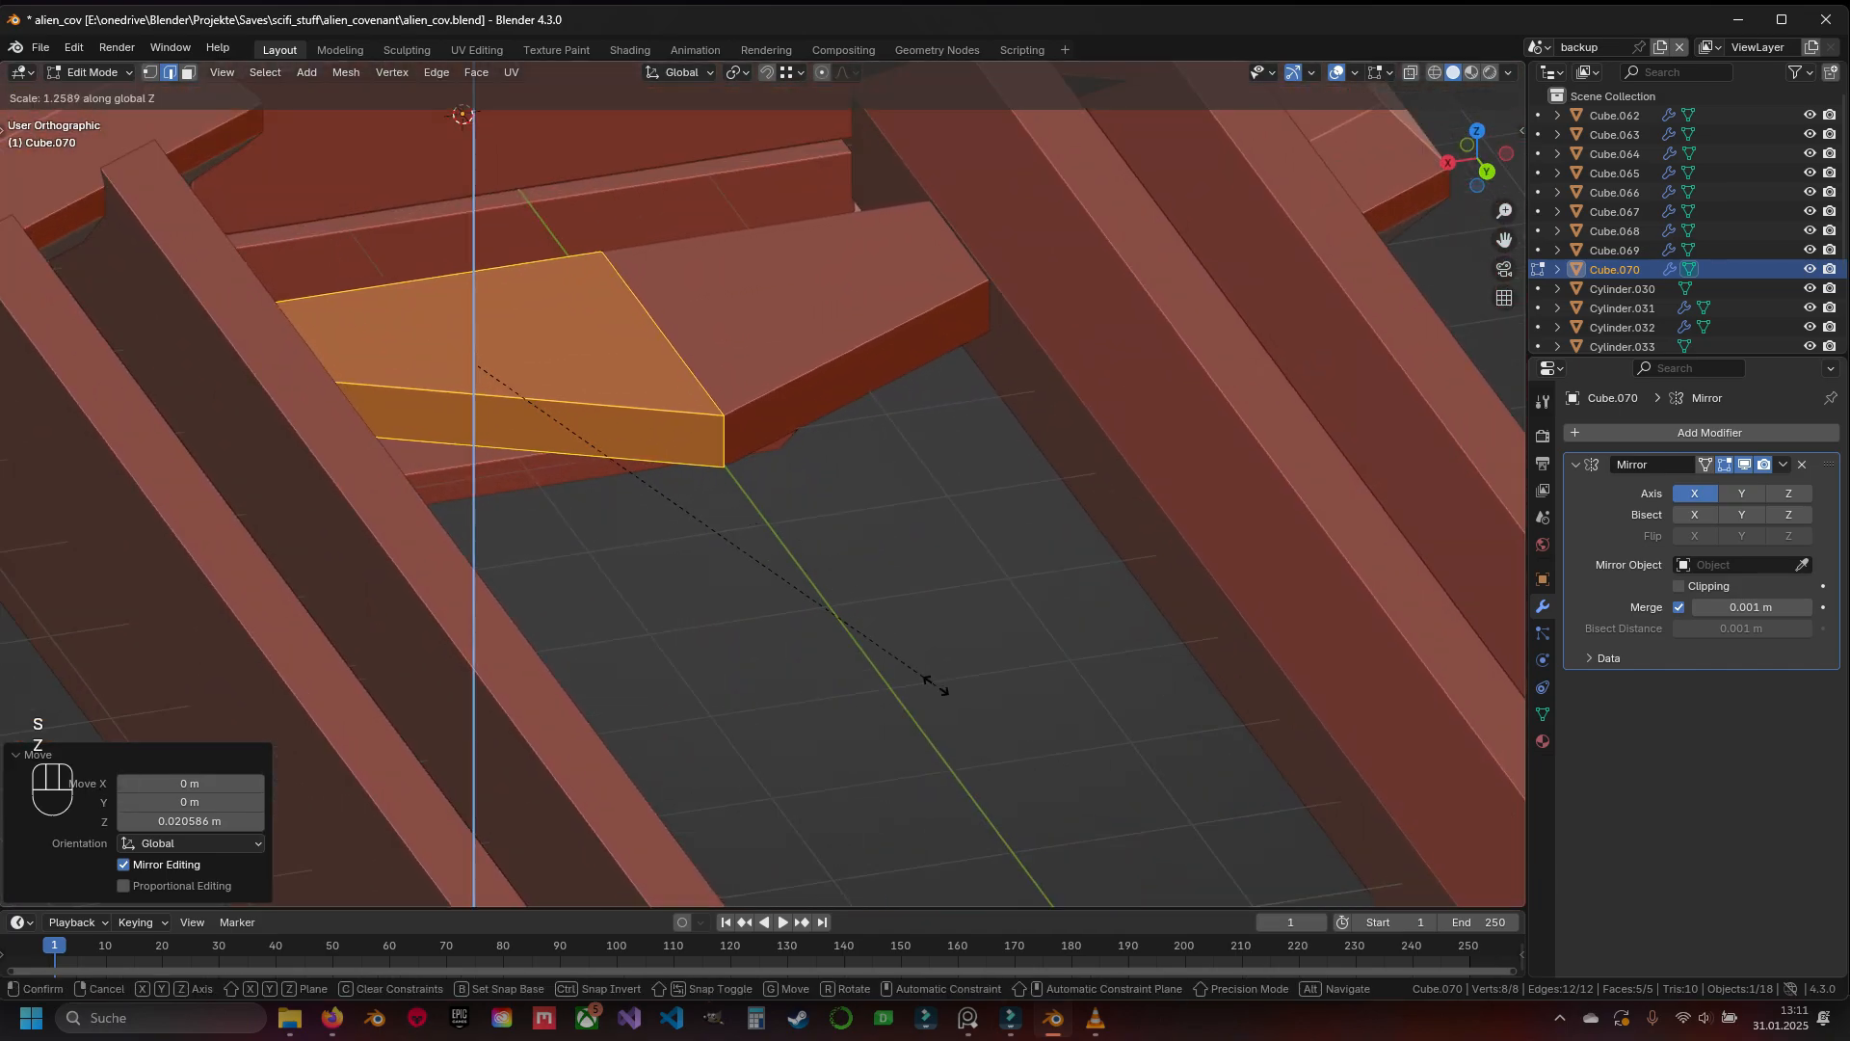
left_click(909, 649)
Edit the long beam in right wireframe view and spread its middle lengthwise edges by scaling them about 1.59 along Z
scroll(988, 607, "down", 5)
key("Tab")
left_click(1023, 541)
key("Tab")
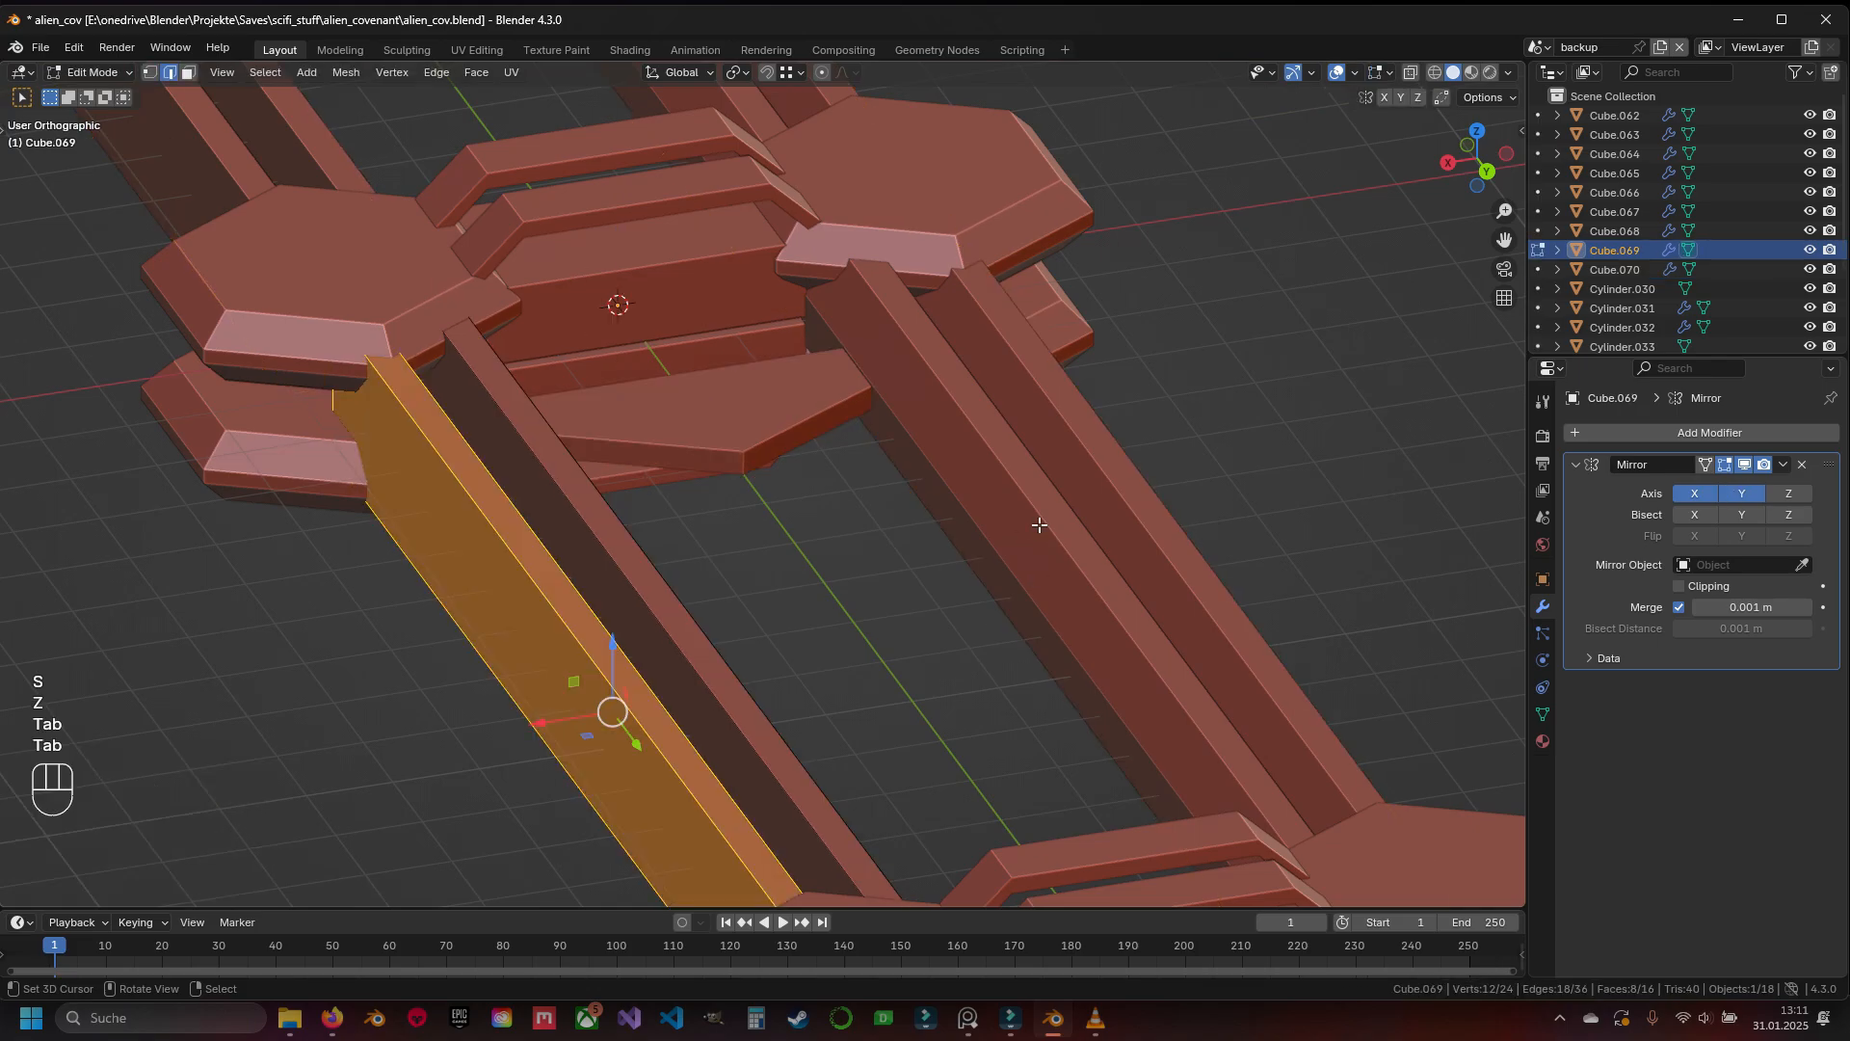
key("KP_3")
key("z")
key("a")
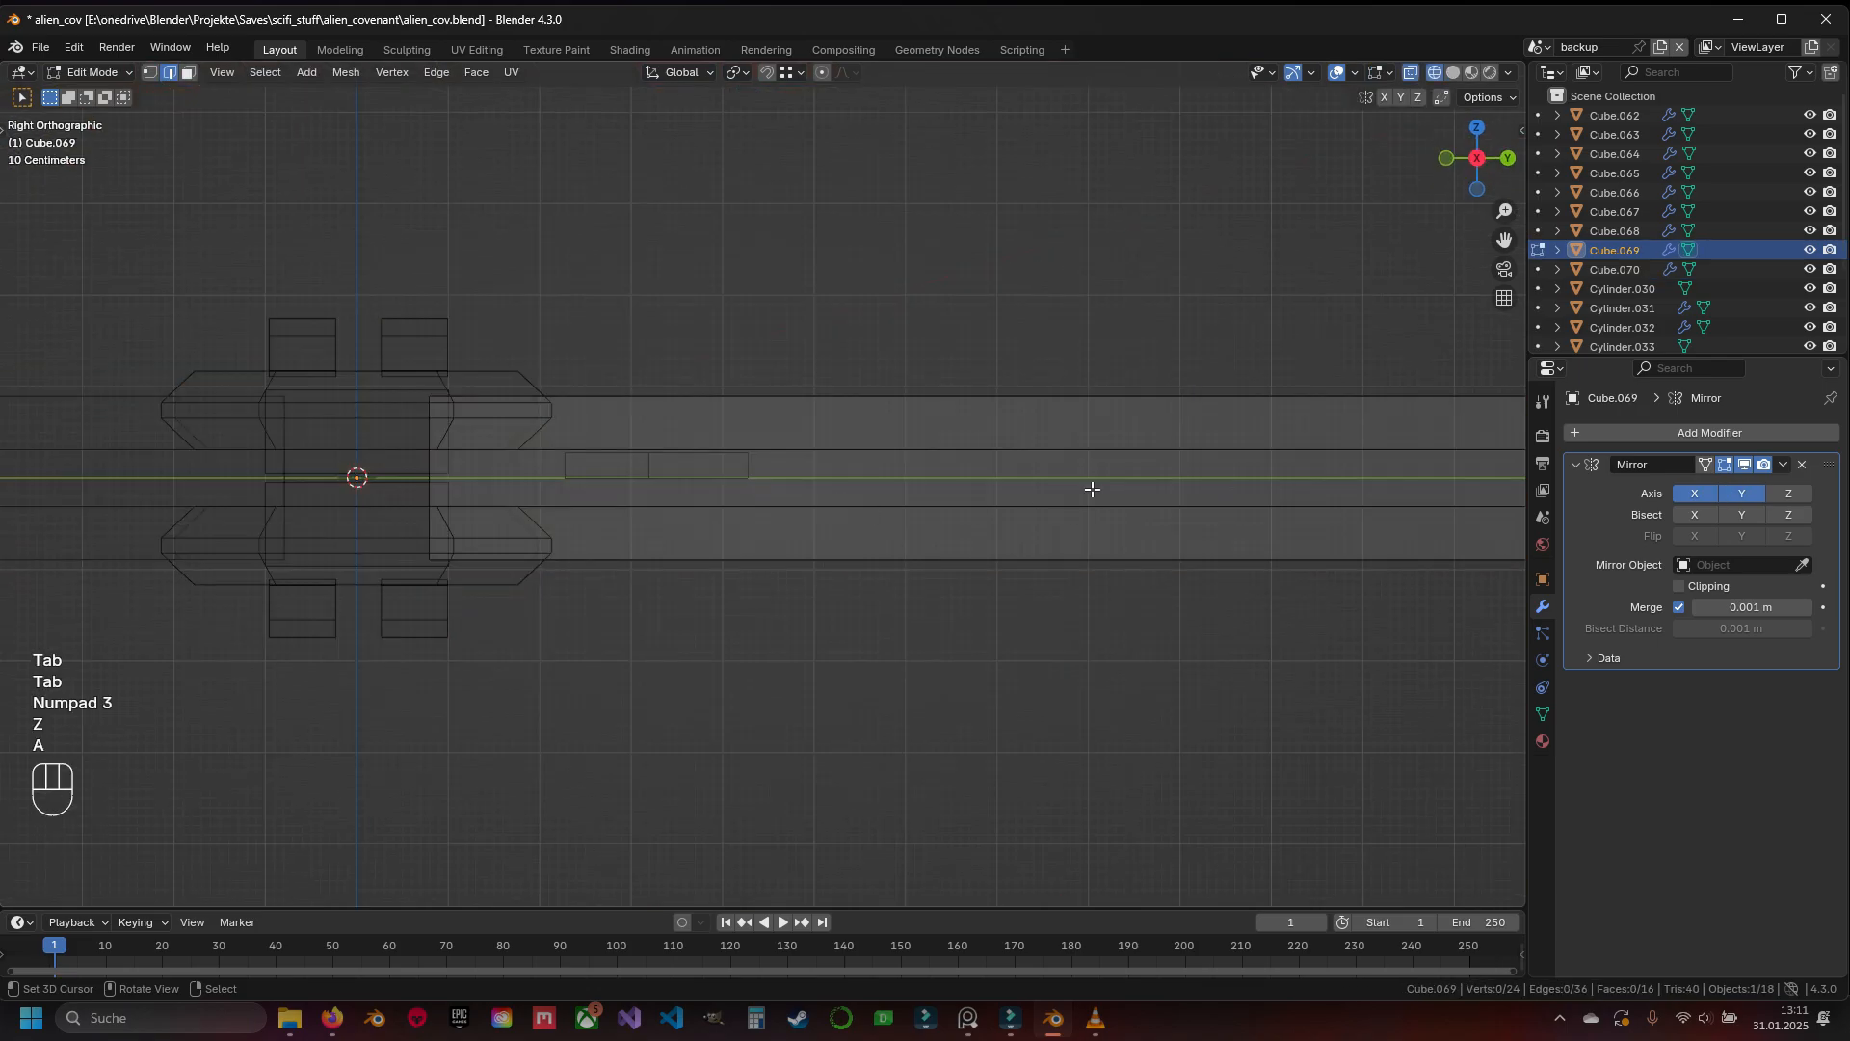
left_click_drag(675, 420, 1049, 470)
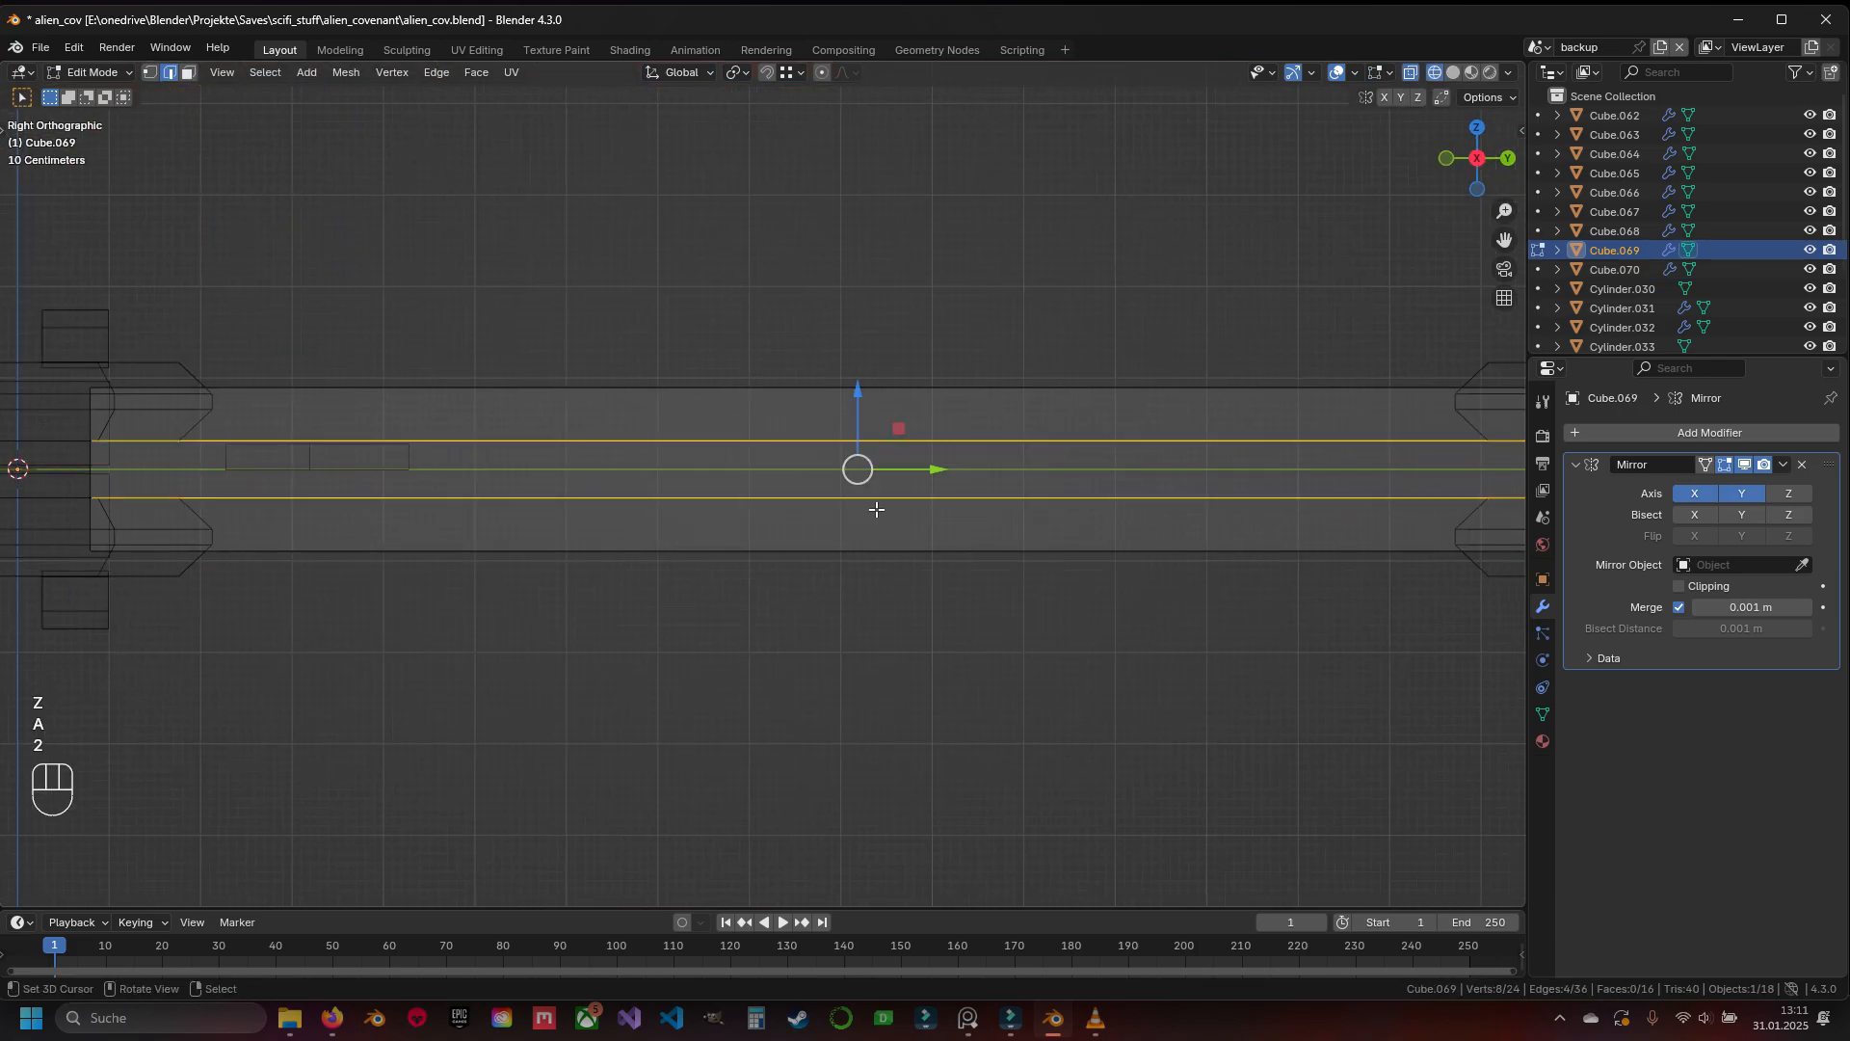
key("s")
key("z")
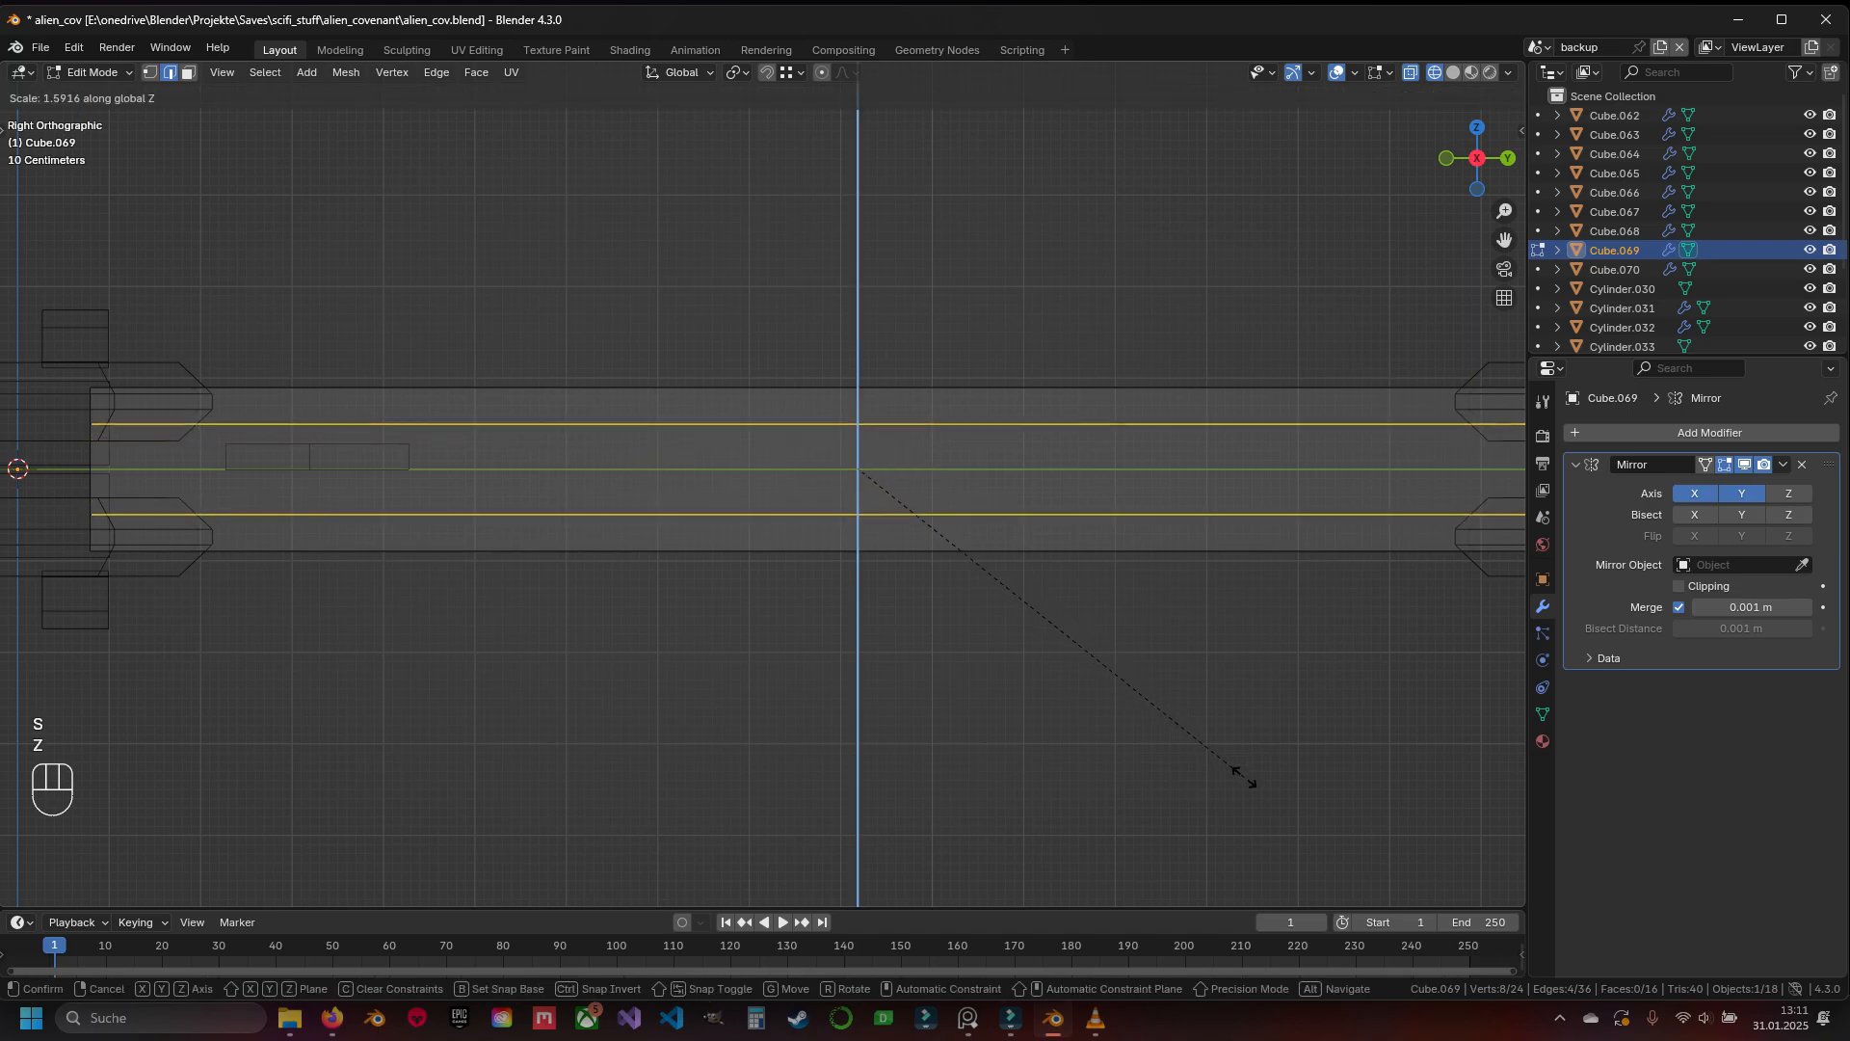
left_click(1241, 774)
Return to editing the central block, adjust its position along Z, deselect everything, and save the file
key("Tab")
left_click(321, 453)
key("Tab")
mouse_move(301, 420)
left_mouse_down()
mouse_move(301, 403)
mouse_move(289, 438)
left_mouse_up()
key("z")
middle_click_drag(289, 437, 927, 547)
key("a")
key("ctrl+s")
Add a loop cut at mid-height around the block's sides and bevel it about 0.04 m into a band
middle_click_drag(856, 476, 633, 538)
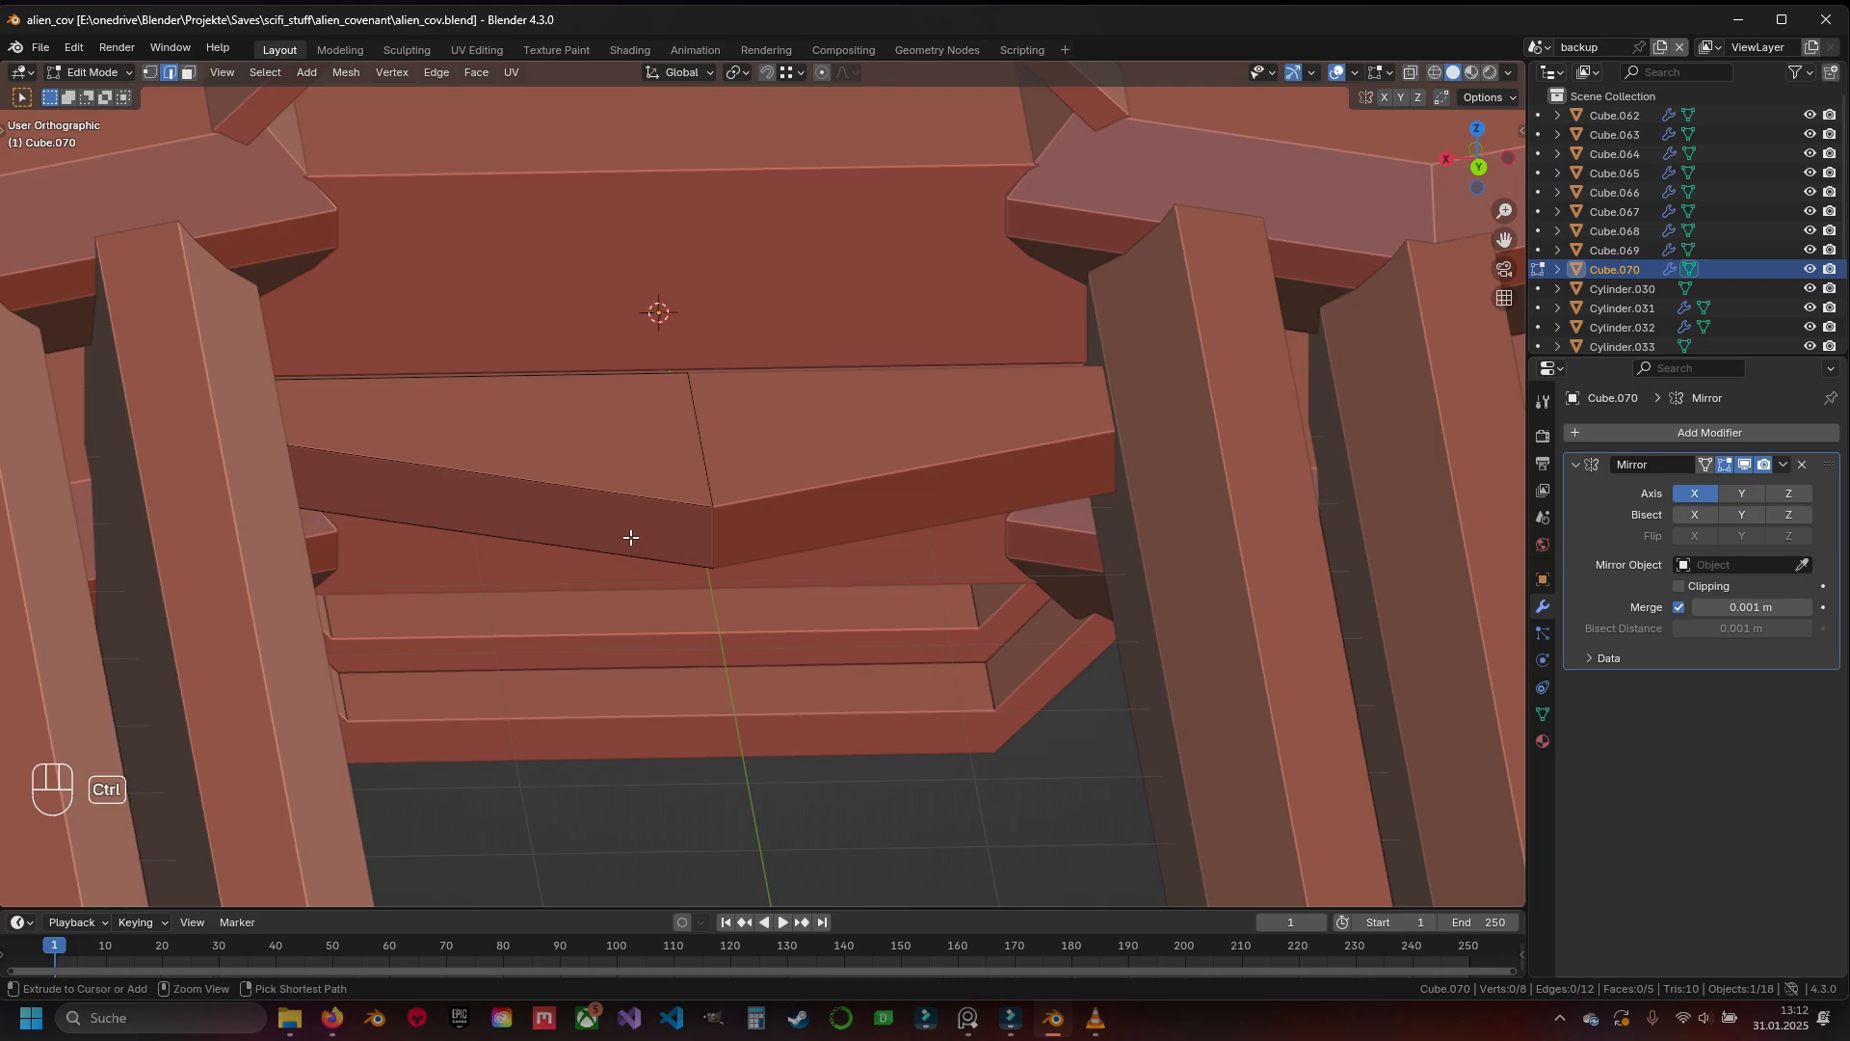
key("ctrl+r")
left_click(631, 536)
right_click(631, 536)
middle_click_drag(636, 548, 680, 528, "shift")
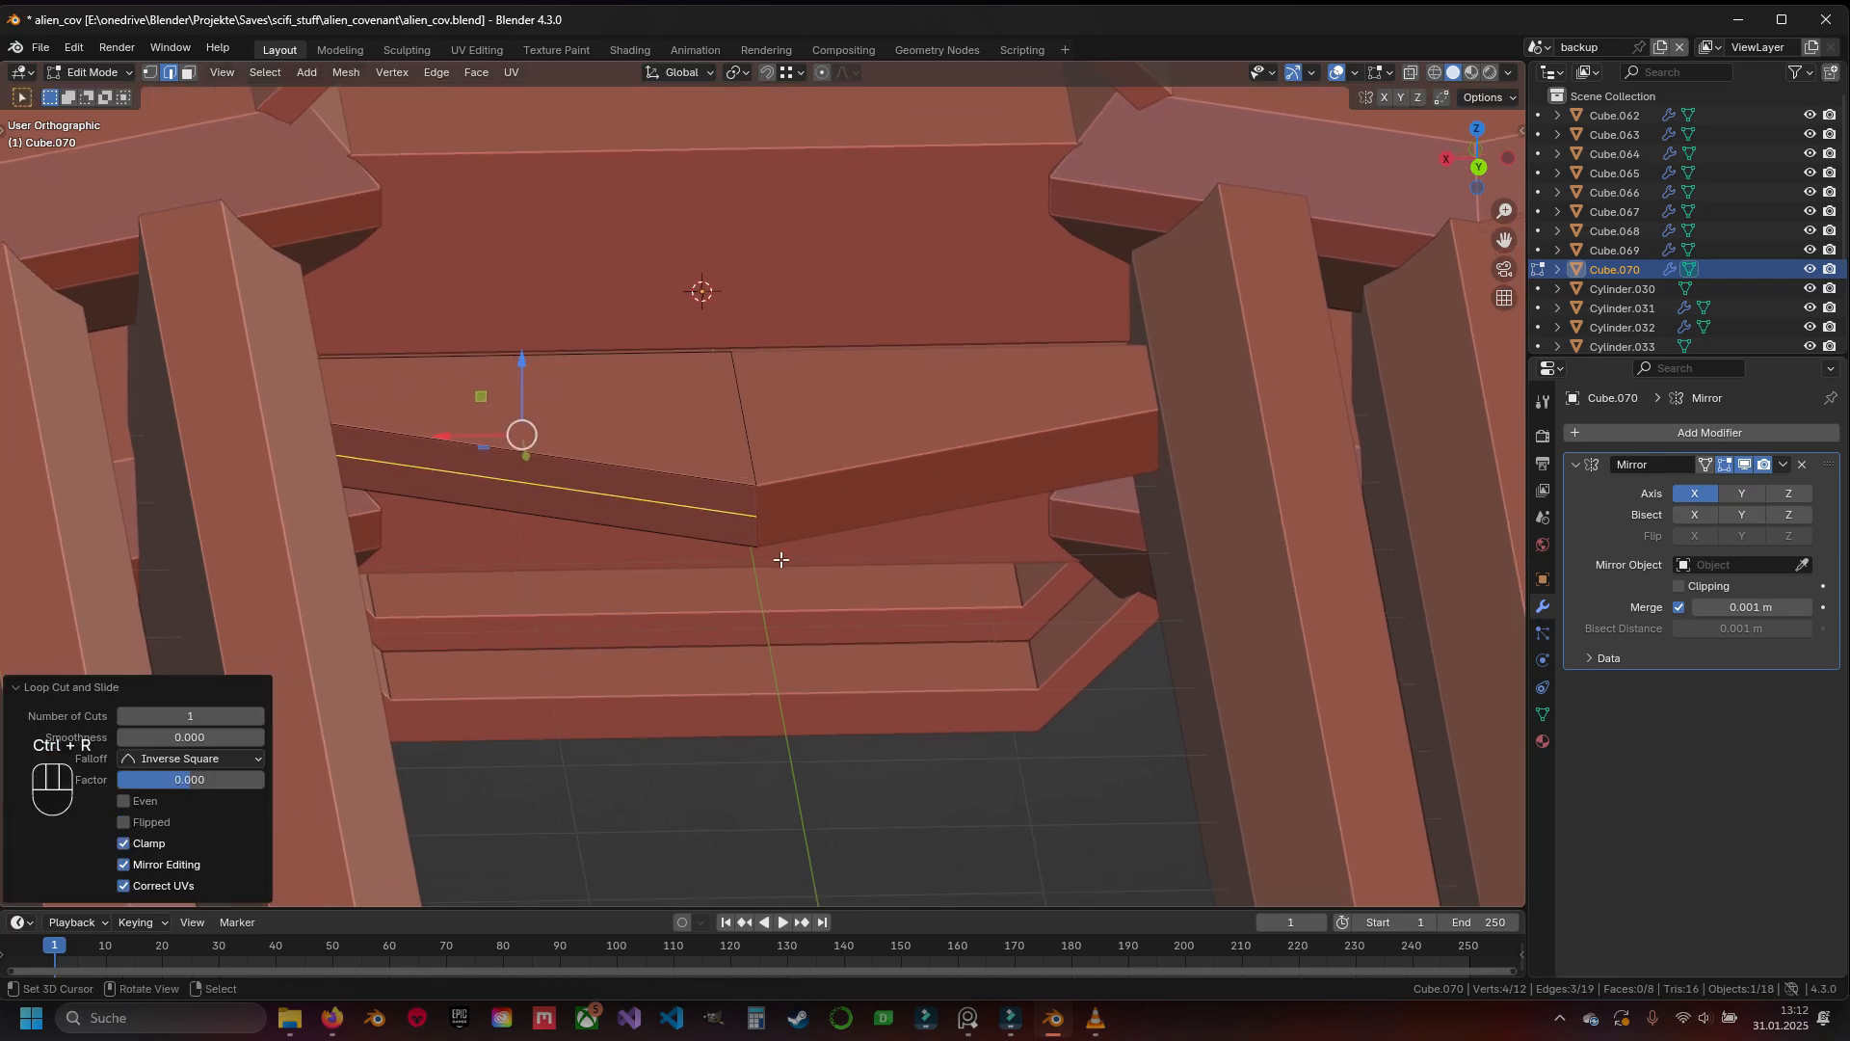
key("ctrl+b")
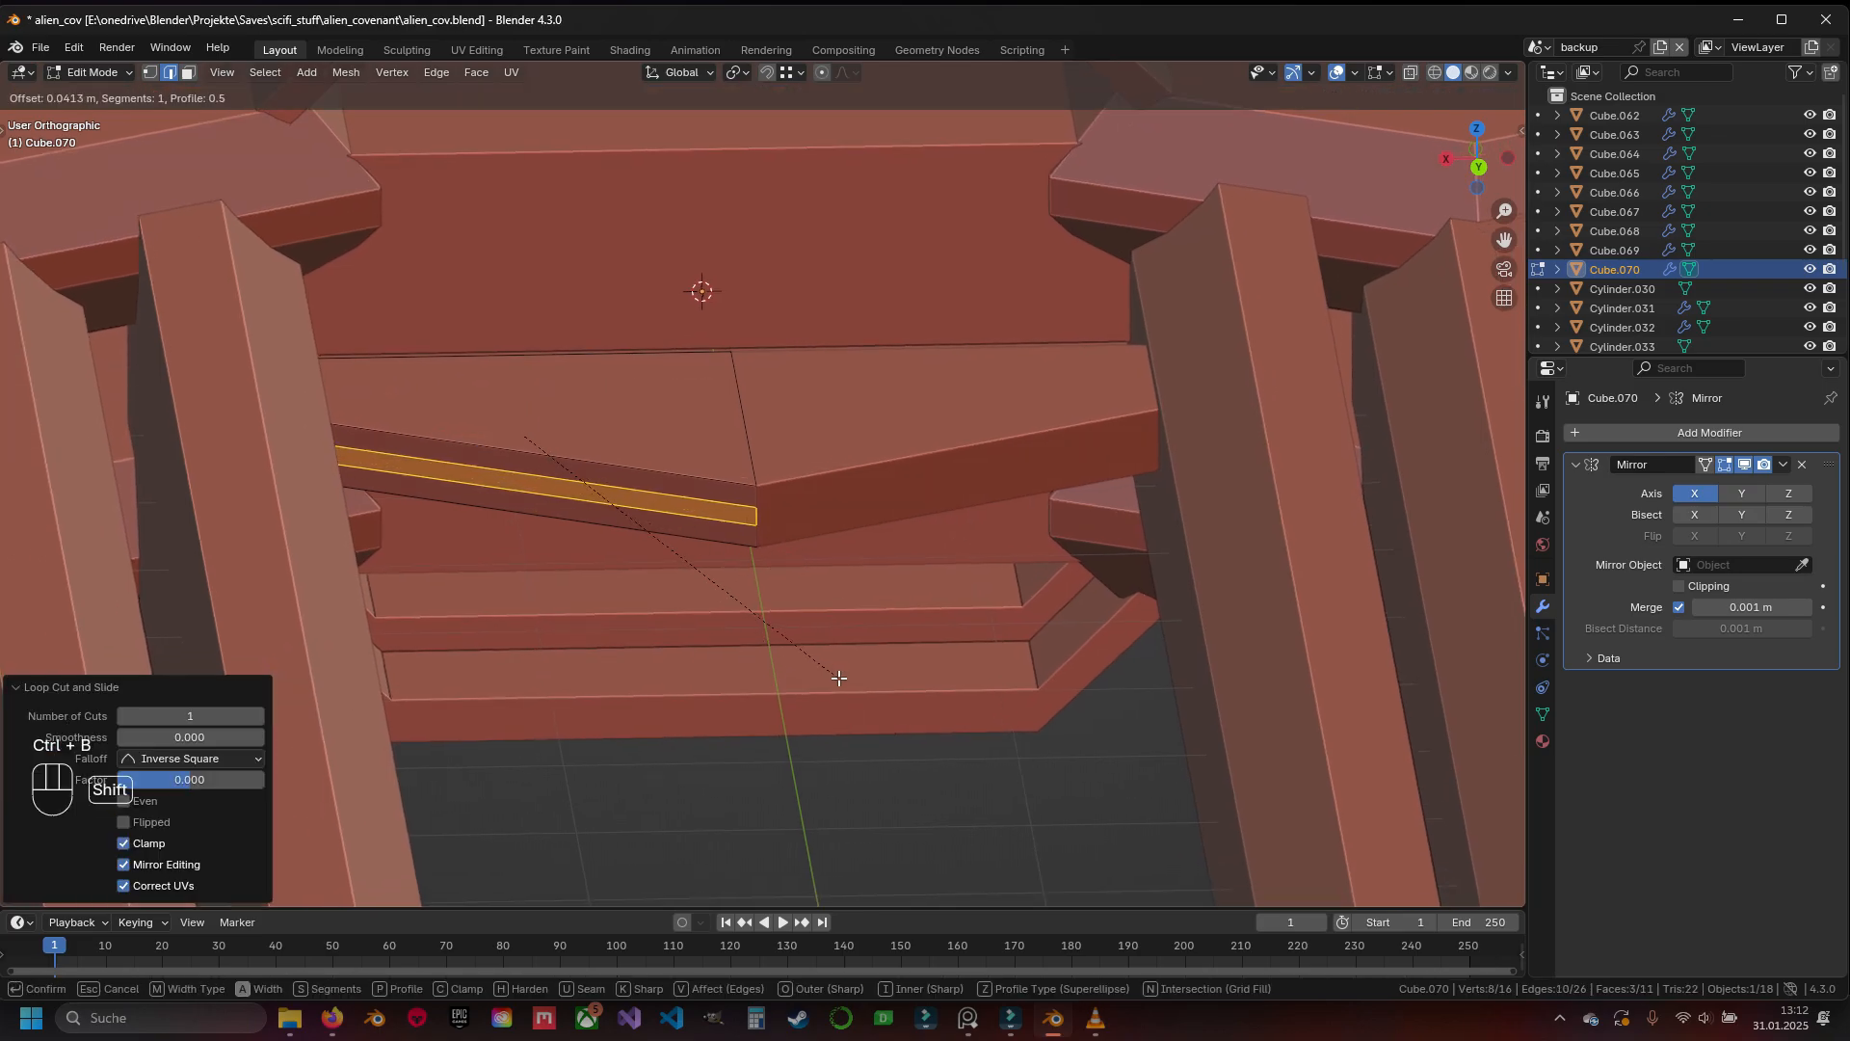
left_click(839, 677)
Isolate the block with its top and bottom faces selected, and set the transform pivot to Individual Origins
key("3")
left_click(599, 482)
scroll(651, 528, "up", 1)
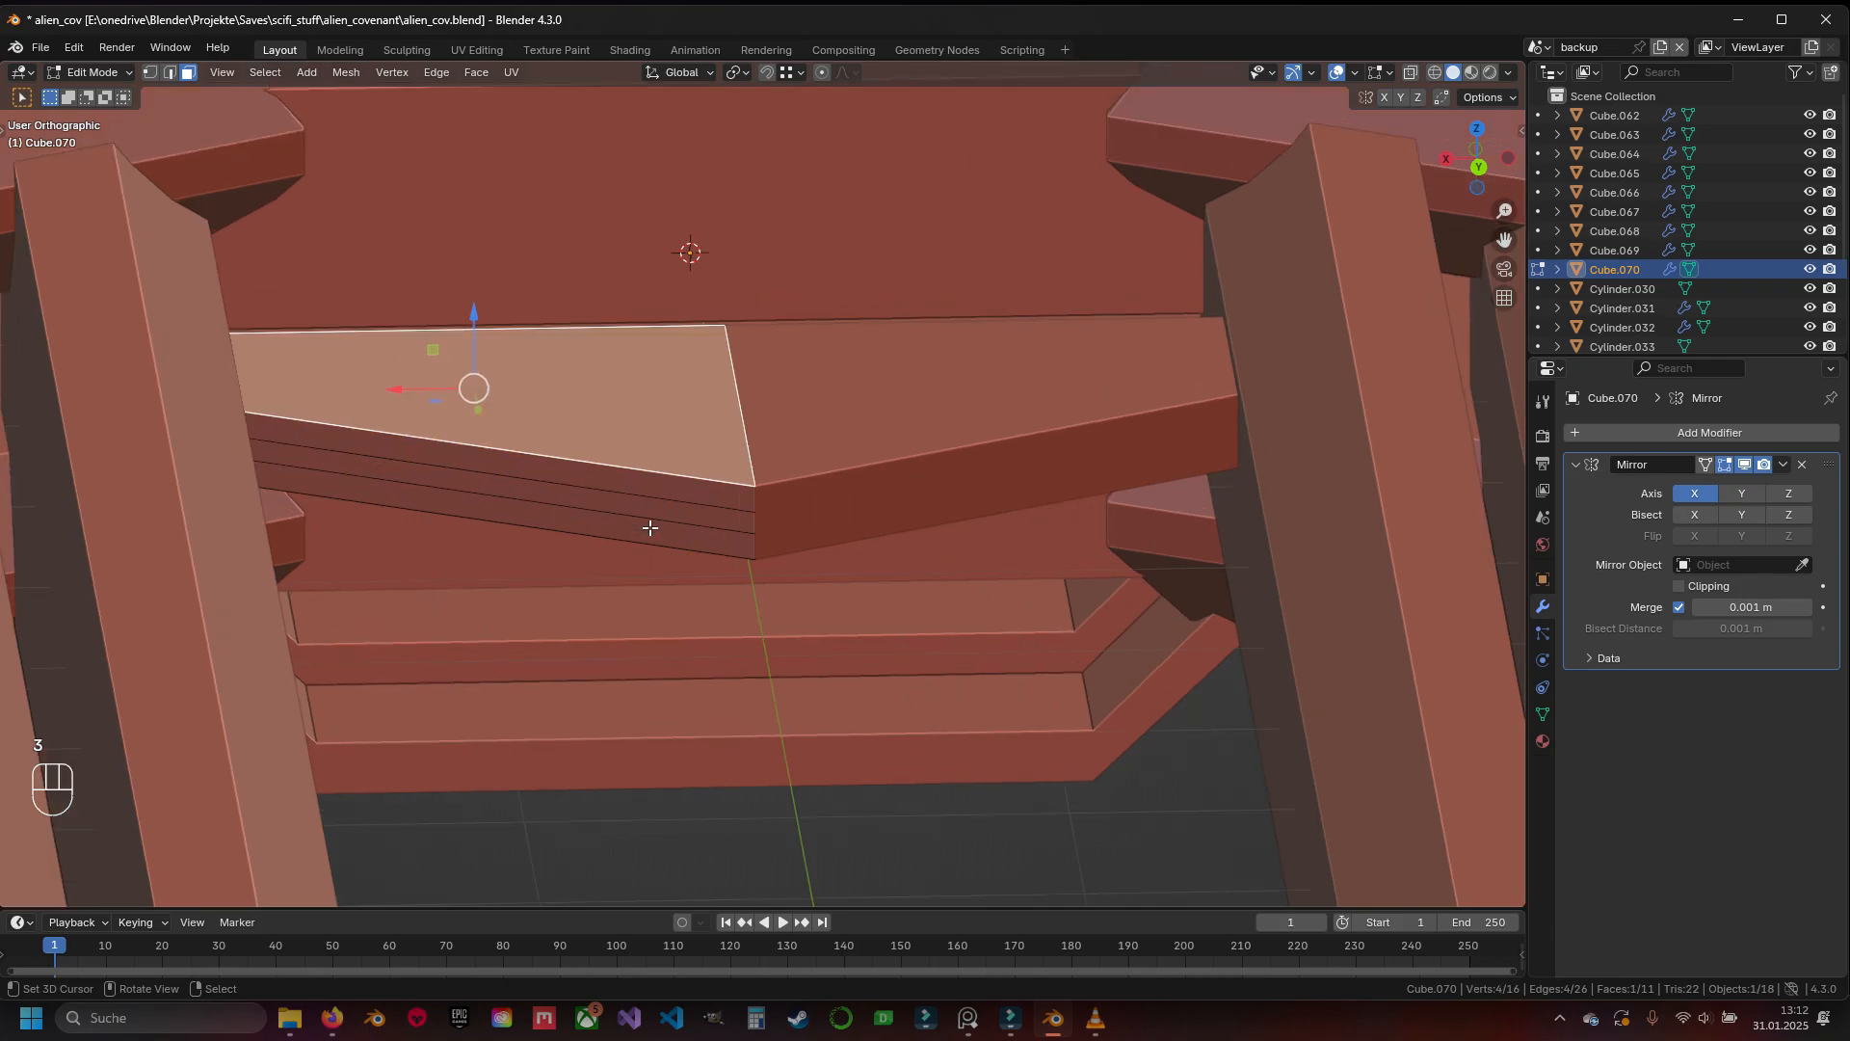
middle_click_drag(651, 528, 814, 485)
left_click(745, 658, "shift")
key("KP_Divide")
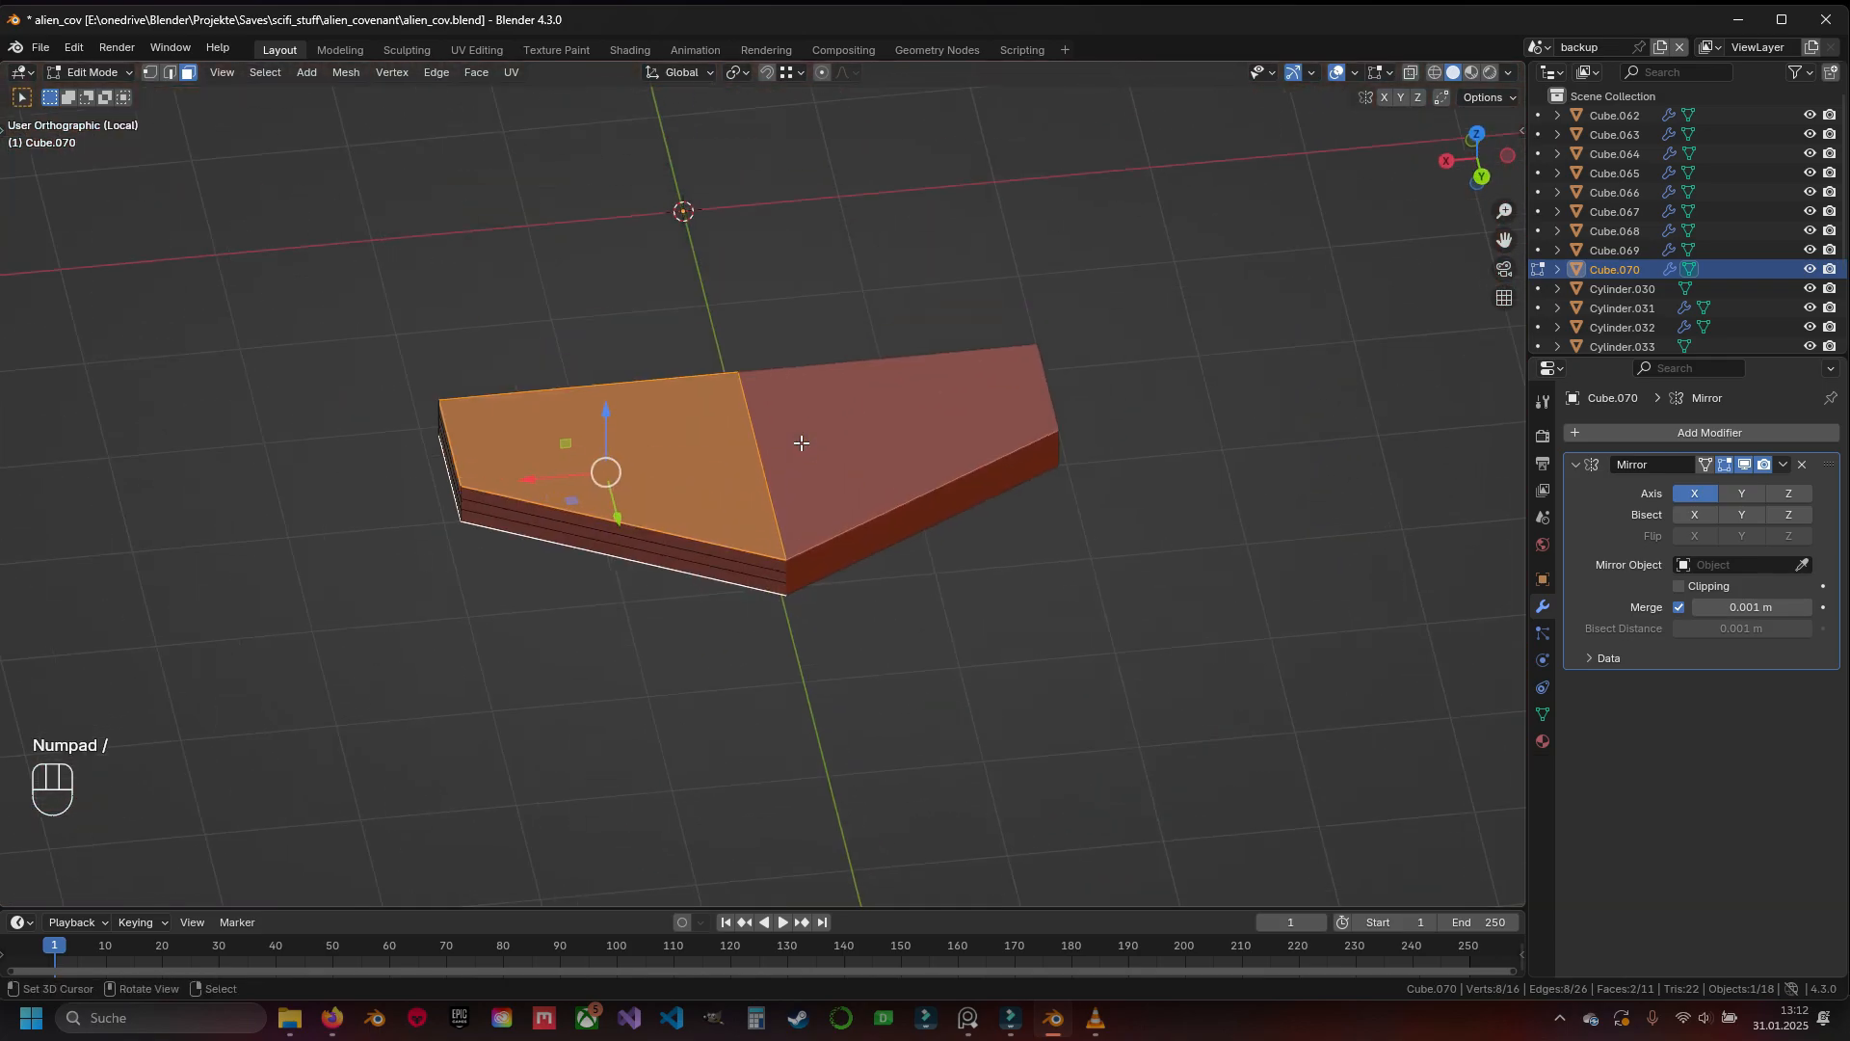
scroll(801, 442, "up", 3)
left_click(740, 73)
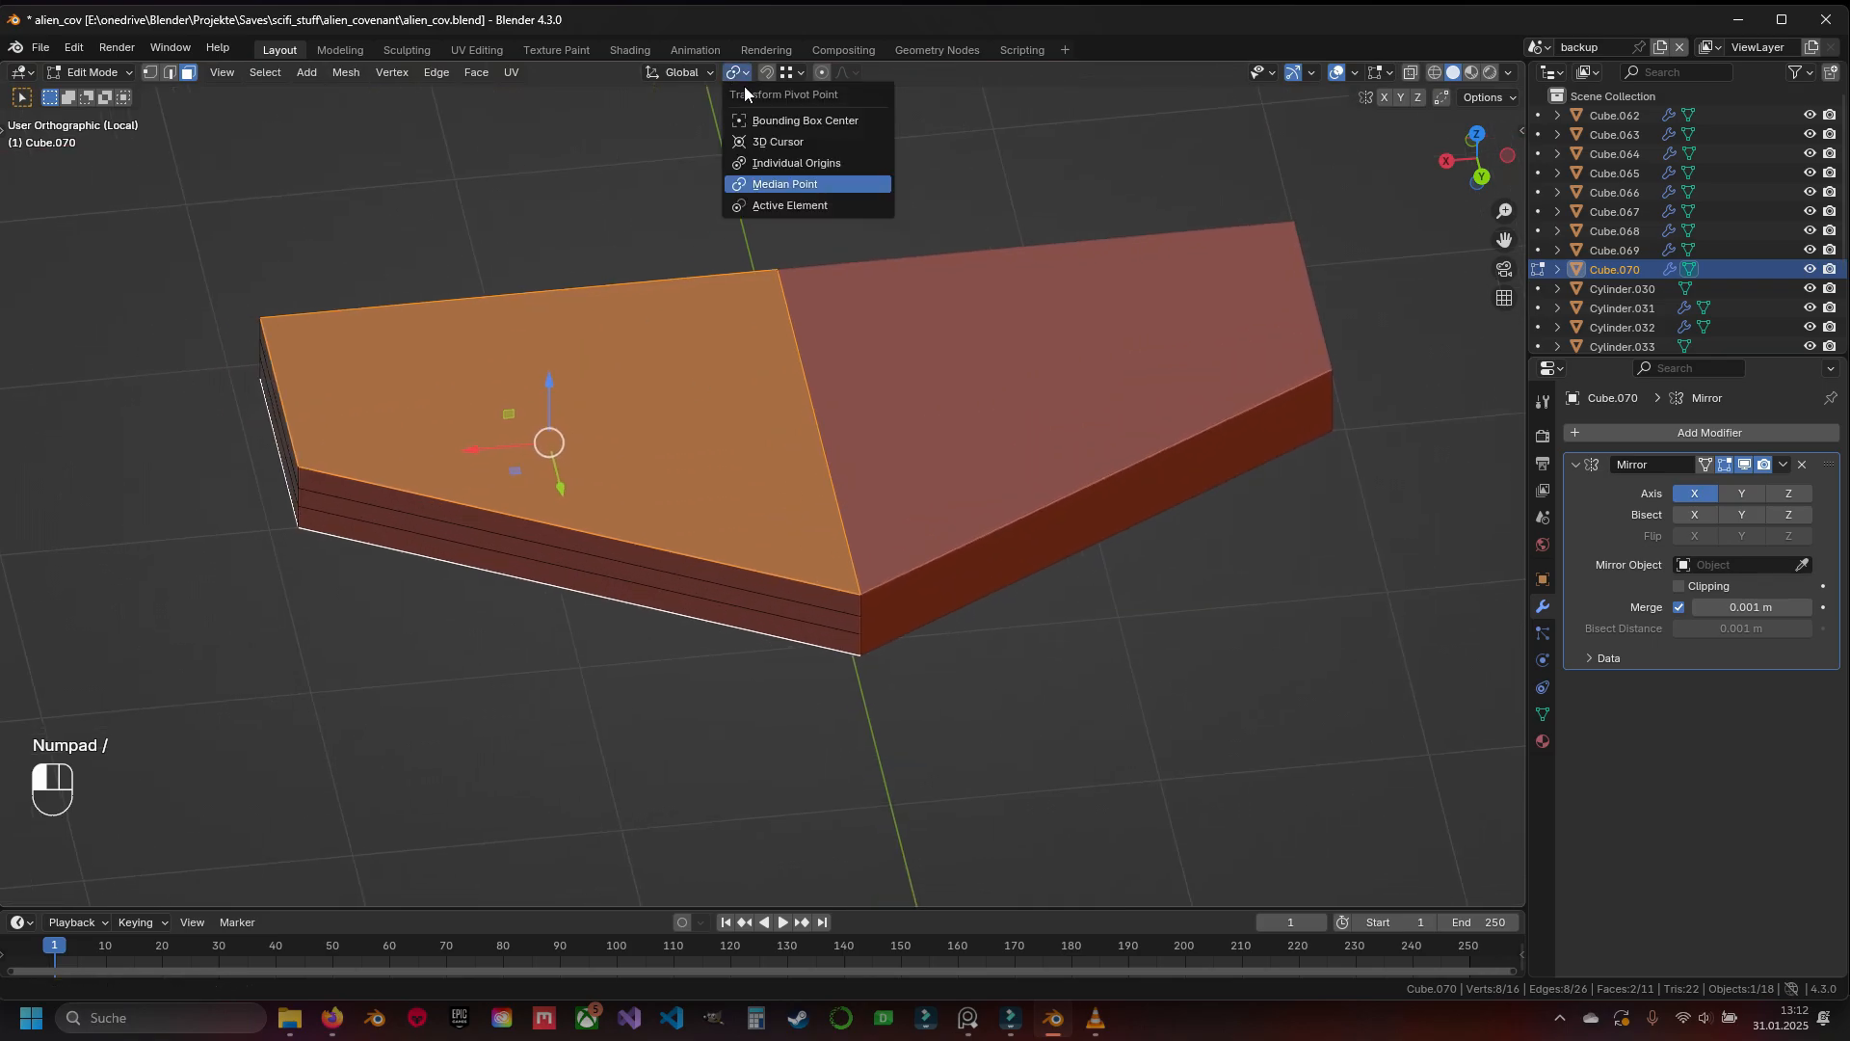
left_click(778, 163)
middle_click_drag(892, 412, 915, 424, "shift")
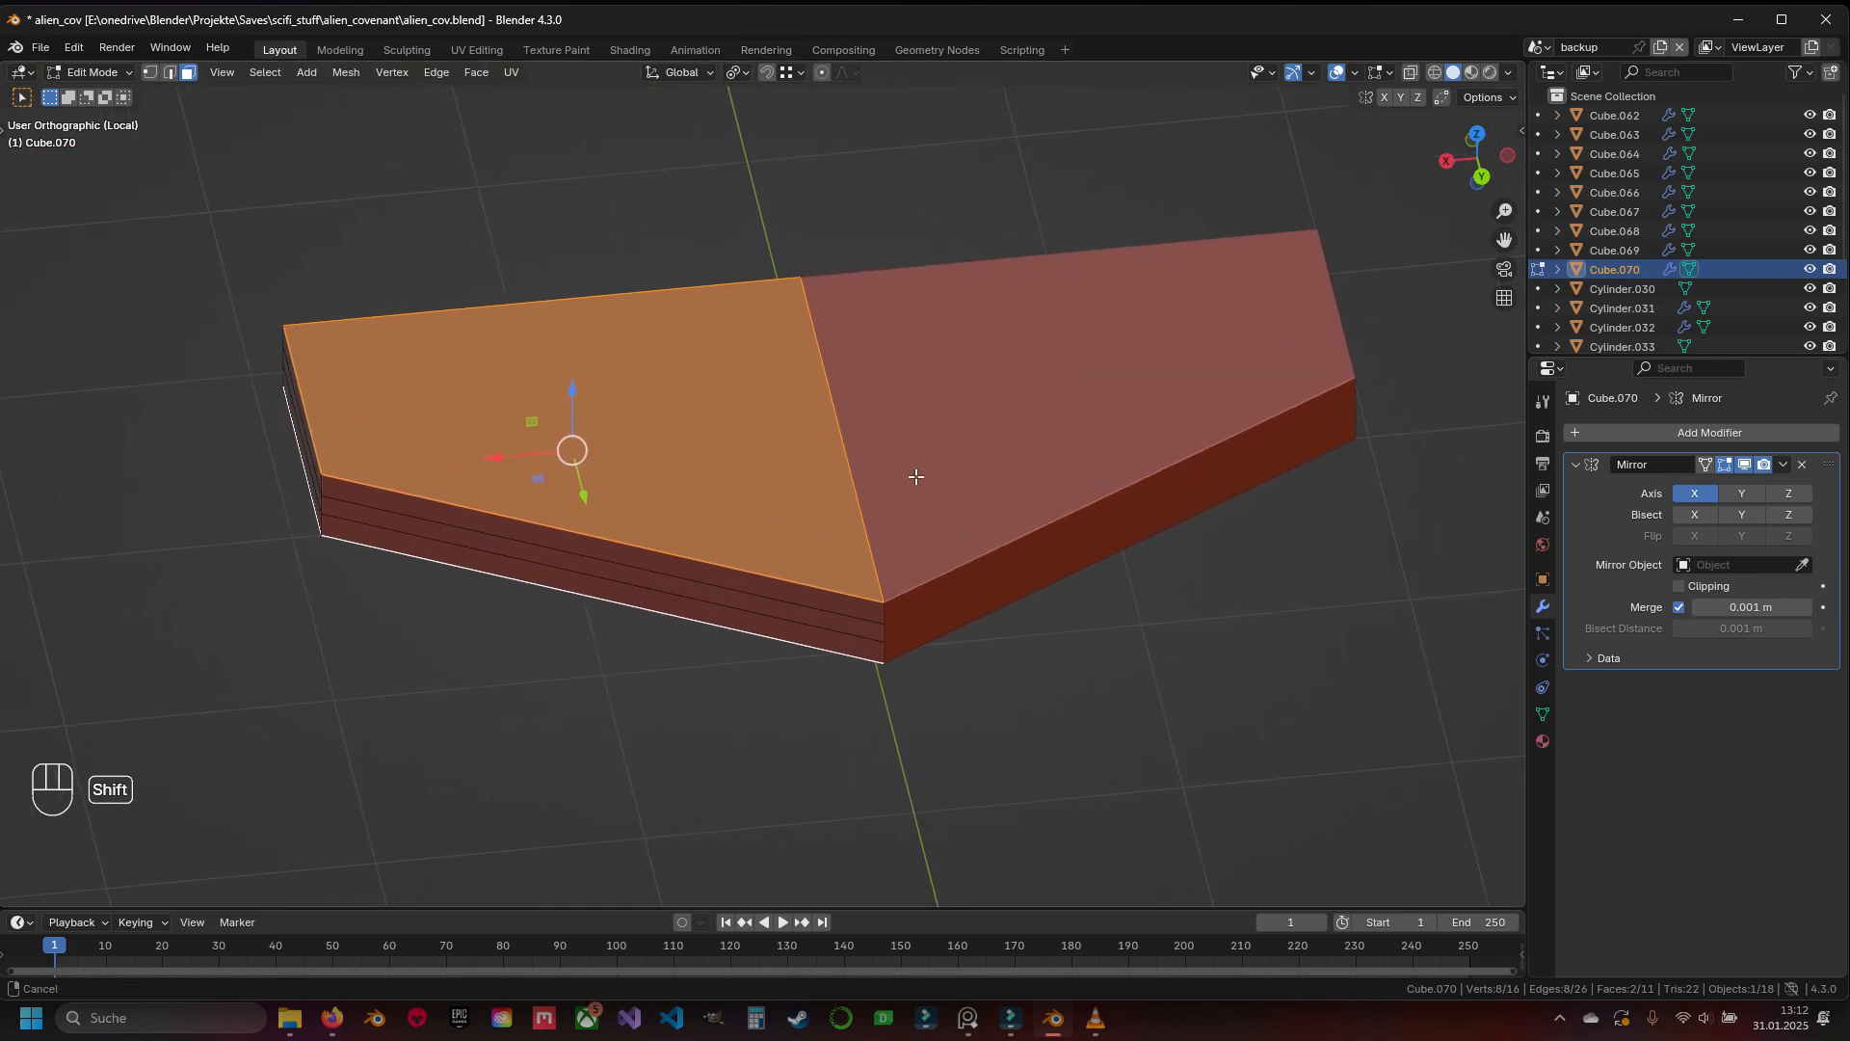
key("s")
key("shift+z")
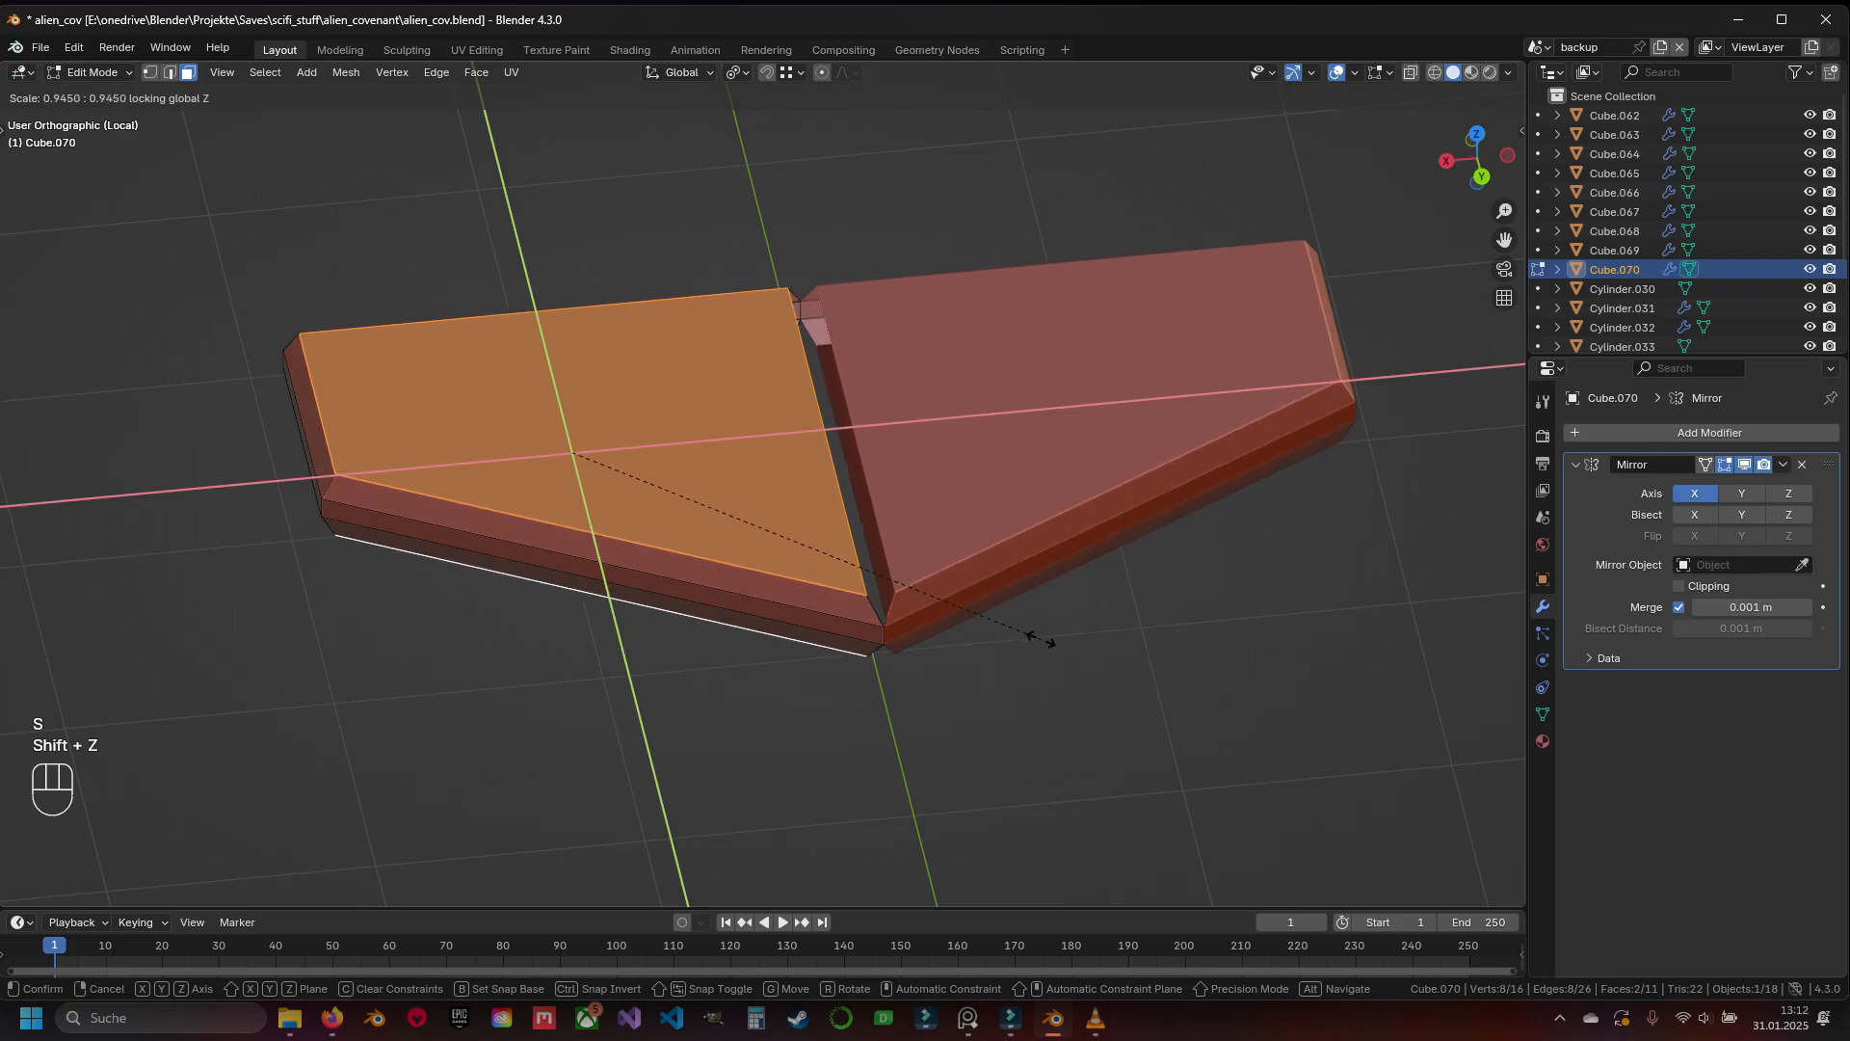
key("Escape")
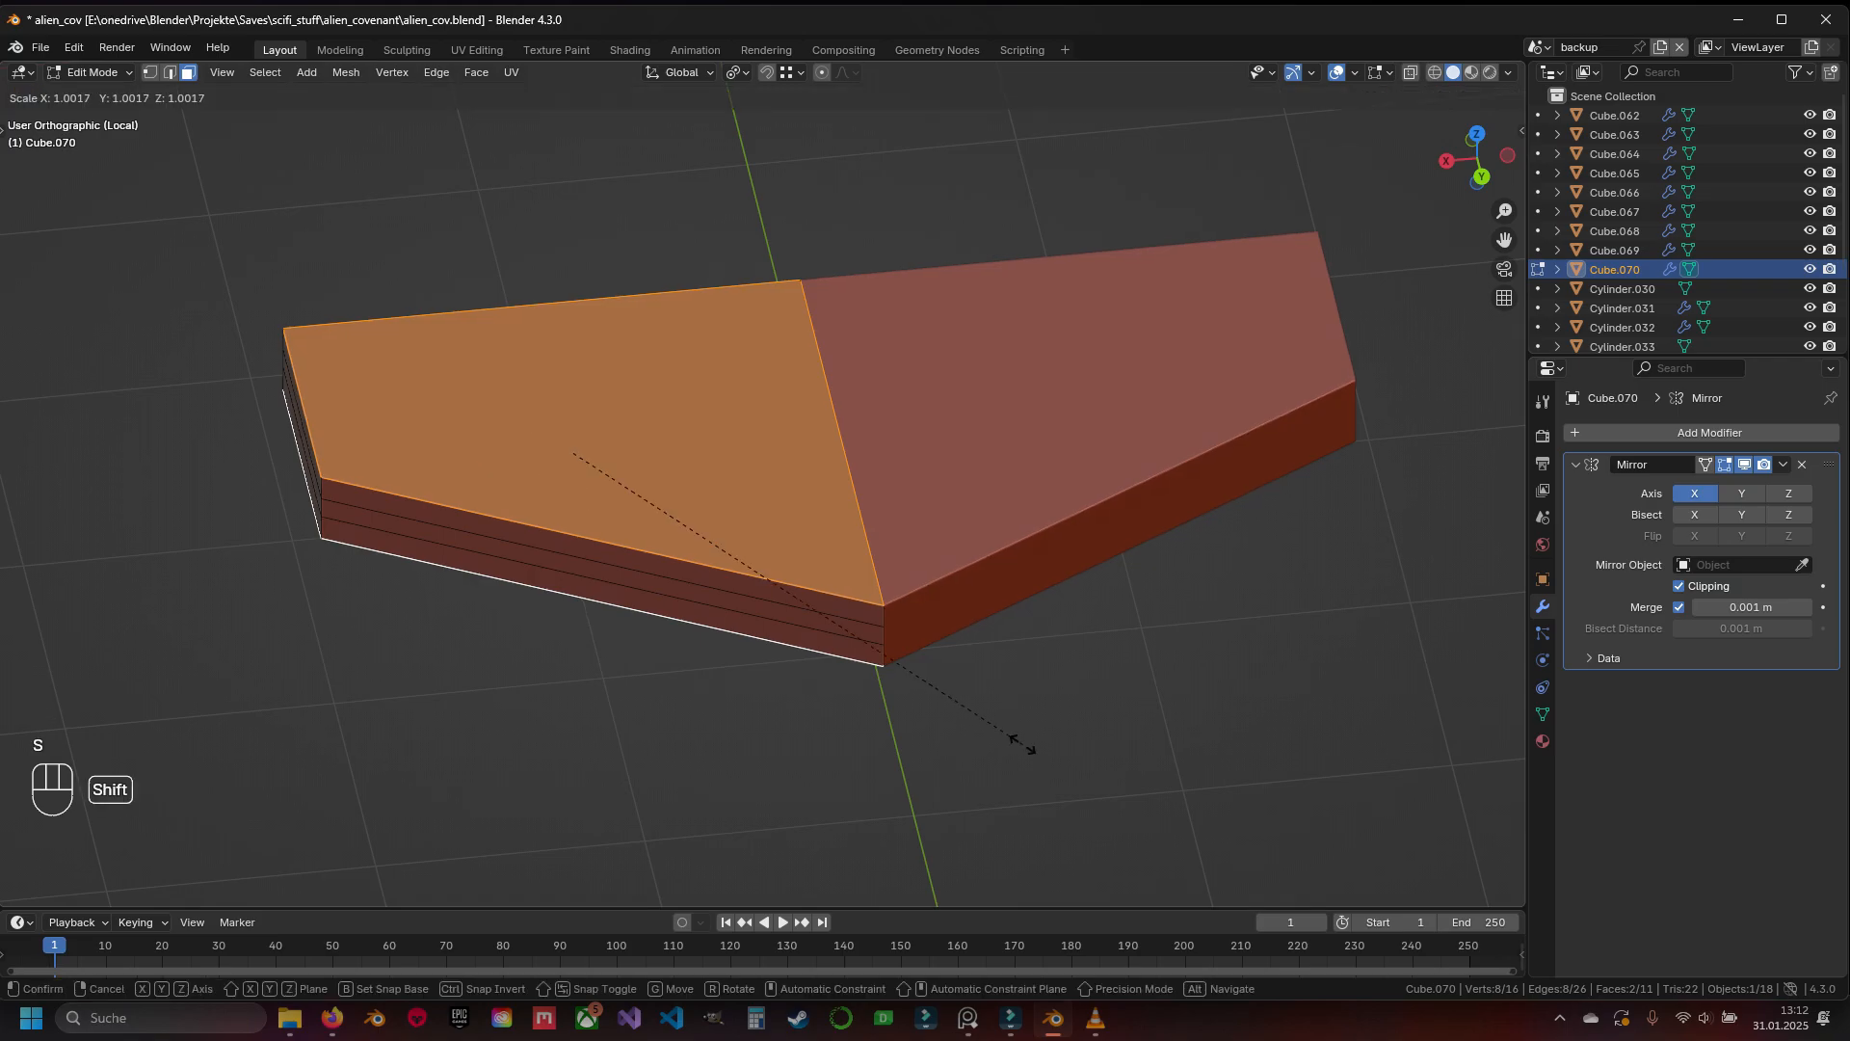
With mirror clipping enabled, scale the block's top and bottom faces to about 0.89 in X and Y only
key("s")
key("shift+z")
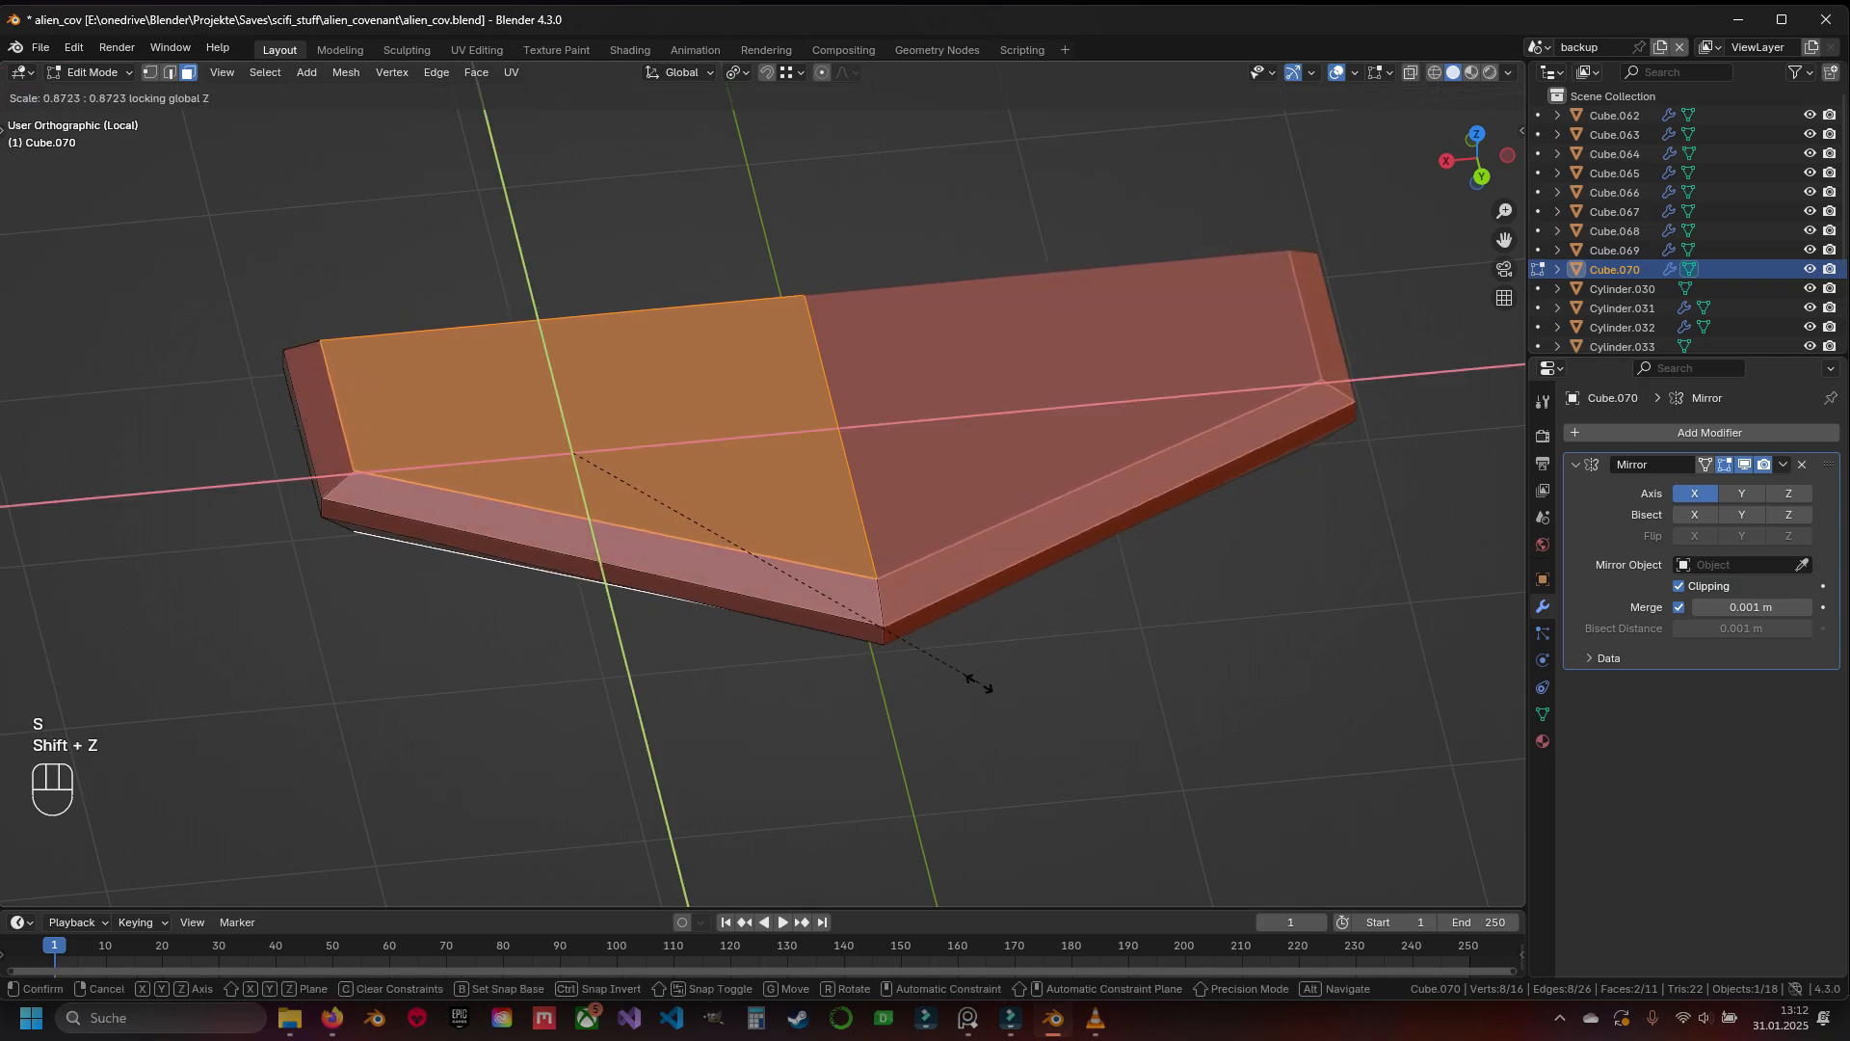
left_click(983, 684)
middle_click_drag(1054, 578, 930, 533)
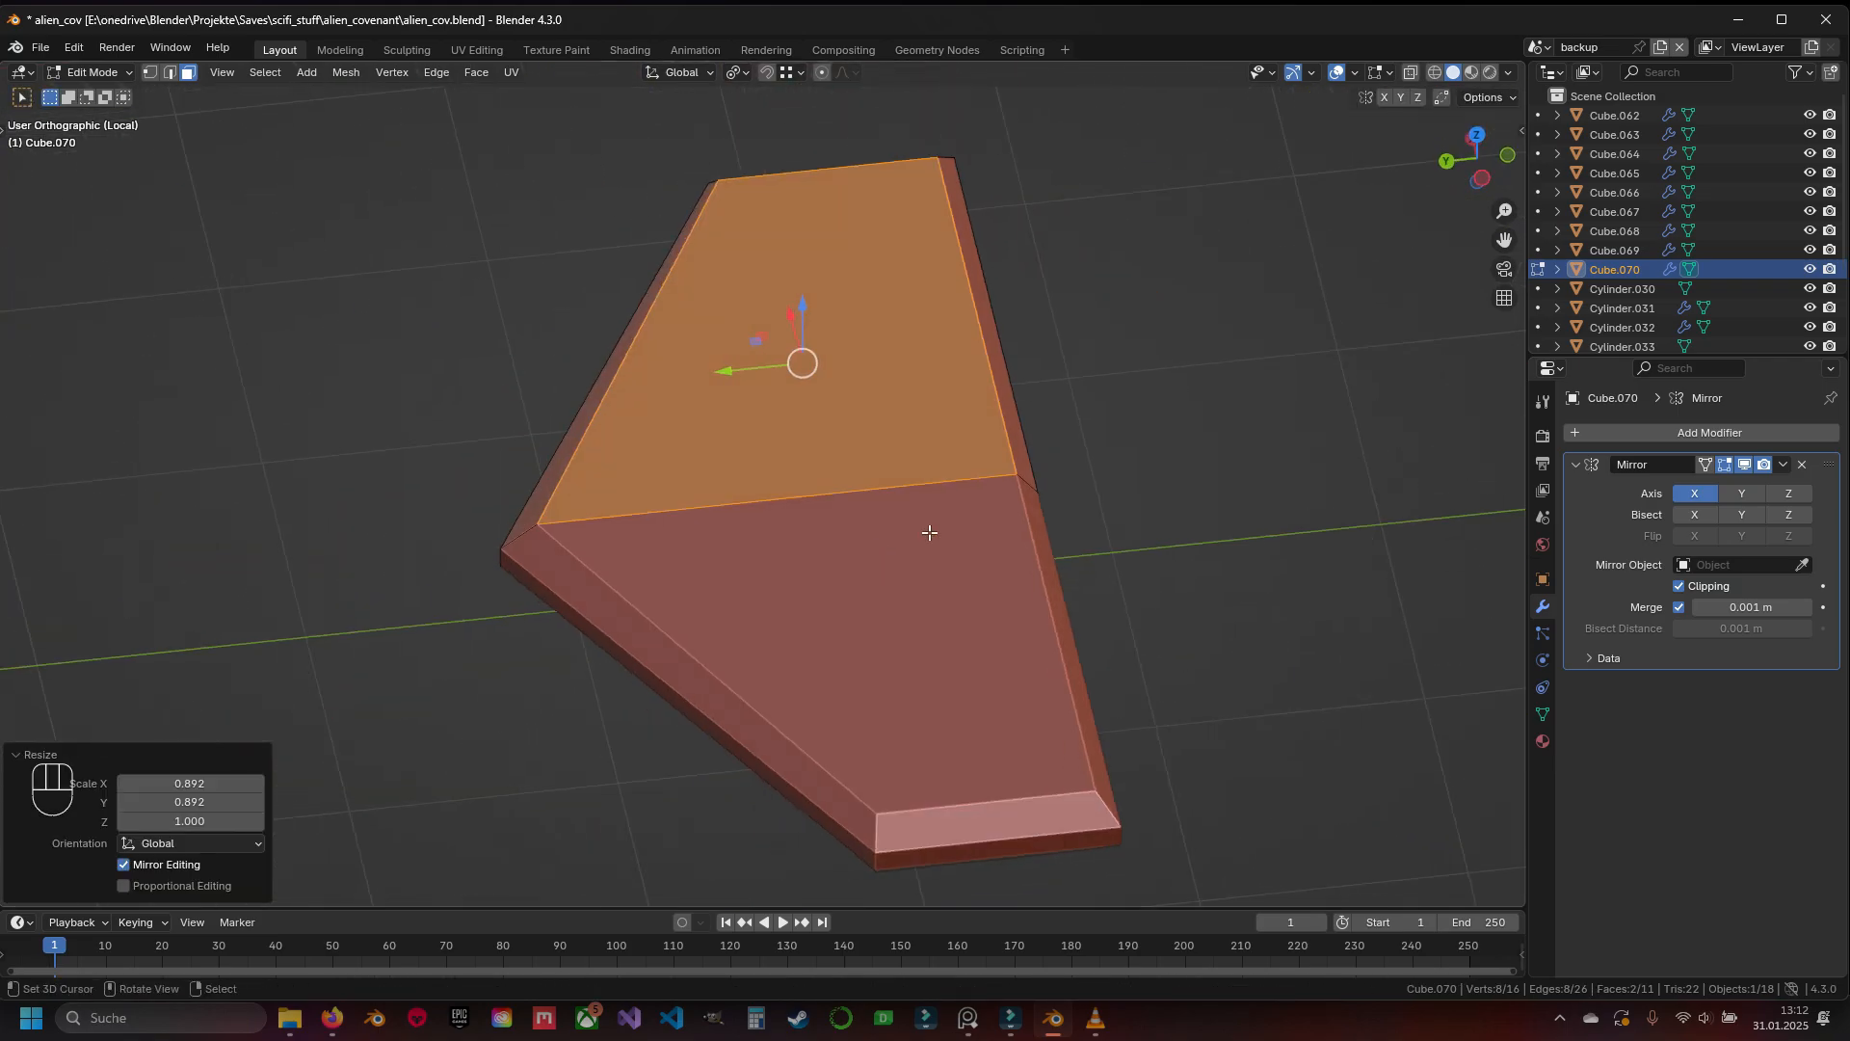
key("KP_7")
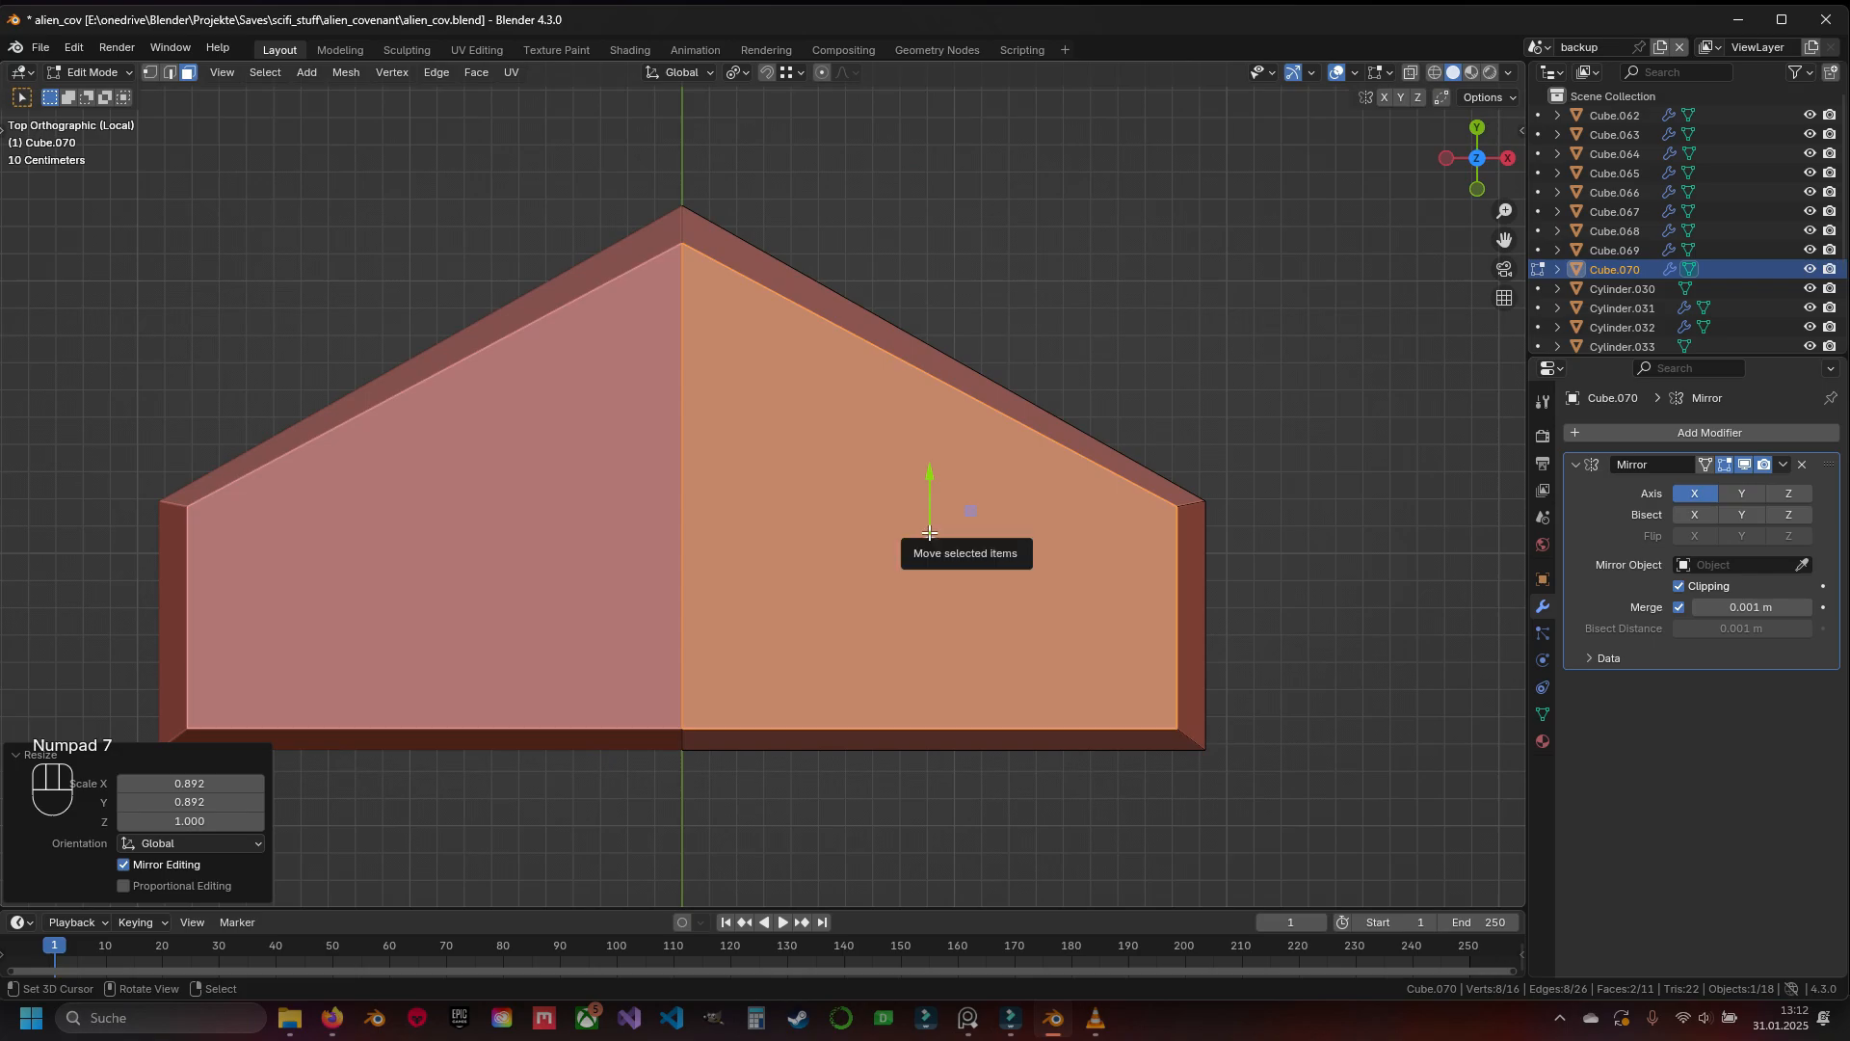
Leave isolation and mesh editing, save the file, and enable the Mirror modifier's Y and Z axes for the block
key("KP_Divide")
key("Tab")
key("ctrl+s")
middle_click_drag(805, 628, 908, 489, "shift")
left_click(1742, 493)
scroll(834, 497, "down", 5)
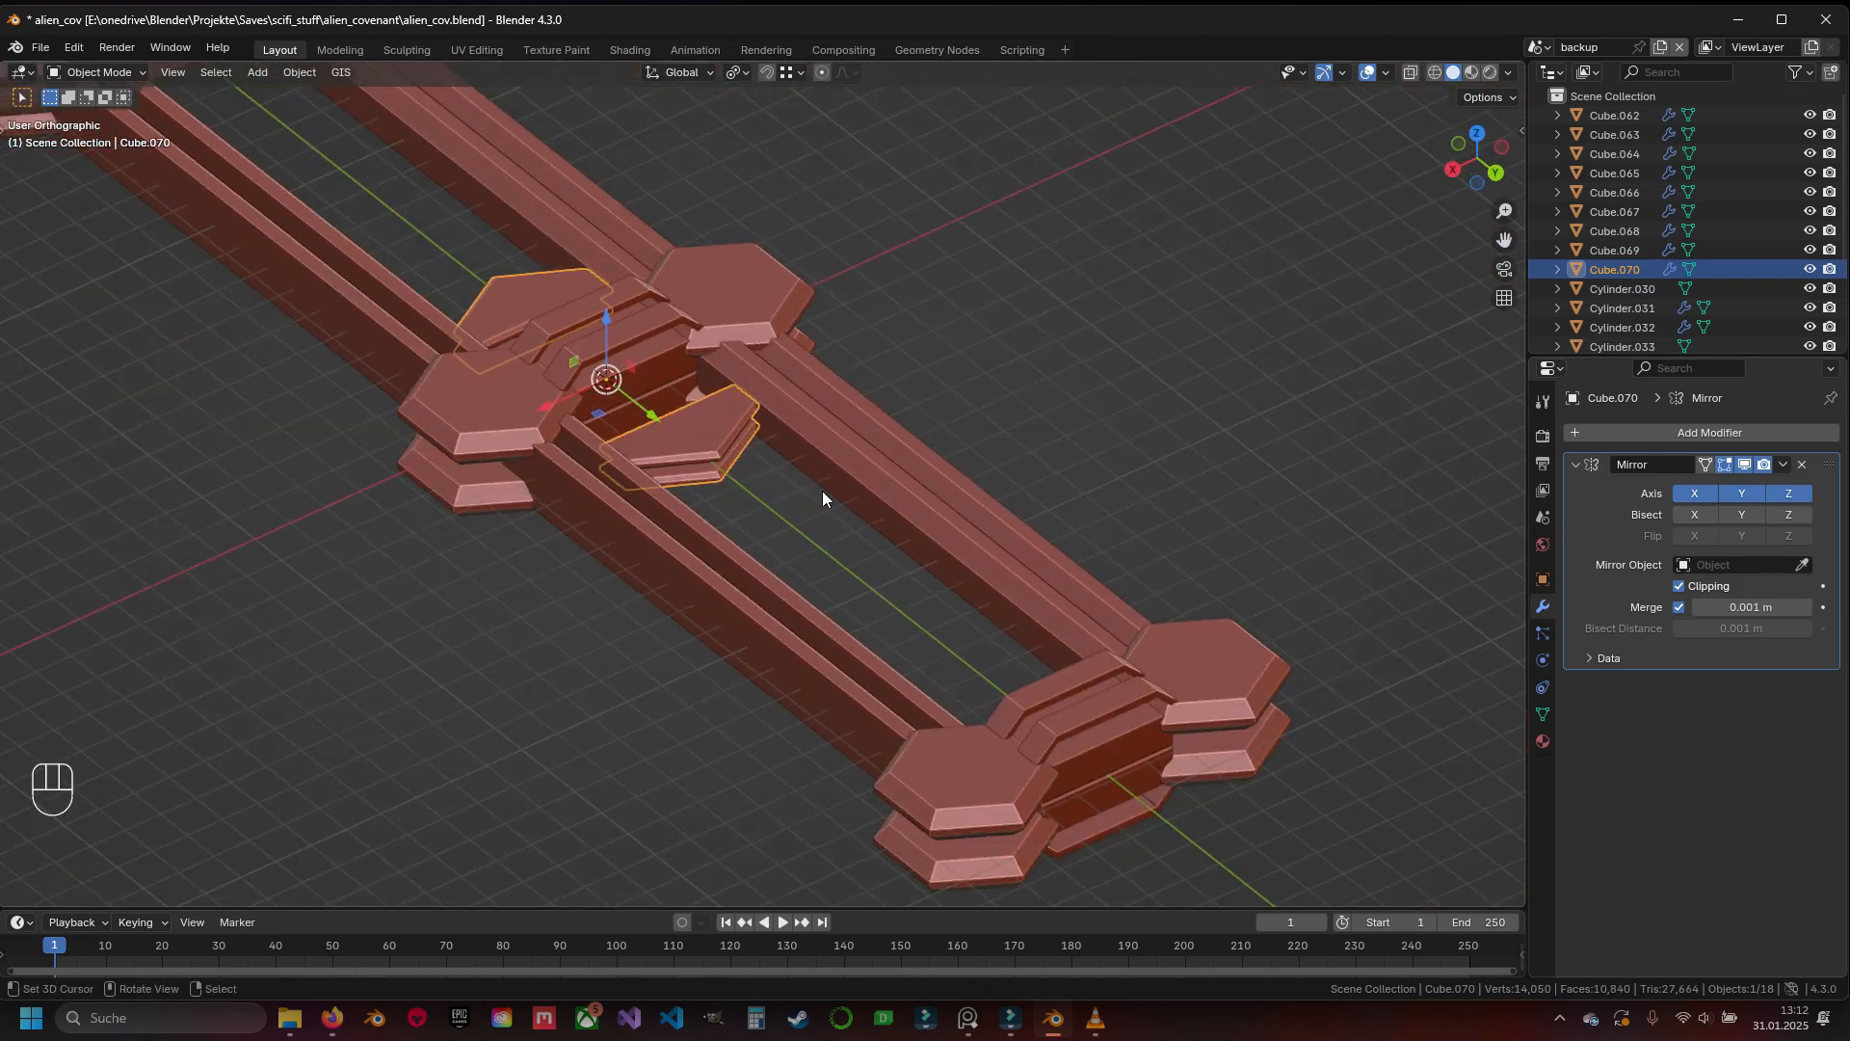
Duplicate the block's geometry along +Y to just before the far hexagonal plates and separate it into its own object
key("KP_7")
key("Tab")
key("a")
key("a")
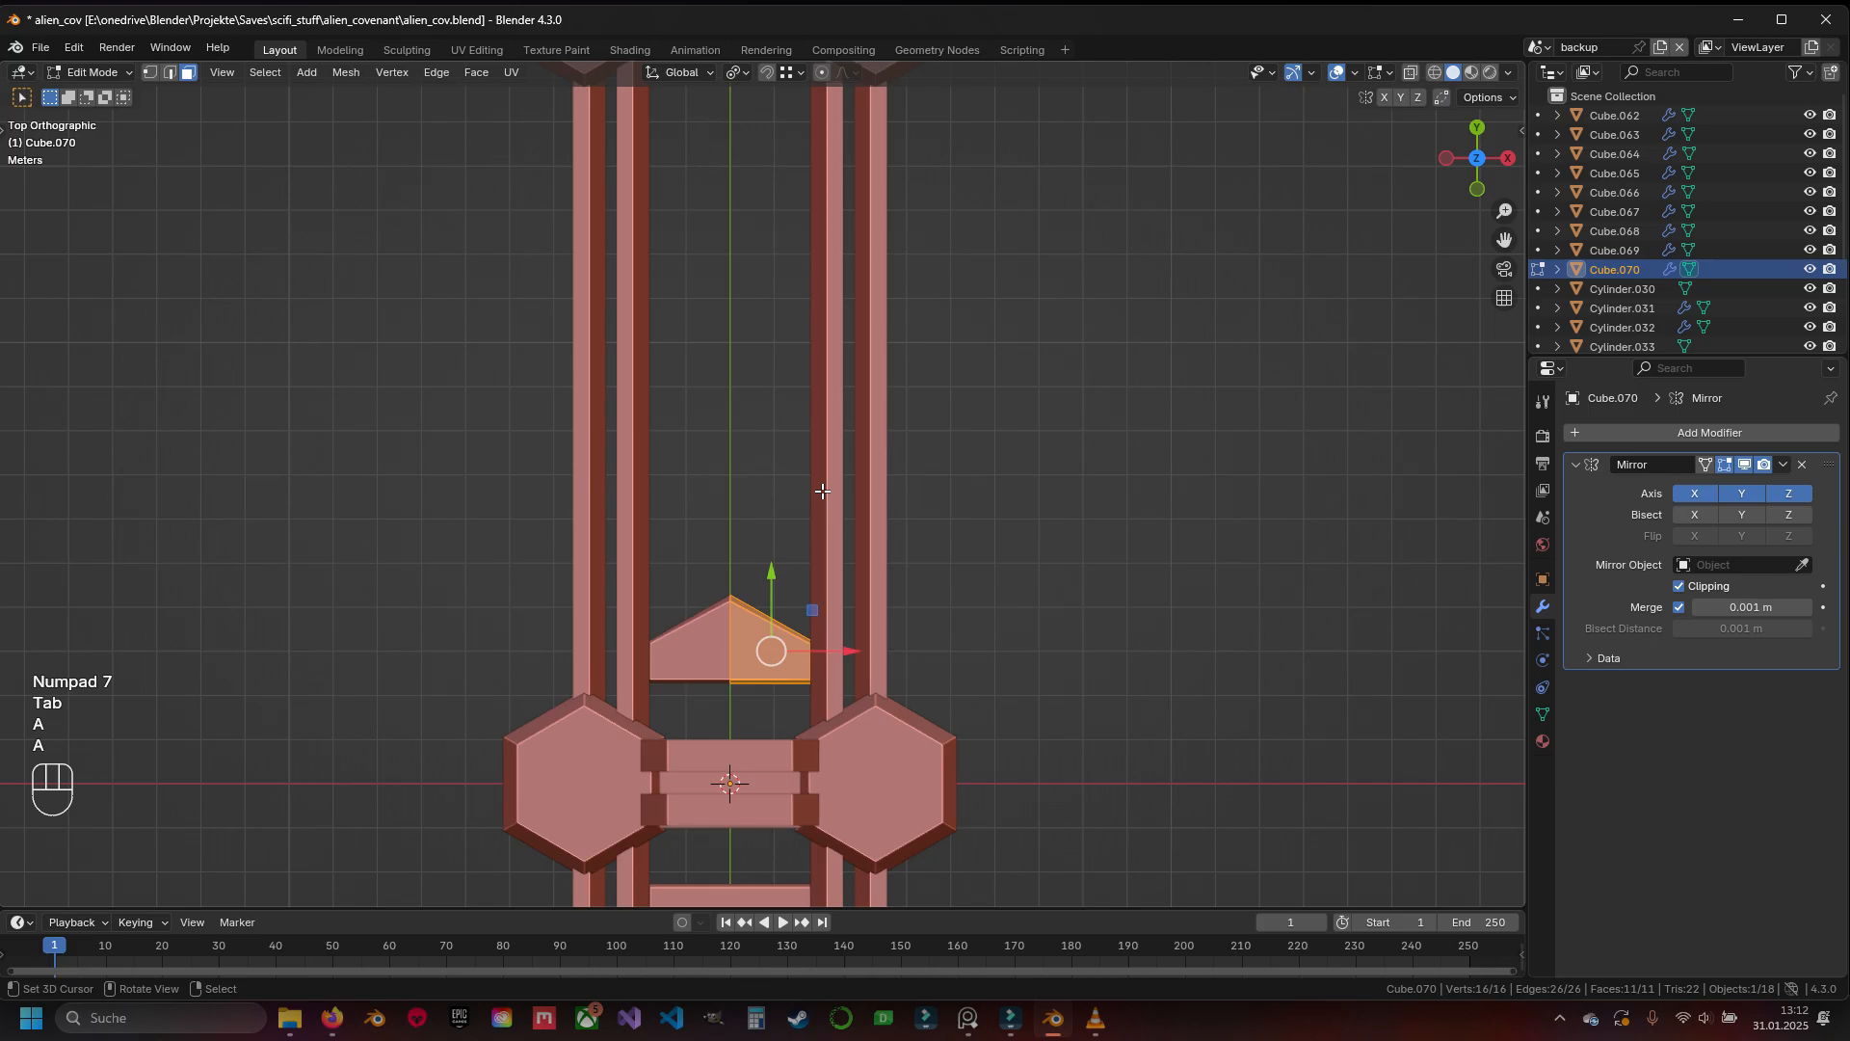
key("shift+d")
key("Escape")
scroll(777, 569, "down", 4)
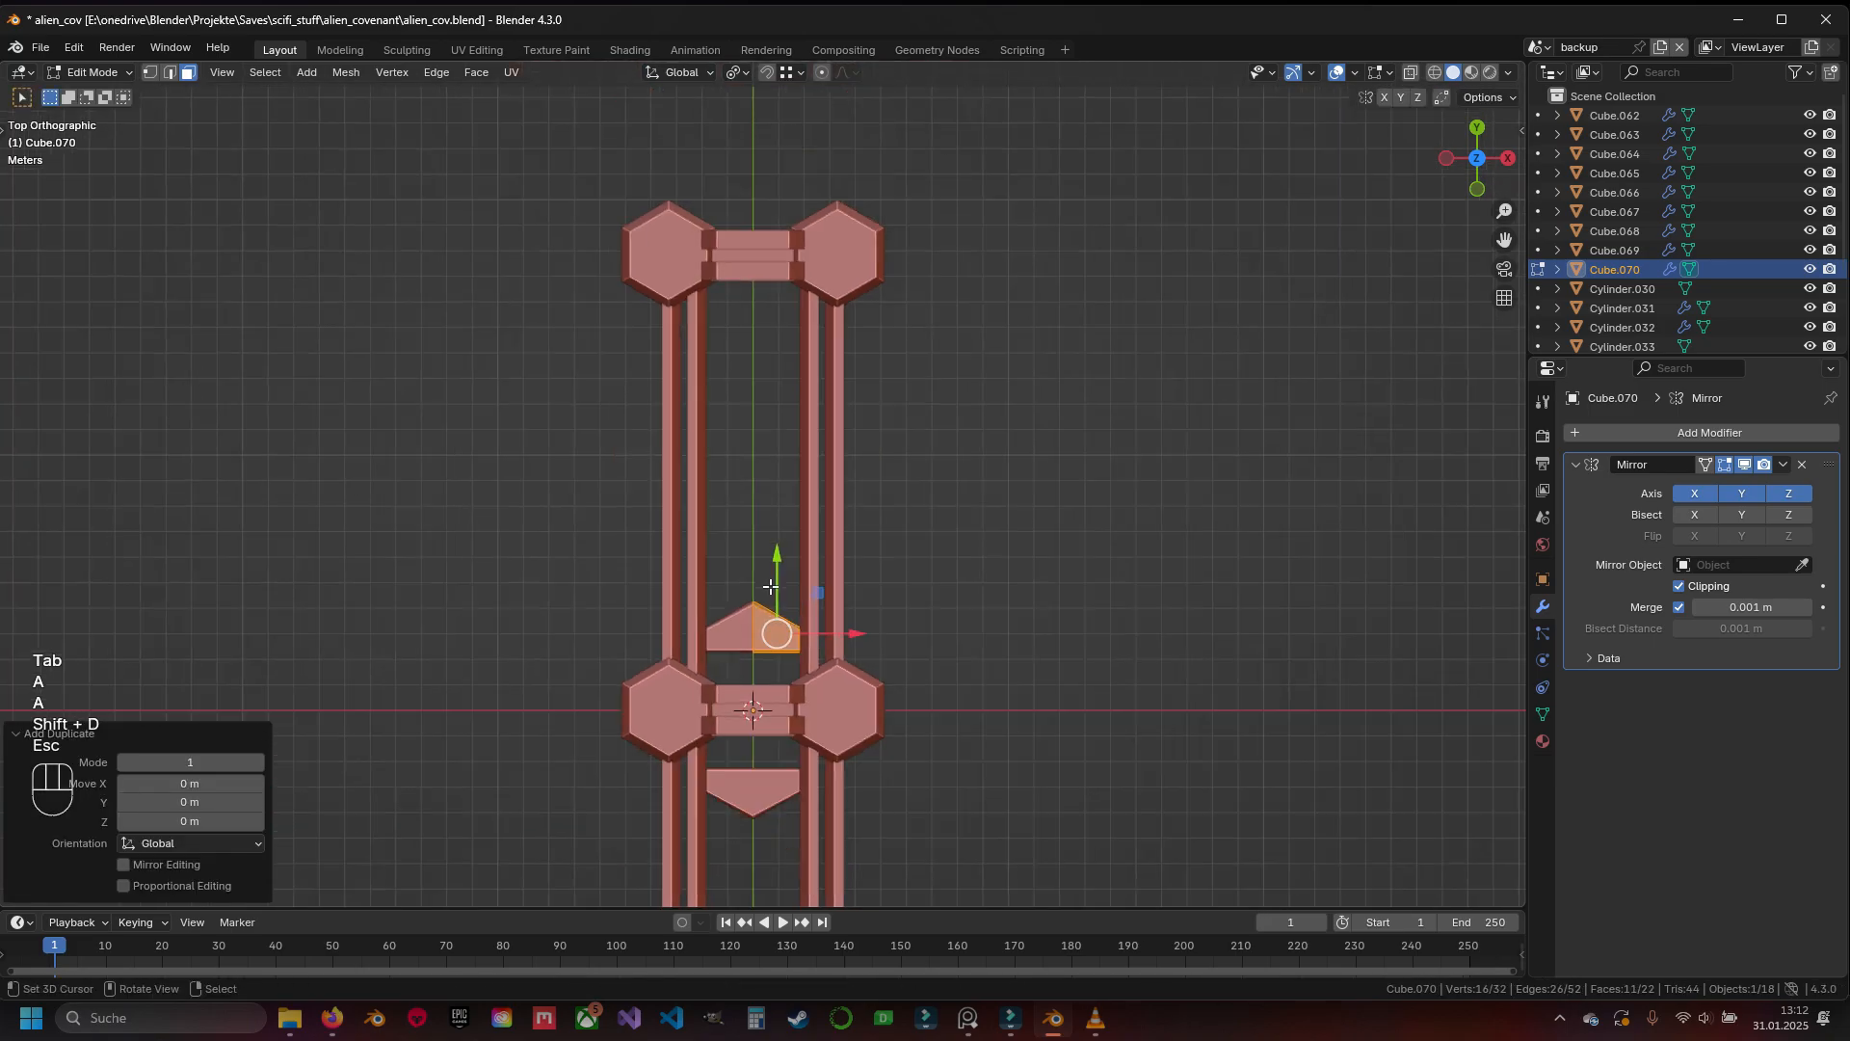
left_click_drag(776, 576, 791, 292)
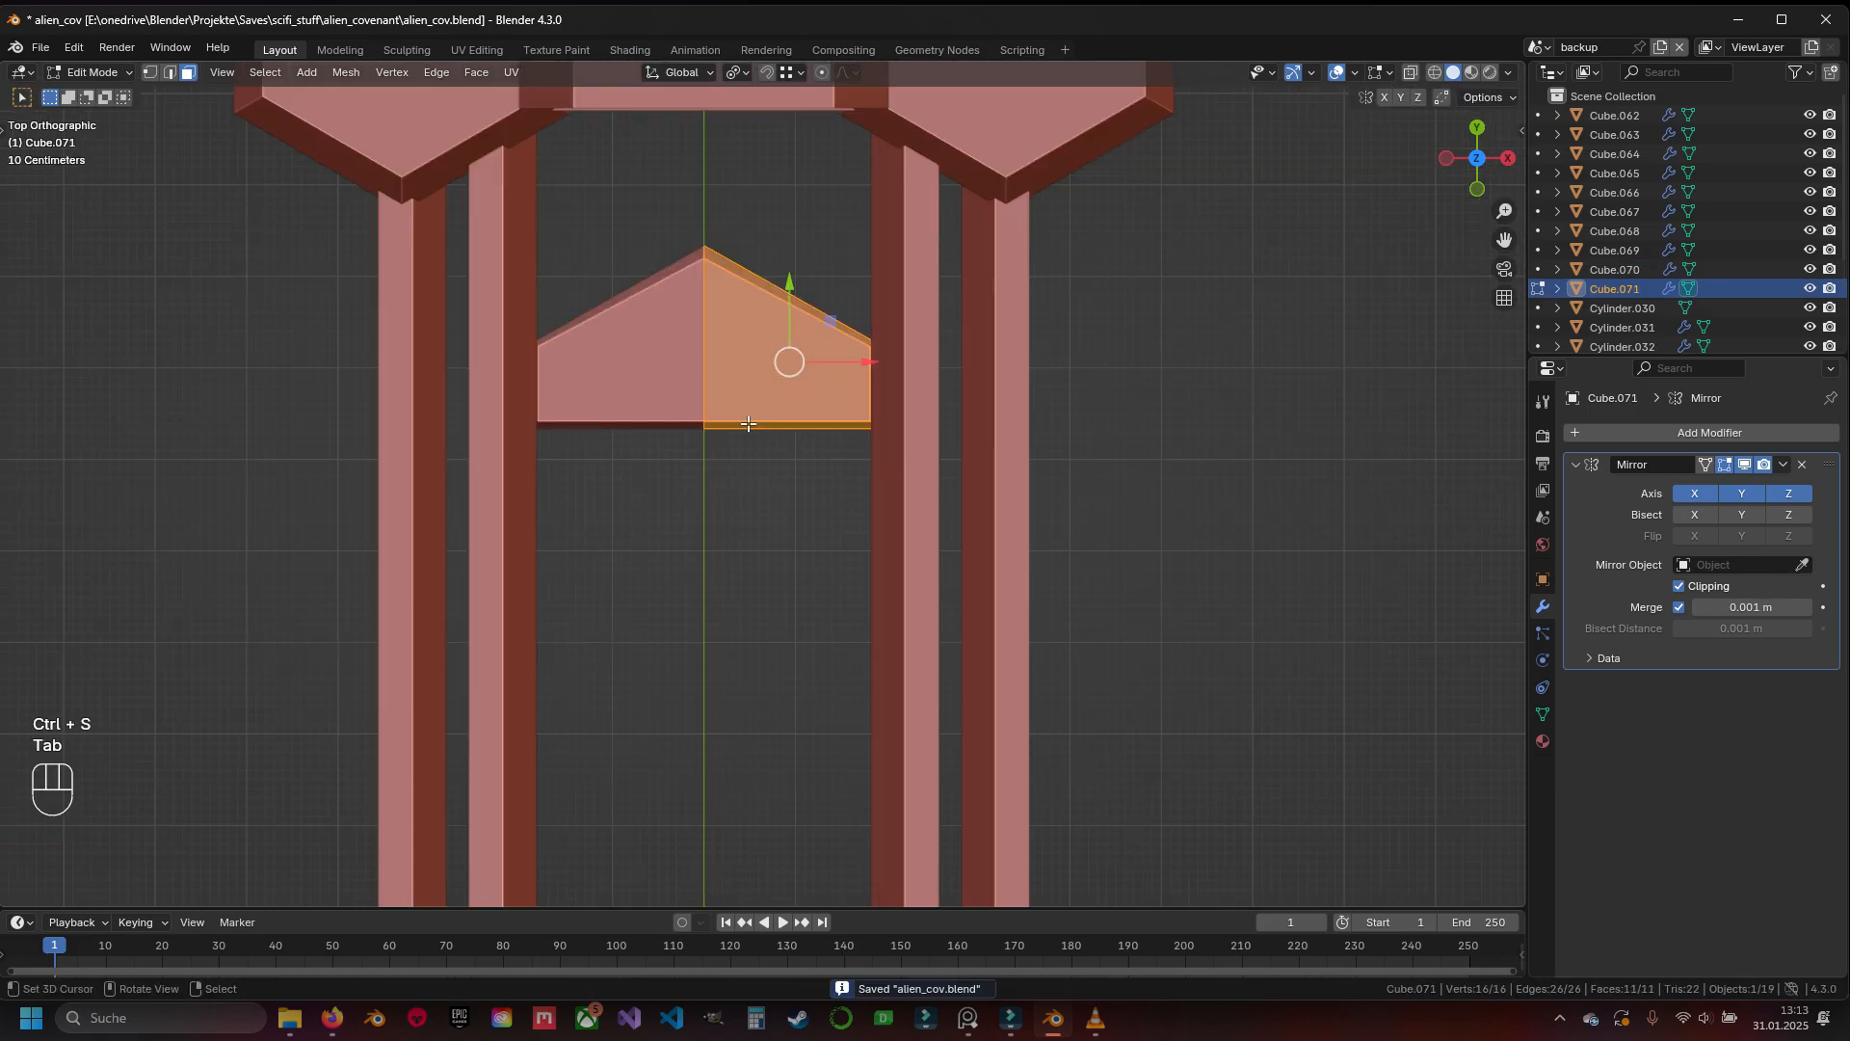
Flip the duplicated block with a Y scale of -1, move it about 0.31 m along +Y, and save the file
middle_click_drag(850, 212, 850, 347, "shift")
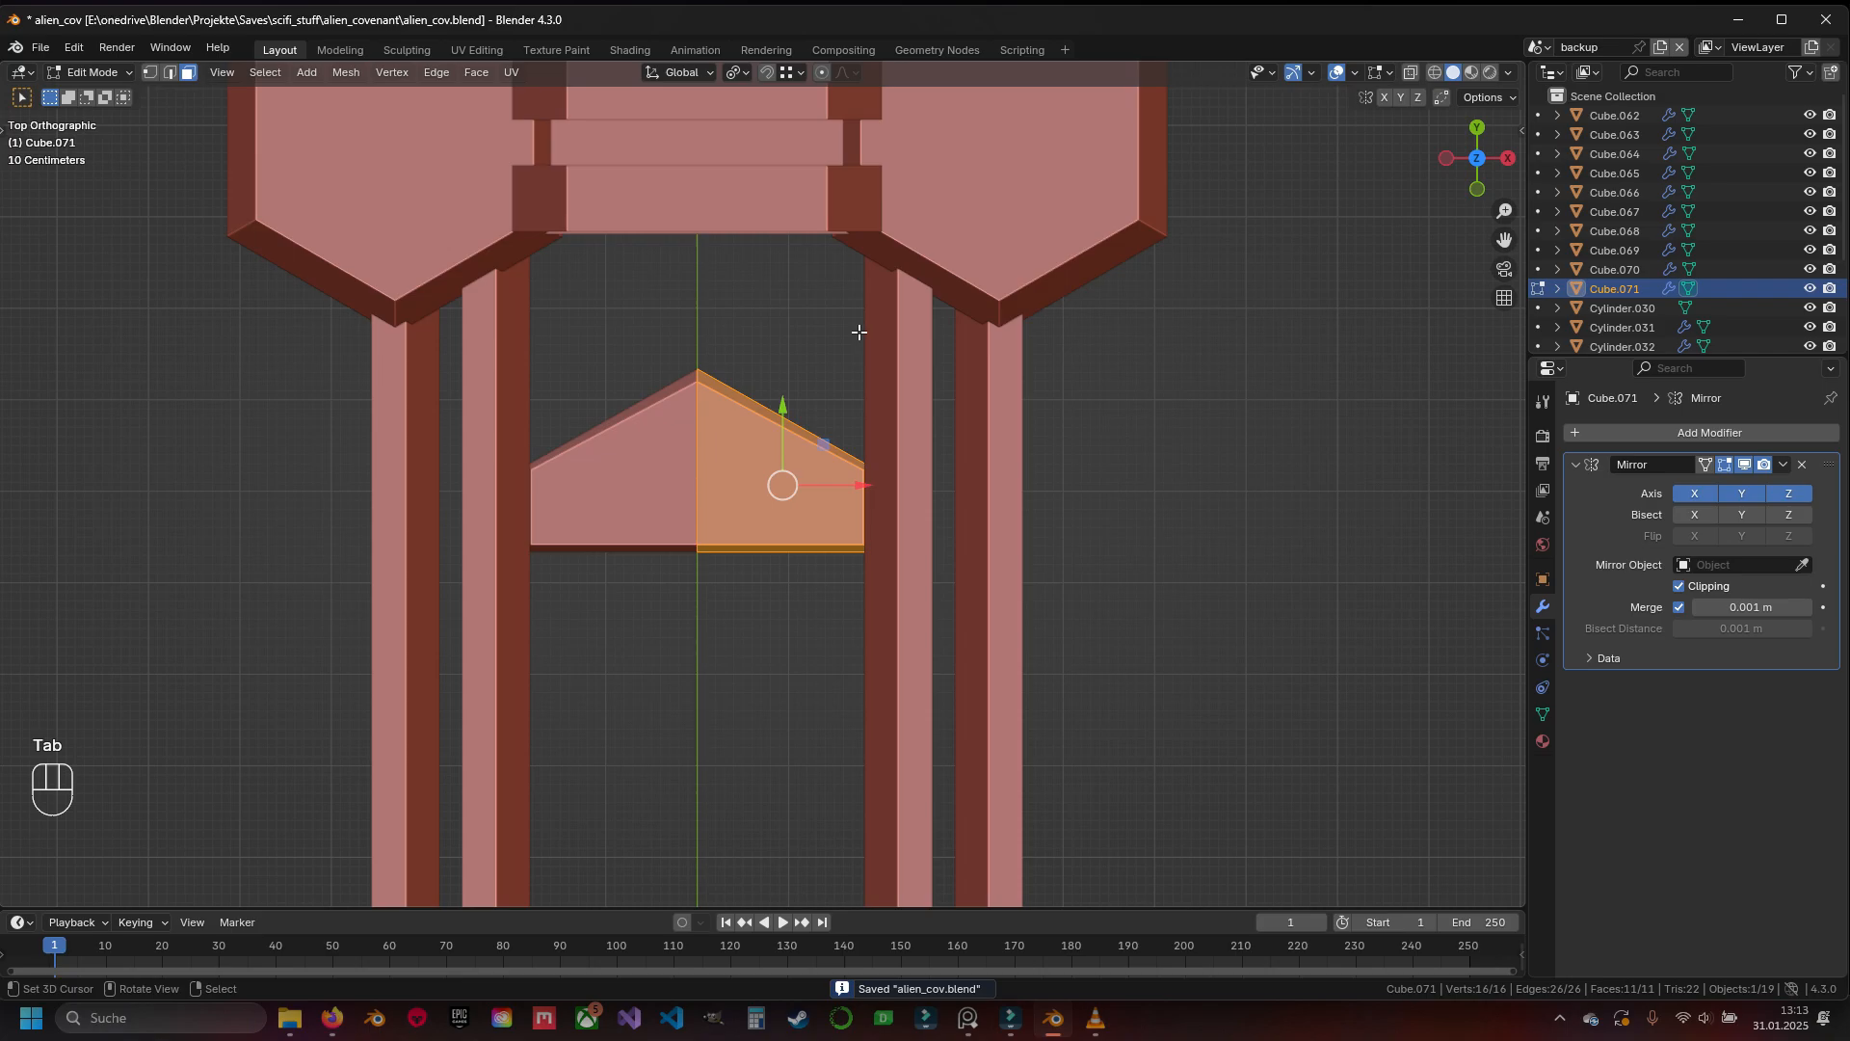
key("s")
key("y")
key("KP_Subtract")
key("KP_1")
key("Return")
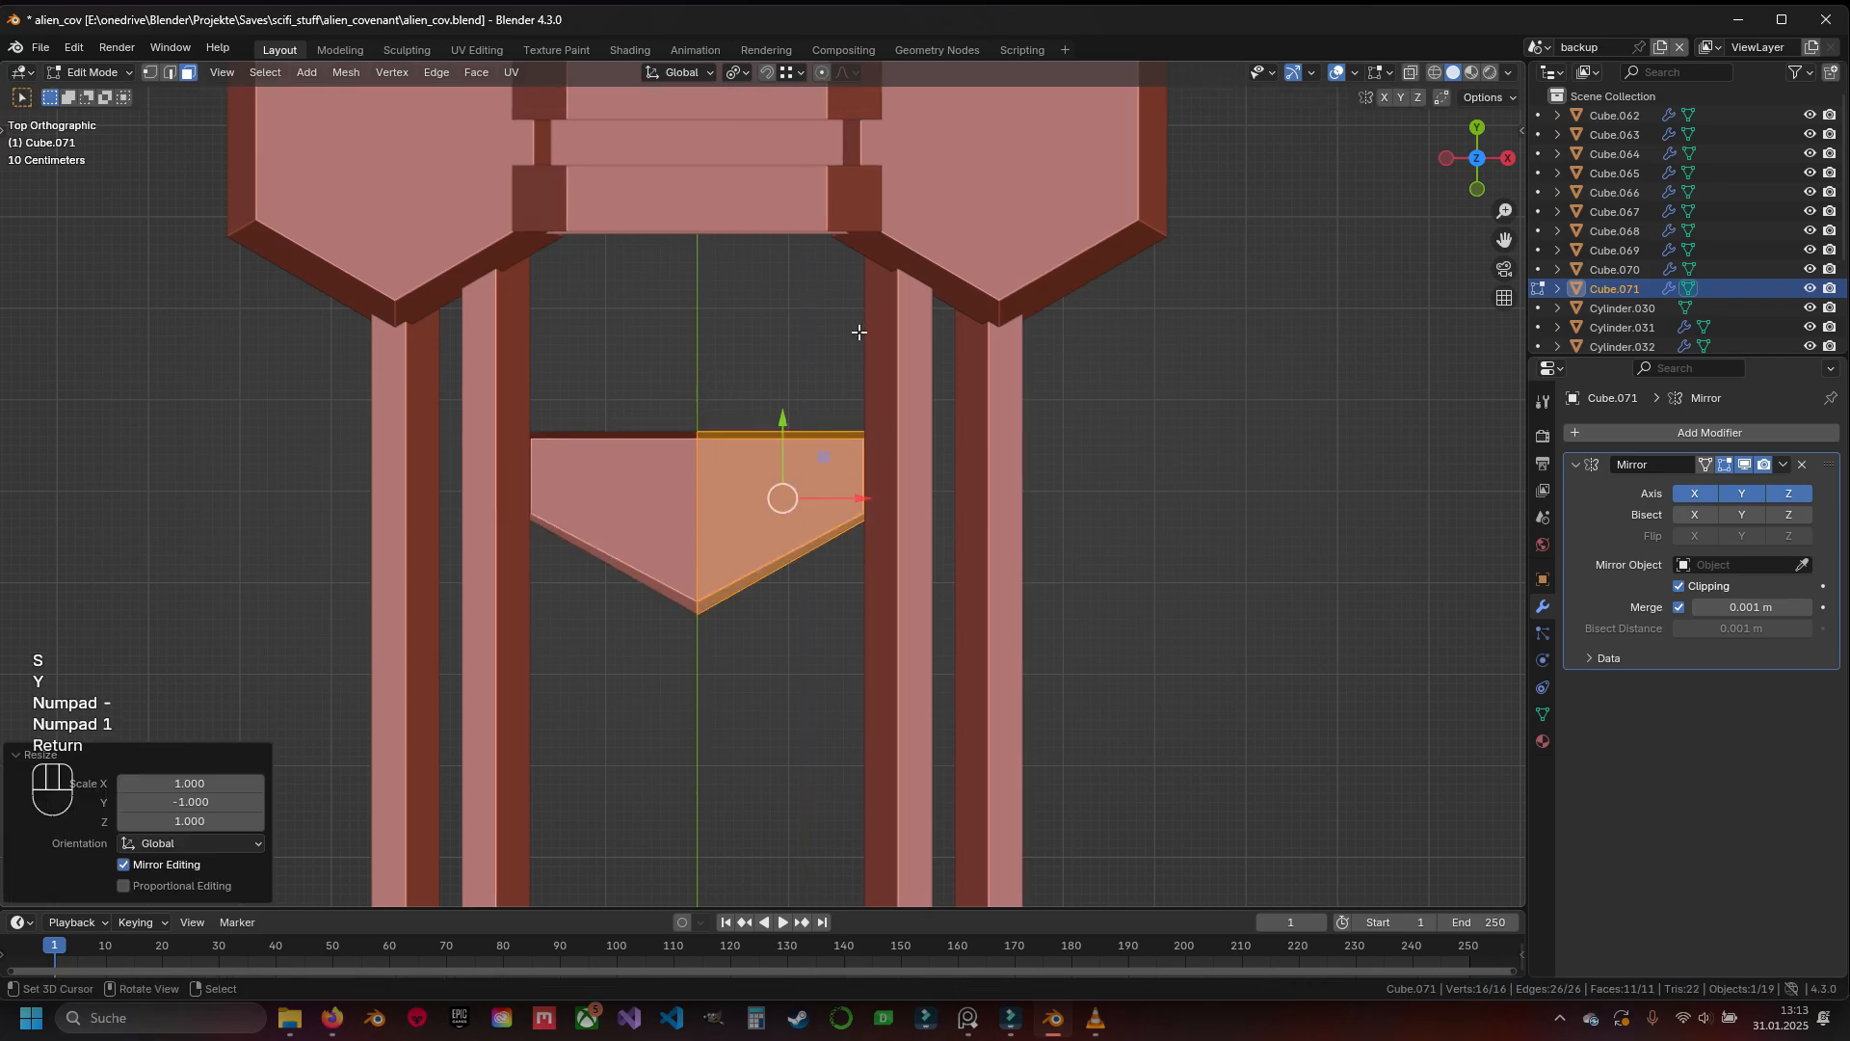
left_click_drag(778, 432, 784, 405)
scroll(737, 636, "down", 5)
scroll(736, 637, "down", 5, "shift")
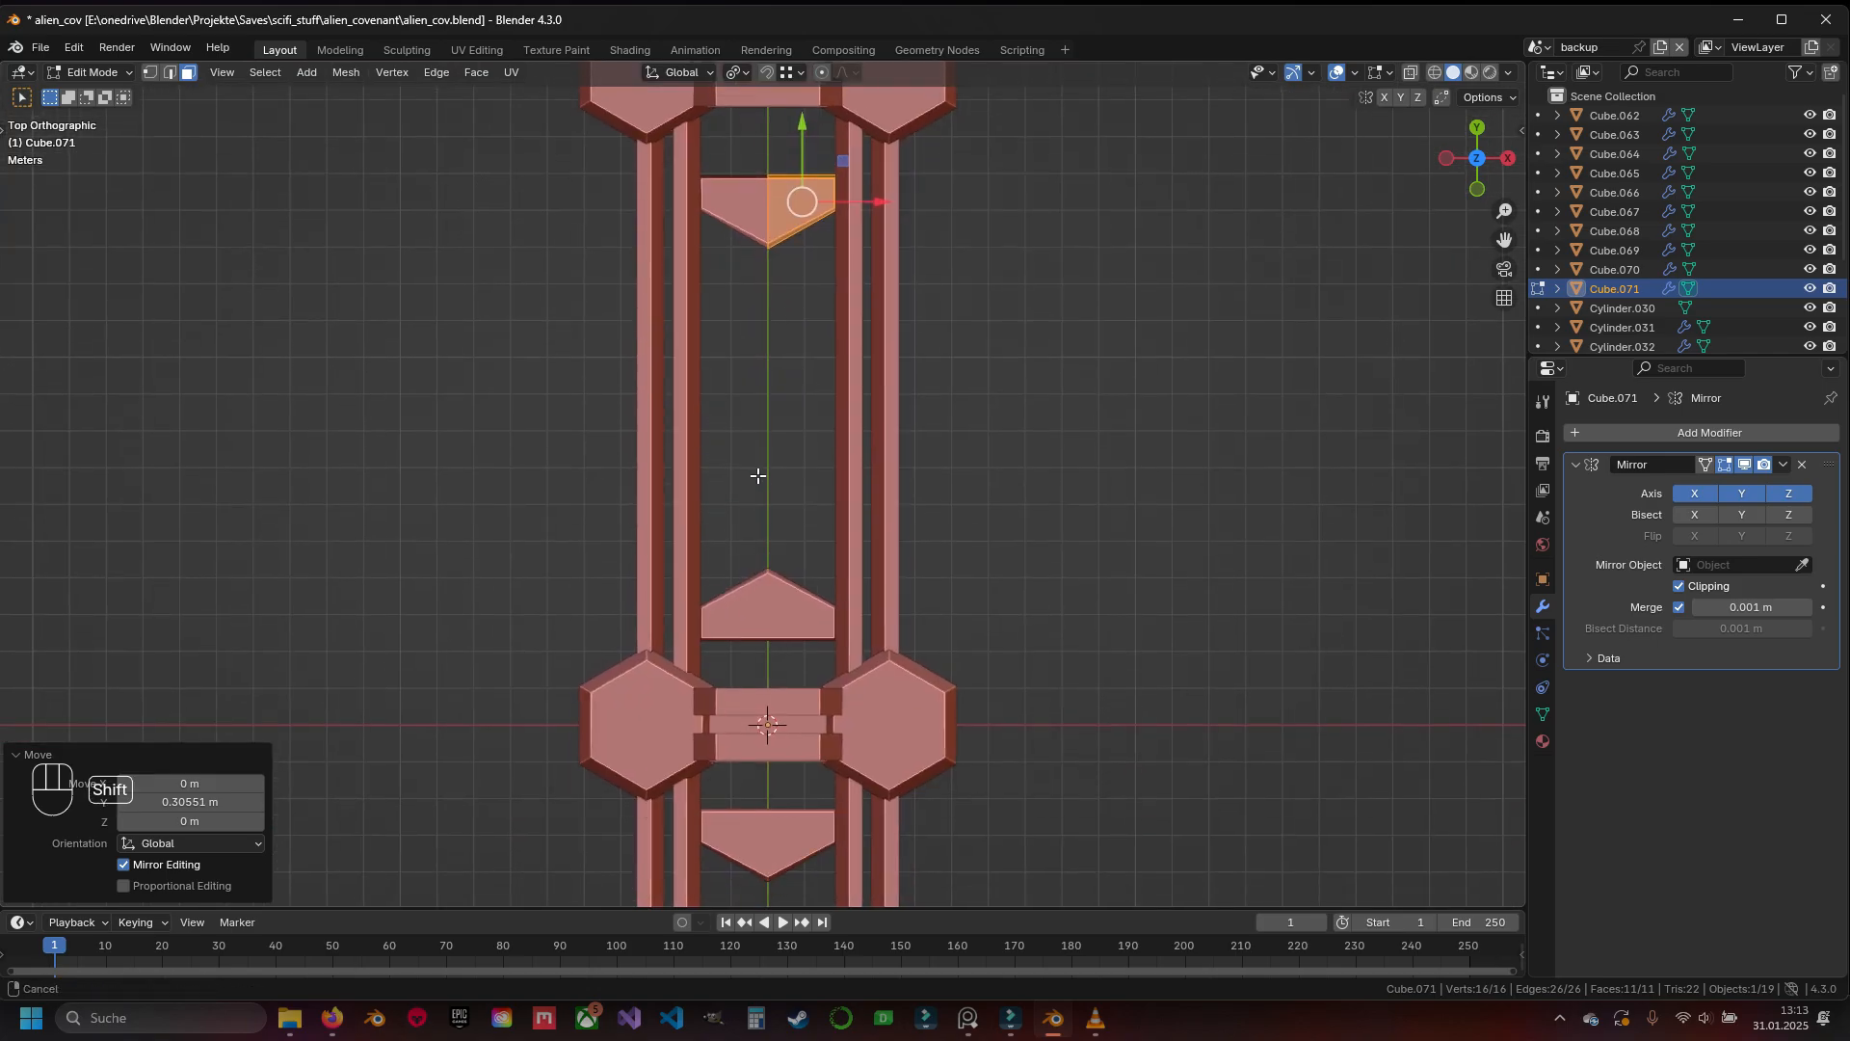
key("ctrl+s")
Recalculate the flipped block's normals to the outside, deselect its geometry, and save the file
middle_click_drag(756, 476, 745, 535)
scroll(843, 504, "up", 5)
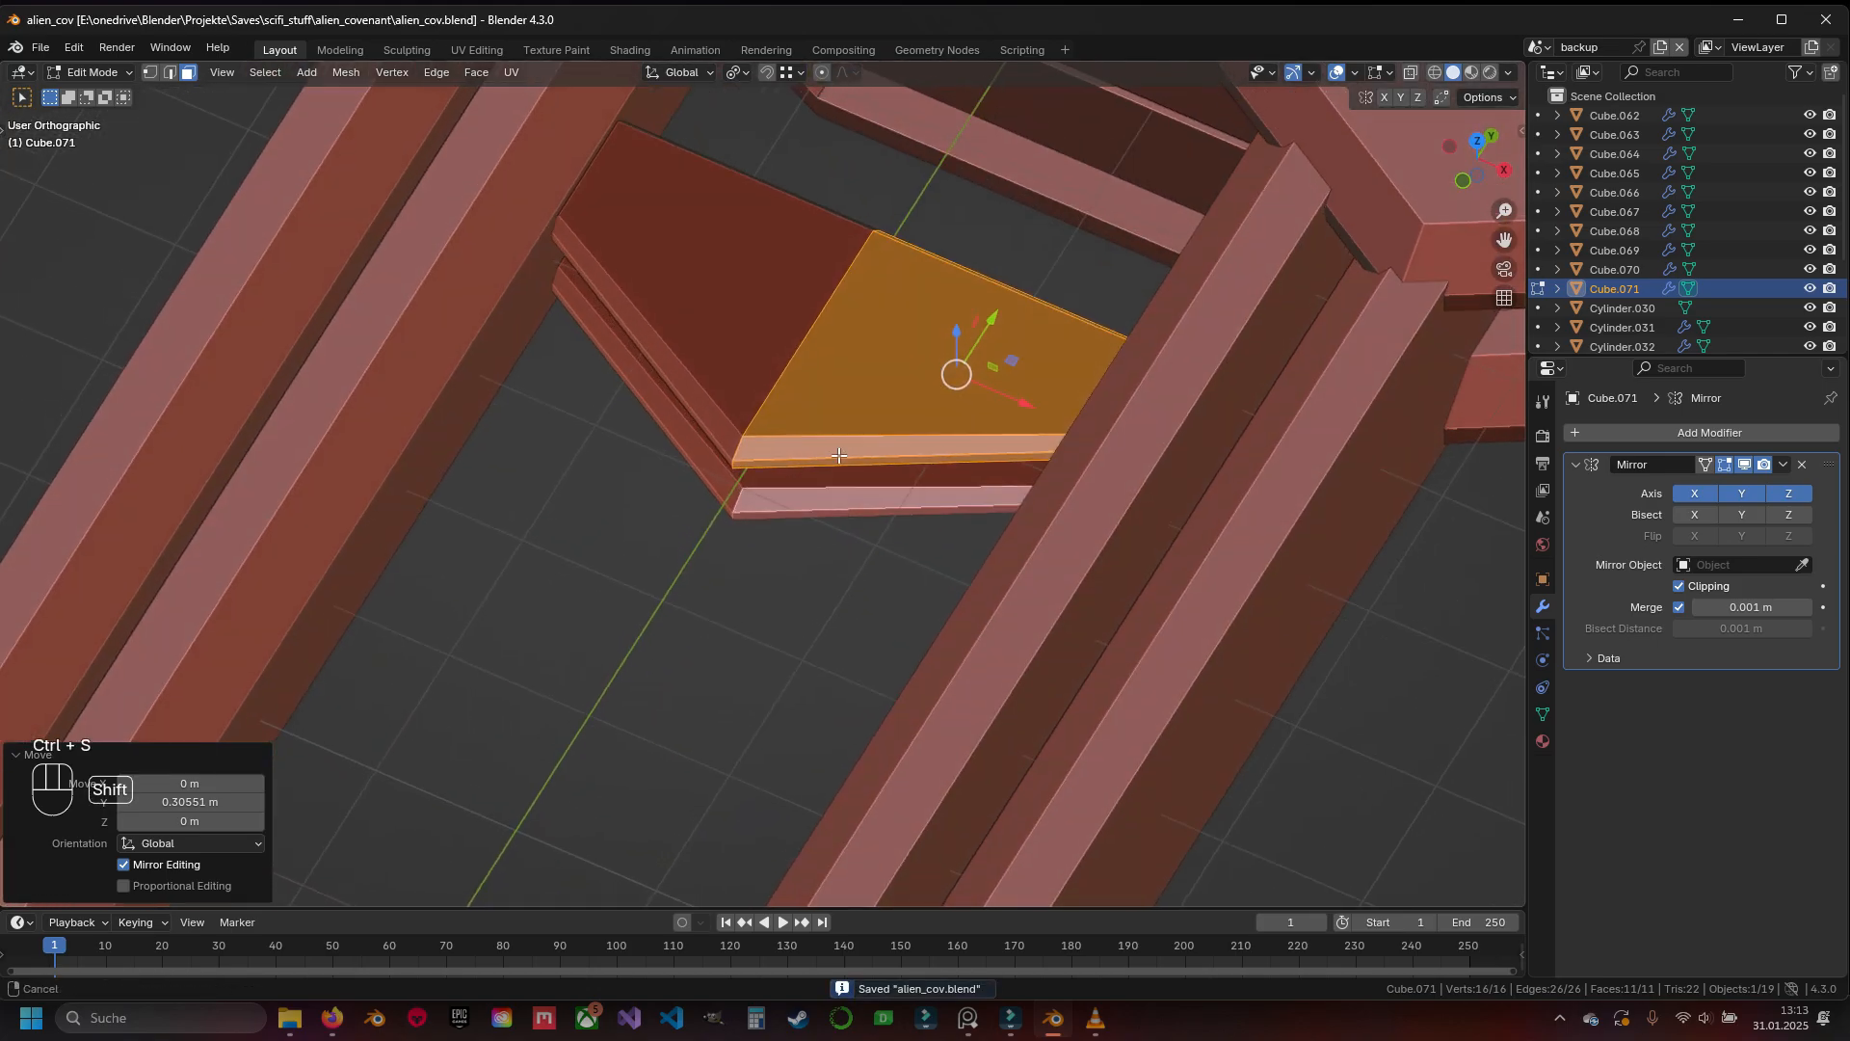
key("space")
type("reca")
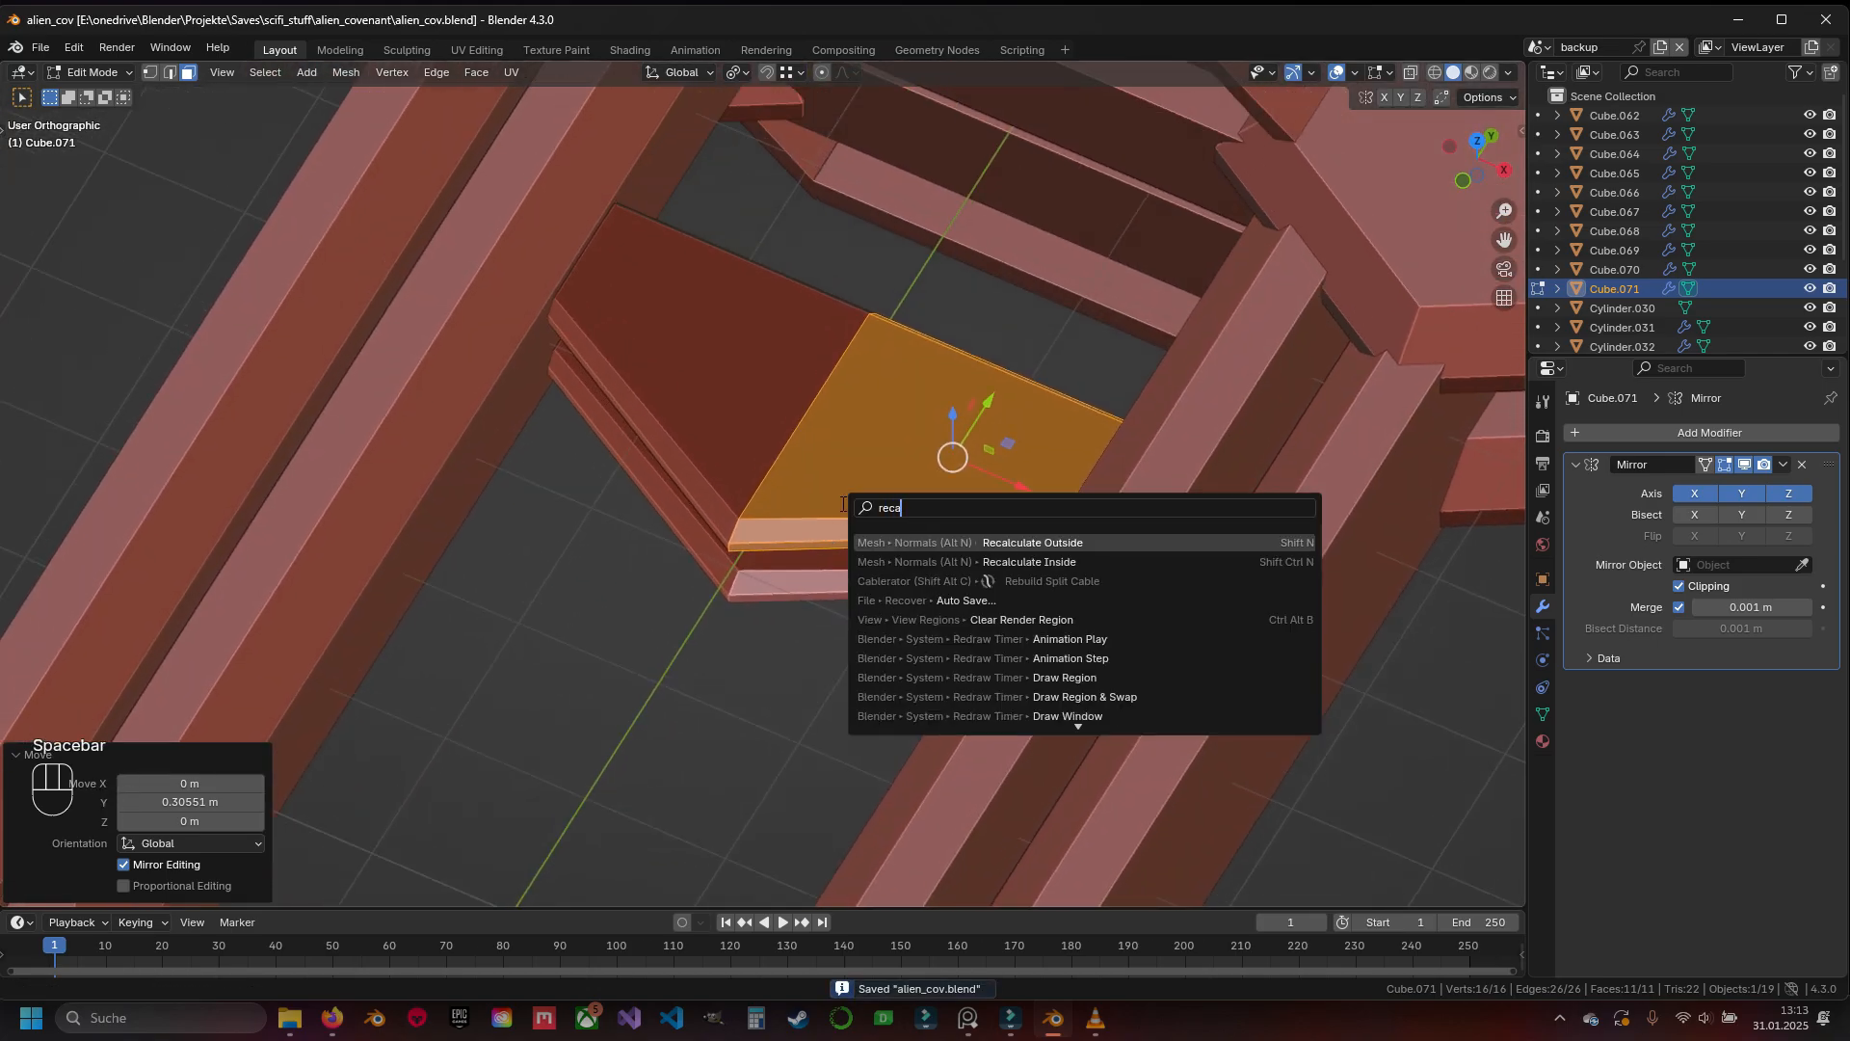
type("l")
key("Return")
key("a")
key("ctrl+s")
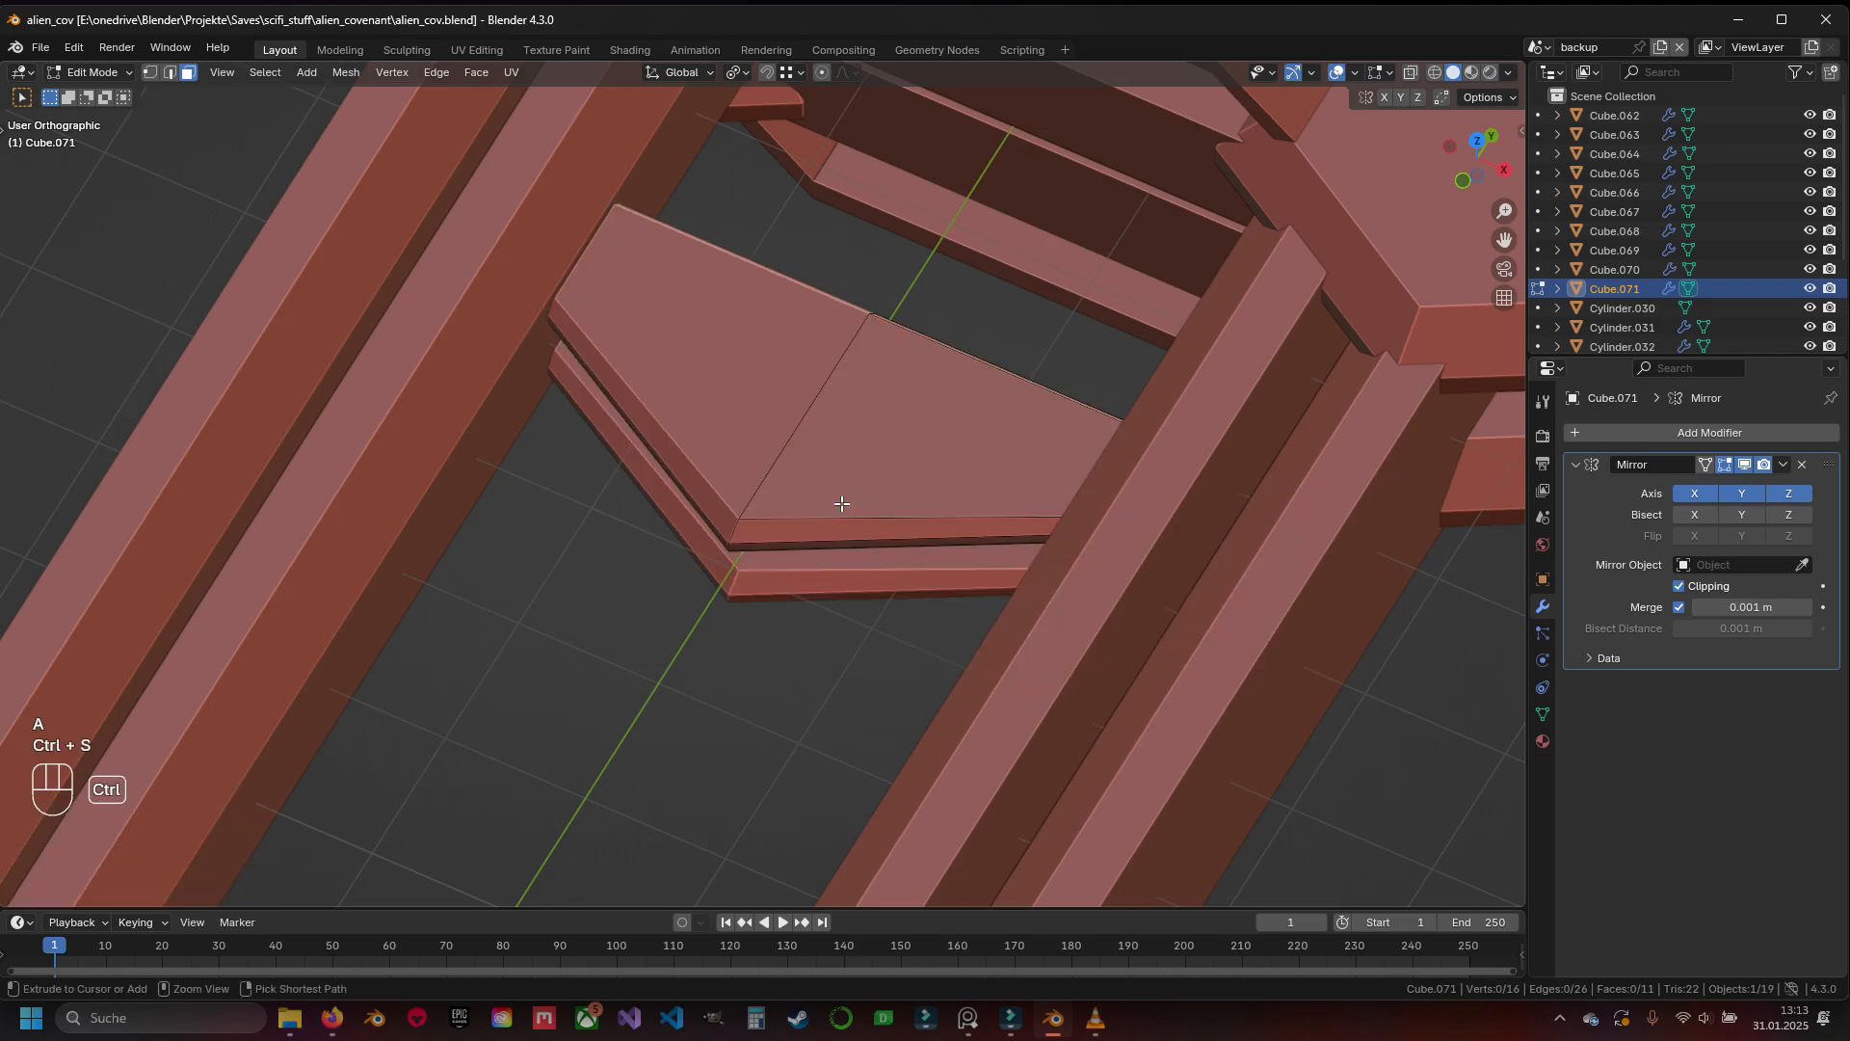
Leave mesh editing on the flipped block, deselect all objects, and save the file
scroll(838, 524, "down", 5)
key("Tab")
scroll(838, 523, "down", 5)
key("a")
key("ctrl+s")
Examine the frame's end section with its last hexagonal plates and the empty space beyond it, finishing in top view
middle_click_drag(902, 572, 675, 384)
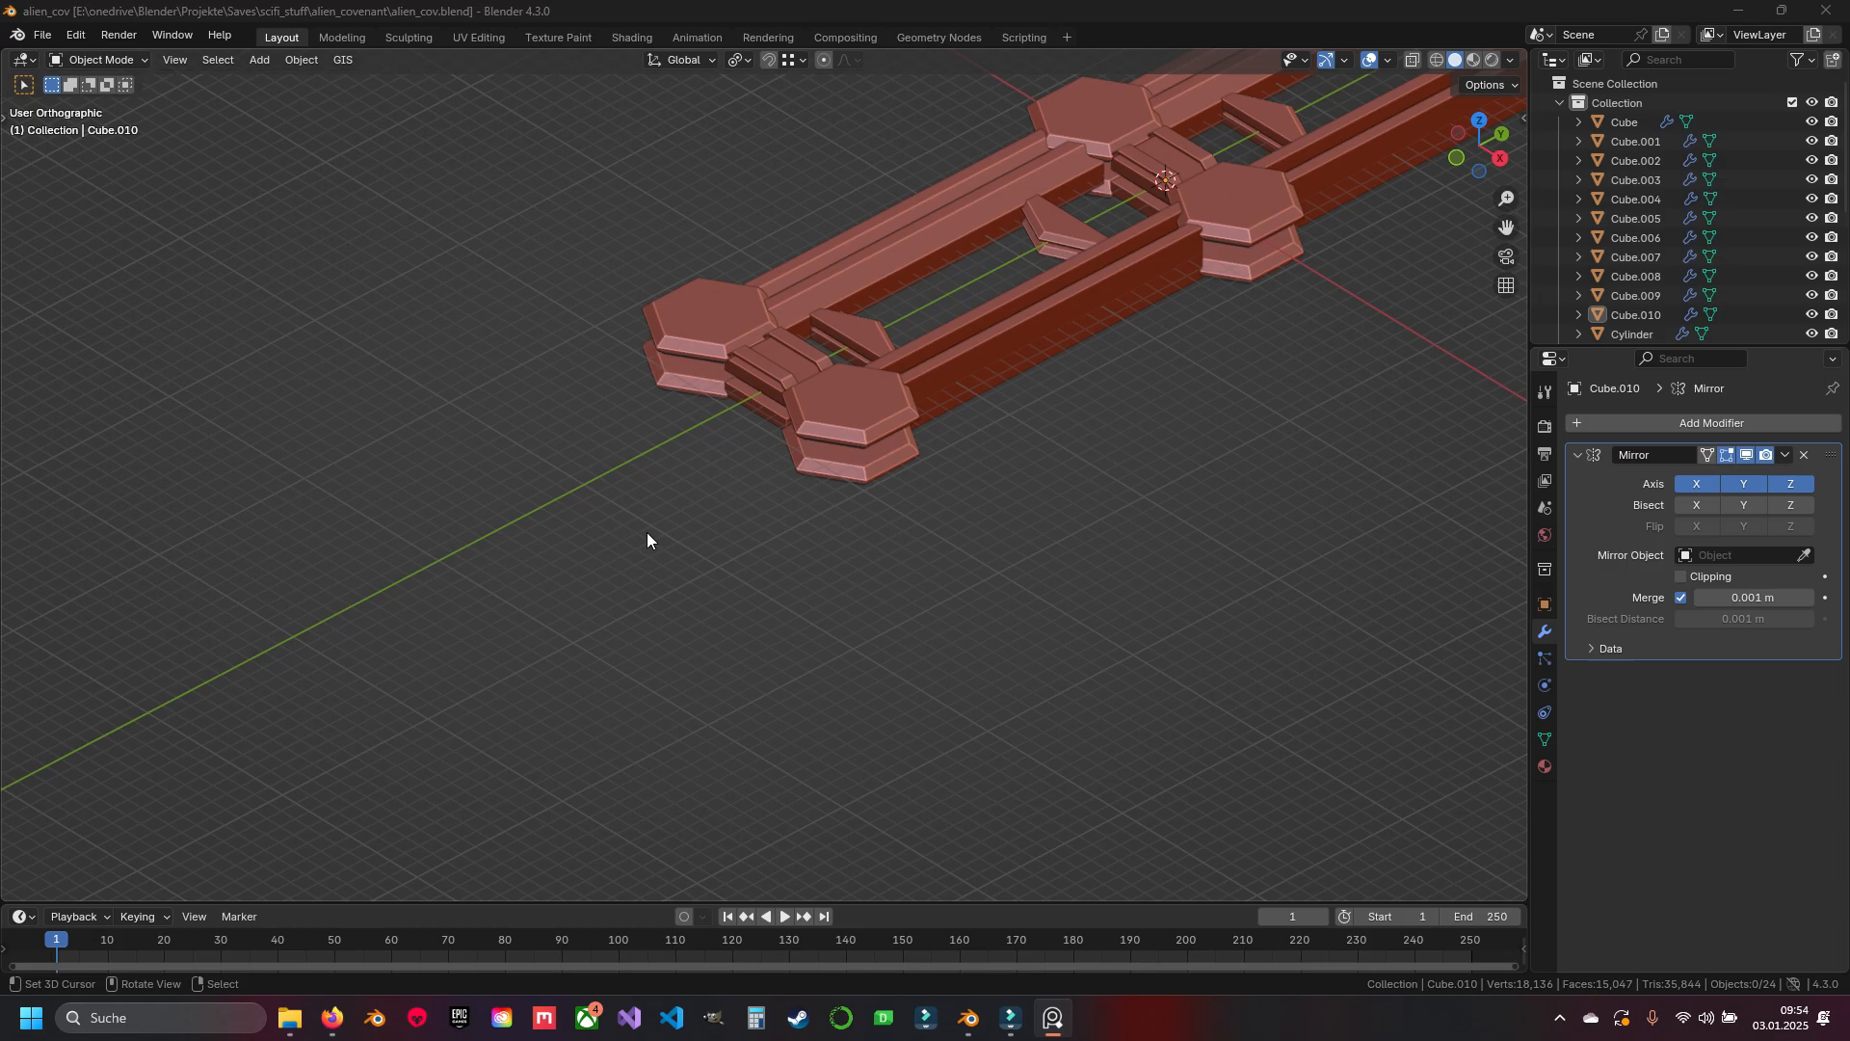
scroll(708, 478, "up", 4)
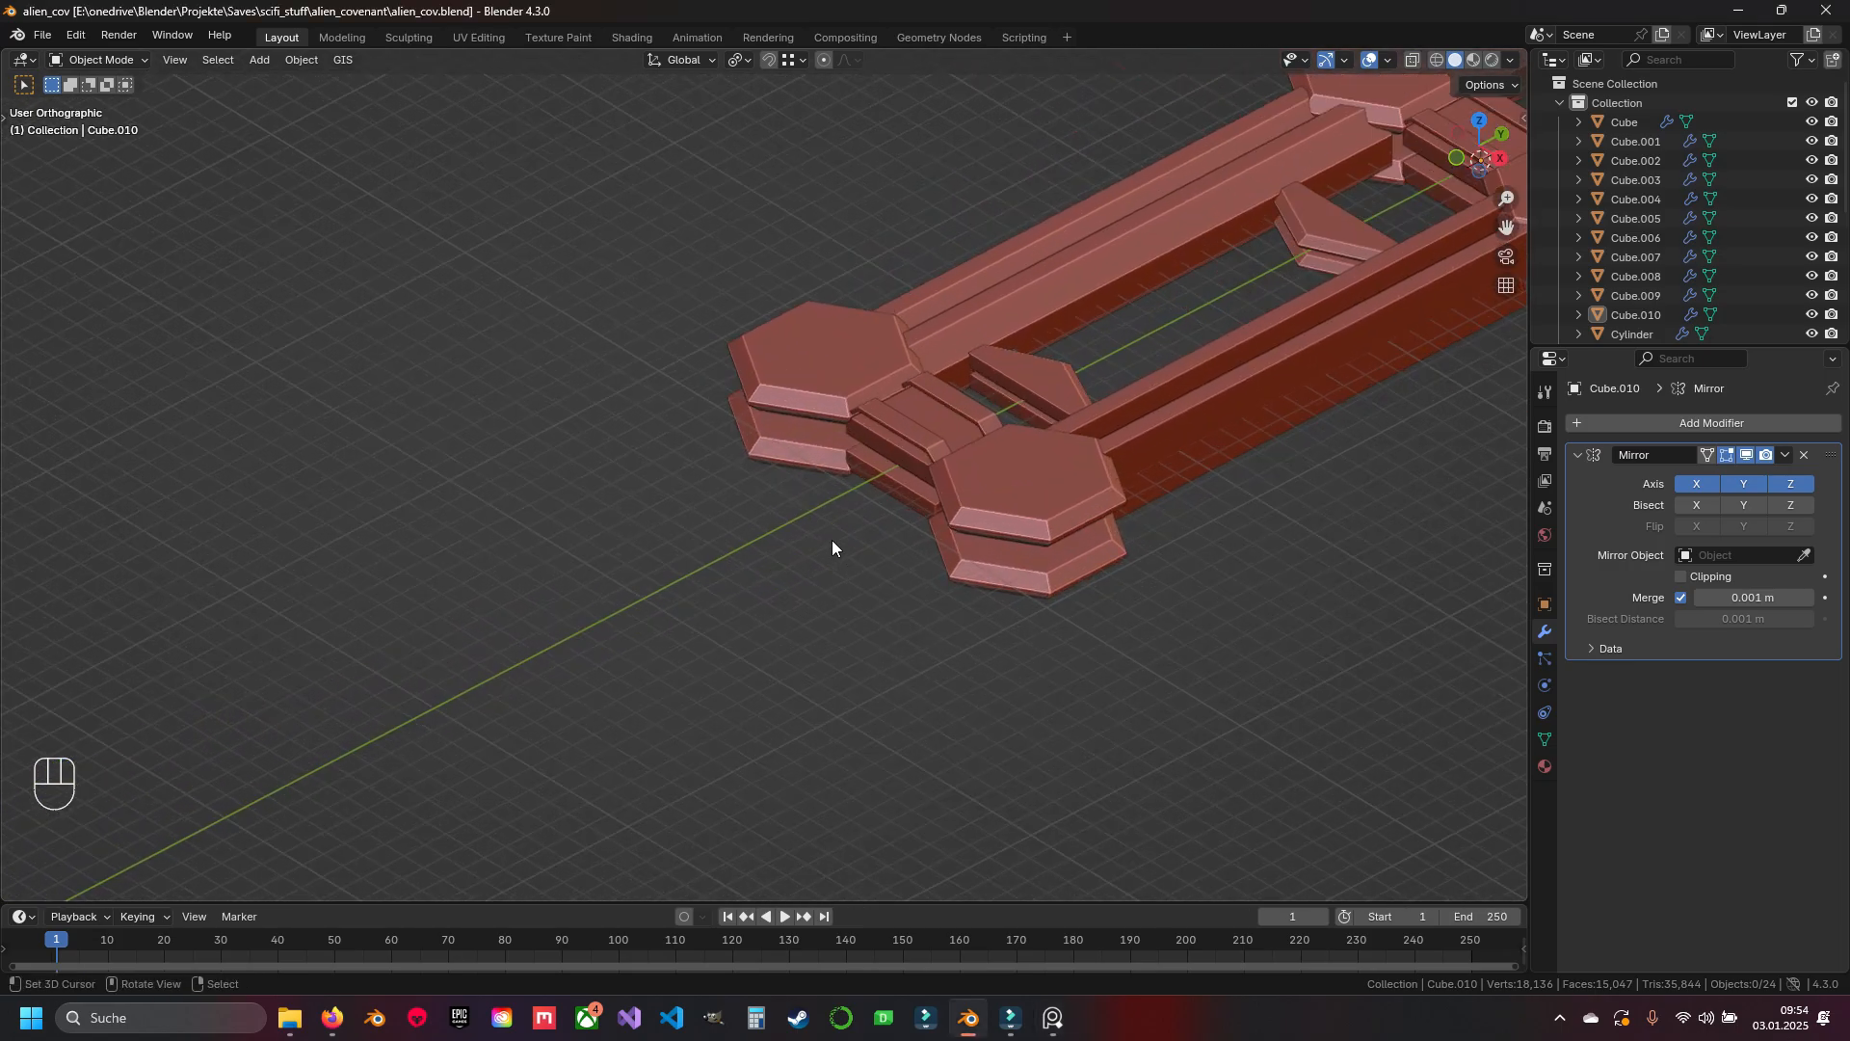
middle_click_drag(817, 562, 923, 479, "shift")
scroll(983, 458, "down", 4)
scroll(925, 448, "up", 4)
scroll(881, 470, "down", 2)
scroll(934, 470, "down", 2)
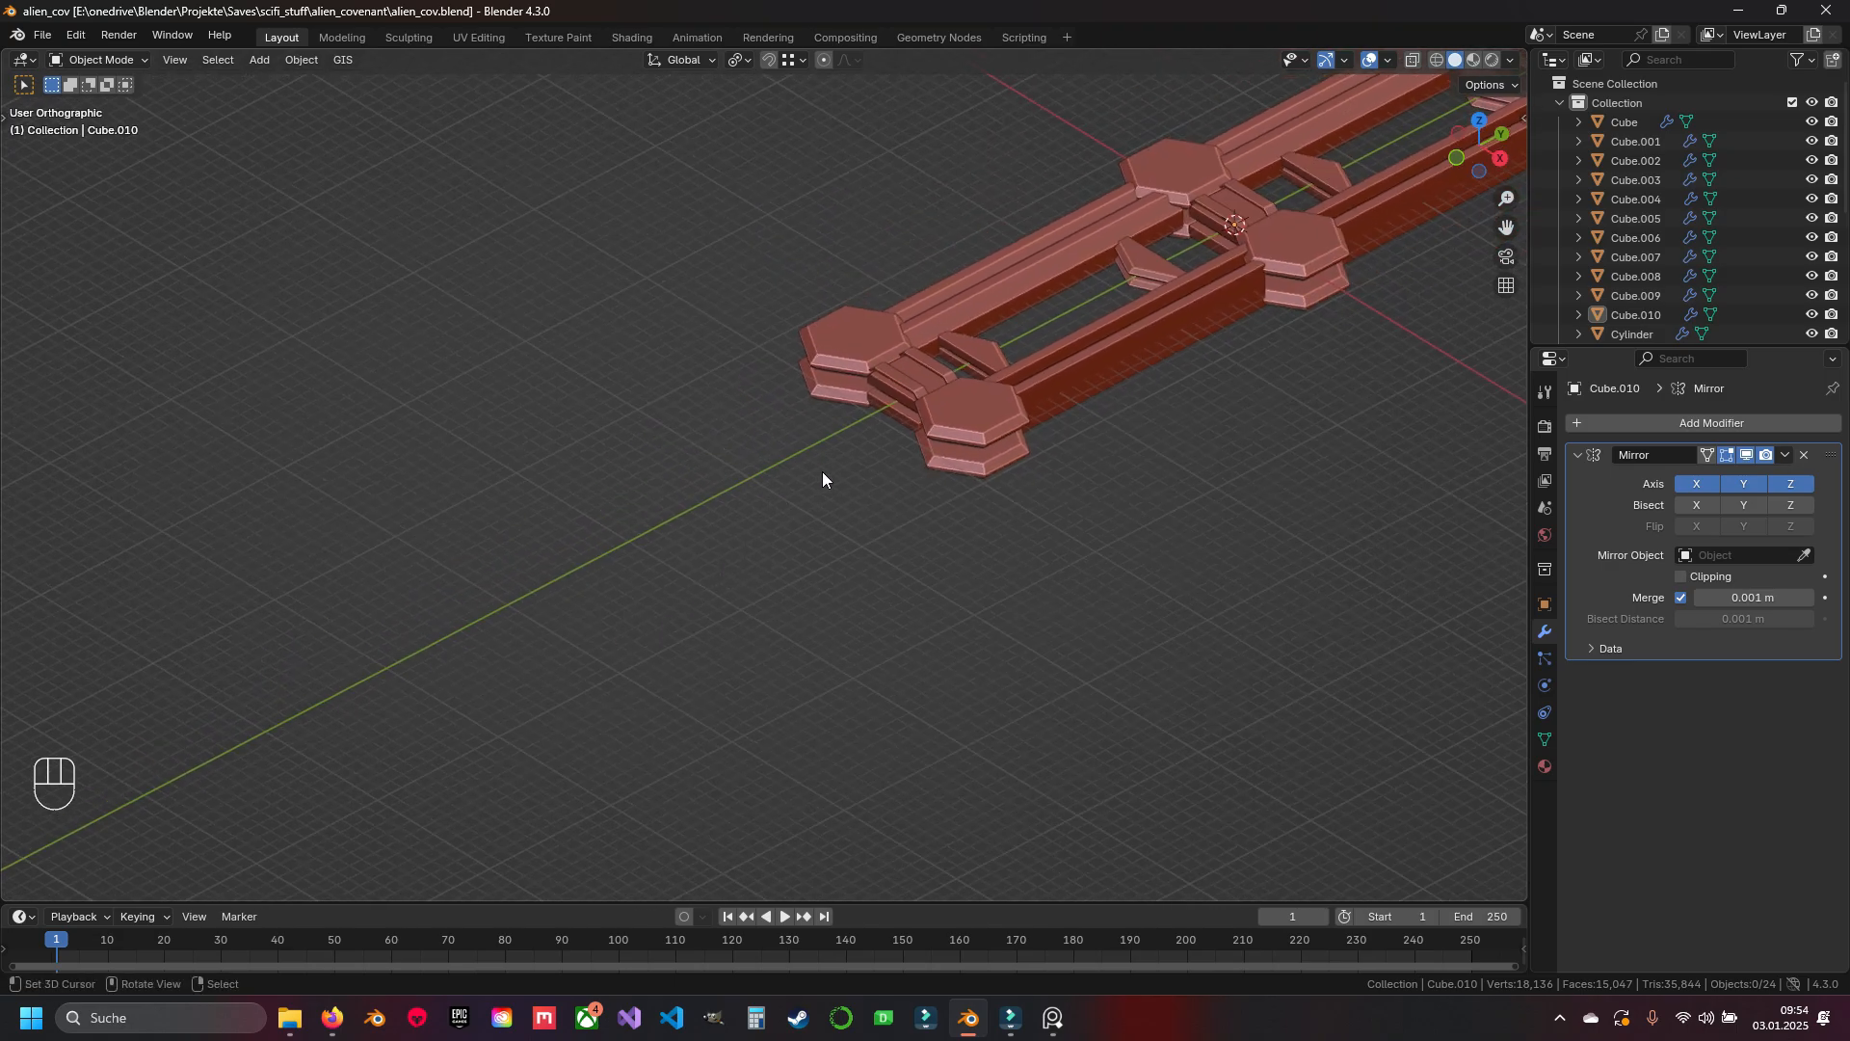
scroll(840, 460, "up", 3)
middle_click_drag(819, 513, 828, 299, "shift")
key("KP_7")
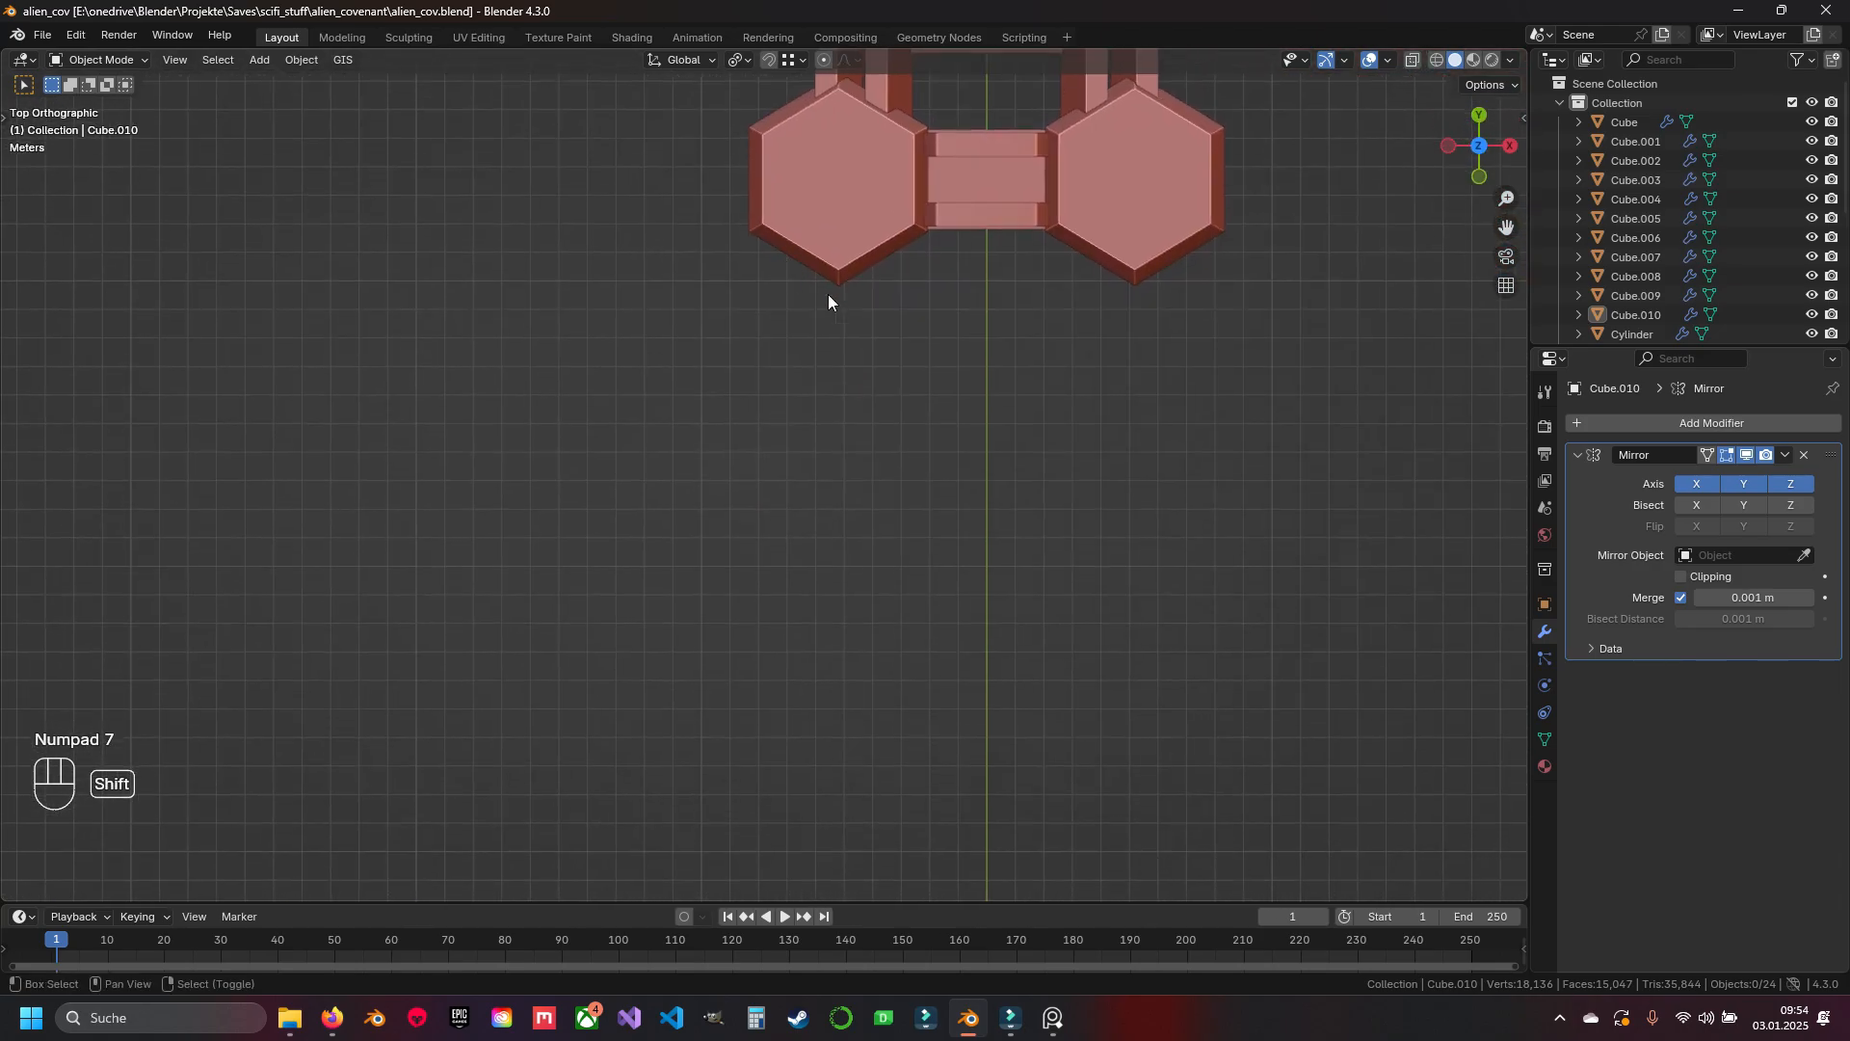
Add a cylinder with 64 vertices, a 1 m radius and a 2 m depth at the world origin
key("shift+a")
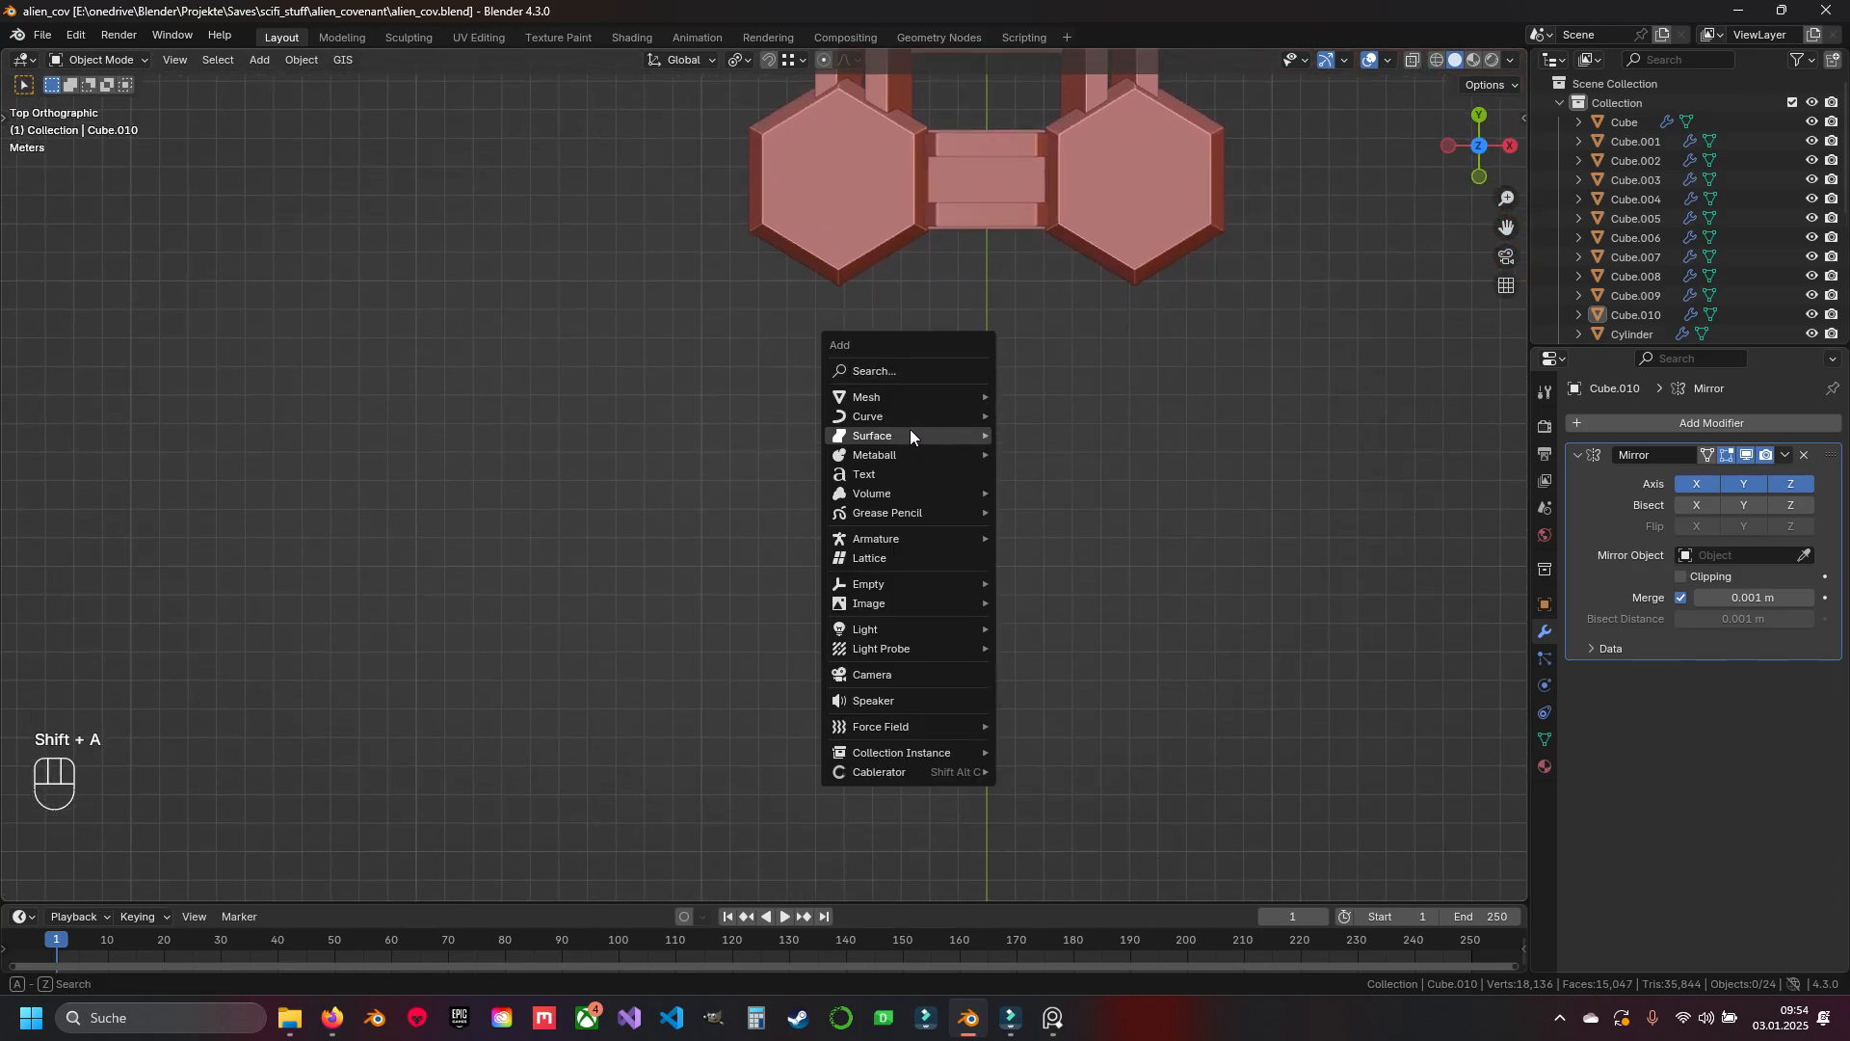
mouse_move(900, 395)
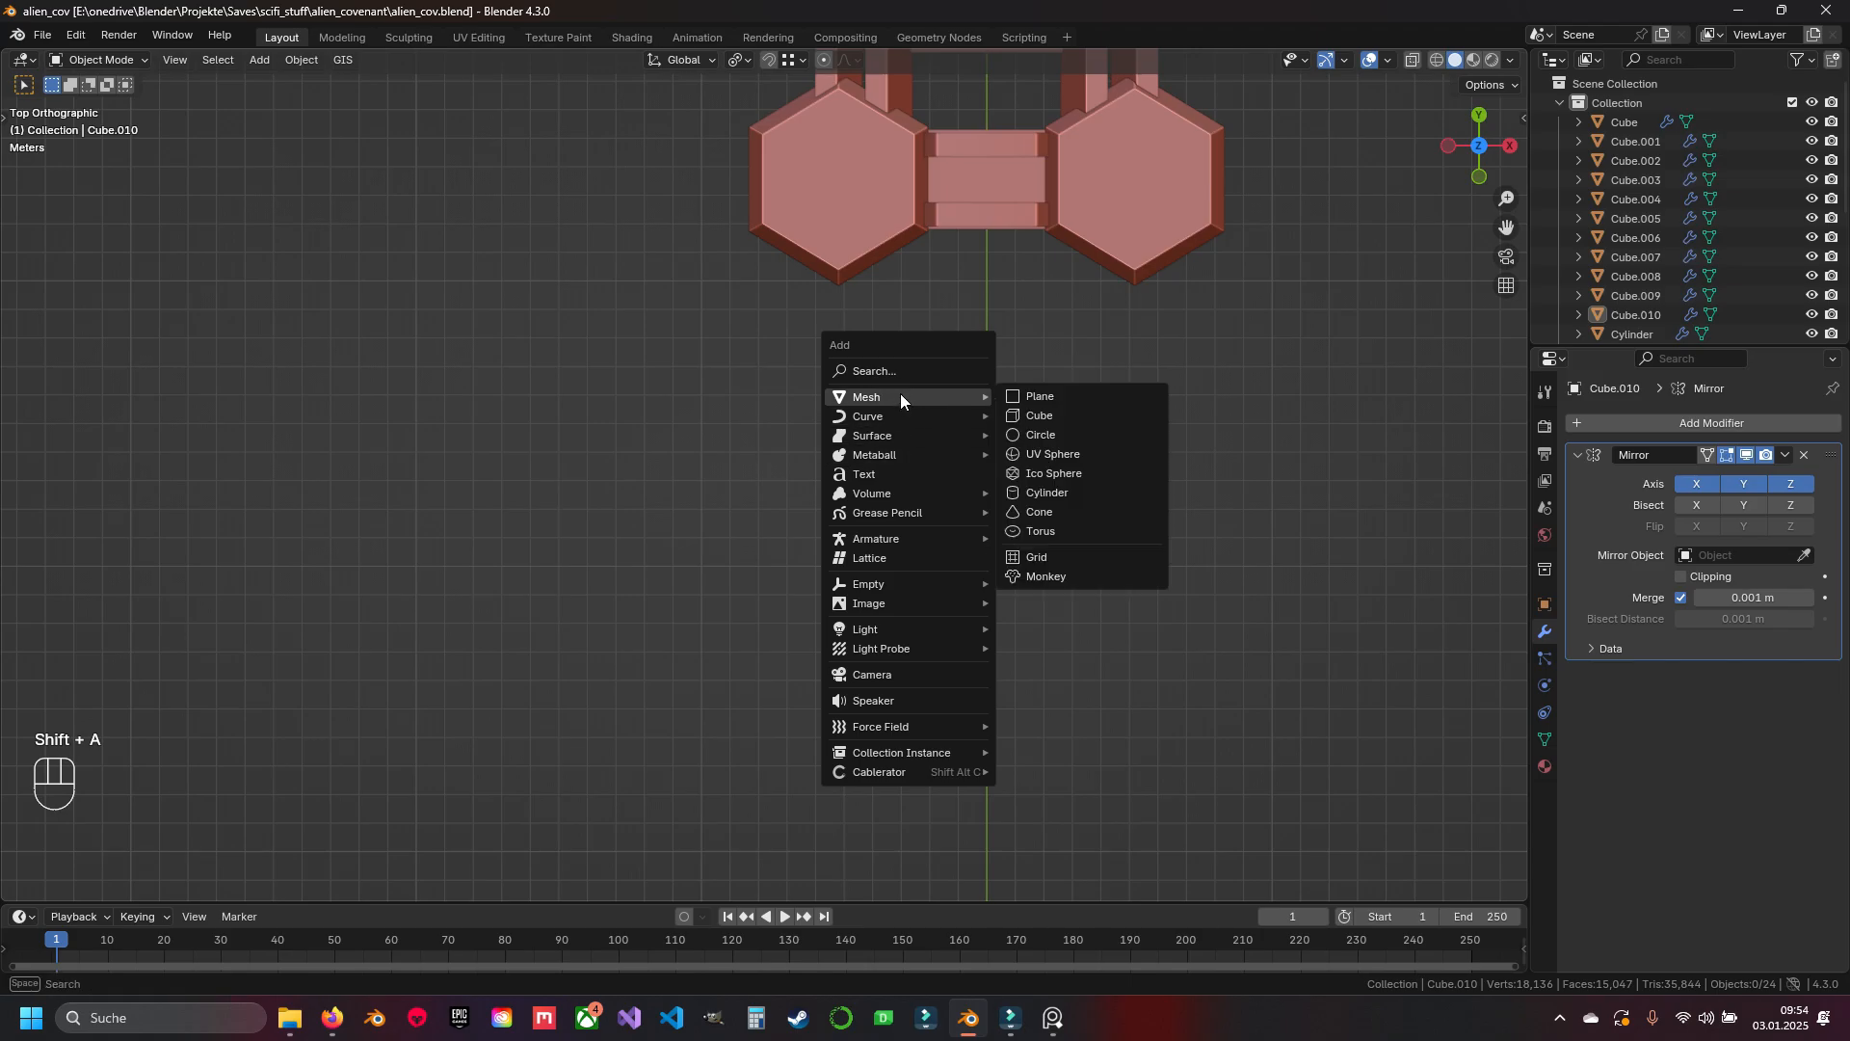
left_click(1062, 507)
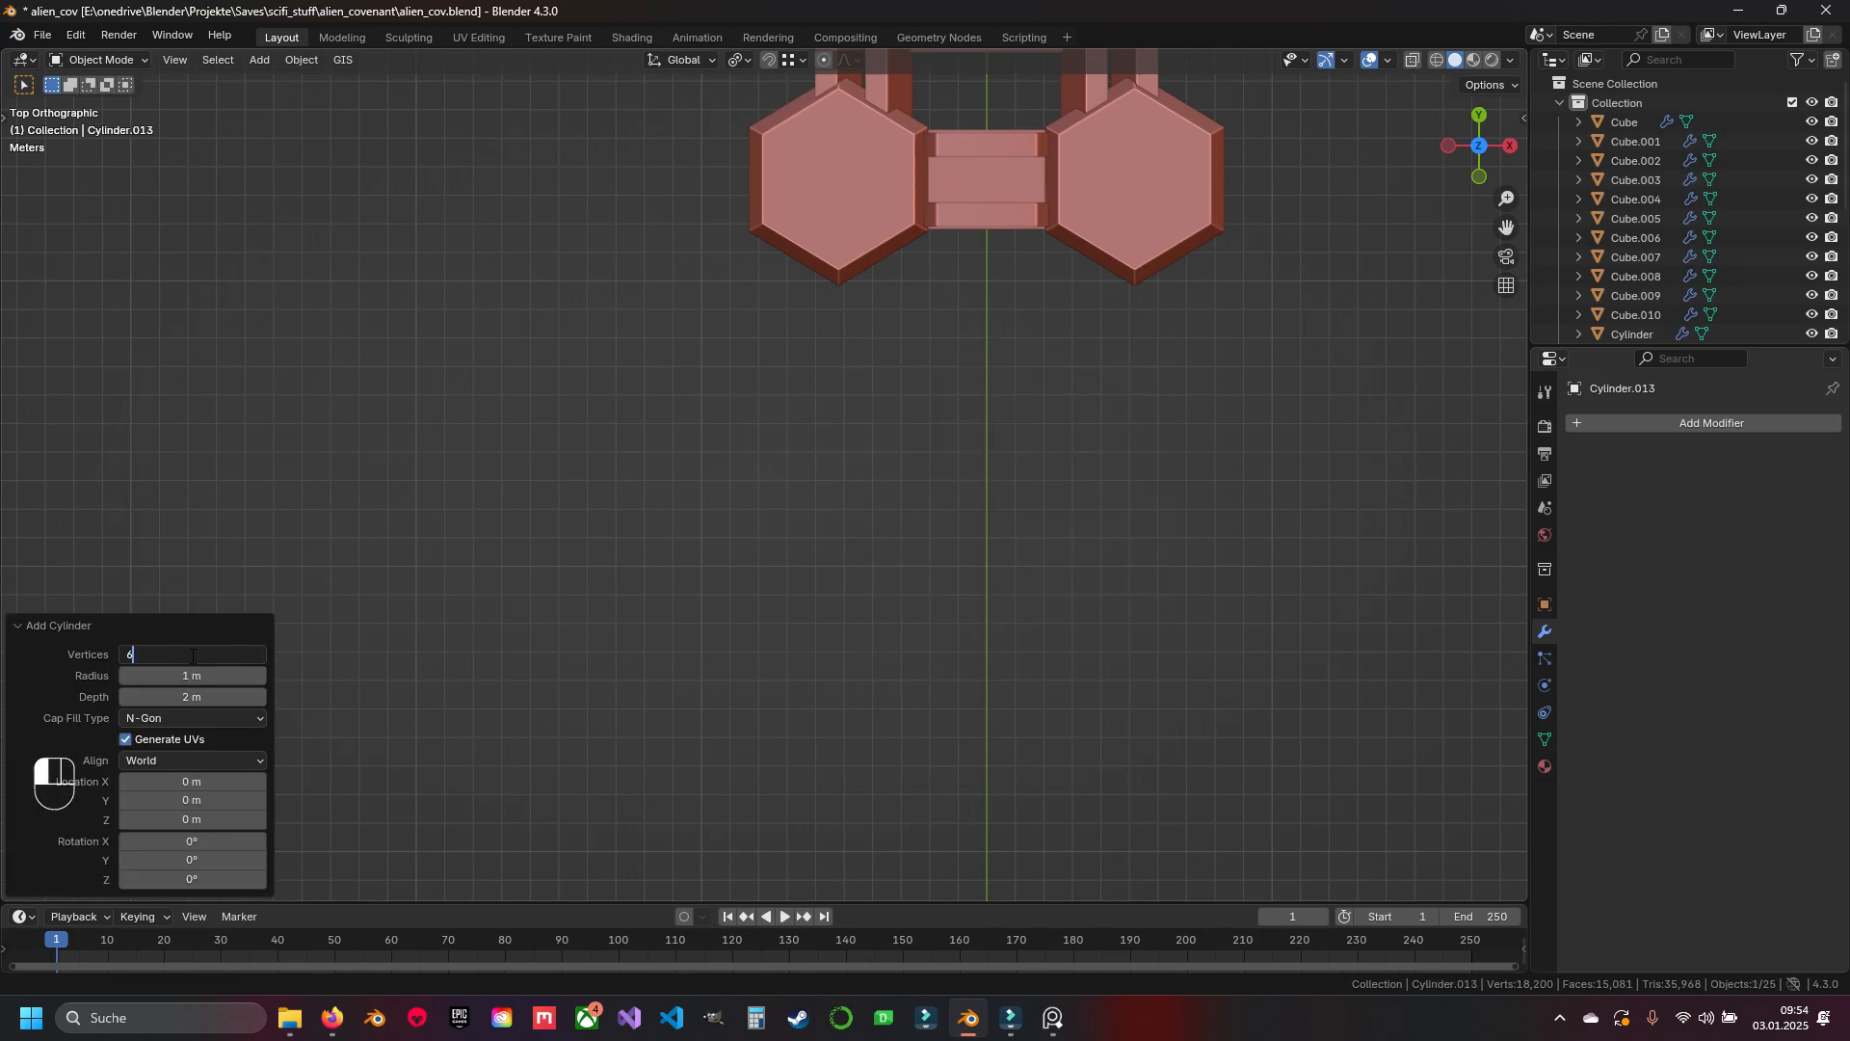
scroll(755, 349, "down", 4)
middle_click_drag(755, 348, 808, 638, "shift")
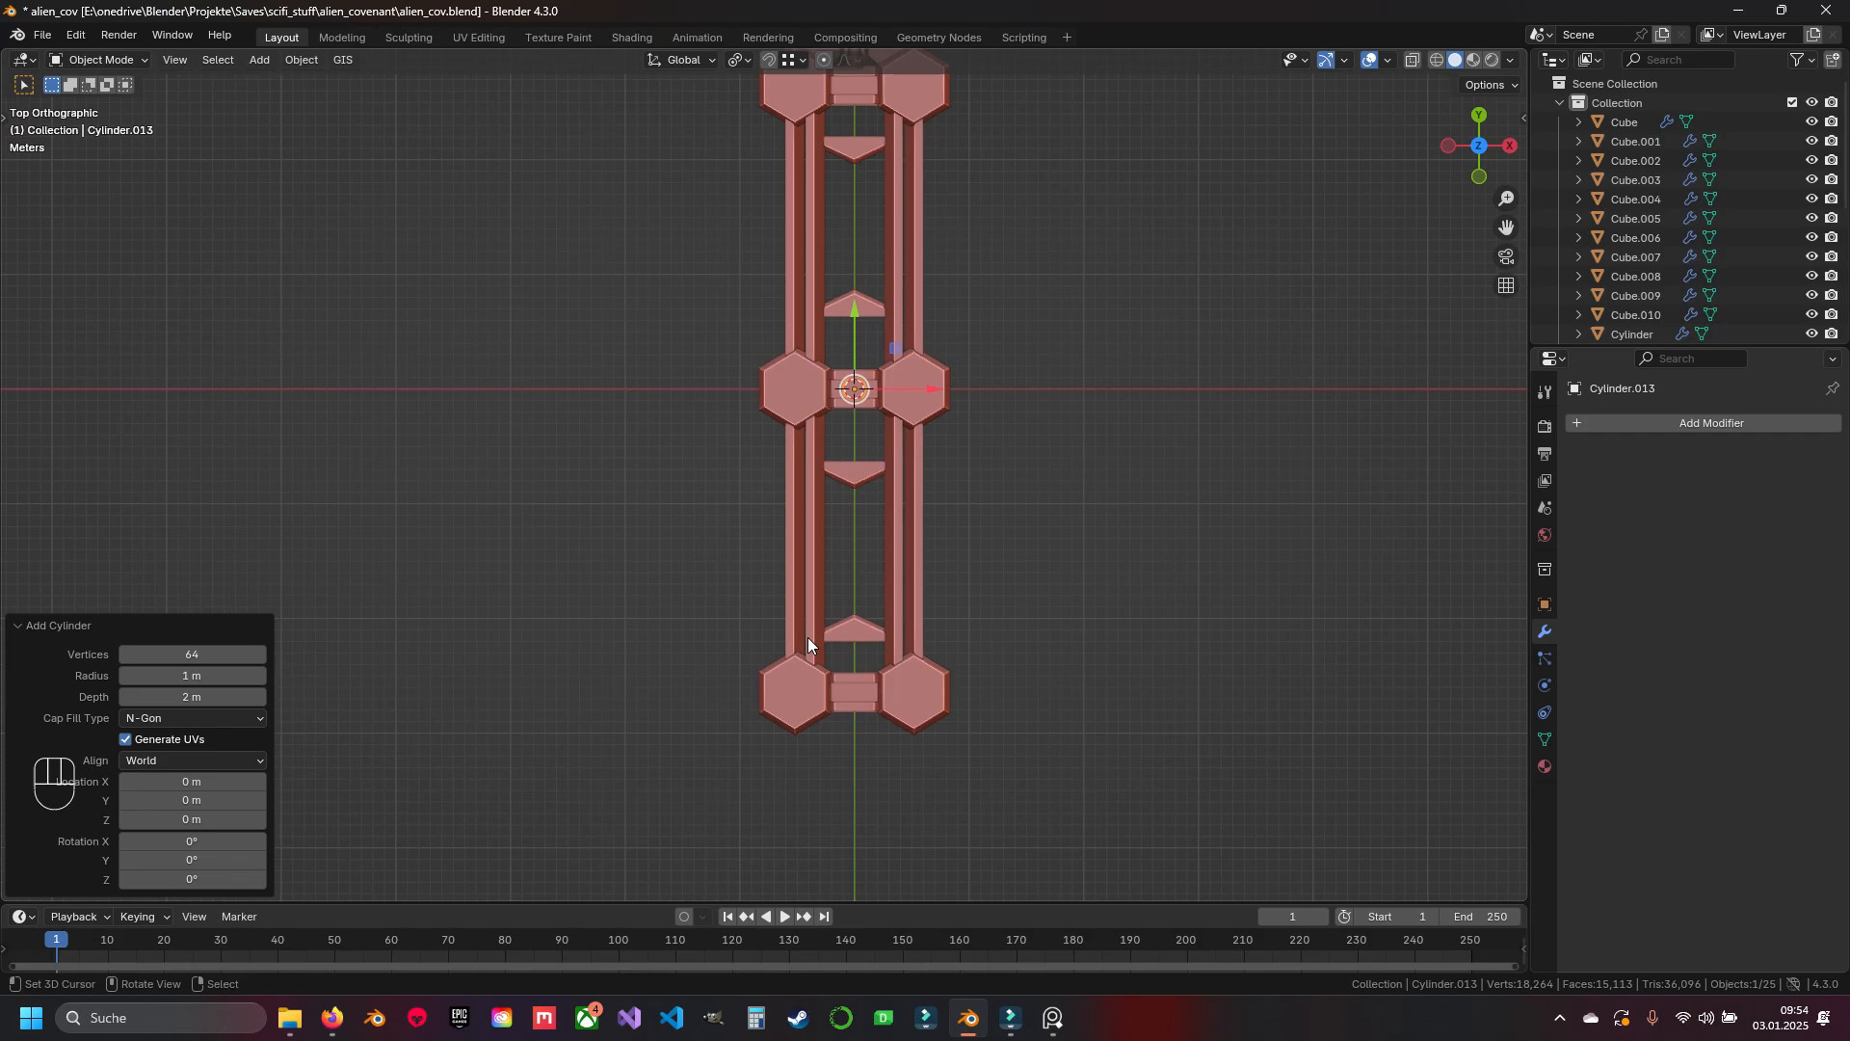
Move the cylinder's geometry about 32.44 m along -Y, just past the frame's end plates
key("Tab")
left_click_drag(854, 374, 835, 475)
left_click_drag(854, 721, 854, 688)
middle_click_drag(819, 800, 881, 480, "shift")
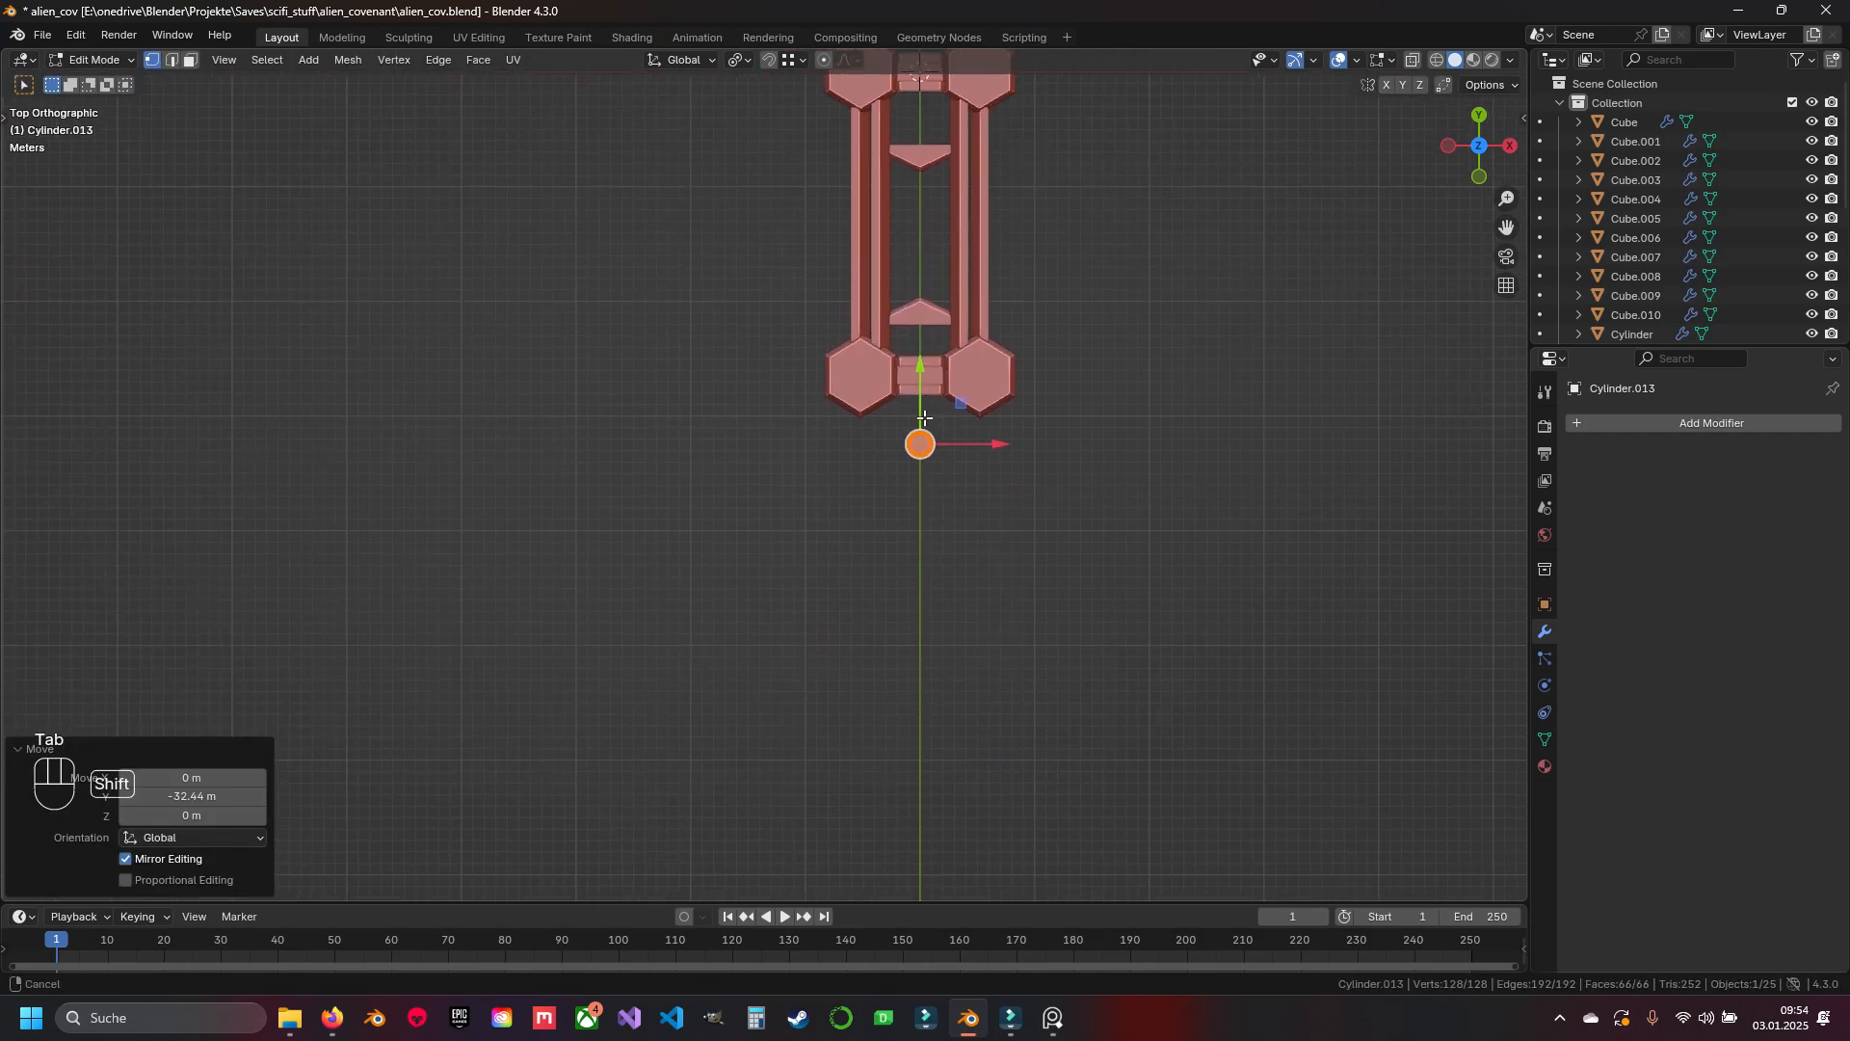
Rotate the cylinder's geometry 90° about X and stretch it along Y by about 4.785
scroll(954, 544, "up", 5)
middle_click_drag(963, 544, 686, 462, "shift")
key("r")
key("x")
key("Return")
key("s")
key("y")
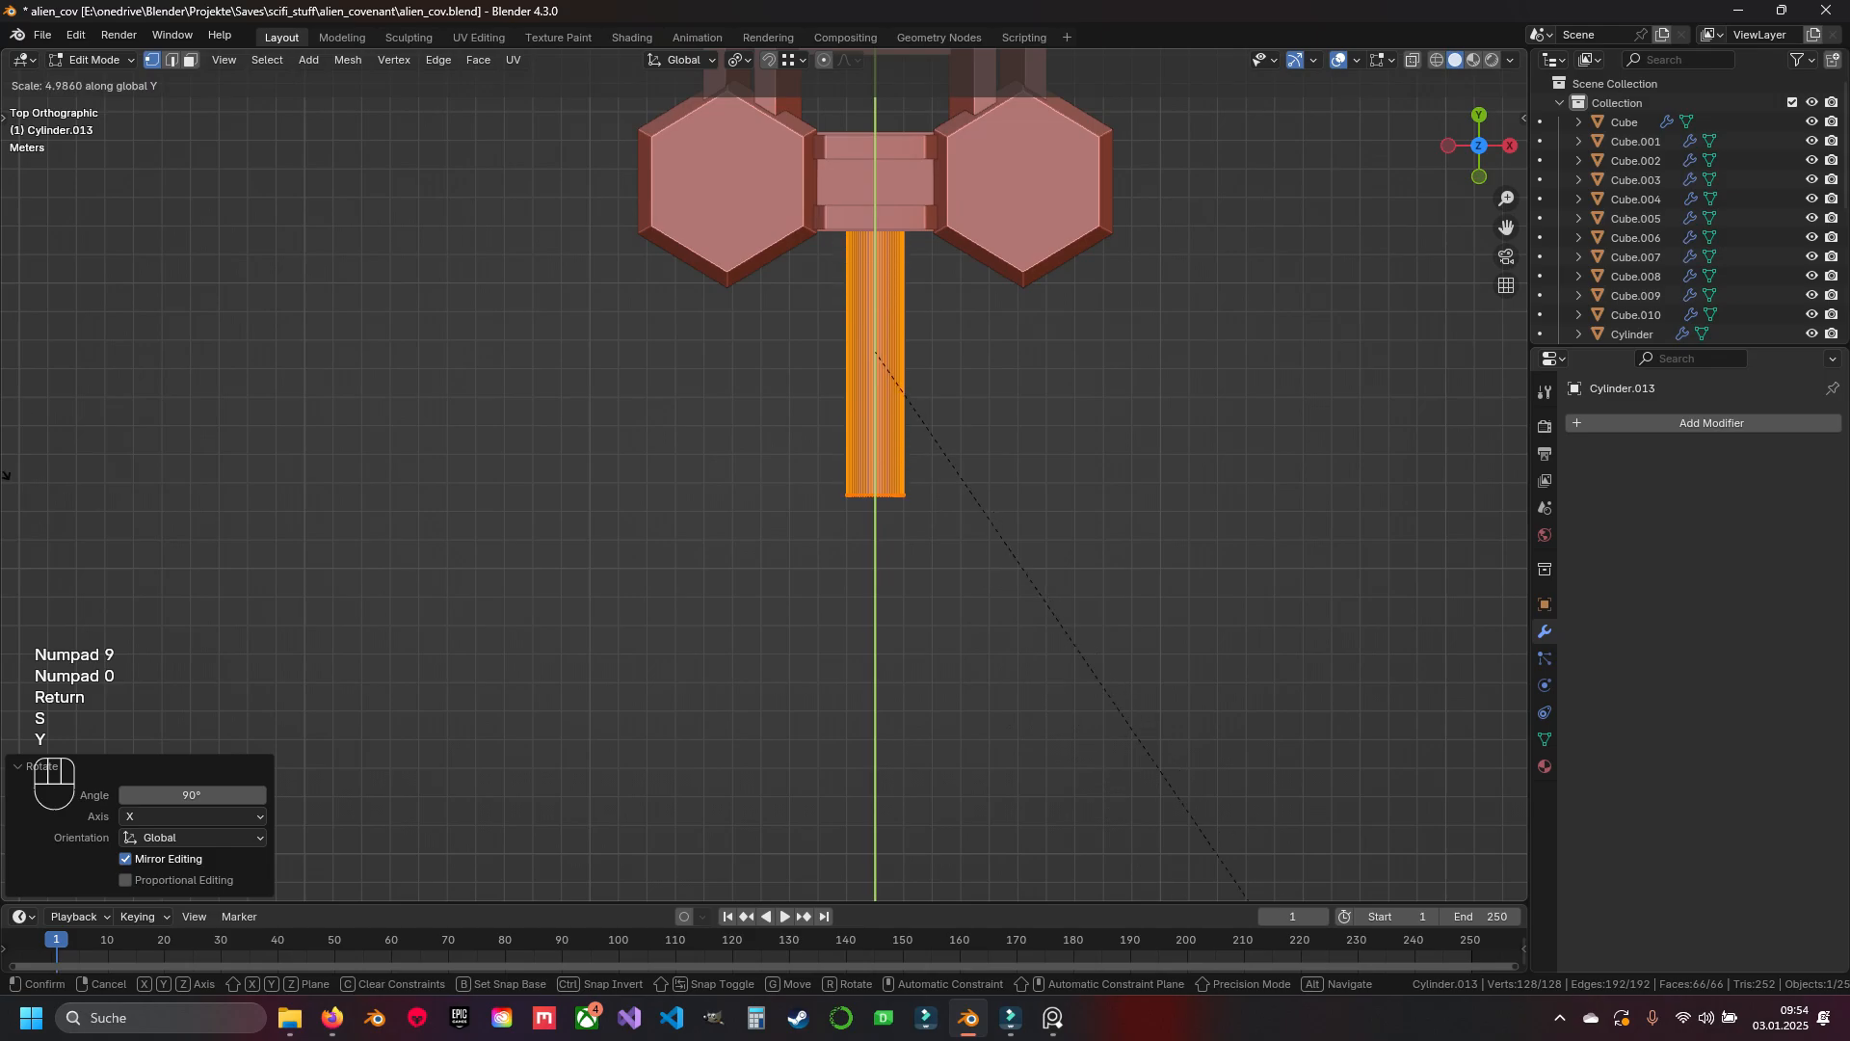
left_click(1471, 477)
Move the cylinder further along -Y and stretch it along Y by about 3.276 into a long shaft
scroll(1214, 509, "down", 4)
middle_click_drag(1186, 515, 1171, 388, "shift")
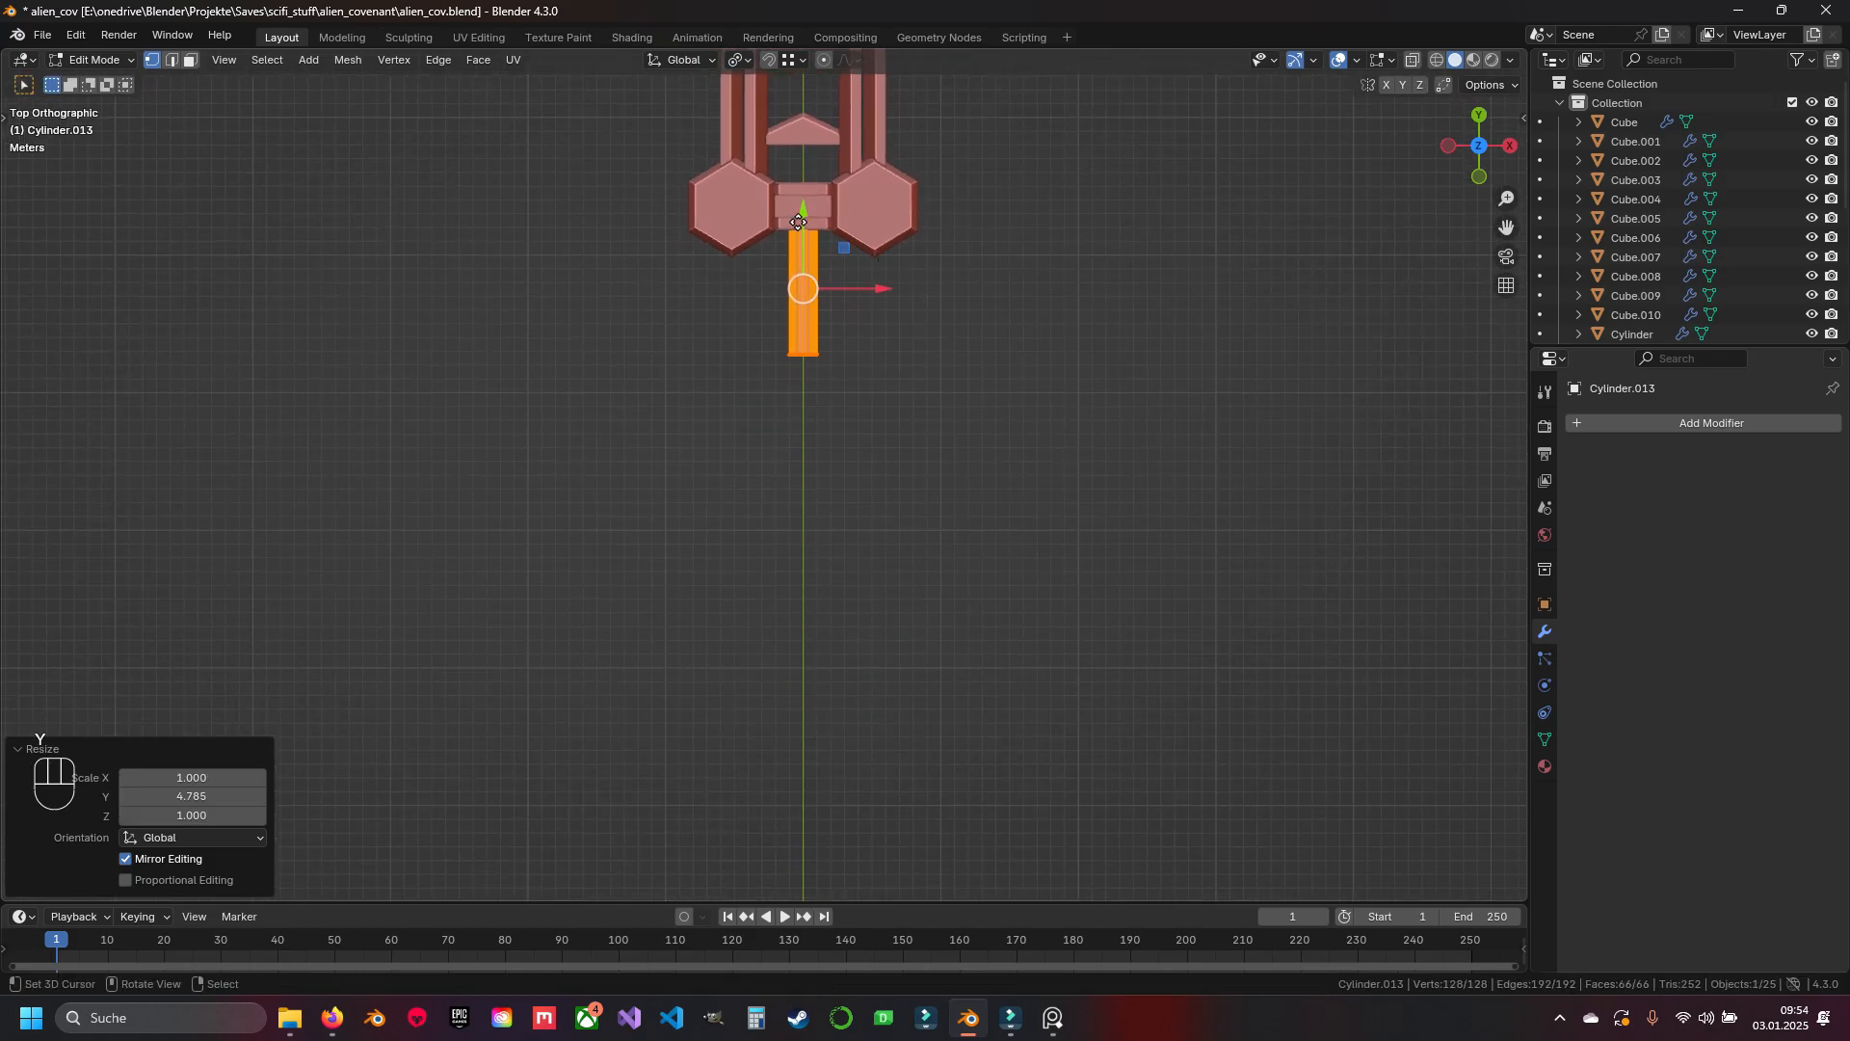
left_click_drag(799, 222, 799, 386)
key("s")
key("y")
left_click(1384, 755)
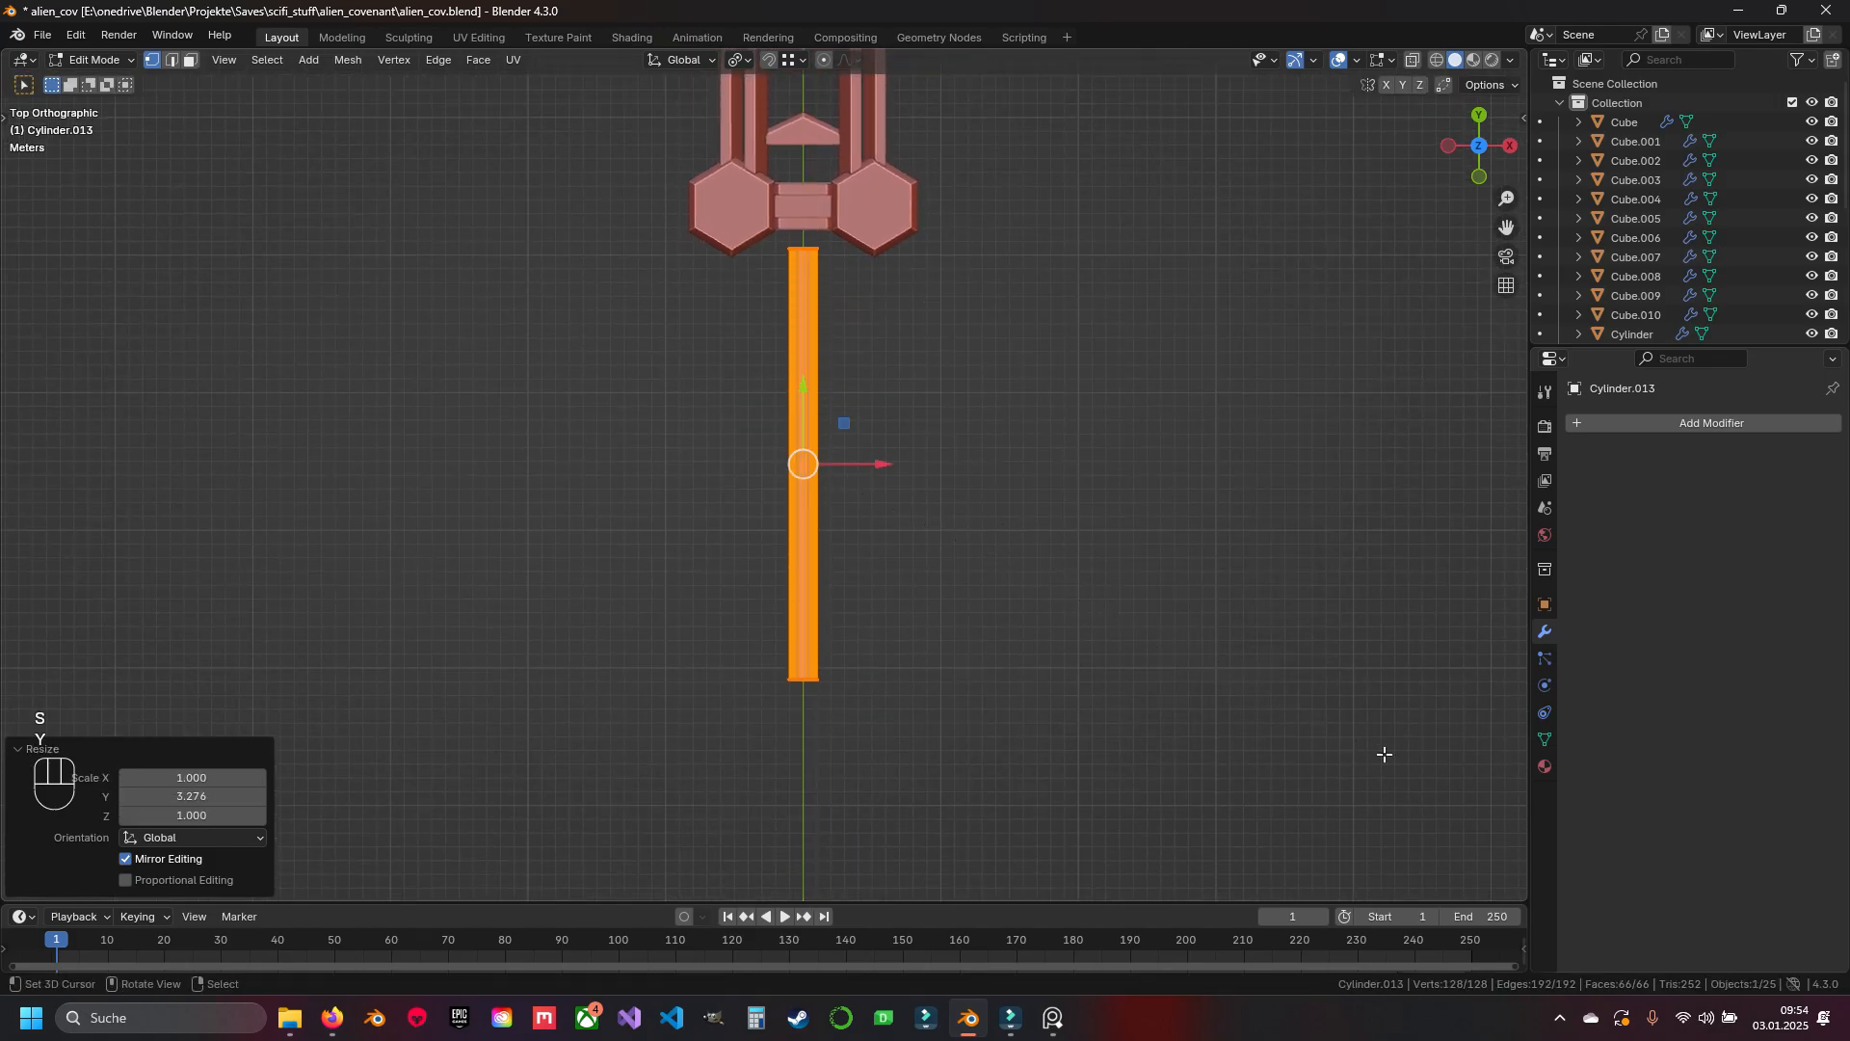
Shorten the shaft along Y and move it about 8.47 m along +Y to meet the connector between the end plates
scroll(963, 433, "down", 7)
middle_click_drag(867, 404, 915, 417, "shift")
scroll(1040, 510, "up", 4)
key("s")
key("y")
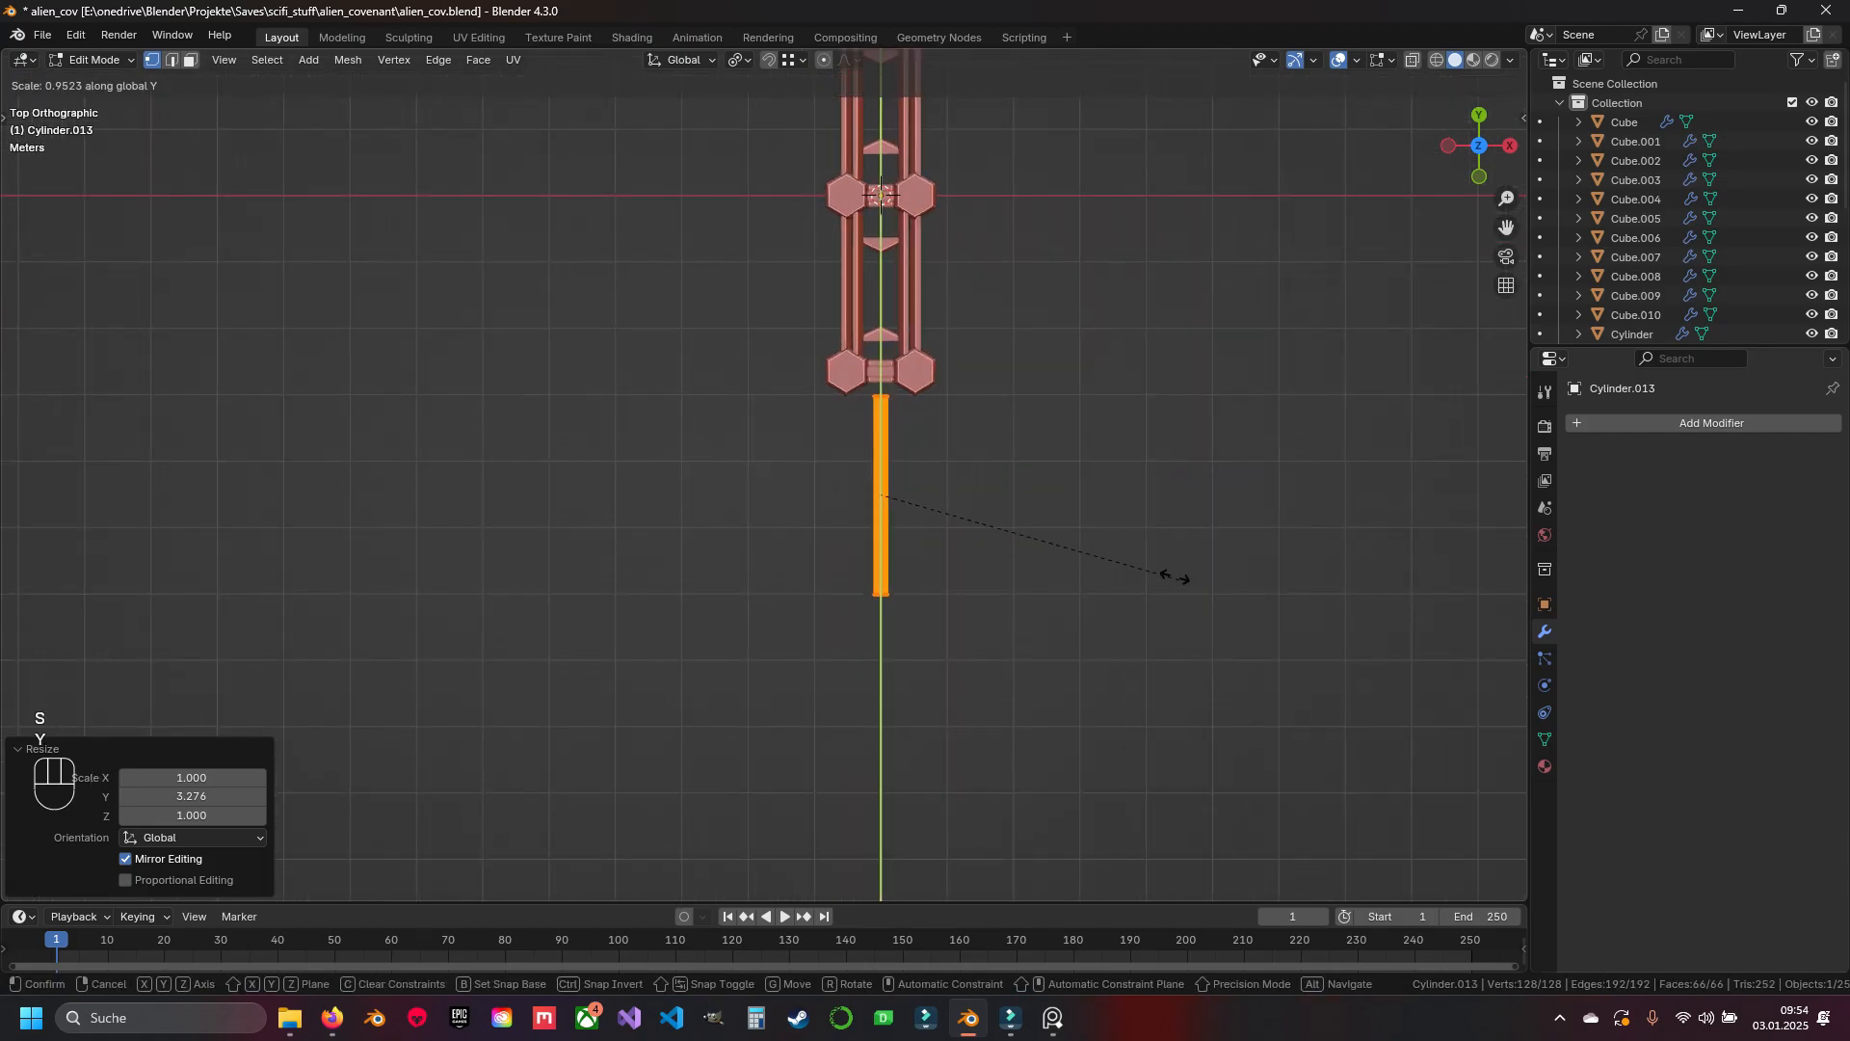
left_click(1061, 520)
scroll(964, 482, "up", 2)
left_click_drag(939, 428, 940, 353)
Leave mesh editing and shade the shaft smooth, with a Smooth by Angle modifier at 30°
middle_click_drag(939, 414, 839, 289, "shift")
scroll(905, 352, "down", 3)
scroll(910, 384, "up", 3)
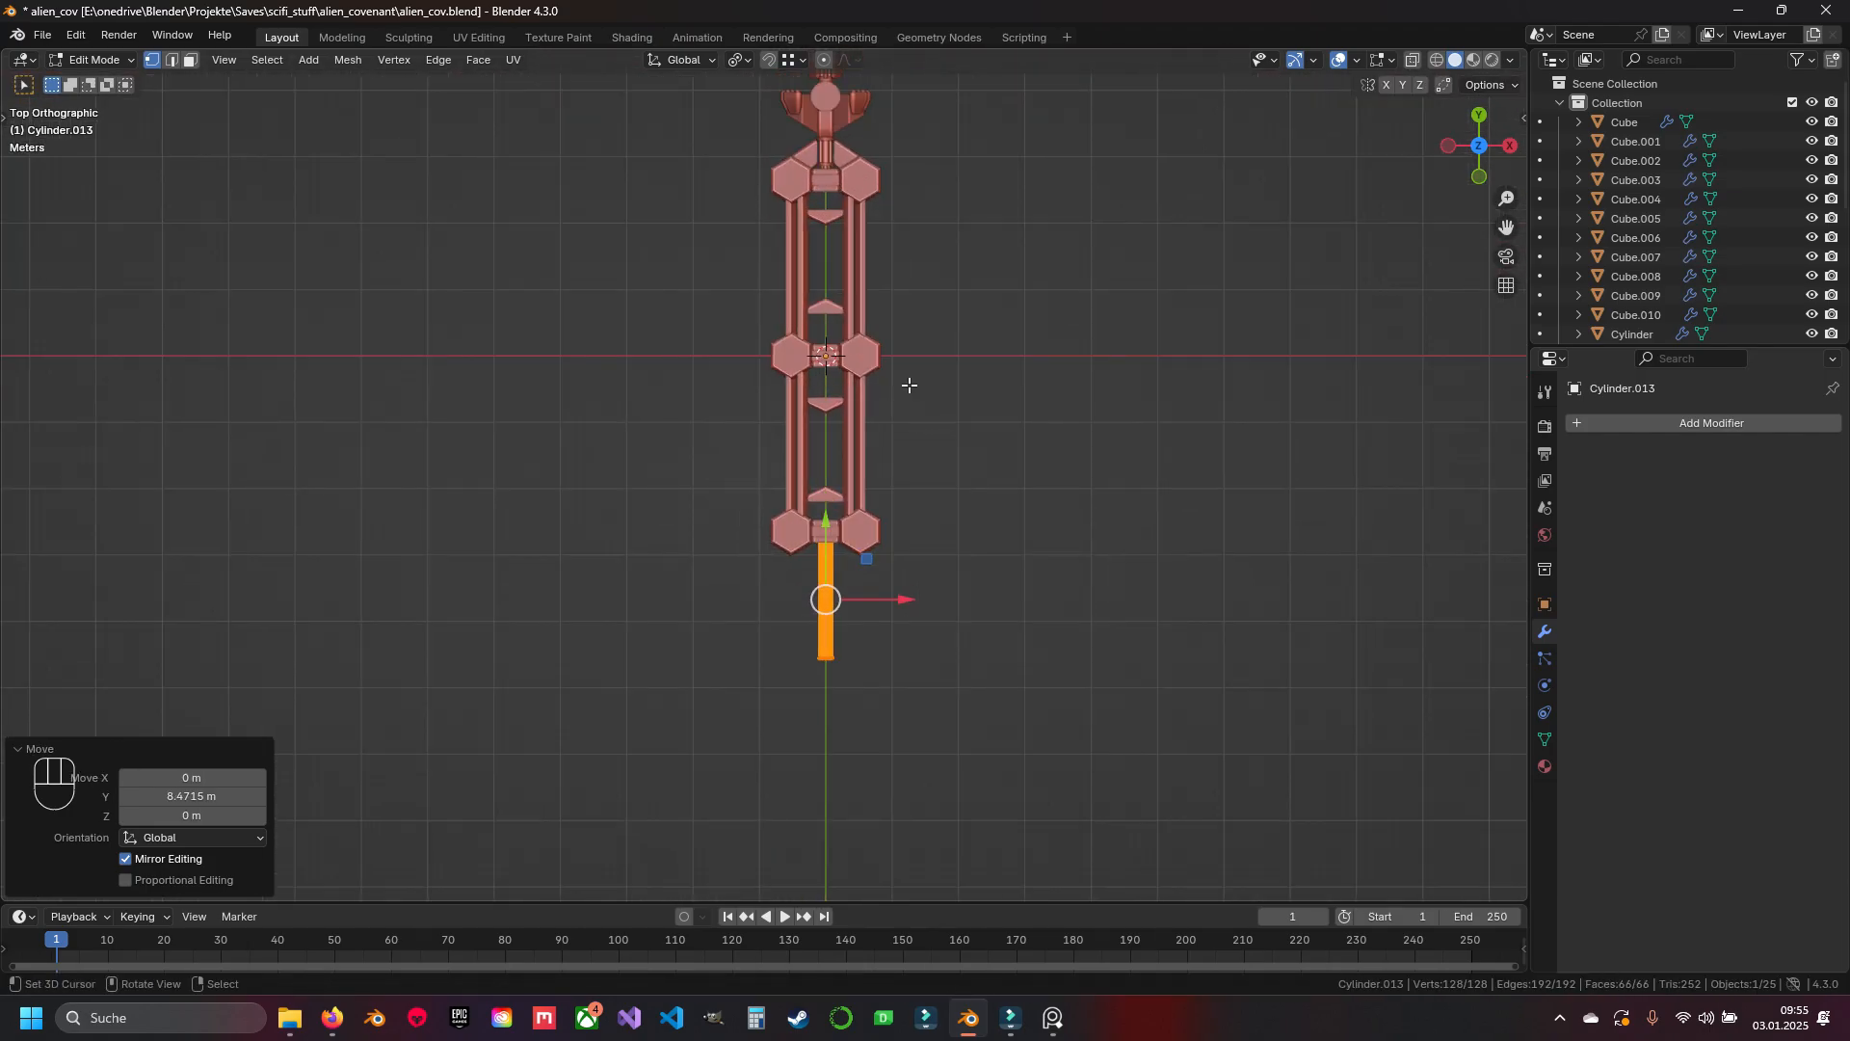
mouse_move(910, 385)
middle_mouse_down("shift")
mouse_move(897, 441)
mouse_move(897, 396)
middle_mouse_up("shift")
scroll(816, 531, "up", 8)
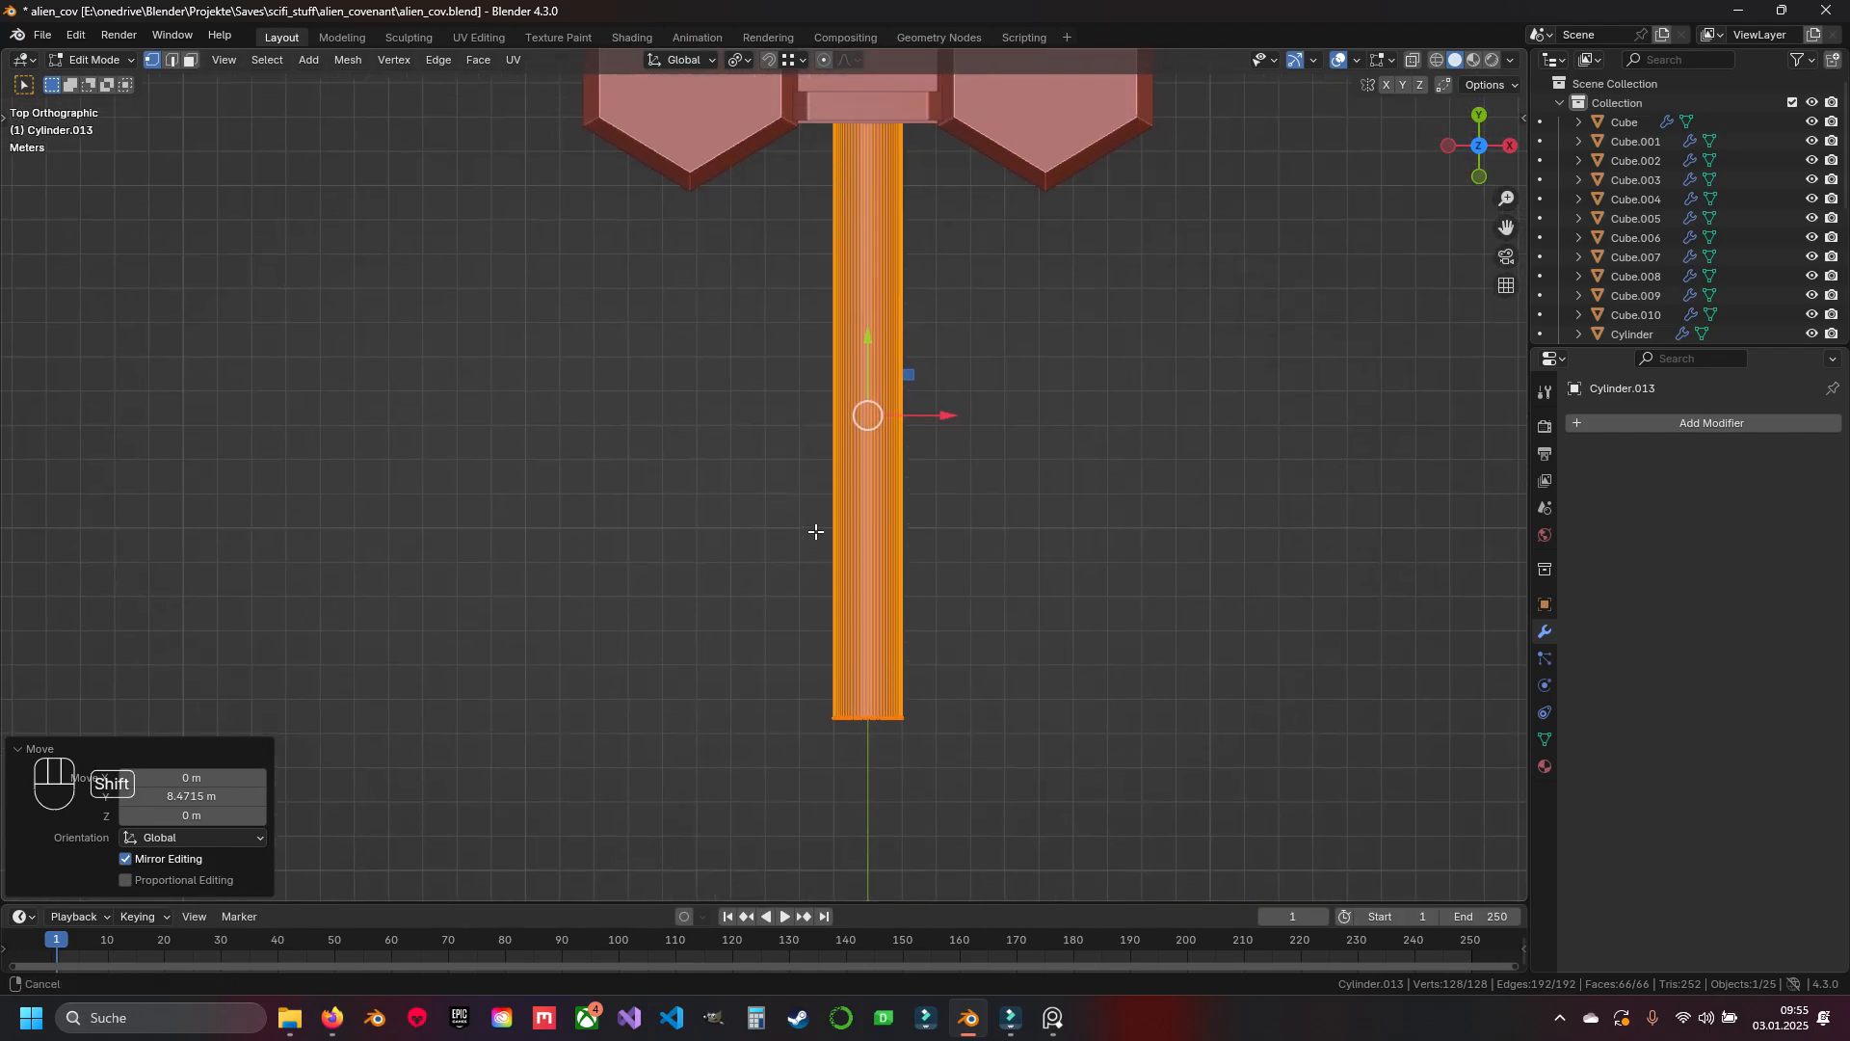
middle_click_drag(816, 531, 794, 675, "shift")
key("Tab")
key("a")
key("q")
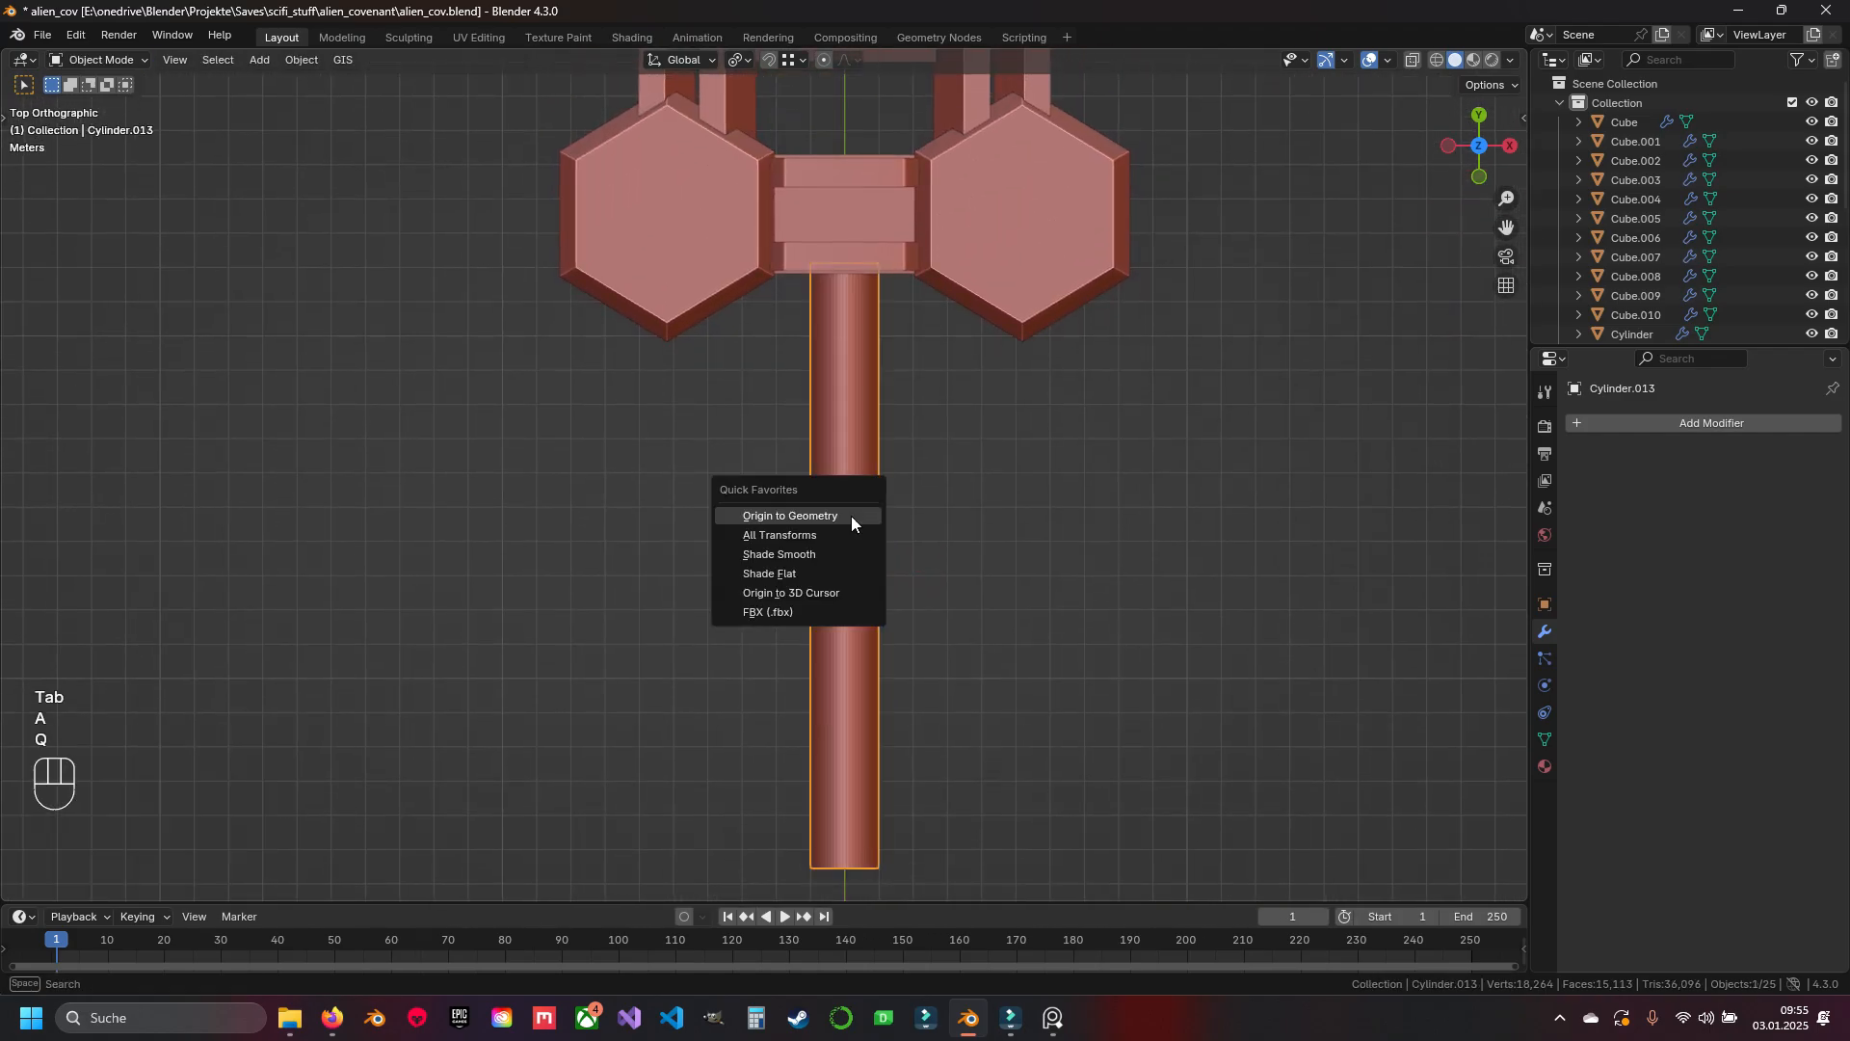
left_click(818, 556)
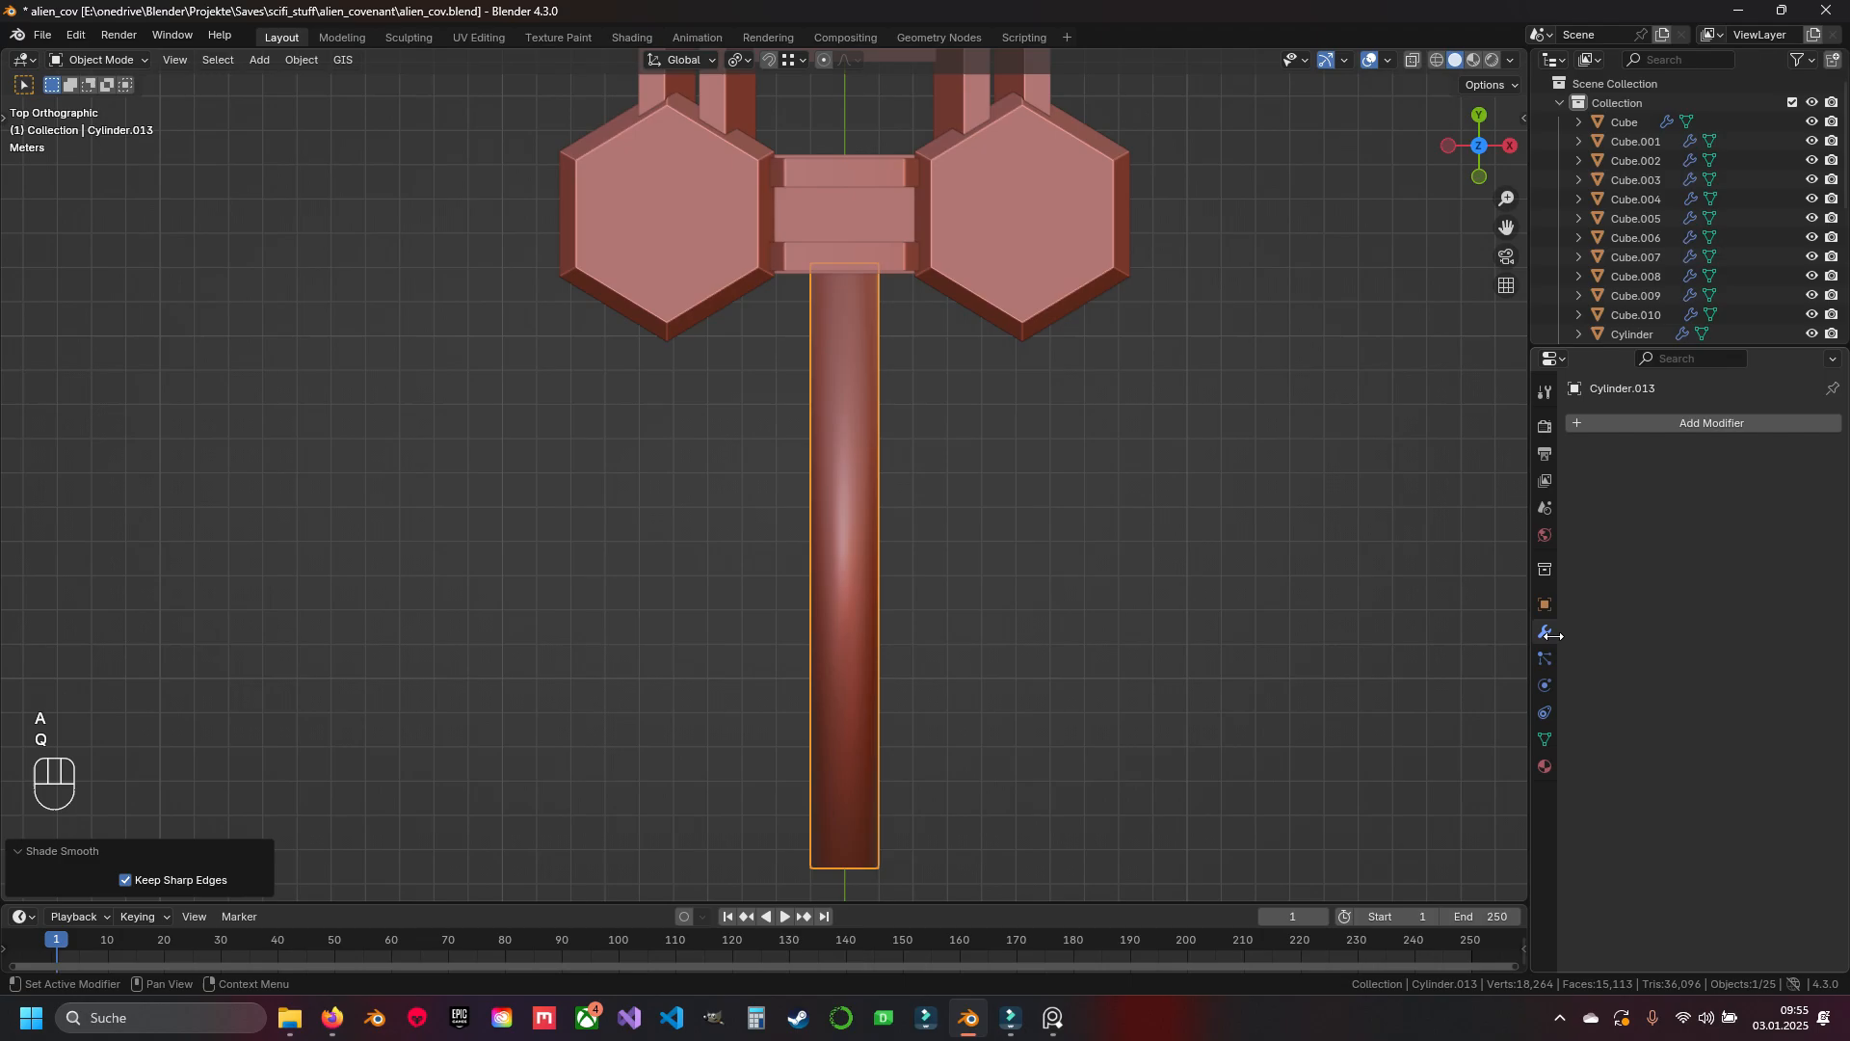
left_click(1676, 424)
left_click(1680, 420)
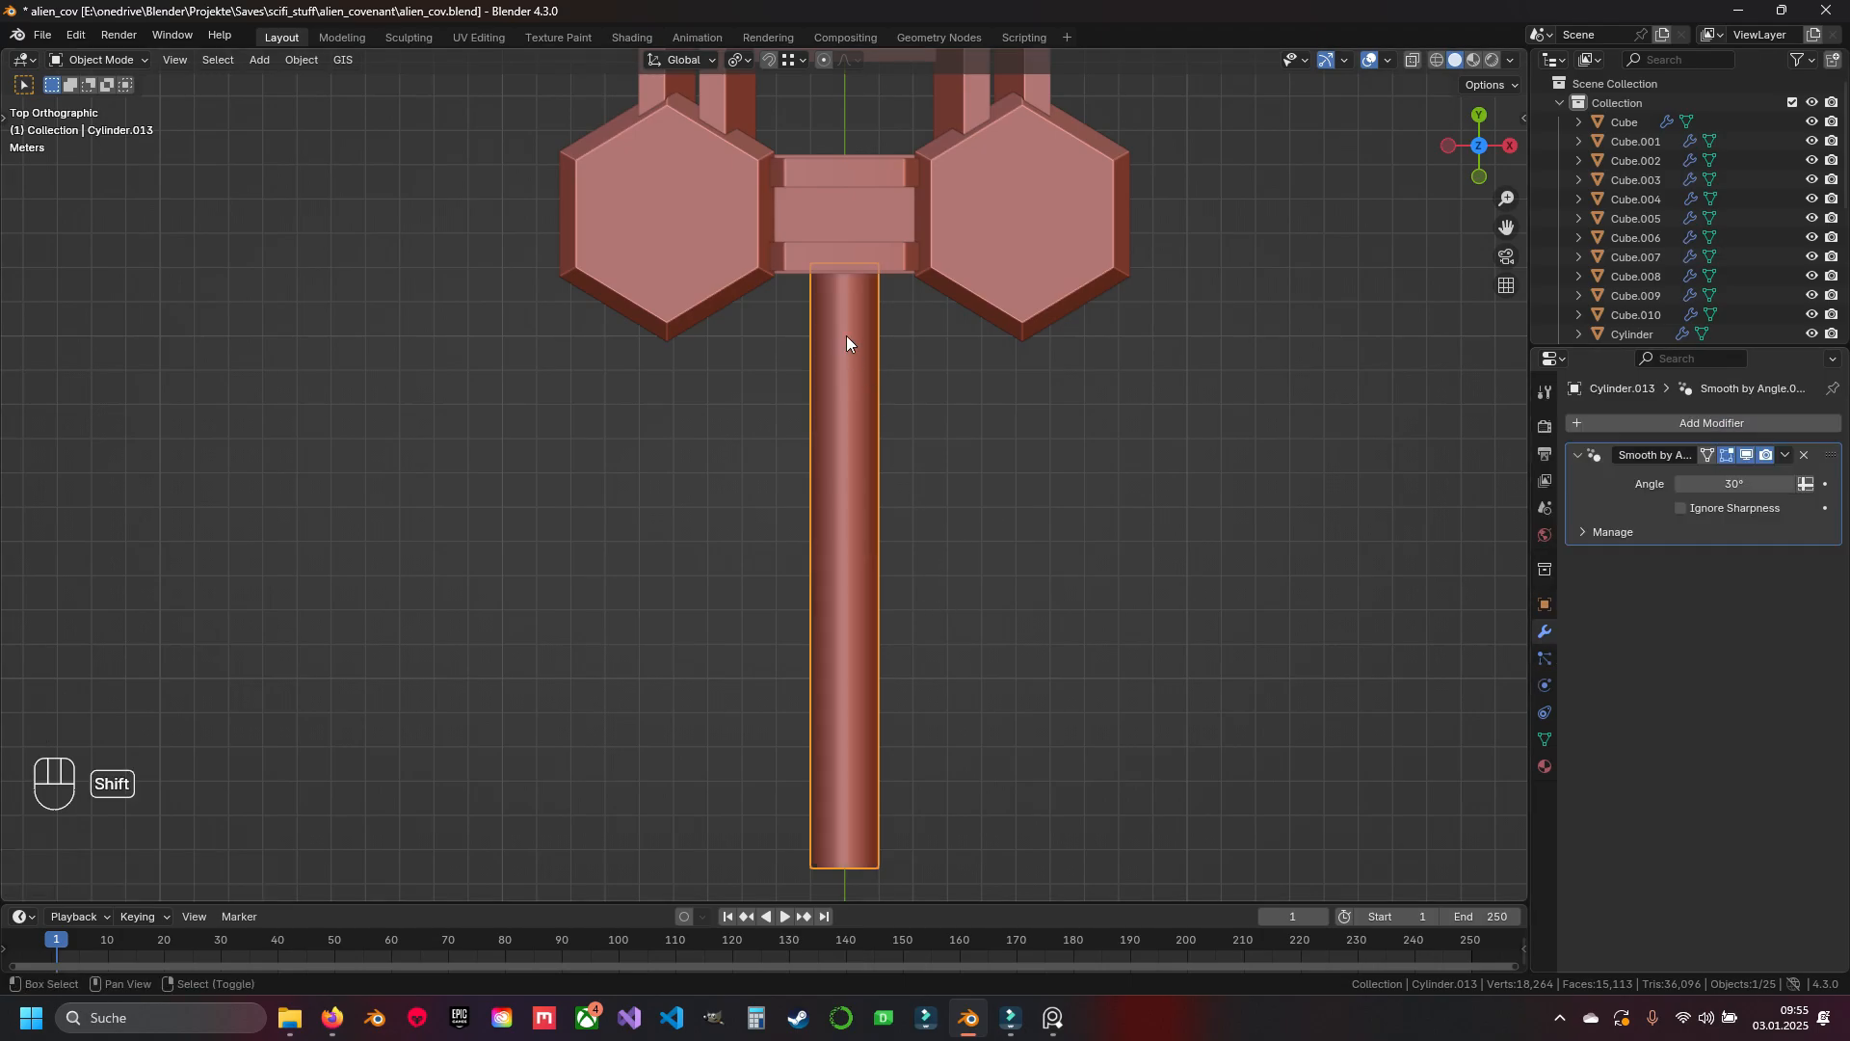
middle_click_drag(846, 335, 821, 417, "shift")
key("shift+a")
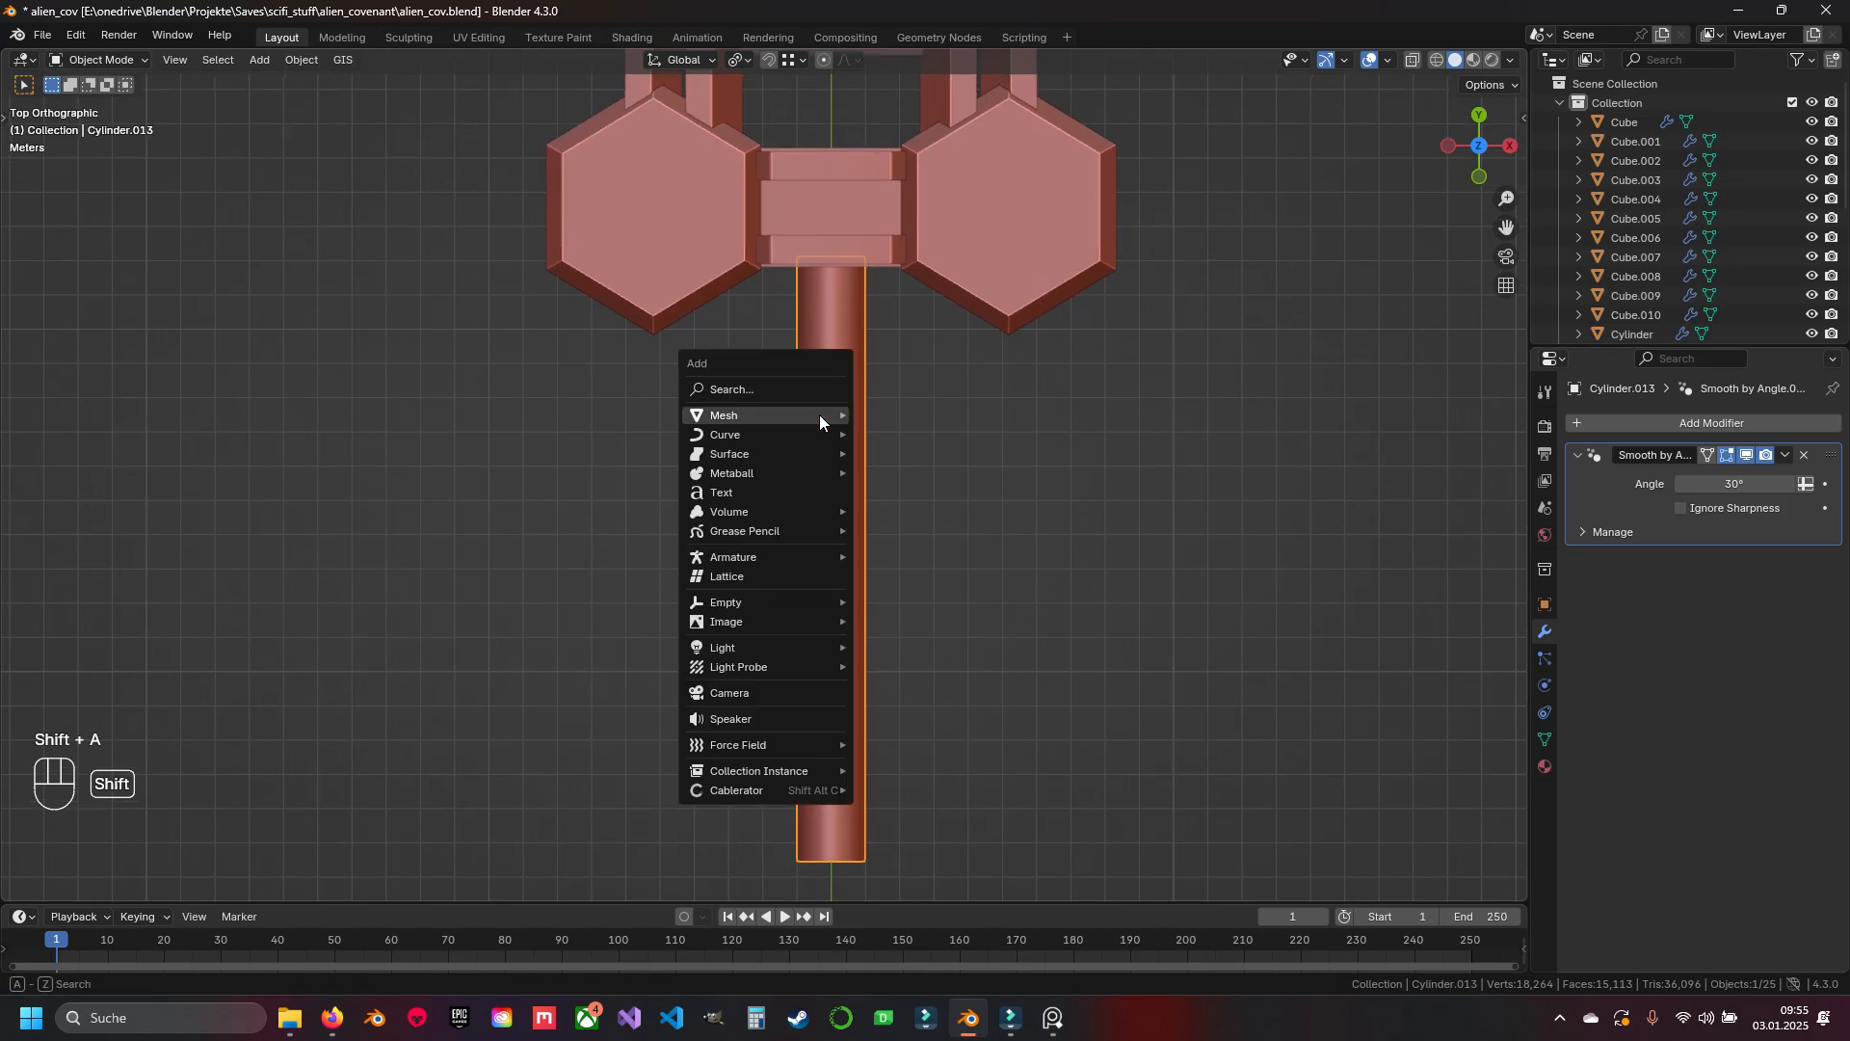
mouse_move(819, 414)
left_click(927, 520)
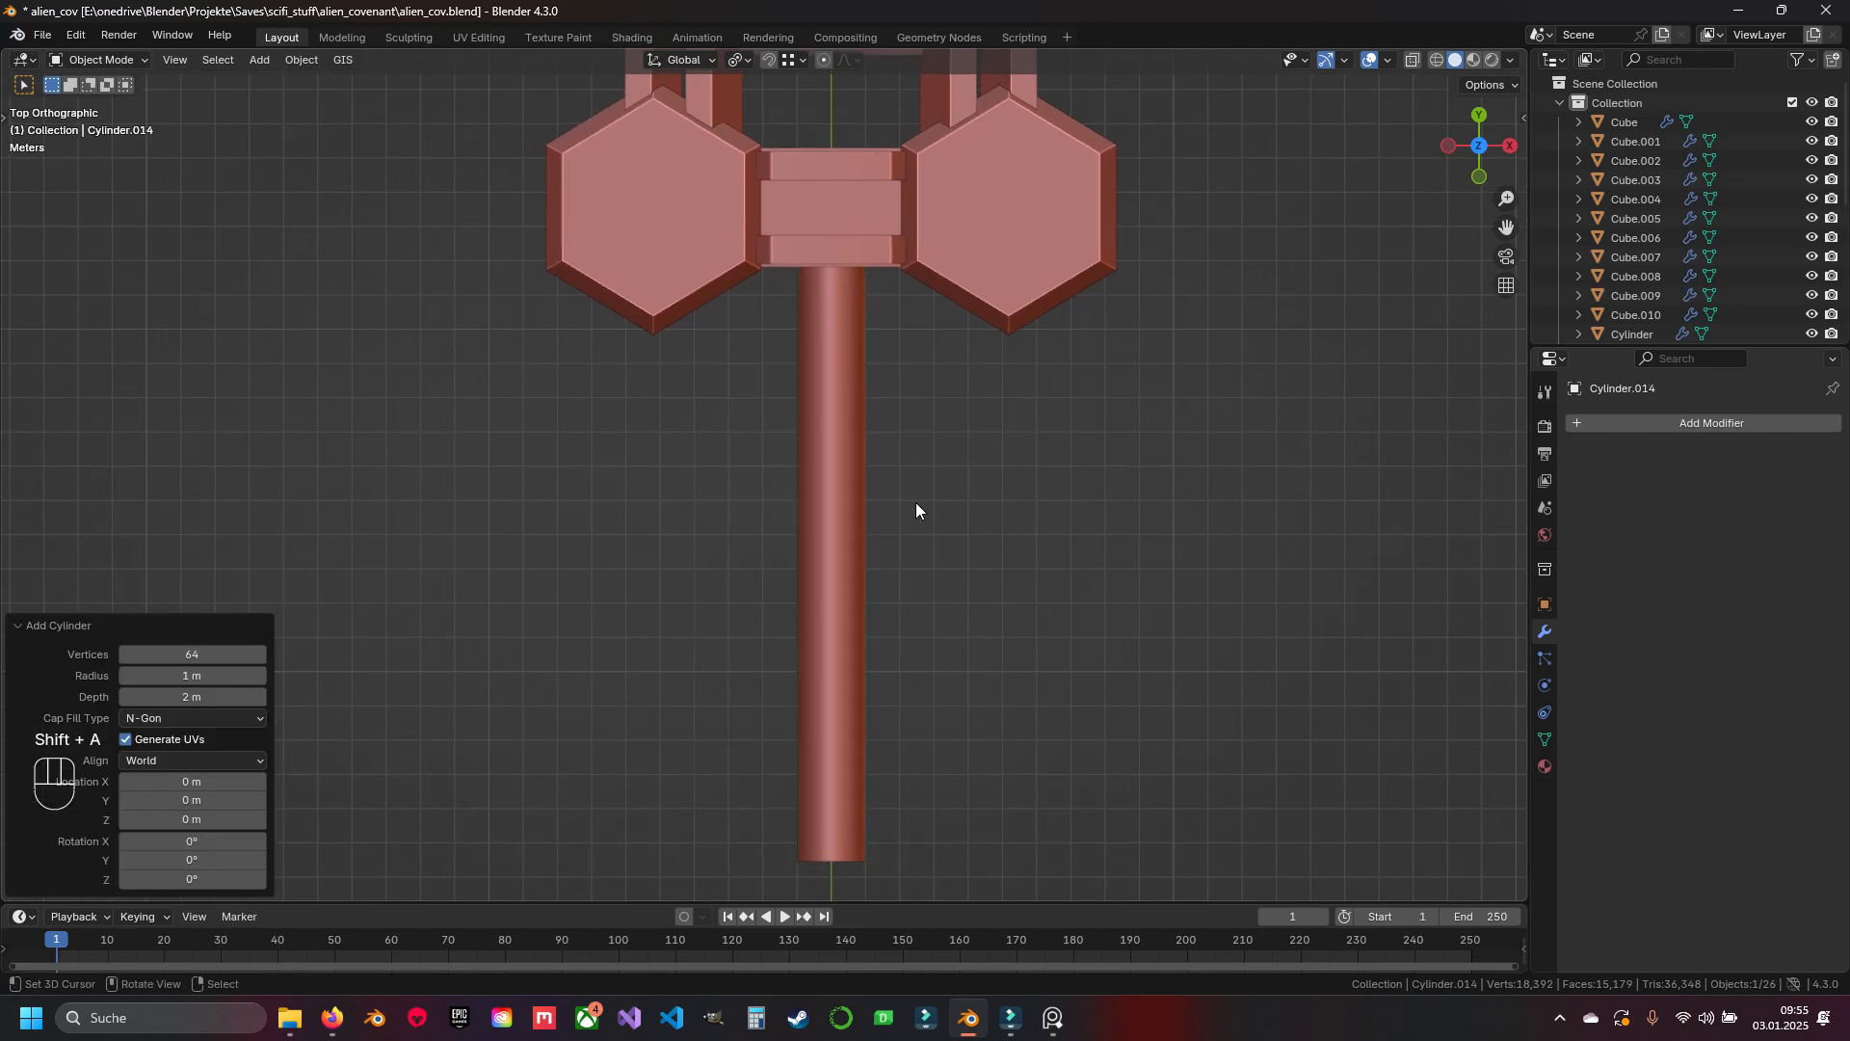
scroll(853, 477, "down", 5)
key("x")
left_click(860, 432)
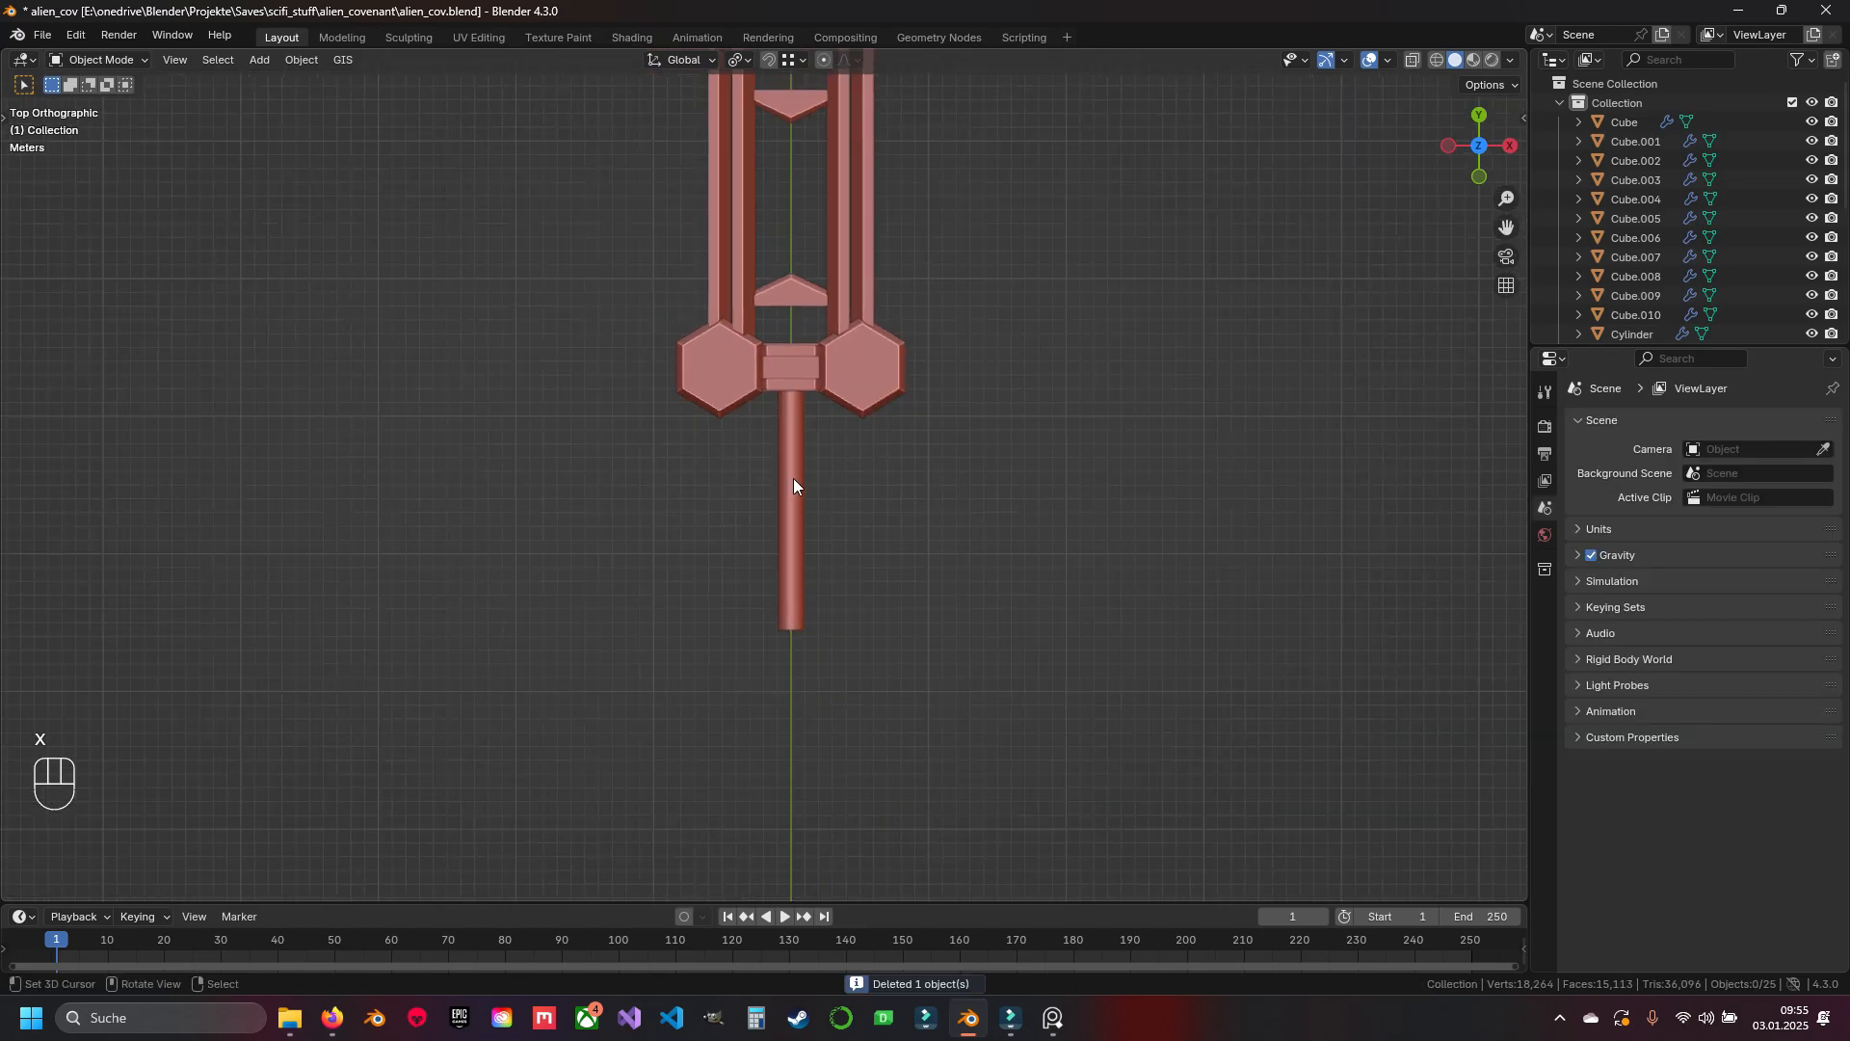
Duplicate the shaft's geometry in place, separate the copy into its own object, and select that object
left_click(792, 478)
middle_click_drag(792, 478, 852, 273, "shift")
scroll(872, 419, "up", 5)
key("Tab")
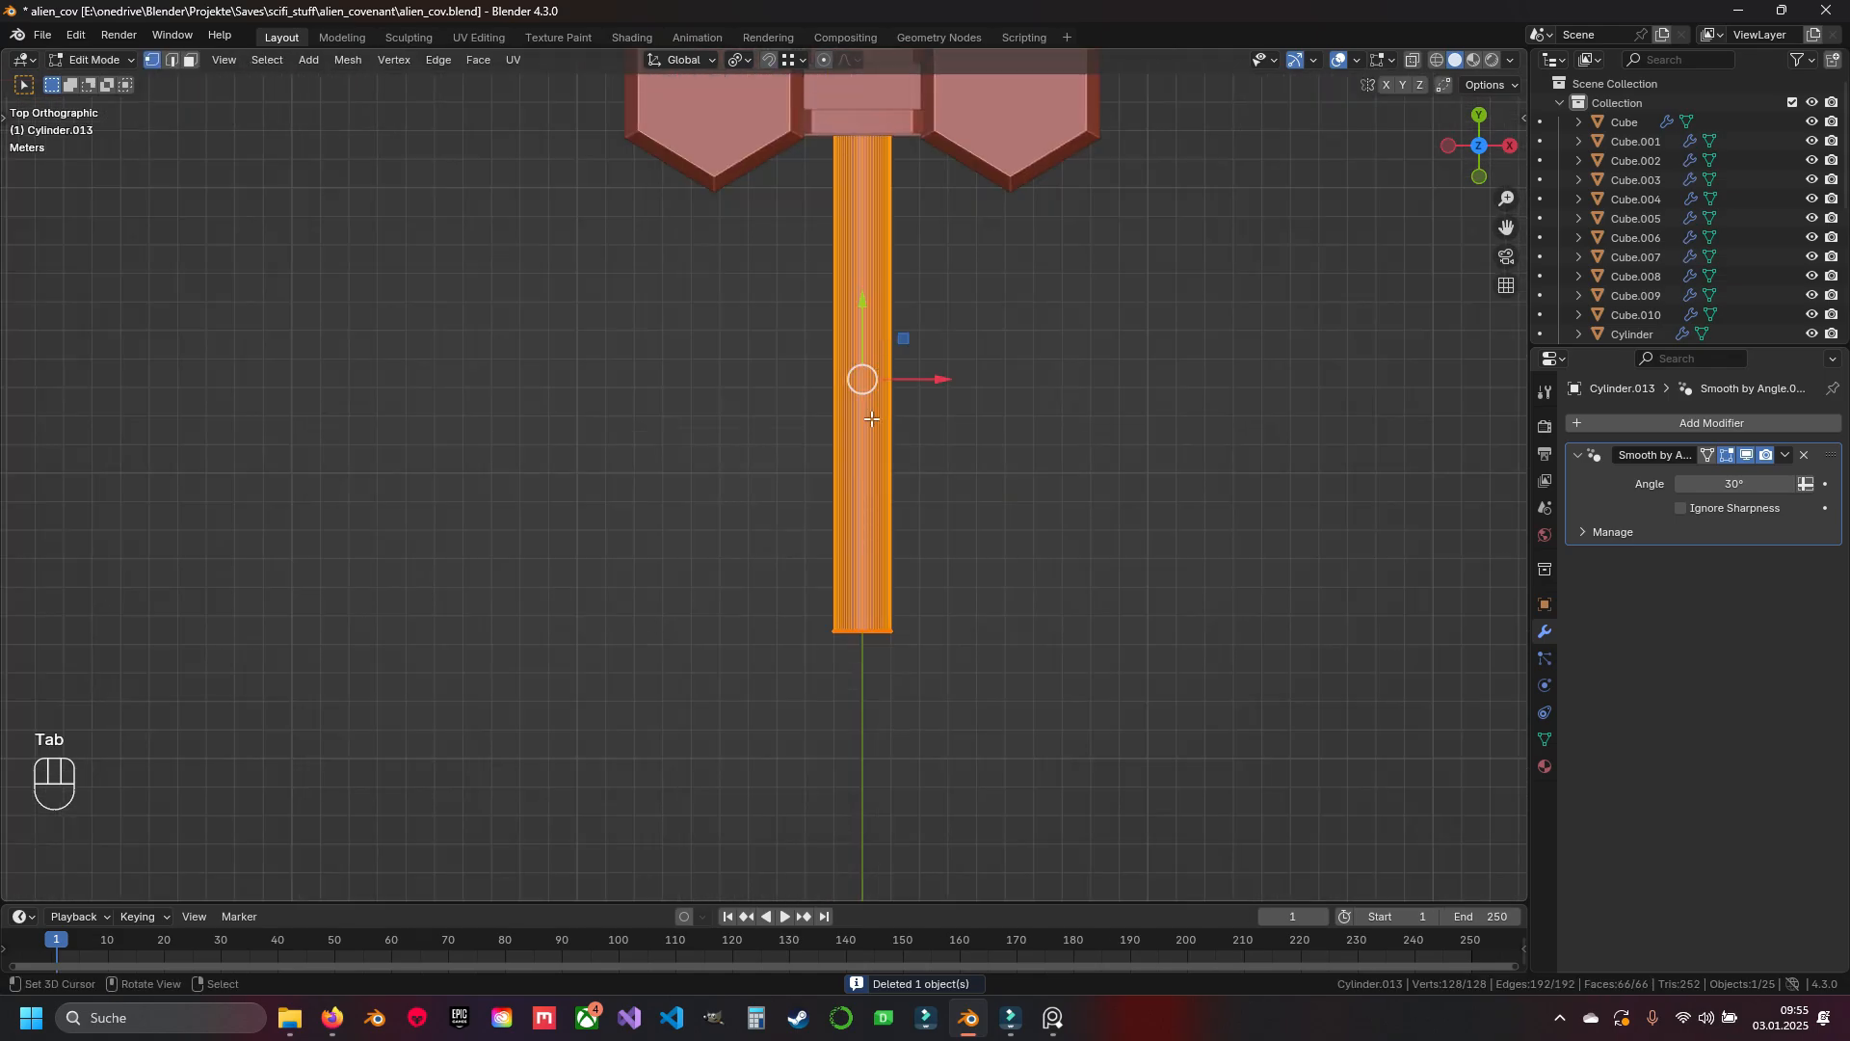
key("shift+d")
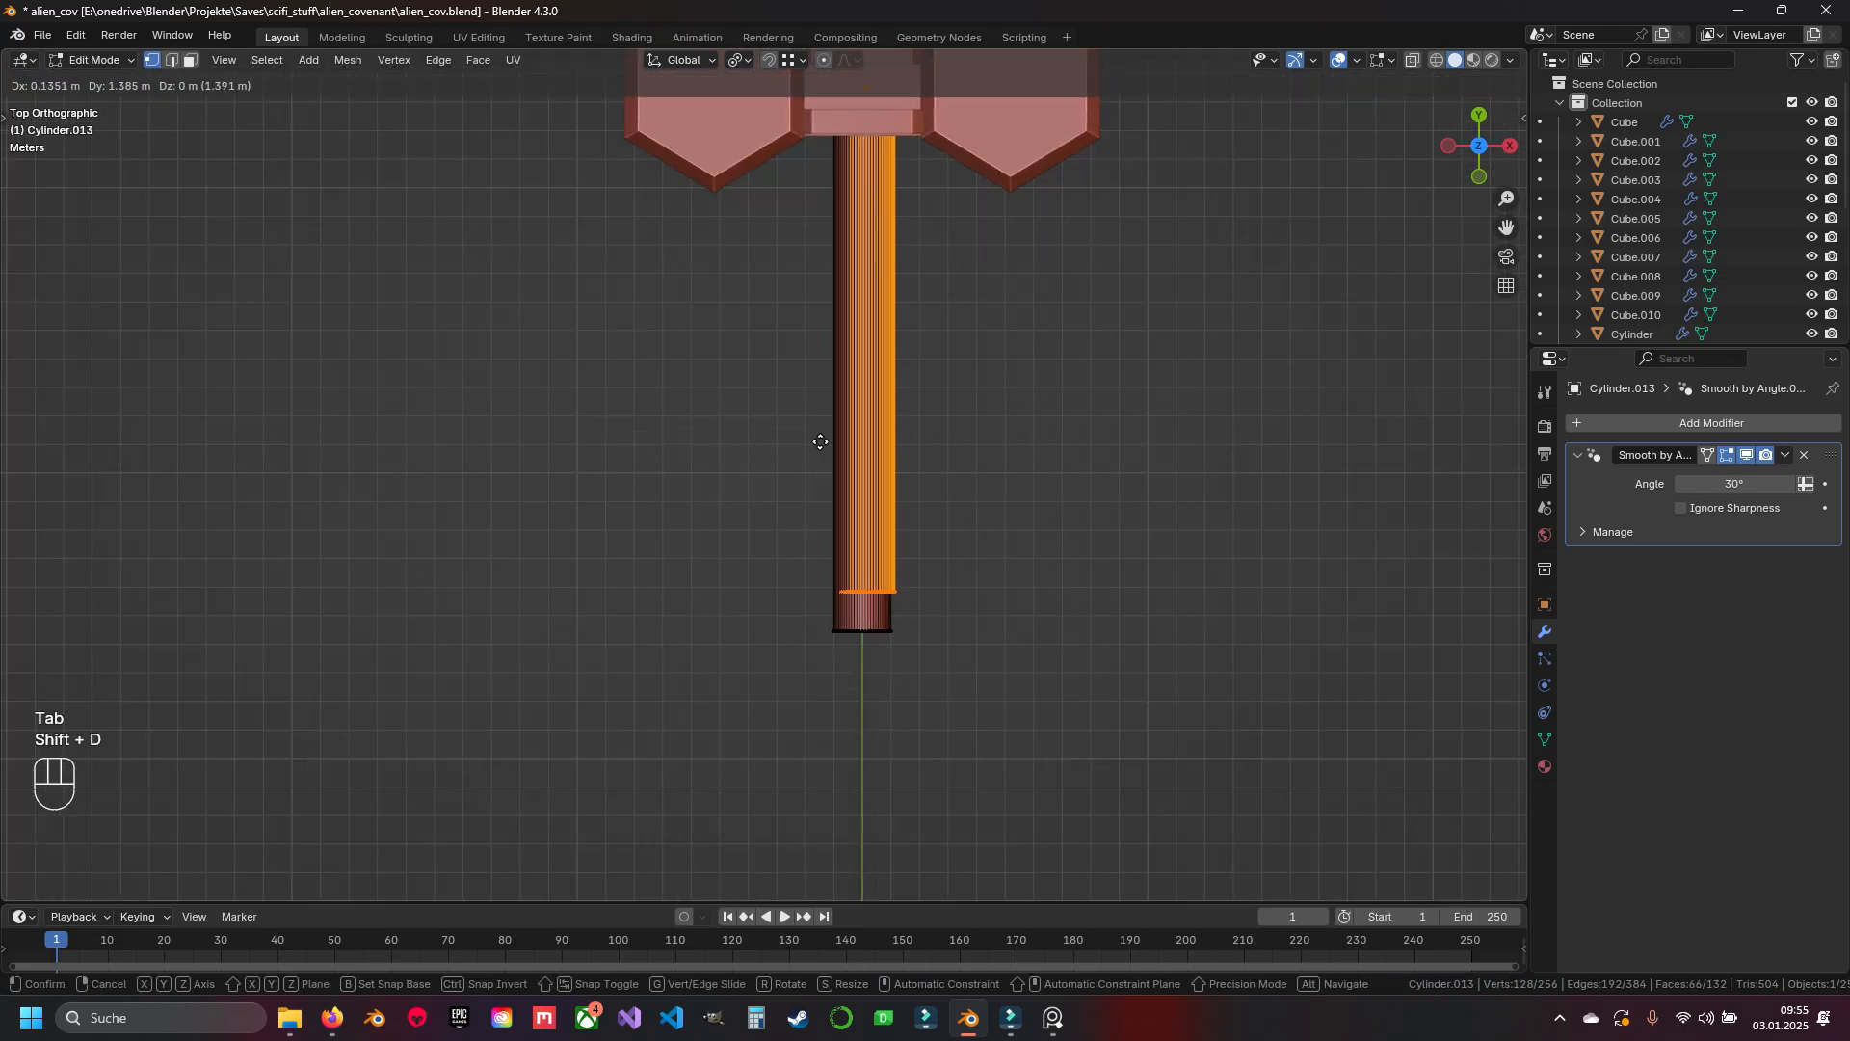
key("Escape")
key("p")
left_click(819, 441)
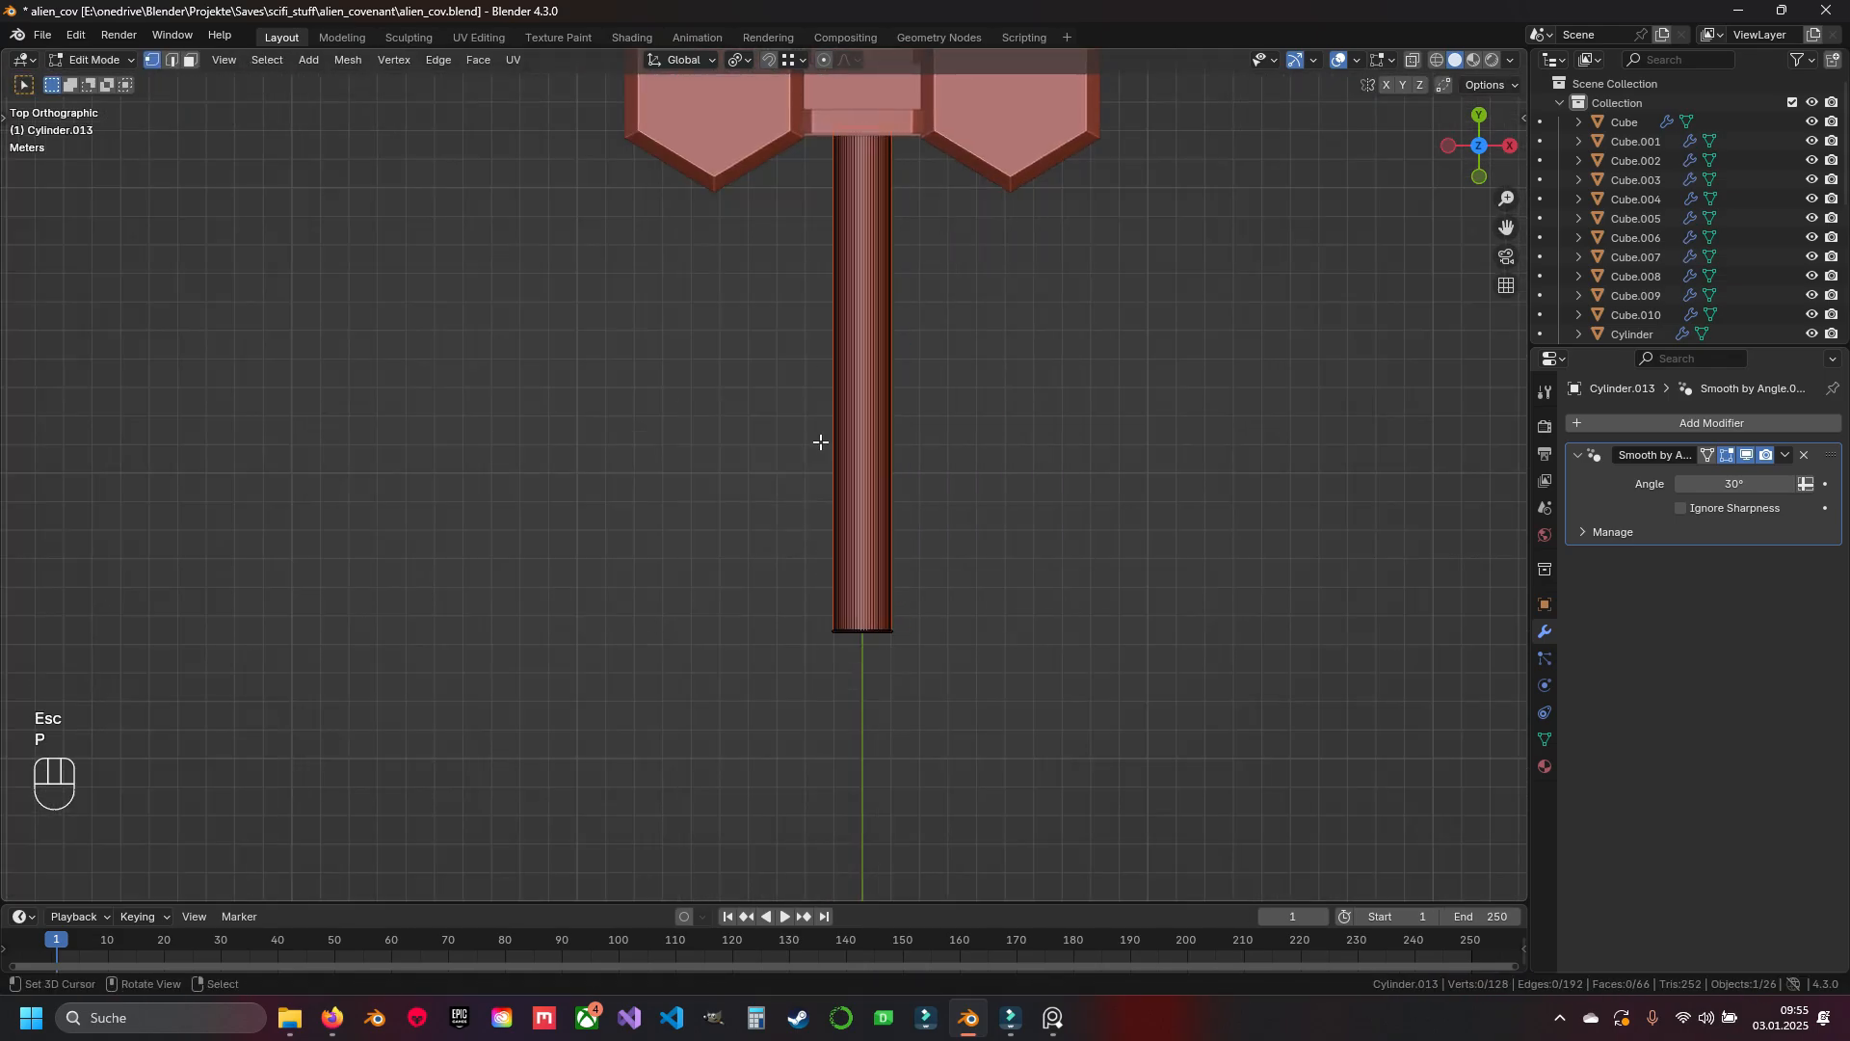
key("Tab")
left_click(877, 400)
key("g")
key("Escape")
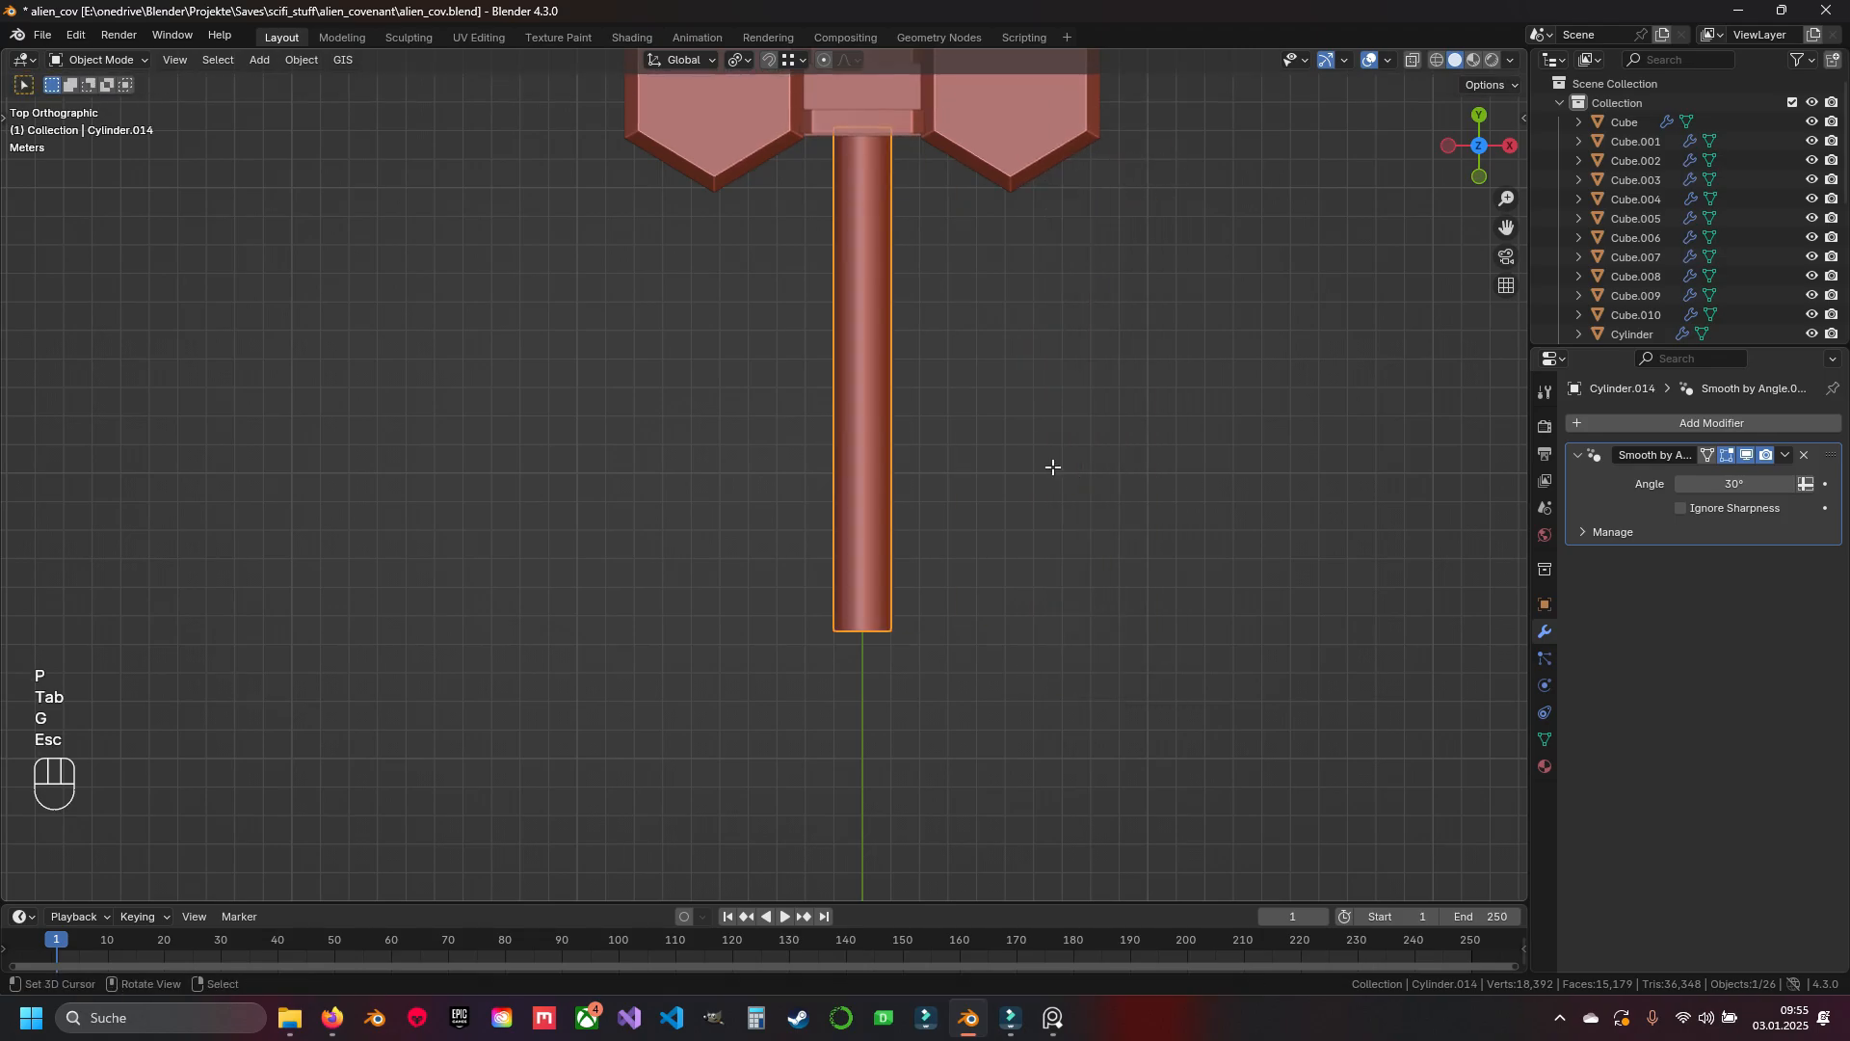
Scale the copied shaft's geometry along Y to about 0.077 to form a short collar
key("Tab")
key("a")
key("s")
key("y")
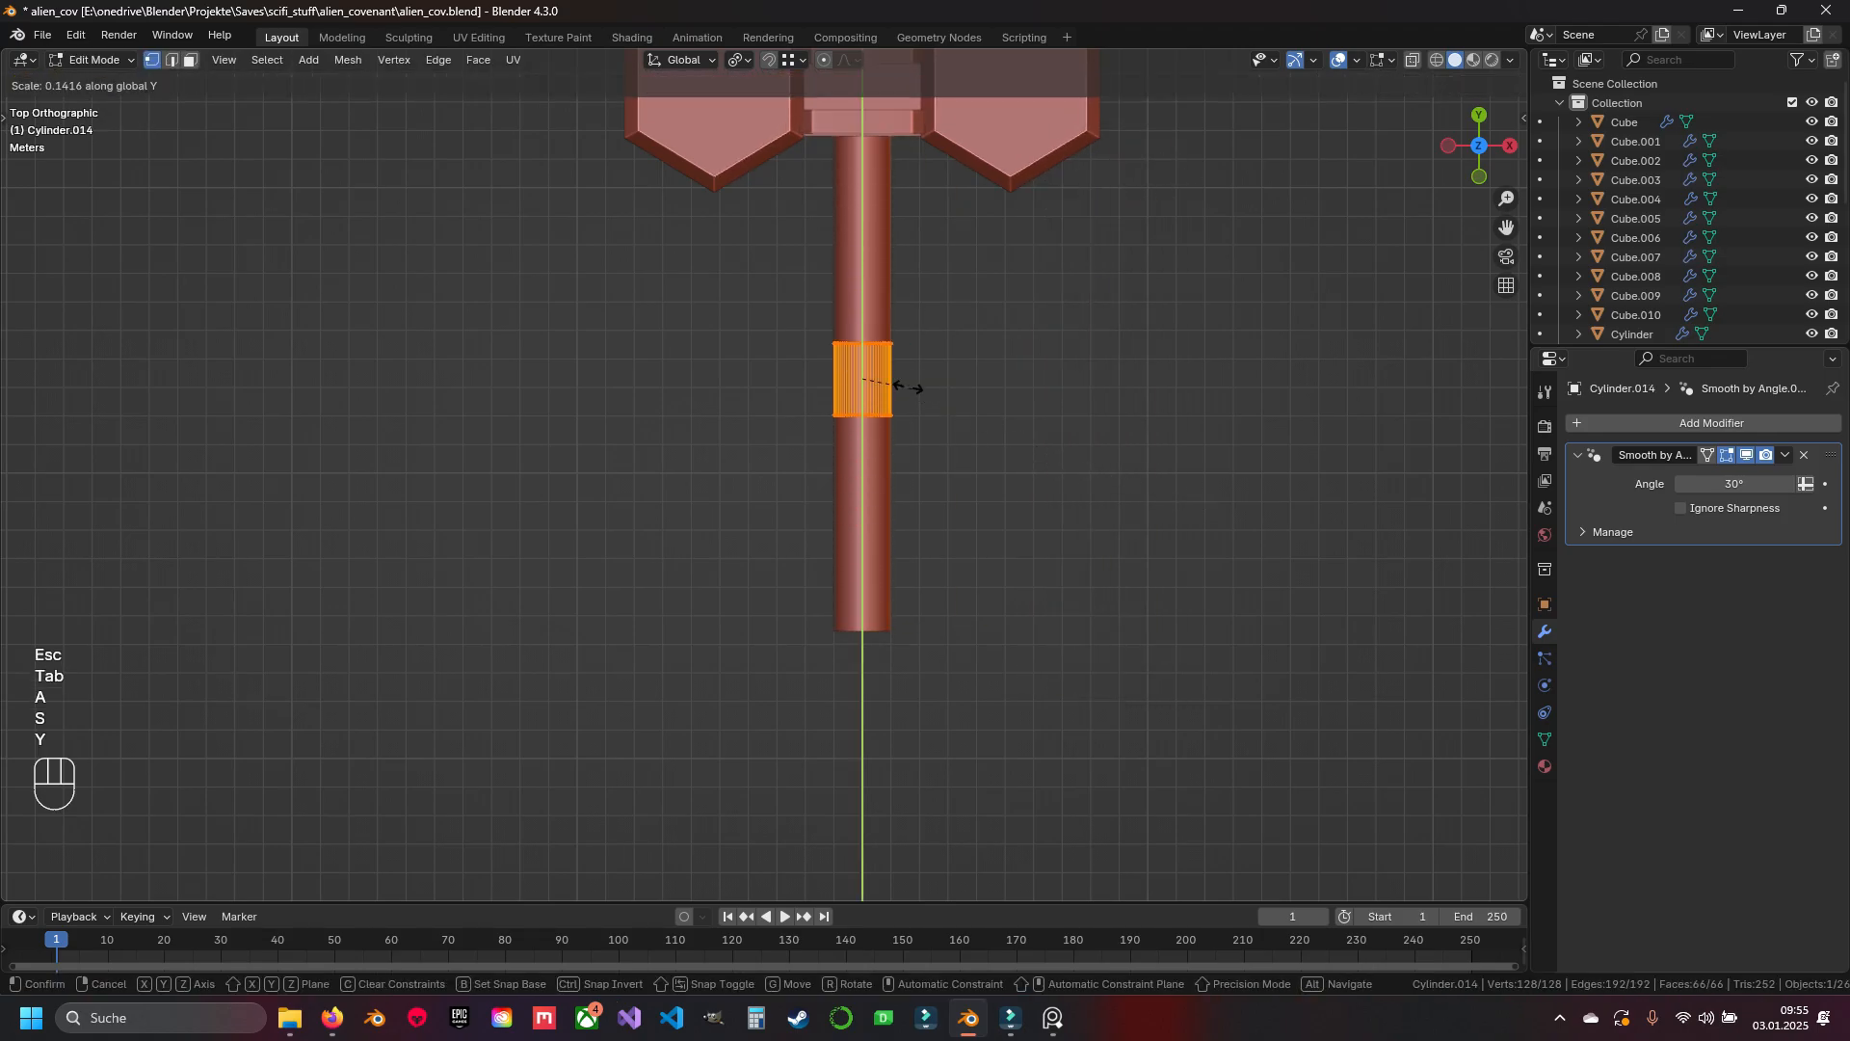
left_click(889, 375)
scroll(1045, 279, "up", 4)
middle_click_drag(1195, 390, 1074, 499, "shift")
Enlarge the collar uniformly by about 1.33 and flatten it along Y to about 0.366
key("s")
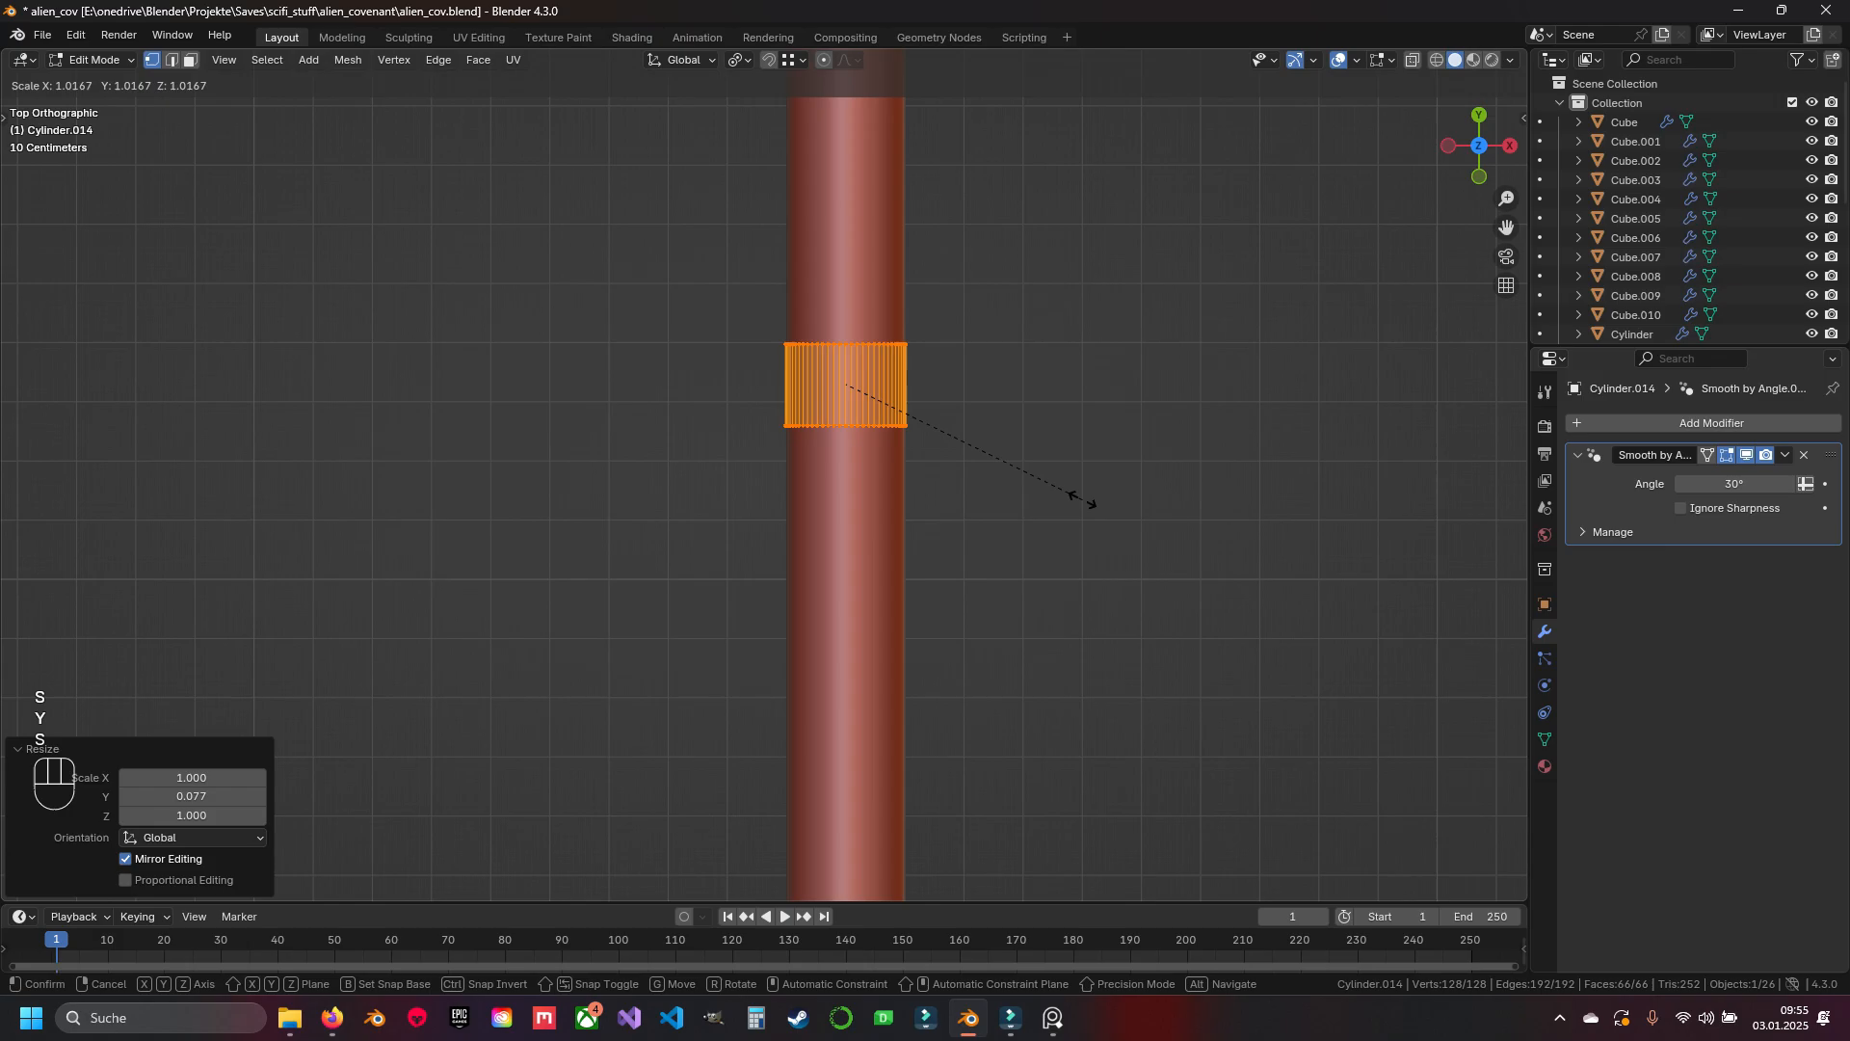
key("y")
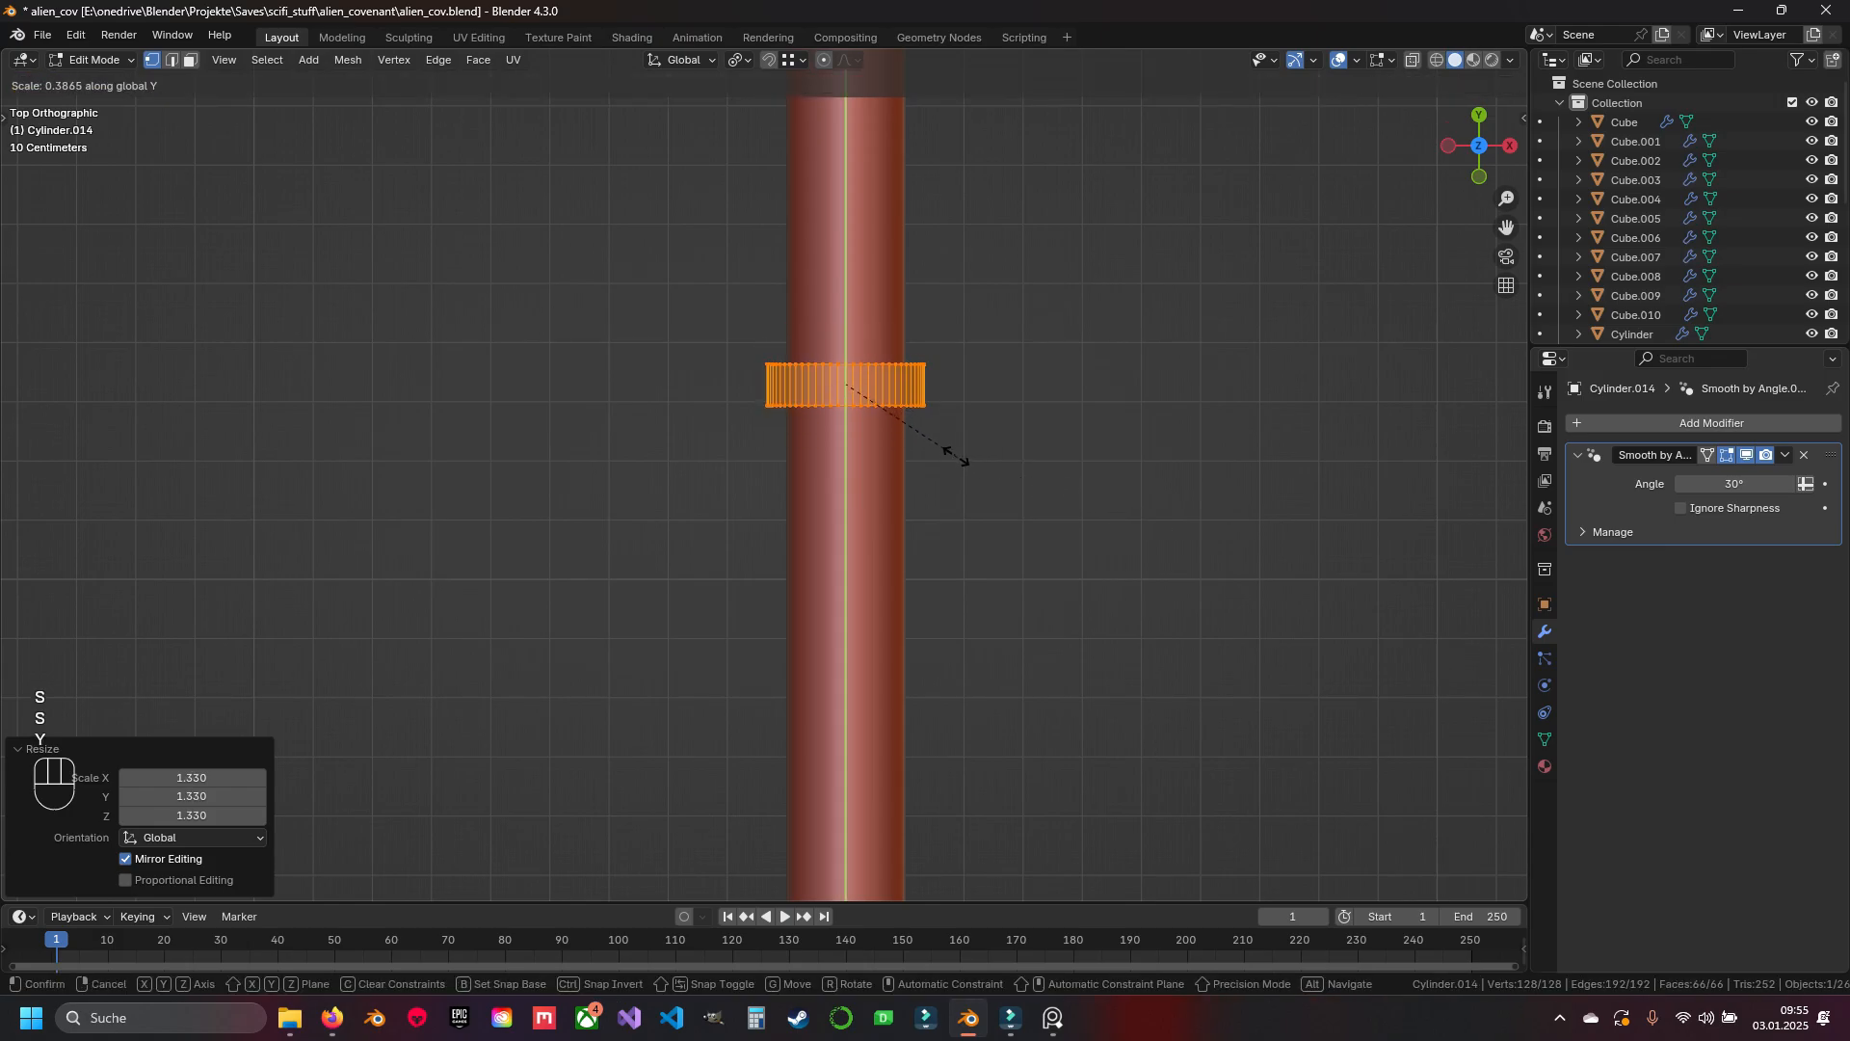
left_click(956, 457)
key("s")
key("y")
key("Escape")
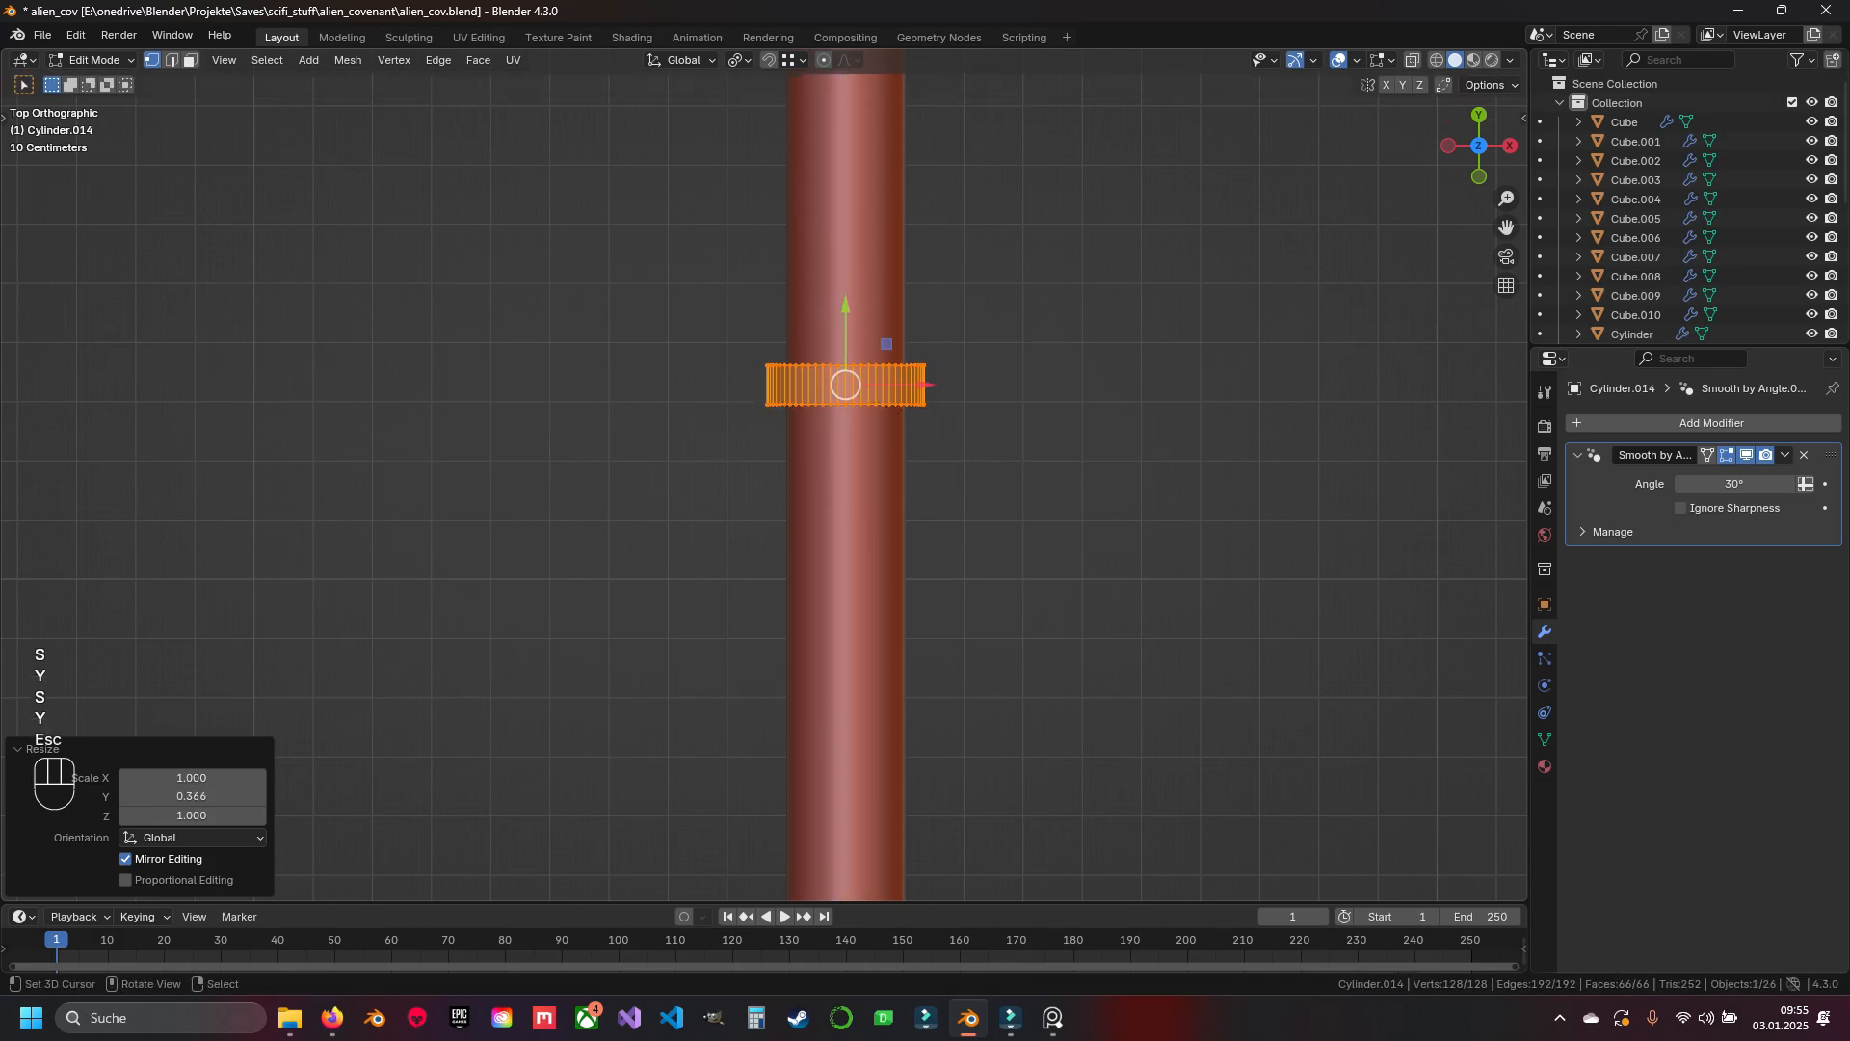
Scale the collar up uniformly by about 1.167 and thin it along Y to about 0.909
key("s")
left_click(977, 475)
key("s")
key("y")
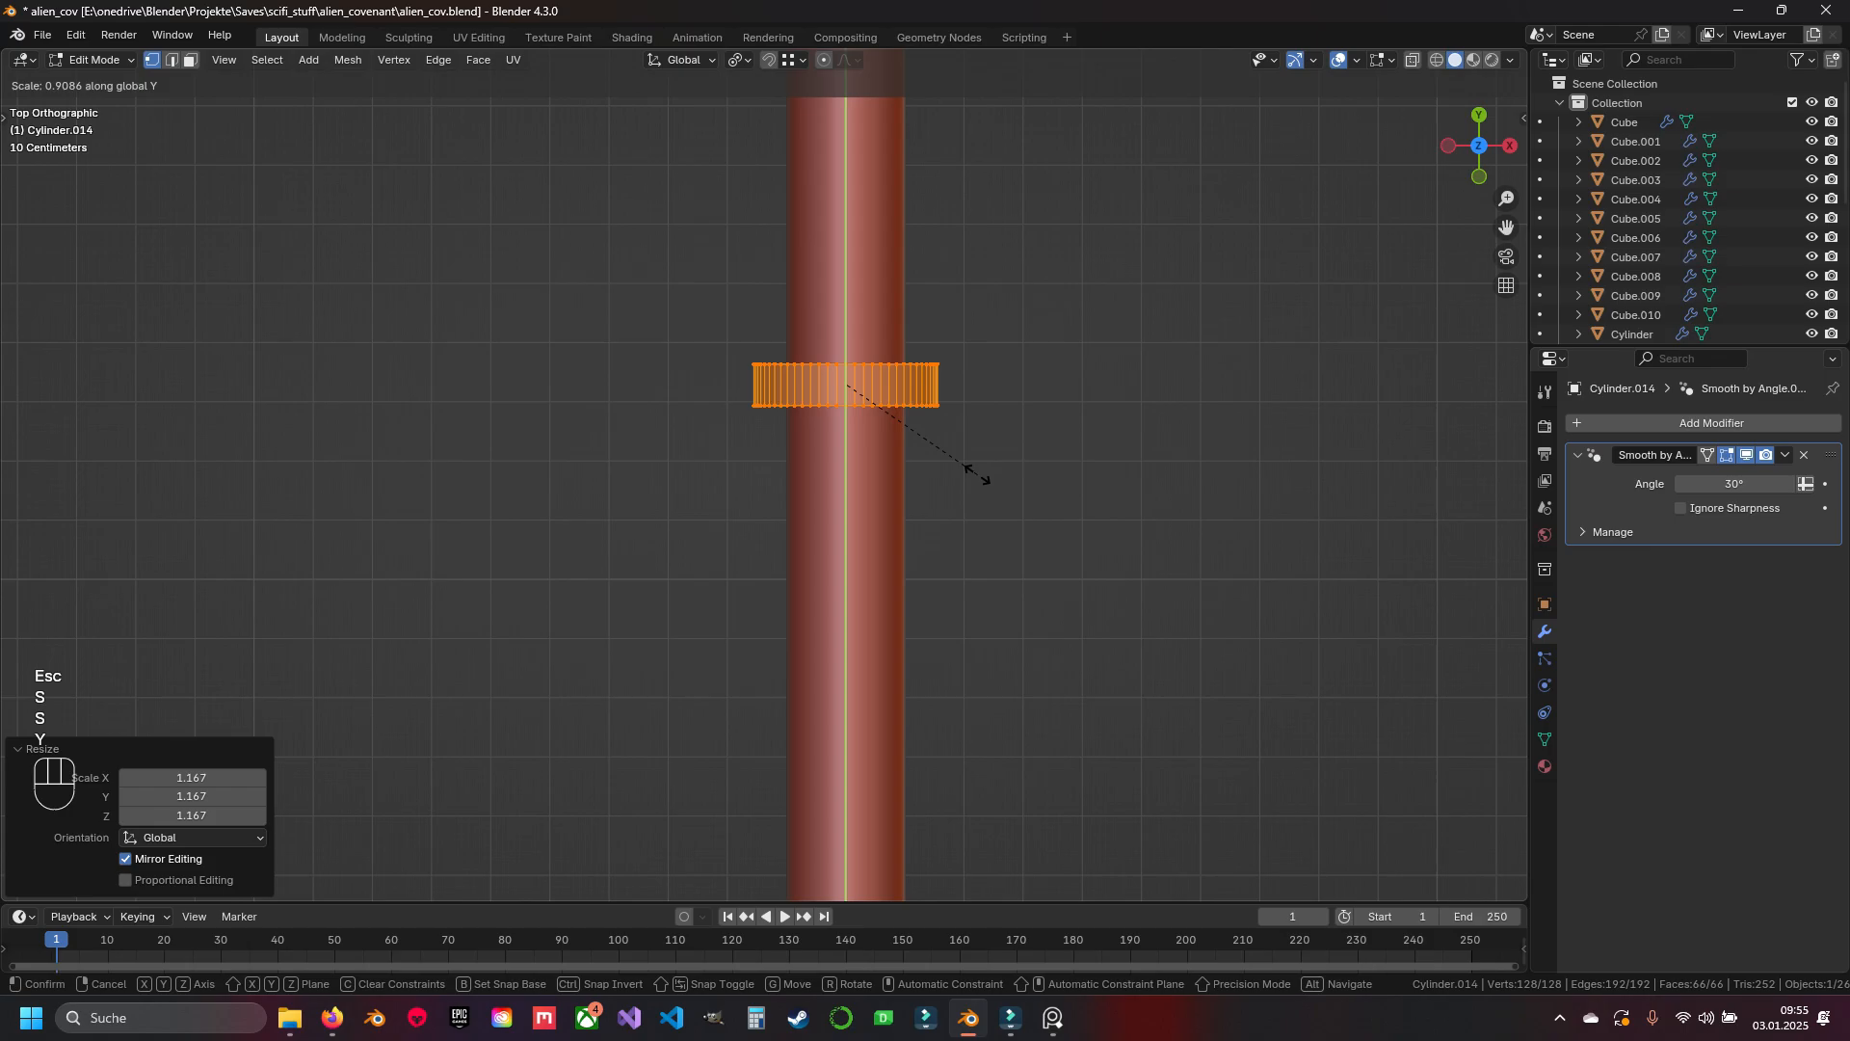
left_click(977, 474)
Move the collar about 4.61 m along +Y towards the end plates and return to top view
middle_click_drag(768, 277, 855, 641, "shift")
key("g")
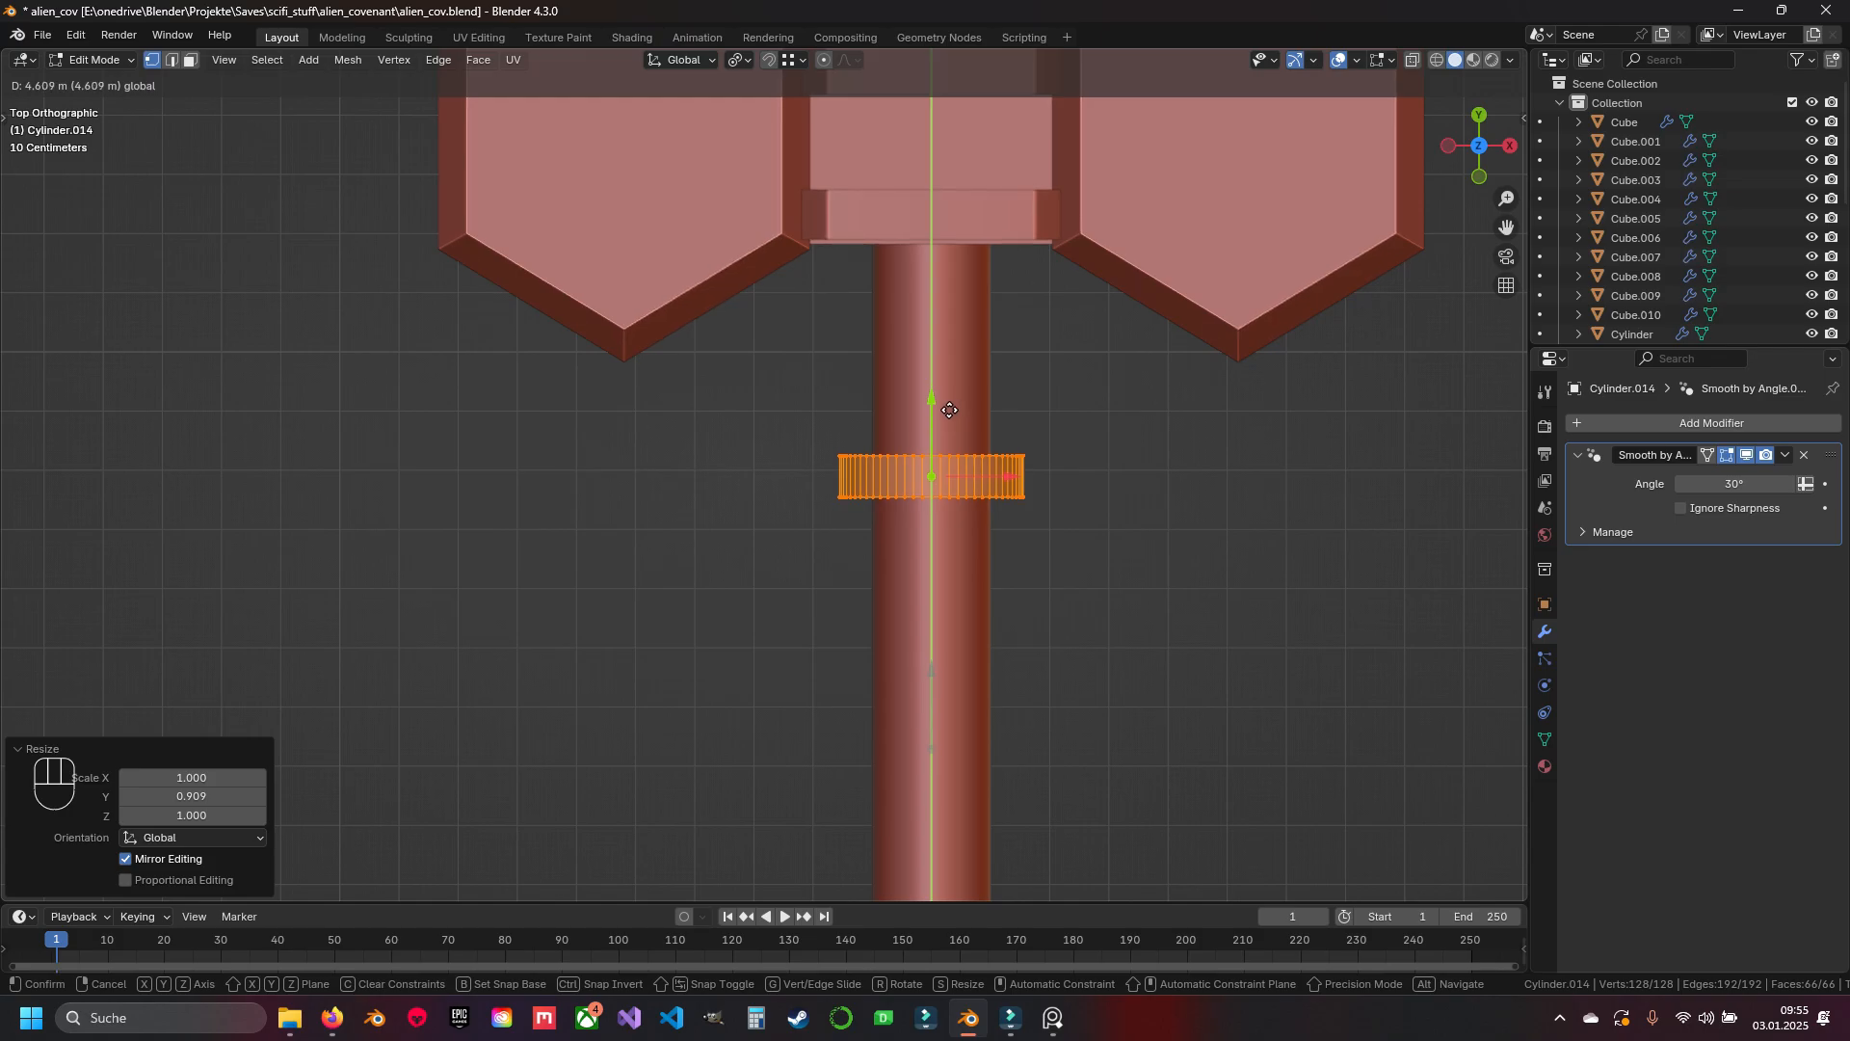
left_click(950, 411)
middle_click_drag(951, 411, 954, 372)
scroll(1069, 361, "down", 5)
key("KP_7")
Duplicate the collar and move the copy about 12.4 m along -Y, near the shaft's free end
key("shift+d")
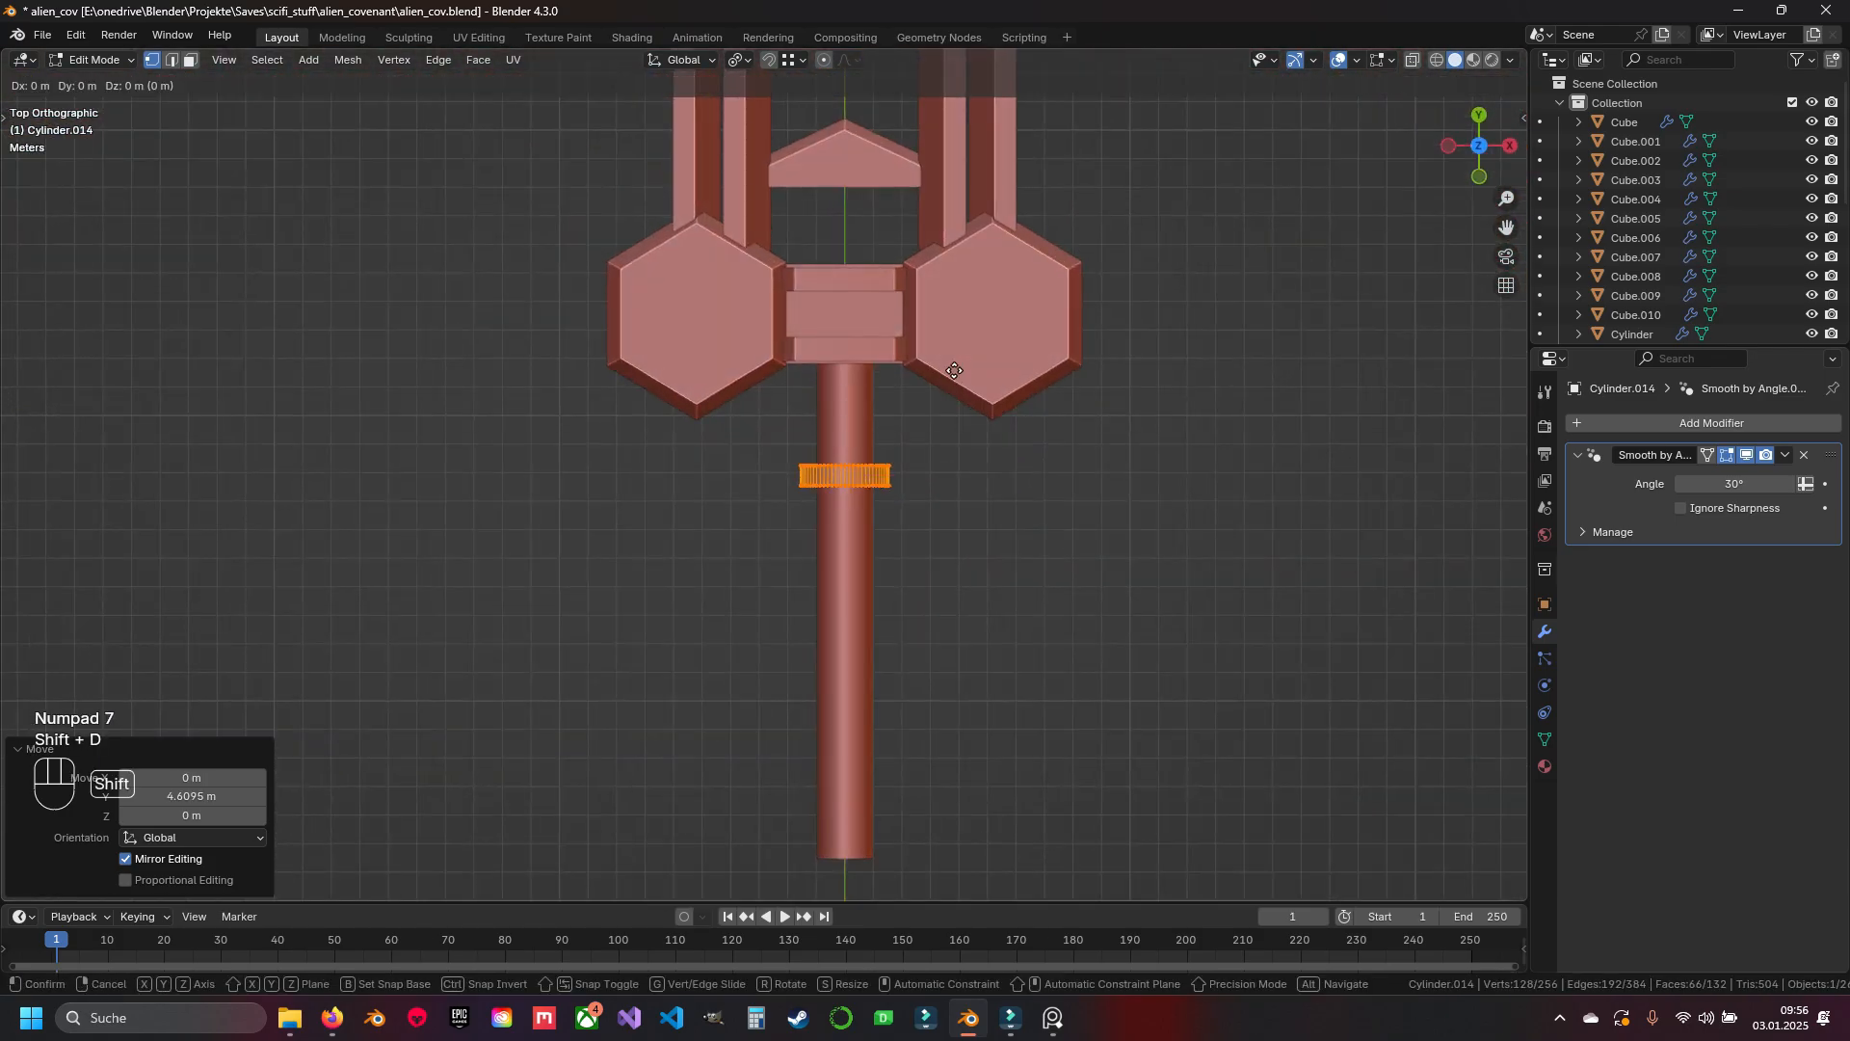
key("Escape")
left_click_drag(848, 475, 830, 668)
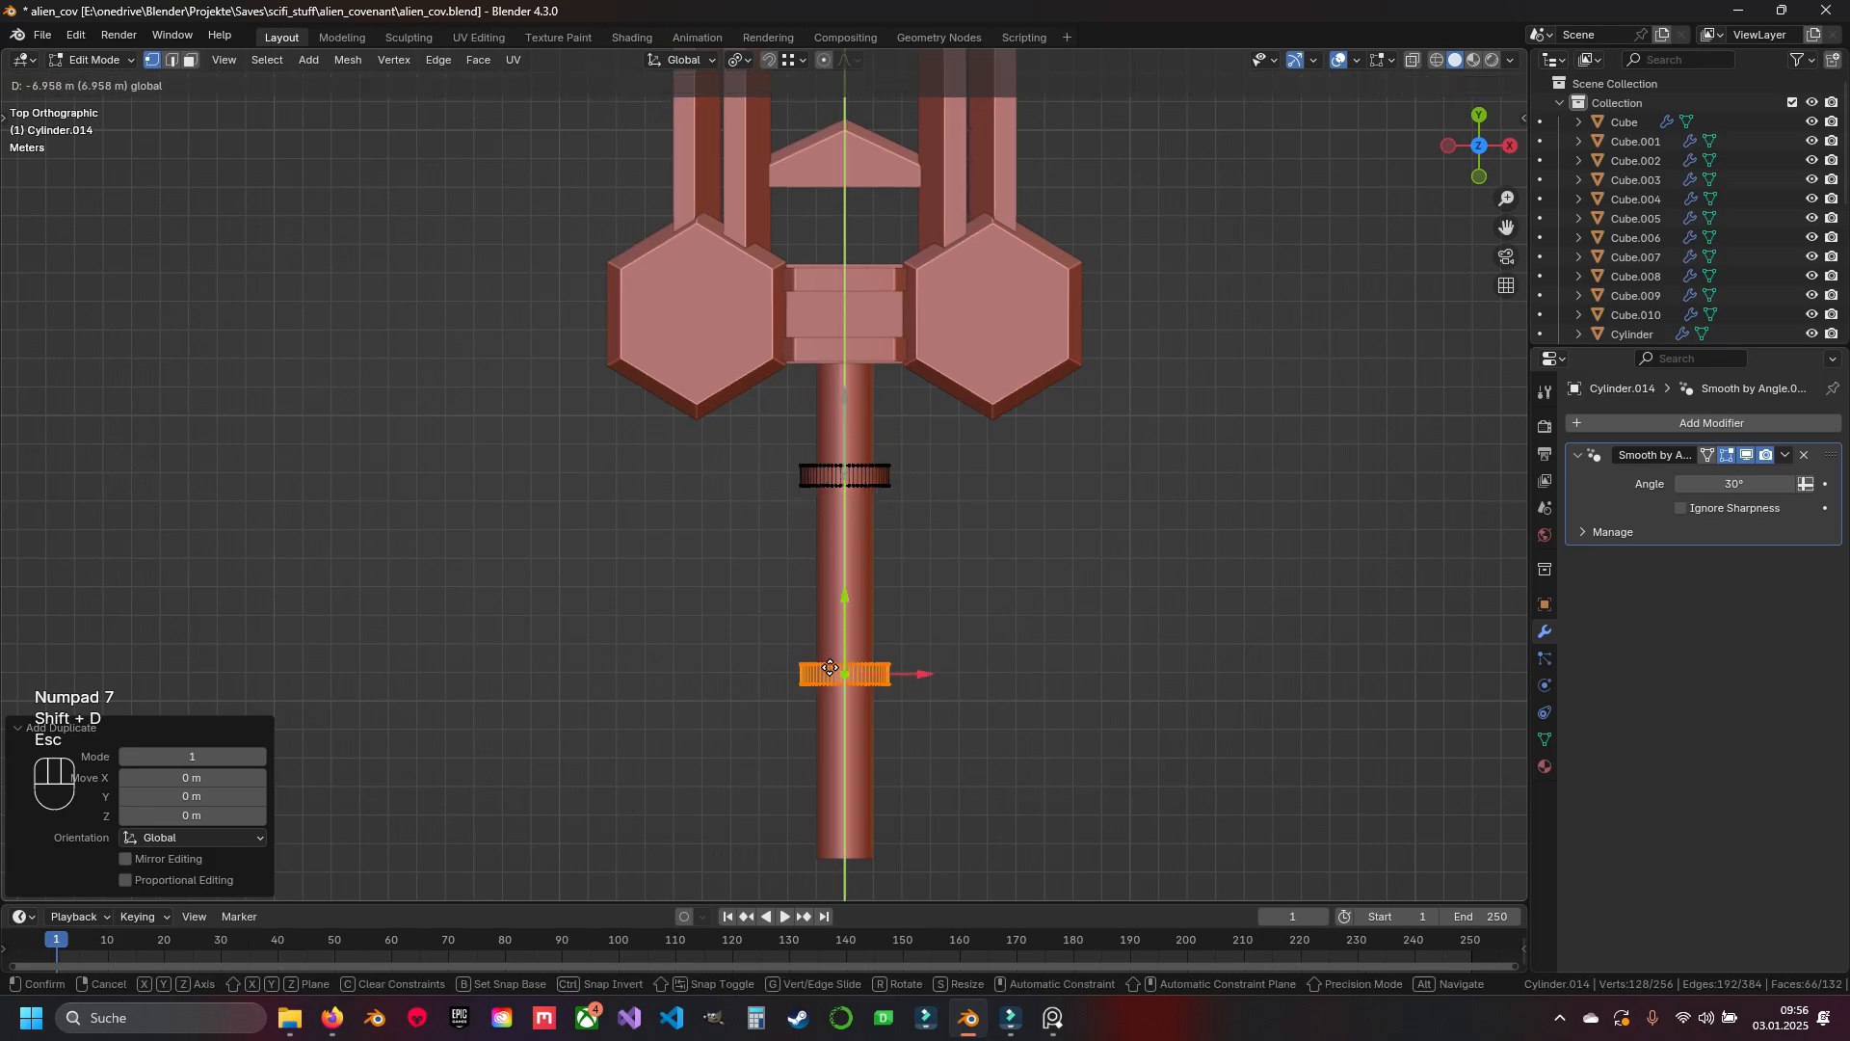
left_click(824, 761)
middle_click_drag(824, 761, 937, 405, "shift")
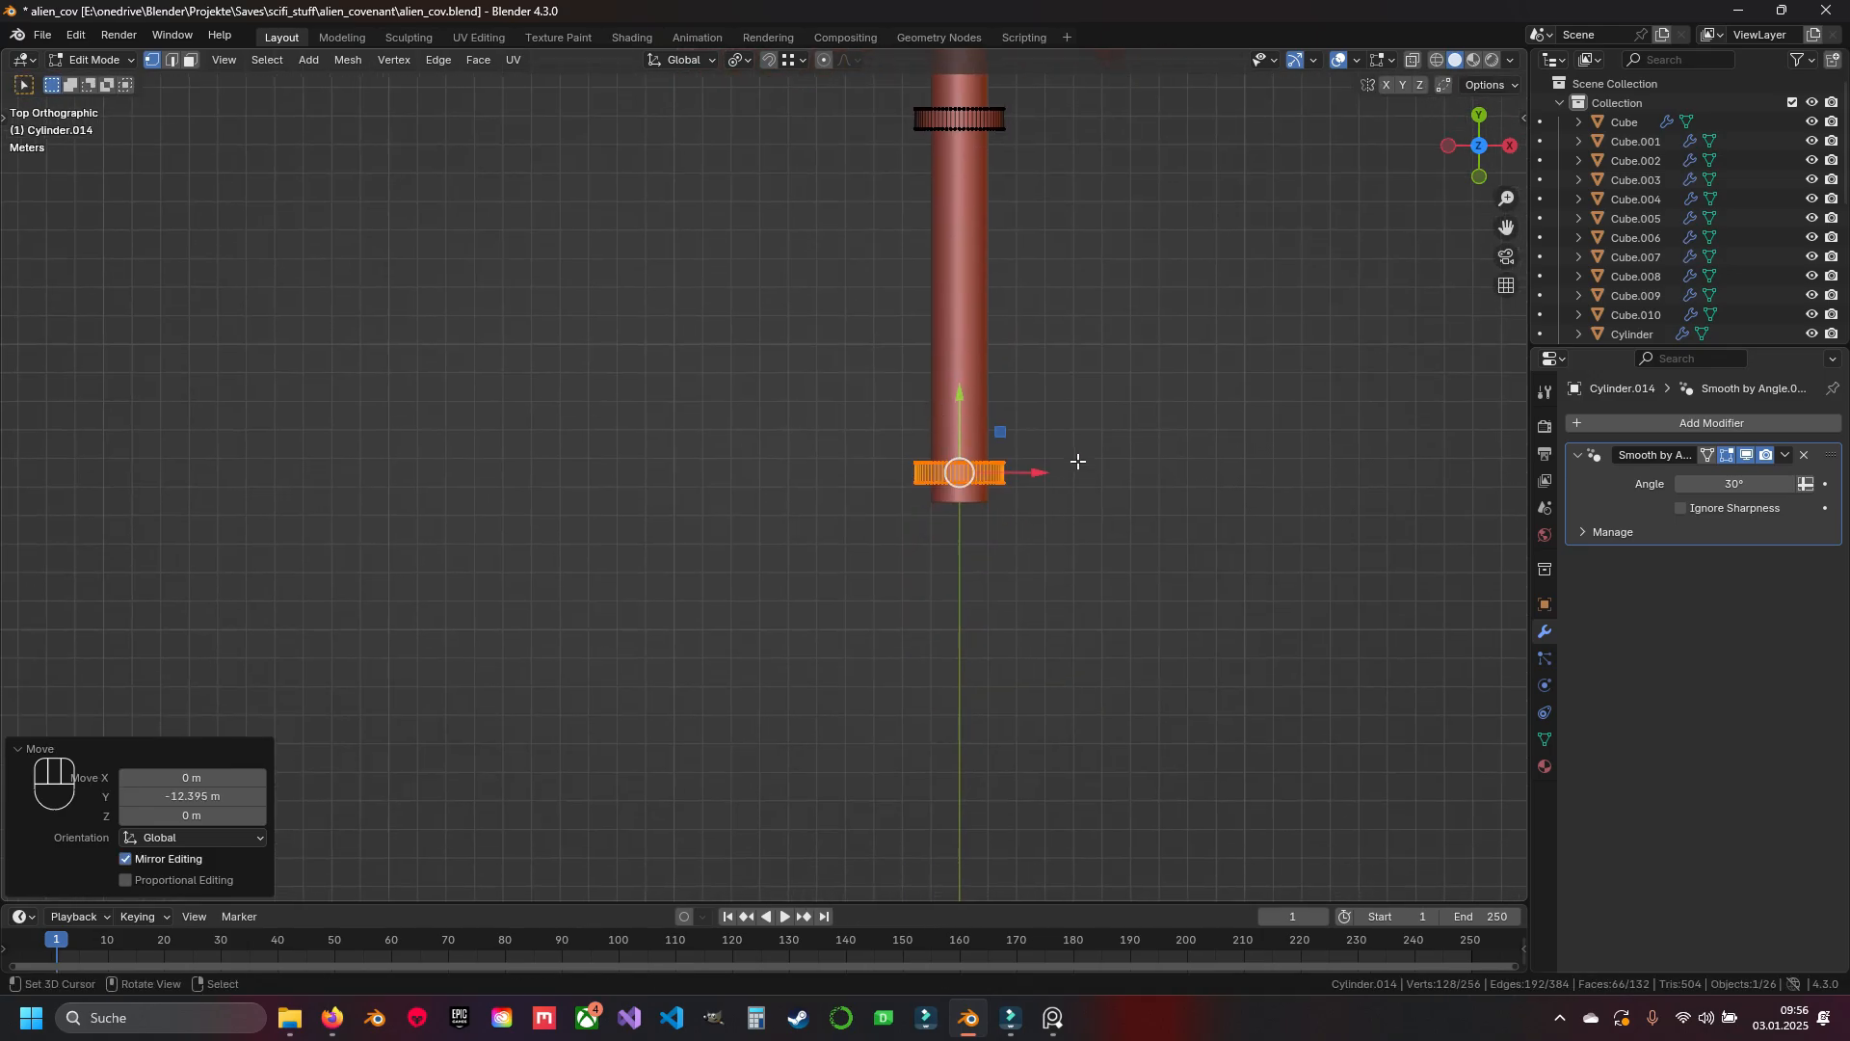
Leave mesh editing on the collars, deselect all objects, and save the file
scroll(942, 461, "down", 6)
key("Tab")
key("ctrl+s")
Duplicate in place the geometry of the round disc above the frame's opposite end
middle_click_drag(884, 536, 857, 413, "shift")
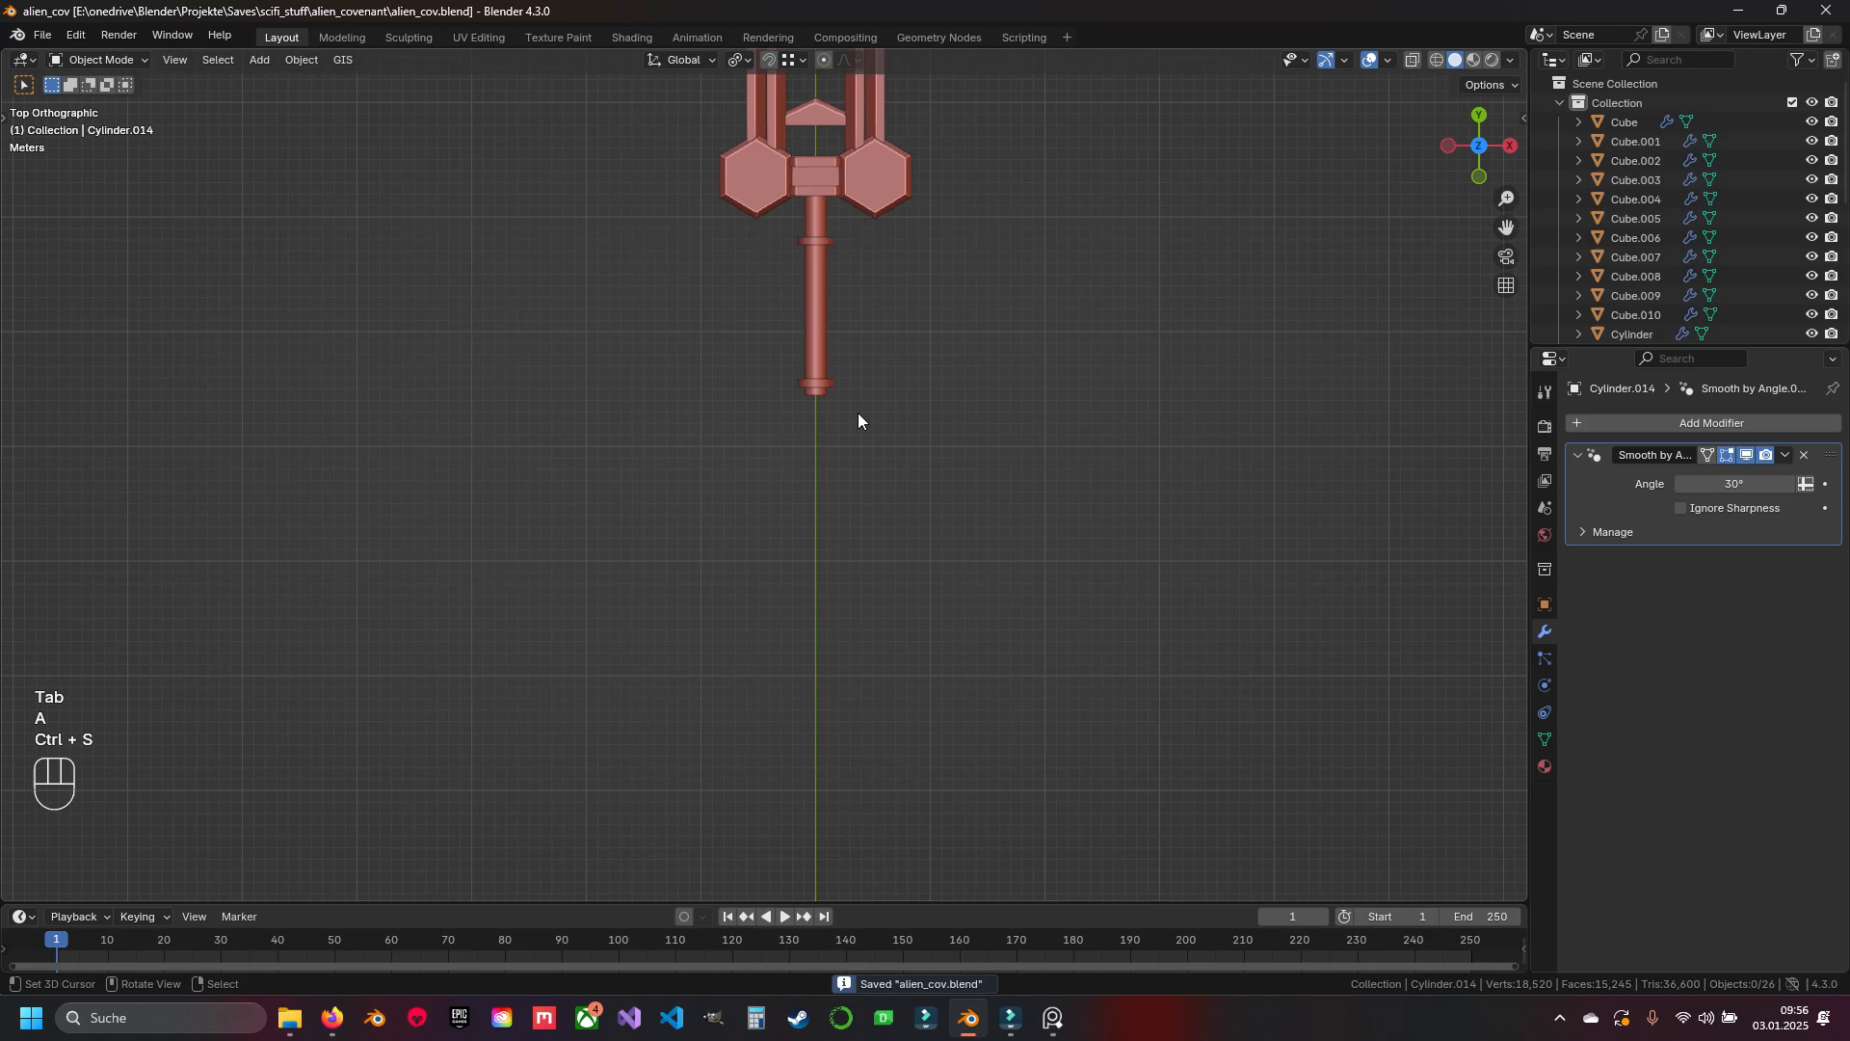
scroll(857, 413, "up", 2)
scroll(867, 424, "up", 8, "shift")
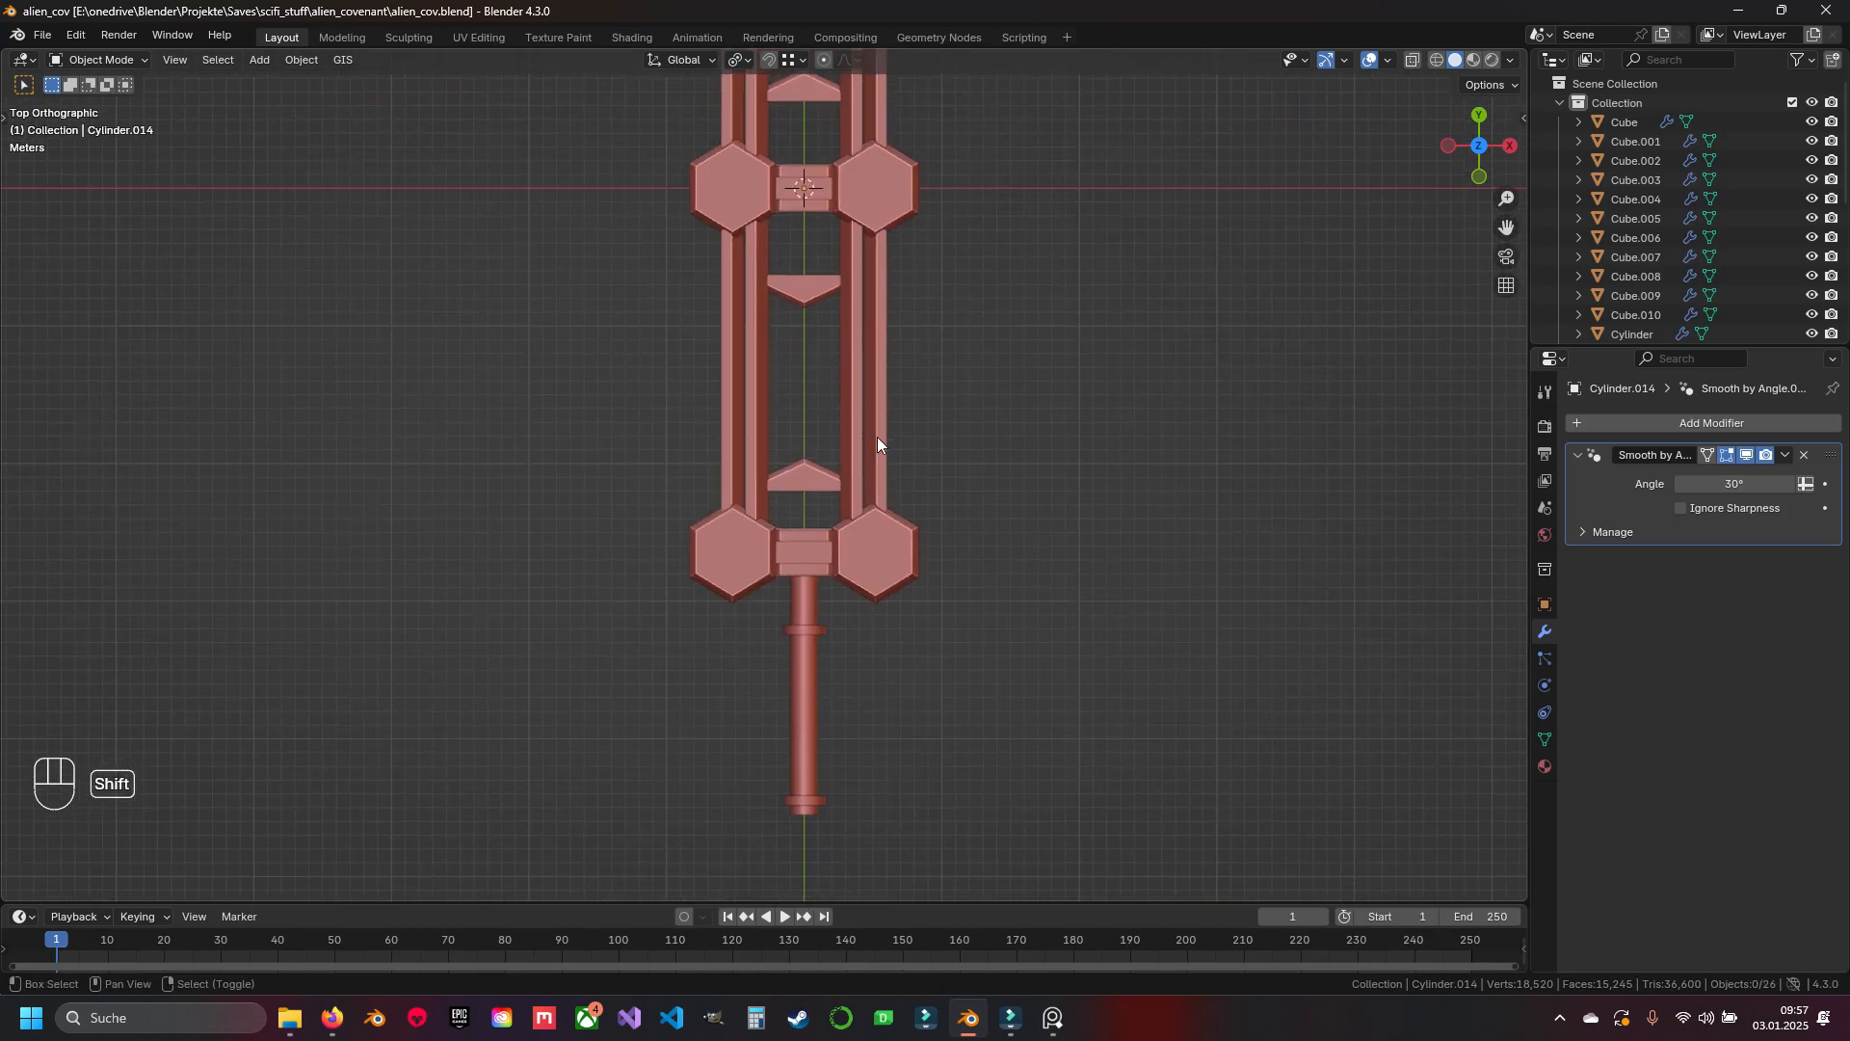
scroll(818, 338, "up", 4, "shift")
key("Tab")
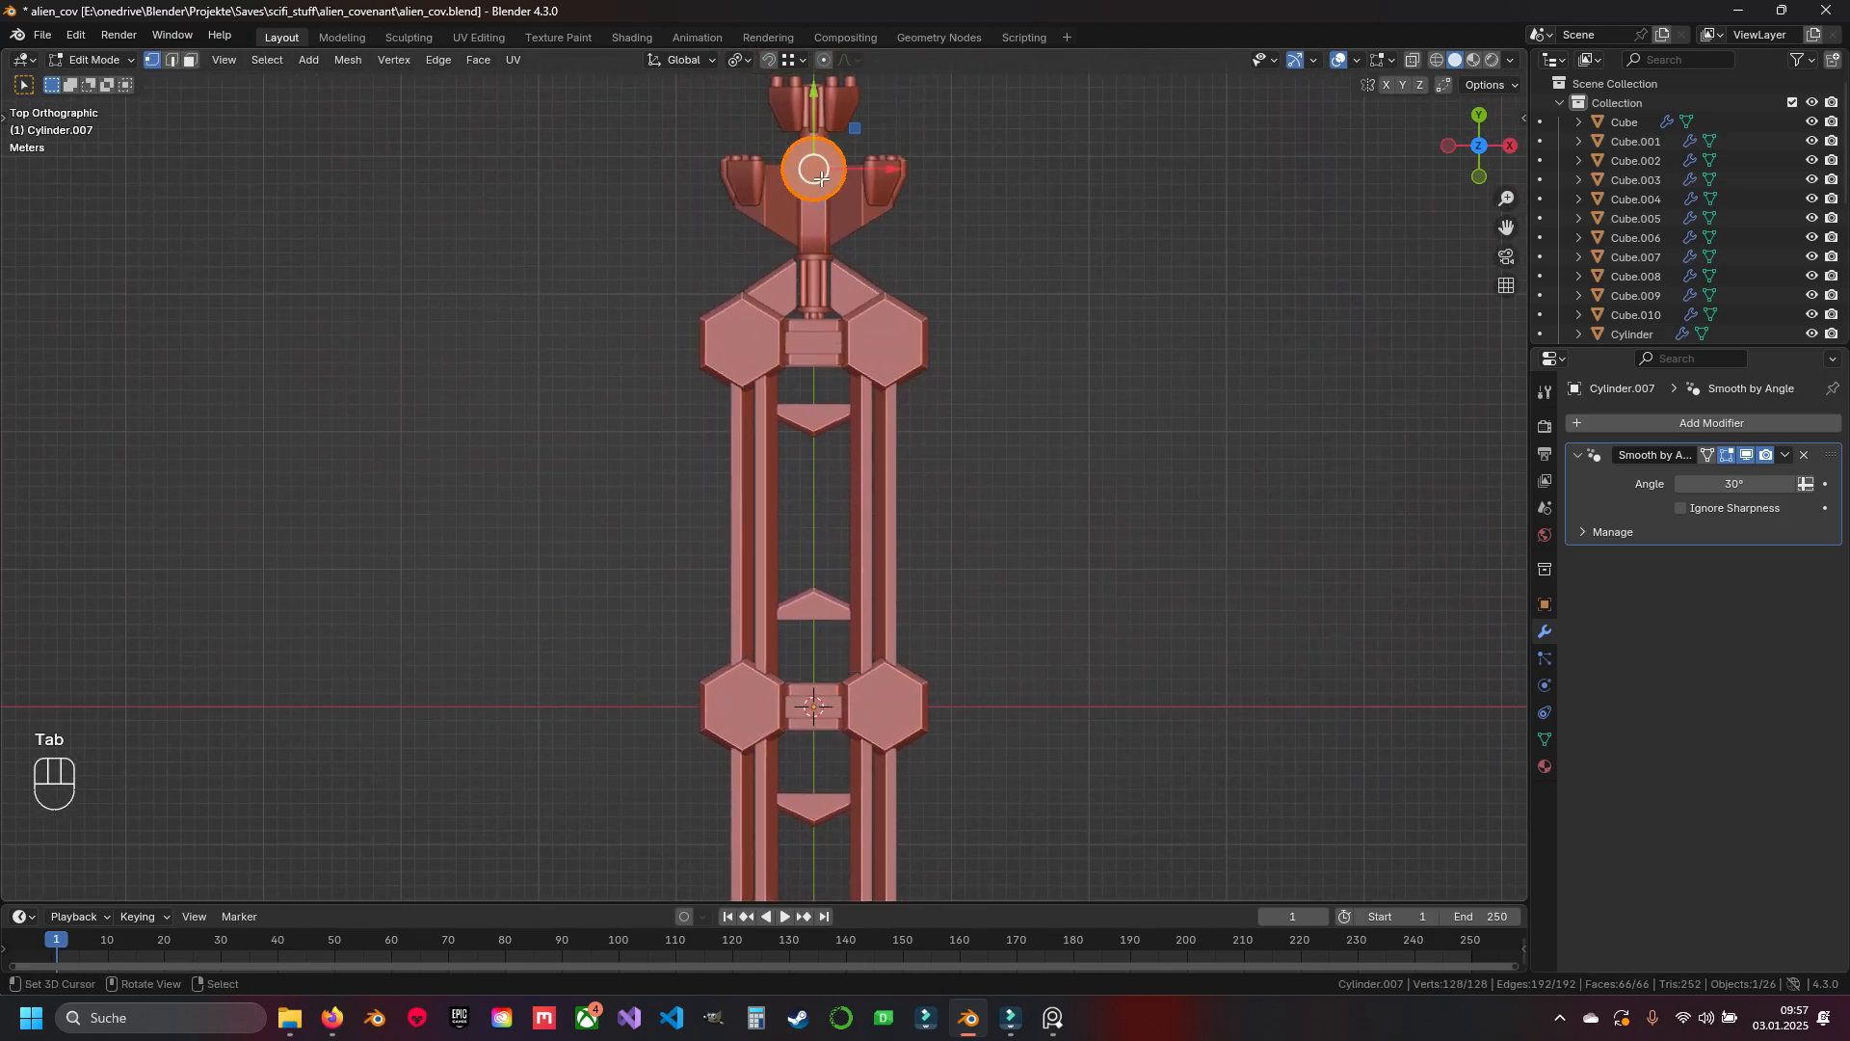
key("ctrl+l")
key("shift+d")
key("Escape")
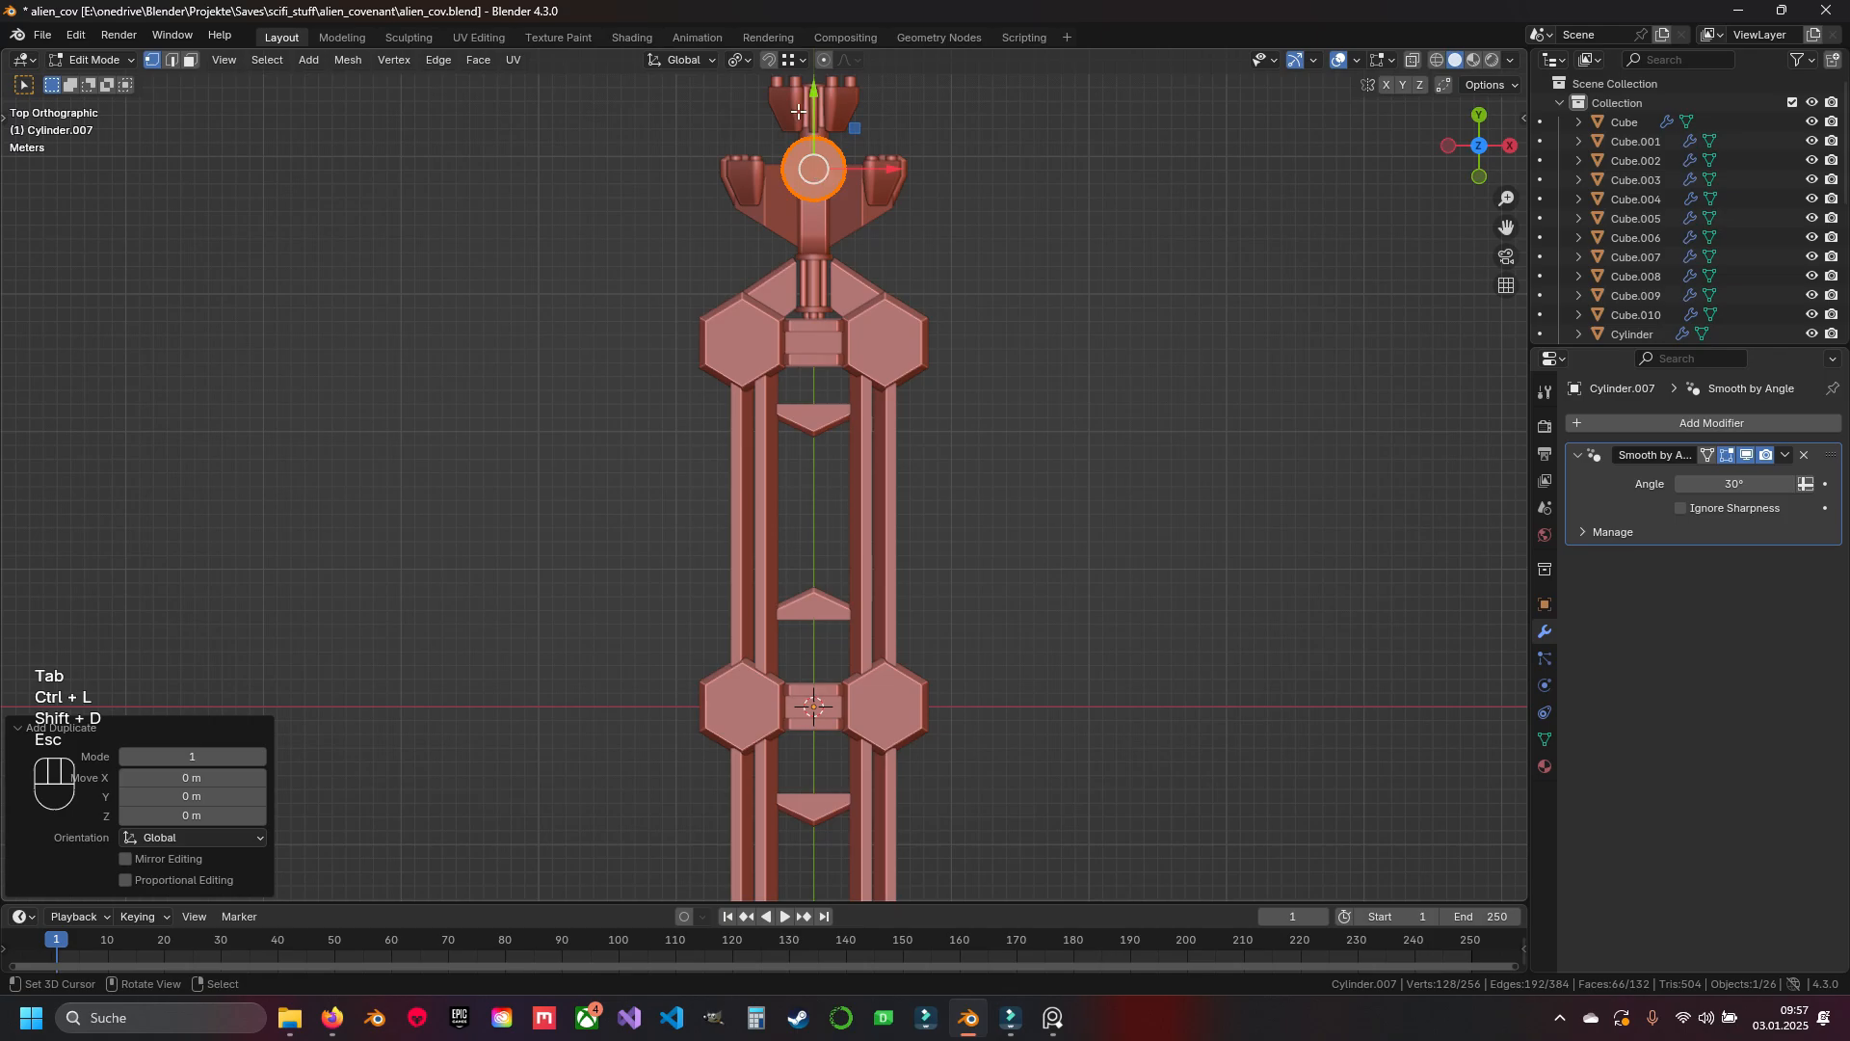
Move the duplicated disc along -Y past the whole frame to the collared shaft's free end
left_click_drag(798, 112, 798, 624)
scroll(798, 624, "down", 5, "shift")
left_click_drag(811, 266, 811, 711)
middle_click_drag(811, 733, 876, 263, "shift")
scroll(873, 318, "up", 2)
left_click_drag(961, 89, 961, 433)
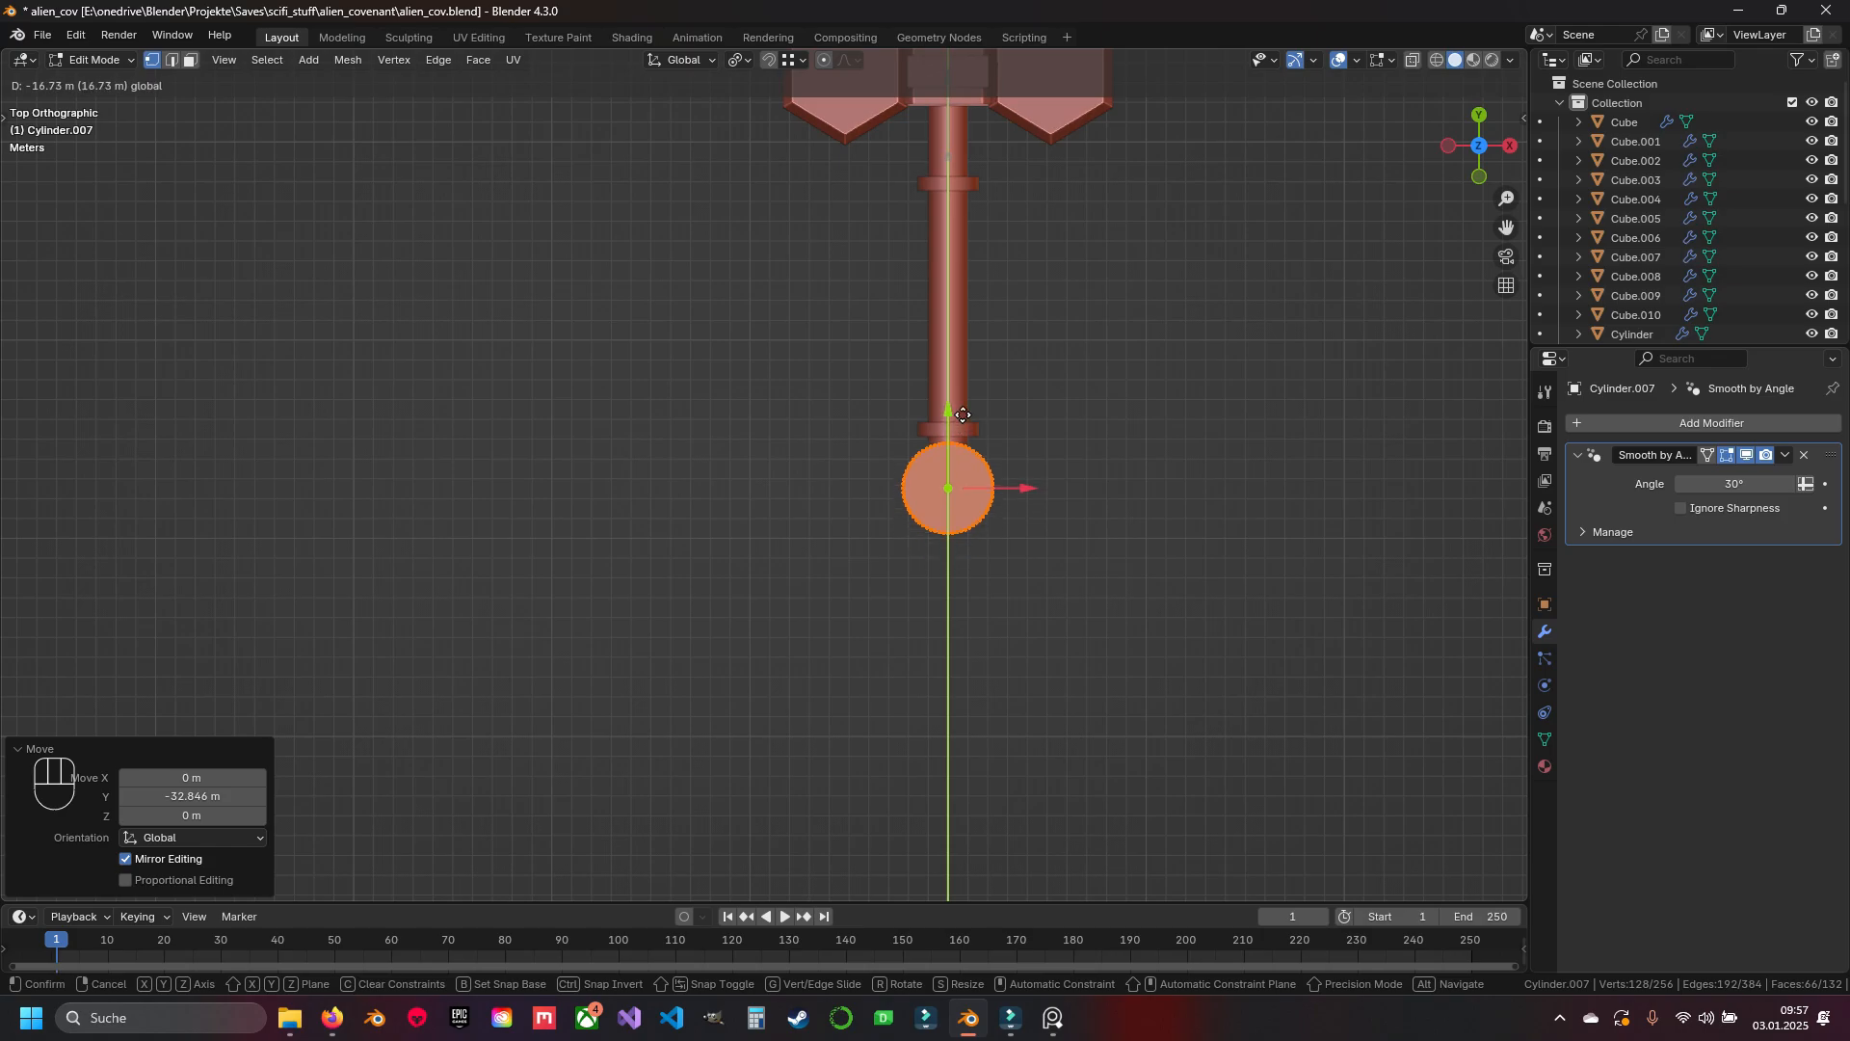
Finish moving the disc copy about 16.3 m along -Y, and nudge it about 0.06 m back along Y against the end collar
left_click_drag(965, 408, 965, 408)
scroll(932, 454, "up", 7)
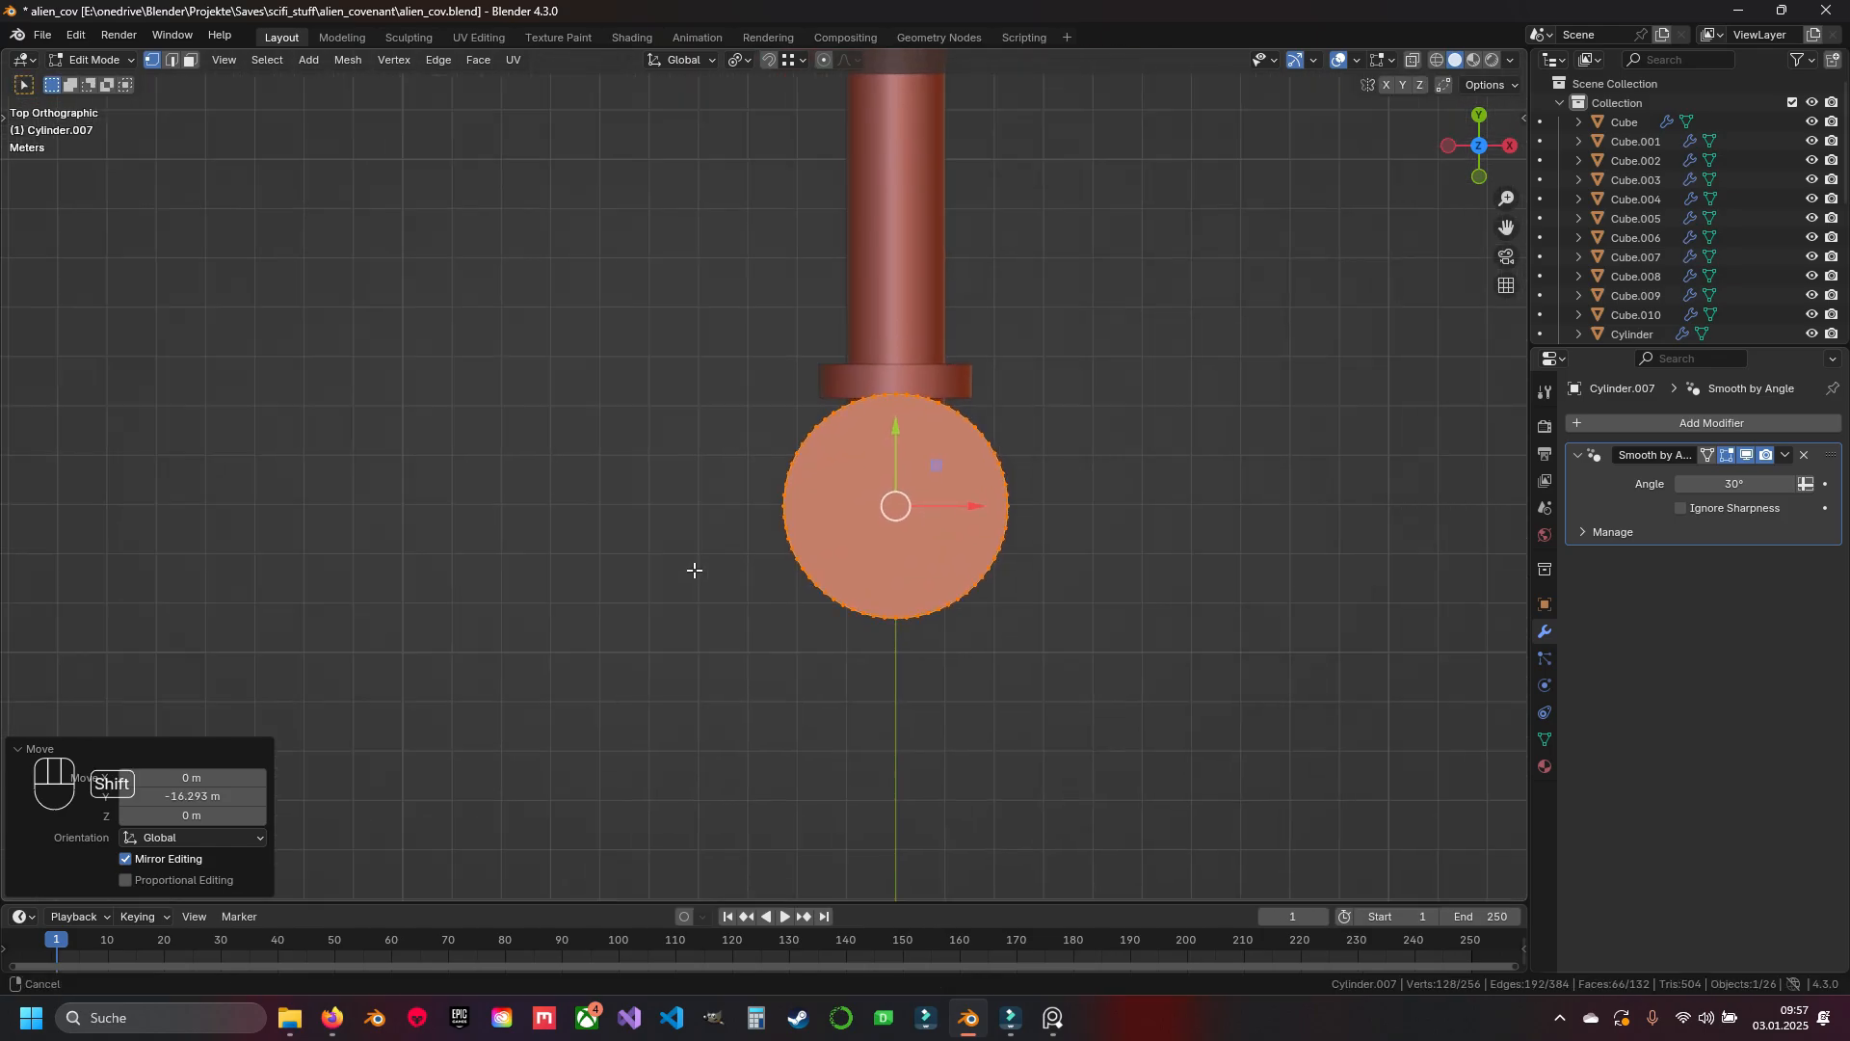
left_click_drag(870, 540, 880, 529)
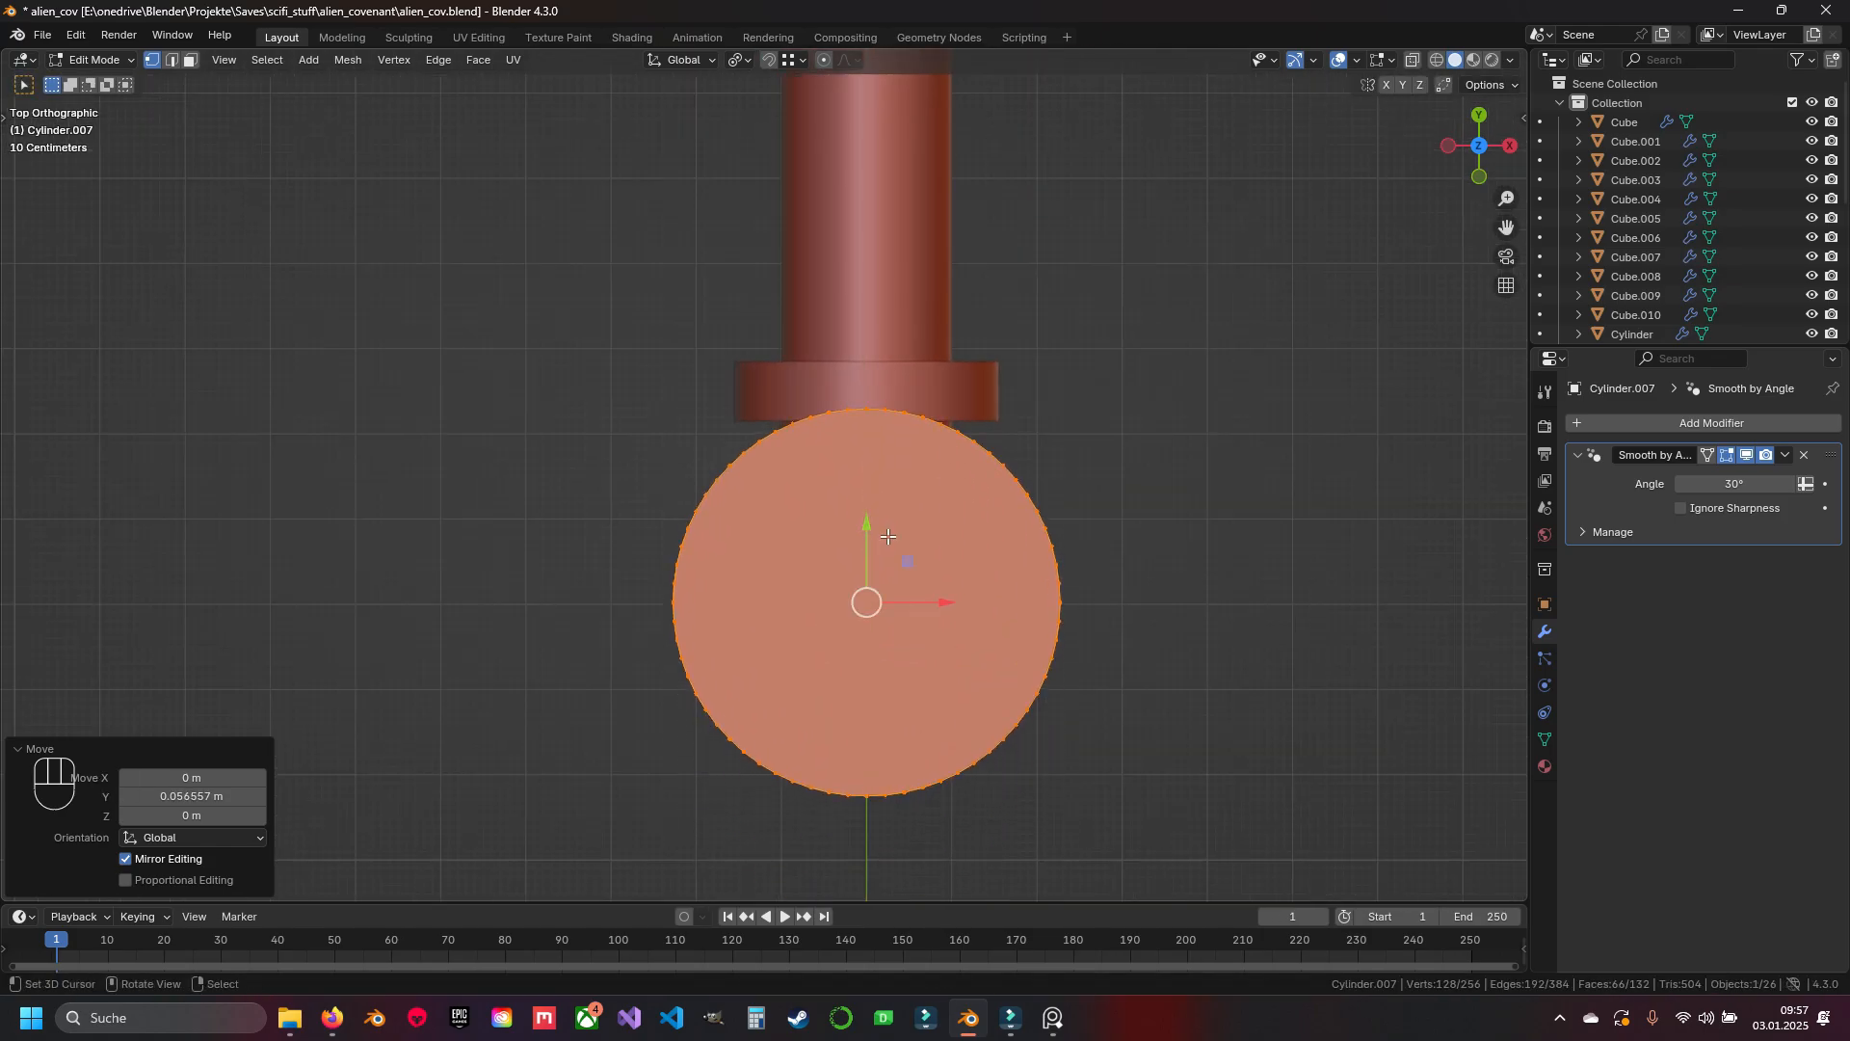
middle_click_drag(880, 529, 755, 539)
scroll(754, 540, "down", 1)
middle_click_drag(755, 540, 561, 395)
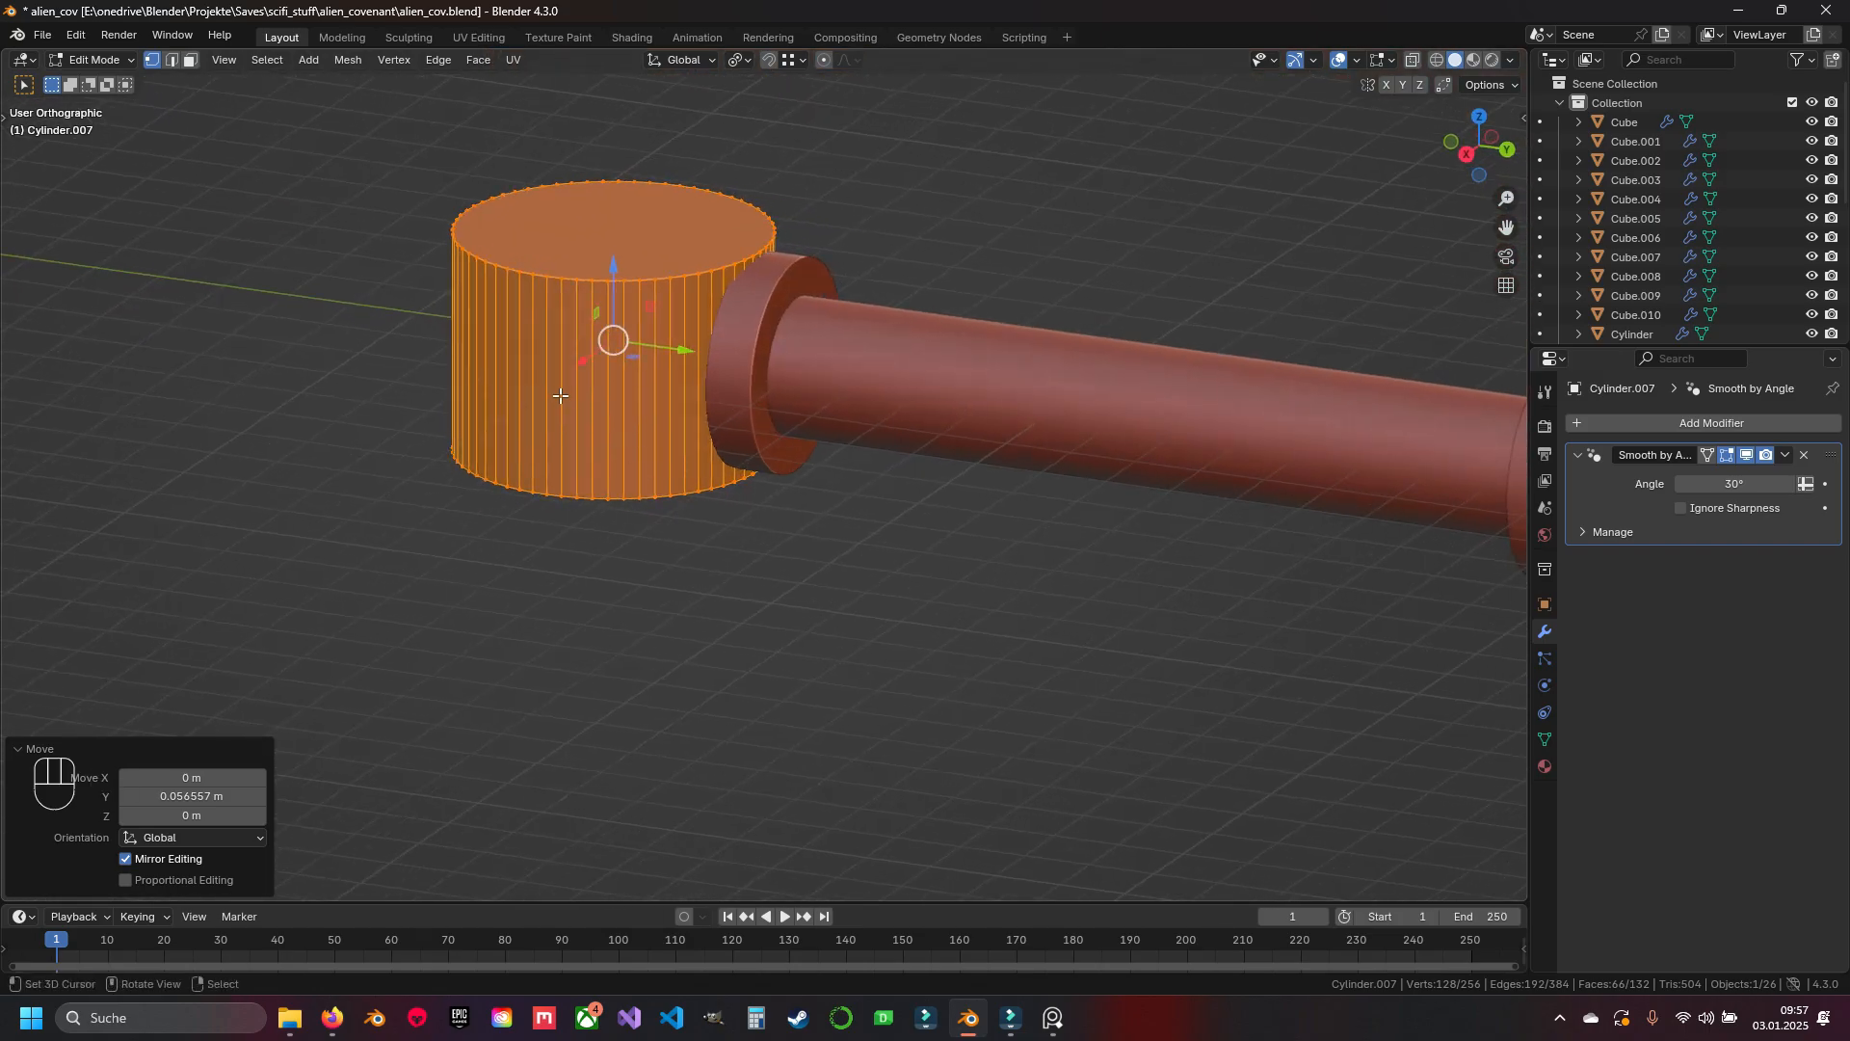
key("KP_7")
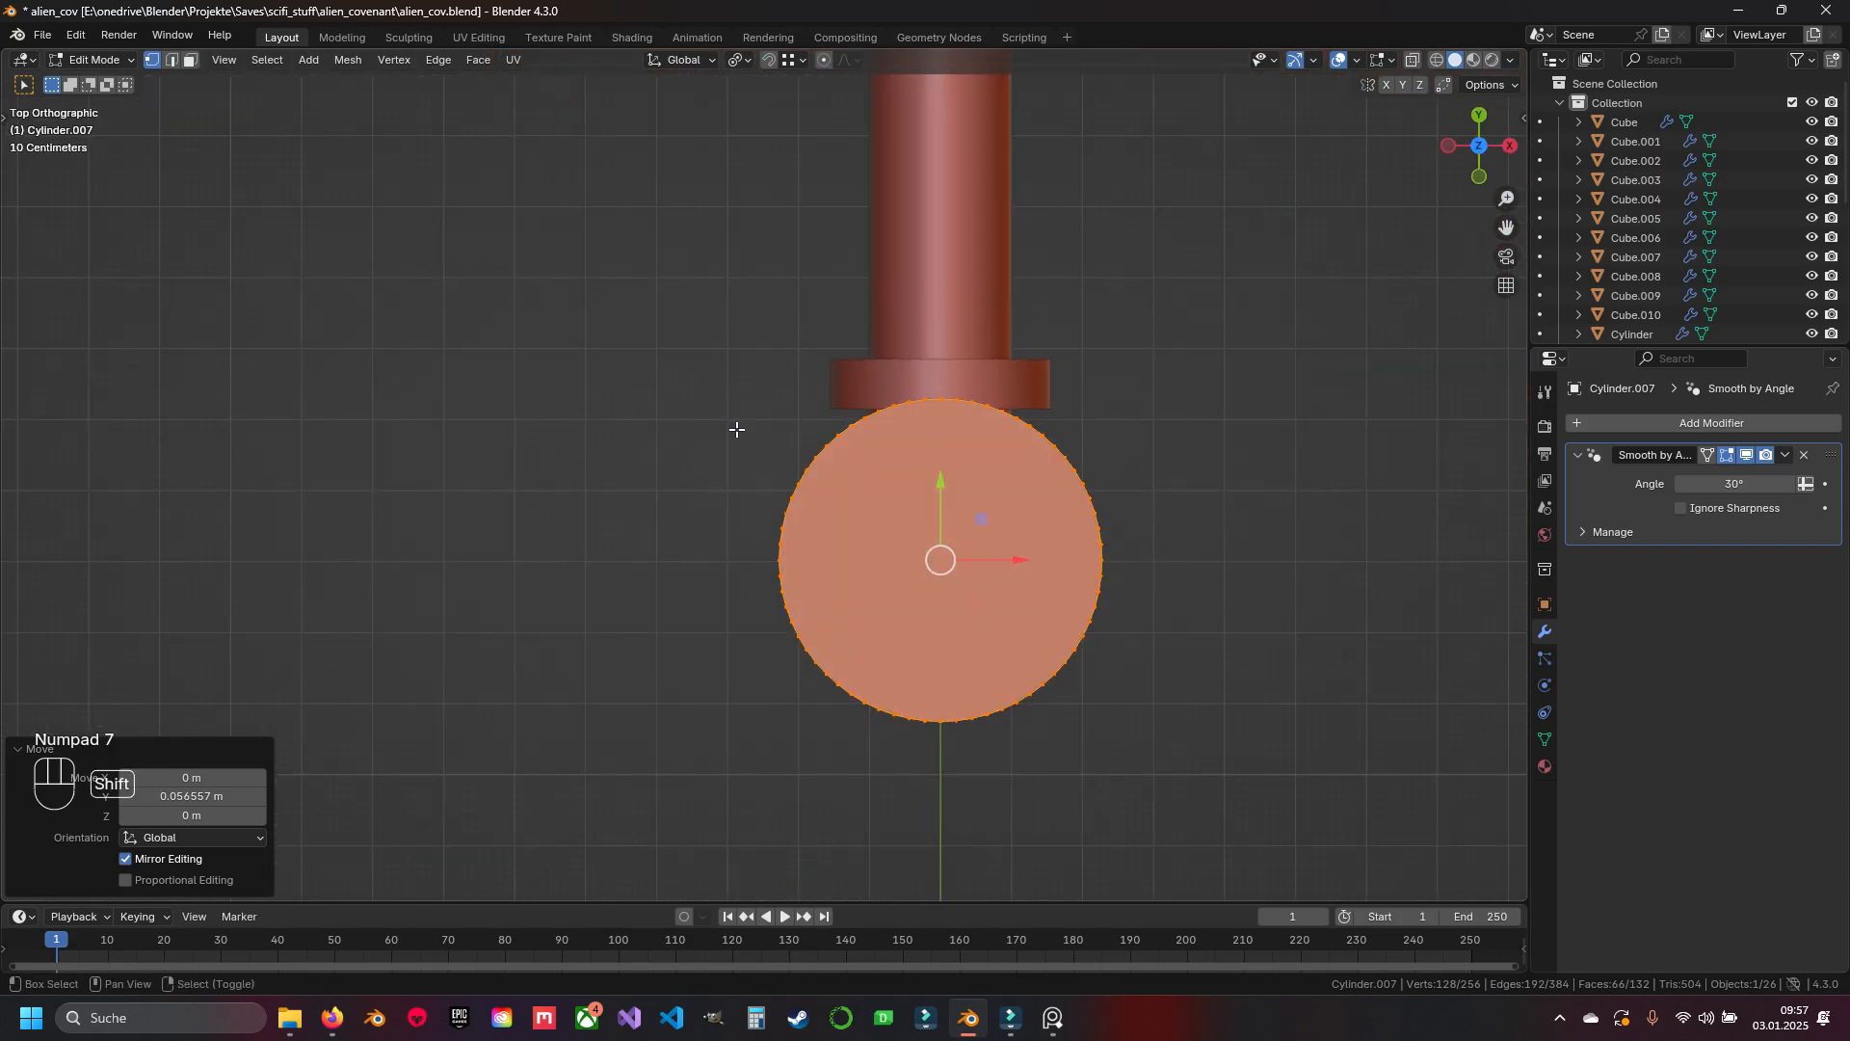
middle_click_drag(737, 430, 785, 458, "shift")
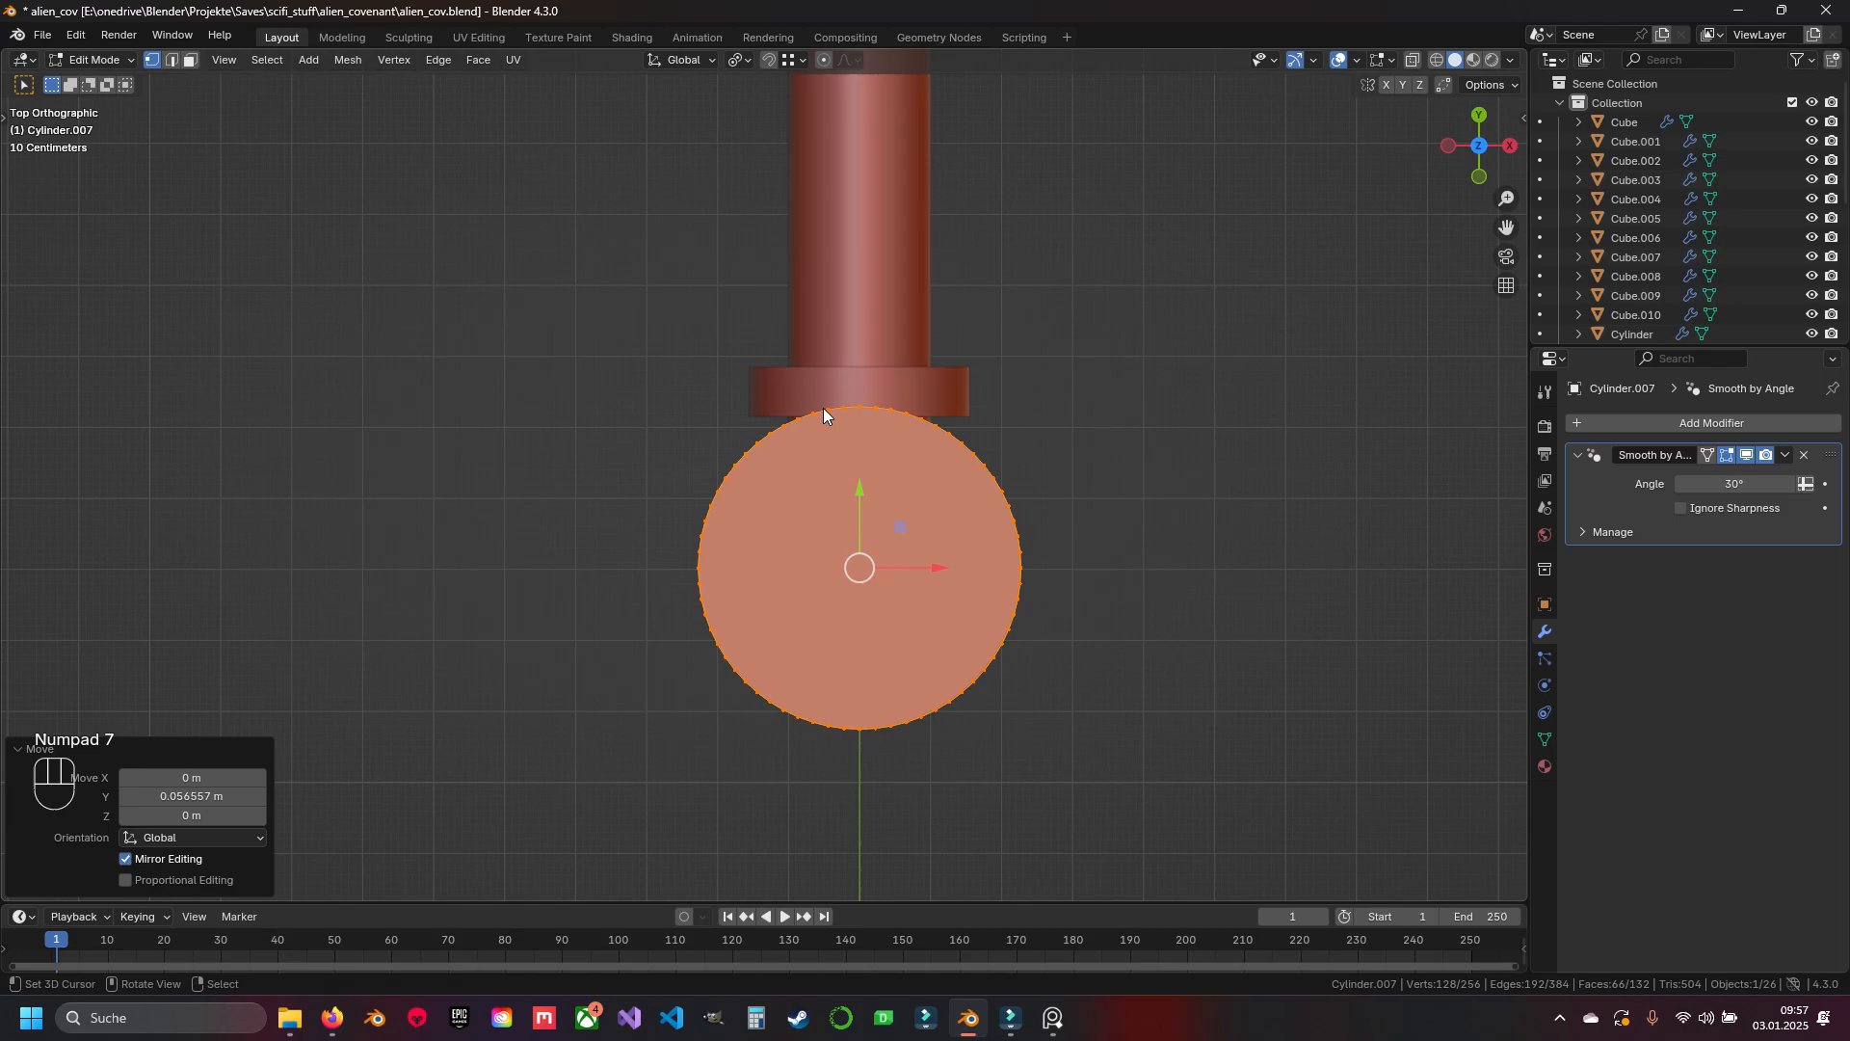
Duplicate the end collar's geometry and move the copy about 5.12 m along -Y to the disc's far side
key("Tab")
left_click(853, 405)
key("Tab")
key("shift+d")
key("Escape")
left_click_drag(858, 324, 857, 686)
middle_click_drag(862, 667, 899, 497, "shift")
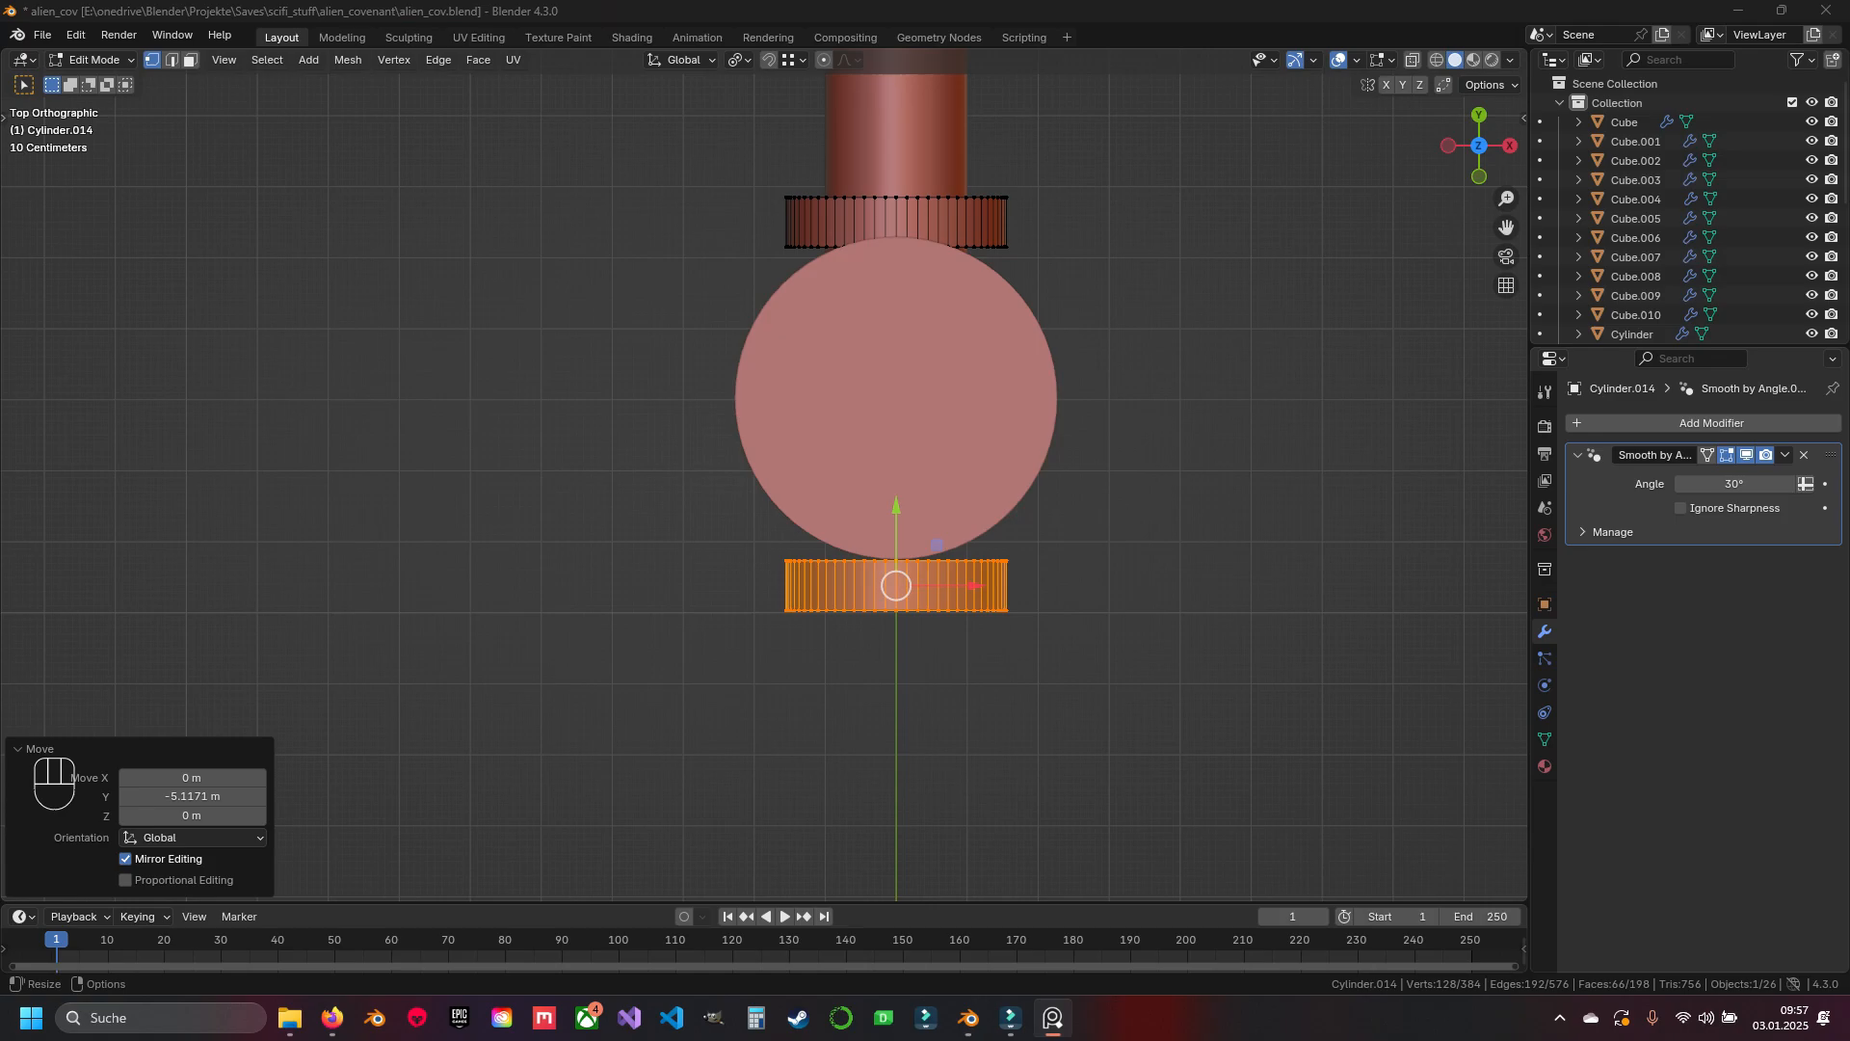
middle_click_drag(870, 541, 861, 441, "shift")
key("Tab")
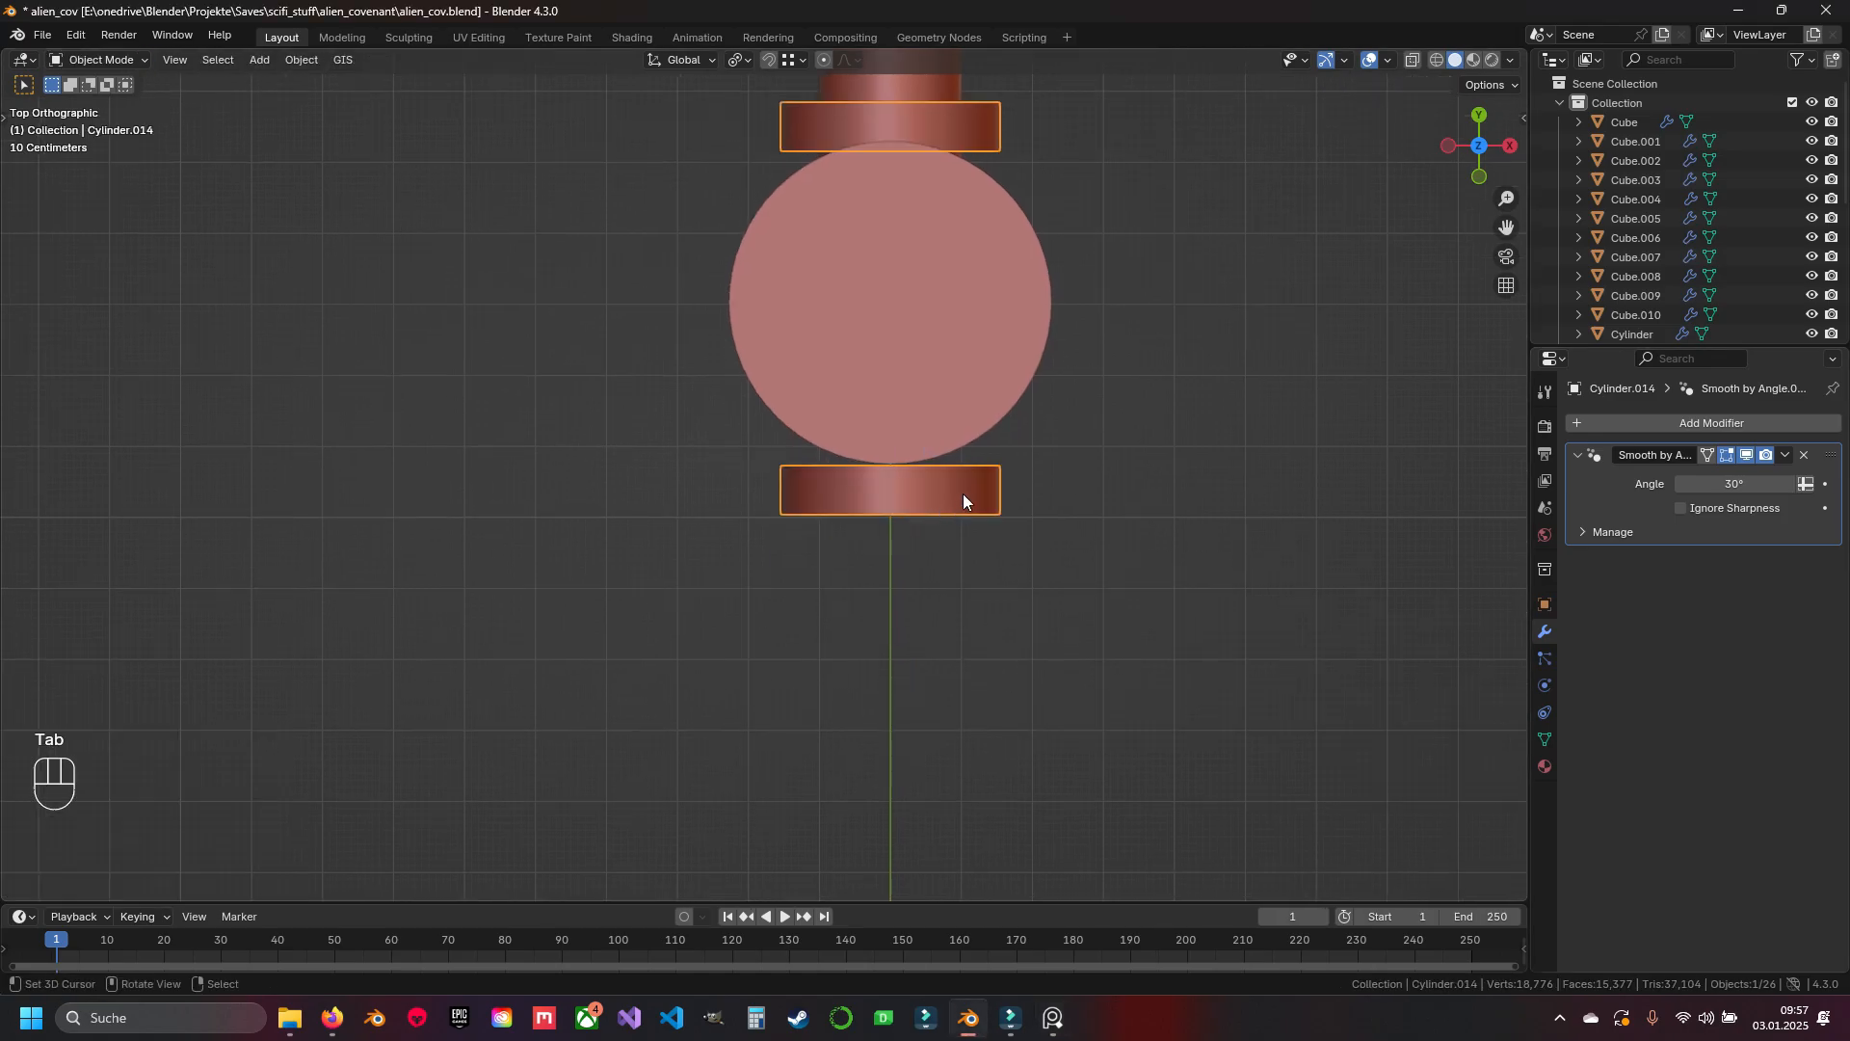
middle_click_drag(963, 494, 1006, 599, "shift")
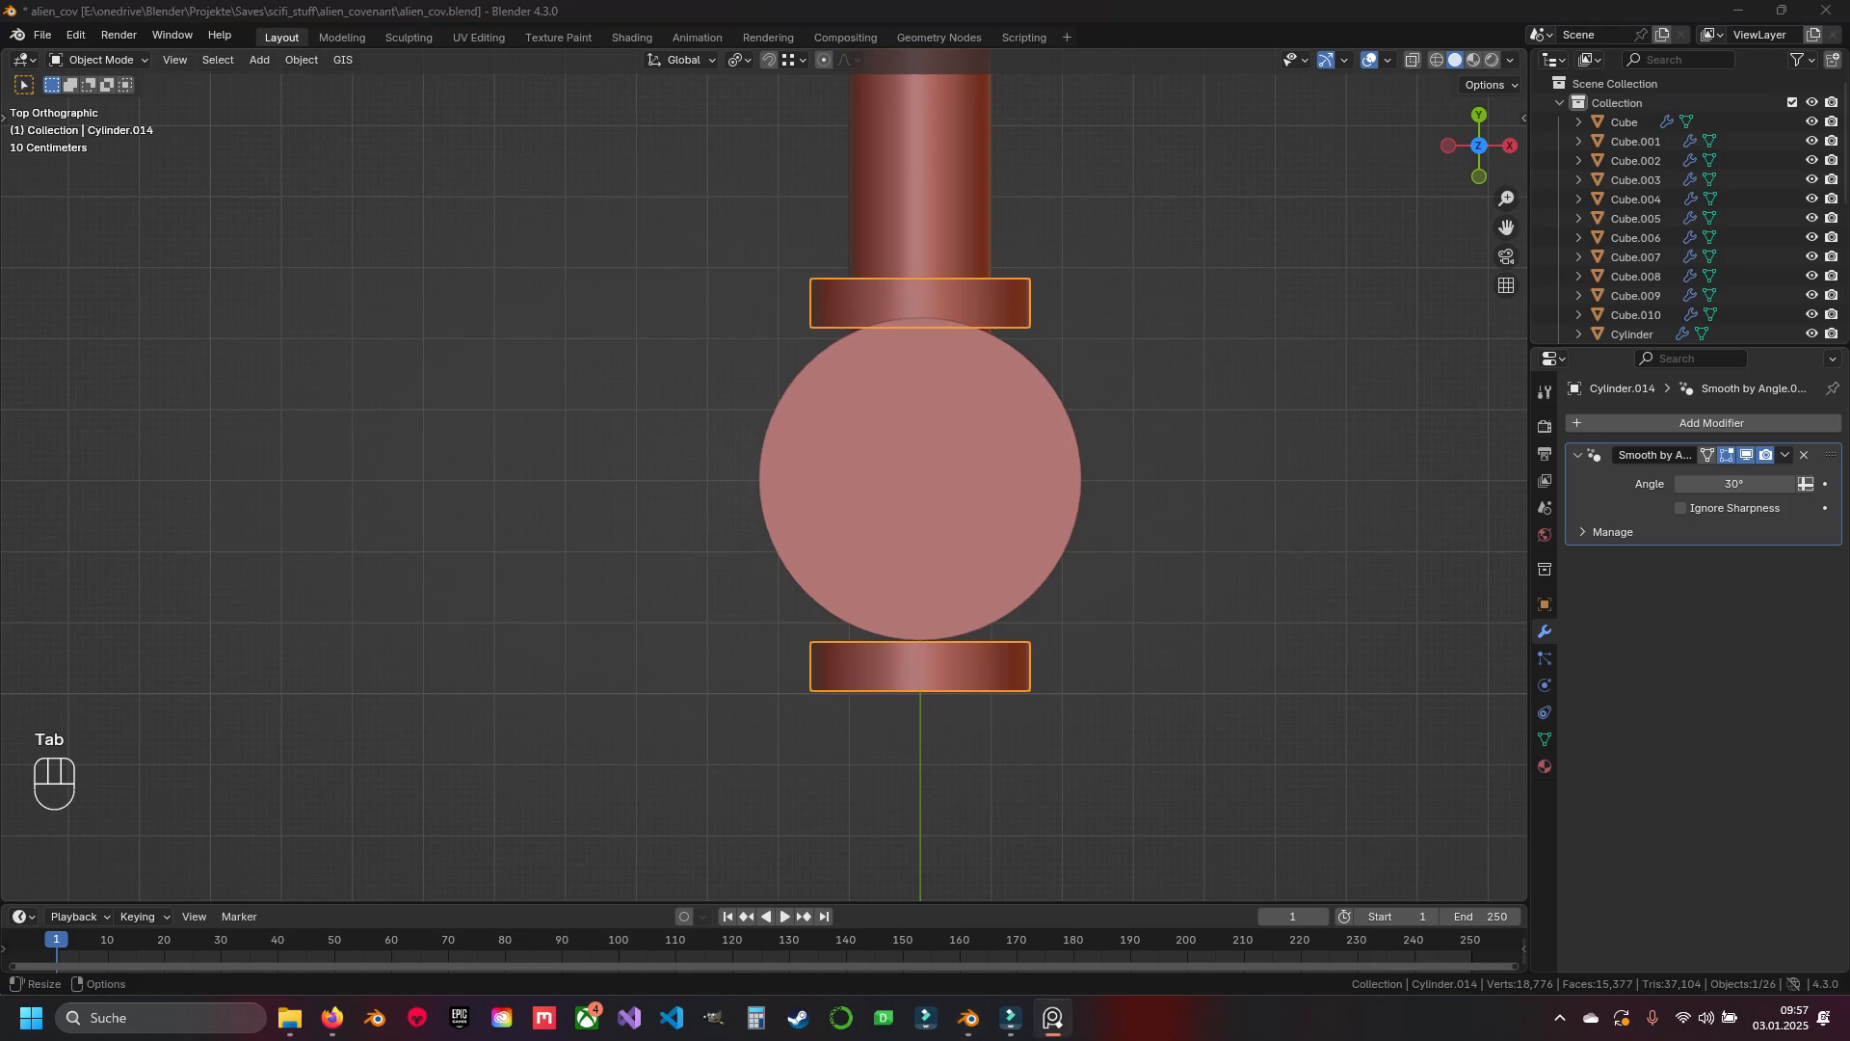
Add a cube and move its geometry about 42.2 m along -Y toward the disc at the shaft's end
scroll(830, 255, "down", 8)
key("shift+a")
mouse_move(912, 432)
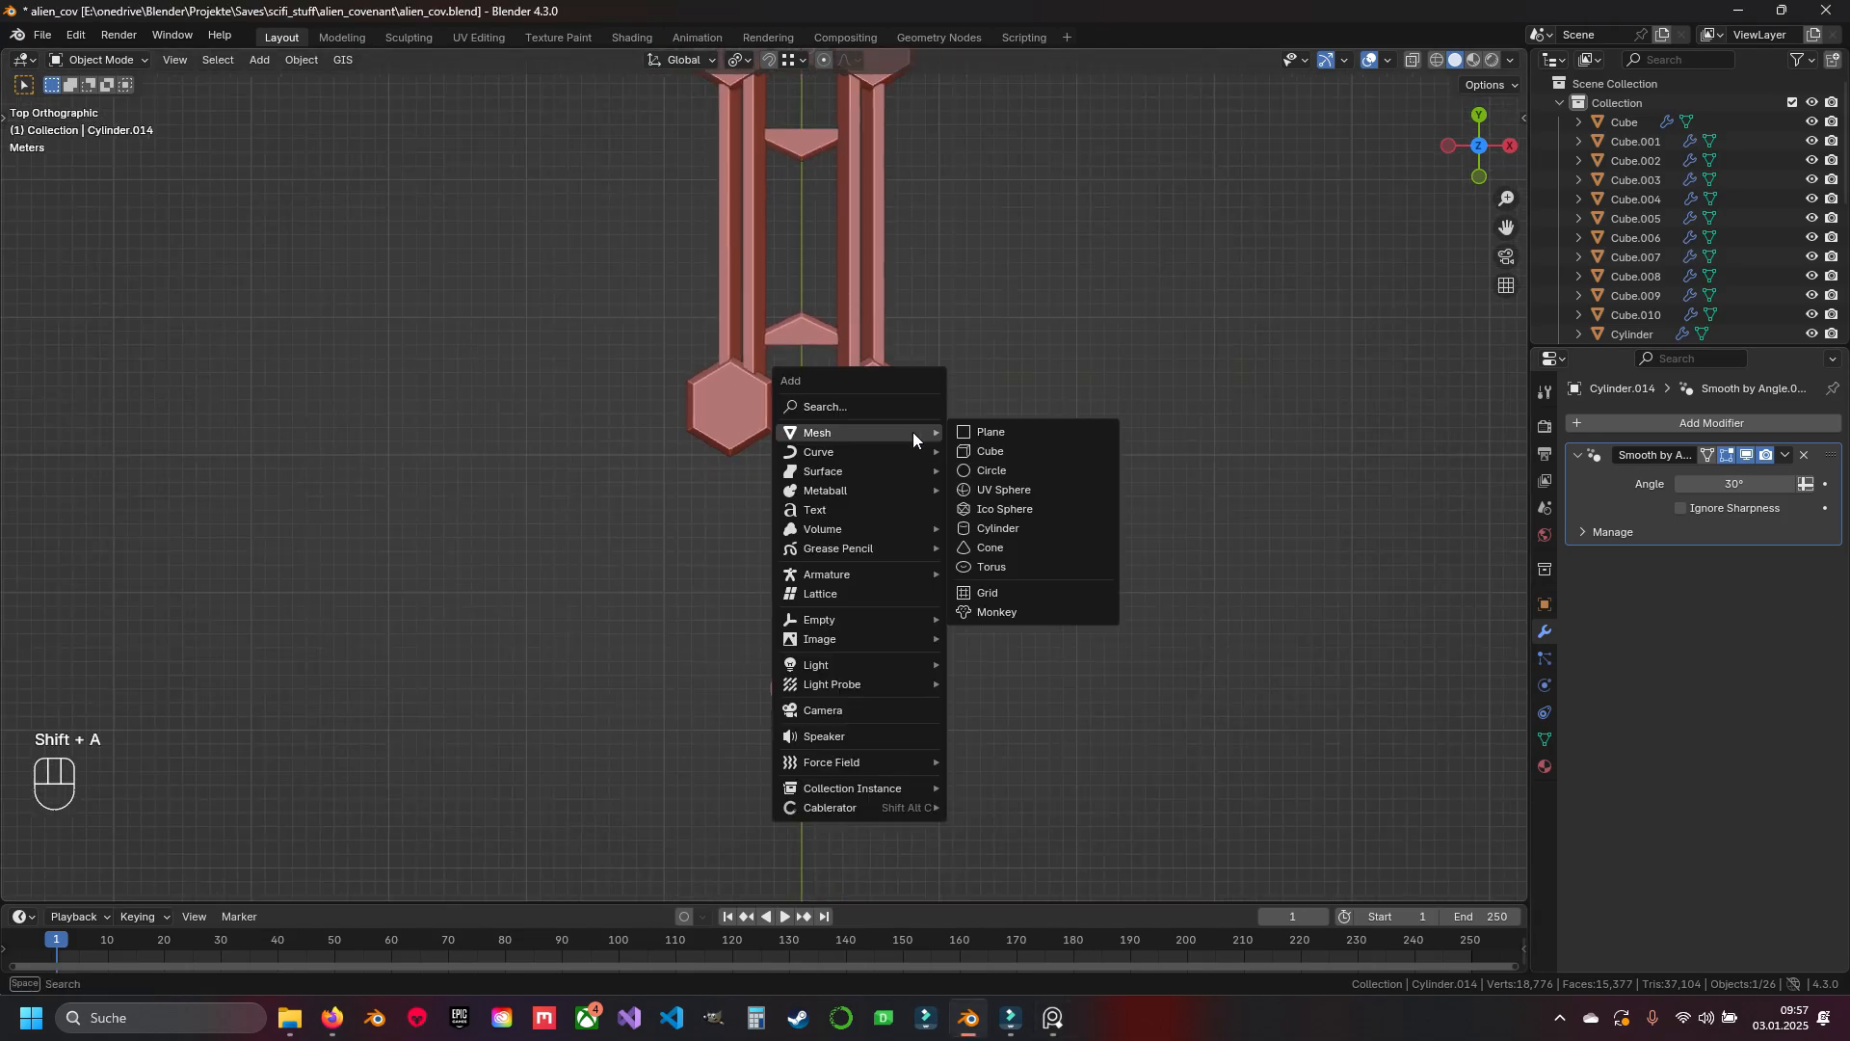
left_click(1025, 453)
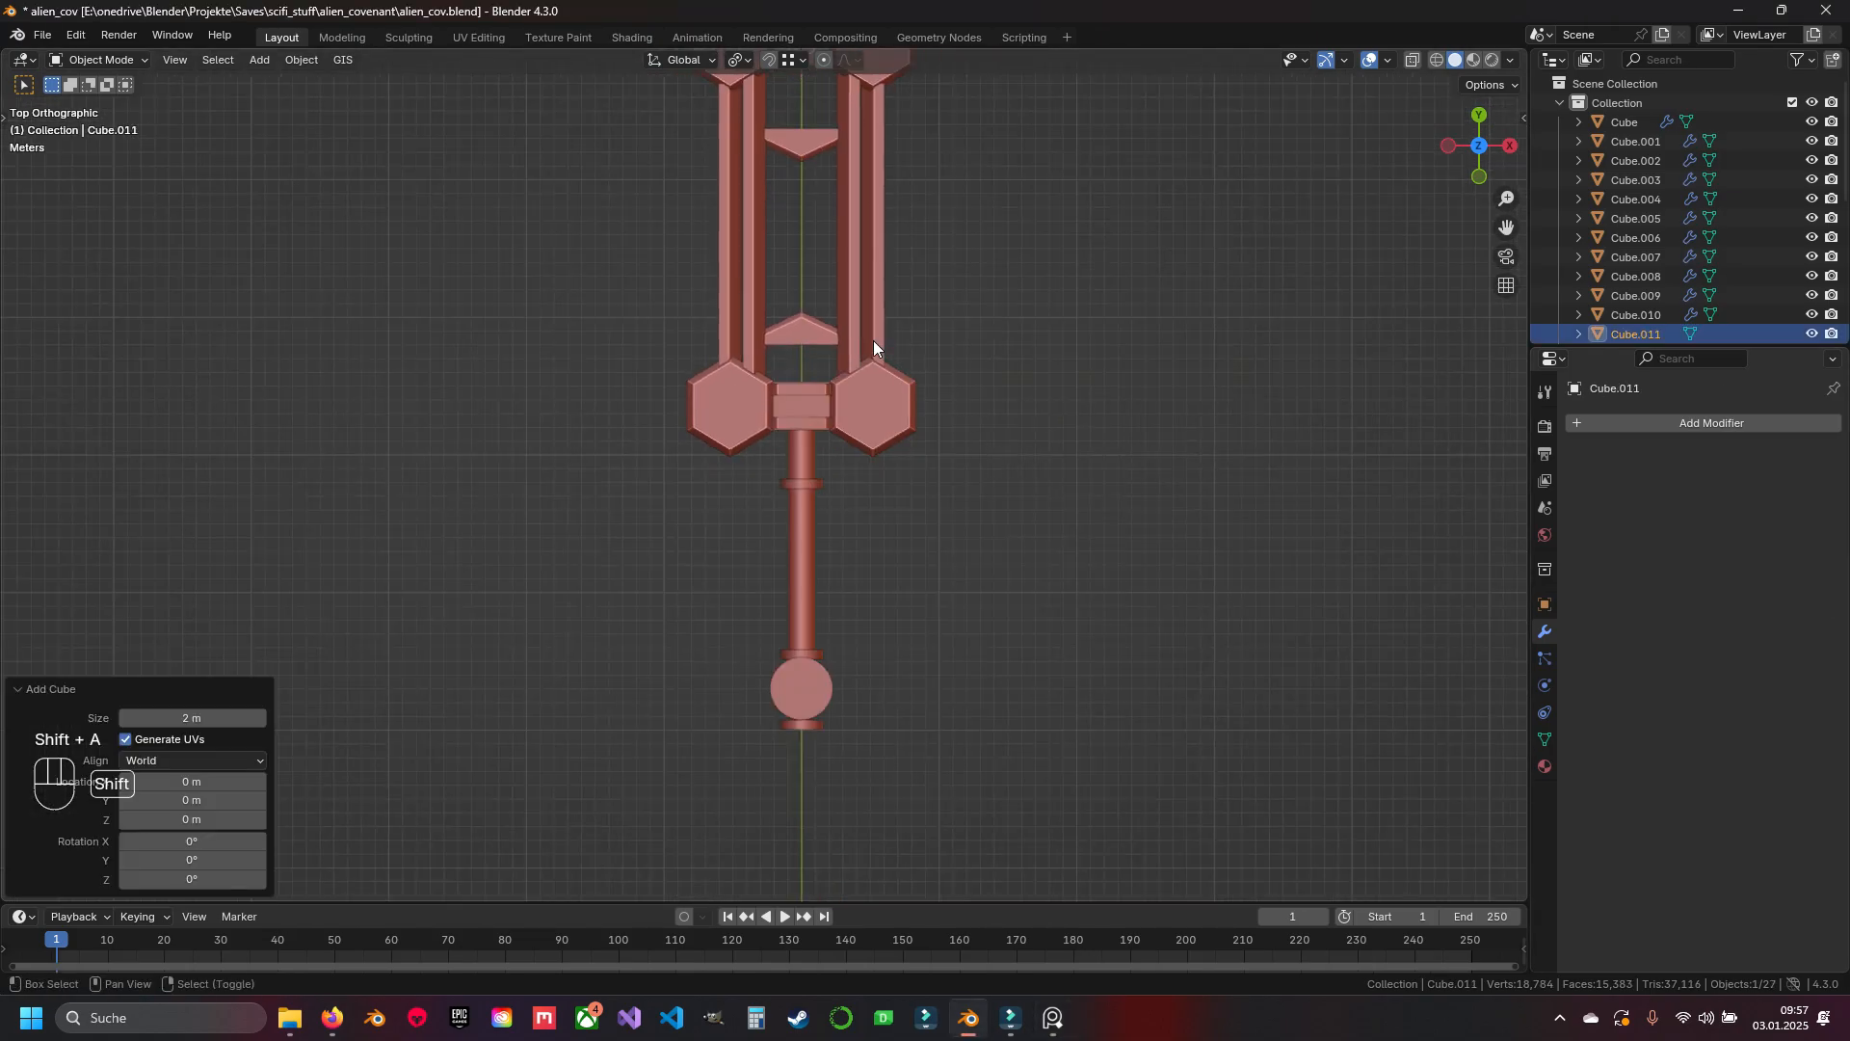
middle_click_drag(873, 340, 800, 261, "shift")
key("Tab")
left_click_drag(776, 250, 774, 896)
middle_click_drag(781, 771, 785, 332, "shift")
scroll(771, 578, "up", 2)
Move the cube about 2.84 m along X and 0.23 m along -Y so it protrudes from the disc's side
key("g")
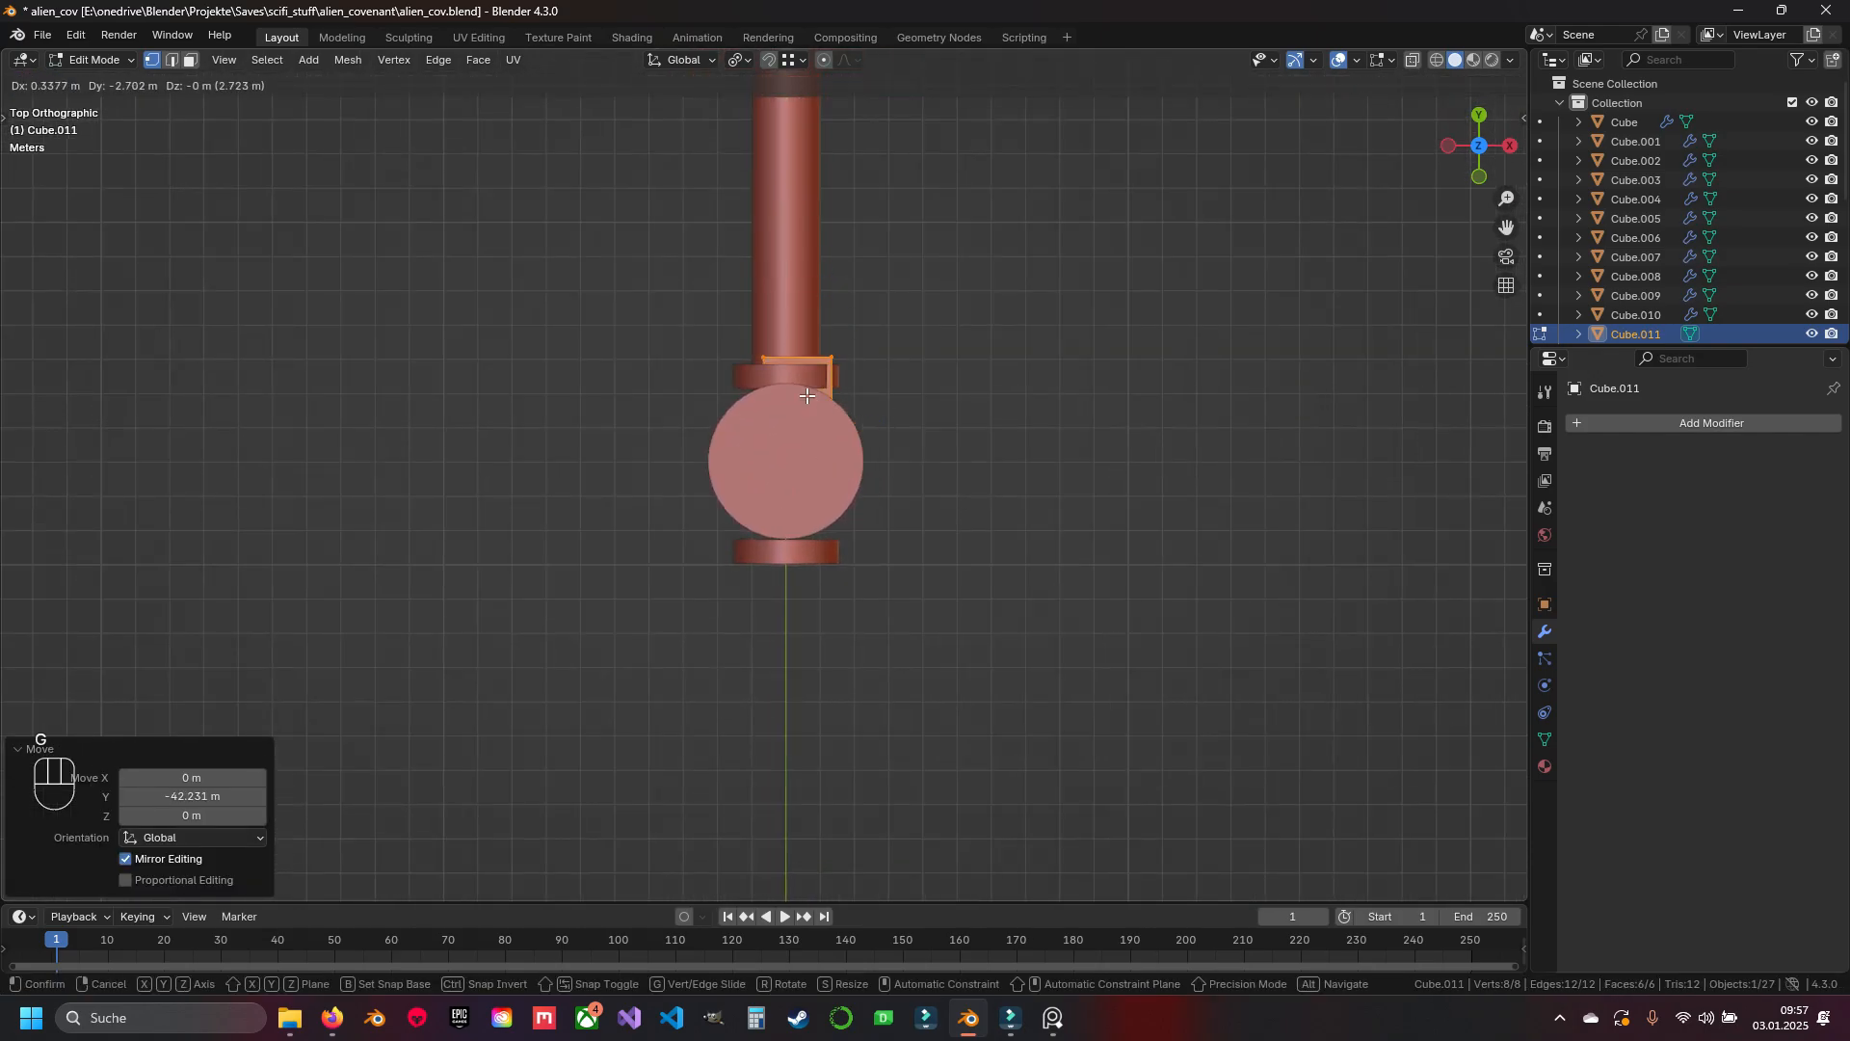
key("Escape")
key("g")
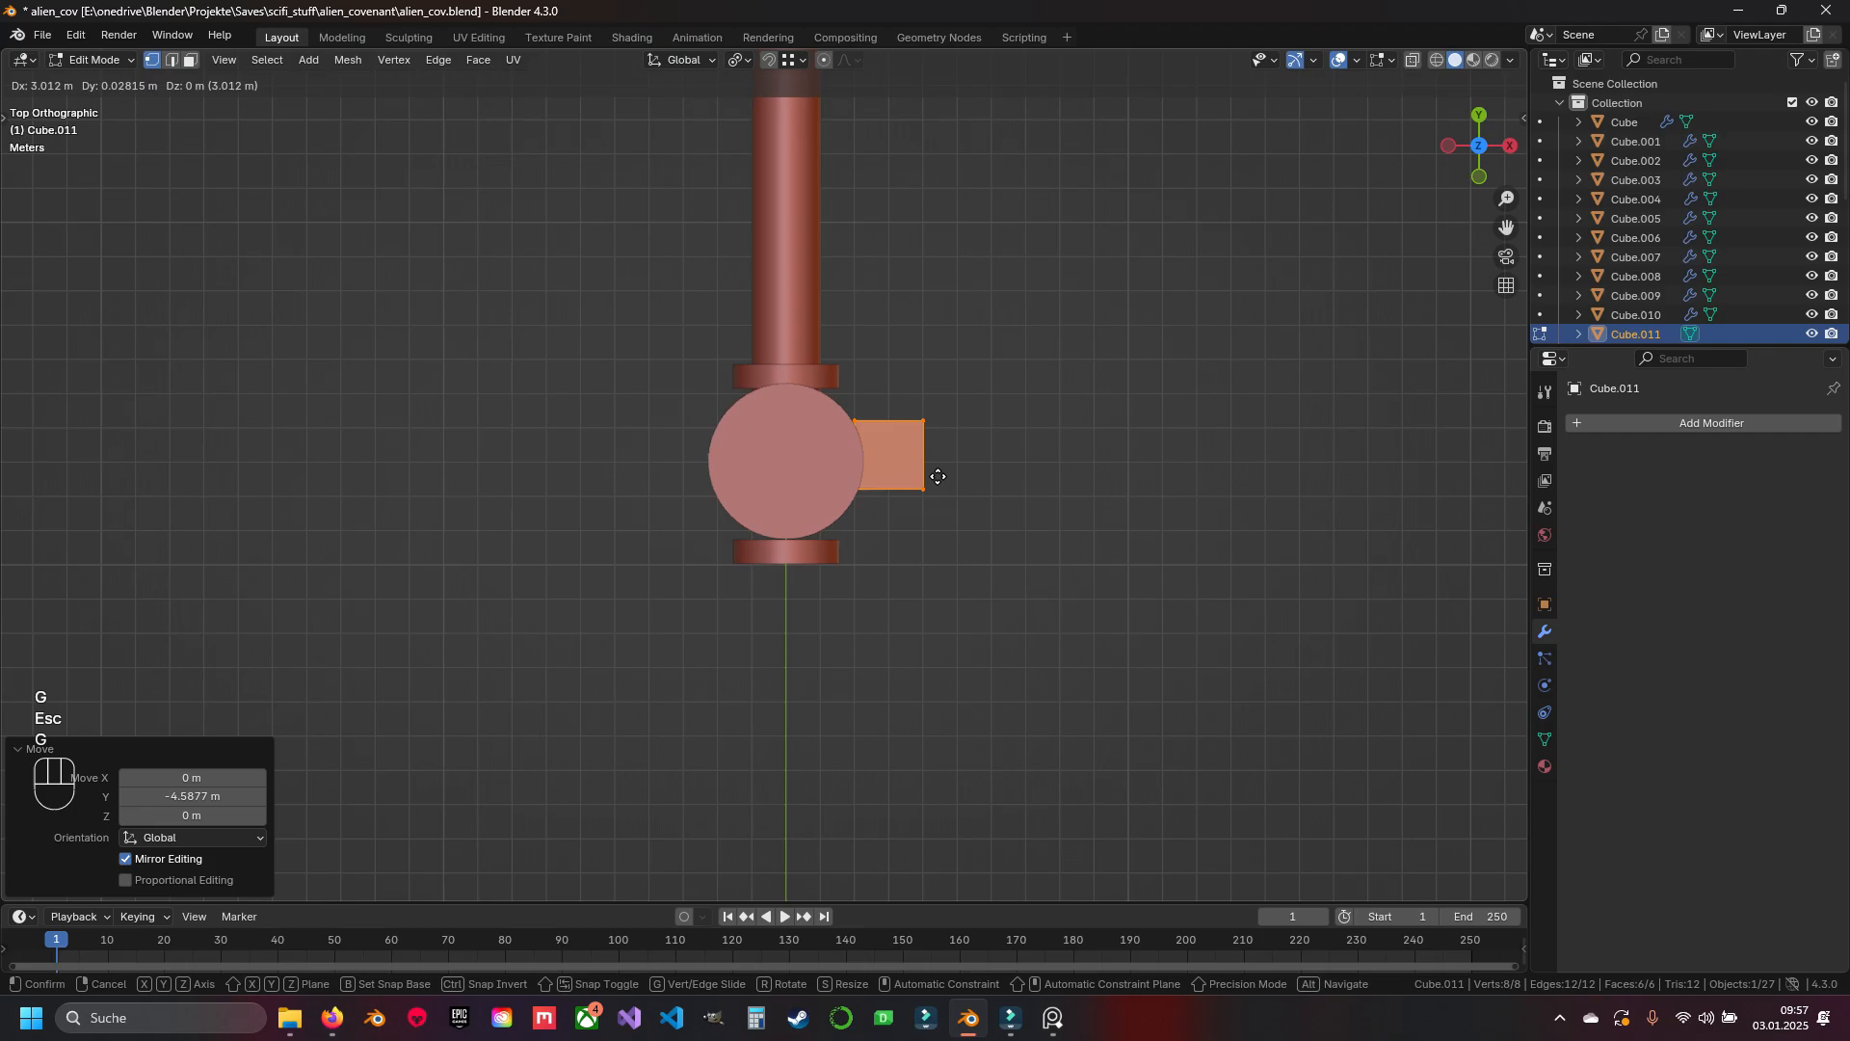
left_click(938, 476)
scroll(963, 463, "up", 1)
middle_click_drag(964, 463, 900, 541, "shift")
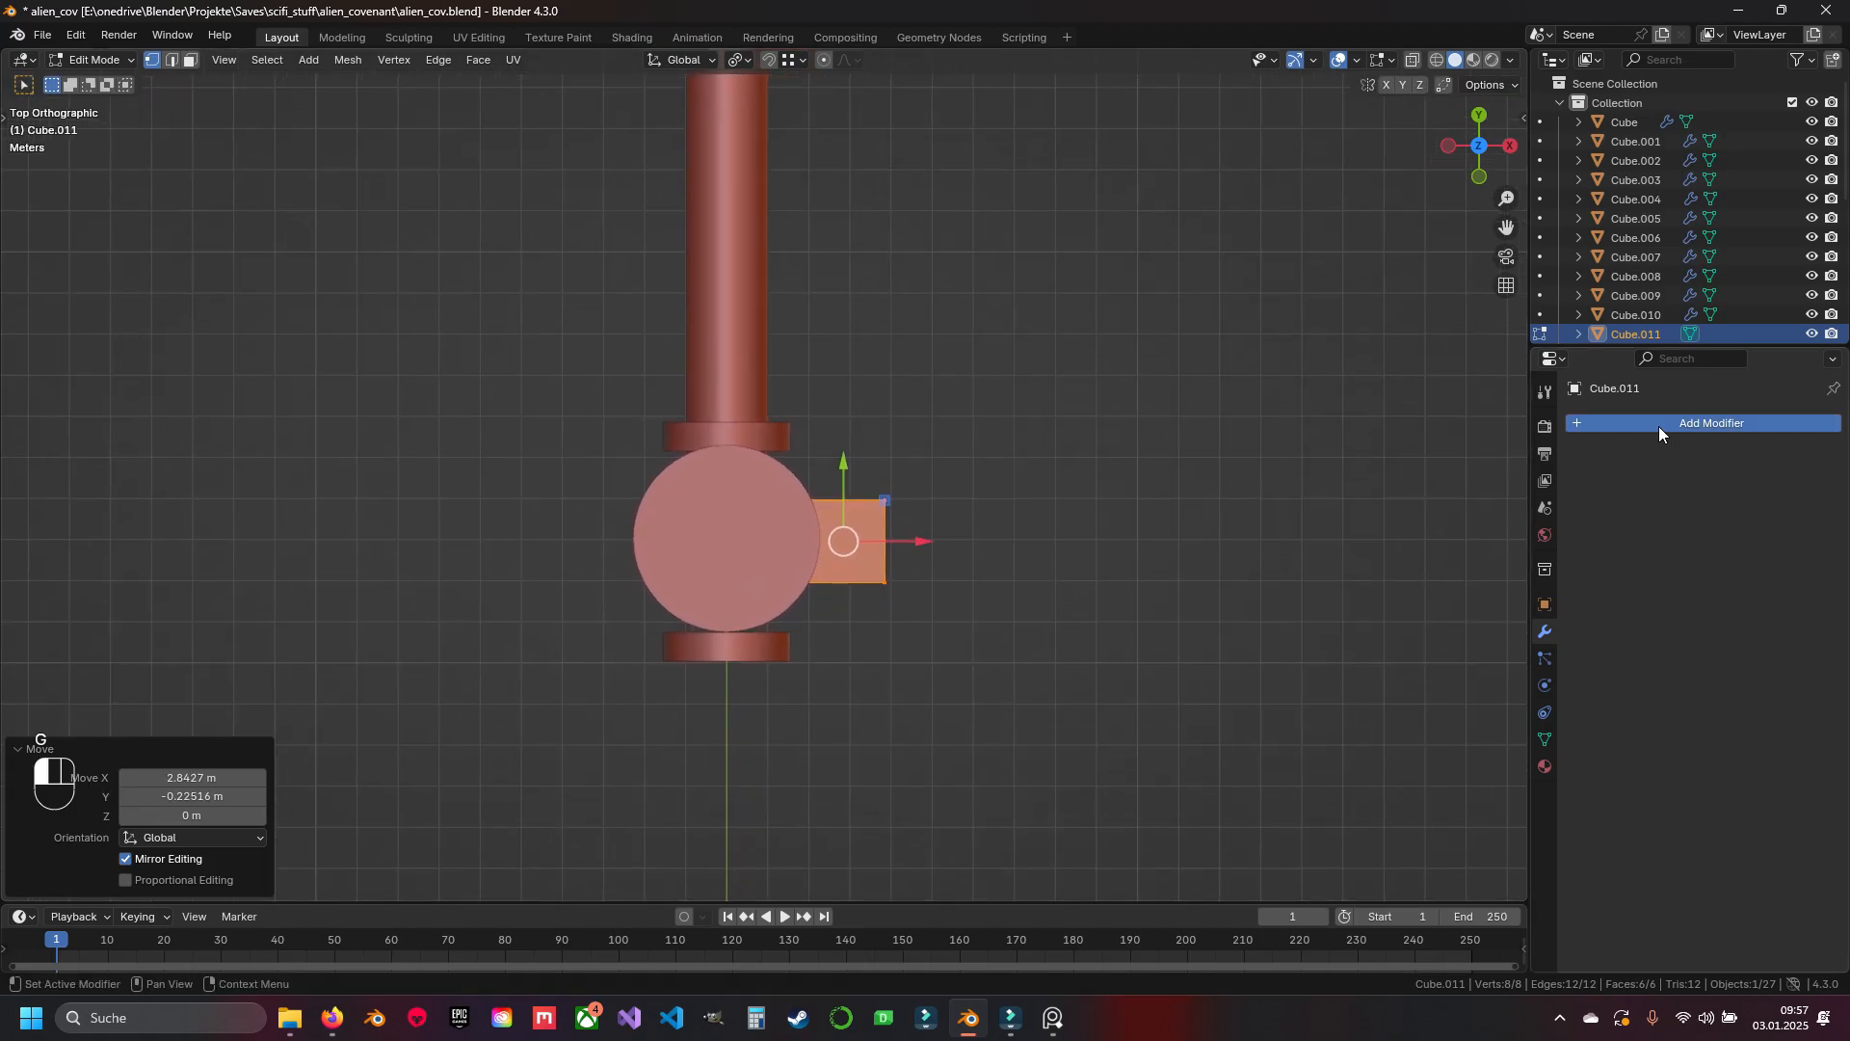
Add a Mirror modifier on the X axis to the cube beside the disc
left_click(1588, 424)
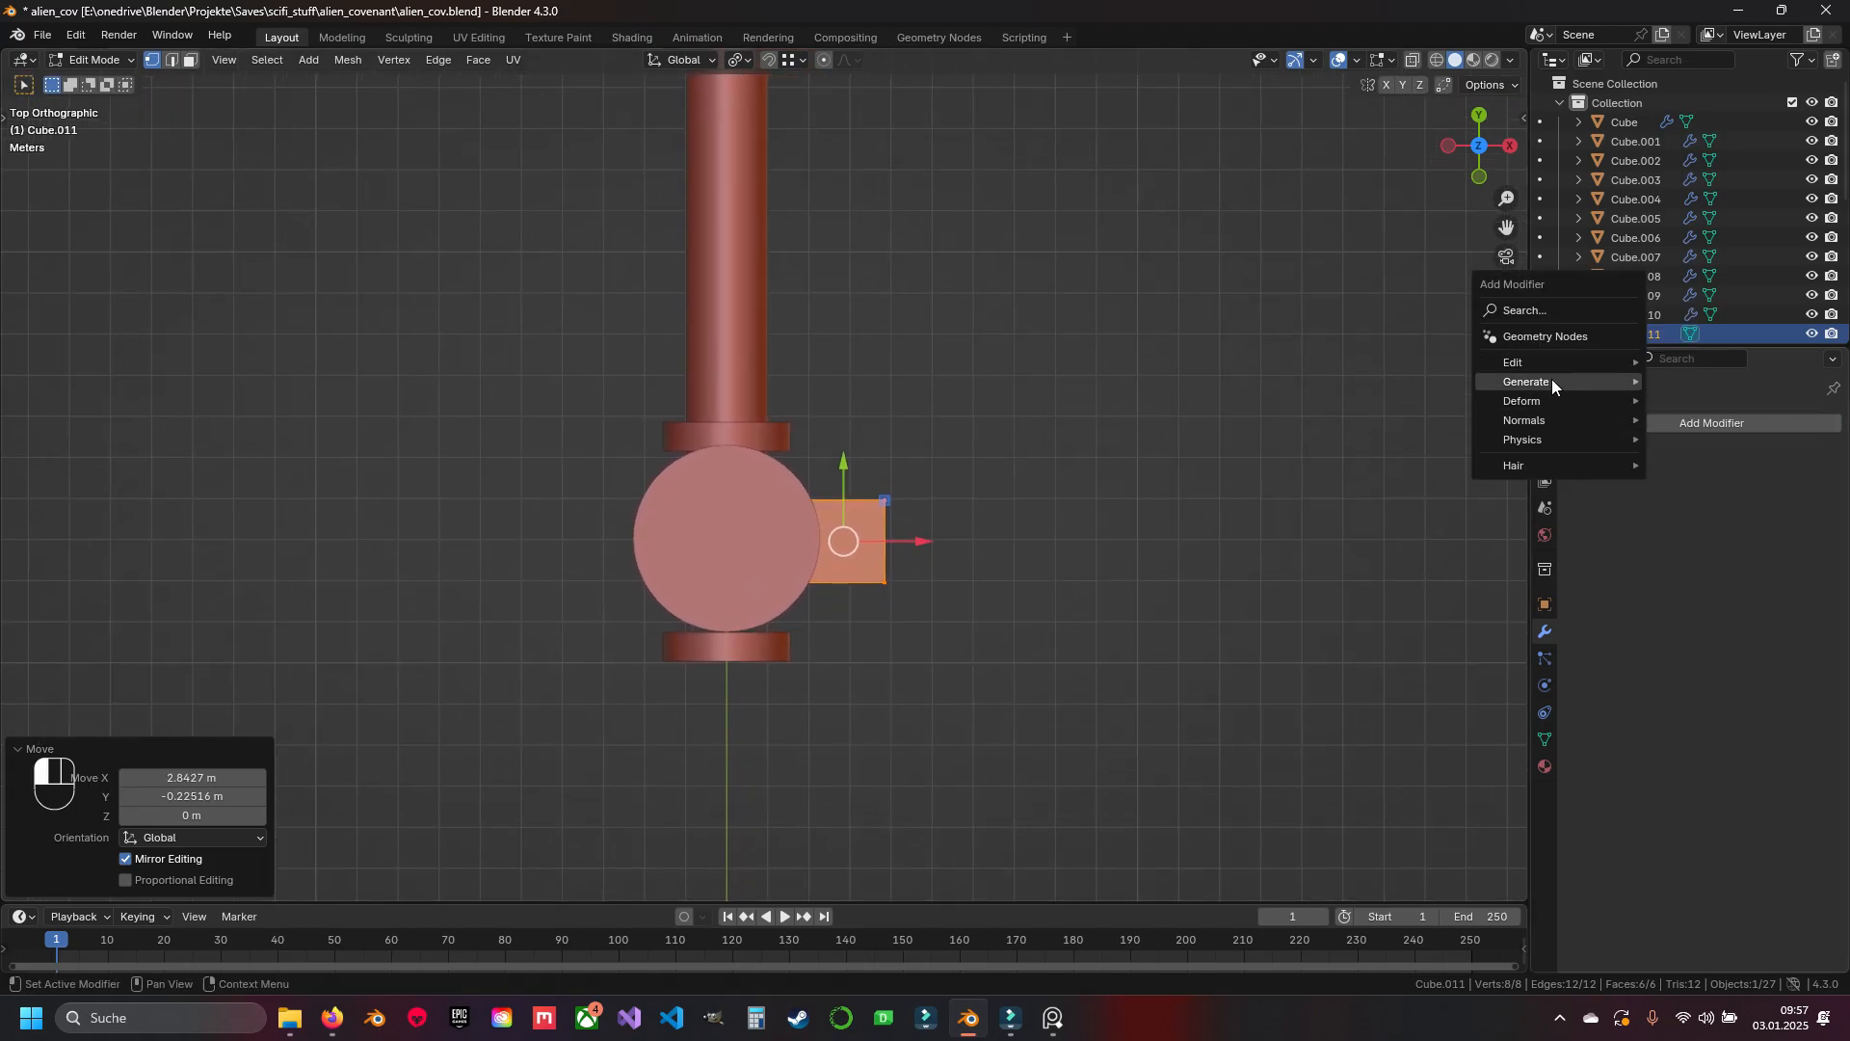
mouse_move(1553, 382)
left_click(1696, 518)
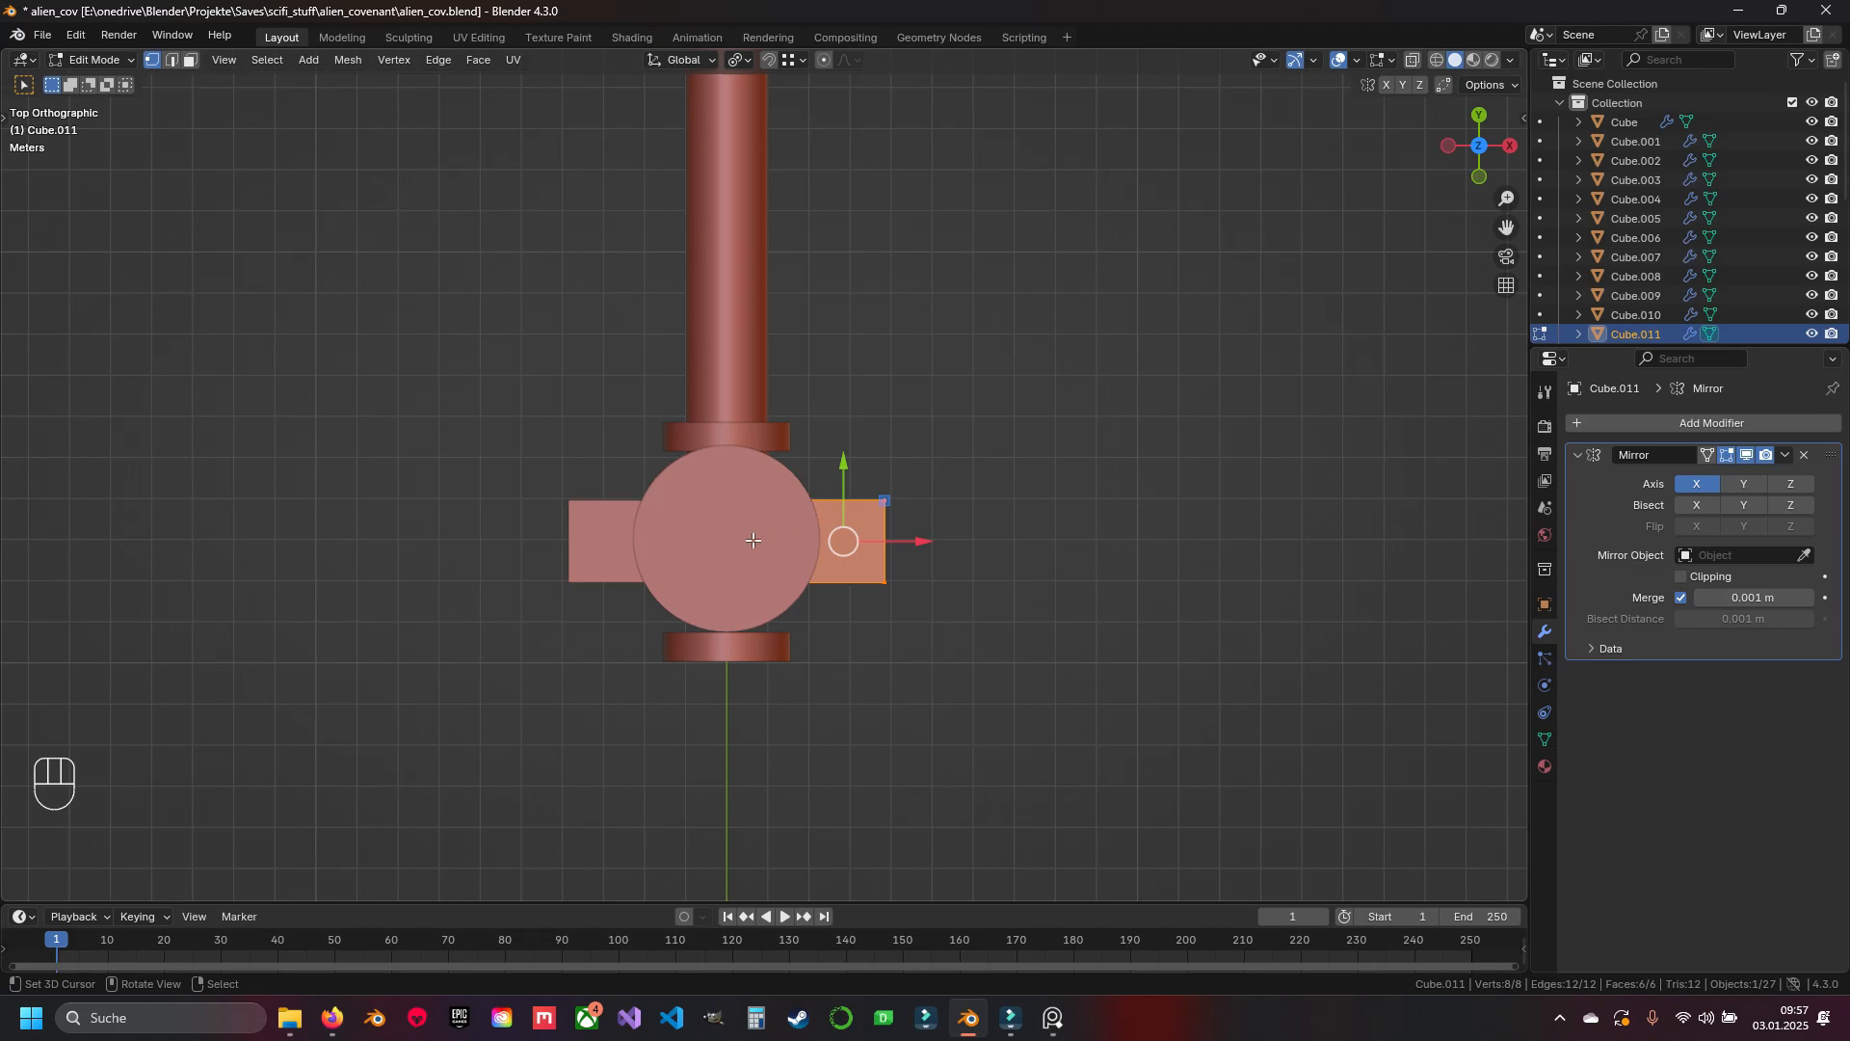
Scale the mirrored cube up slightly
middle_click_drag(753, 541, 967, 435)
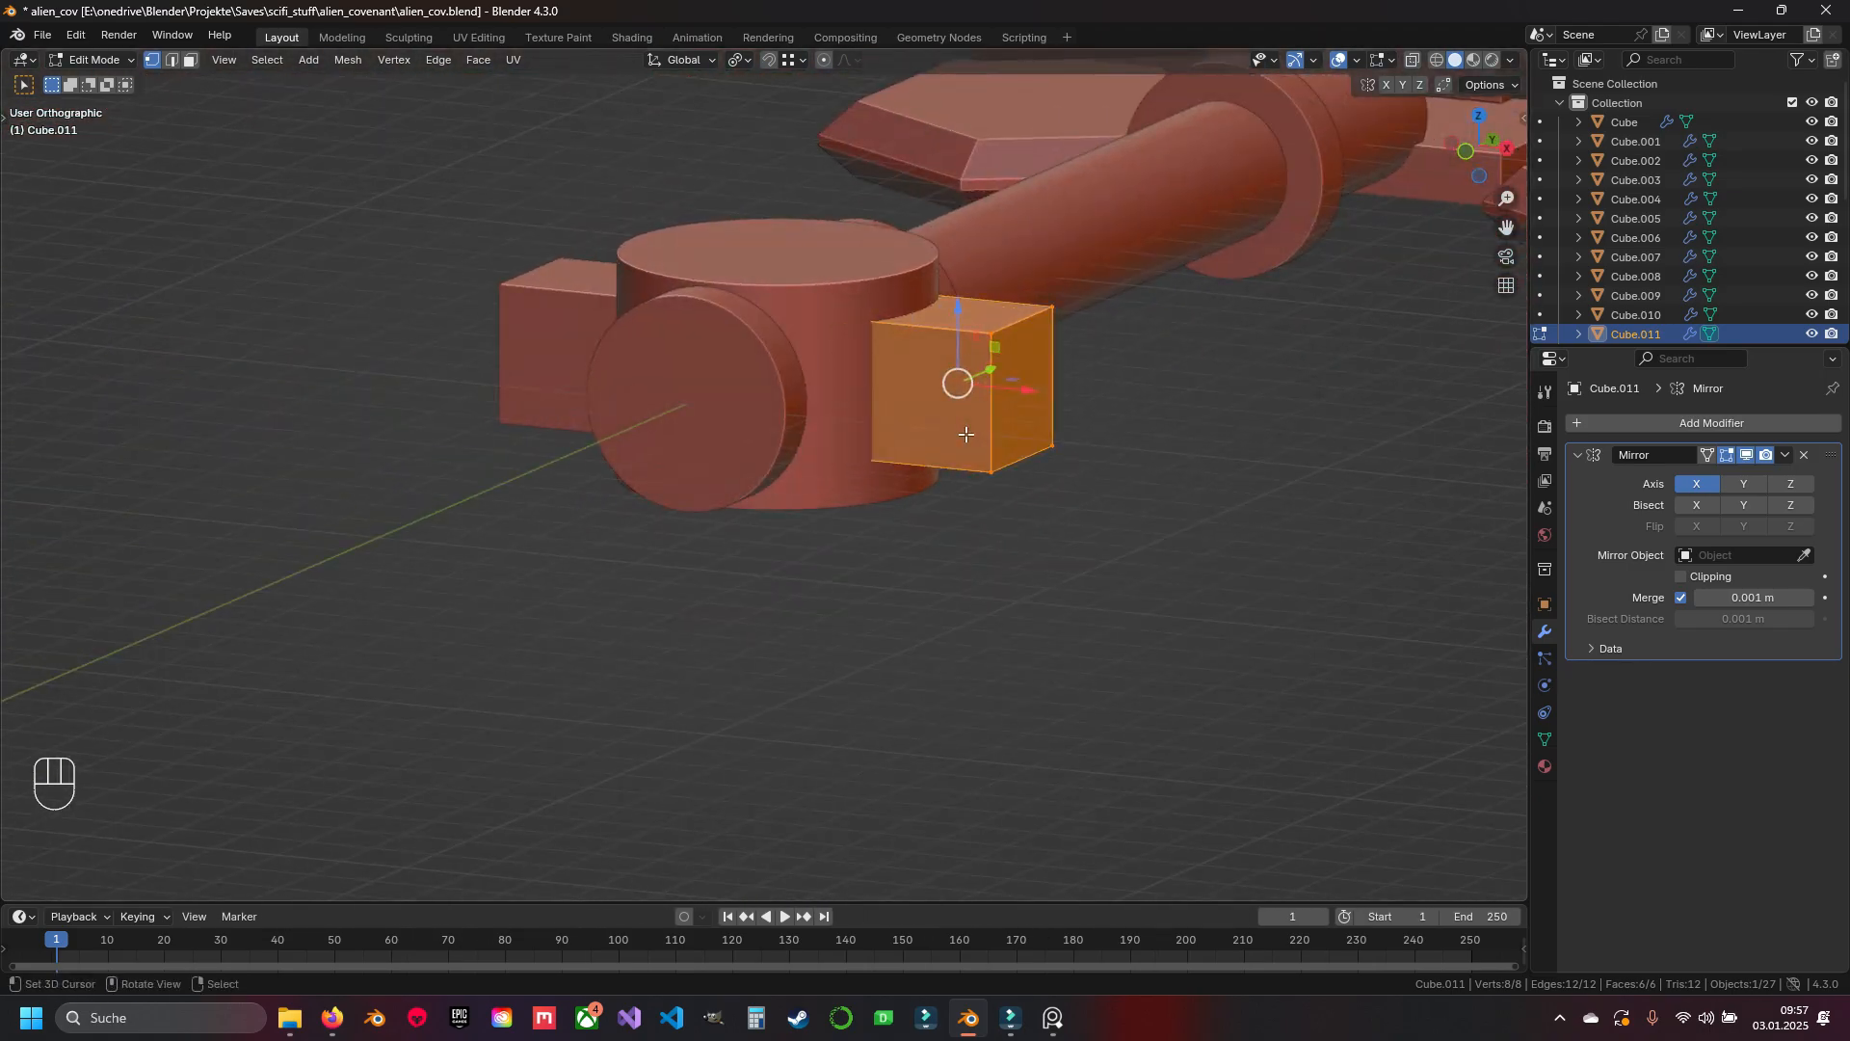
scroll(967, 435, "up", 1)
key("s")
left_click(1103, 496)
Move the cube's outer end face outward along X to lengthen the side arm
key("3")
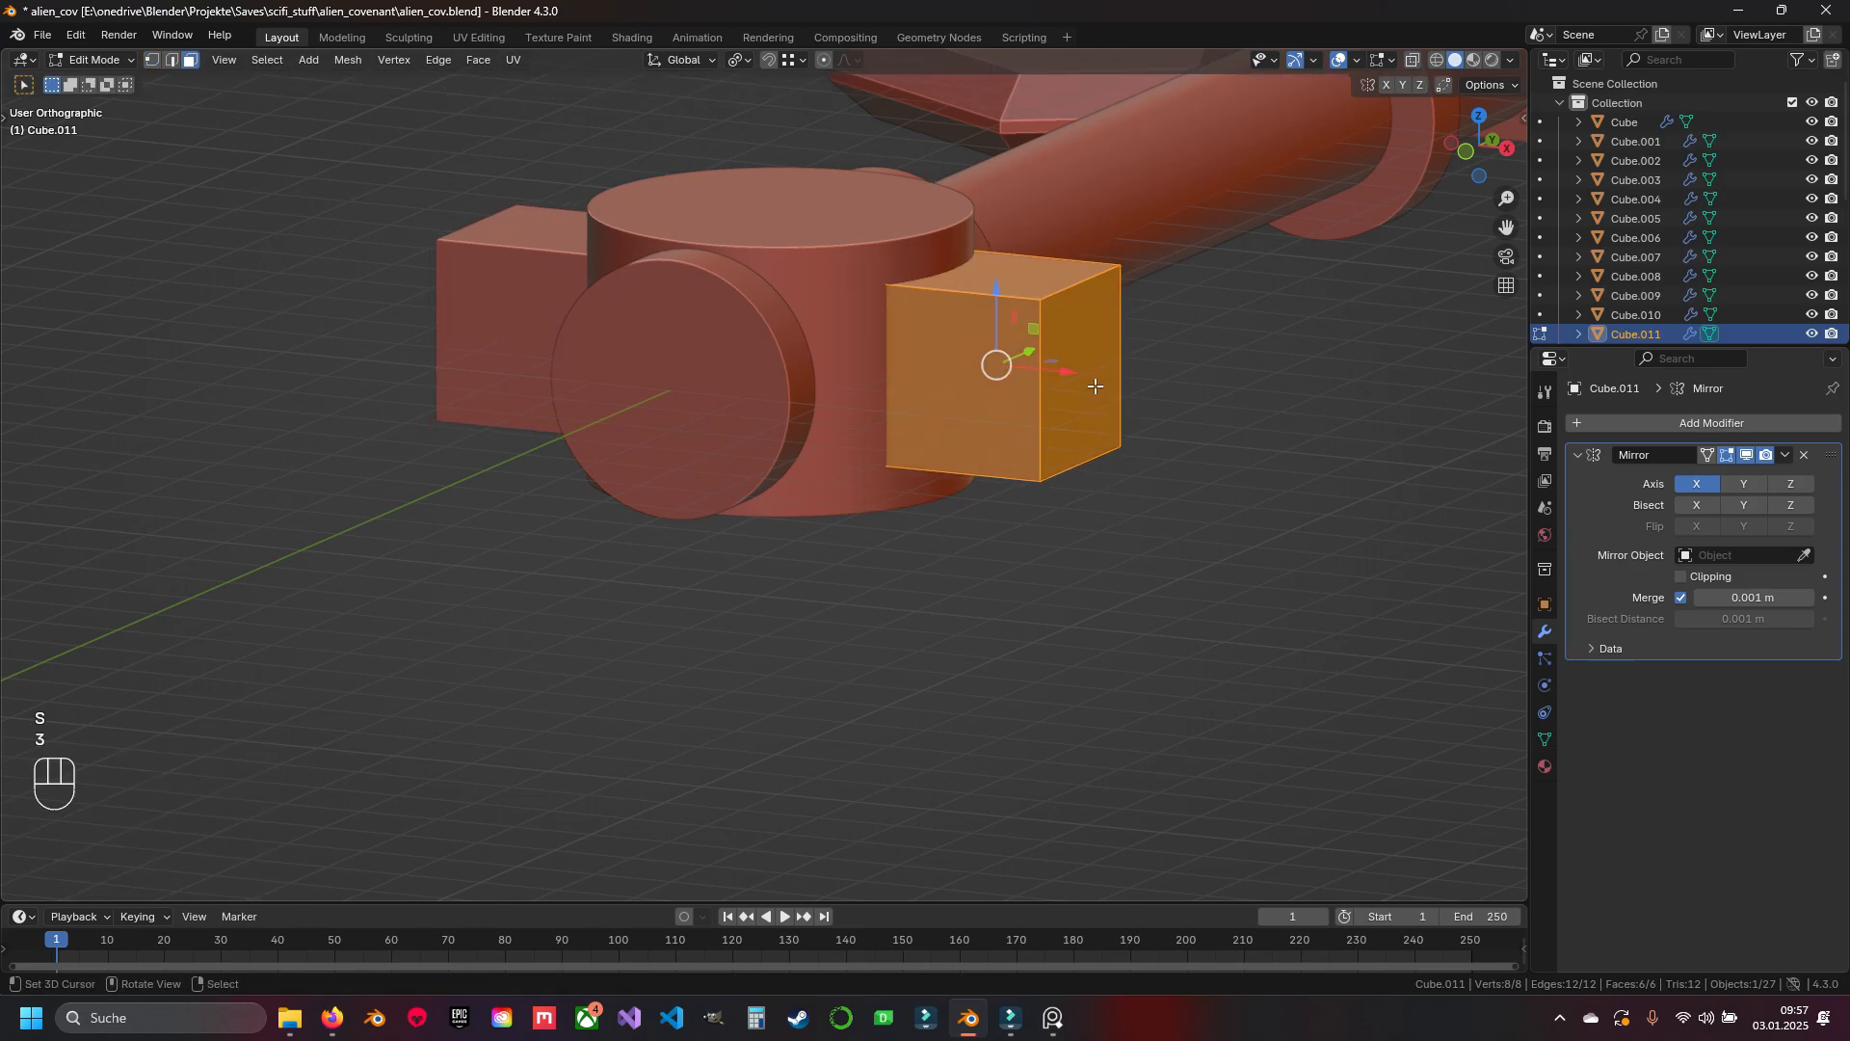
left_click(1096, 386)
key("KP_7")
middle_click_drag(1088, 373, 1020, 482, "shift")
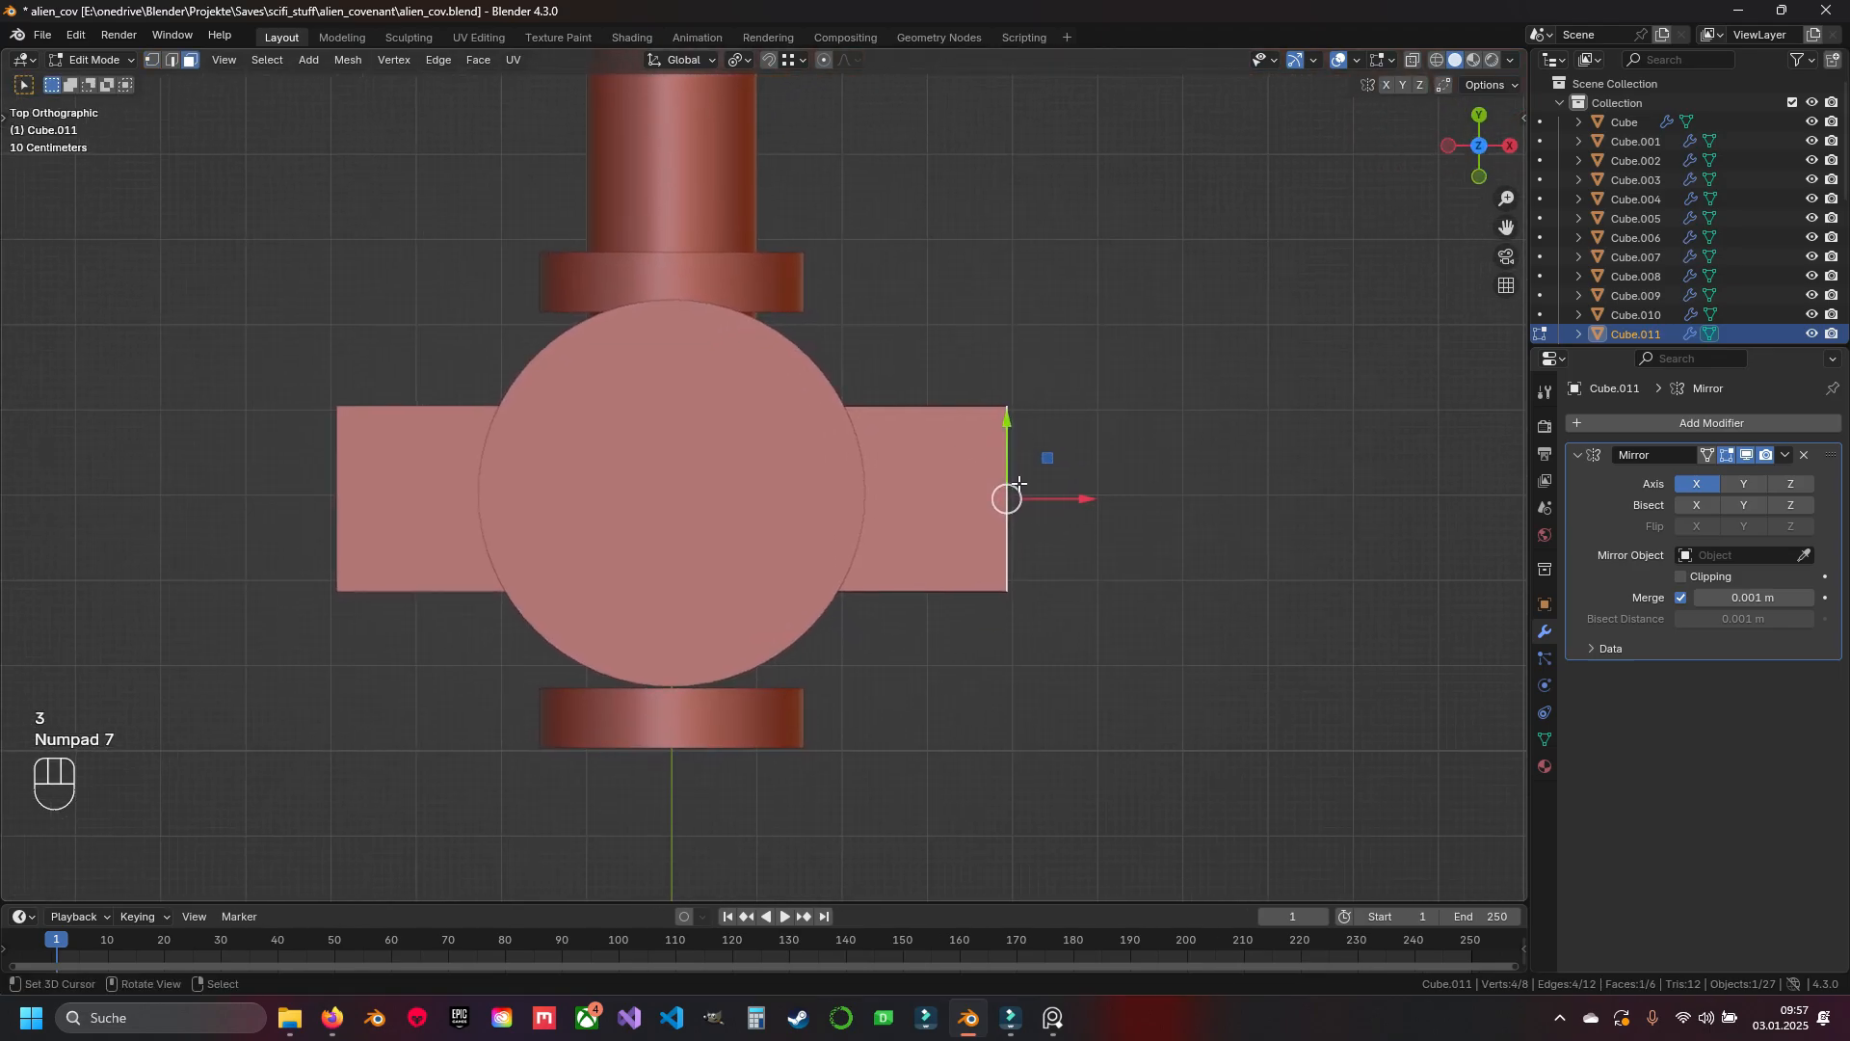
left_click_drag(1051, 505, 1153, 503)
middle_click_drag(1154, 503, 920, 472)
scroll(978, 407, "down", 4)
Leave mesh editing, save the file, and select the side arm block again
key("Tab")
key("ctrl+s")
key("a")
left_click(920, 473)
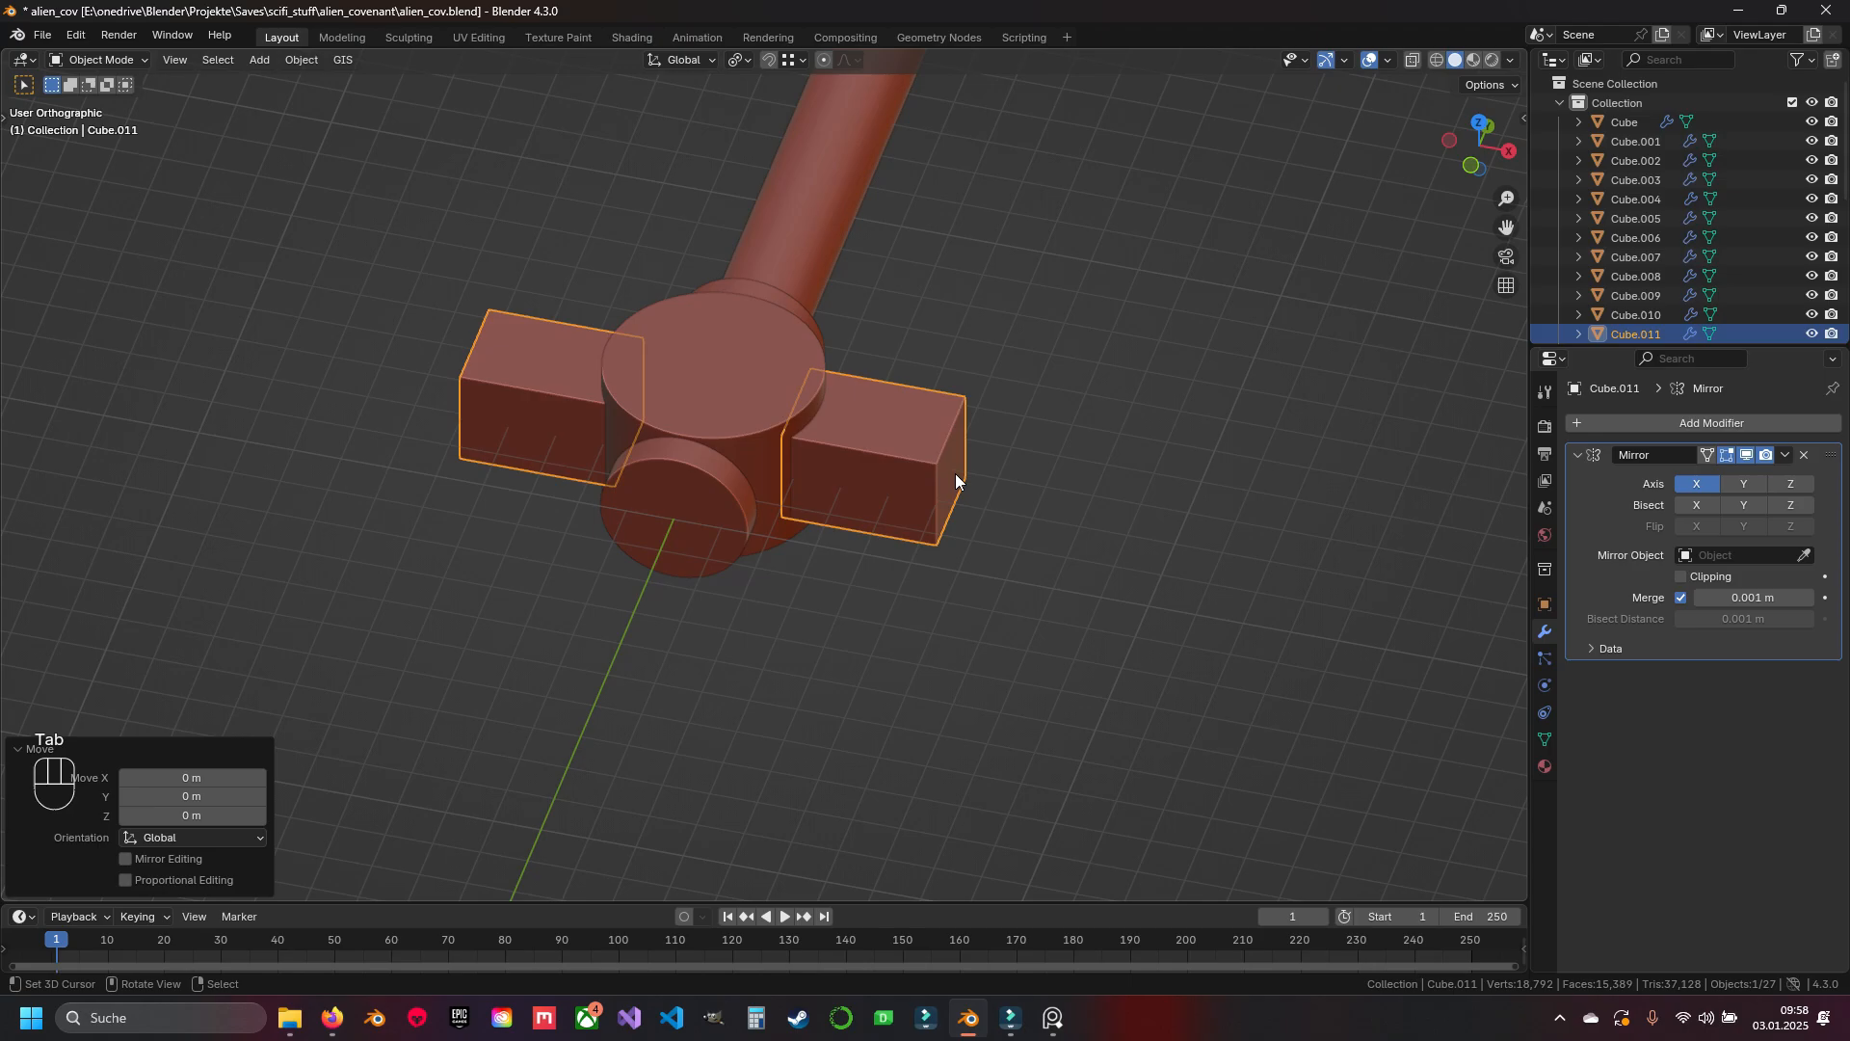
Extend the side arm's outer end face about 0.78 m further along X
key("Tab")
left_click_drag(995, 477, 1066, 495)
key("KP_7")
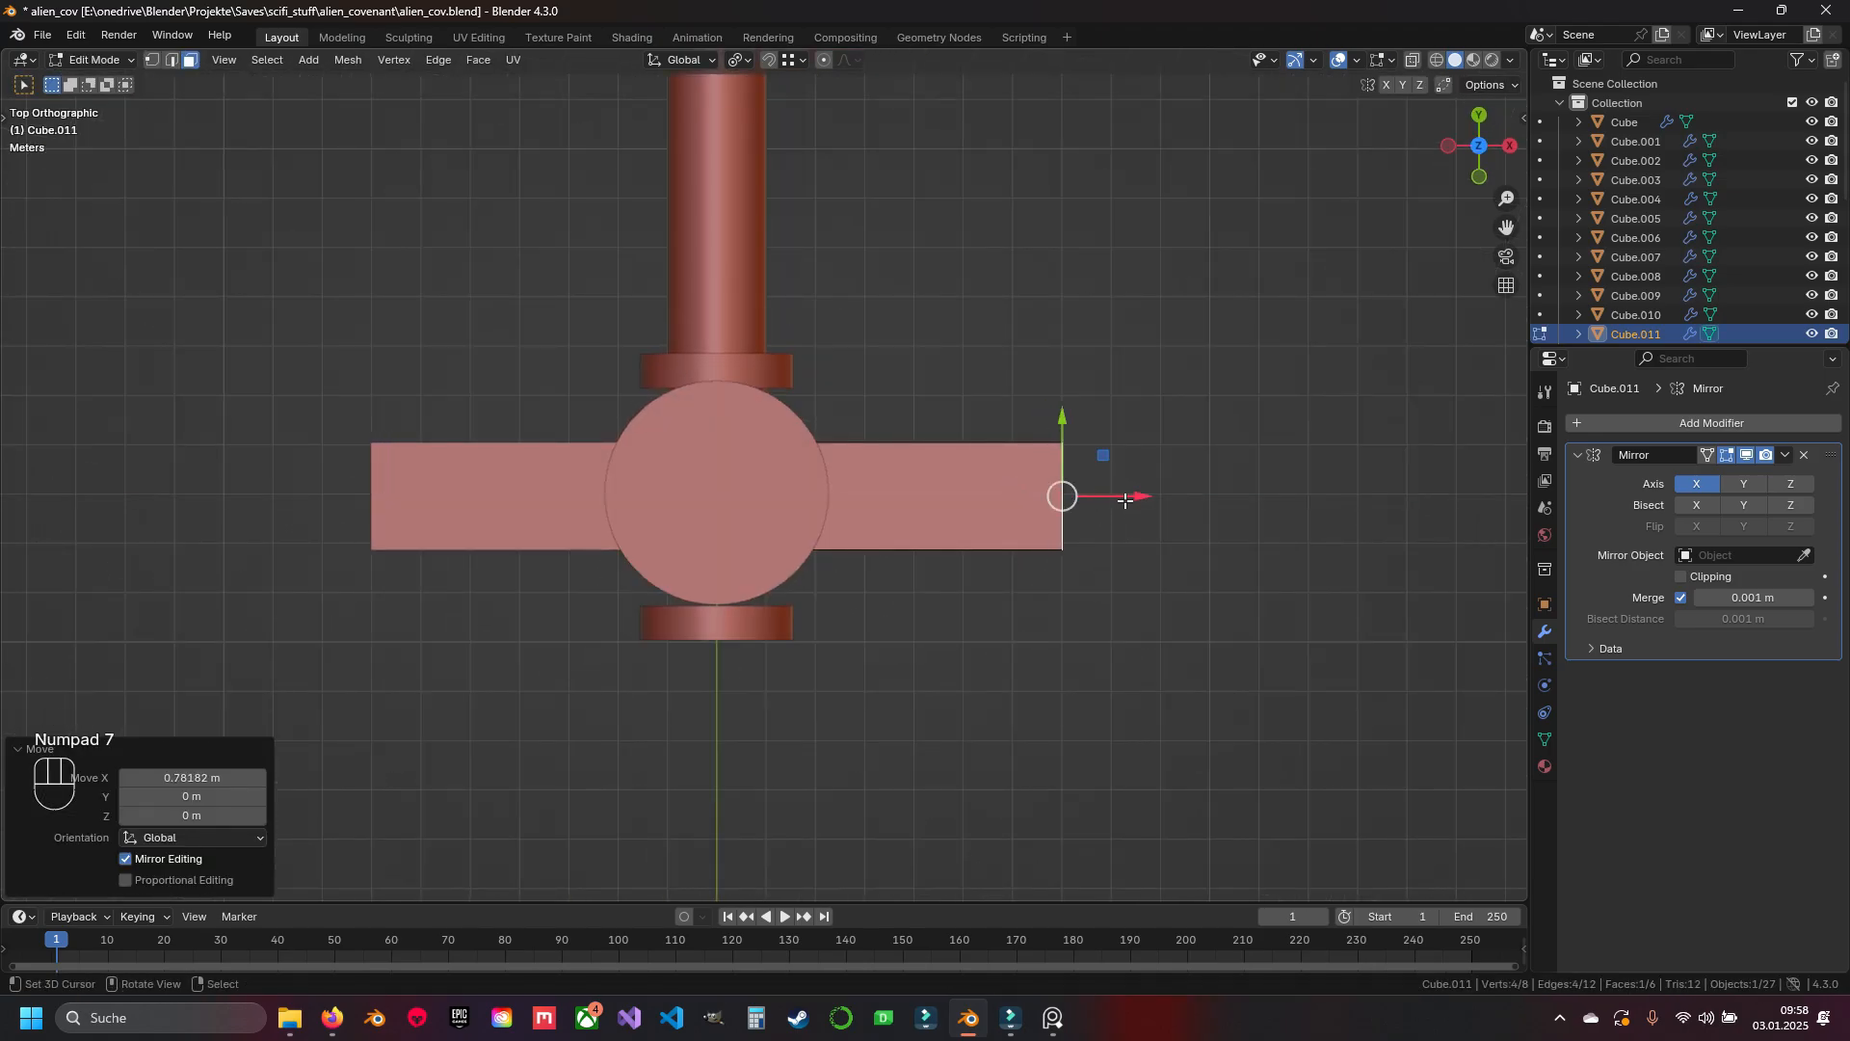
Select the side arm's whole mesh and scale it along Y by about 1.52
middle_click_drag(1065, 495, 851, 457)
key("a")
key("a")
middle_click_drag(852, 685, 887, 685)
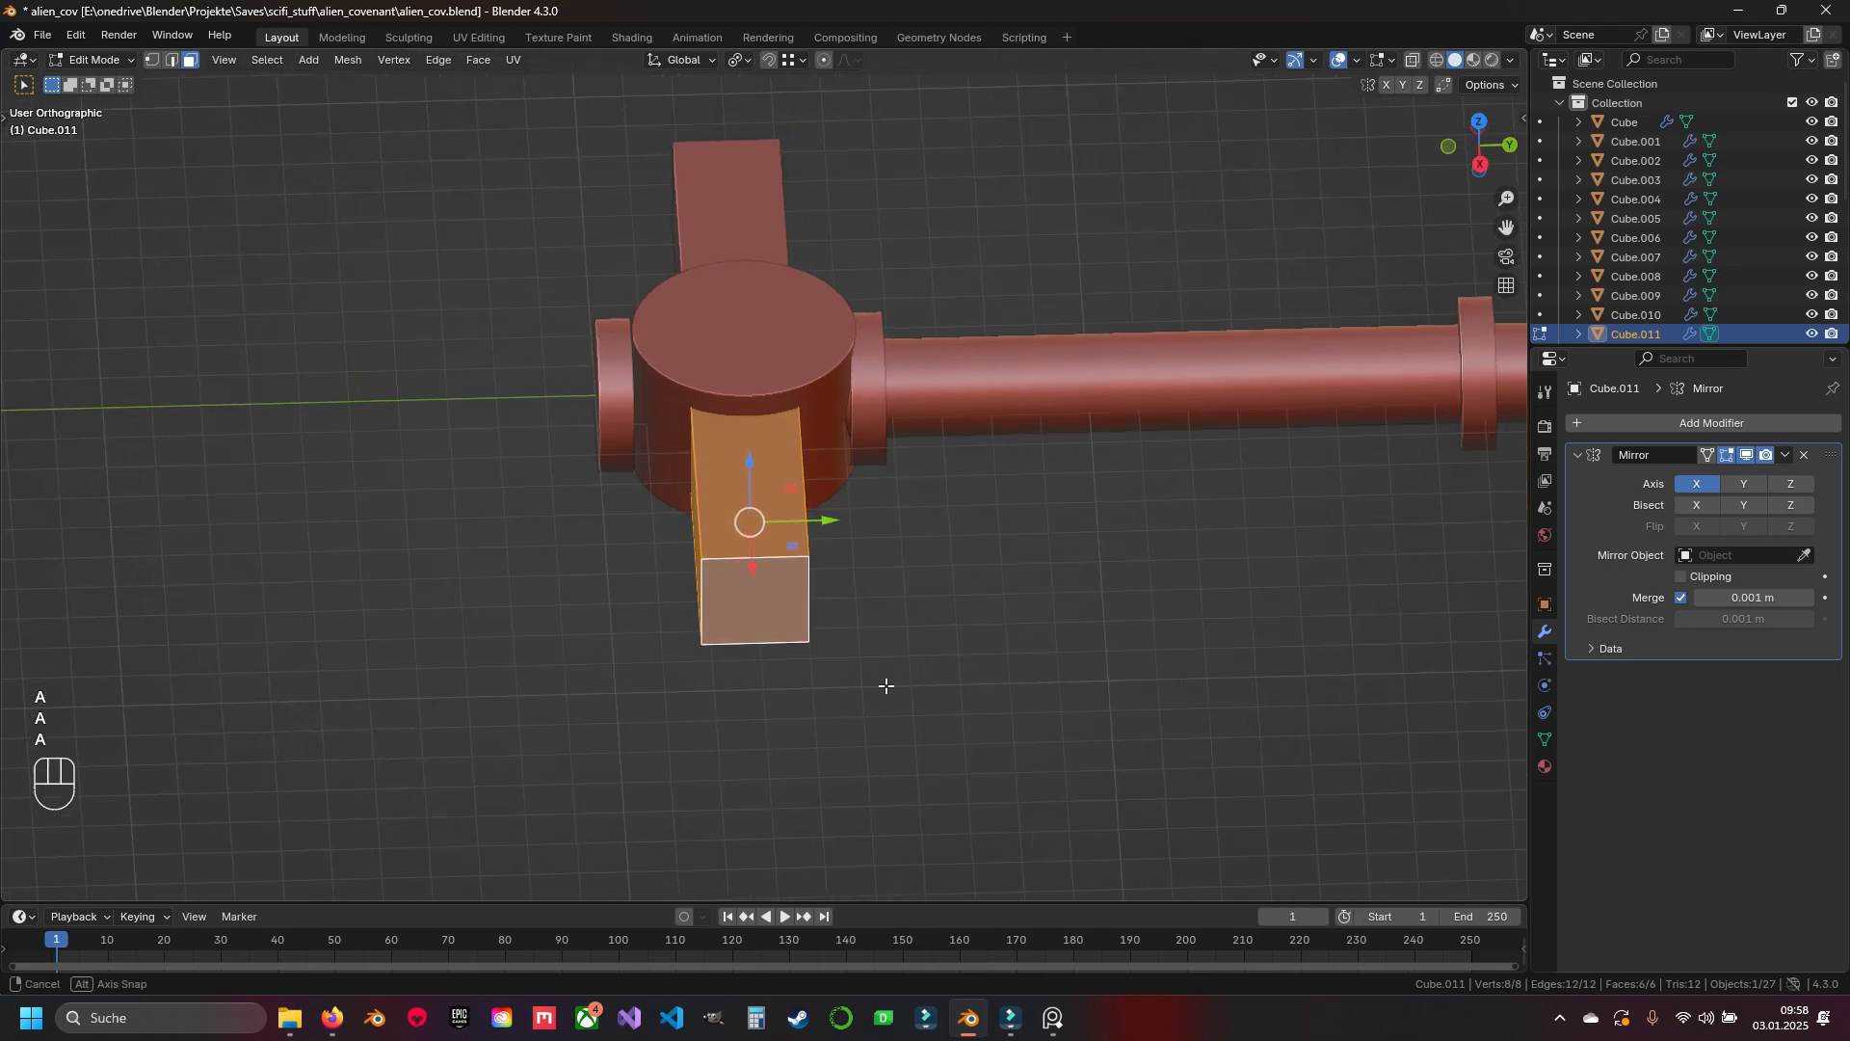
key("s")
key("x")
key("y")
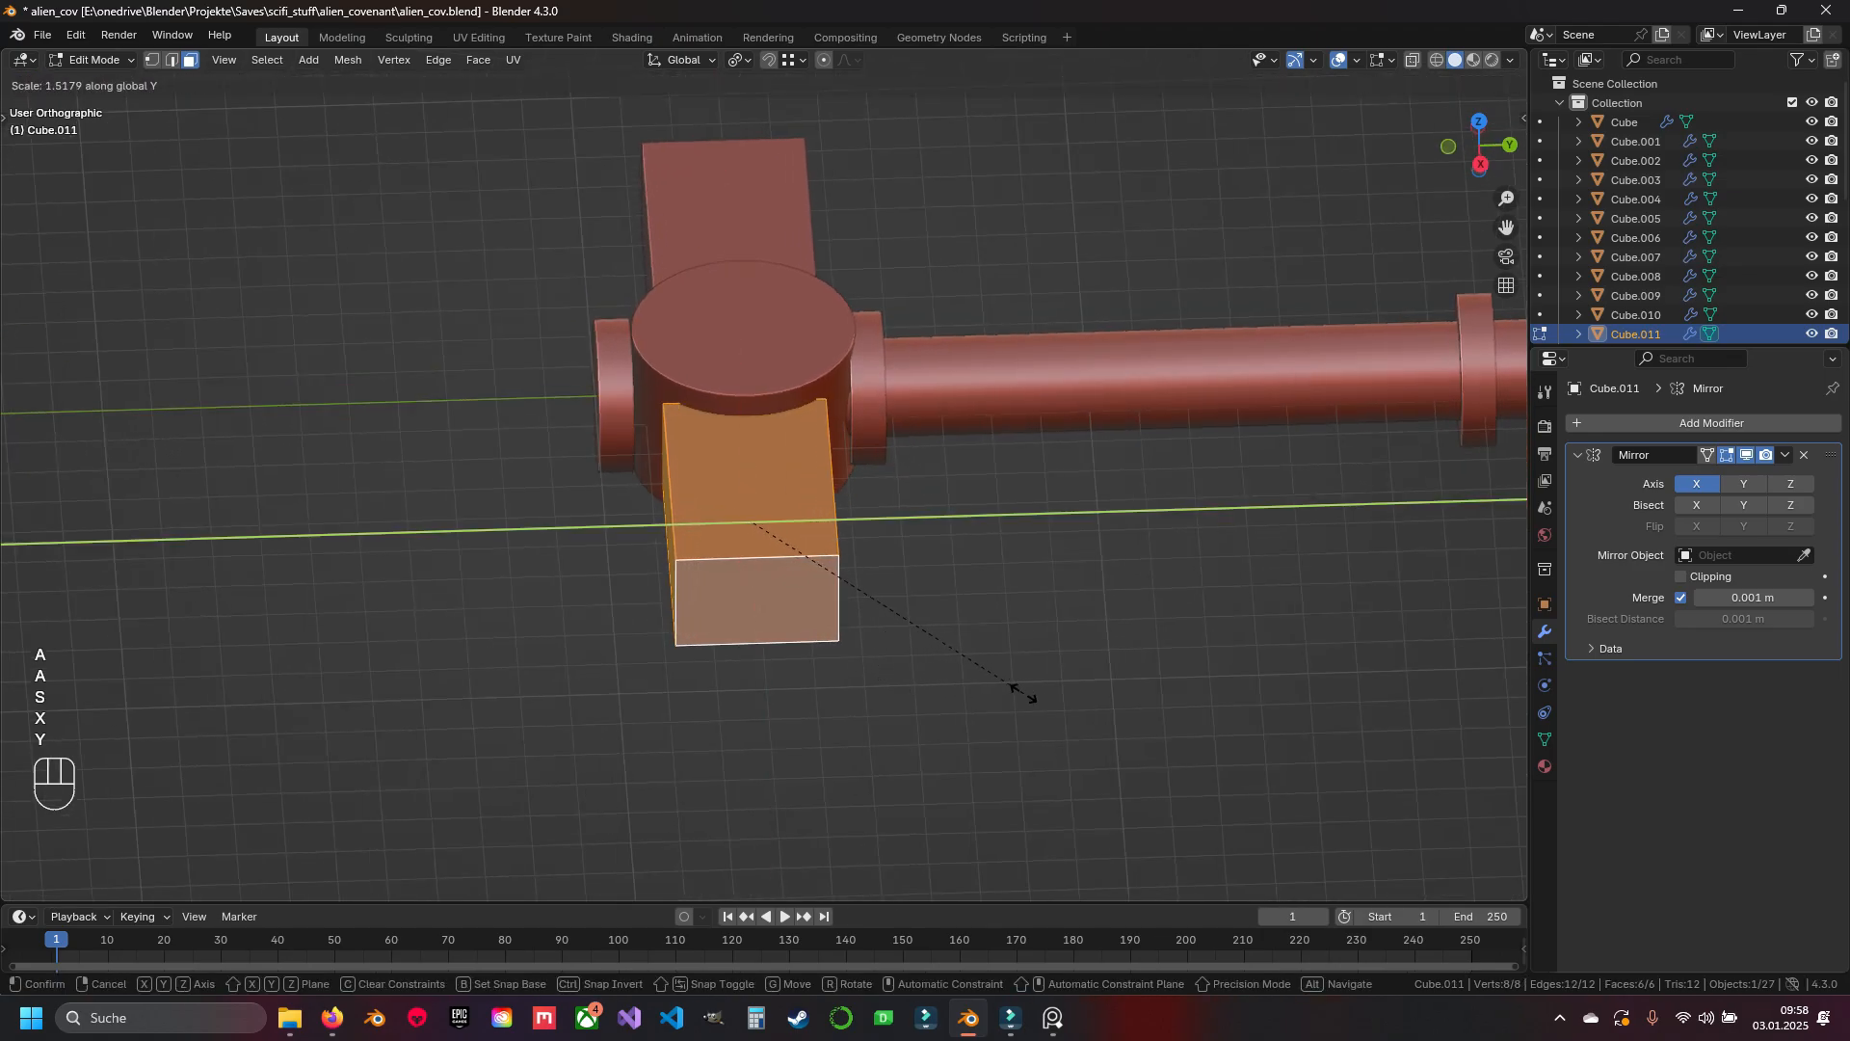
left_click(1022, 693)
Bevel the upper and lower edges of the side arm's outer end by about 0.98 m with 8 segments
key("2")
right_click(797, 564)
right_click(770, 640, "shift")
middle_click_drag(769, 640, 704, 560, "shift")
scroll(633, 539, "up", 2)
scroll(633, 539, "up", 1)
key("ctrl+b")
scroll(771, 593, "up", 6)
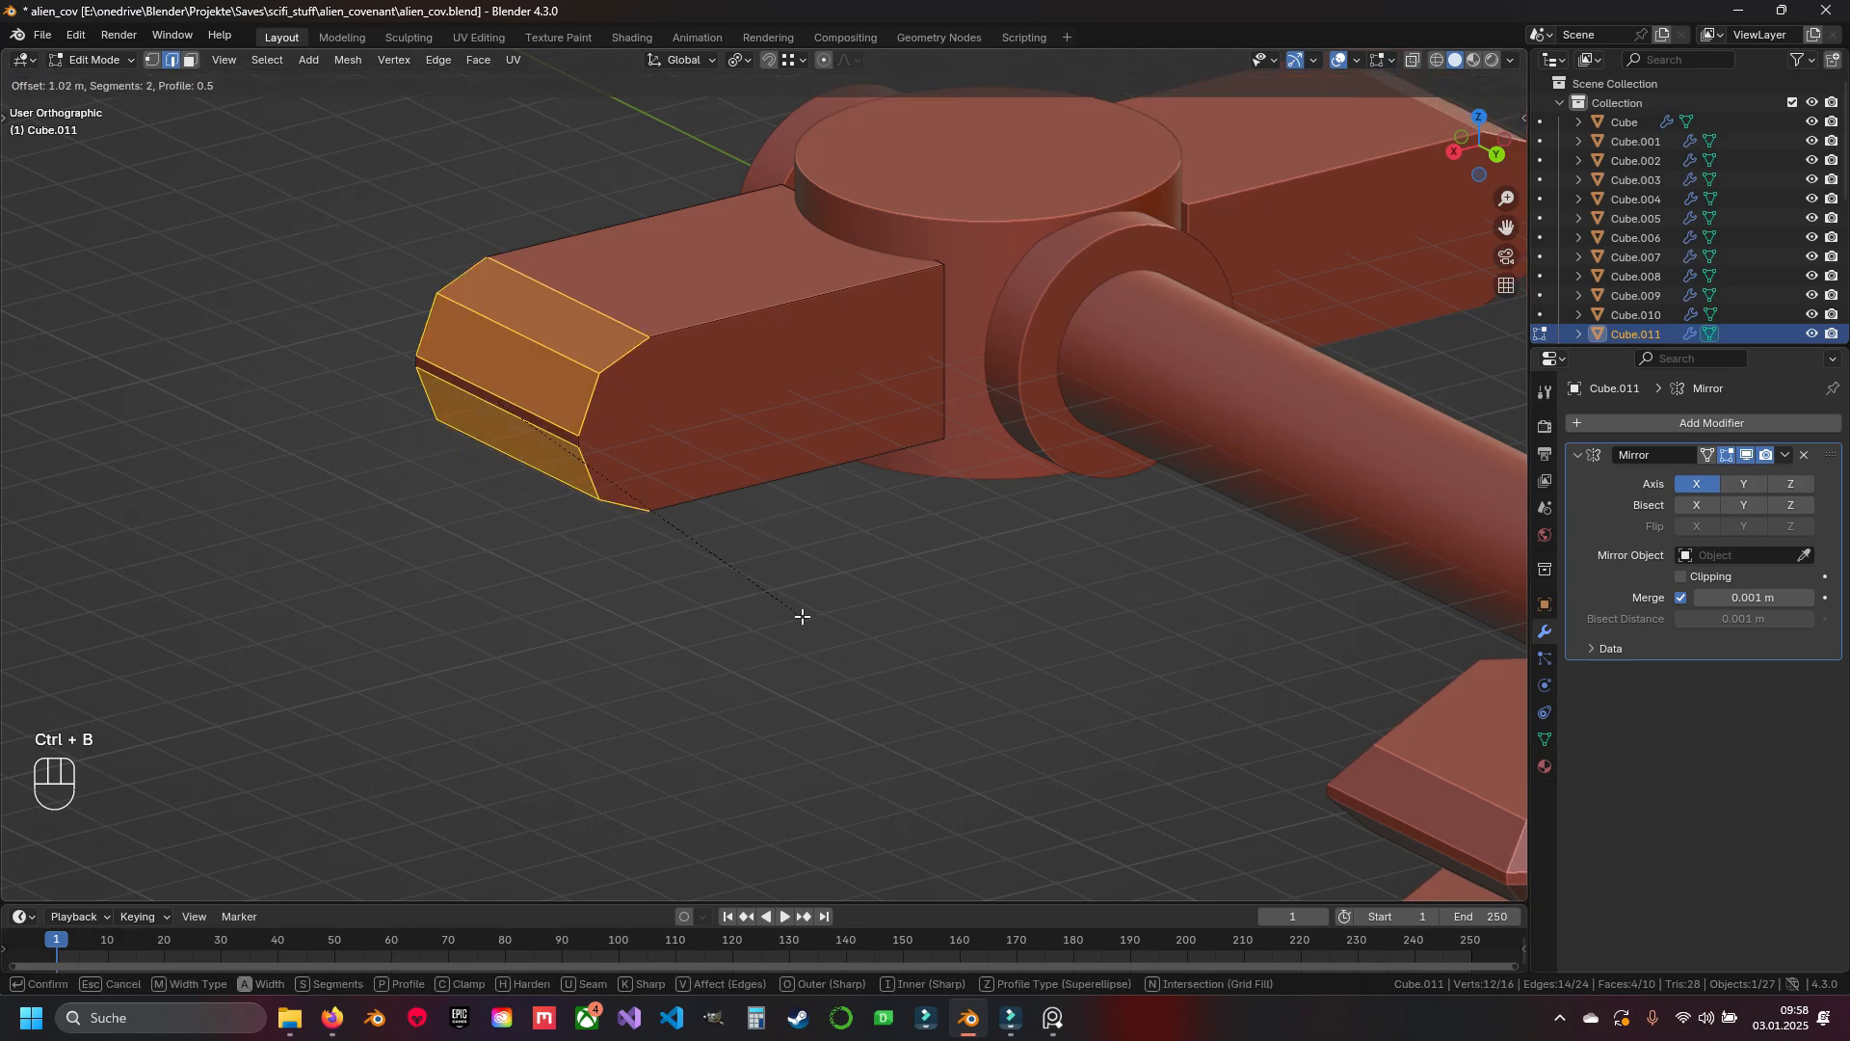
scroll(802, 615, "up", 1)
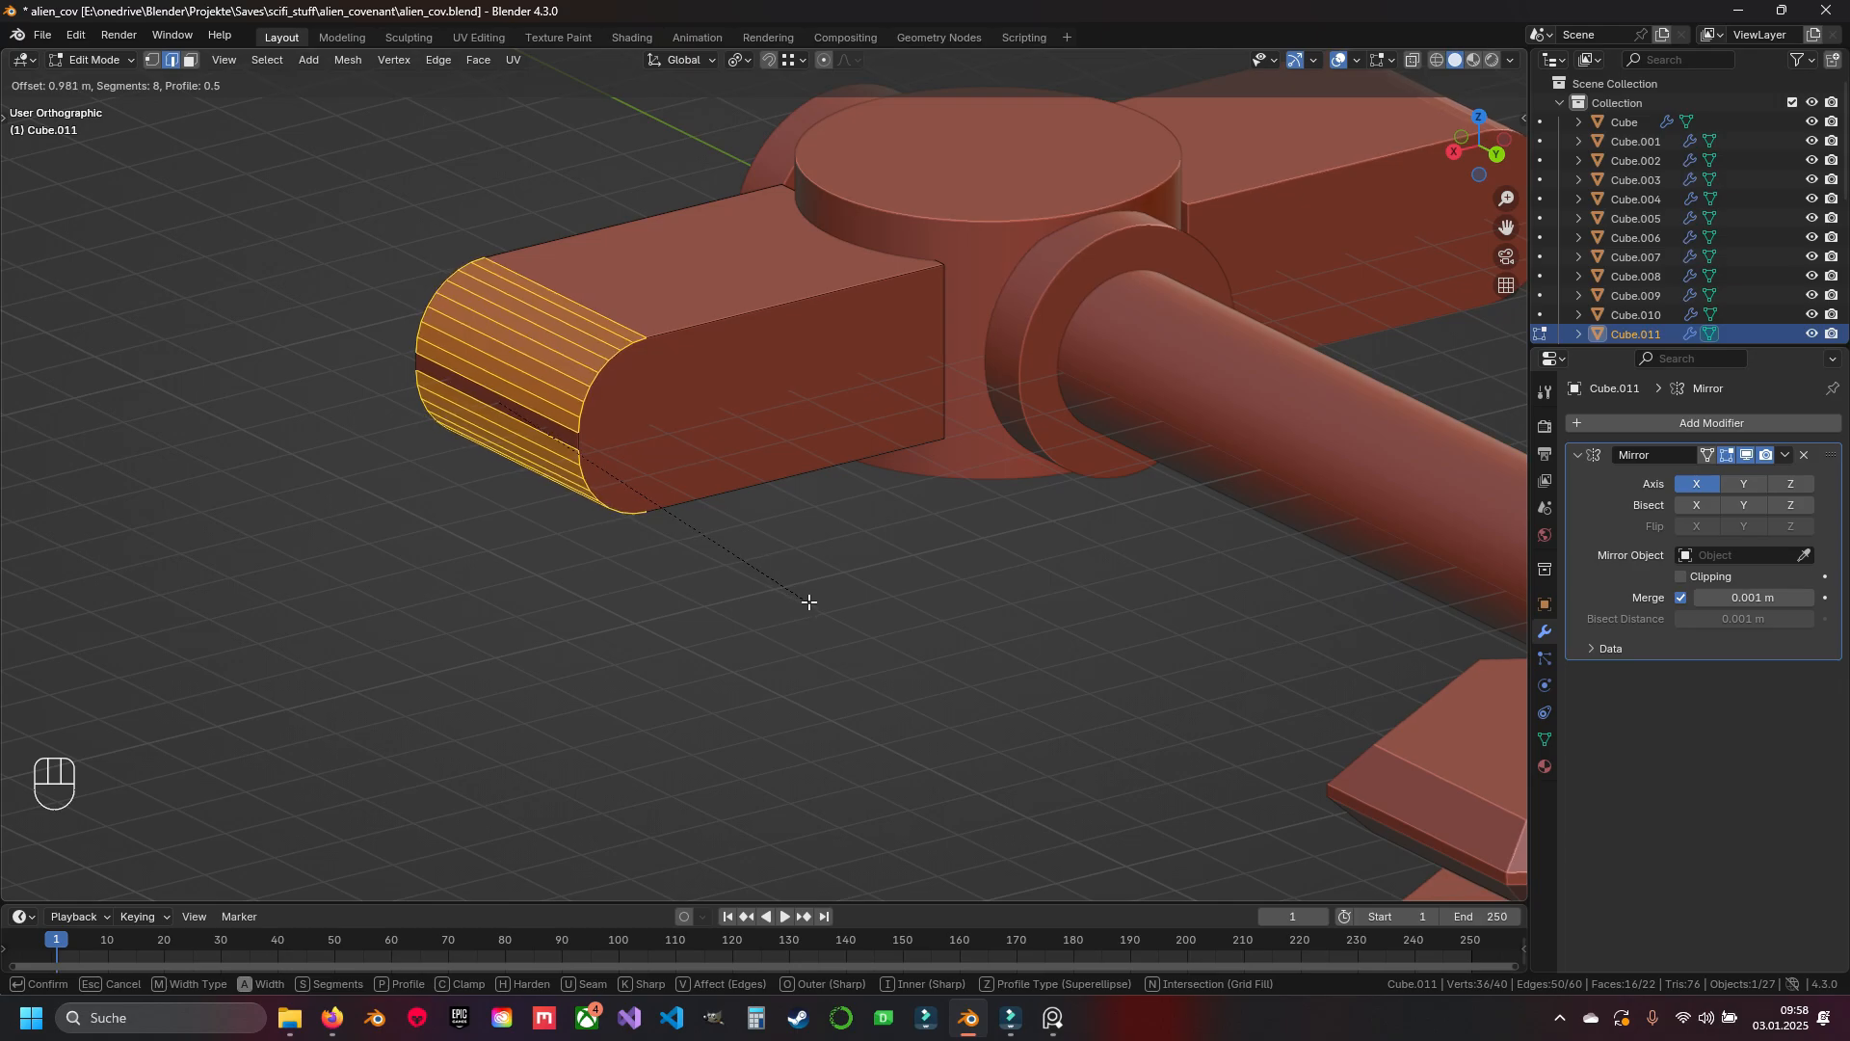
left_click(809, 602)
Shade the side arms smooth and add a Smooth by Angle modifier to them
middle_click_drag(832, 551, 925, 619, "shift")
key("Tab")
key("q")
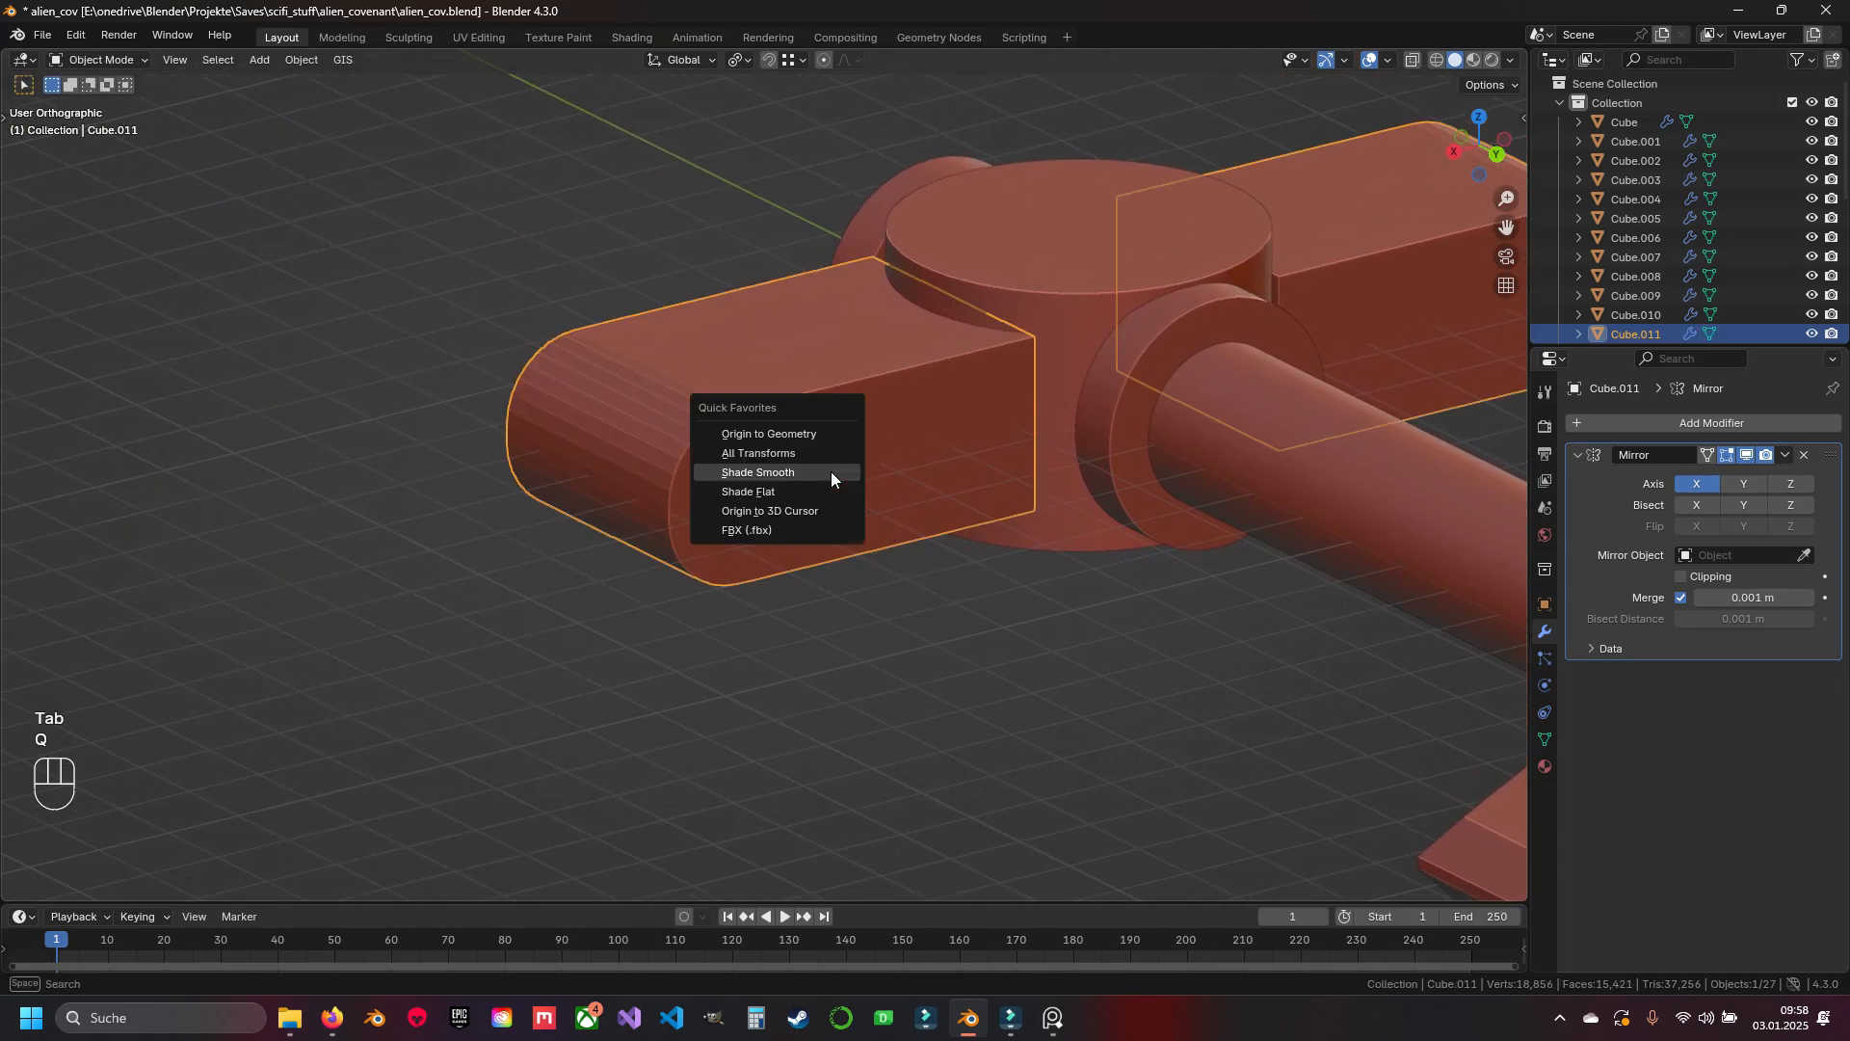
left_click(832, 474)
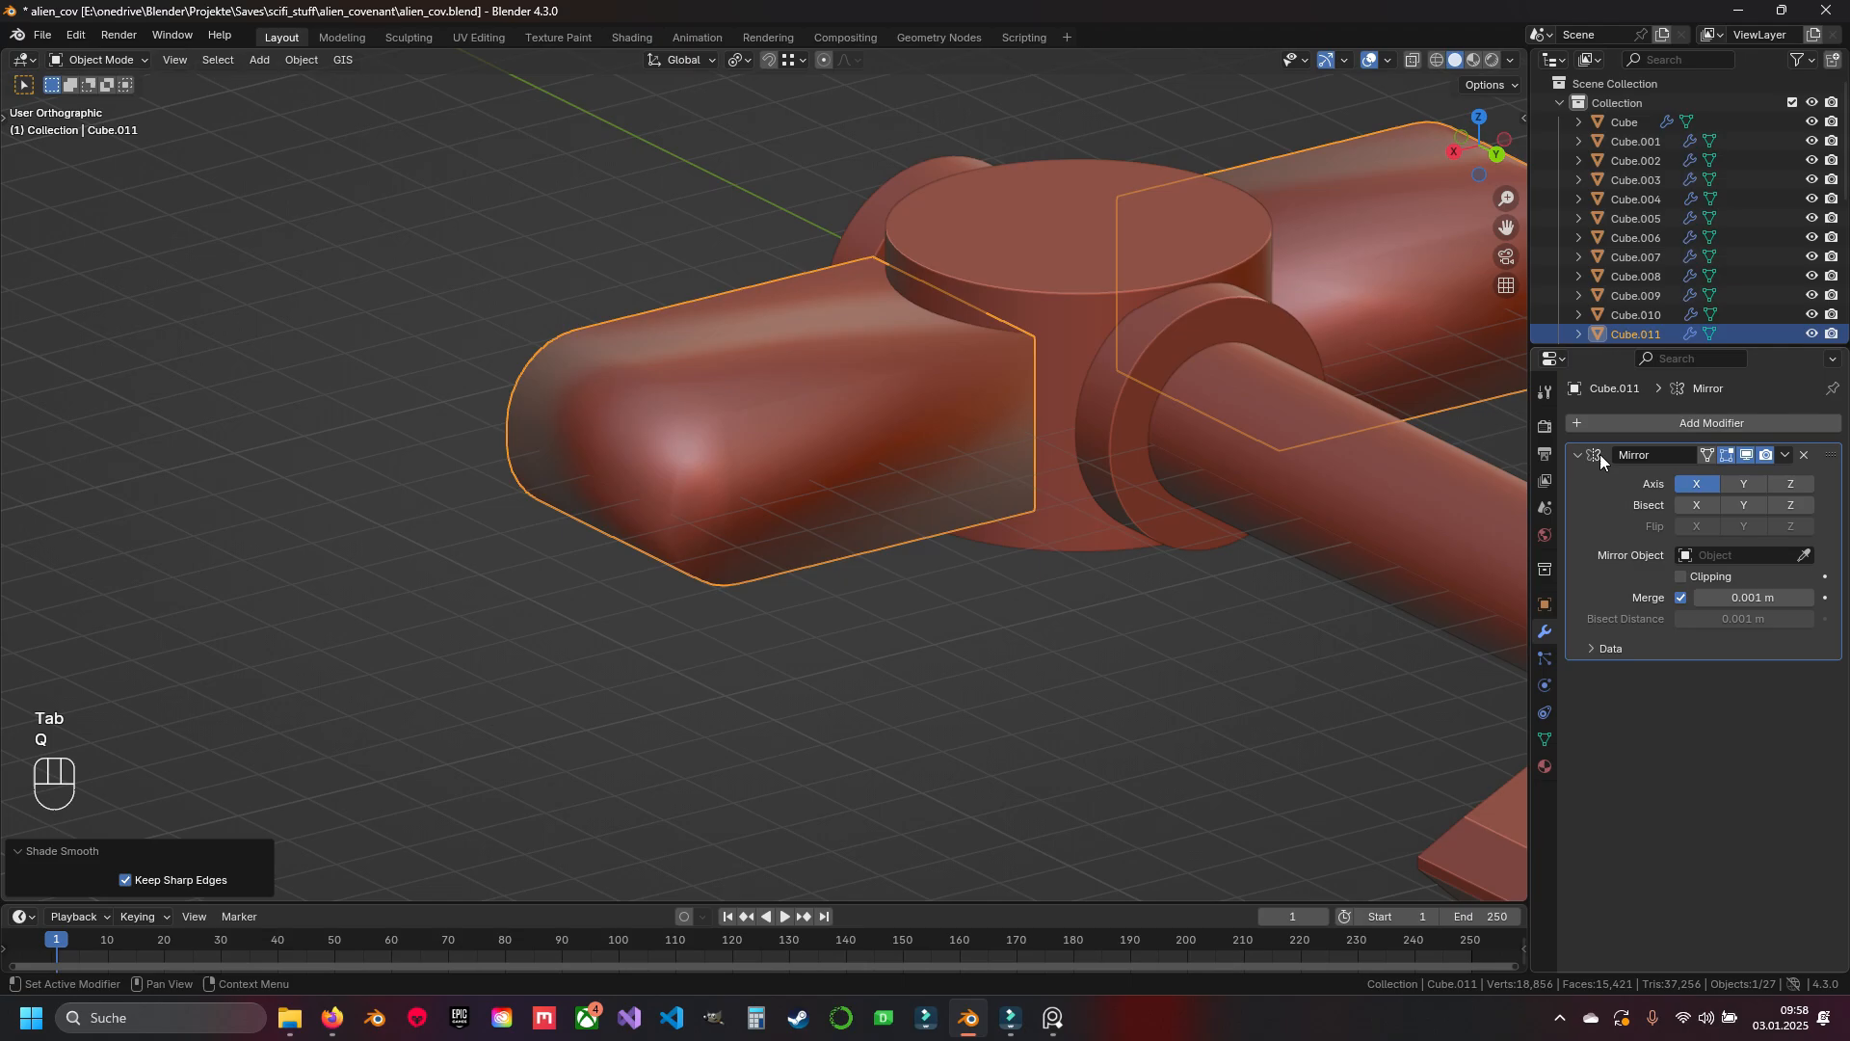
left_click(1611, 430)
mouse_move(1547, 490)
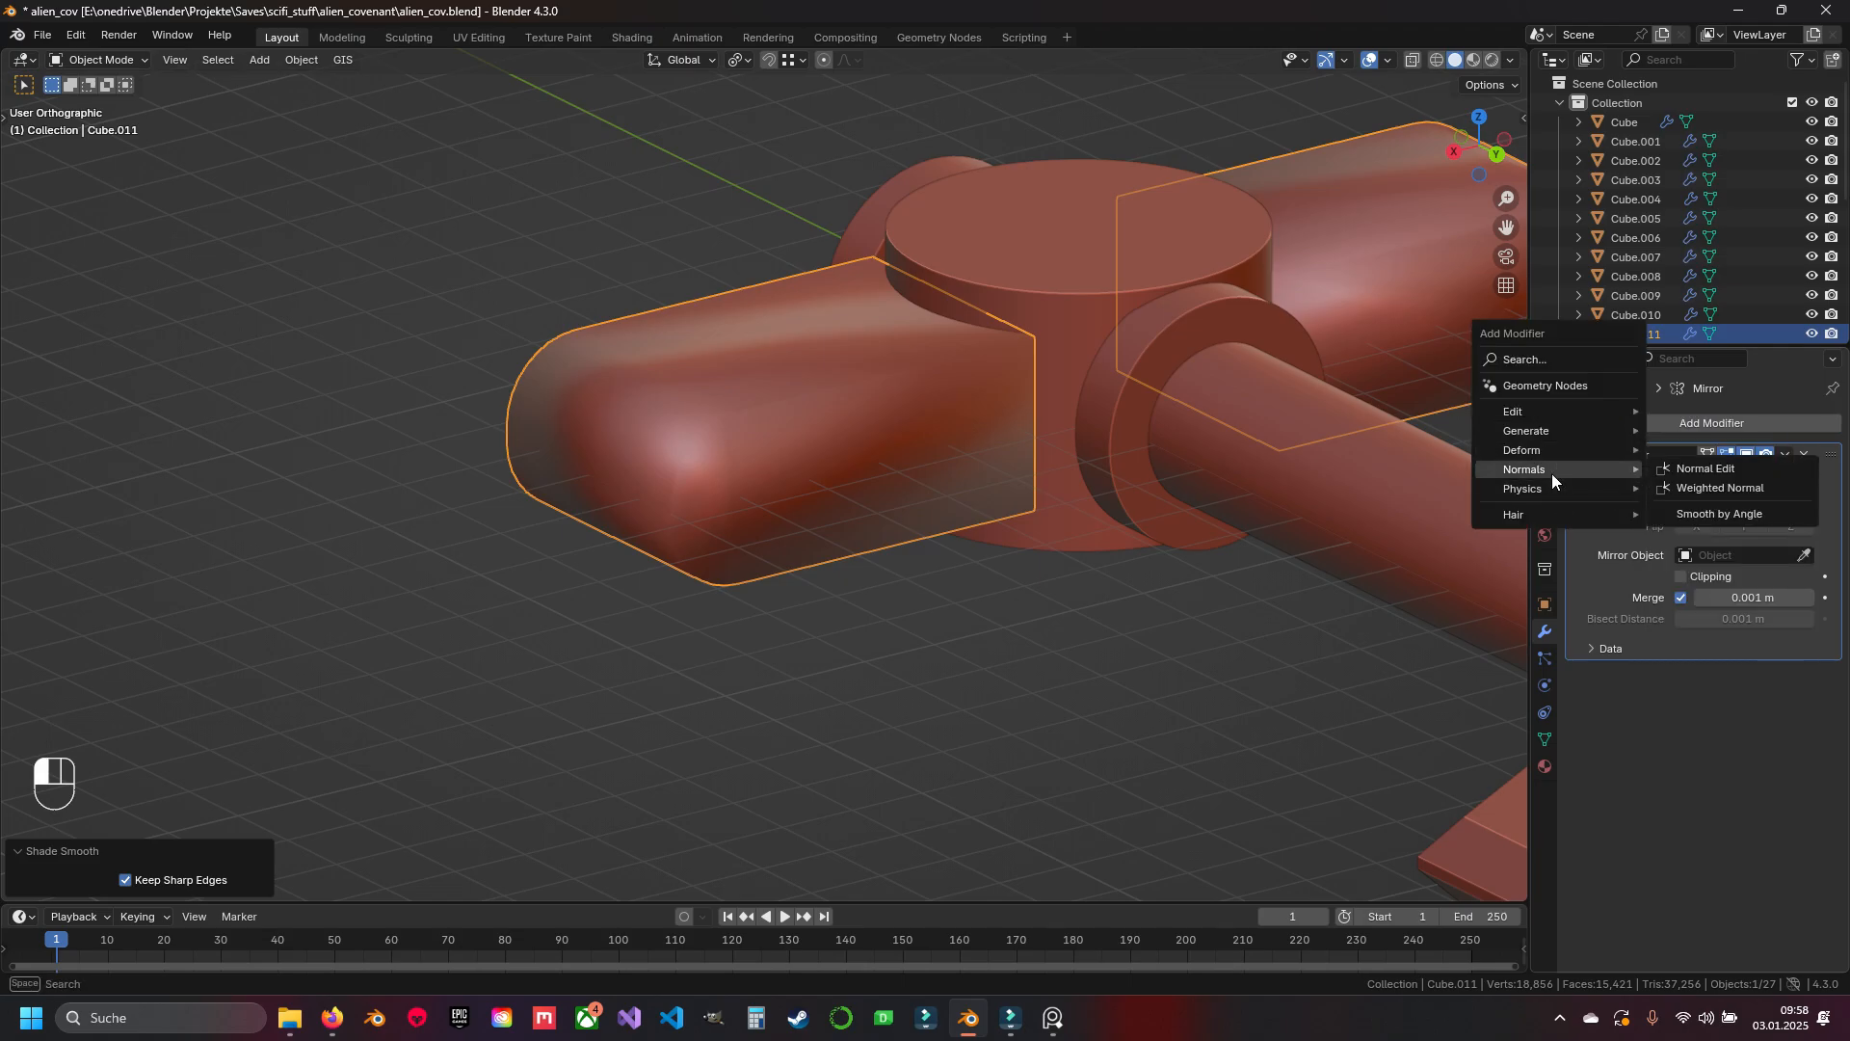
left_click(1682, 514)
Deselect all objects and save the file
scroll(964, 422, "down", 5)
middle_click_drag(963, 422, 813, 482)
key("Tab")
key("Tab")
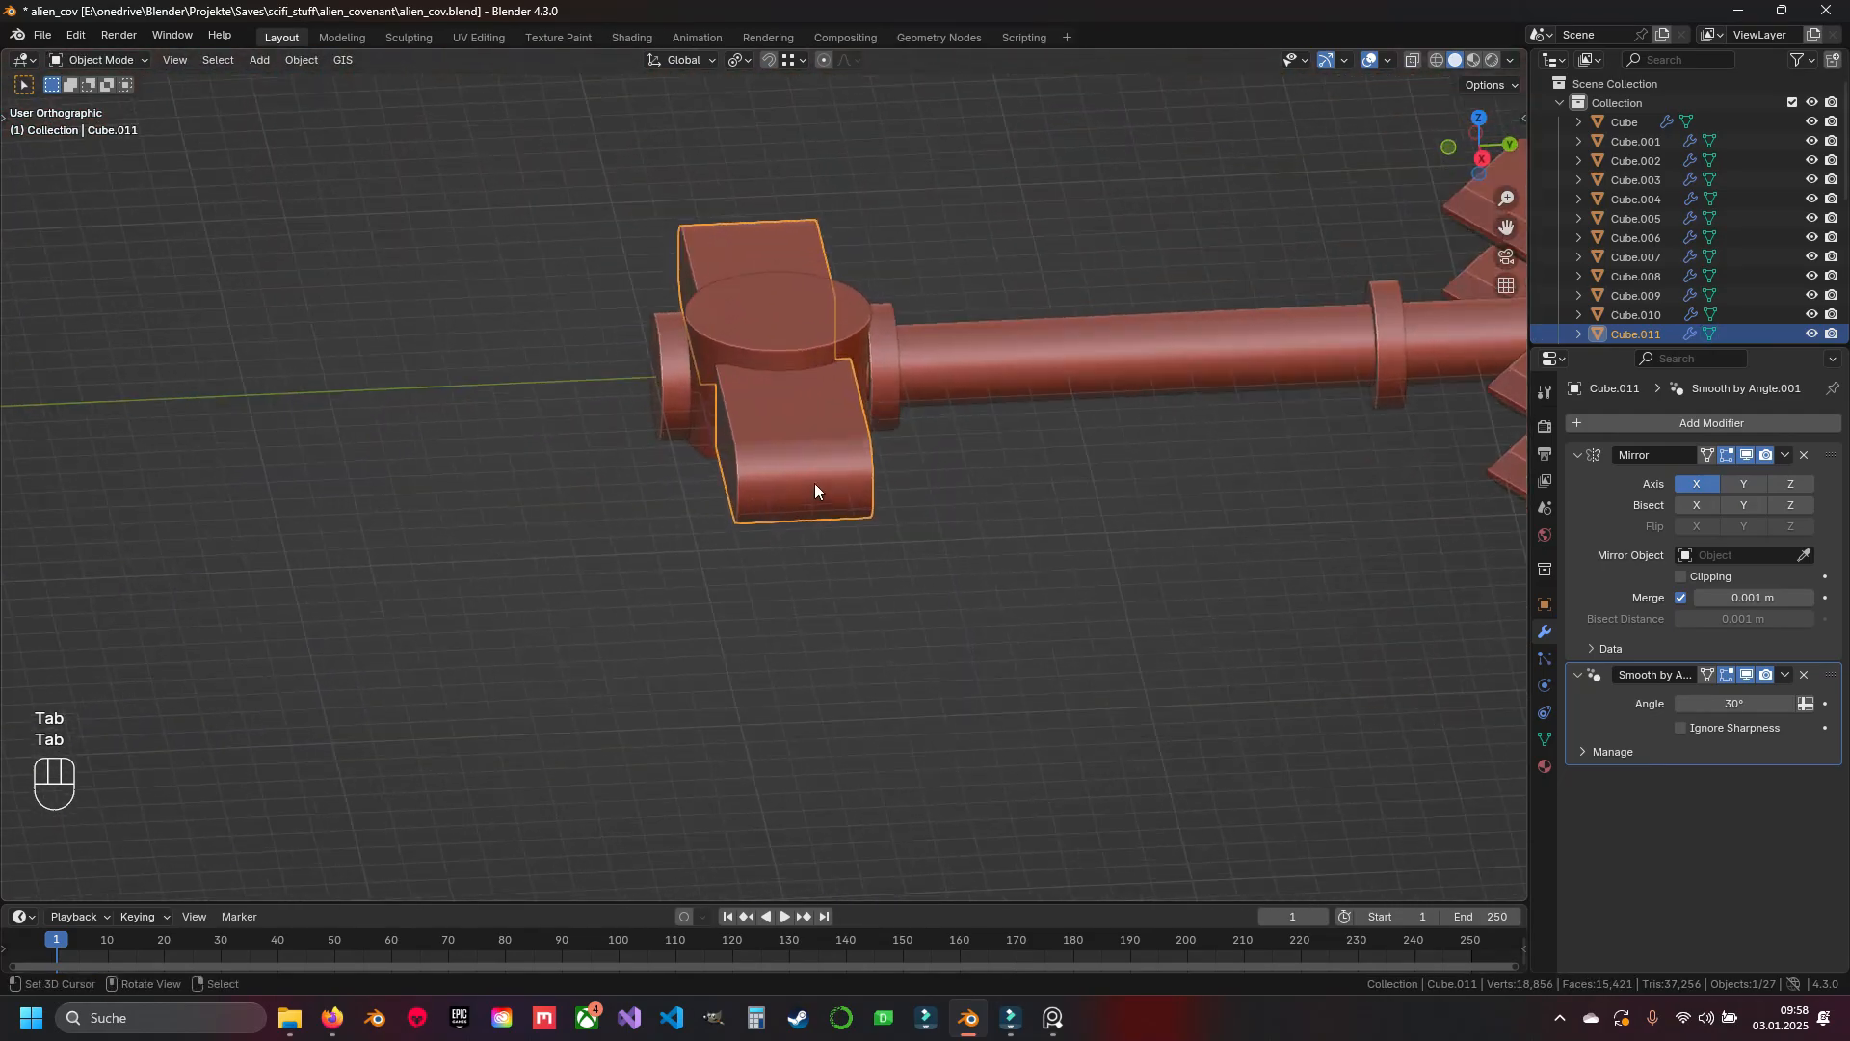
scroll(916, 487, "up", 2)
key("alt+a")
key("ctrl+s")
Examine the rounded side arms closely and from the front, and look along the whole frame to its engine end
middle_click_drag(995, 495, 1144, 491)
scroll(864, 461, "up", 4)
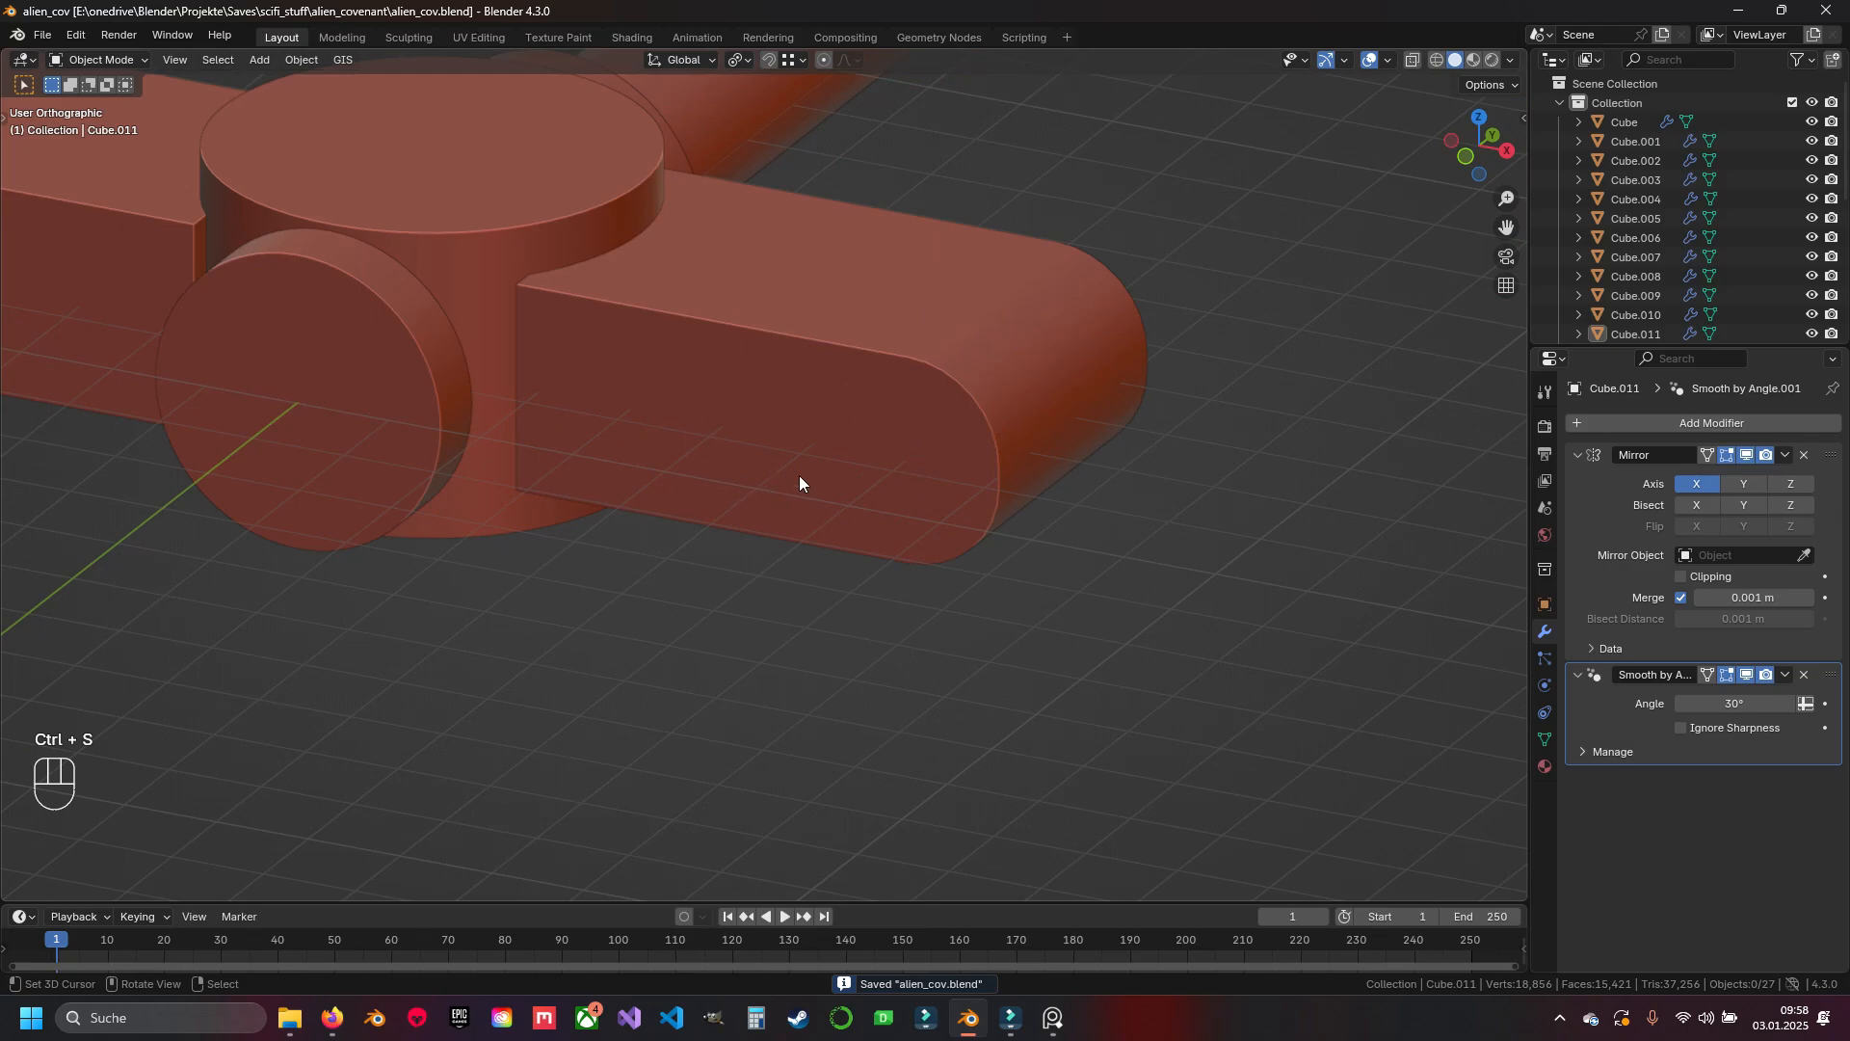
middle_click_drag(791, 419, 876, 424)
key("KP_1")
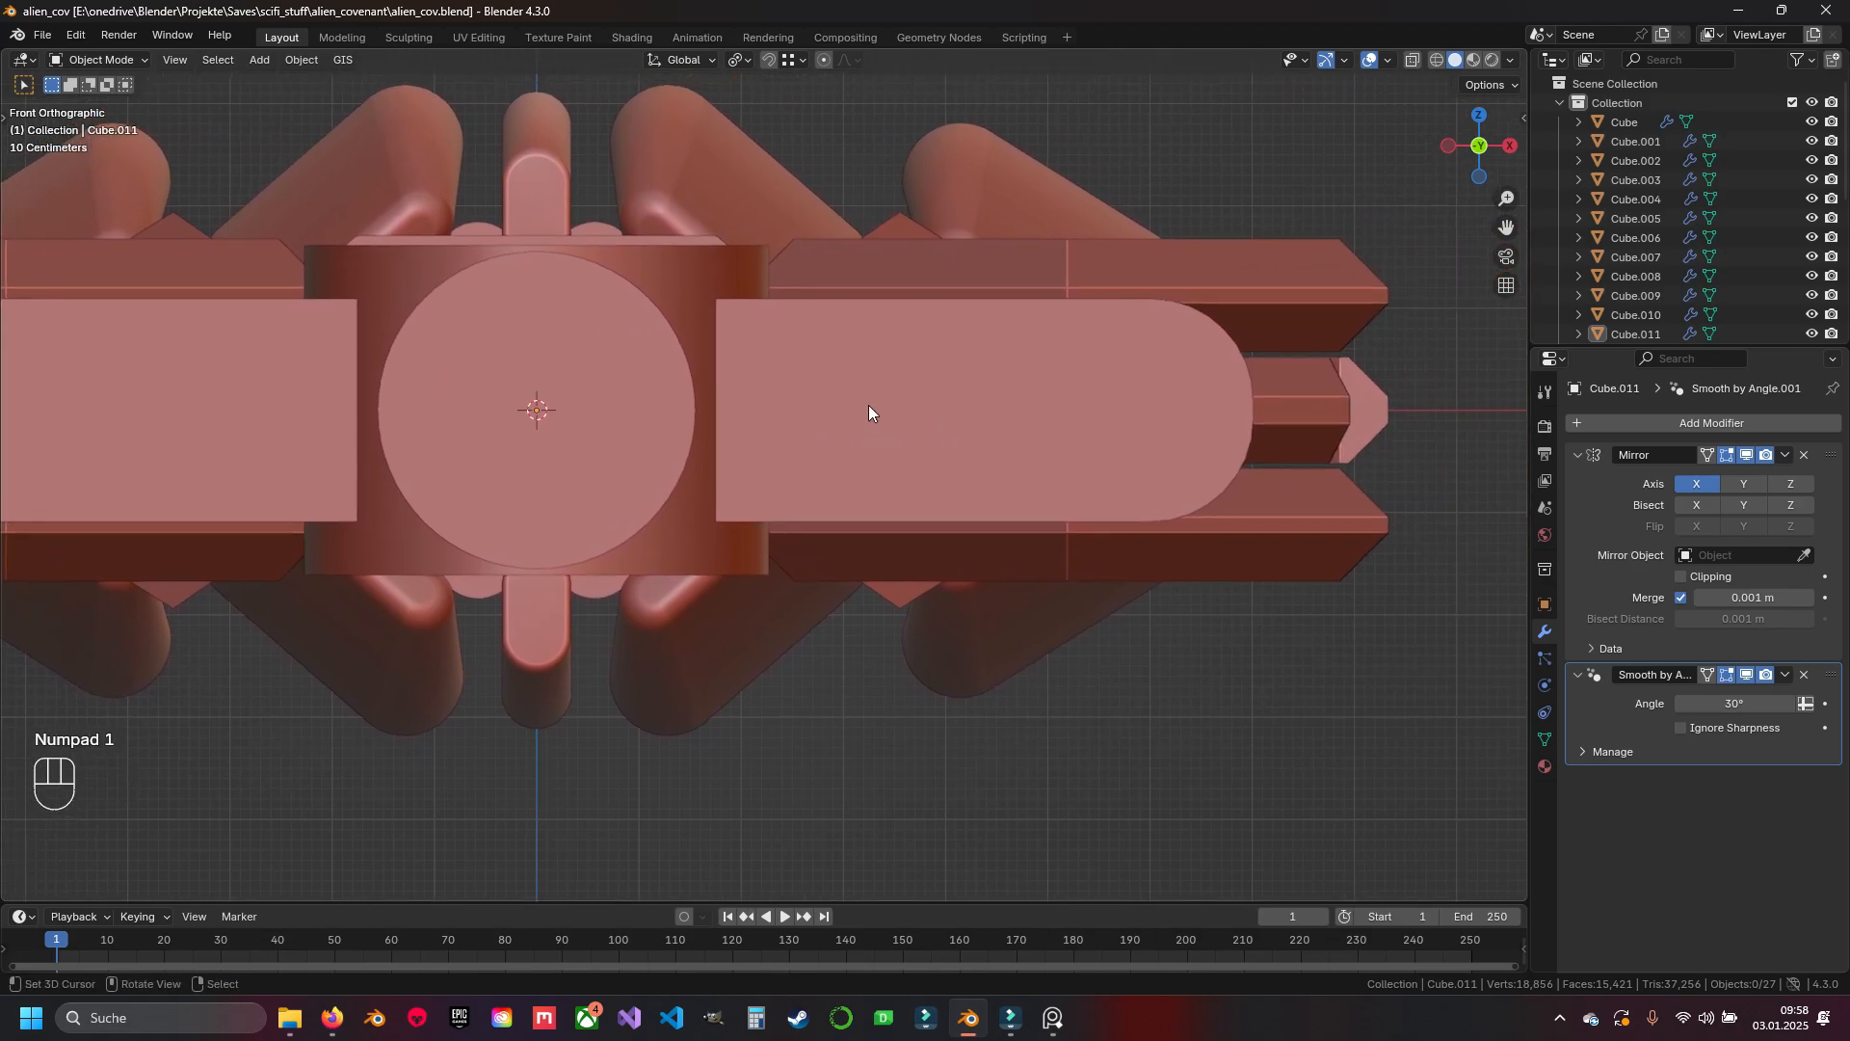
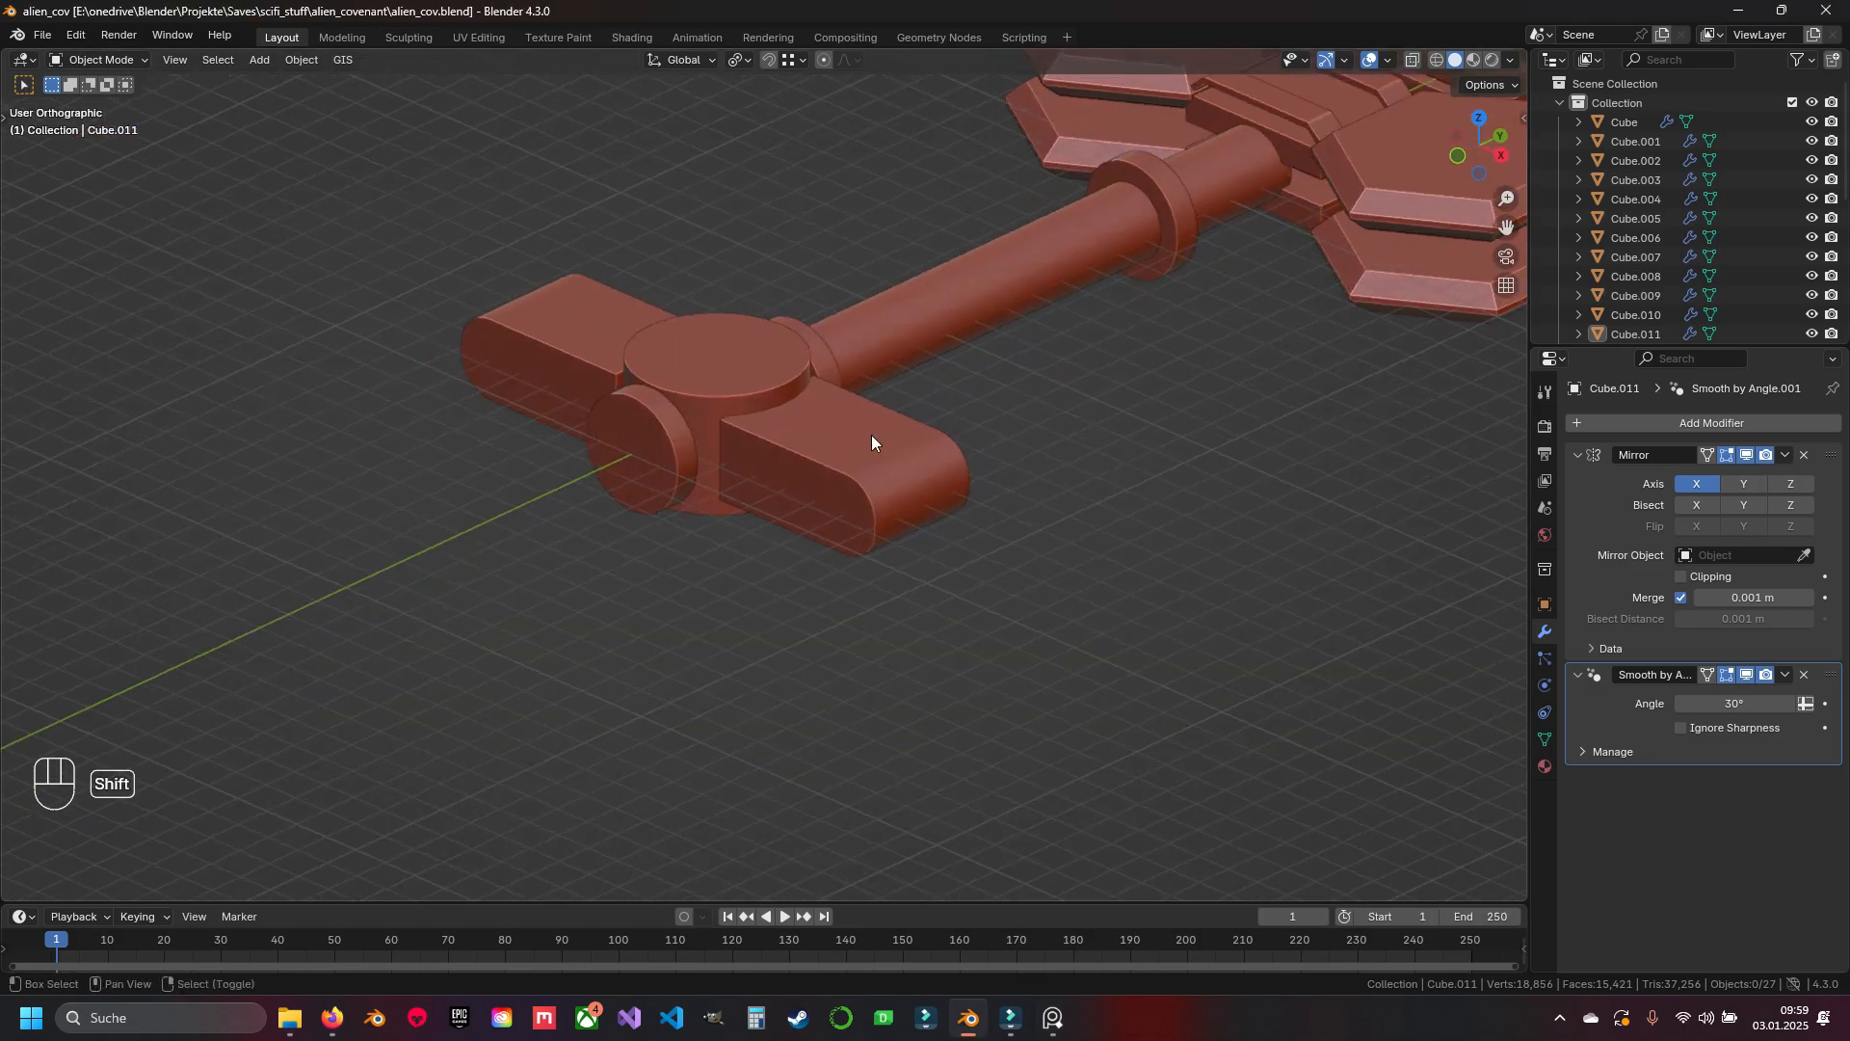
scroll(871, 435, "down", 5)
middle_click_drag(944, 434, 539, 568, "shift")
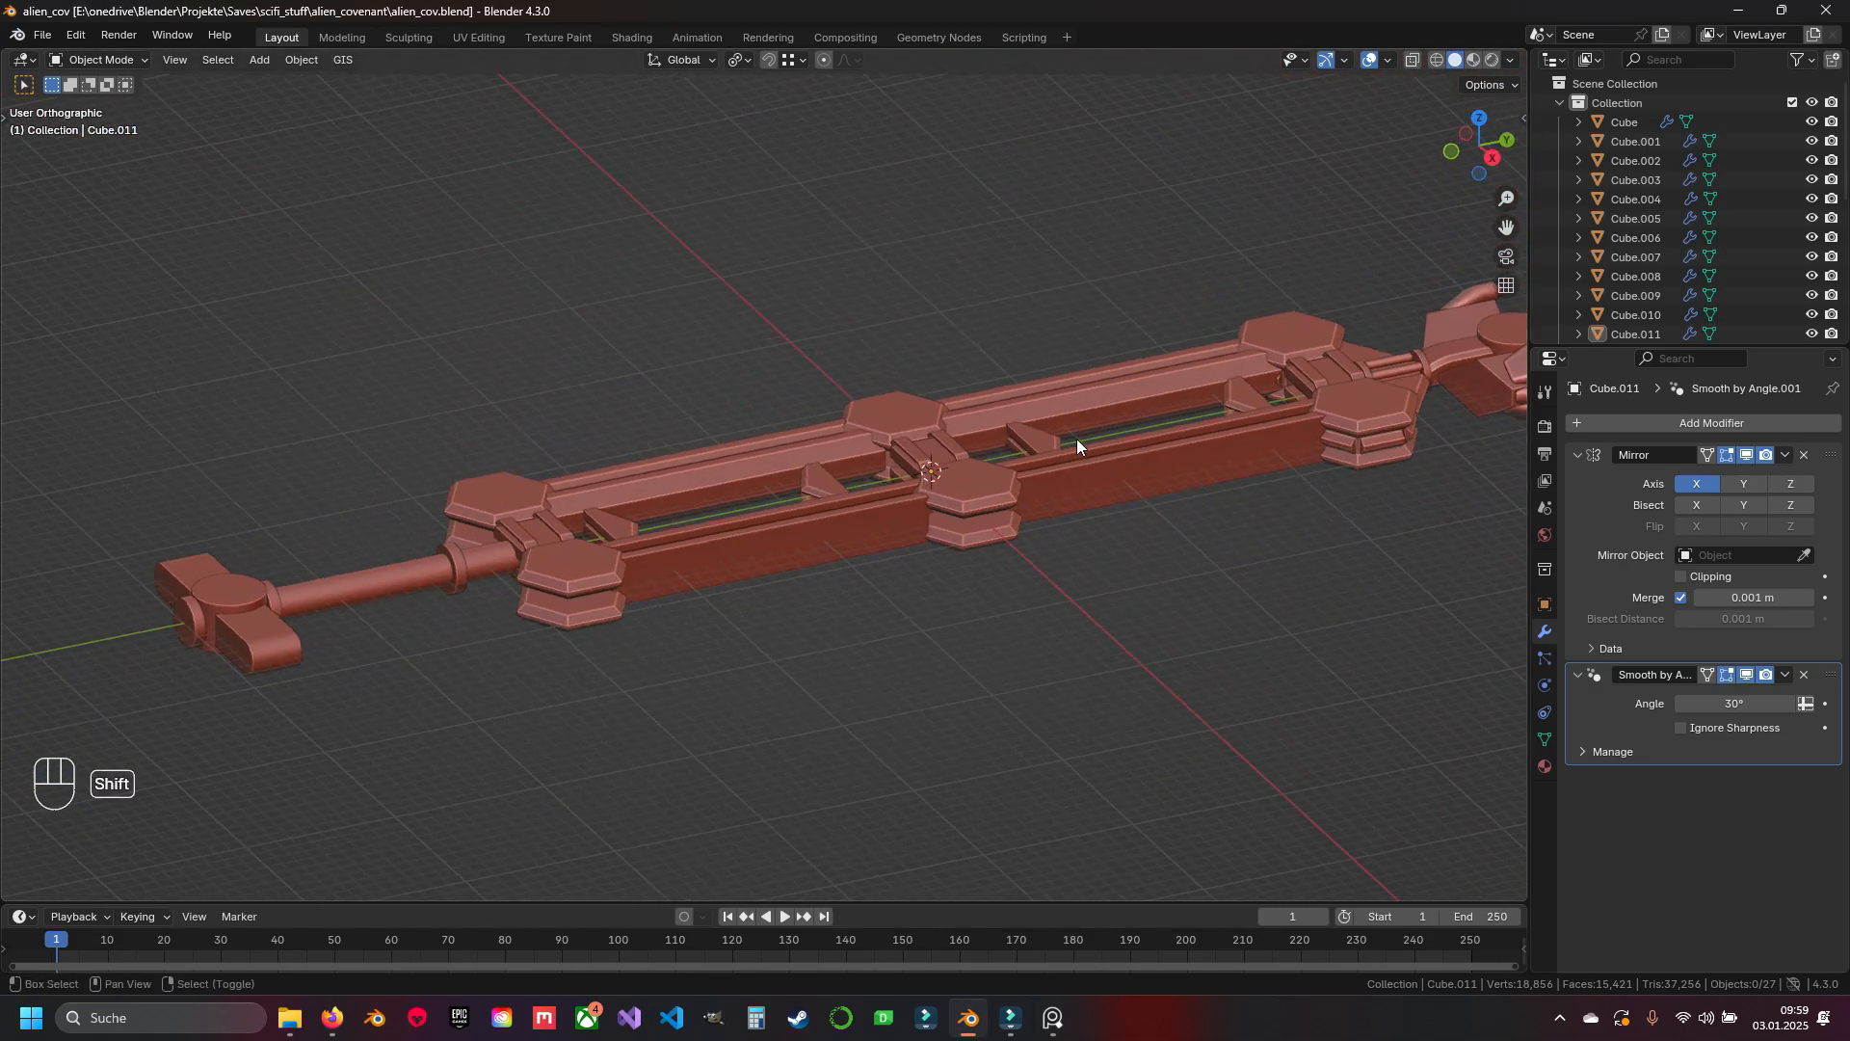
middle_click_drag(1078, 437, 579, 529, "shift")
middle_click_drag(1143, 520, 785, 546, "shift")
Select the two adjacent tapered engine pods beside the large disc, edit them together, and duplicate their full geometry in place
scroll(777, 509, "up", 4)
left_click(777, 509)
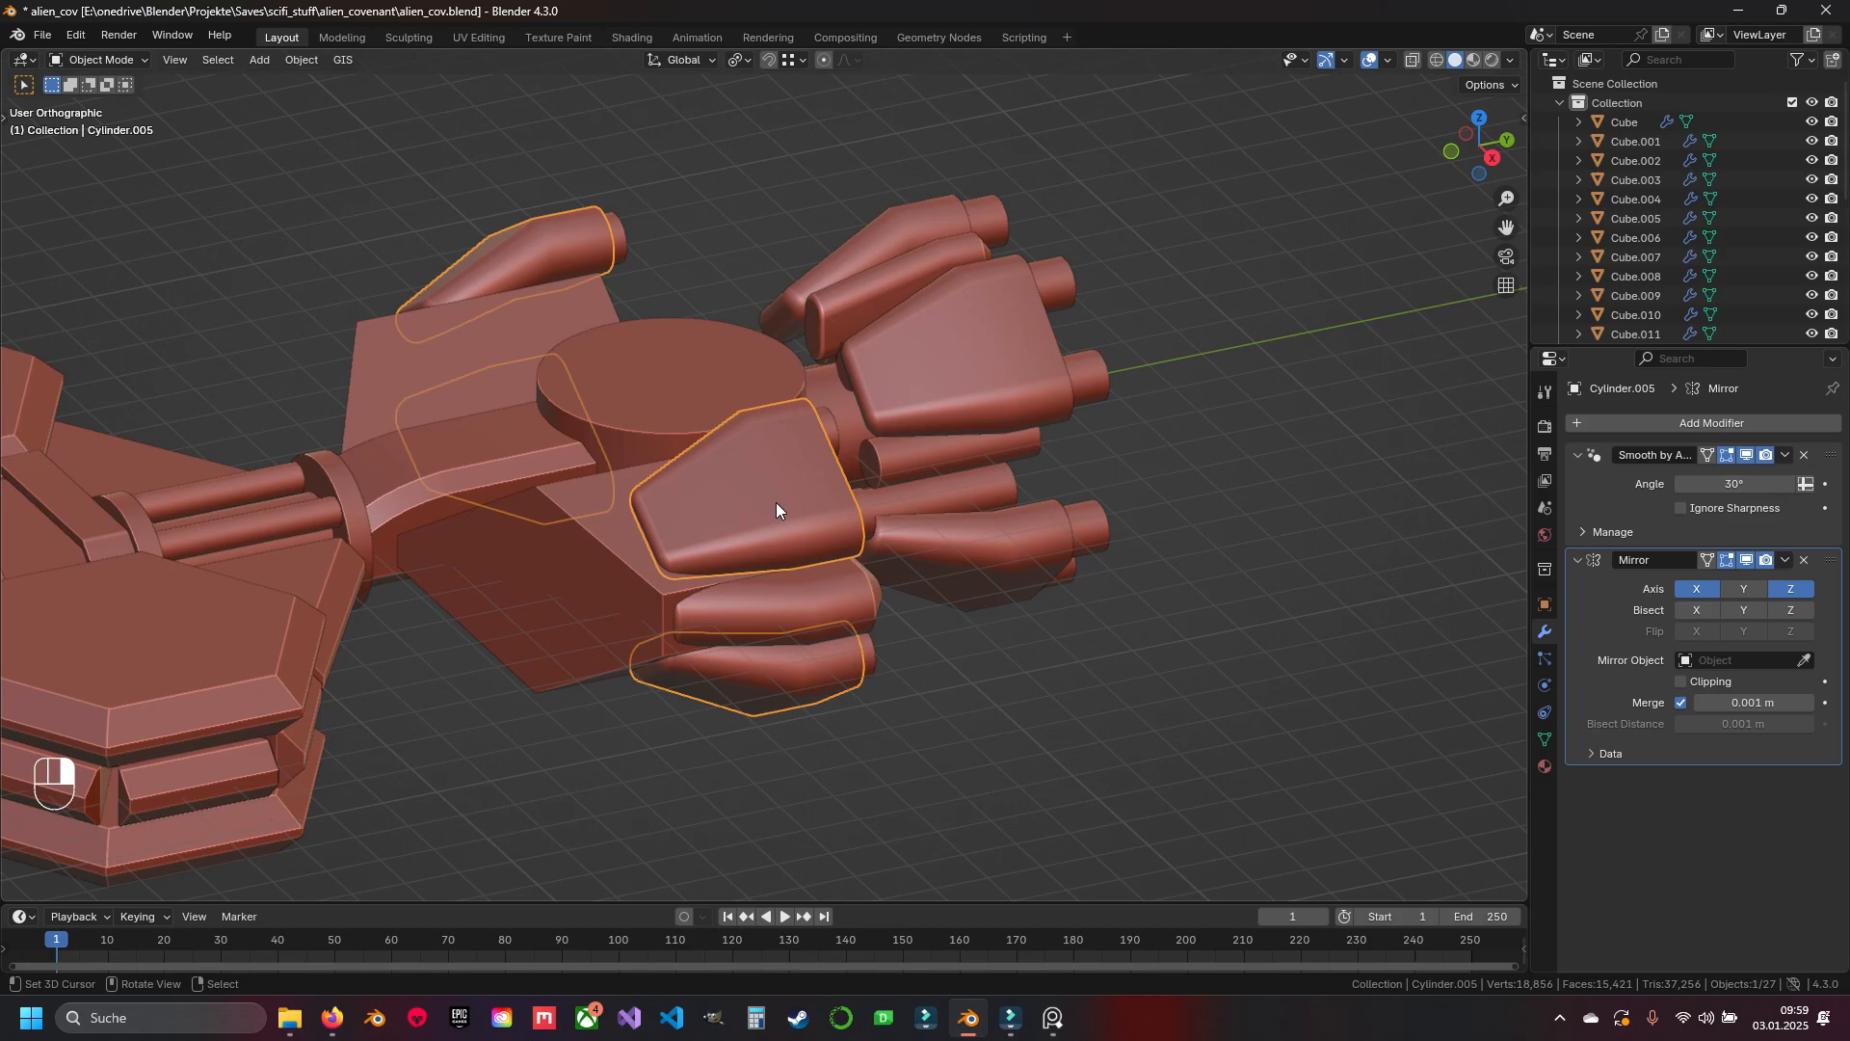
key("Tab")
key("Tab")
left_click(765, 611, "shift")
key("Tab")
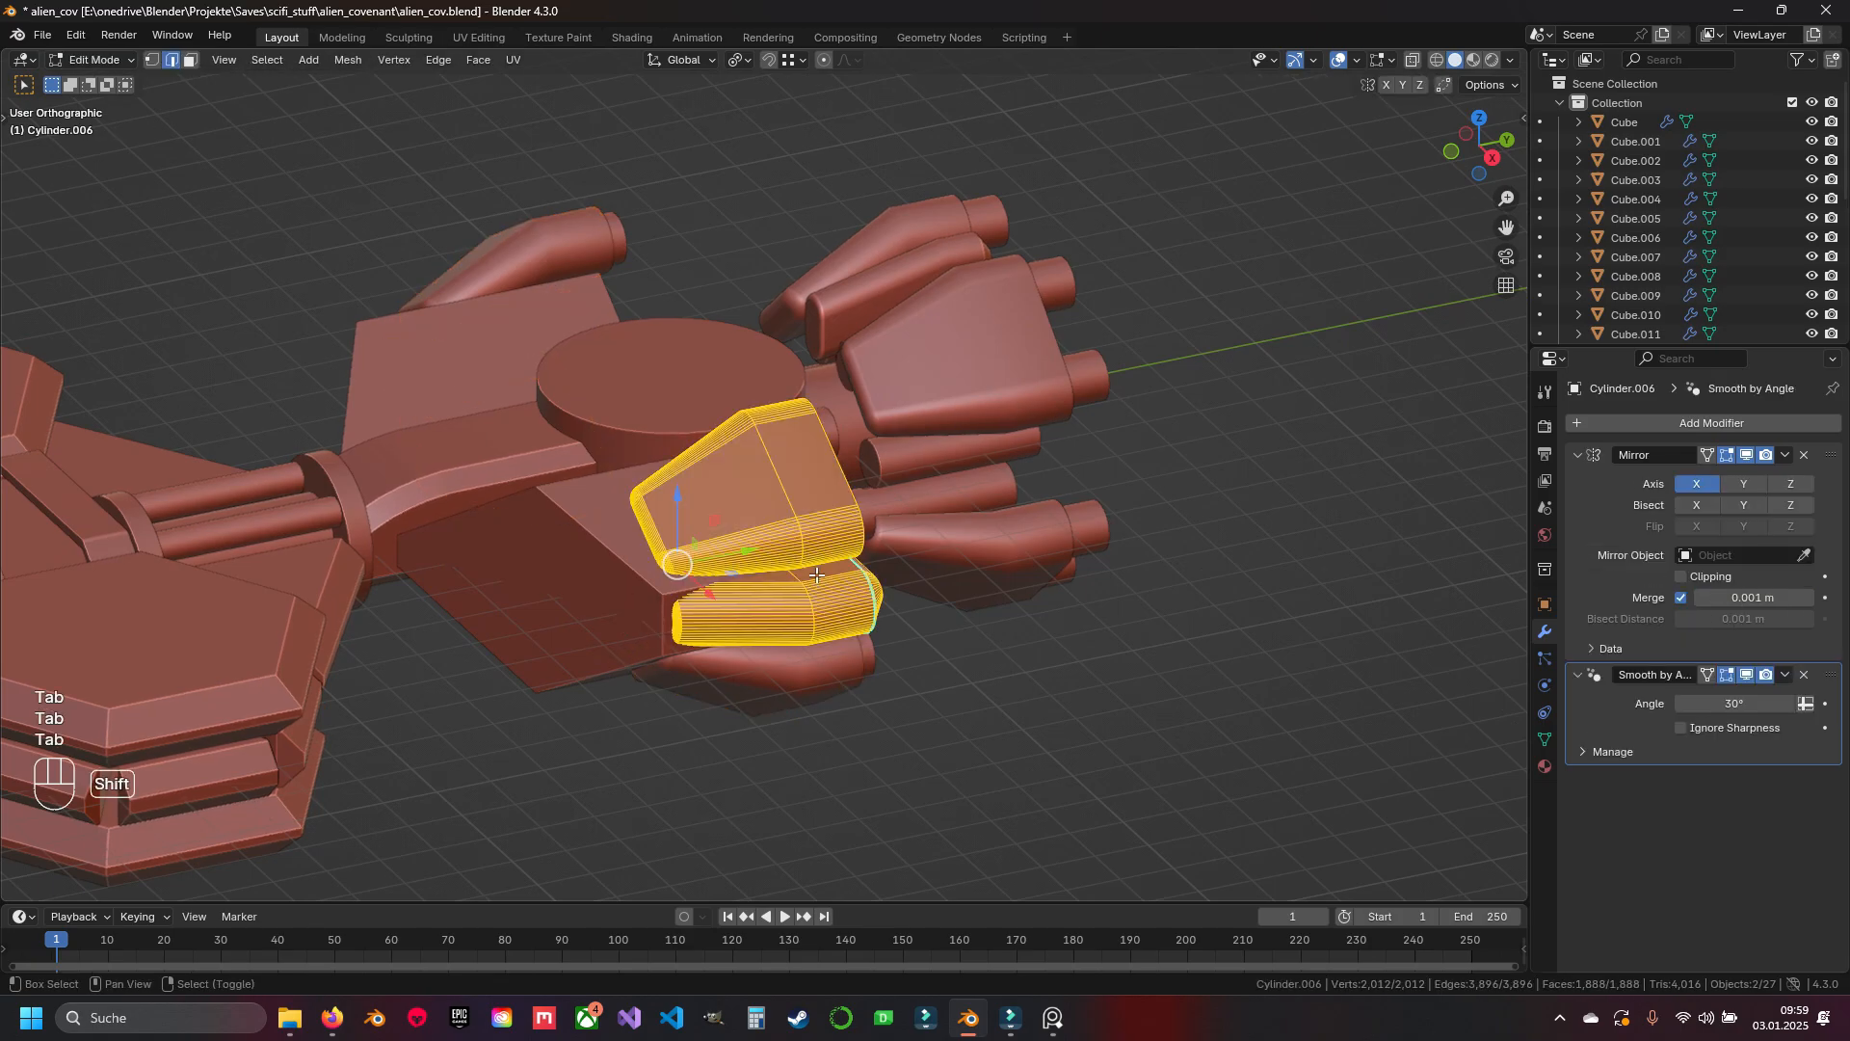
key("a")
key("a")
key("shift+d")
key("Escape")
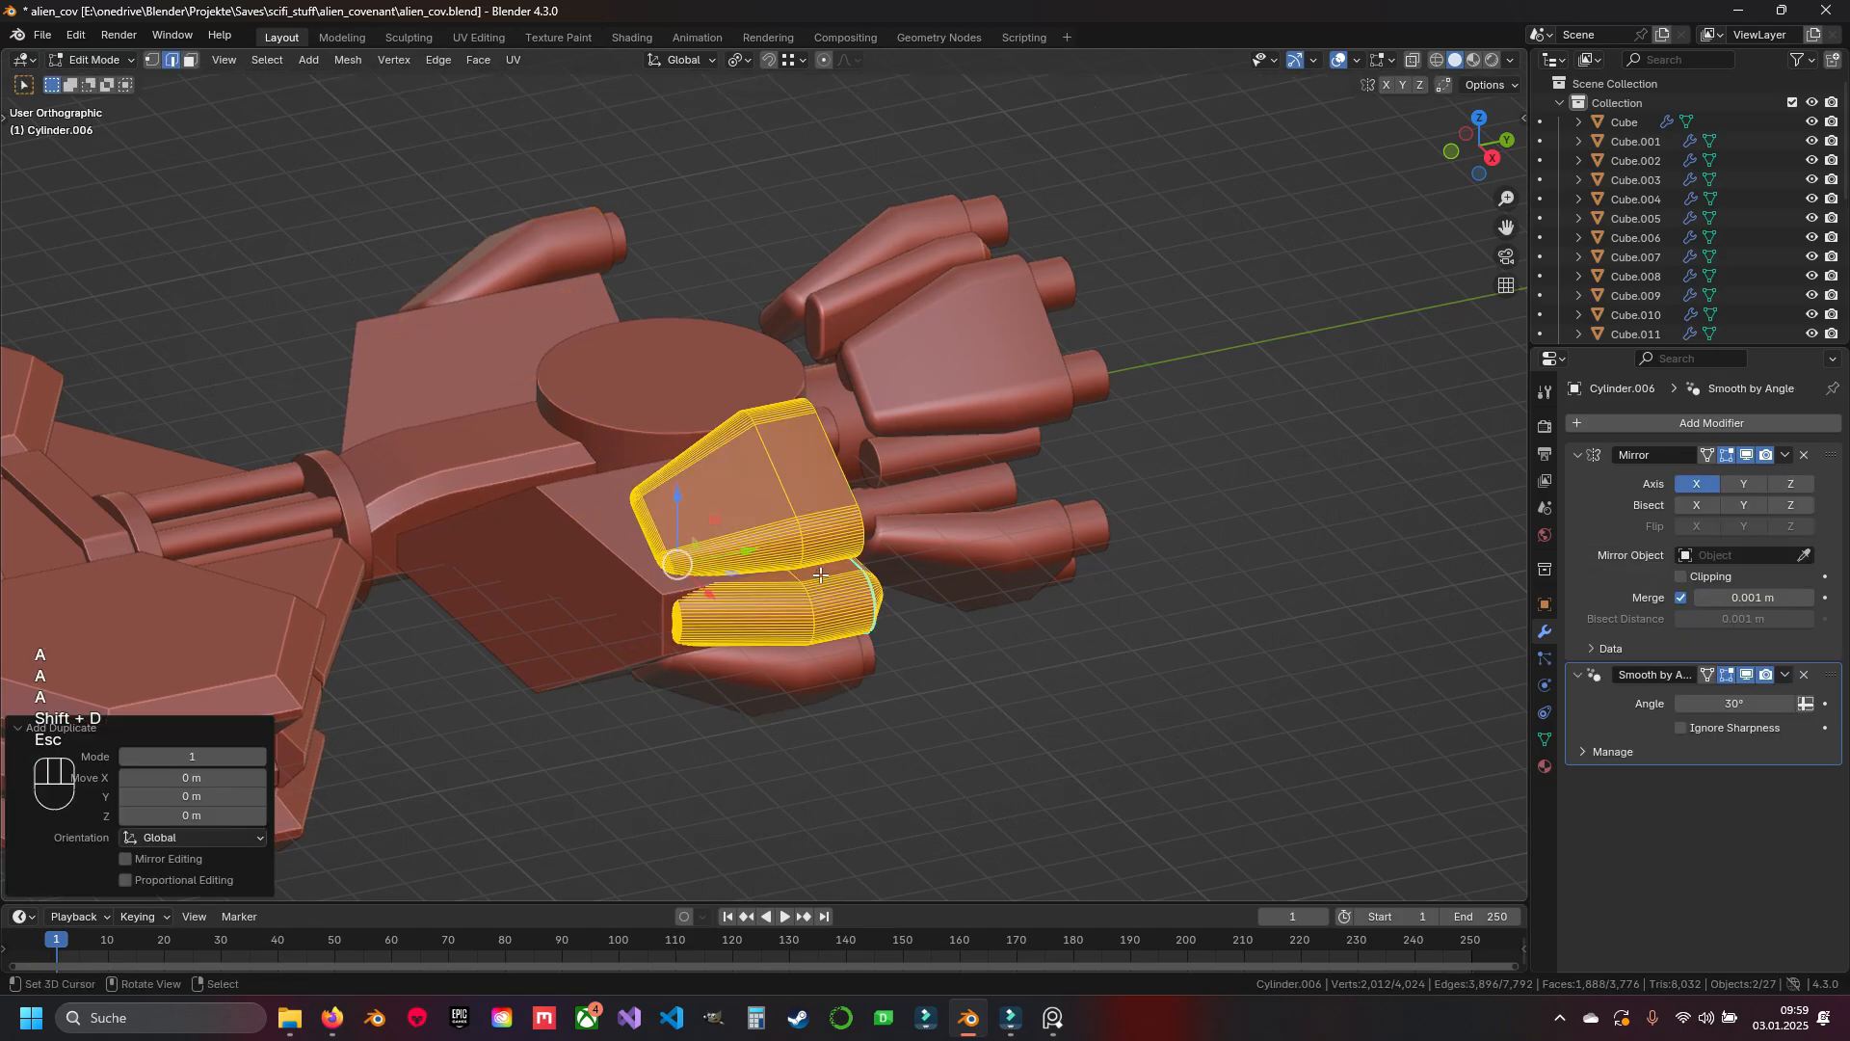
Move the duplicated engine pods along Y to the shaft end of the frame, beside the rounded side arm
scroll(990, 488, "down", 3)
left_click_drag(925, 465, 454, 673)
middle_click_drag(454, 673, 975, 516, "shift")
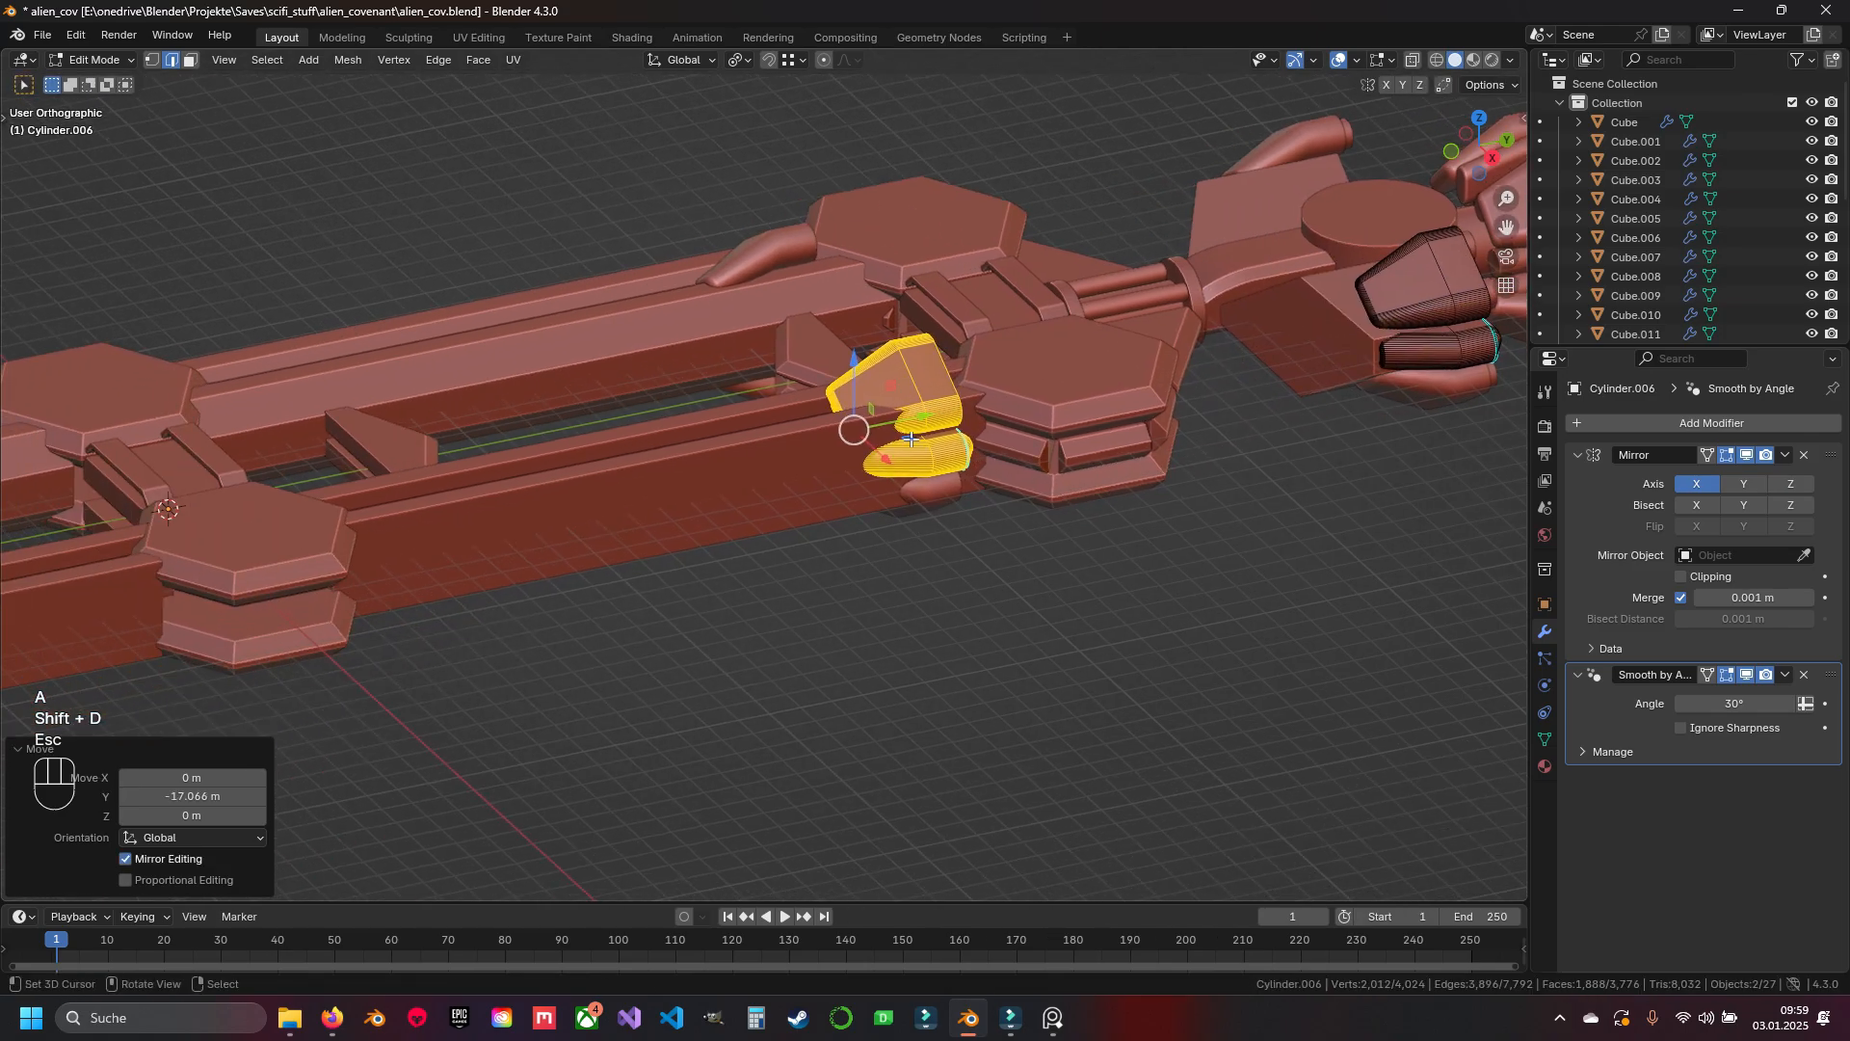
left_click_drag(921, 416, 328, 607)
middle_click_drag(329, 608, 1069, 456, "shift")
left_click_drag(1077, 382, 116, 588)
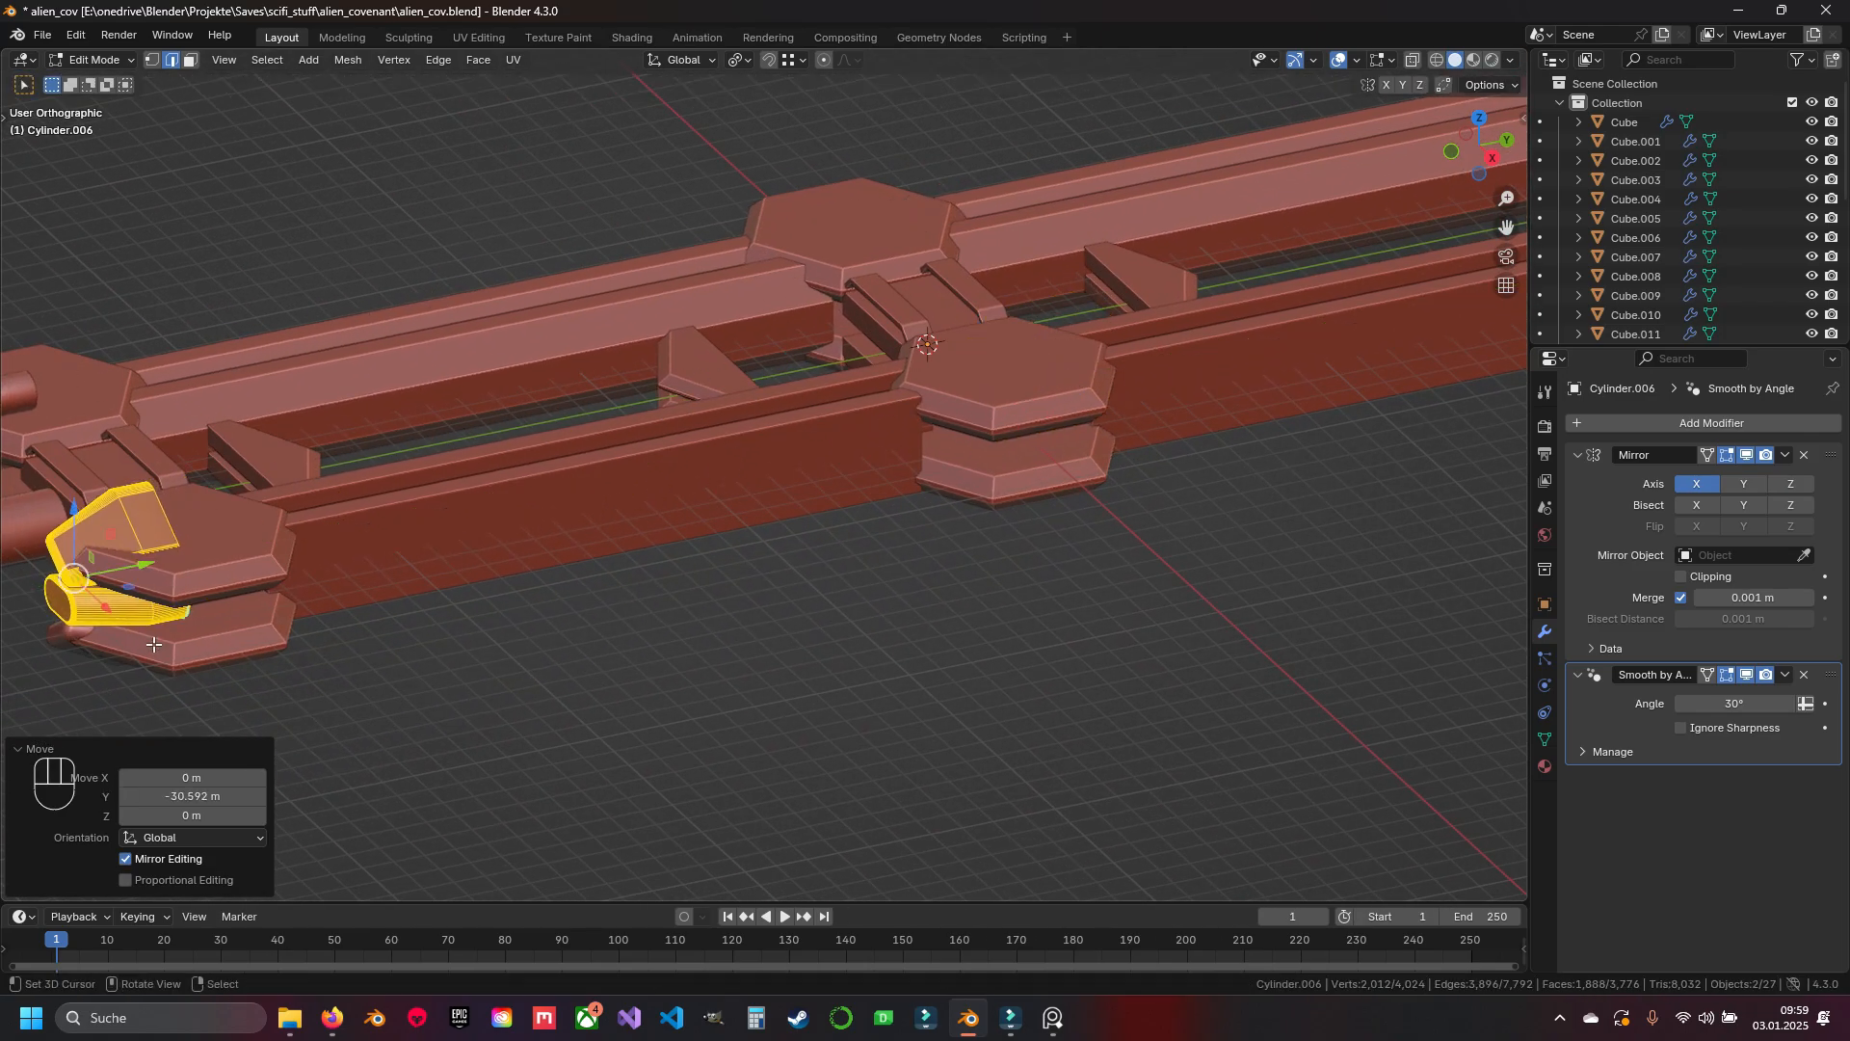
middle_click_drag(115, 588, 1295, 543, "shift")
left_click_drag(1250, 520, 446, 743)
middle_click_drag(446, 743, 611, 781)
middle_click_drag(612, 780, 895, 479, "shift")
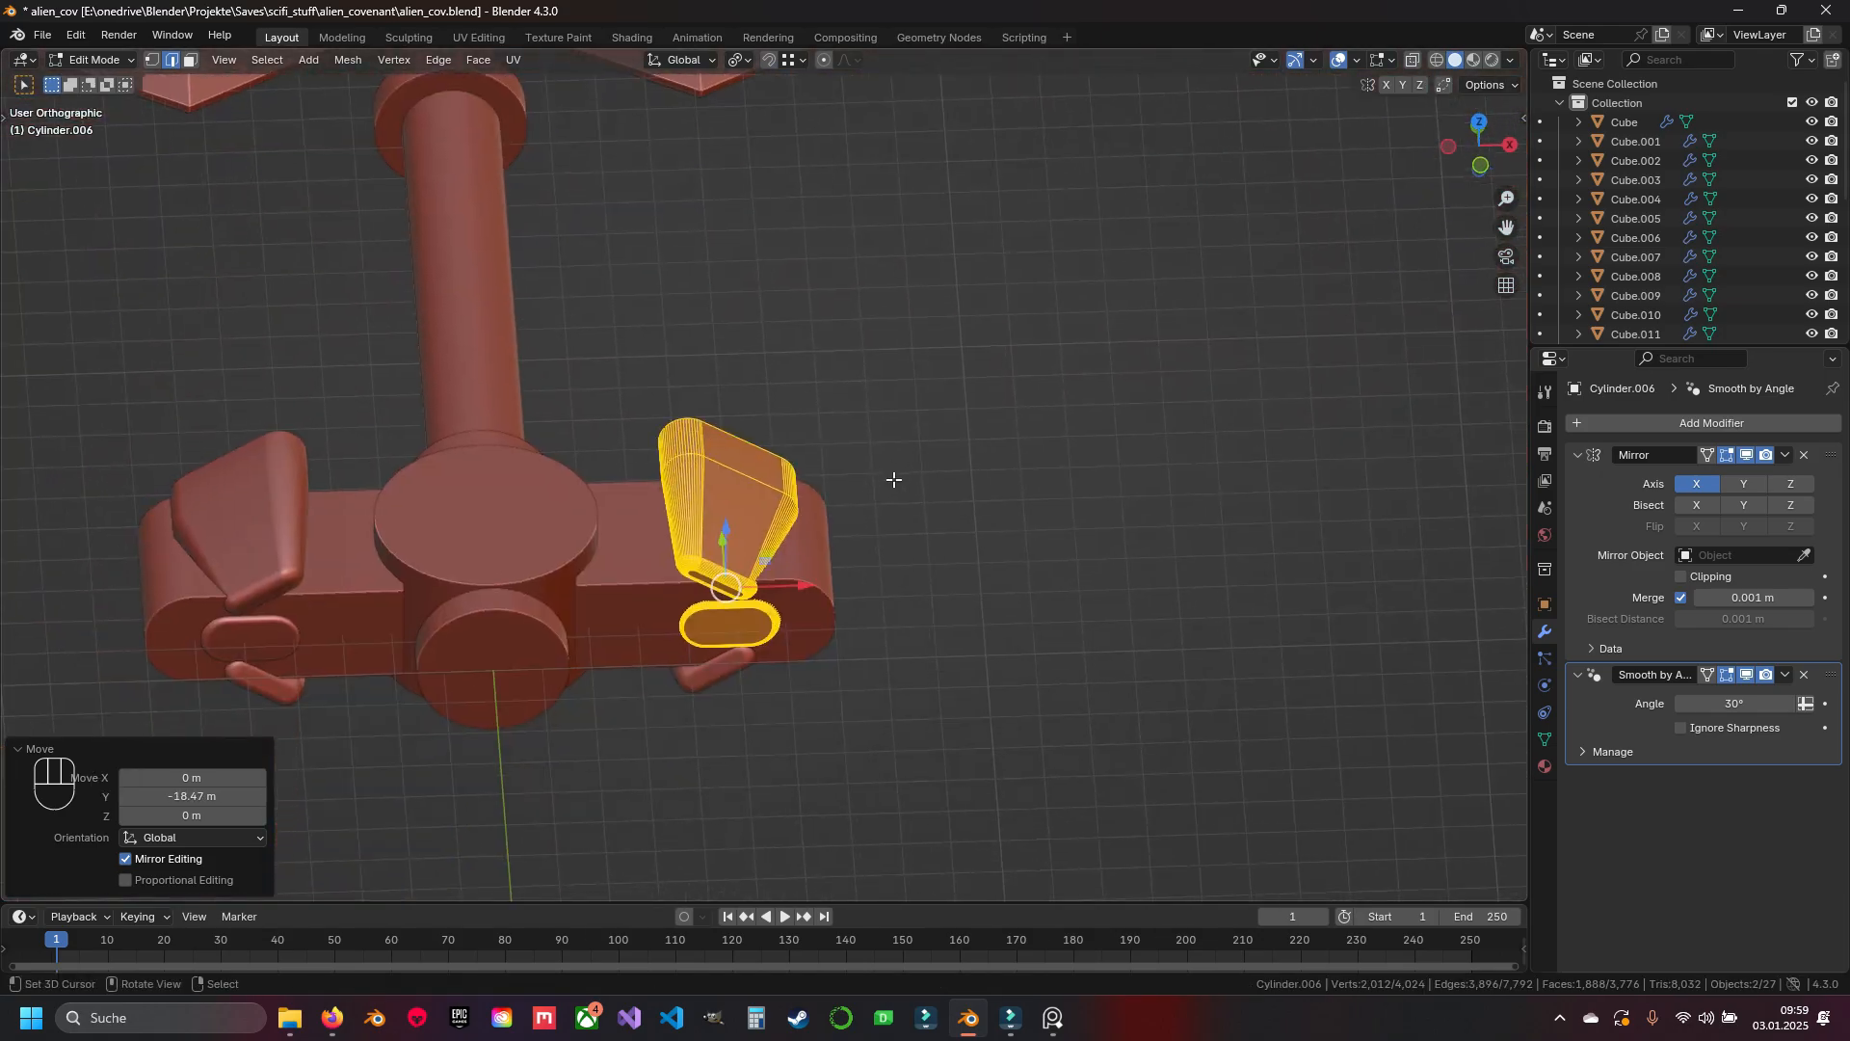
Separate the duplicated pods into their own objects, then select both copies at the side arm and edit them together
left_click(893, 480)
key("Tab")
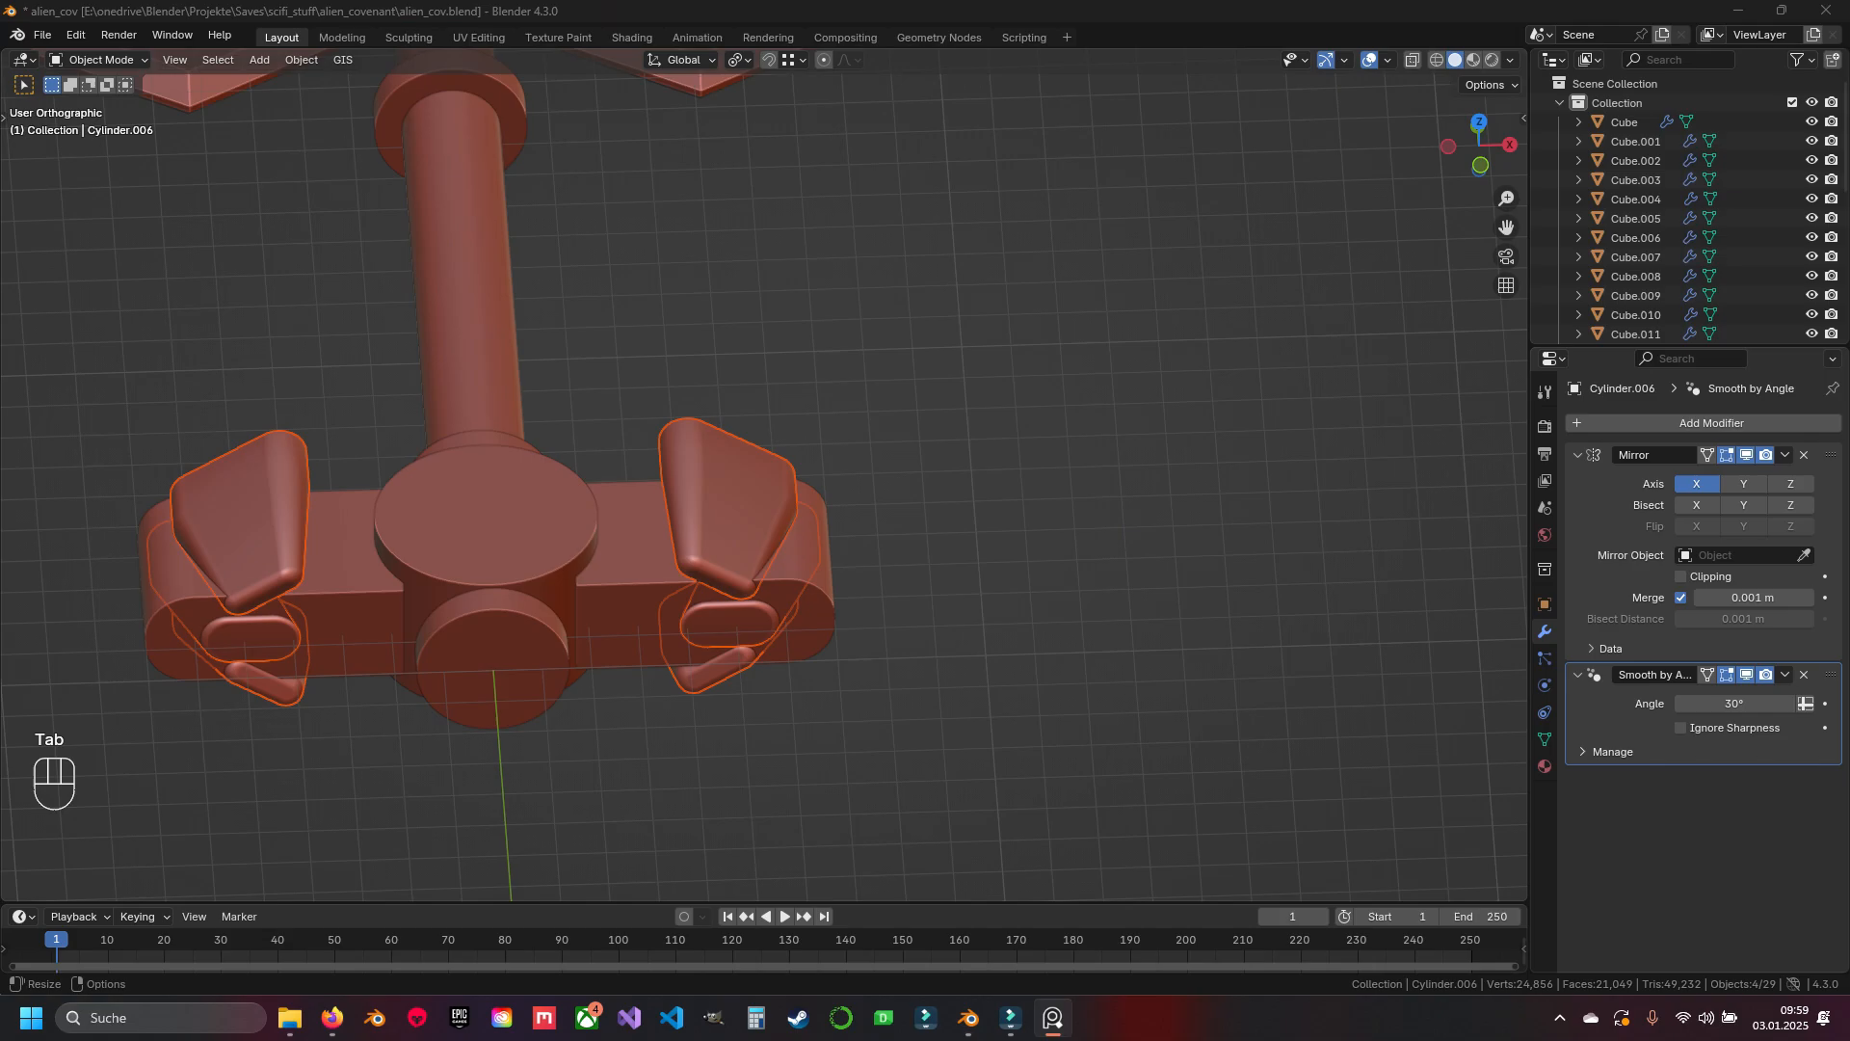
middle_click_drag(729, 640, 708, 534, "shift")
scroll(707, 533, "up", 2)
right_click(696, 487)
key("Tab")
key("Tab")
left_click(684, 525, "shift")
key("Tab")
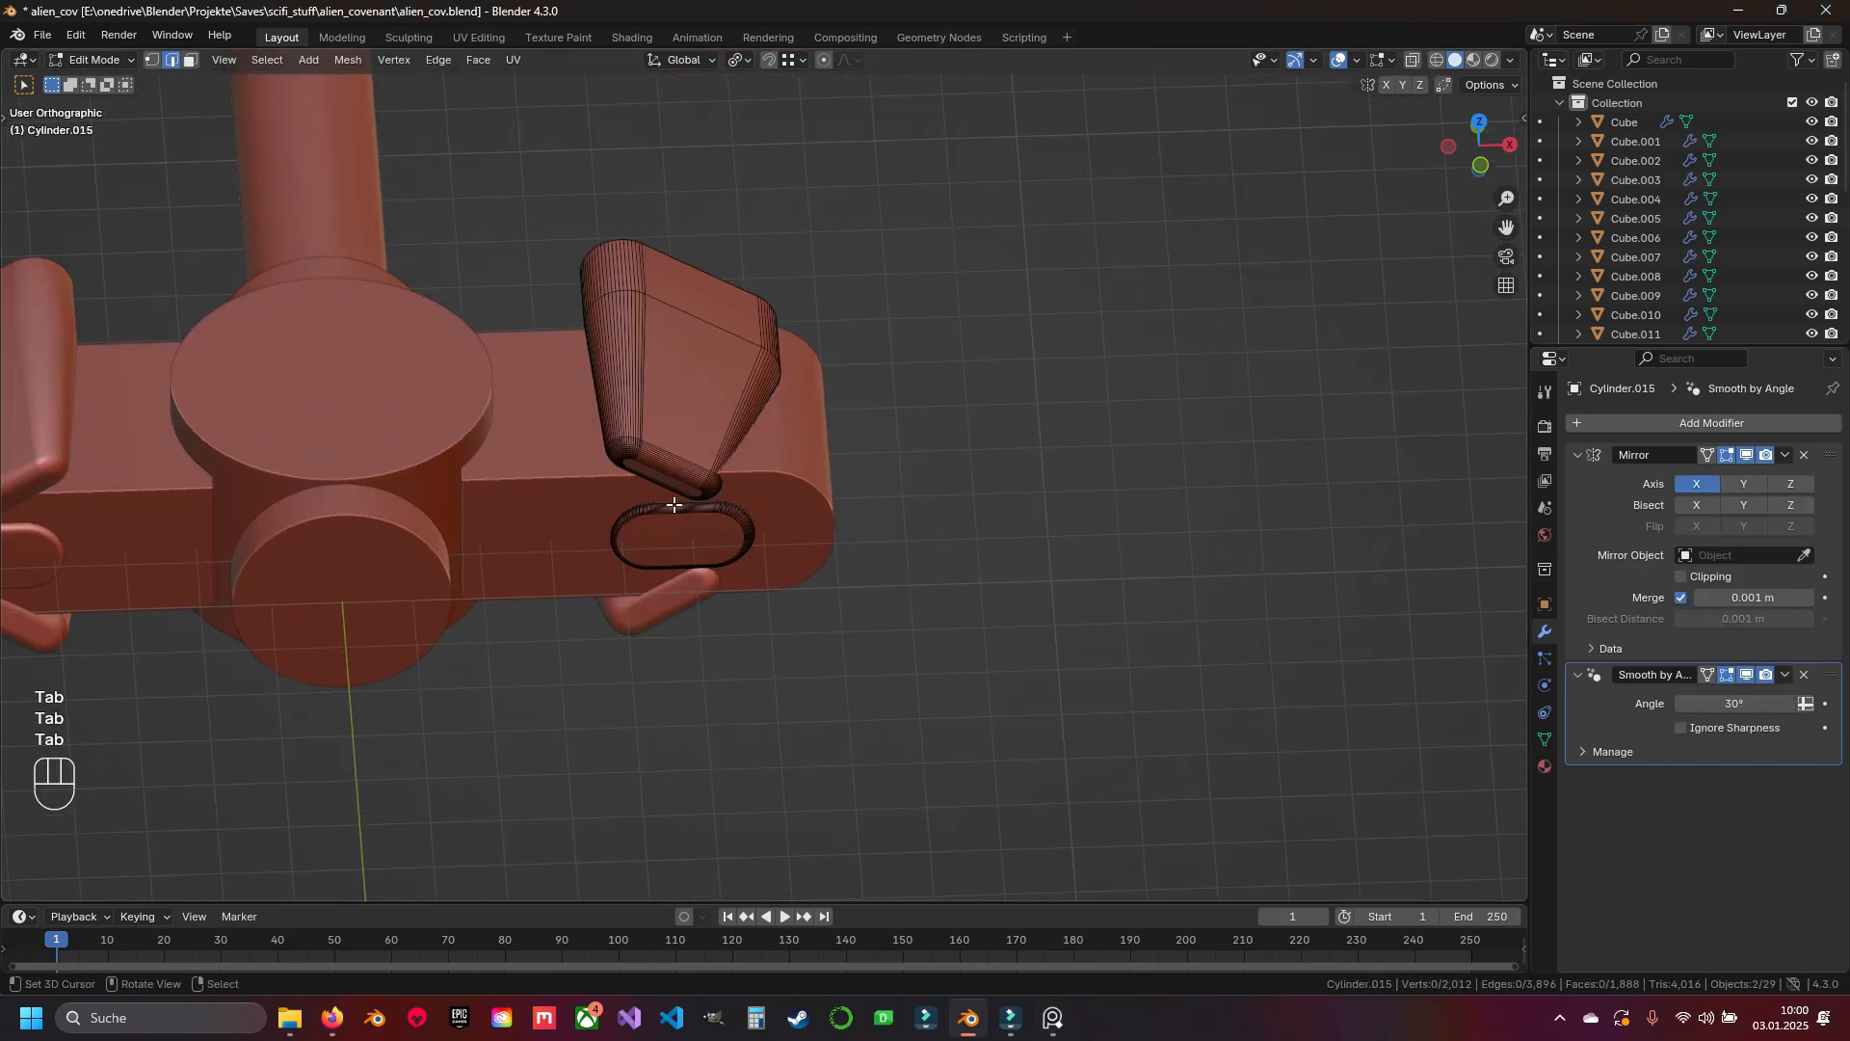
Move all geometry of both pod copies 2.3298 m along X and -0.33338 m along Y
key("a")
left_click_drag(734, 482, 940, 502)
middle_click_drag(939, 502, 524, 438)
scroll(686, 614, "up", 3)
middle_click_drag(686, 614, 867, 482)
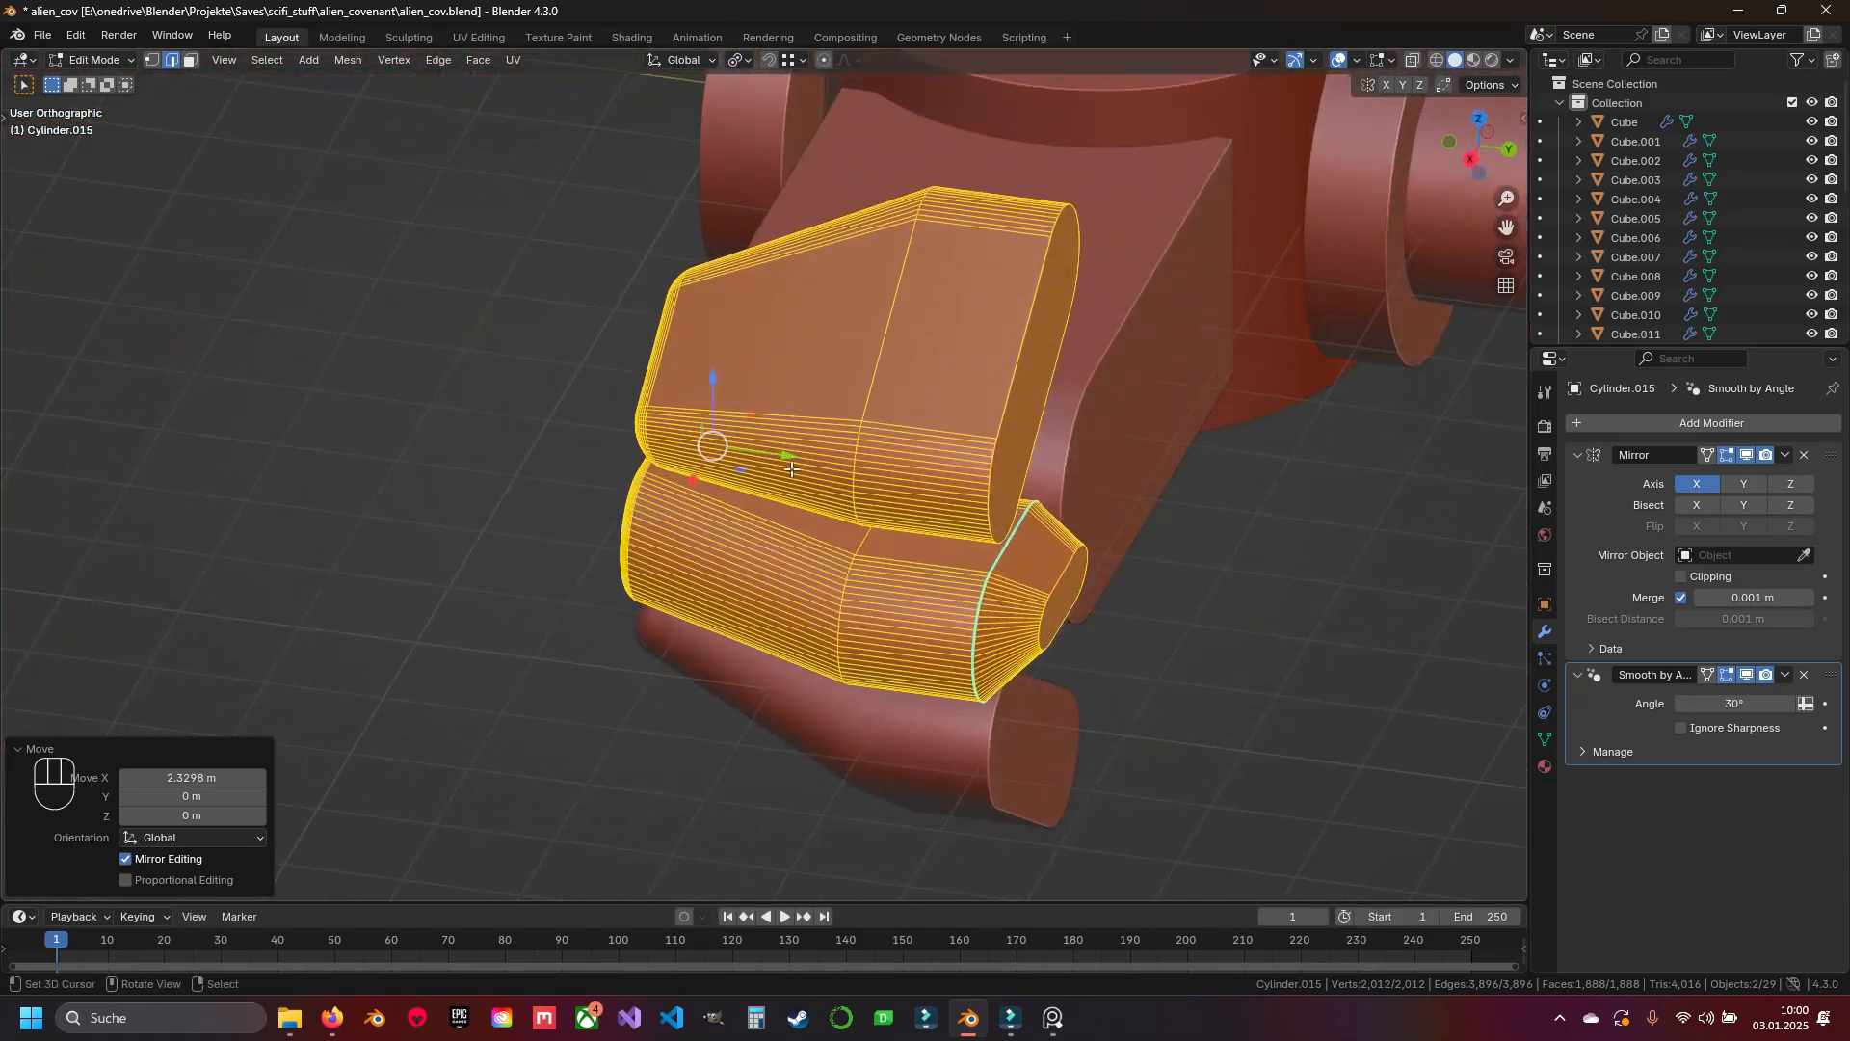
key("g")
key("y")
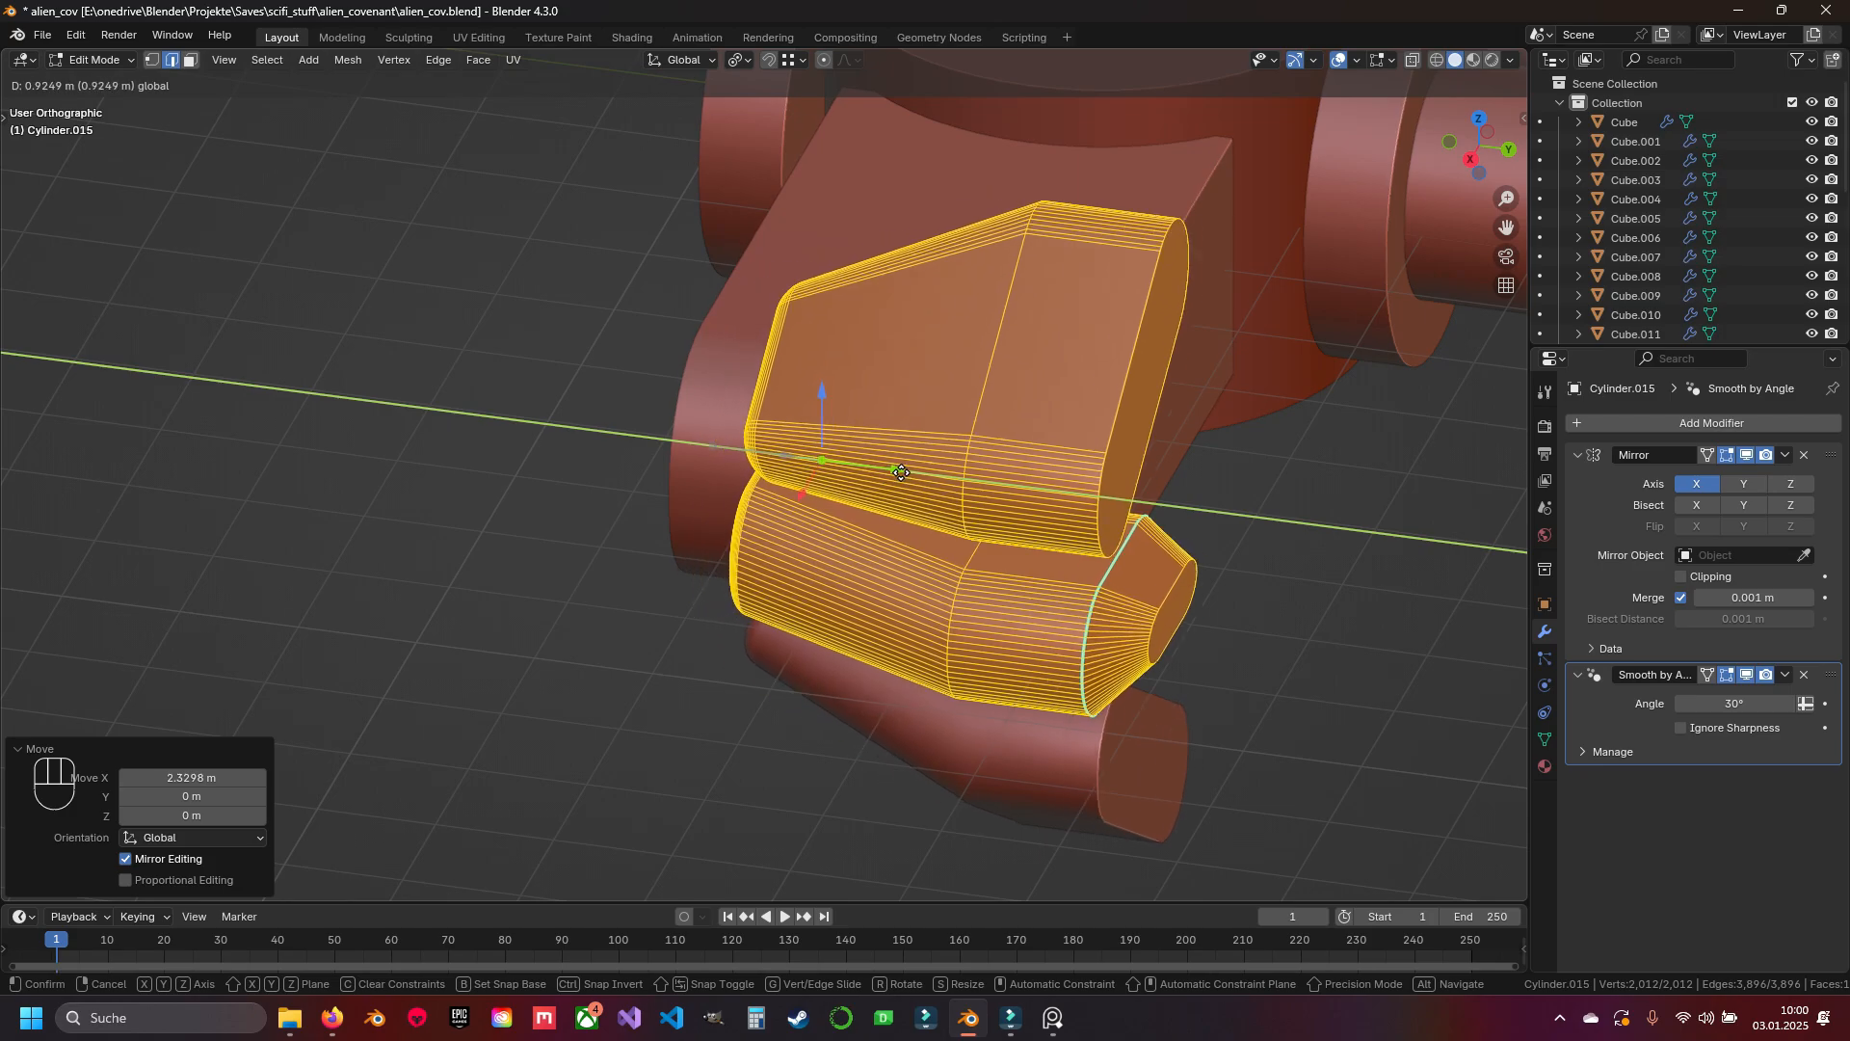
left_click(848, 465)
middle_click_drag(849, 466, 896, 438)
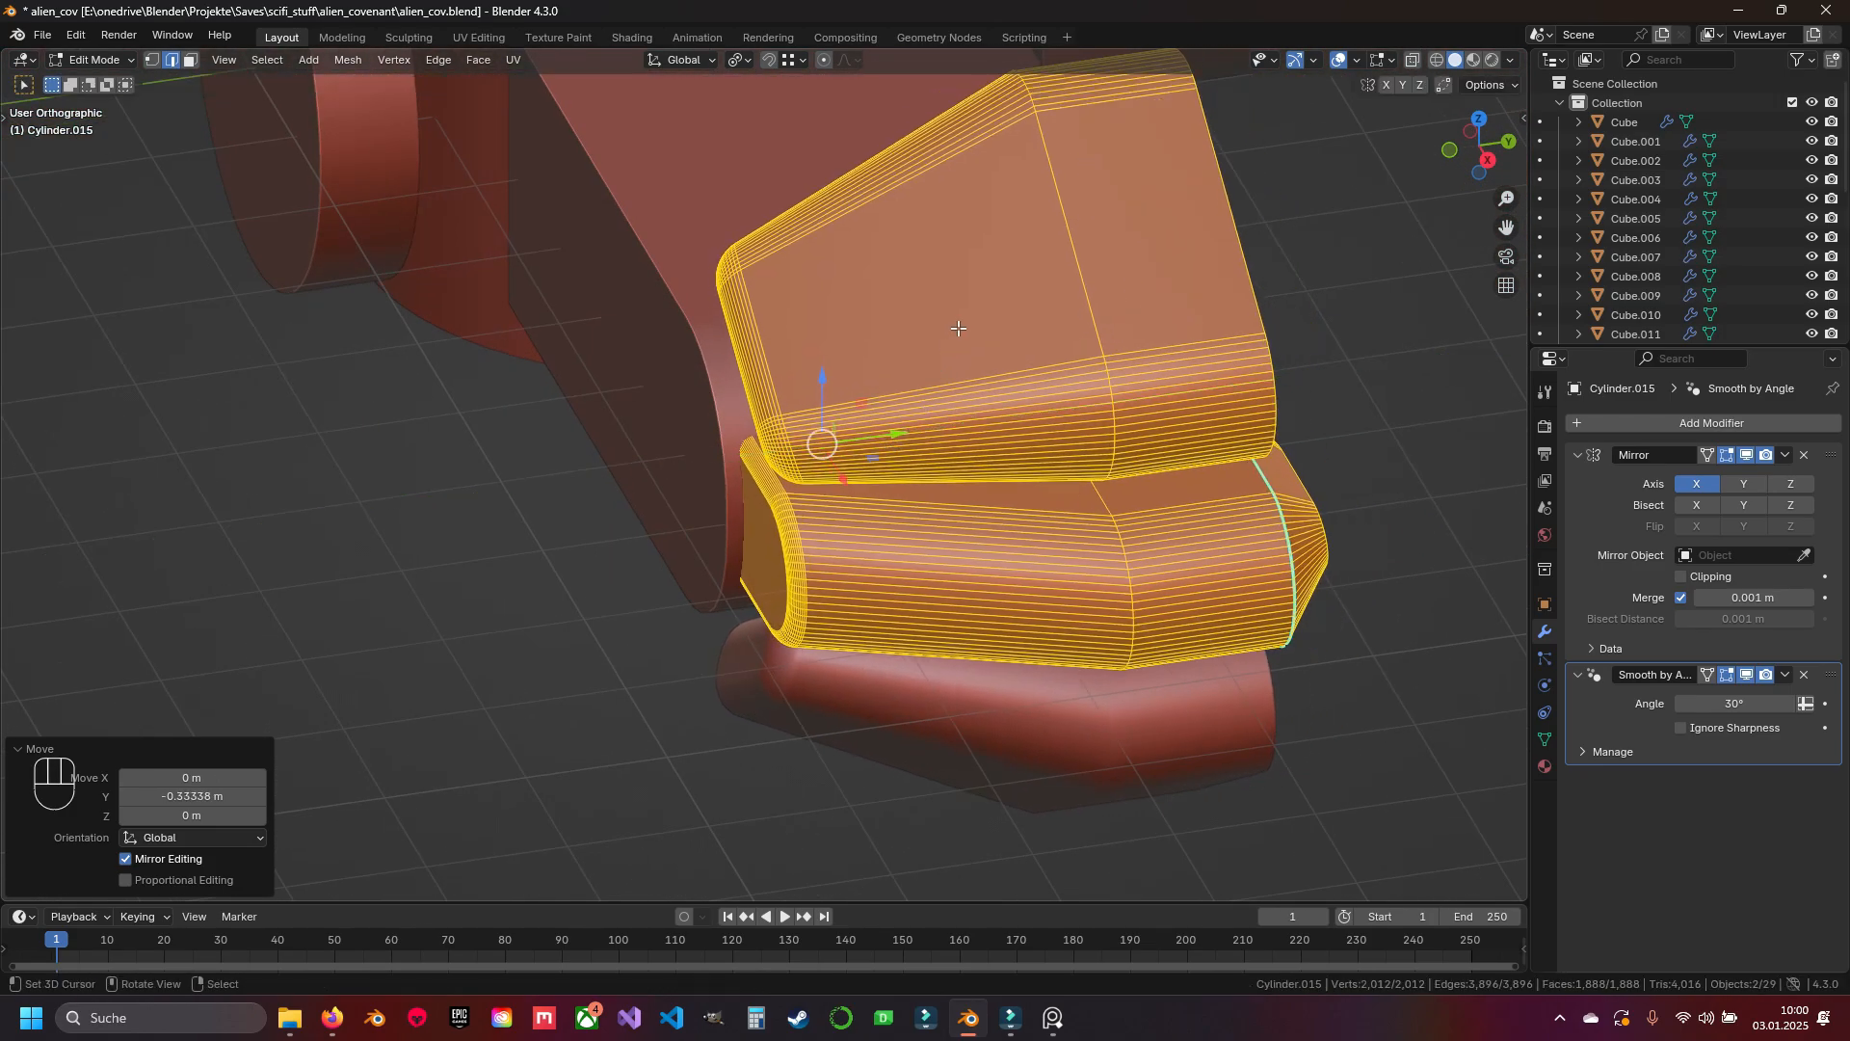
Select only the upper pod's linked geometry and move it -0.65906 m along Y
left_click(1038, 409)
key("ctrl+l")
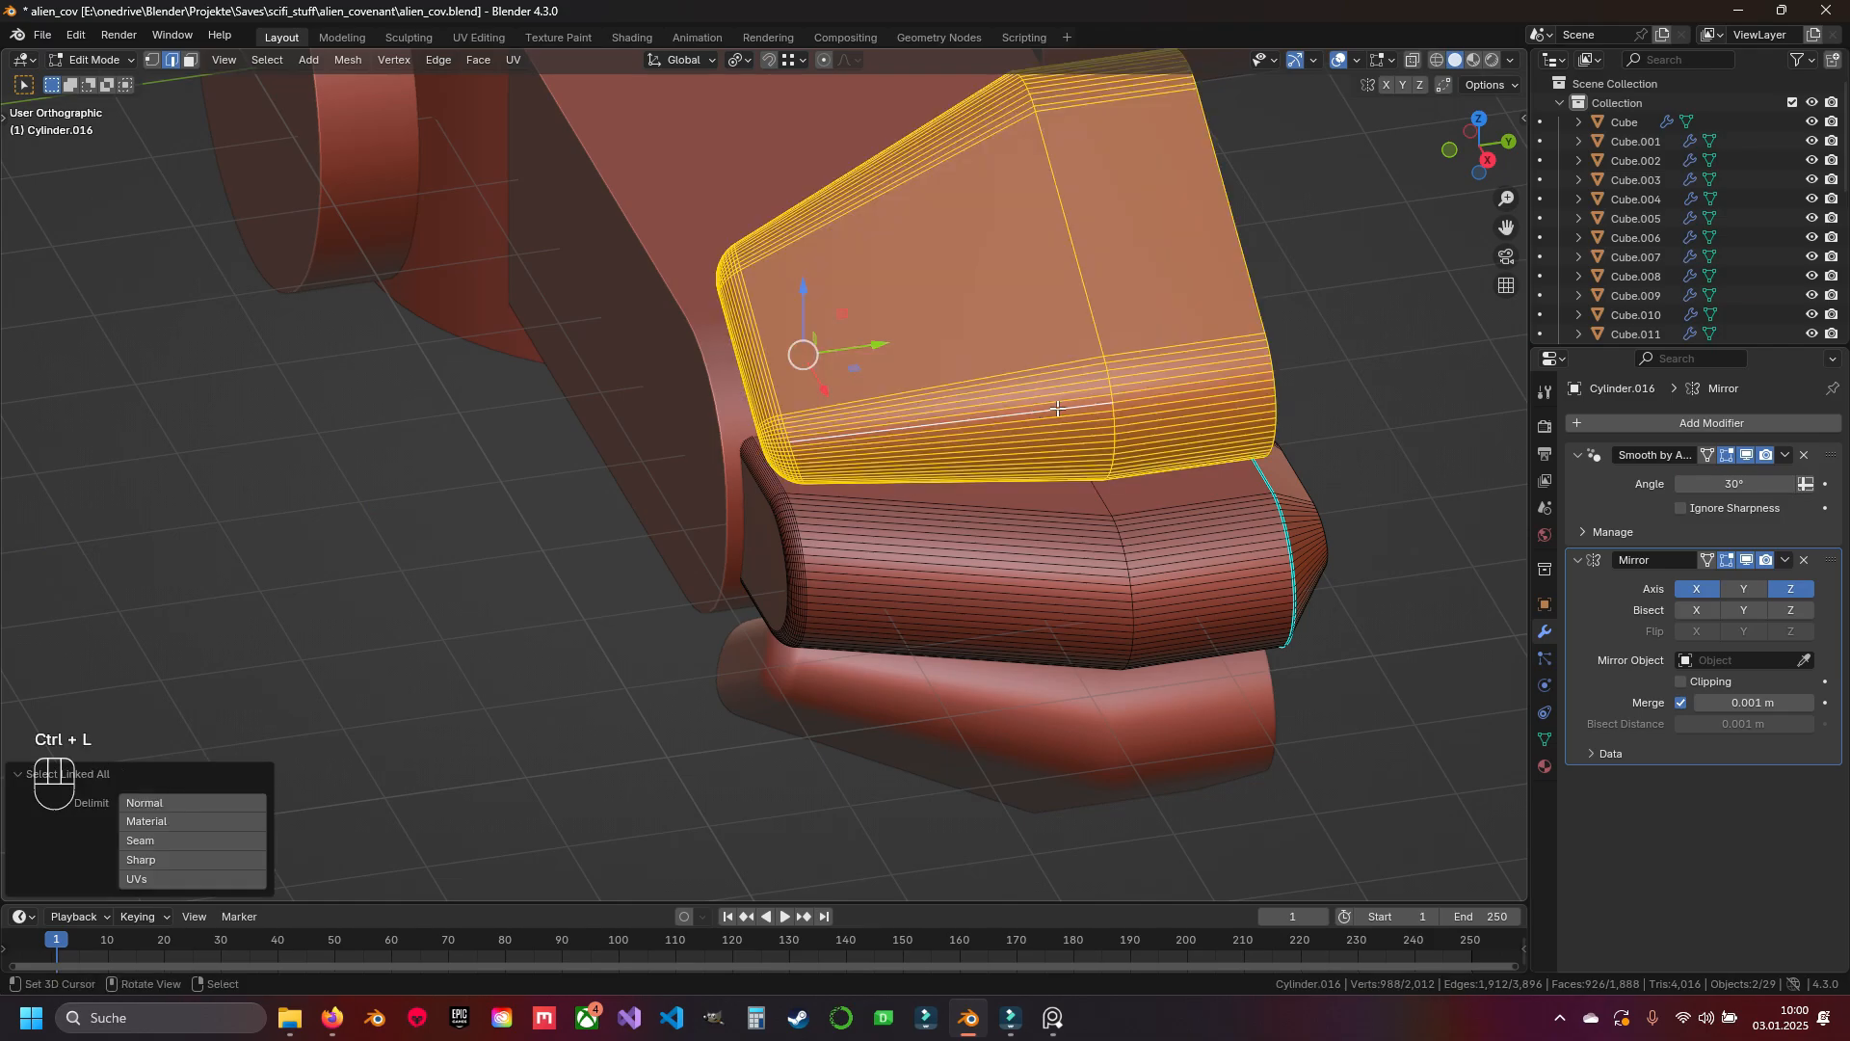
key("g")
key("y")
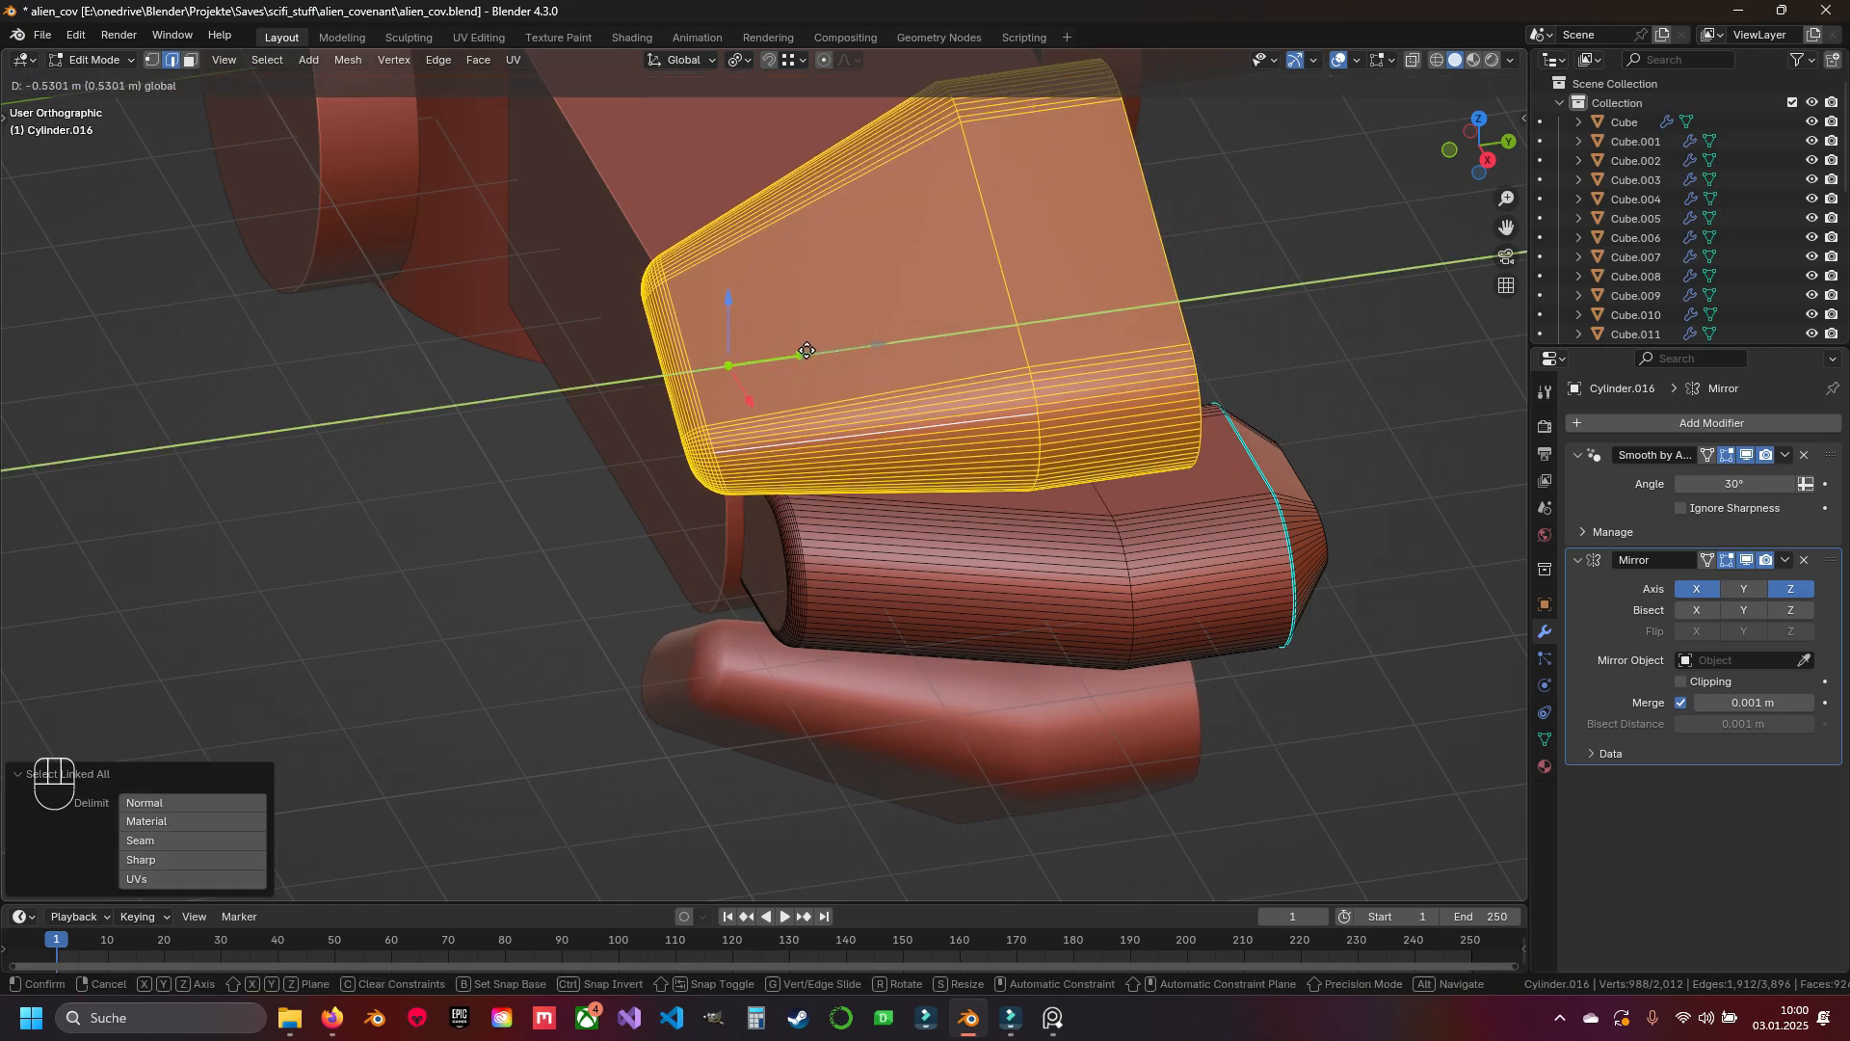
left_click(785, 353)
middle_click_drag(785, 353, 1036, 392)
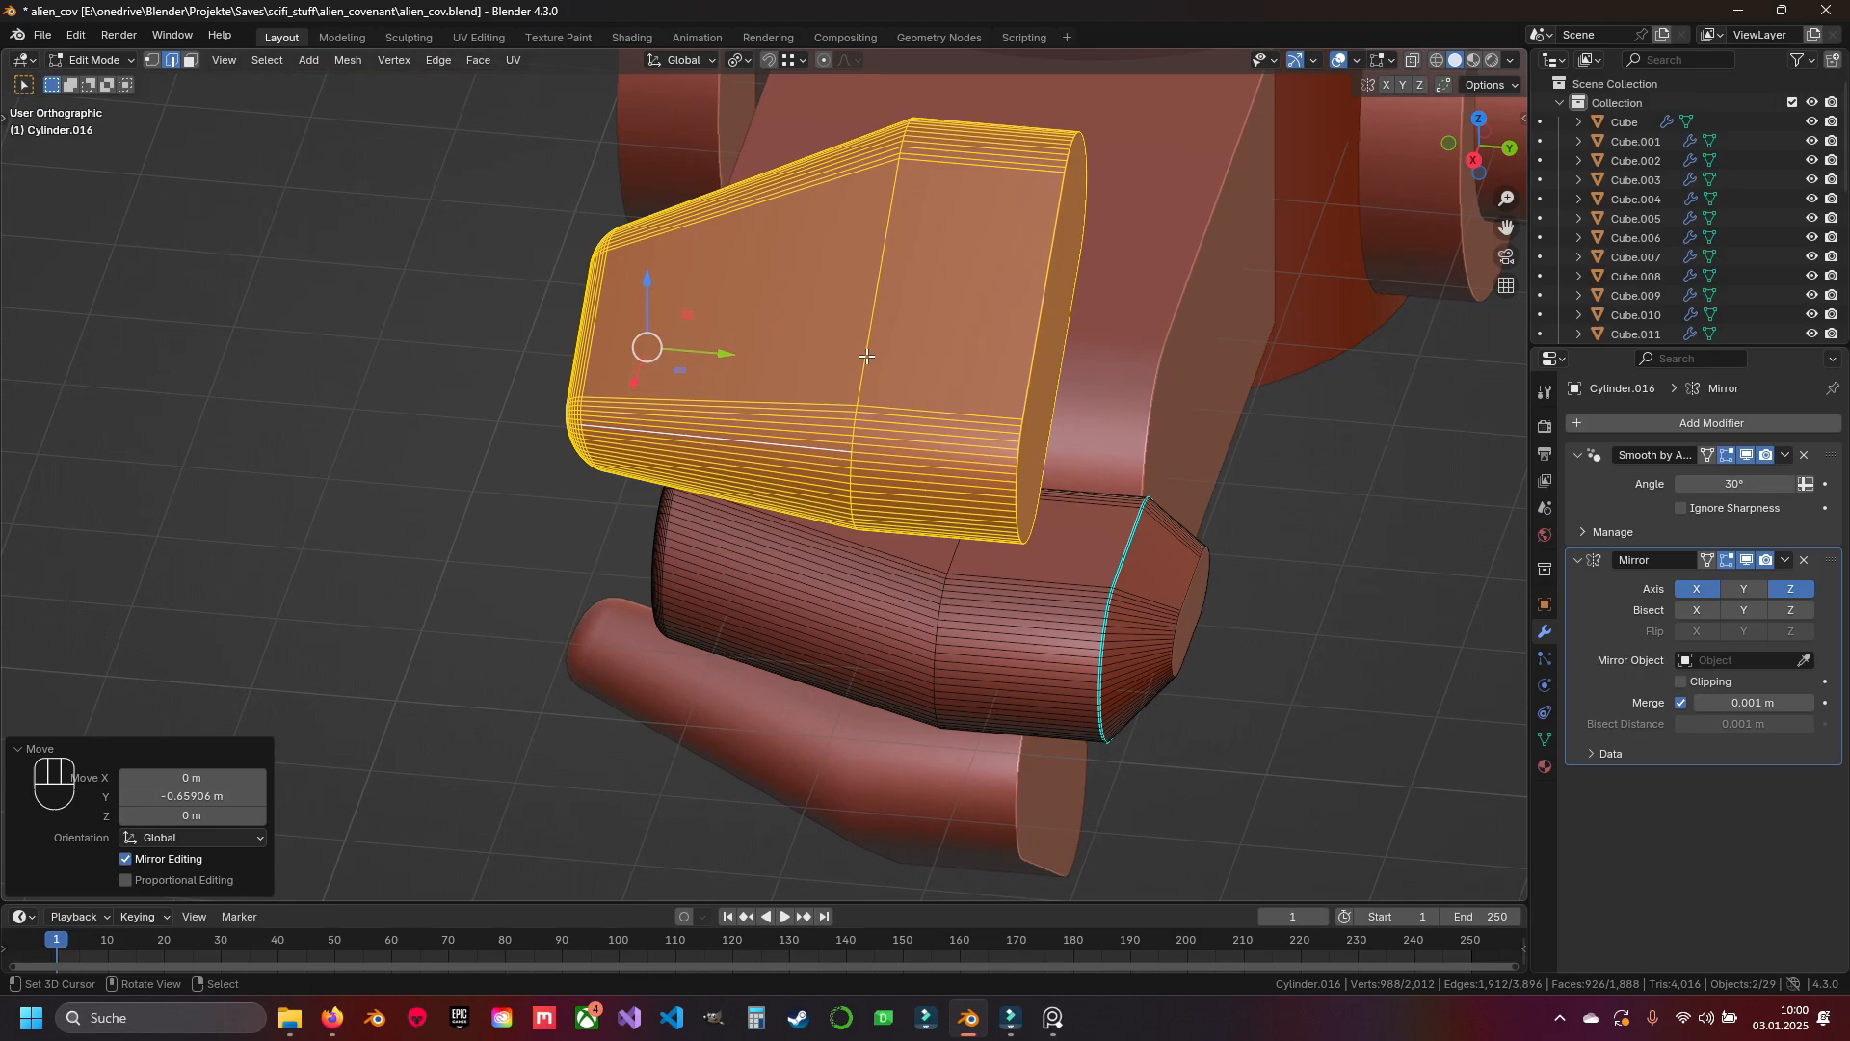
Move the upper pod's flat end face 0.73344 m along Y and scale it down to about 0.58
key("3")
left_click(1036, 392)
scroll(1036, 392, "down", 3, "ctrl")
left_click_drag(1012, 350, 1118, 359)
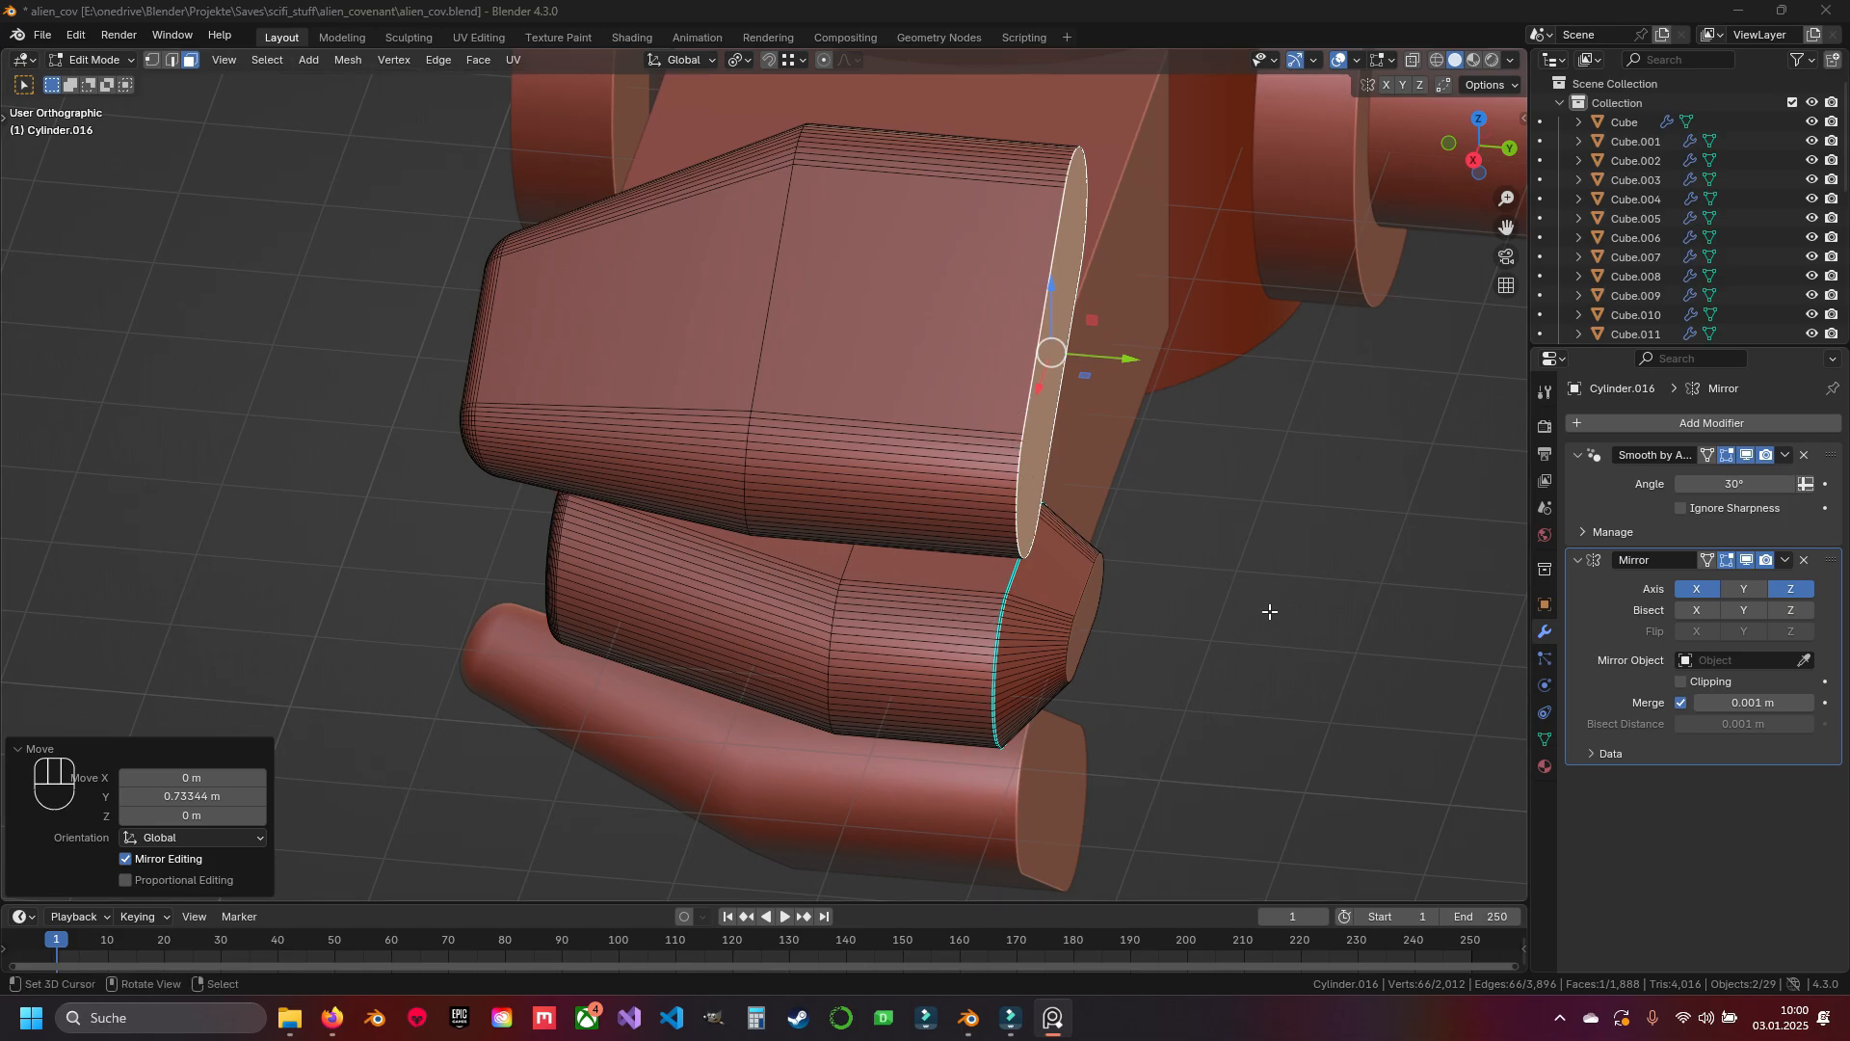
middle_click_drag(1269, 611, 1066, 549)
key("s")
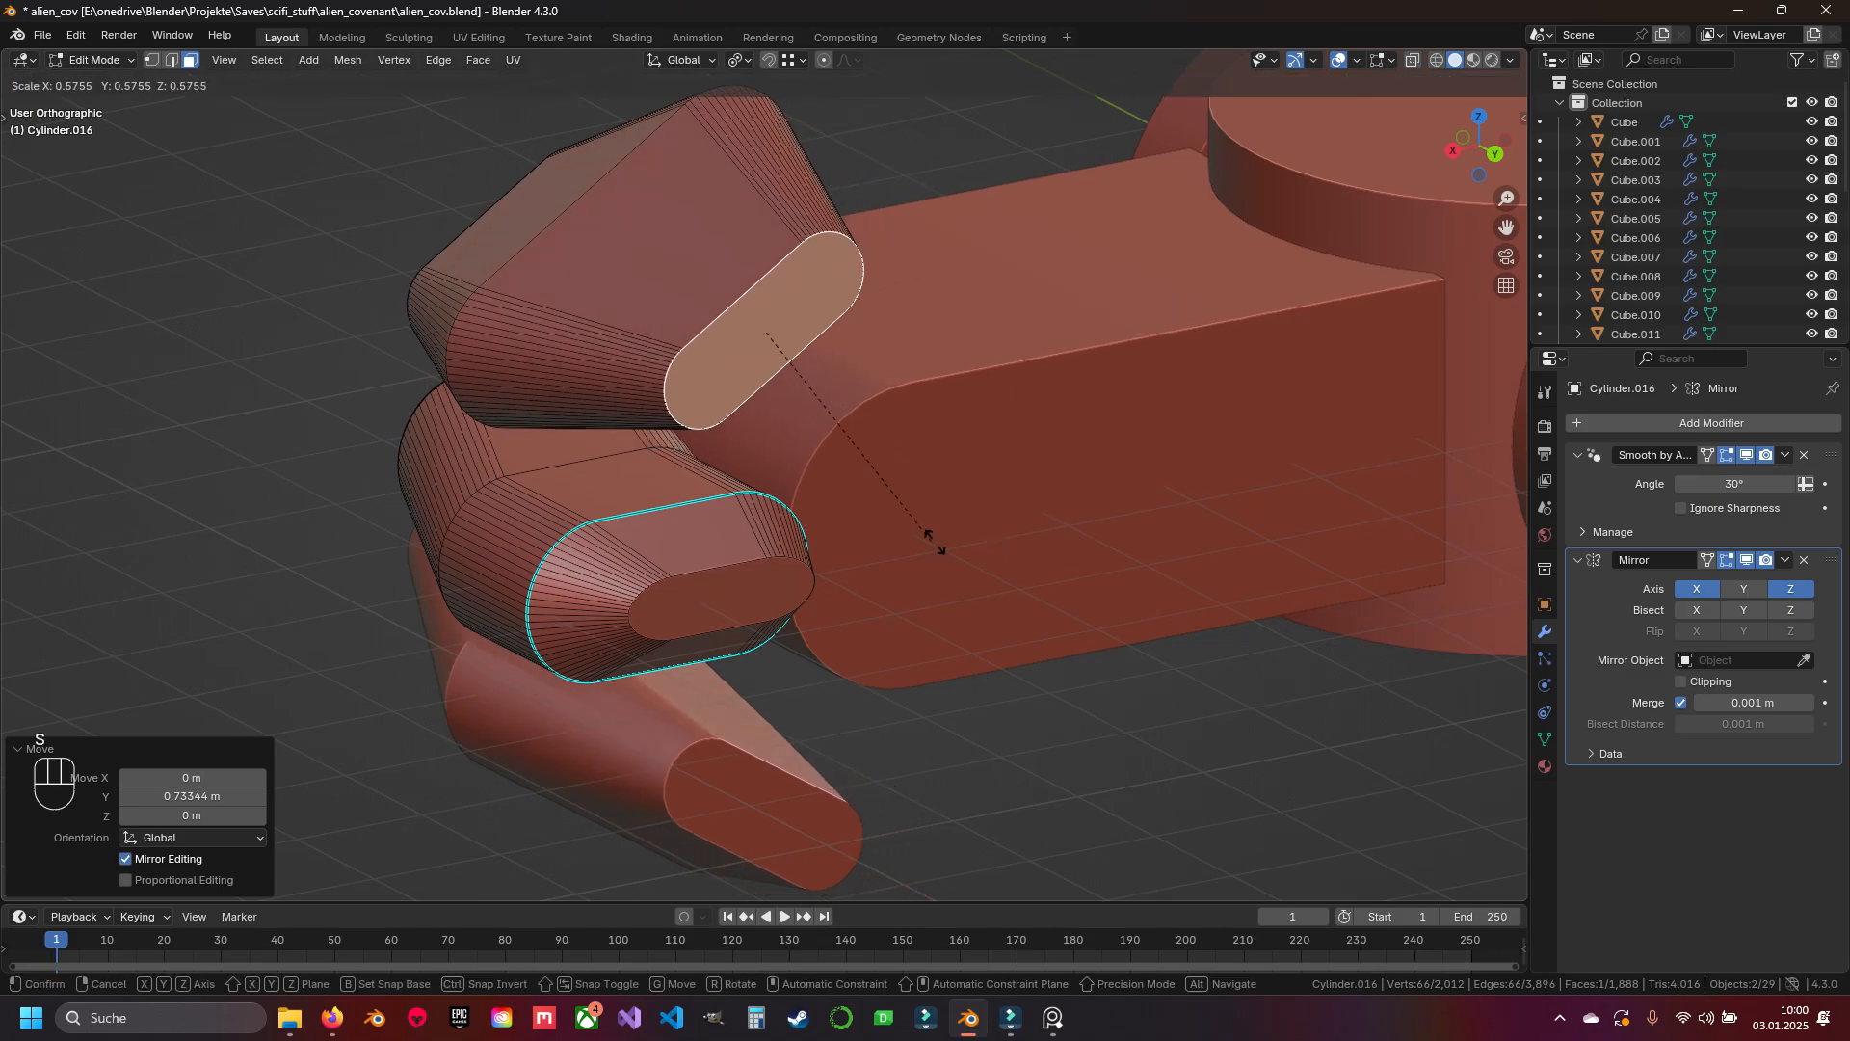
left_click(943, 543)
middle_click_drag(943, 543, 1124, 523)
Round off the edges of the upper pod's narrowed end face with a multi-segment bevel
key("Tab")
key("Tab")
scroll(1027, 444, "up", 3)
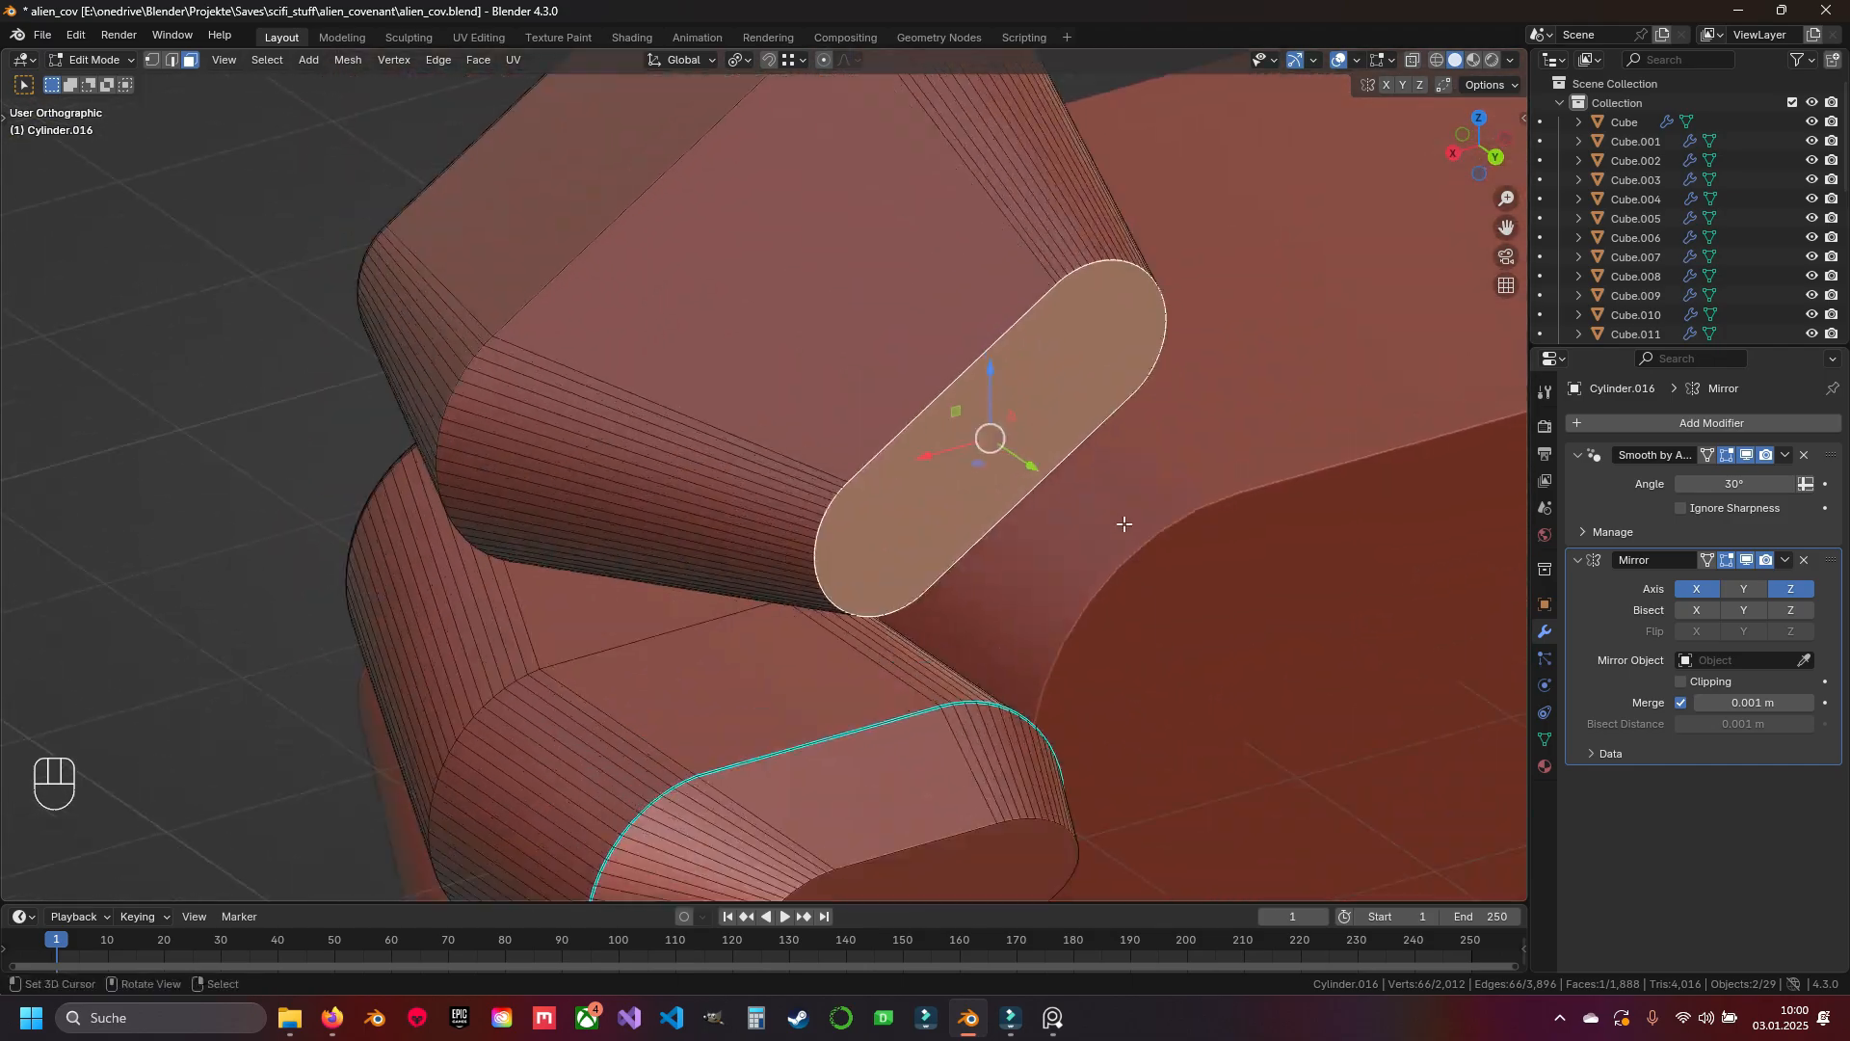
key("ctrl+l")
scroll(1125, 523, "down", 5)
key("Tab")
middle_click_drag(979, 506, 837, 318)
Switch the transform orientation to Normal and shift the upper pod's rounded end by about -0.34 m along its X axis
key("Tab")
left_click(682, 59)
left_click(672, 160)
key("g")
key("x")
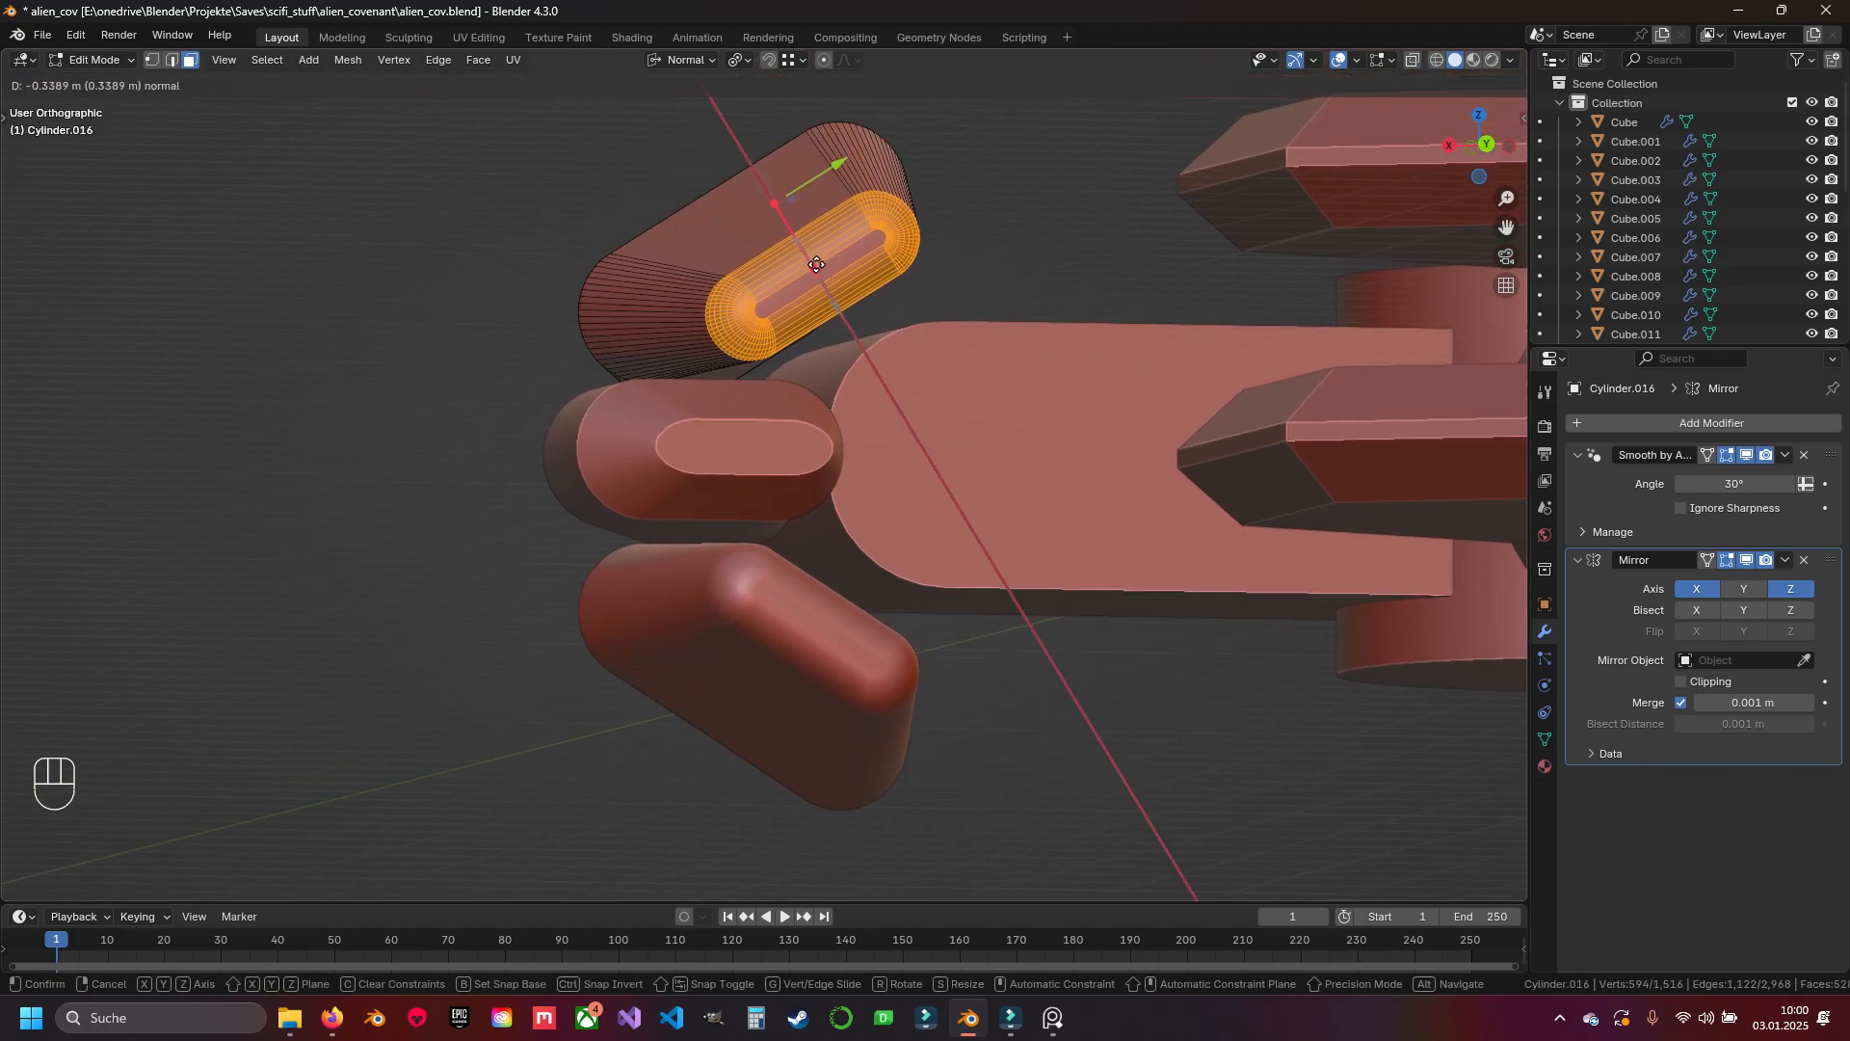
left_click(819, 269)
middle_click_drag(820, 268, 949, 492)
Bevel the edge loop around the middle of the upper pod with one segment into a wide flat band
key("Tab")
key("Tab")
key("2")
left_click(879, 301, "alt")
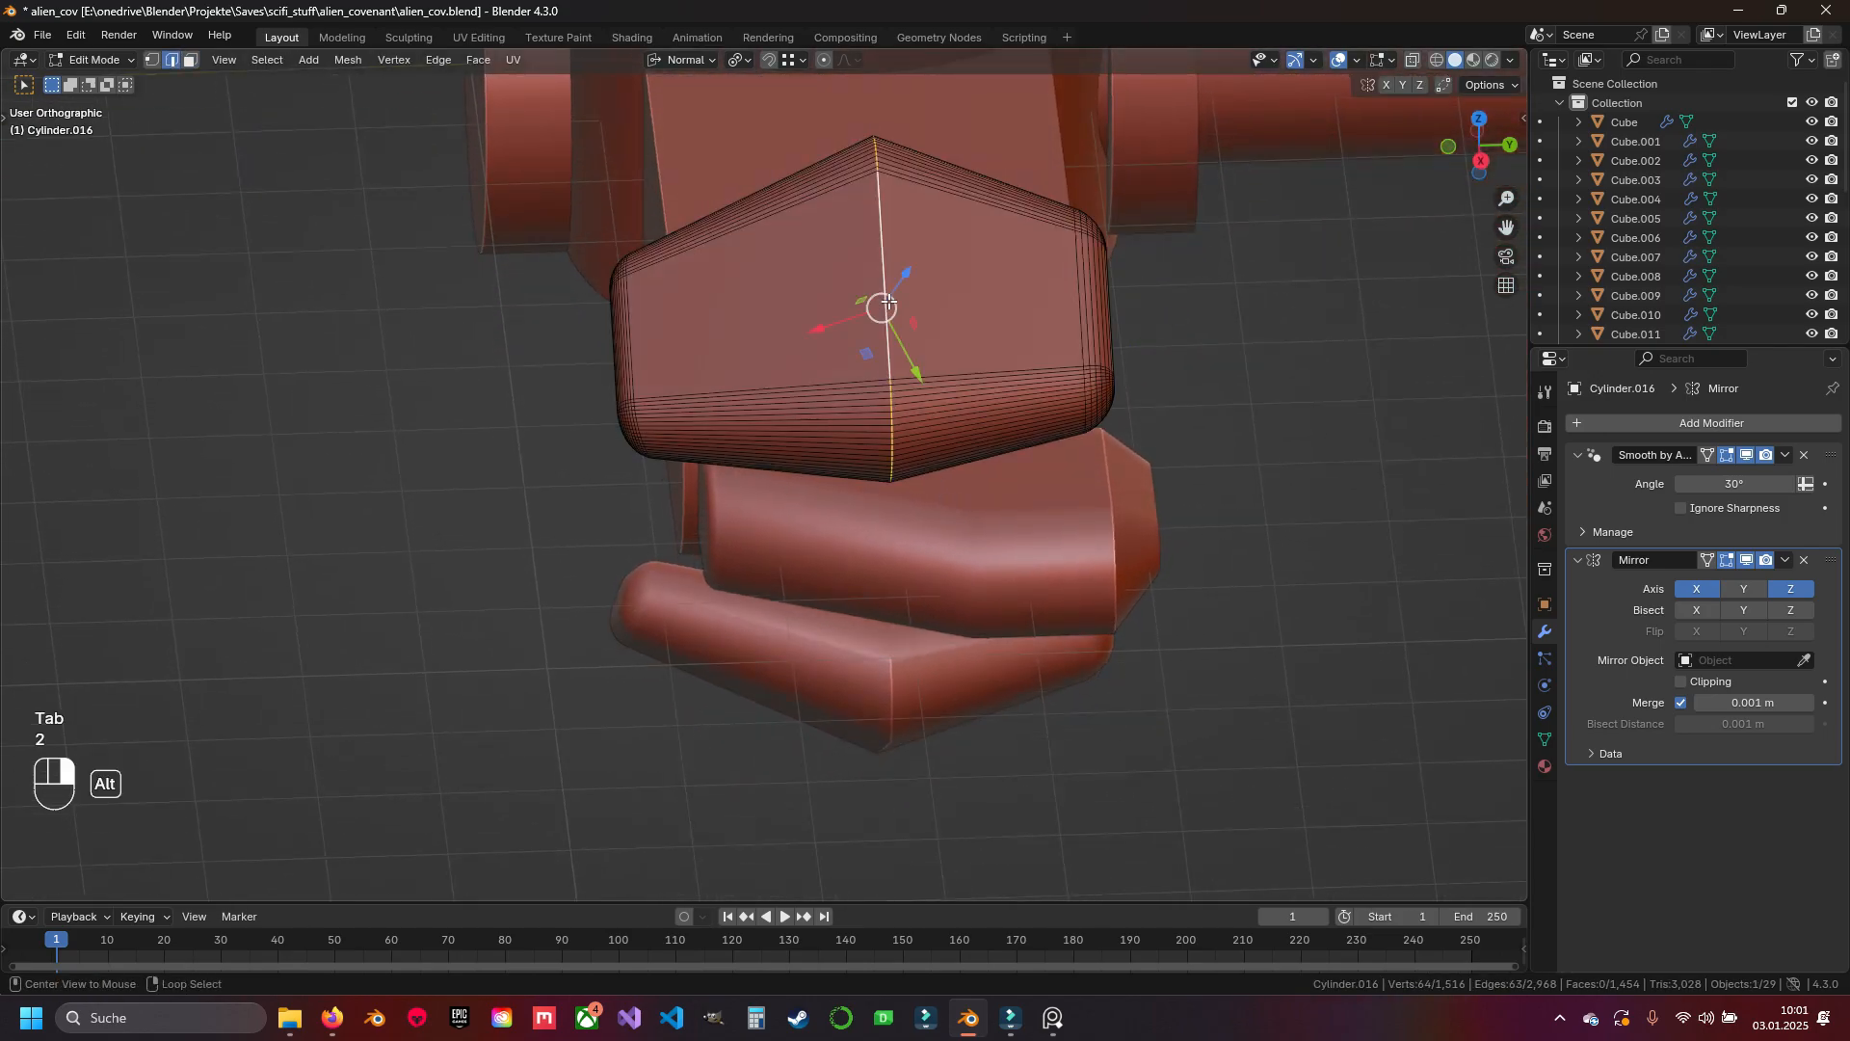
key("ctrl+b")
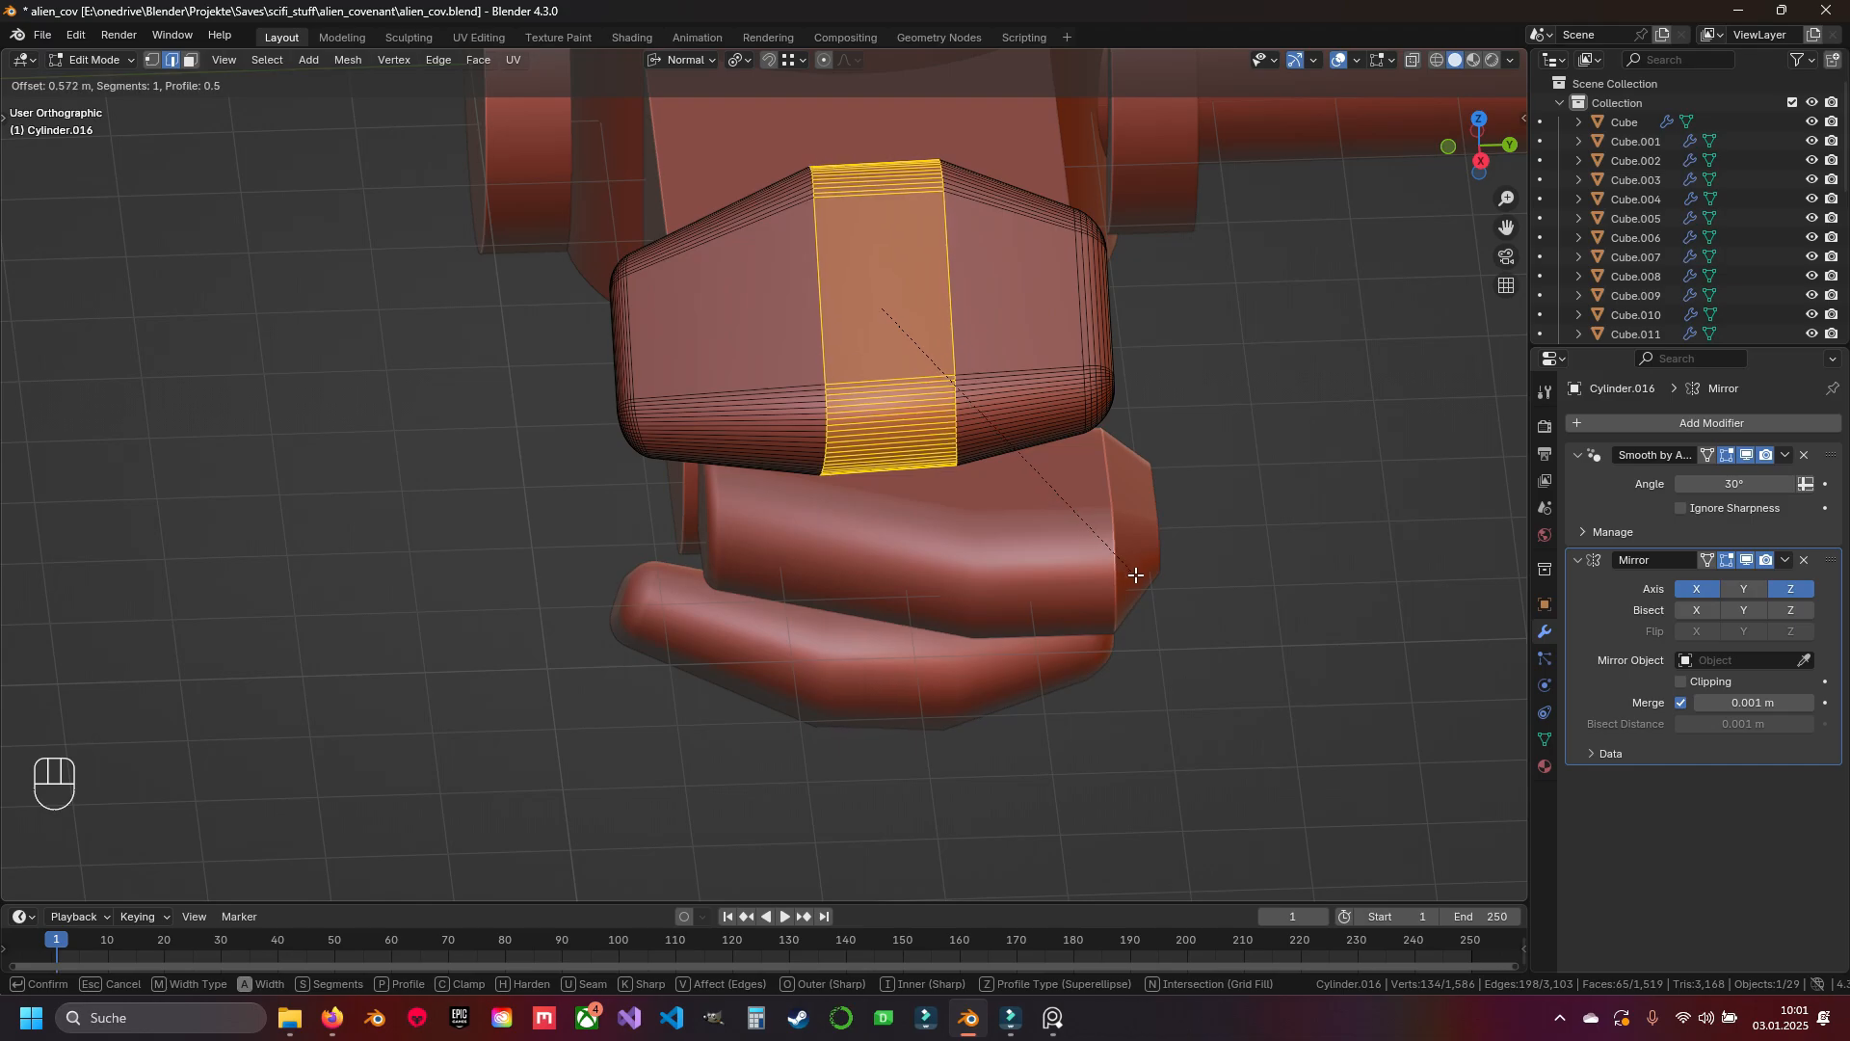
left_click(1165, 585)
key("Tab")
middle_click_drag(1165, 585, 950, 500)
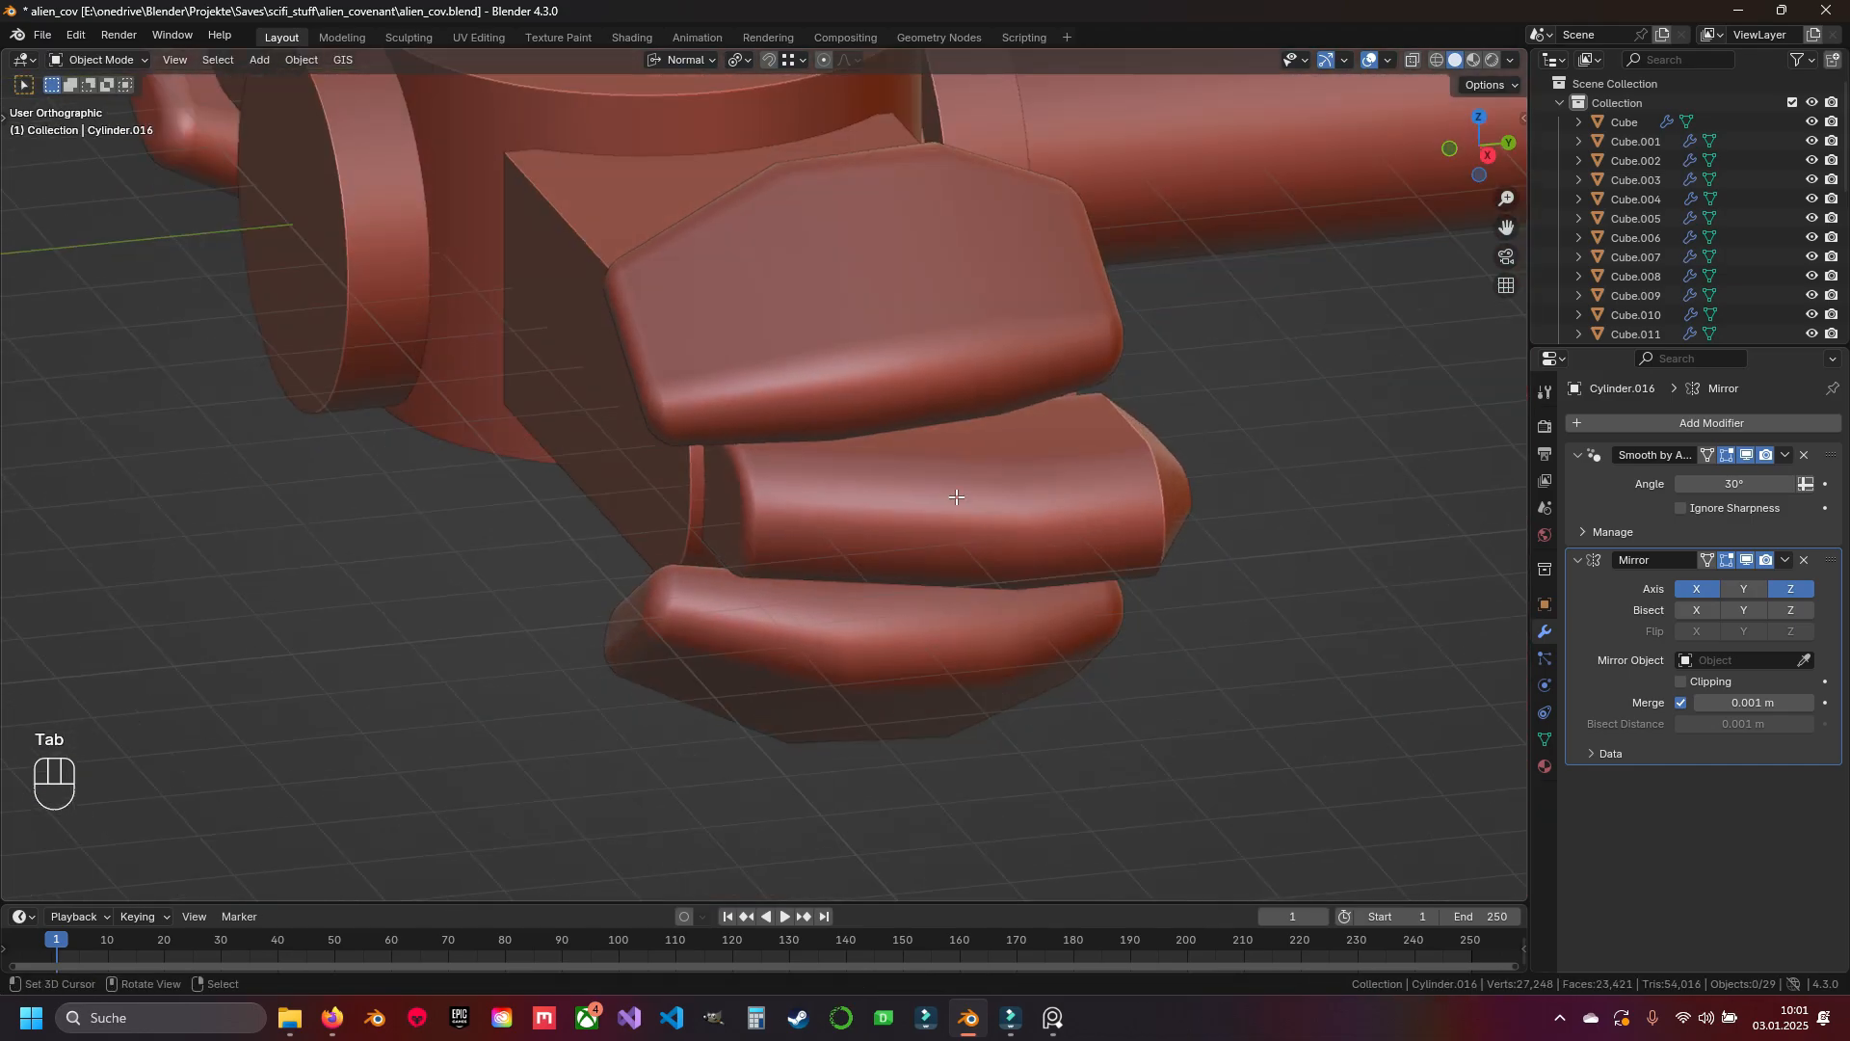
Circle-select the faces of the upper pod's rounded end, complete the selection along its rim, and shift them slightly
key("Tab")
key("Tab")
middle_click_drag(896, 361, 794, 592)
key("Tab")
key("3")
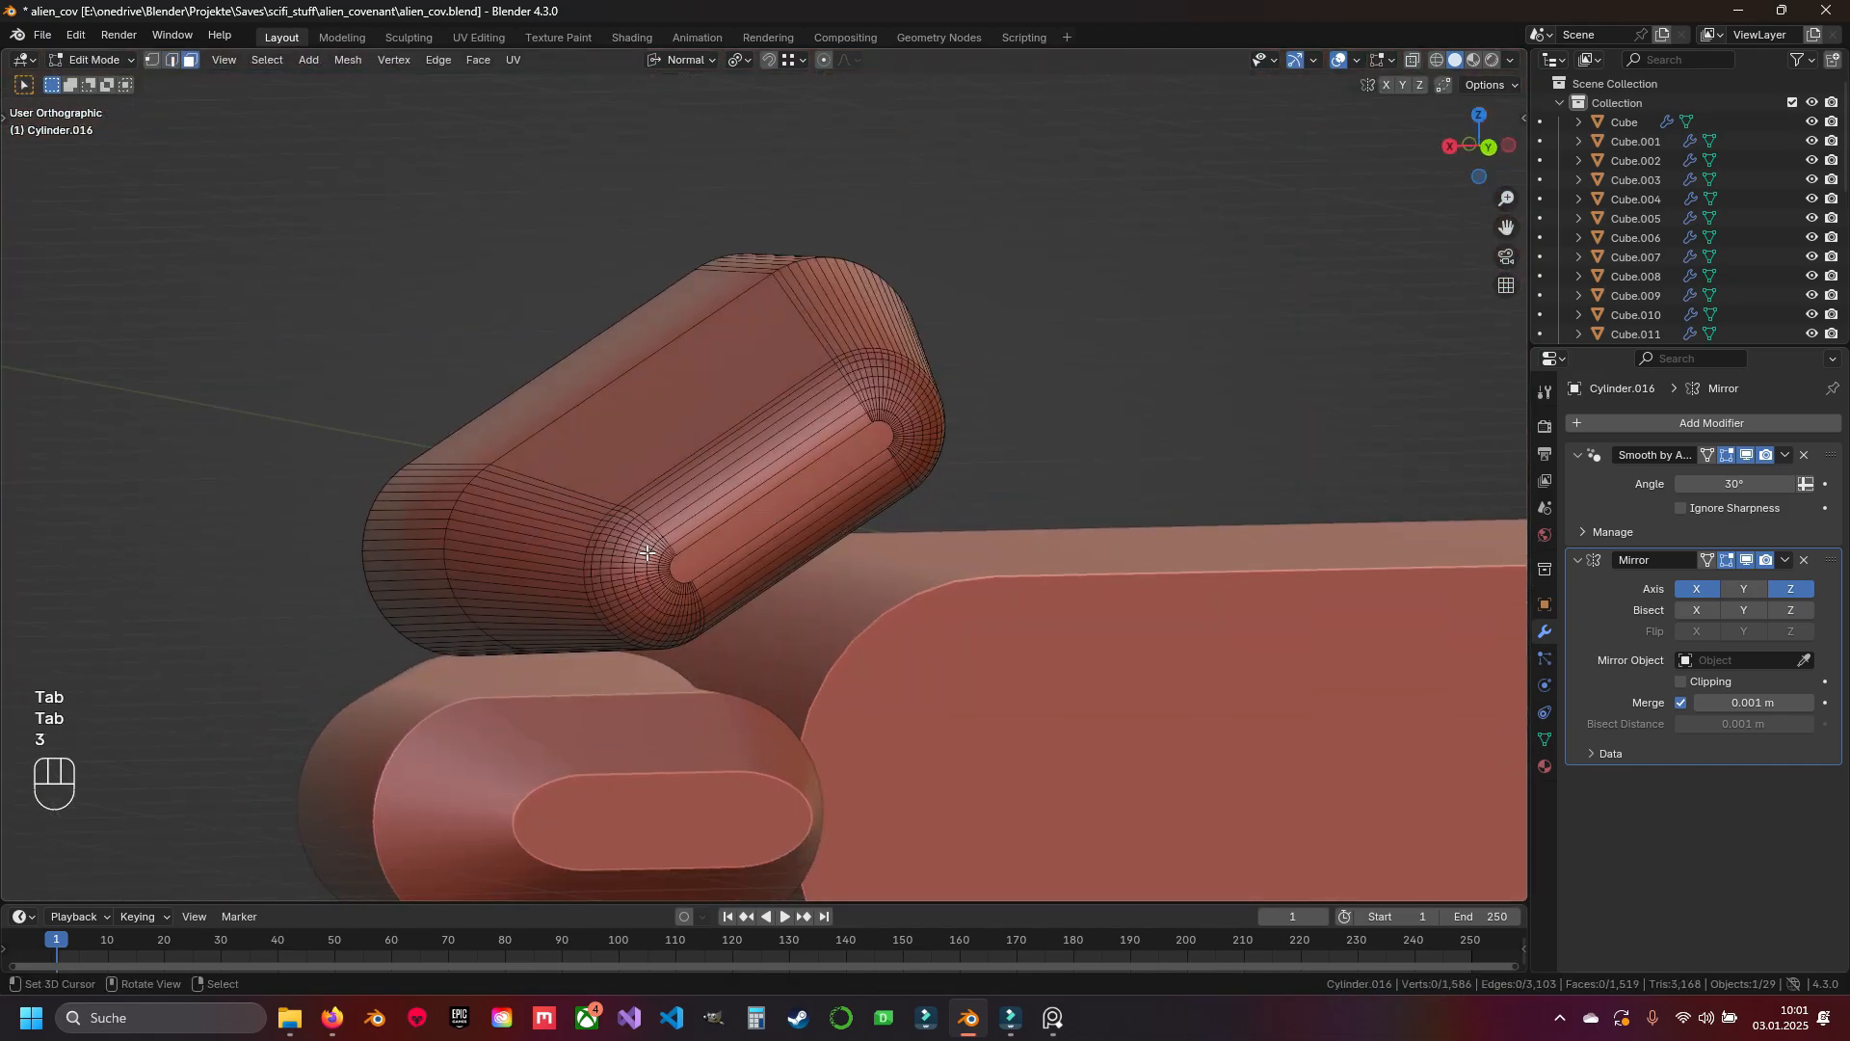
key("c")
left_click_drag(854, 393, 746, 558)
key("Escape")
mouse_move(772, 552)
middle_mouse_down()
mouse_move(871, 516)
mouse_move(979, 443)
mouse_move(578, 235)
middle_mouse_up()
key("c")
key("Escape")
scroll(805, 256, "up", 2, "shift")
scroll(833, 385, "up", 4)
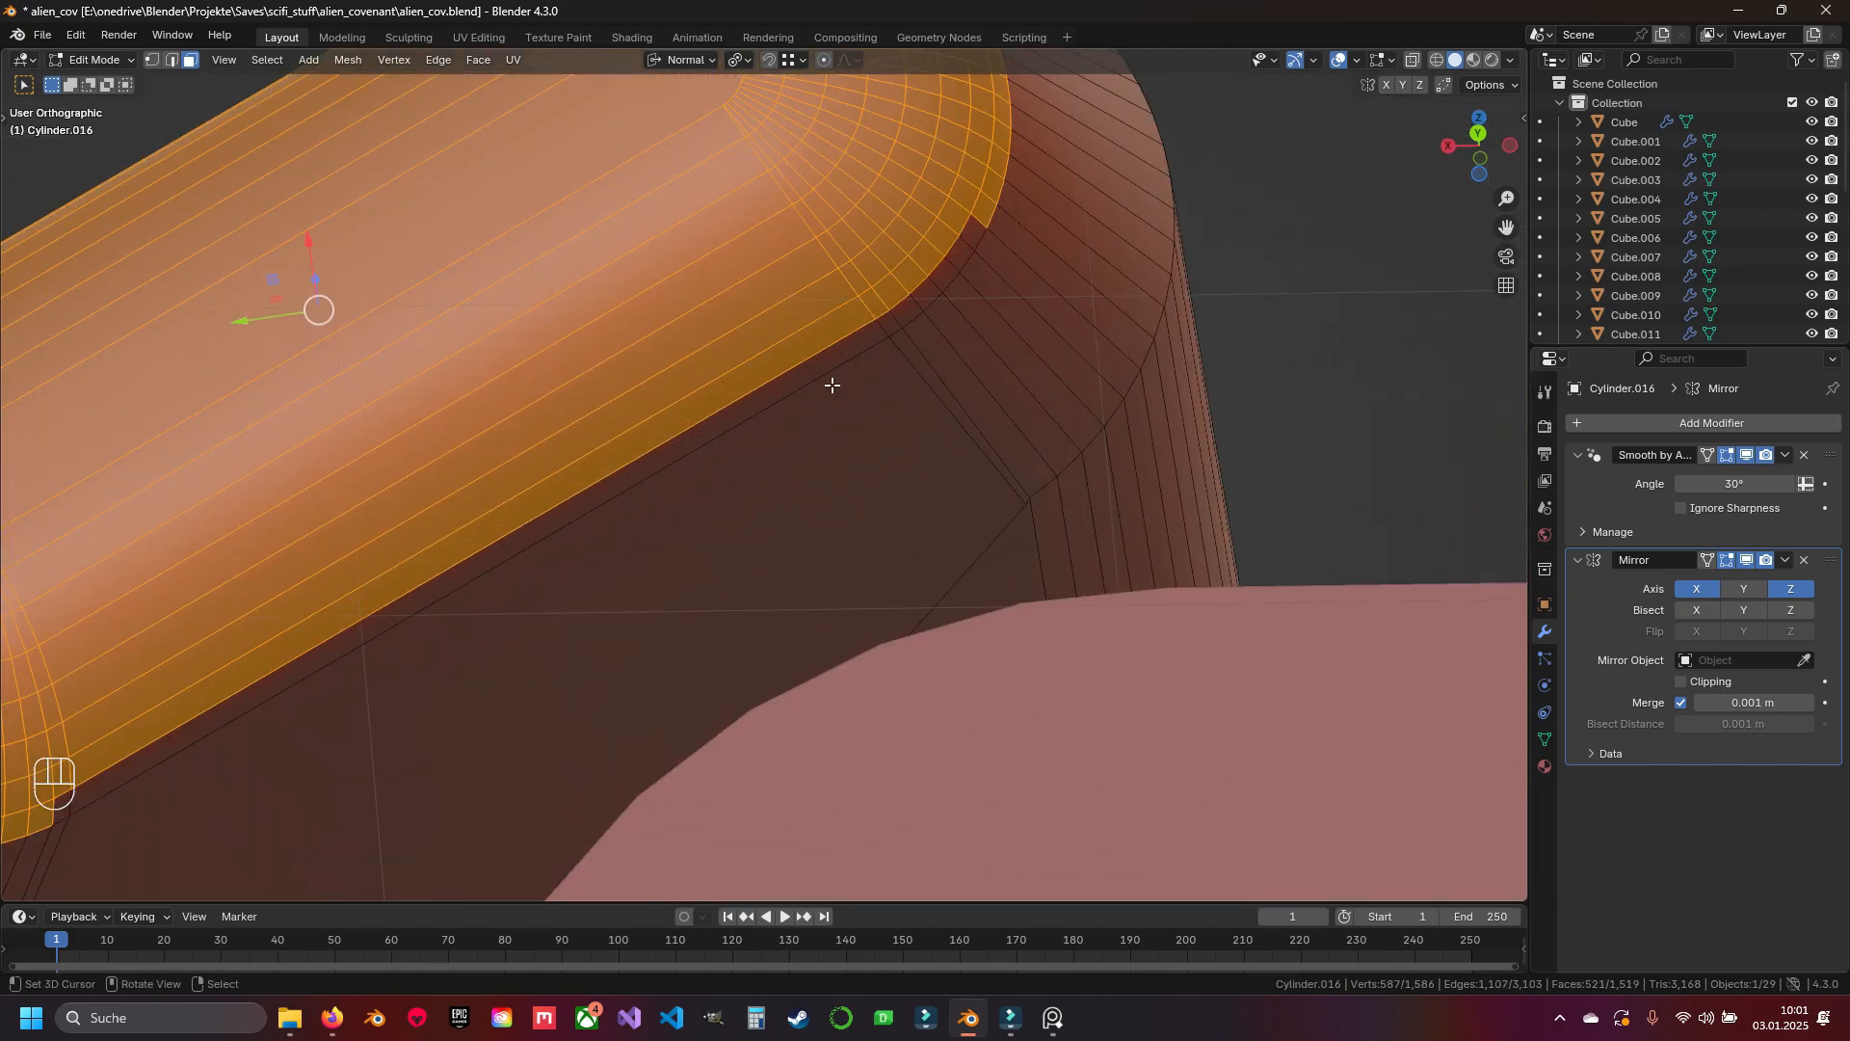
left_click(909, 309, "alt+shift")
left_click(910, 308, "alt+shift")
scroll(906, 327, "down", 8)
left_click_drag(740, 448, 761, 495)
middle_click_drag(751, 506, 761, 617)
left_click_drag(825, 568, 821, 563)
middle_click_drag(771, 578, 949, 632)
Mark the edge loops bordering the upper pod's middle band as sharp
key("2")
key("a")
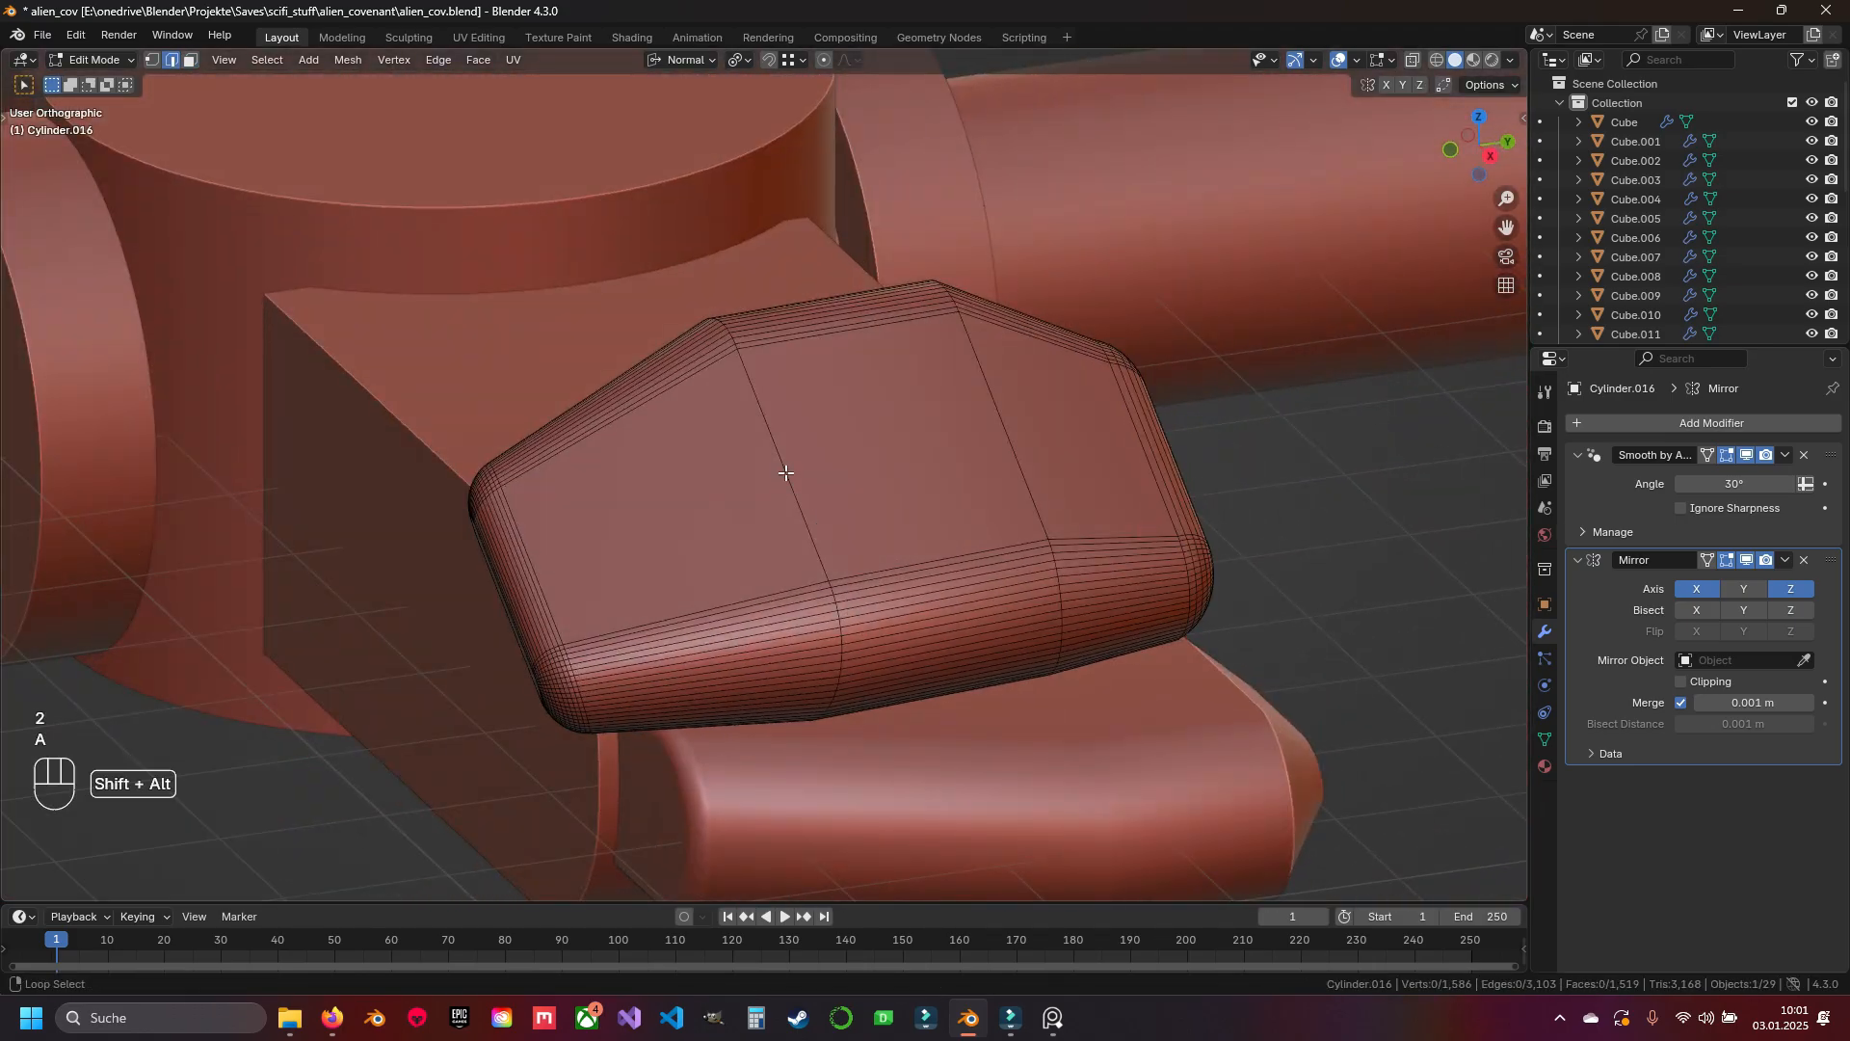
left_click(787, 472, "alt+shift")
key("ctrl+e")
left_click(869, 850)
key("Tab")
scroll(767, 561, "down", 5)
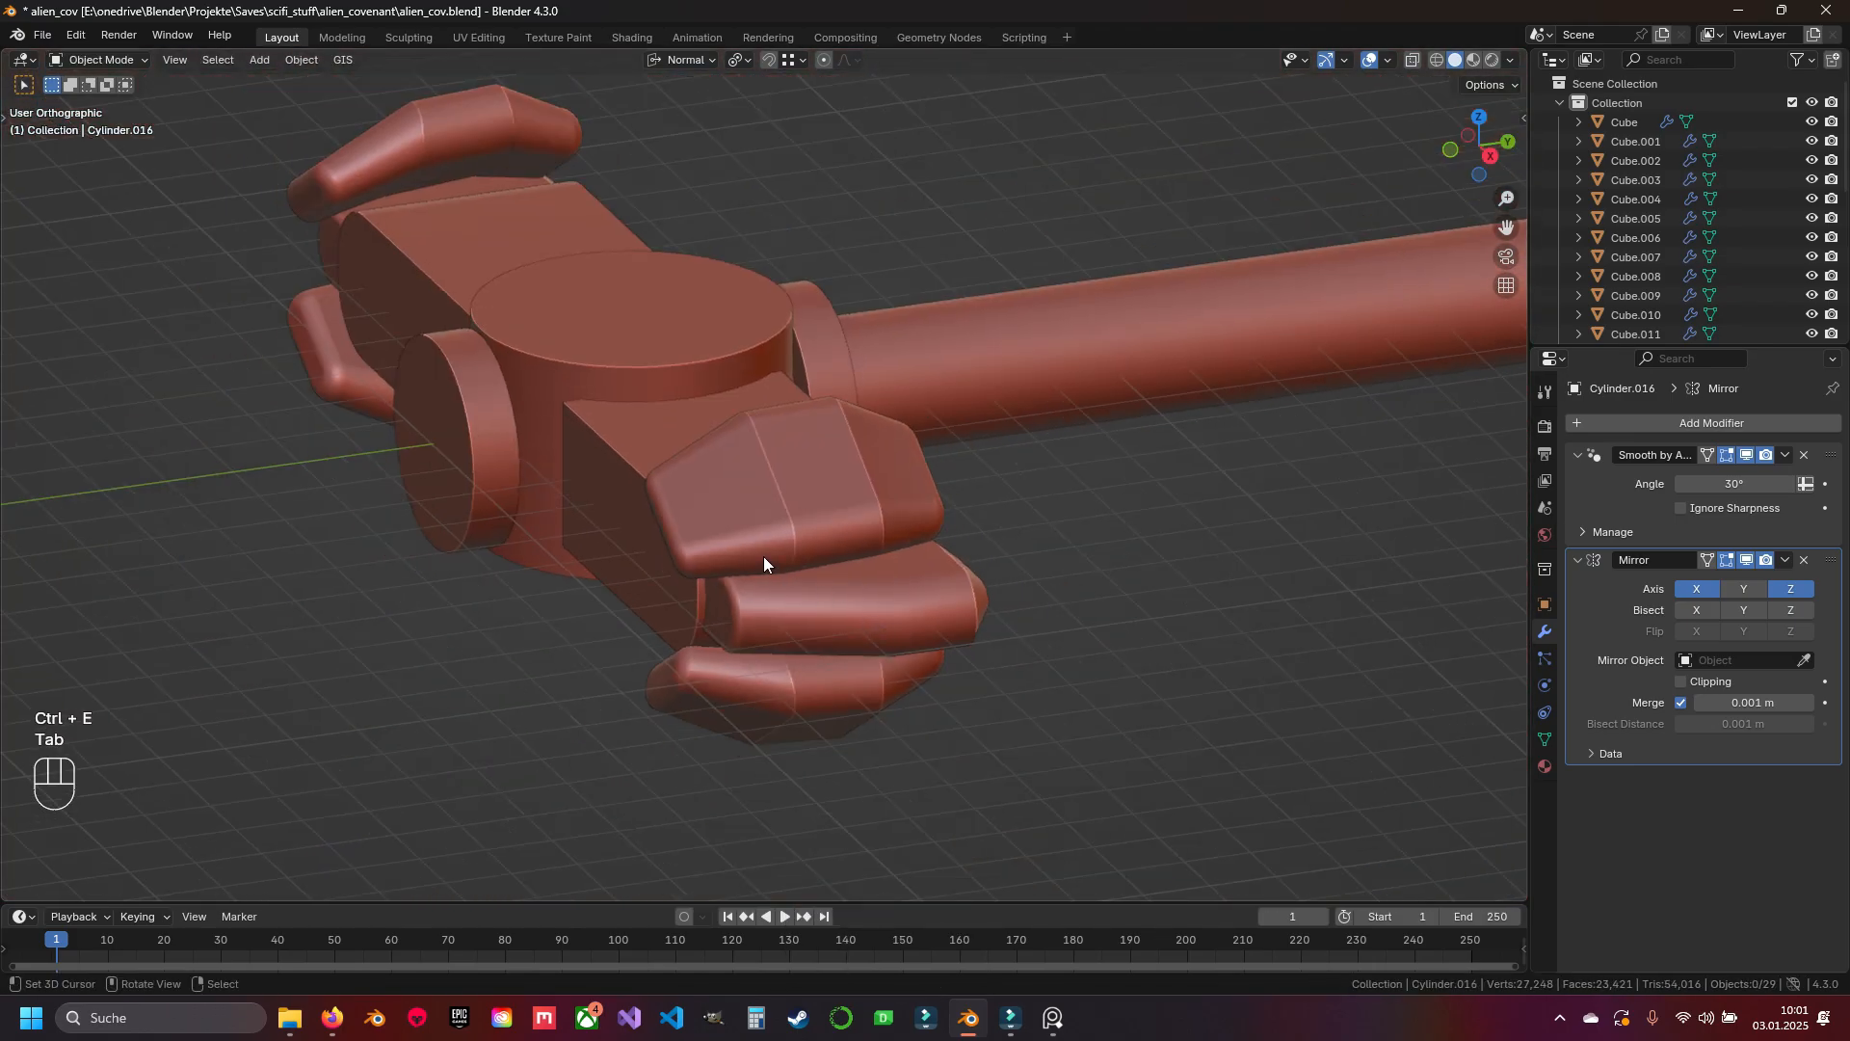
Duplicate the middle pod's flat oval end face and move the copy 2.4109 m outward along global X
middle_click_drag(850, 559, 824, 520)
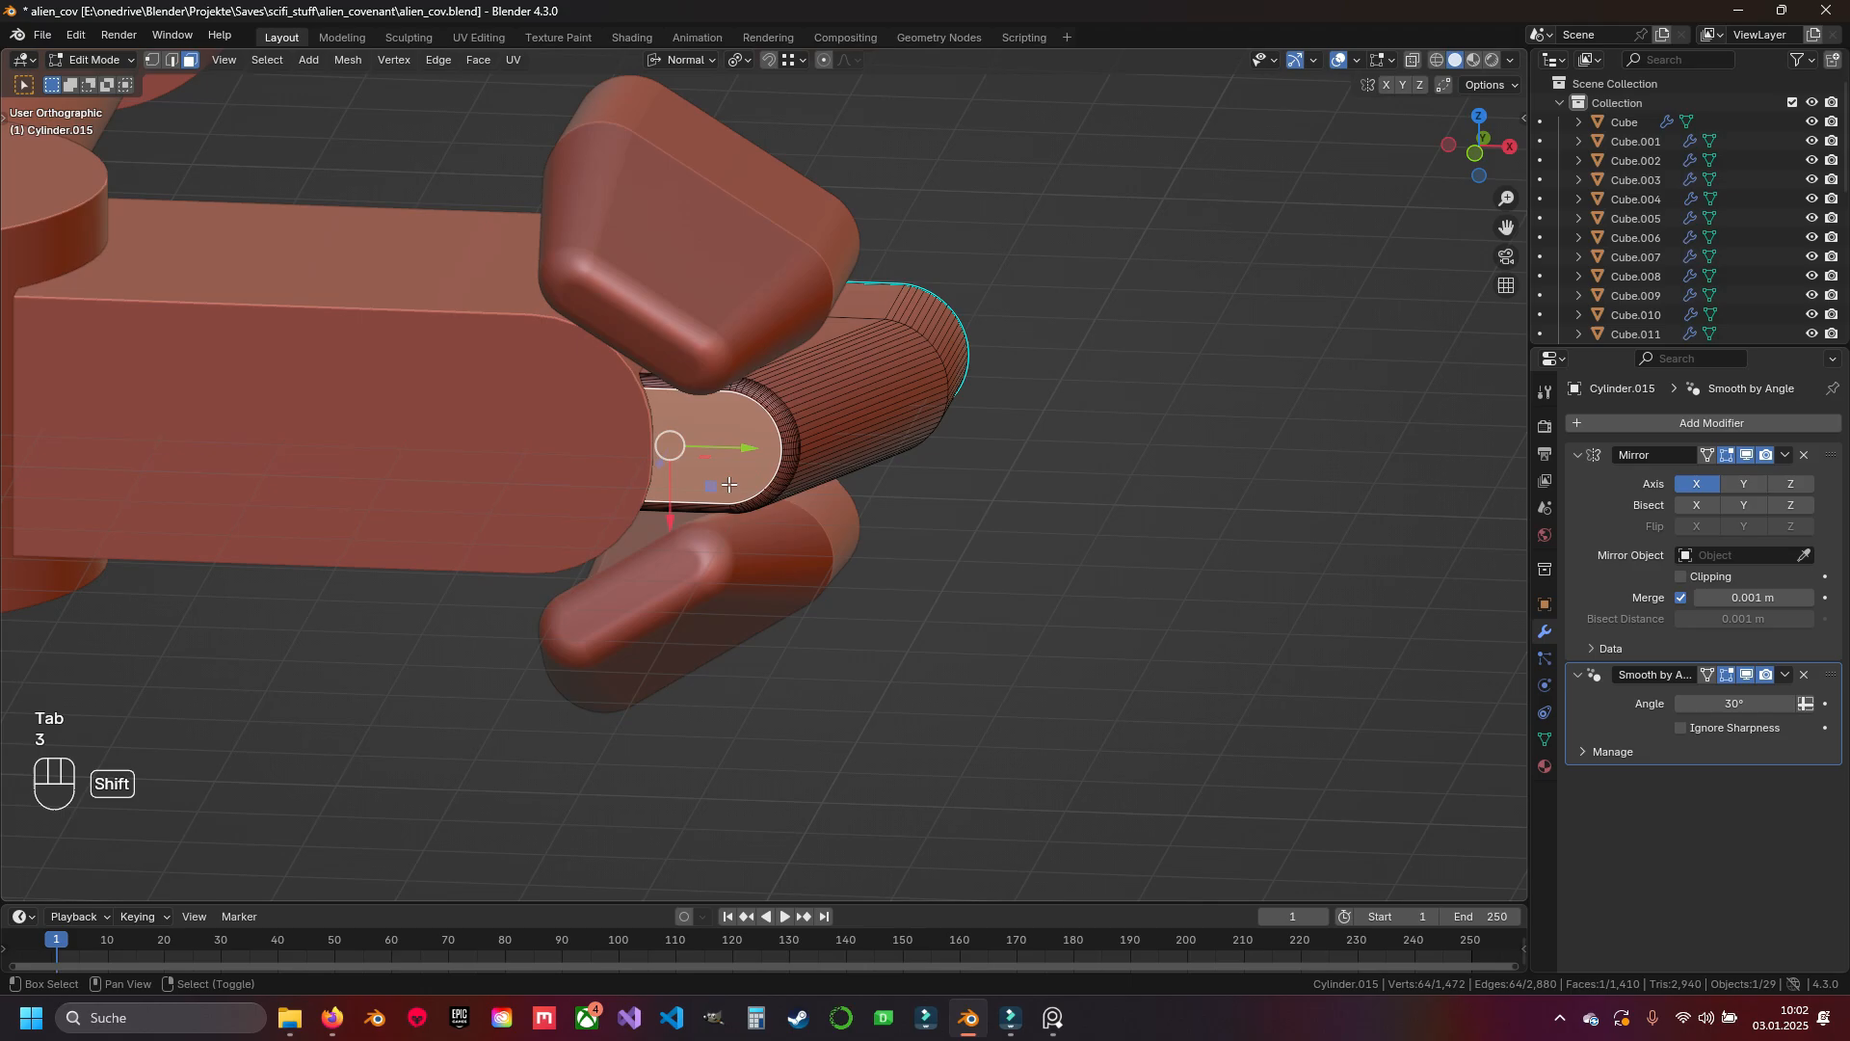
key("shift+d")
key("Escape")
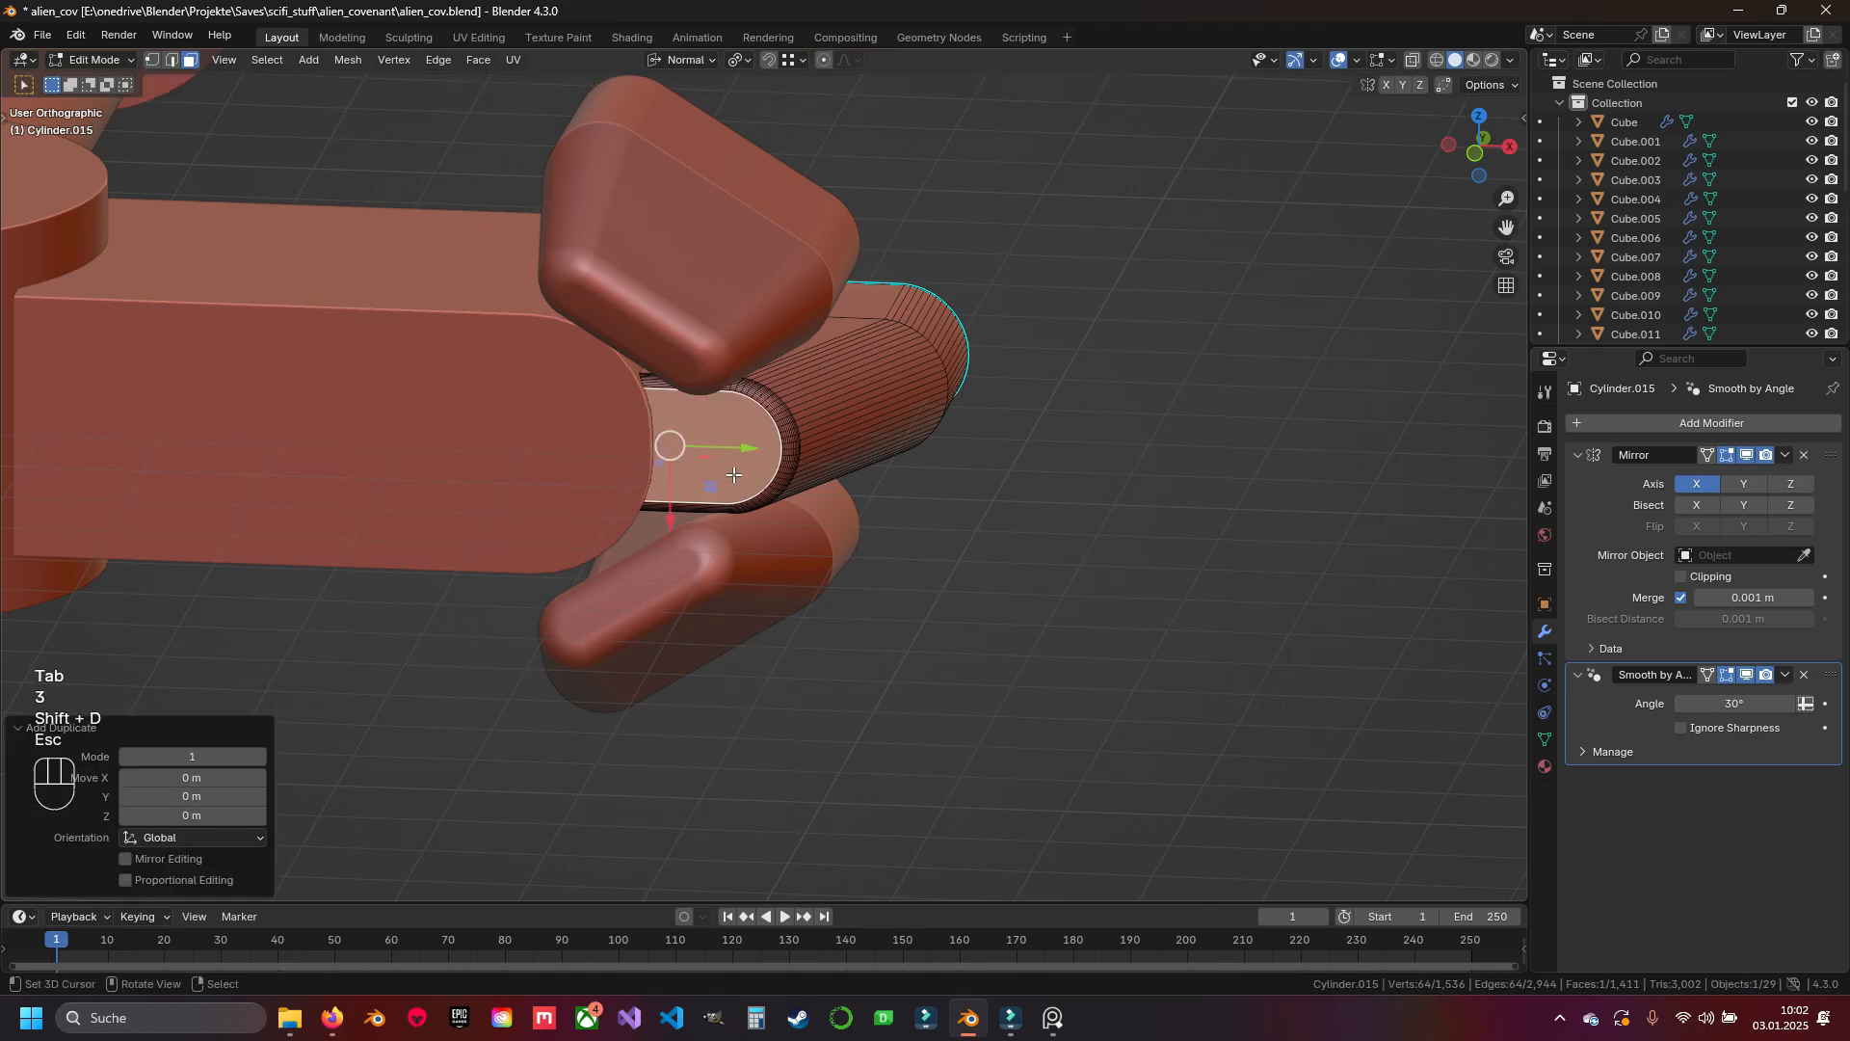
left_click(690, 60)
left_click(670, 122)
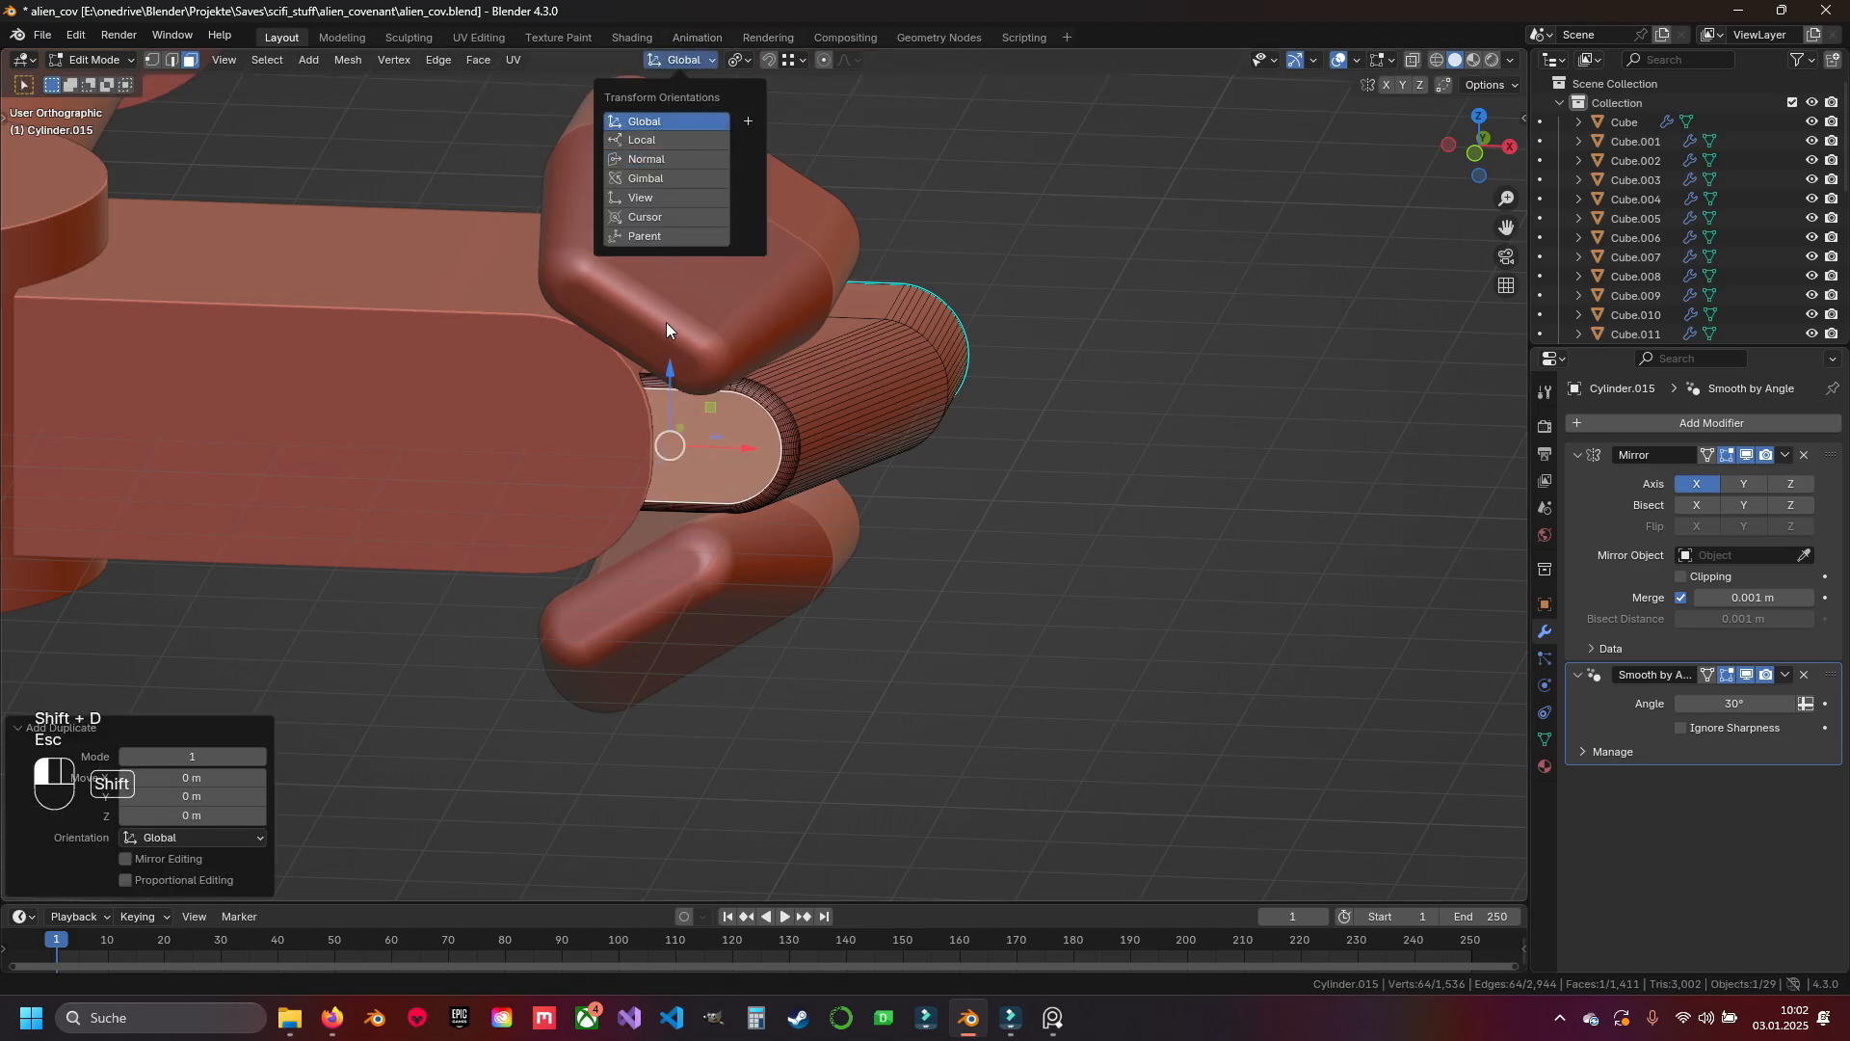
middle_click_drag(739, 446, 1032, 587, "shift")
left_click_drag(1032, 588, 1328, 607)
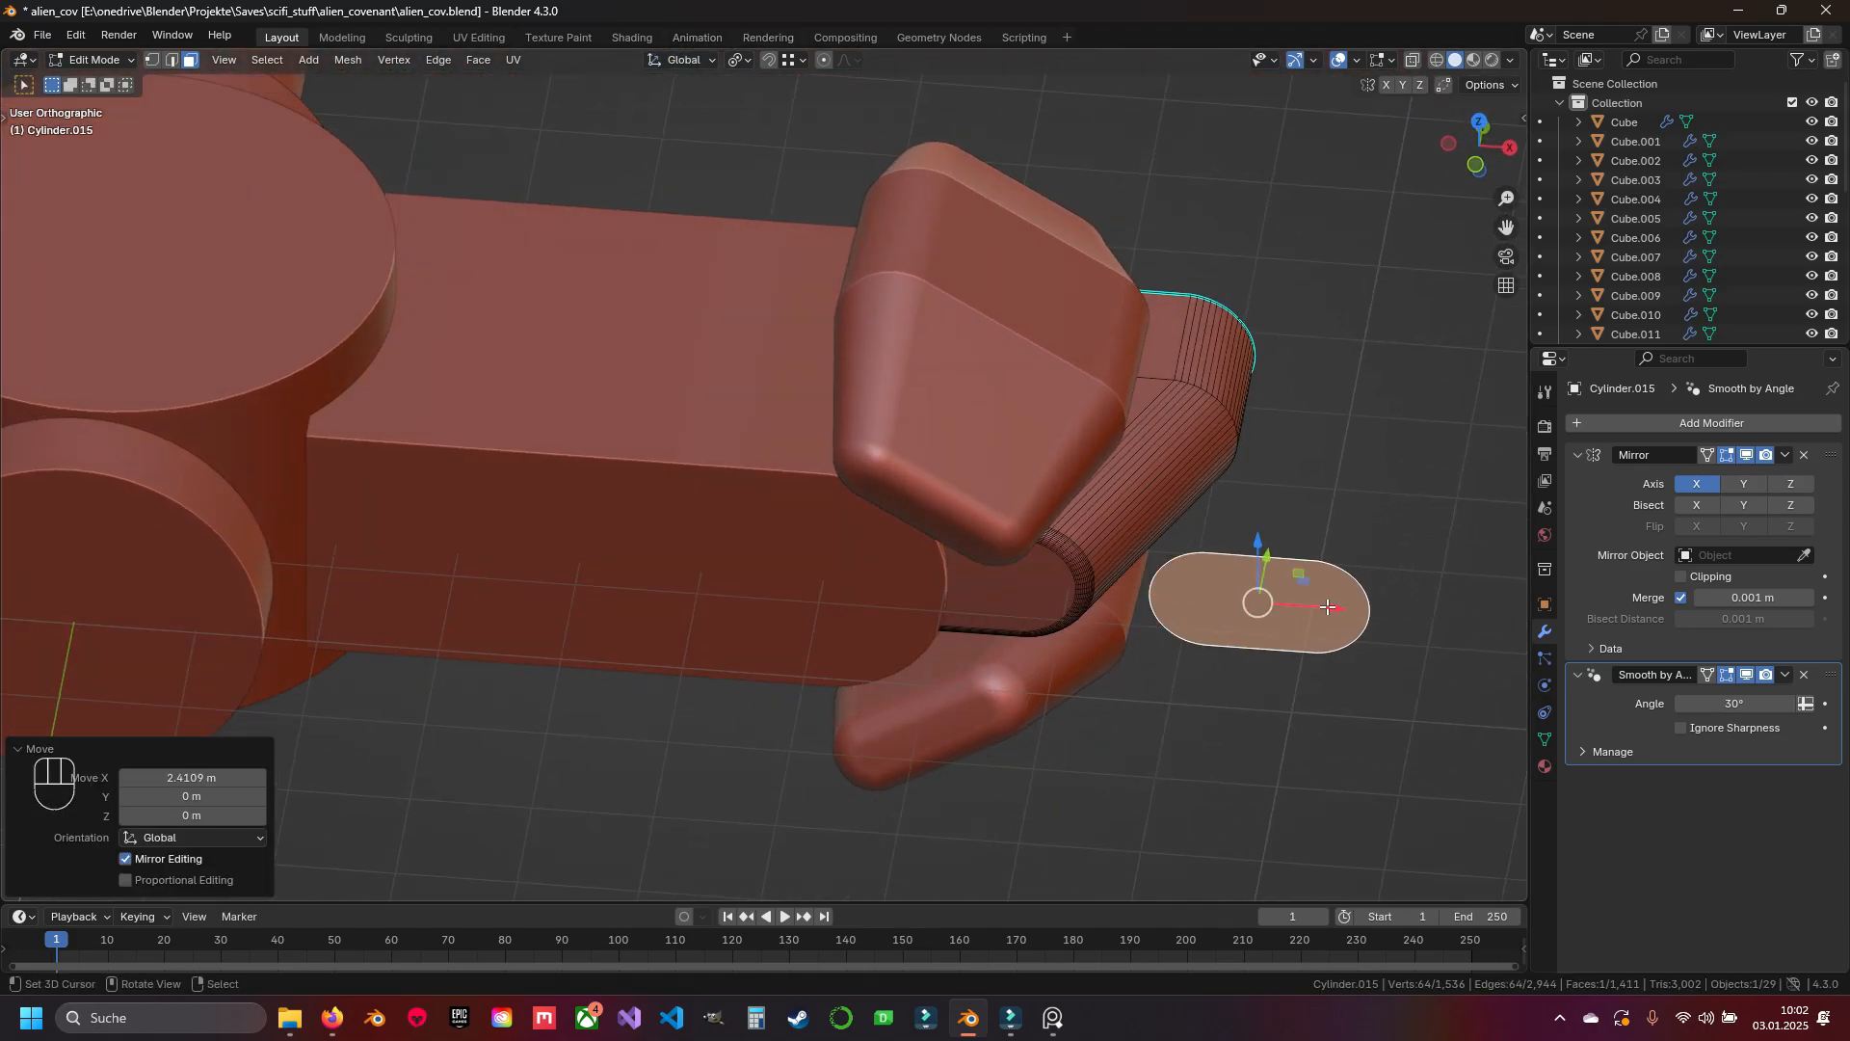
Separate the duplicated oval face into its own object and extrude it along Y into a long block
left_click(1327, 607)
key("Tab")
left_click(1330, 611)
key("Tab")
key("a")
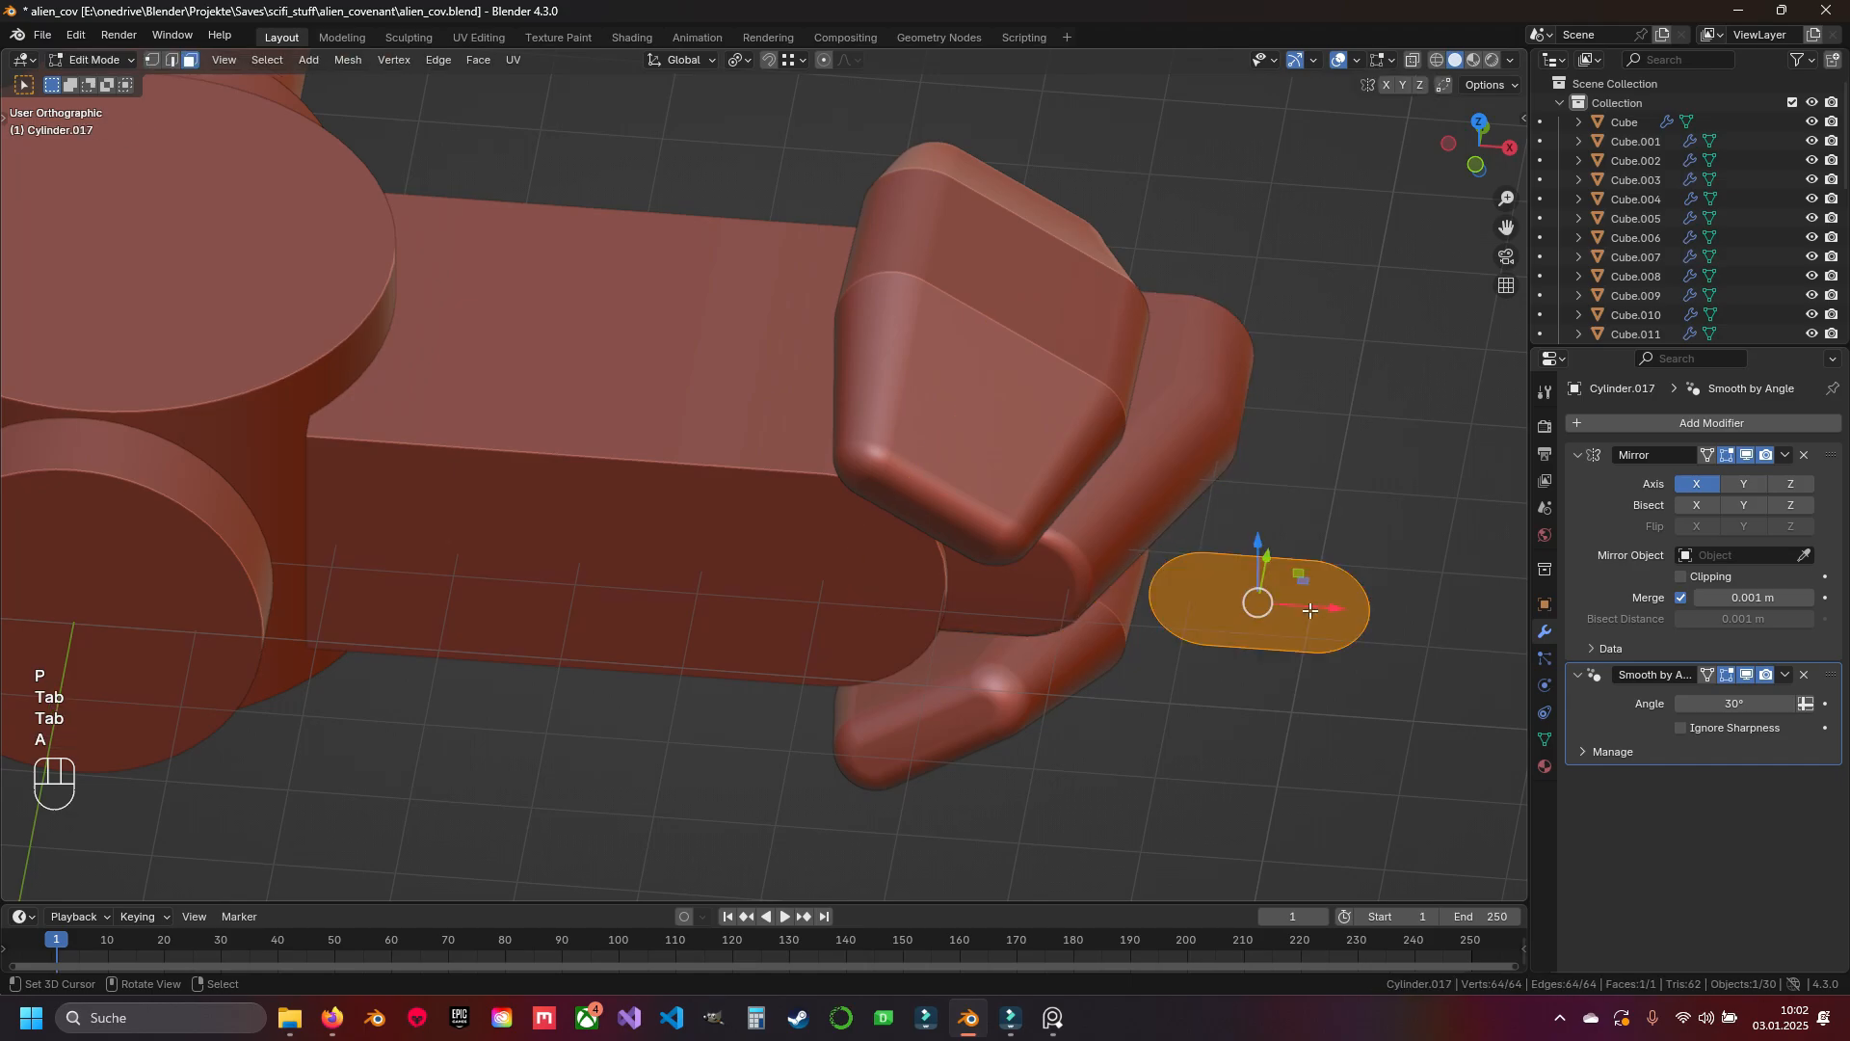
middle_click_drag(1329, 611, 1149, 336)
key("e")
key("Escape")
left_click_drag(814, 557, 1231, 582)
Select the whole oval block and recalculate its normals to the outside
key("a")
key("a")
key("space")
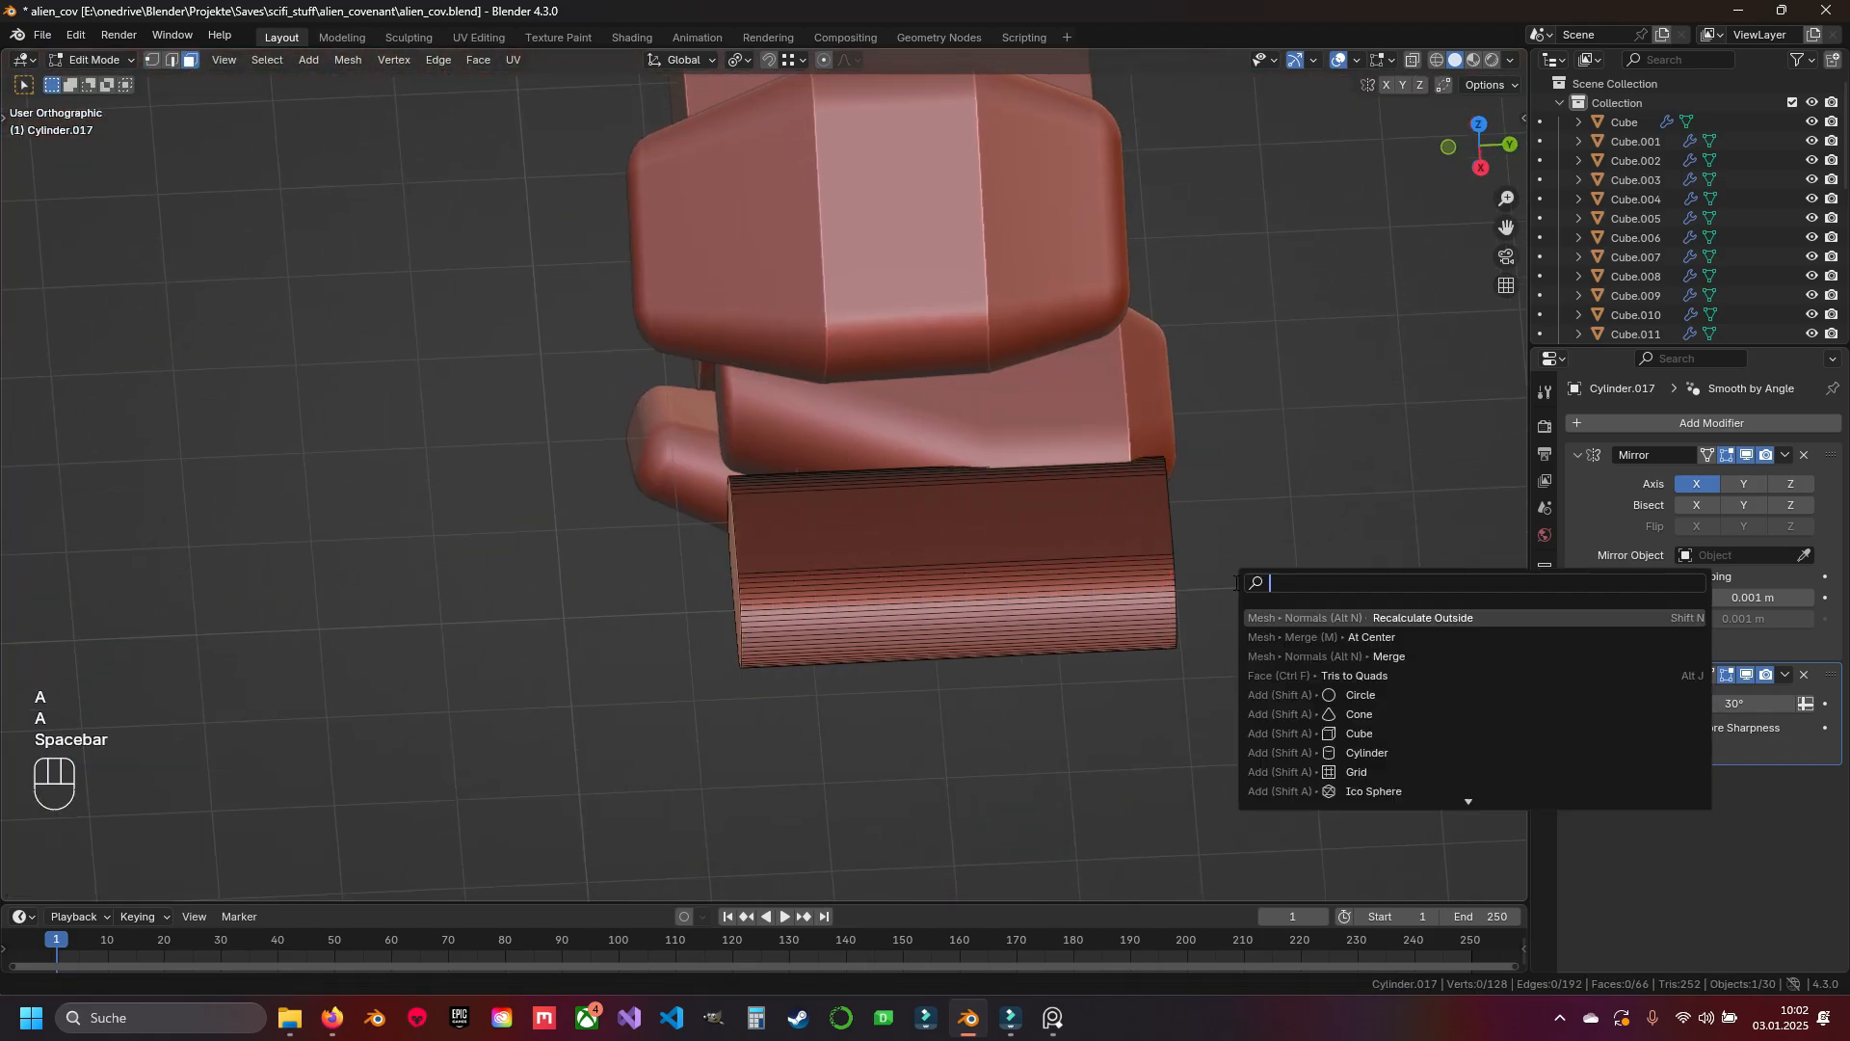
type("a")
key("Escape")
key("a")
key("space")
type("re")
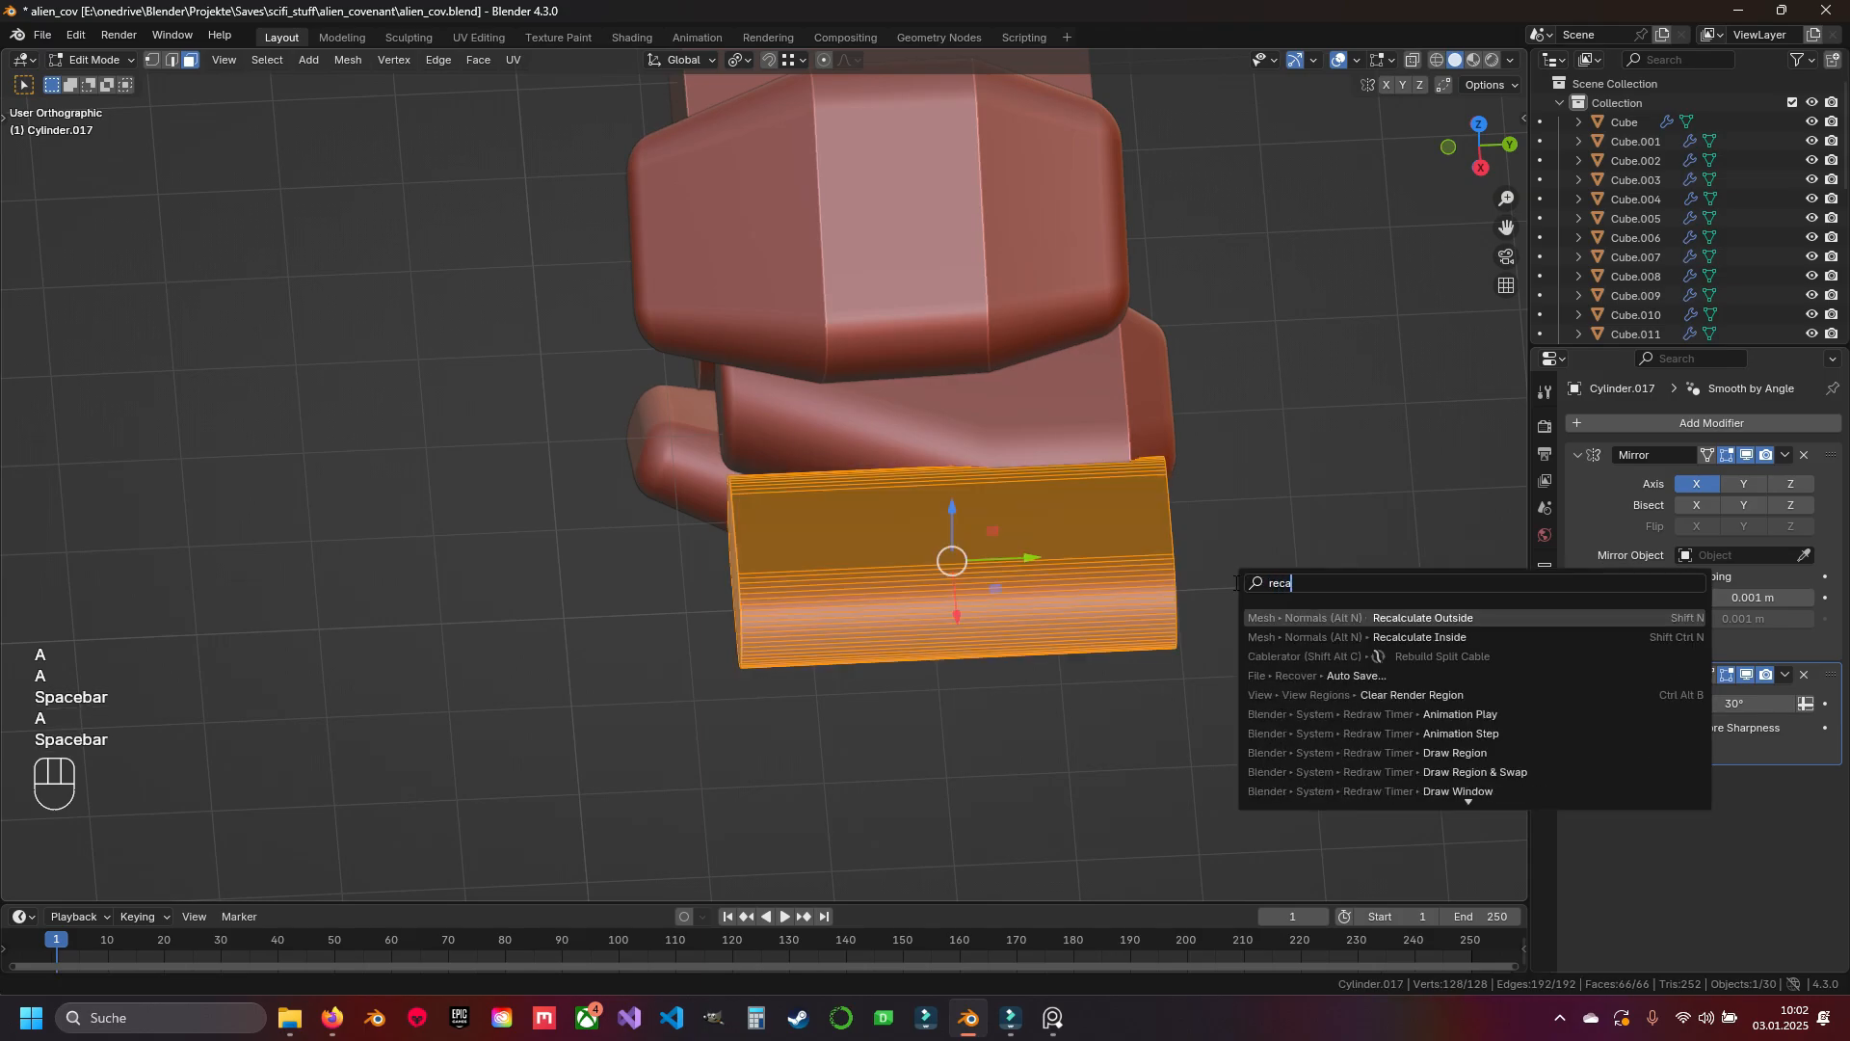
key("Return")
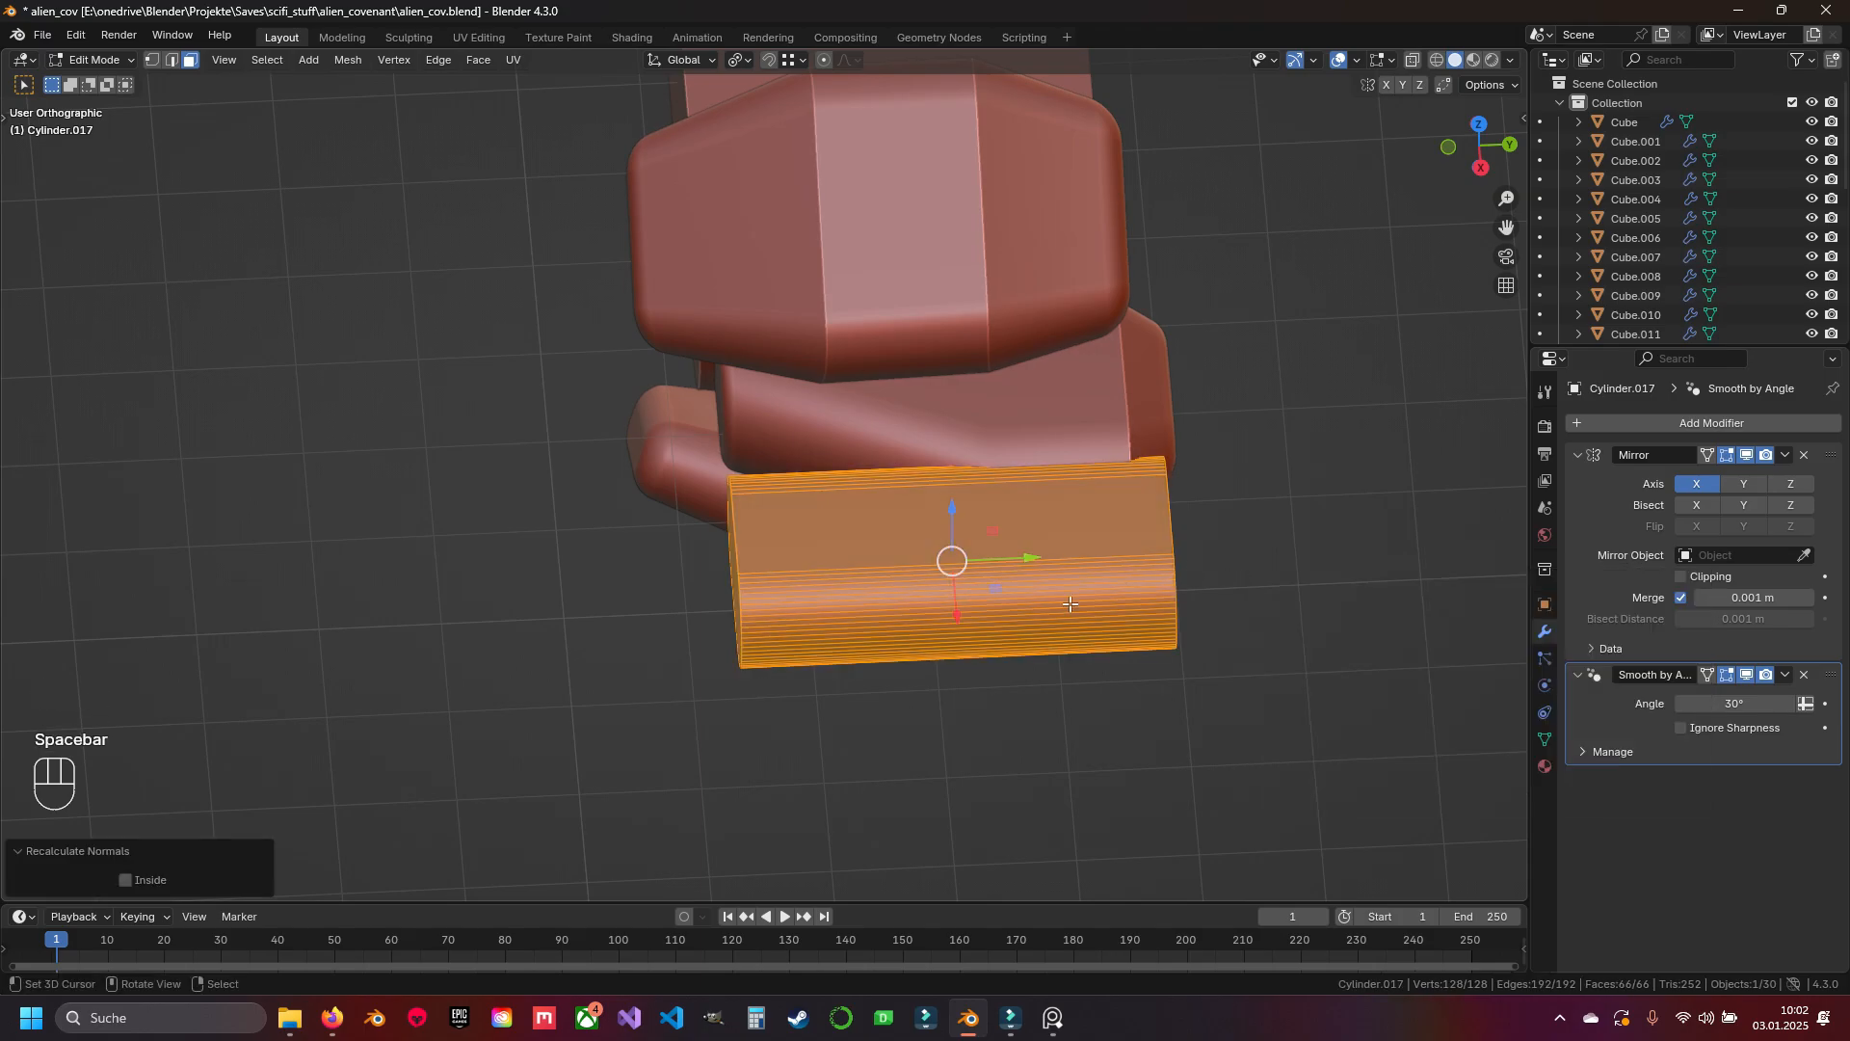
Rotate the oval block 90 degrees in the front view so it stands upright
middle_click_drag(1070, 604, 688, 600)
key("KP_1")
type("r")
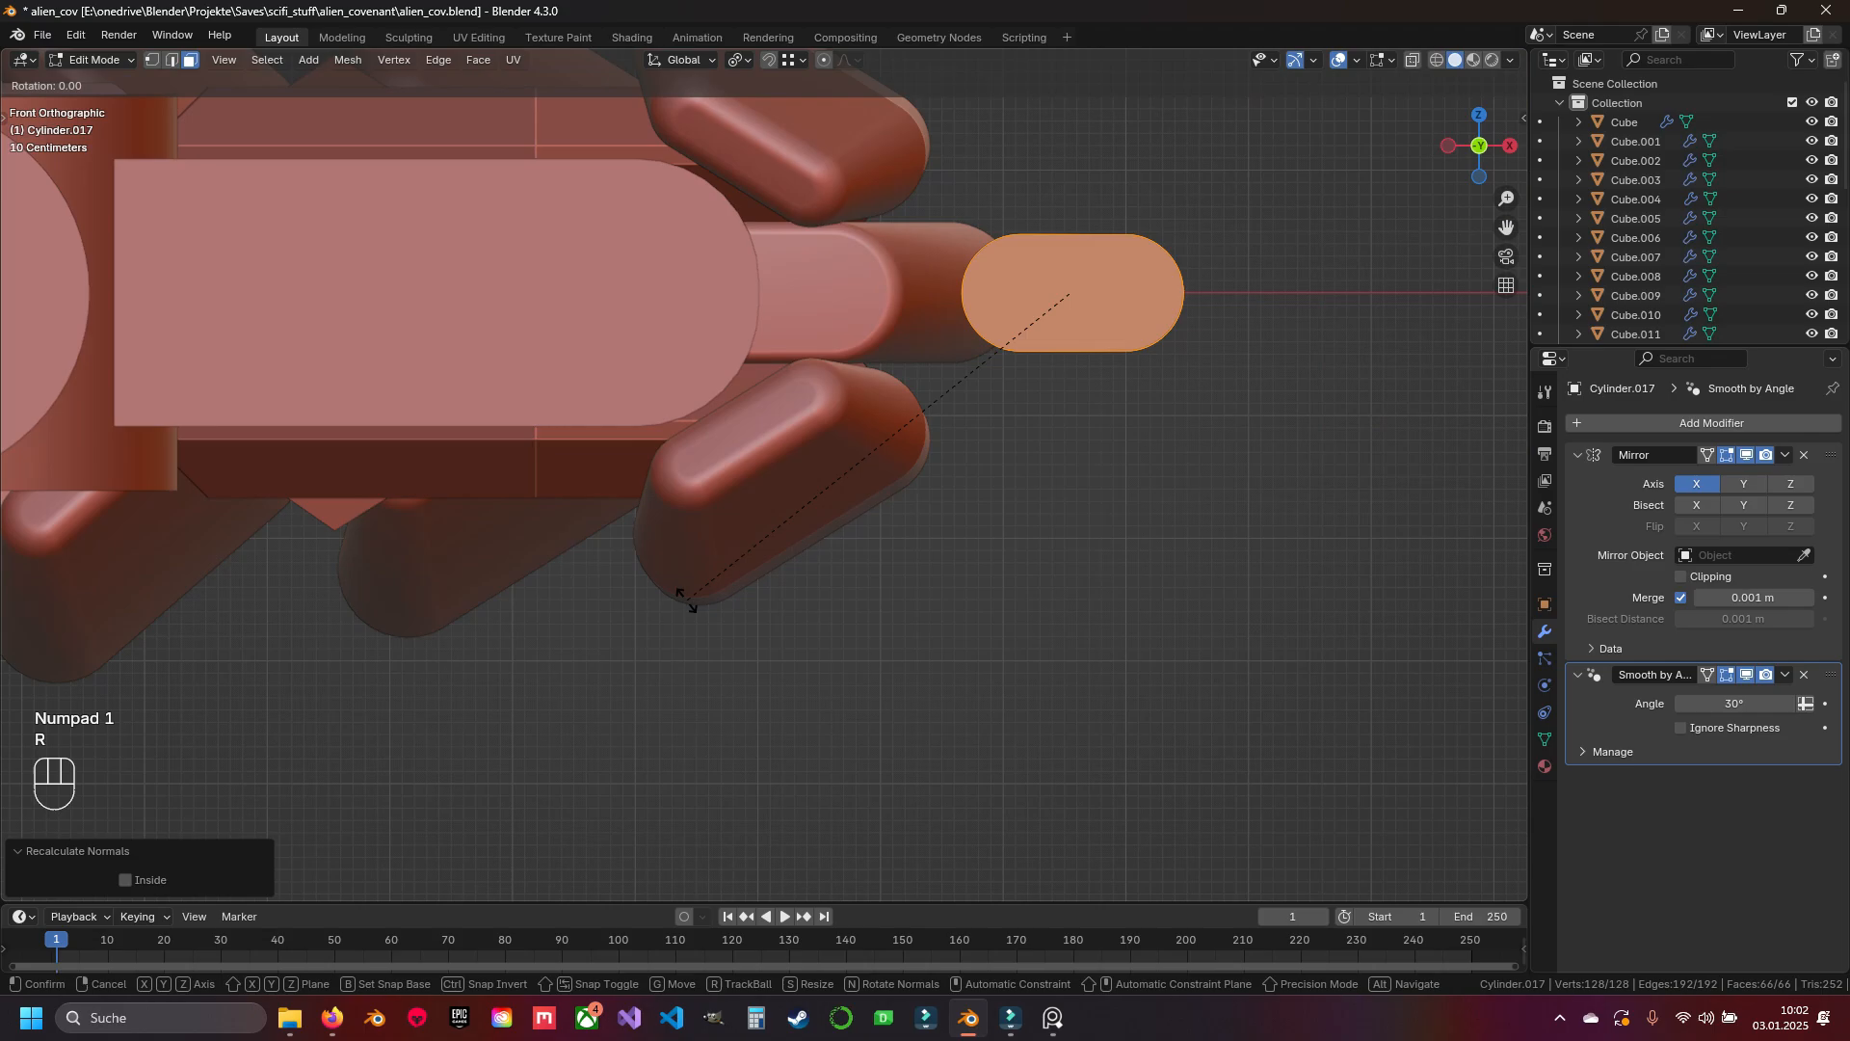
type("90")
key("Return")
key("1")
middle_click_drag(927, 505, 842, 569, "shift")
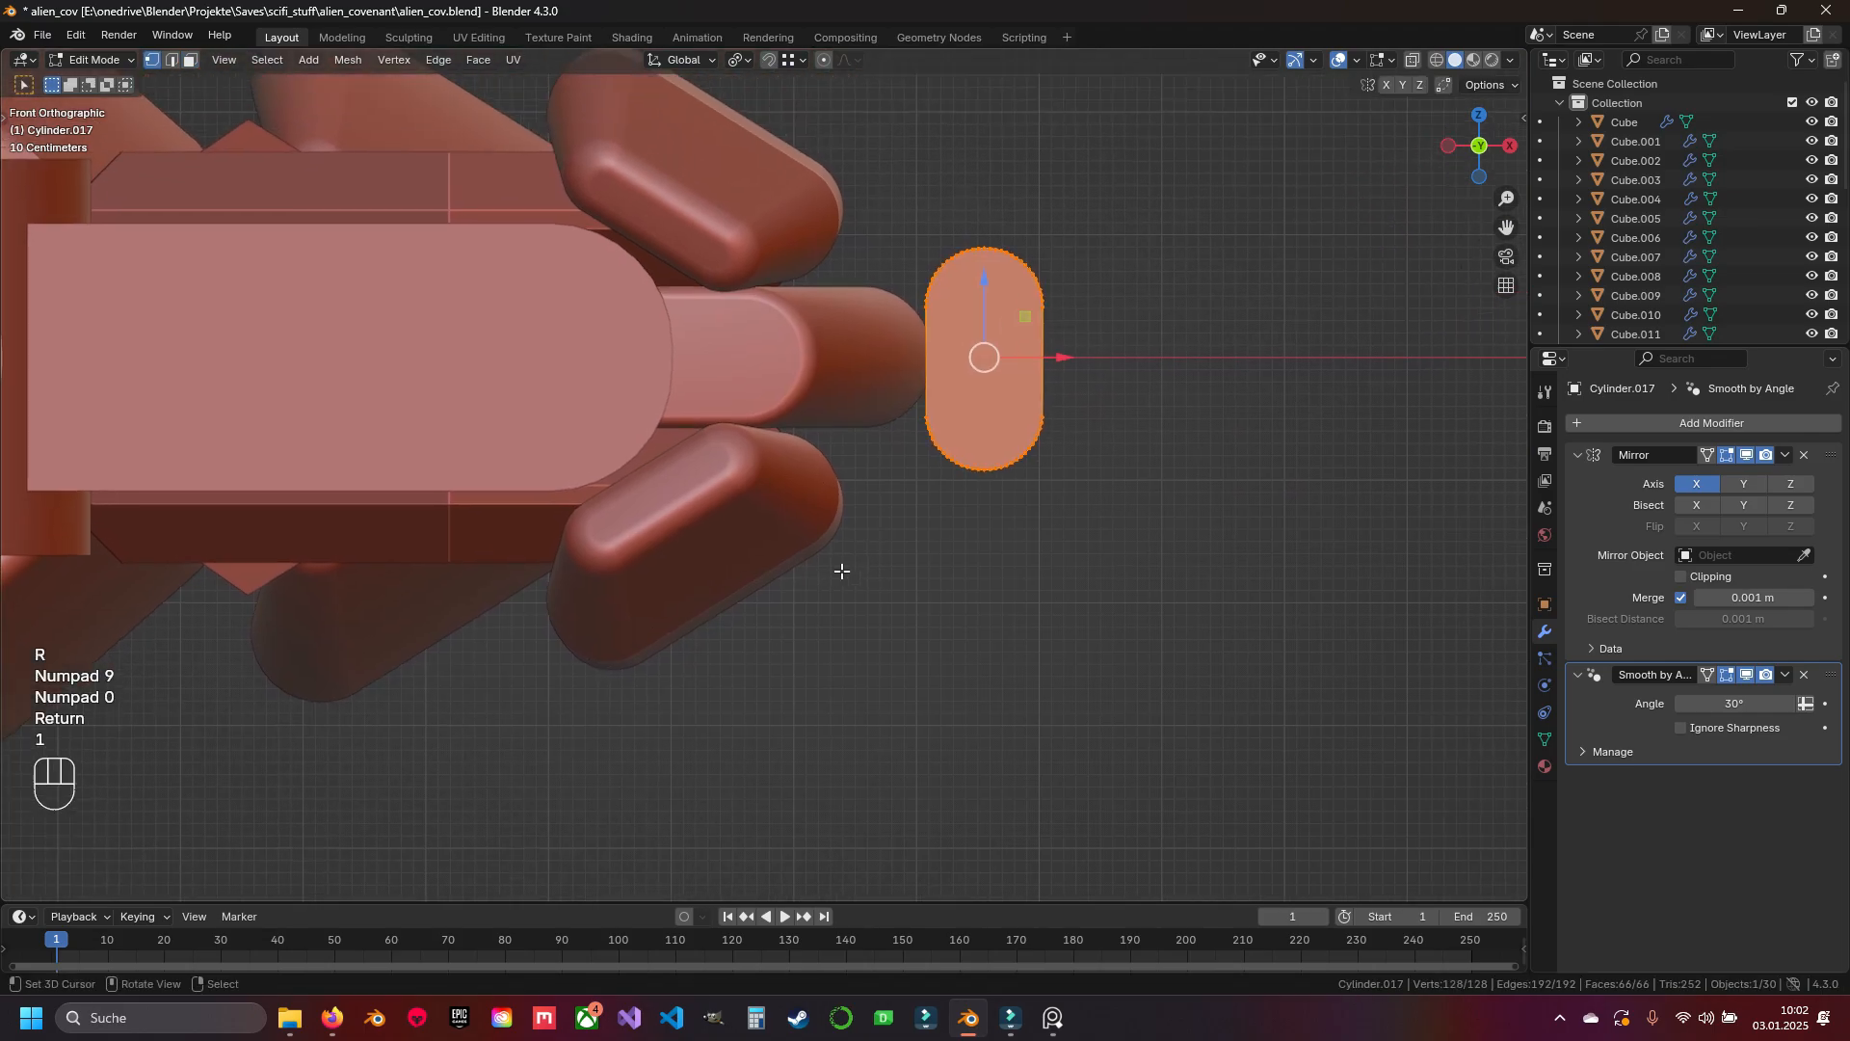
Select the complete upright block in wireframe and move it -2.3172 m along X towards the side arm
key("z")
left_click_drag(871, 383, 1078, 561)
key("a")
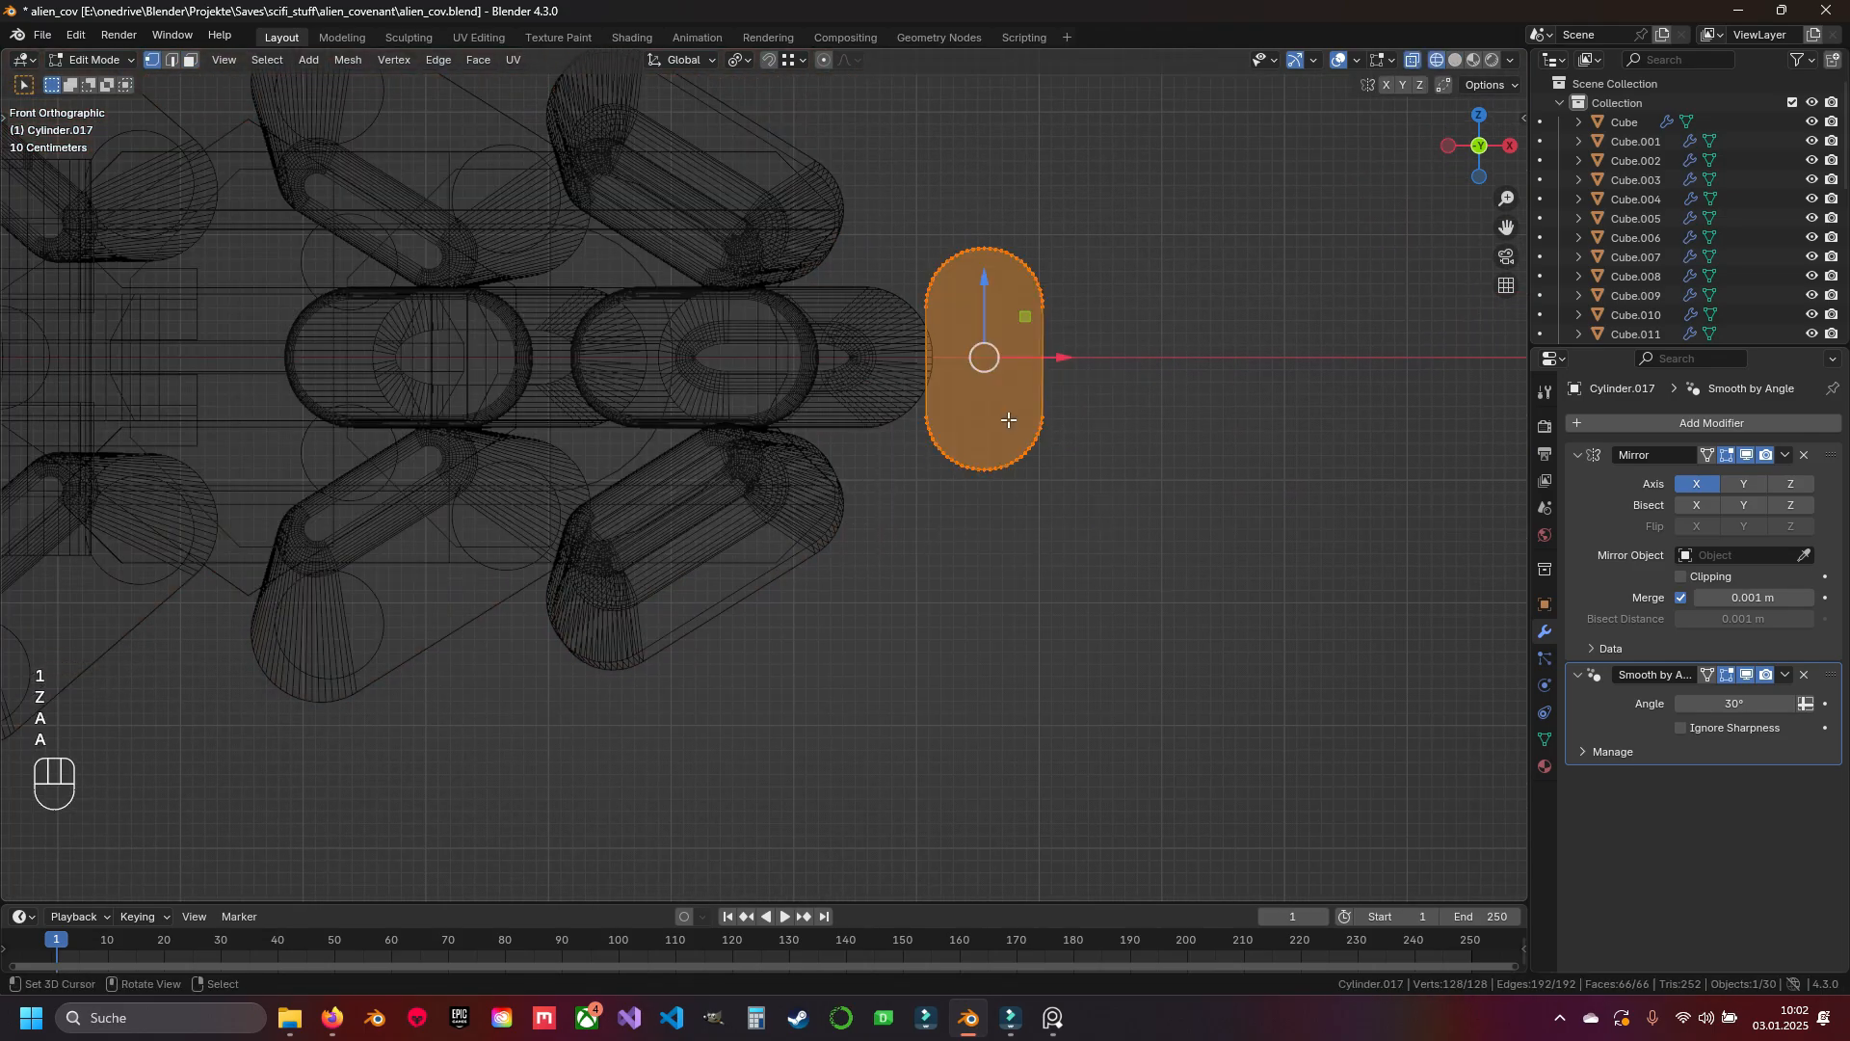
middle_click_drag(1003, 413, 1060, 395)
key("t")
left_click_drag(1060, 395, 771, 453)
mouse_move(771, 453)
middle_mouse_down()
mouse_move(714, 550)
mouse_move(748, 541)
middle_mouse_up()
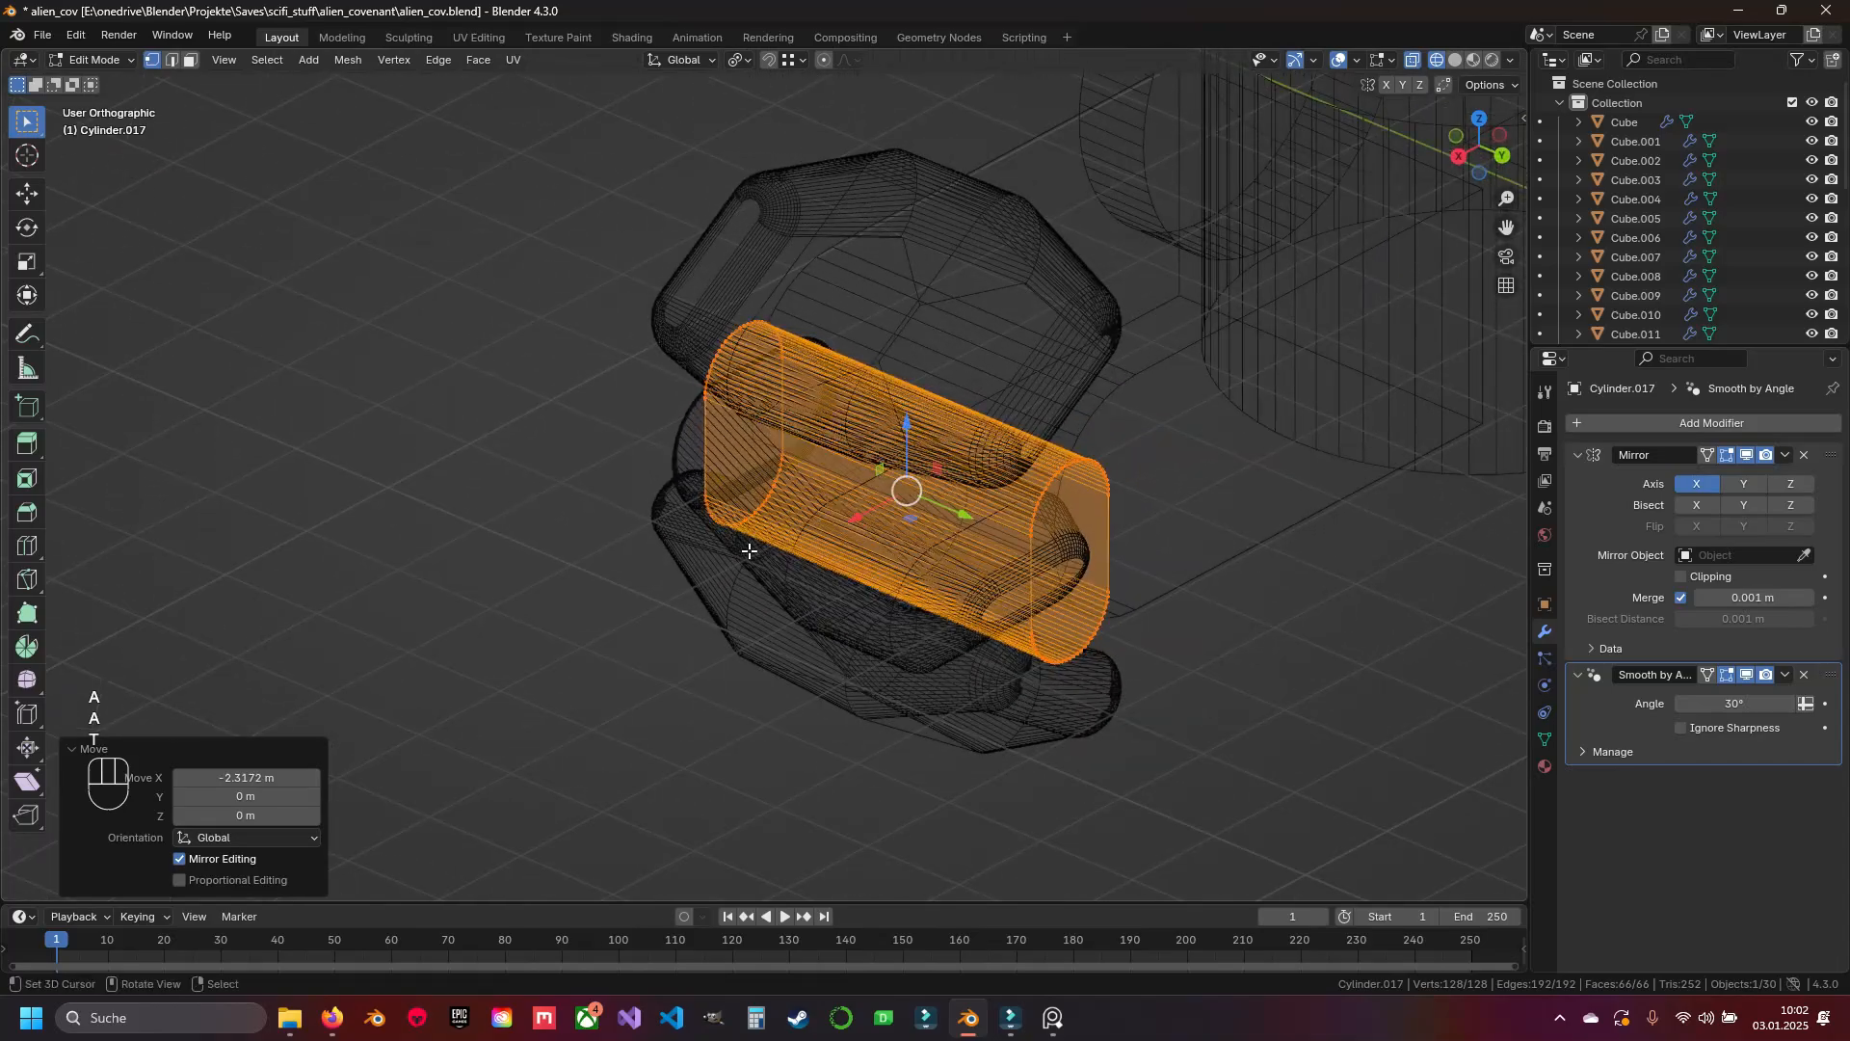
Move the upright oval block -0.94948 m along X against the side arm
key("z")
key("t")
scroll(728, 551, "up", 2)
key("g")
key("x")
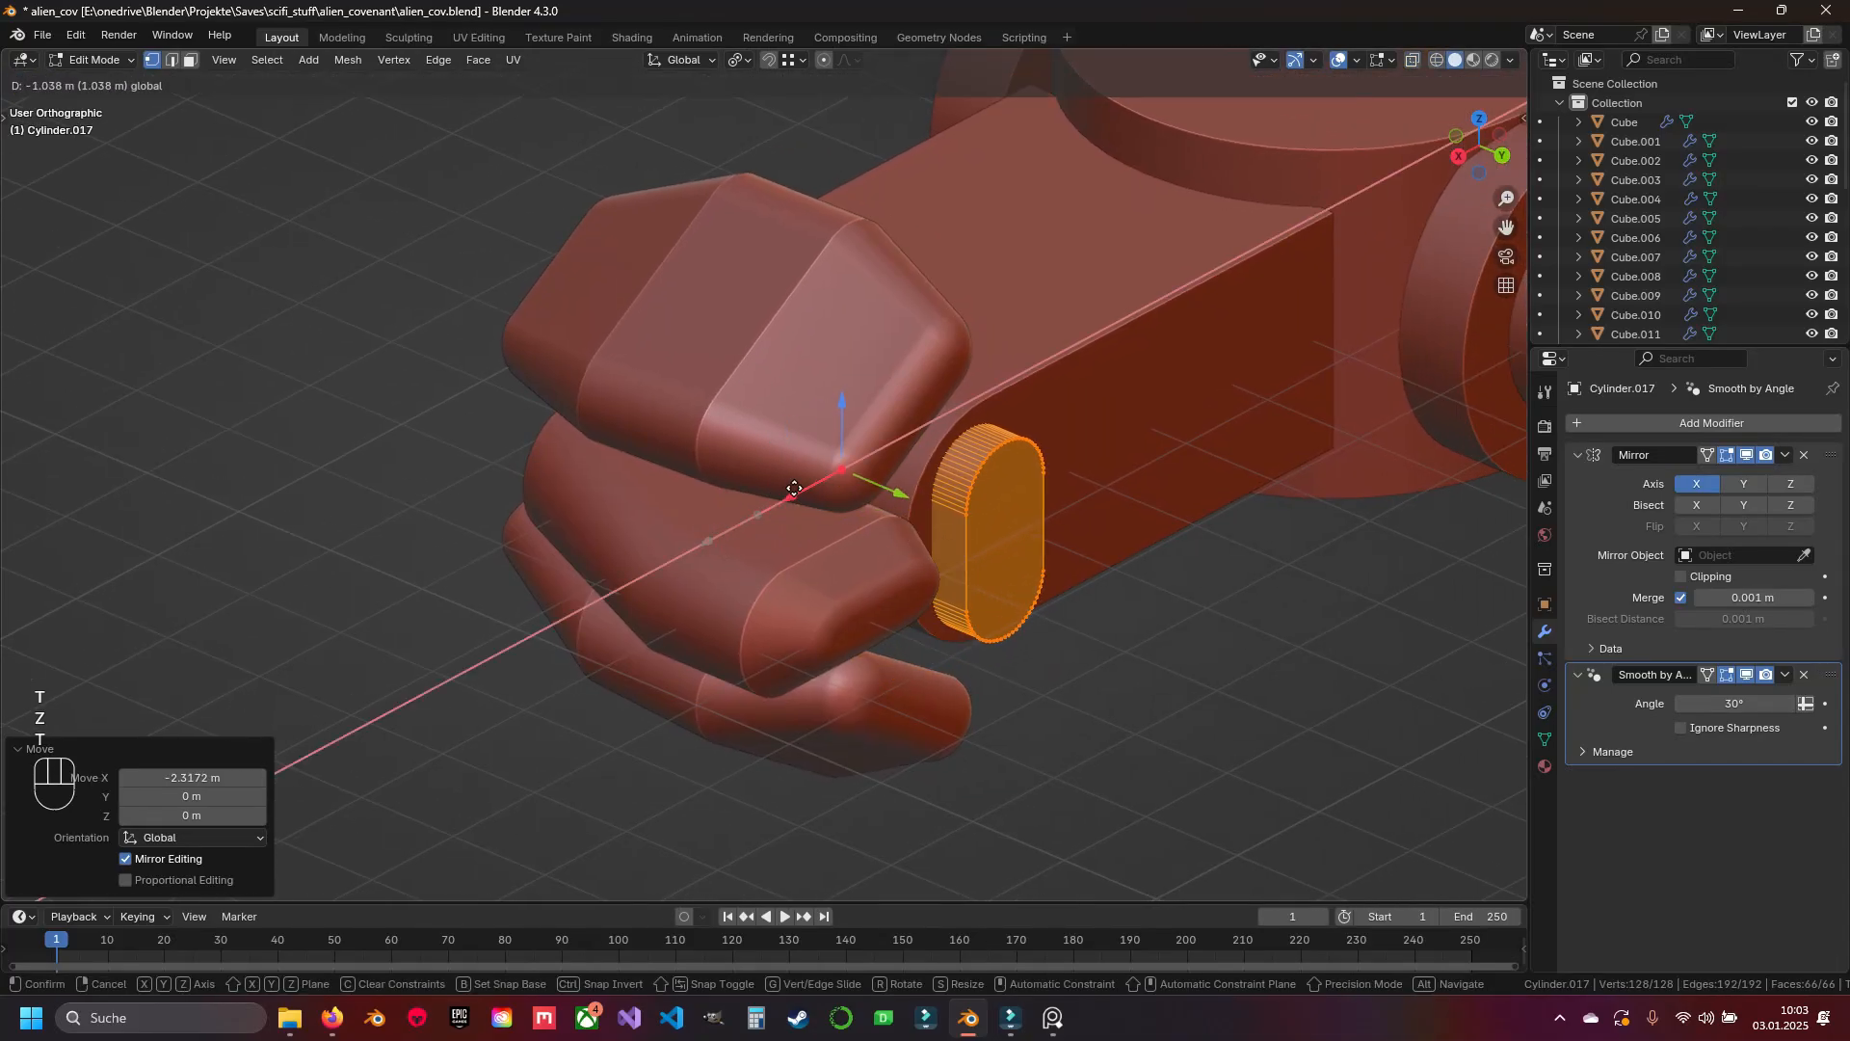
left_click(791, 490)
key("t")
middle_click_drag(790, 489, 747, 522)
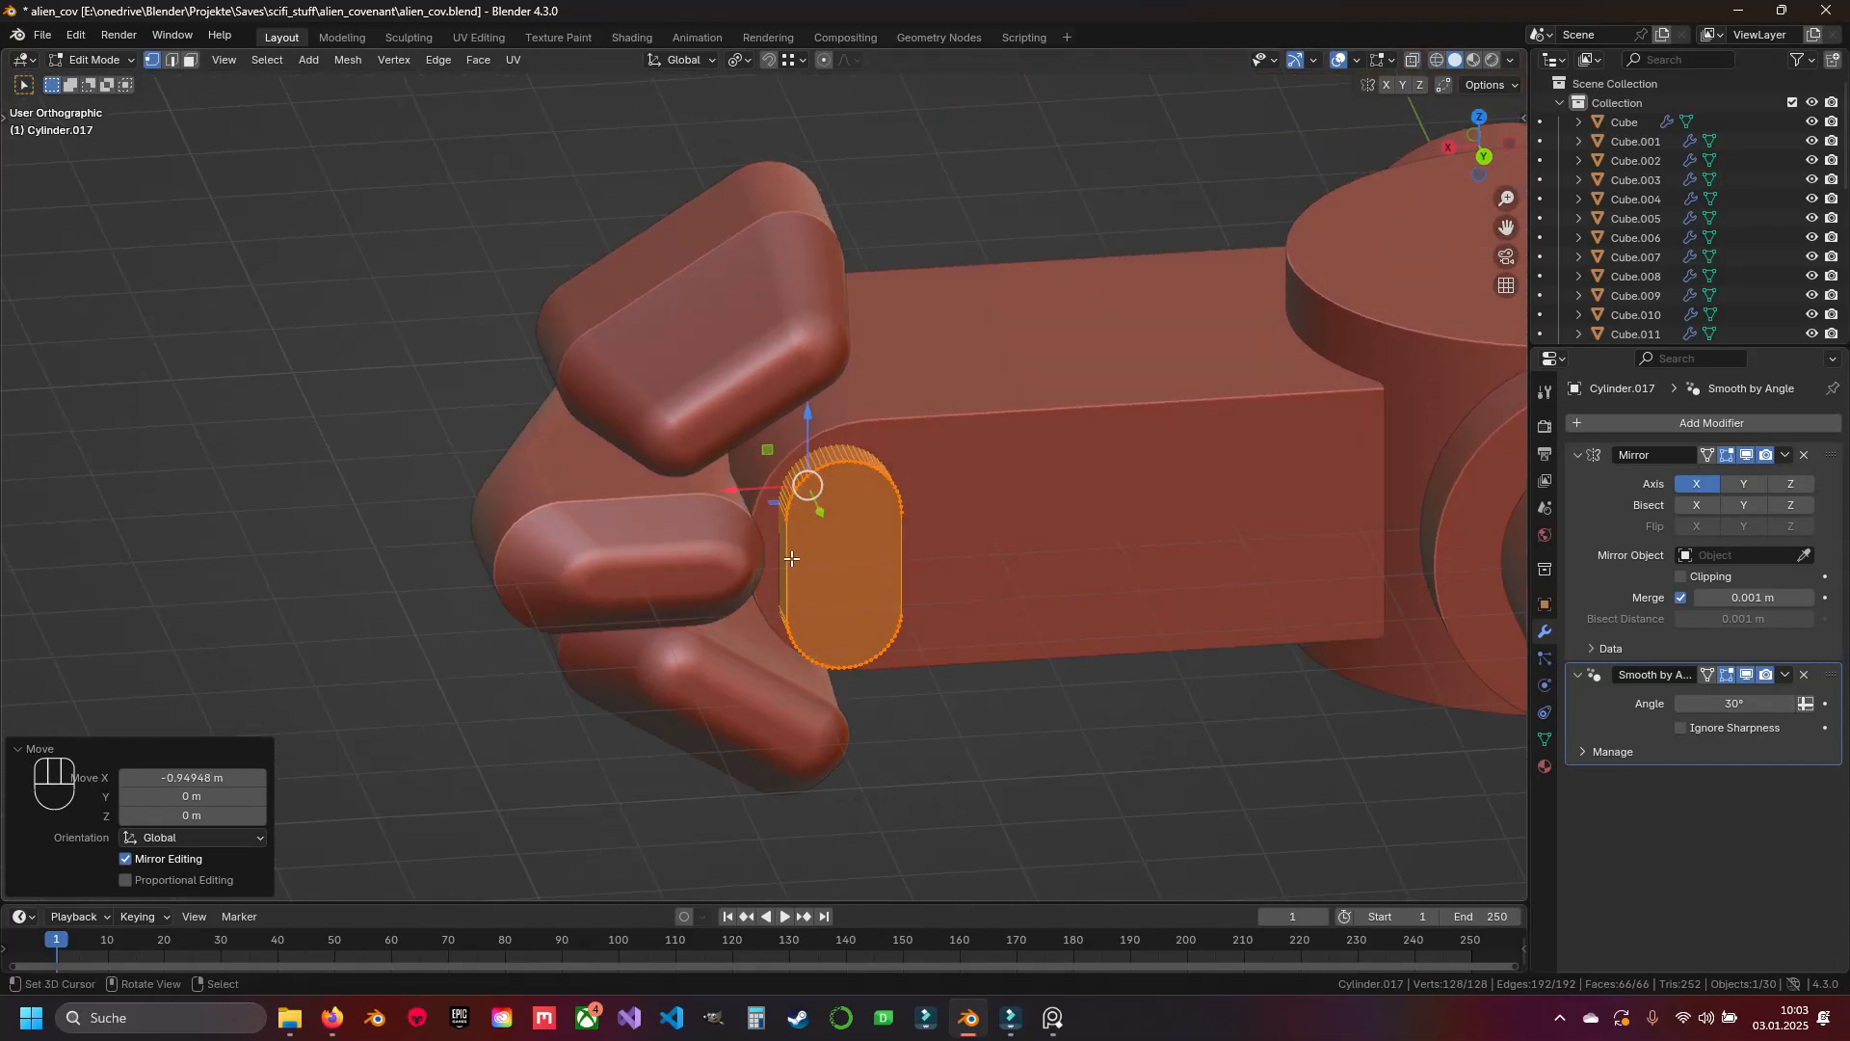
Select the oval block's upper rounded end through the mesh and raise it 0.37358 m along Z
key("ctrl+KP_1")
key("KP_7")
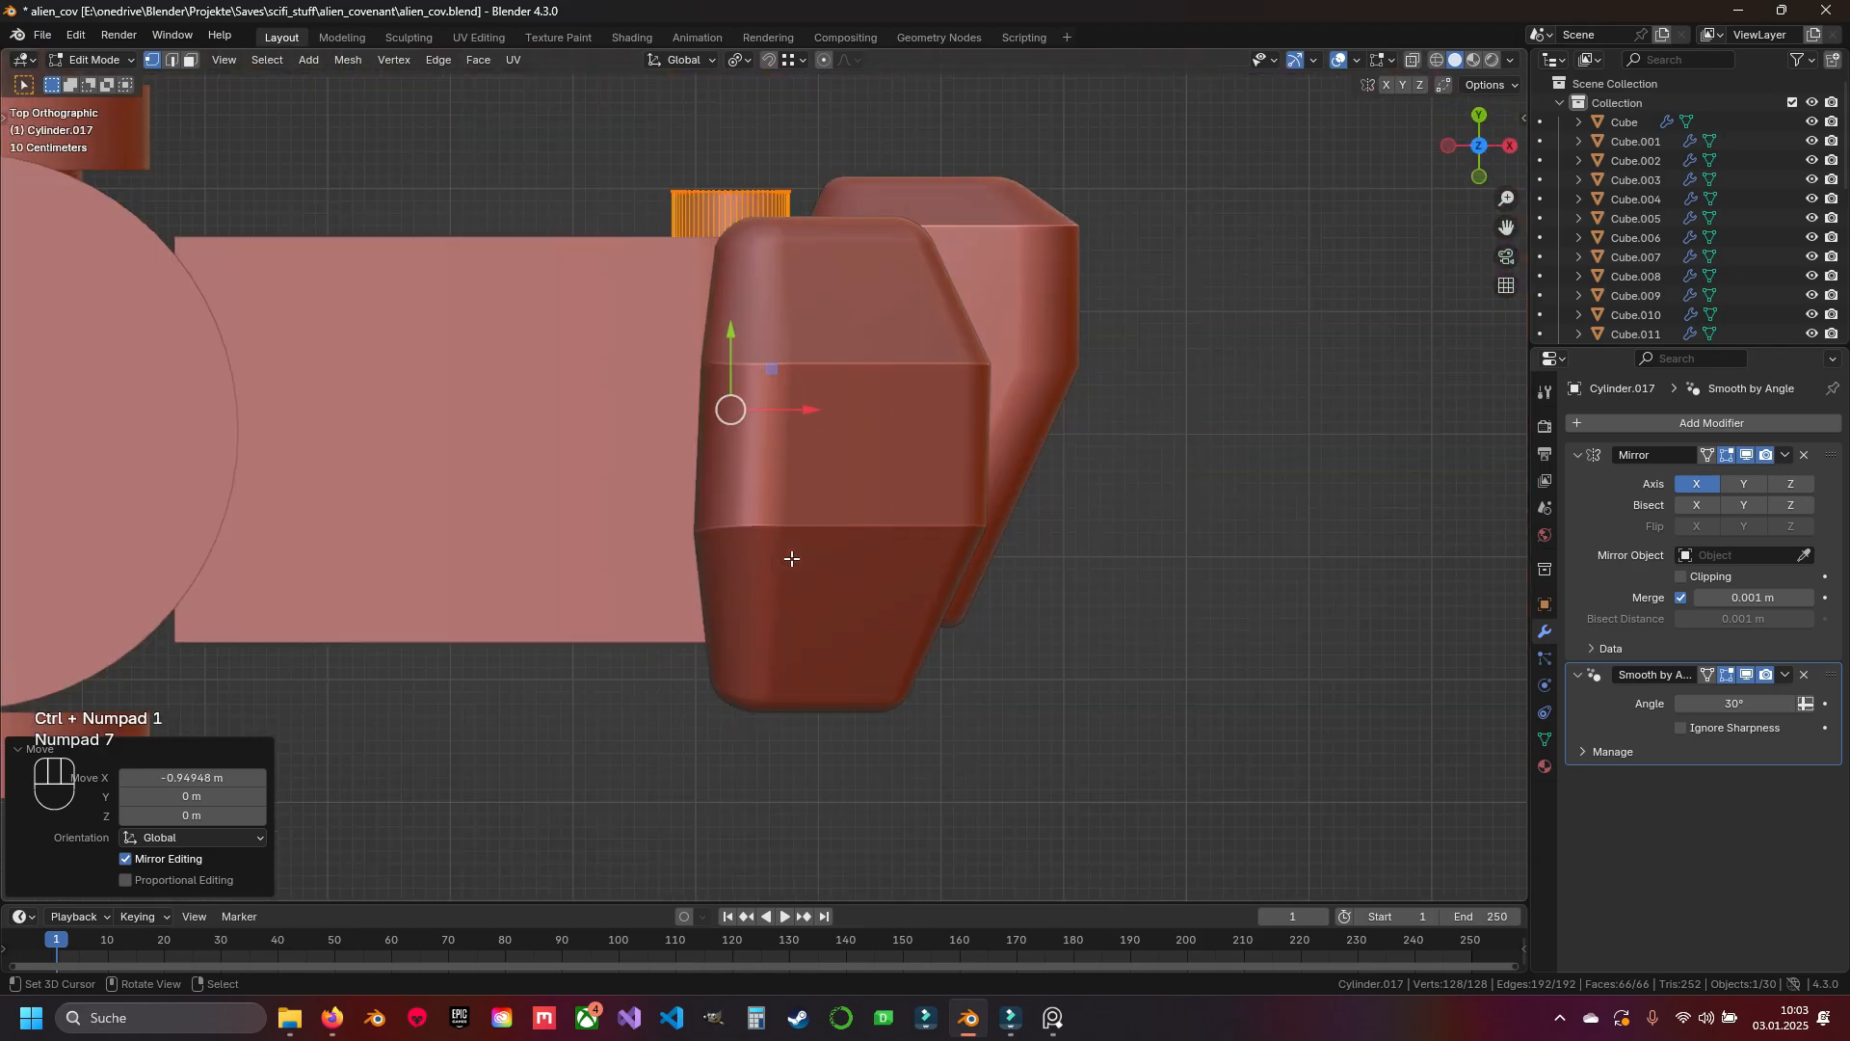
key("KP_1")
key("z")
mouse_move(928, 537)
middle_mouse_down()
mouse_move(868, 521)
mouse_move(795, 534)
middle_mouse_up()
key("z")
key("z")
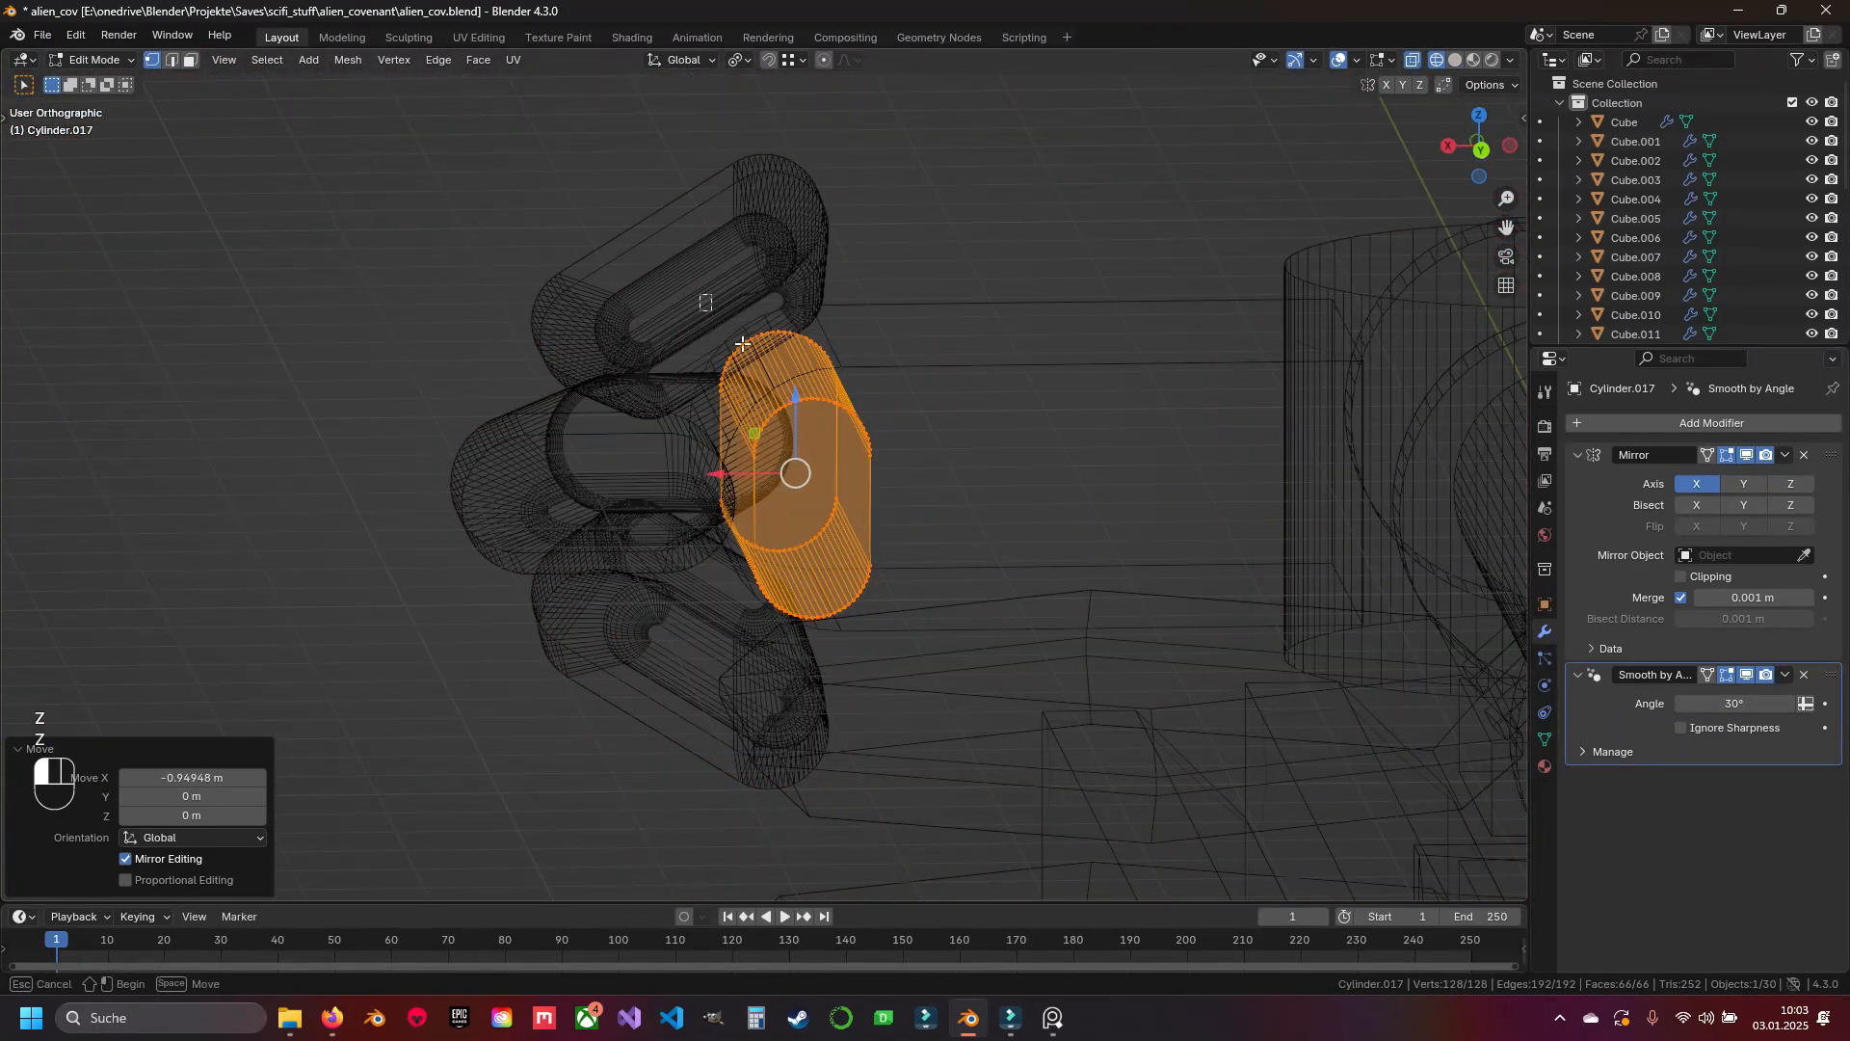
left_click_drag(703, 297, 902, 488)
key("z")
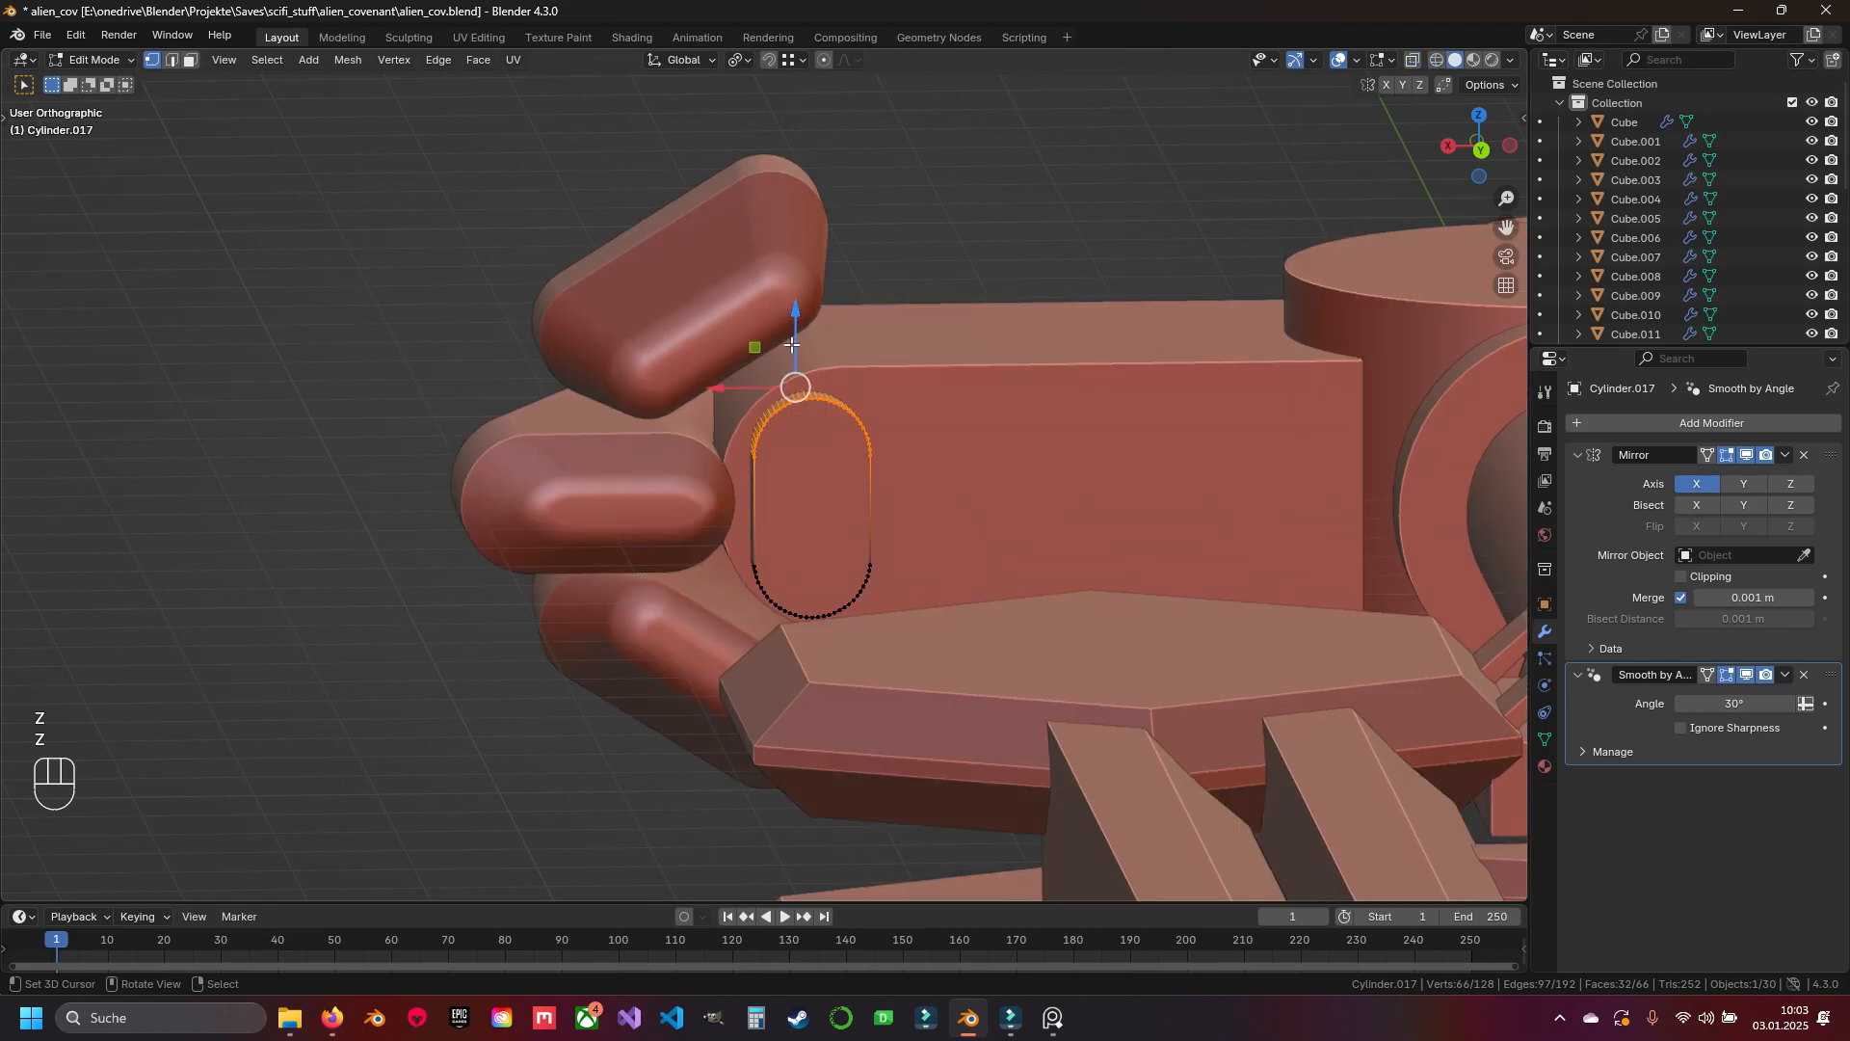
left_click(789, 286)
Select the oval block's lower rounded end through the mesh and lower it along Z to lengthen the block
key("z")
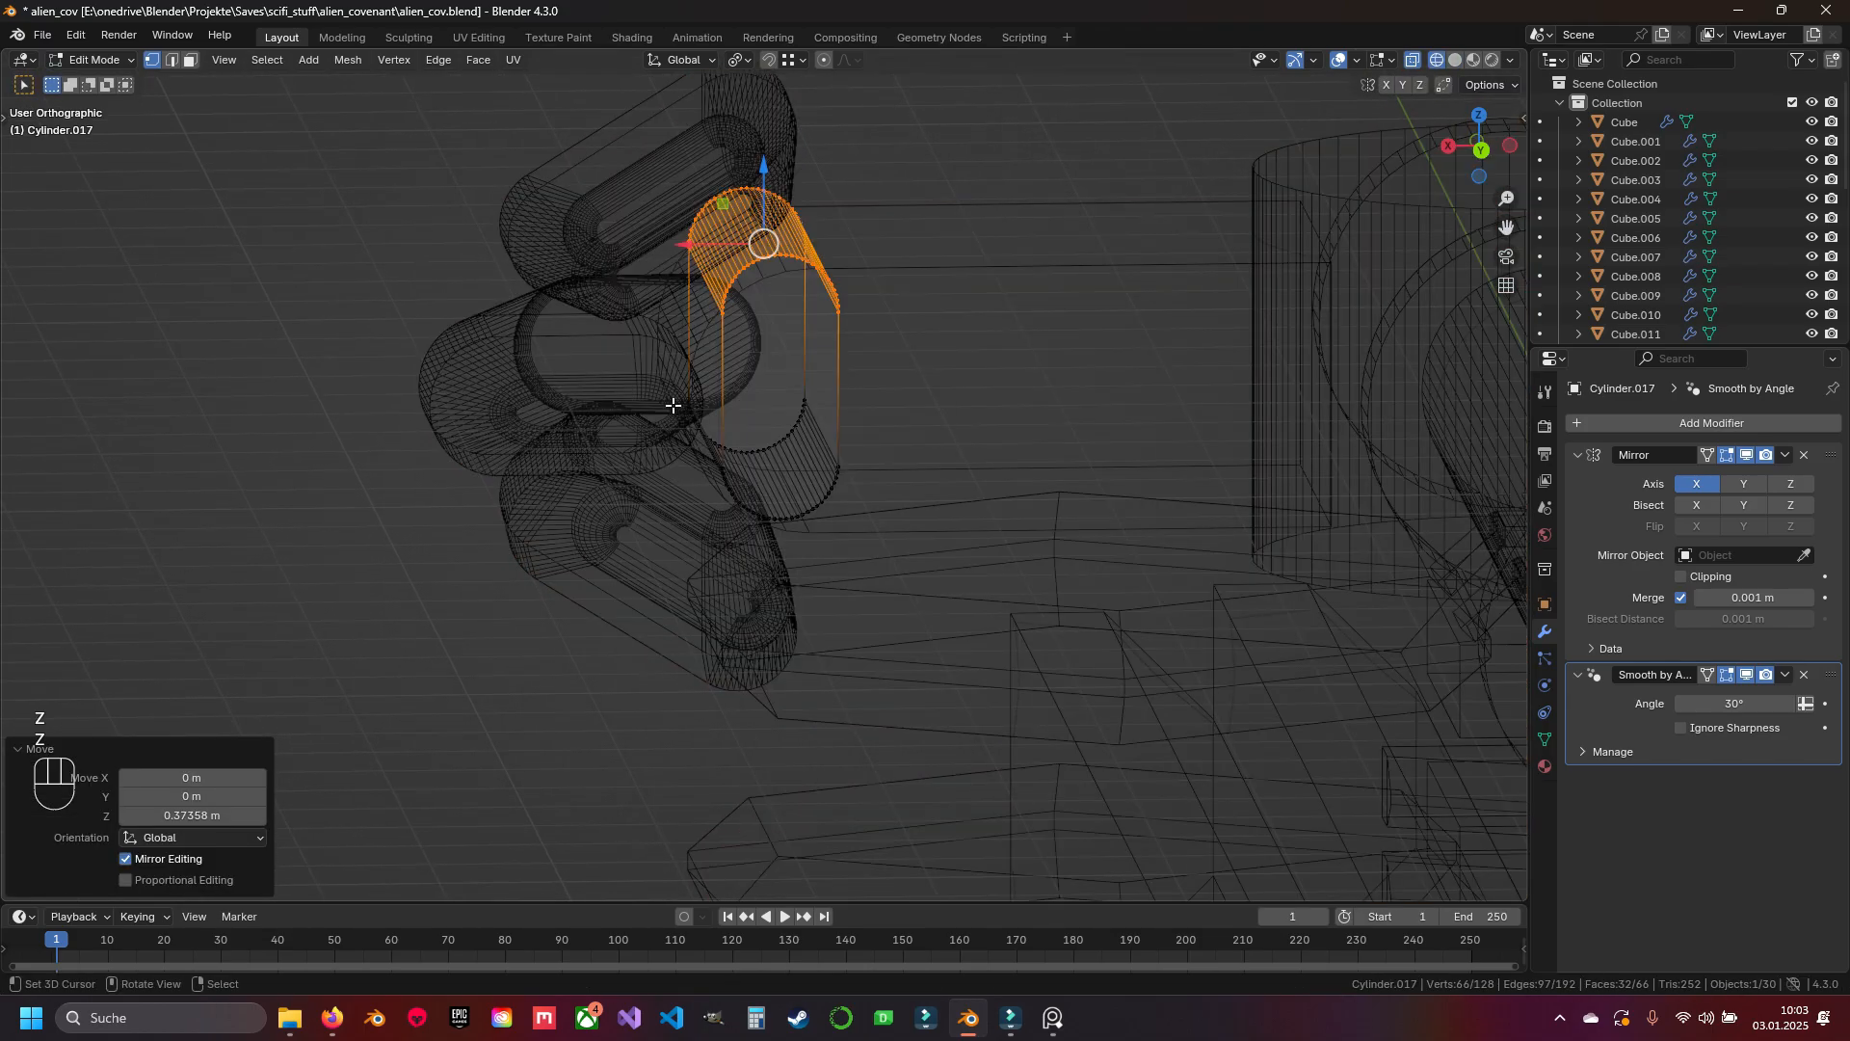
left_click_drag(682, 401, 858, 557)
key("z")
left_click_drag(757, 383, 771, 408)
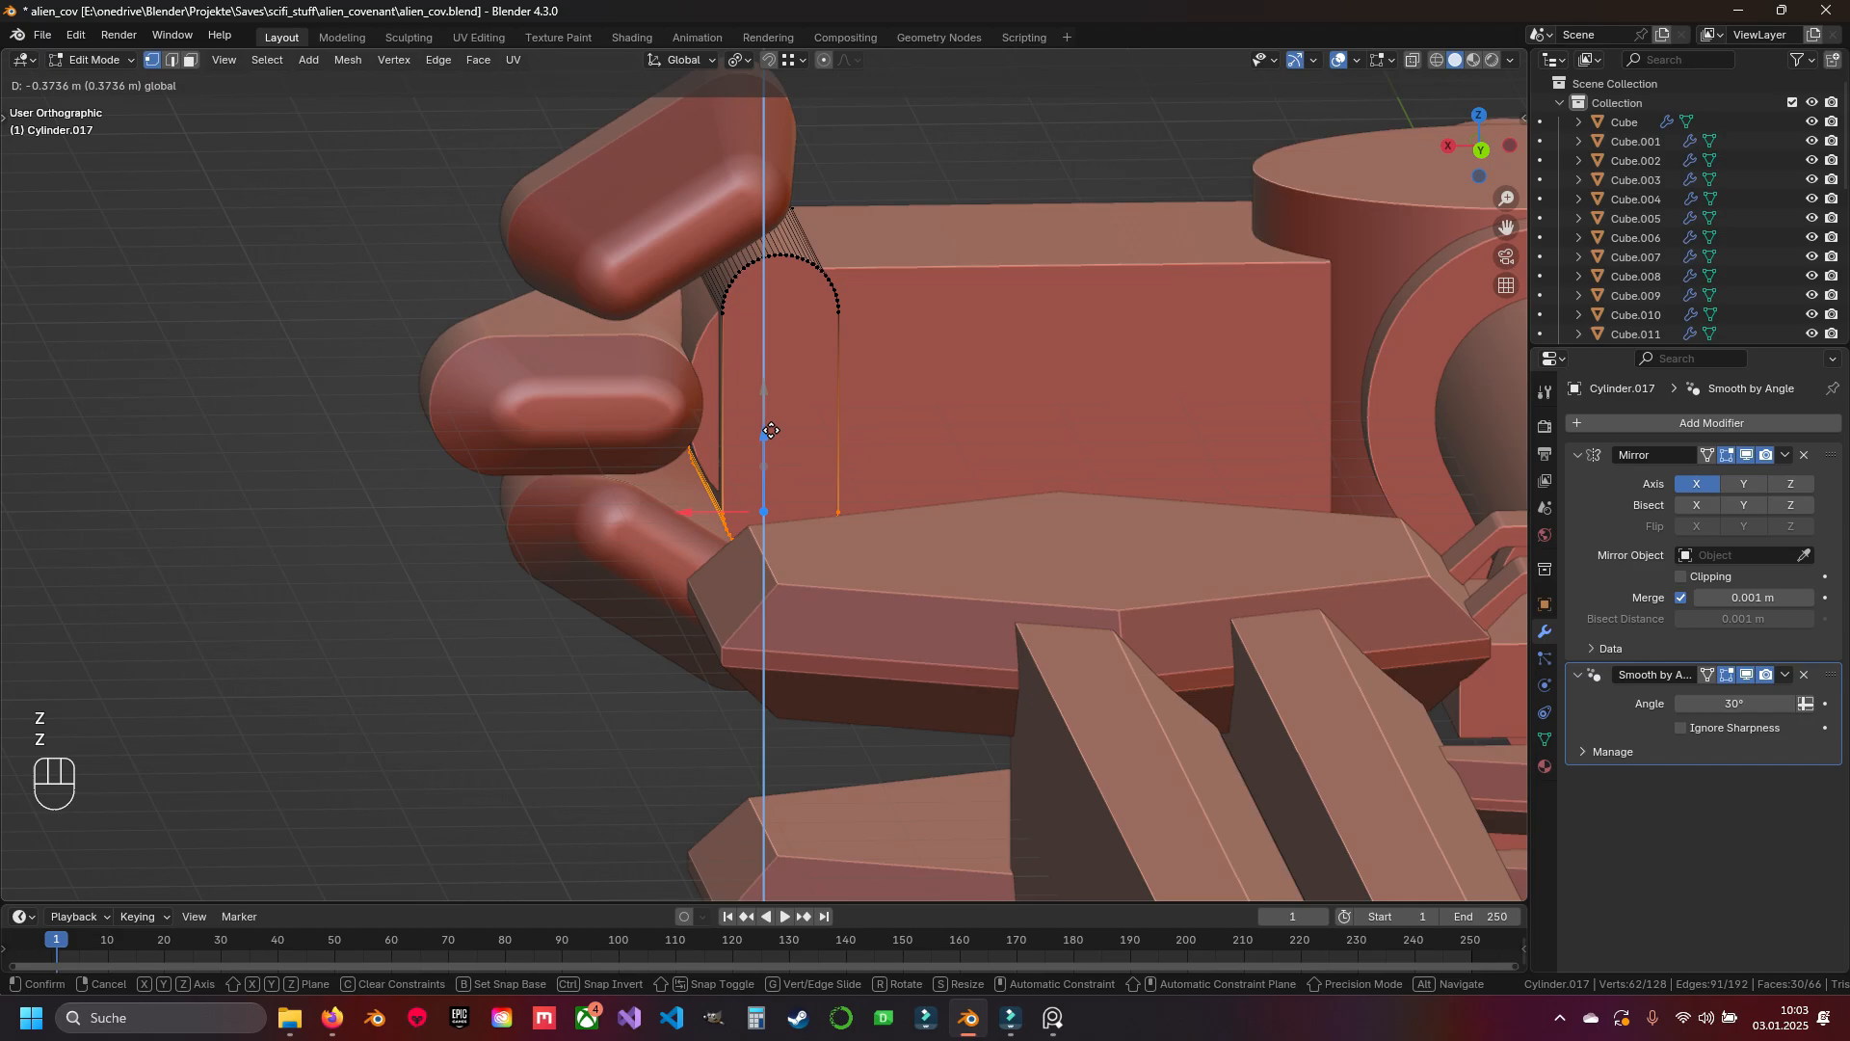
left_click_drag(774, 472, 771, 482)
Select the whole oval block and move it 0.25026 m along X
middle_click_drag(771, 481, 810, 468)
key("alt+a")
key("a")
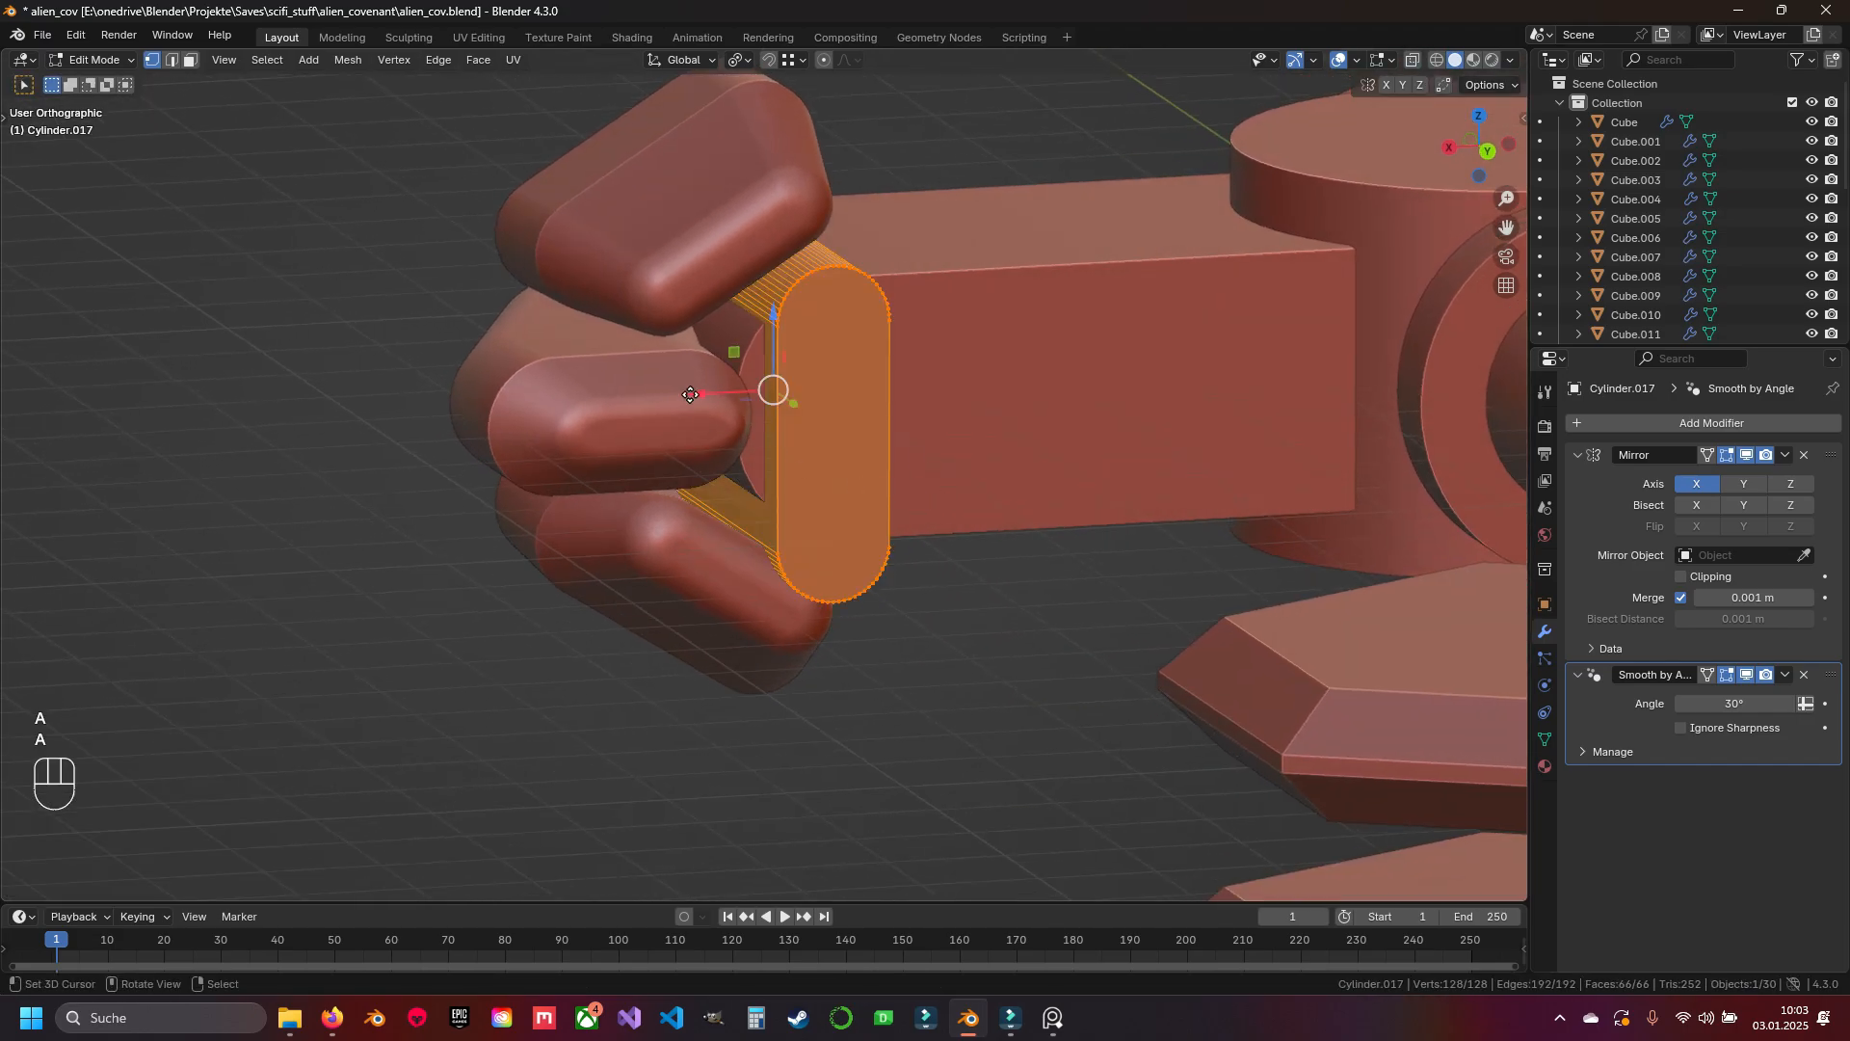
left_click_drag(690, 395, 661, 390)
middle_click_drag(661, 390, 734, 411)
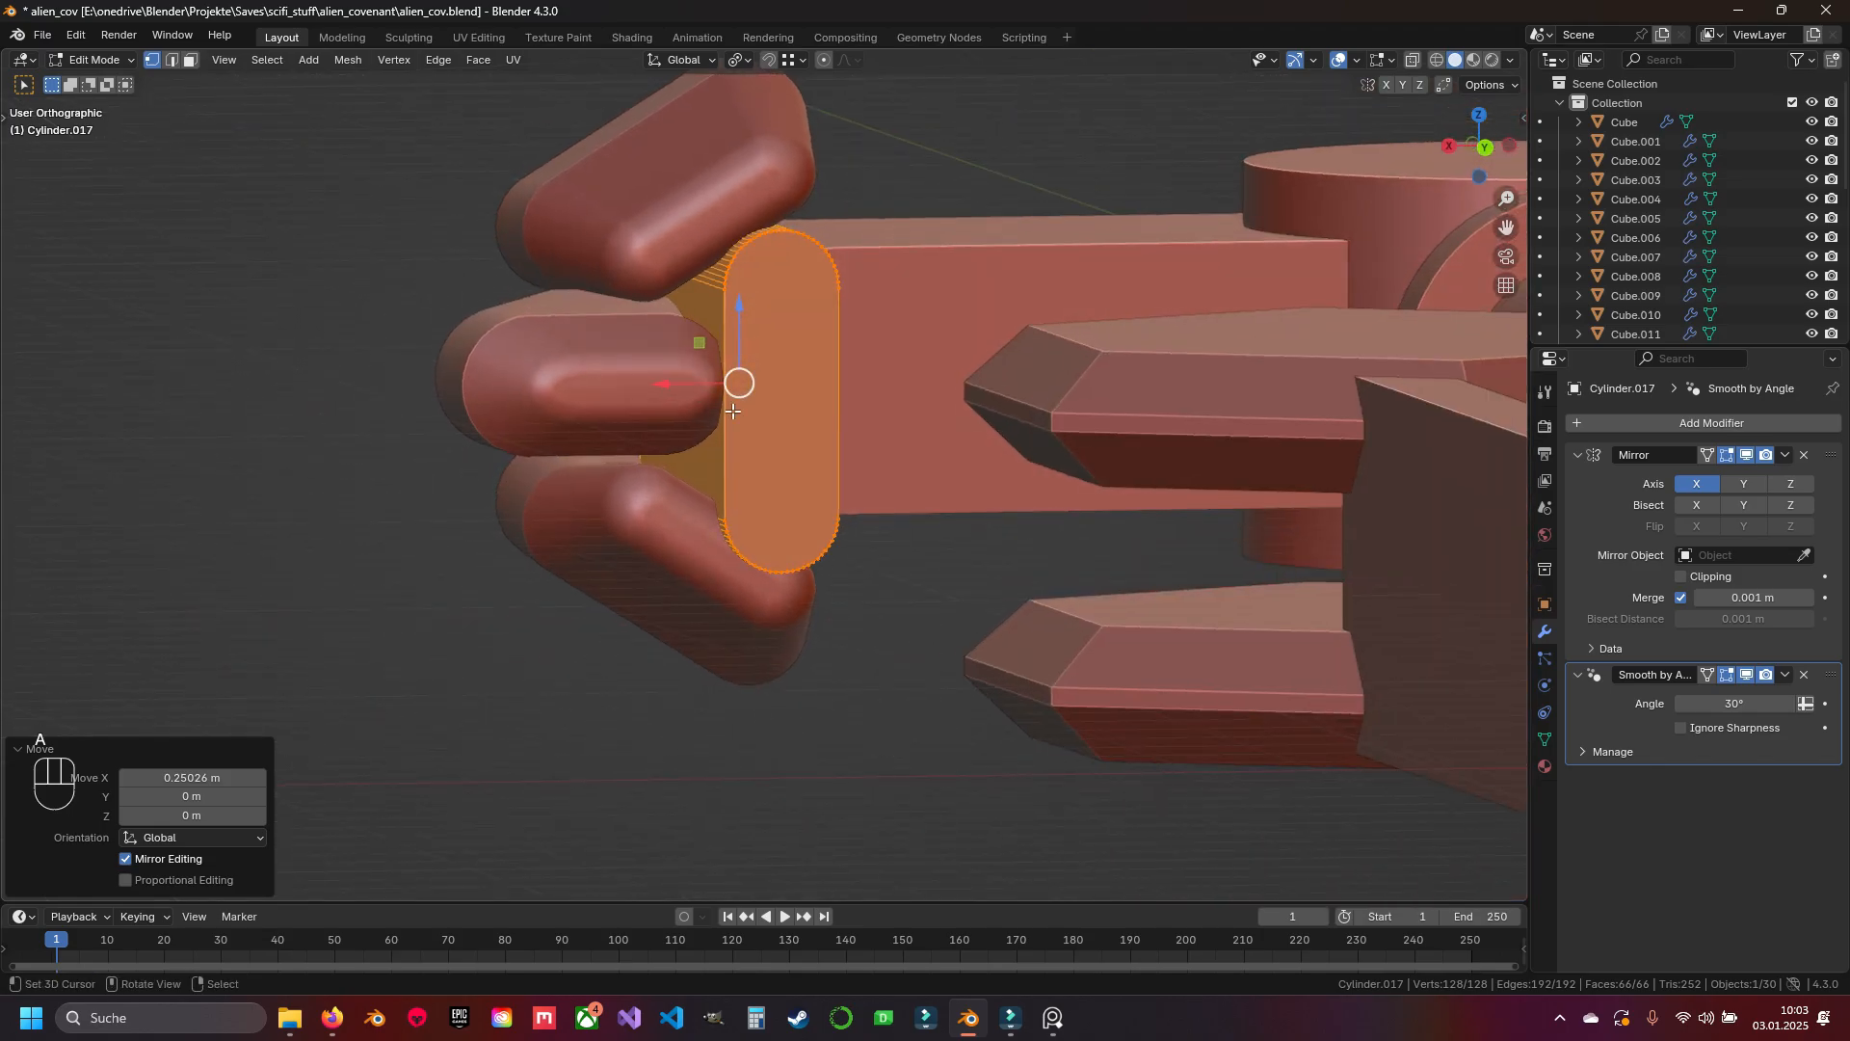
Select only the oval block's lower rounded end and raise it about 0.39 m along Z
key("alt+z")
left_click_drag(590, 434, 848, 597)
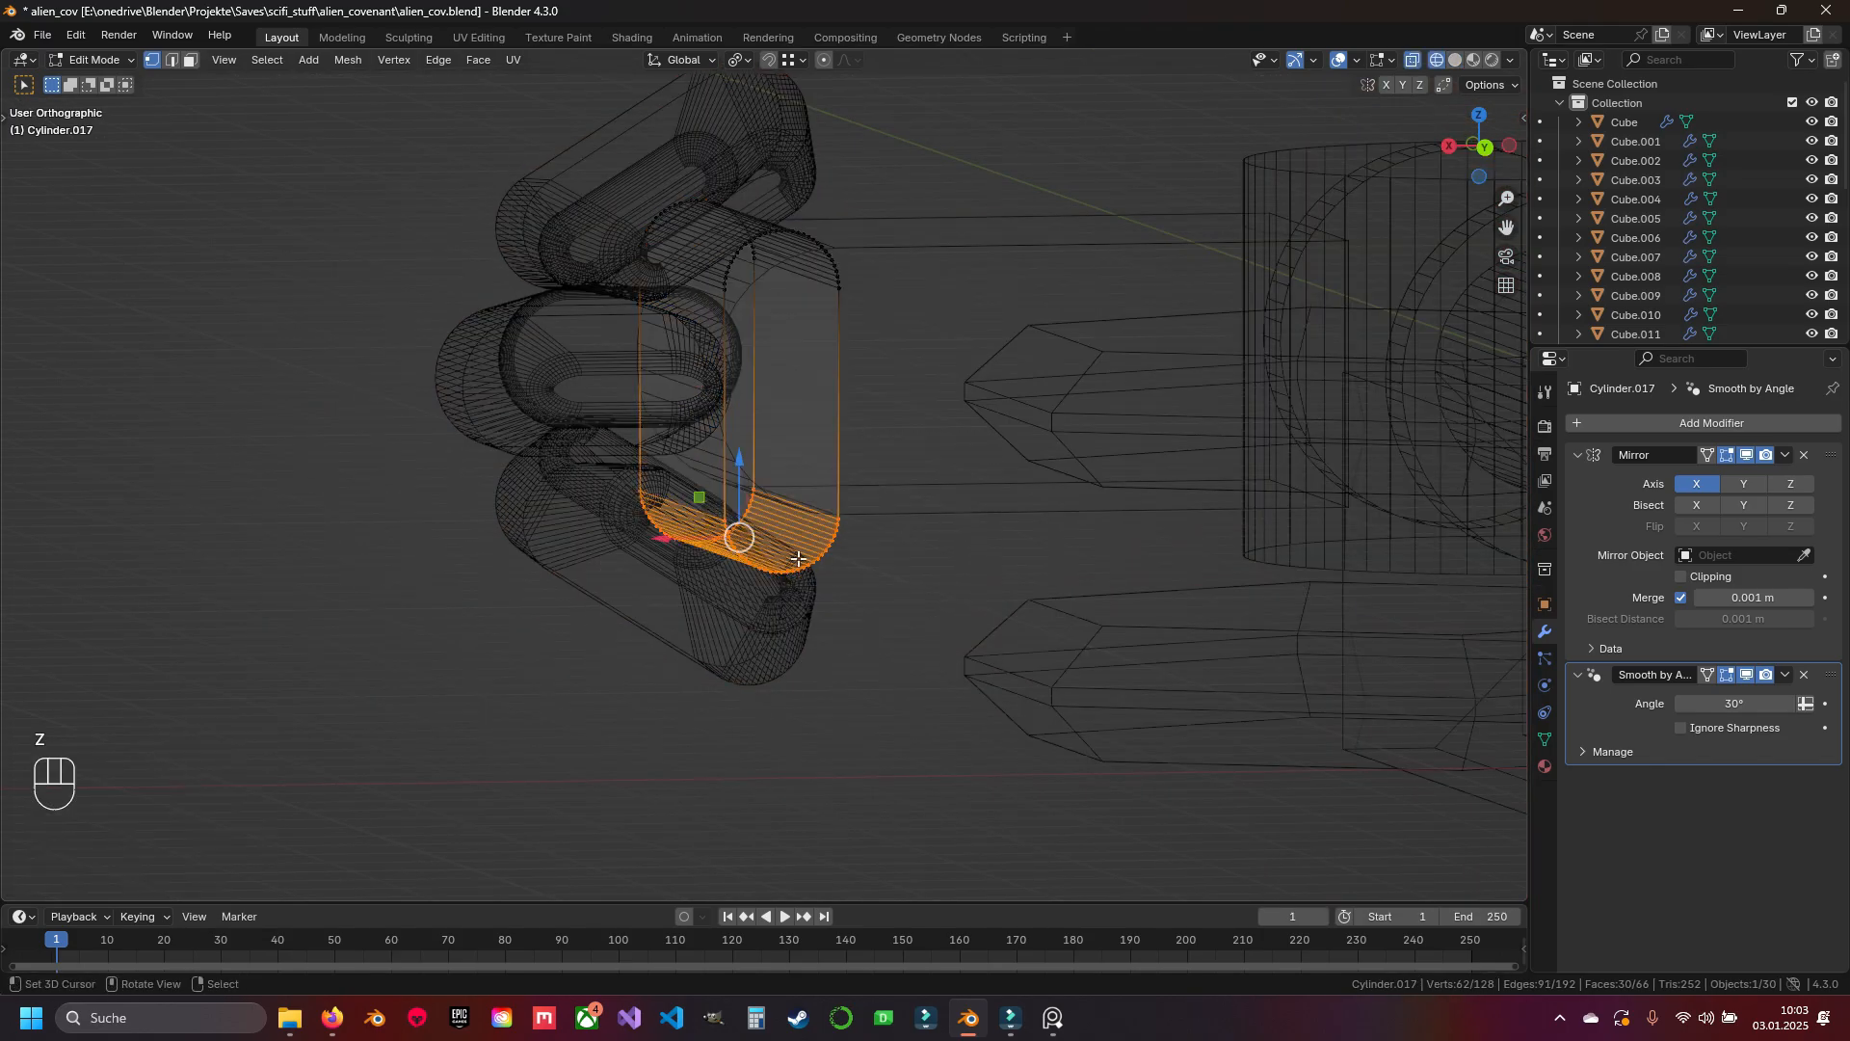
key("alt+z")
key("g")
key("z")
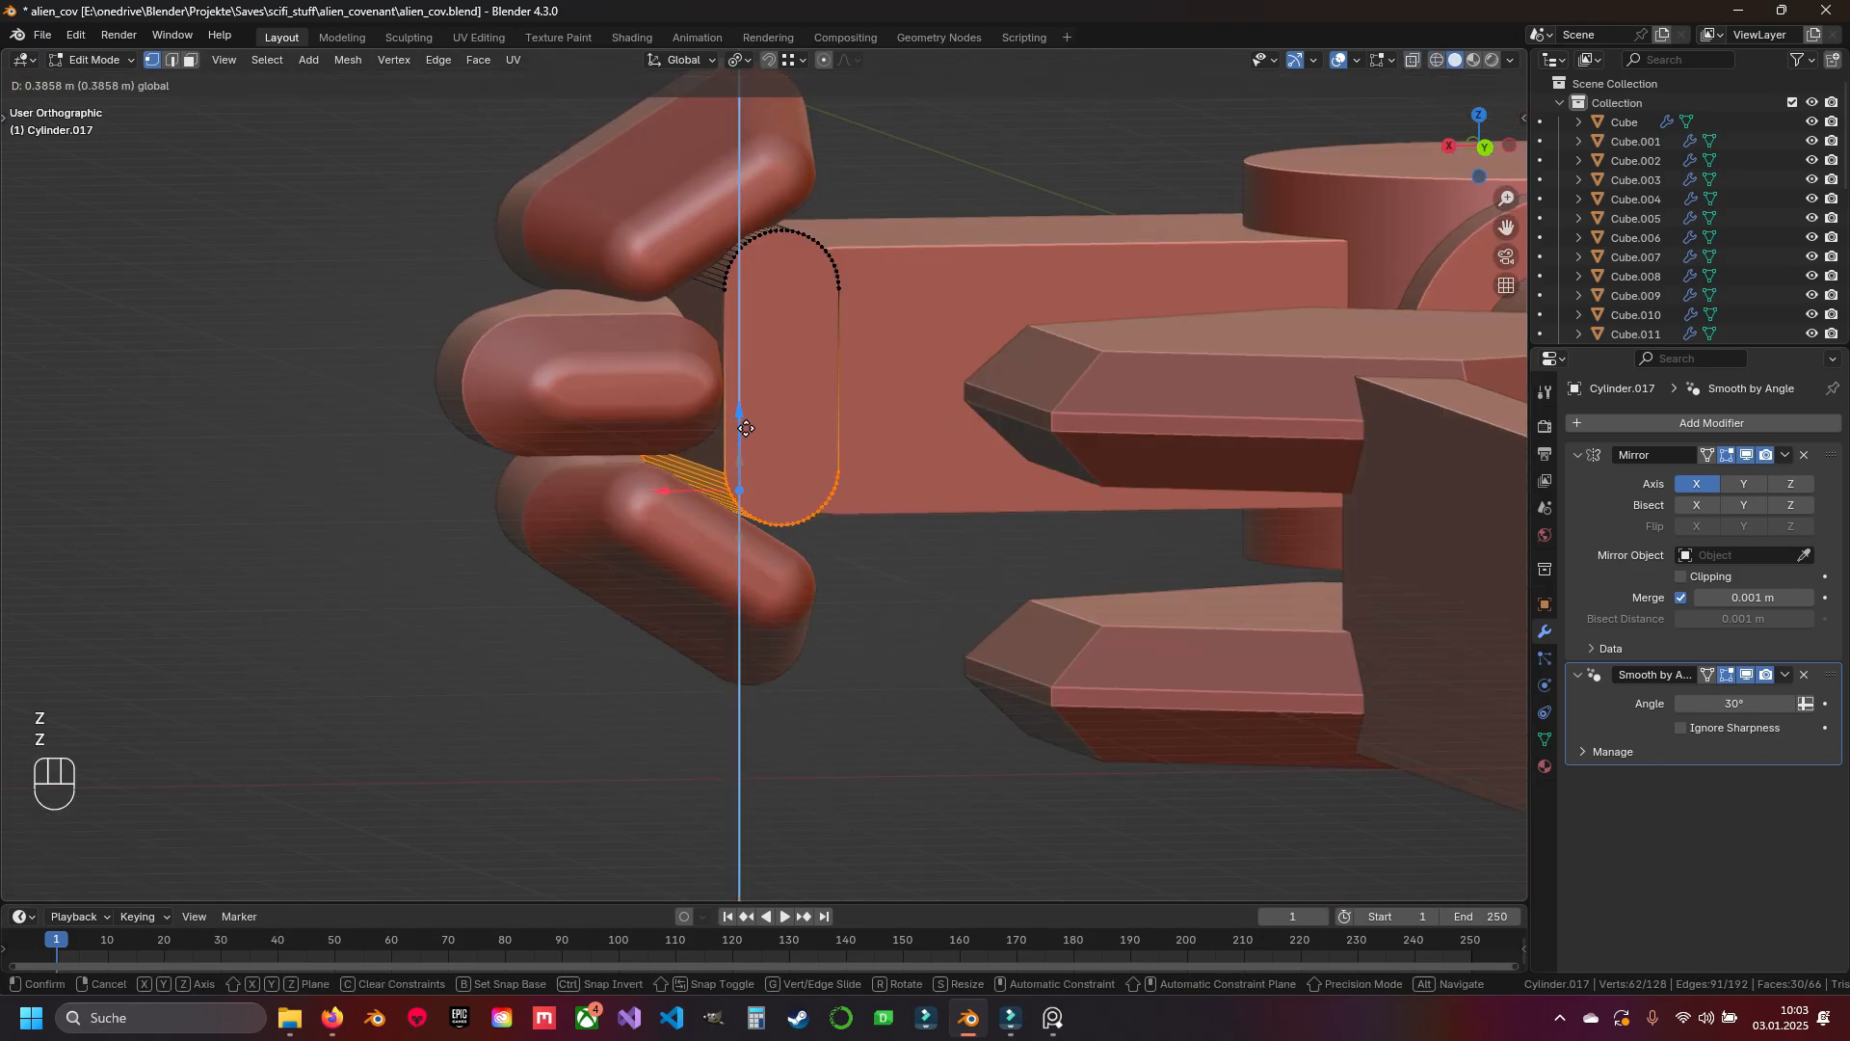
left_click(746, 428)
middle_click_drag(746, 428, 678, 538)
Nudge the block's lower end -0.055459 m along Z and save the file
left_click_drag(715, 408, 718, 424)
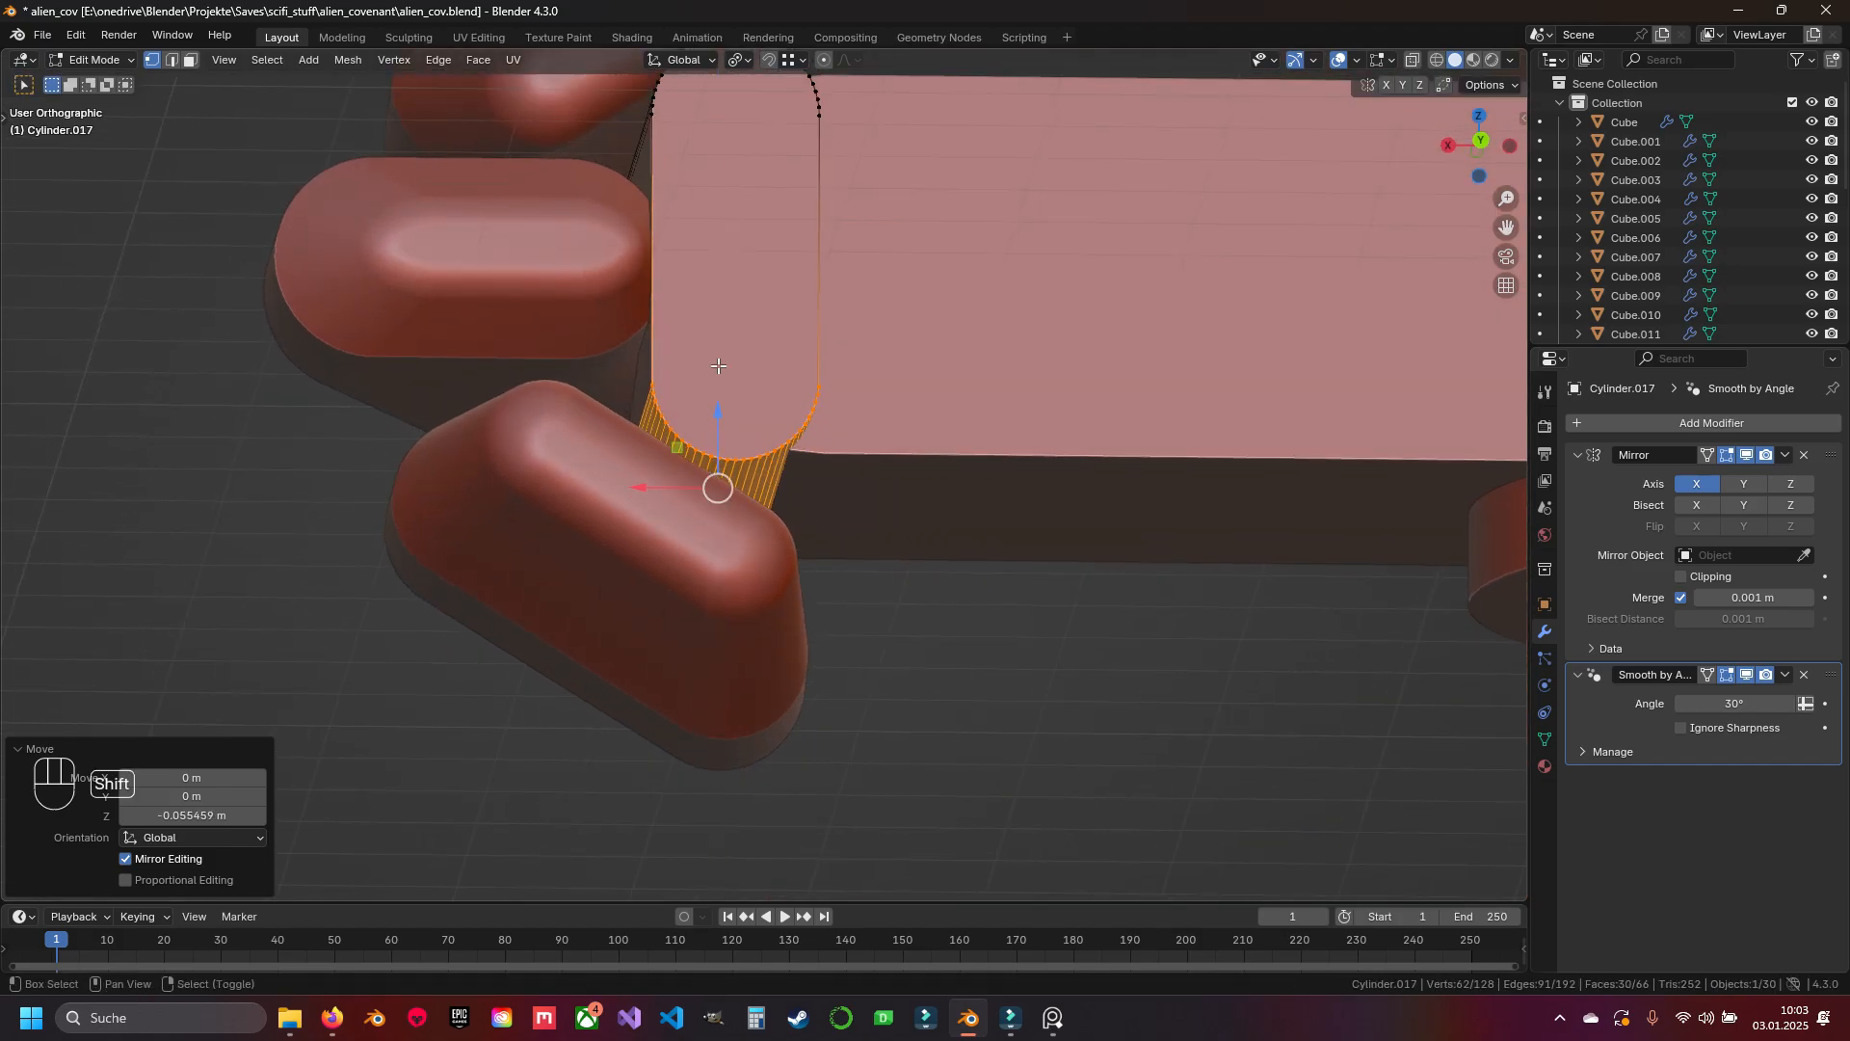
middle_click_drag(718, 424, 758, 576)
middle_click_drag(703, 425, 878, 542)
key("Tab")
key("a")
key("ctrl+s")
Bevel the rim of the oval block's exposed end face about 0.19 m wide with 10 segments
key("Tab")
scroll(878, 543, "up", 5)
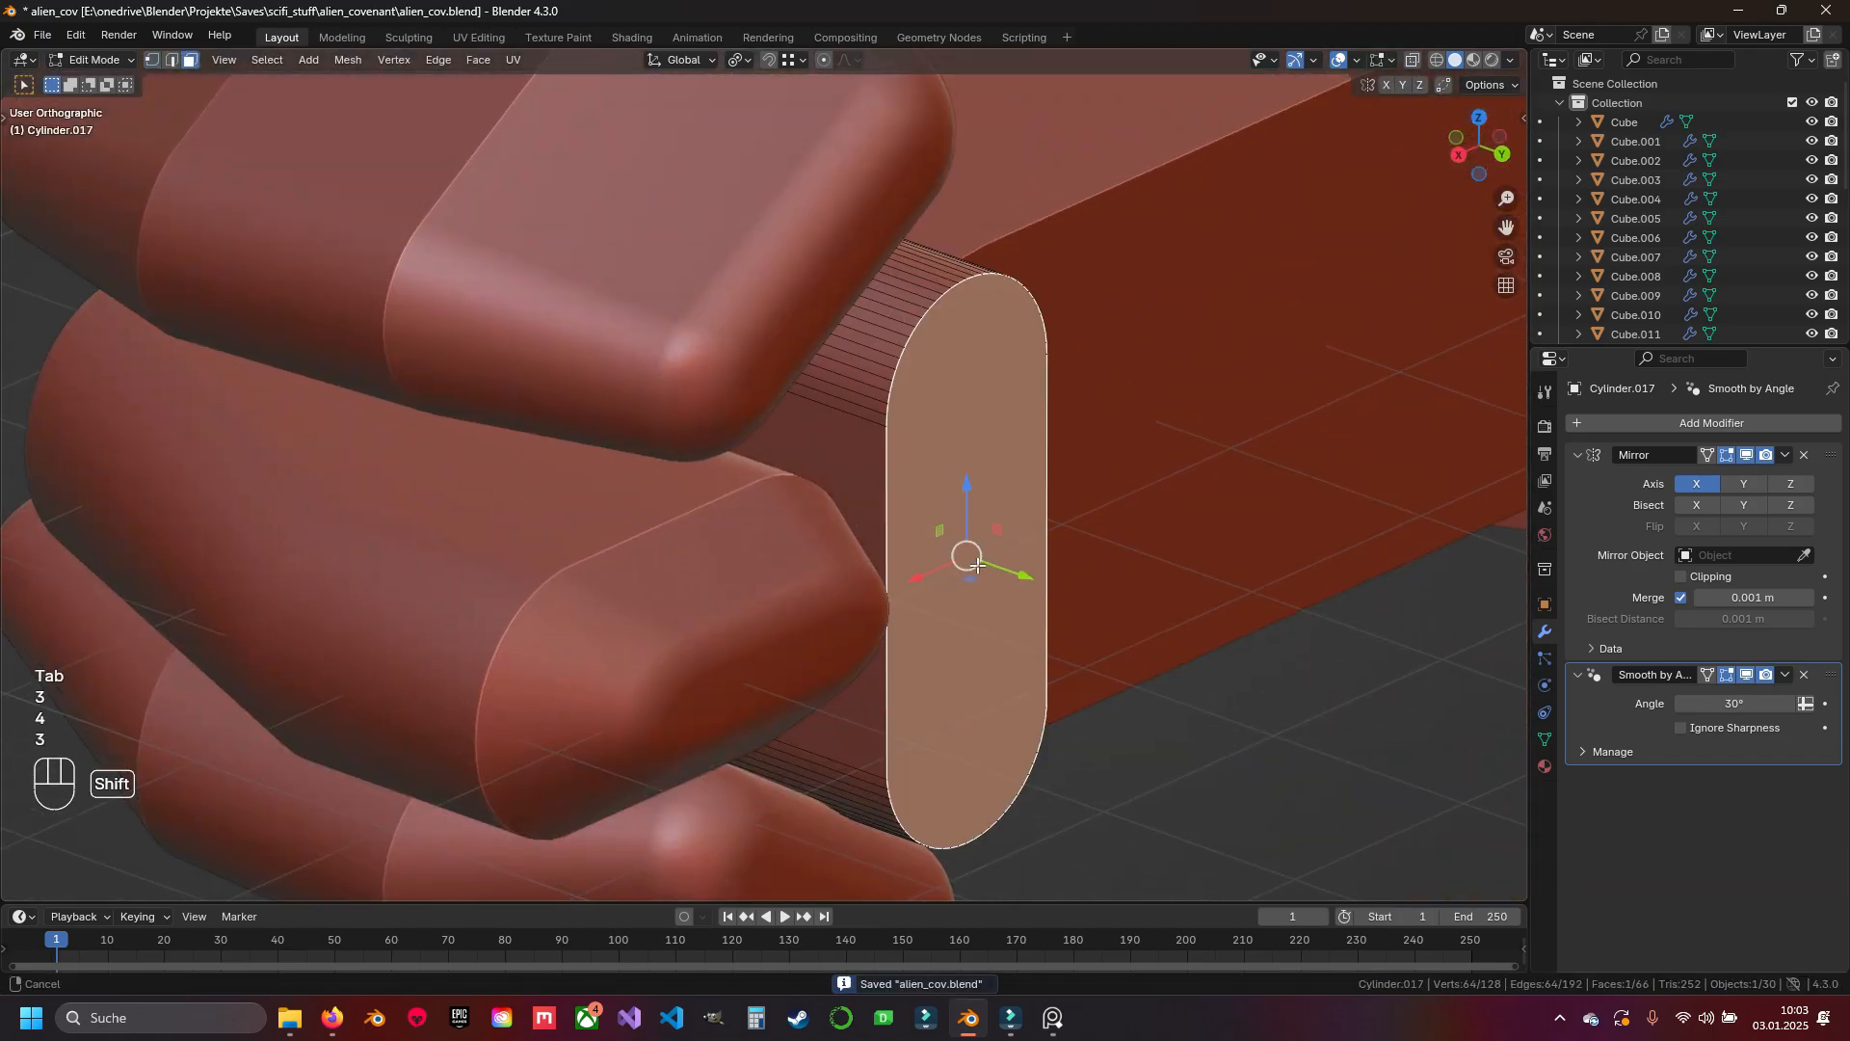
key("ctrl+b")
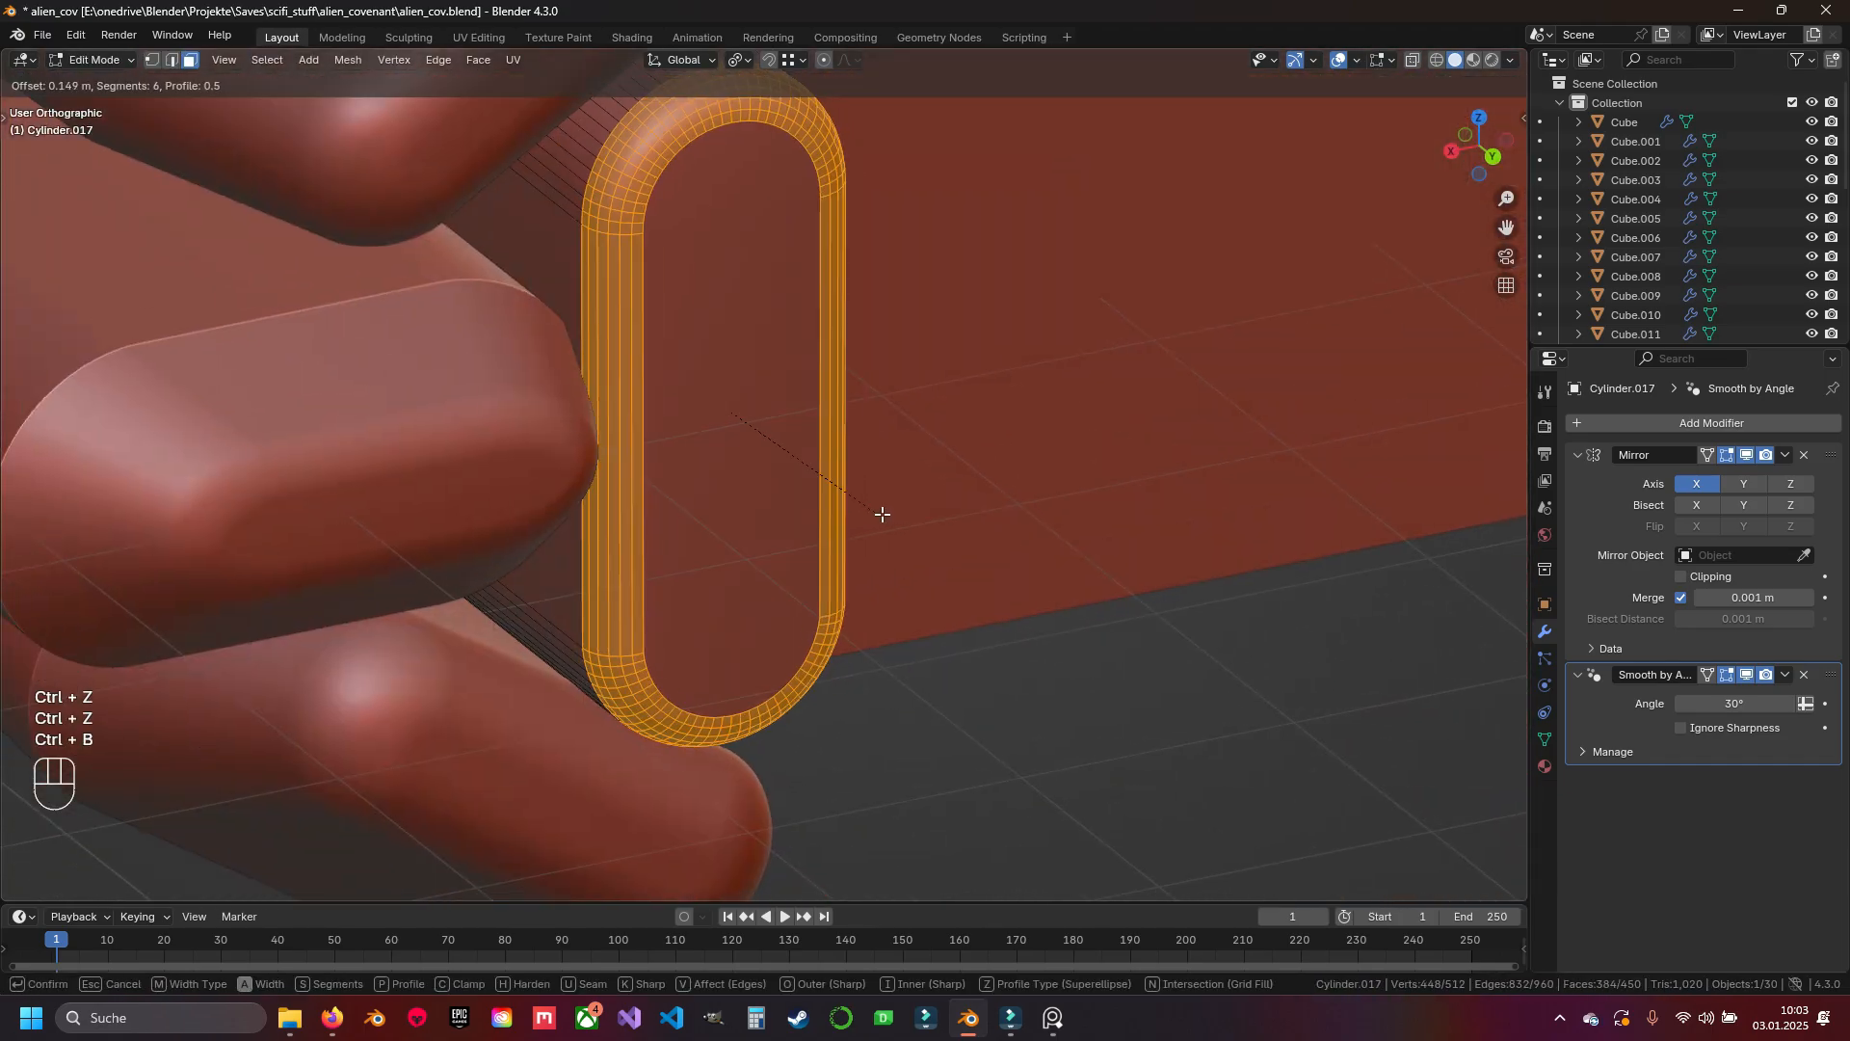
scroll(881, 516, "up", 4)
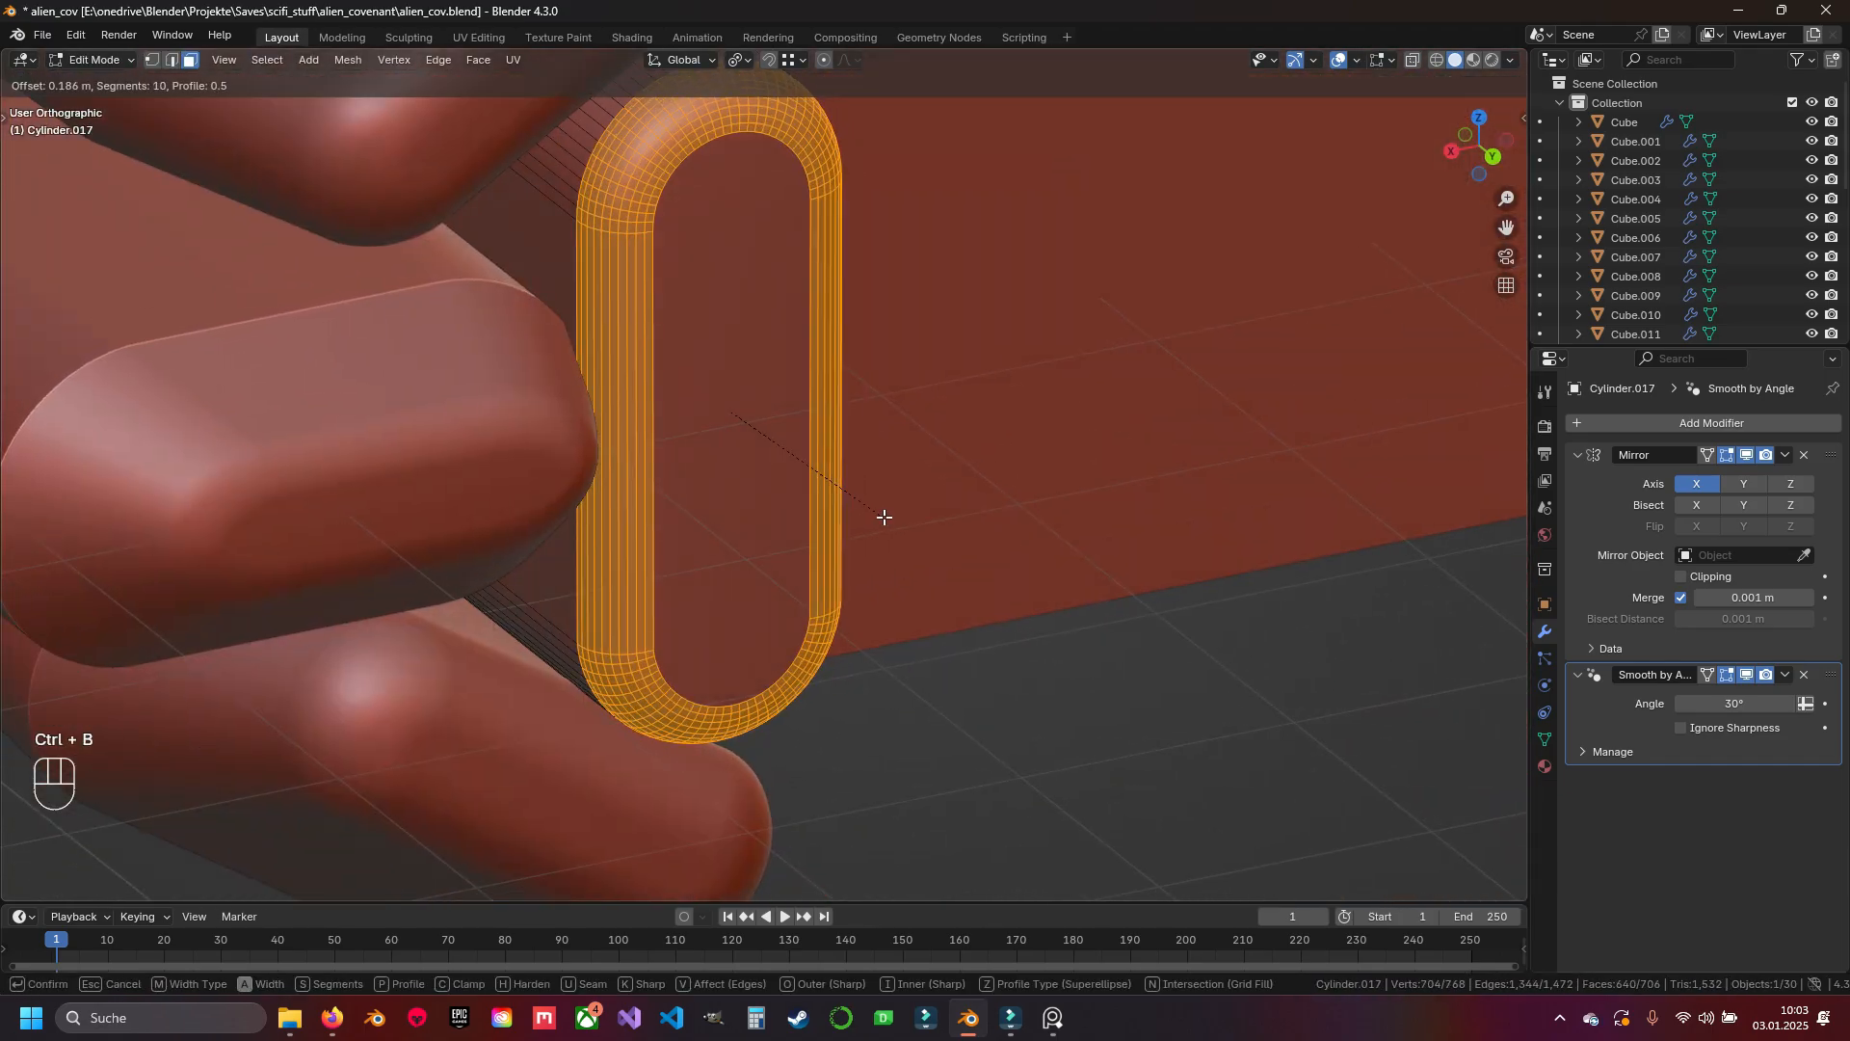
left_click(873, 533)
key("Tab")
scroll(873, 533, "down", 5)
middle_click_drag(873, 532, 1003, 520)
Check the bevelled block's mesh, return to object mode with nothing selected and save the file
key("Tab")
key("z")
middle_click_drag(815, 538, 1012, 347)
key("Tab")
key("a")
key("ctrl+s")
Rotate the side arm's whole upper pod -8.63° in the front view and move it about -0.2 m along X
right_click(705, 347)
key("Tab")
key("a")
key("a")
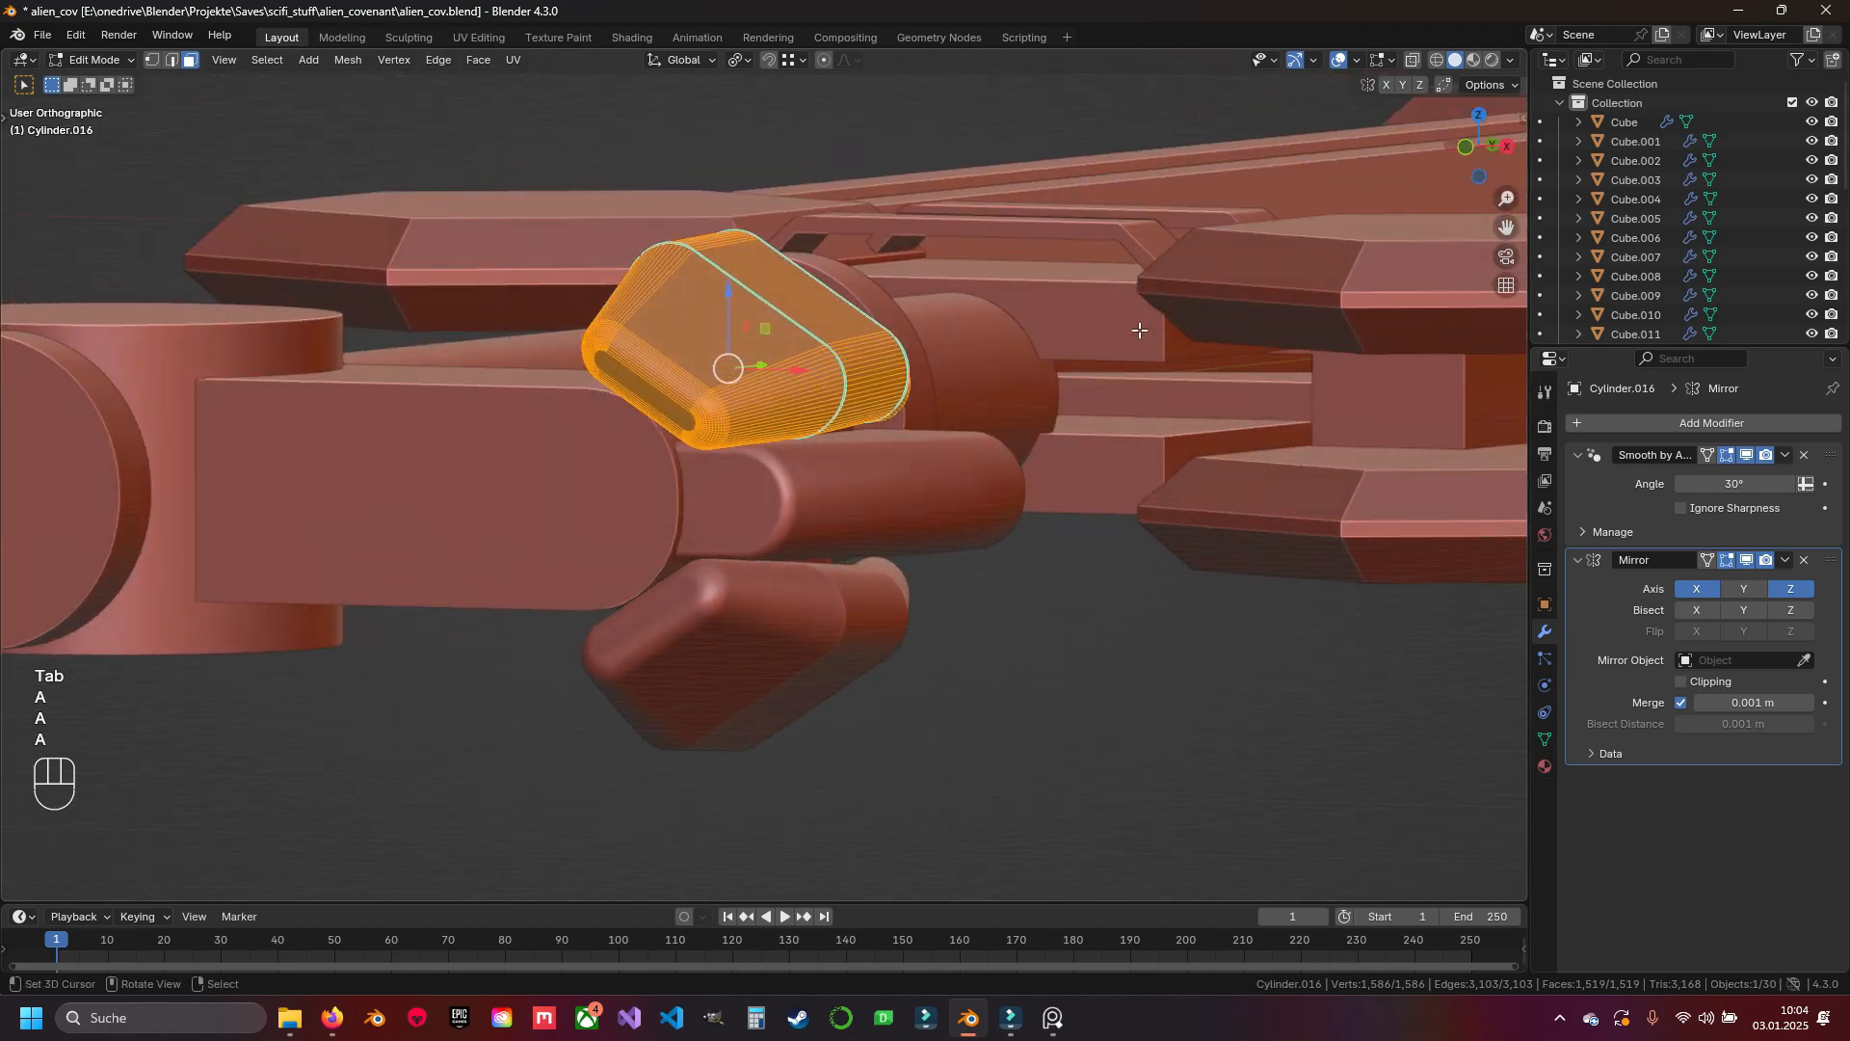
key("KP_1")
key("r")
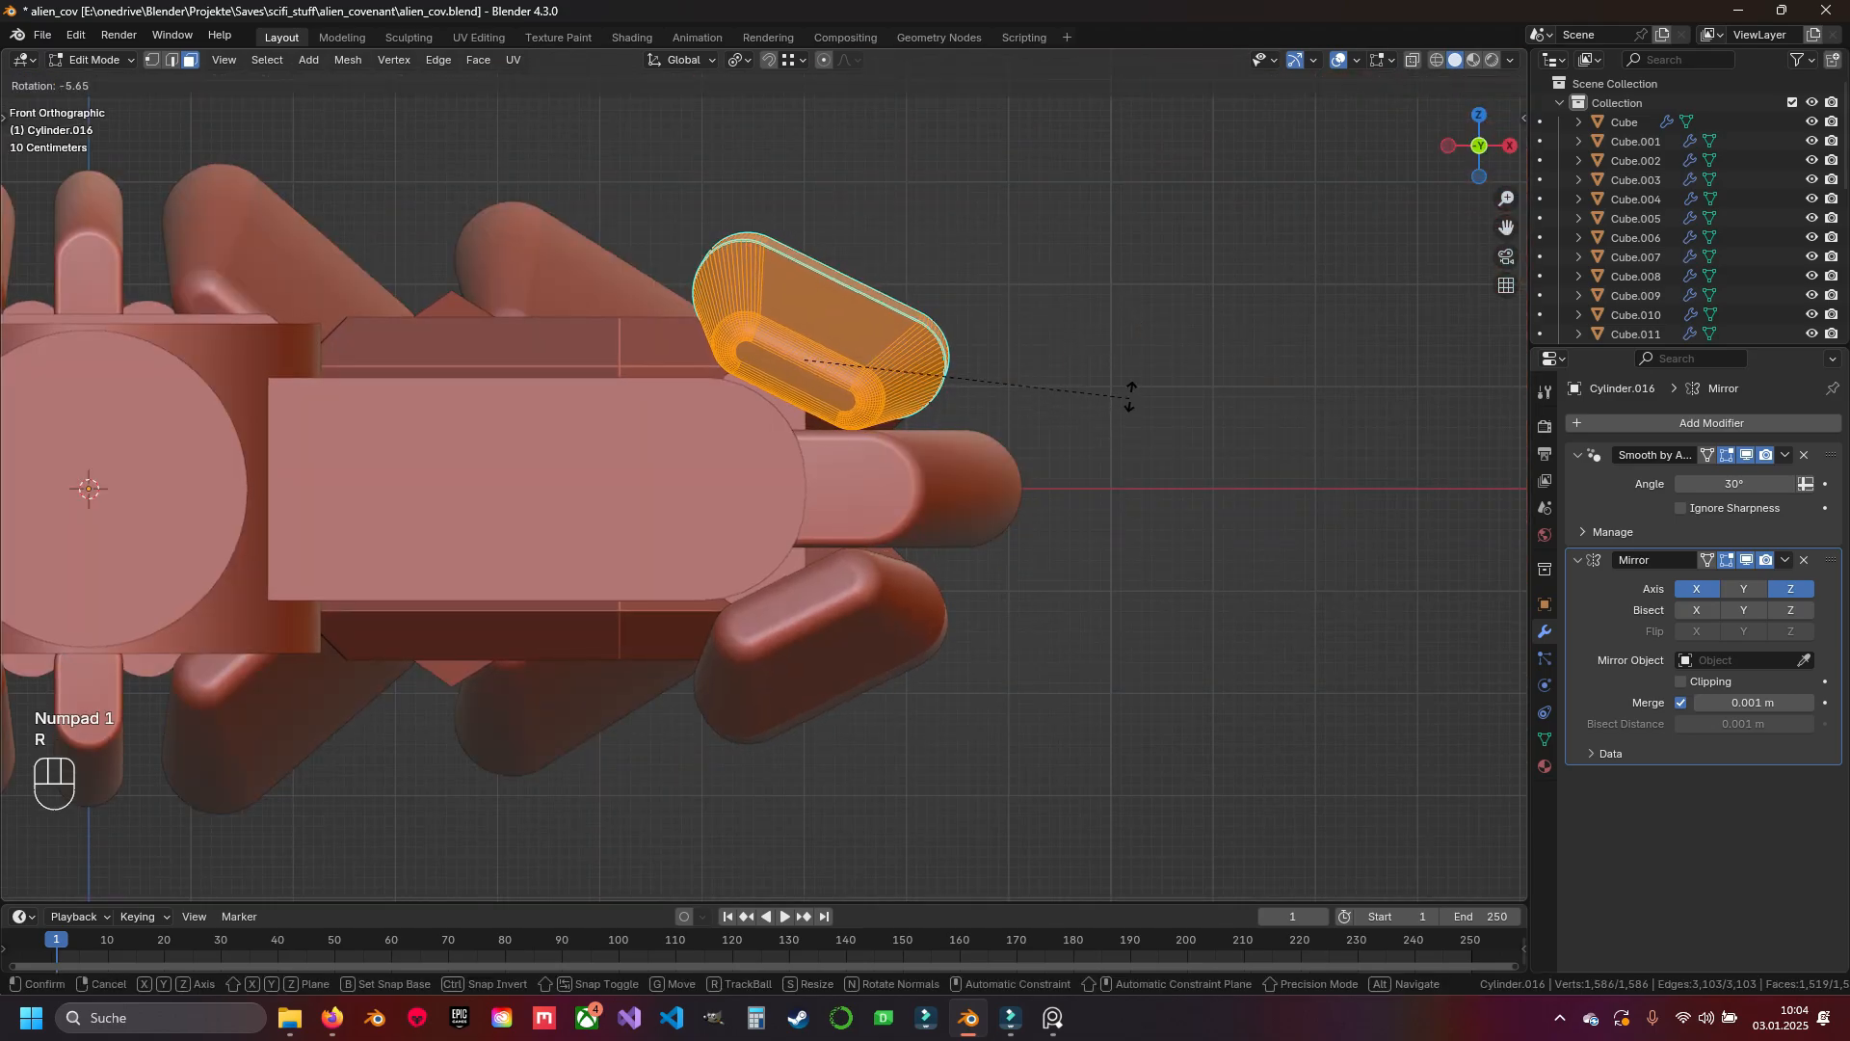
left_click(1115, 380)
key("g")
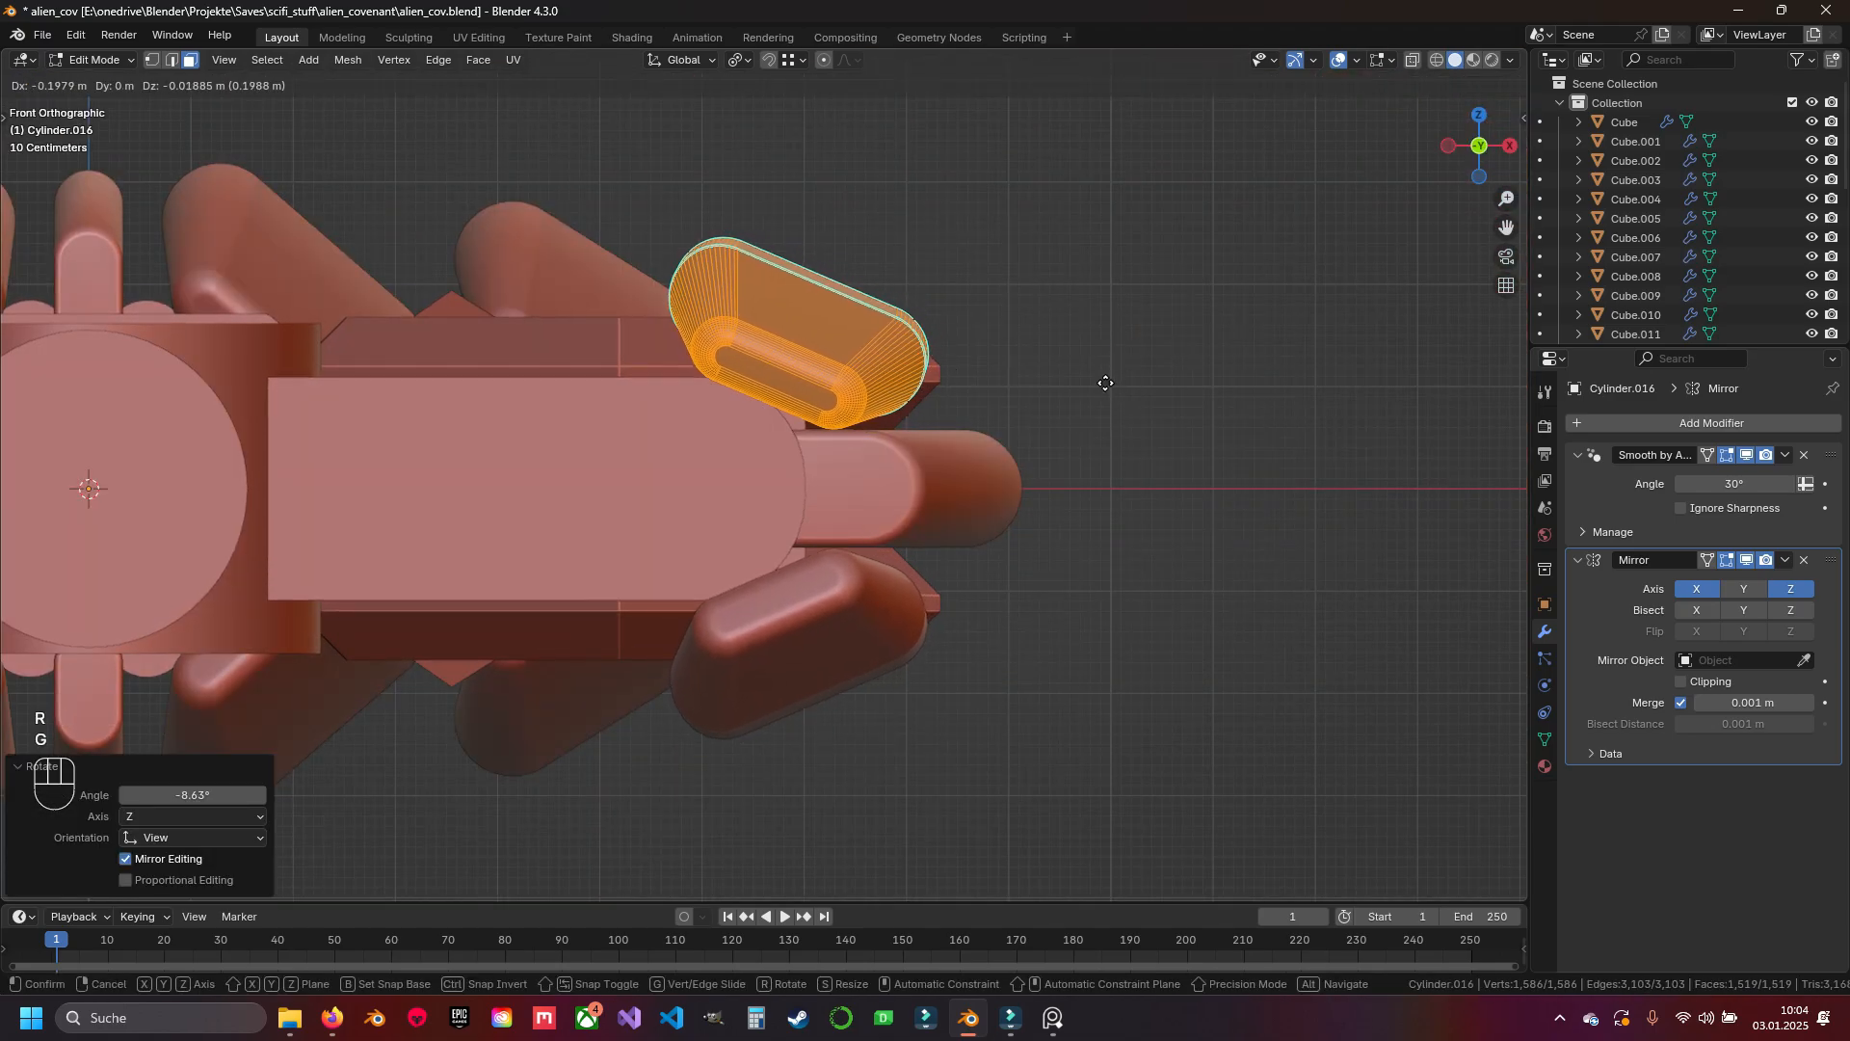
left_click(1106, 383)
Rotate the upper pod 3.74° and shift it about -0.08 m along X and -0.05 m along Z
key("r")
left_click(1119, 390)
key("g")
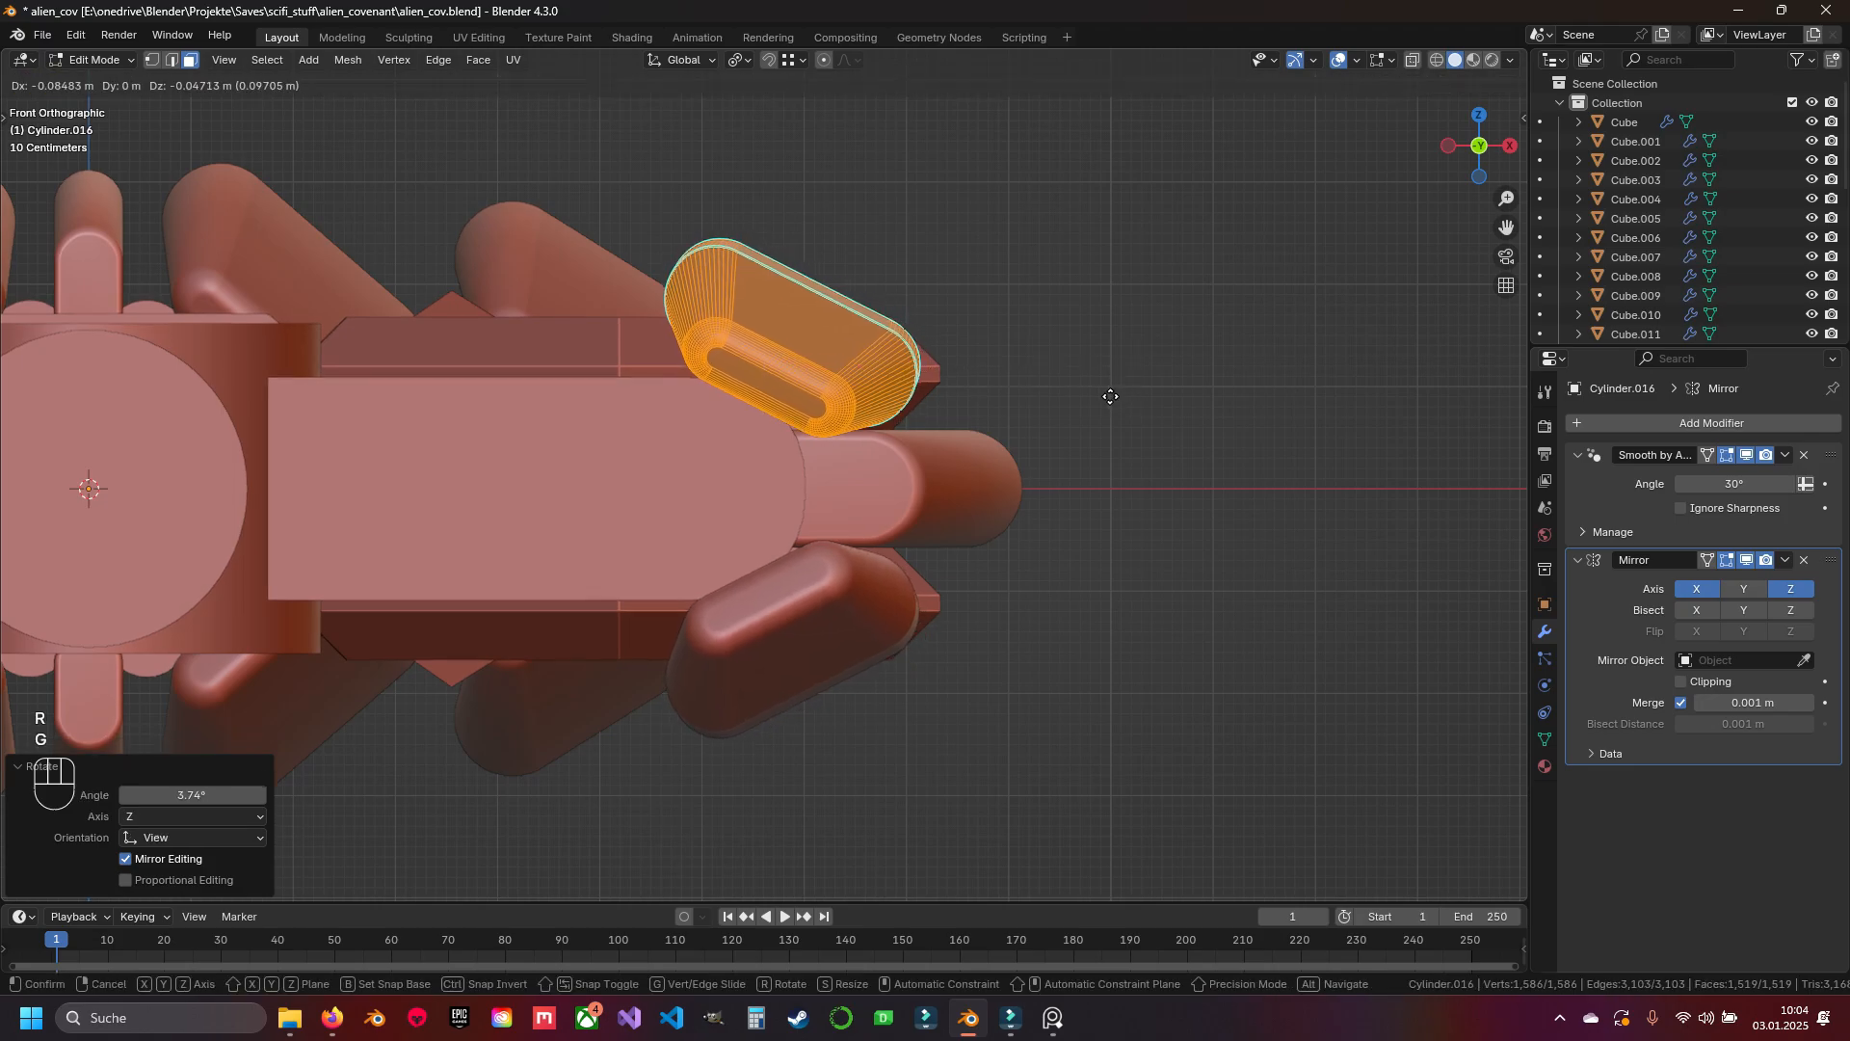
left_click(1110, 396)
Finish editing the pod, deselect everything and save the file
middle_click_drag(1110, 396, 938, 476)
key("Tab")
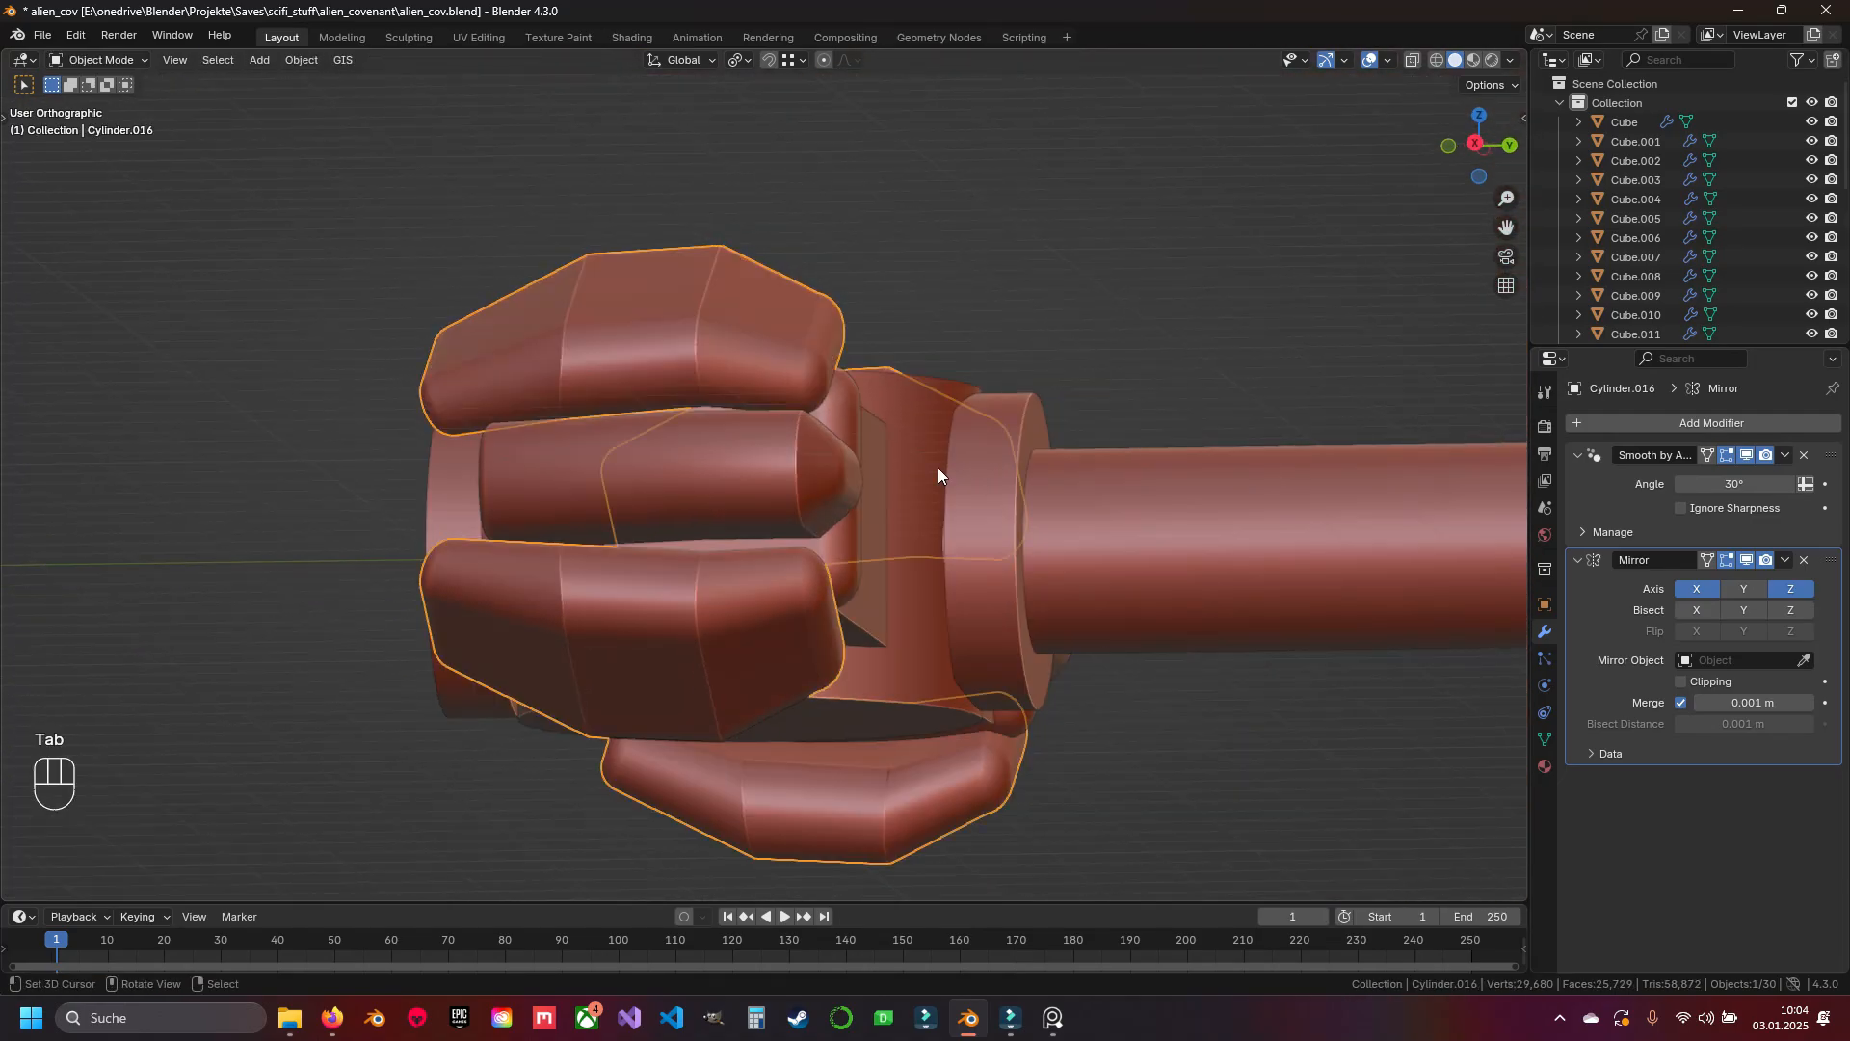
key("ctrl+s")
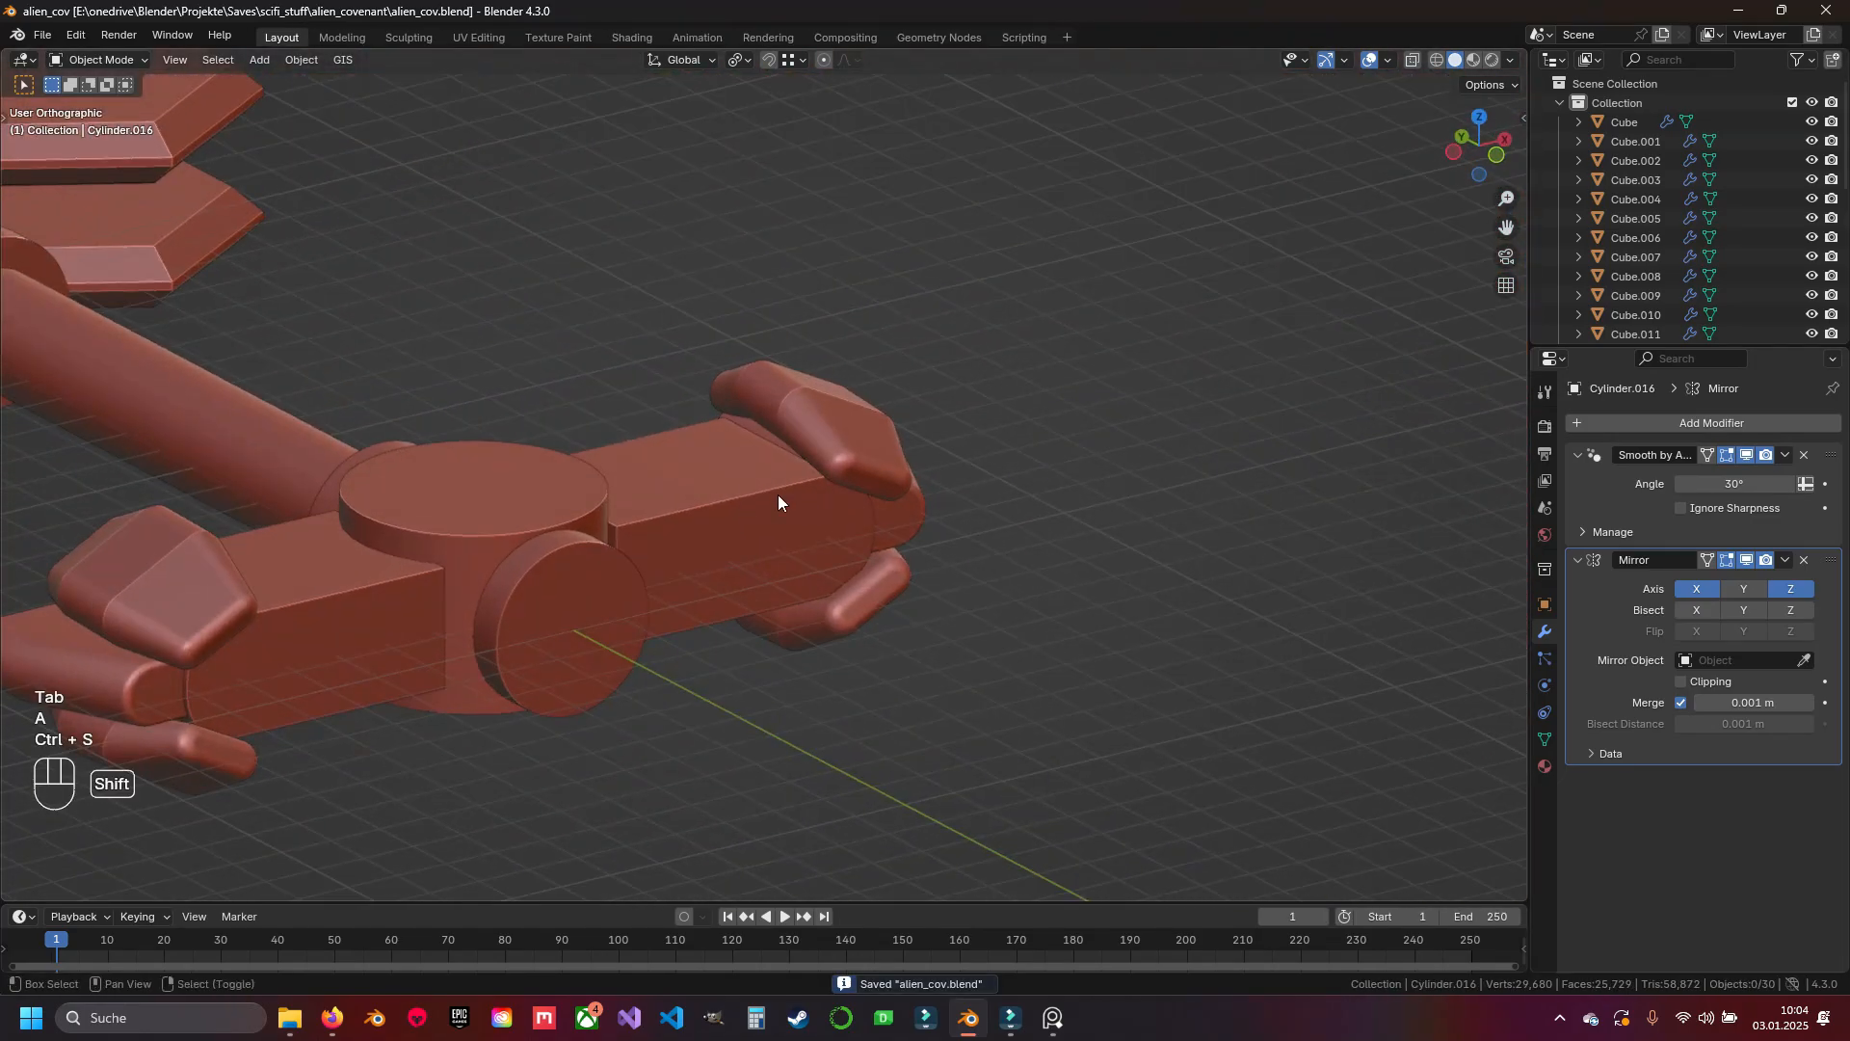